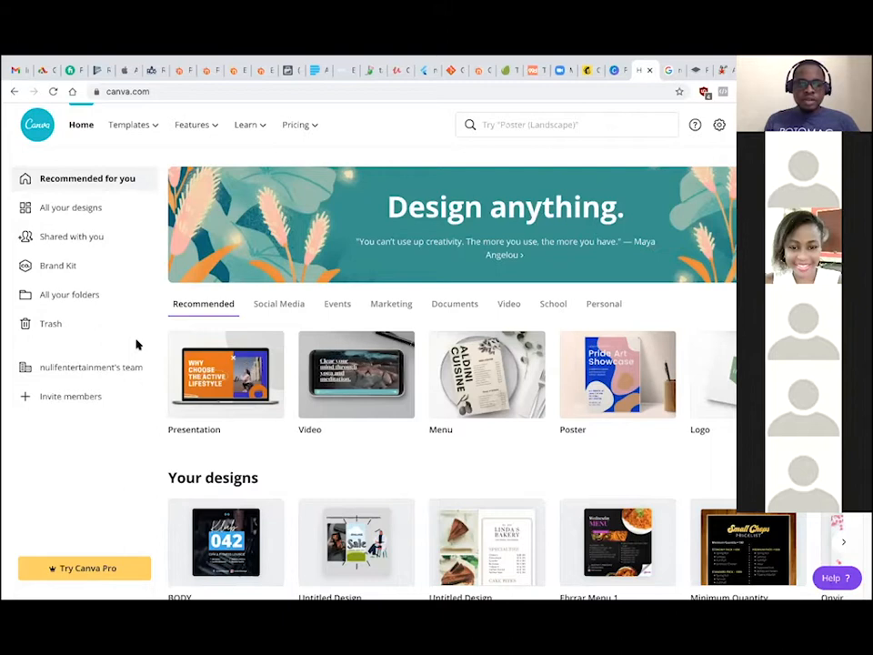
Open the existing Klub 042 gym design for editing and select its dark background layer
left_click(234, 544)
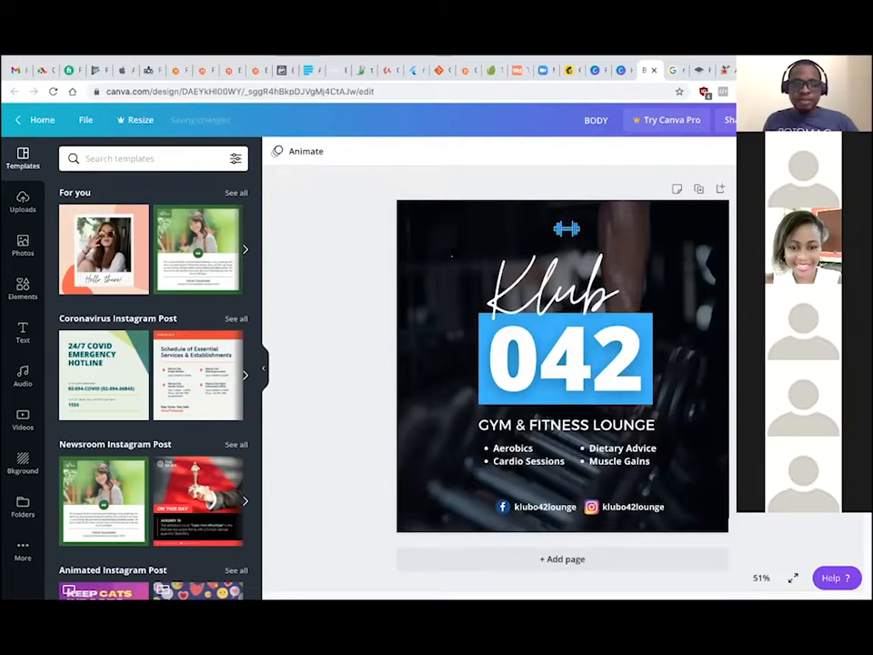
left_click(560, 523)
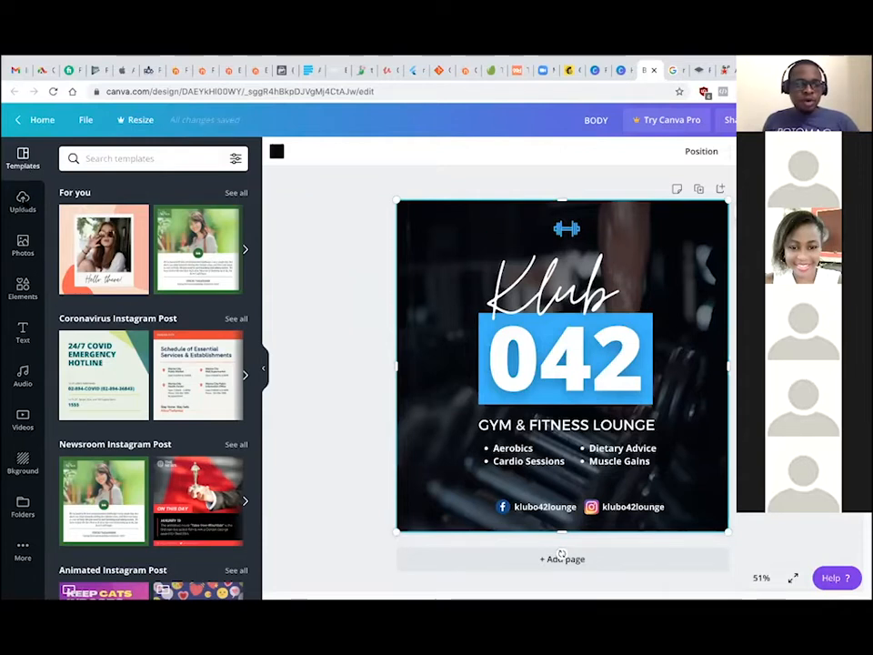
Look through the whole collection of uploaded images and return to its beginning
left_click(22, 202)
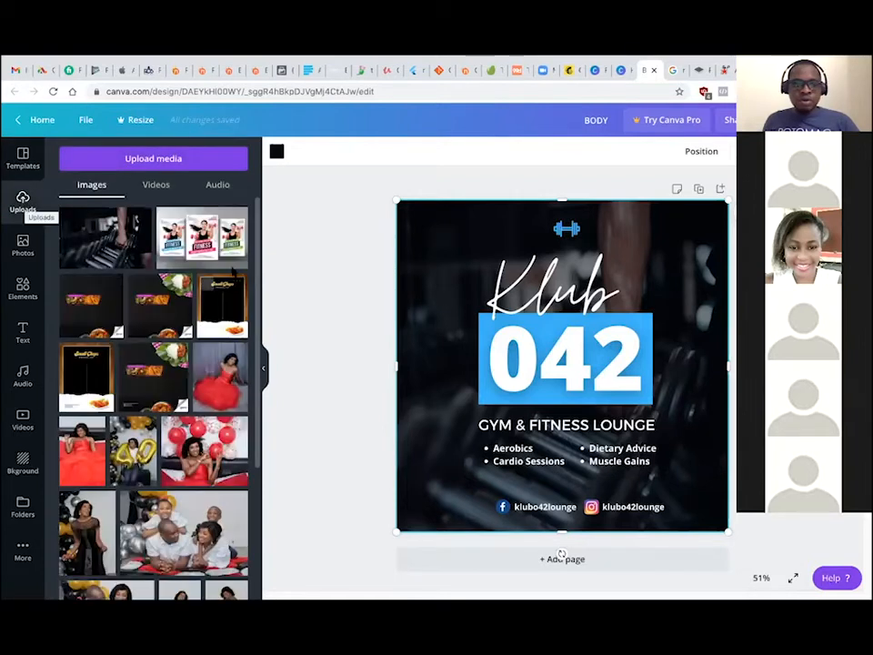
scroll(253, 318, "down", 2)
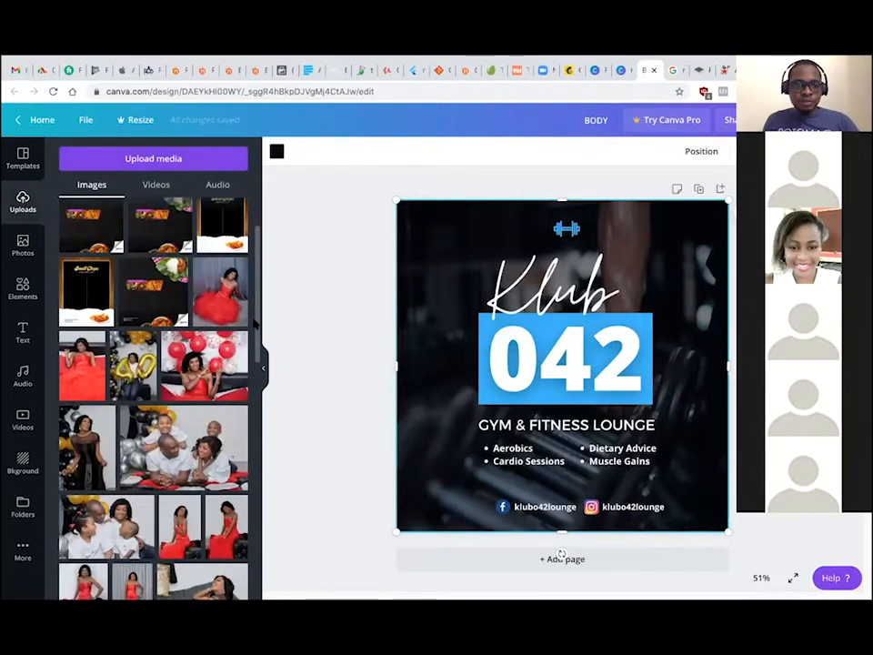
scroll(255, 383, "down", 5)
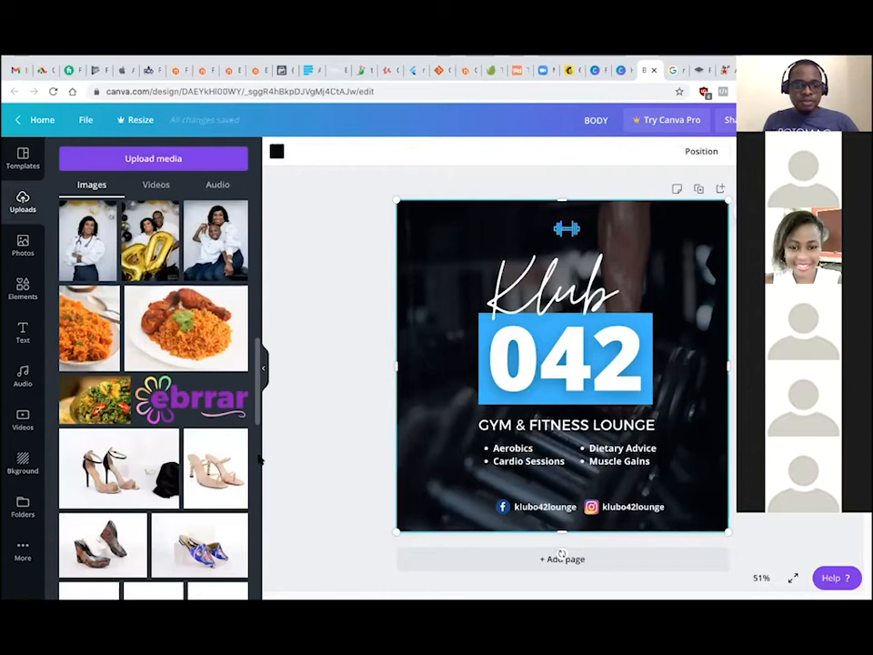
scroll(260, 460, "down", 5)
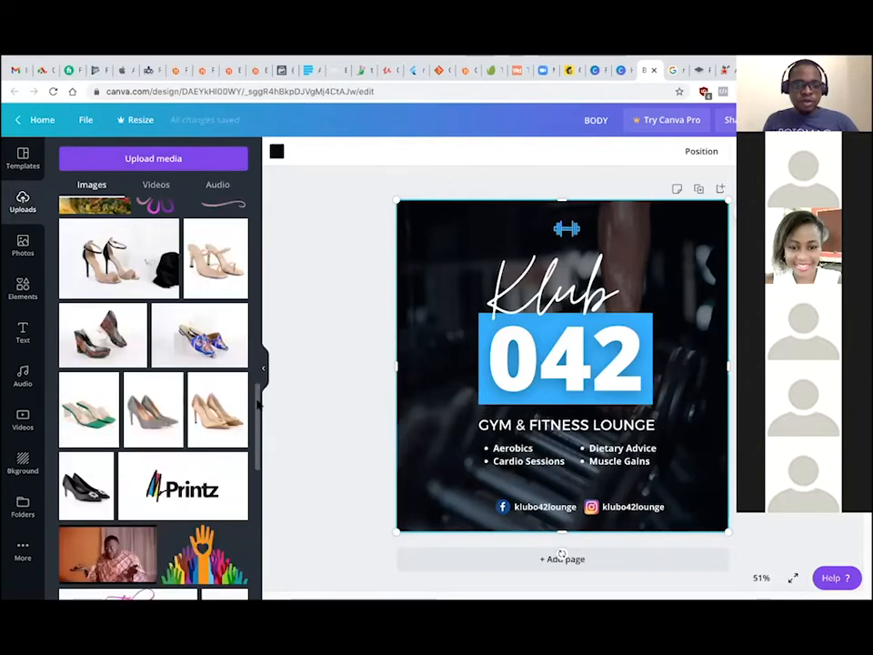
scroll(257, 404, "down", 8)
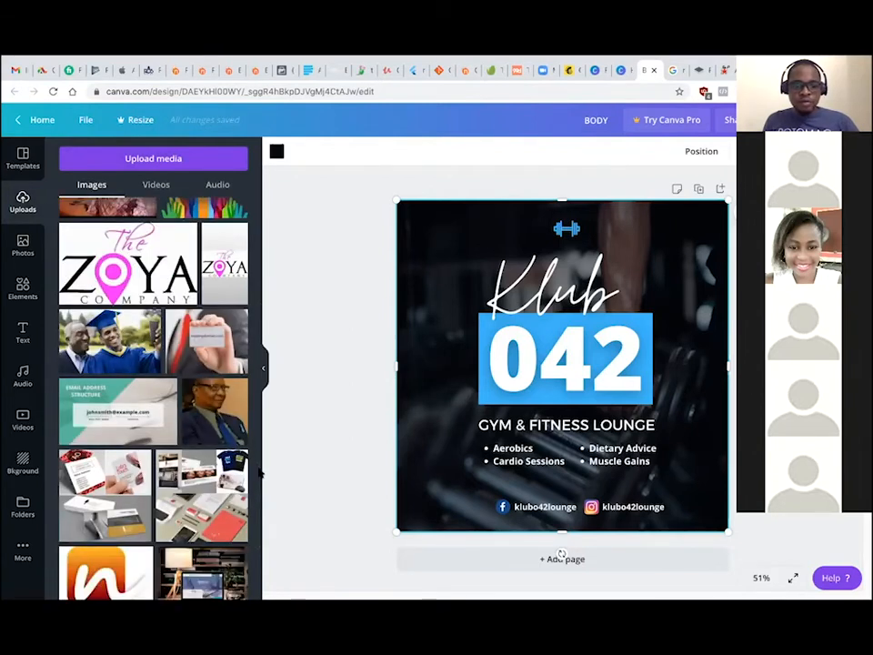
scroll(258, 482, "down", 8)
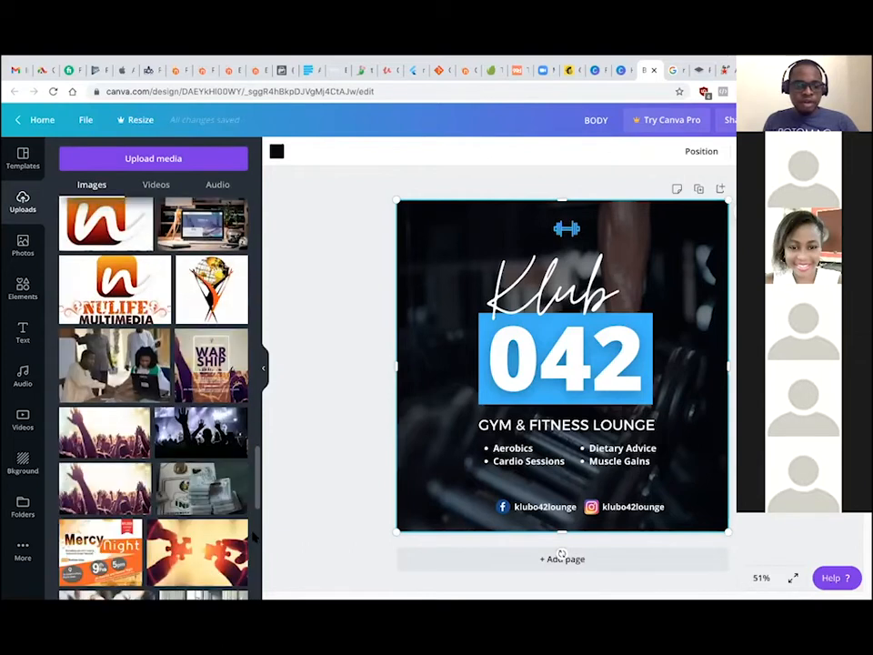
scroll(253, 536, "down", 4)
scroll(255, 509, "down", 6)
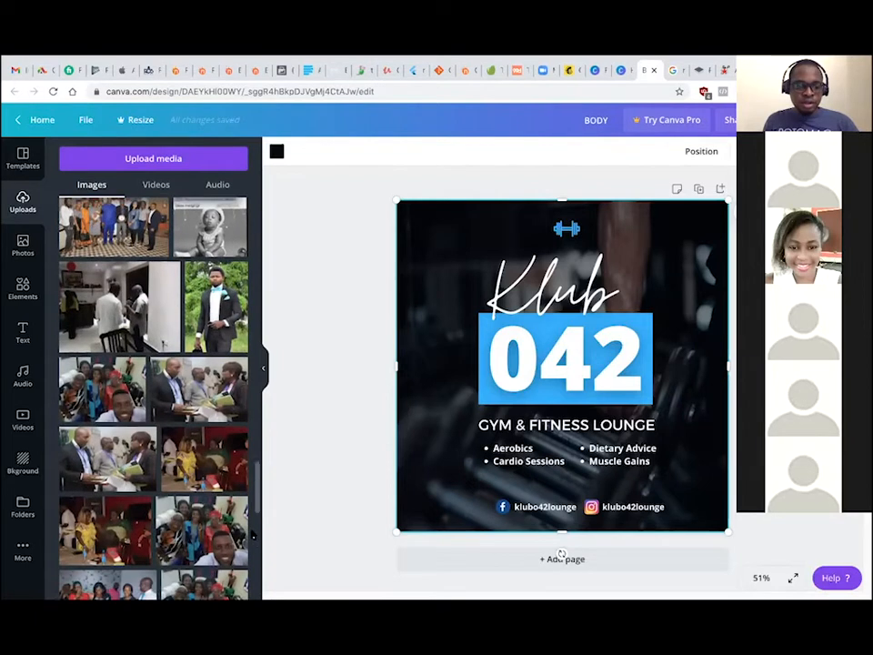
scroll(254, 536, "down", 6)
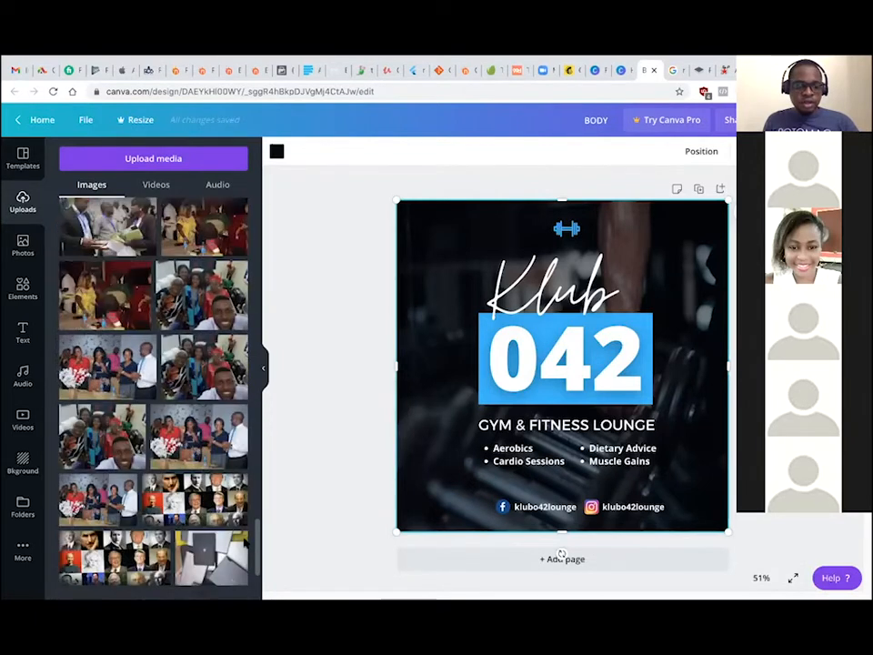
scroll(242, 216, "up", 15)
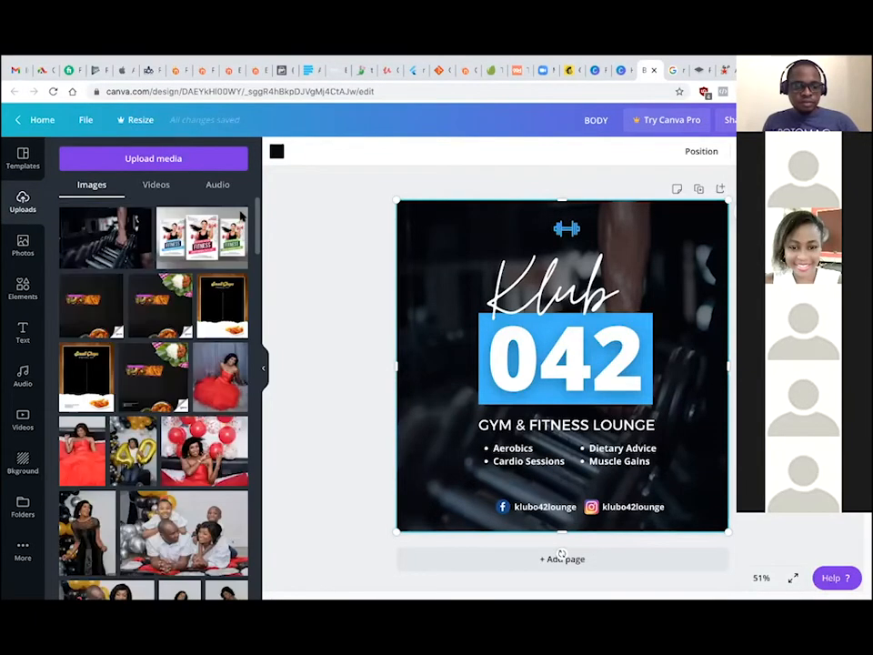
Examine the stock photos and the elements library, including its lines, shapes, frames, stickers, charts, grids, gradients and illustration sets
left_click(23, 245)
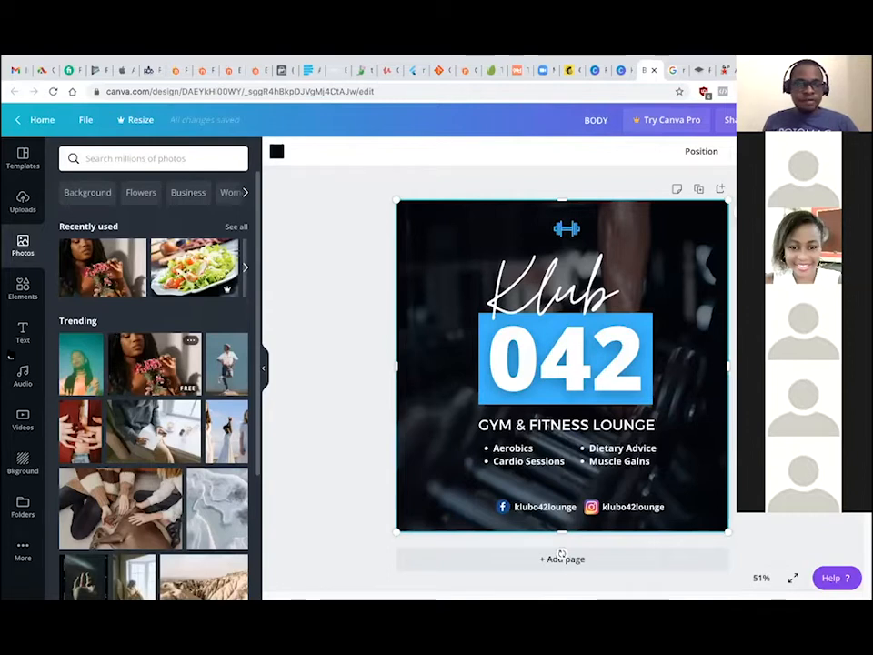
left_click(17, 289)
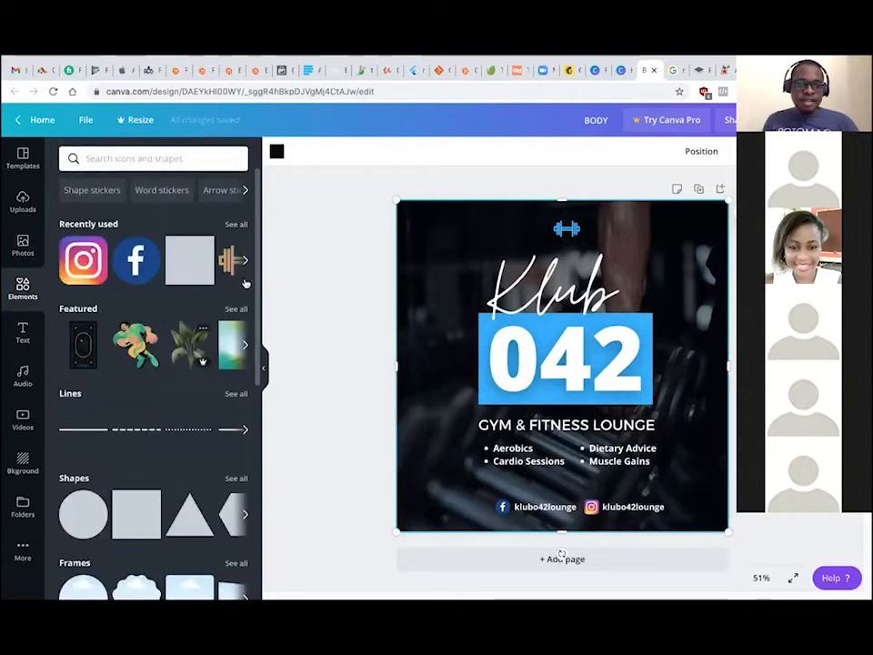
scroll(254, 310, "down", 2)
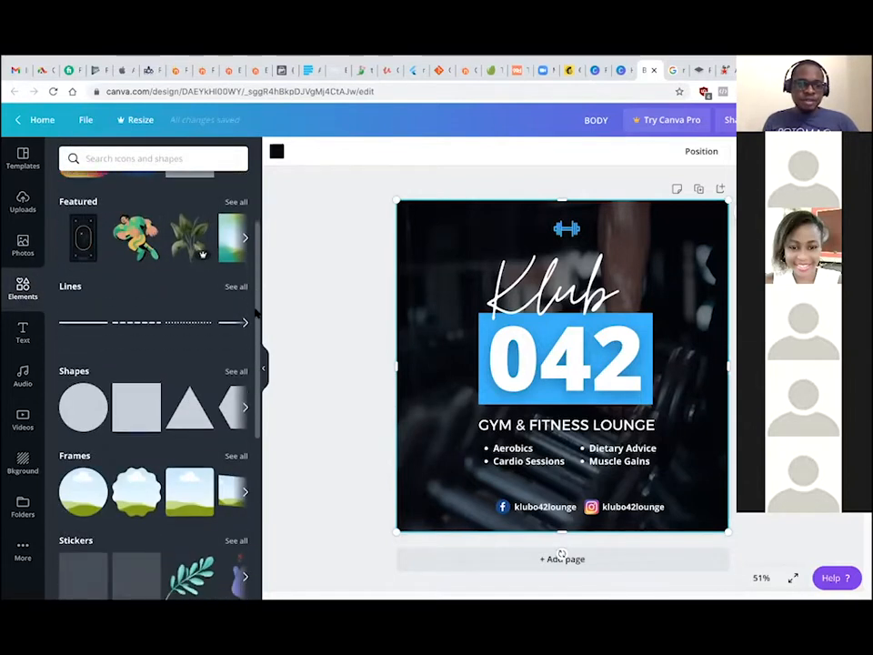
scroll(254, 328, "down", 2)
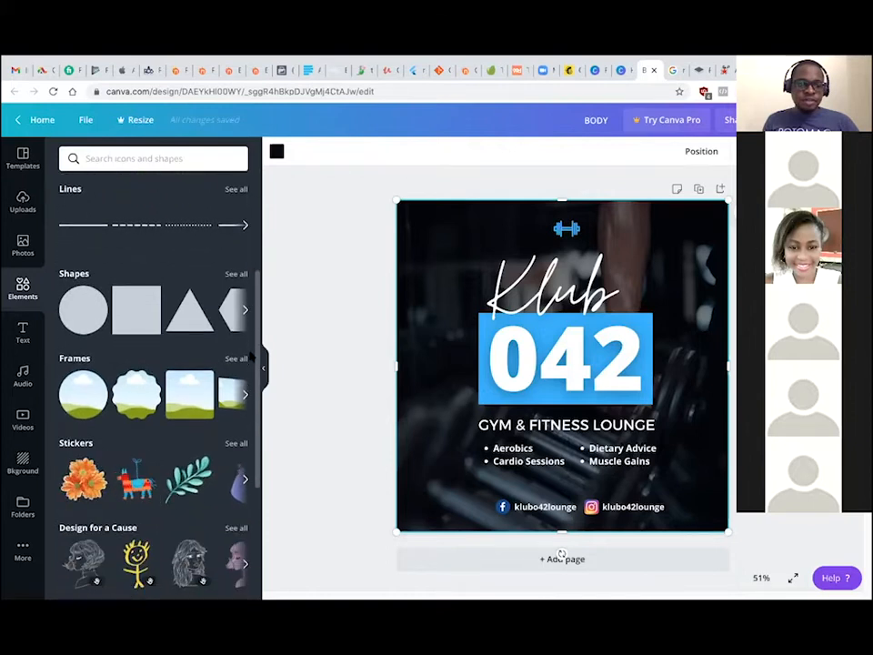
scroll(254, 350, "down", 3)
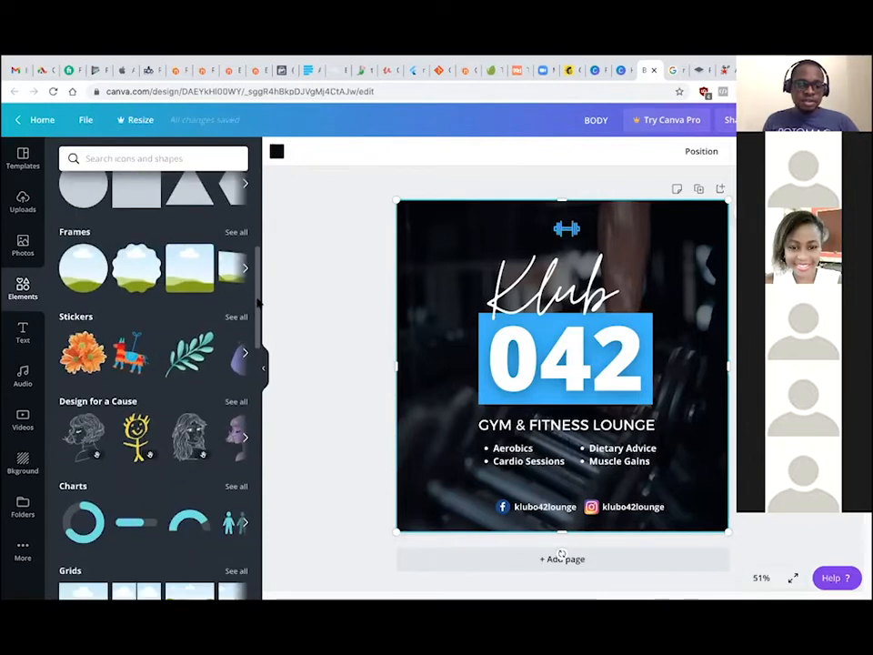
left_click_drag(258, 300, 241, 378)
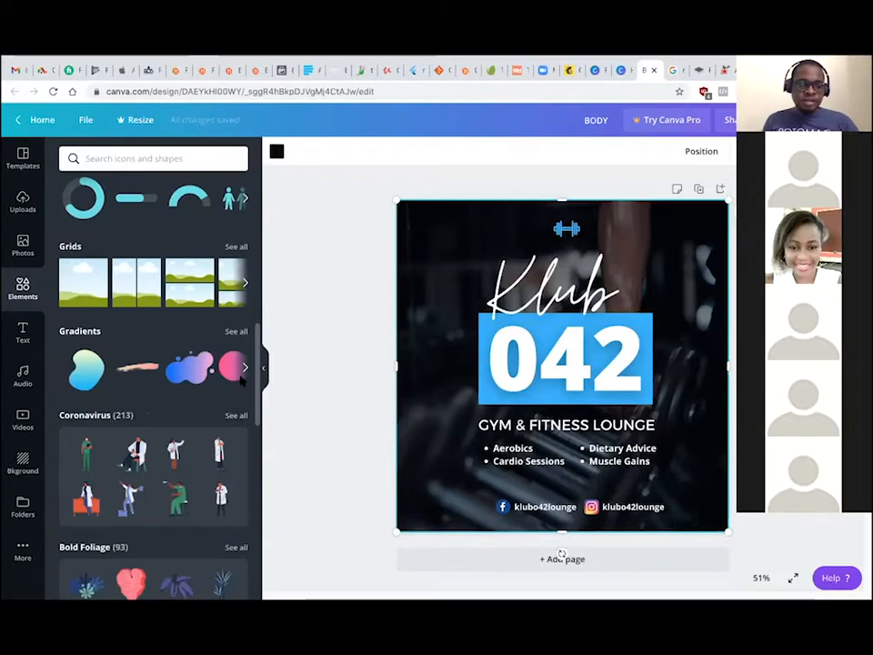
scroll(242, 383, "down", 5)
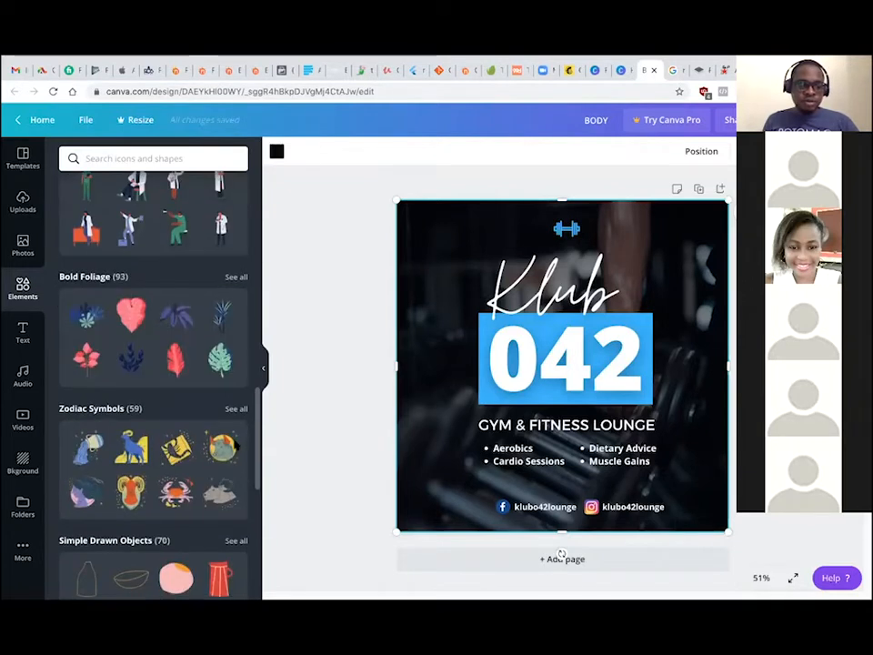
scroll(231, 480, "down", 2)
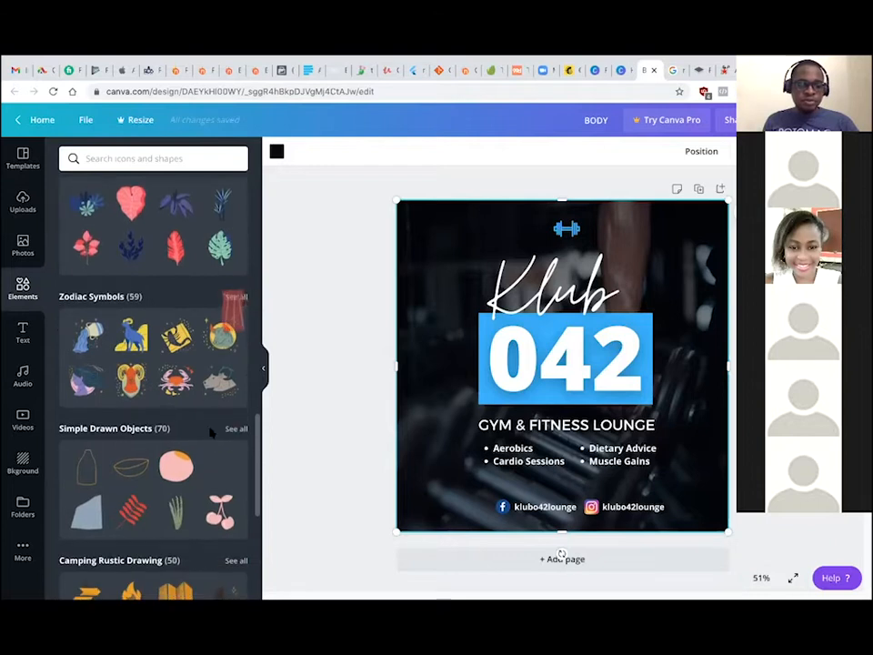
left_click_drag(256, 464, 245, 229)
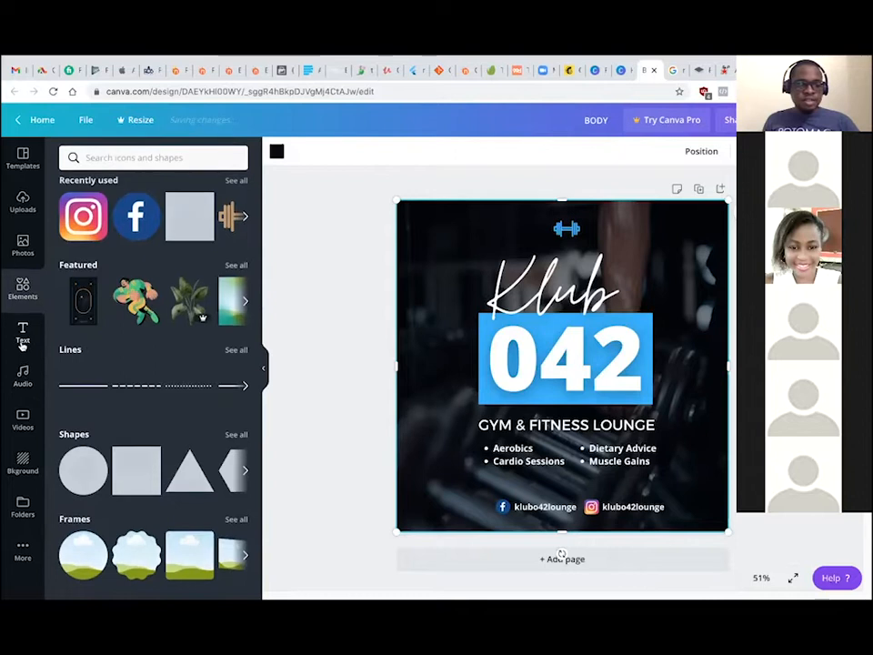
View the text and background options, and add a blank second page to the design
left_click(23, 338)
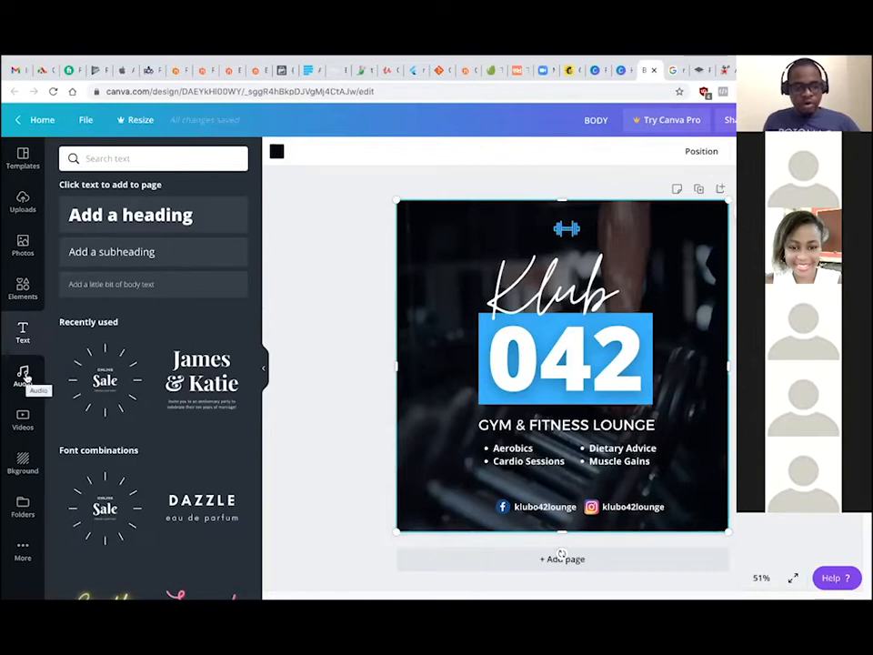
left_click(25, 462)
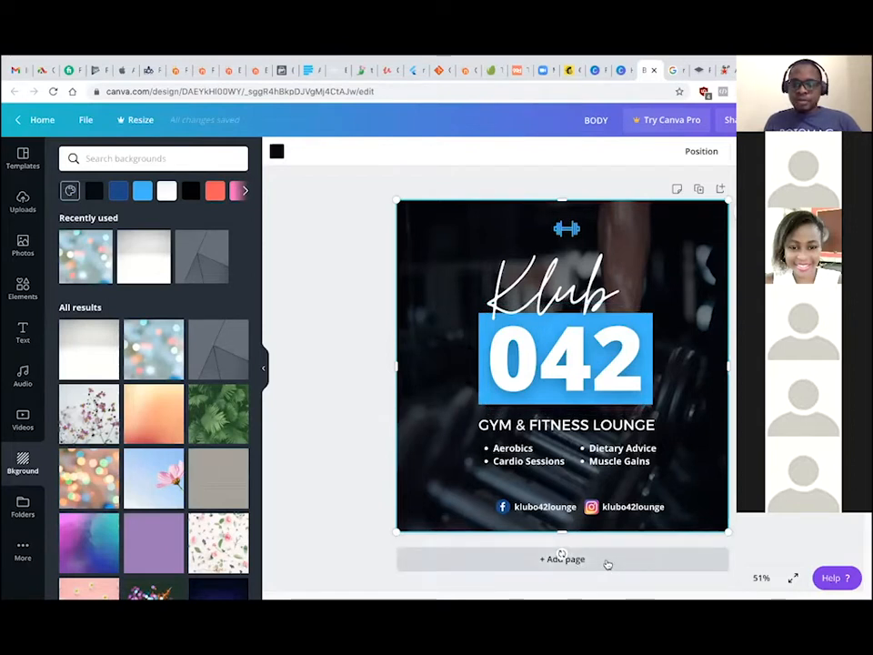
left_click(575, 559)
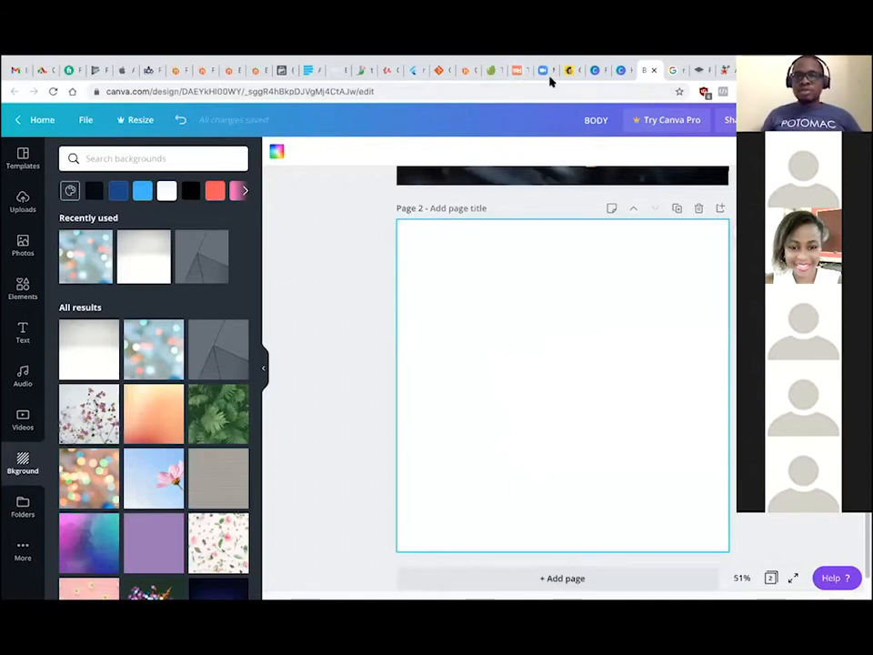
Switch to Freepik and close the dumbbell photo's detail view to return to the "black fitness" search results
left_click(623, 76)
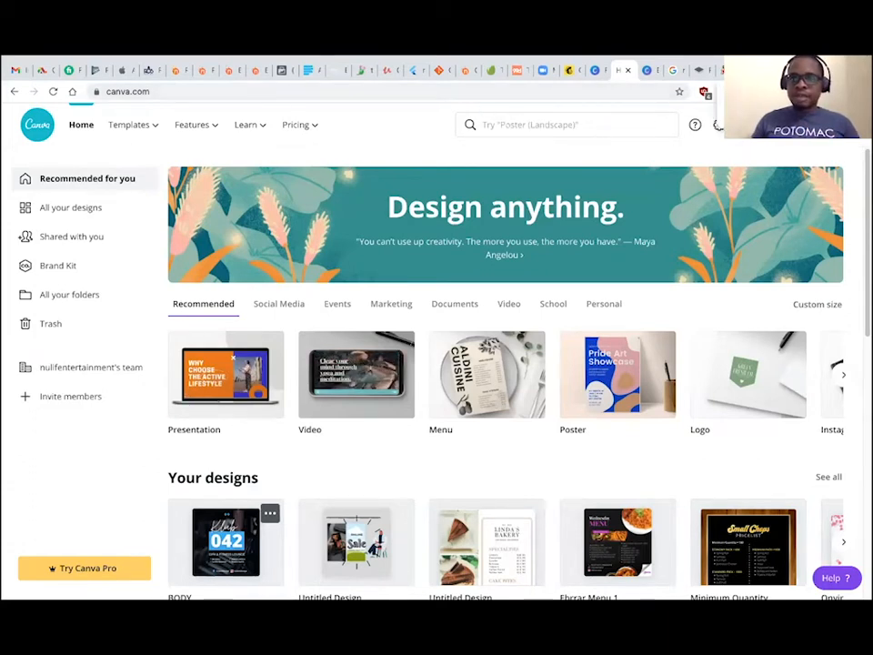
left_click(801, 70)
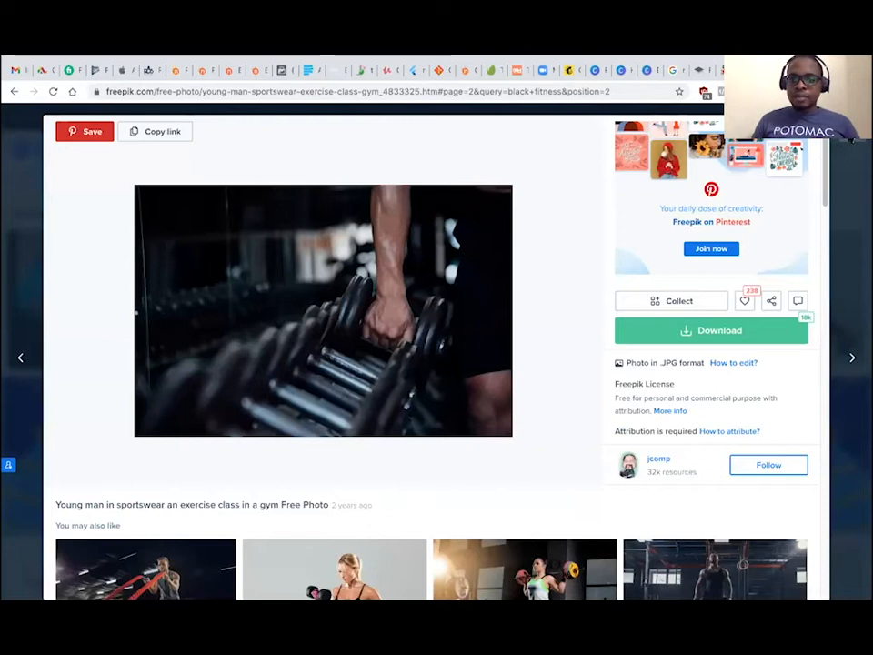
left_click(844, 129)
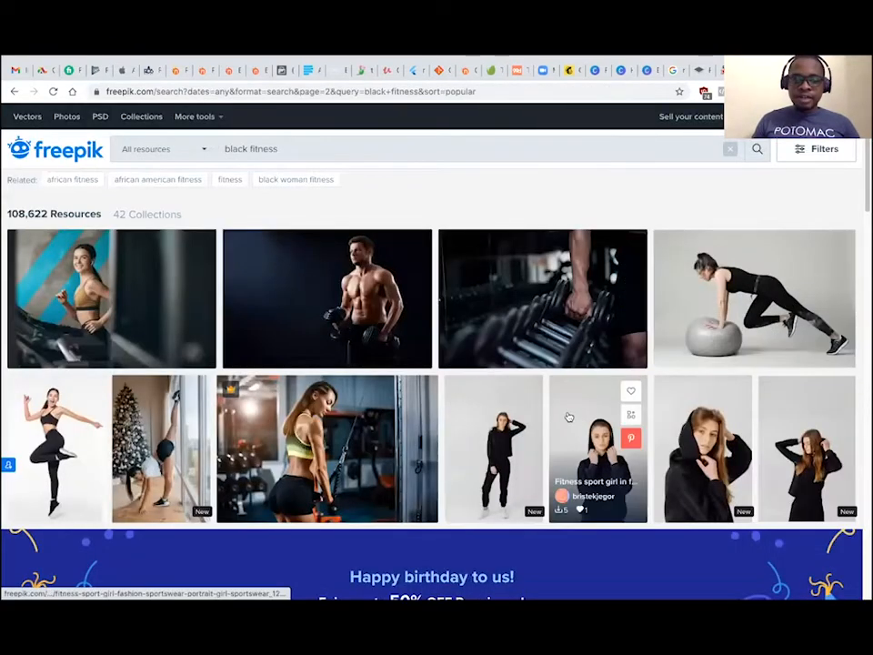
Examine the "black fitness" search results on Freepik for suitable gym photos and return to the start of the page
scroll(568, 418, "down", 1)
scroll(364, 410, "up", 1)
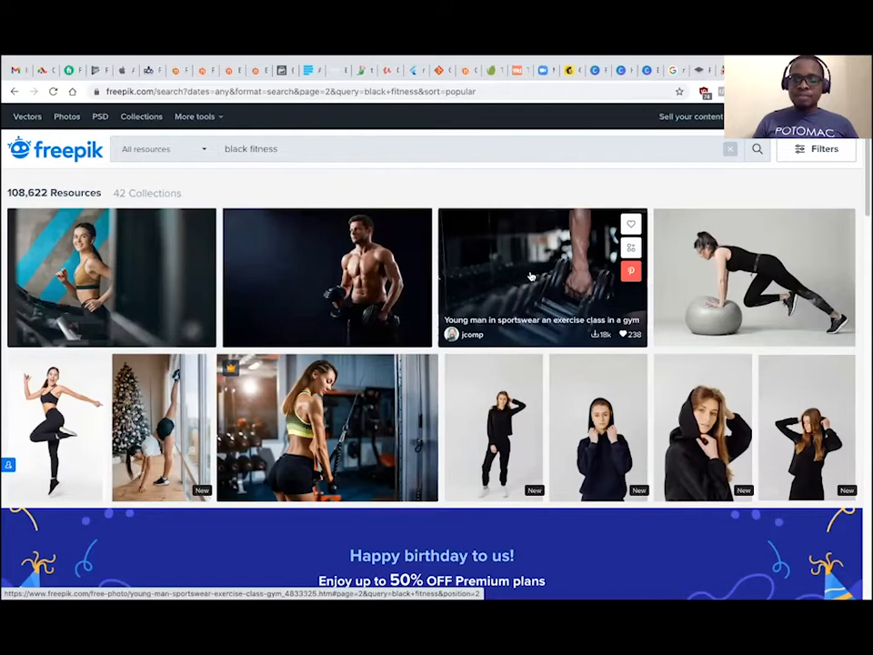
scroll(865, 206, "down", 2)
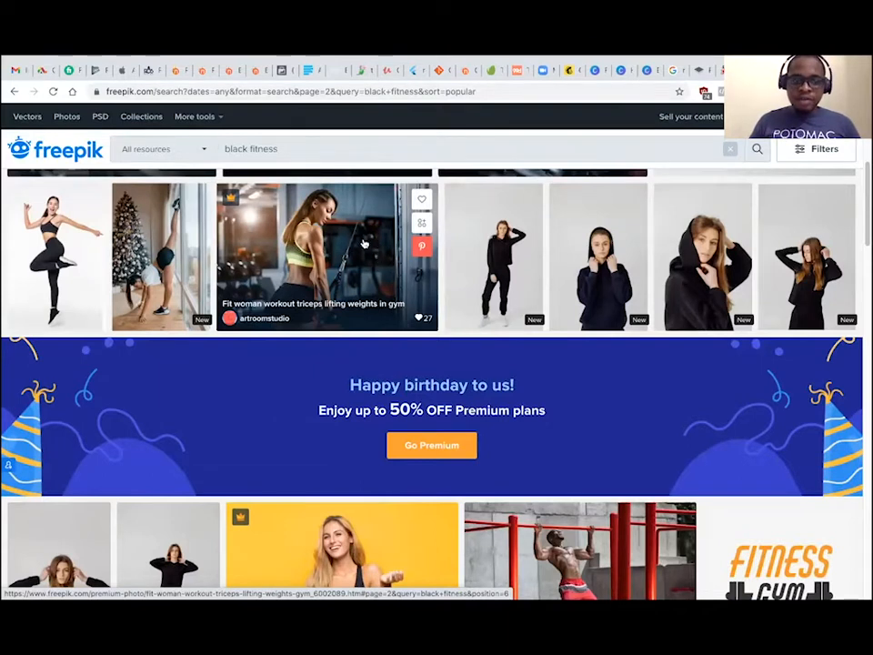
scroll(864, 288, "down", 5)
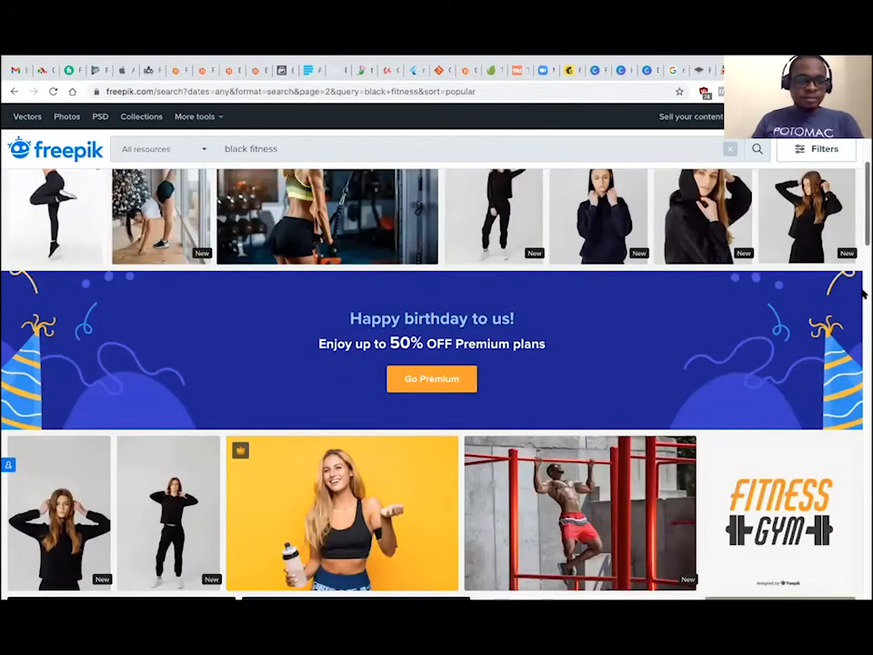
scroll(864, 288, "up", 1)
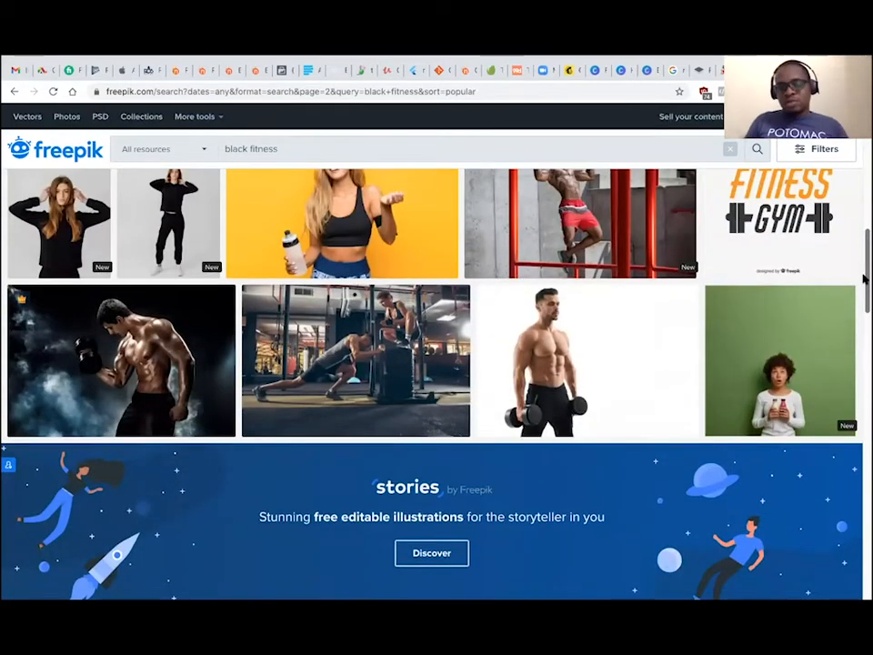
left_click_drag(864, 273, 864, 310)
scroll(865, 314, "down", 1)
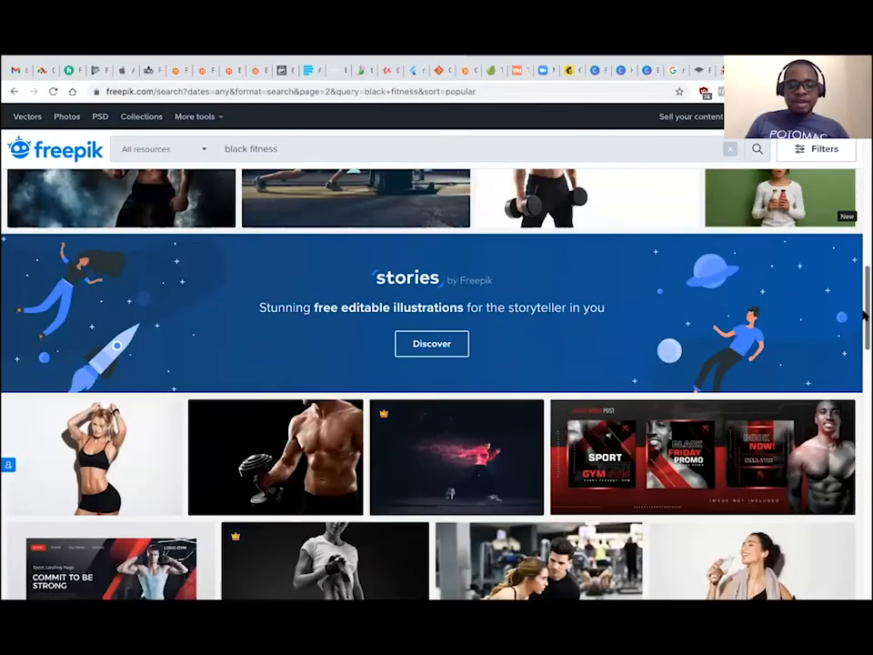
scroll(864, 319, "down", 3)
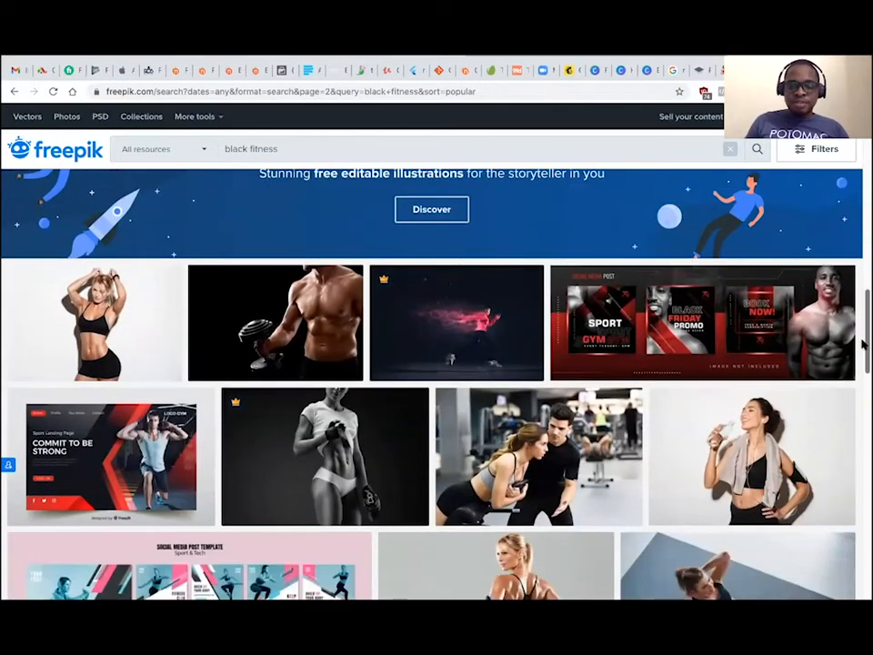
scroll(865, 346, "down", 2)
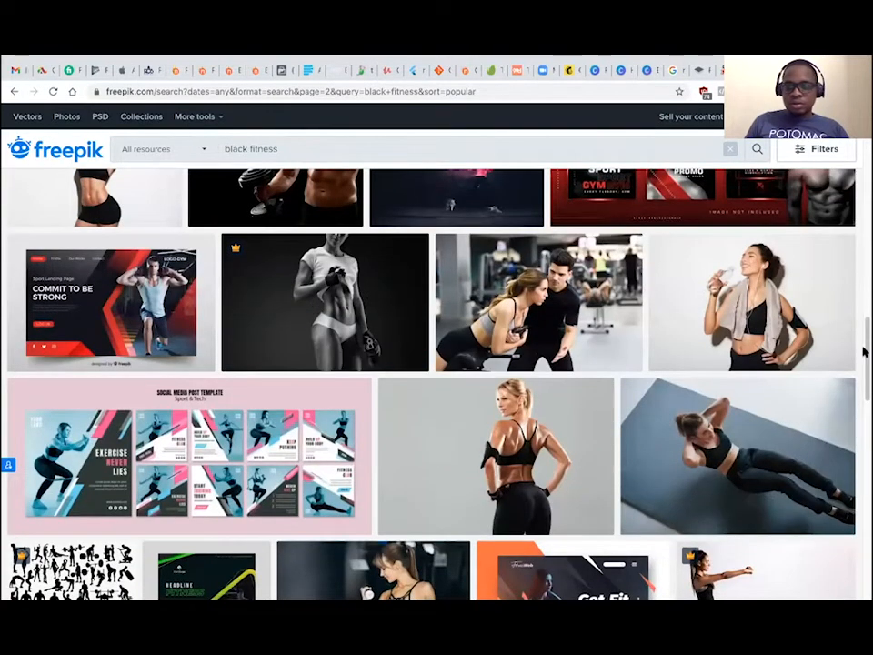
left_click_drag(864, 359, 864, 182)
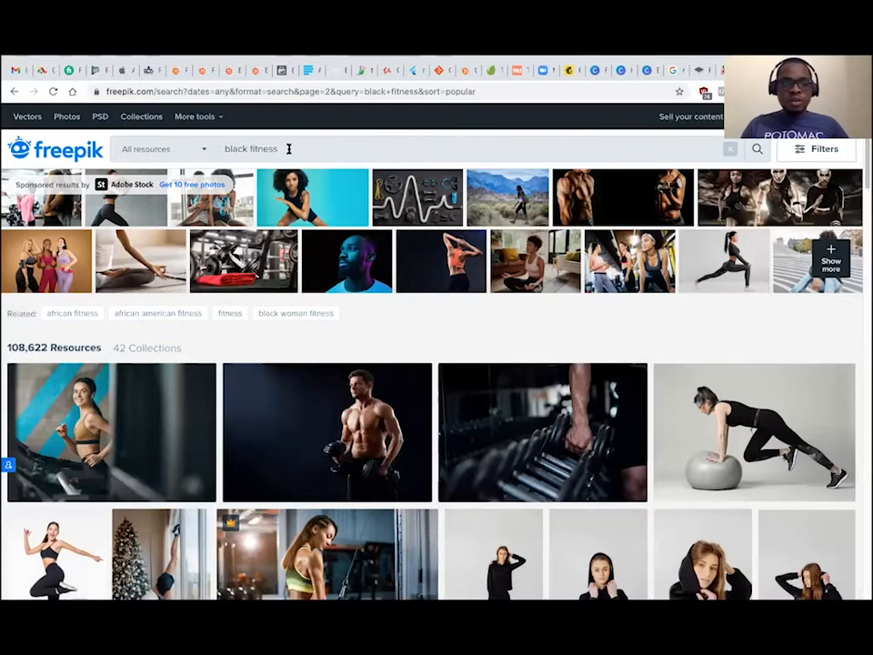
Change the Freepik search to "african american fitness" and run it
left_click_drag(289, 149, 216, 156)
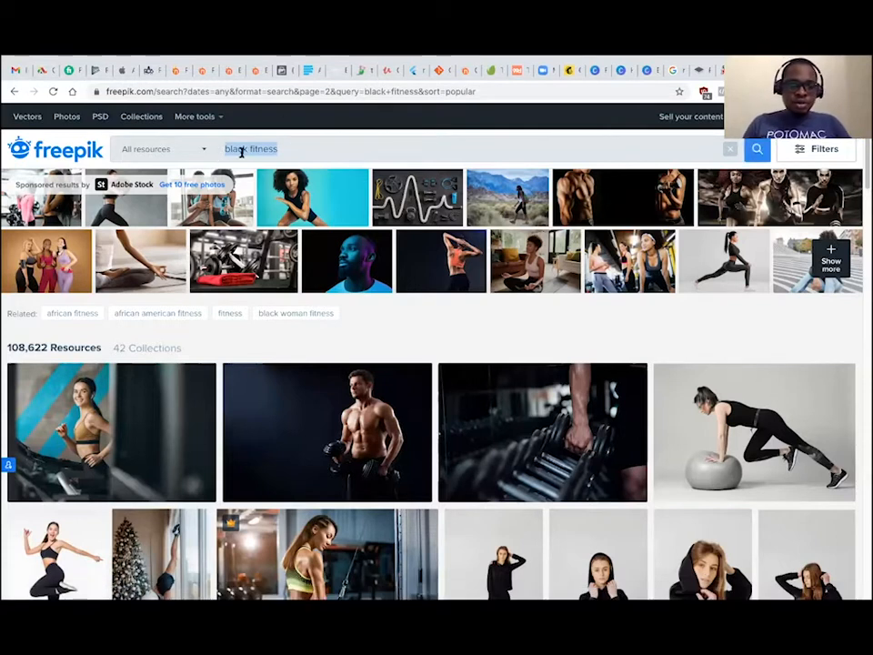
left_click(241, 152)
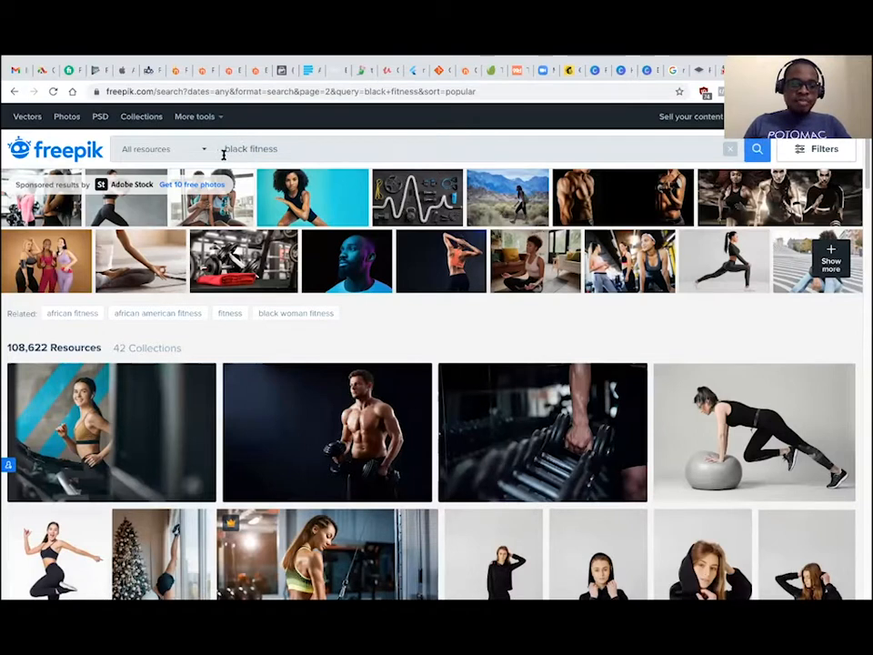
key("shift+Home")
type("afri")
type("can americ")
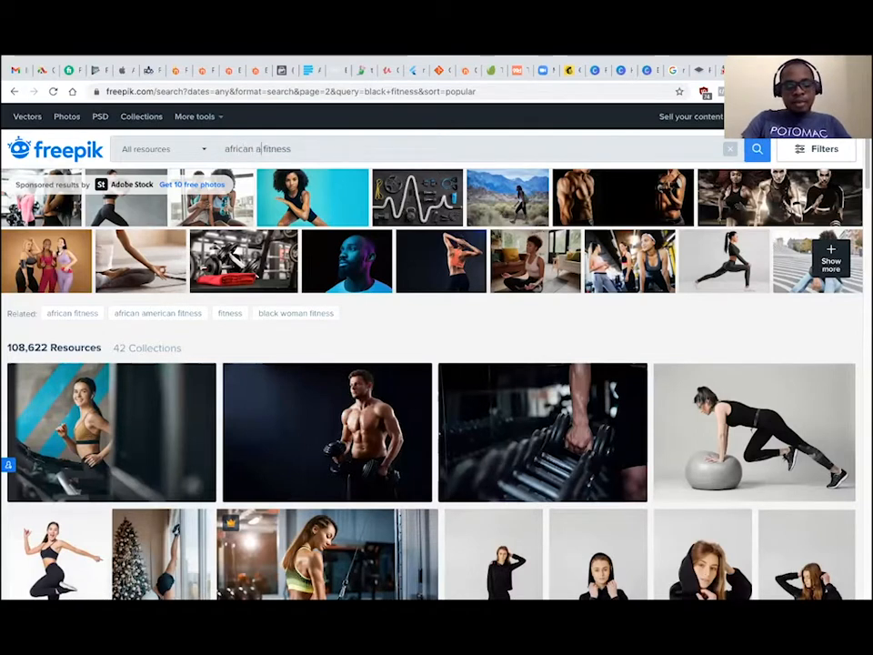
type("an")
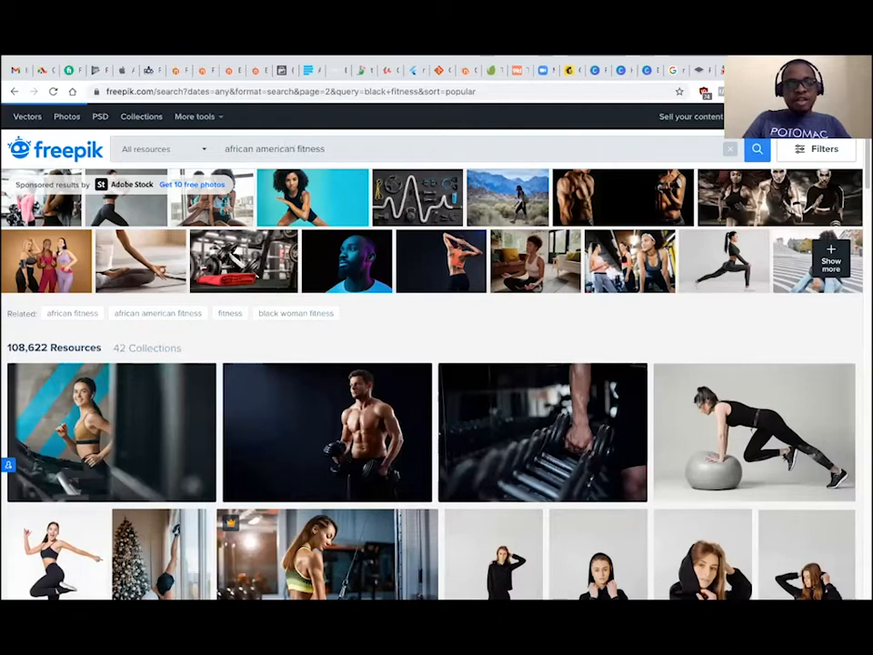
key("Return")
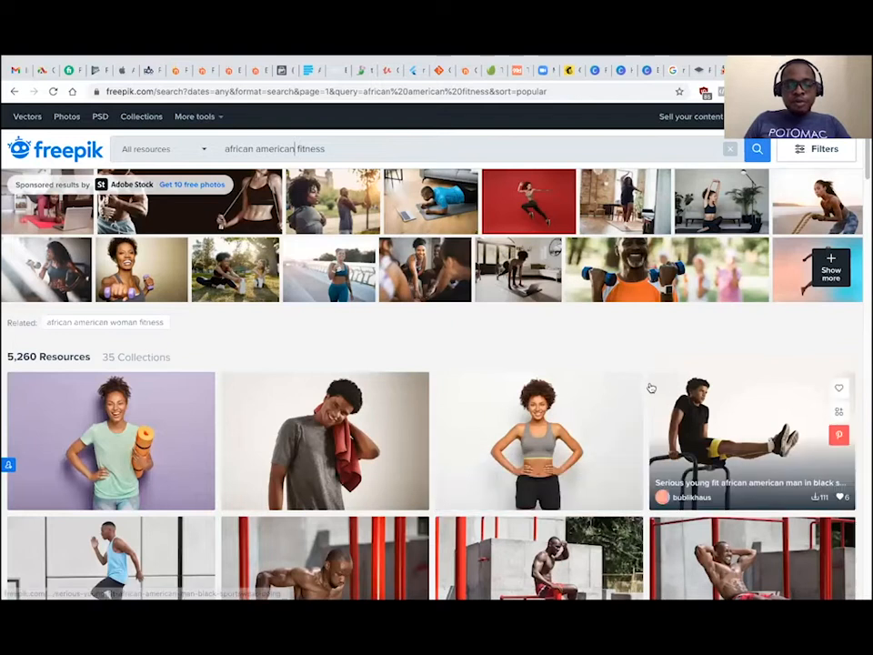
Examine the "african american fitness" search results on Freepik for suitable workout photos
left_click_drag(863, 164, 865, 201)
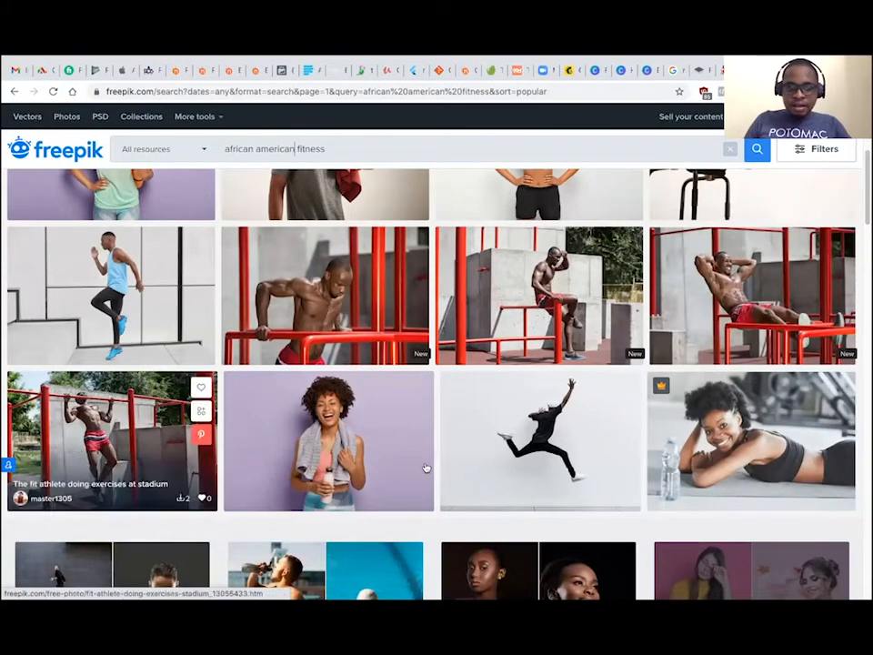
left_click_drag(865, 229, 865, 195)
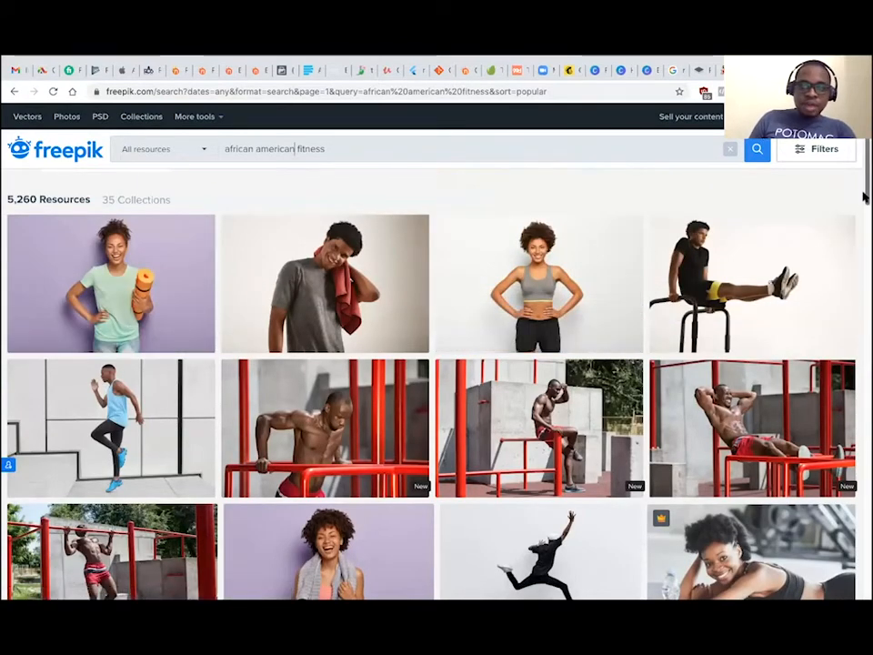
scroll(865, 194, "down", 5)
left_click_drag(866, 223, 865, 267)
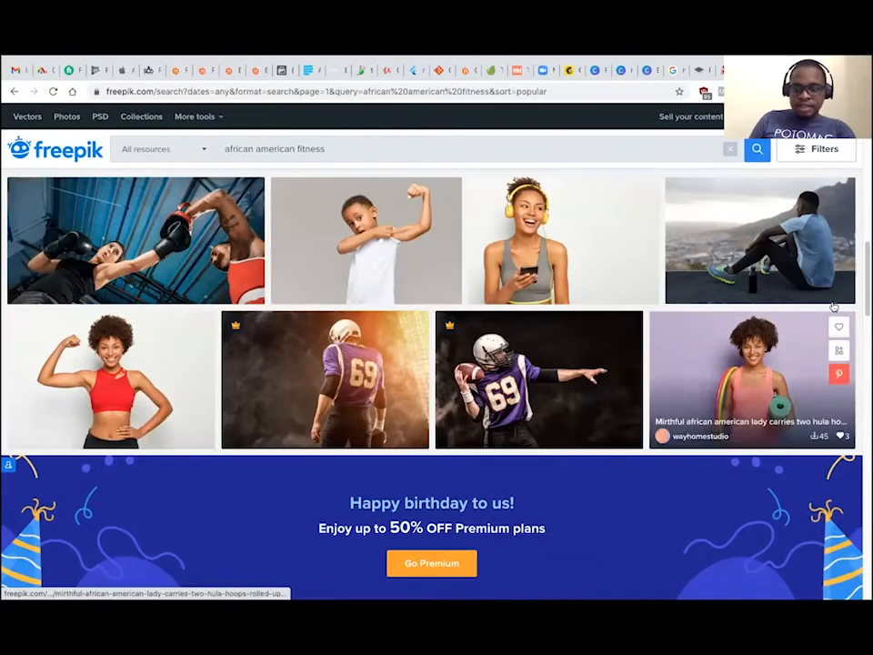
left_click_drag(865, 282, 860, 350)
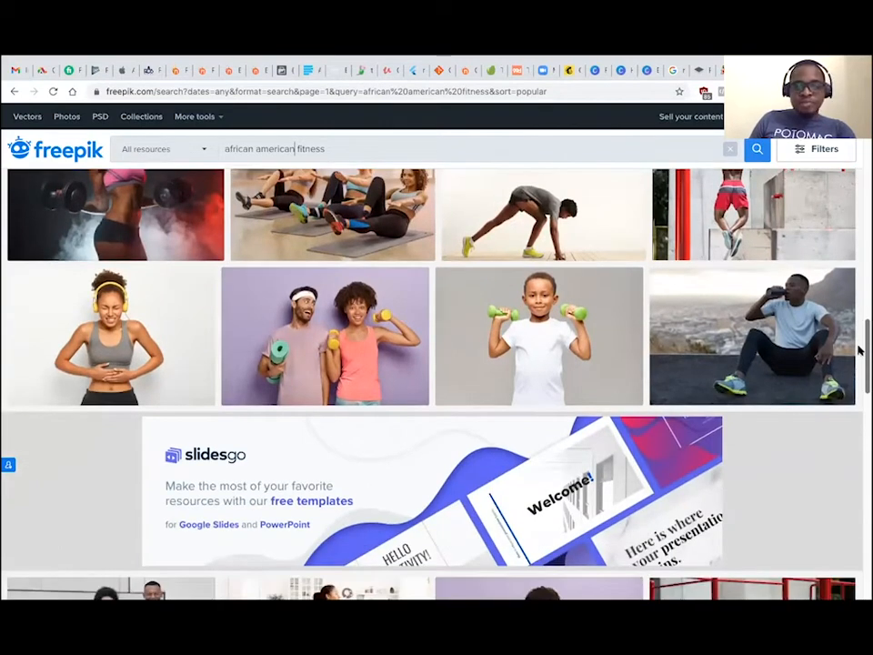
left_click_drag(860, 351, 858, 458)
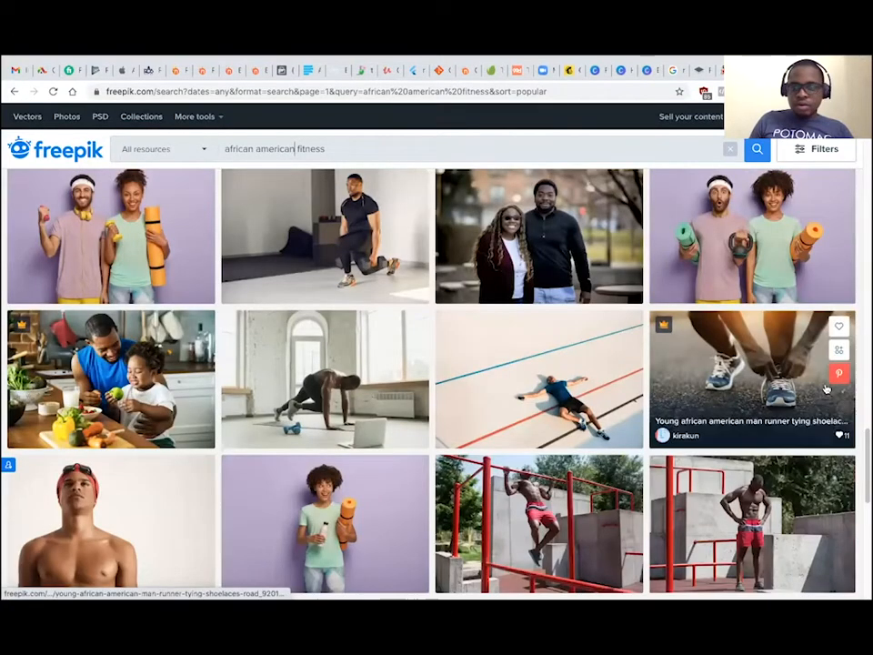
left_click_drag(864, 430, 860, 376)
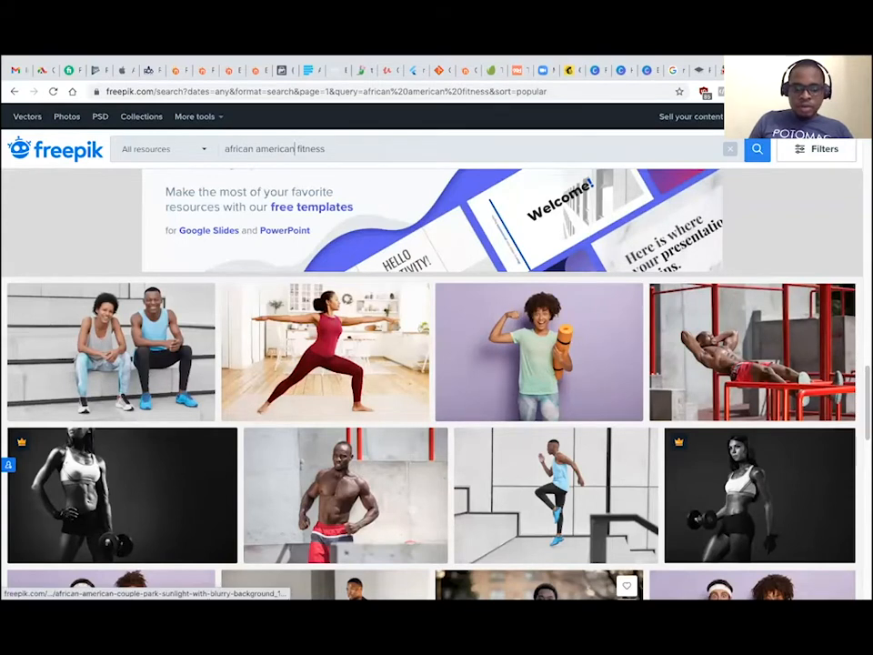
Switch to the BODY gym flyer design in Canva and show its first page
left_click(621, 70)
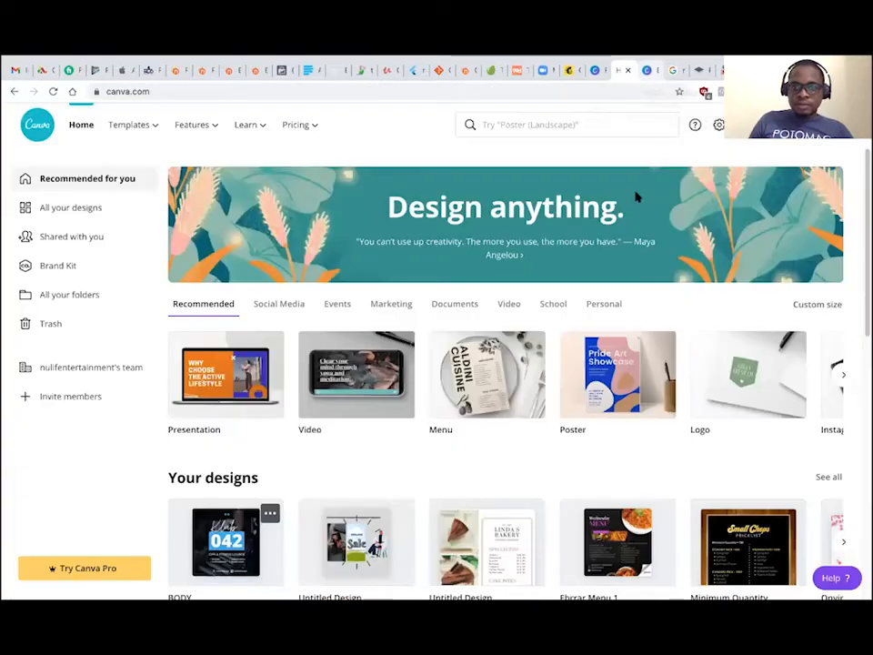
key("ctrl+Tab")
scroll(863, 273, "up", 4)
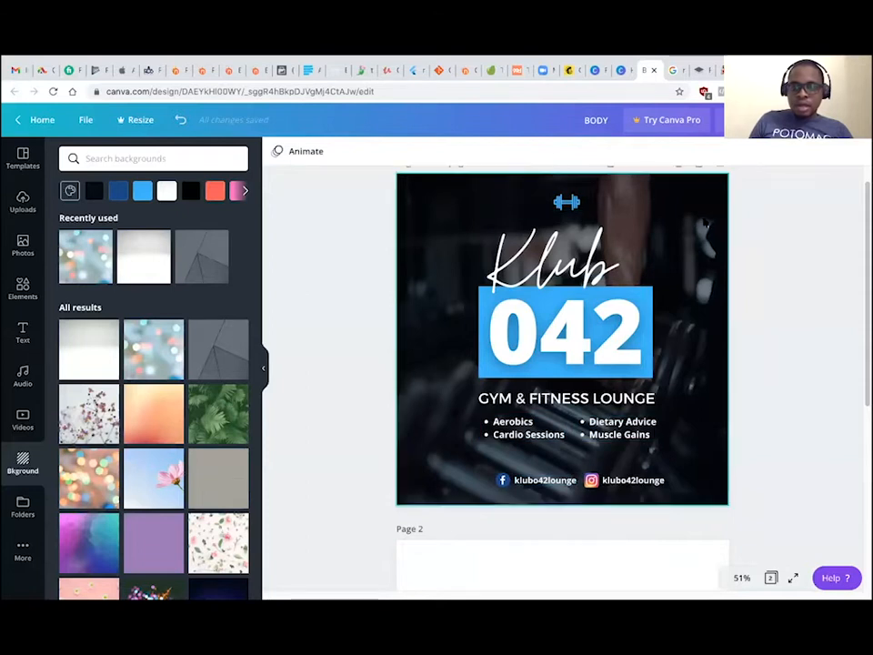
Move the dark overlay off the first page's dumbbell photo and place it back over the whole page
left_click_drag(706, 222, 377, 240)
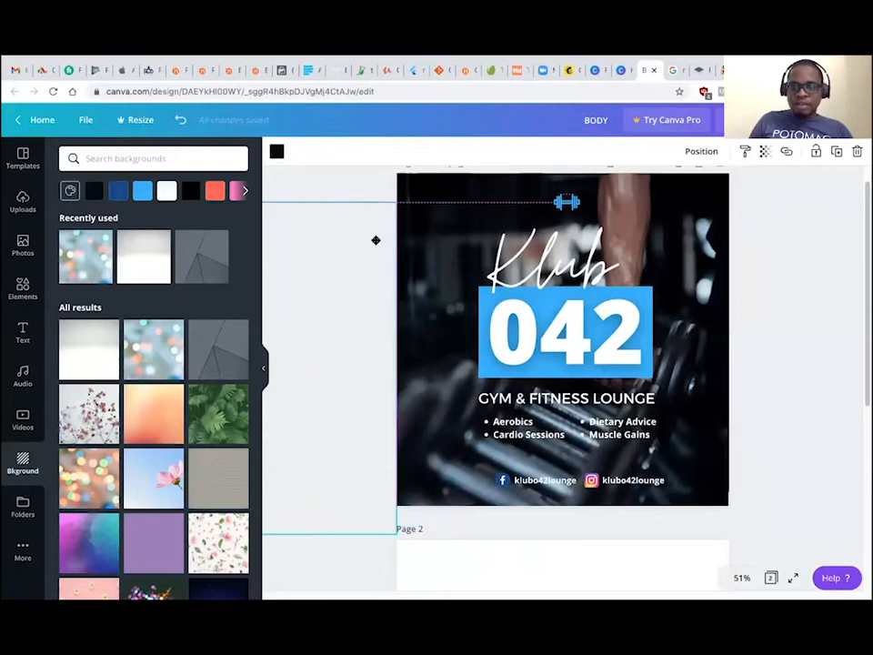
left_click_drag(376, 240, 578, 211)
left_click_drag(596, 300, 596, 302)
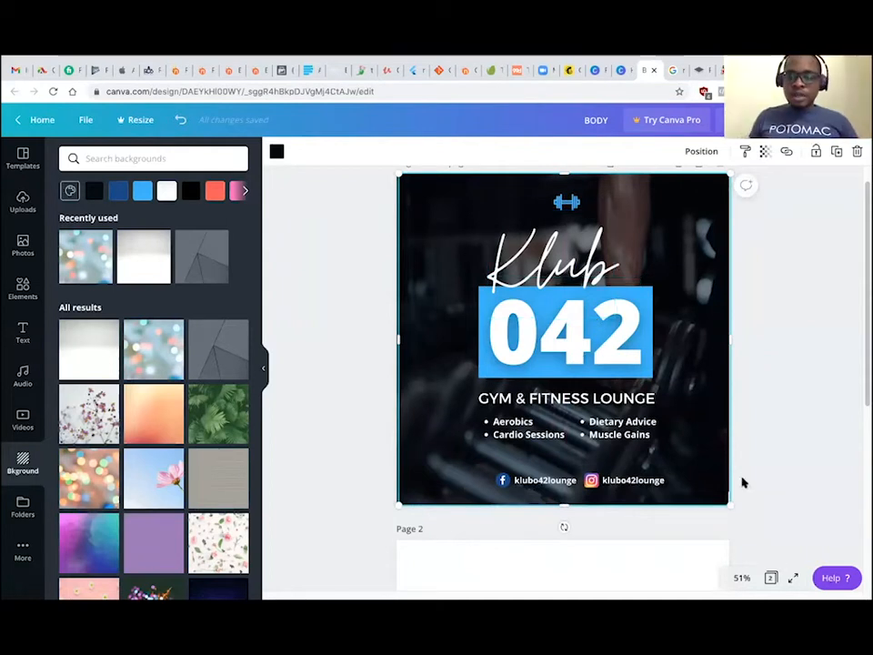
Place the uploaded image of three fitness flyers on the blank second page
scroll(740, 482, "down", 5)
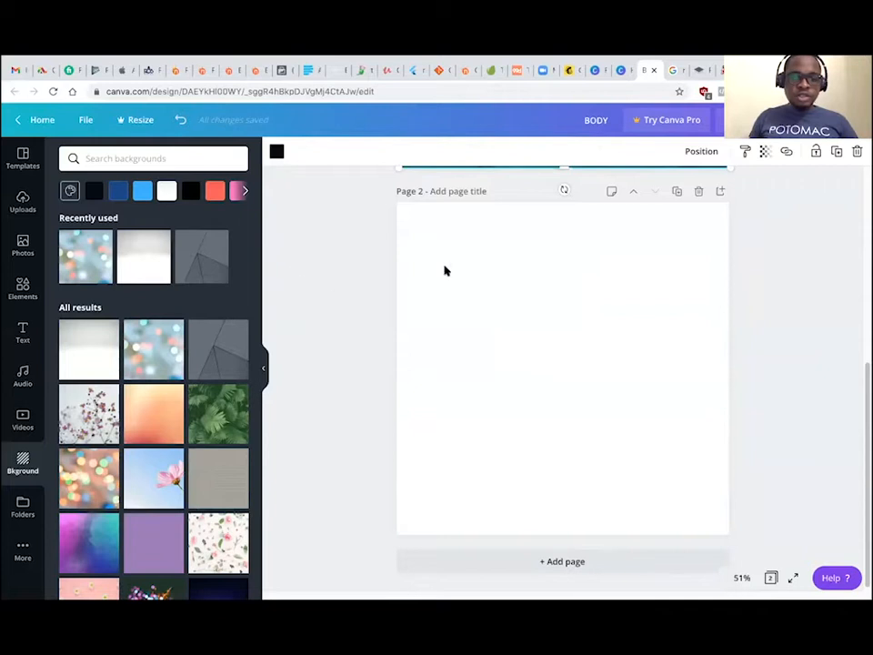
left_click(24, 201)
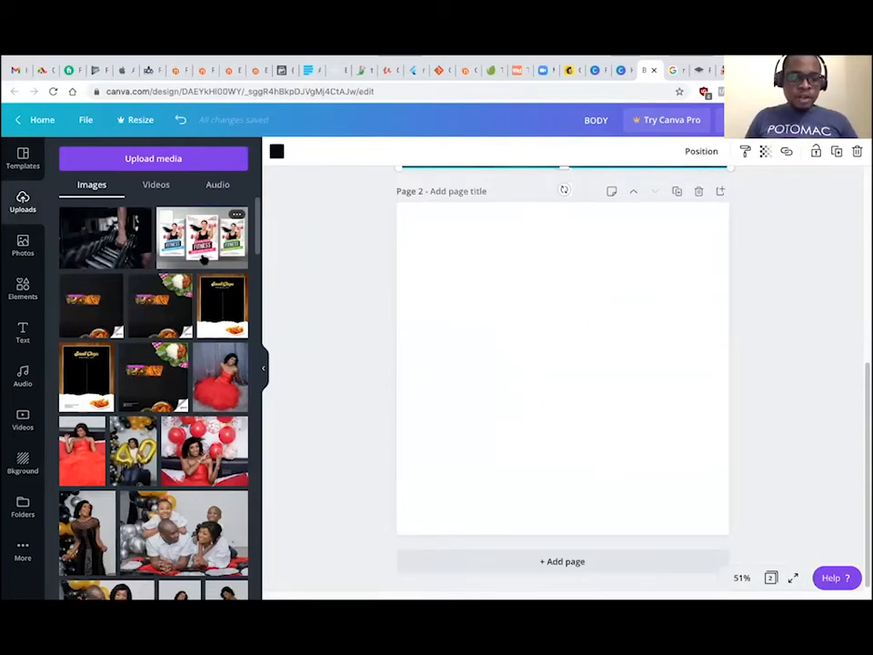
left_click_drag(227, 255, 641, 452)
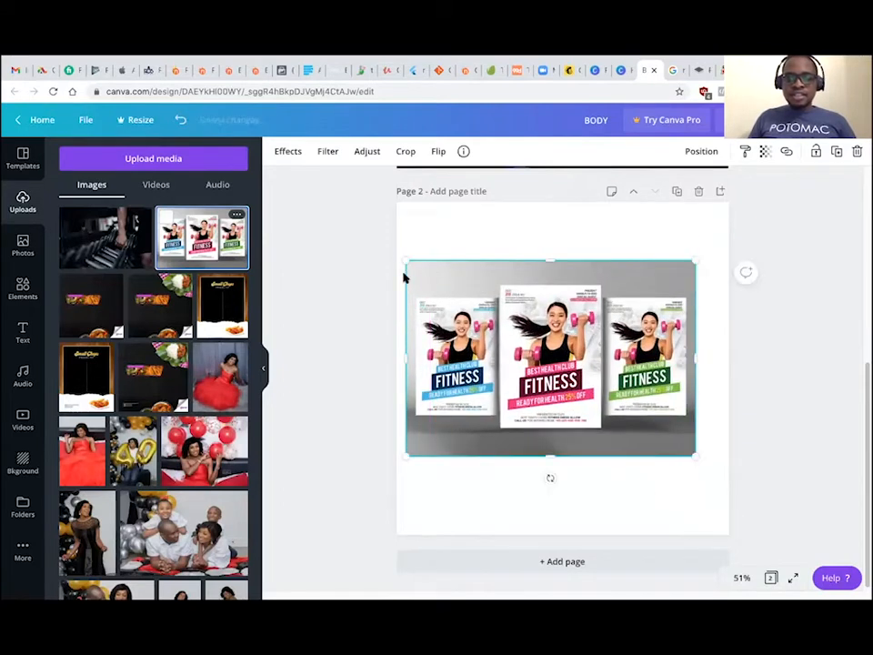
Enlarge the fitness flyer image beyond the second page's width and centre it roughly on the page
left_click_drag(406, 262, 364, 251)
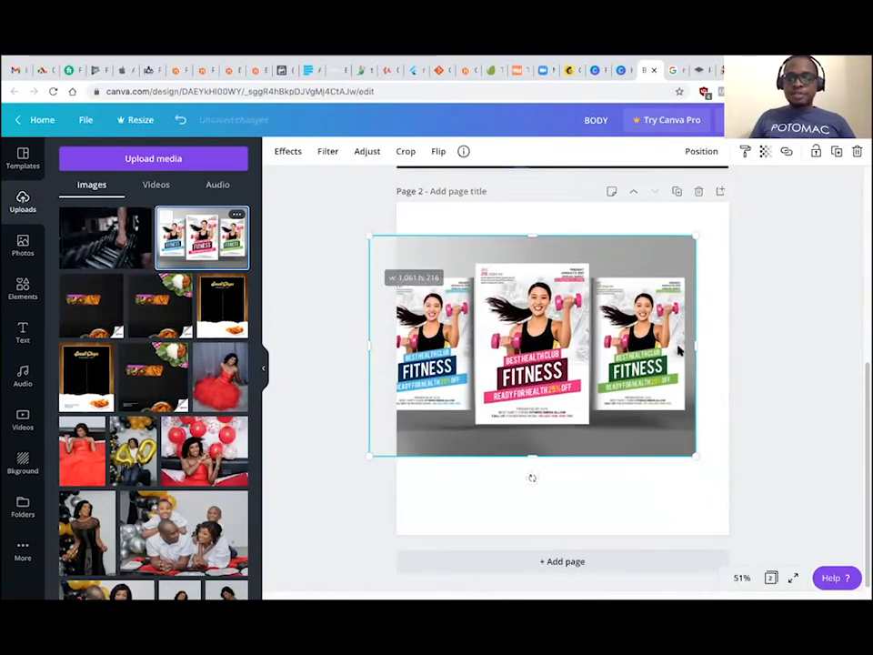
left_click_drag(685, 349, 699, 350)
left_click_drag(715, 241, 746, 232)
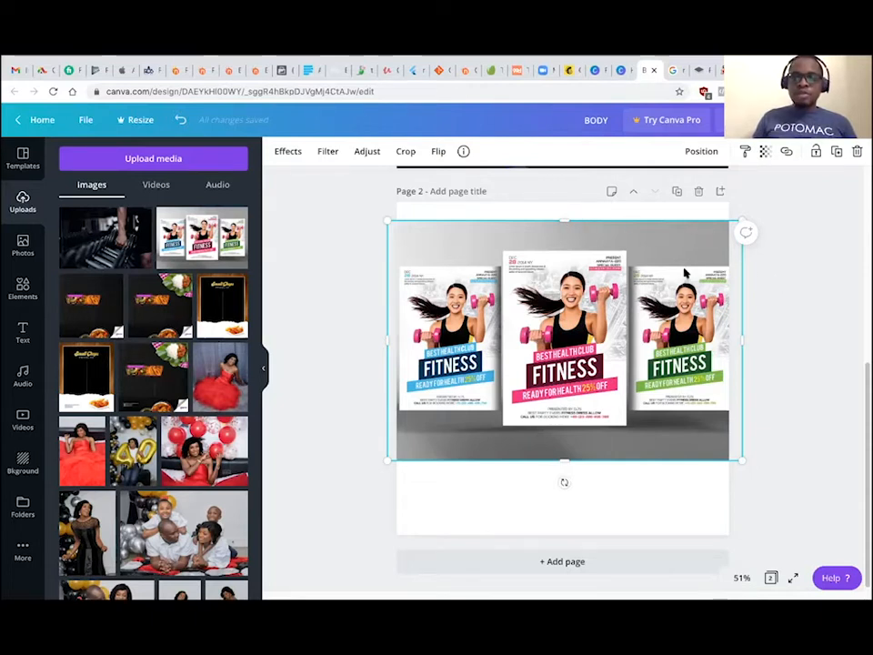
left_click_drag(677, 272, 675, 296)
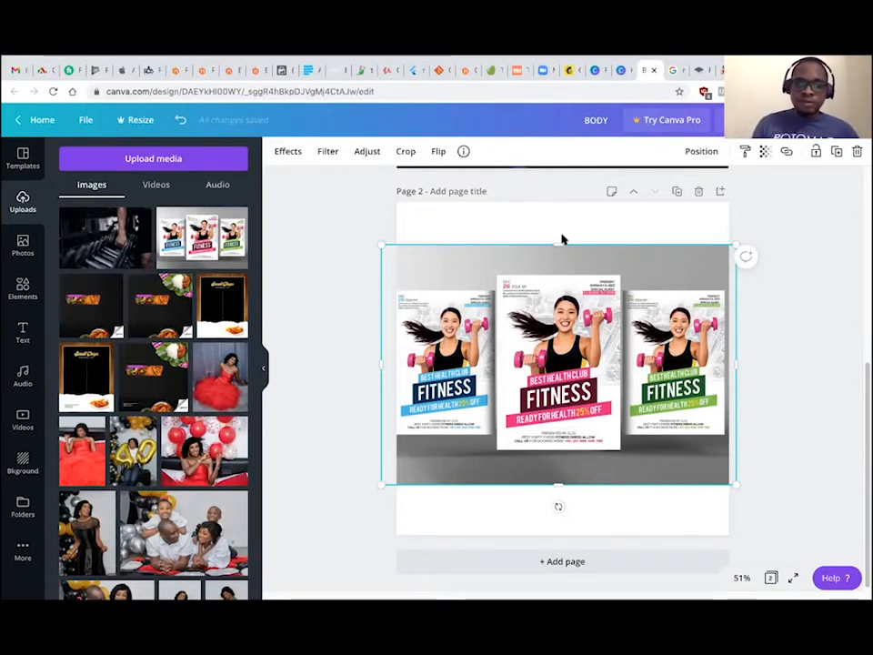
Return to Canva's home page and view the design types and custom size options for creating a new design
left_click(39, 120)
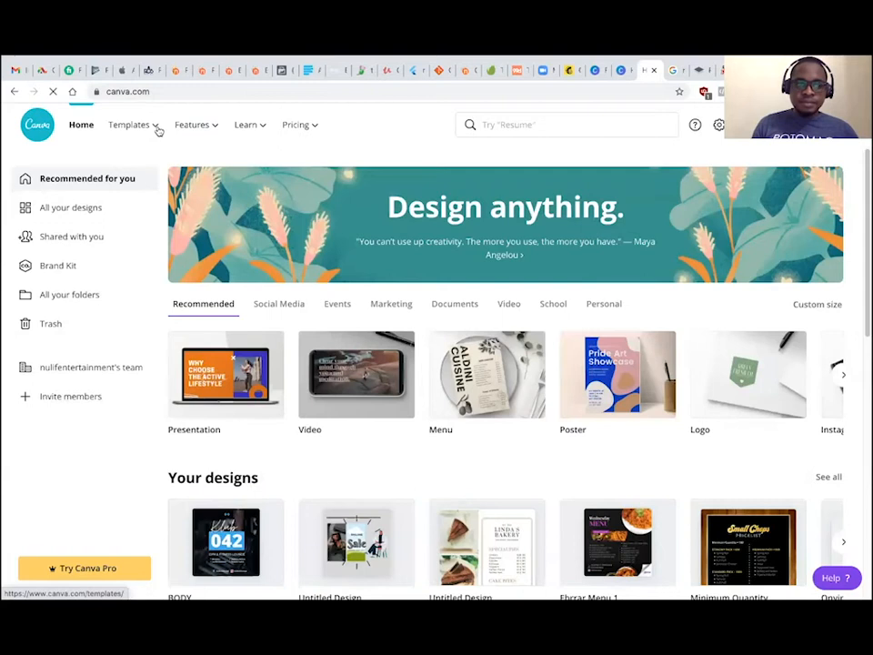
mouse_move(156, 127)
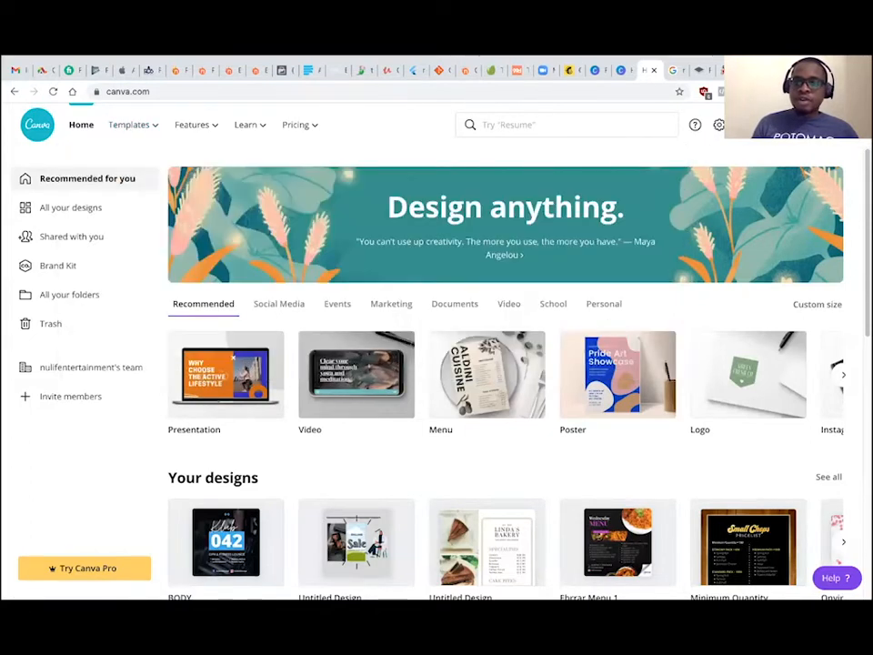
left_click(805, 125)
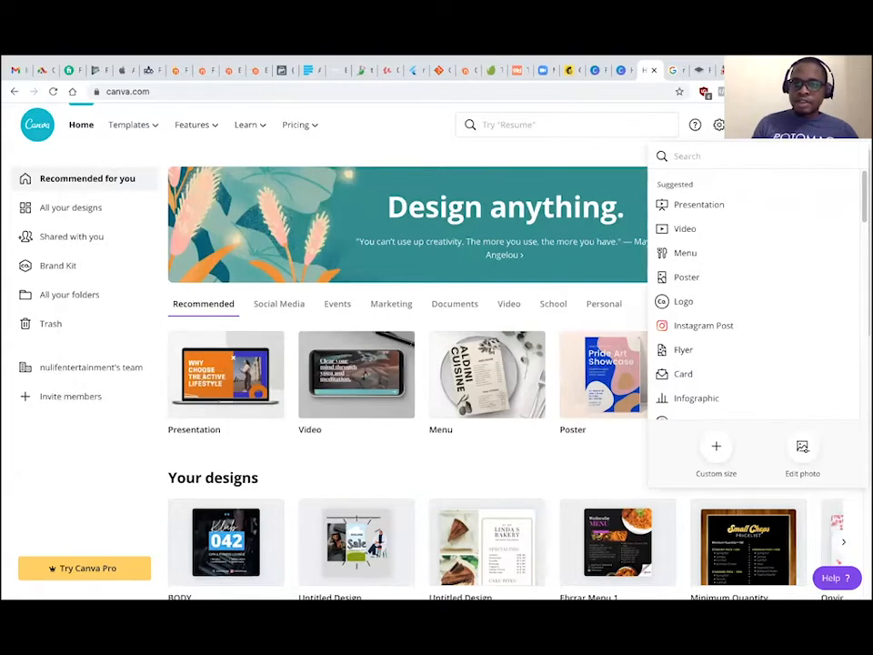
left_click(718, 452)
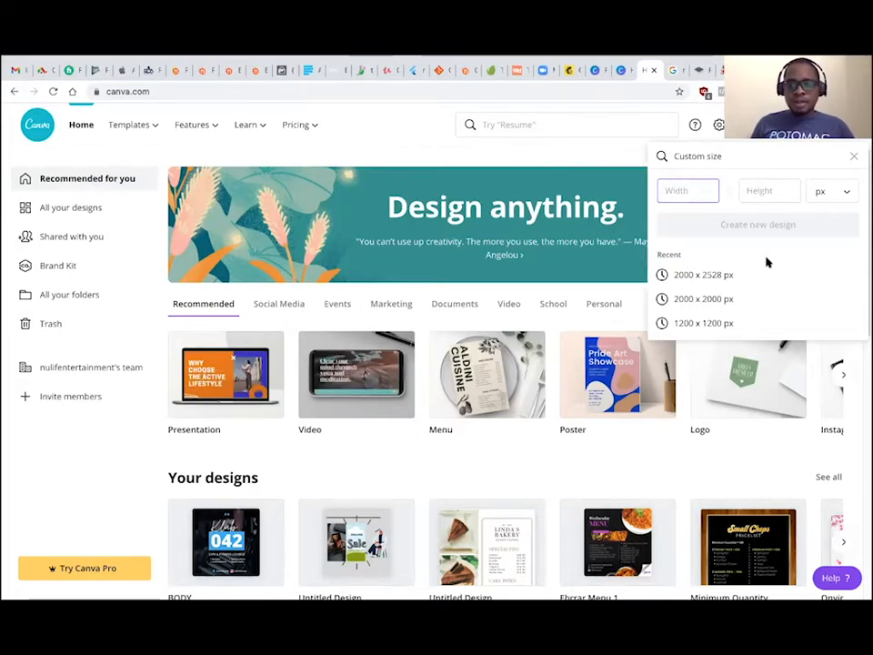
left_click(853, 157)
Reopen the BODY design from the recent designs and show its second page with the fitness flyer image
mouse_move(296, 132)
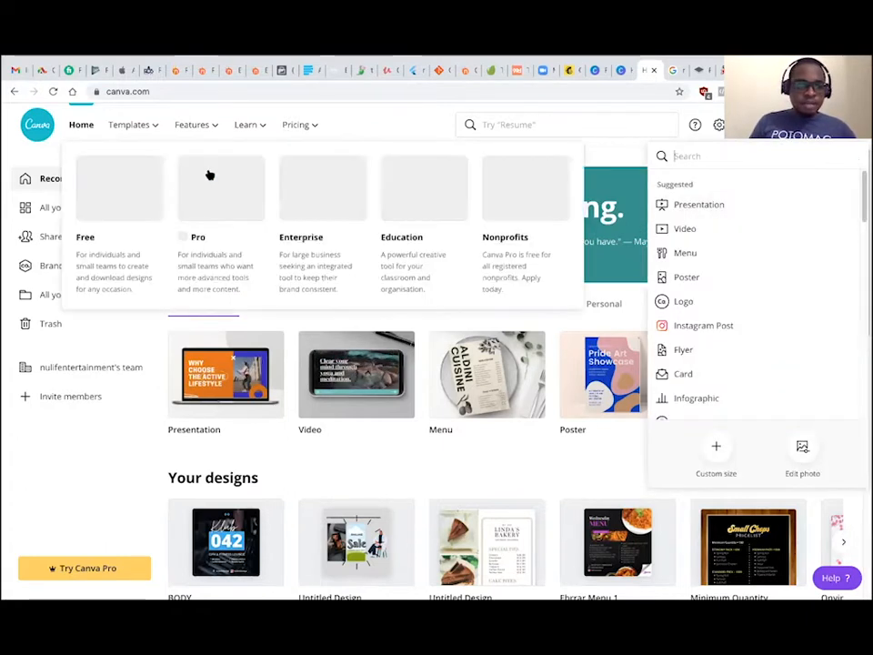
left_click(238, 532)
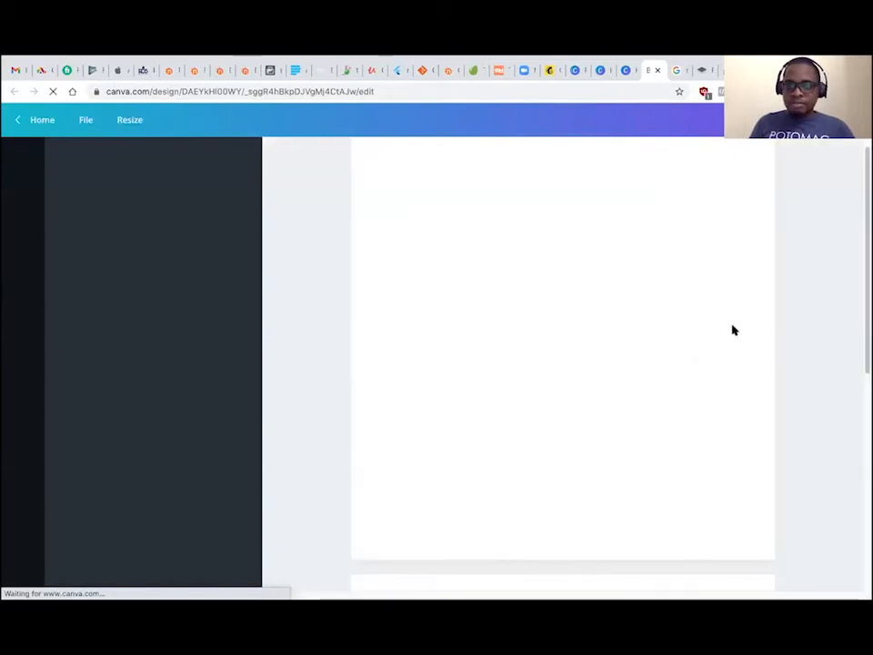
scroll(561, 364, "down", 5)
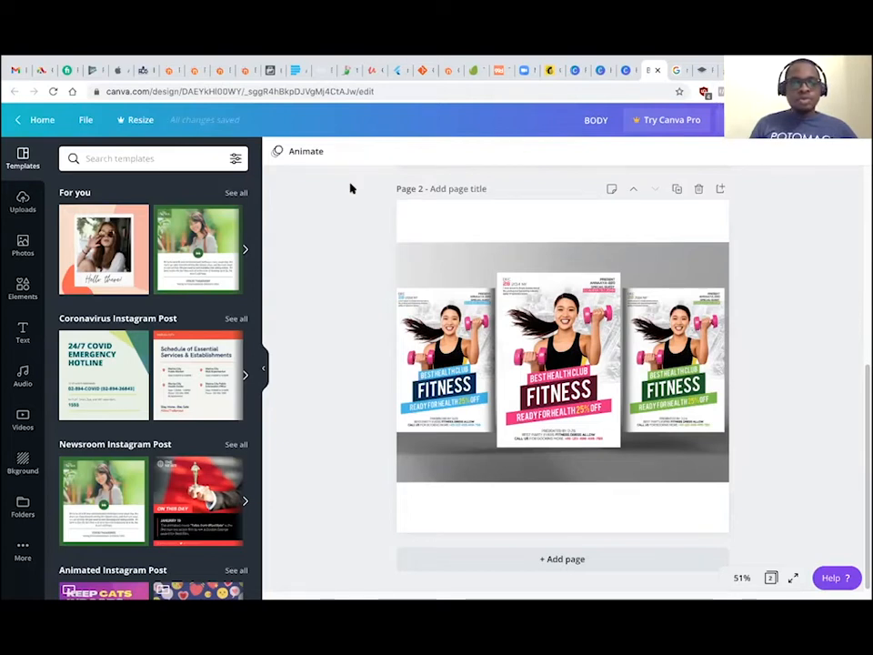
Switch to Google, replace the "gym brand colors" query with "skyline", and show the image results
key("ctrl+Tab")
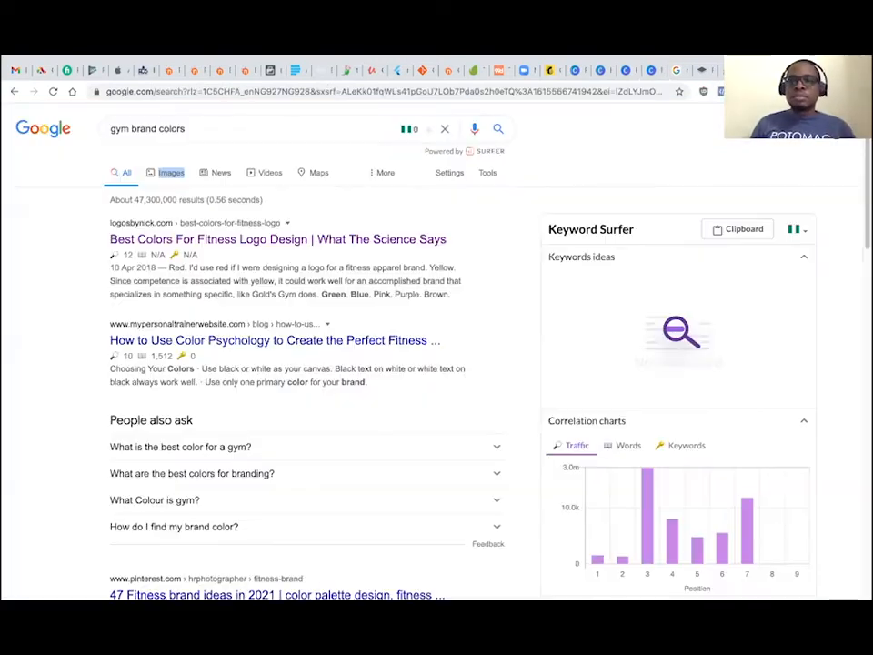
left_click(211, 124)
left_click_drag(130, 124, 91, 129)
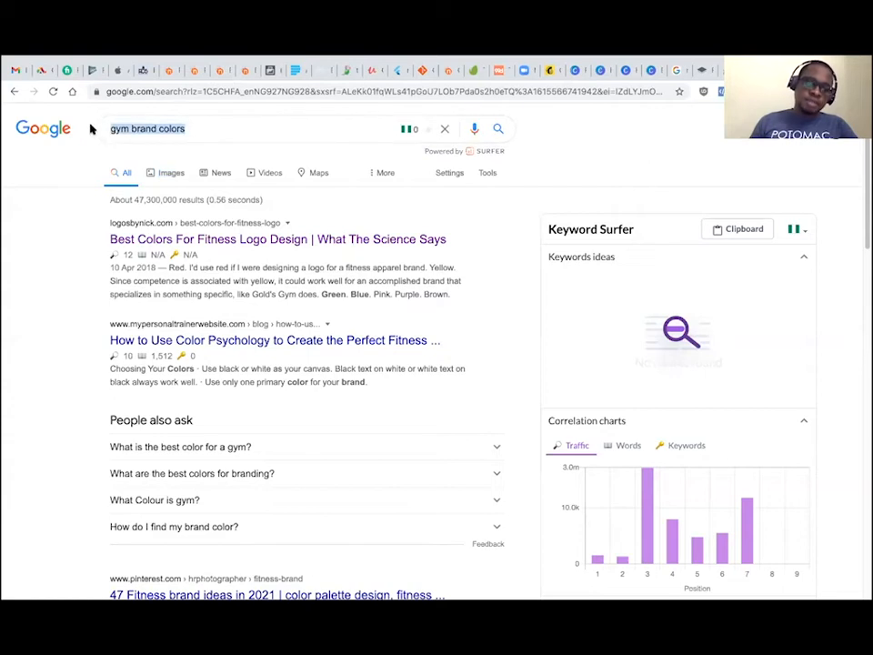
type("skyline")
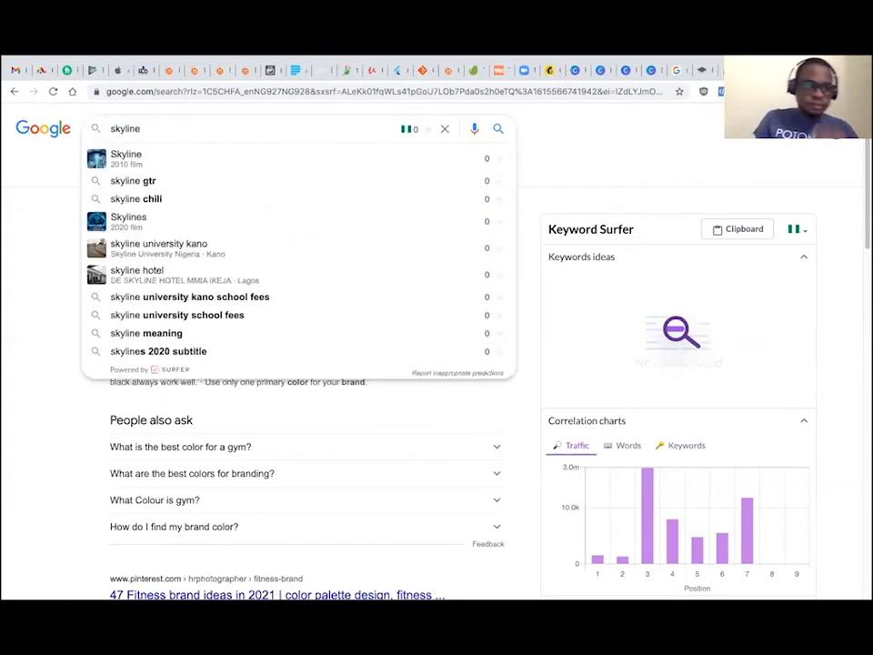
key("Return")
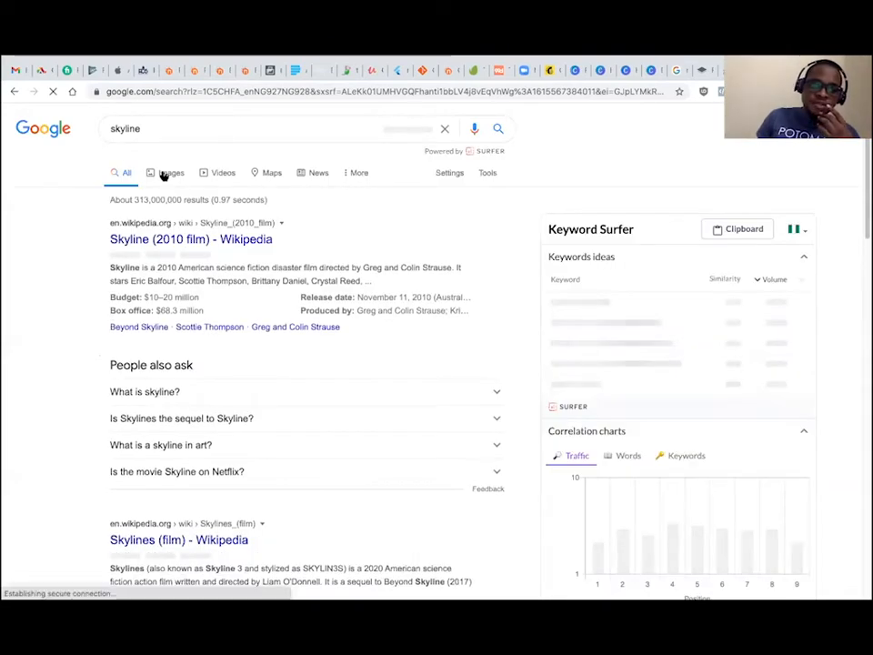
left_click(167, 173)
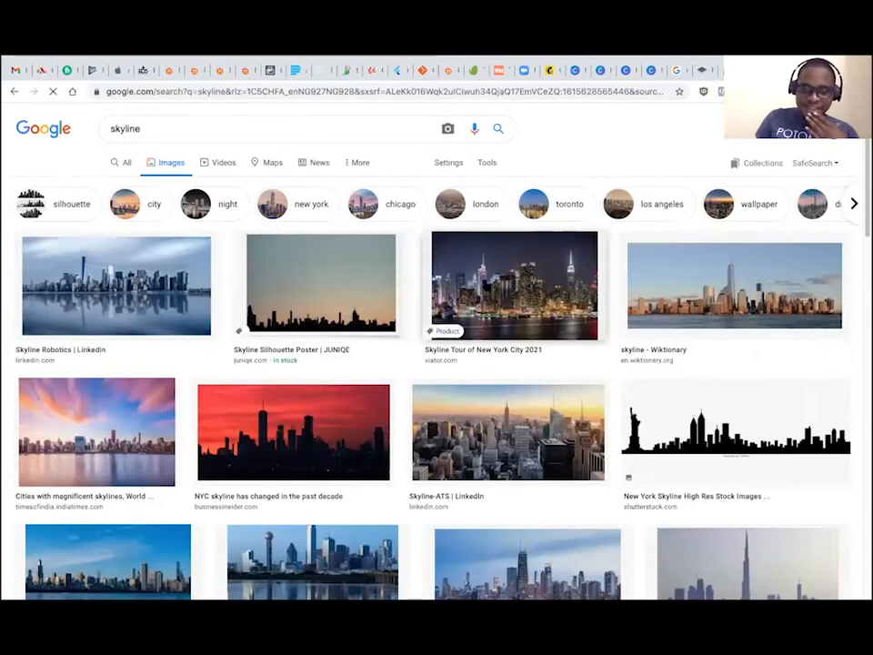
Refine the Google image search to "city skyline"
left_click(110, 128)
type("city")
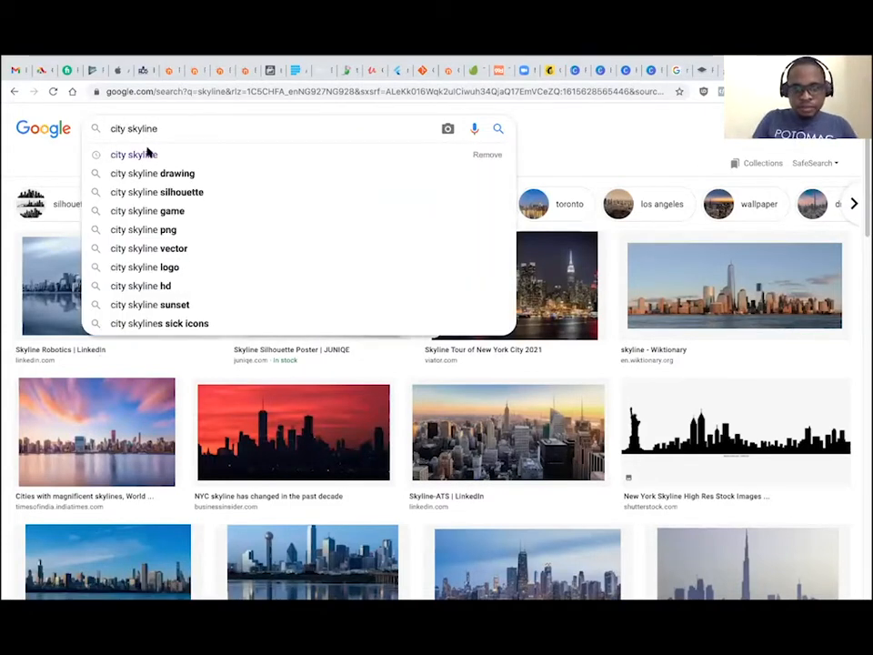
left_click(499, 129)
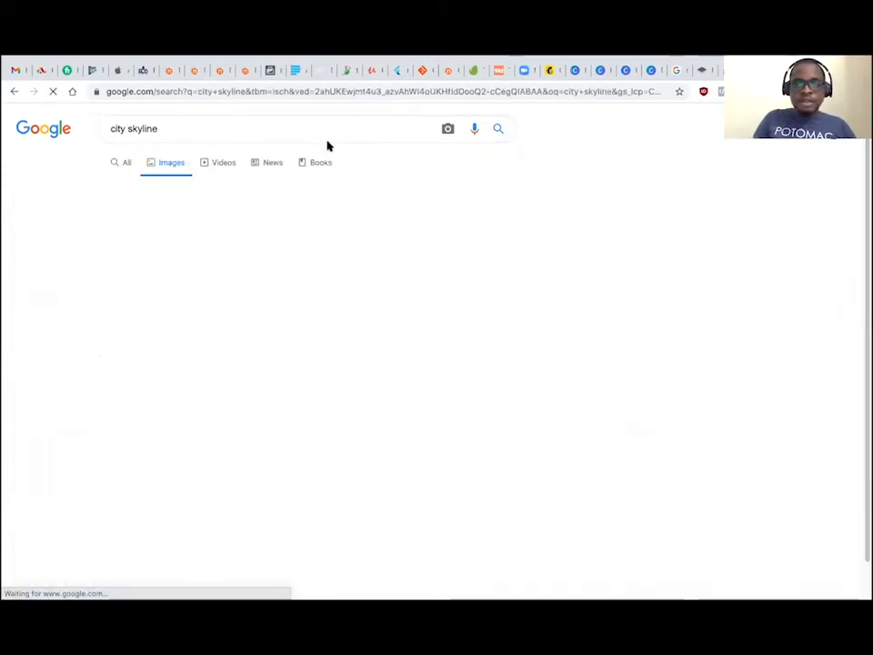
Start a fresh Google search for "city skyline" and show its image results
left_click(41, 130)
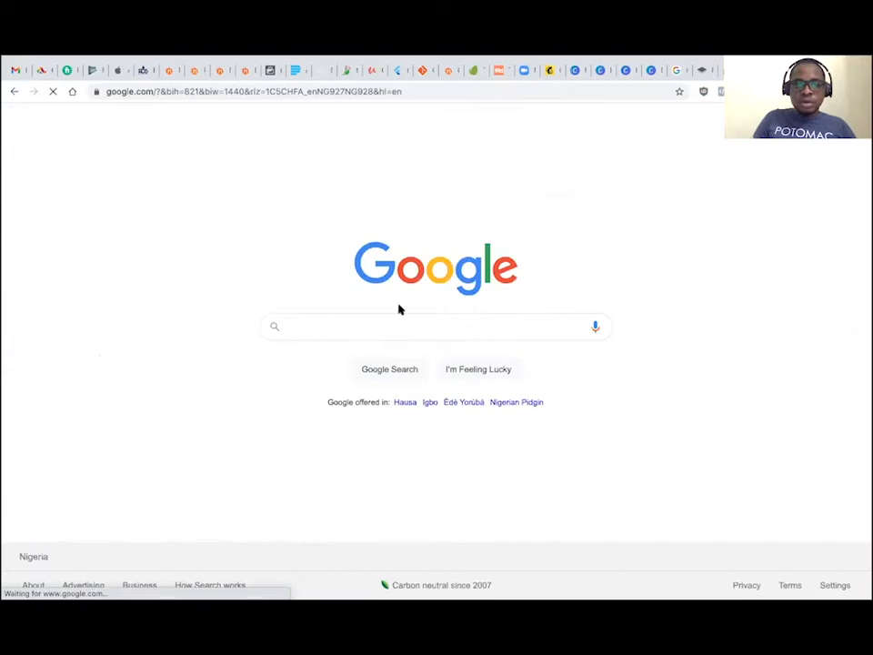
type("co")
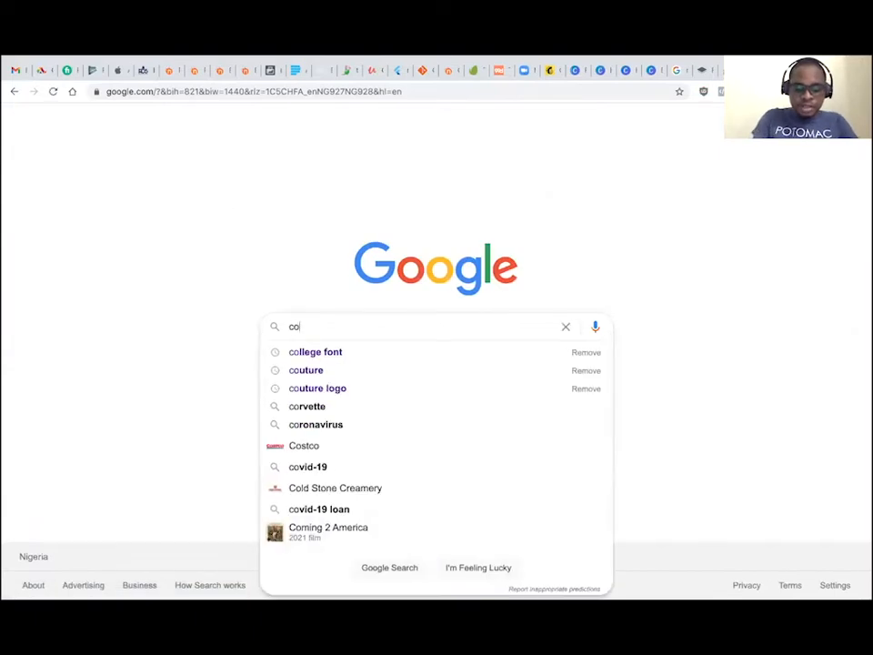
key("BackSpace")
type("ity ")
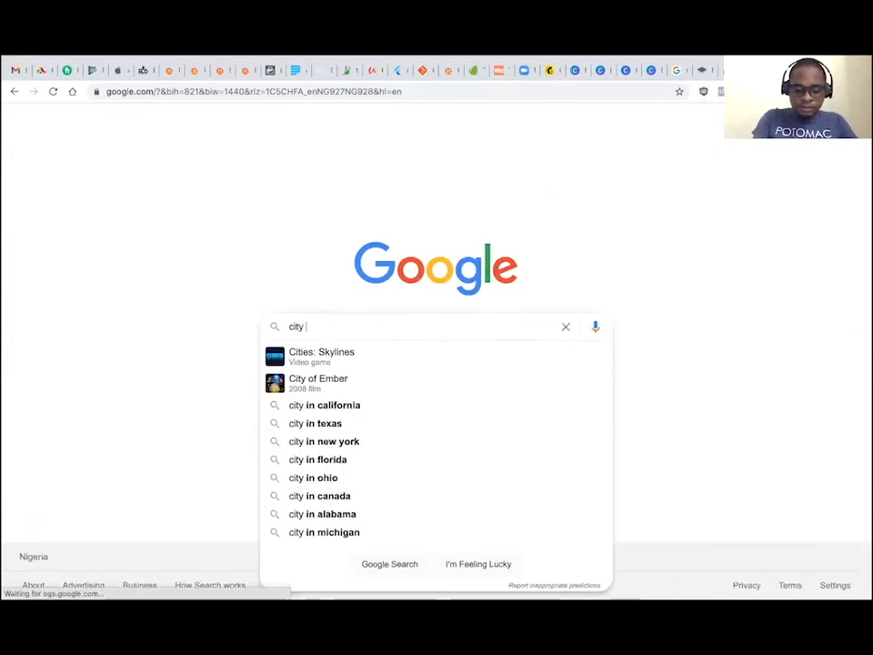
type("skyline")
key("Return")
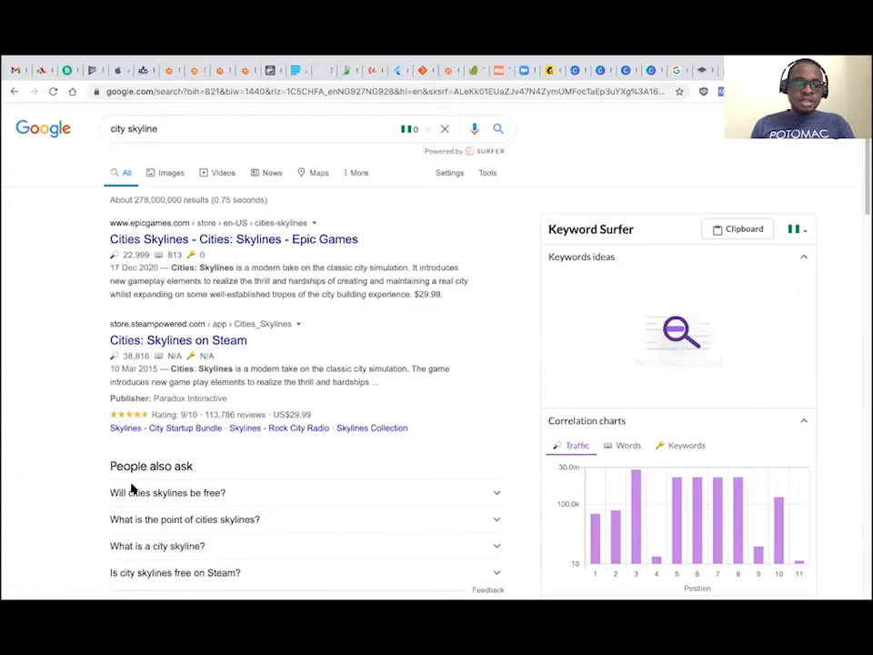
scroll(863, 237, "down", 3)
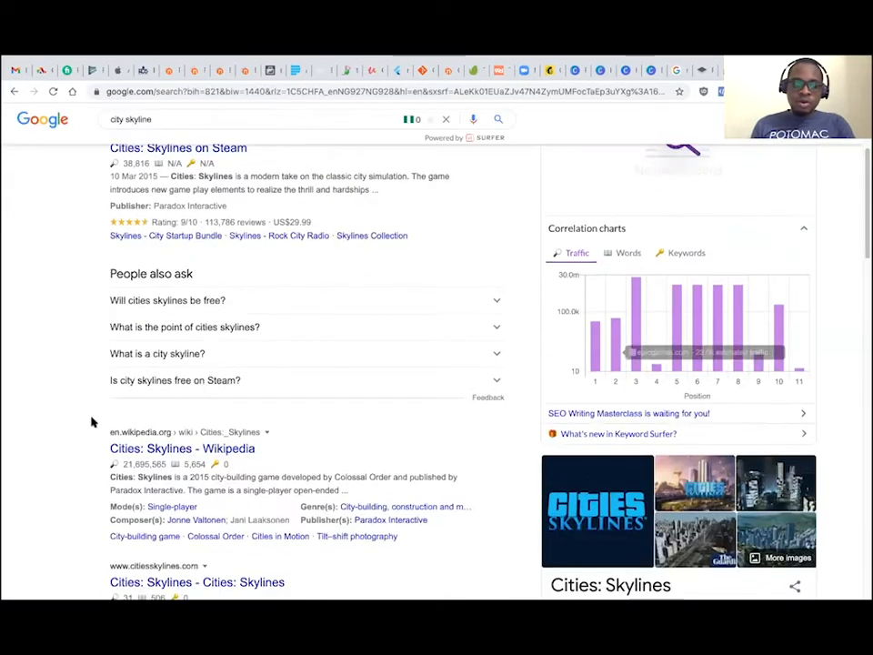
scroll(861, 178, "up", 3)
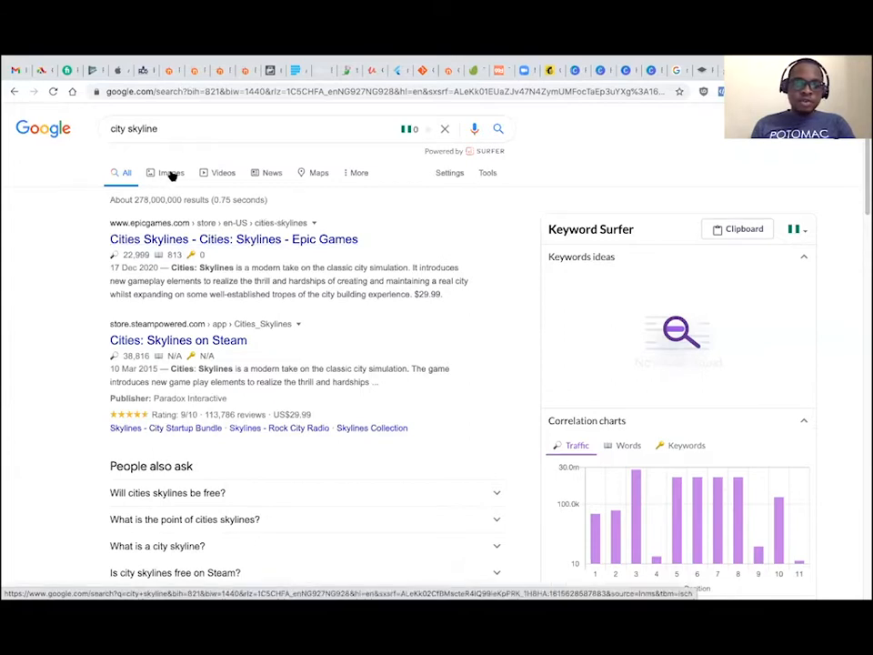
left_click(171, 175)
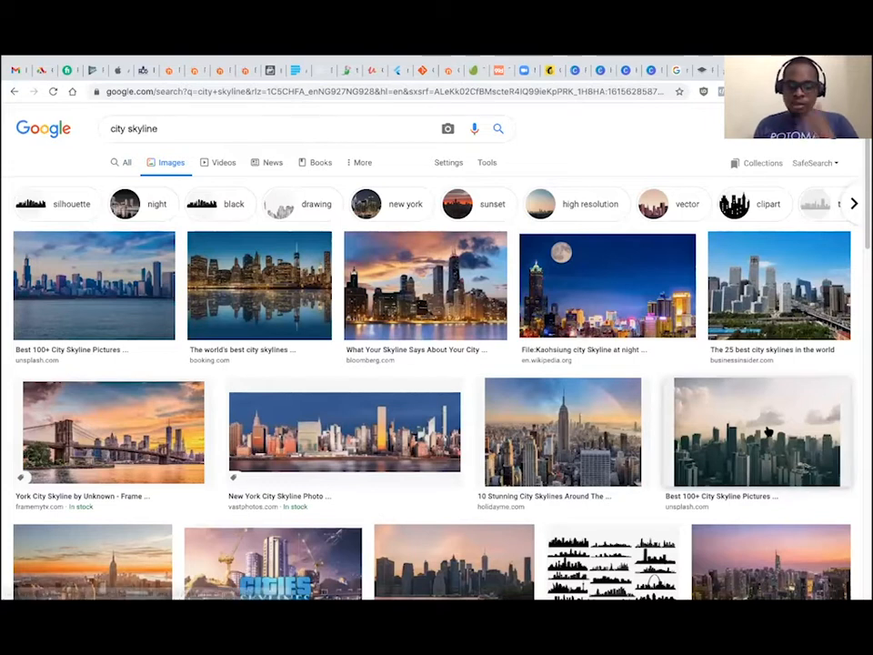
Look through the city skyline image results for a photo that suits the design
scroll(864, 262, "down", 1)
scroll(863, 273, "down", 3)
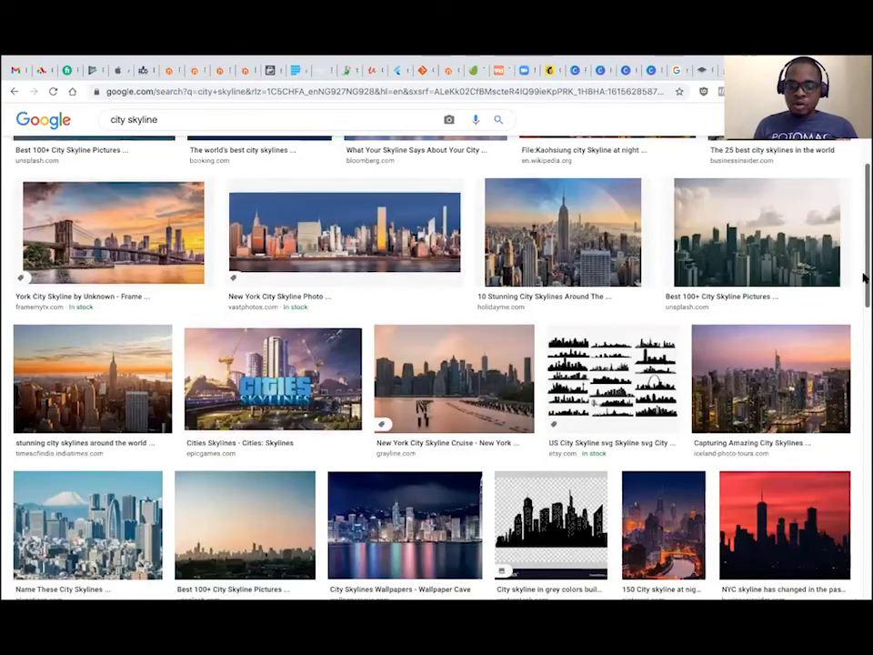
scroll(855, 374, "down", 5)
scroll(854, 388, "down", 5)
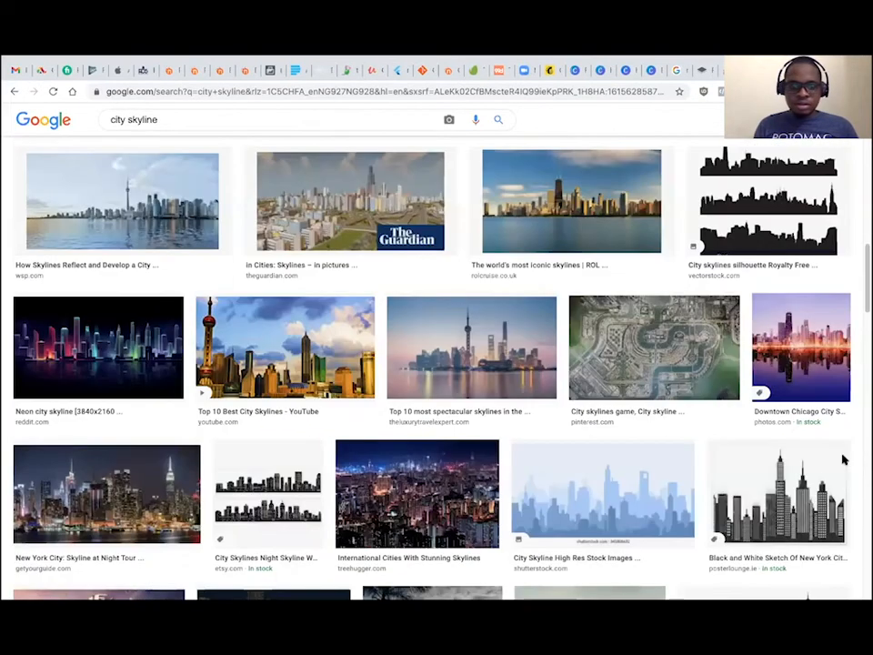
scroll(846, 491, "down", 4)
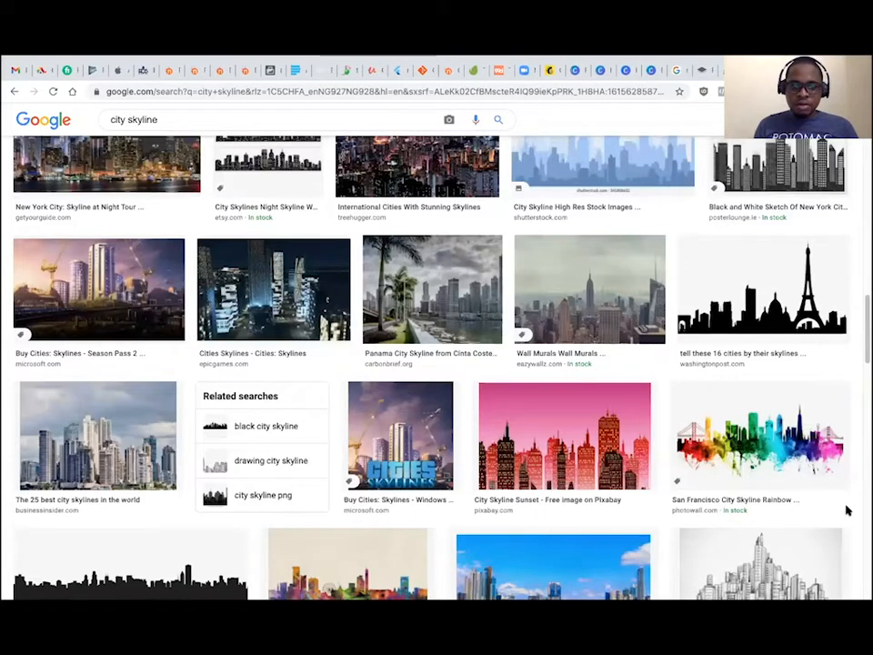
scroll(847, 518, "down", 2)
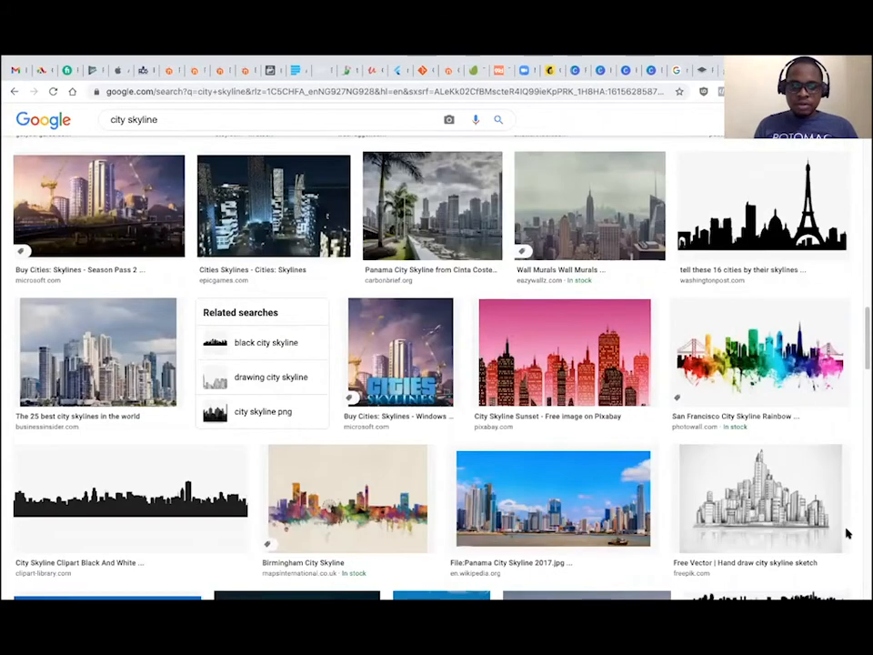
scroll(849, 511, "up", 6)
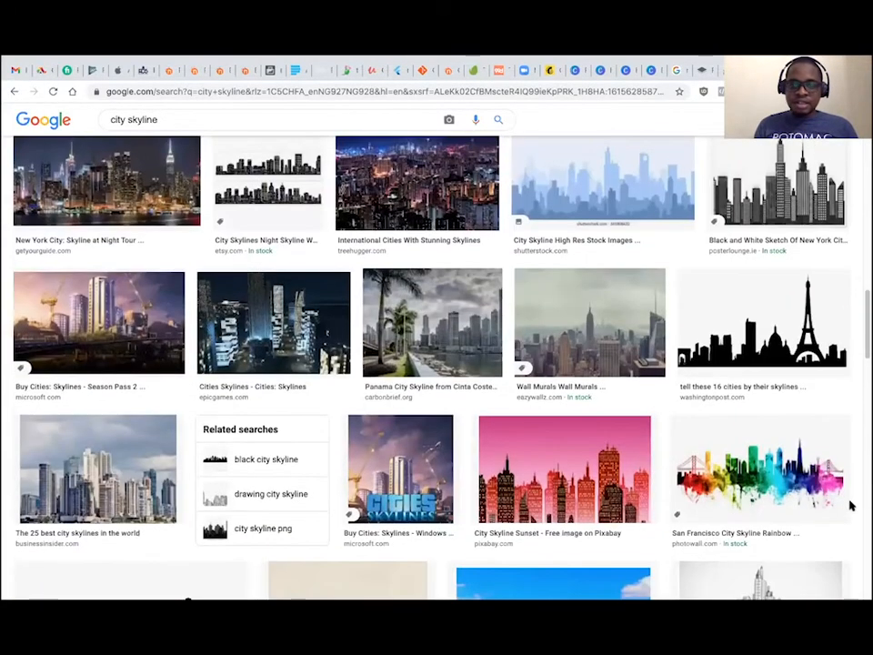
scroll(864, 297, "up", 5)
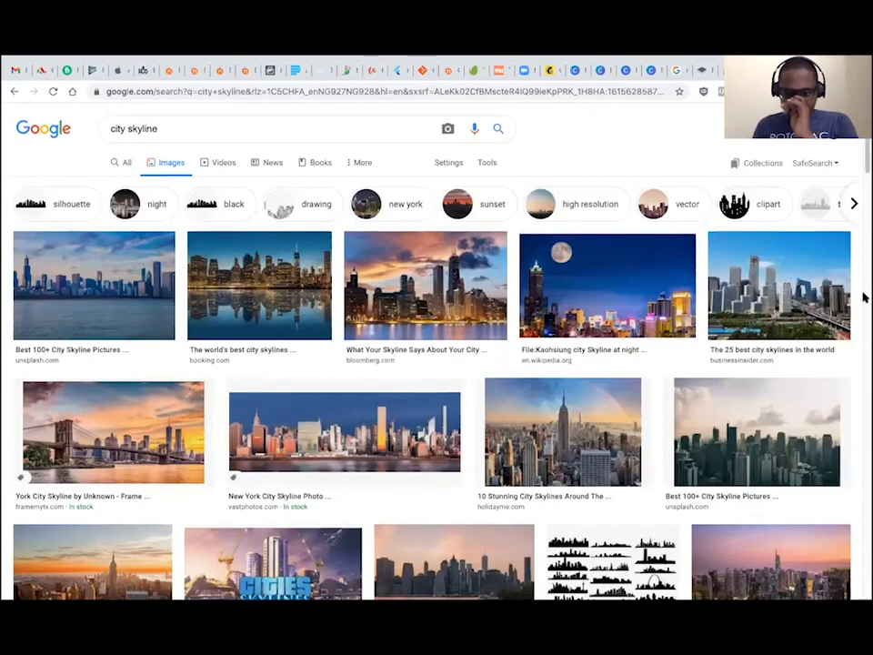
scroll(864, 318, "down", 4)
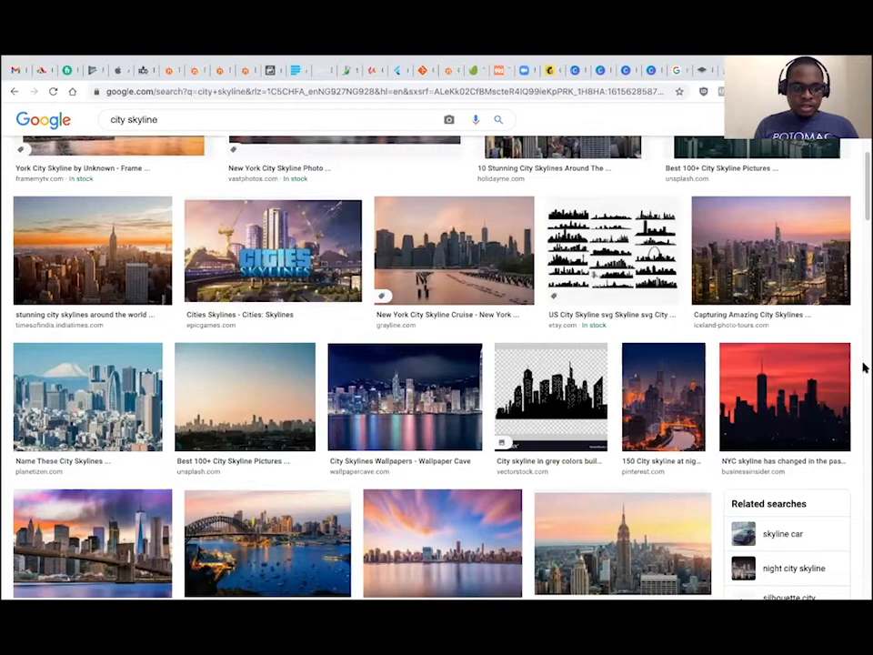
scroll(864, 382, "down", 2)
scroll(859, 401, "down", 6)
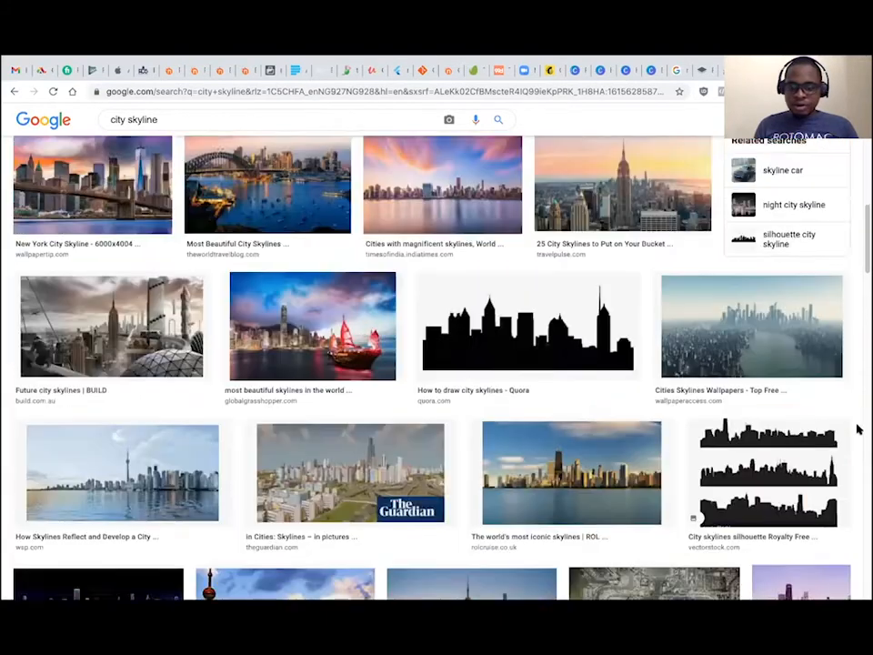
scroll(864, 461, "down", 3)
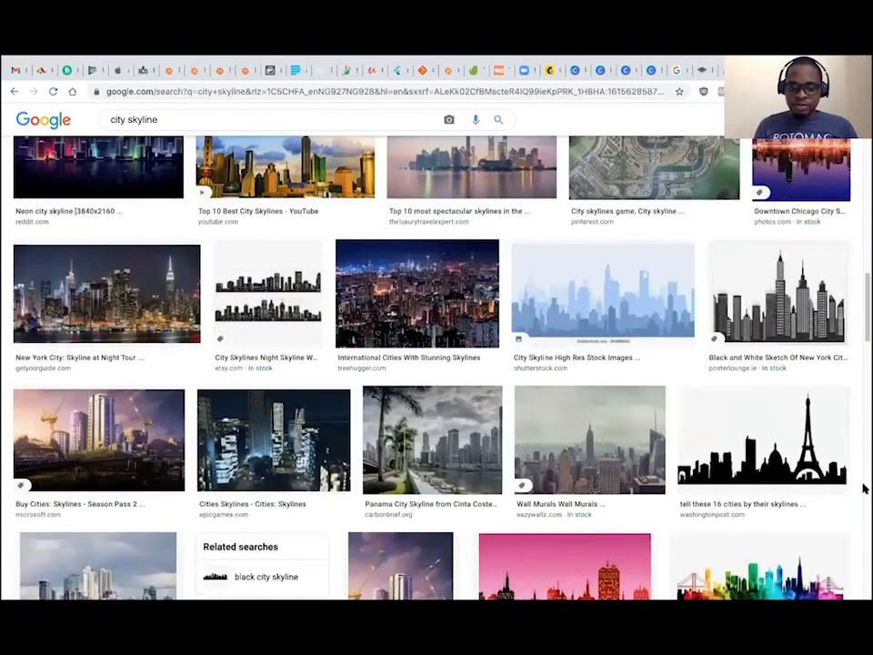
Preview the Carbon Brief Panama City skyline photo, view the image in a new tab, and return to the search results
left_click(415, 460)
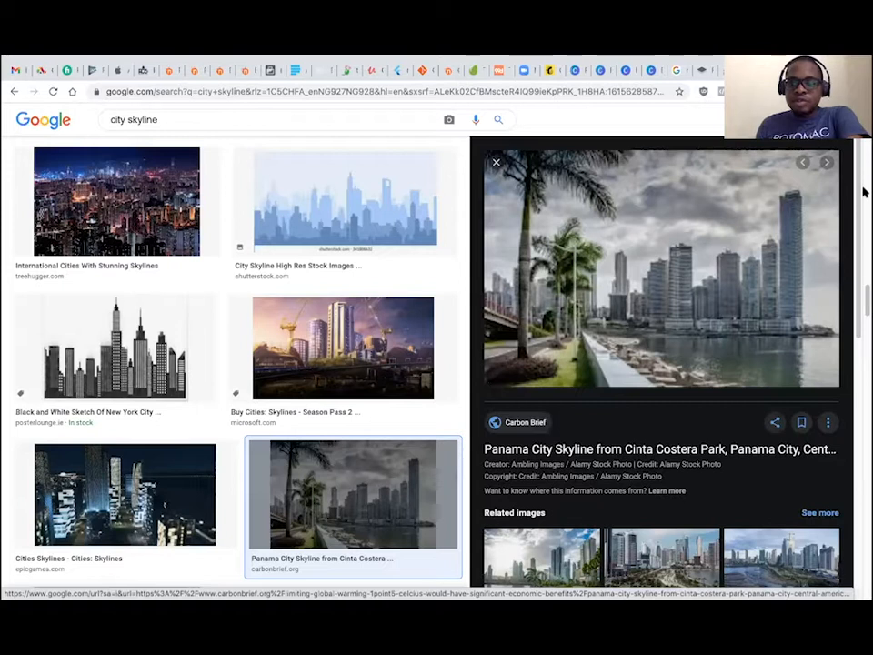
mouse_move(861, 204)
left_mouse_down()
mouse_move(857, 264)
mouse_move(860, 181)
left_mouse_up()
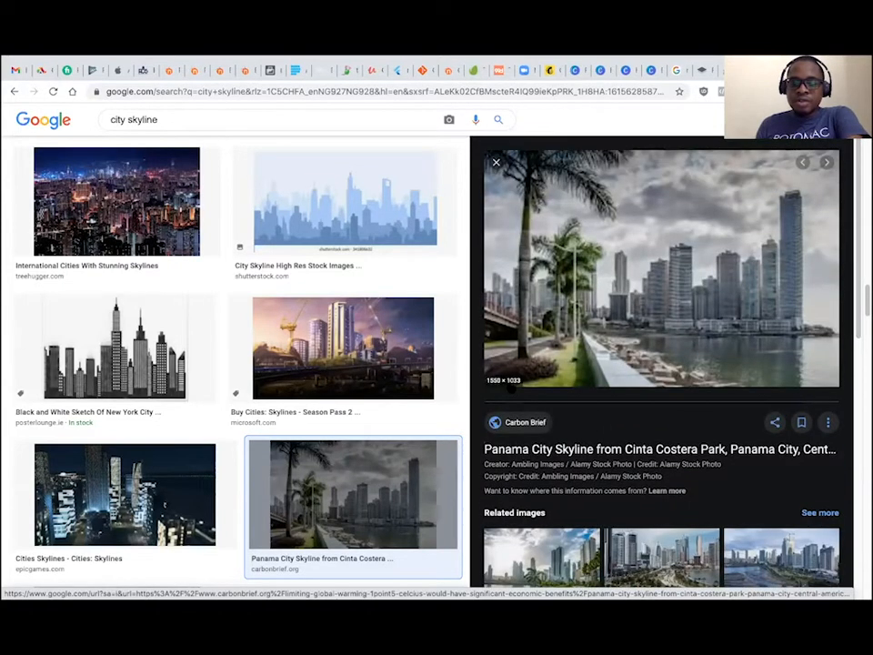
right_click(608, 320)
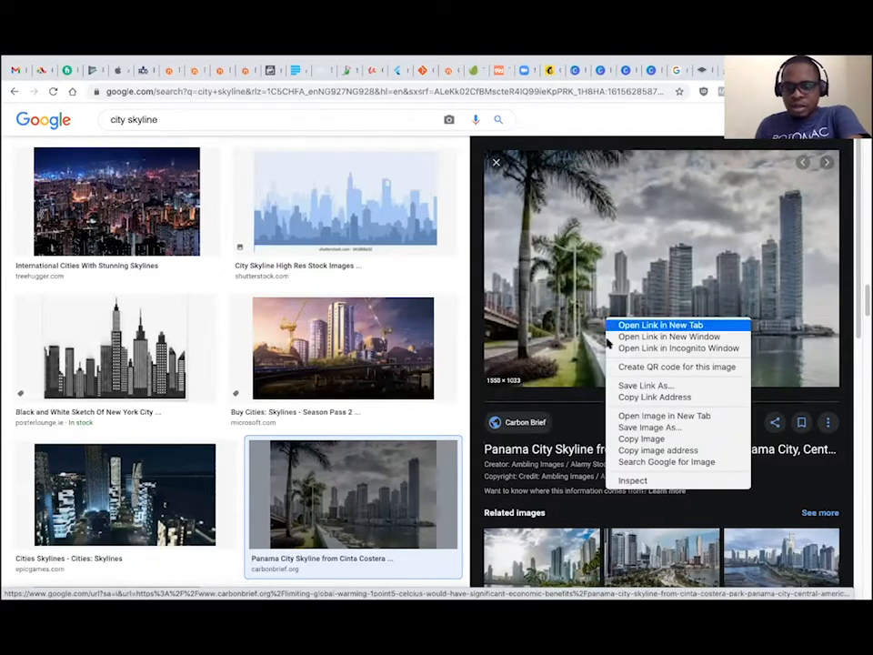
left_click(655, 416)
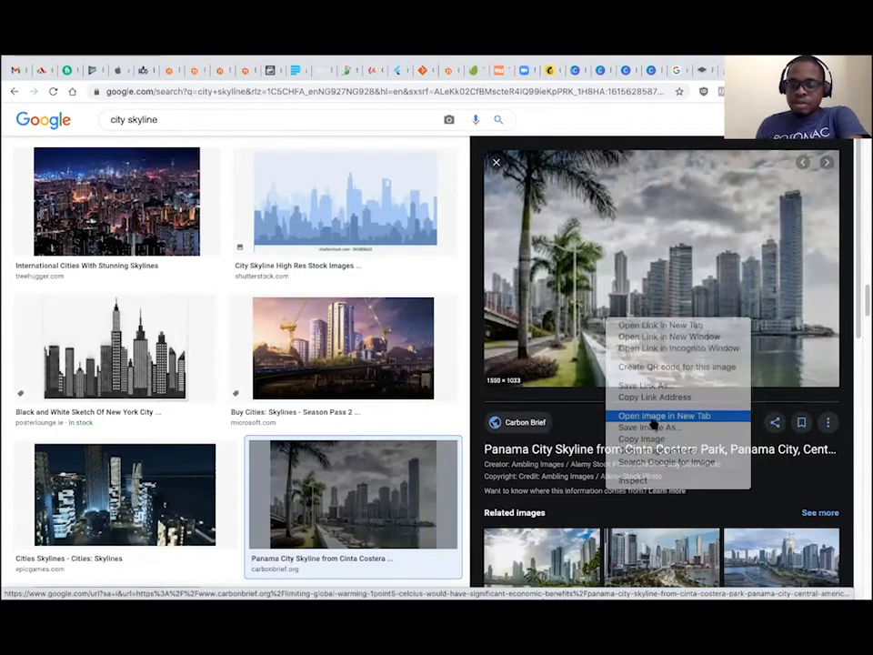
key("ctrl+Tab")
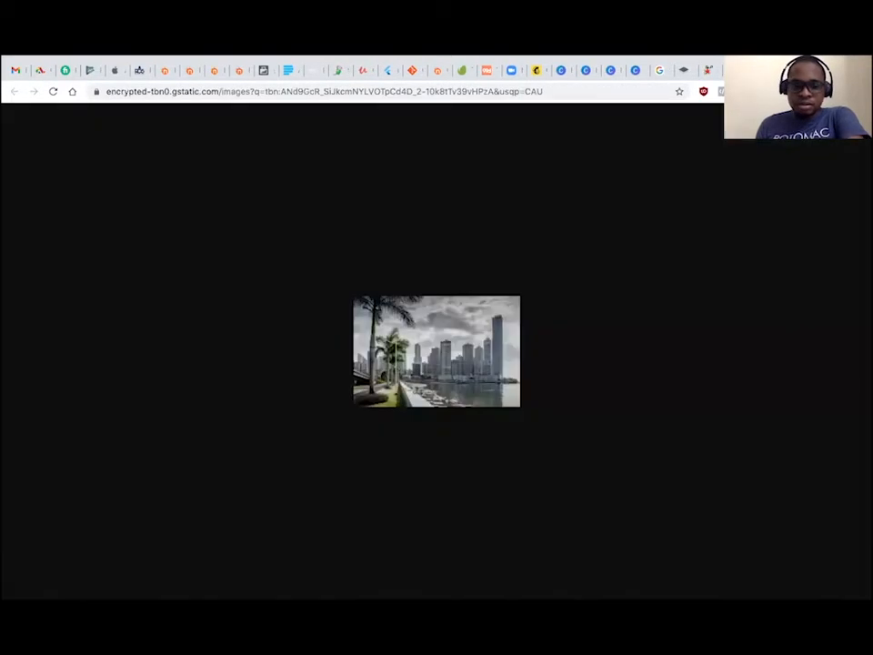
key("ctrl+shift+Tab")
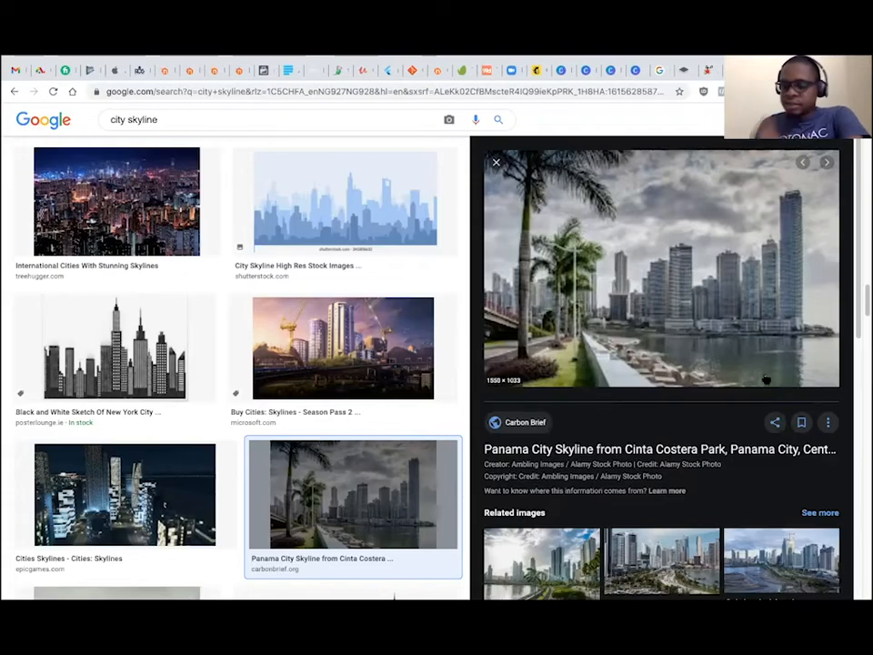
Preview the YouWorkForThem Panama City skyline photo from the related images and copy the image
scroll(860, 264, "down", 3)
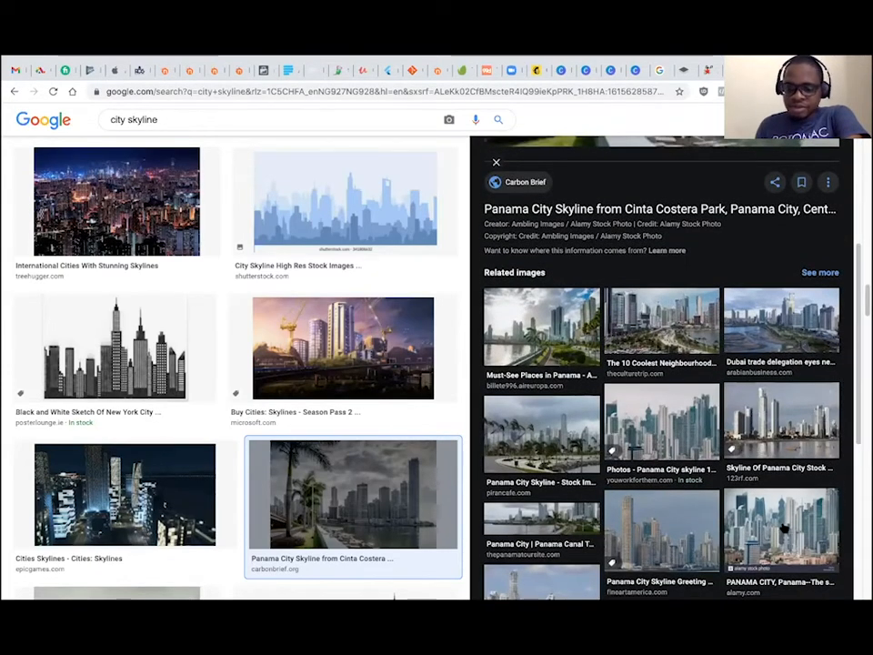
left_click(642, 431)
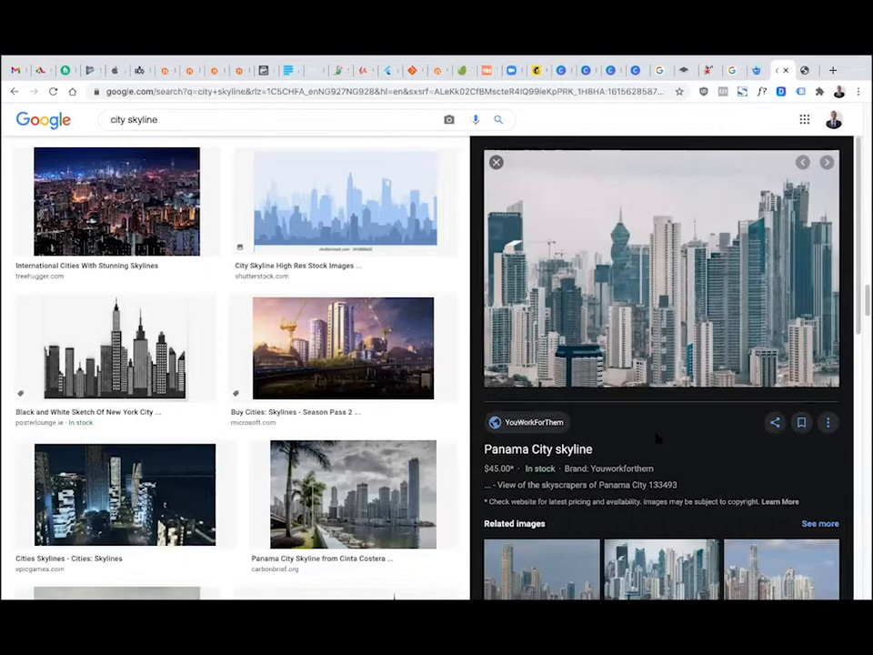
right_click(637, 334)
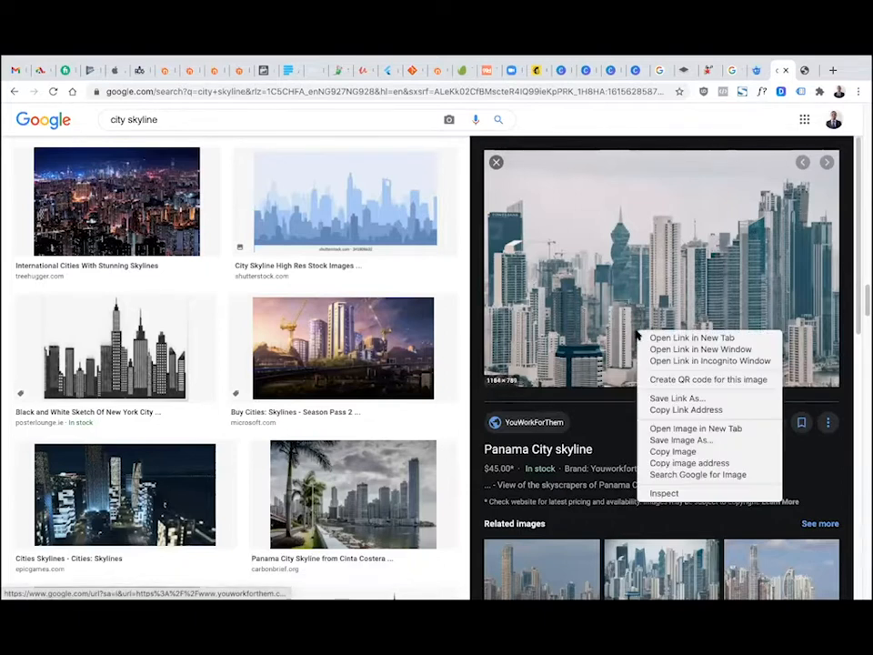
left_click(673, 452)
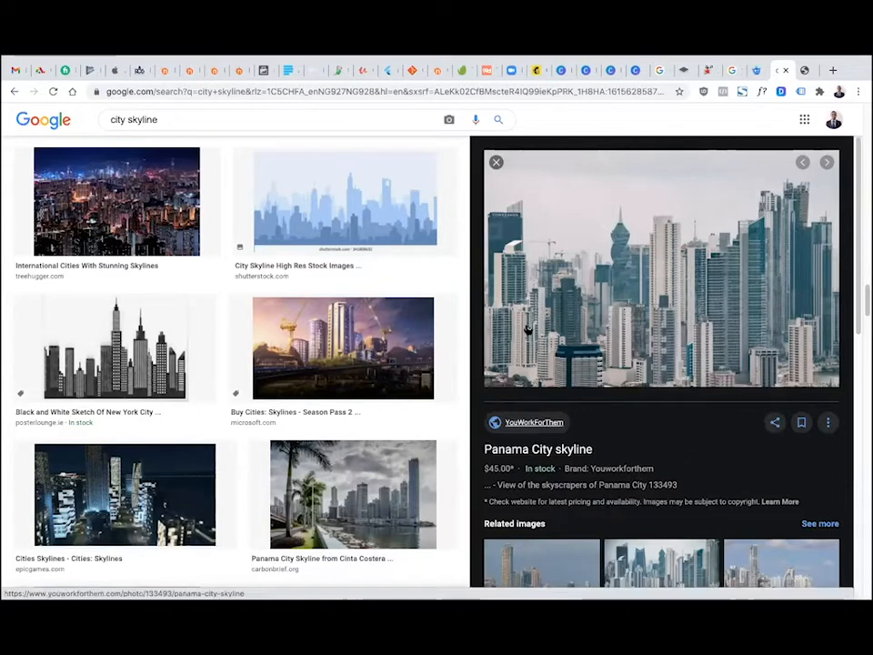
right_click(559, 335)
left_click(593, 457)
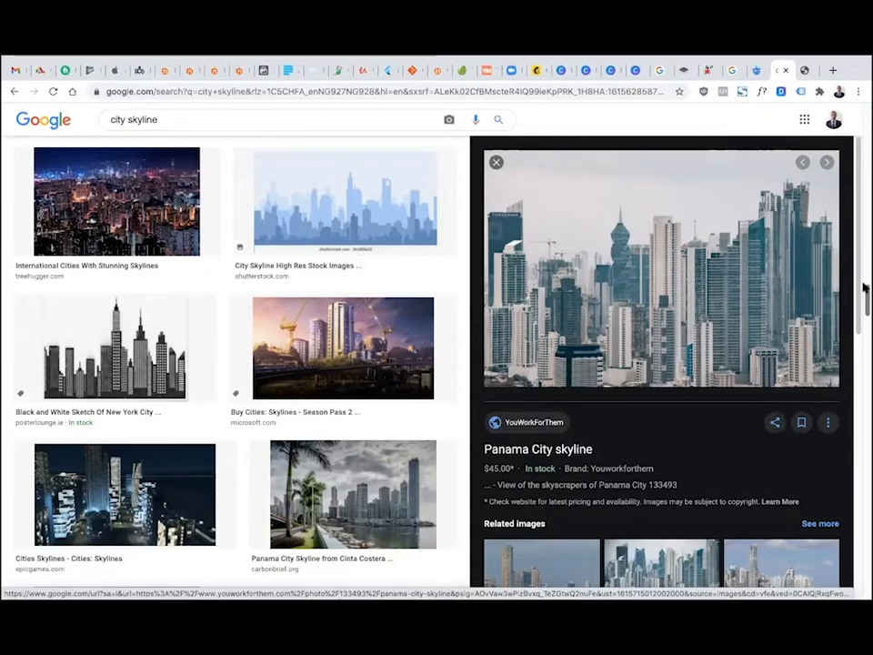
Open the YouWorkForThem Panama City skyline image in a new tab and display it at full size
left_click_drag(865, 299, 864, 220)
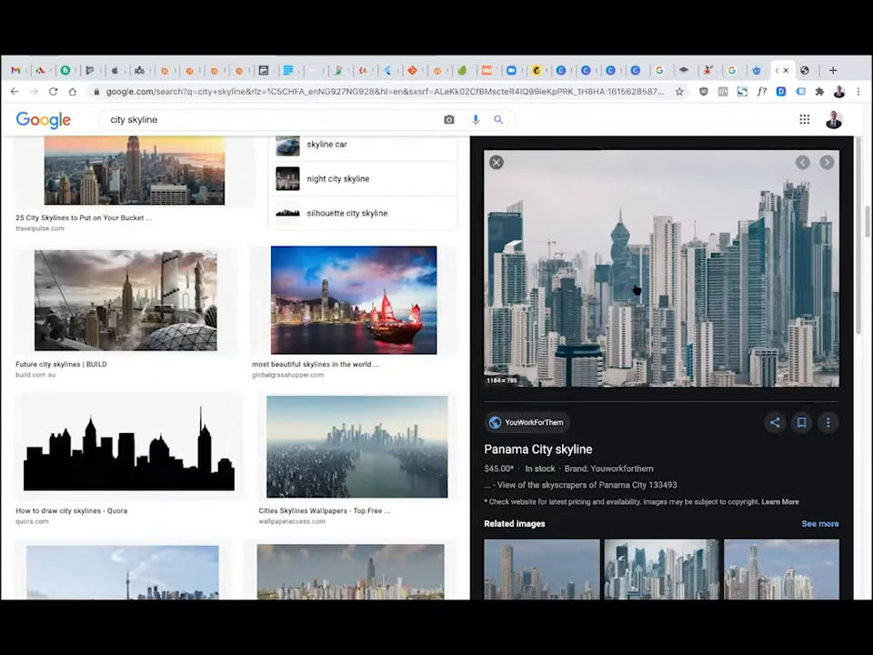
scroll(285, 258, "up", 10)
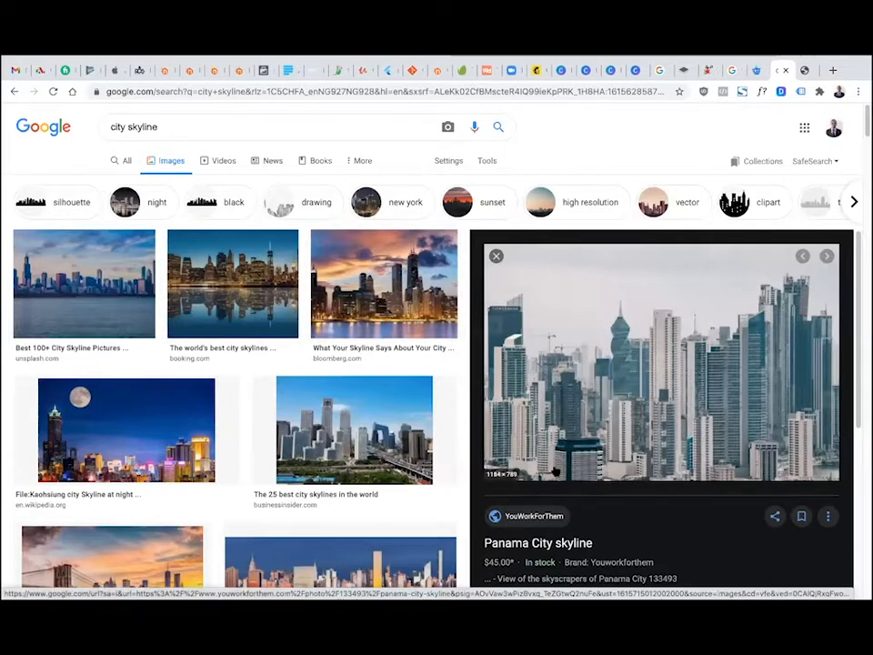
right_click(671, 350)
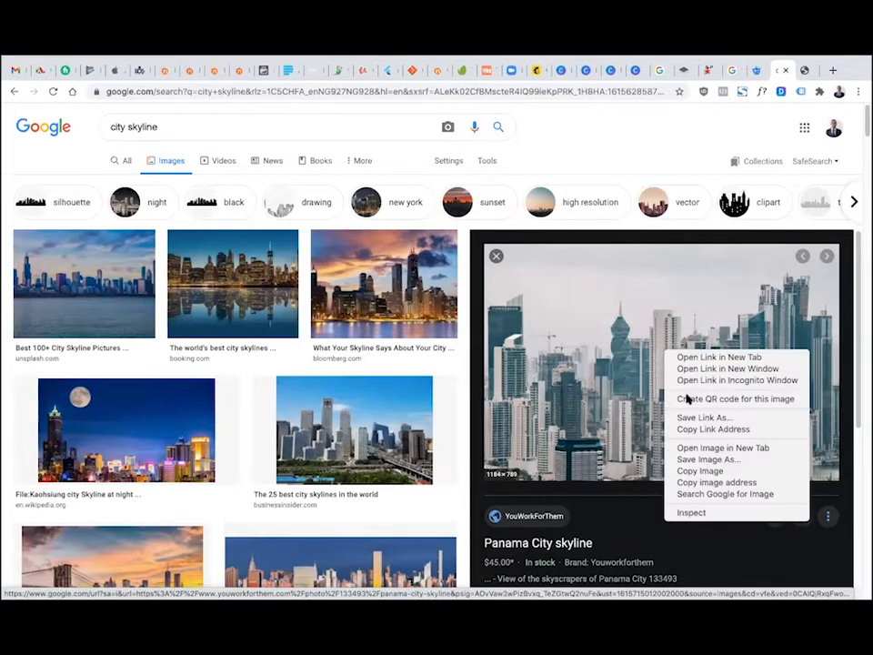
left_click(717, 449)
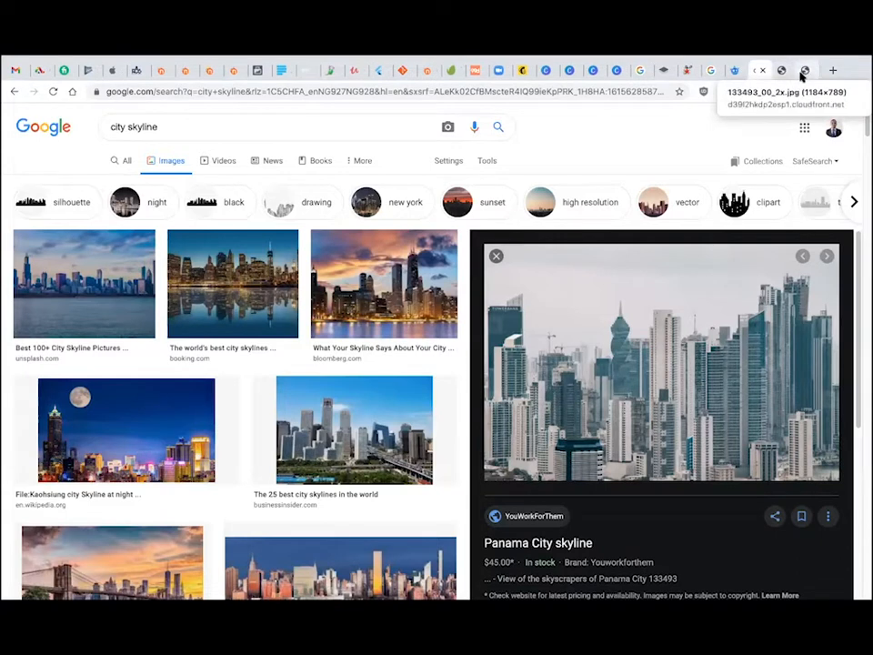
left_click(803, 73)
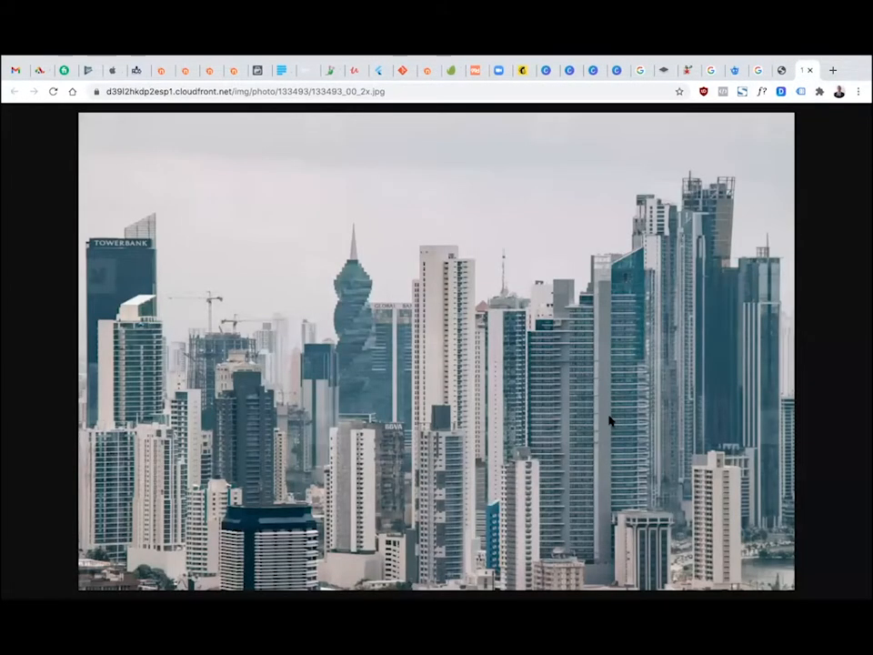
Copy the full-size Panama City skyline image and switch back to the BODY design in Canva
right_click(550, 361)
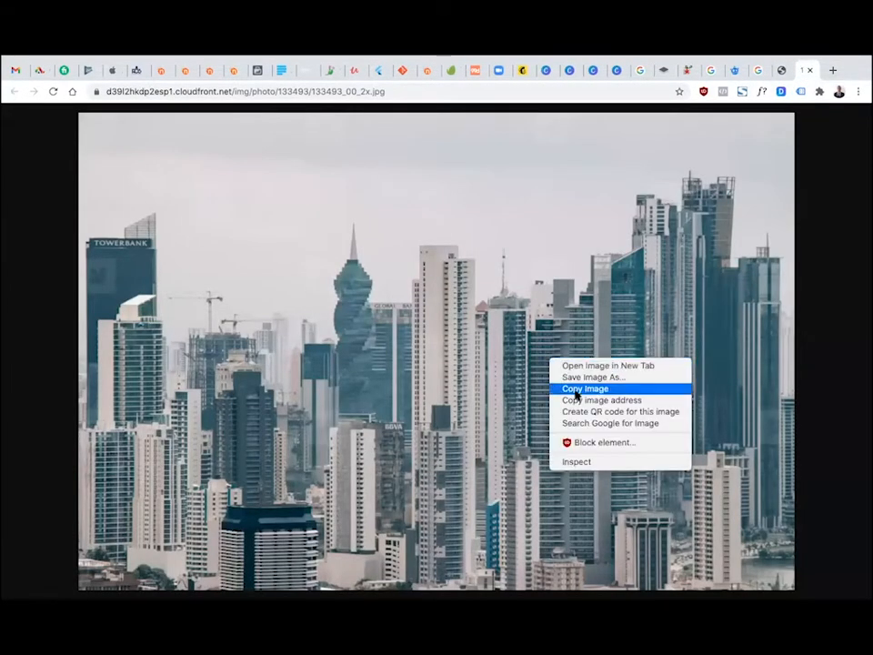
left_click(579, 390)
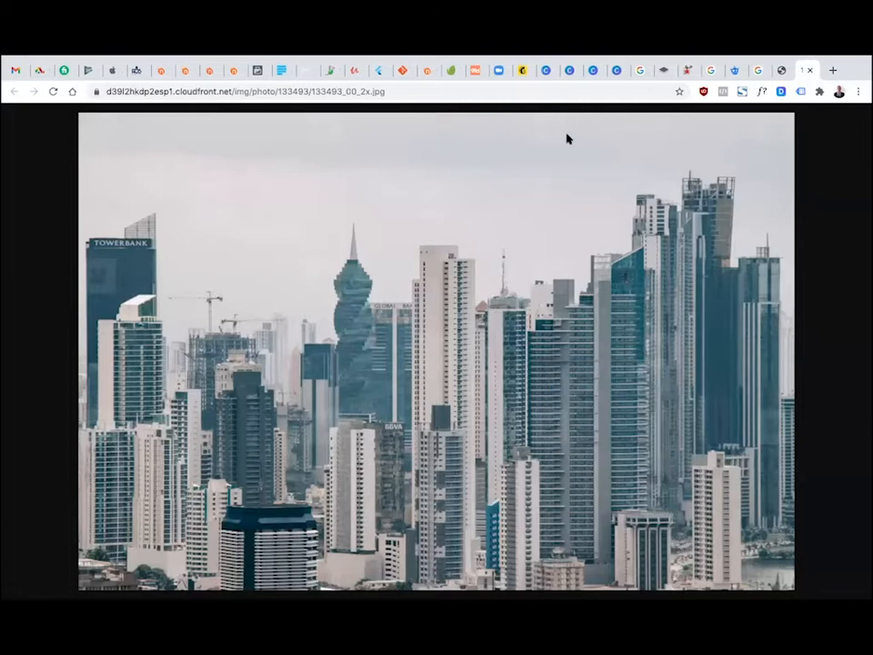
left_click(616, 72)
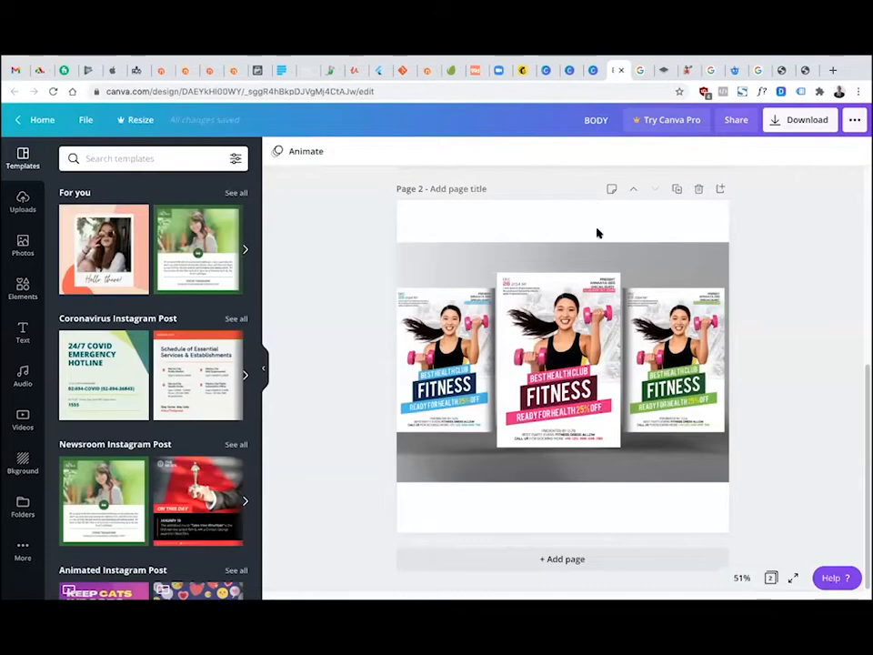
Shrink the fitness flyer mockup on page 2 and move it partly off the page's lower-right edge
left_click(480, 302)
left_click_drag(381, 243, 591, 385)
left_click_drag(687, 415, 772, 432)
Paste the copied Panama City skyline photo onto page 2
right_click(505, 297)
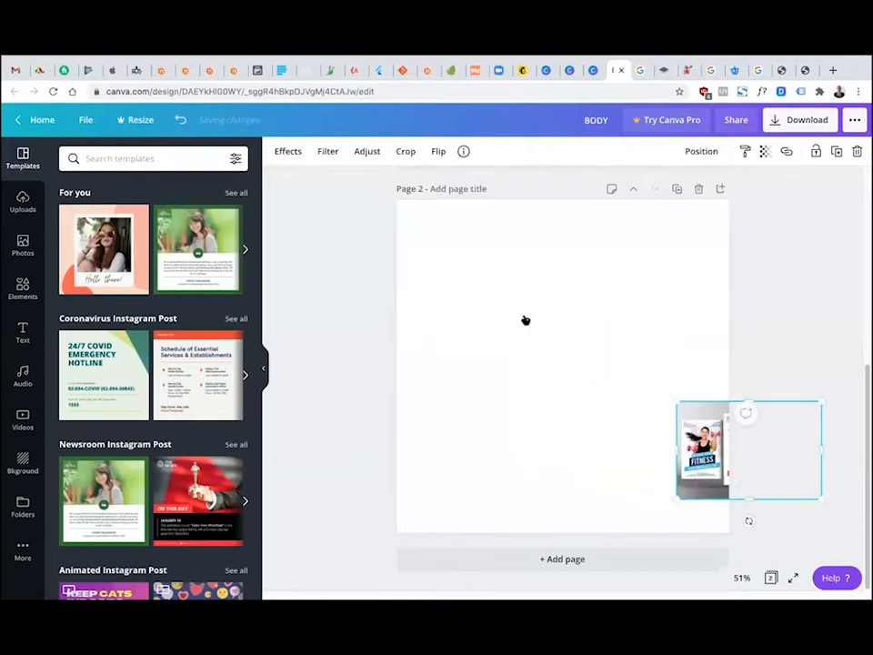
left_click(542, 338)
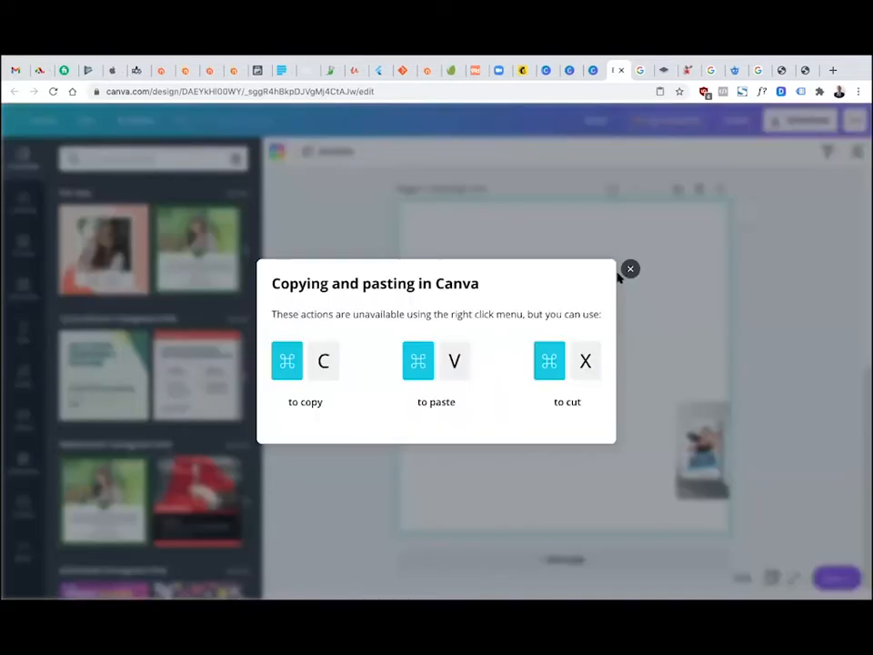
left_click(629, 270)
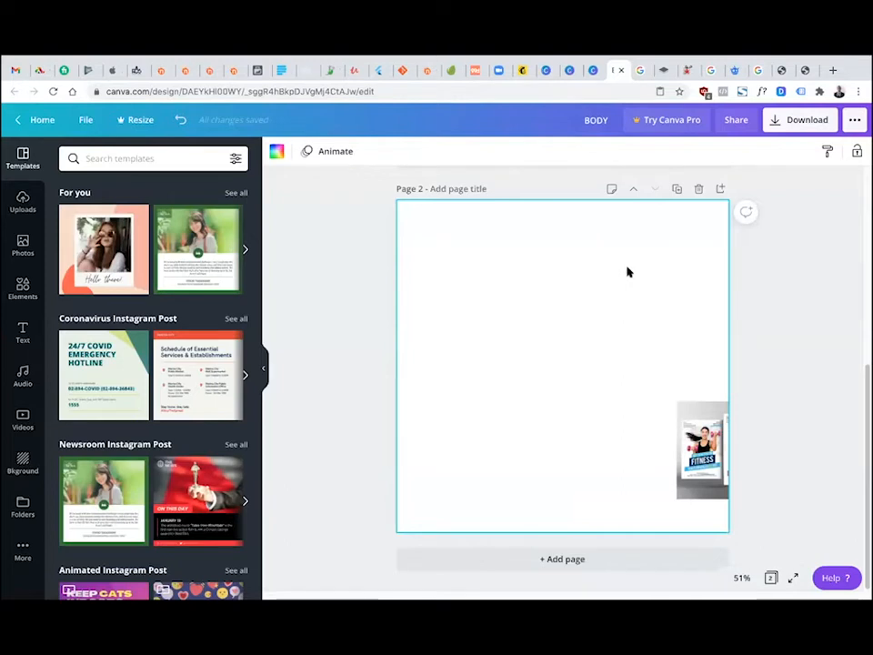
key("ctrl+v")
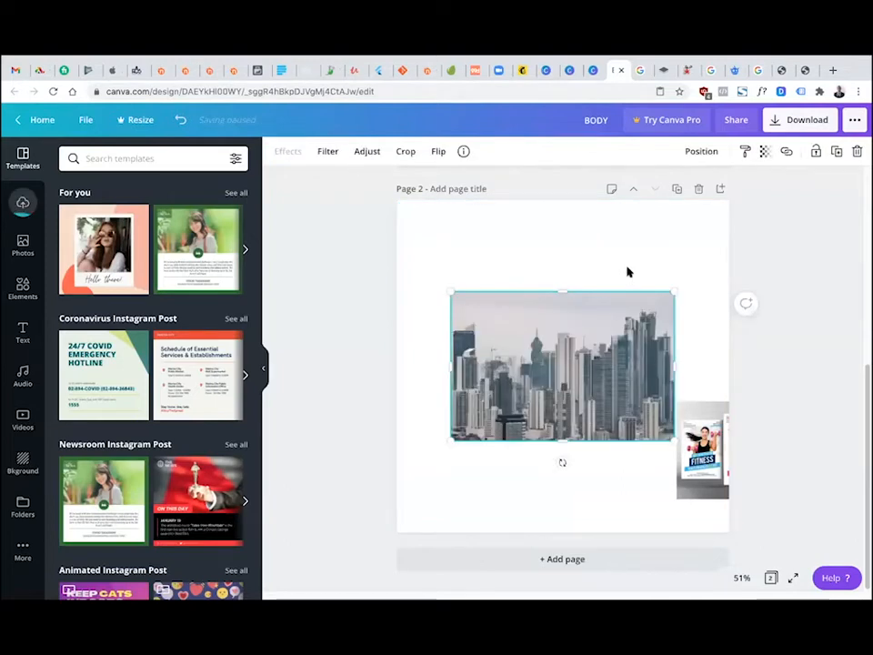
Set the skyline photo as the page 2 background and shift it left within the page frame
right_click(574, 331)
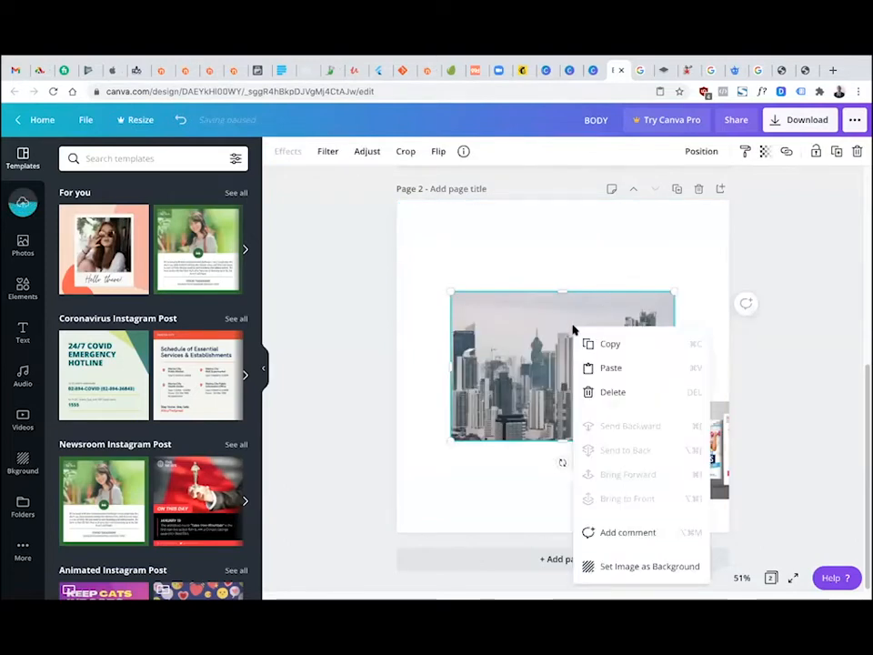
left_click(626, 567)
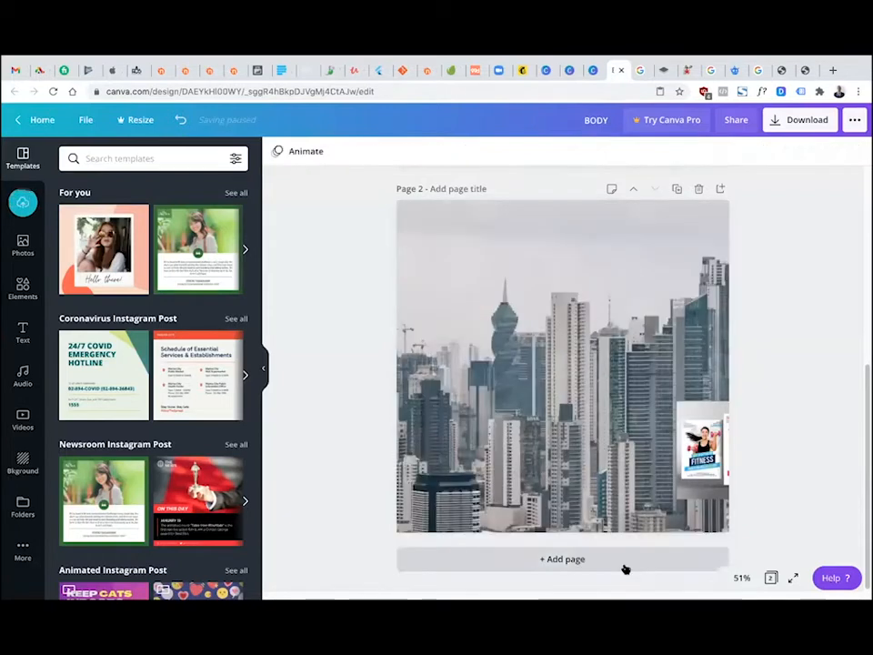
double_click(610, 368)
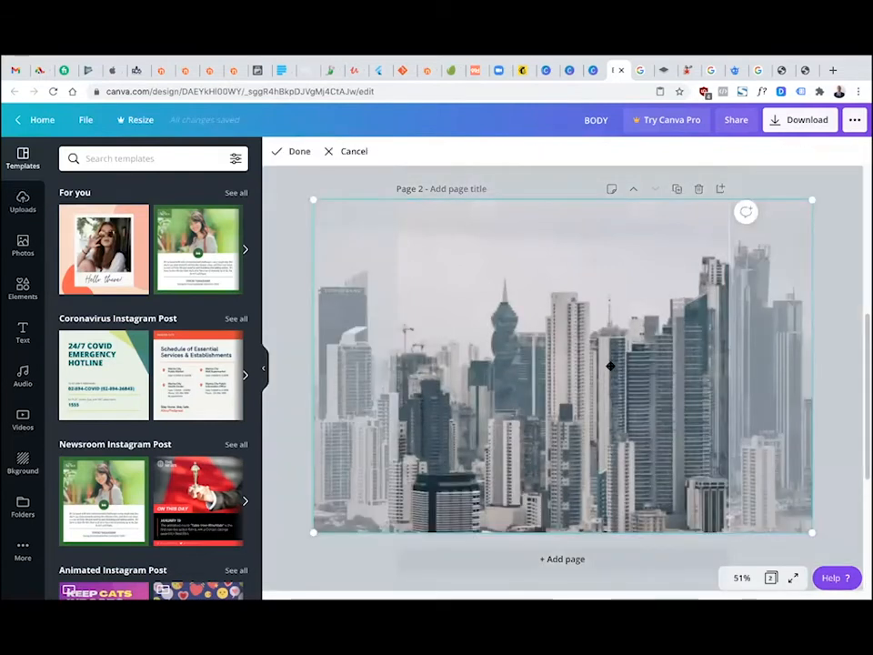
left_click_drag(663, 357, 614, 373)
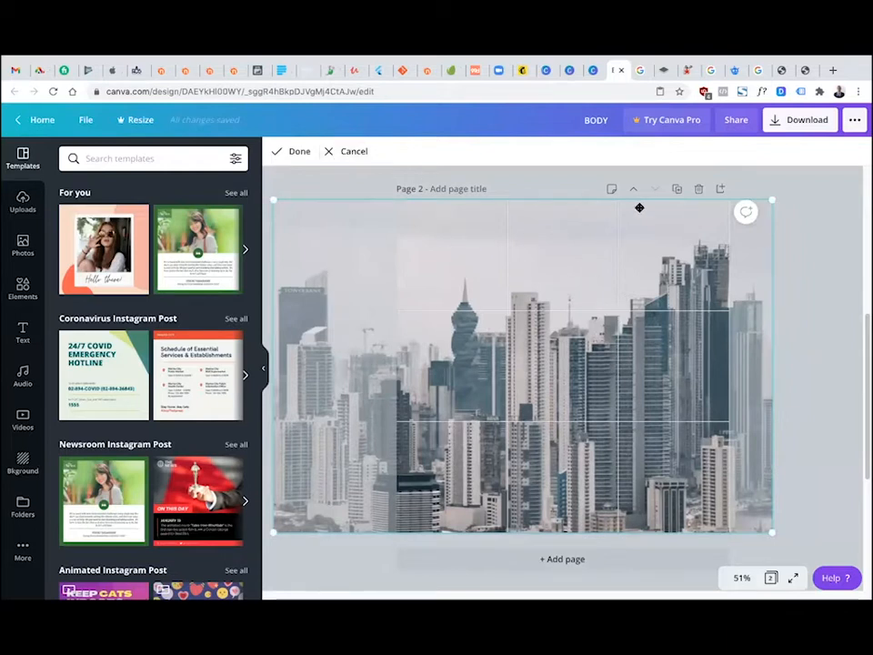
Check the file options of the two uploaded skyline images and finish repositioning the background photo
left_click(23, 200)
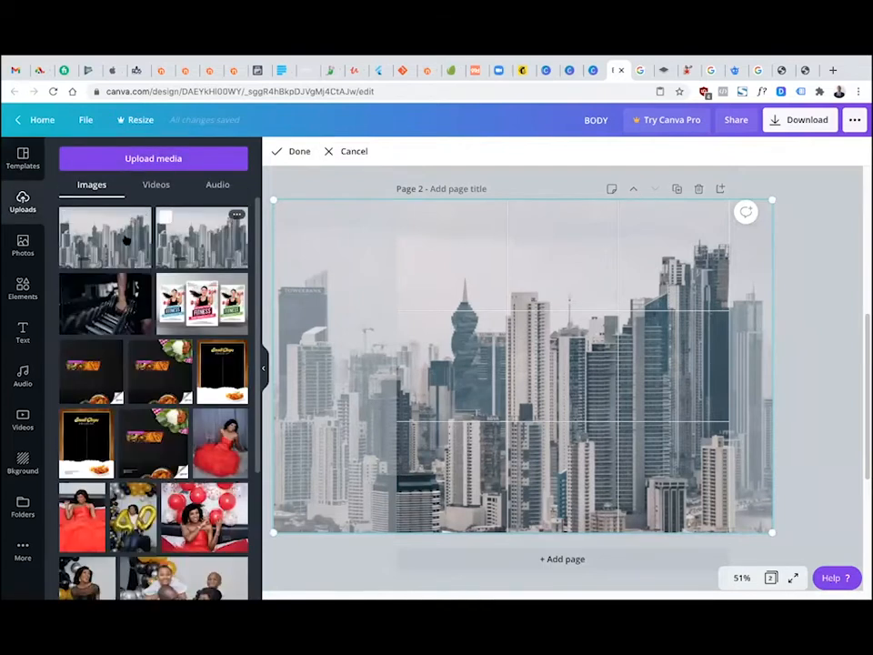
left_click(139, 215)
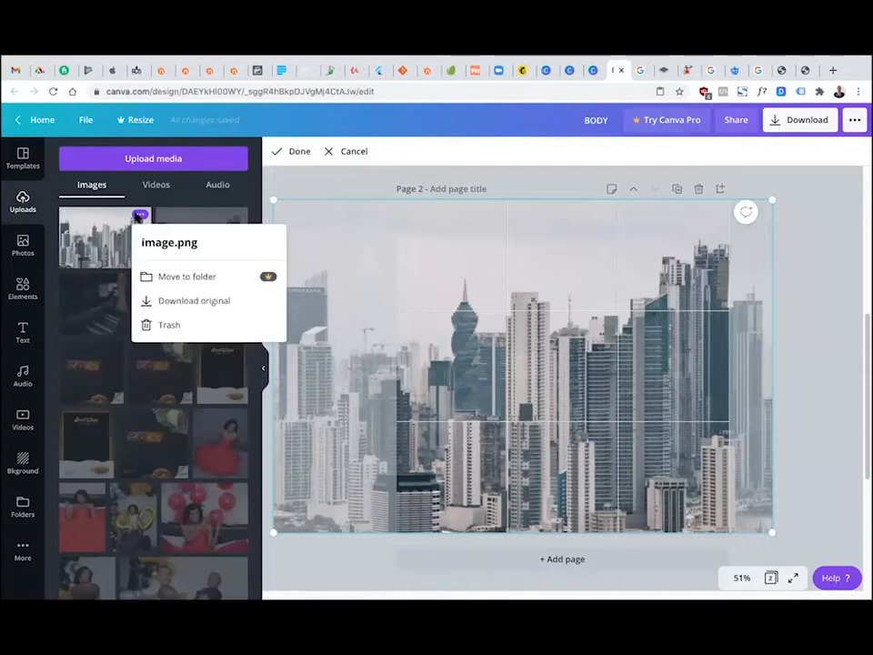
left_click(183, 215)
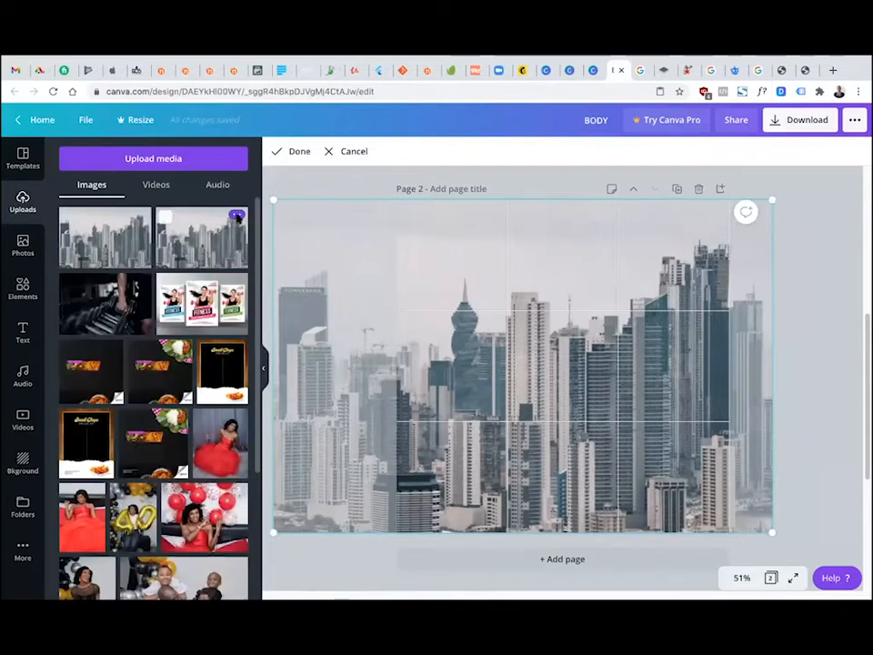
left_click(236, 217)
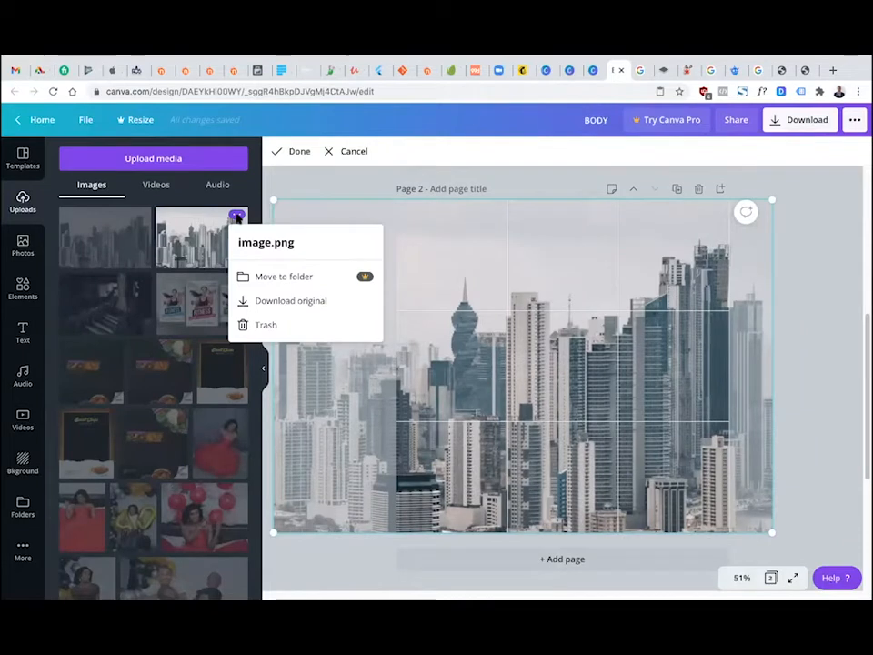
left_click(543, 334)
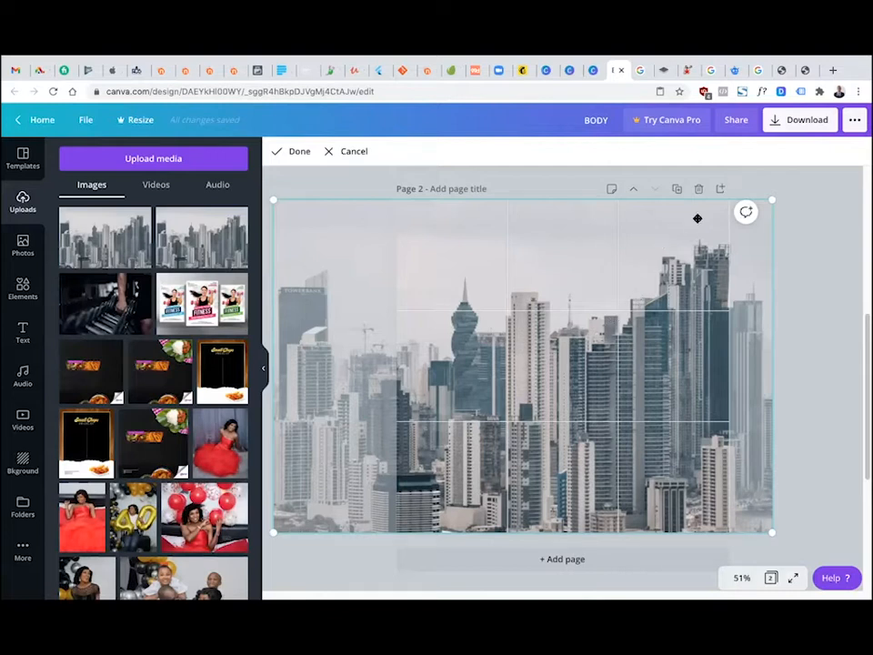
left_click(635, 191)
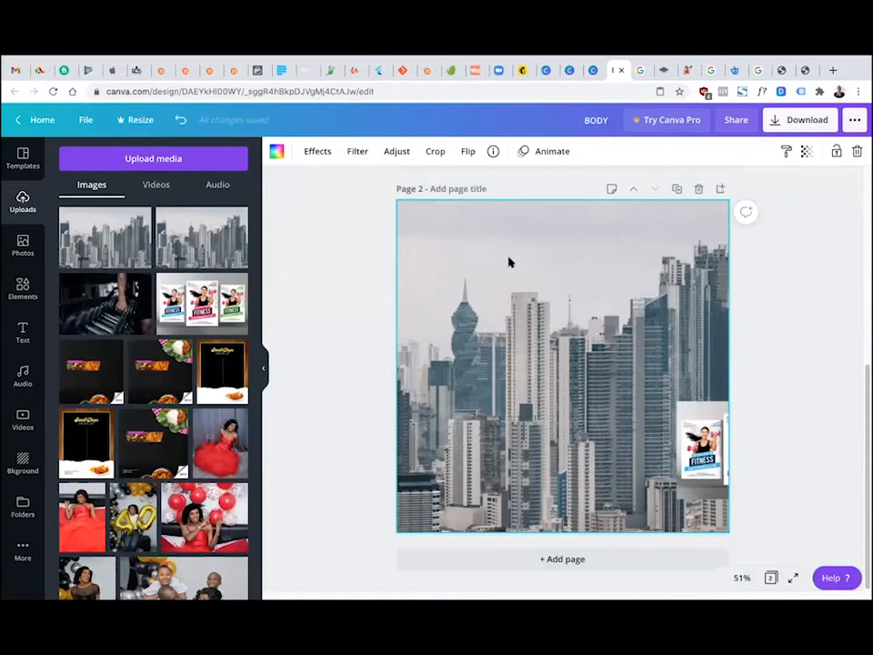
Review the effects, transparency and filter options offered for the skyline background
left_click(317, 152)
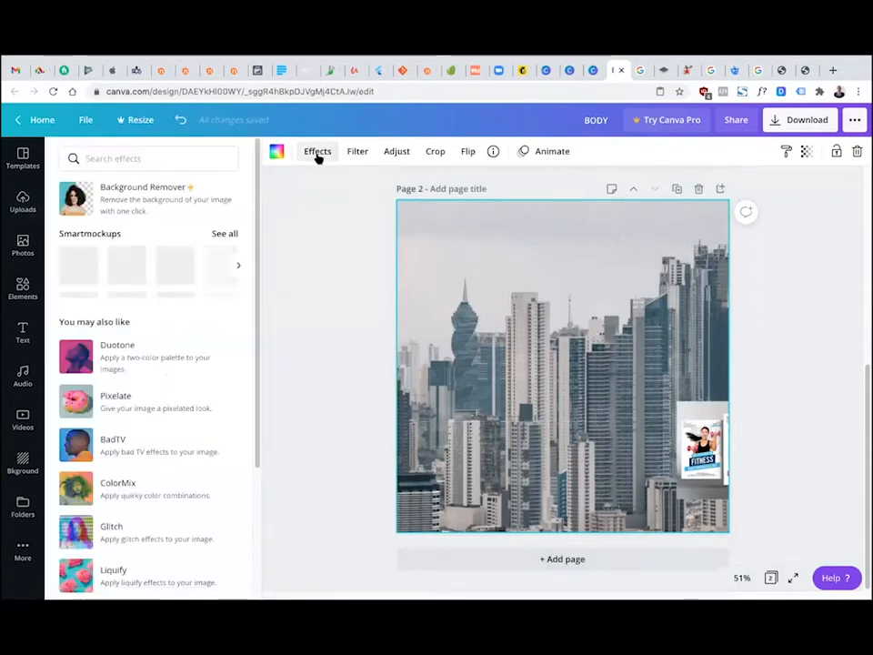
left_click(807, 155)
left_click(804, 283)
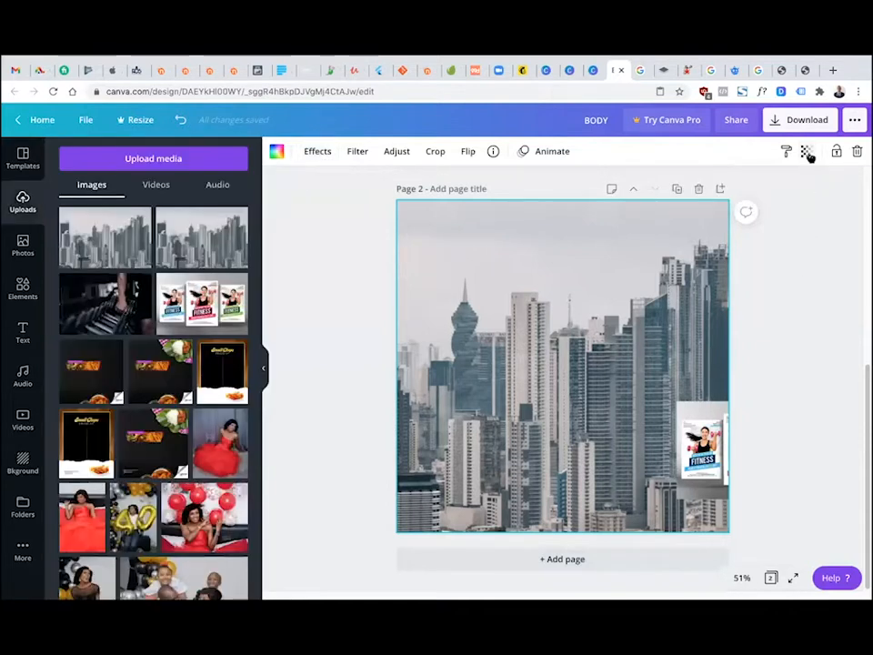
left_click(320, 152)
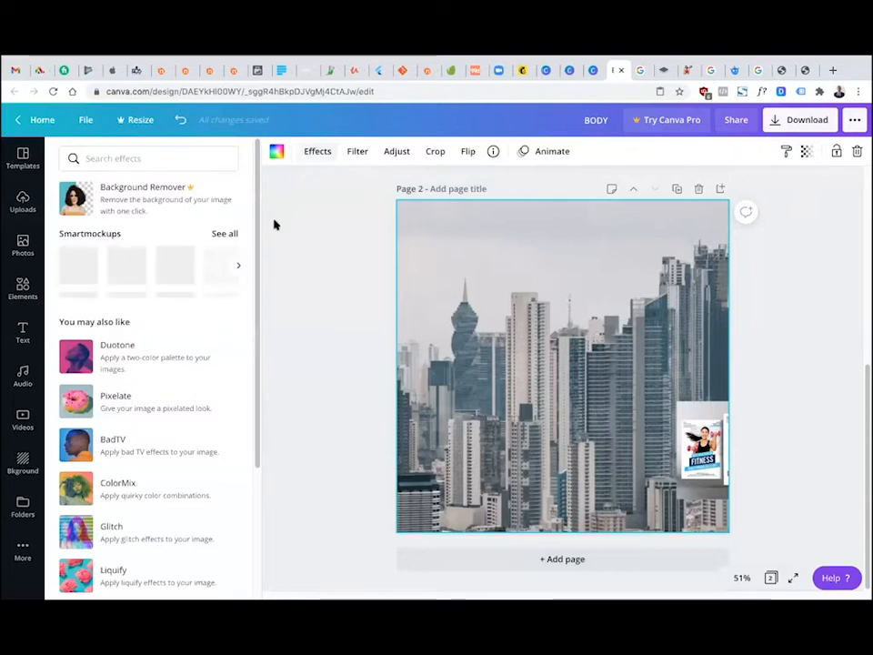
left_click(354, 152)
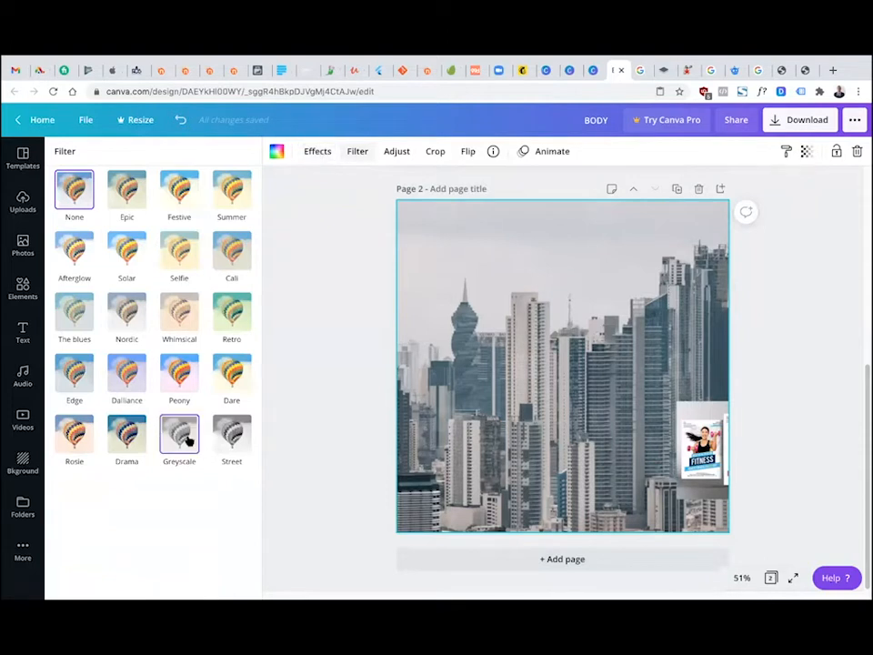
left_click(314, 155)
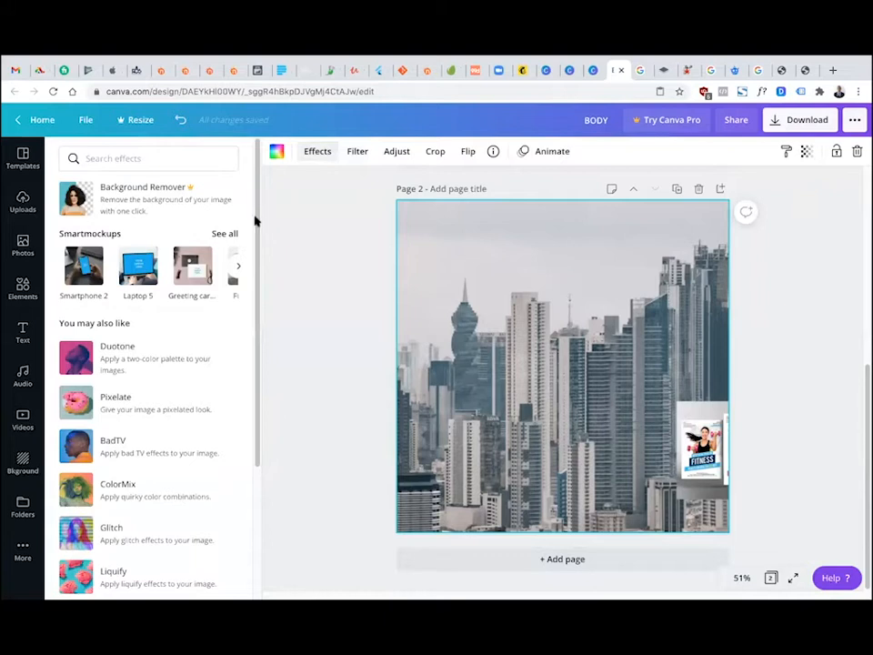
left_click_drag(256, 238, 284, 186)
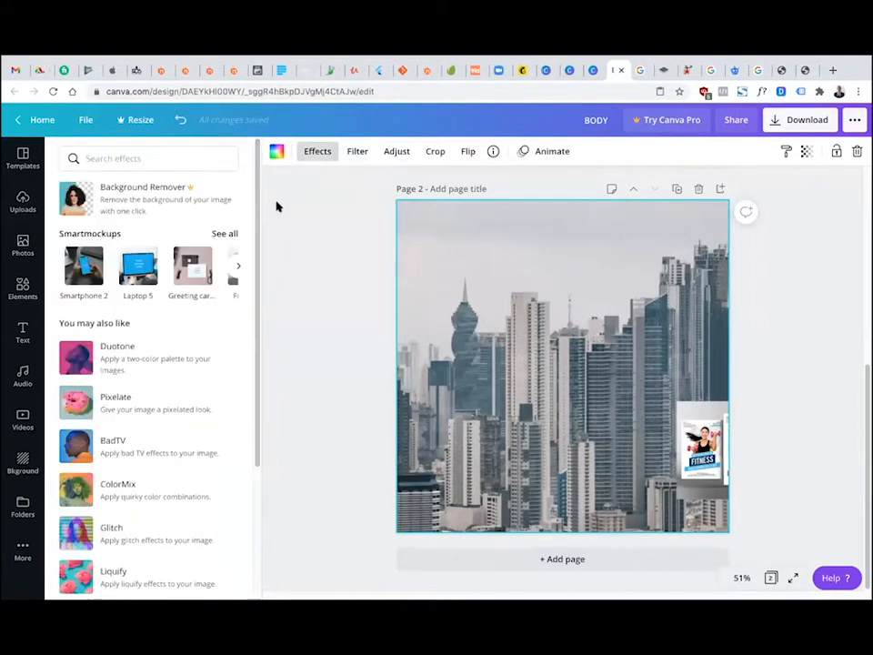
left_click(349, 152)
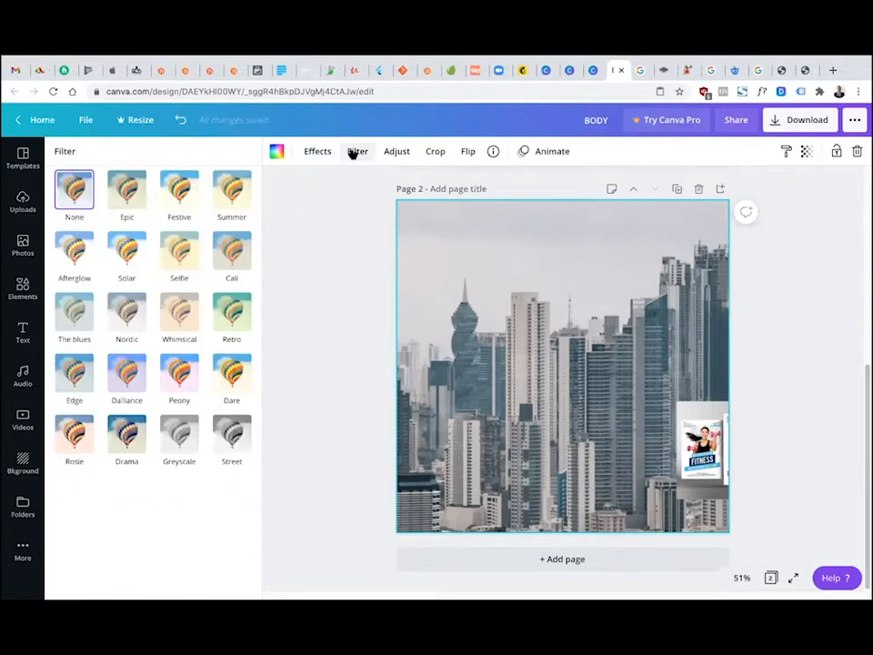
Reduce the skyline background's saturation to -100 in the image adjustments
left_click(397, 153)
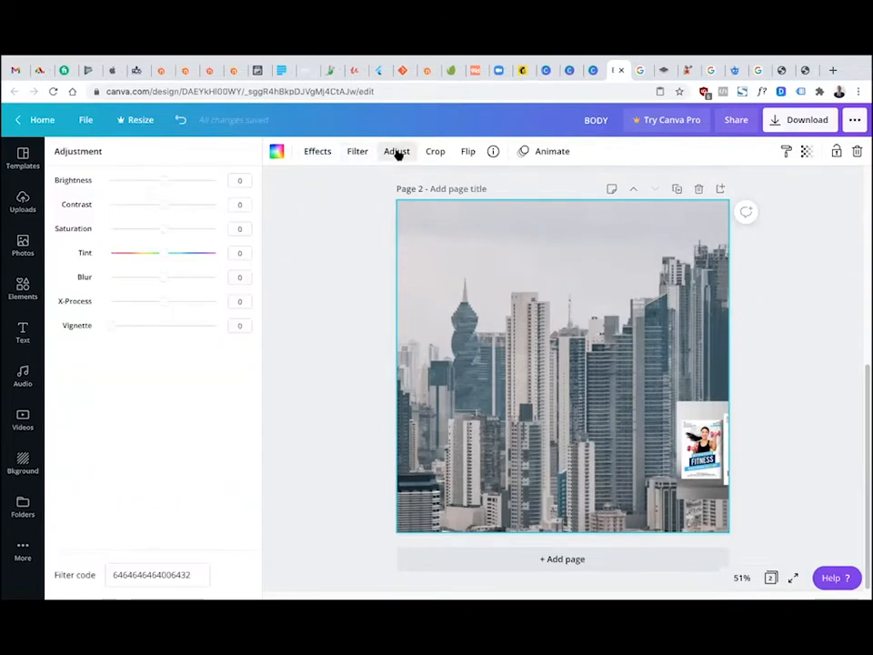
left_click(167, 230)
left_click_drag(237, 231, 9, 240)
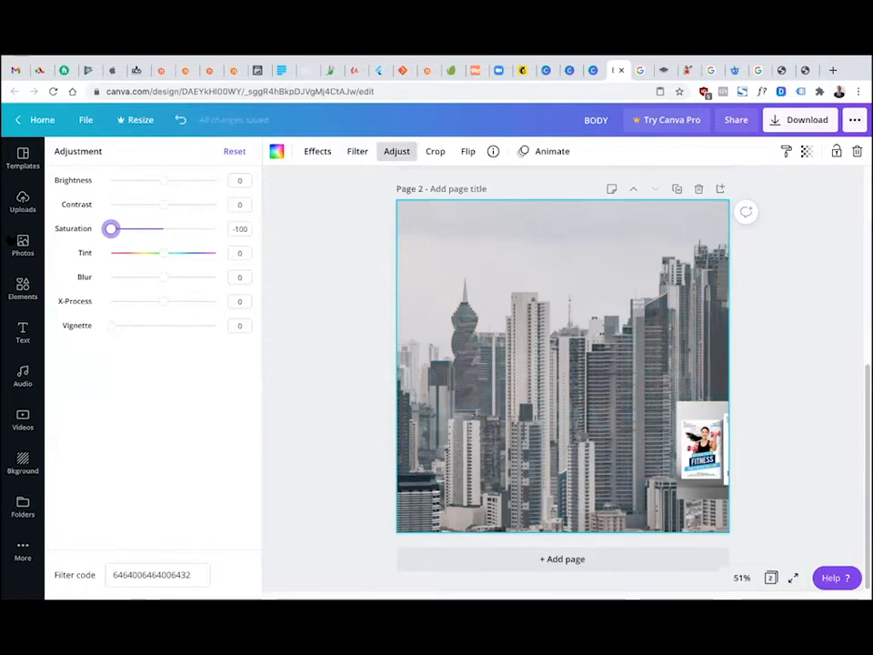
mouse_move(101, 240)
left_mouse_down()
mouse_move(256, 233)
mouse_move(49, 237)
mouse_move(176, 236)
mouse_move(109, 235)
left_mouse_up()
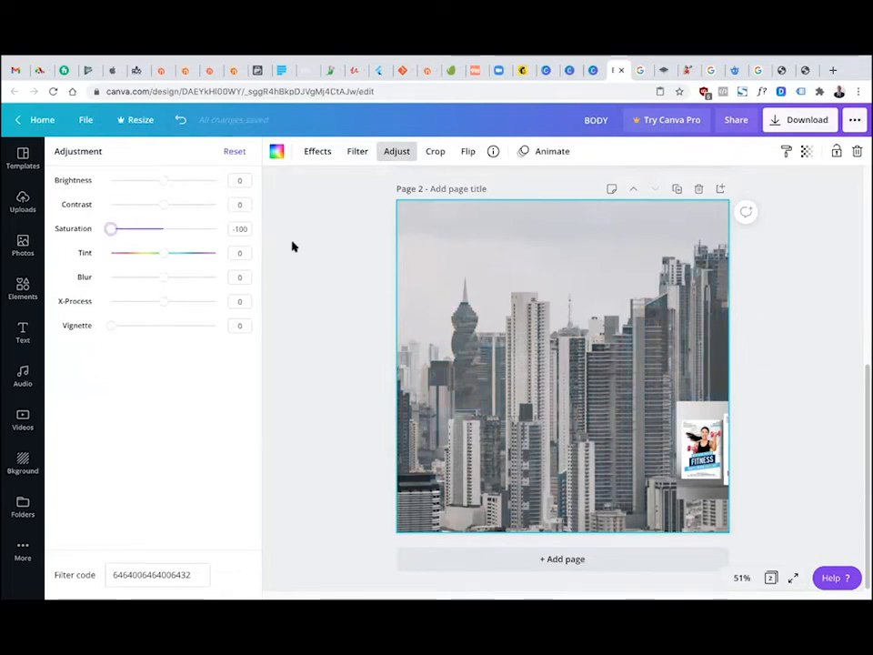
Set the skyline background's transparency value to 7
left_click(605, 269)
left_click(805, 153)
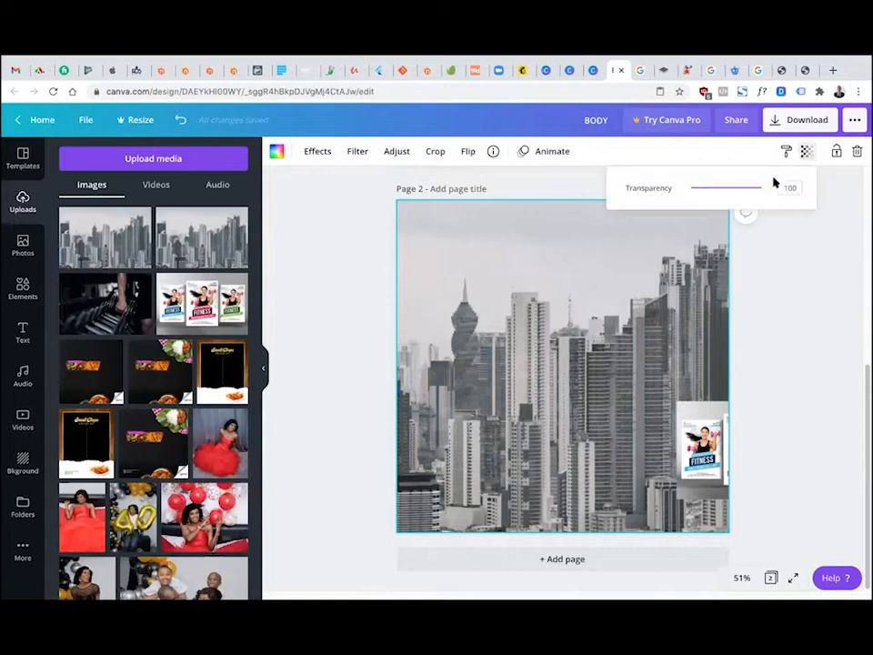
left_click_drag(764, 189, 698, 202)
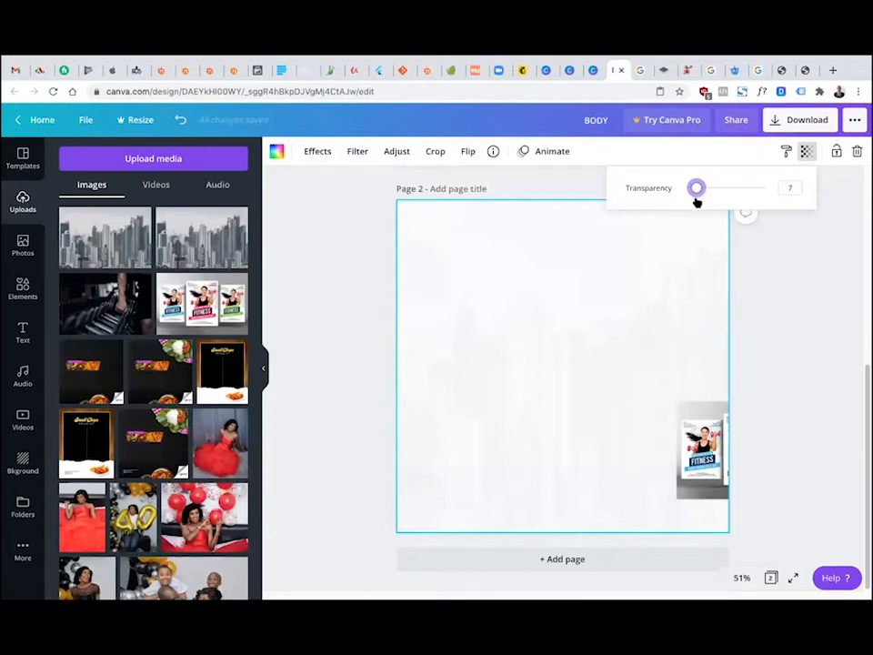
left_click(763, 284)
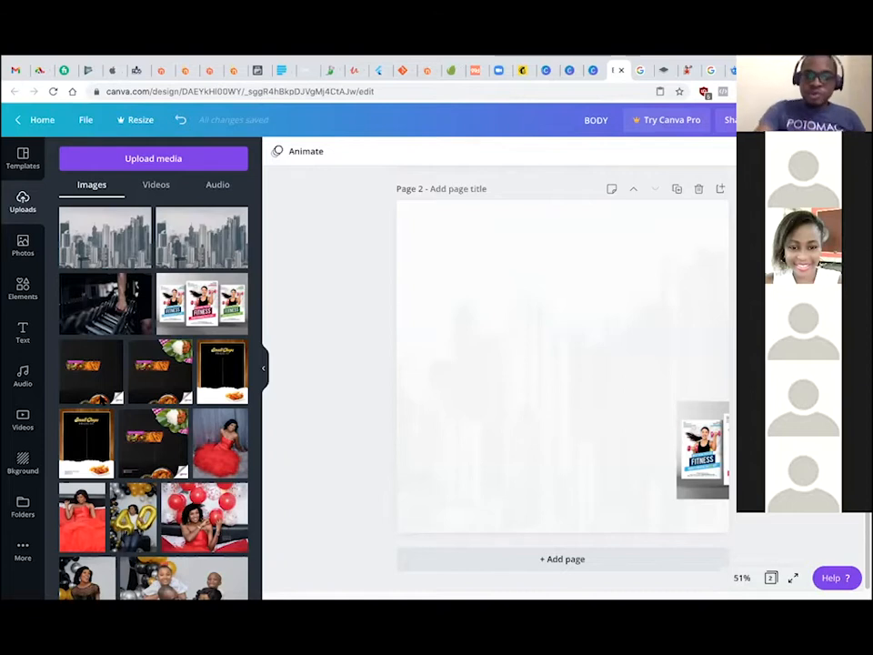
Bring the fitness flyer mockup back onto page 2, enlarge it, and place it around the page's middle
left_click(482, 348)
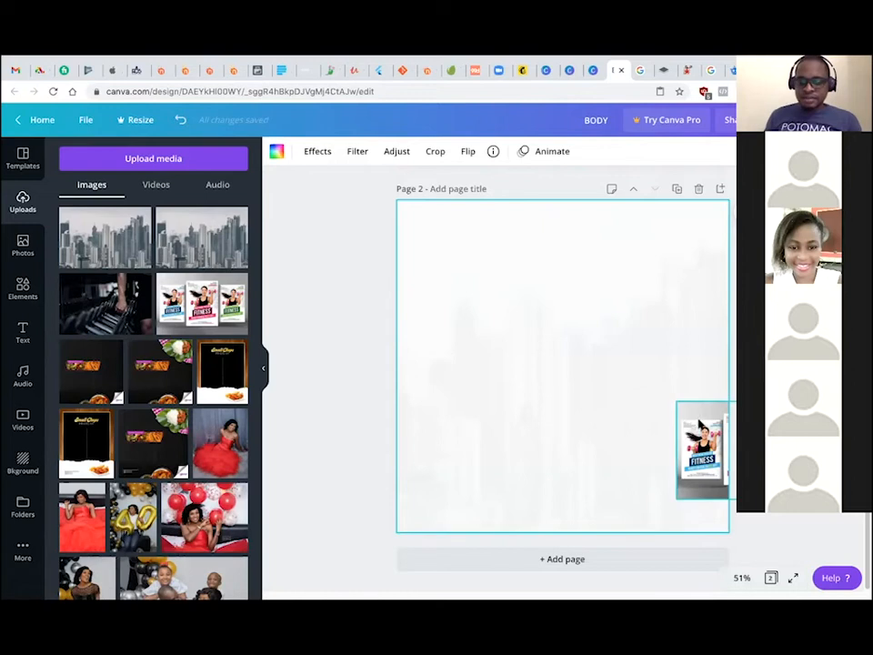
left_click_drag(702, 450, 451, 324)
left_click_drag(572, 275, 689, 206)
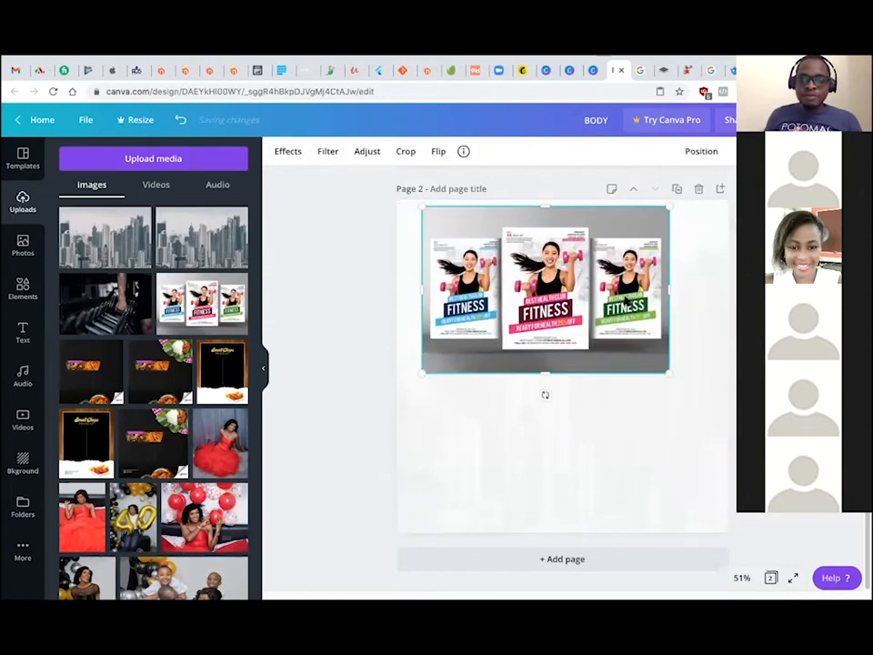
left_click_drag(494, 359, 473, 461)
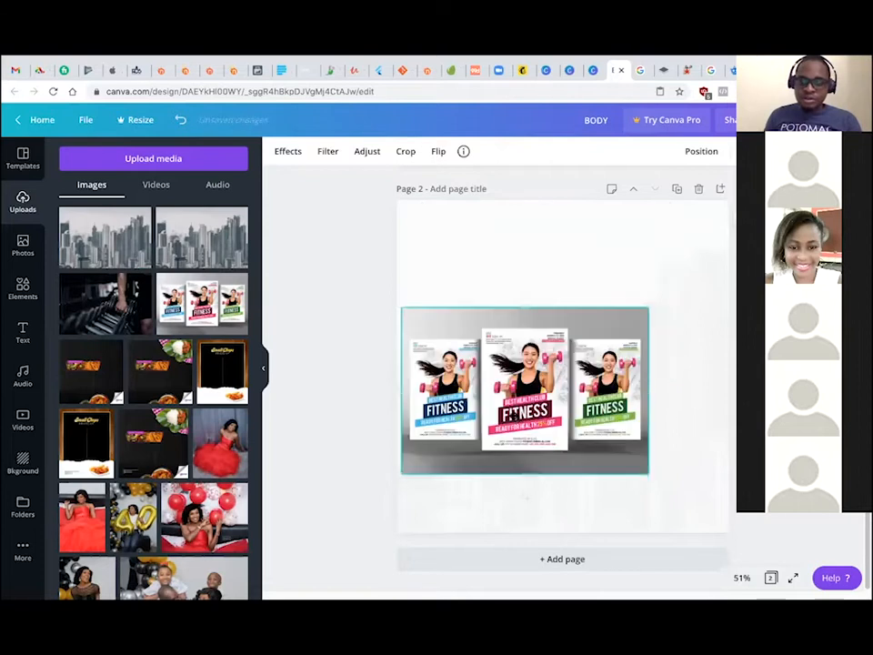
Raise the skyline background's transparency value slightly so the buildings show more clearly
left_click(596, 280)
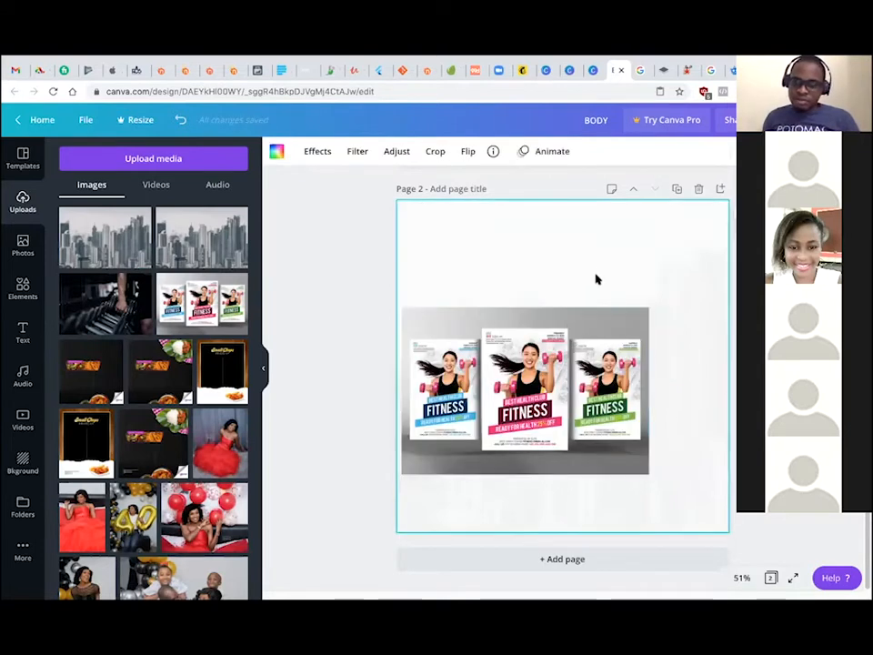
left_click(780, 151)
left_click(702, 189)
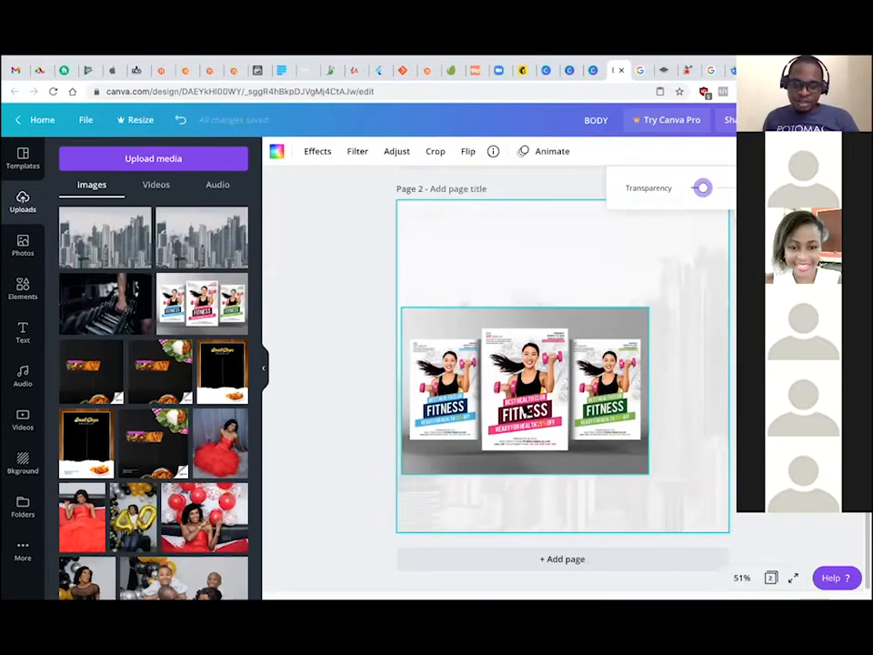
left_click_drag(700, 193, 706, 194)
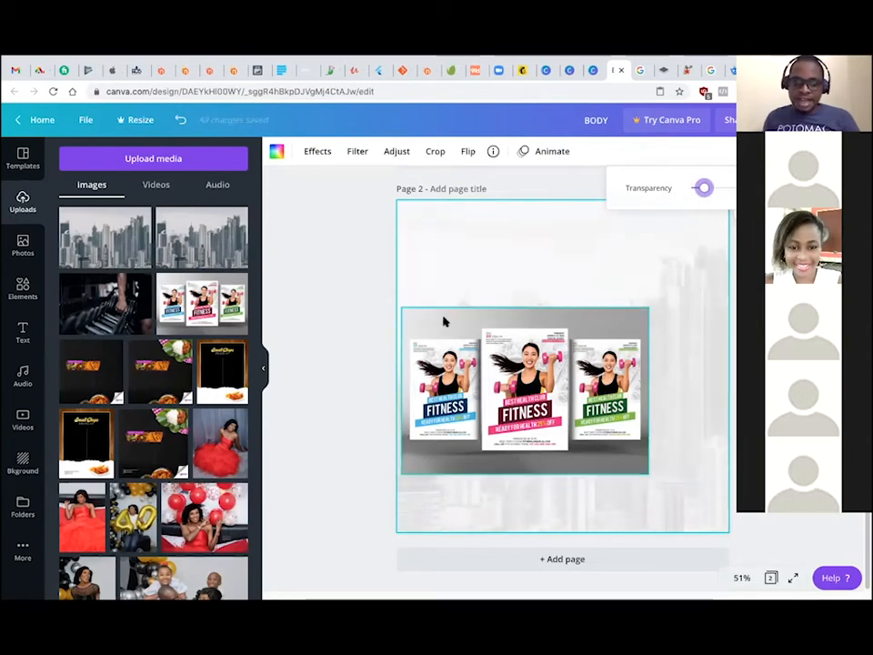
Move the fitness flyer mockup clear of the page's left edge, to just right of the page centre
left_click(530, 364)
left_click_drag(573, 437, 664, 587)
scroll(562, 382, "up", 5)
left_click_drag(687, 523, 503, 451)
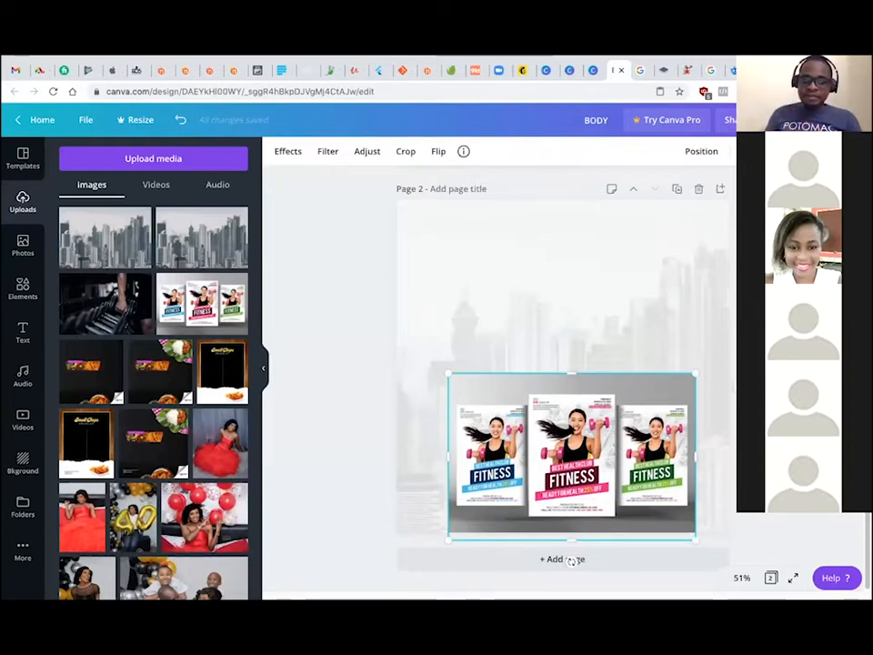
left_click_drag(572, 561, 577, 498)
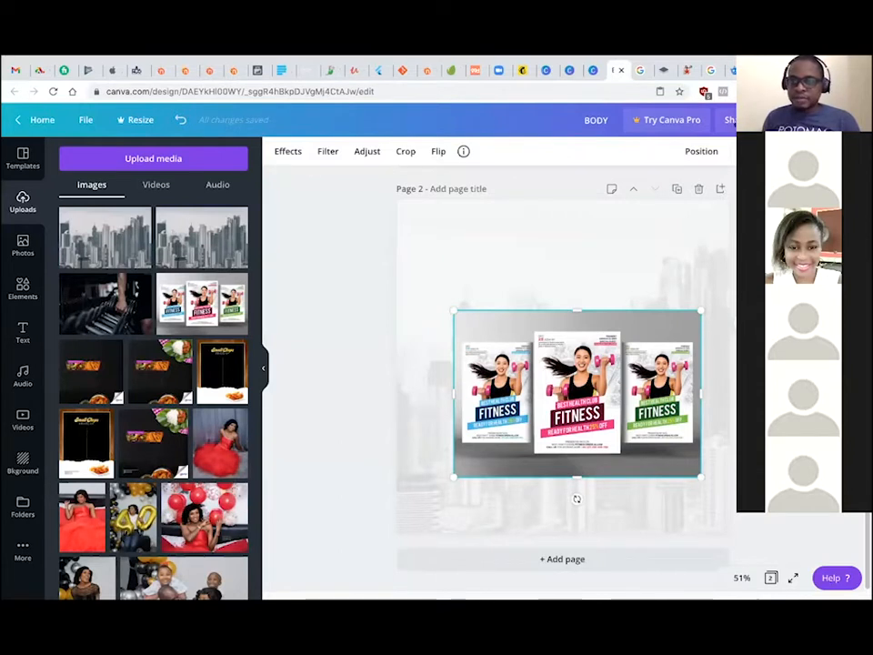
Look through the Freepik results for african american fitness and open the photo of the boy holding two green dumbbells
left_click(732, 73)
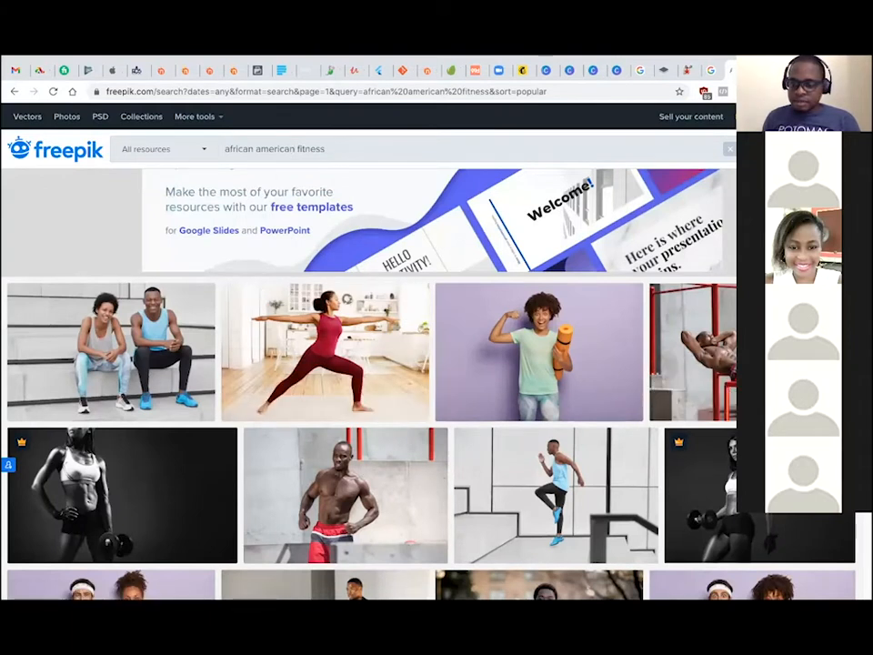
scroll(368, 382, "down", 3)
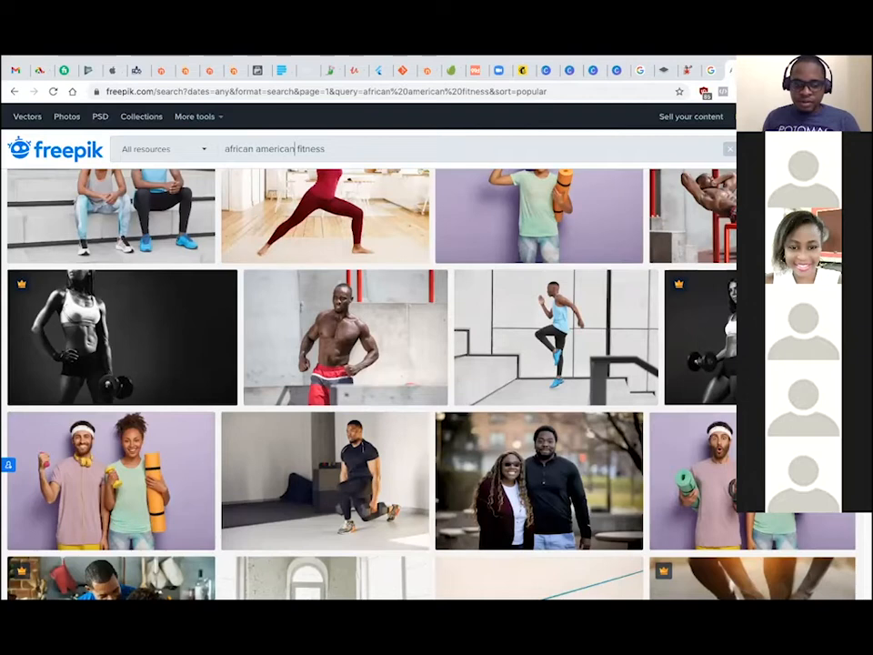
scroll(368, 382, "down", 2)
scroll(369, 382, "down", 4)
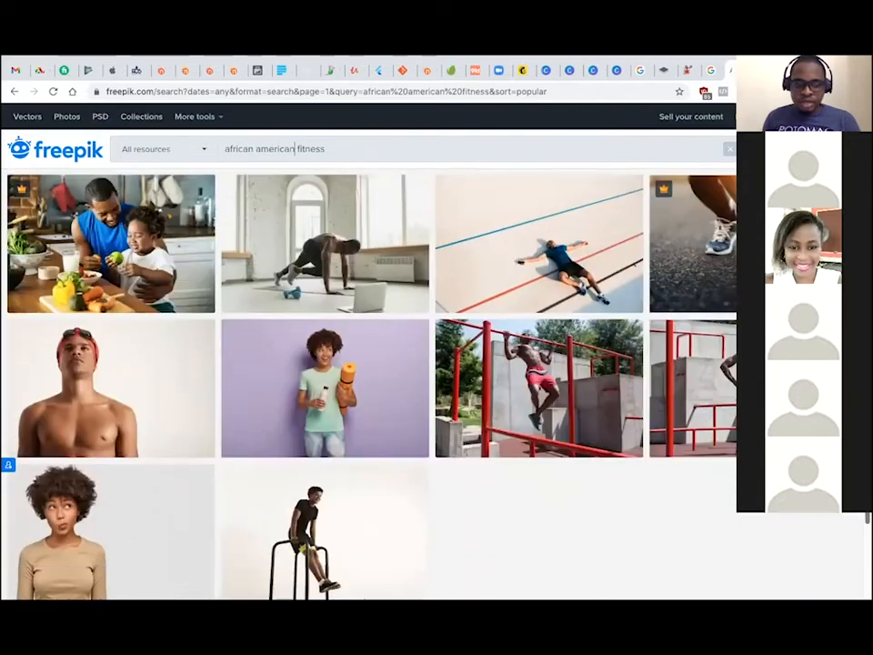
scroll(368, 382, "down", 2)
scroll(369, 382, "up", 6)
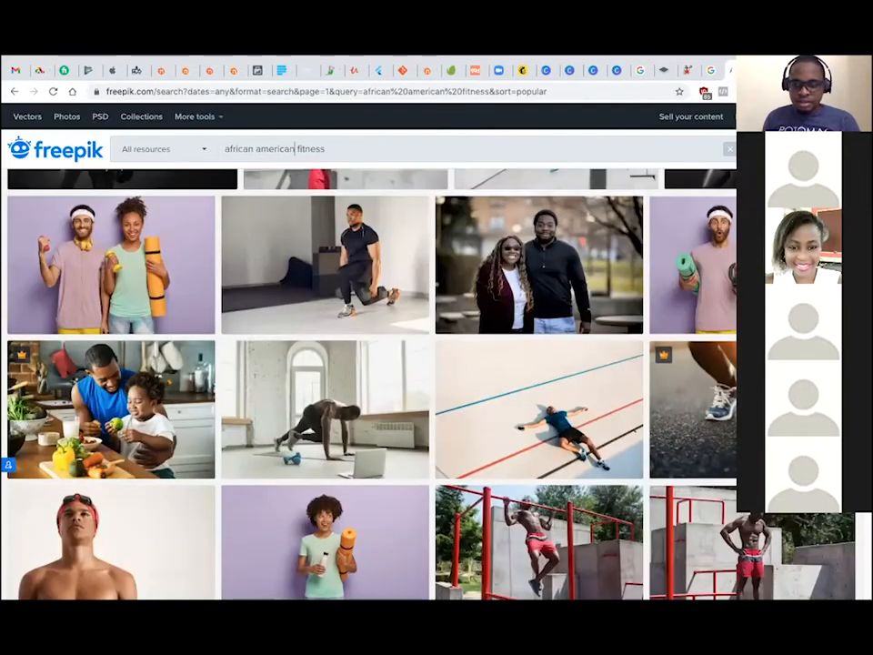
scroll(369, 382, "up", 3)
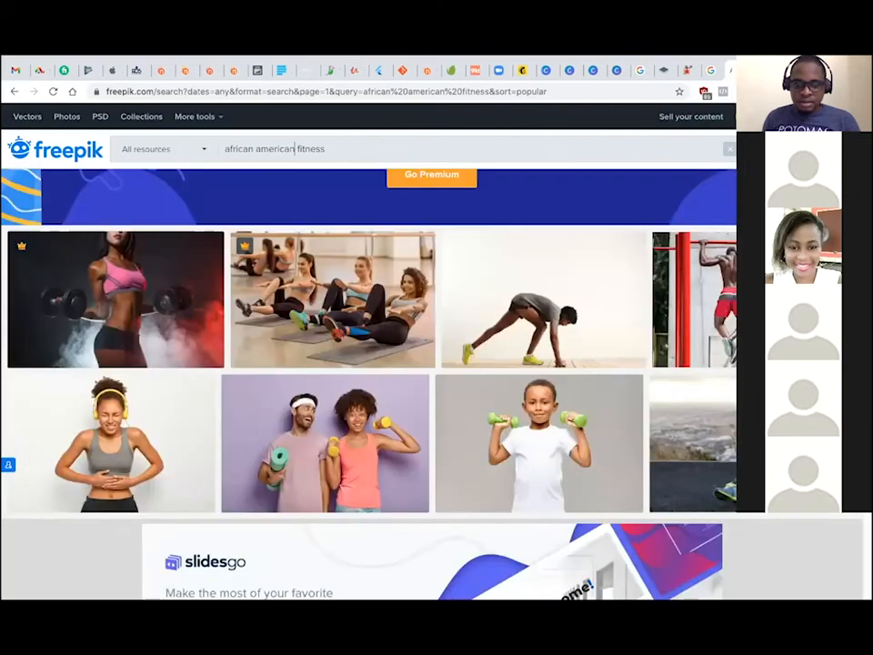
mouse_move(537, 402)
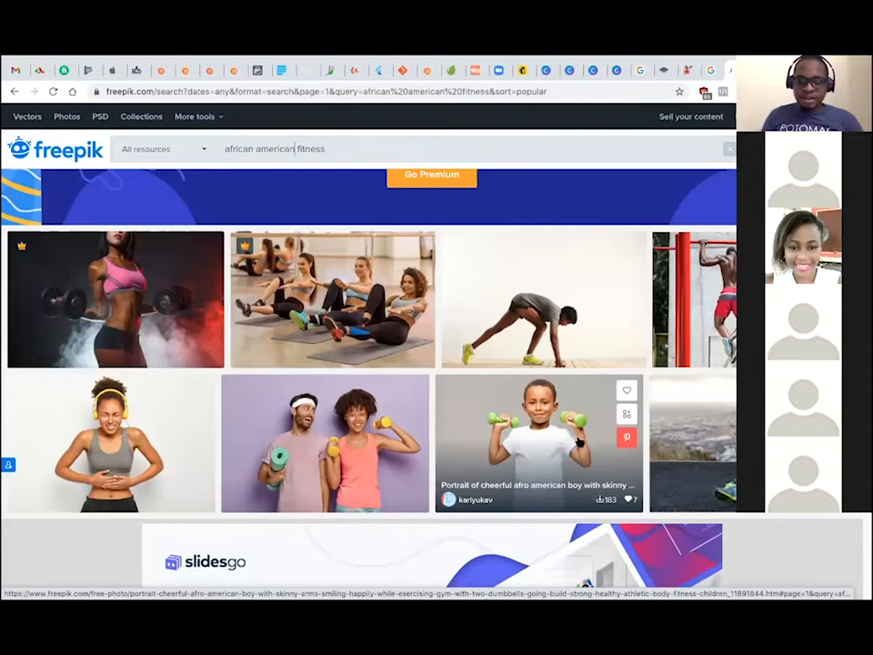
left_click(578, 440)
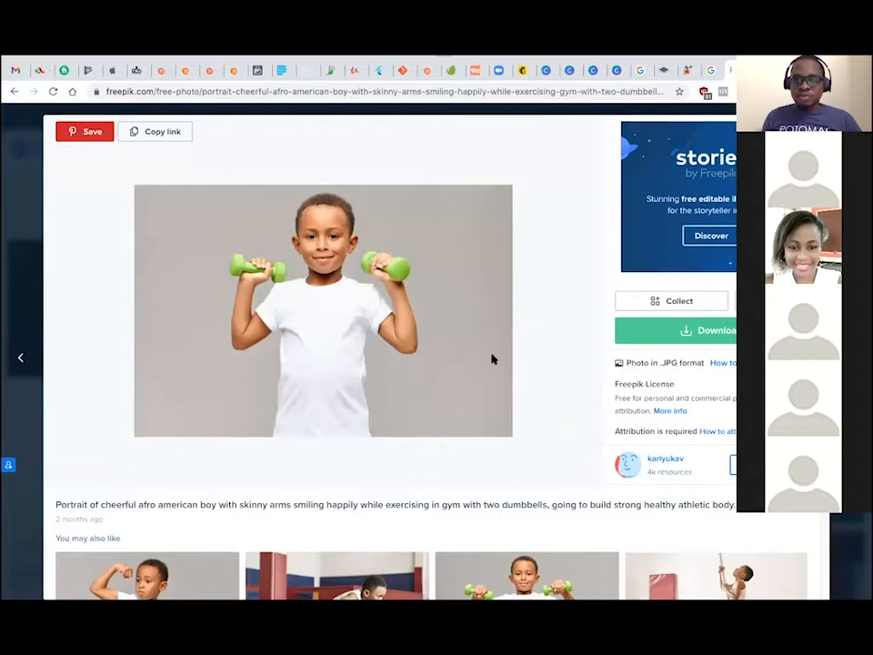
Try to bring a copy of the boy photo into a fresh upload page on remove.bg
right_click(449, 325)
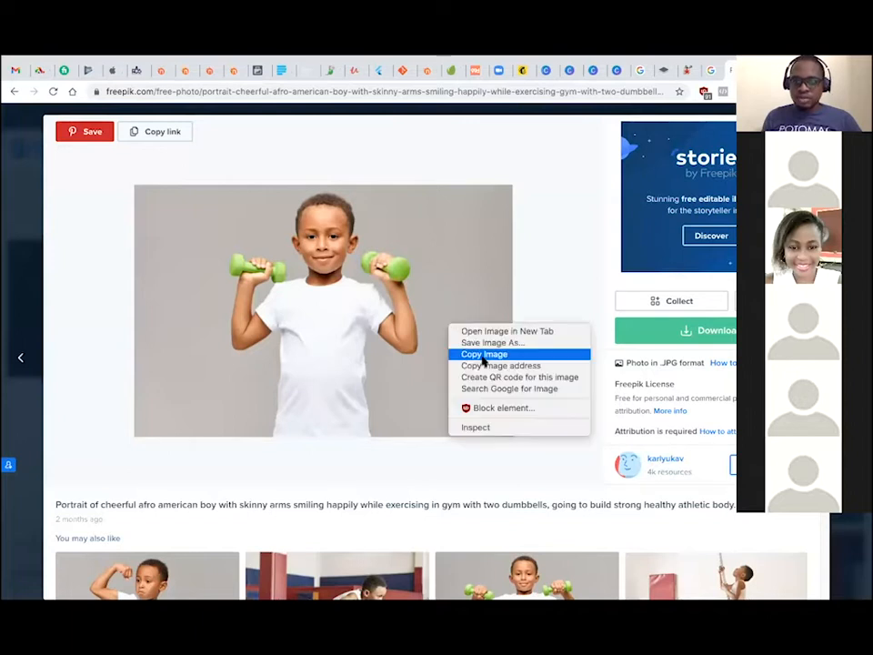
left_click(484, 356)
left_click(664, 72)
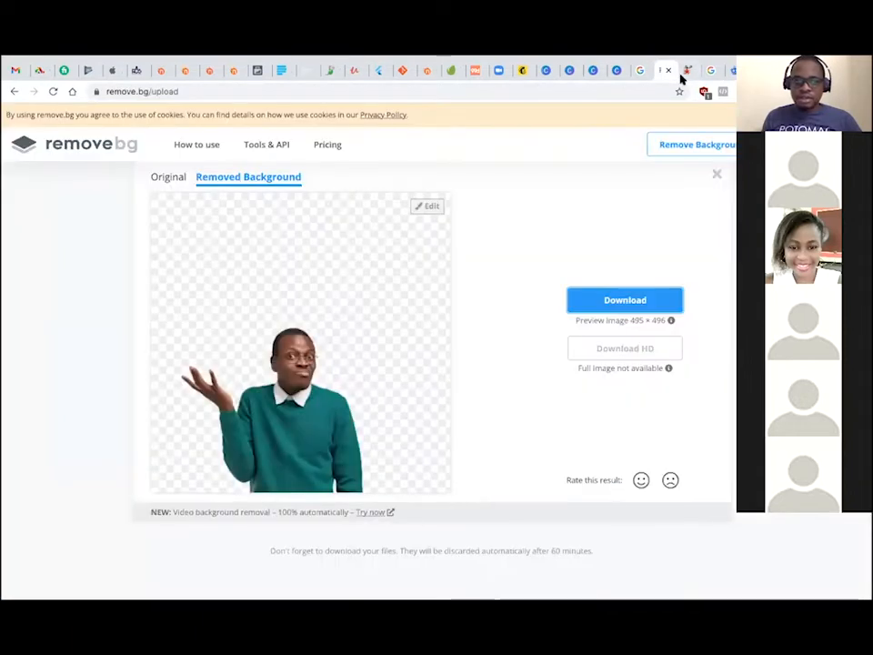
right_click(310, 257)
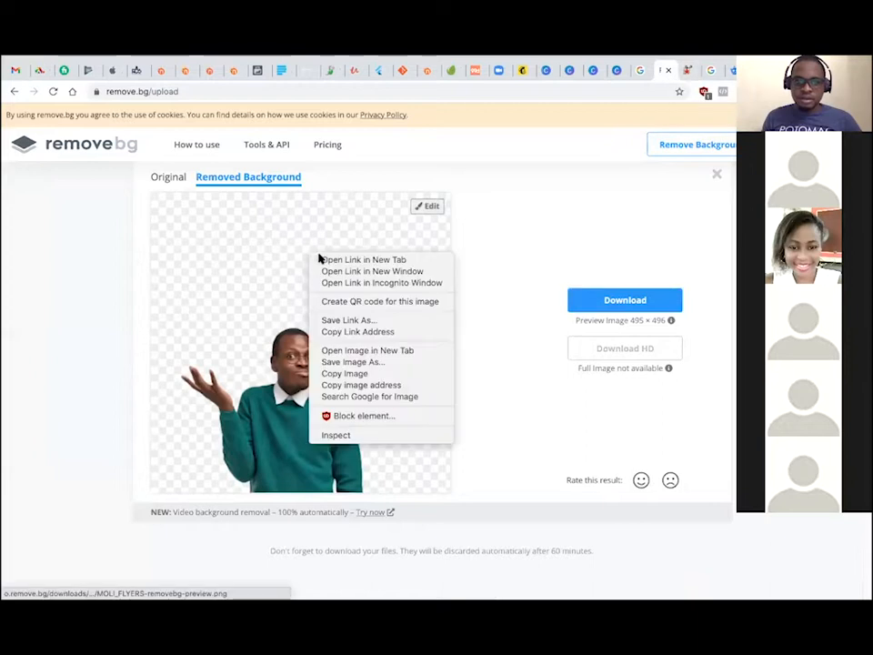
left_click(481, 260)
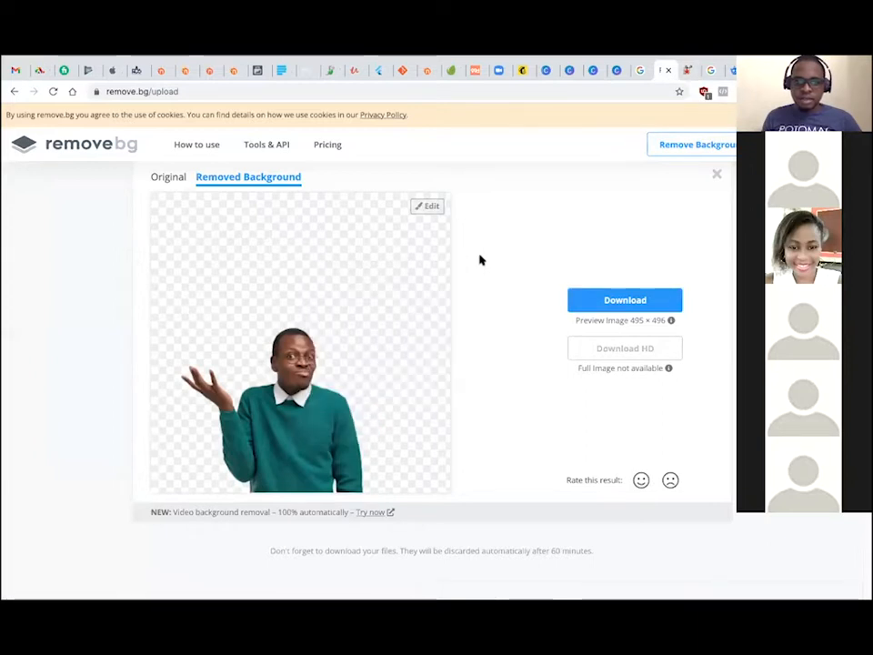
left_click(84, 145)
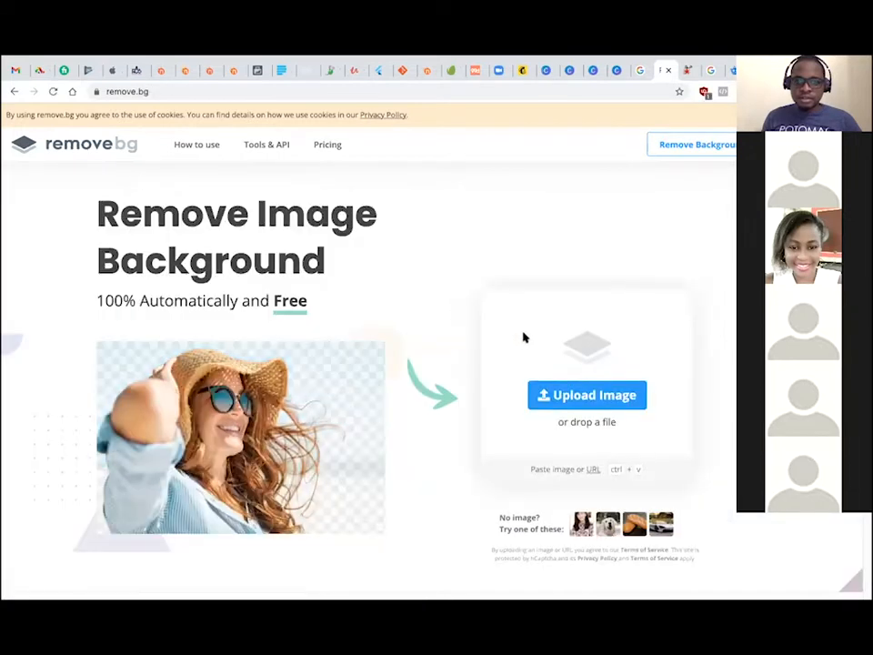
right_click(523, 337)
left_click(524, 261)
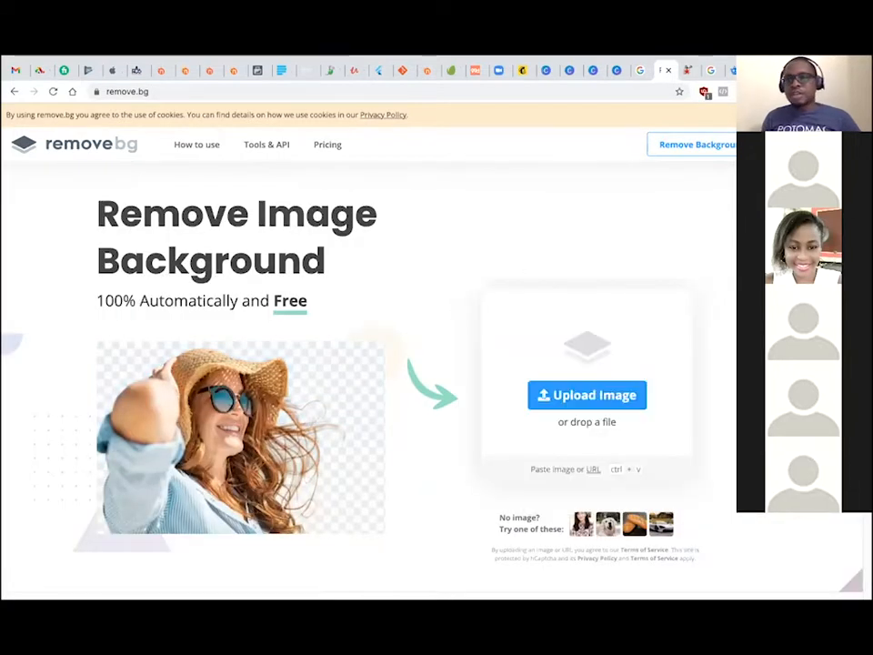
Copy the boy photo again from its Freepik page and switch back to the BODY design in Canva
left_click(731, 76)
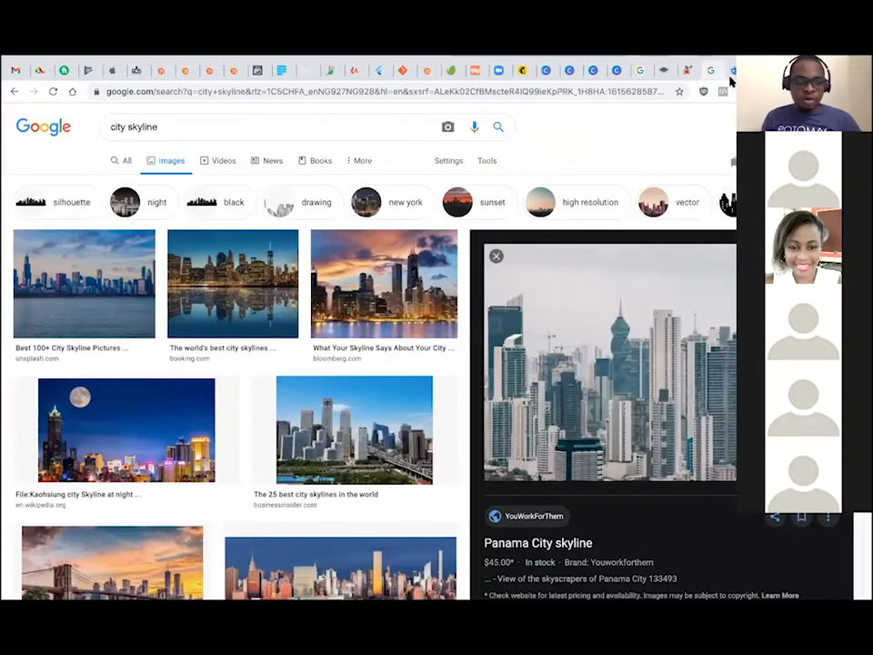
left_click(731, 77)
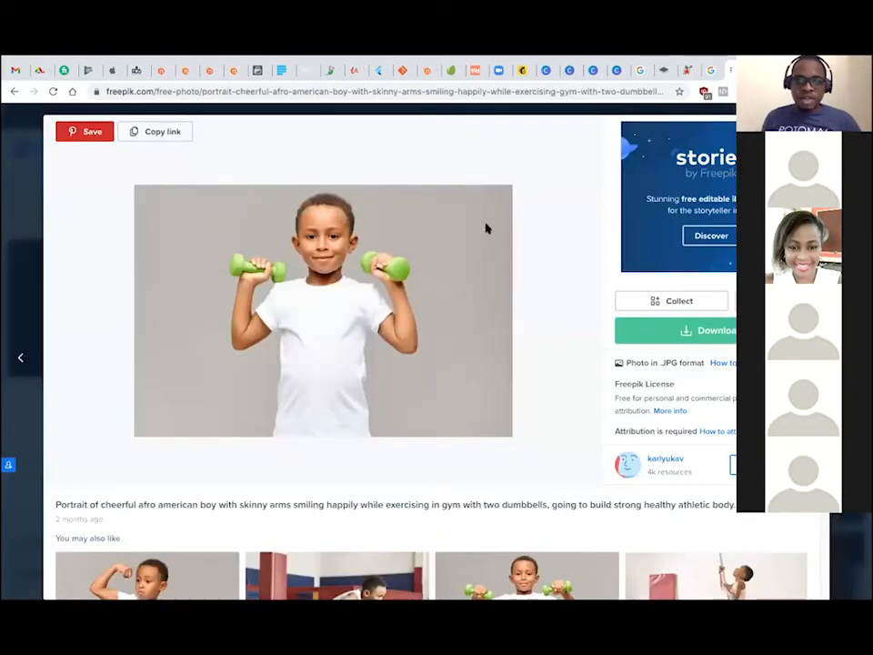
right_click(439, 277)
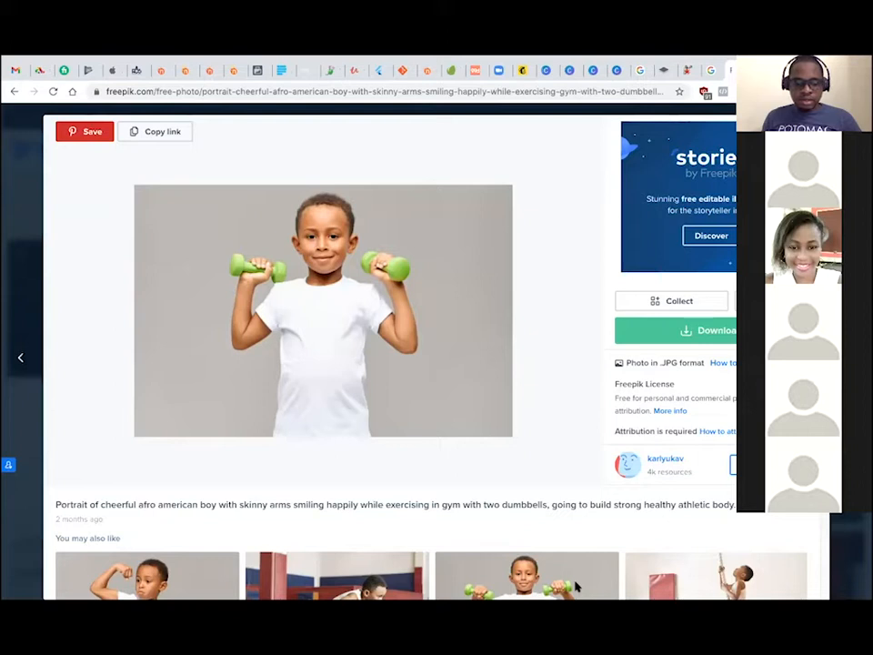
left_click(596, 76)
left_click(611, 77)
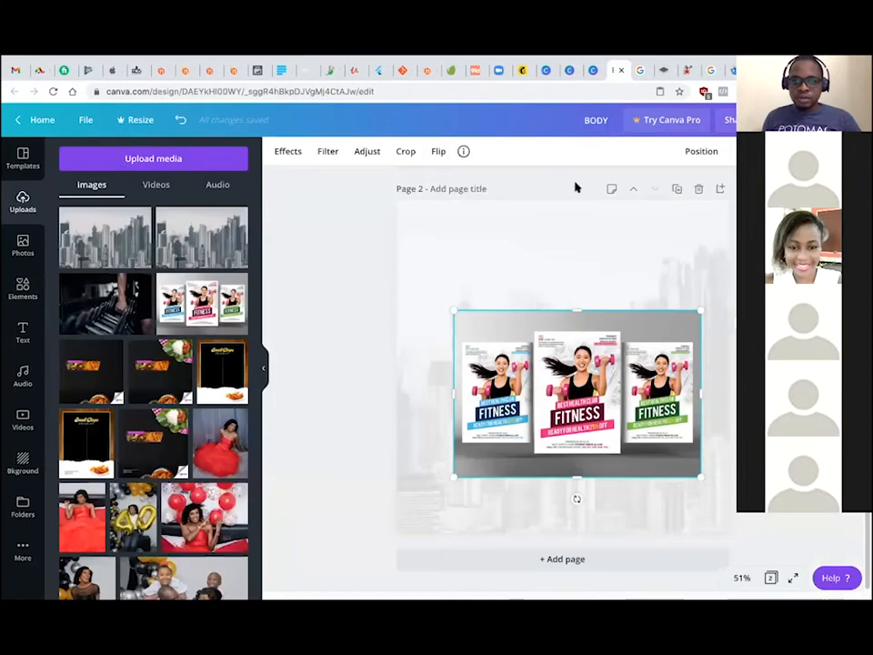
Paste the copied boy photo onto page 2 and enlarge it to span the full page width over the flyer mockup
right_click(661, 244)
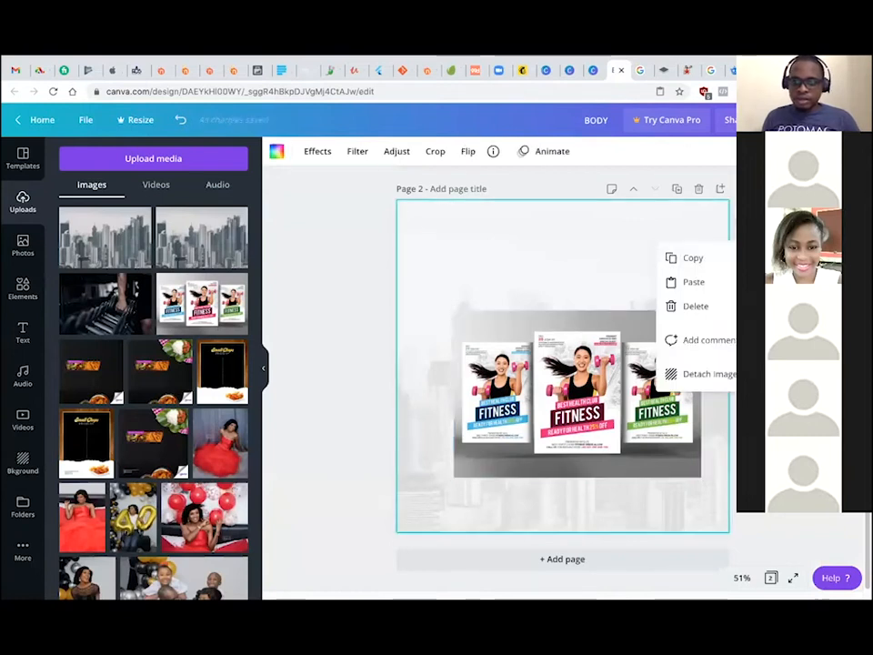
key("Escape")
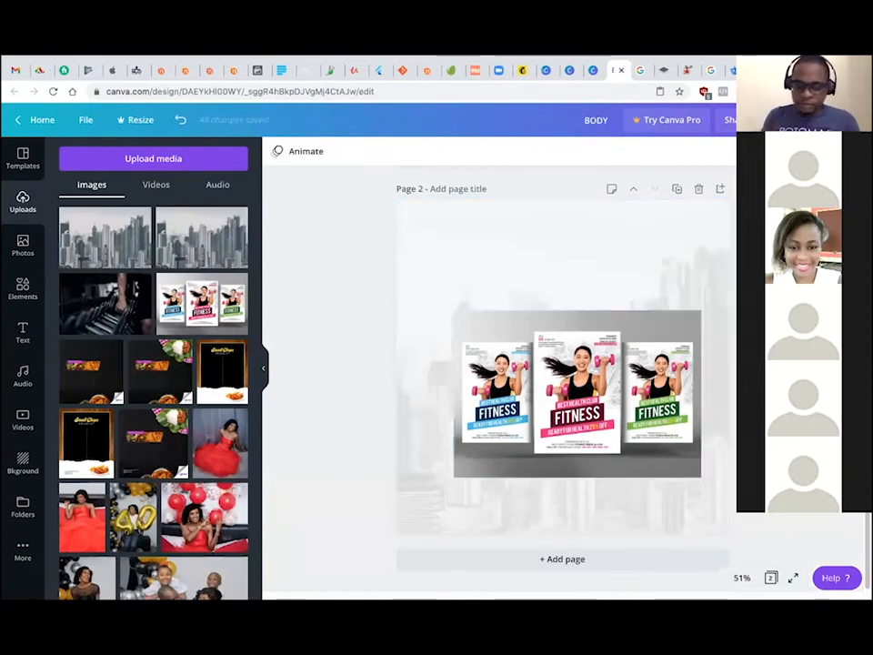
key("ctrl+v")
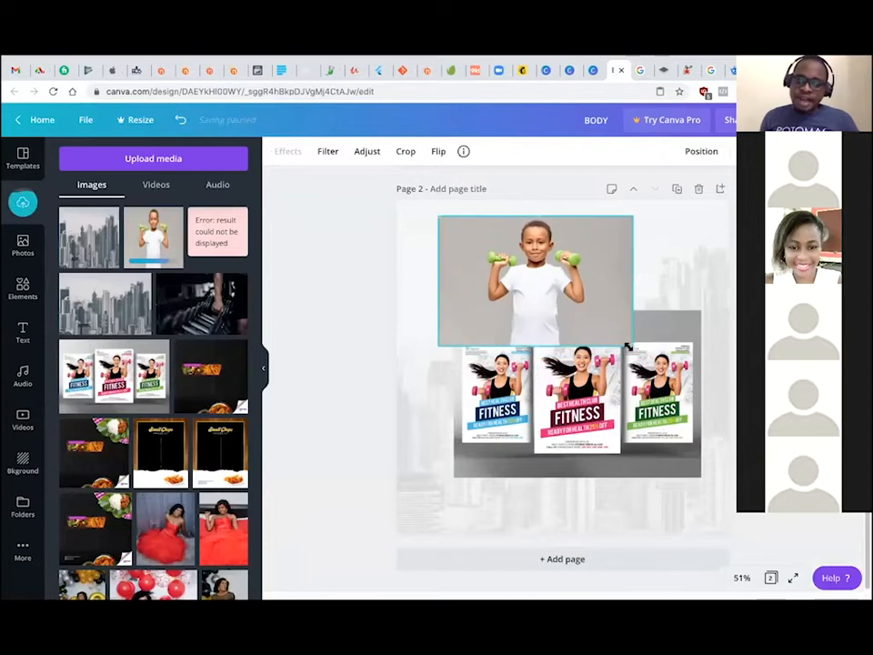
left_click_drag(628, 346, 554, 353)
left_click_drag(642, 357, 669, 359)
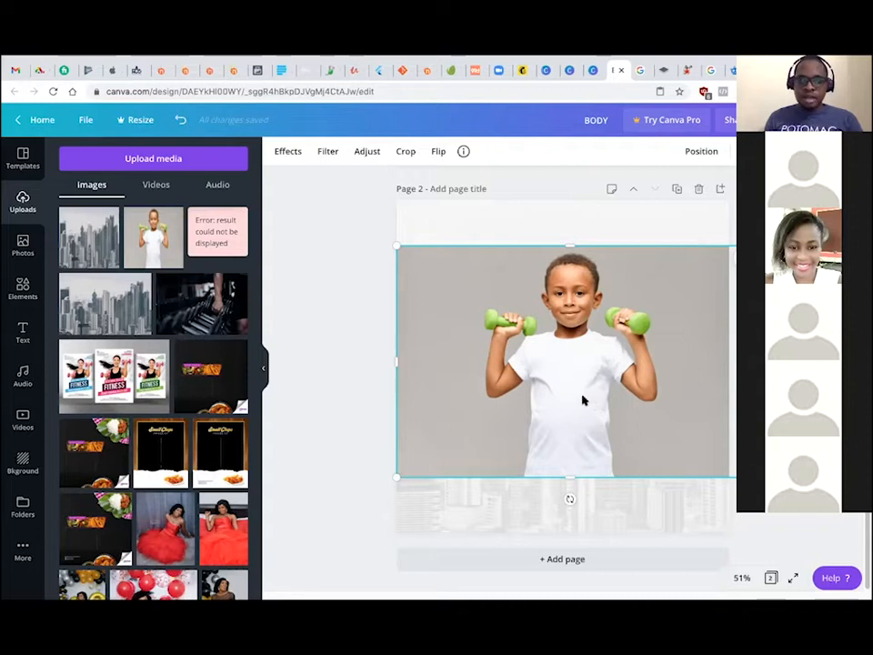
scroll(583, 400, "up", 1)
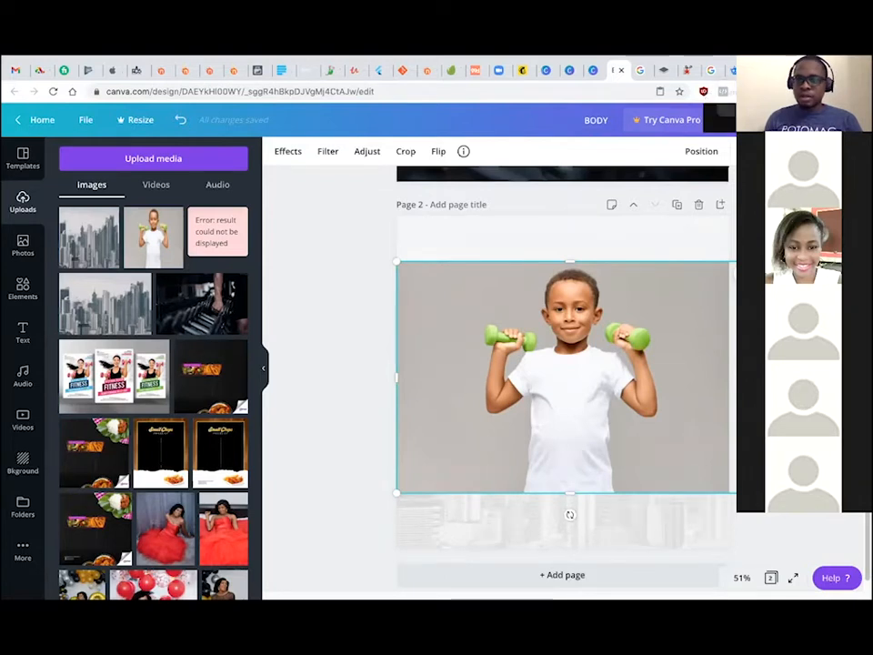
Return to the boy photo on Freepik and download it with the free, attribution-required option
left_click(746, 70)
left_click(734, 73)
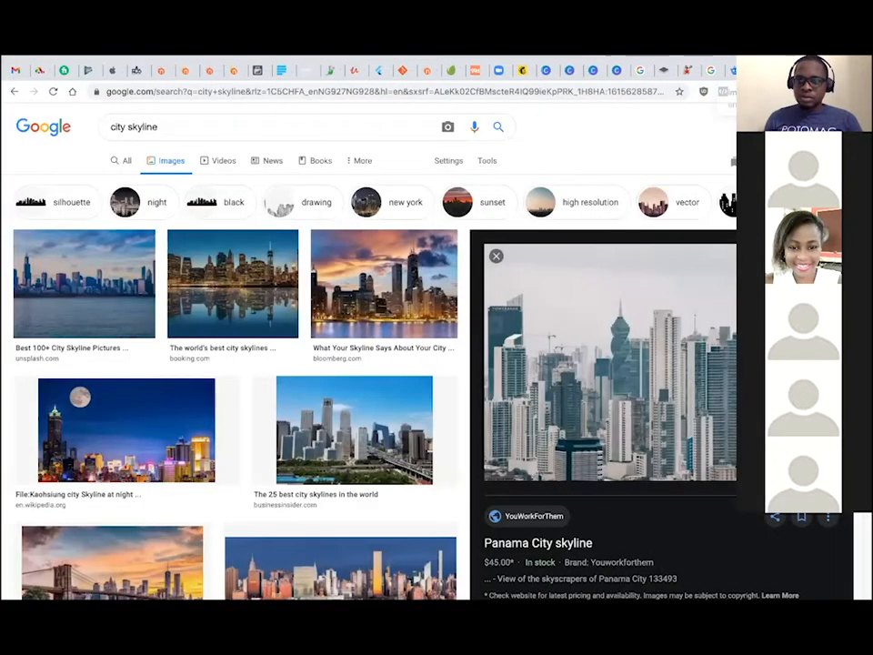
left_click(733, 72)
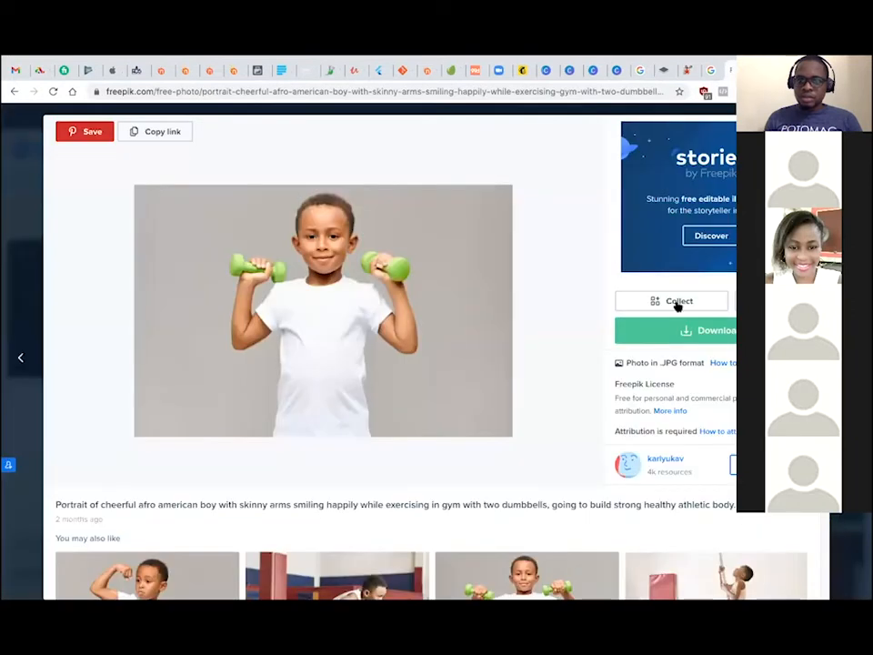
left_click(645, 337)
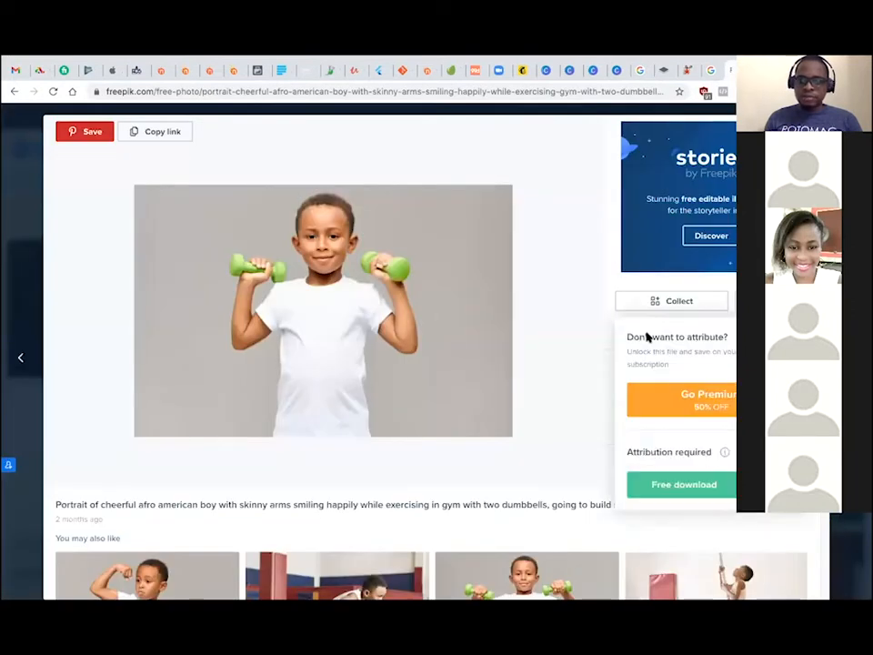
left_click(683, 485)
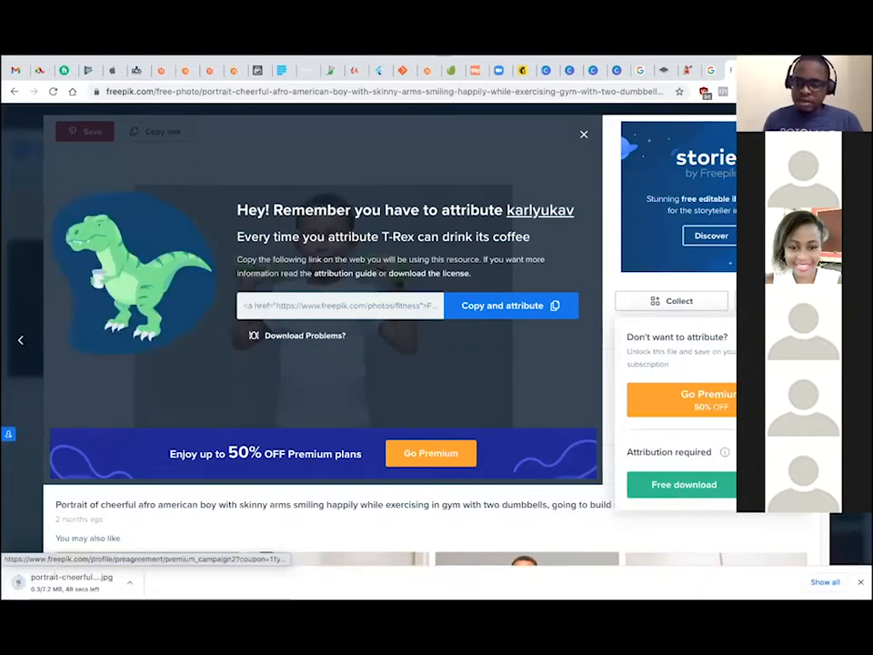
Examine the similar photos suggested beneath the boy photo on Freepik
scroll(430, 453, "down", 3)
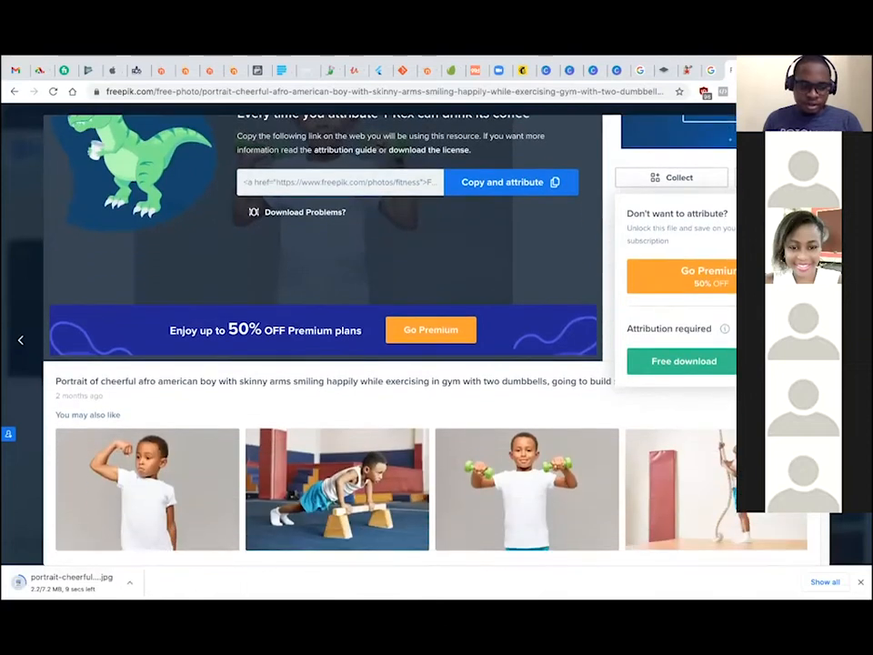
scroll(127, 391, "up", 1)
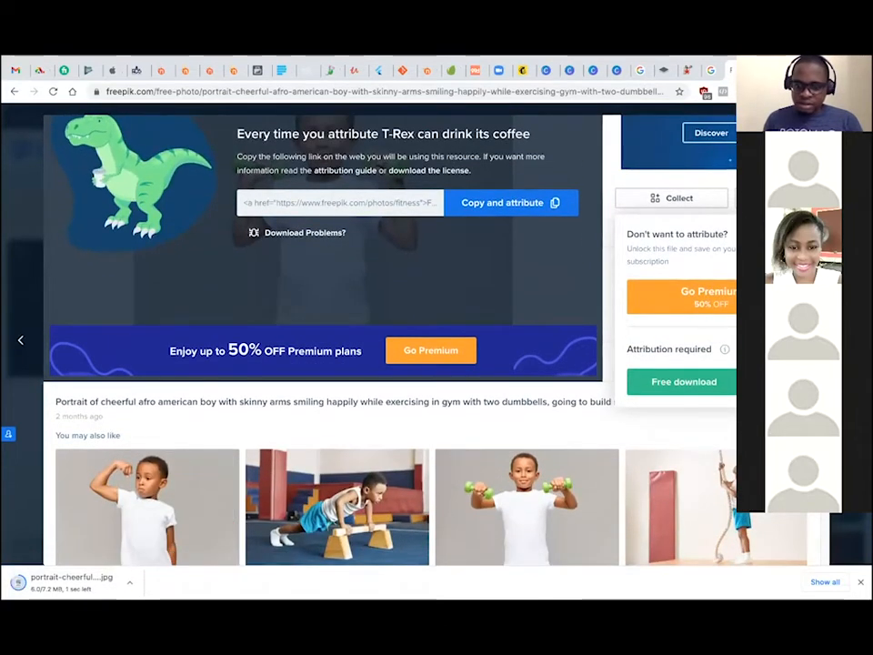
scroll(391, 364, "down", 6)
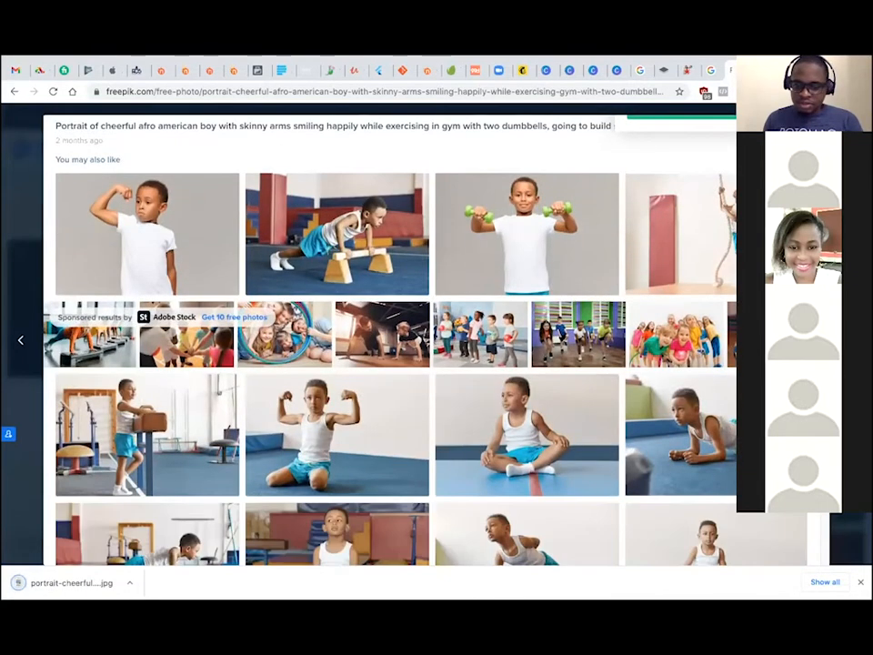
scroll(391, 336, "down", 5)
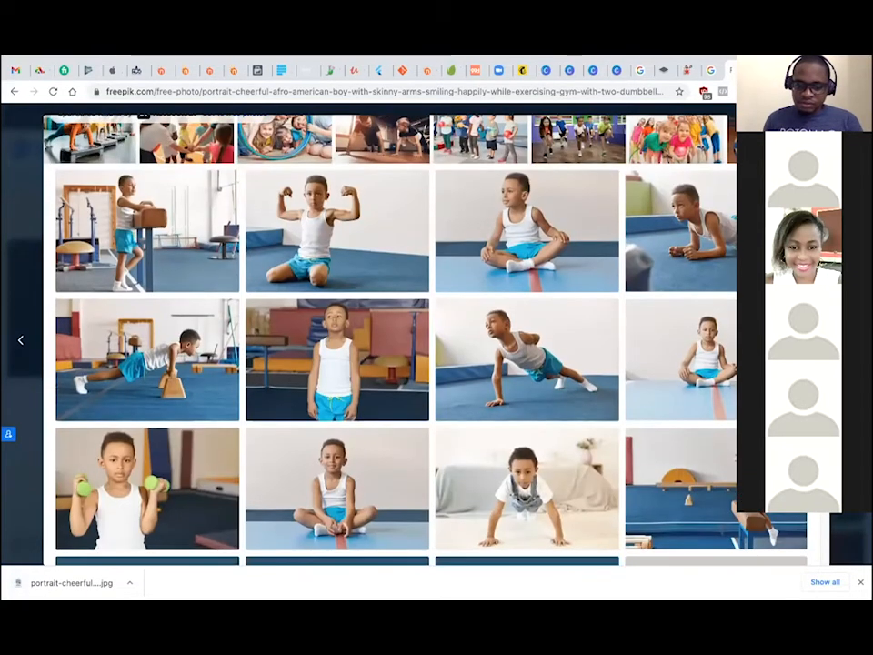
scroll(391, 337, "up", 10)
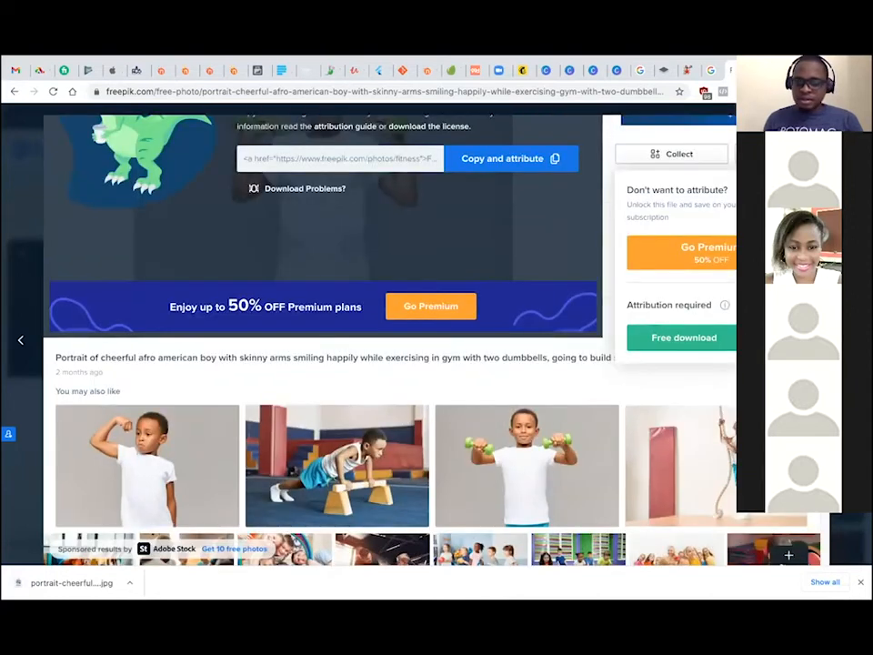
scroll(526, 364, "down", 3)
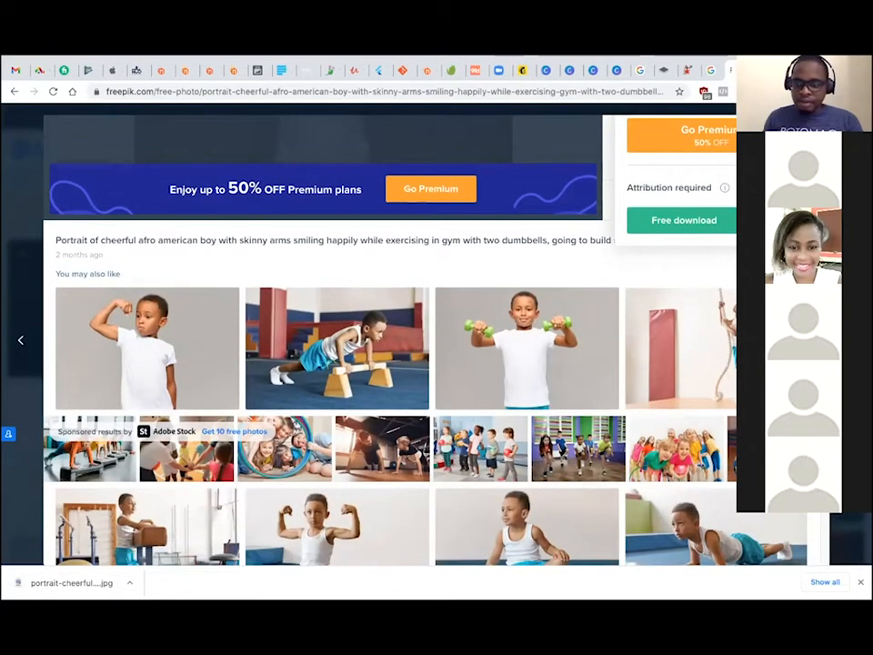
scroll(391, 364, "up", 6)
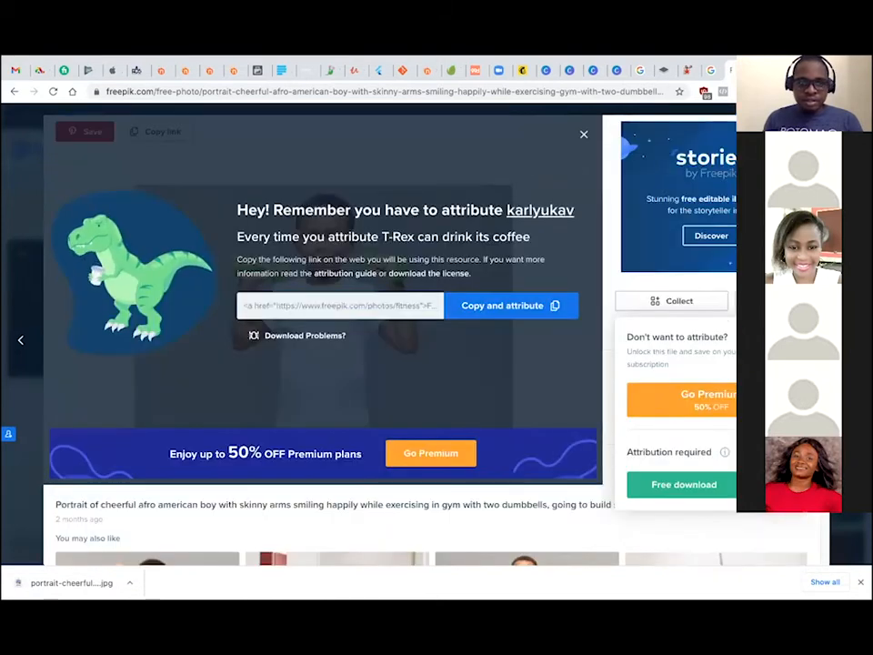
scroll(327, 364, "down", 5)
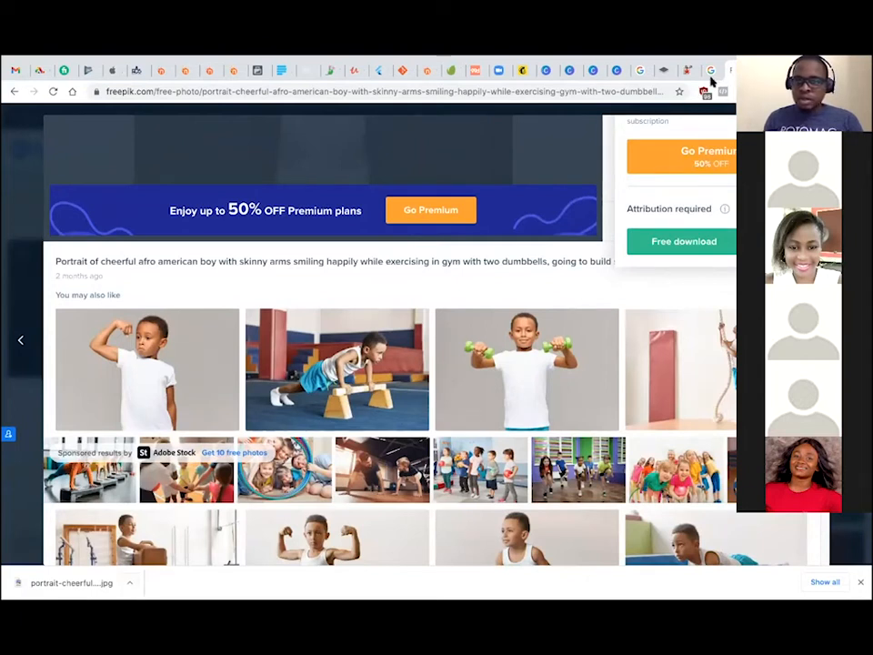
Upload the downloaded boy photo to remove.bg to remove its background
left_click(661, 80)
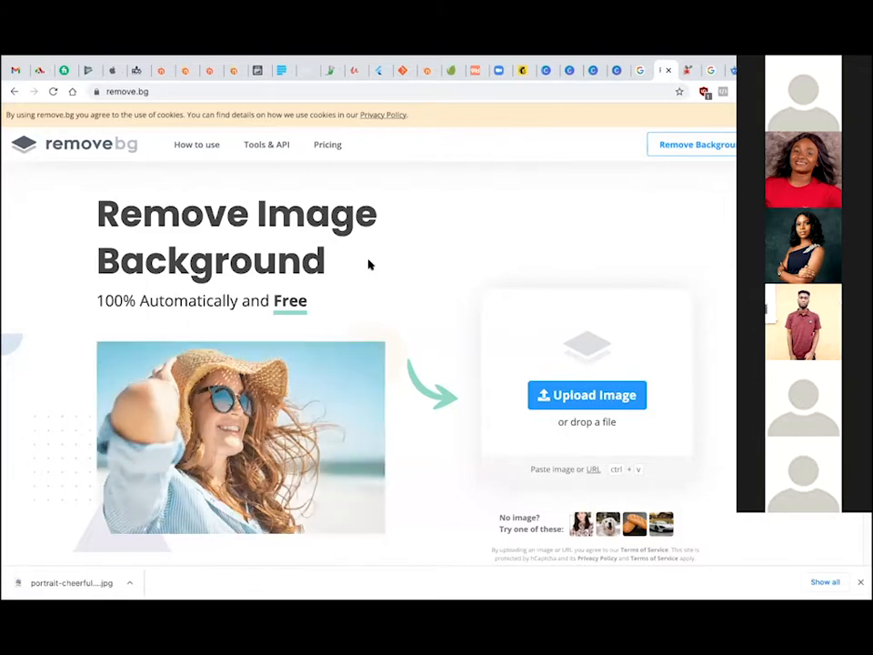
left_click(566, 396)
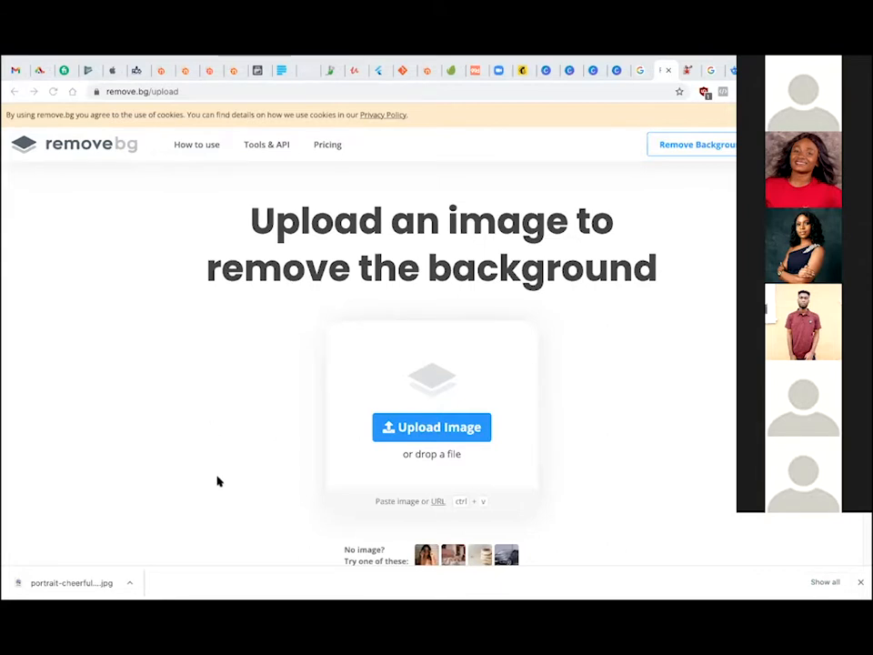
left_click(773, 567)
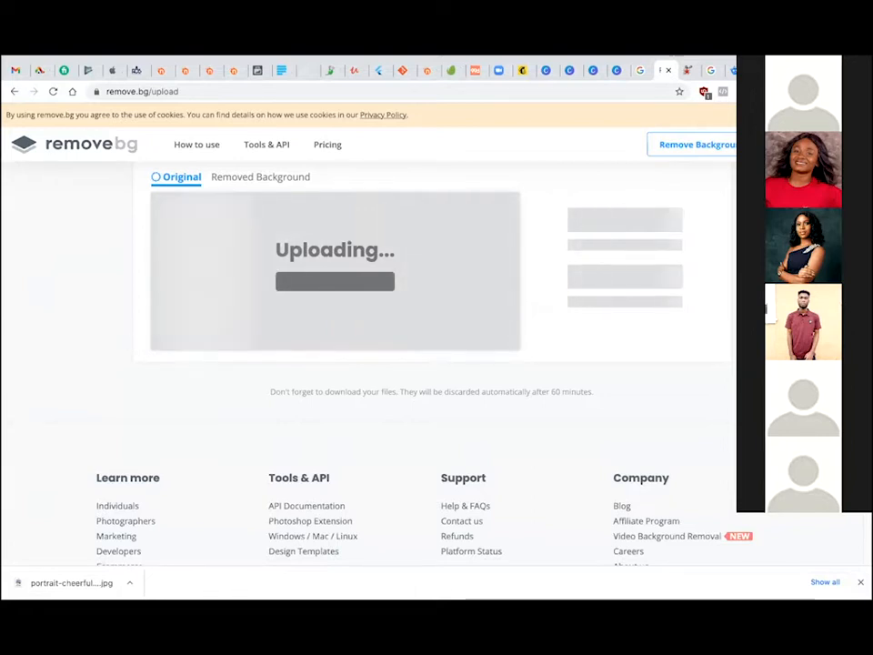
left_click(850, 114)
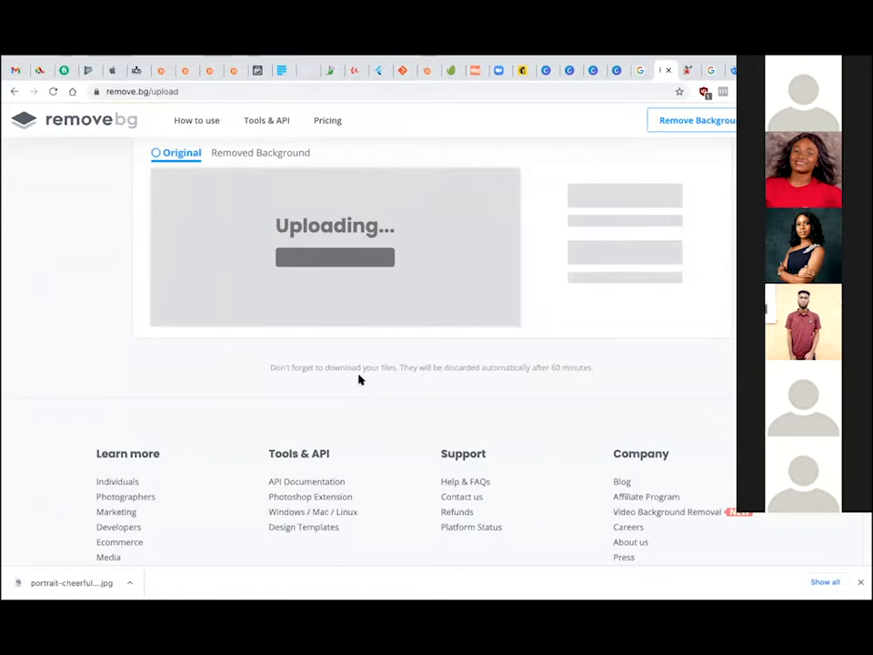
scroll(606, 285, "up", 2)
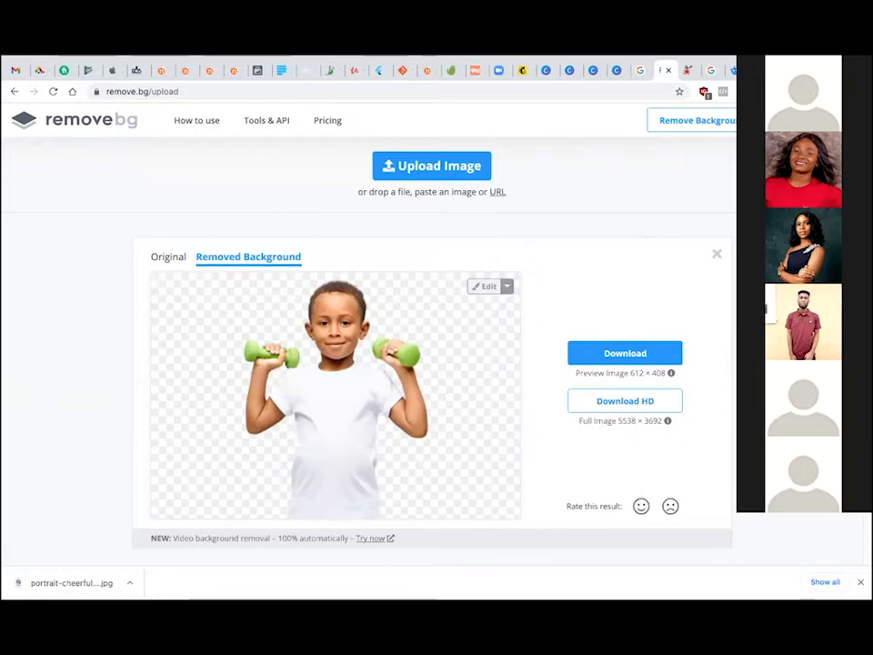
Download the background-removed boy image at 612 × 408 preview size and show the PNG in Finder
left_click(622, 356)
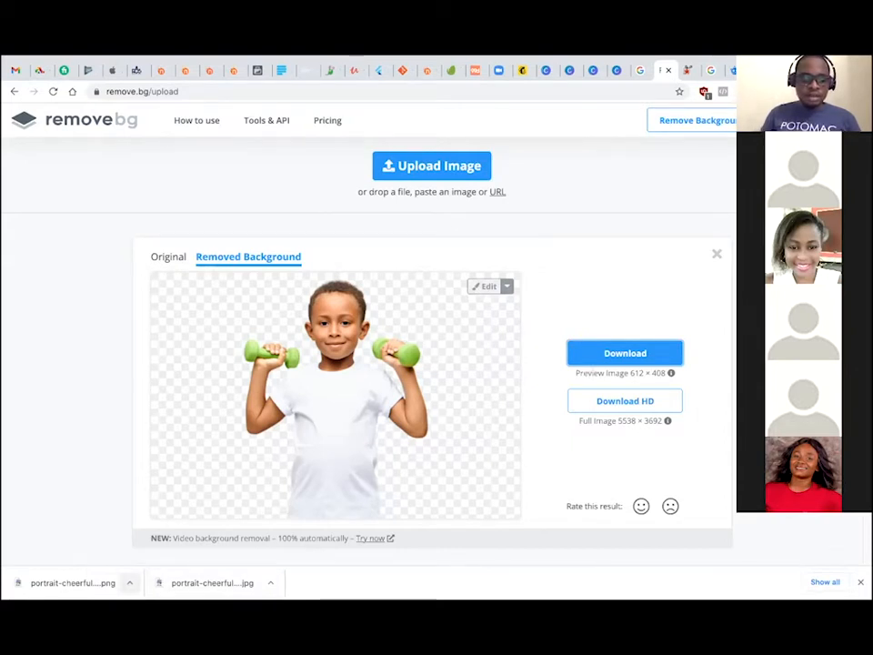
left_click(129, 582)
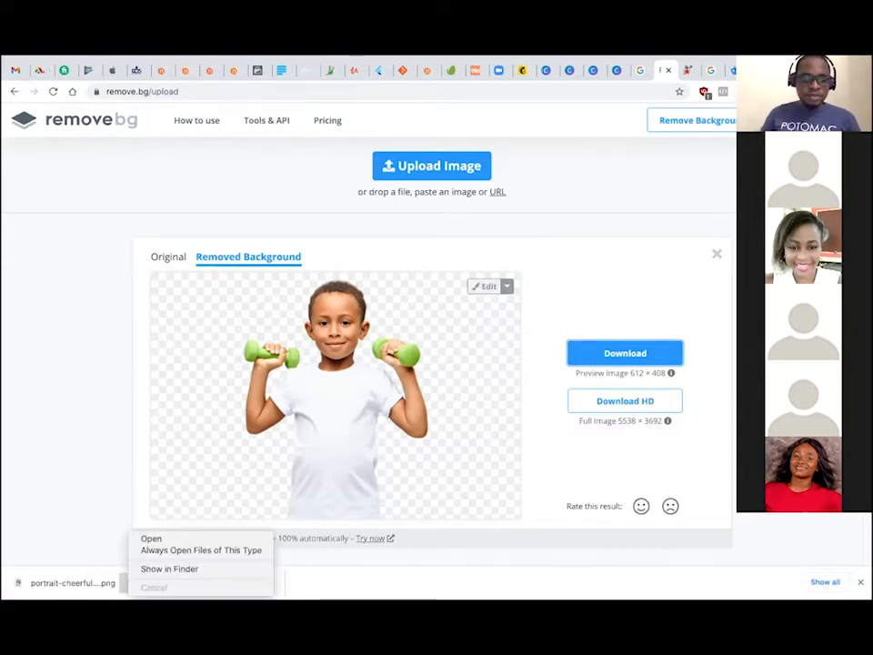
left_click(155, 570)
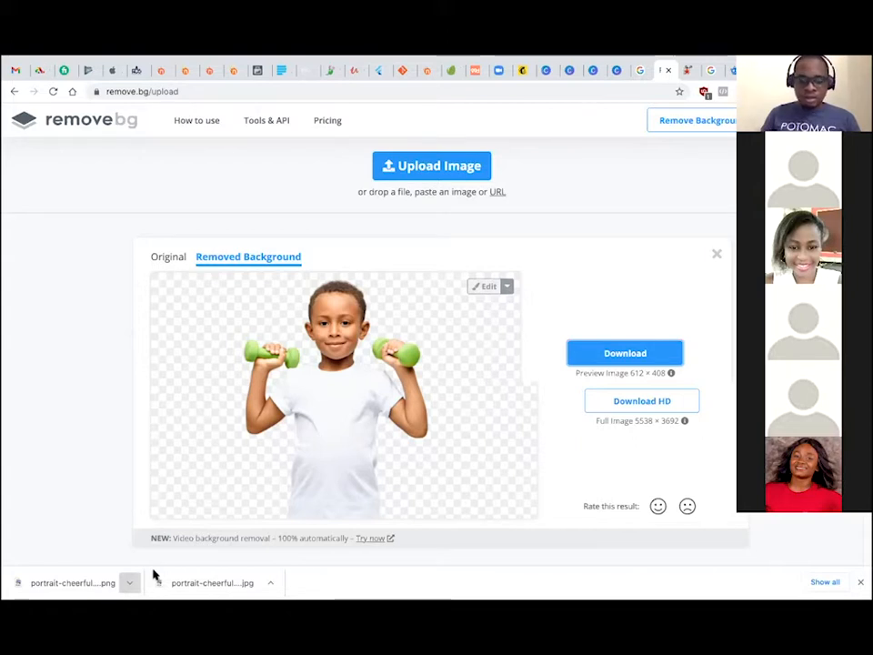
In Canva's BODY design, replace page 2's boy photo with the pasted background-removed version and shrink the flyer mockup into the page's upper left
left_click(603, 76)
left_click(613, 76)
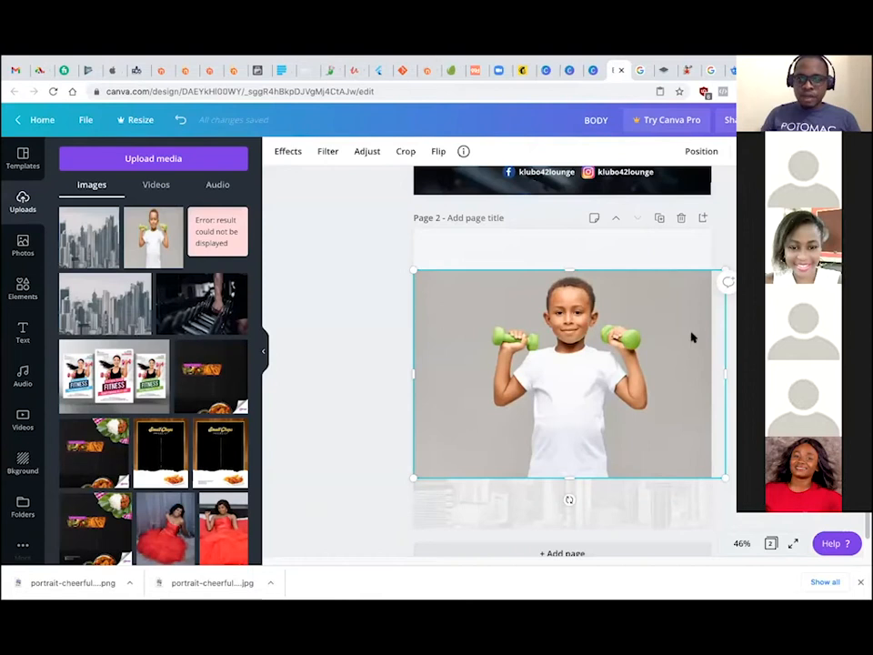
key("Delete")
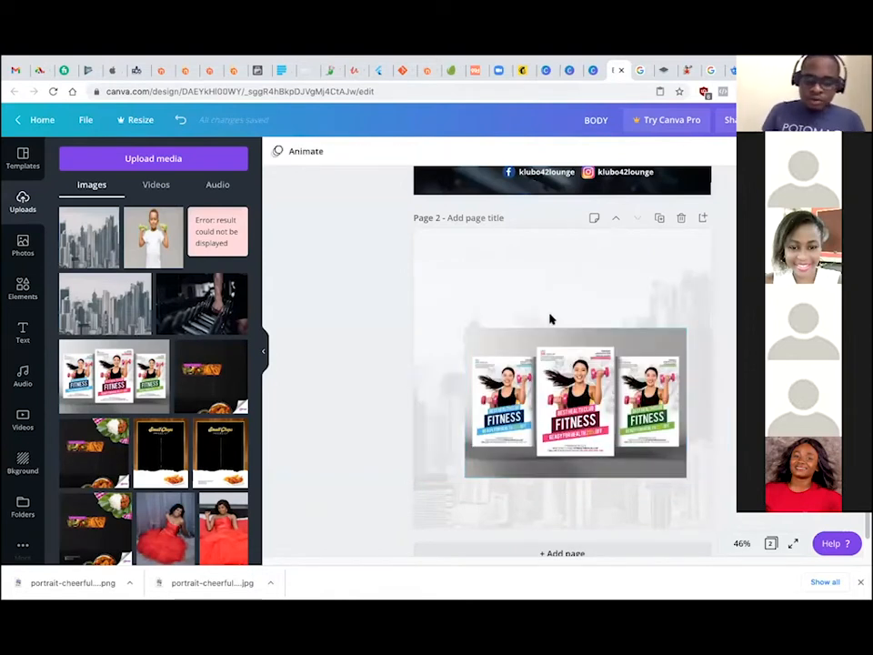
key("ctrl+v")
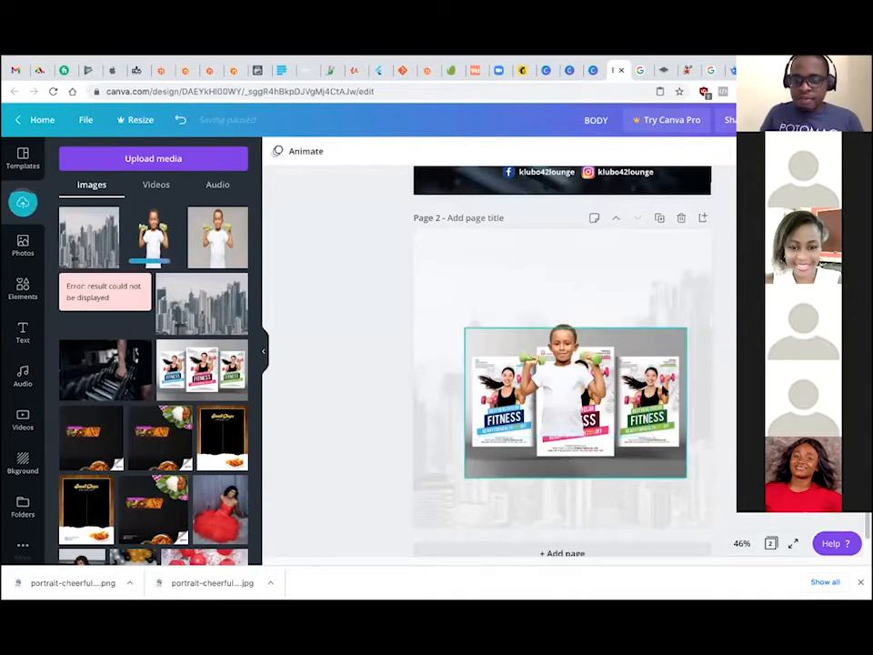
left_click_drag(674, 474, 512, 292)
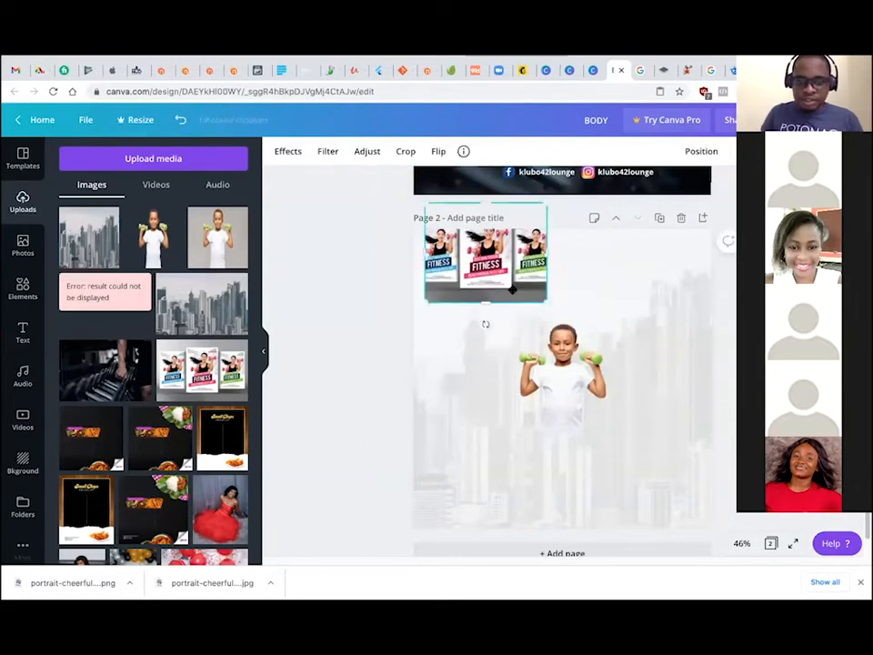
Enlarge the boy cutout until its frame is wider than page 2 and position it along the page's lower edge
left_click(572, 398)
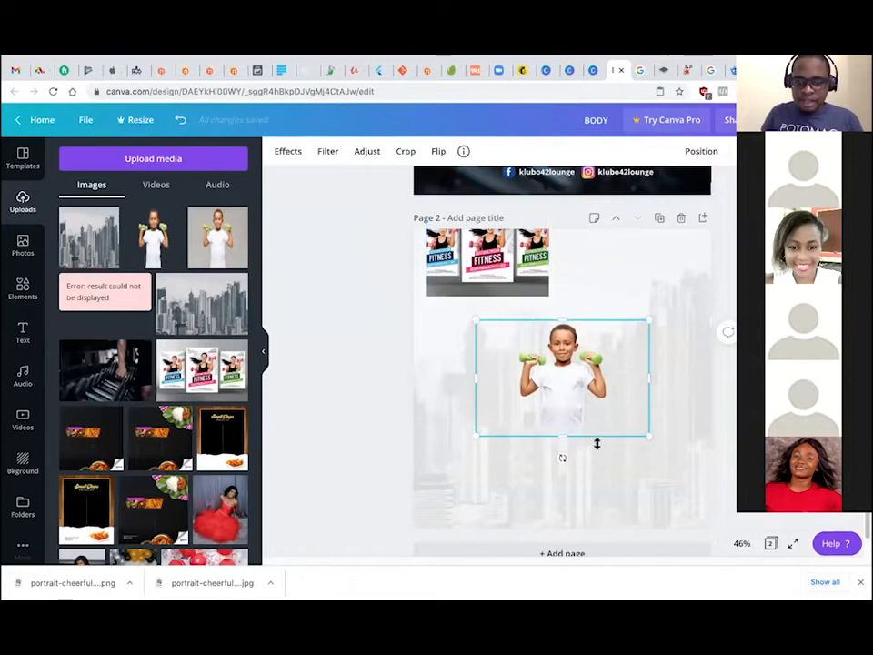
left_click_drag(648, 437, 717, 482)
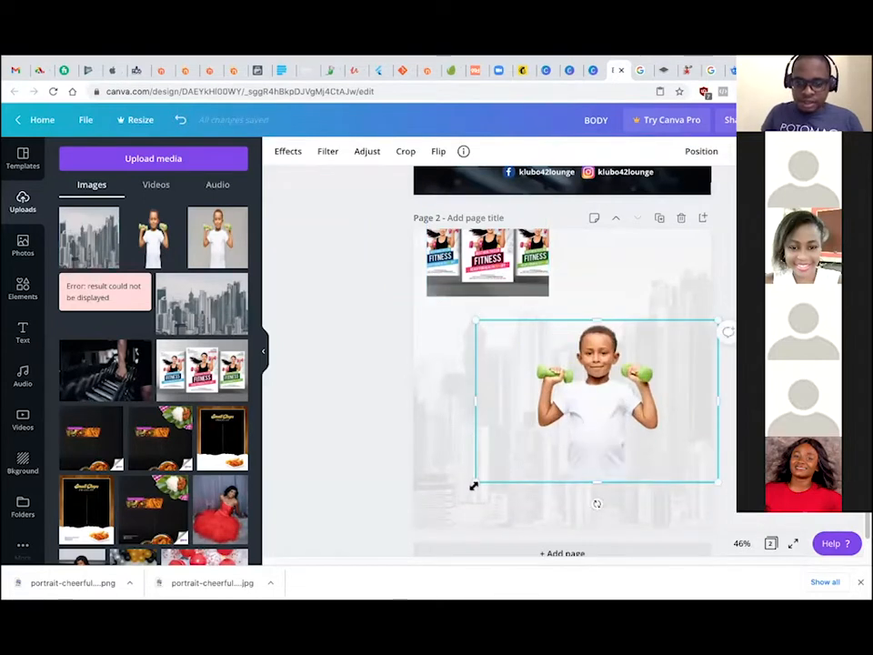
left_click_drag(458, 496, 398, 544)
left_click_drag(717, 531, 725, 536)
left_click_drag(619, 454, 618, 445)
left_click_drag(400, 311, 380, 298)
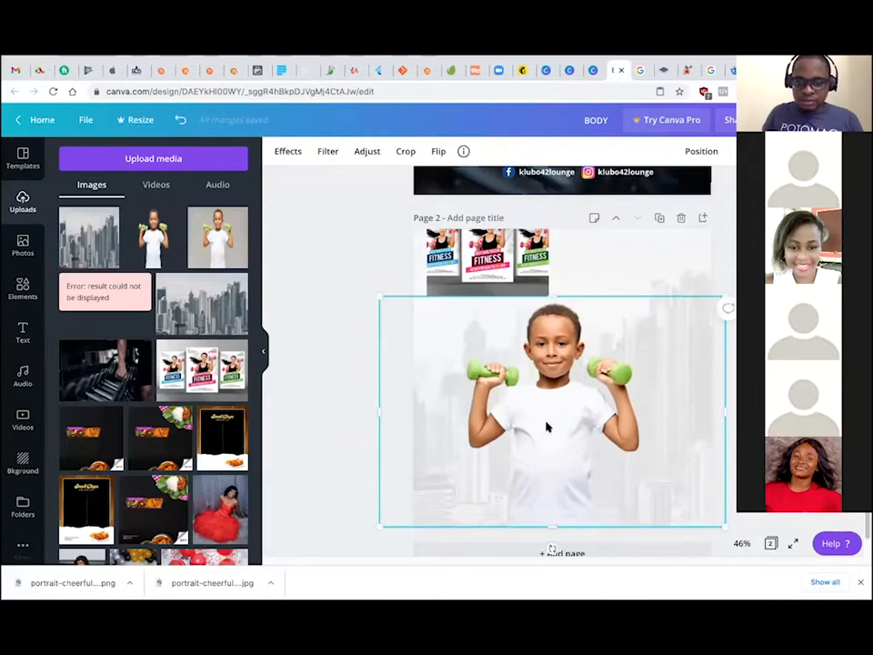
left_click_drag(547, 427, 557, 426)
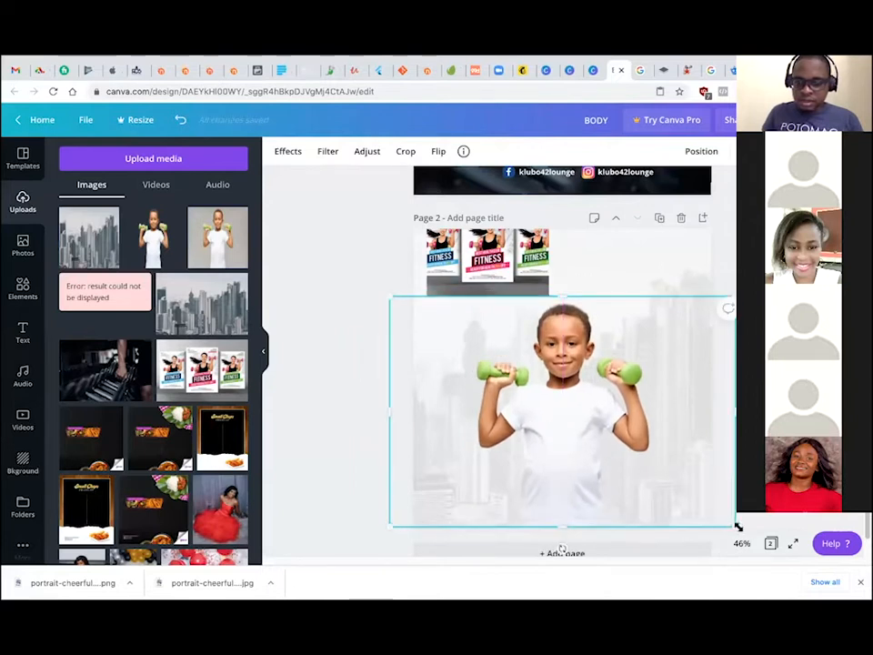
left_click_drag(738, 527, 753, 539)
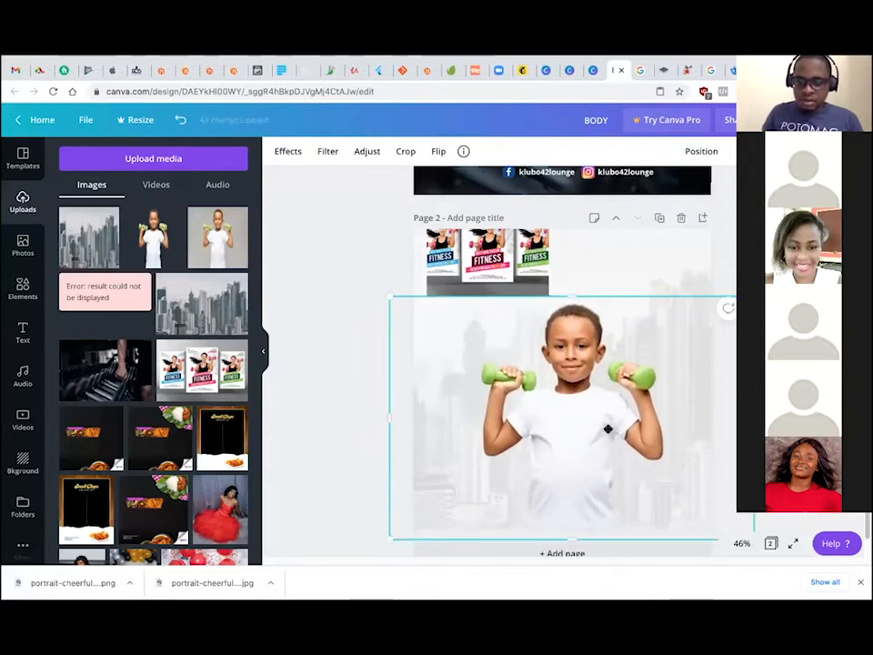
left_click_drag(607, 430, 609, 425)
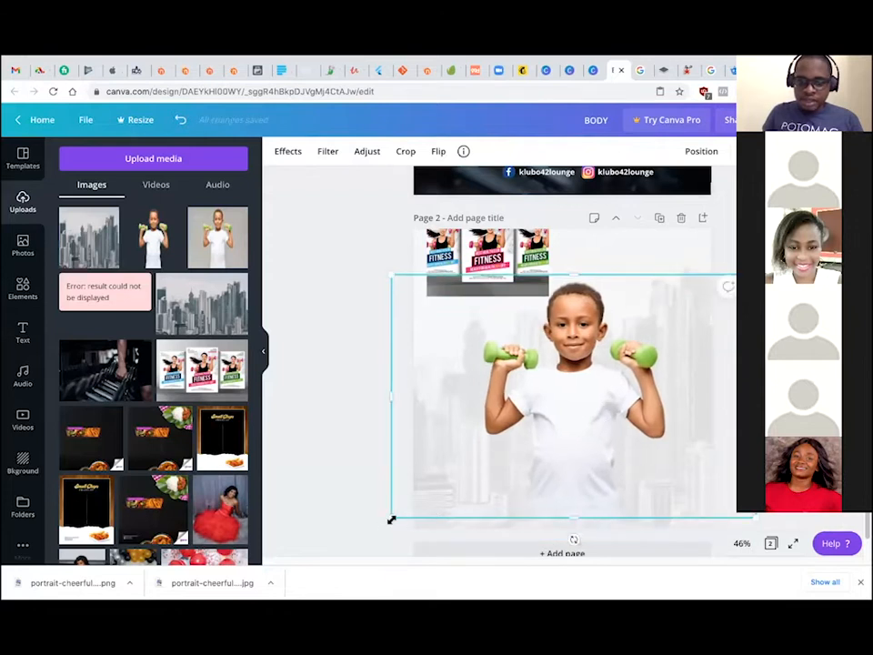
left_click_drag(389, 520, 387, 522)
left_click_drag(568, 428, 568, 433)
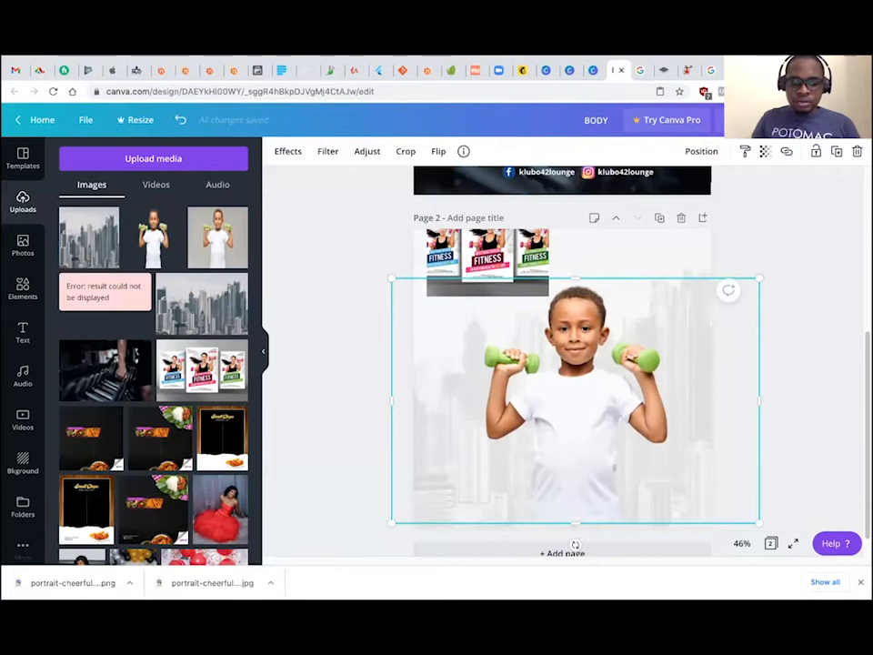
Enlarge the flyer mockup across the upper part of page 2 to compare it with the boy cutout
left_click(813, 234)
left_click_drag(519, 264, 537, 288)
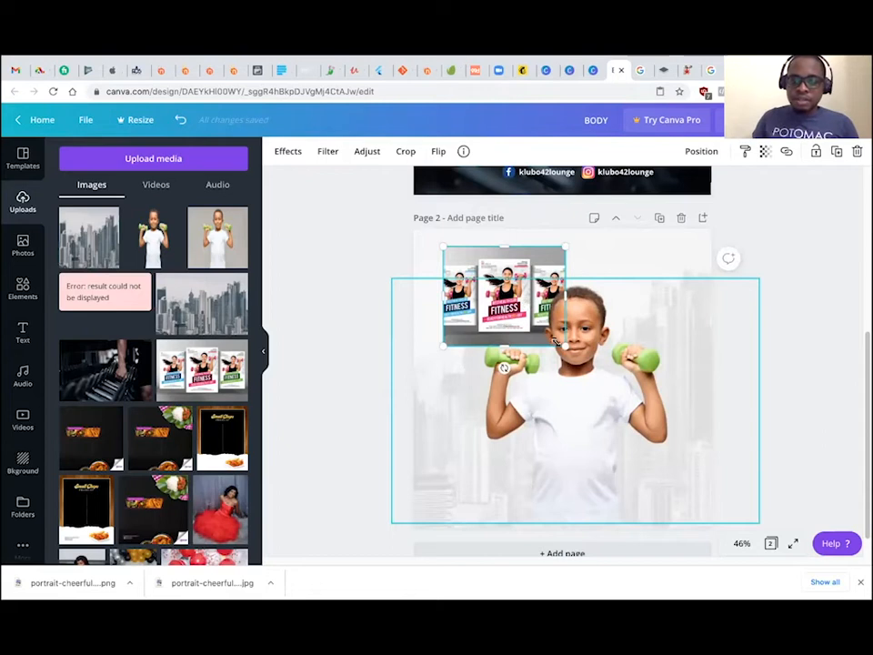
left_click_drag(565, 346, 719, 464)
left_click_drag(669, 270, 667, 249)
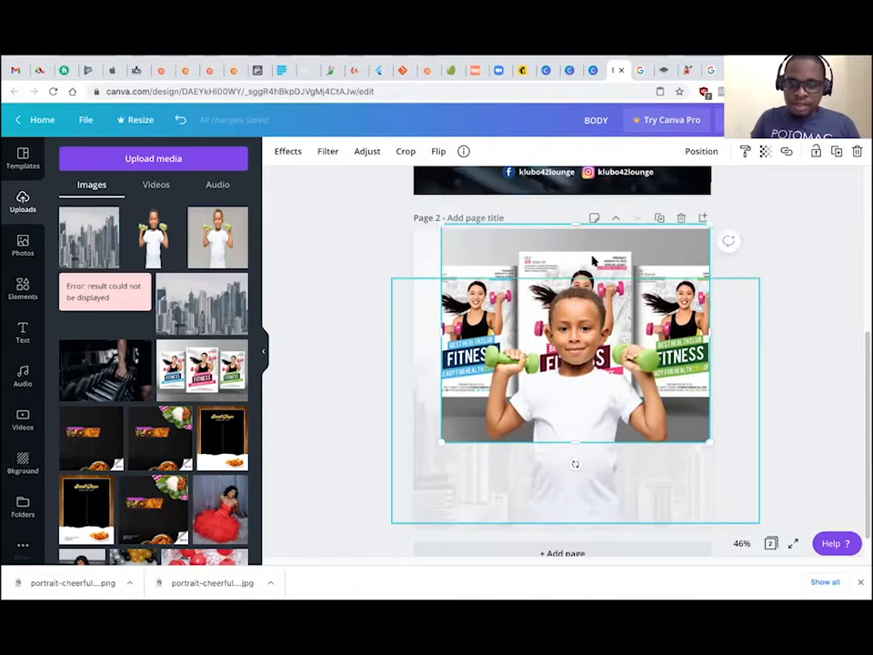
Shrink the flyer mockup to a thumbnail and move it to the upper-right corner of page 2
left_click_drag(709, 445, 525, 289)
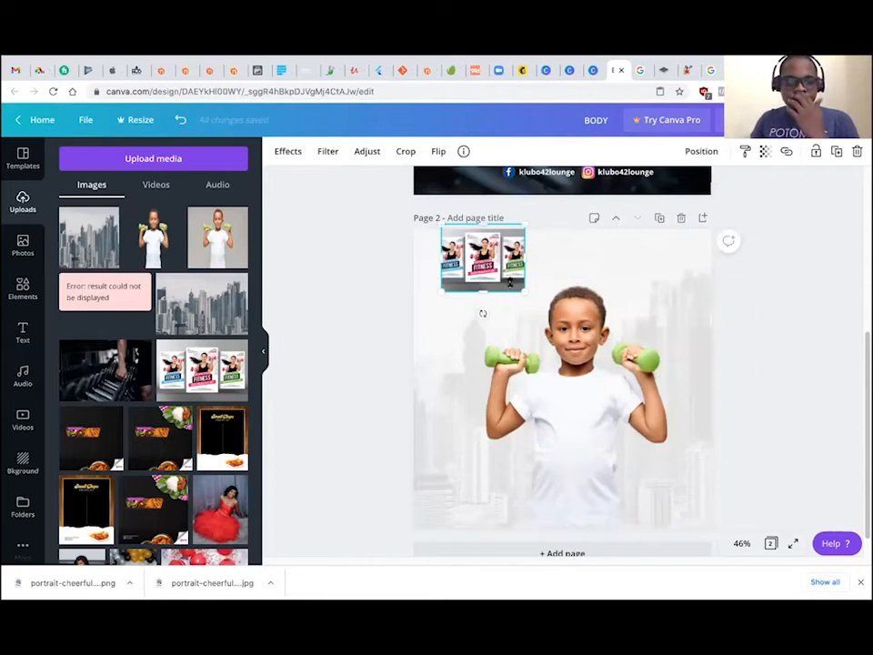
left_click_drag(484, 258, 506, 263)
left_click_drag(636, 264, 715, 264)
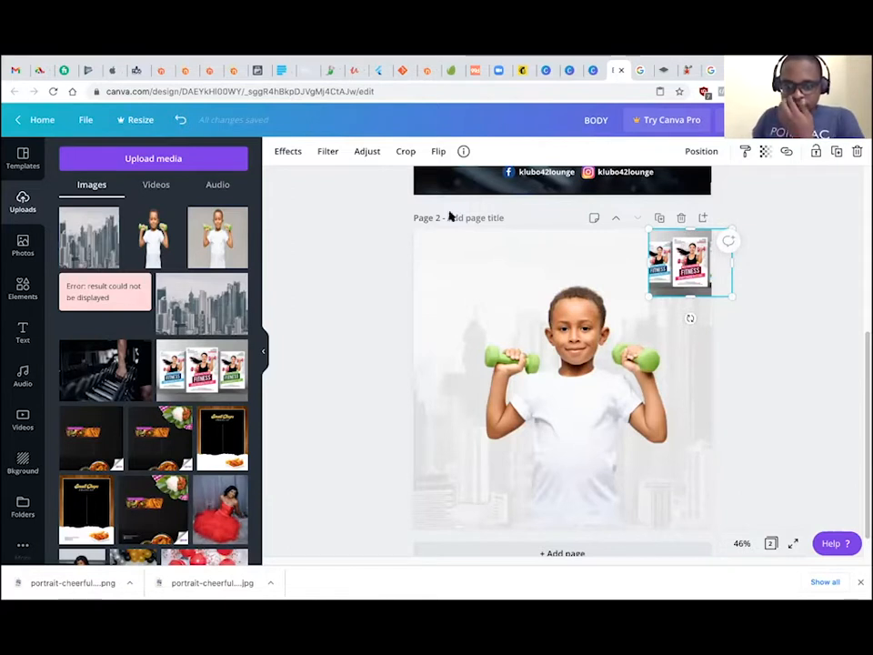
Return the flyer mockup to the upper left of page 2, enlarge it, and set the boy cutout aside to examine the reference
left_click_drag(666, 265, 471, 265)
left_click_drag(539, 297, 535, 331)
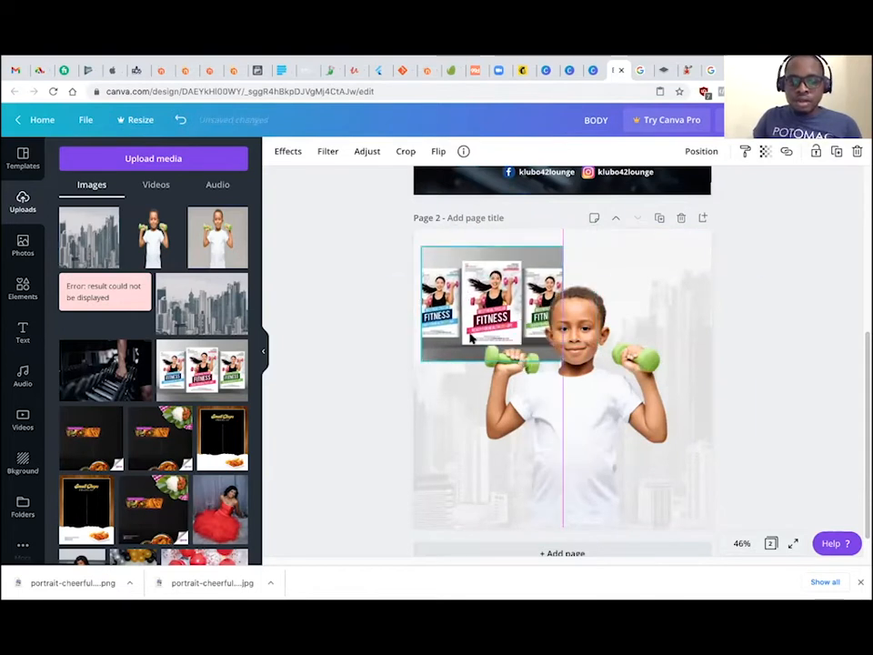
left_click_drag(360, 413, 269, 476)
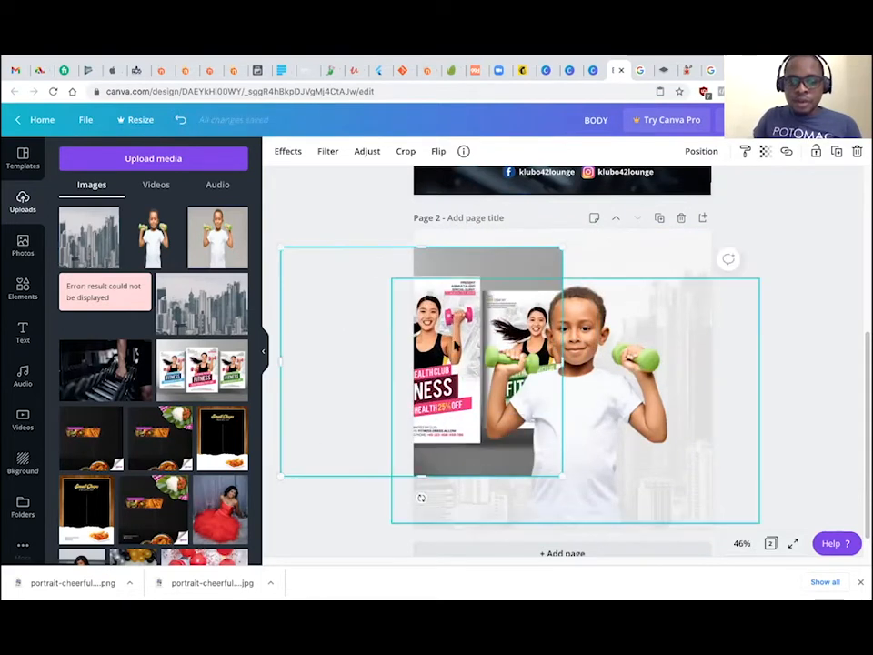
left_click_drag(486, 311, 564, 335)
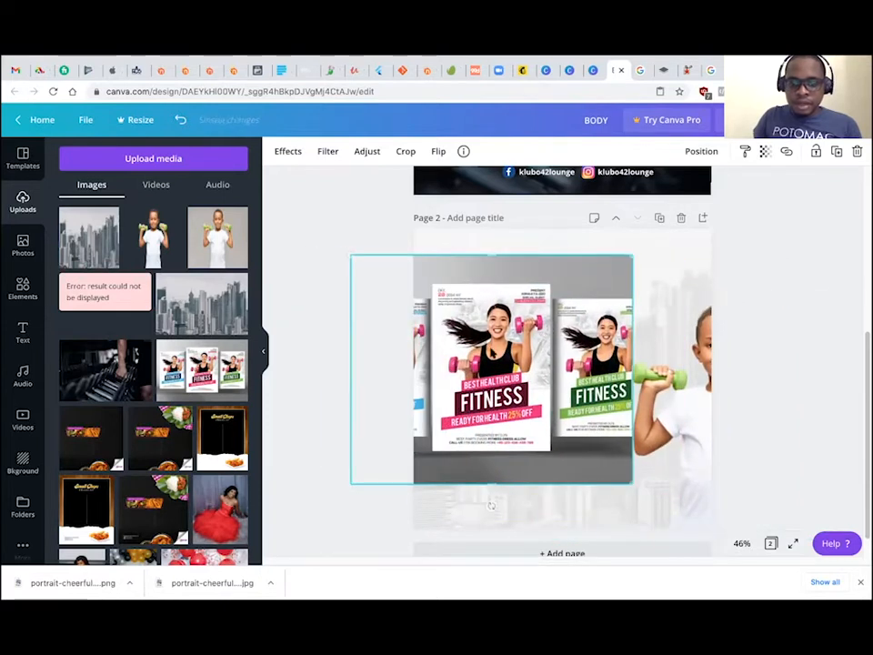
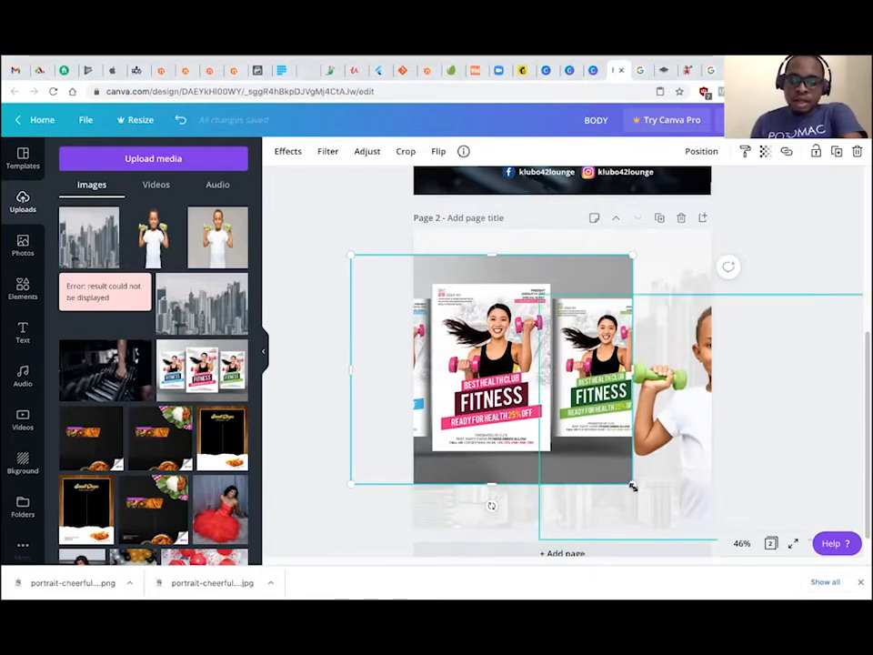
Shrink the flyer mockup into the upper-left corner of page 2 and centre the boy cutout horizontally at the lower edge
left_click_drag(624, 479, 472, 390)
left_click_drag(452, 350, 509, 344)
left_click_drag(443, 243, 467, 269)
left_click(588, 394)
left_click_drag(588, 395, 546, 410)
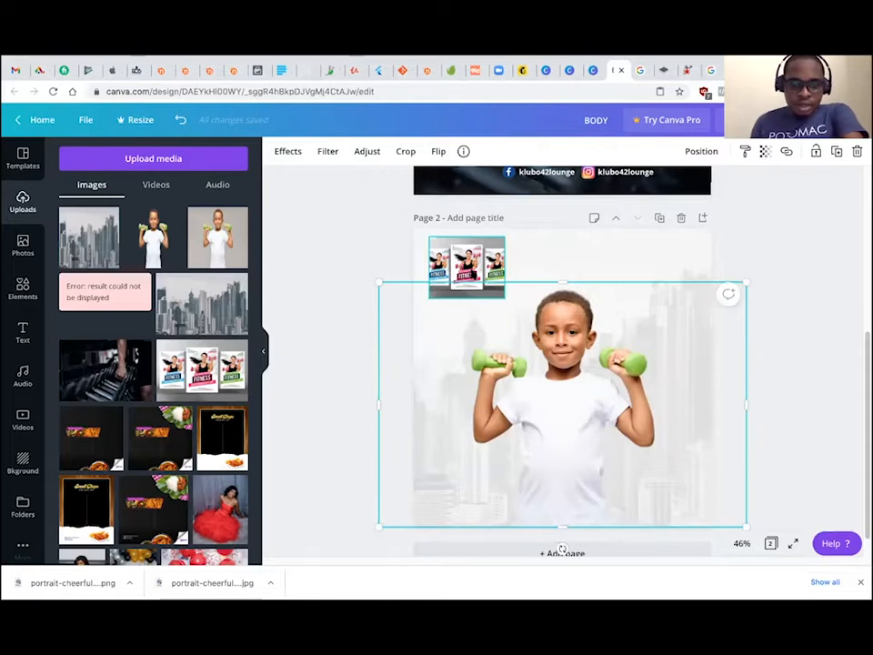
Browse the shapes library for a slanted banner shape like those on the reference flyer
left_click(23, 288)
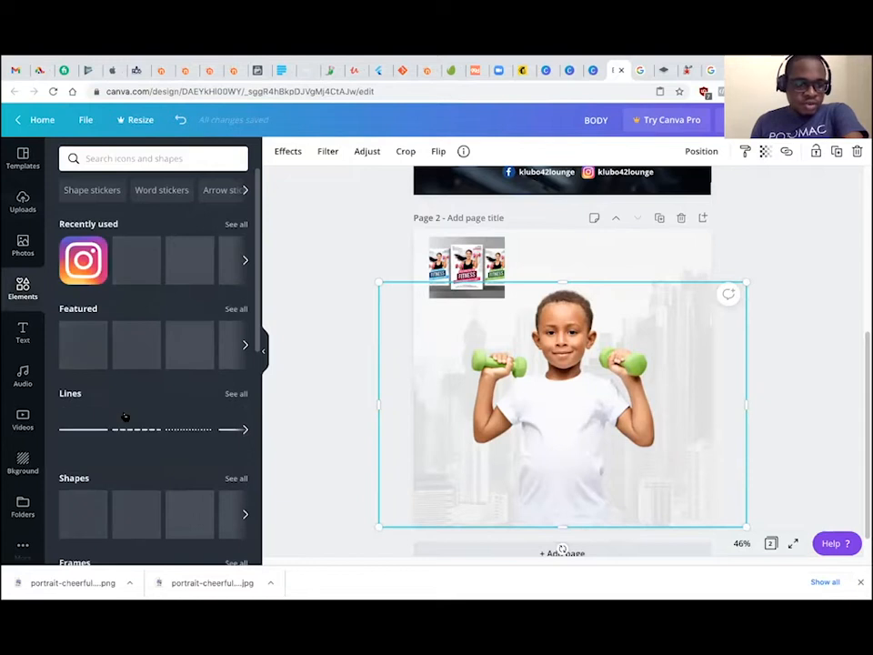
scroll(246, 327, "down", 4)
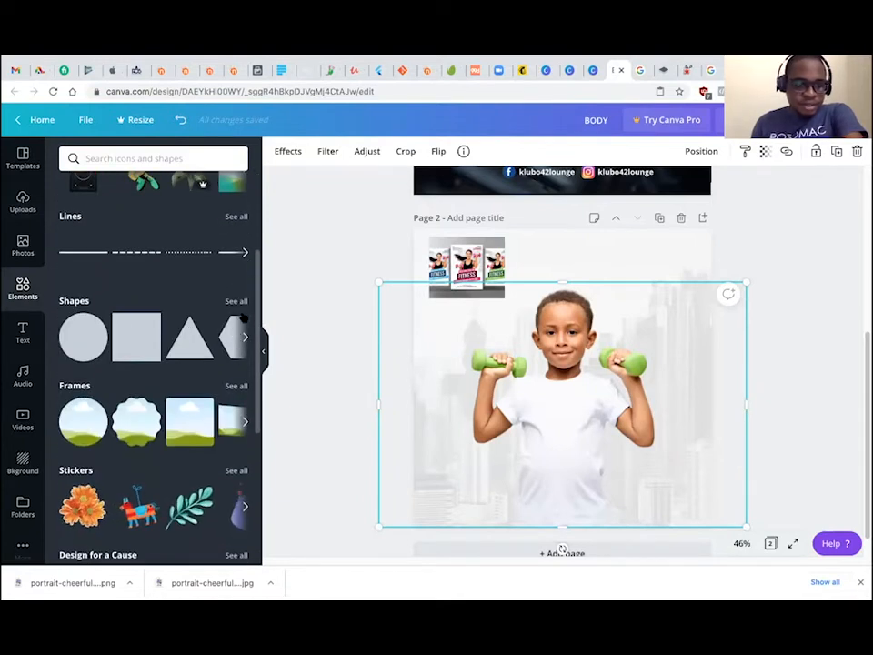
left_click(236, 301)
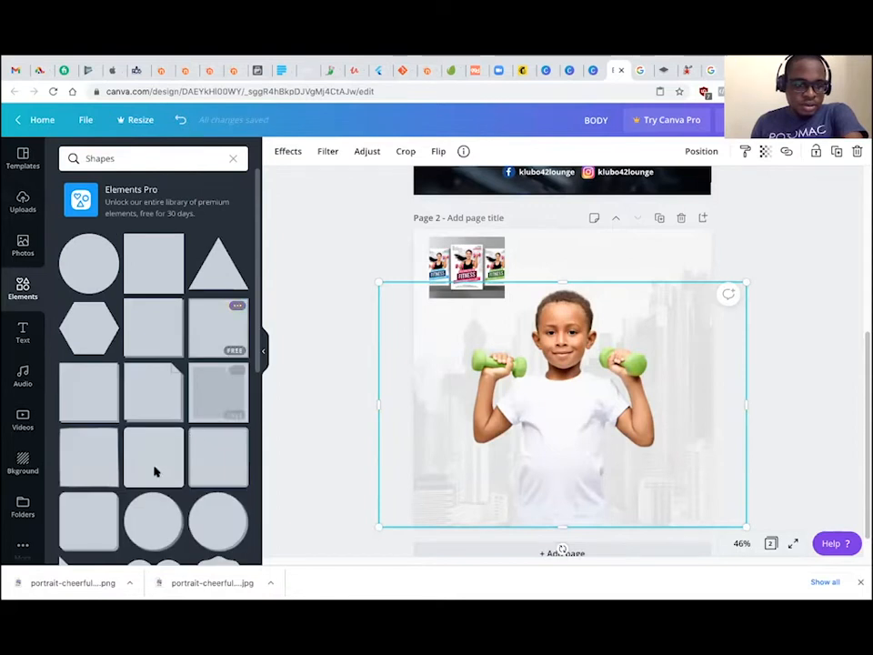
scroll(255, 300, "down", 5)
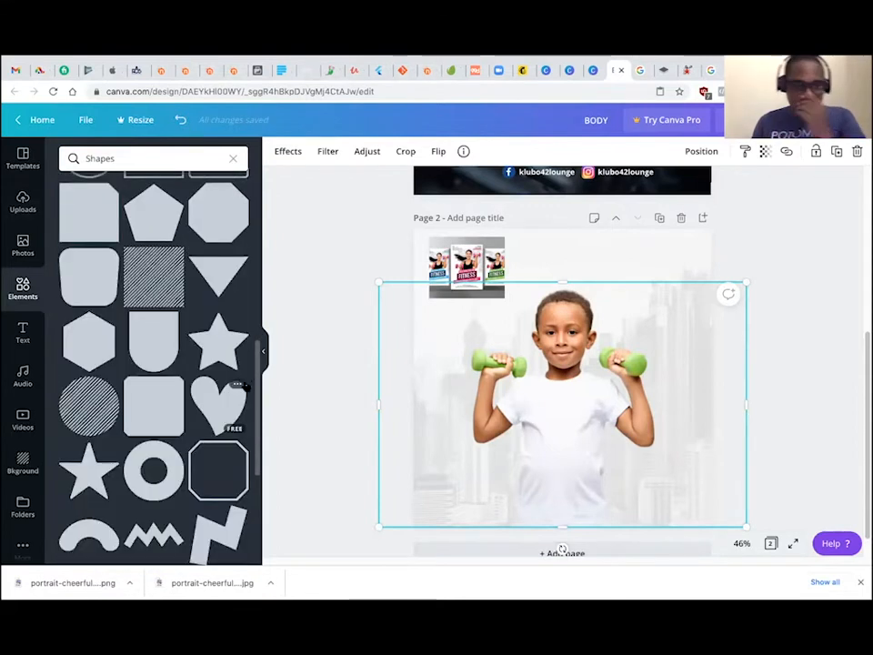
scroll(253, 411, "down", 1)
scroll(253, 411, "down", 3)
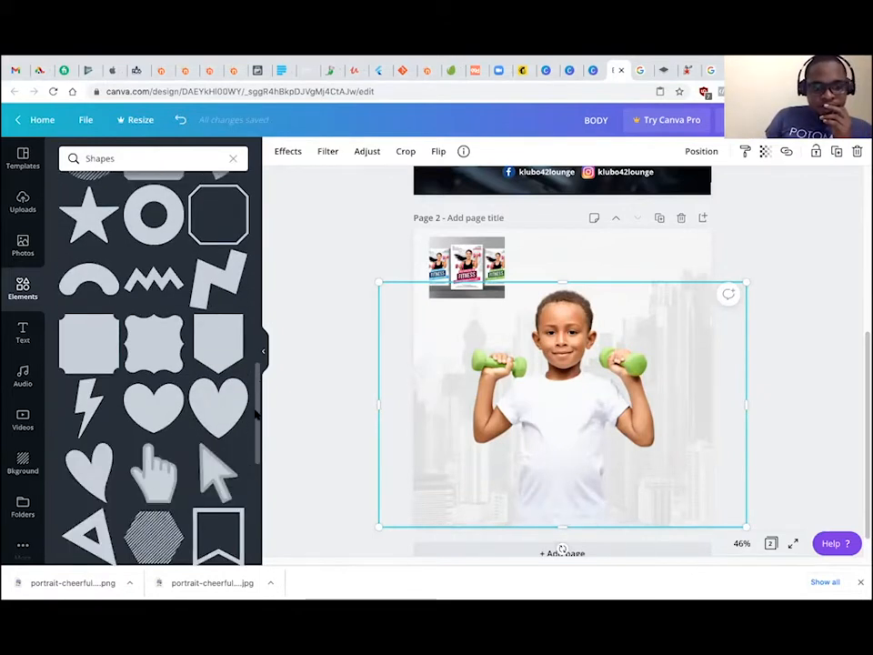
scroll(256, 414, "down", 5)
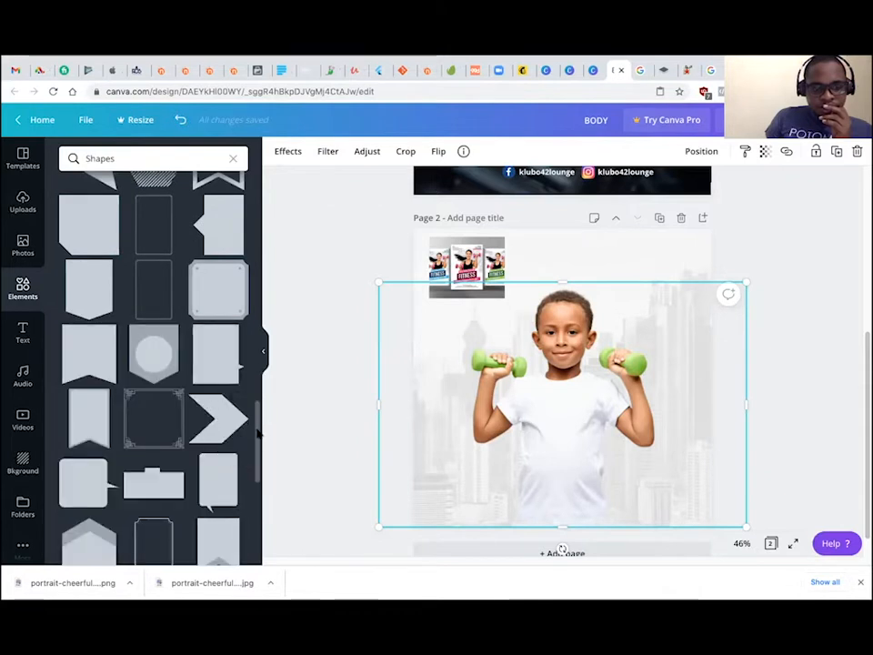
scroll(258, 435, "down", 5)
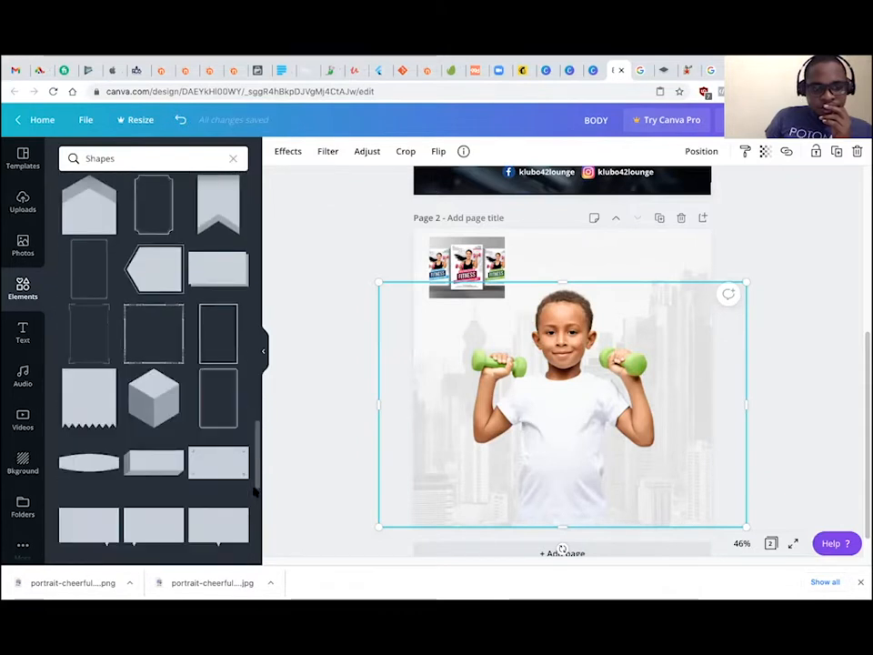
scroll(255, 489, "down", 2)
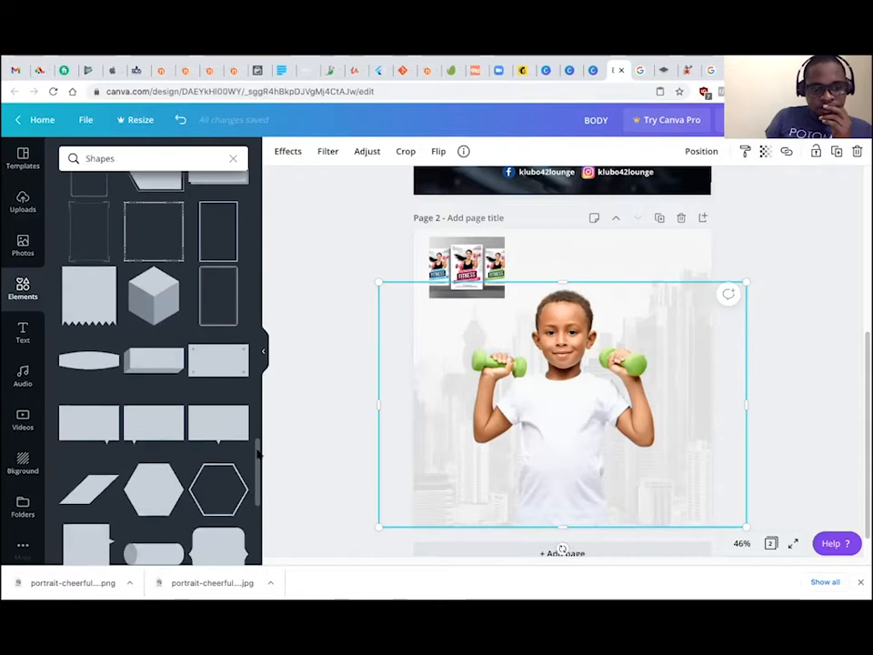
scroll(257, 473, "down", 7)
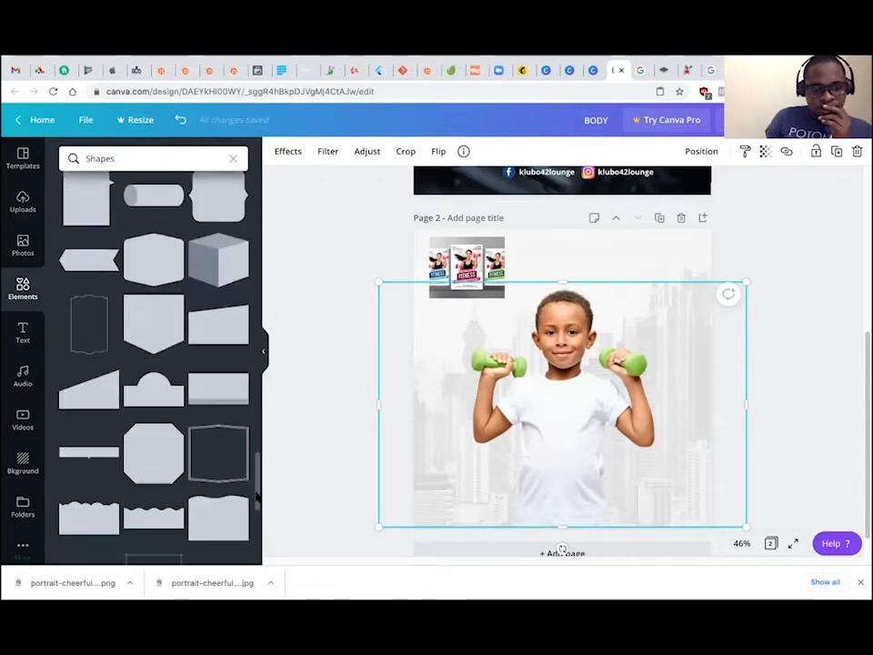
left_click_drag(258, 473, 245, 159)
Search the elements library for "parallelogram"
left_click(139, 161)
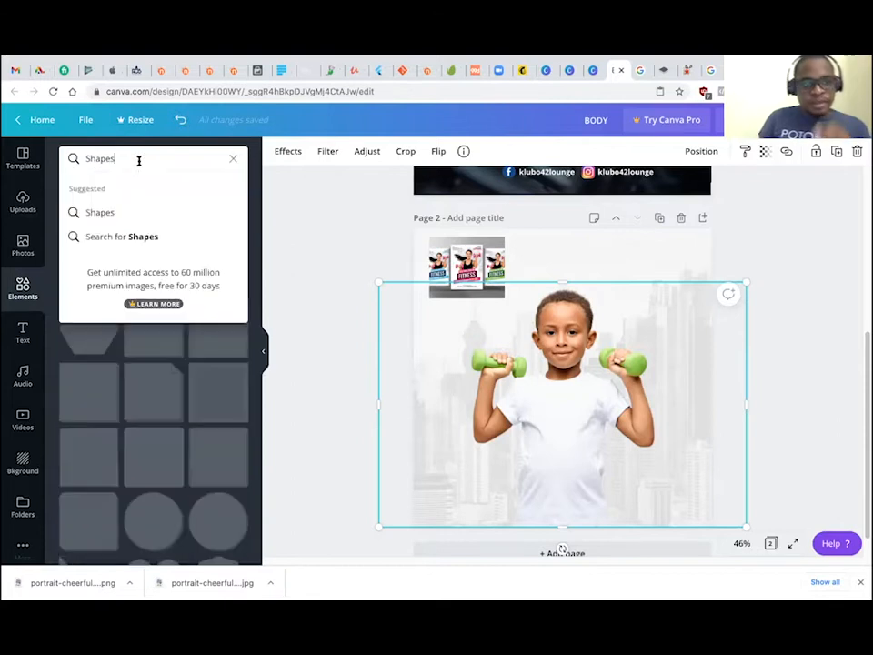
left_click_drag(152, 154, 73, 156)
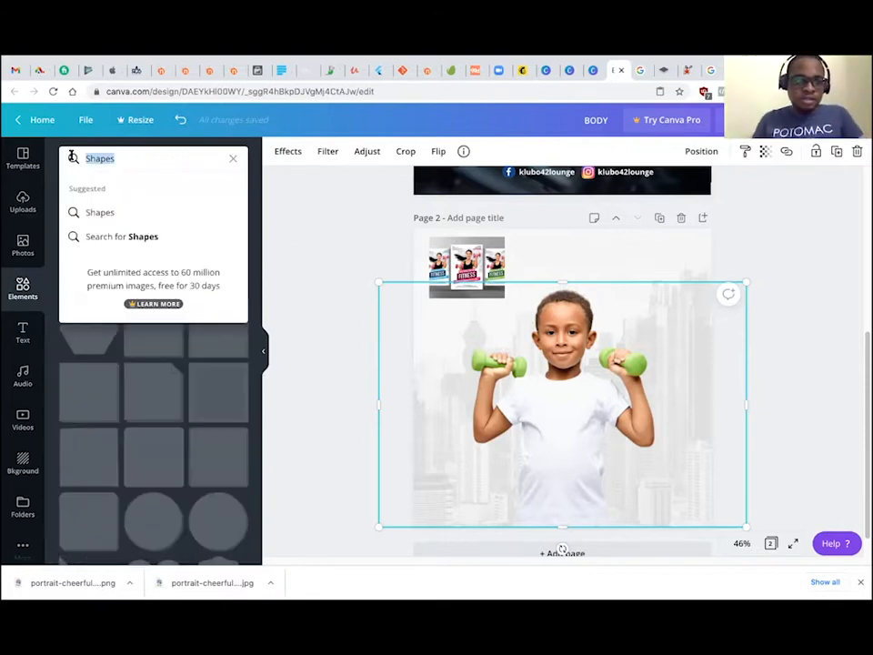
type("paralle")
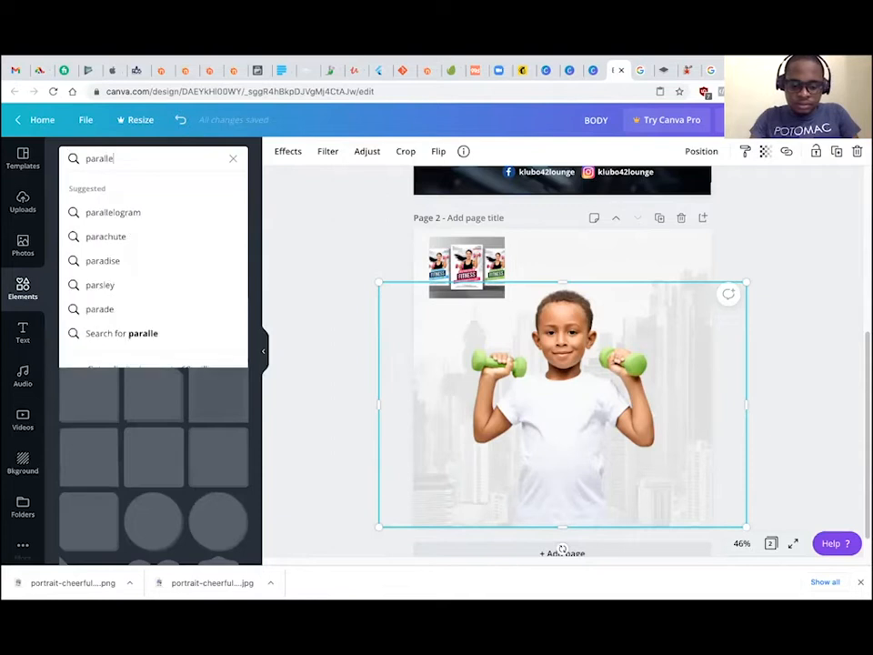
type("logram")
key("Return")
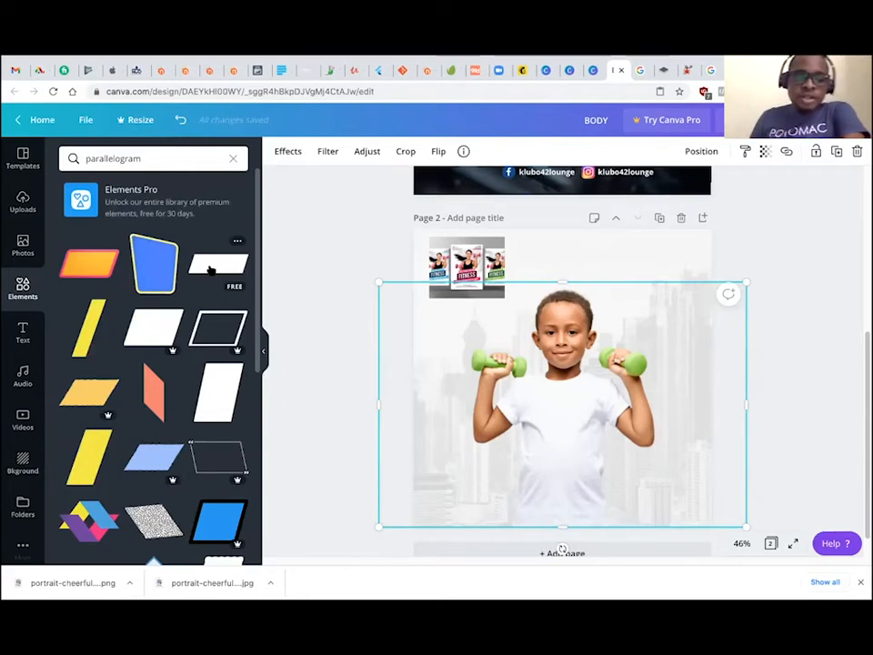
Add the free white parallelogram to page 2, enlarge it to about 750 wide, and place it across the boy's torso
left_click_drag(209, 270, 521, 432)
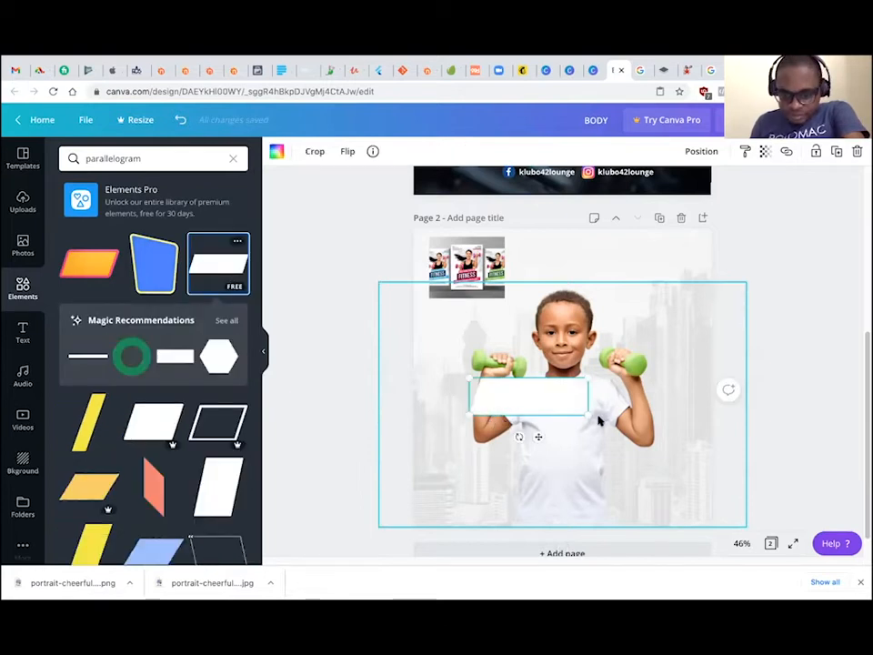
left_click_drag(588, 417, 673, 476)
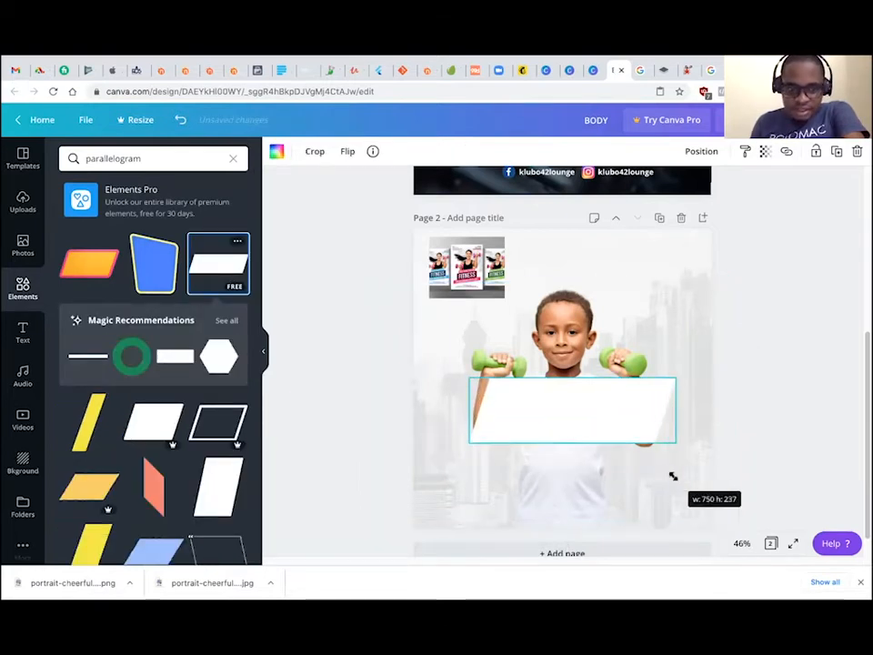
left_click_drag(590, 404, 539, 415)
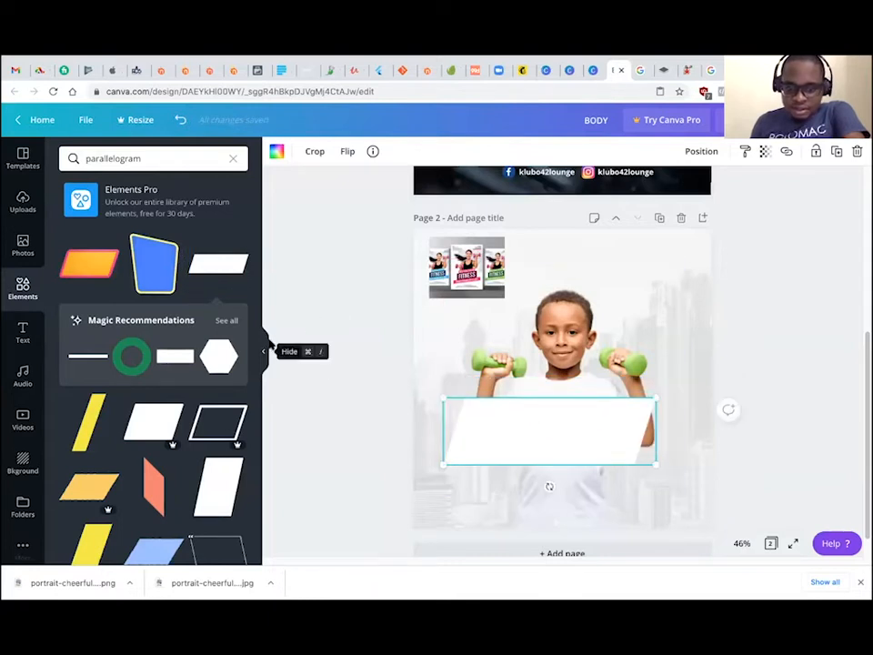
double_click(541, 413)
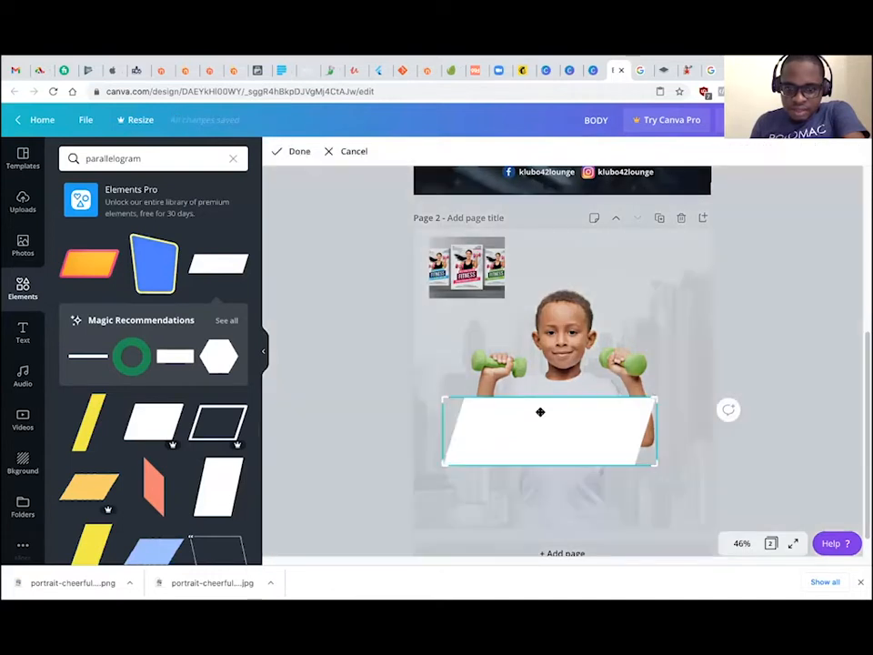
left_click_drag(641, 402, 586, 398)
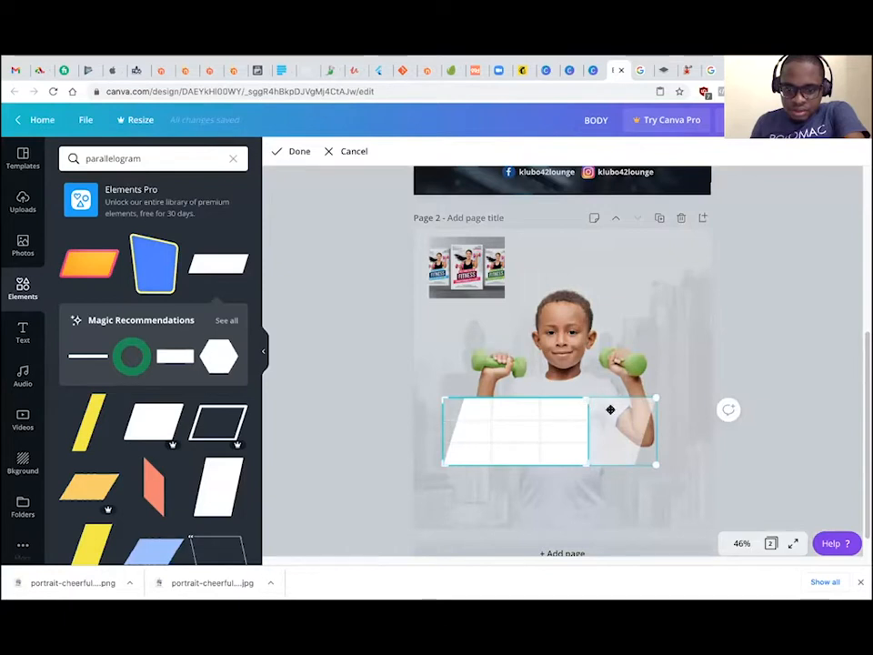
left_click(346, 155)
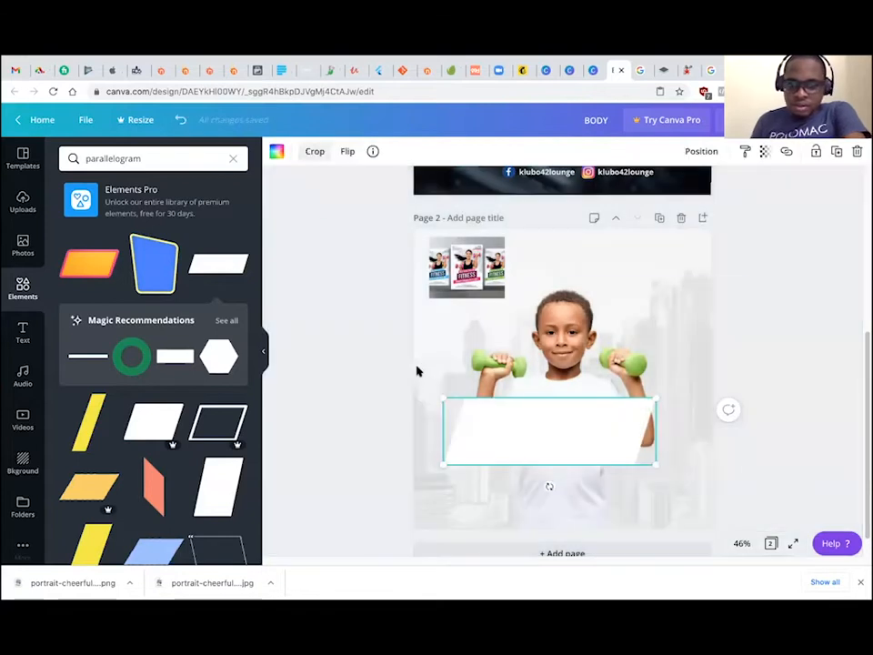
Move the white parallelogram down to the boy's waist, centred horizontally on page 2, and slightly enlarge the flyer mockup
left_click(706, 155)
left_click(760, 238)
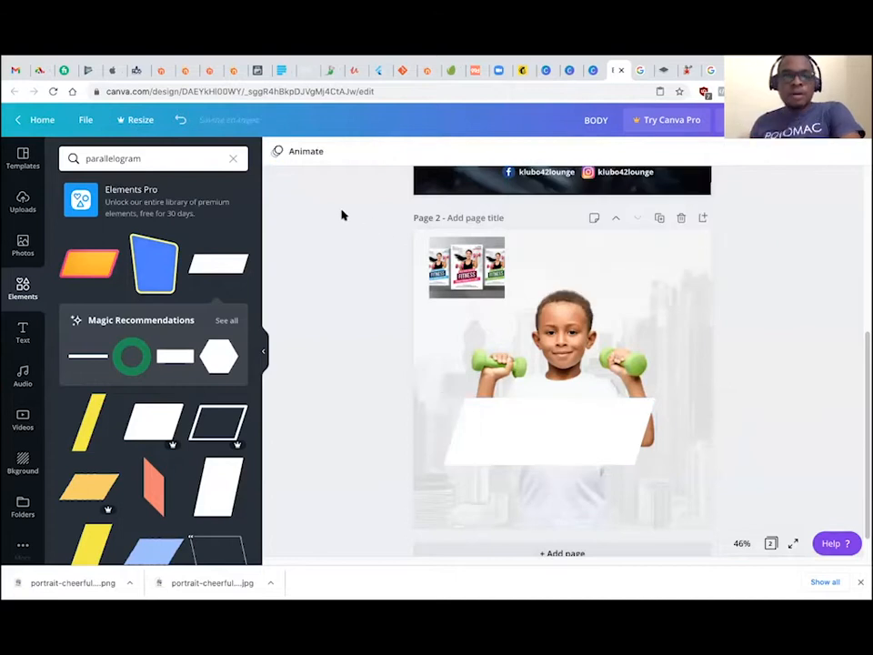
left_click(482, 425)
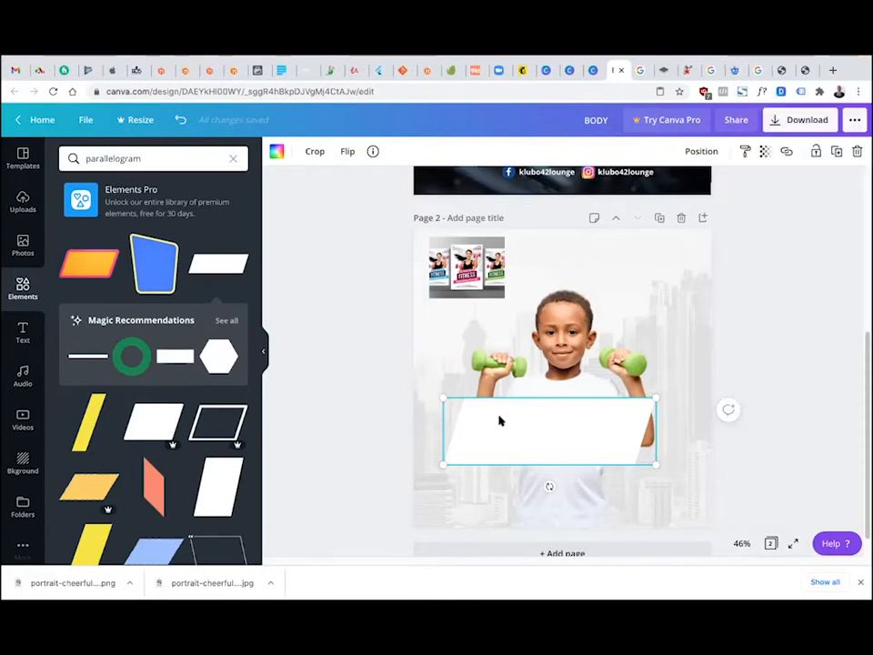
left_click_drag(567, 430, 574, 449)
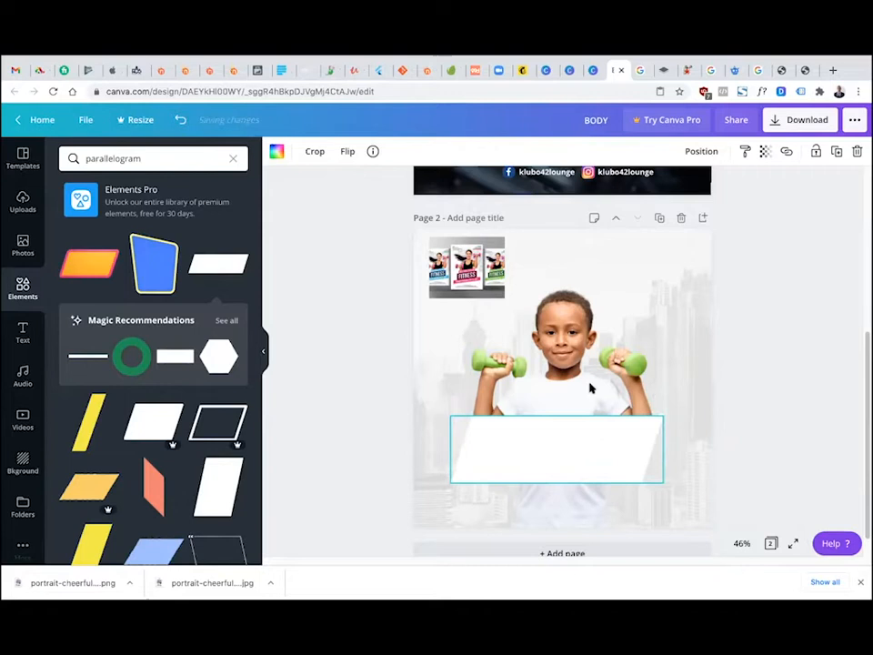
left_click(502, 289)
left_click_drag(505, 297, 531, 319)
left_click_drag(594, 445, 600, 452)
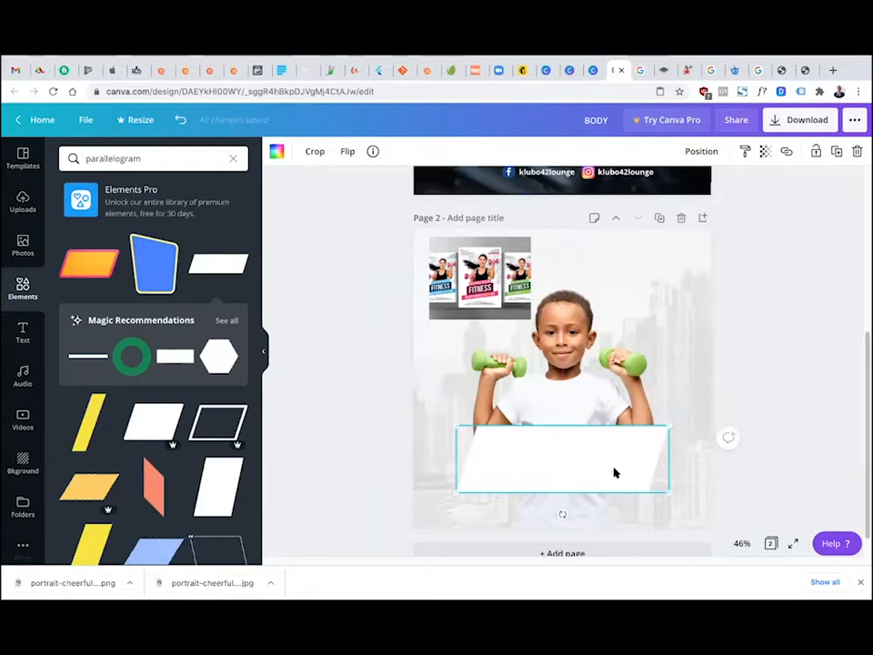
Duplicate the white parallelogram, shrink the copy to about half size, and set it on the upper edge of the original
left_click(837, 153)
left_click_drag(568, 462, 582, 386)
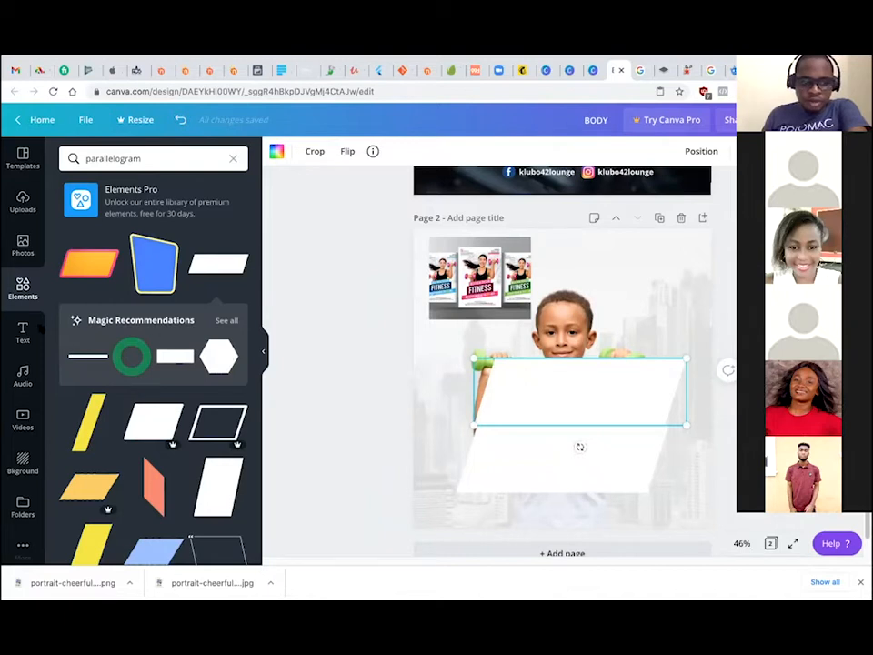
left_click_drag(680, 421, 583, 388)
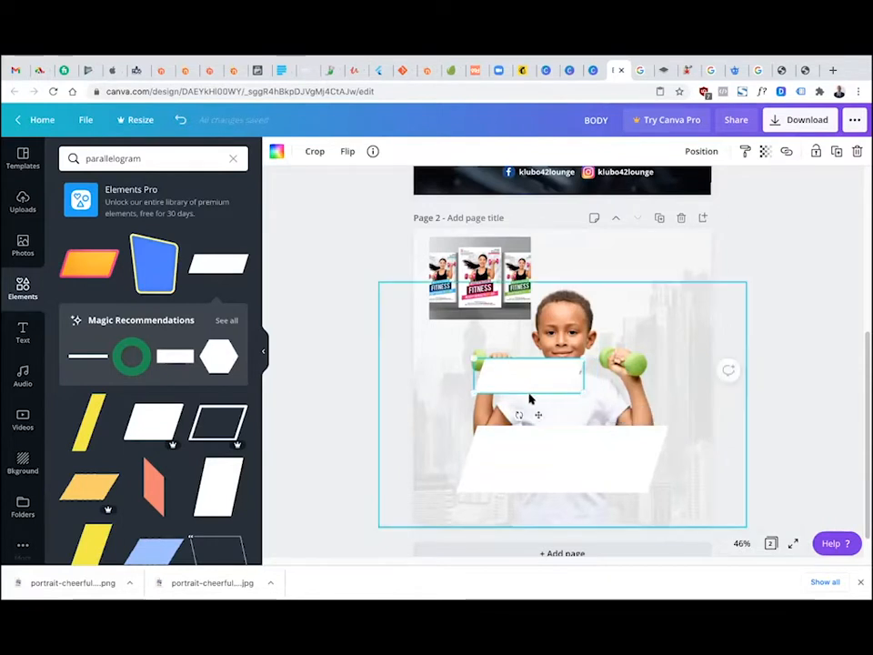
left_click_drag(530, 396, 579, 411)
left_click(542, 378)
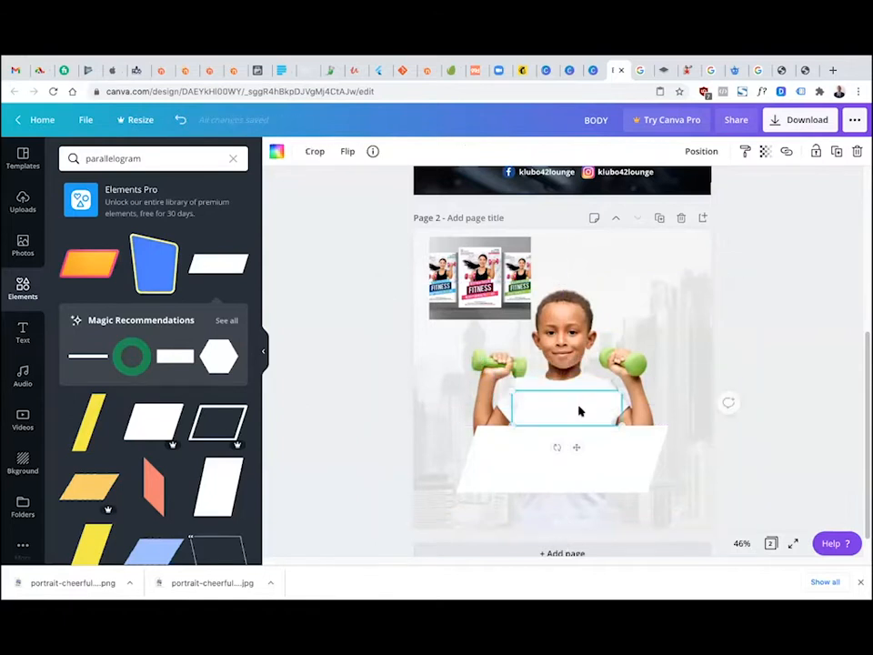
Crop the upper part off the small parallelogram to make a thin strip, and nudge it slightly right above the large one
double_click(579, 411)
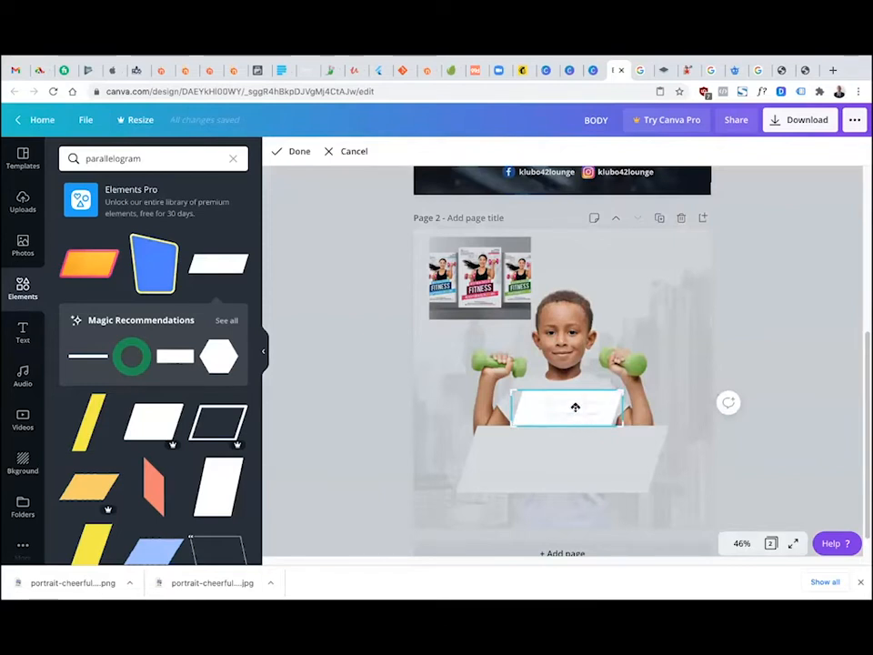
left_click_drag(618, 387, 621, 404)
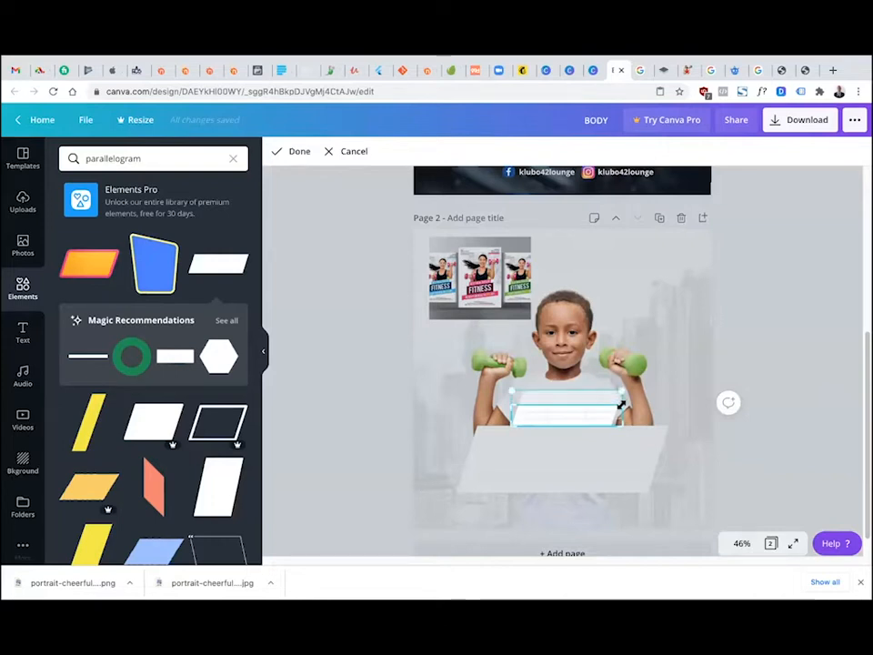
left_click(296, 151)
left_click(802, 342)
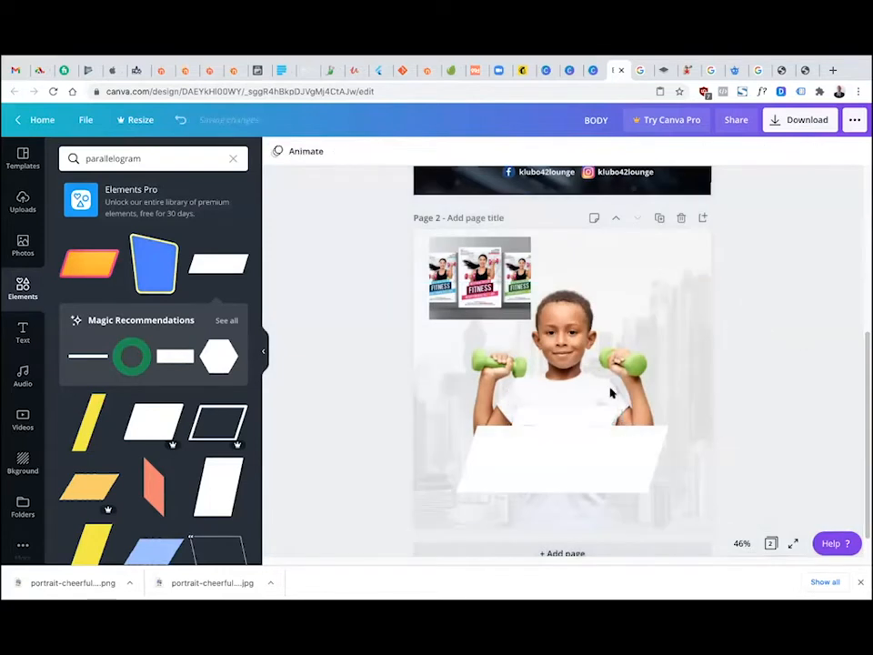
left_click(580, 416)
left_click_drag(582, 417, 585, 416)
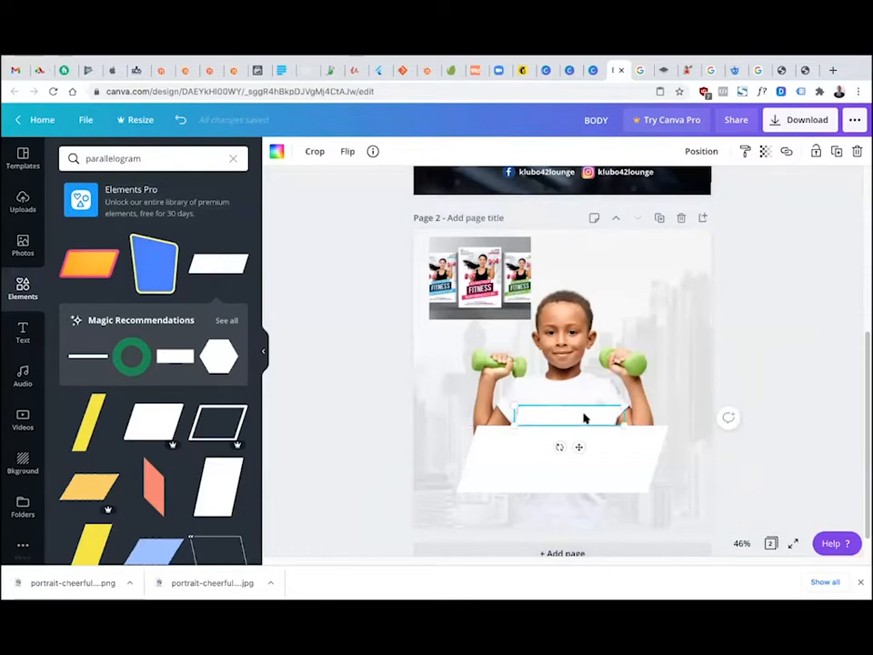
double_click(605, 415)
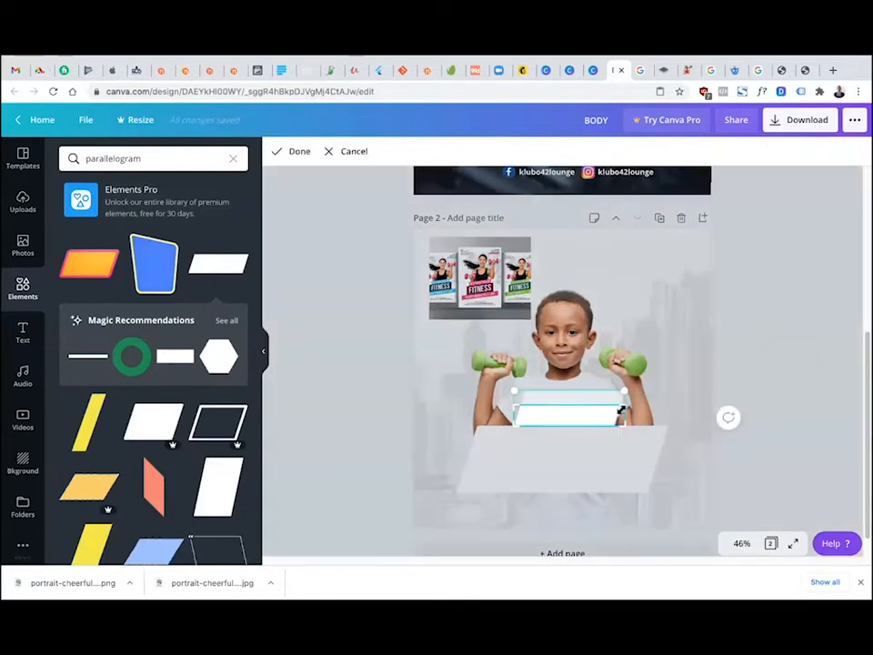
left_click(769, 364)
Move the flyer mockup to the left edge of page 2 and recolour the large parallelogram dark green #224214
left_click(581, 464)
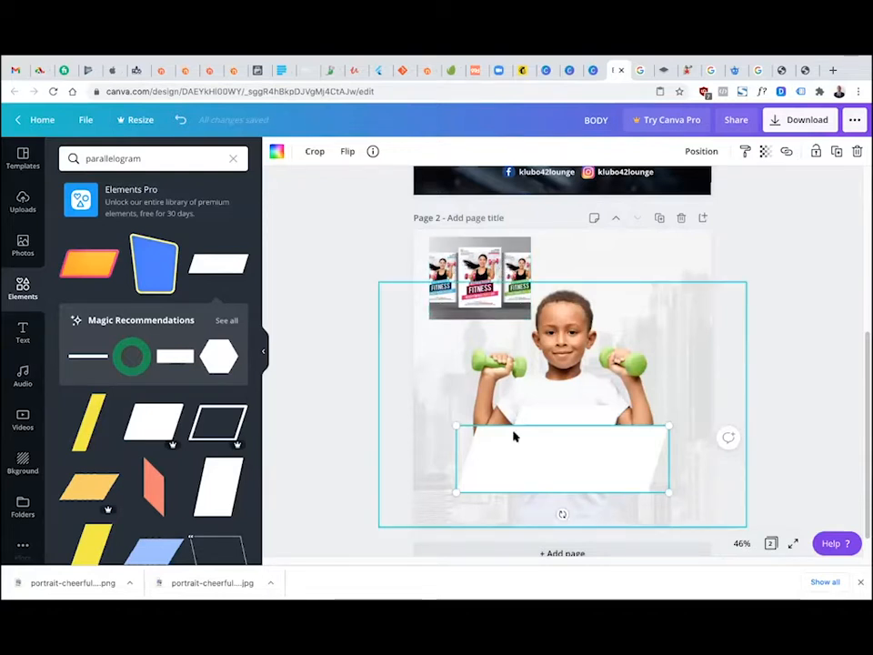
left_click_drag(504, 259, 487, 263)
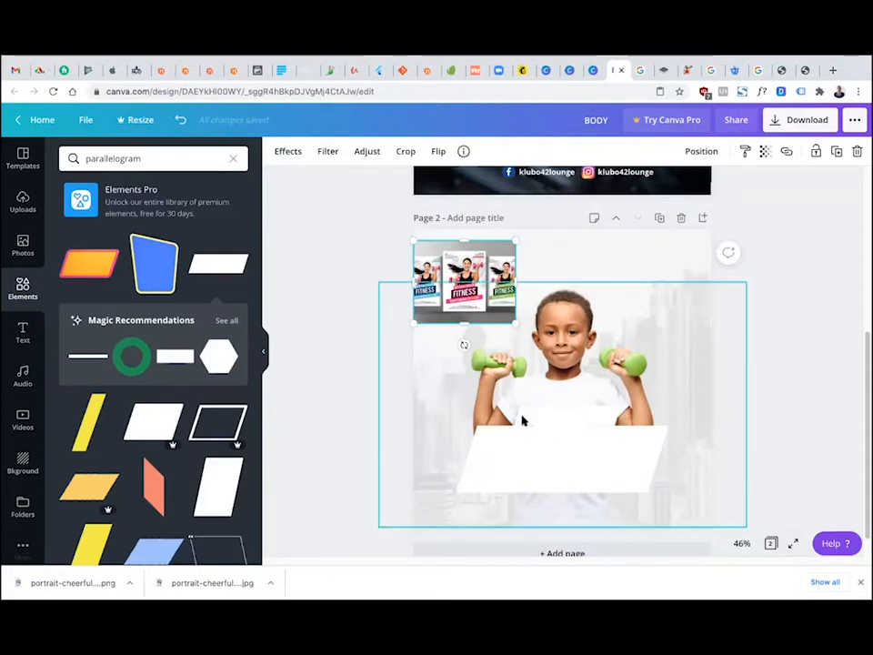
left_click(545, 459)
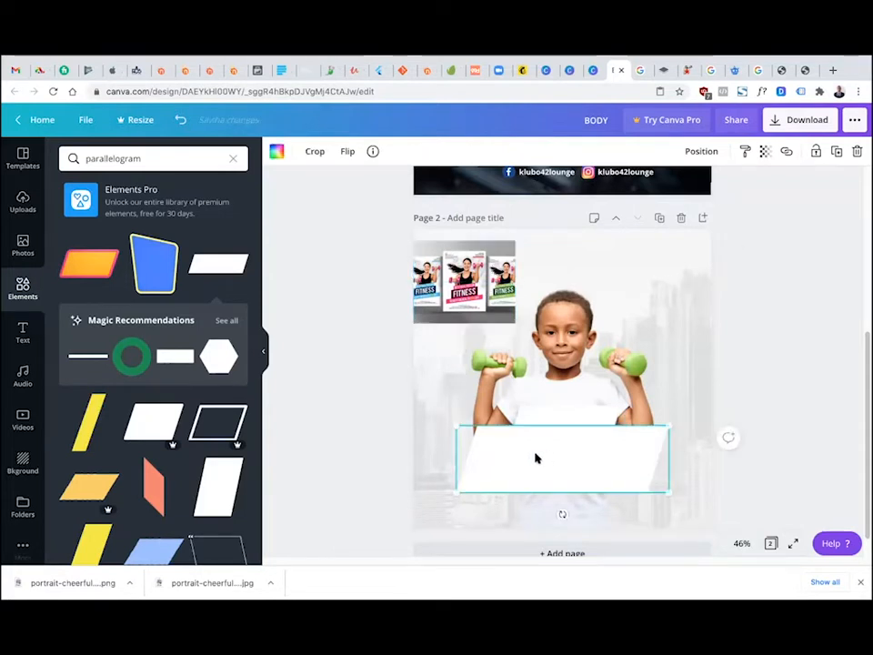
left_click(276, 152)
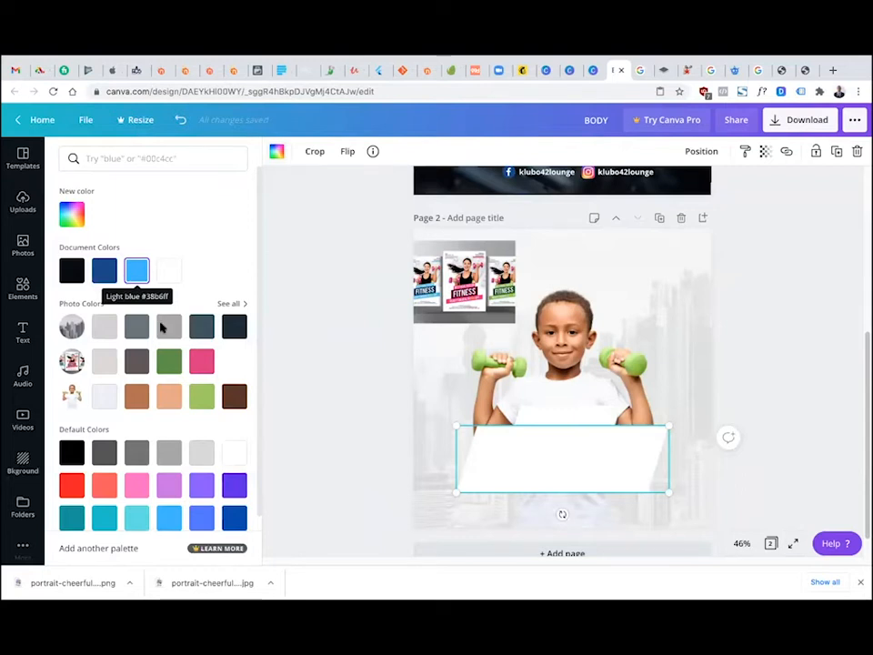
left_click(170, 362)
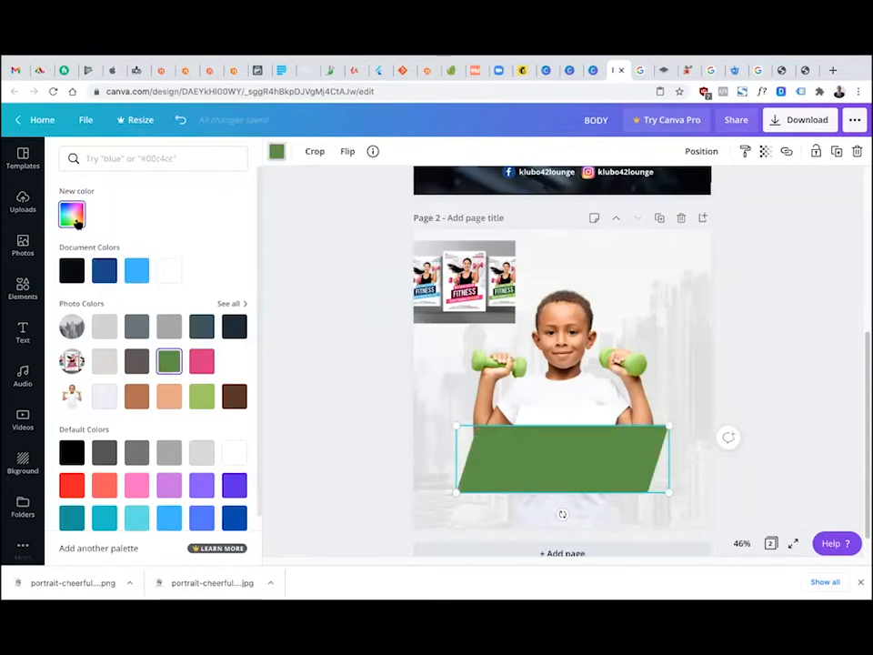
left_click(75, 221)
left_click_drag(142, 290, 182, 292)
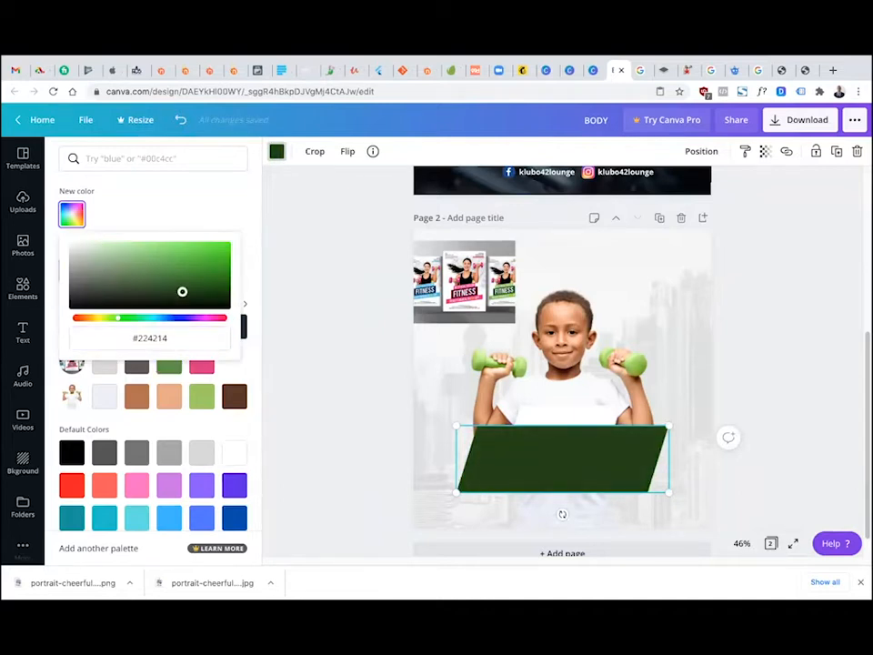
left_click(324, 287)
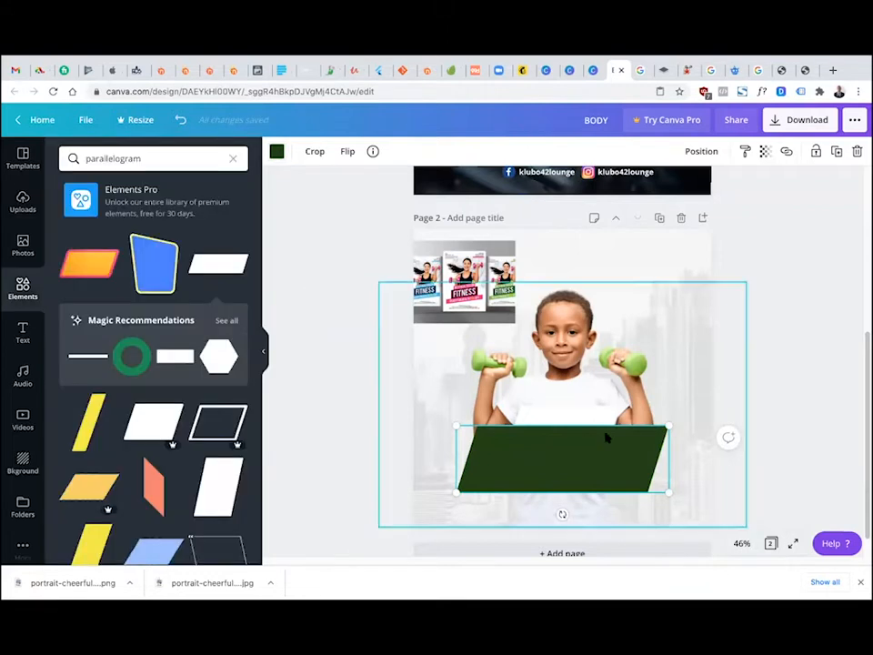
Recolour the thin strip above the large parallelogram with the light green from the boy photo's colours
left_click(590, 418)
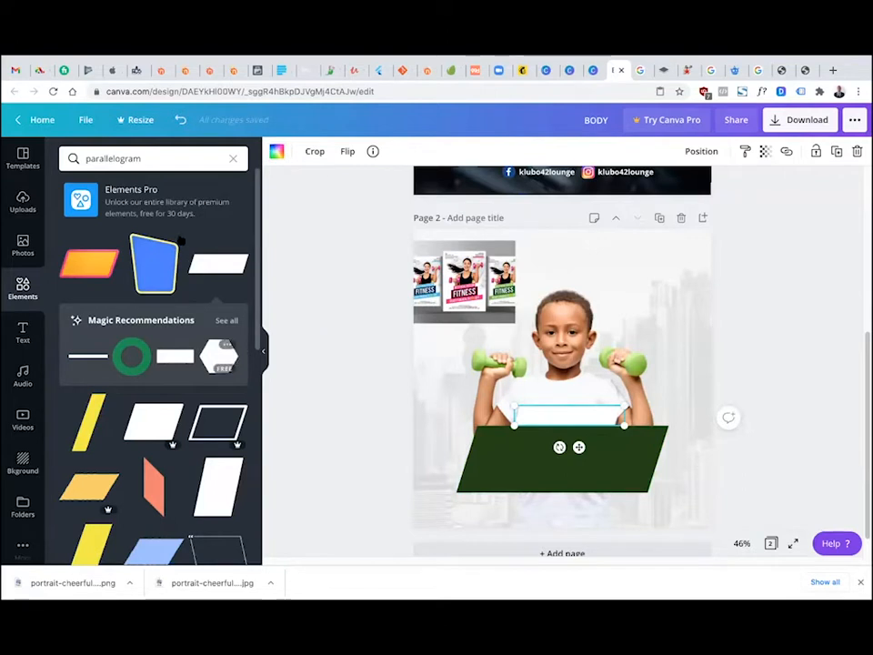
left_click(278, 151)
left_click(200, 396)
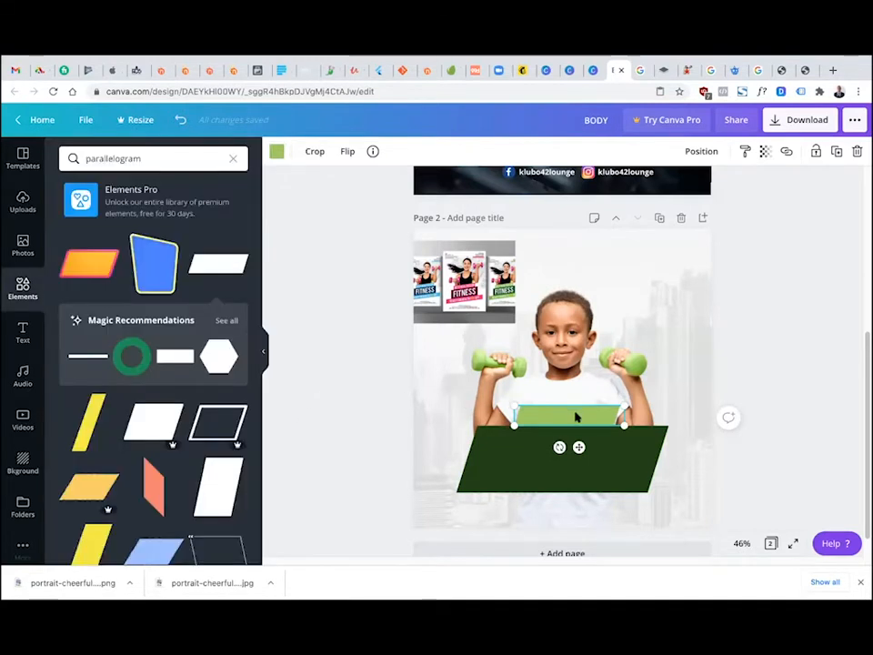
left_click_drag(579, 423, 577, 438)
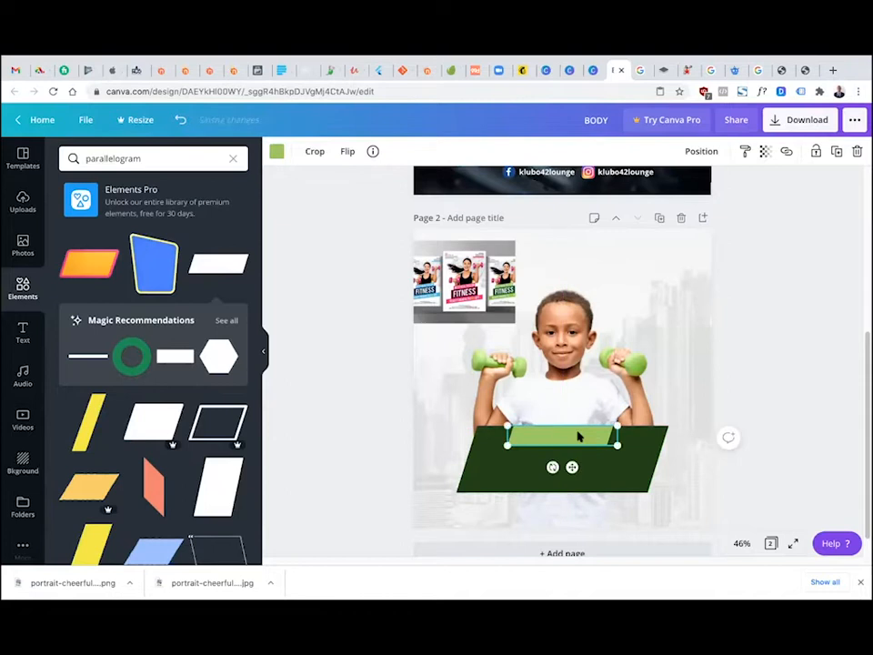
key("ctrl+z")
Duplicate the light green strip, move the copy over the dark parallelogram's lower part, and enlarge it to about the page's width
key("ctrl+y")
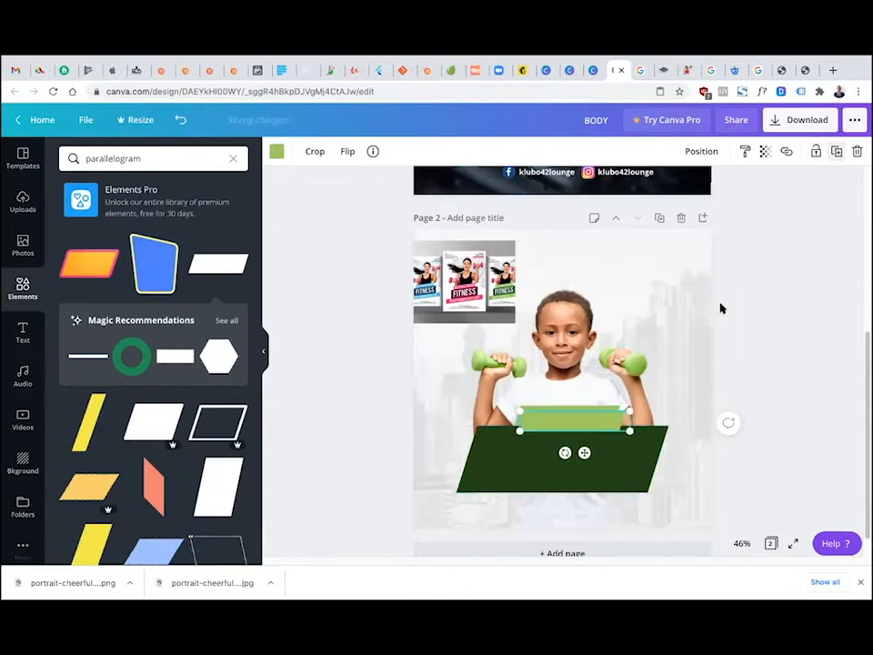
left_click_drag(583, 453, 564, 500)
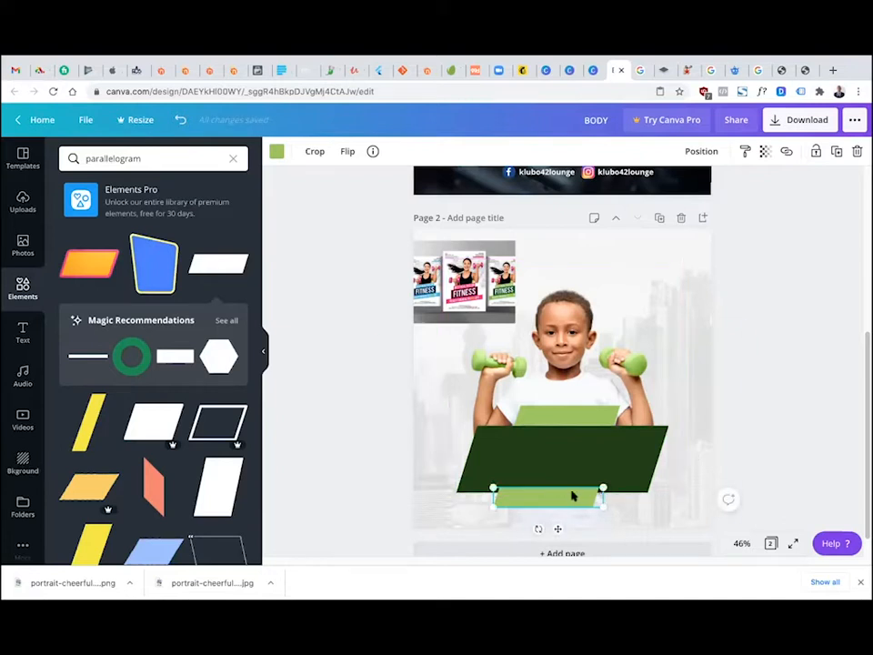
left_click_drag(602, 488, 753, 467)
left_click_drag(671, 488, 597, 501)
left_click_drag(688, 469, 725, 466)
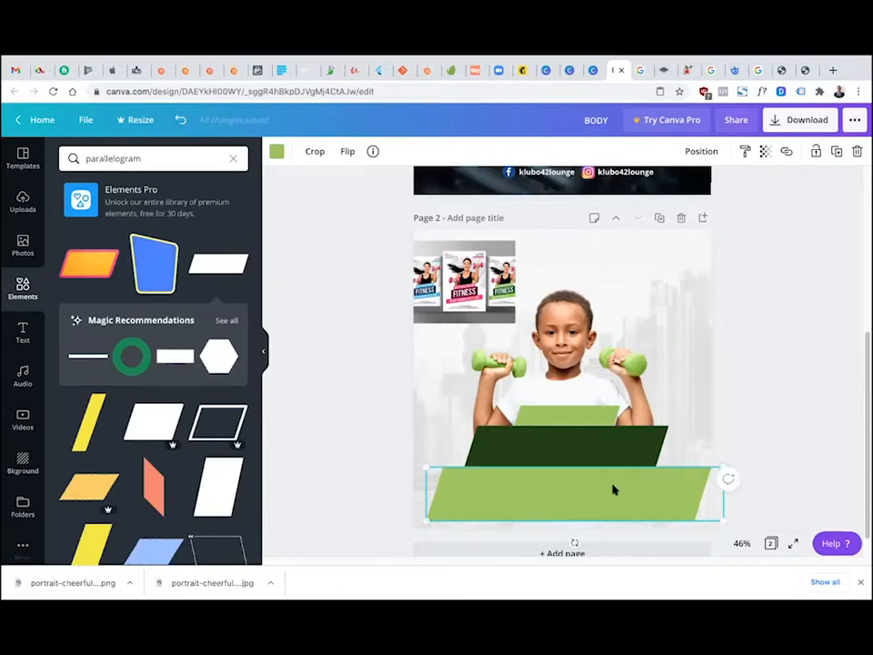
Crop the upper part off the enlarged light green copy and set the remaining strip against the dark parallelogram's lower edge
double_click(614, 488)
left_click_drag(427, 467, 424, 502)
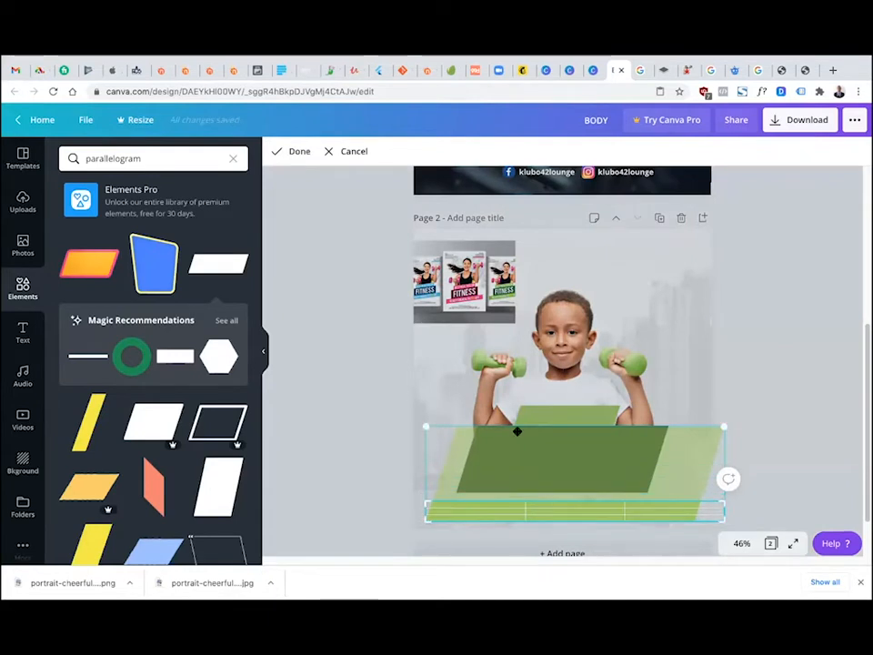
key("Return")
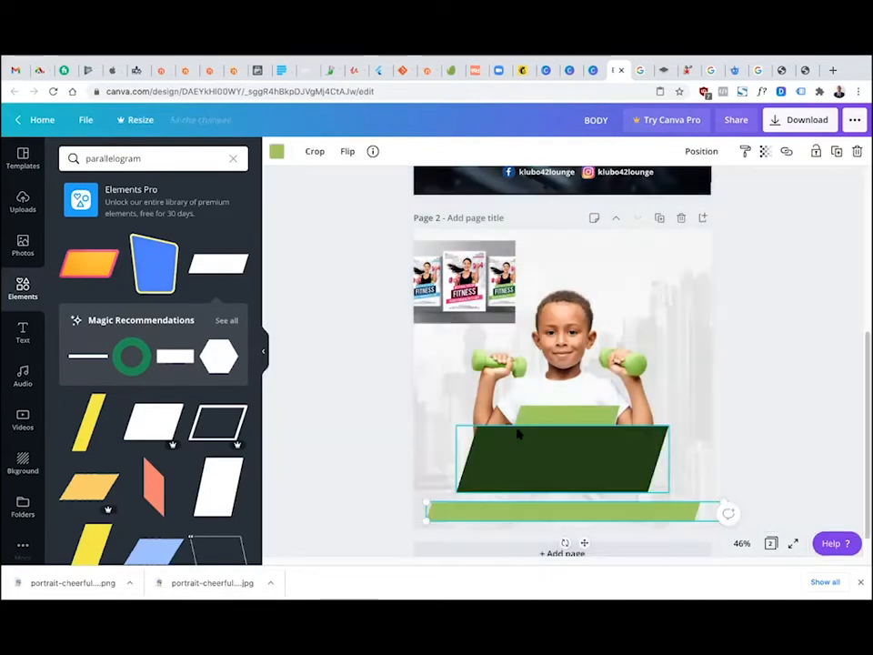
left_click(775, 358)
left_click_drag(624, 513, 622, 503)
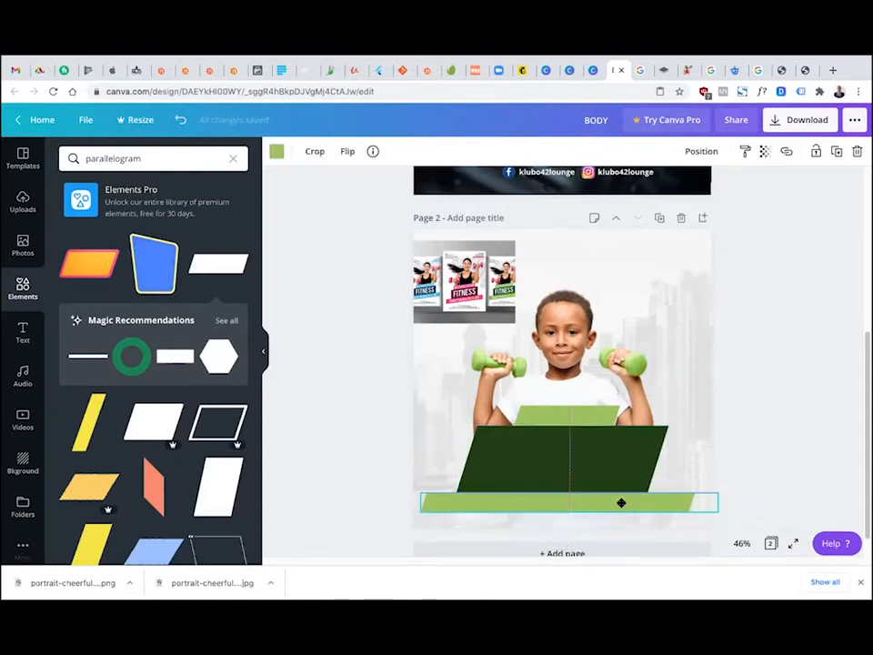
Enlarge the upper light green strip to about three quarters of the dark parallelogram's width, resting on its upper edge
left_click(592, 415)
left_click_drag(634, 400, 667, 387)
left_click_drag(595, 416, 594, 409)
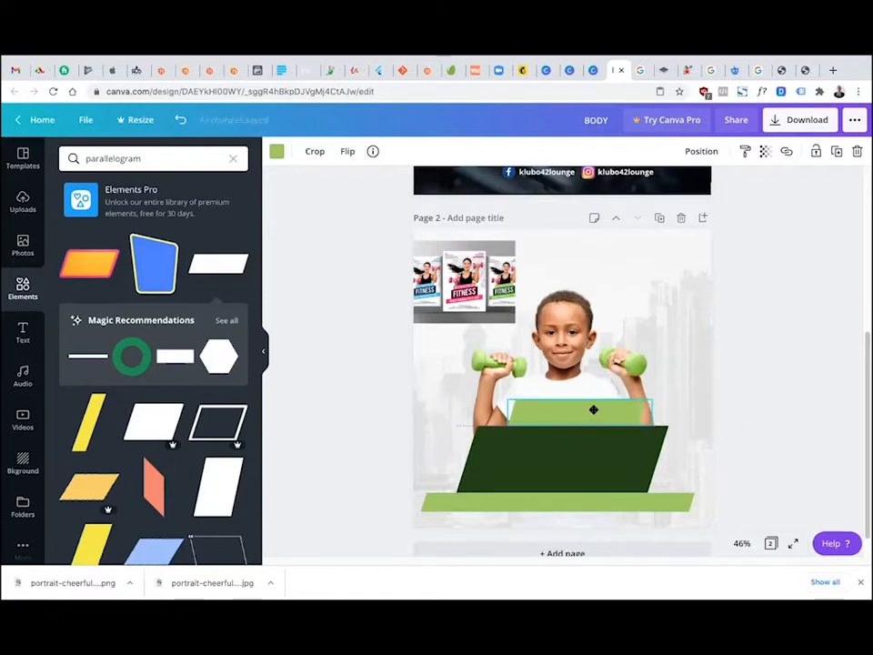
left_click_drag(509, 398, 499, 393)
left_click_drag(653, 418, 631, 414)
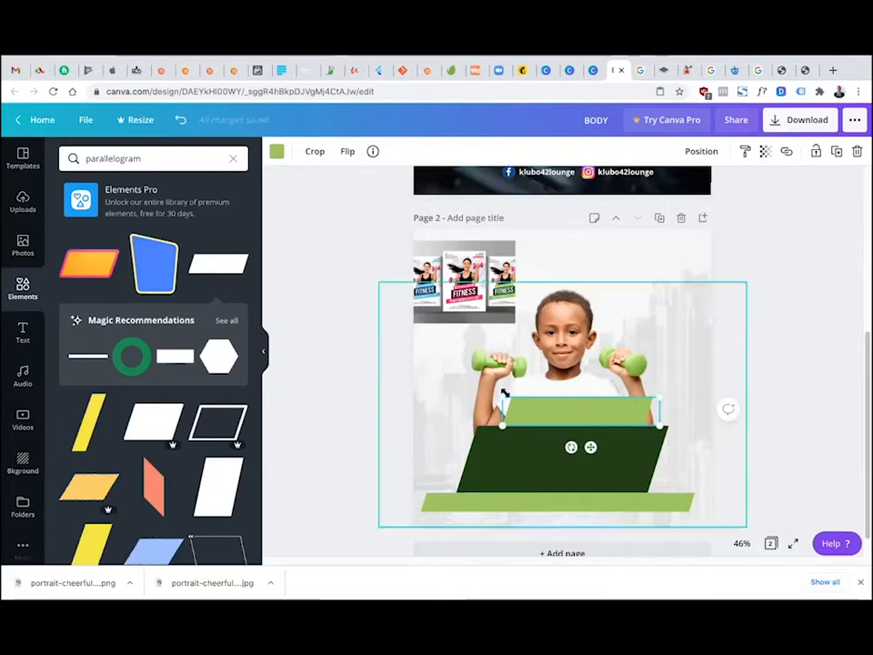
left_click_drag(502, 399, 503, 400)
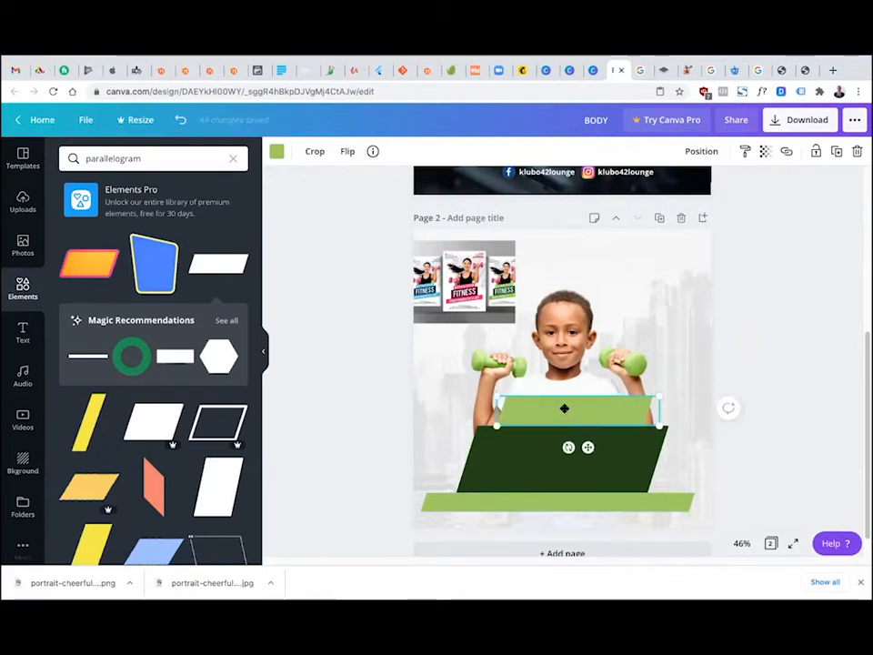
Crop the upper part off the enlarged upper strip so it is about as thin as the lower strip
double_click(565, 407)
left_click_drag(655, 400, 653, 410)
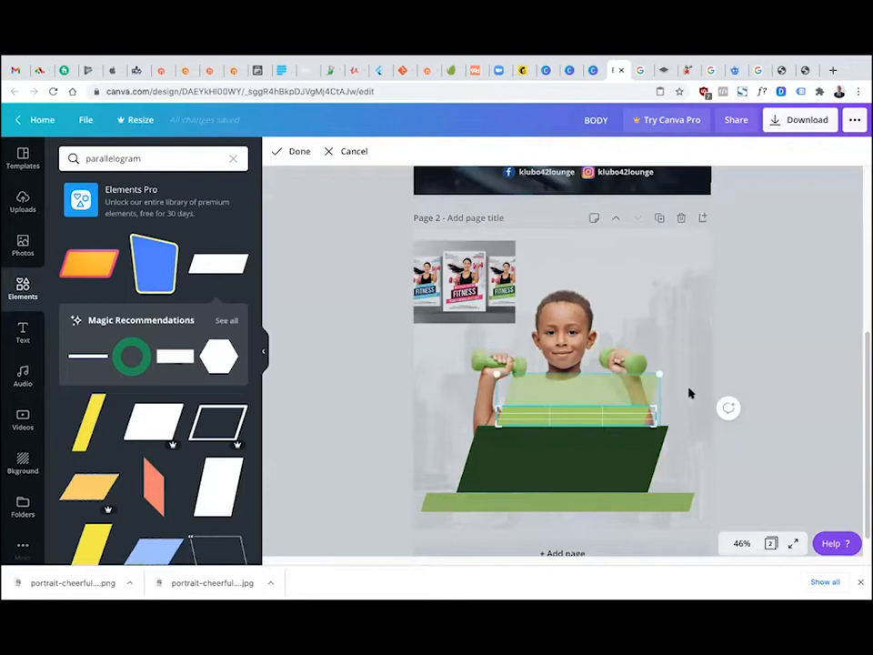
left_click(744, 376)
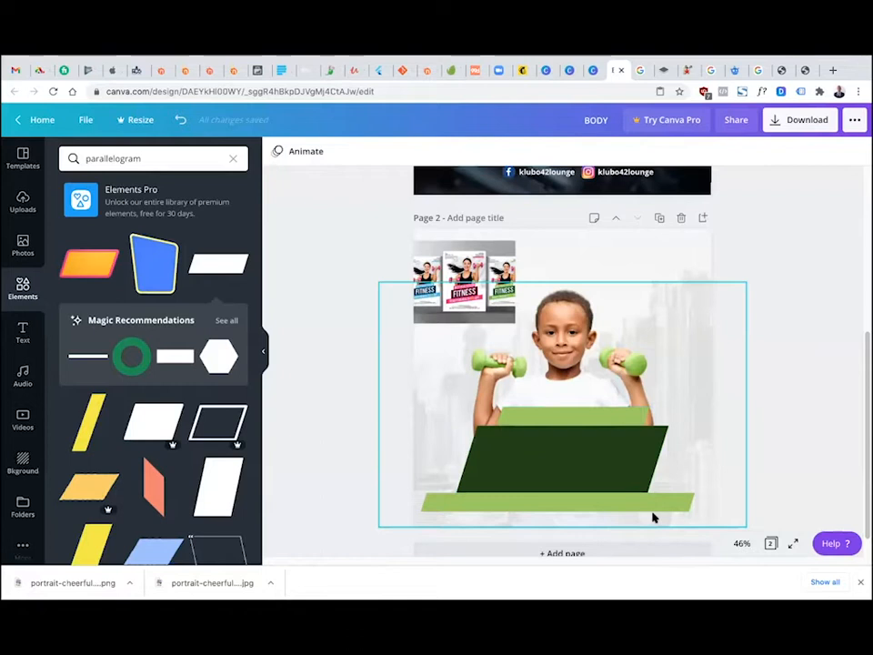
left_click_drag(781, 396, 384, 521)
left_click(565, 385, "shift")
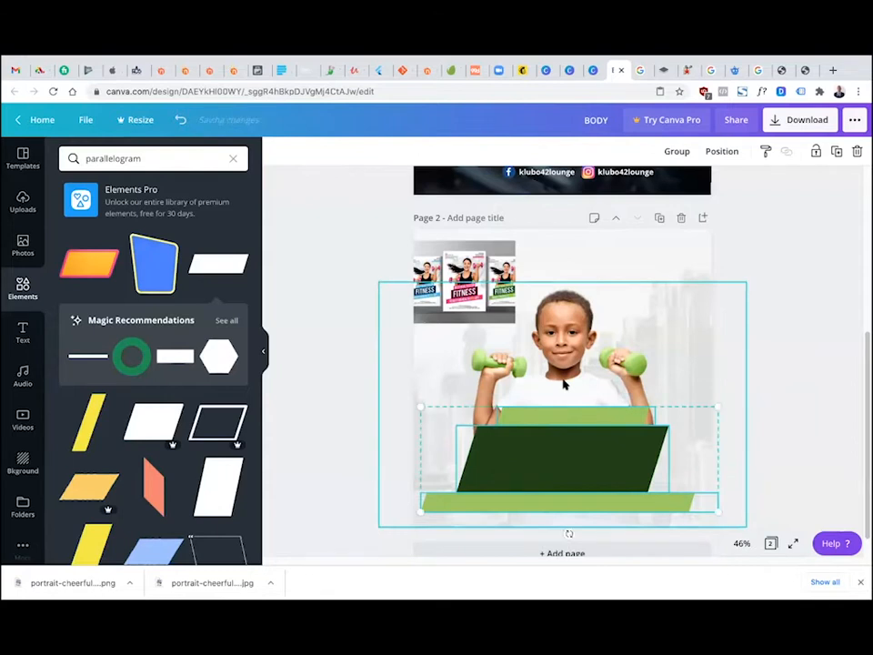
left_click(636, 503)
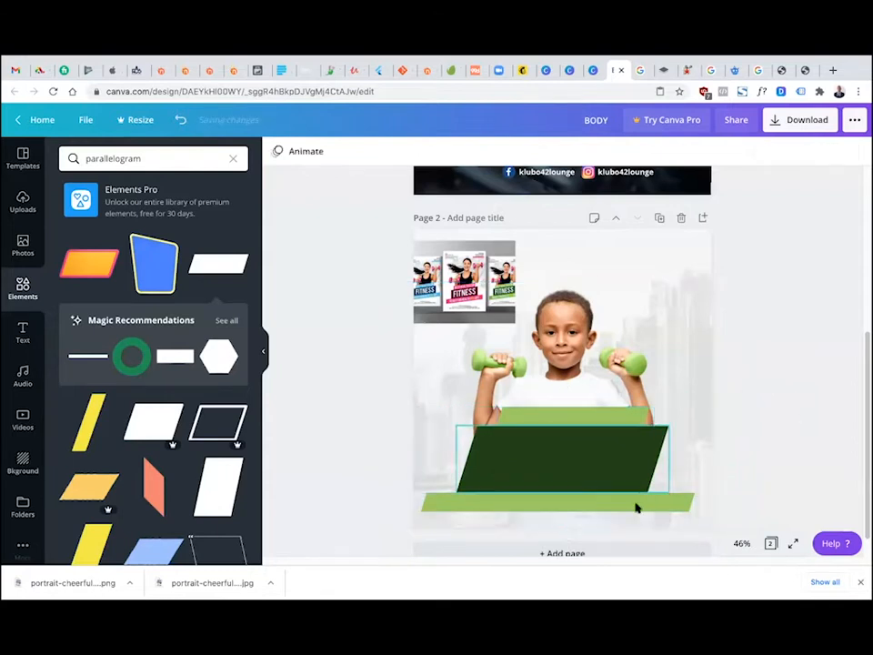
Group the dark green parallelogram with the two light green strips
left_click(583, 460)
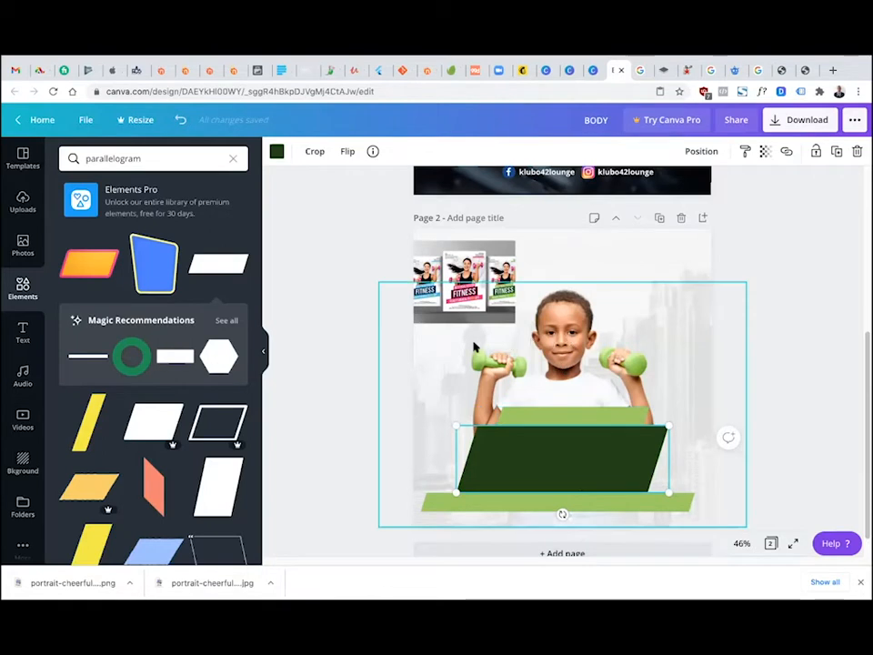
left_click(611, 506, "shift")
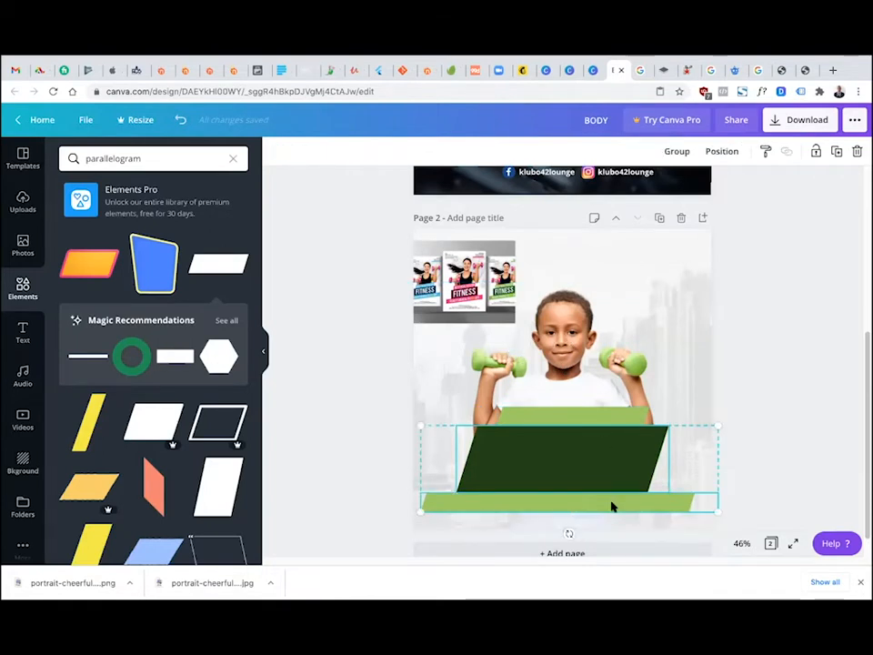
left_click(592, 421, "shift")
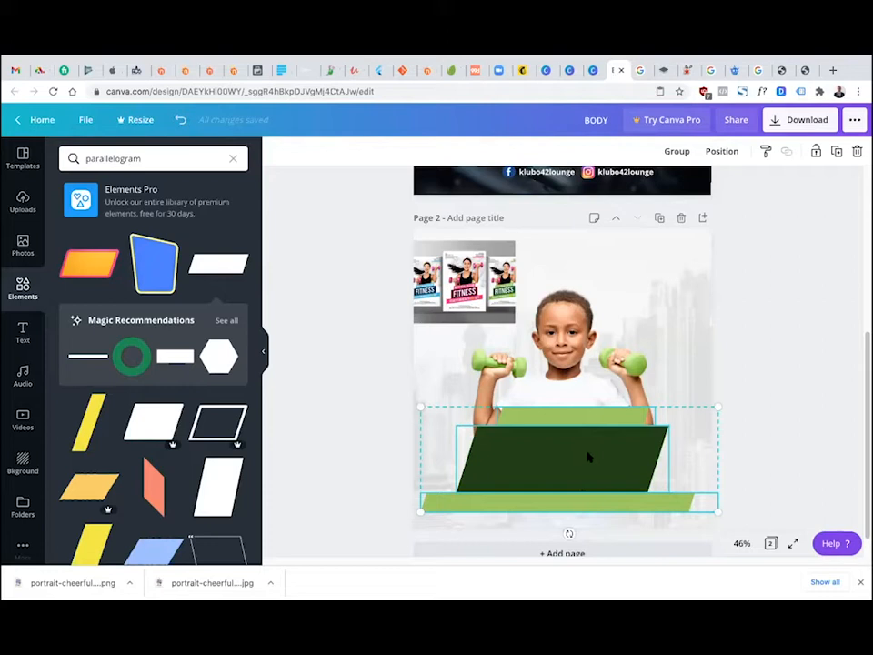
right_click(588, 458)
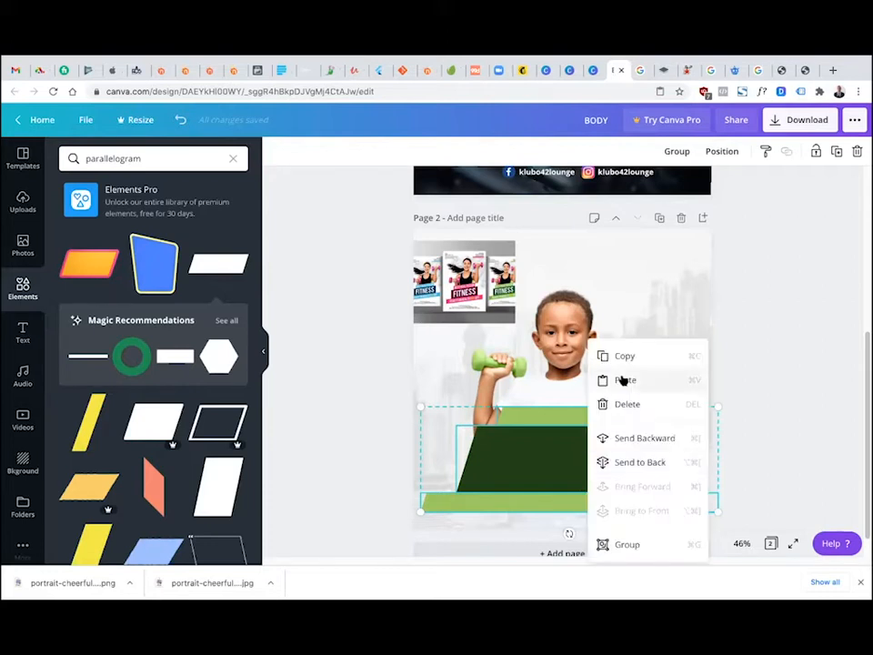
left_click(628, 546)
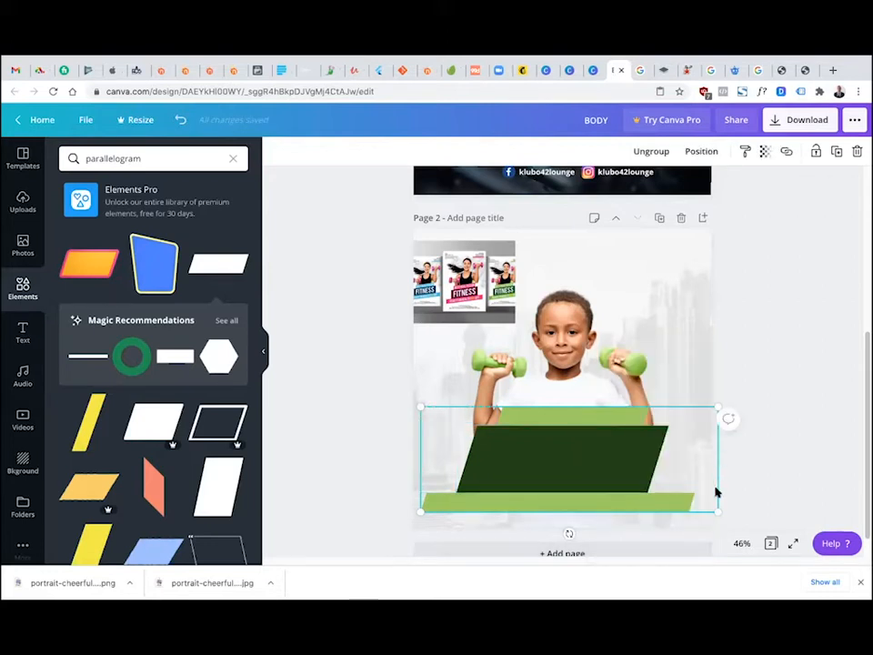
Rotate the parallelogram group to about -9° so that it slants upward to the right
left_click(587, 482)
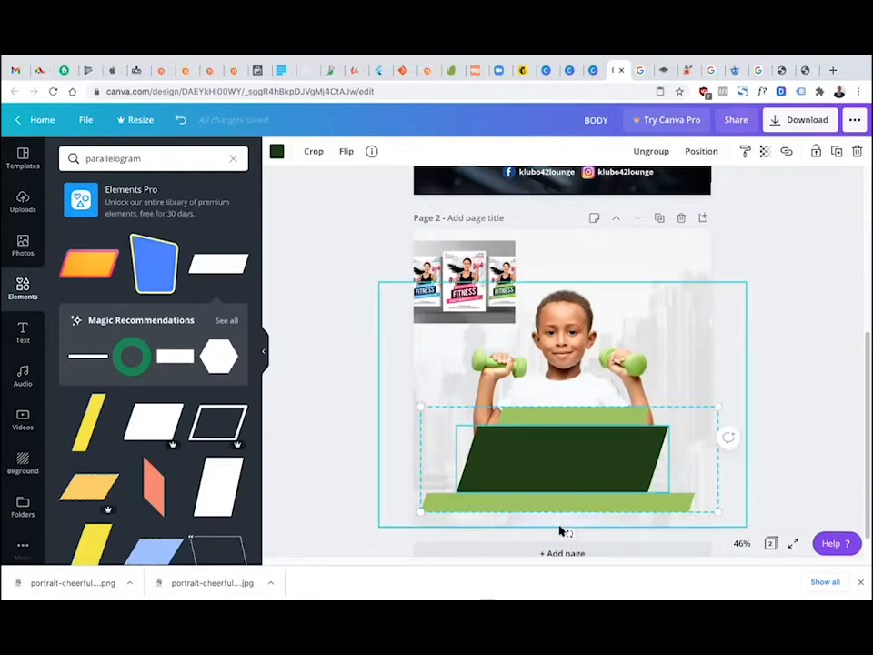
left_click_drag(570, 532, 574, 503)
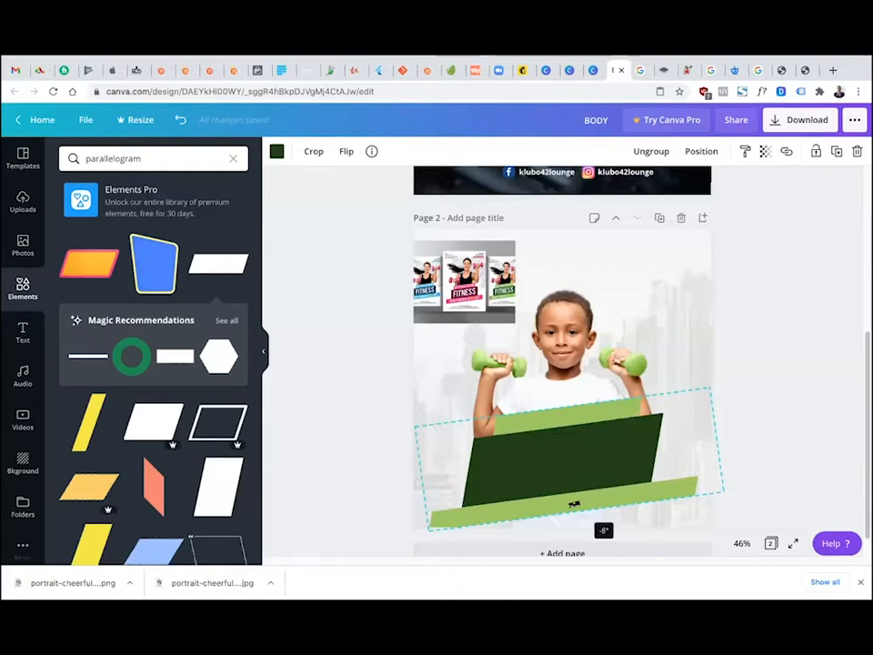
left_click_drag(574, 503, 576, 504)
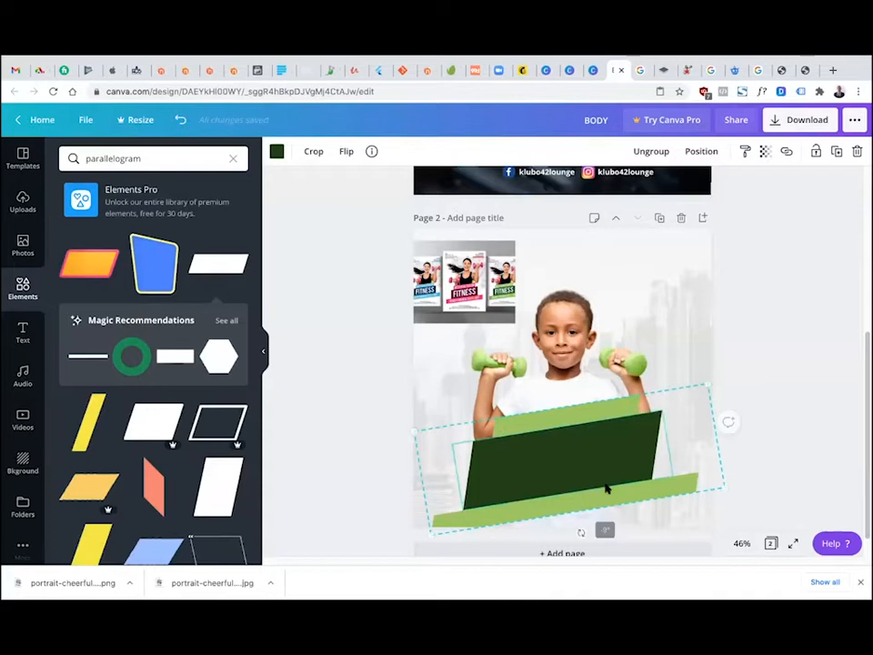
left_click(772, 466)
Shrink the boy cutout slightly and enlarge the flyer mockup to about 580 by 471
left_click(572, 386)
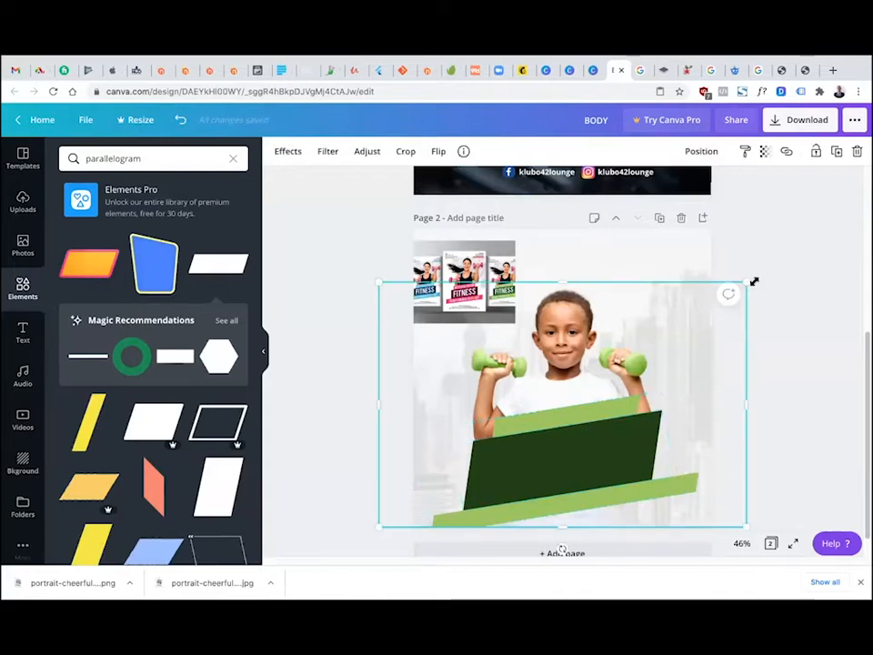
left_click_drag(749, 281, 735, 292)
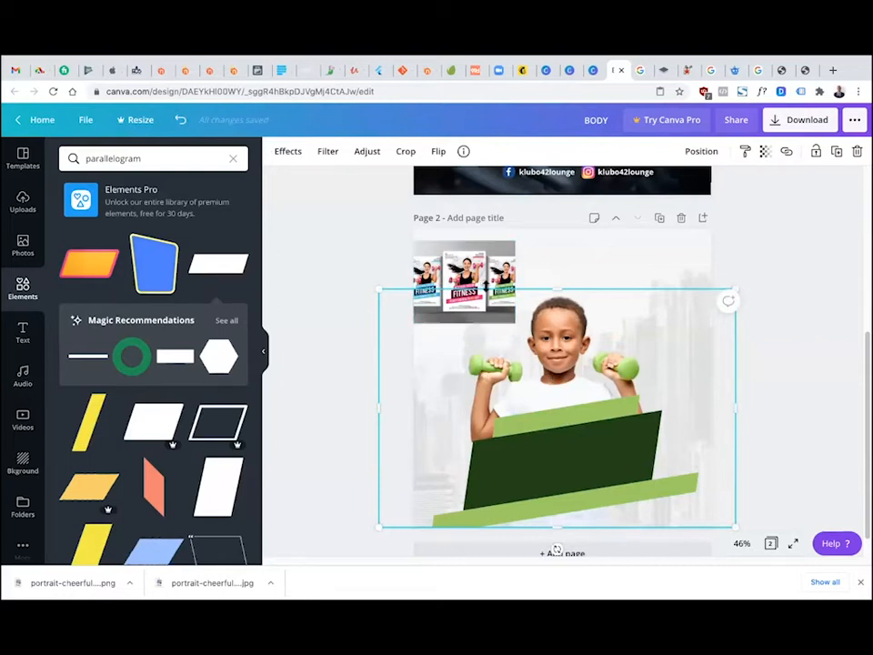
left_click(508, 316)
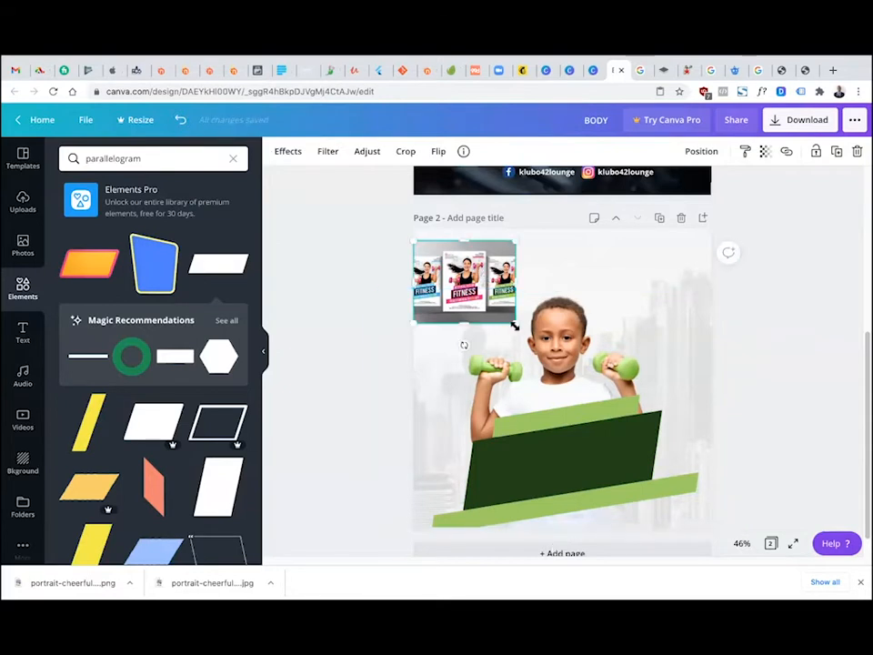
left_click_drag(515, 322, 574, 371)
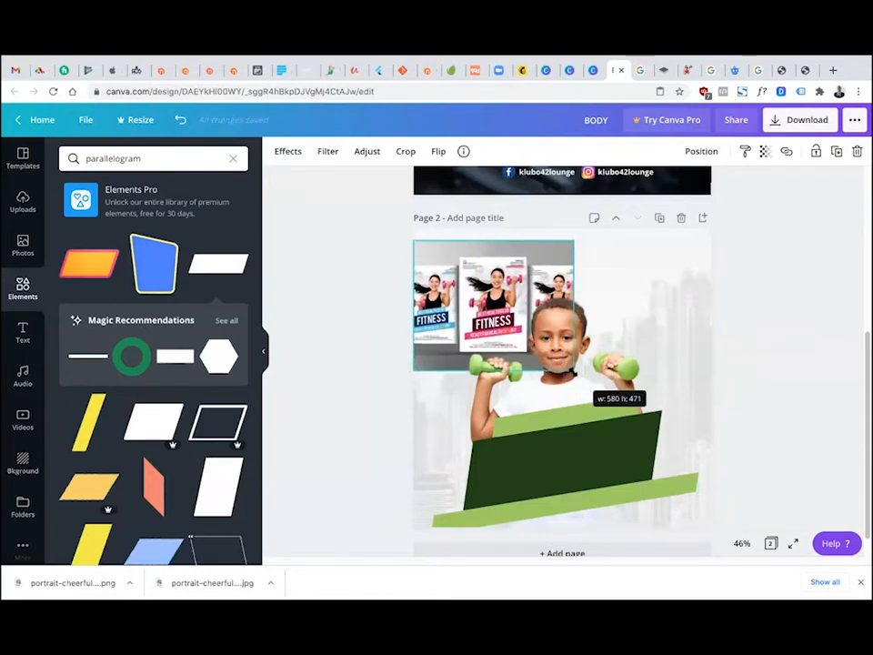
Shrink the flyer mockup in the page's upper corner, then shrink the parallelogram group and place it over the boy's waist
left_click_drag(572, 369, 512, 322)
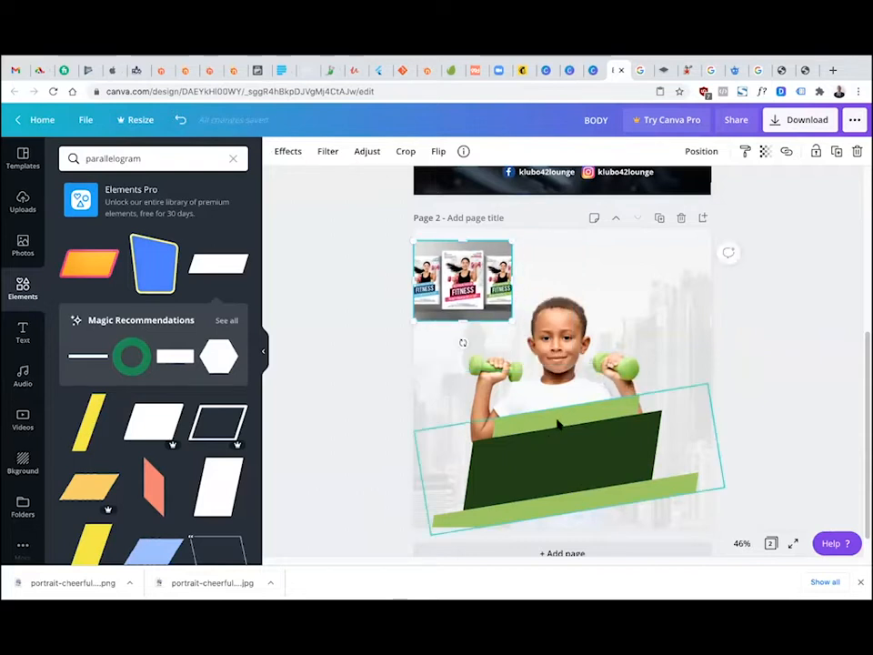
left_click(577, 487)
left_click_drag(579, 483, 577, 440)
left_click_drag(723, 446, 672, 446)
mouse_move(558, 416)
left_mouse_down()
mouse_move(568, 421)
mouse_move(567, 436)
left_mouse_up()
Move the boy cutout up the page and nudge the parallelogram group slightly to the right
left_click(564, 359)
left_click_drag(562, 362, 564, 322)
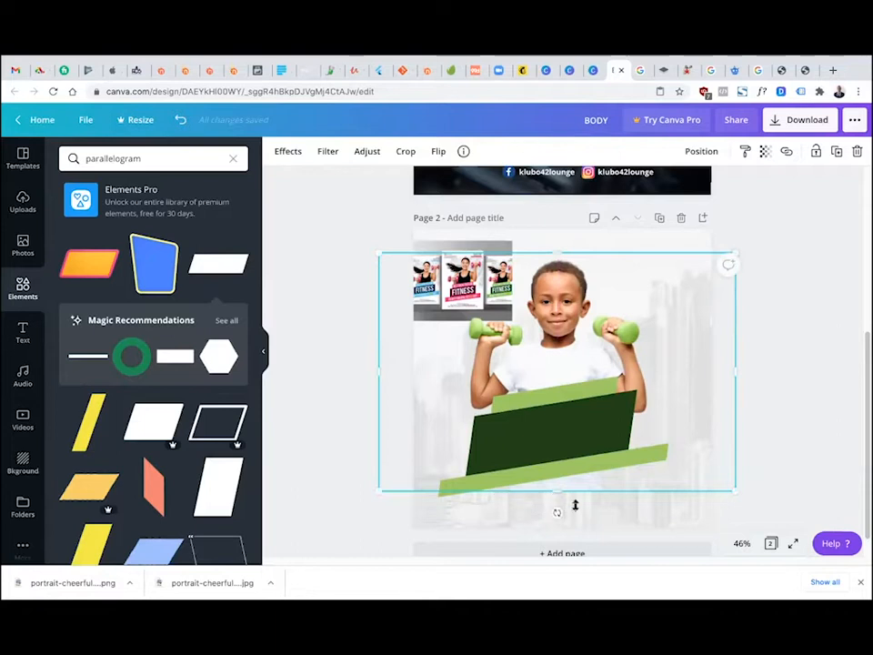
left_click(788, 377)
left_click(584, 439)
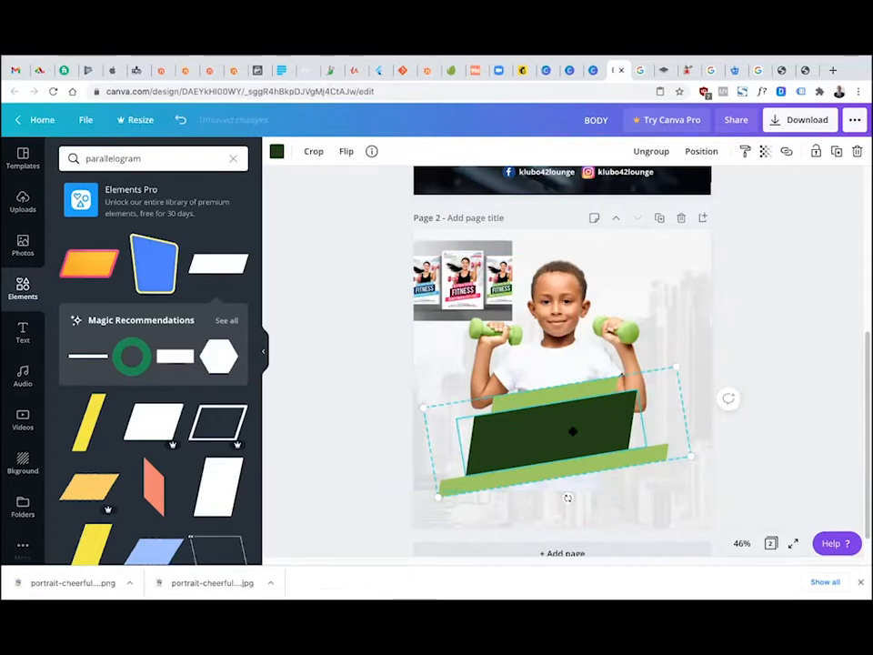
left_click_drag(573, 431, 579, 431)
left_click(784, 366)
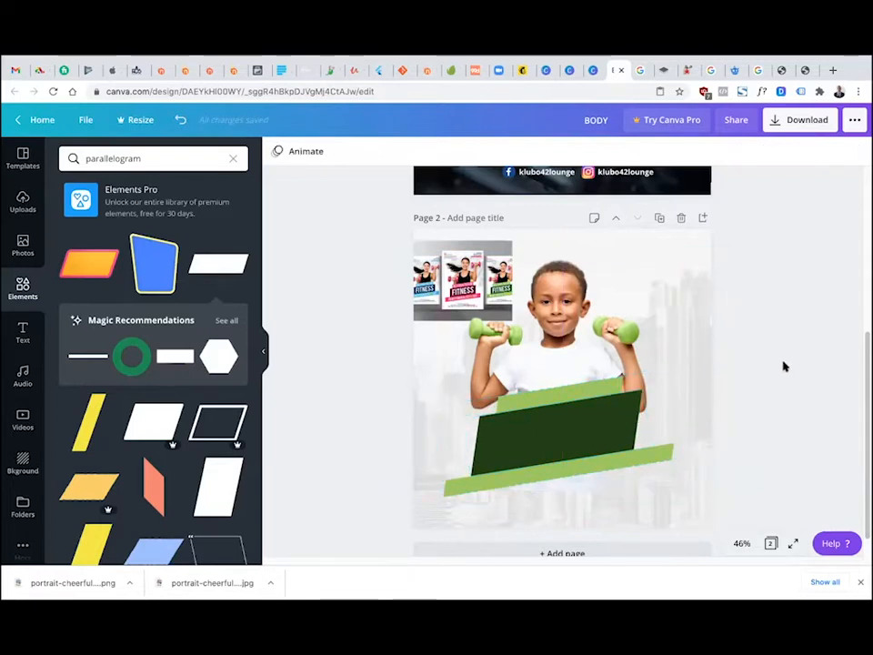
mouse_move(864, 343)
left_mouse_down()
mouse_move(864, 241)
mouse_move(864, 364)
left_mouse_up()
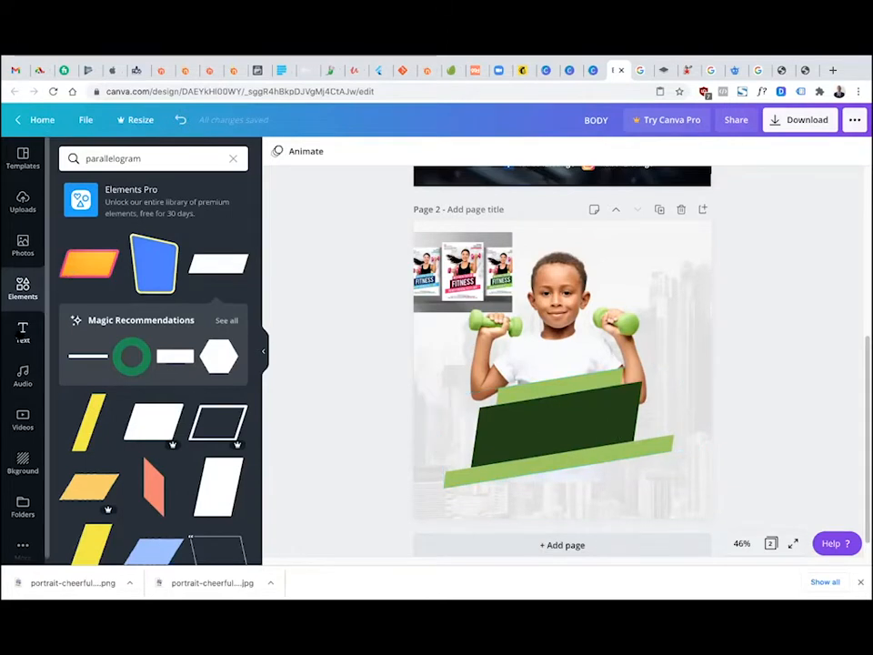
Add a heading to page 2 that reads "KLUBO42"
left_click(23, 333)
left_click(125, 219)
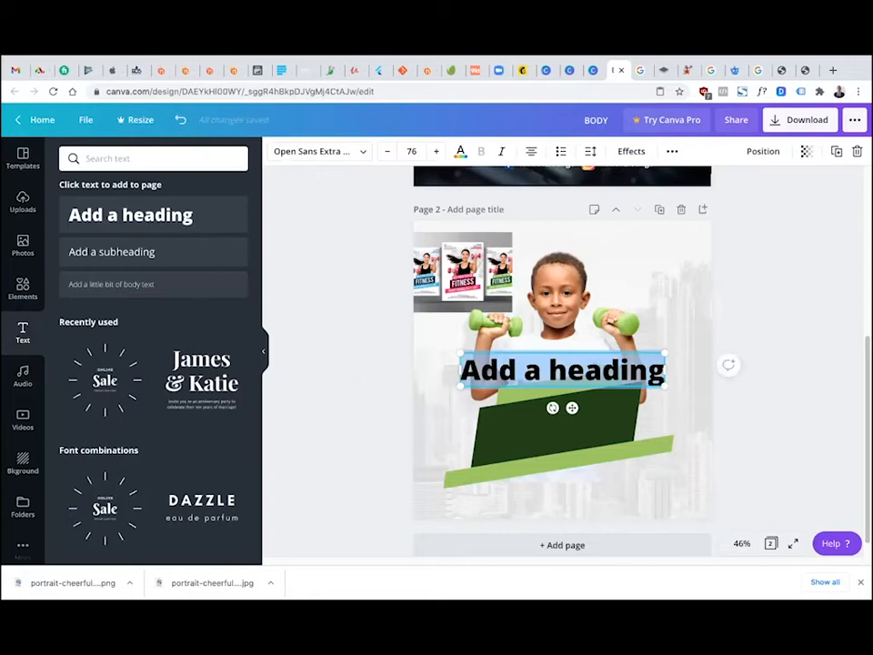
type("KLUN")
key("BackSpace")
type("B")
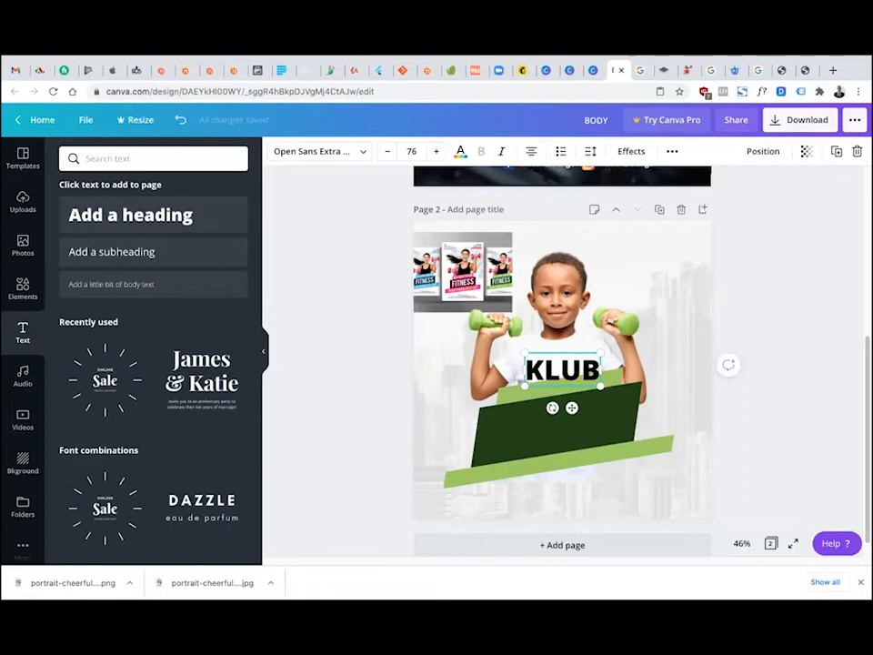
type("O")
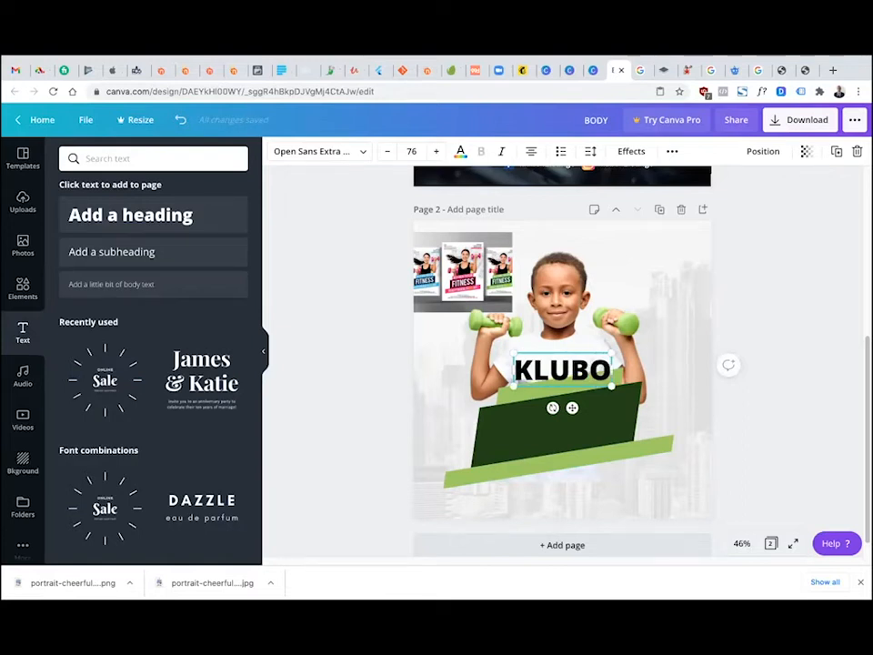
type("42")
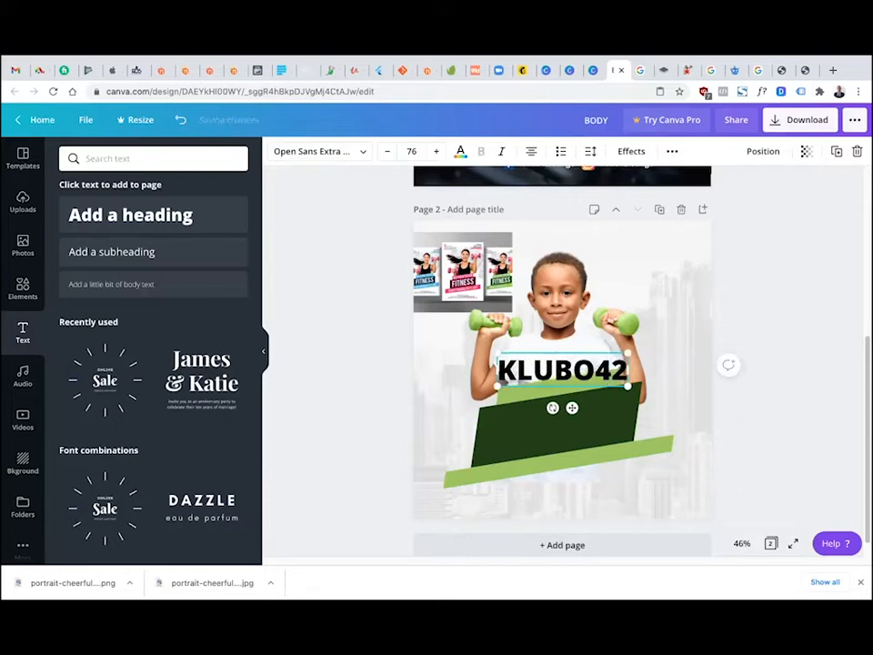
left_click(312, 296)
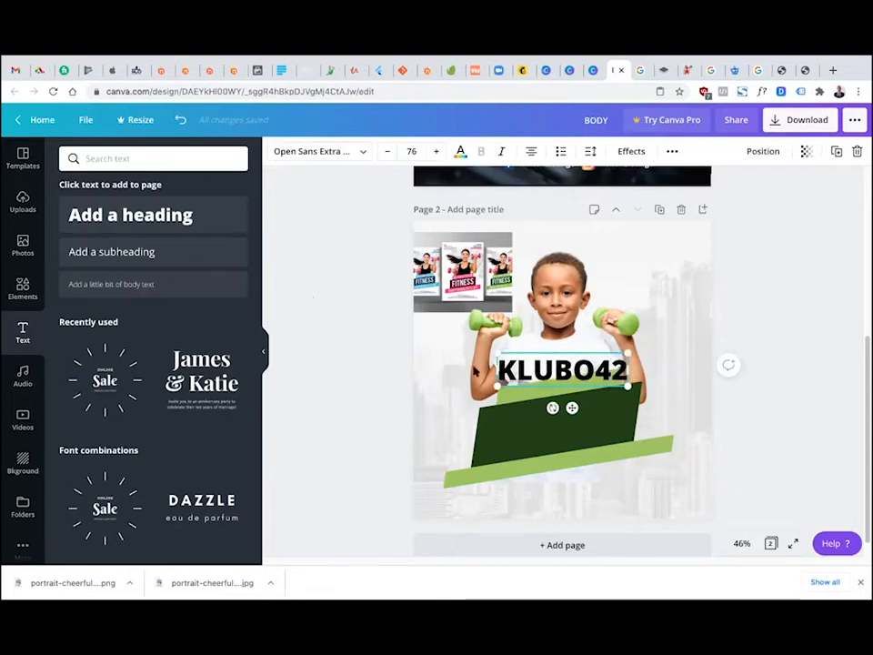
Move the KLUBO42 heading onto the dark green parallelogram and colour it white
left_click(593, 373)
left_click_drag(586, 417, 580, 472)
left_click(461, 151)
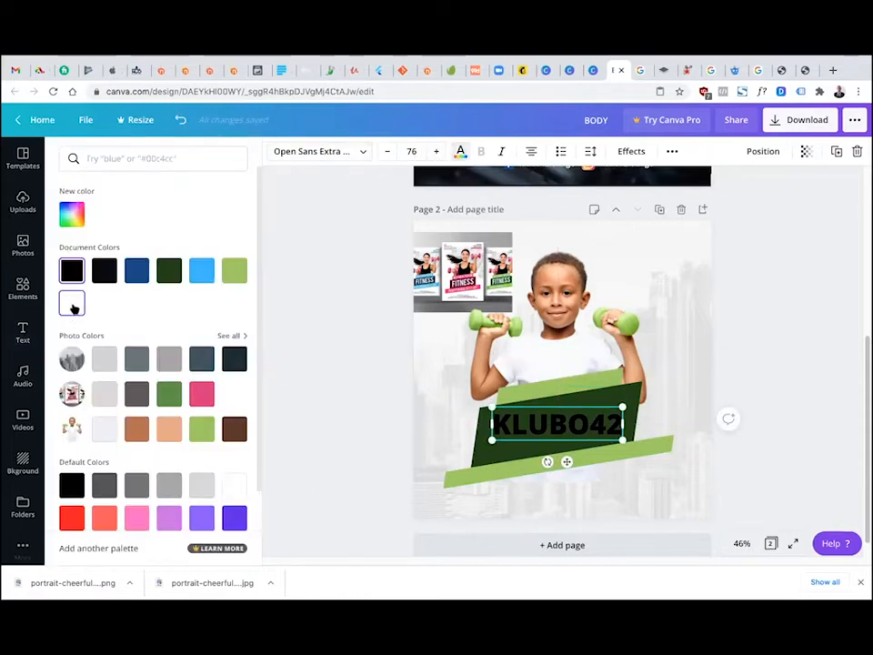
left_click(72, 306)
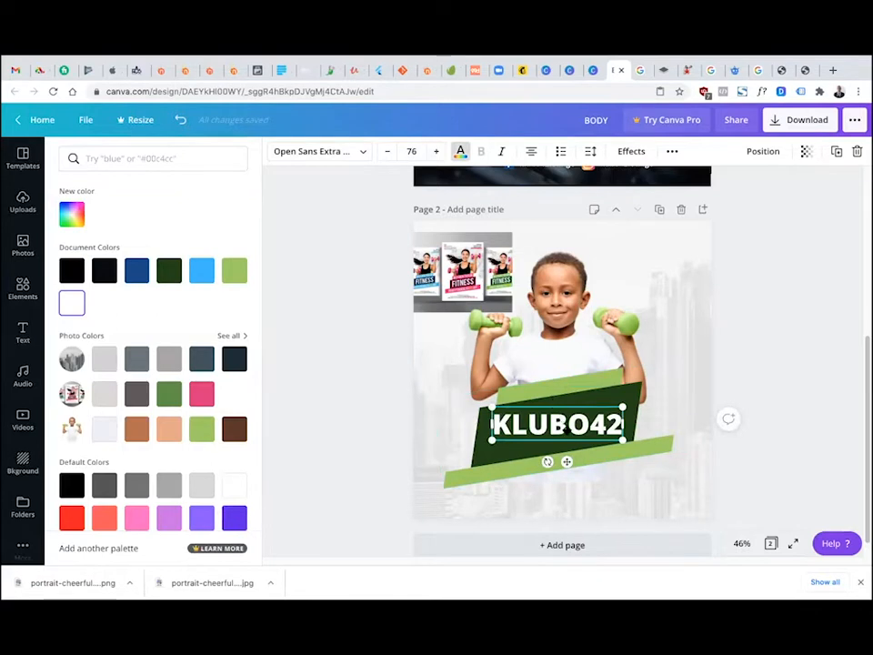
left_click_drag(563, 428, 568, 427)
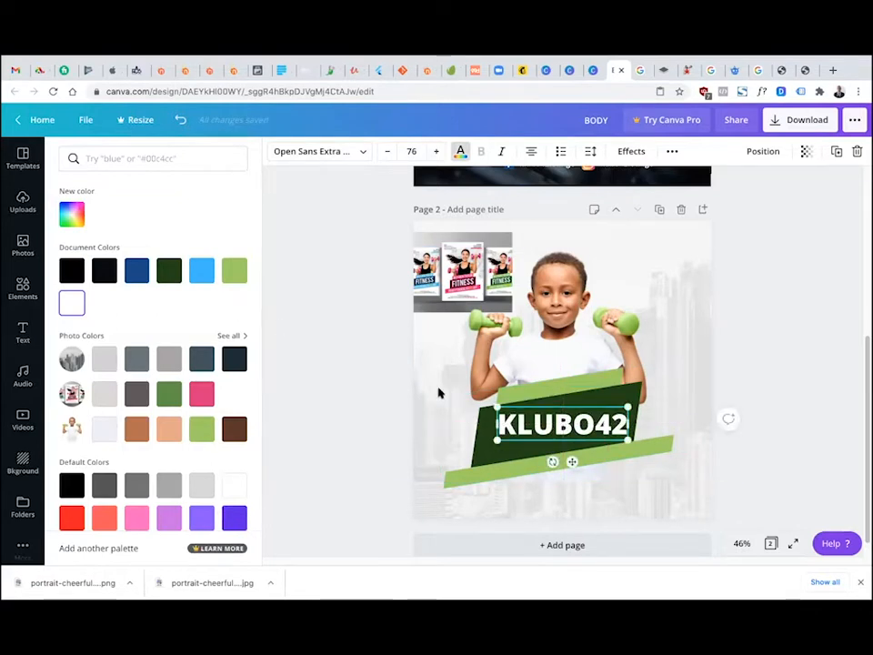
Set the KLUBO42 heading in bold Bebas Neue
left_click(358, 158)
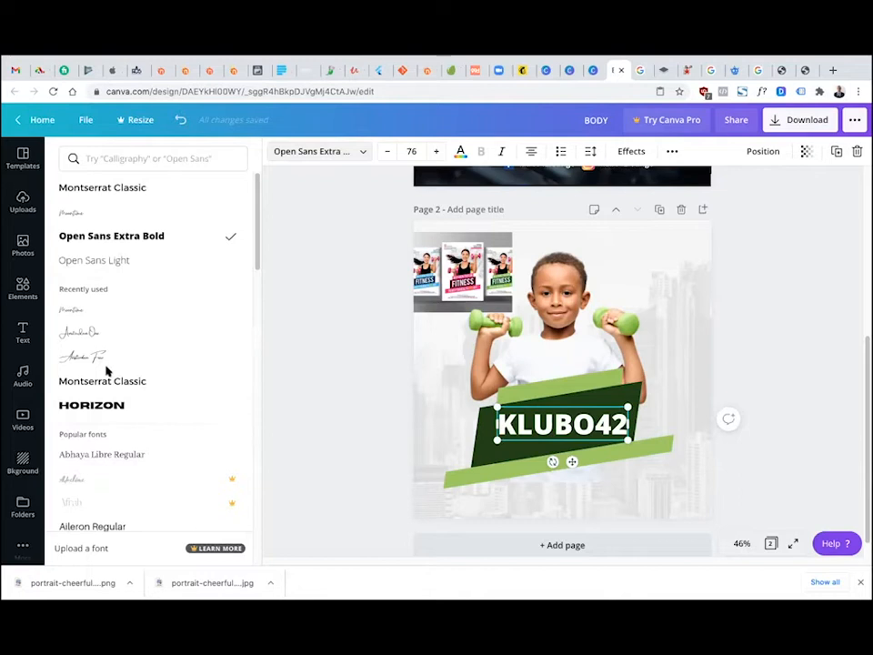
left_click_drag(256, 246, 250, 376)
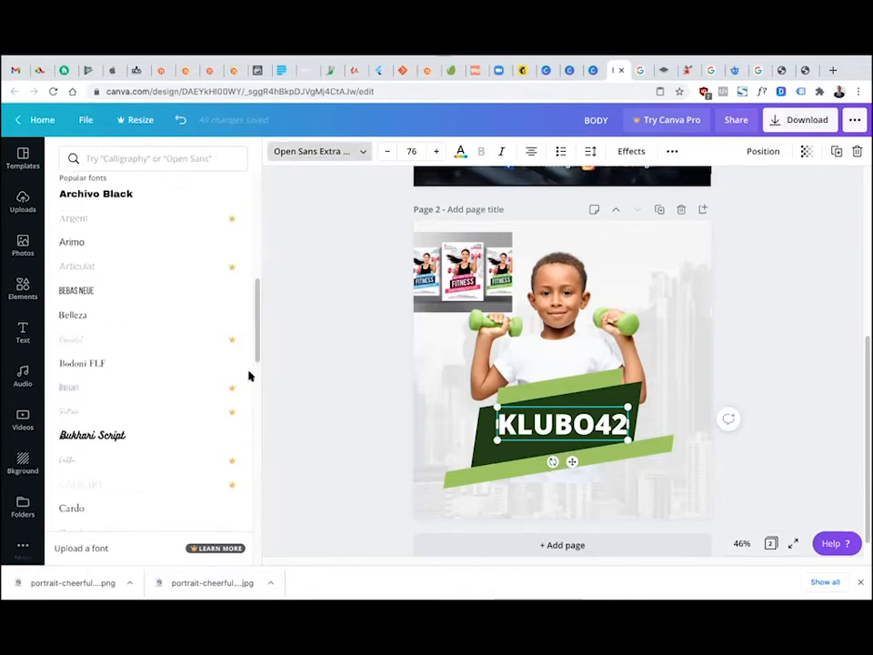
left_click(90, 293)
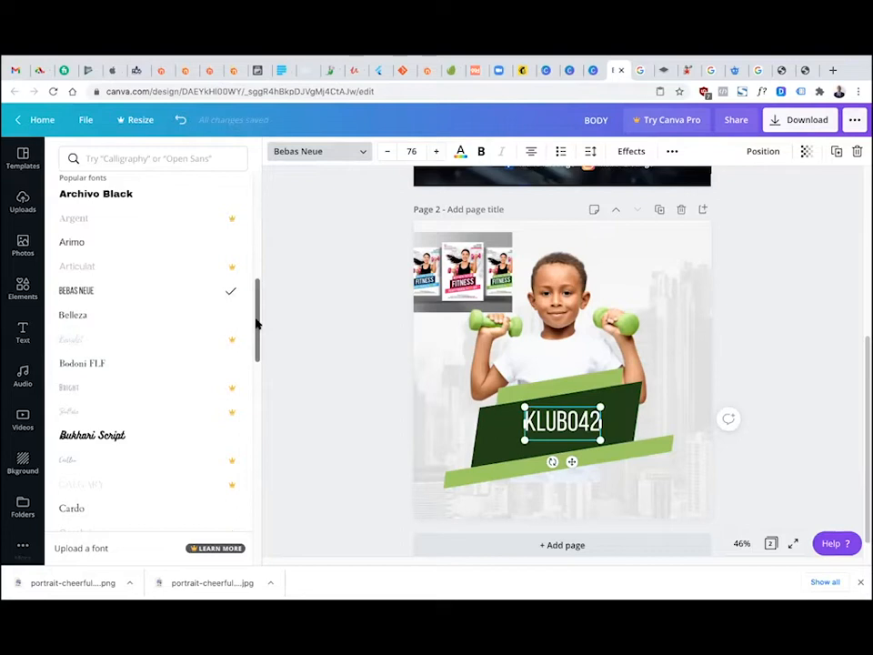
left_click(479, 152)
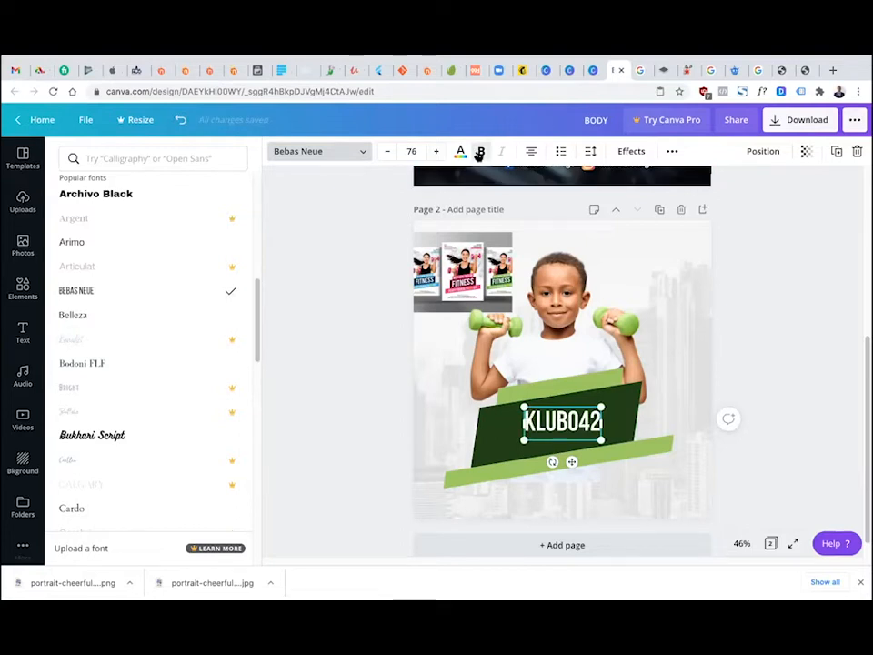
left_click_drag(256, 292, 256, 374)
Enlarge the KLUBO42 heading to font size 135 and position it across the dark green parallelogram
left_click_drag(544, 432, 655, 368)
left_click_drag(590, 437, 587, 448)
left_click_drag(636, 468, 602, 430)
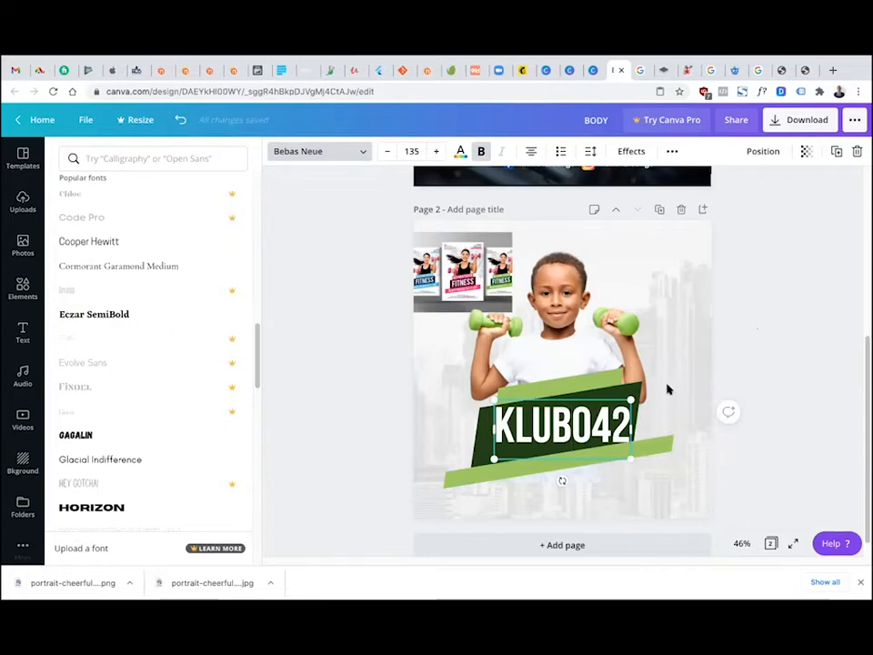
key("Escape")
left_click(341, 450)
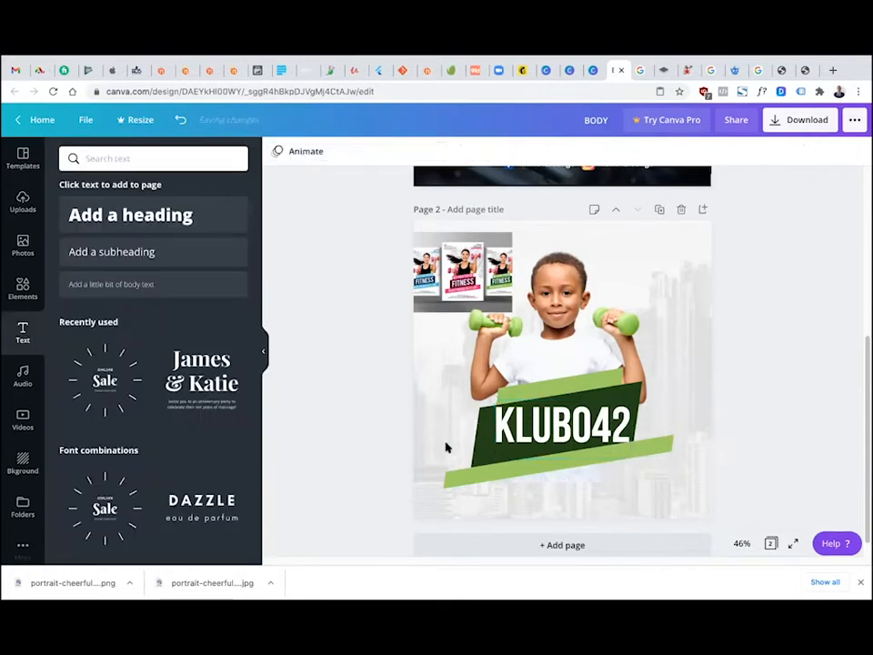
Rotate the KLUBO42 heading to -9° to match the banner's slant and shift it slightly left within the dark green parallelogram
left_click(509, 428)
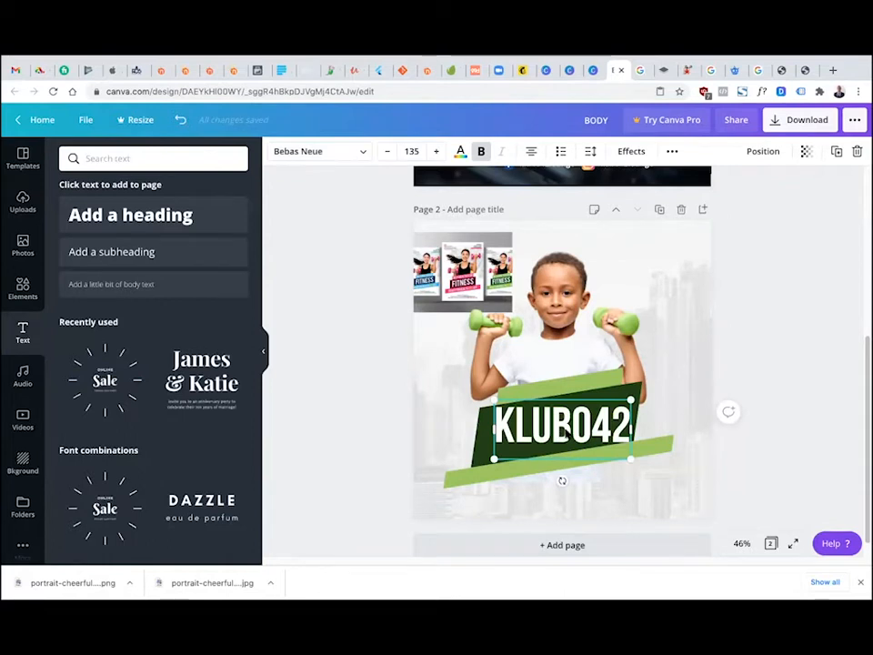
left_click_drag(566, 480, 568, 478)
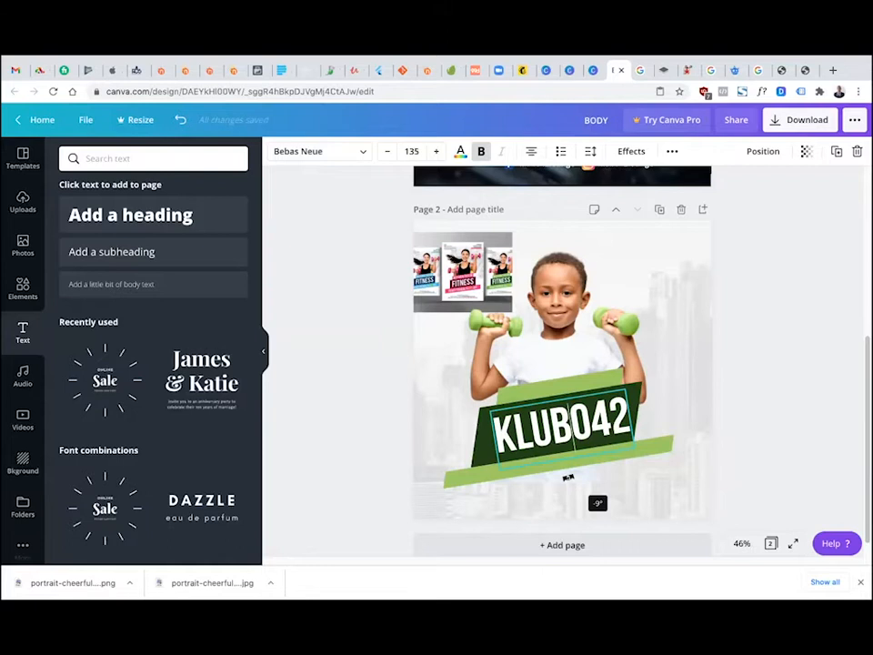
left_click(823, 399)
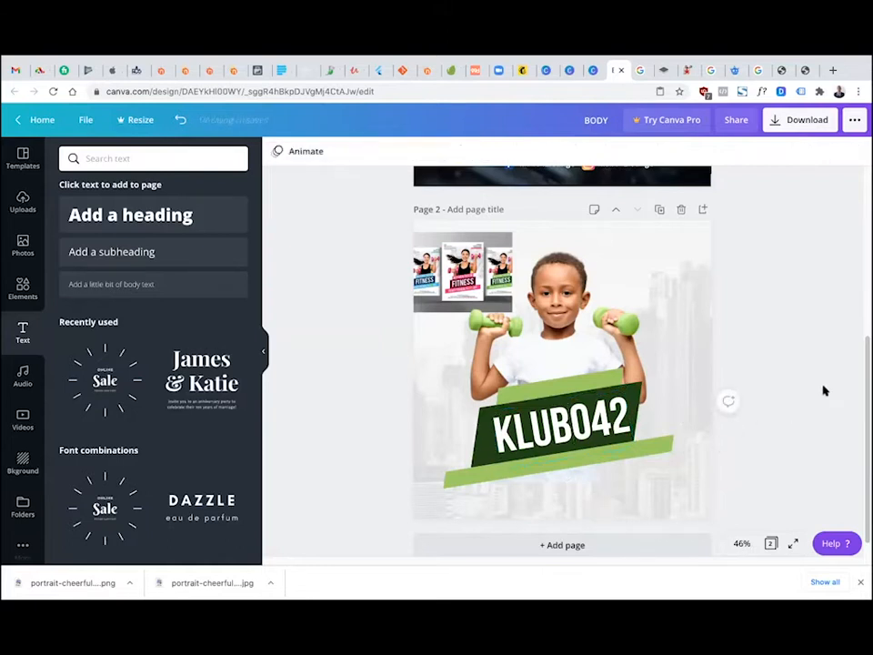
left_click_drag(608, 430, 601, 428)
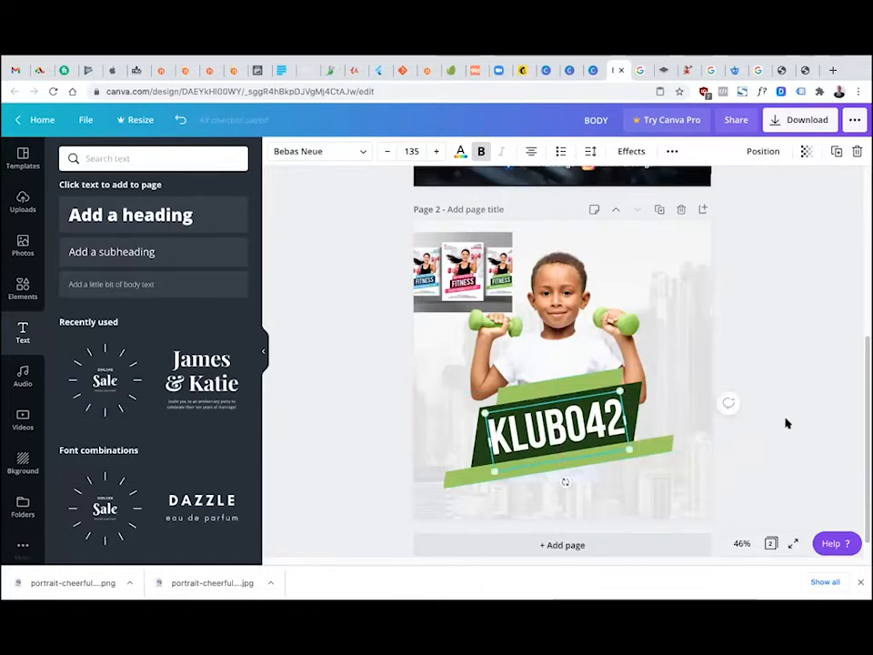
left_click(785, 421)
Colour the "O42" part of the heading in the light green of the dumbbells
left_click(579, 436)
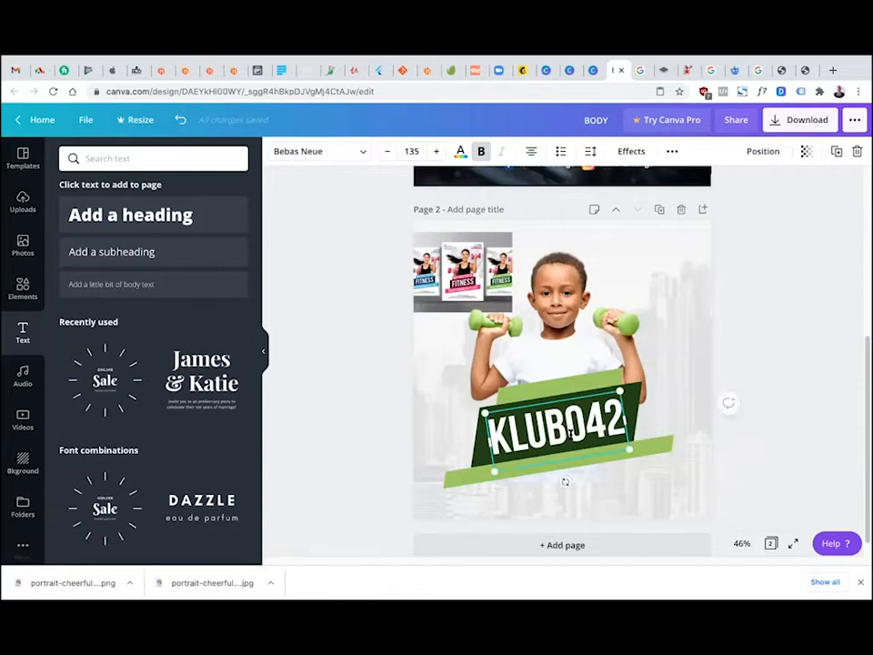
left_click_drag(608, 430, 625, 435)
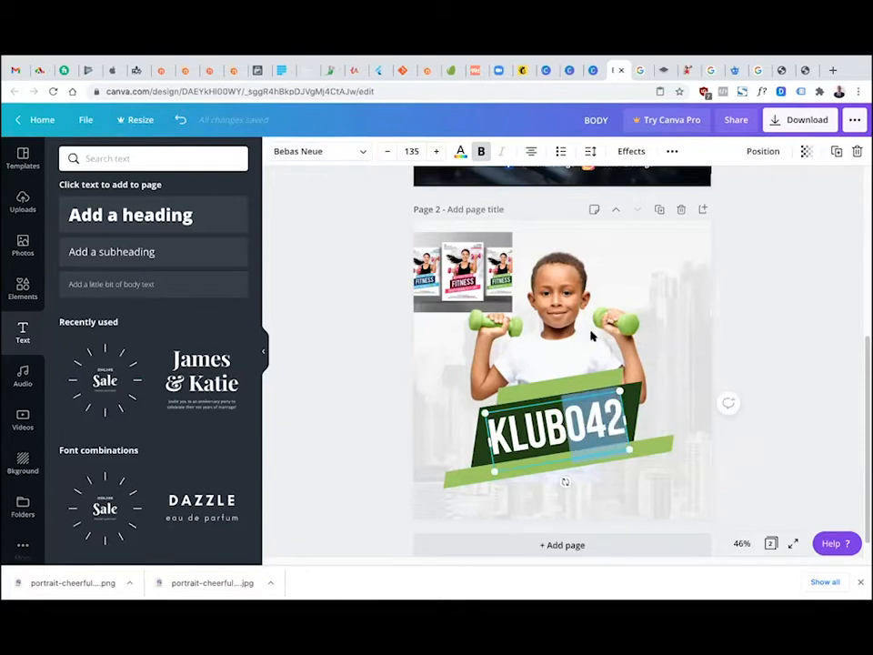
left_click(460, 151)
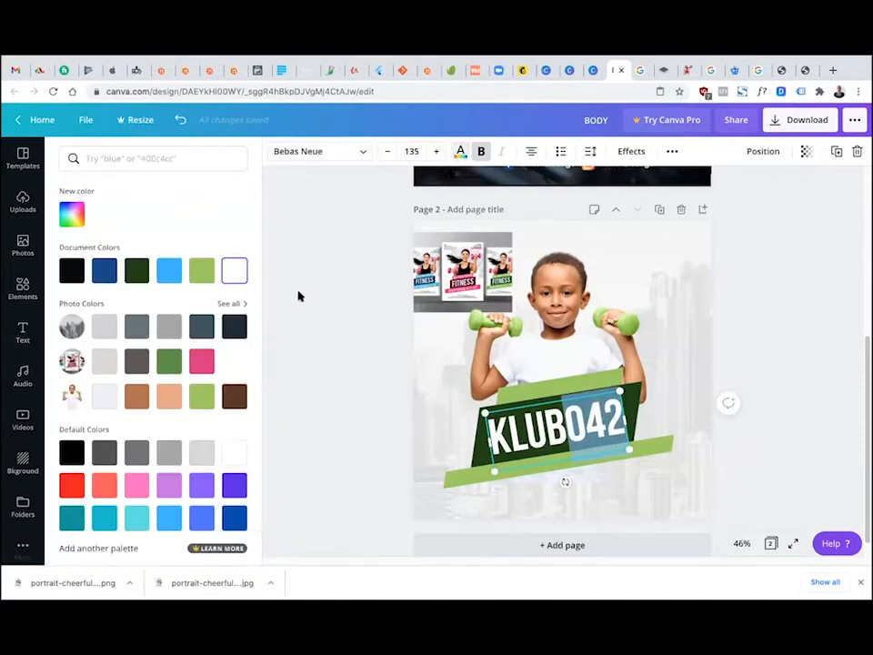
left_click(202, 396)
left_click(323, 357)
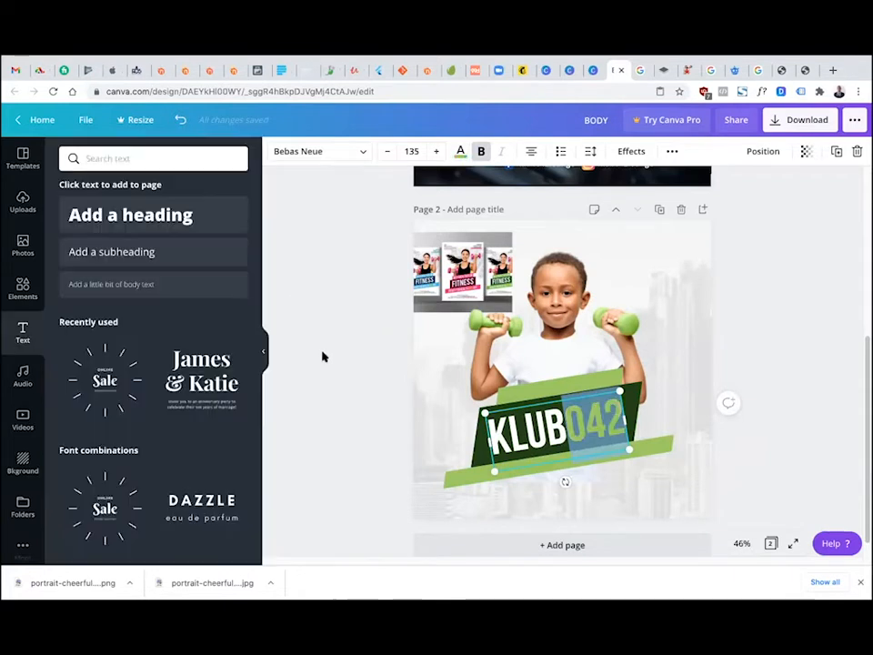
left_click(344, 346)
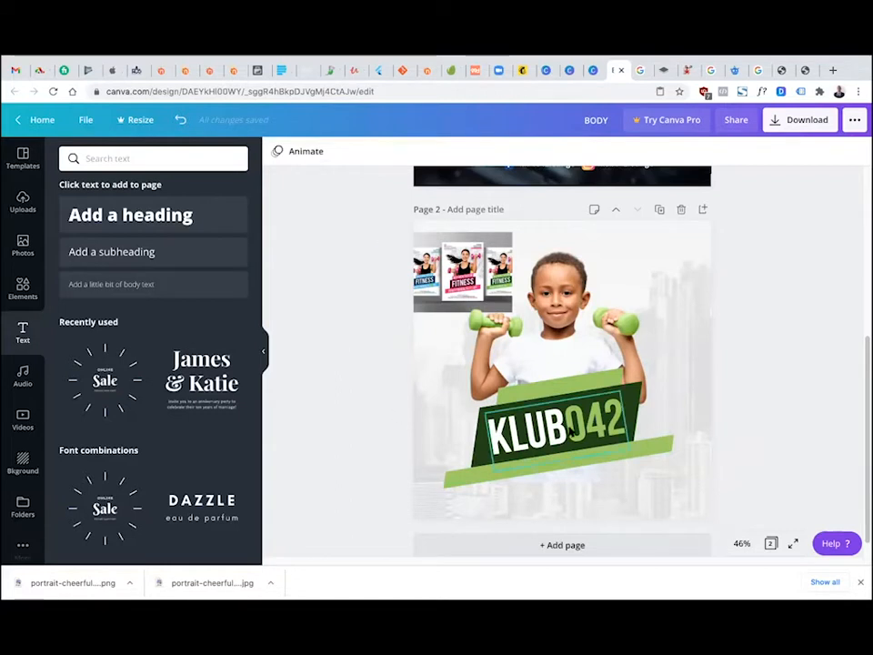
Recolour the "O42" part of the heading to the custom yellow #FFEE57
left_click(572, 429)
left_click_drag(570, 429, 628, 426)
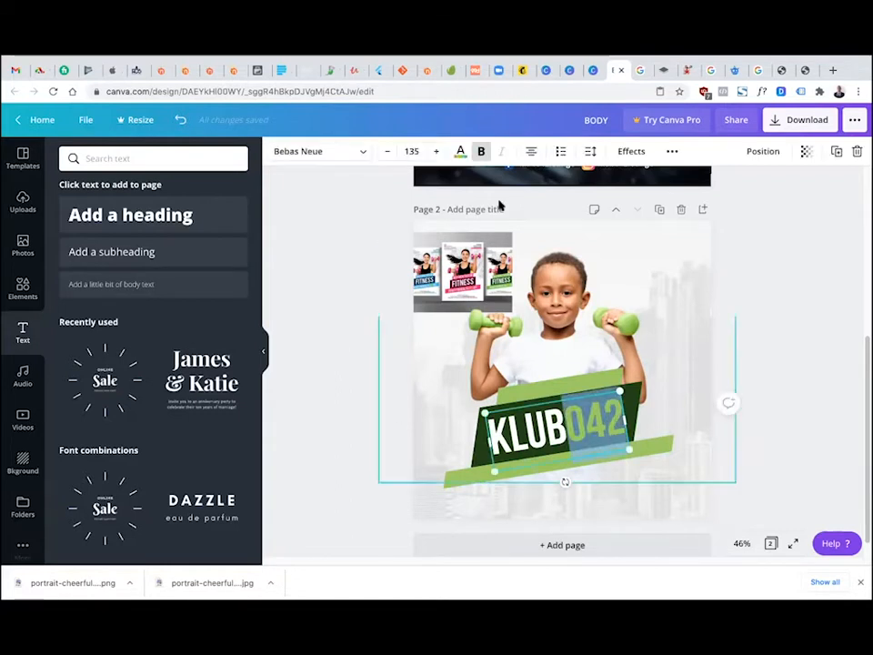
left_click(461, 151)
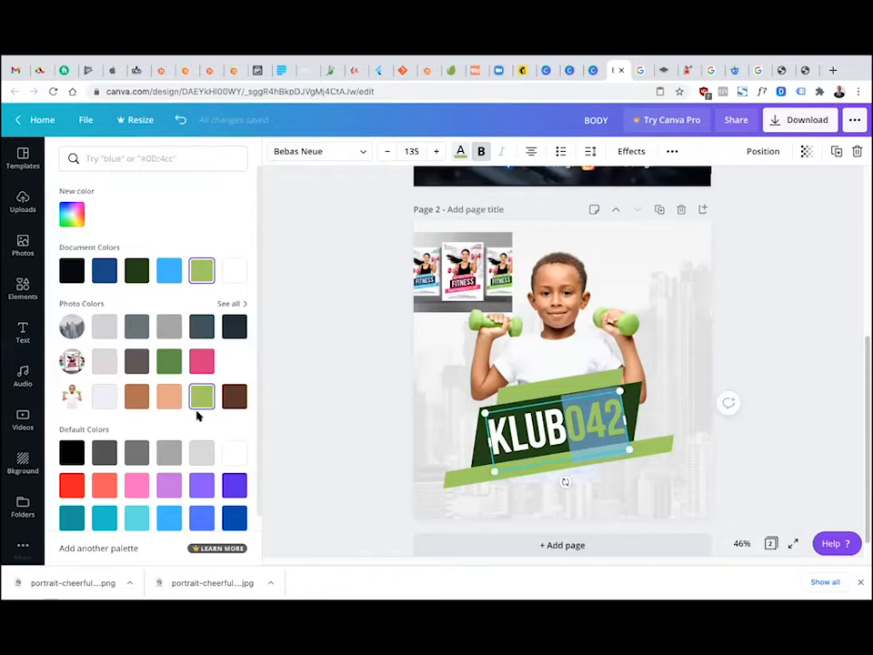
left_click(72, 214)
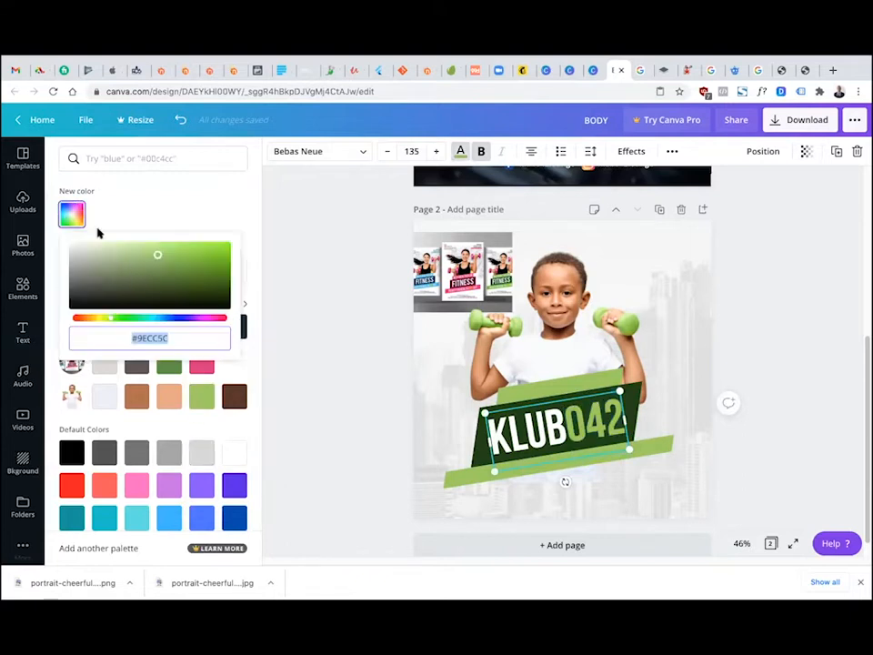
left_click_drag(106, 320, 97, 318)
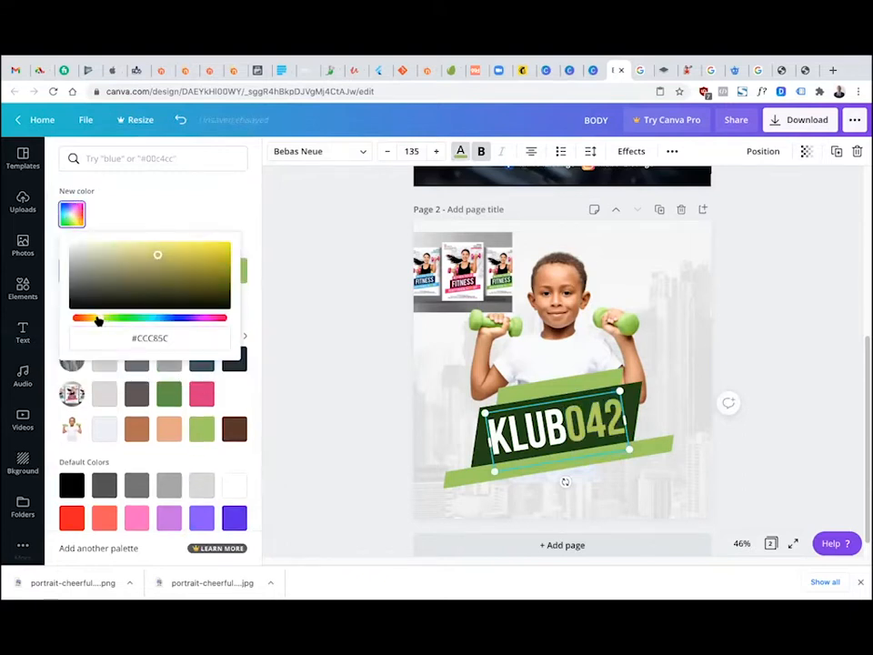
left_click_drag(169, 259, 173, 229)
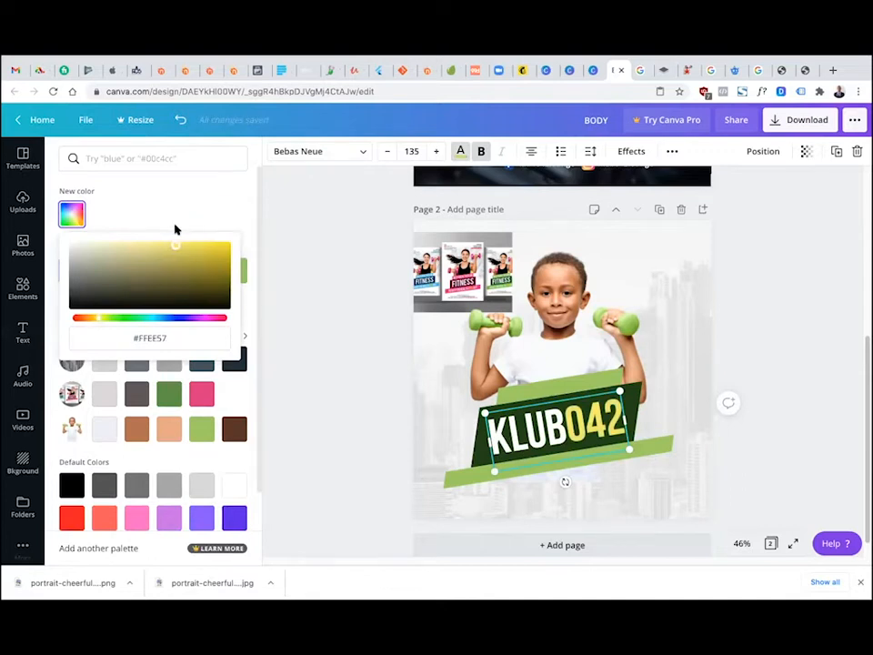
left_click(319, 299)
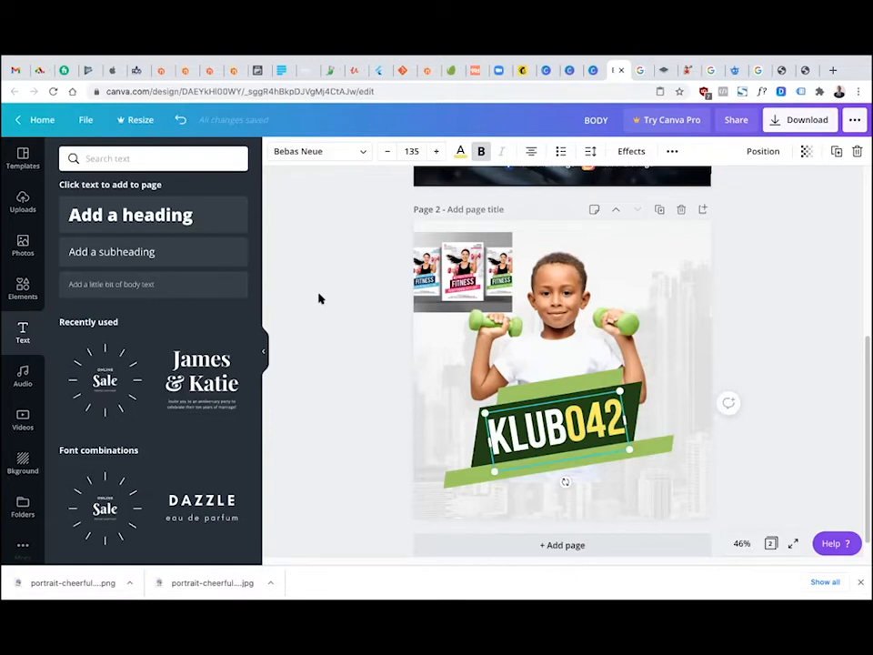
Search Google for "Colors that go with green" in a new browser tab
left_click(829, 72)
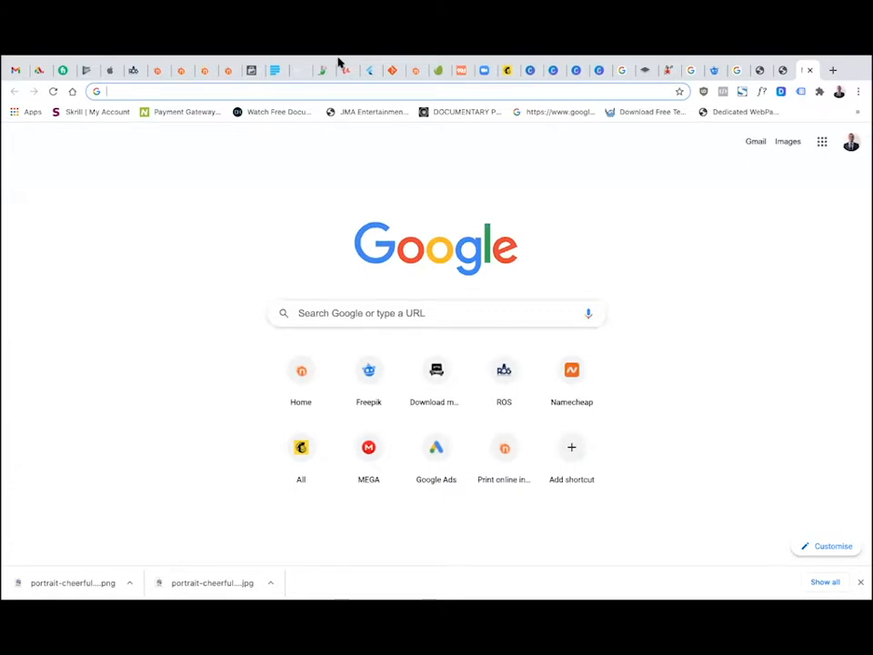
type("CO")
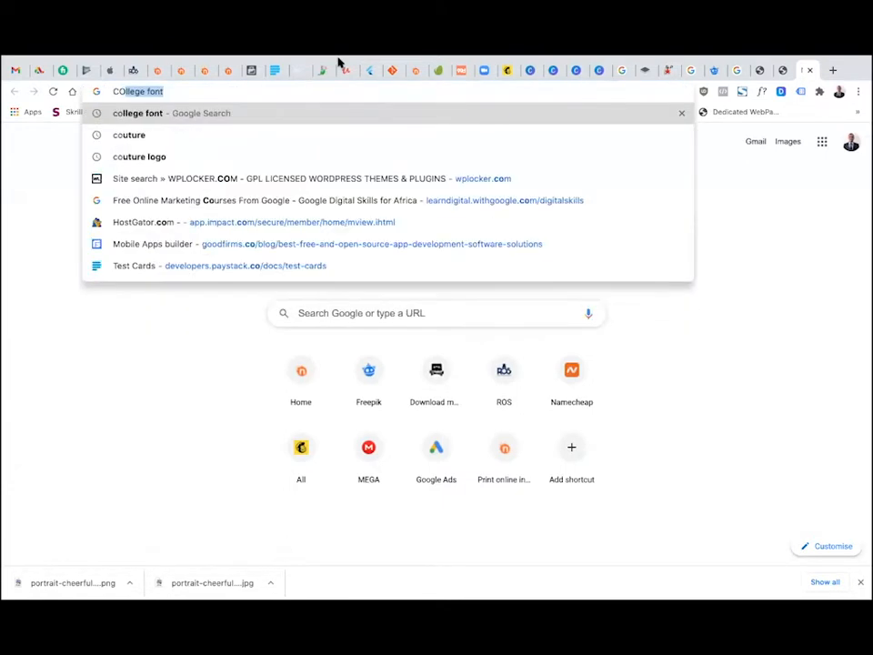
key("BackSpace")
key("BackSpace")
type("C")
key("BackSpace")
type("o")
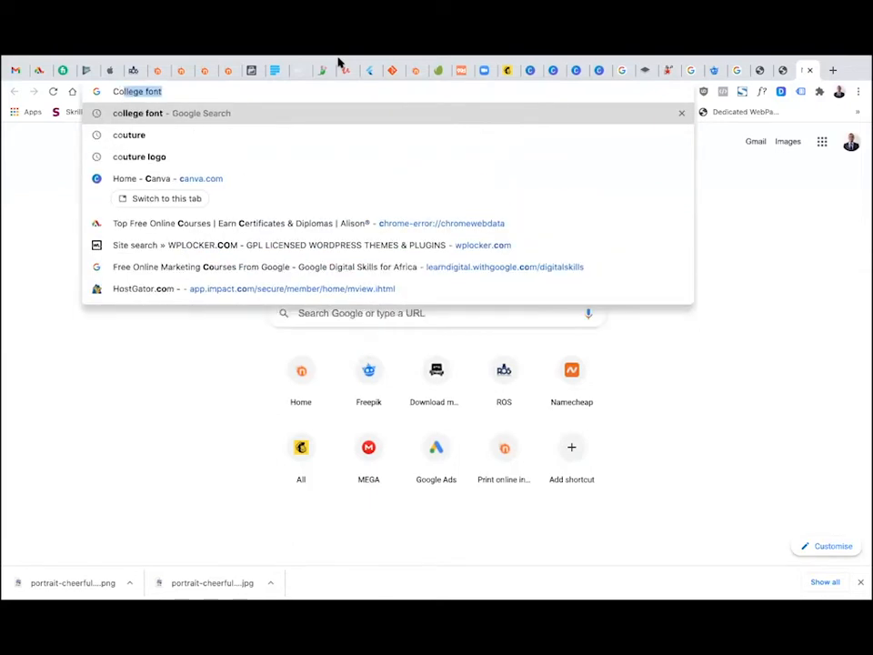
type("lors that ")
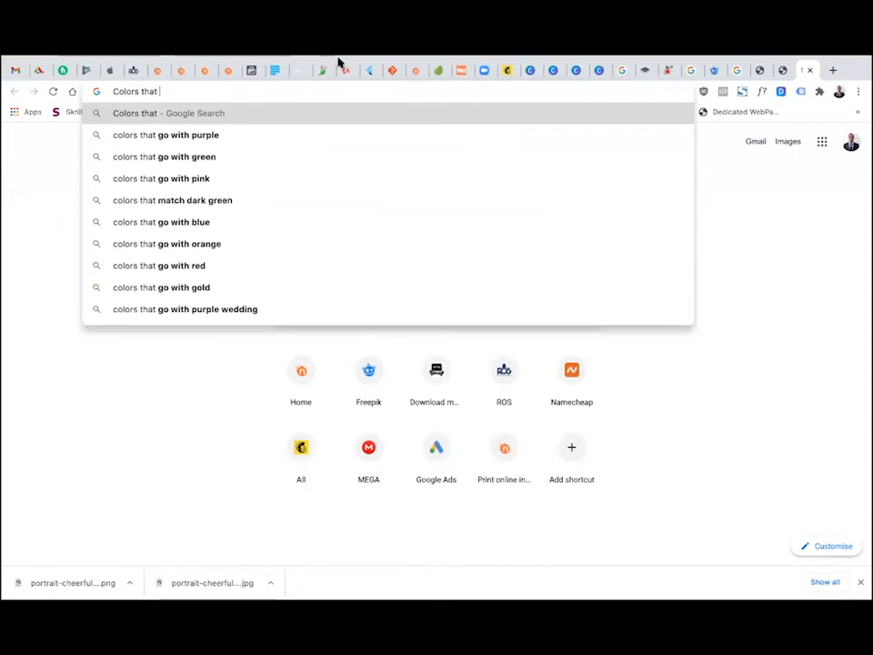
type("go with green")
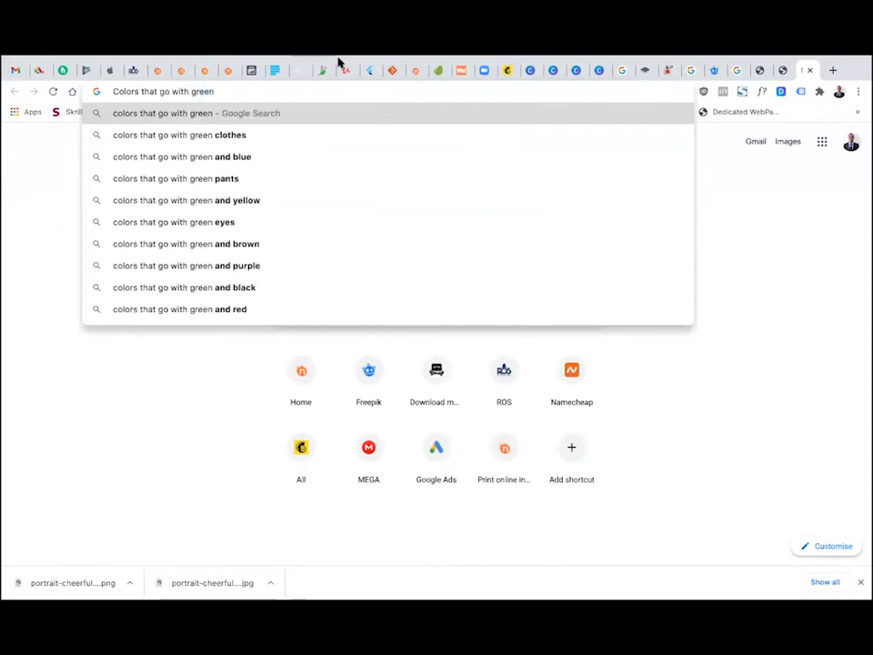
key("Return")
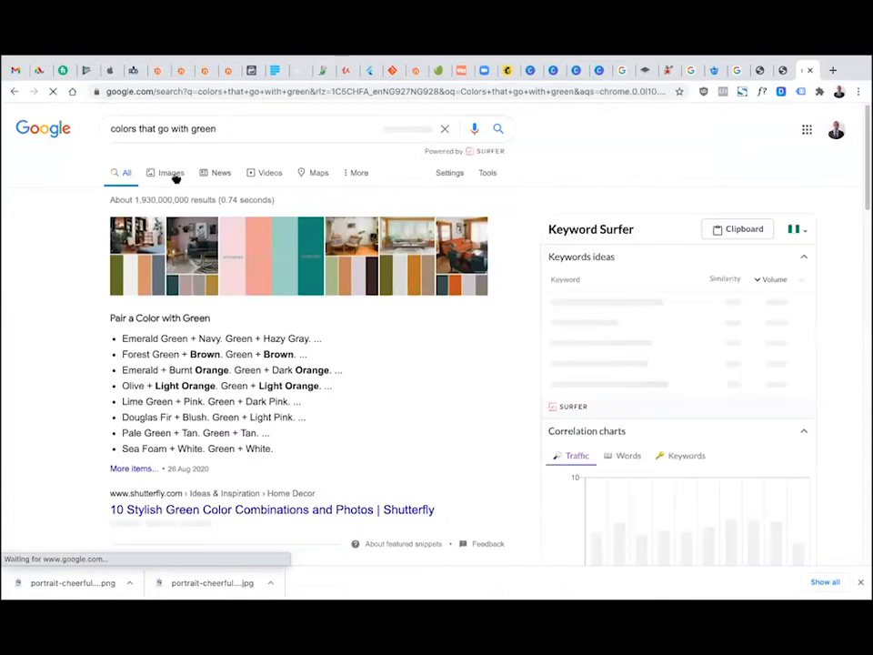
Examine the image results for colour palettes that pair with green and return to the general web results
left_click(174, 175)
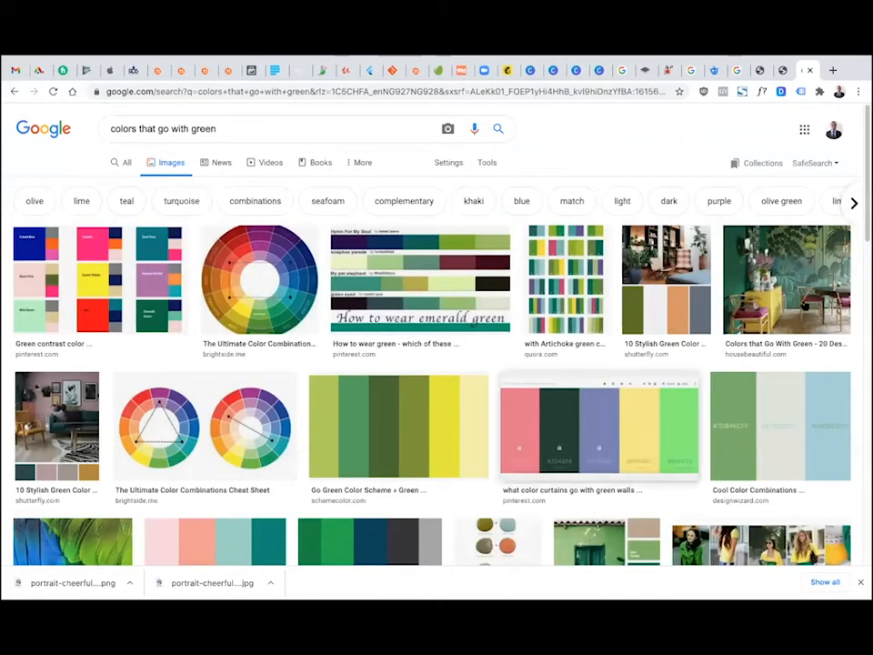
scroll(864, 273, "down", 10)
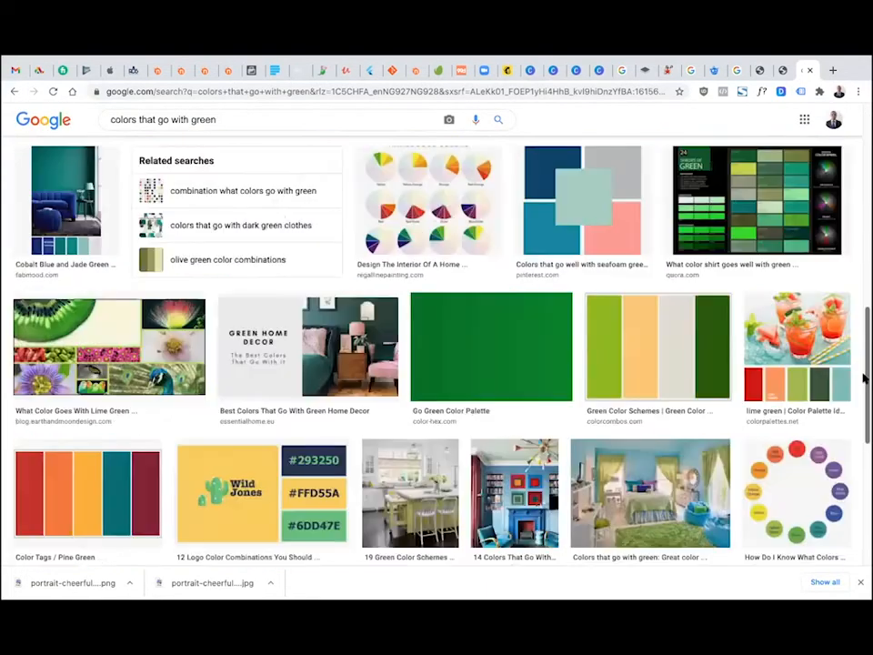
scroll(863, 394, "up", 1)
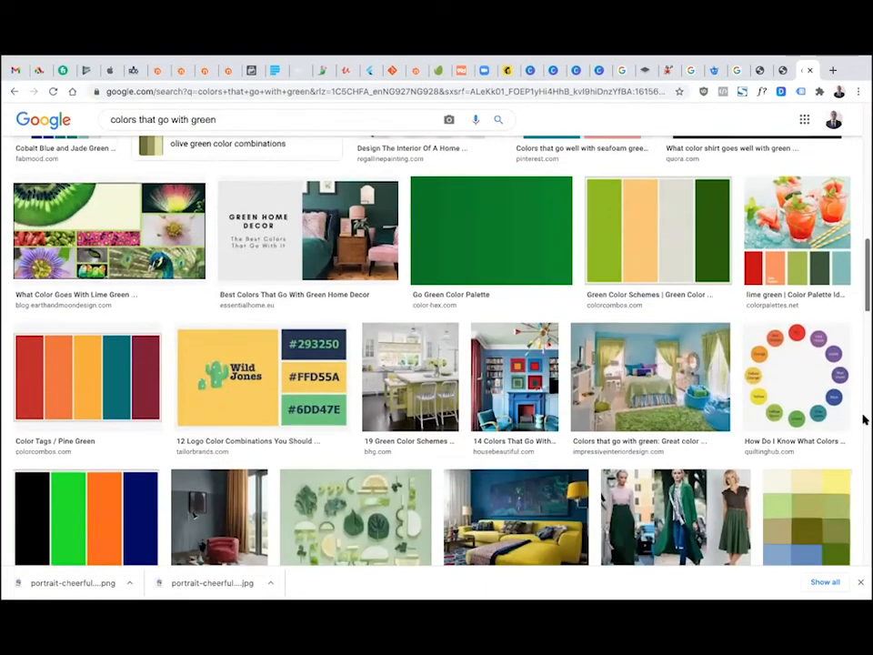
scroll(863, 417, "down", 3)
scroll(863, 407, "up", 1)
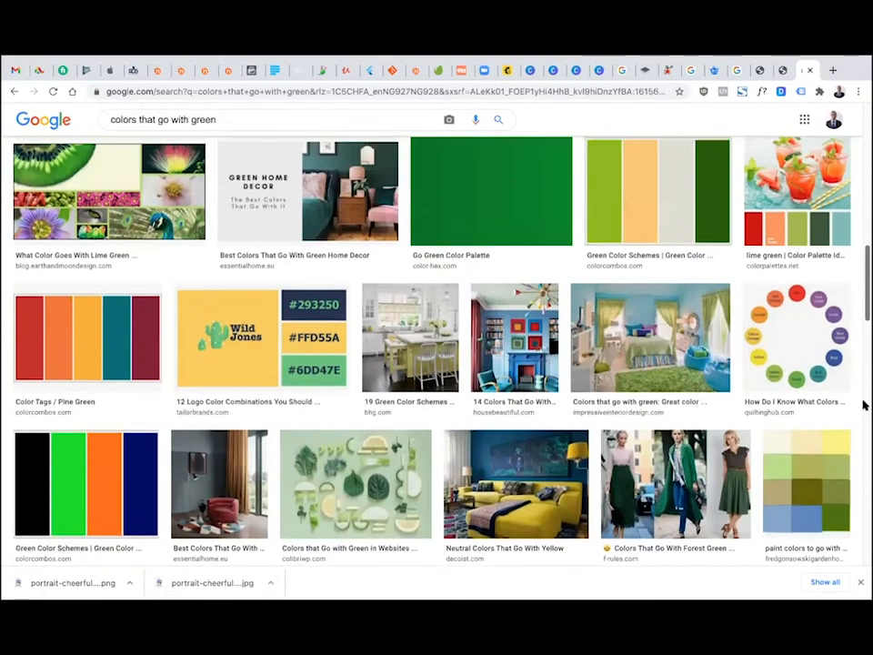
scroll(864, 434, "down", 3)
scroll(864, 438, "down", 3)
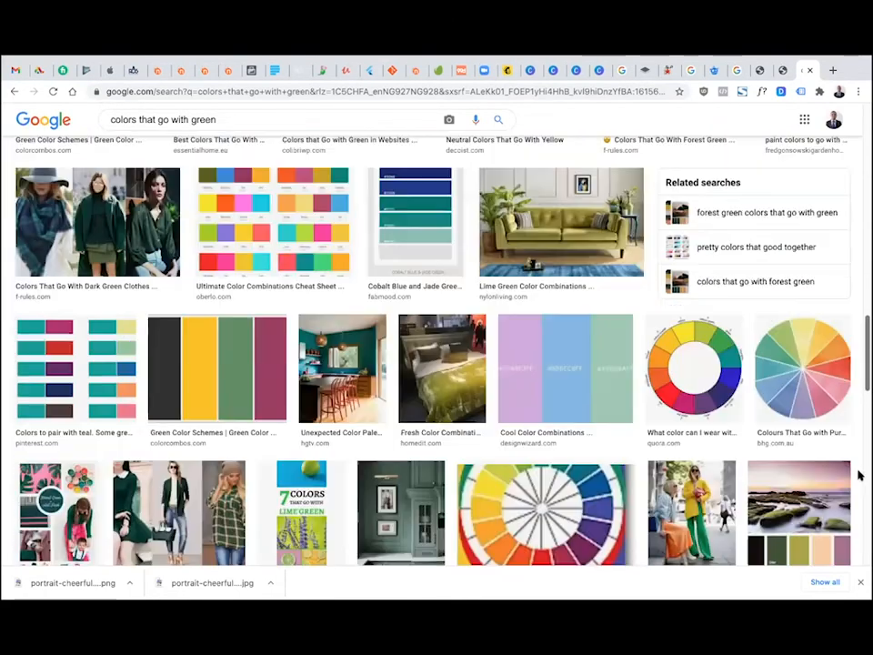
scroll(864, 364, "up", 1)
scroll(865, 353, "up", 15)
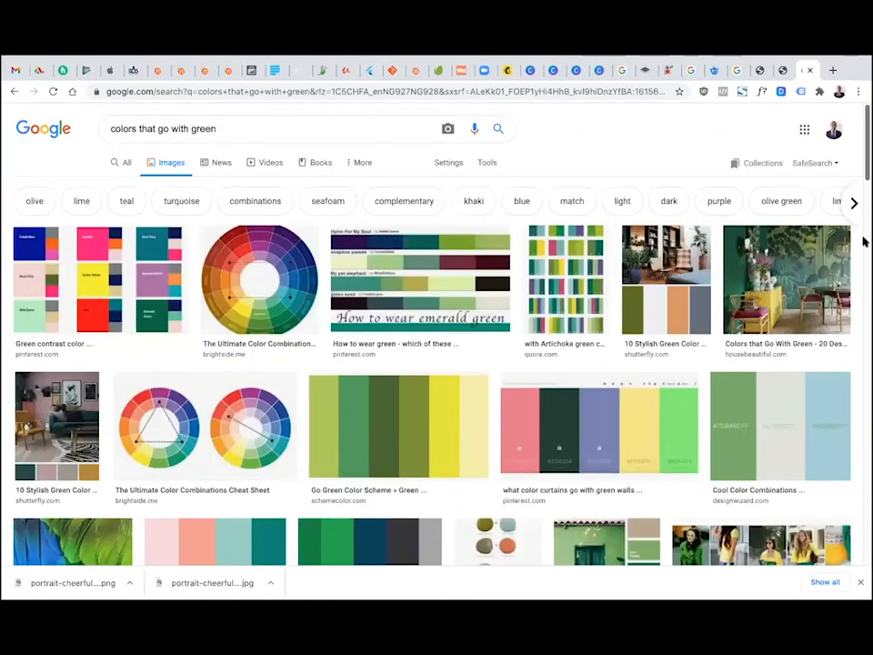
left_click(129, 165)
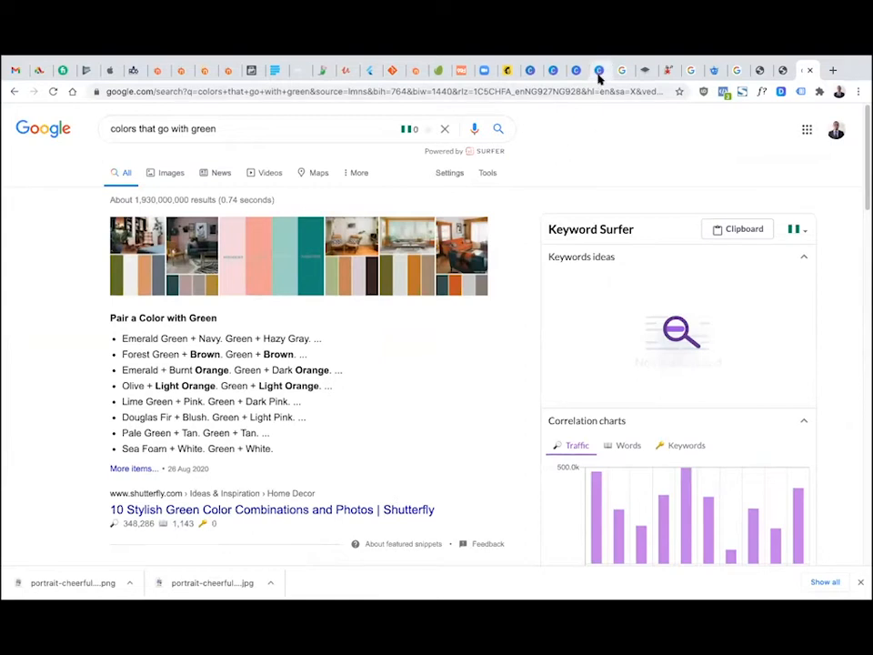
Switch back to the BODY design in Canva and select the light green strip above the dark green parallelogram
left_click(600, 70)
left_click(784, 303)
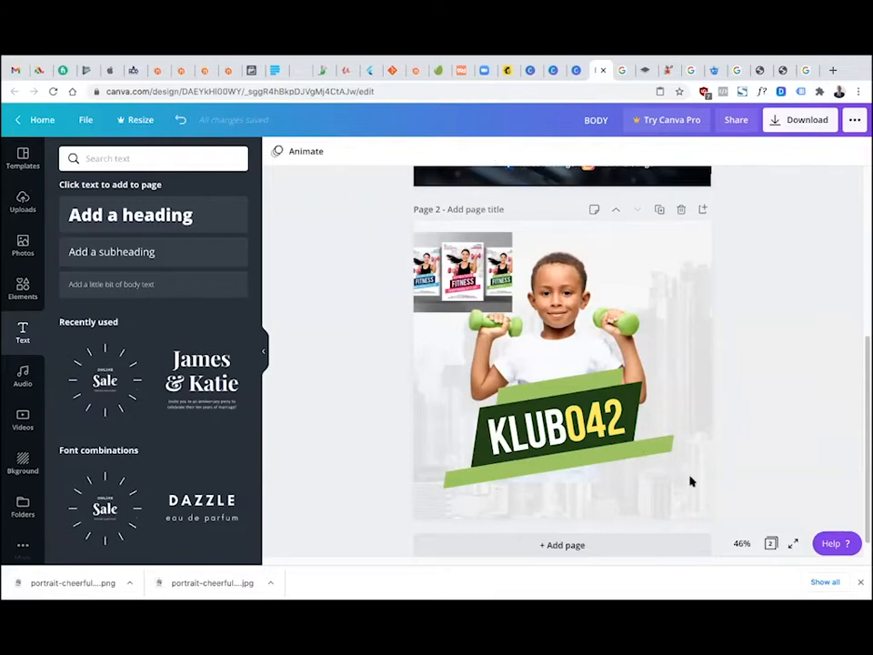
left_click(558, 391)
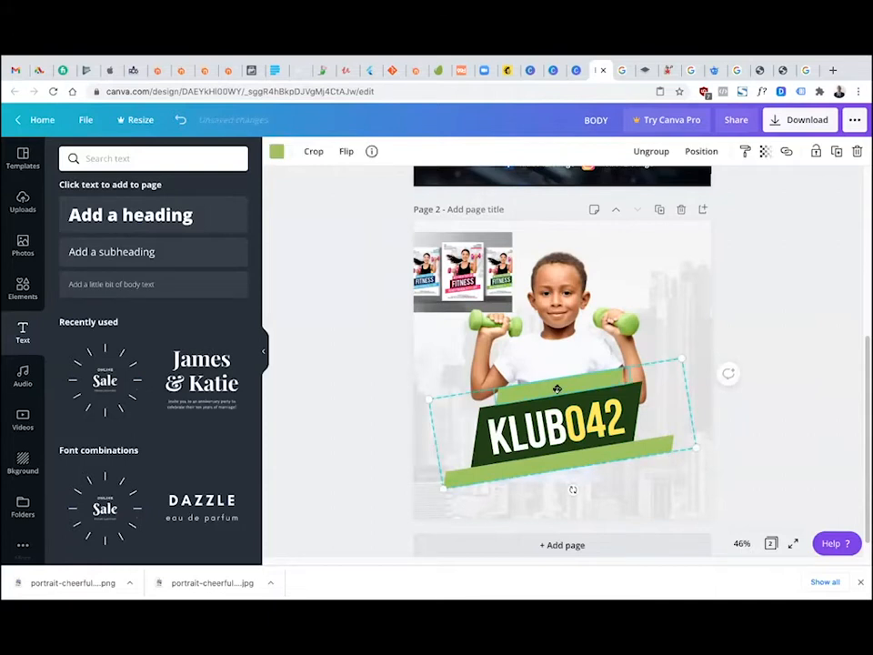
double_click(558, 390)
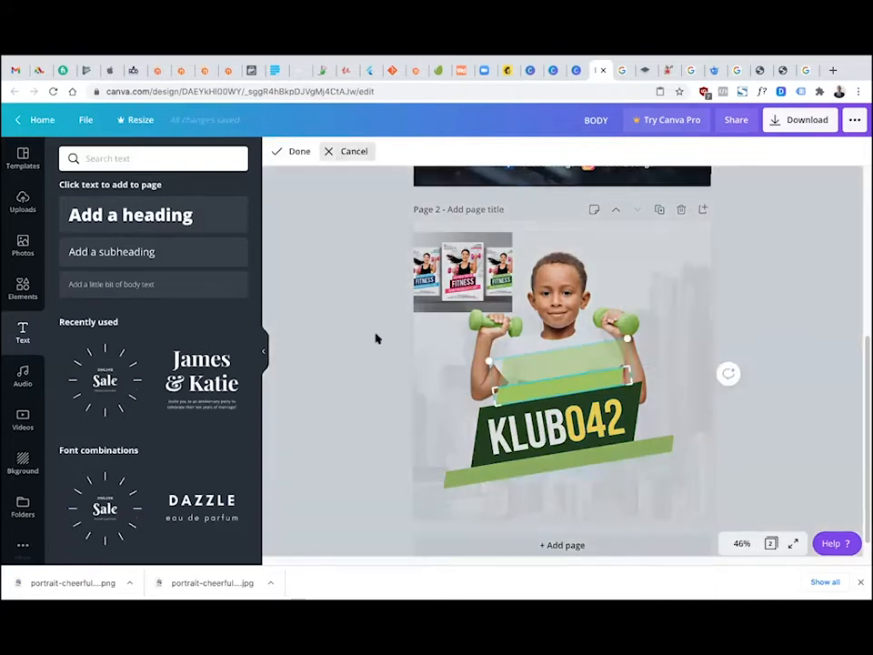
left_click(357, 373)
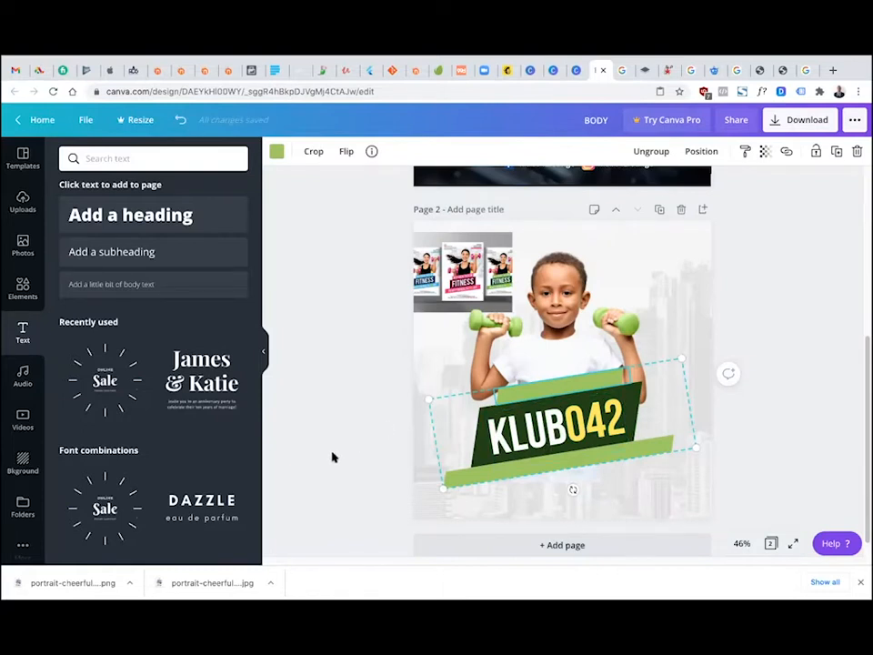
Duplicate the "KLUB042" text and place the copy over the boy's chest, above the original
left_click(528, 455)
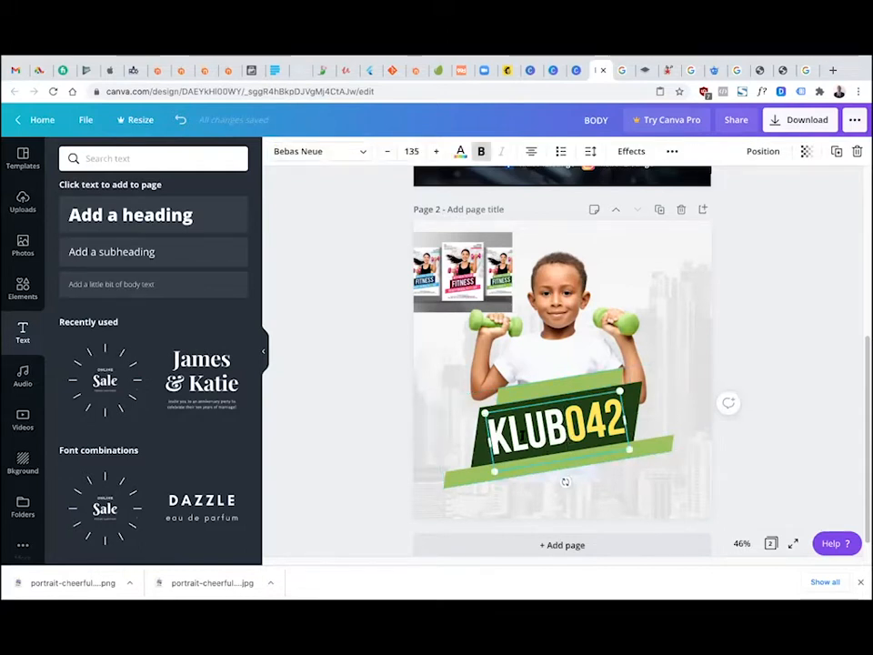
left_click(356, 445)
left_click(530, 446)
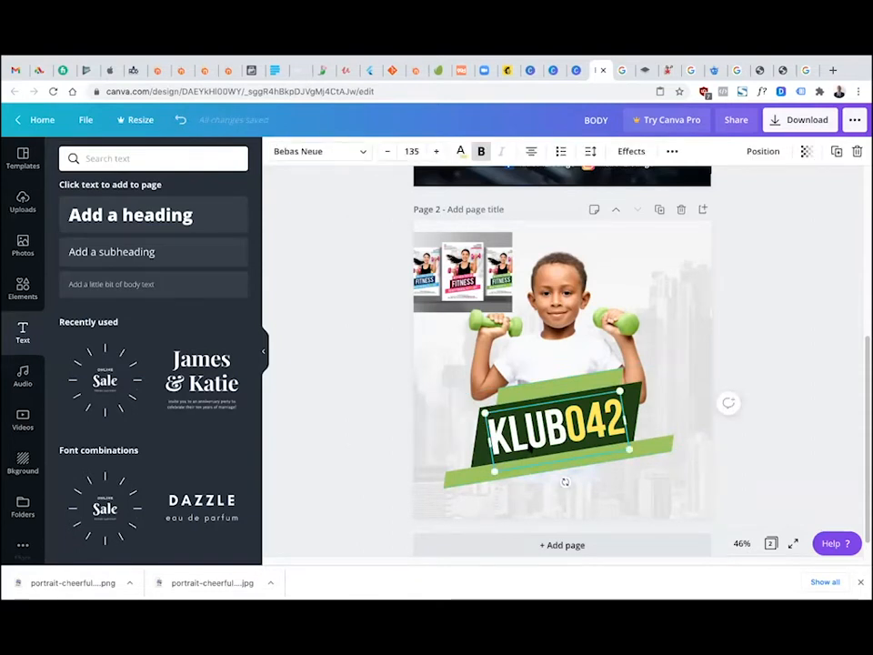
left_click(837, 151)
left_click_drag(601, 436, 590, 337)
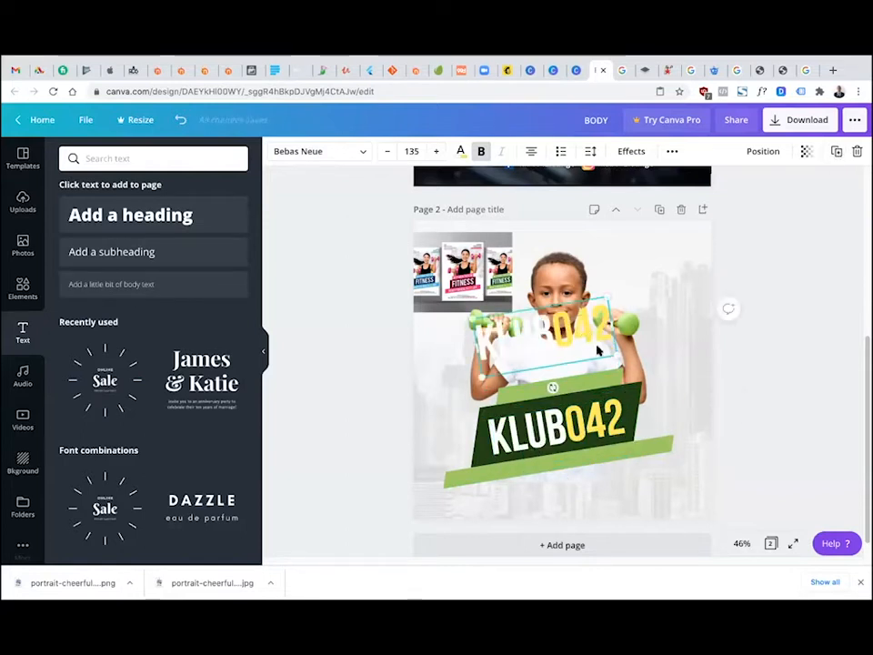
Replace the duplicated text with "GYM & FITNESS LOUNGE"
double_click(589, 344)
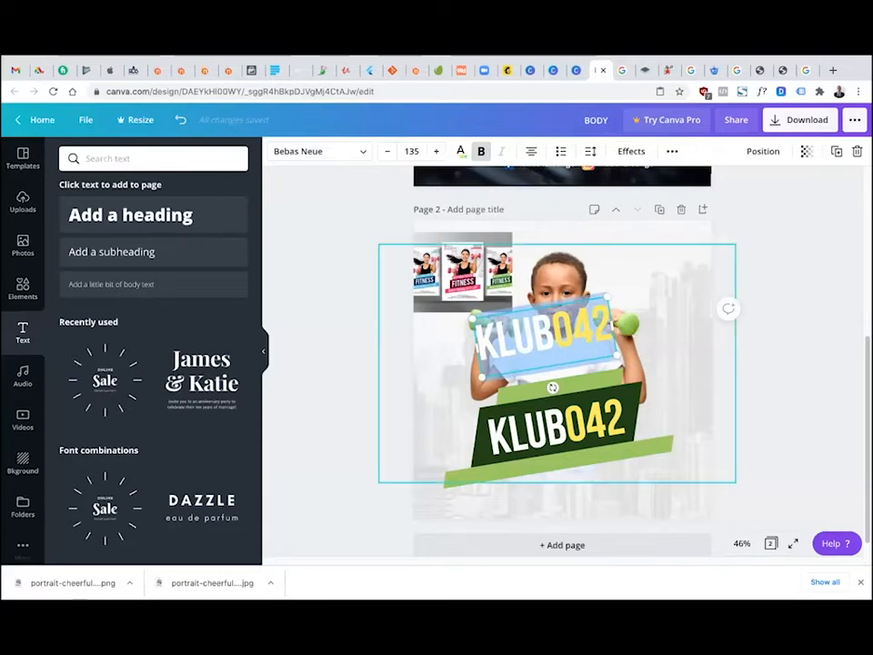
type("V")
type("M ")
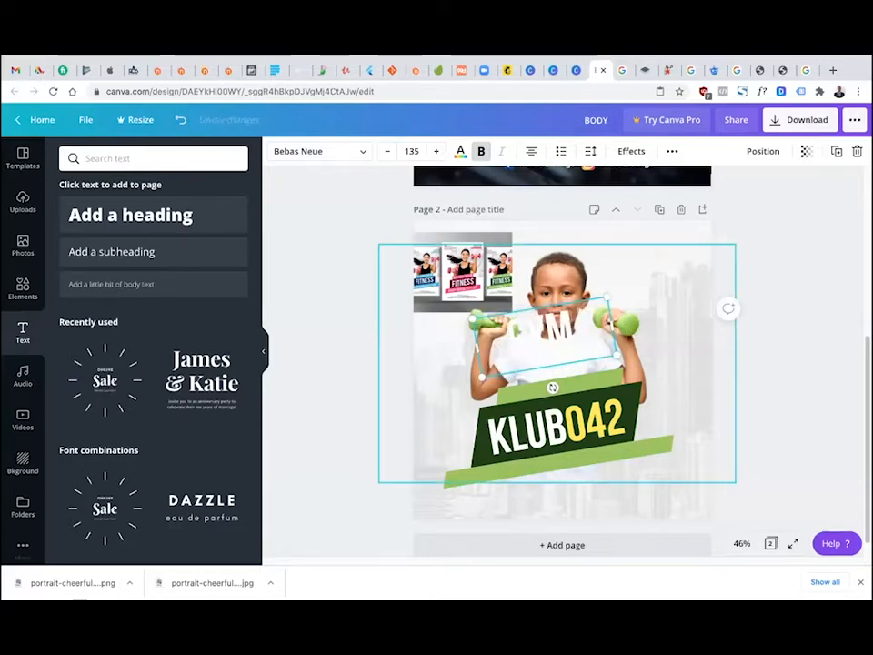
type("FITNESS")
key("Return")
type("LO")
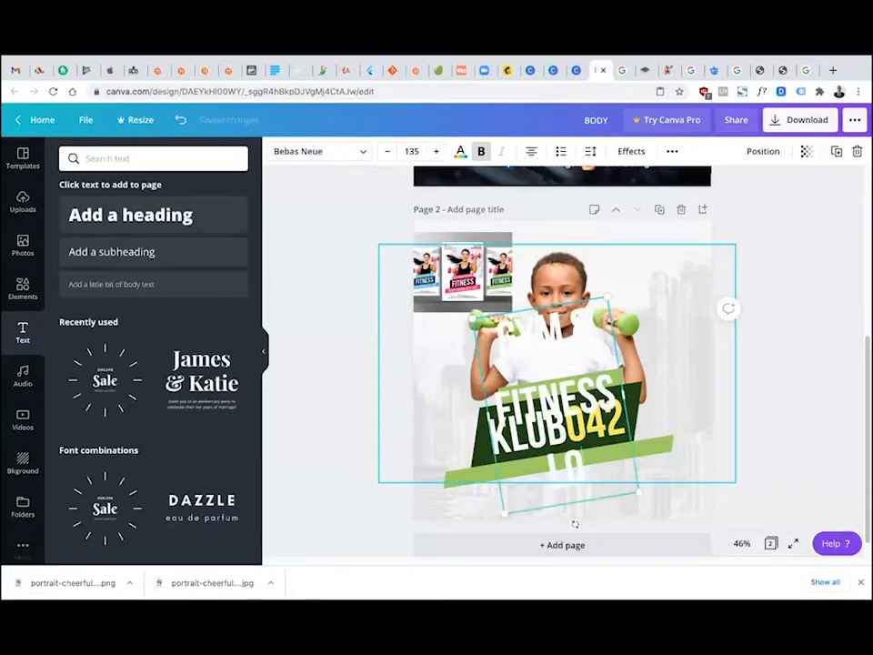
type("UNGE")
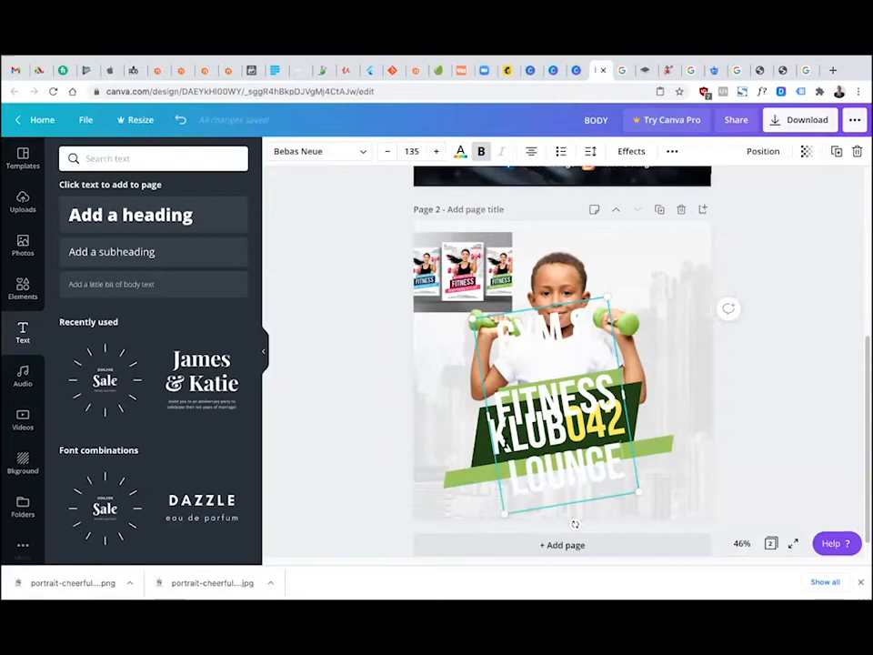
Fit the "GYM & FITNESS LOUNGE" text on one line at font size 33.2 and place it on the lower light green strip
left_click_drag(485, 418, 278, 507)
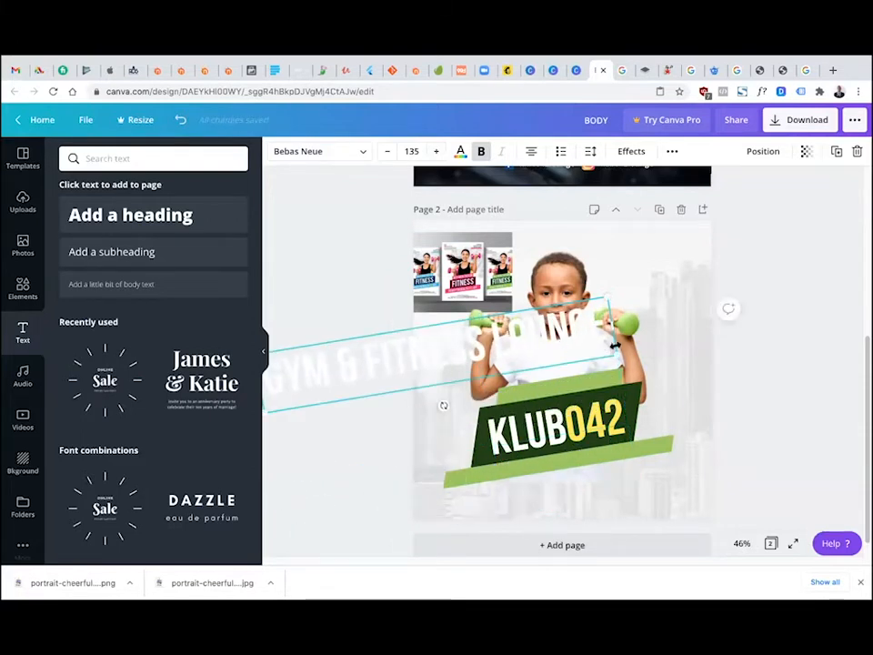
left_click_drag(608, 303, 393, 333)
left_click_drag(338, 383, 526, 422)
left_click_drag(442, 415, 527, 391)
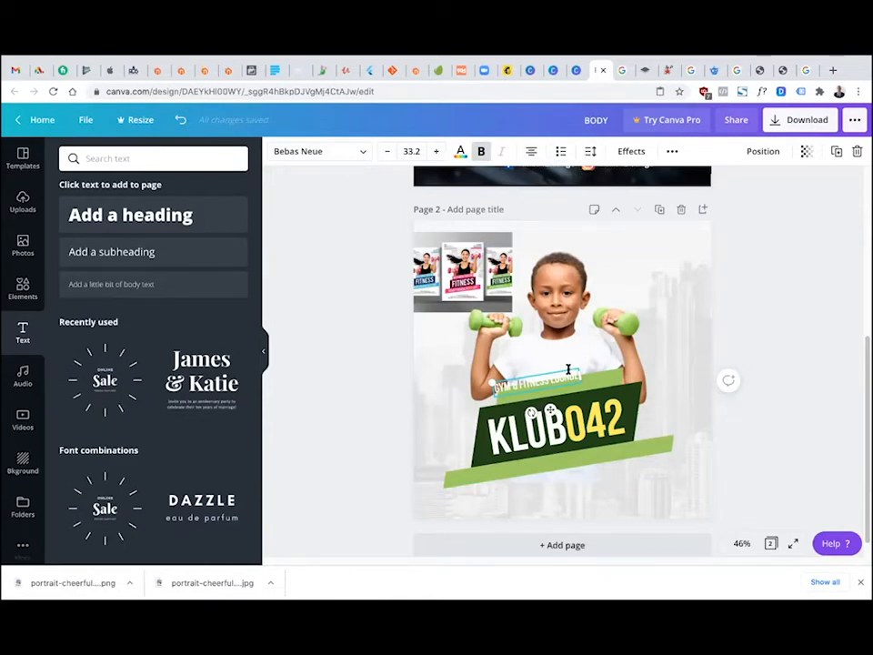
left_click_drag(575, 395, 584, 455)
left_click(344, 415)
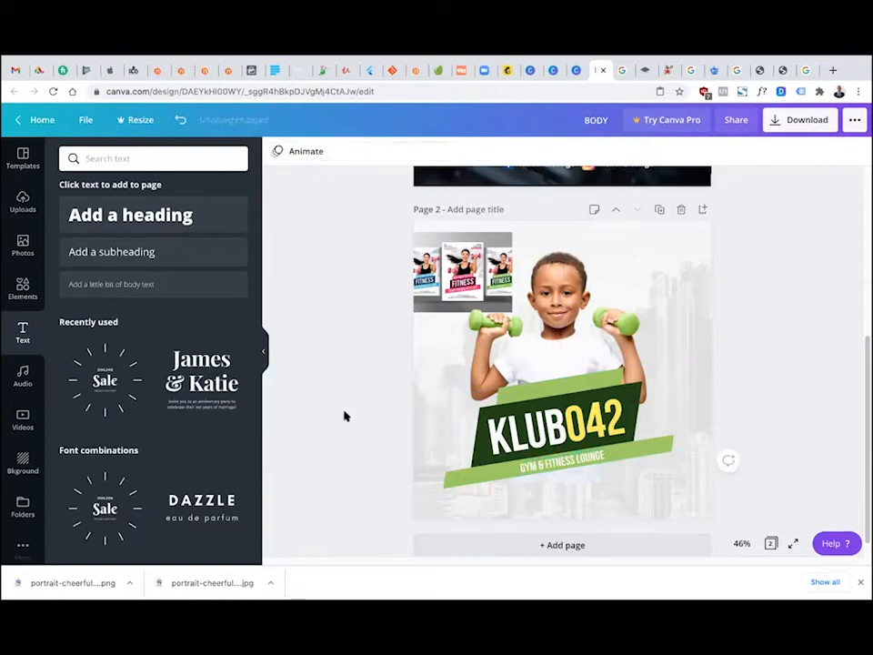
Recolour the "GYM & FITNESS LOUNGE" text with the document's dark green and shift it slightly left
left_click(571, 463)
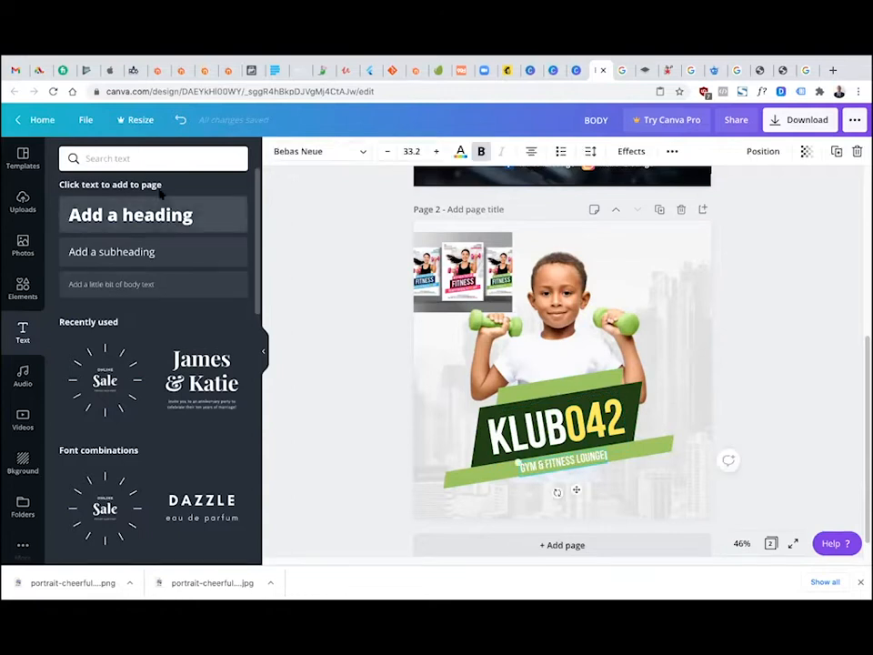
left_click(460, 151)
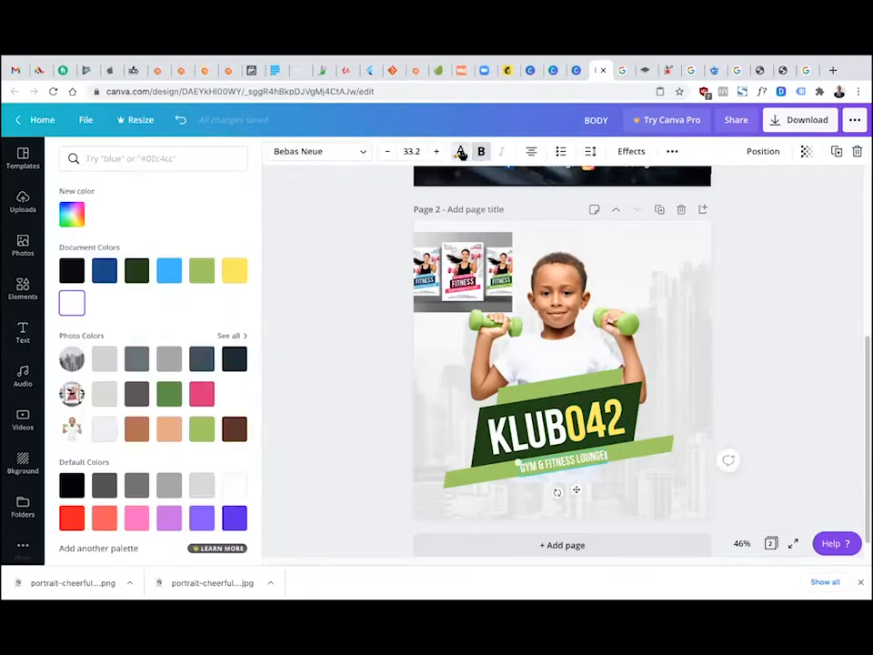
left_click(144, 274)
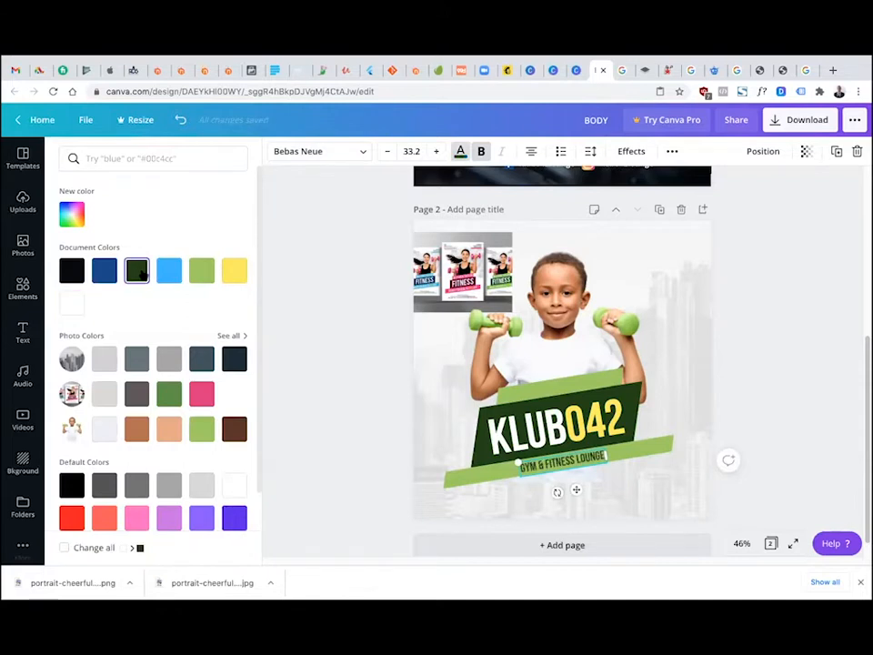
left_click(347, 400)
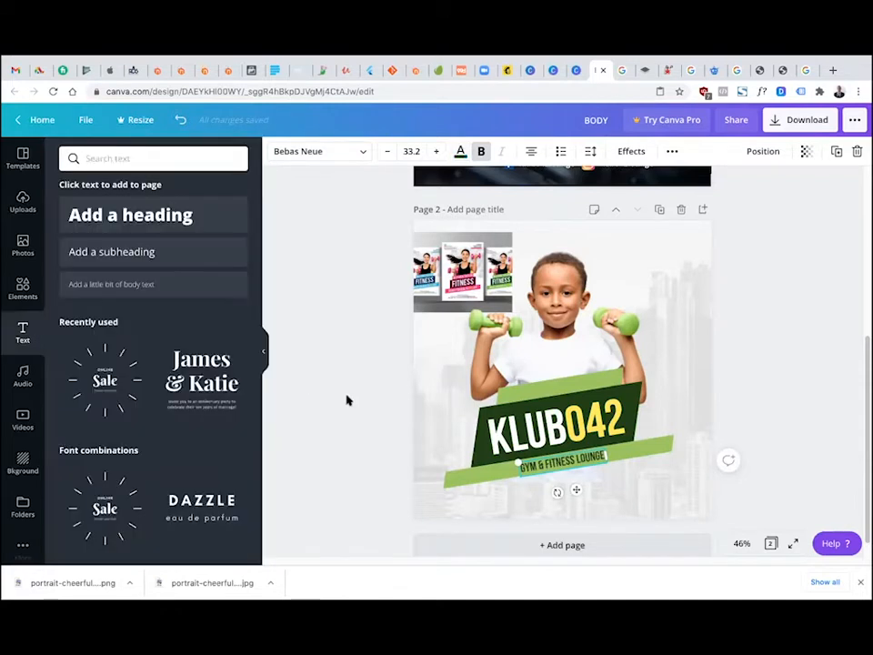
left_click(348, 400)
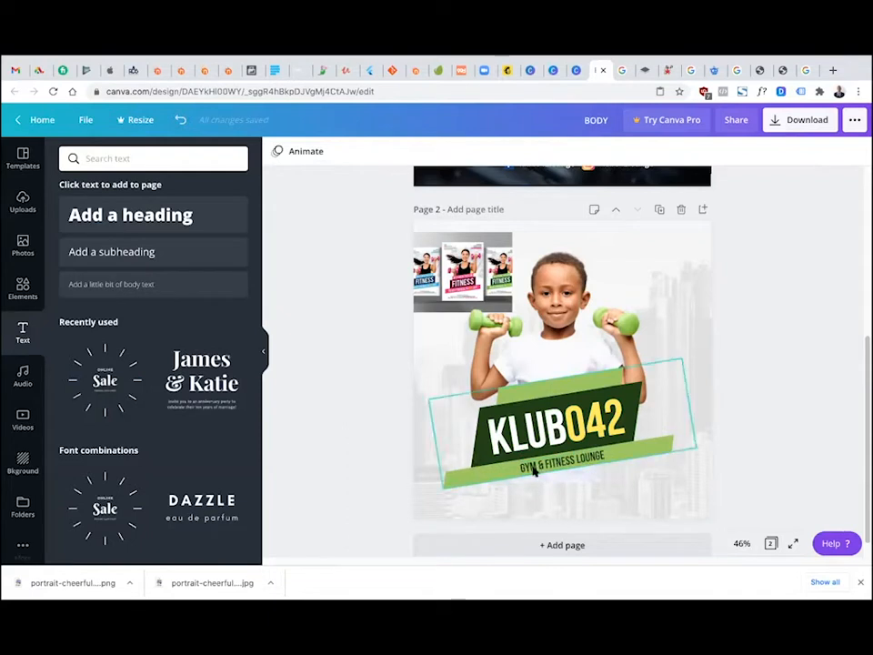
left_click_drag(556, 464, 548, 464)
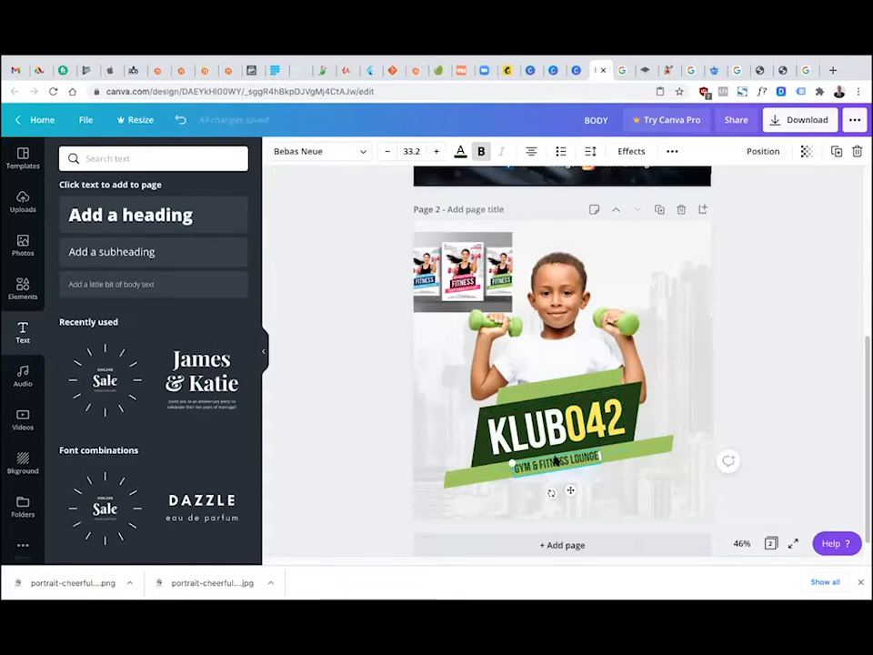
Set the tagline's letter spacing to 574 and widen its text box on both sides to span the lower green strip
left_click(591, 152)
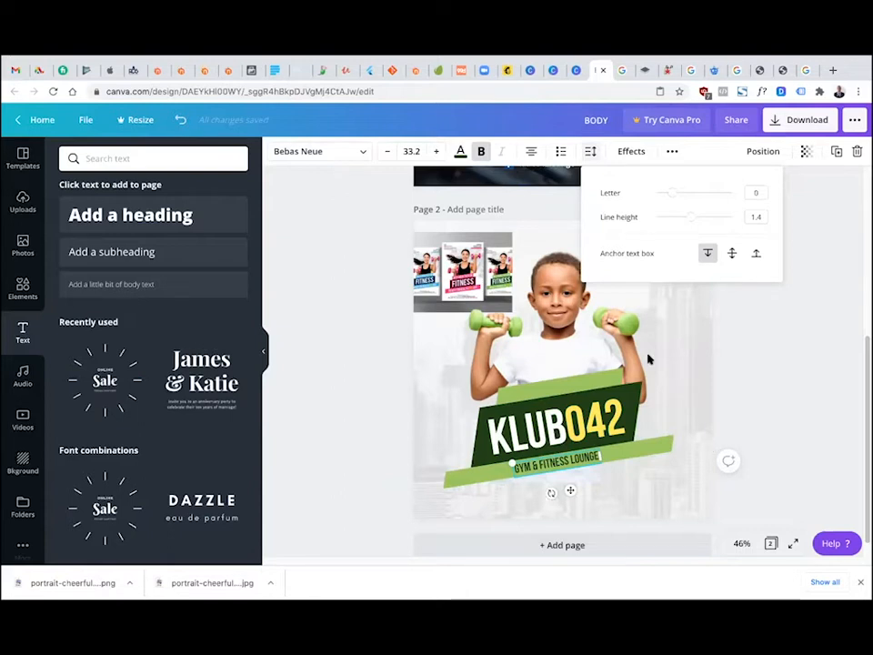
left_click_drag(670, 196, 720, 198)
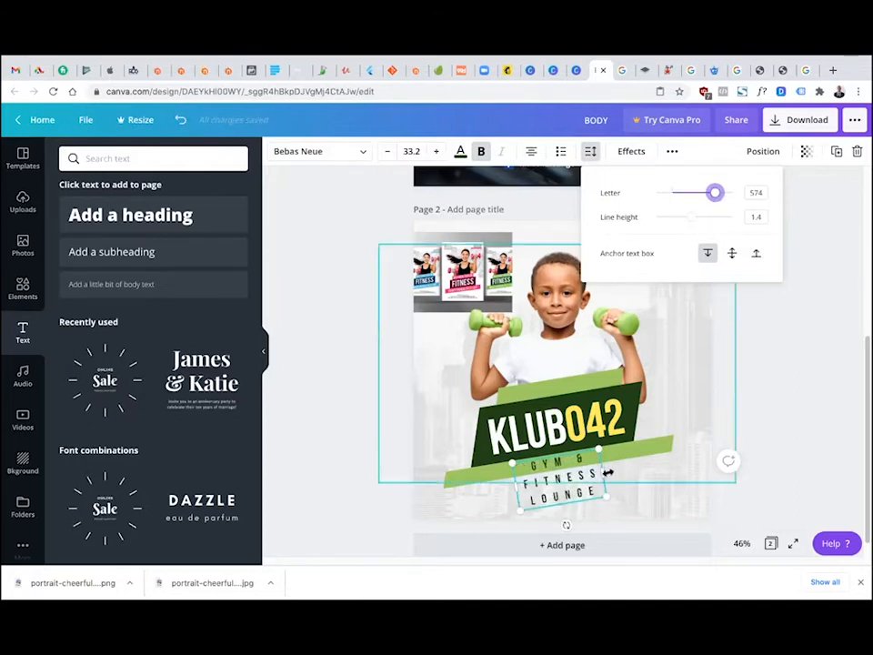
left_click_drag(603, 477, 665, 467)
left_click_drag(513, 482, 460, 505)
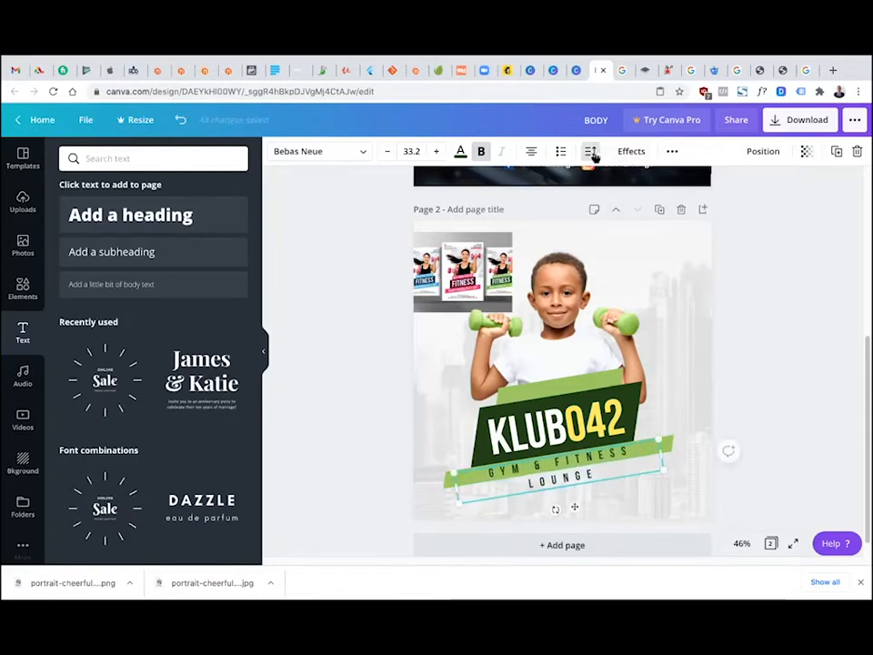
Reduce the "GYM & FITNESS LOUNGE" letter spacing to 209 so it fits on a single line
left_click(590, 151)
left_click_drag(715, 198, 687, 202)
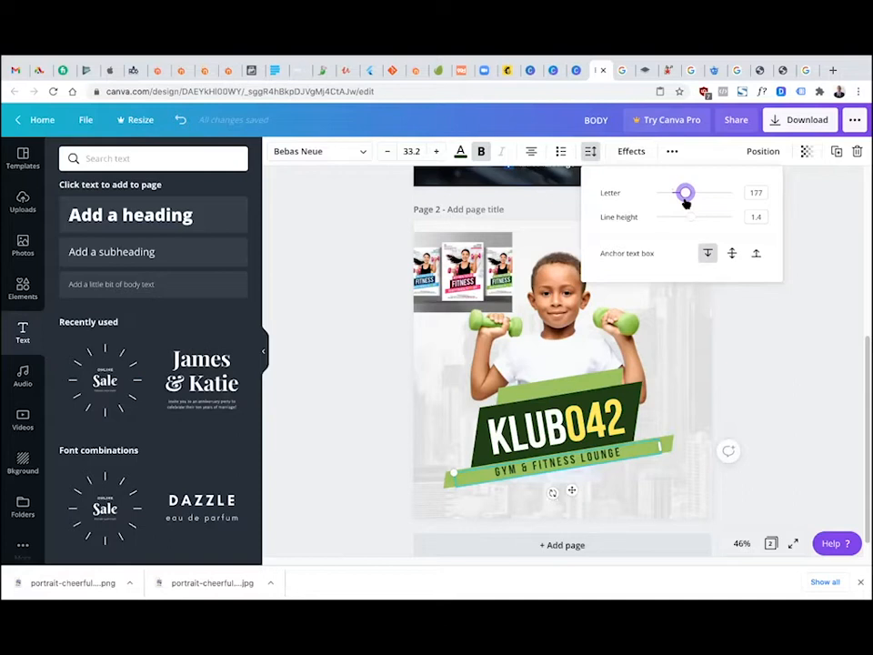
left_click_drag(686, 202, 686, 192)
left_click(755, 358)
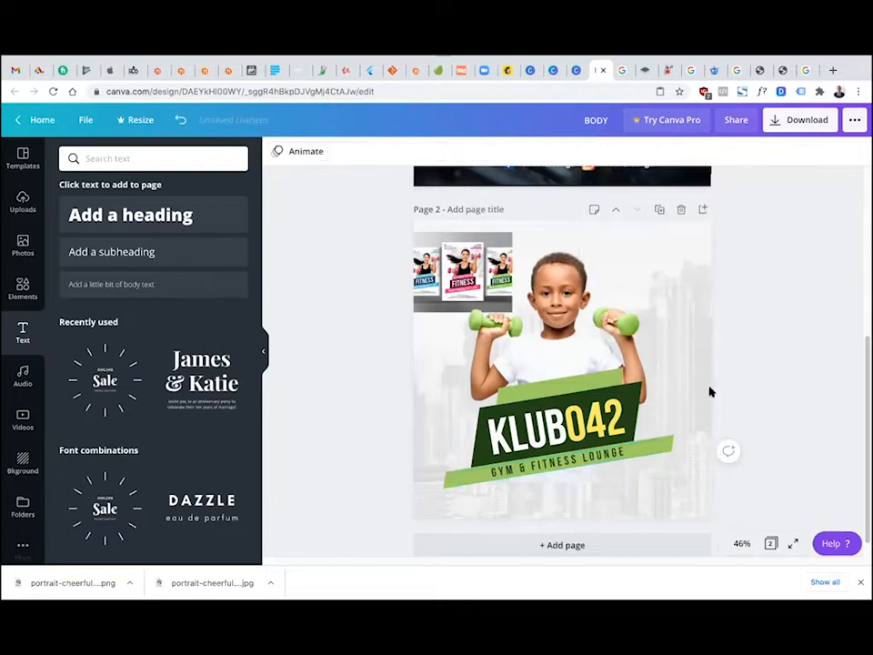
left_click(560, 464)
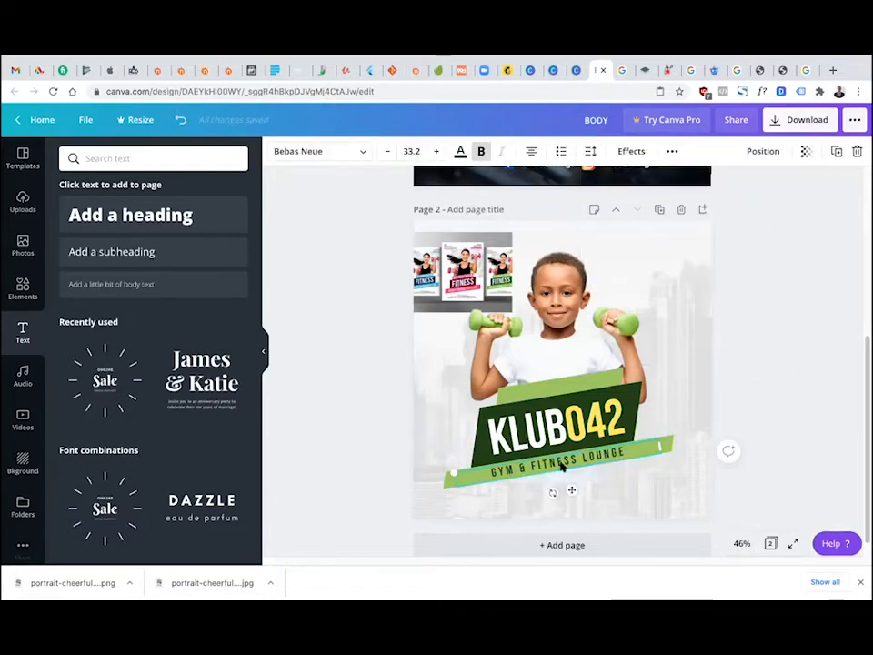
left_click_drag(561, 465, 566, 463)
left_click(797, 364)
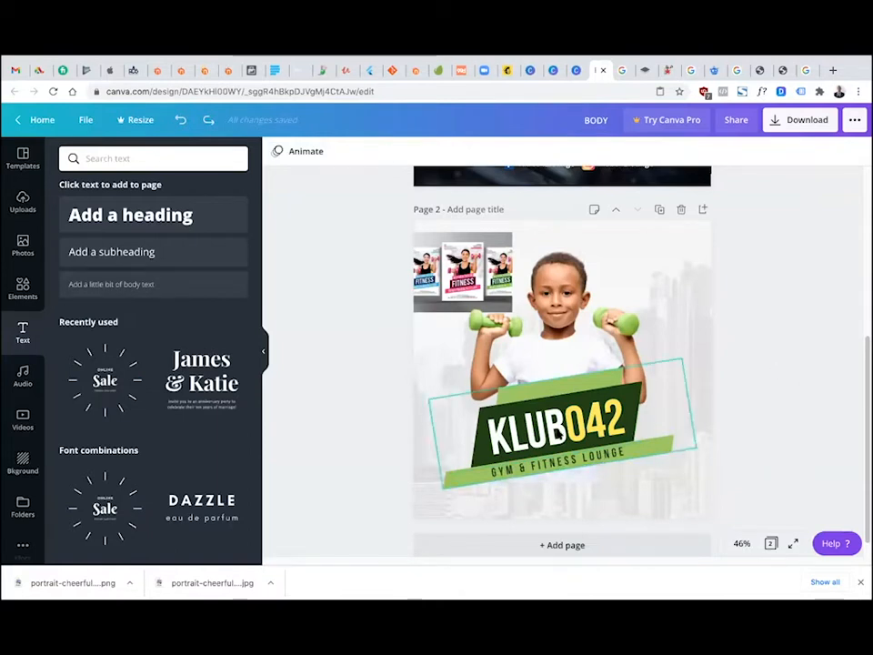
Duplicate the tagline onto the upper light green strip and change the copy's text to "NOW OPEN"
left_click(565, 464)
left_click(837, 152)
left_click_drag(584, 388, 583, 386)
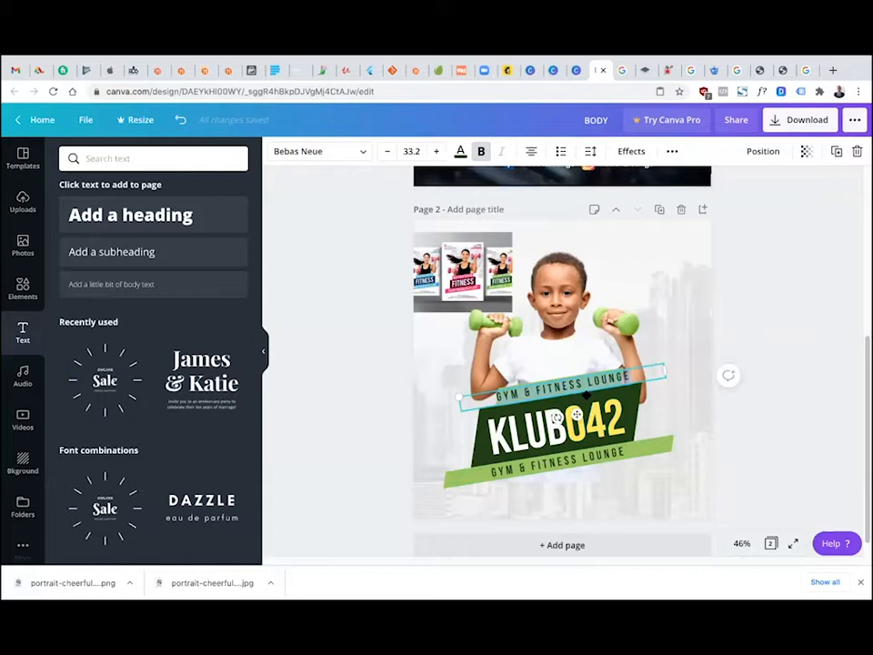
type("NOW")
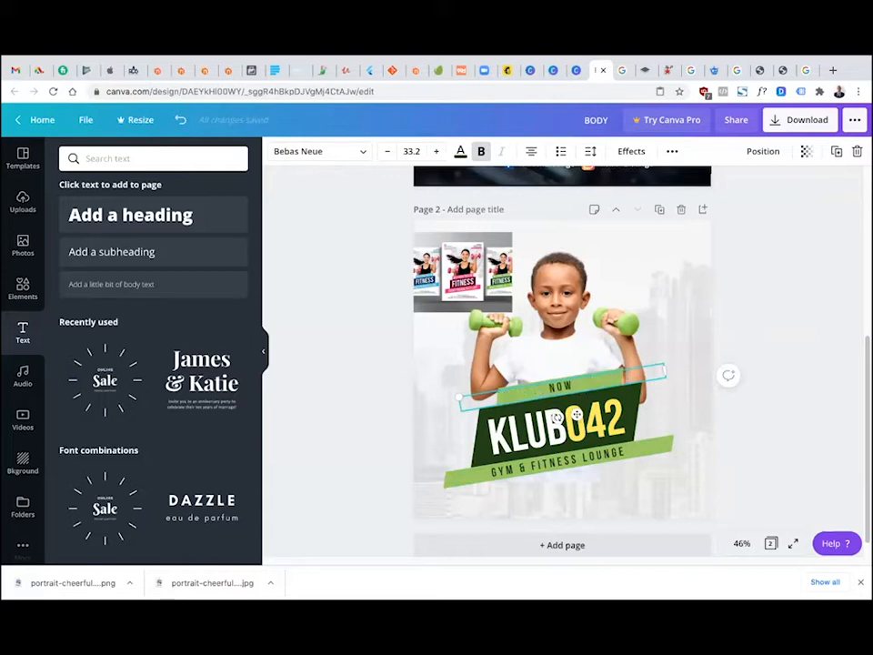
type(" OPEN")
left_click(772, 297)
Set the letter spacing of both the "GYM & FITNESS LOUNGE" and "NOW OPEN" texts to 130
left_click(598, 462)
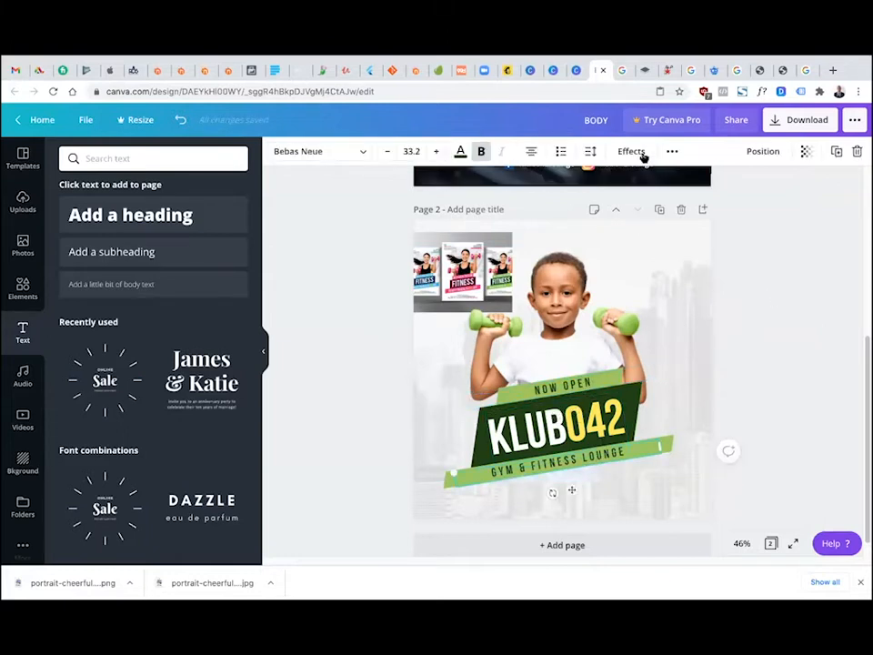
left_click(591, 151)
left_click_drag(683, 195, 682, 197)
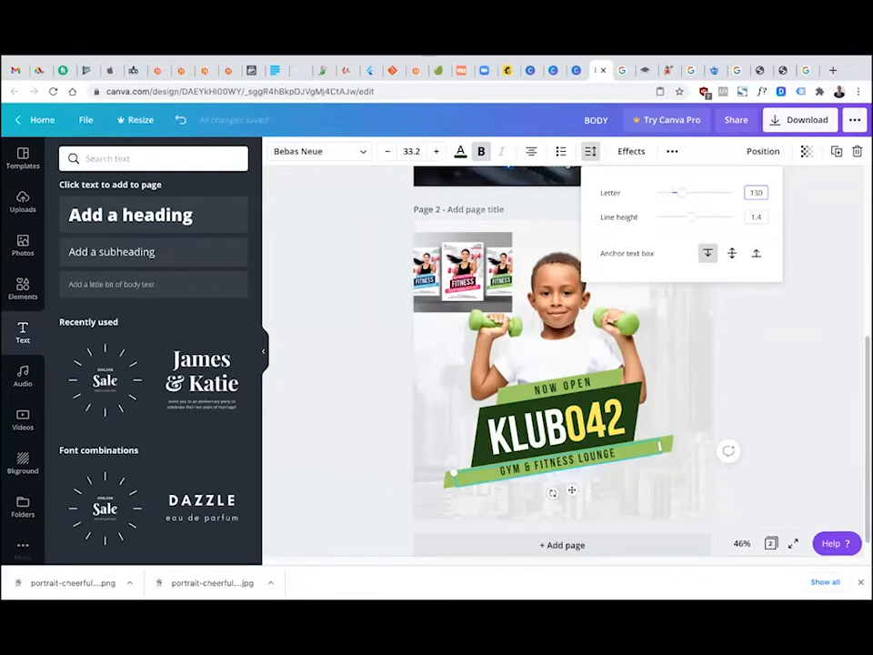
left_click(606, 365)
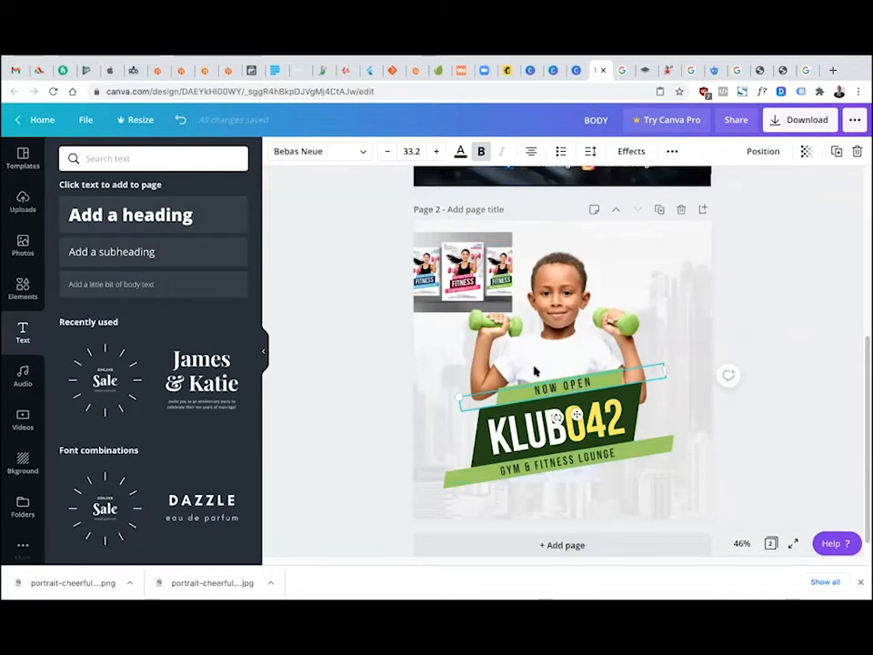
left_click(591, 152)
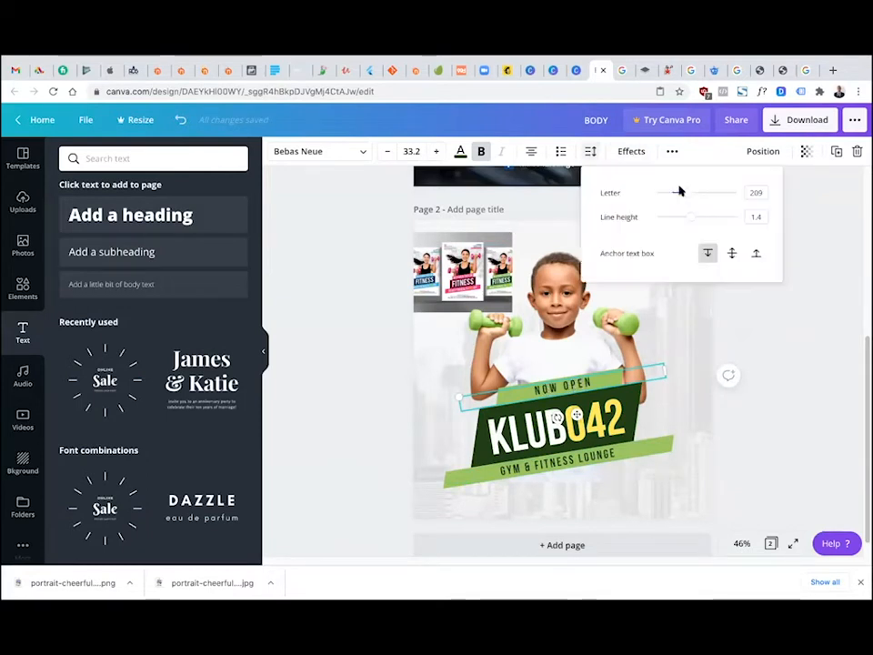
left_click(760, 192)
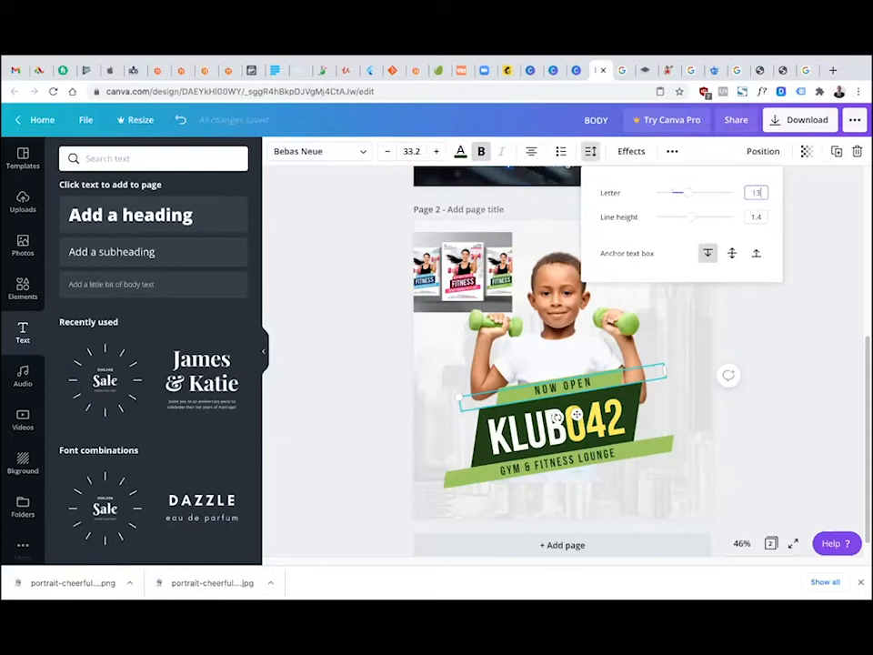
left_click(589, 386)
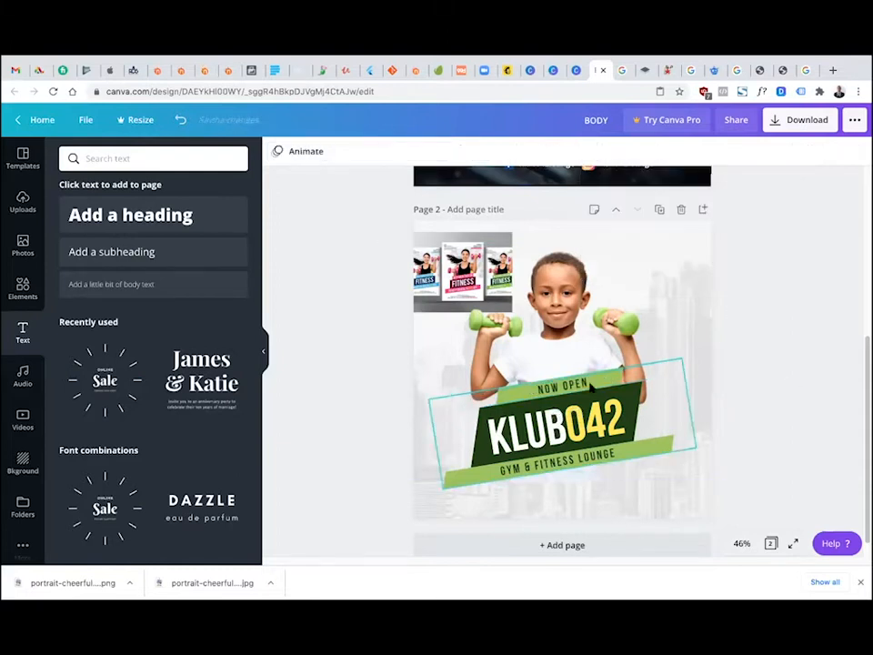
Fine-tune the position of the "GYM & FITNESS LOUNGE" text within the lower green strip
left_click_drag(575, 462, 567, 457)
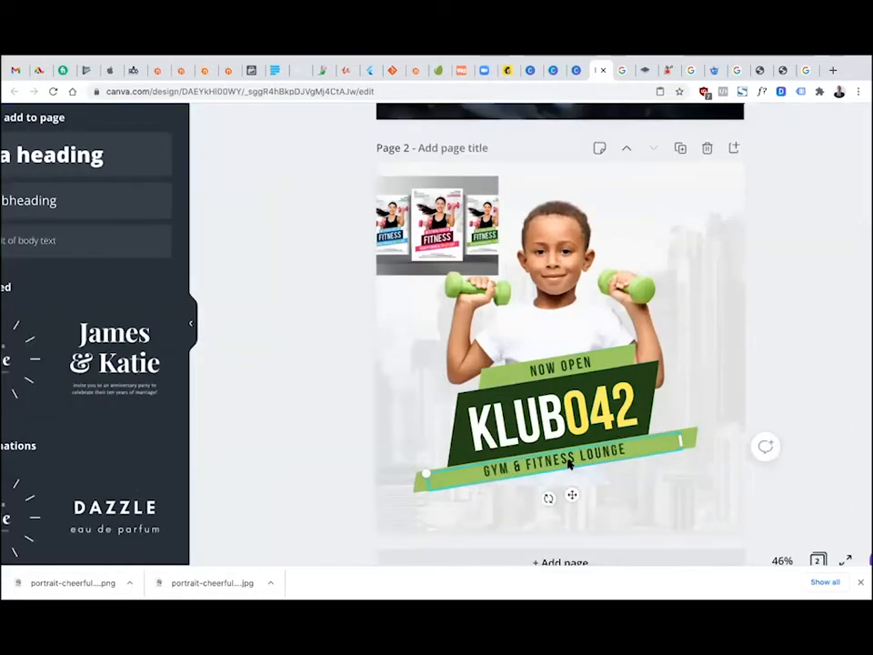
mouse_move(569, 465)
left_mouse_down()
mouse_move(597, 455)
mouse_move(579, 454)
mouse_move(577, 464)
left_mouse_up()
left_click(781, 324)
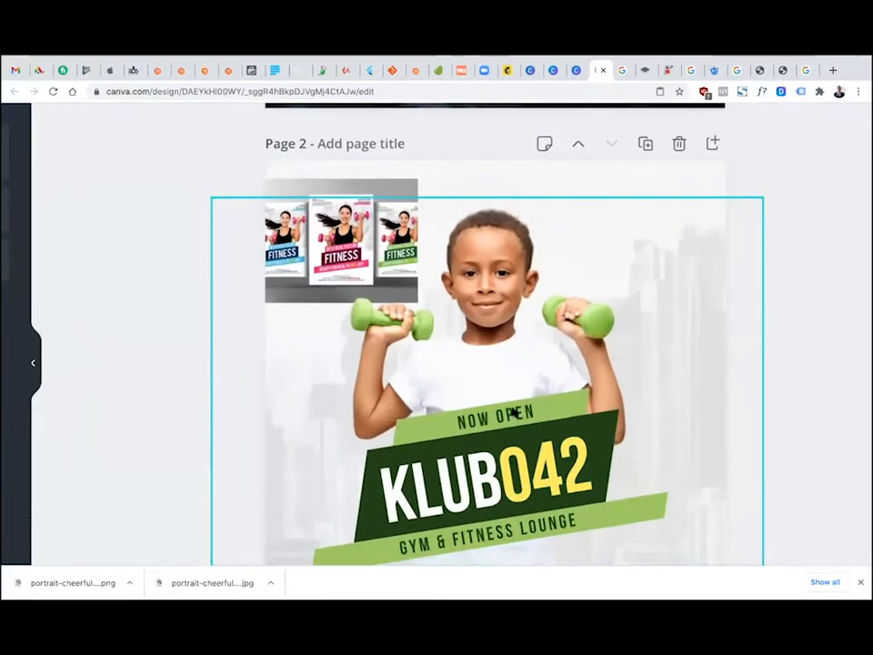
Shift the "NOW OPEN" text slightly left on the upper green strip and nudge it down in six small increments
left_click_drag(564, 388, 555, 391)
mouse_move(496, 419)
left_mouse_down()
mouse_move(483, 416)
mouse_move(491, 415)
left_mouse_up()
left_click(778, 455)
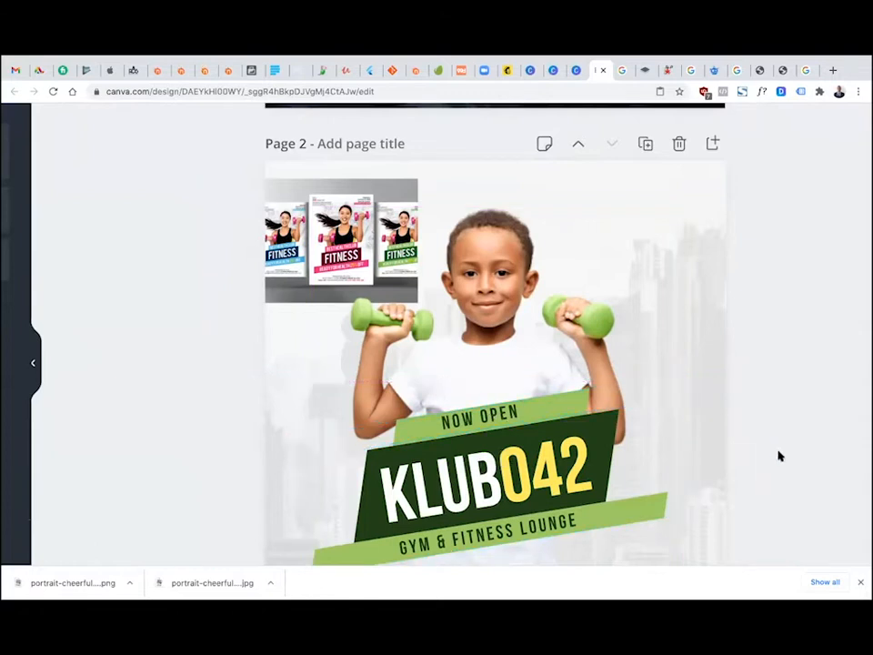
scroll(779, 455, "down", 2)
scroll(650, 441, "up", 4)
left_click(501, 414)
key("Down")
key("Down")
key("Down")
key("Down")
key("Down")
key("Down")
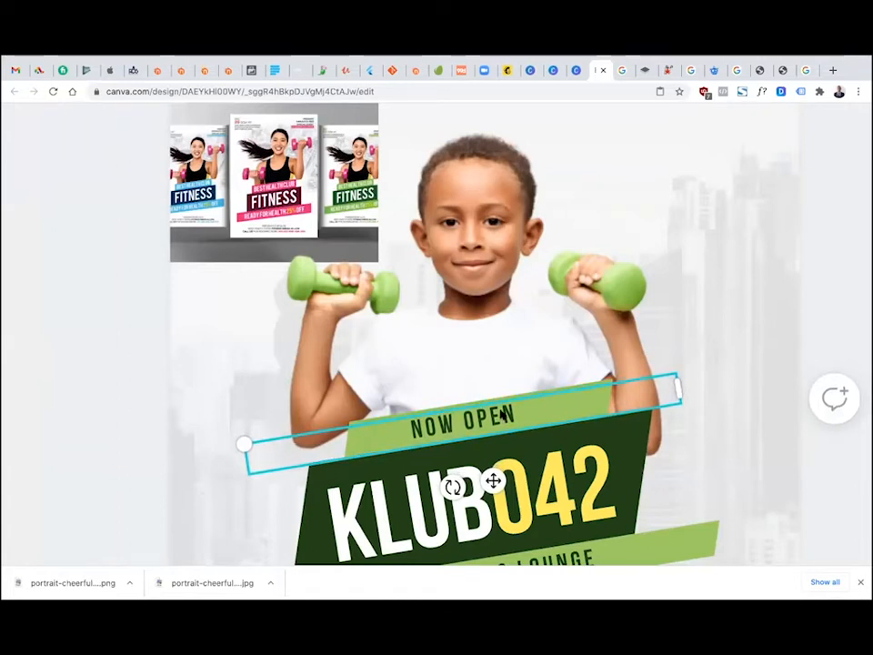
Nudge the "GYM & FITNESS LOUNGE" text slightly right along the lower green strip in about fifteen small increments
scroll(501, 414, "down", 4)
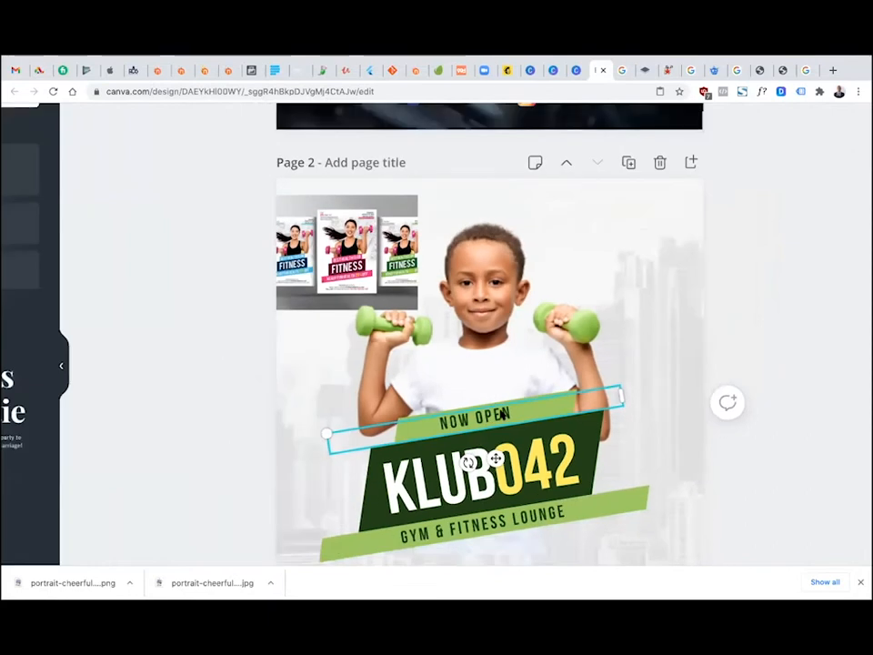
scroll(501, 414, "down", 1)
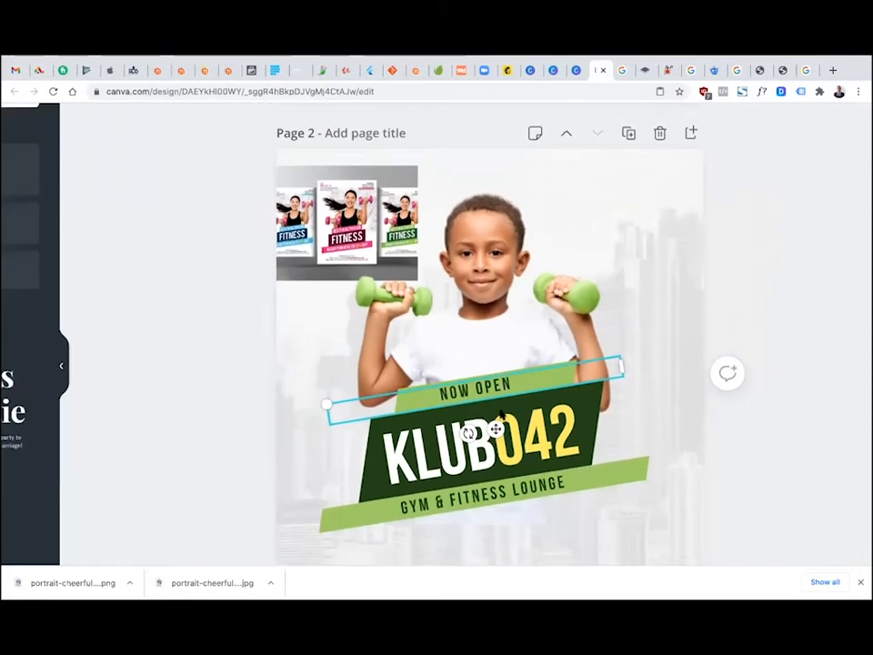
left_click(498, 496)
key("Right")
key("Right")
key("Right")
key("Right")
key("Right")
key("Right")
key("Right")
key("Right")
key("Right")
key("Right")
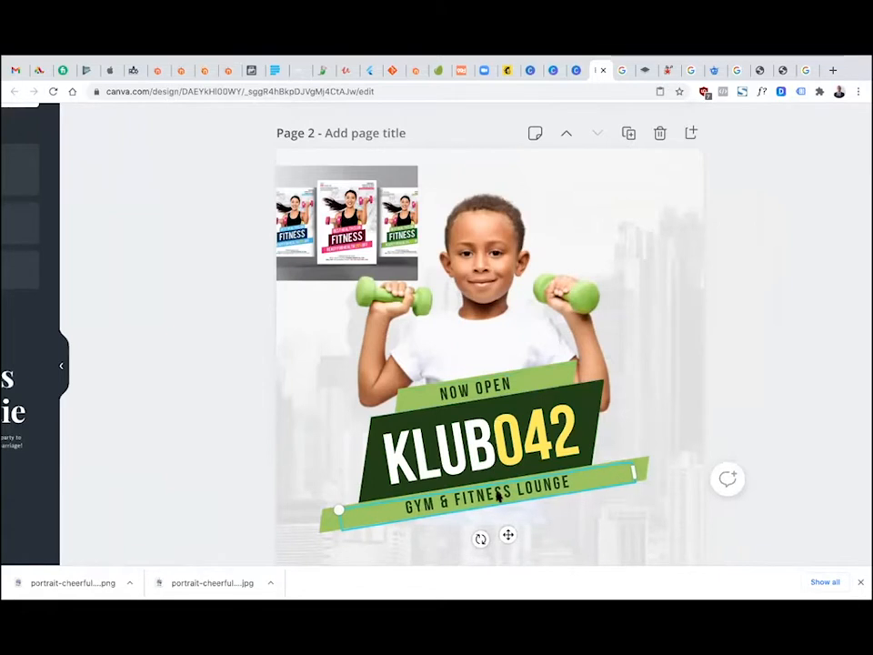
key("Right")
key("Right")
key("Right")
key("Right")
key("Right")
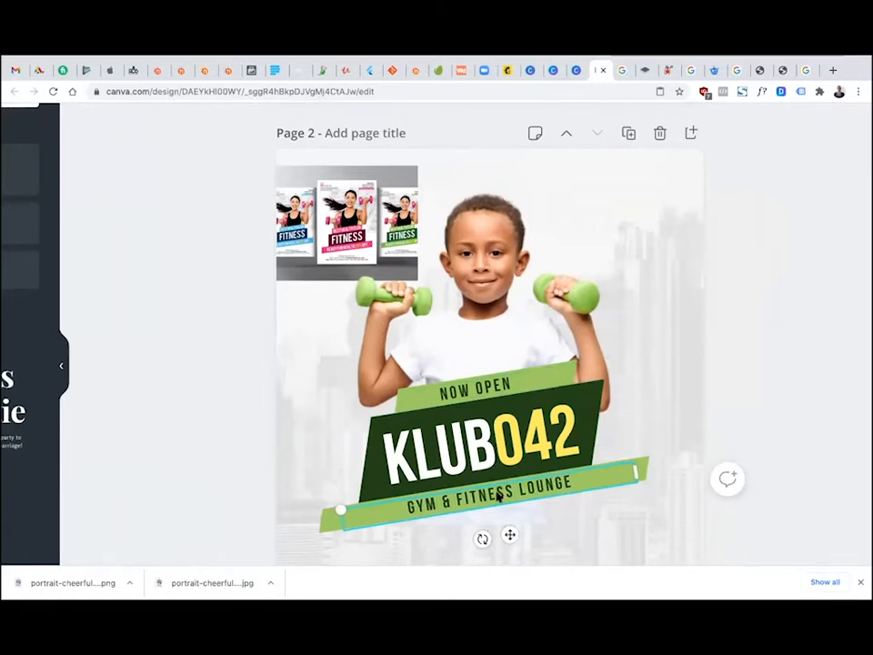
left_click(766, 333)
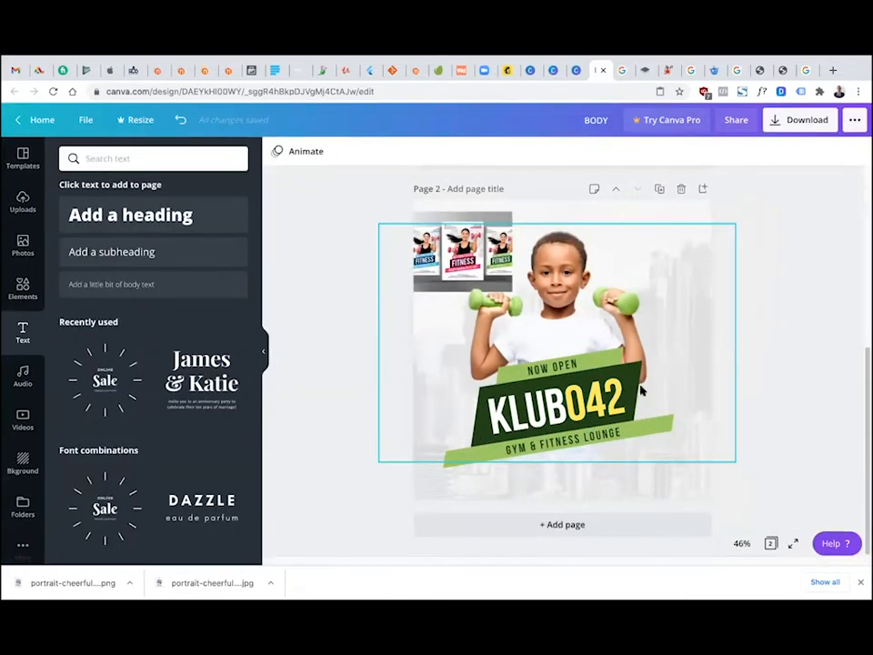
Try white for the "NOW OPEN" and "GYM & FITNESS LOUNGE" texts and undo the colour changes
left_click(575, 364)
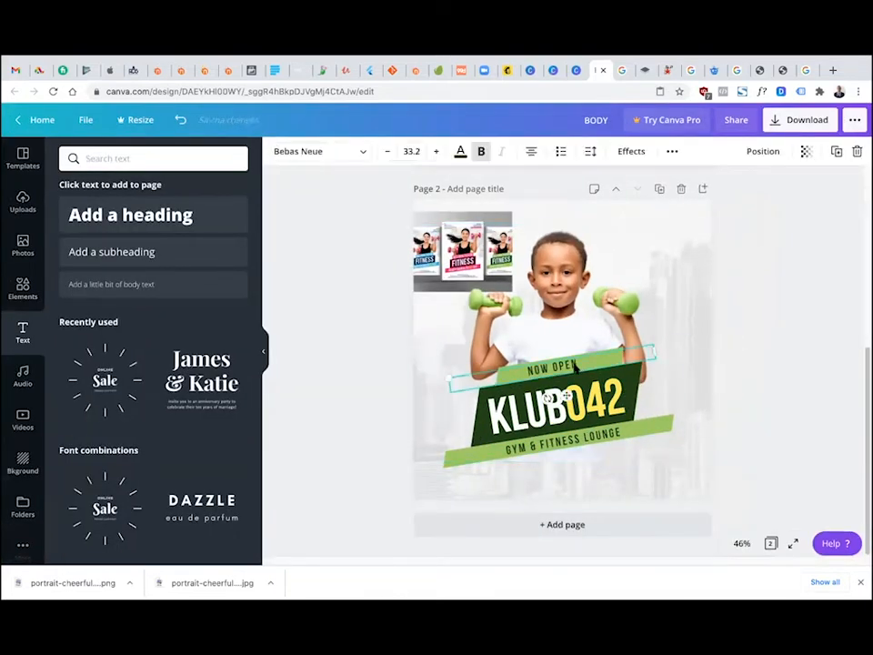
left_click(460, 151)
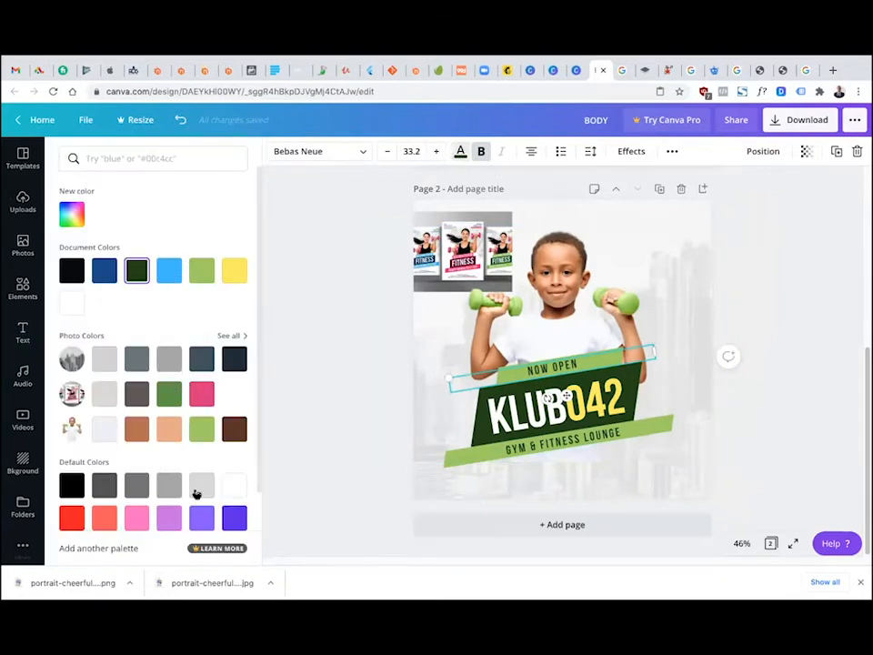
left_click(234, 485)
left_click(559, 443)
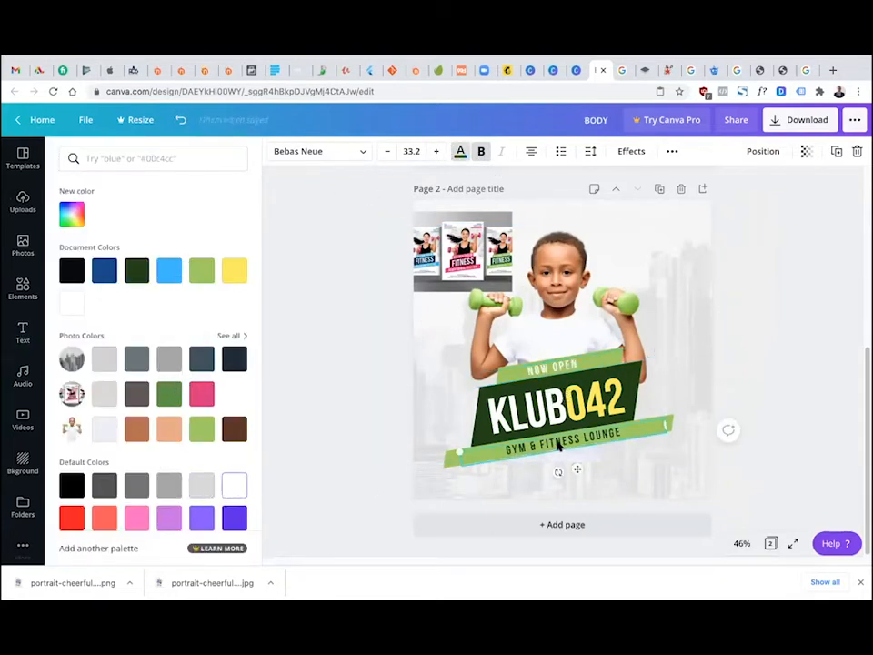
left_click(233, 485)
left_click(339, 406)
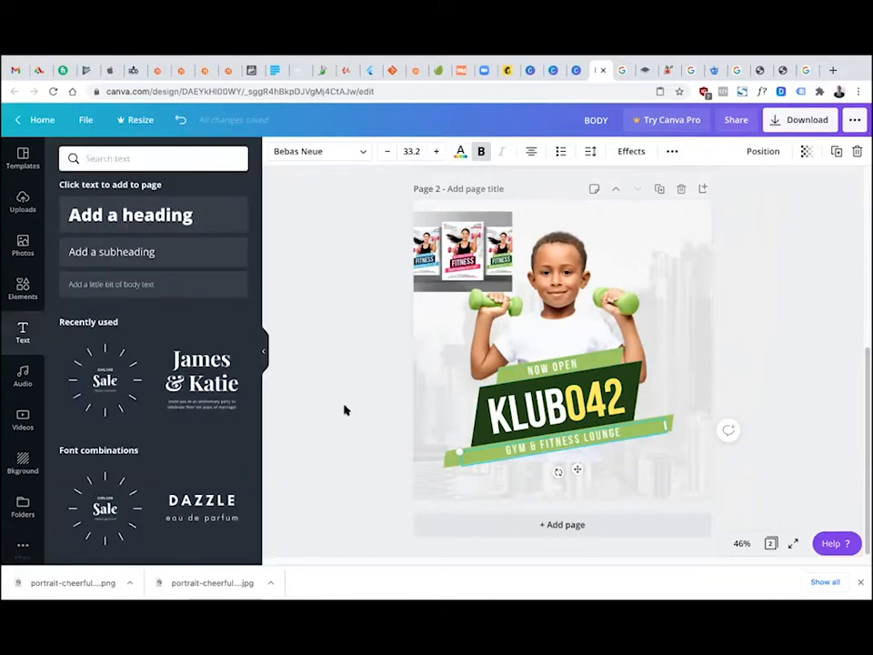
key("ctrl+z")
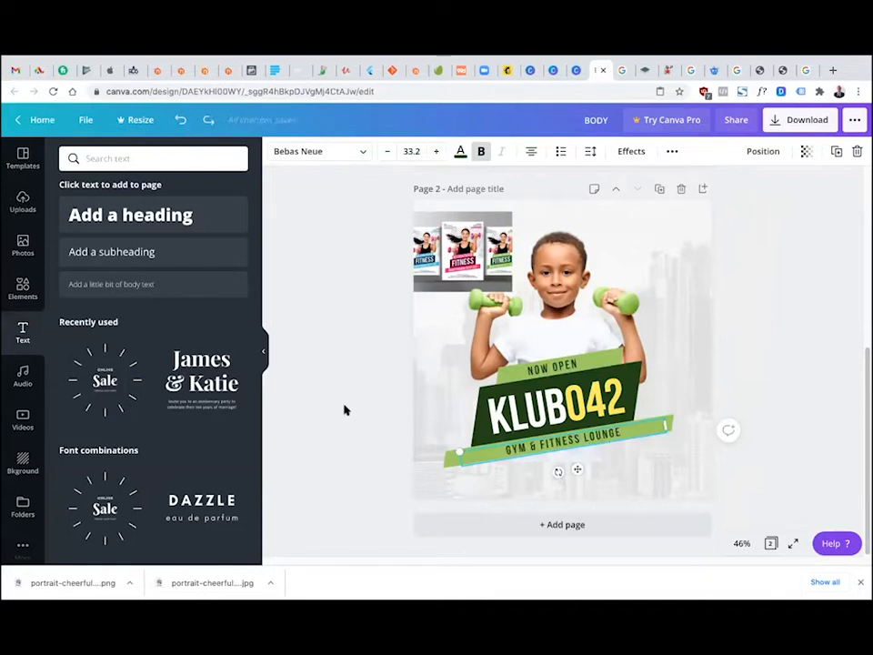
mouse_move(697, 60)
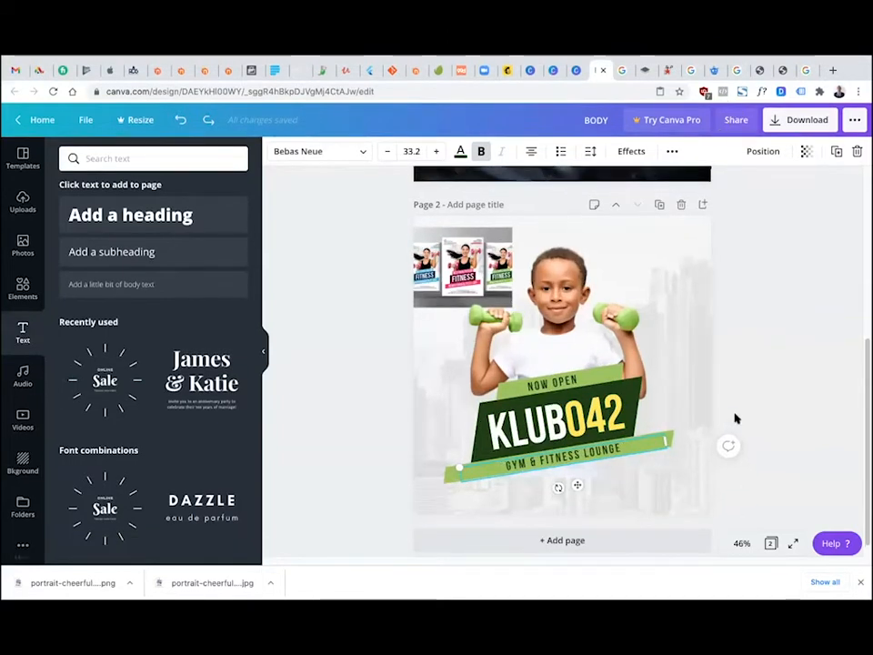
left_click(739, 415)
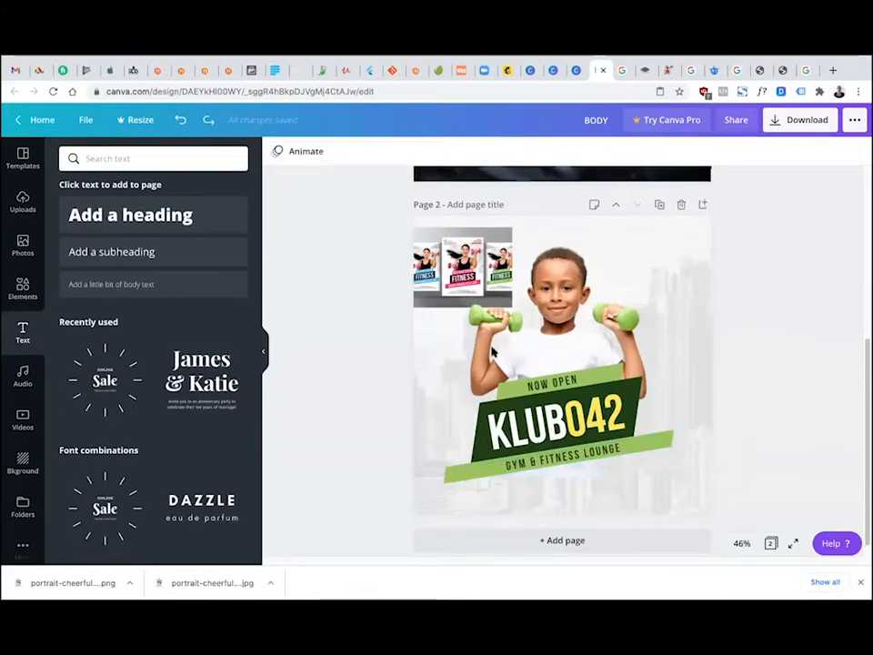
Replace the parallelogram search in the elements library with a search for "DUMBELL"
mouse_move(864, 419)
left_mouse_down()
mouse_move(863, 254)
mouse_move(863, 416)
left_mouse_up()
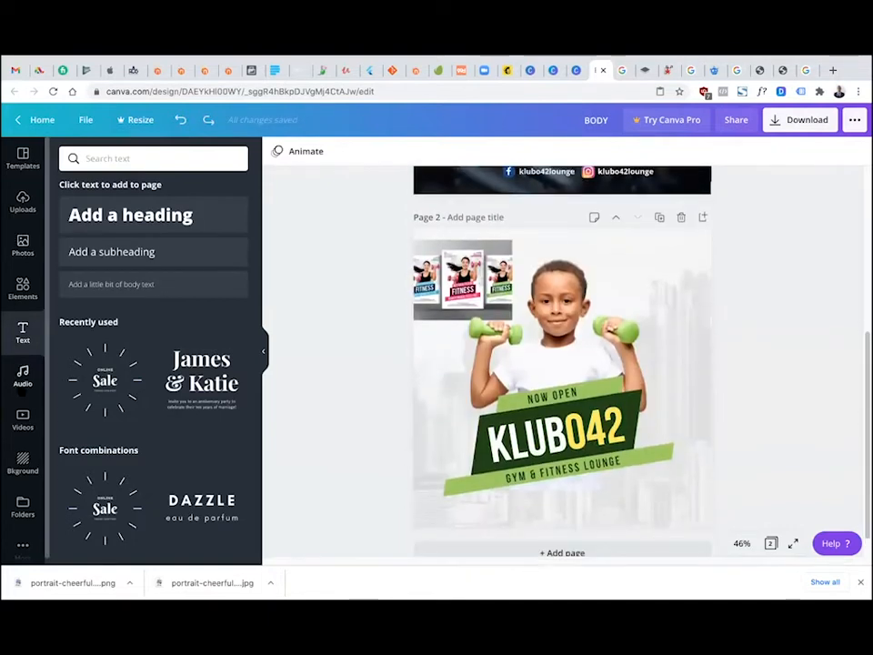
left_click(24, 291)
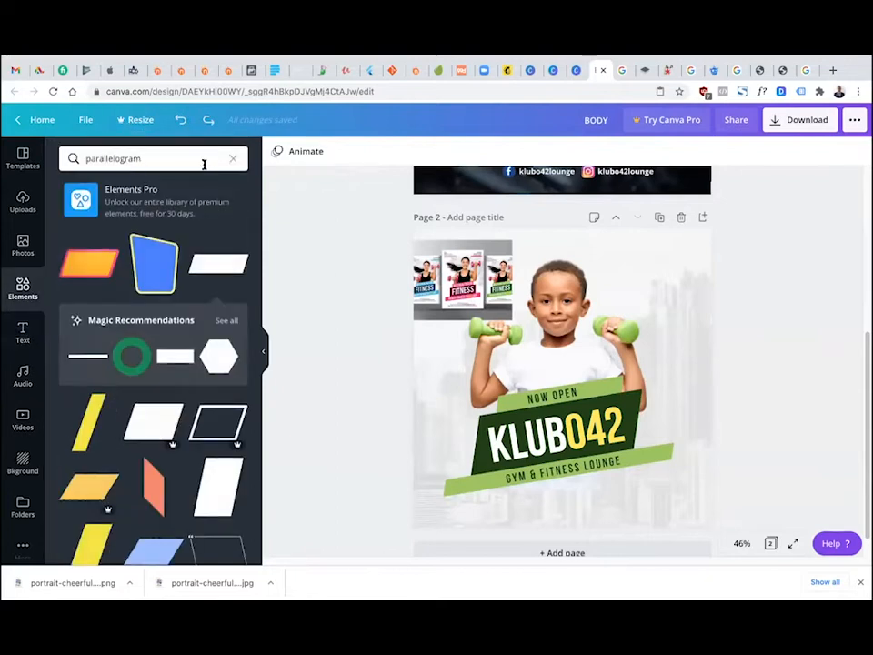
left_click(235, 159)
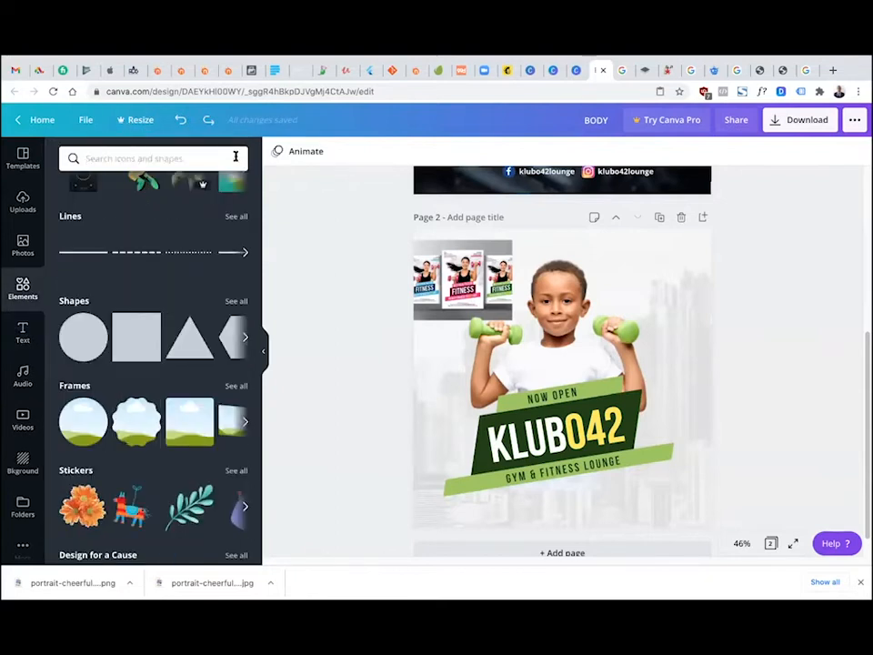
type("DU")
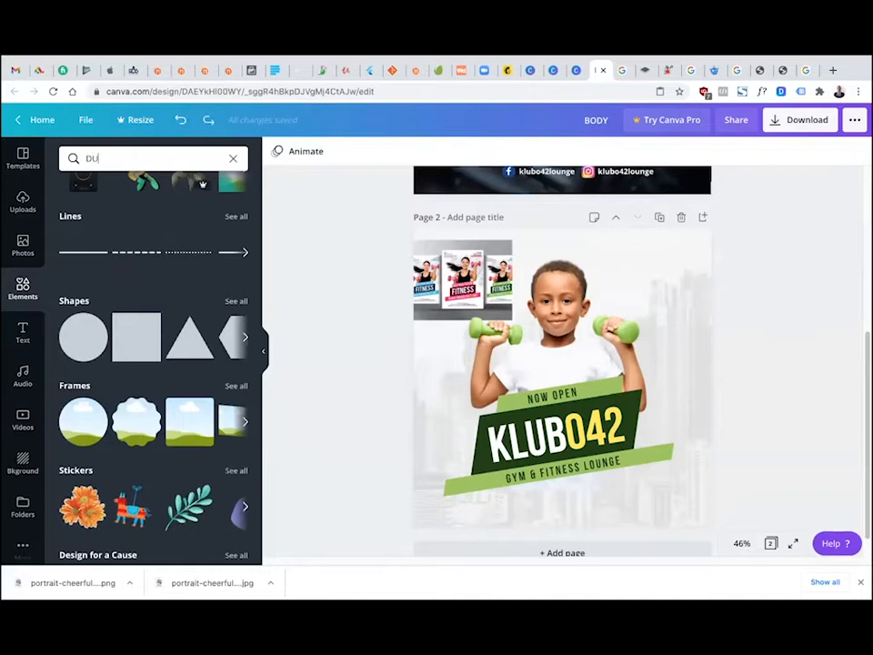
type("MBELL")
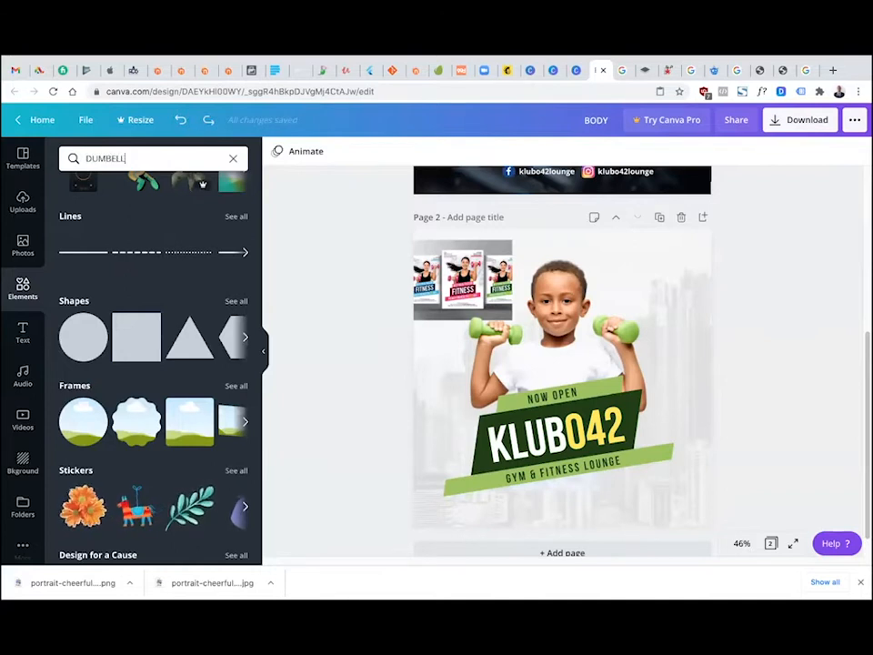
key("Return")
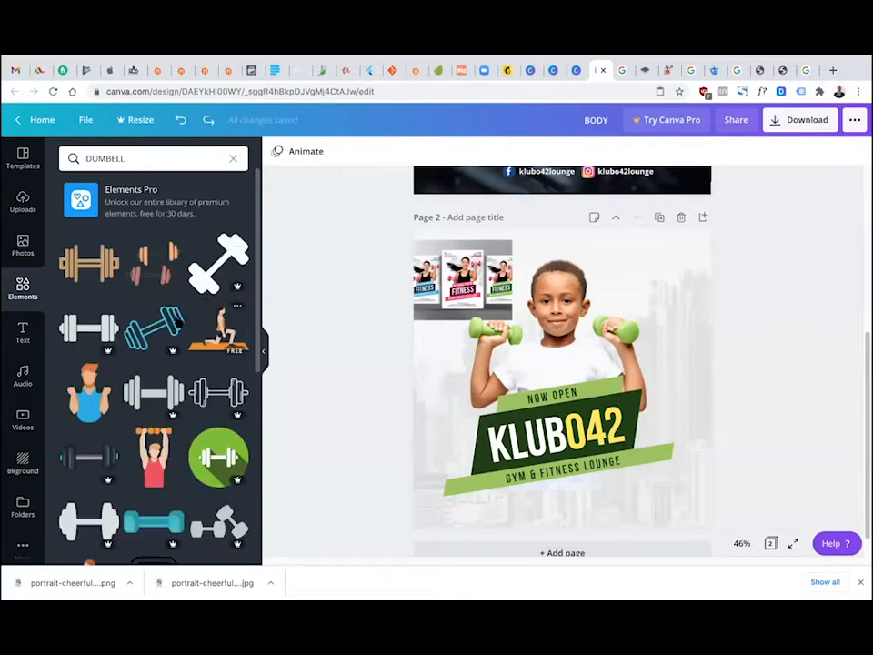
Add the free brown dumbbell graphic to page 2 and place it at a small size in the flyer's upper right corner
left_click(78, 272)
left_click_drag(306, 271, 673, 286)
left_click_drag(733, 286, 735, 288)
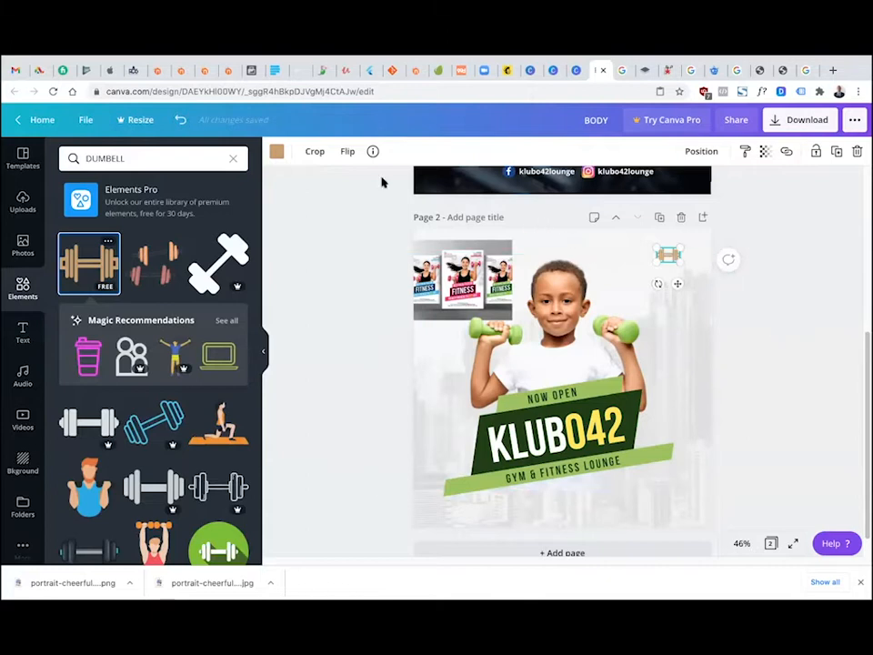
Recolour the dumbbell icon with the banner's light green, after trying the dark green on it
left_click(275, 155)
left_click(200, 271)
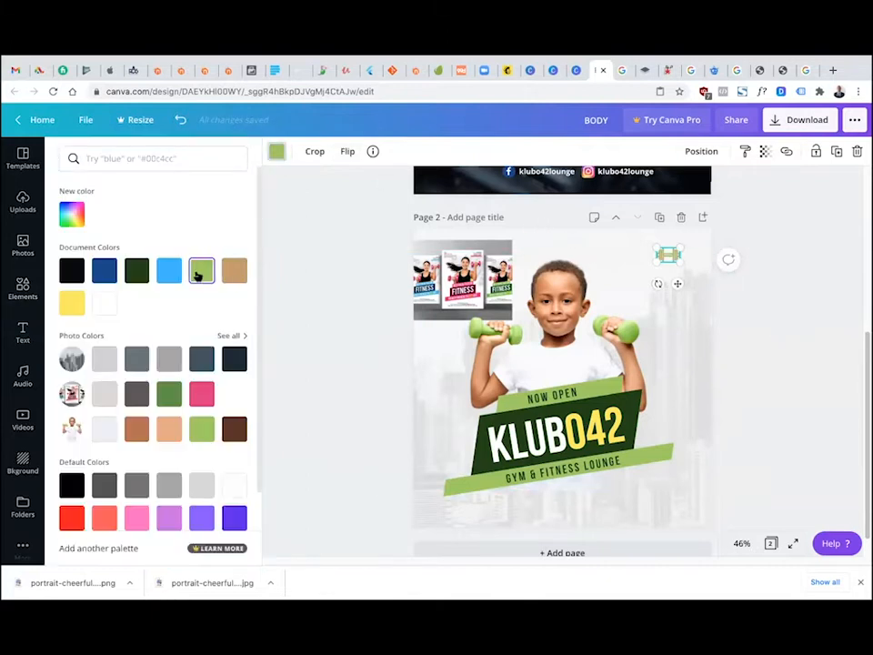
left_click(136, 271)
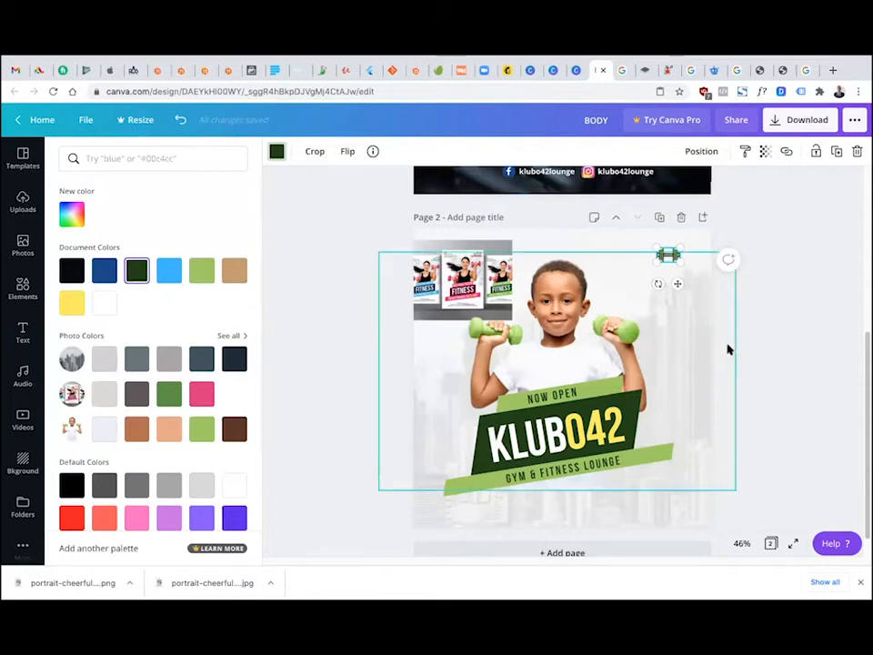
left_click(204, 276)
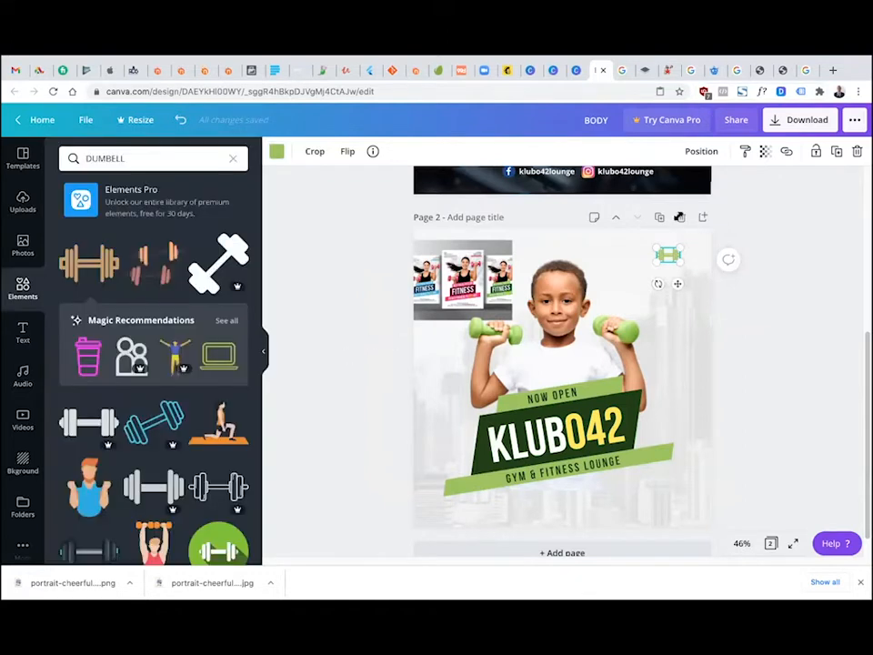
left_click(733, 200)
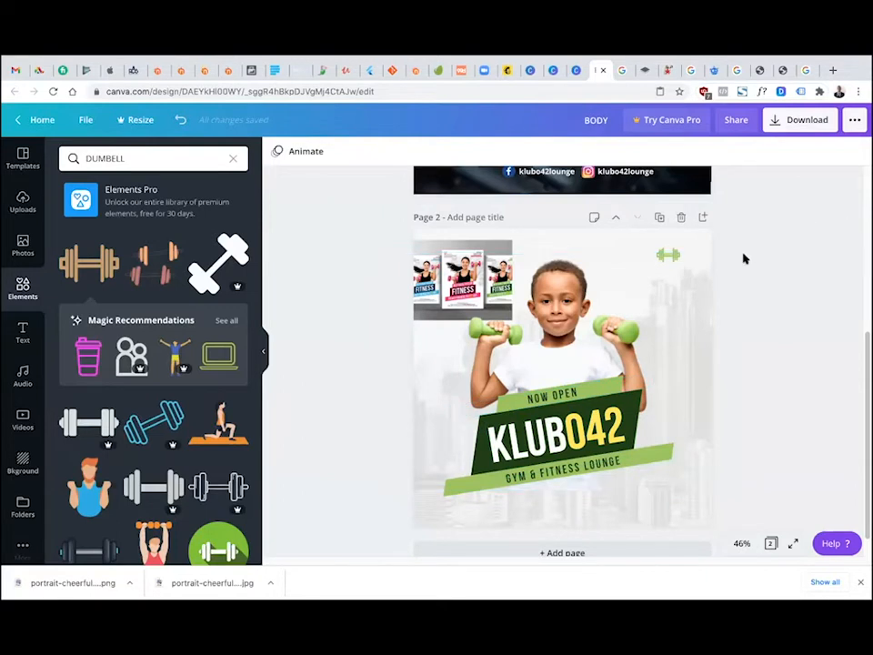
Move the two bulleted service lists from page 1 to page 2 and position them below the lower green strip
scroll(615, 246, "up", 2)
scroll(587, 213, "up", 1)
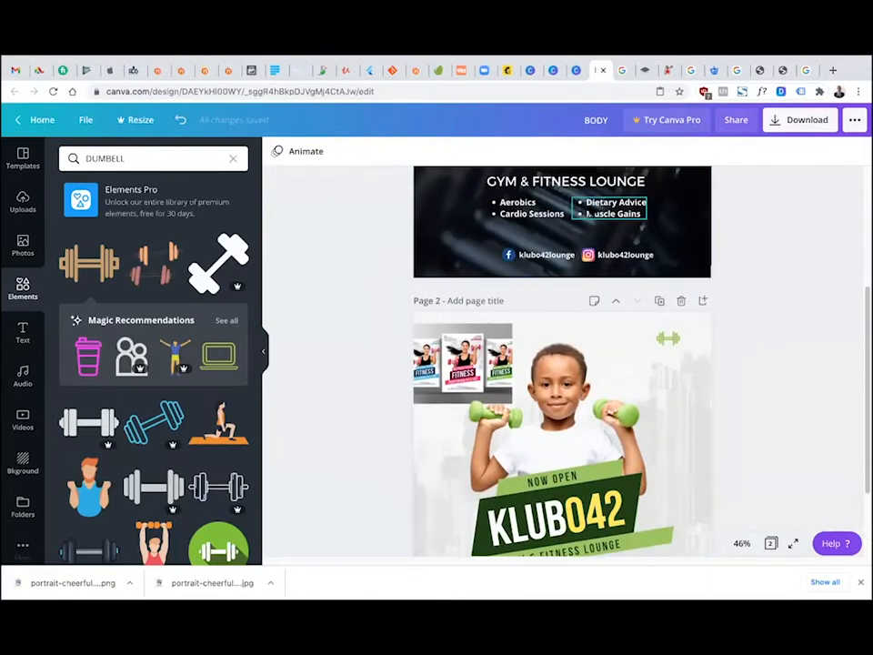
scroll(590, 213, "down", 2)
scroll(590, 213, "up", 1)
left_click(532, 187)
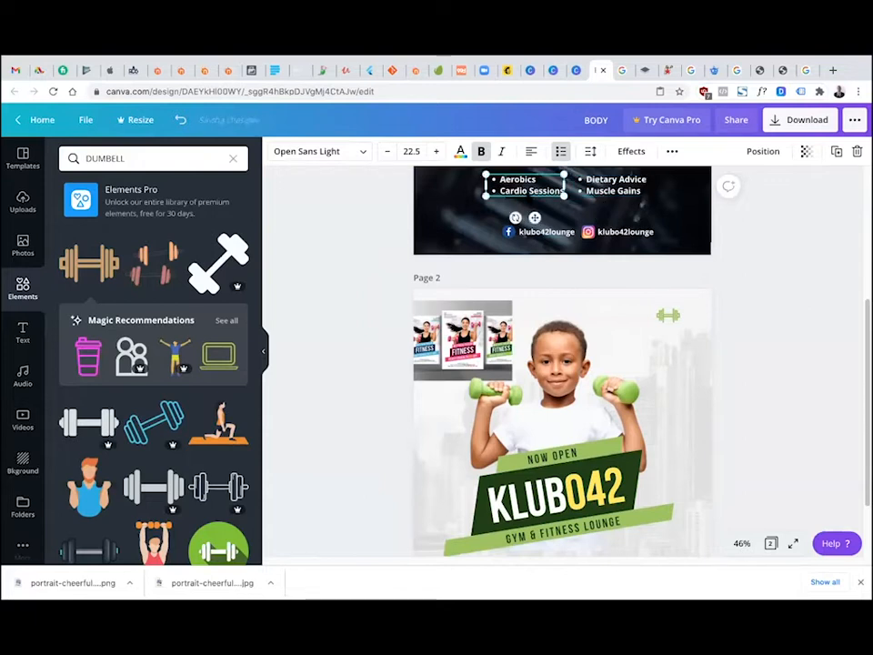
left_click(614, 185, "shift")
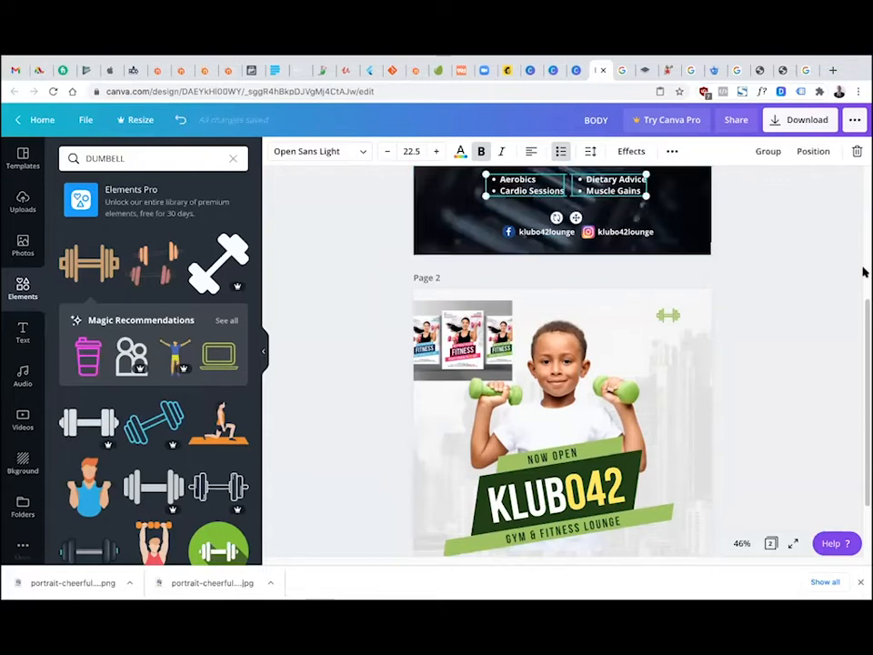
scroll(650, 378, "down", 2)
key("ctrl+x")
key("ctrl+v")
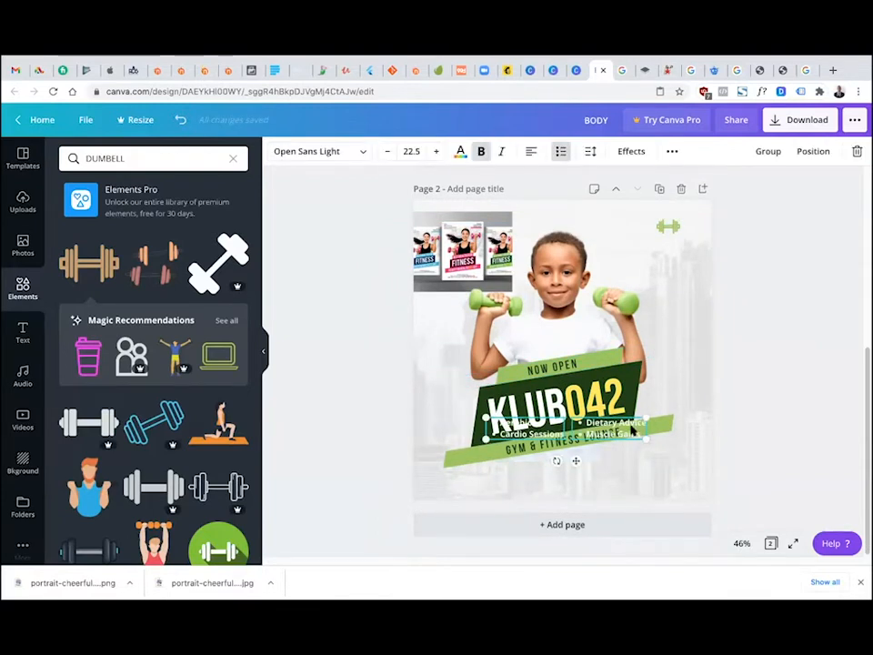
left_click_drag(626, 424, 620, 470)
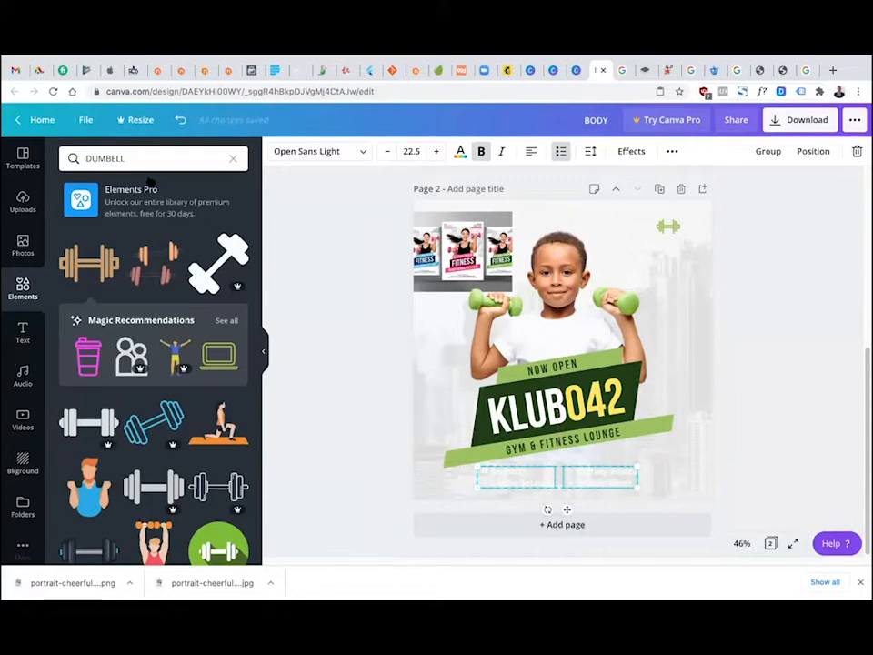
Change the text colour of both service lists to the document's dark green
left_click(462, 152)
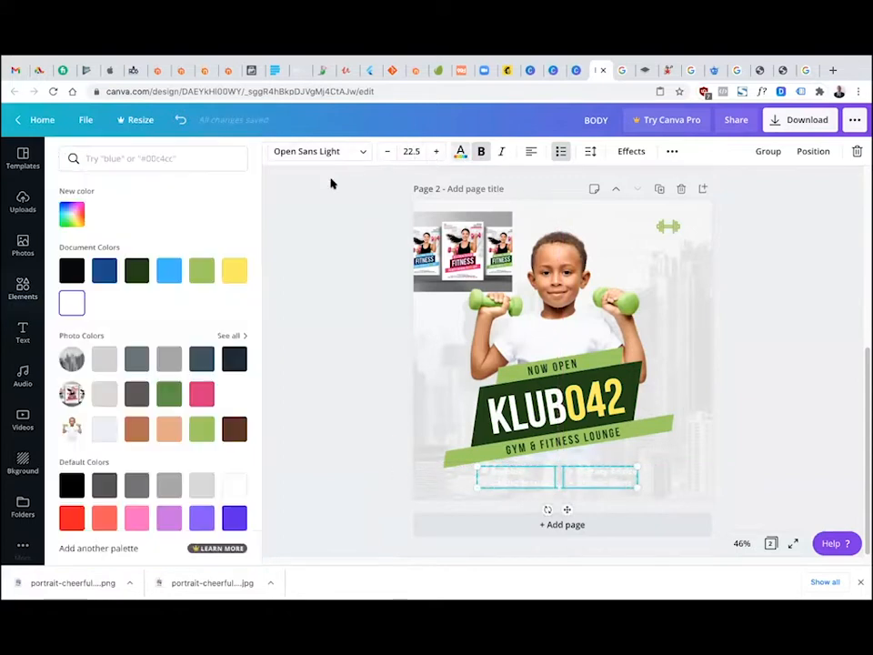
left_click(142, 274)
left_click(296, 359)
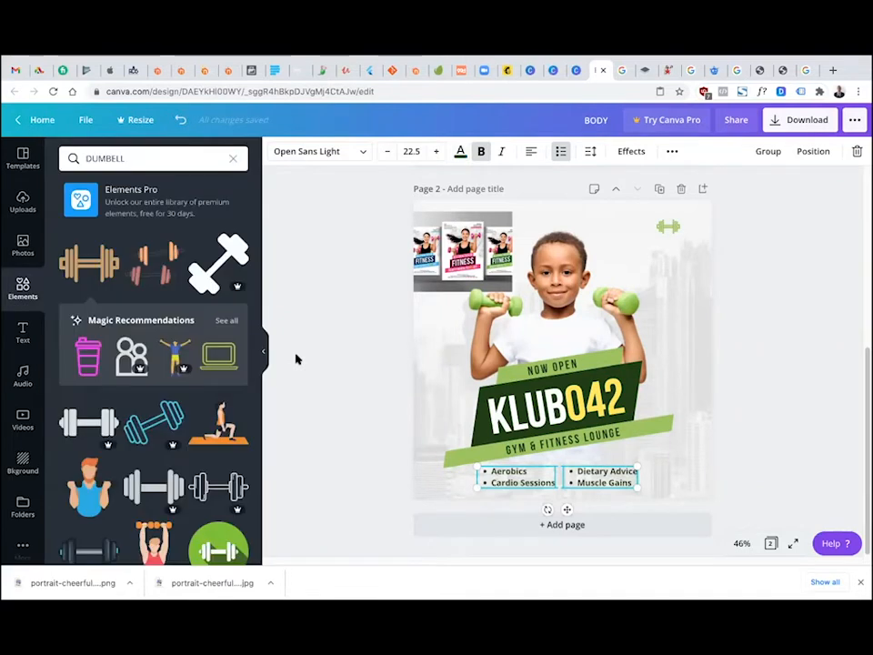
left_click(312, 362)
scroll(545, 173, "up", 1)
scroll(545, 173, "down", 1)
left_click(555, 408)
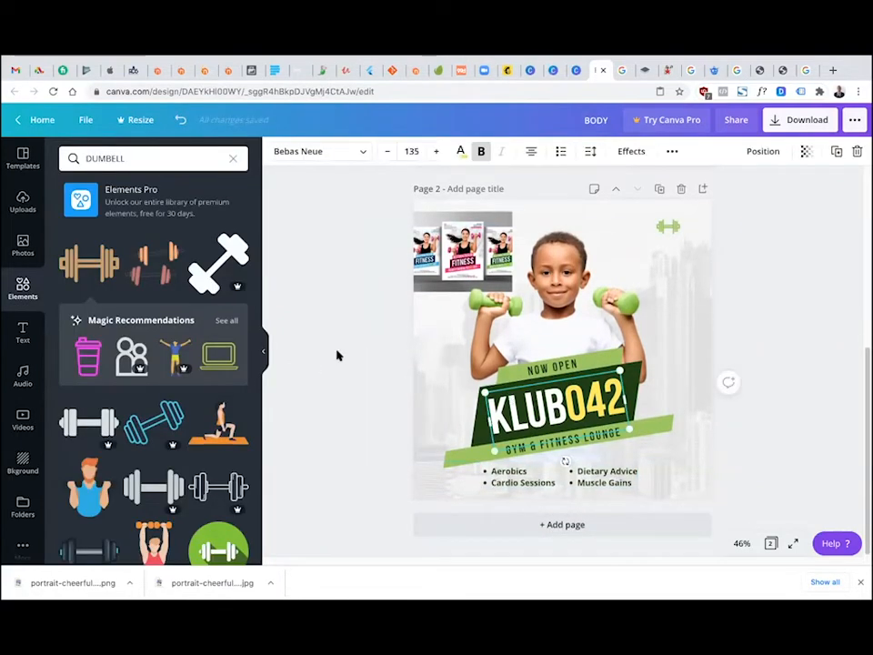
left_click(480, 459)
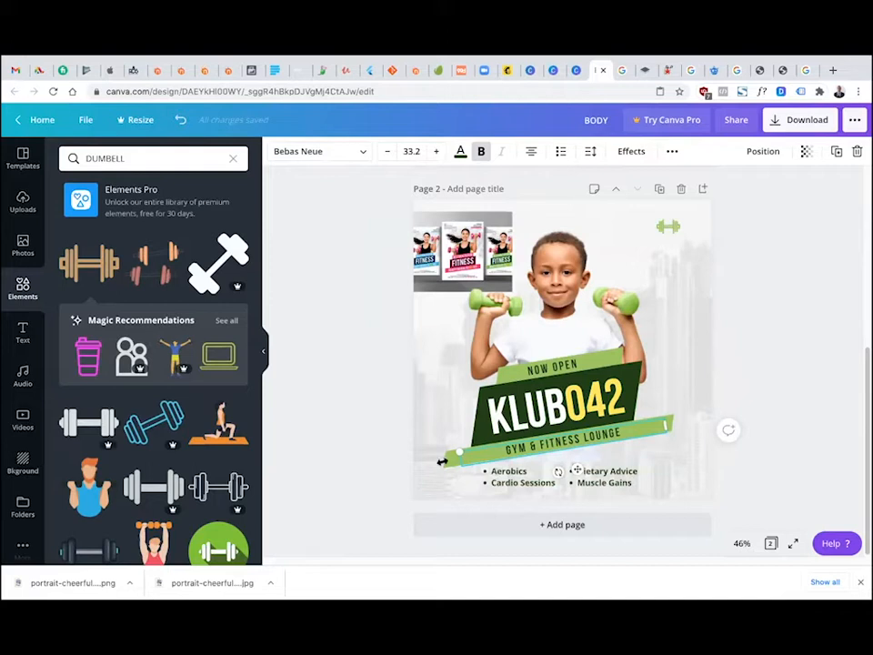
left_click_drag(397, 461, 473, 460)
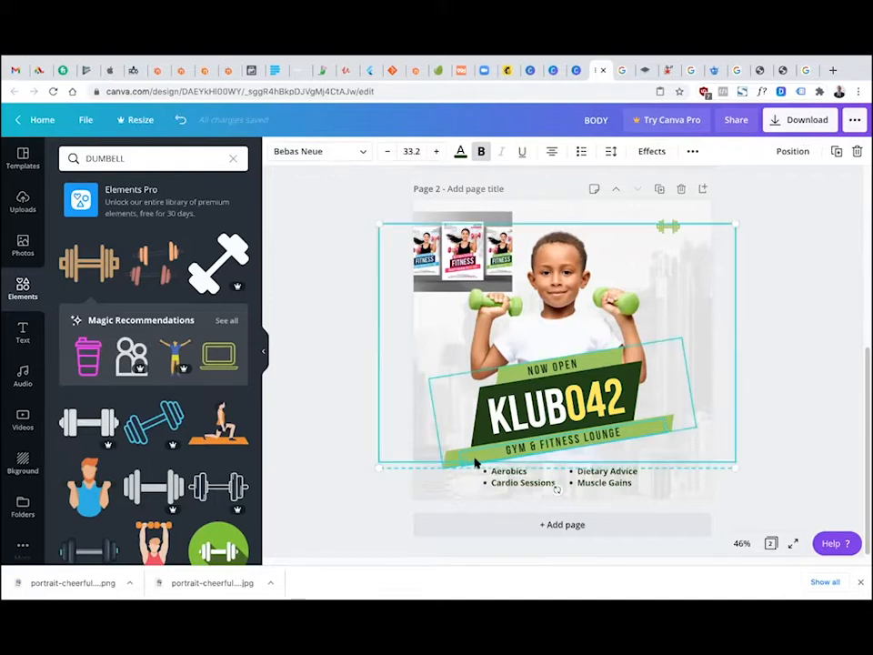
left_click(540, 313, "shift")
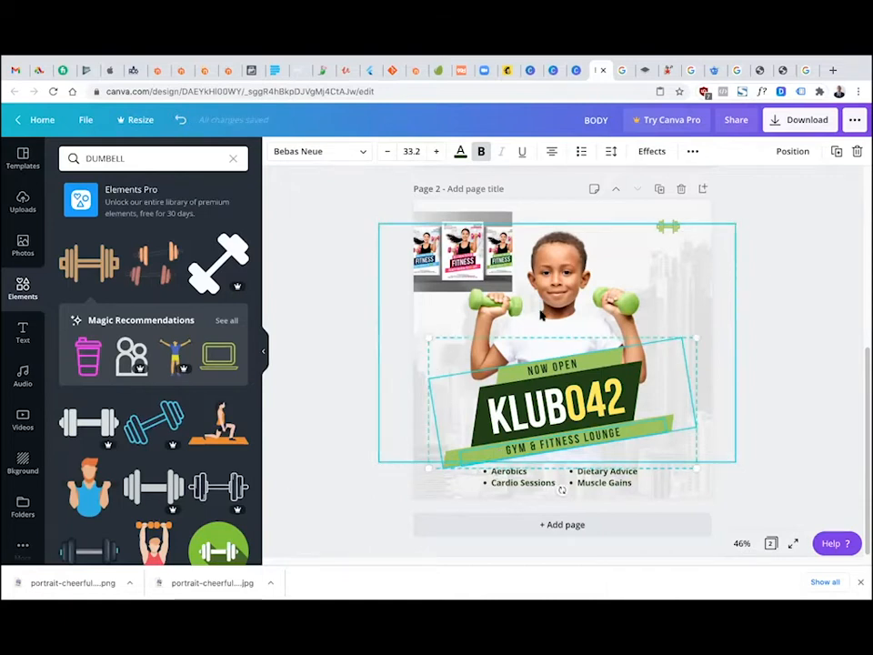
left_click(342, 467)
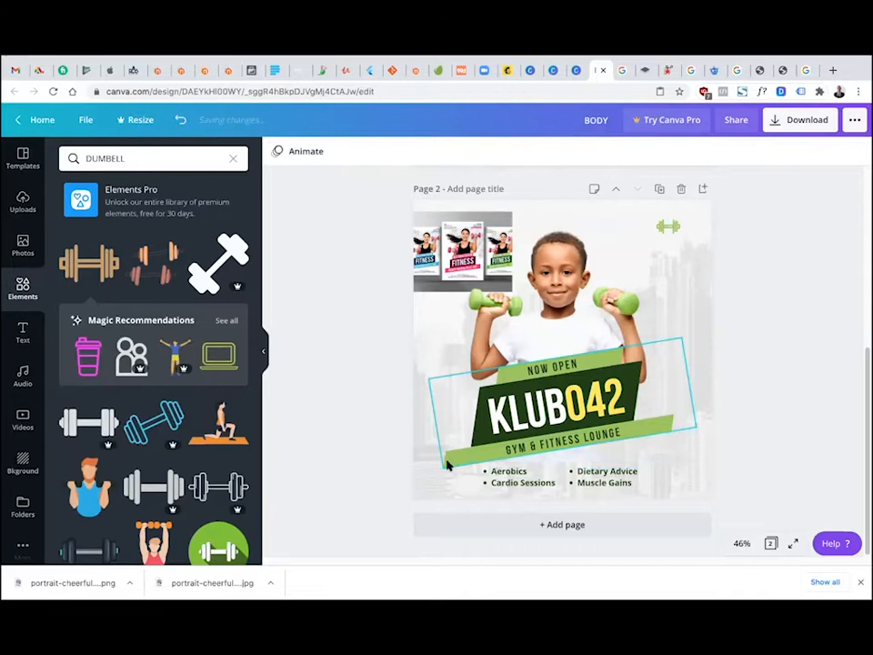
Move the slanted green banners and all their text slightly higher on page 2, keeping them aligned together
left_click(447, 462)
left_click(564, 415, "shift")
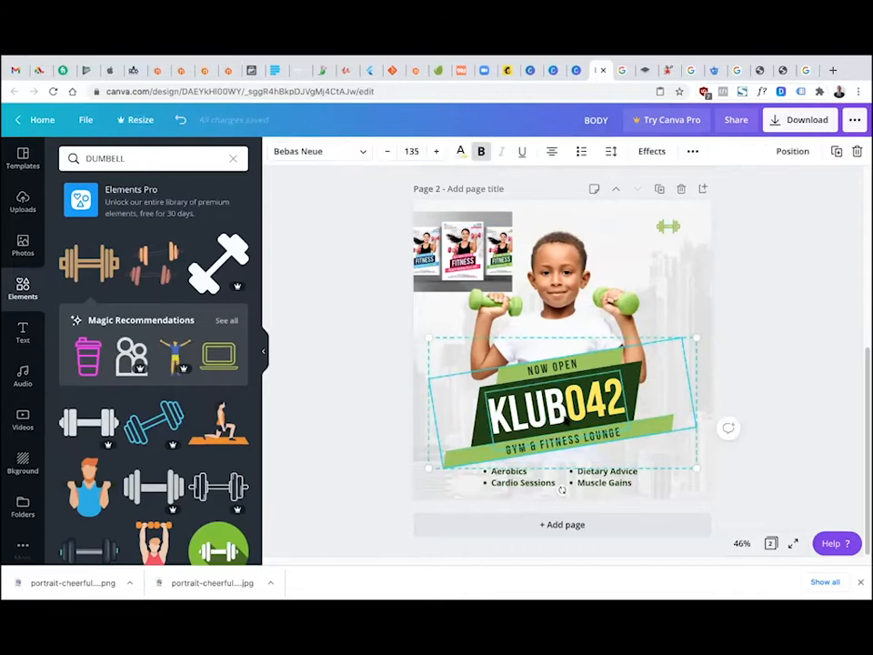
left_click_drag(564, 416, 562, 390)
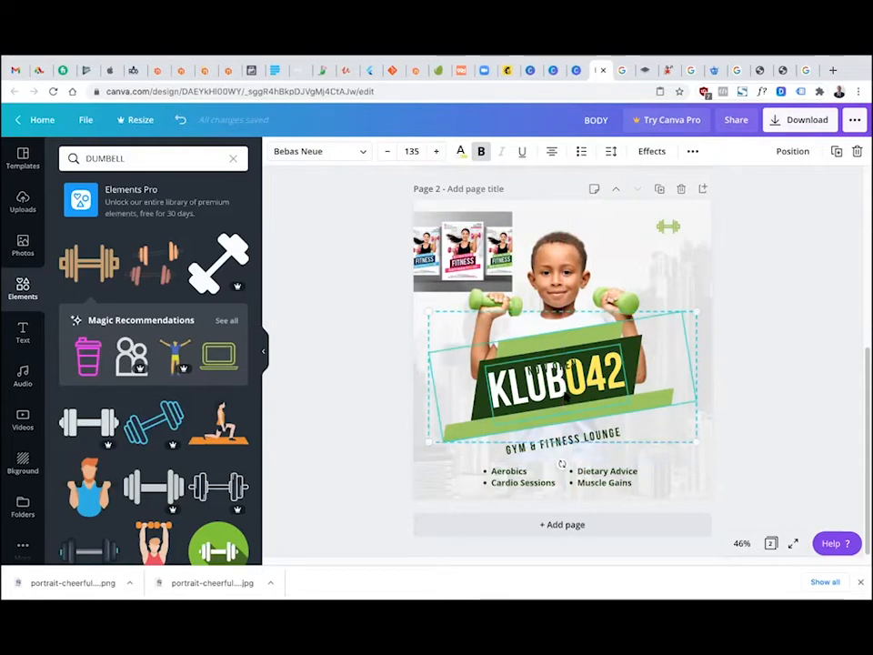
key("ctrl+z")
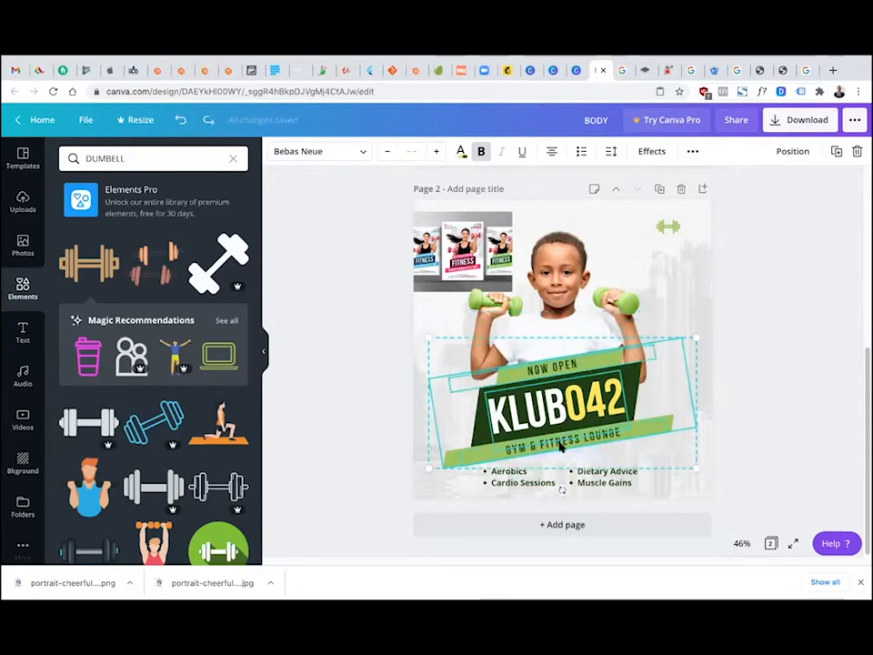
left_click_drag(561, 446, 562, 420)
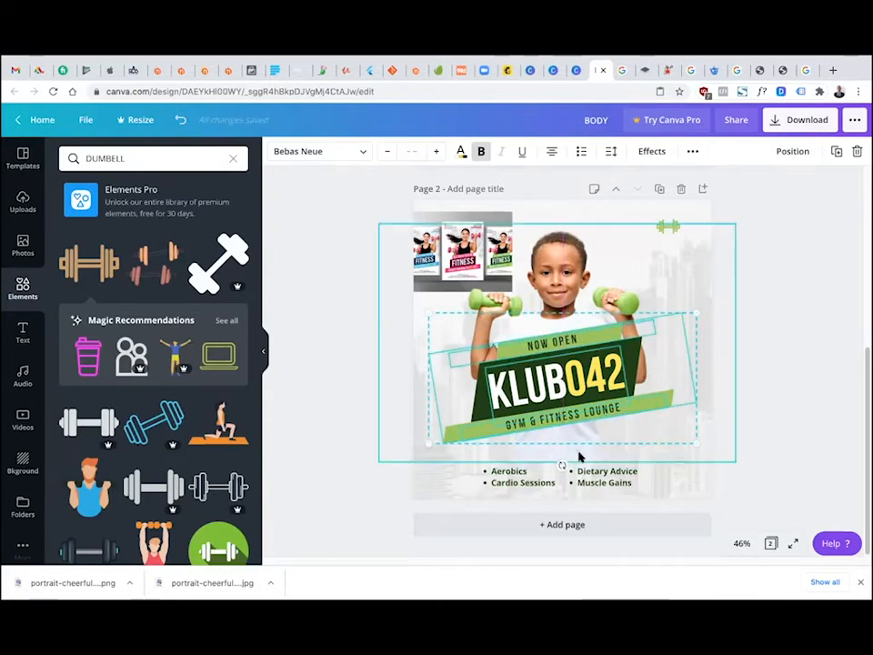
Move the two service lists up together so they sit just below the lower green strip
left_click(517, 480)
left_click(562, 474, "shift")
left_click_drag(585, 470, 585, 447)
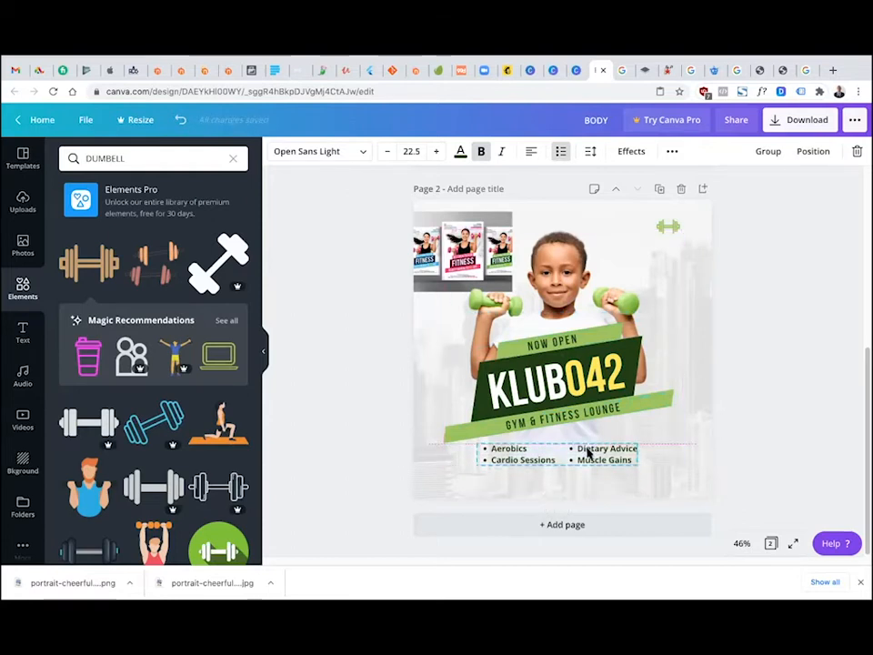
Copy the Facebook and Instagram icons with their klubo42lounge handles from page 1 to page 2 and place them below the service lists
left_click(746, 230)
scroll(683, 273, "up", 2)
left_click(626, 227)
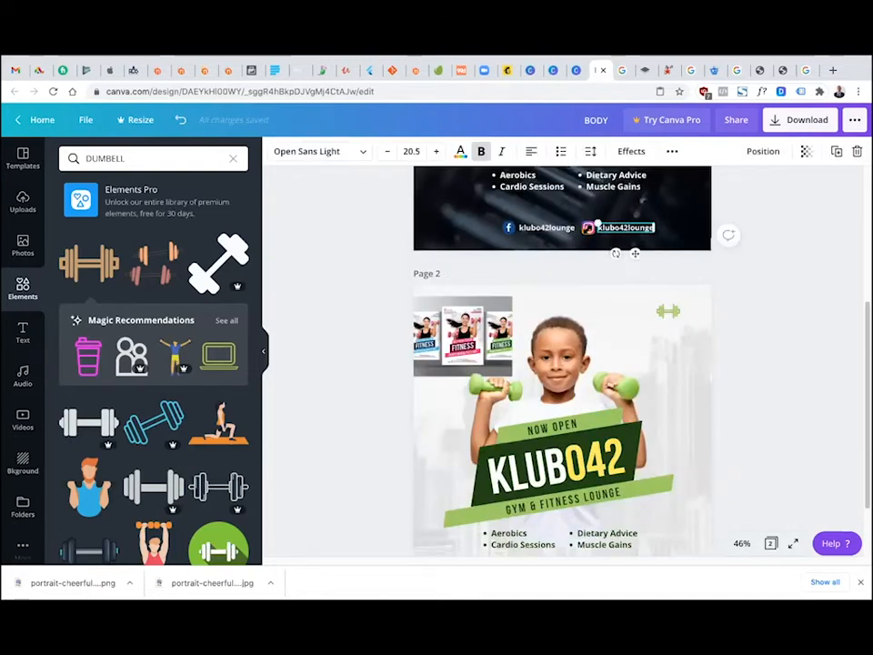
left_click(520, 227)
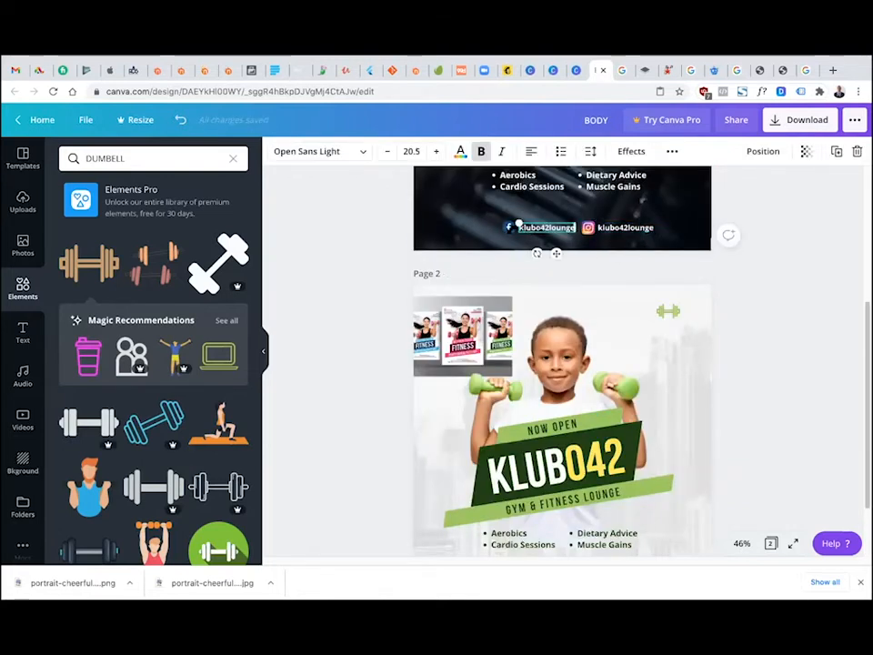
left_click(394, 248)
left_click(507, 228)
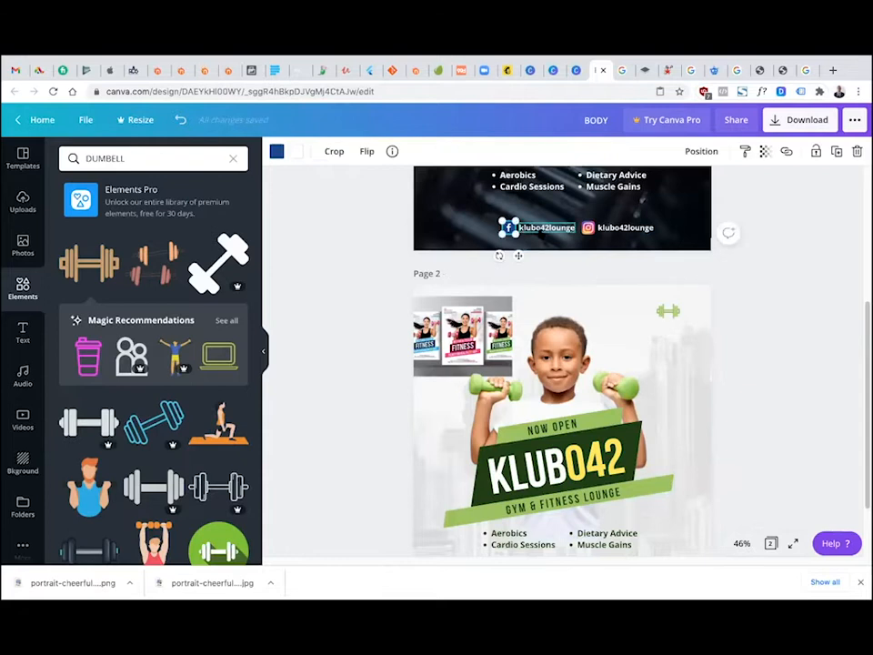
left_click(546, 227, "shift")
left_click(588, 228, "shift")
left_click(625, 228, "shift")
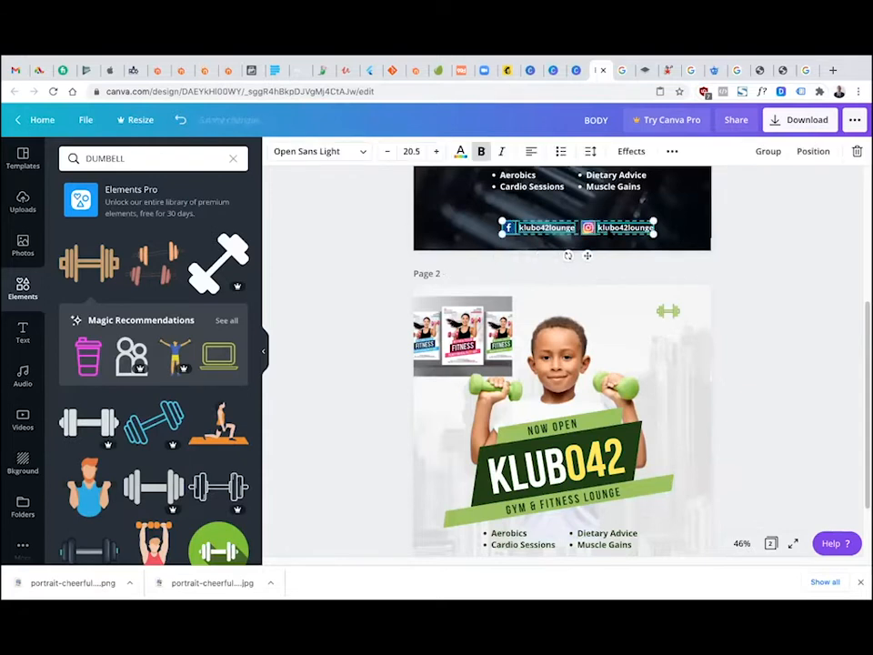
scroll(797, 211, "down", 1)
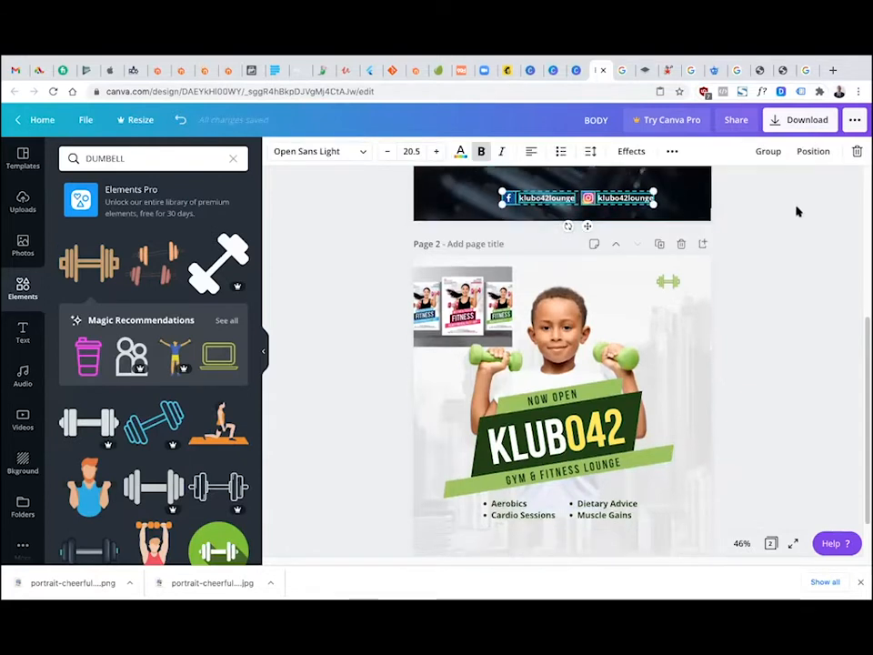
key("ctrl+x")
scroll(716, 278, "down", 2)
key("ctrl+v")
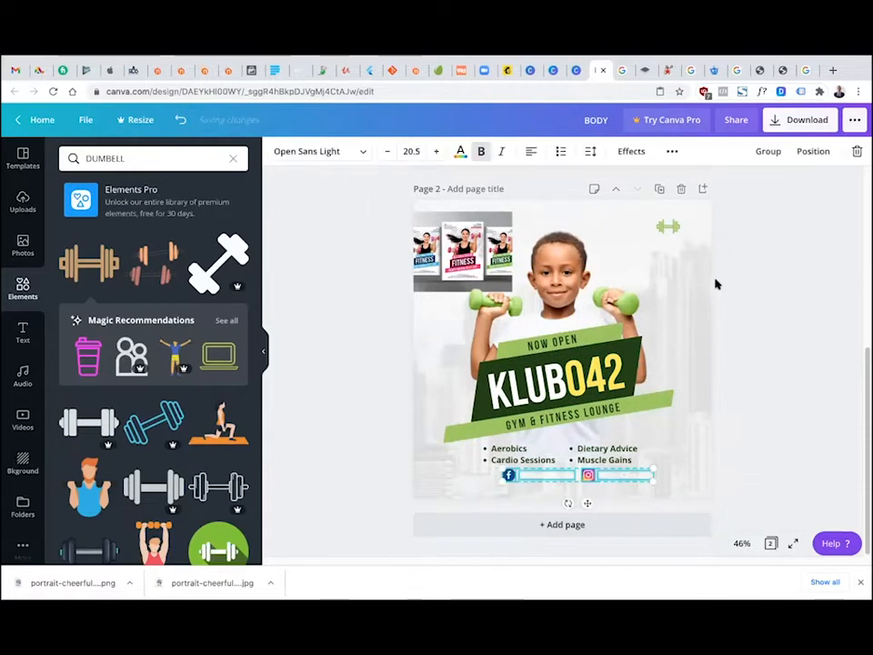
left_click_drag(613, 477, 600, 486)
left_click(355, 495)
Set the text colour of both klubo42lounge handles to the document's black, after trying the dark green #224214
left_click(531, 483)
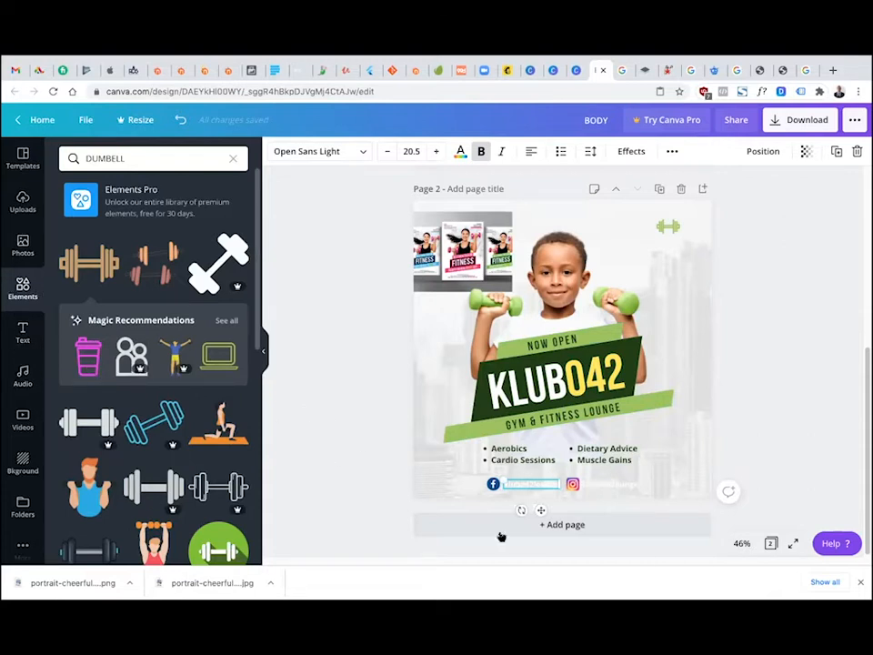
left_click(461, 152)
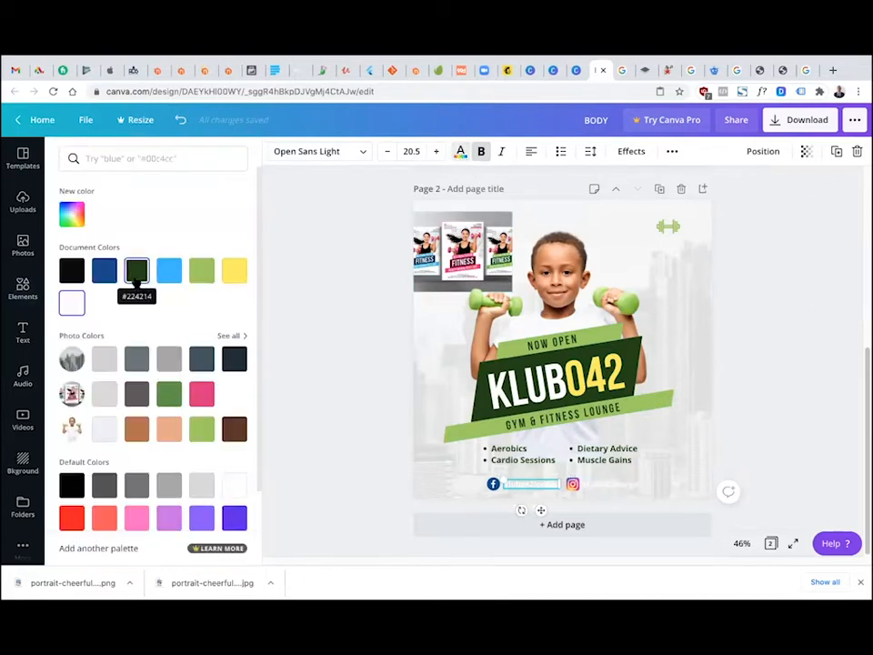
left_click(136, 278)
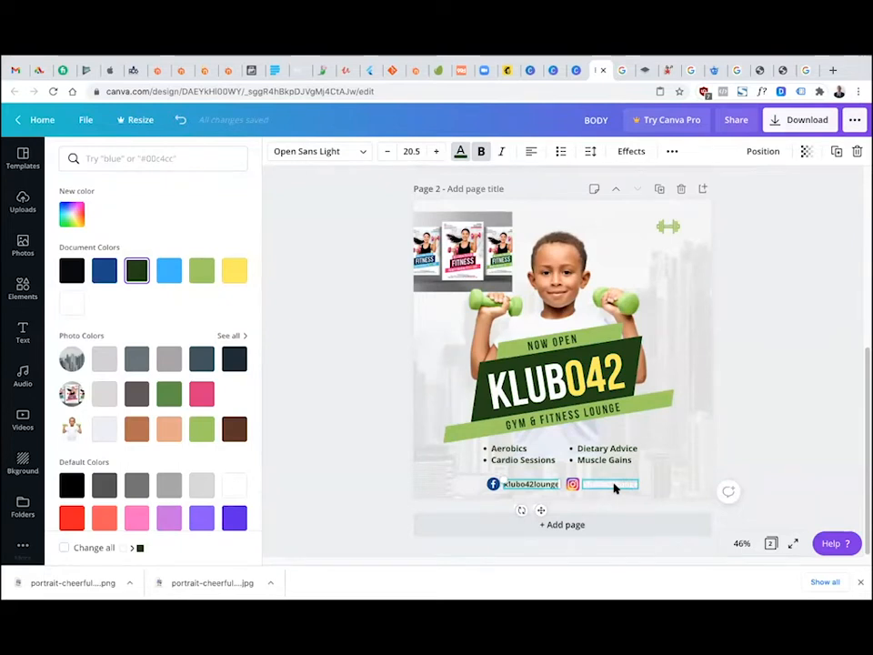
left_click(71, 274)
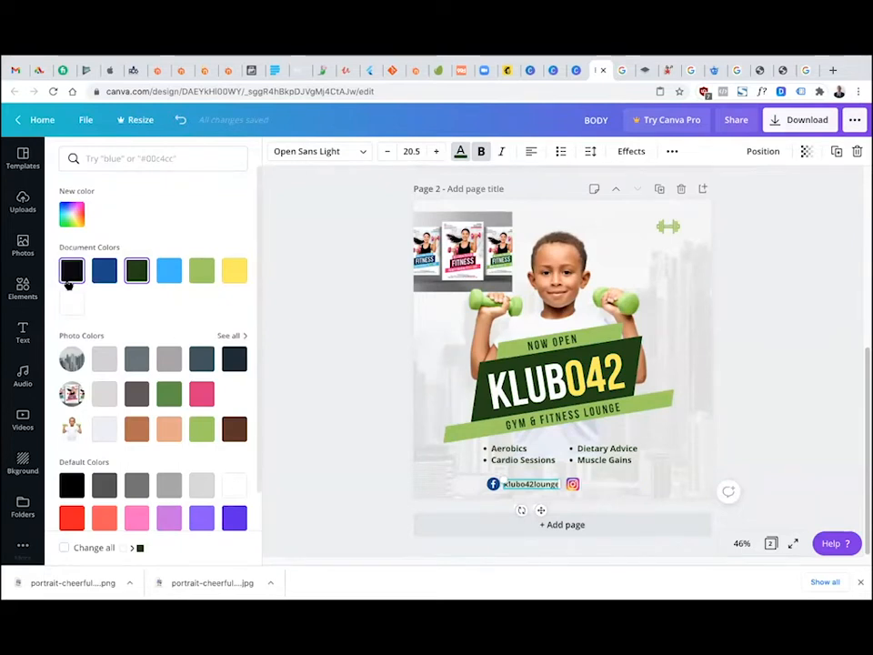
left_click(613, 486)
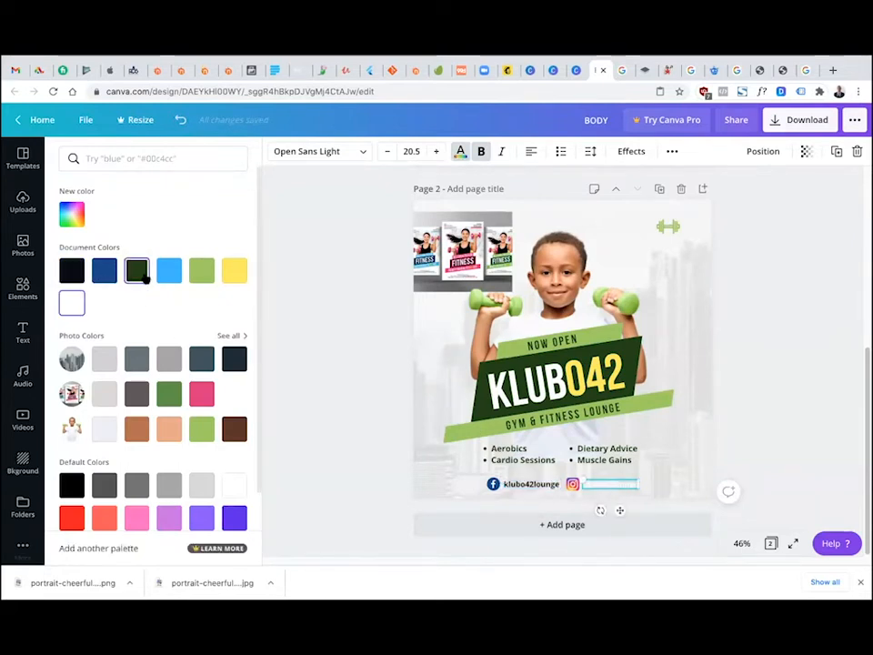
left_click(138, 273)
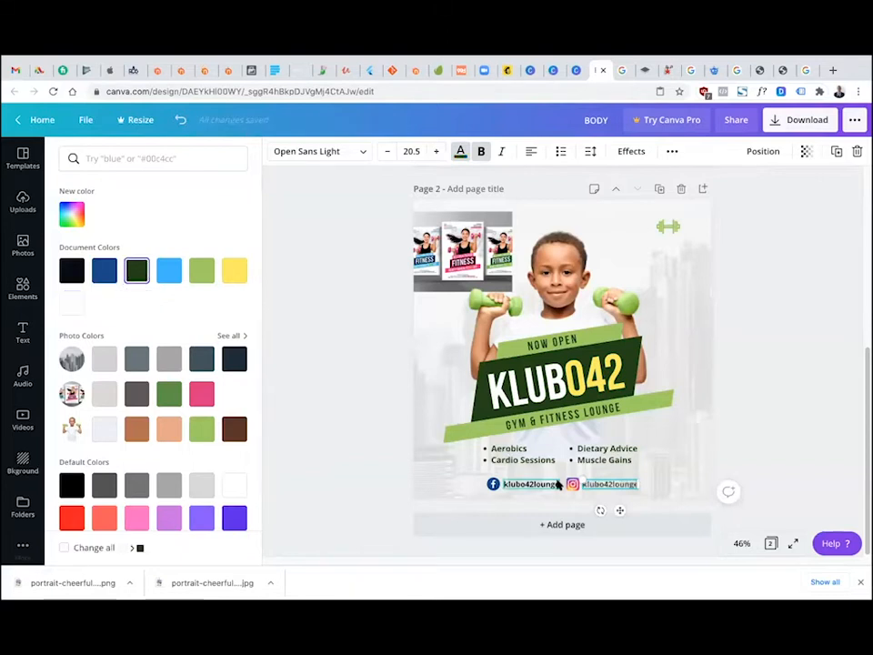
left_click(72, 275)
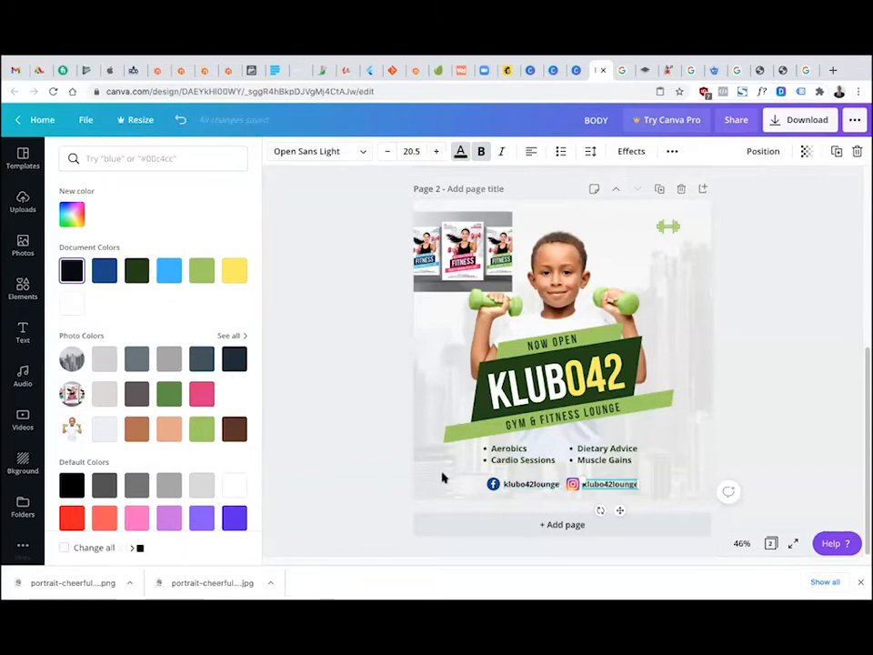
Select both social media icons with their handles and enlarge the row slightly towards the left edge of the service lists
left_click(514, 489)
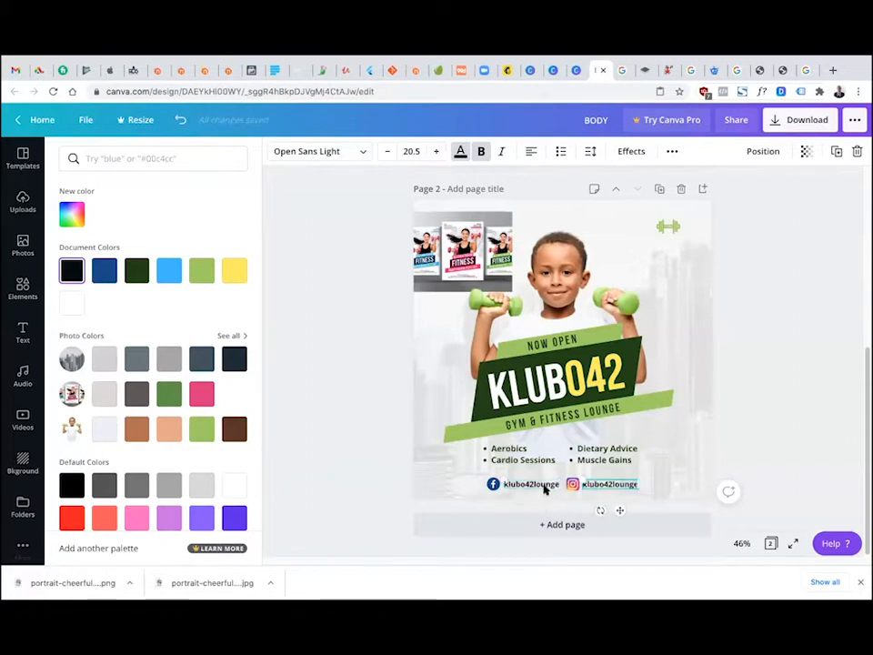
left_click(598, 487, "shift")
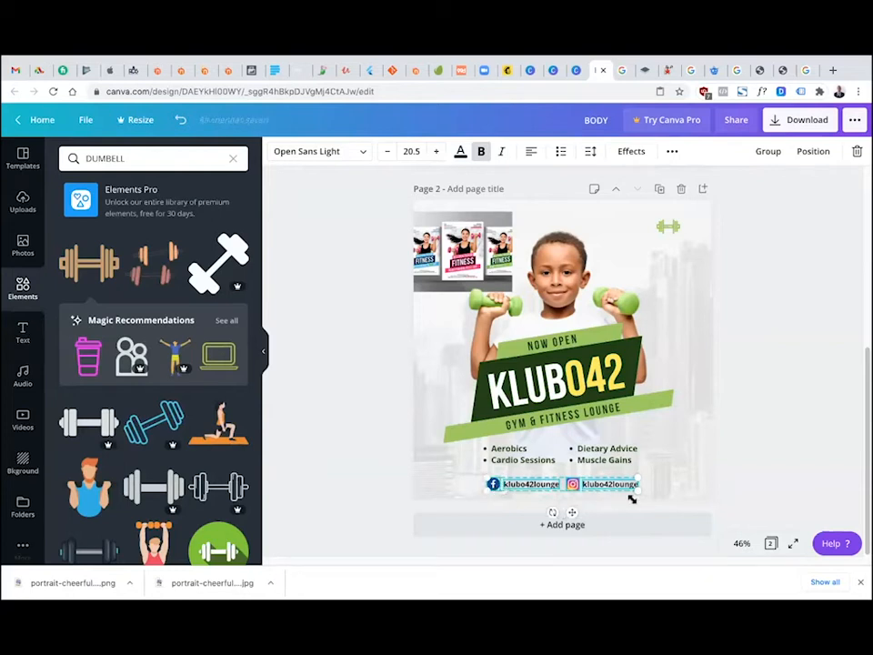
left_click_drag(631, 494, 578, 509)
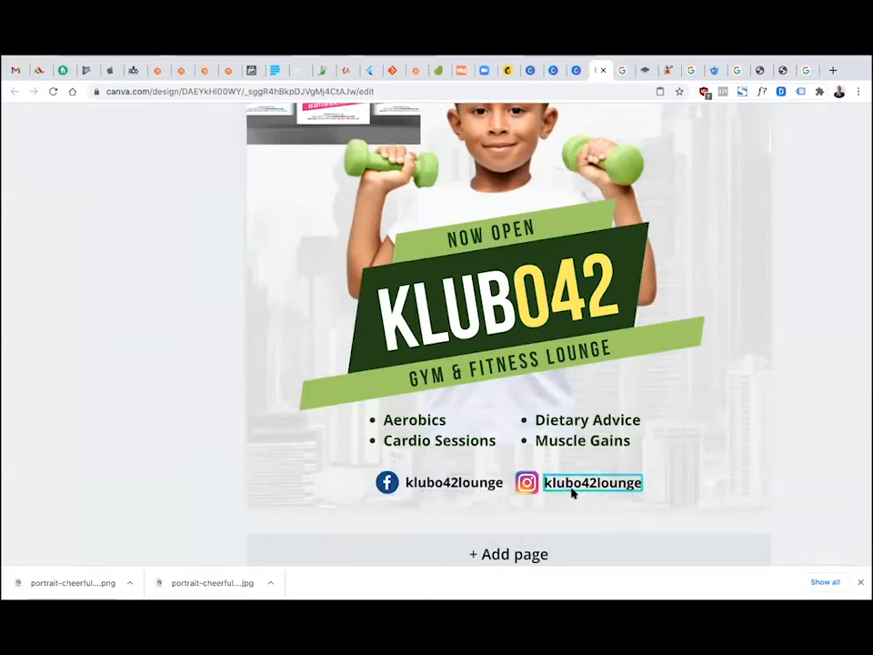
left_click(557, 485)
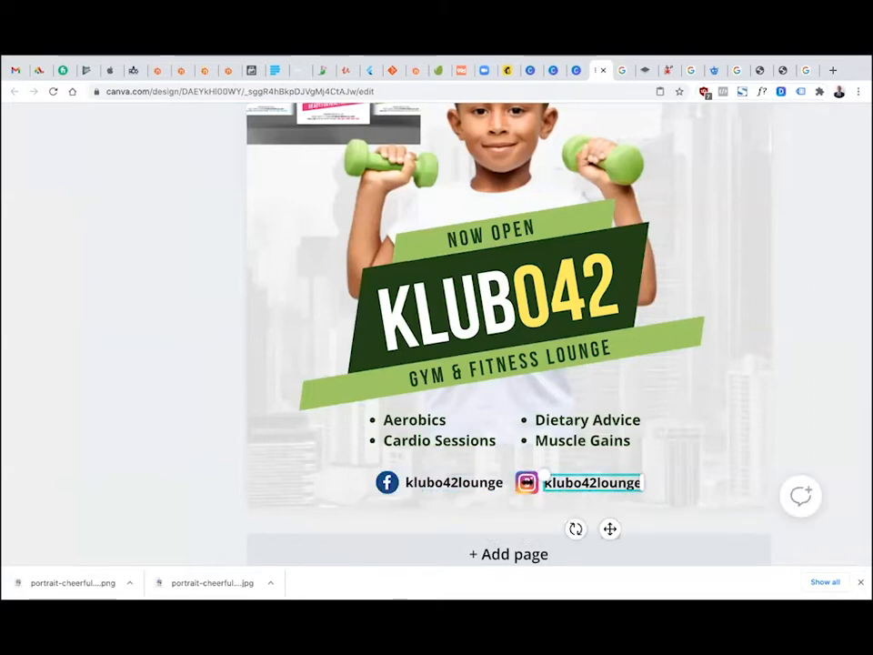
left_click(460, 483, "shift")
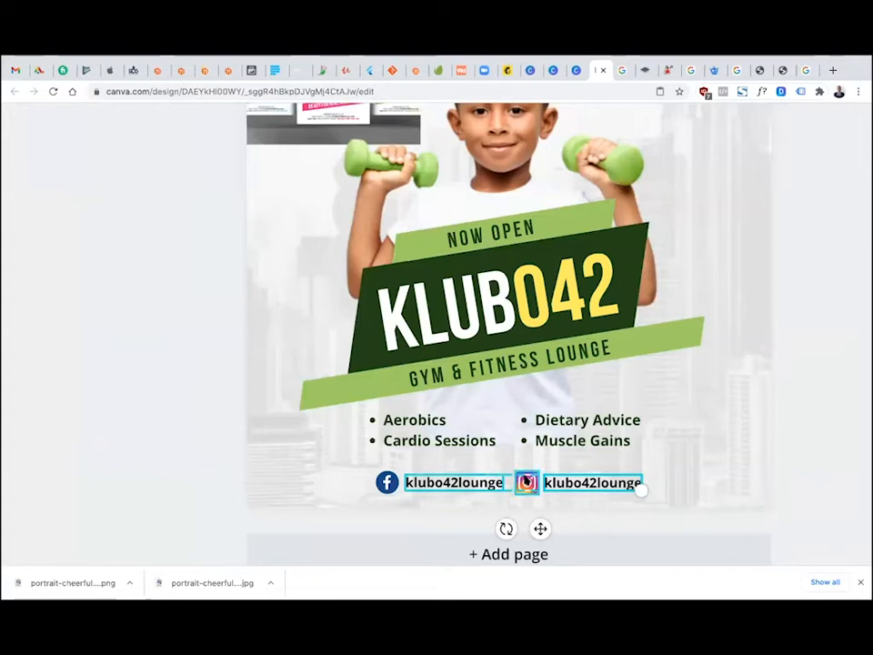
left_click(387, 482, "shift")
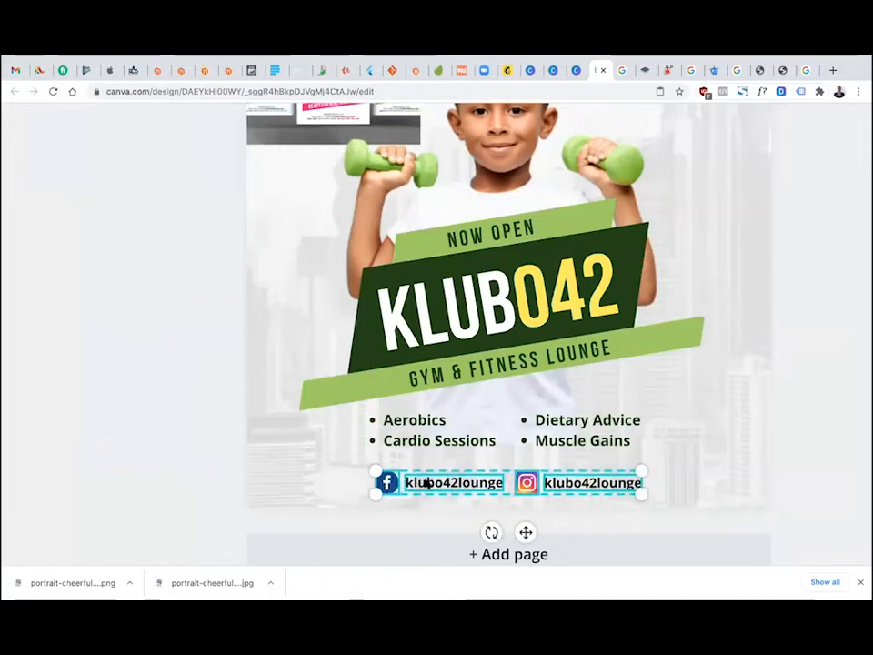
right_click(417, 487)
left_click(376, 474)
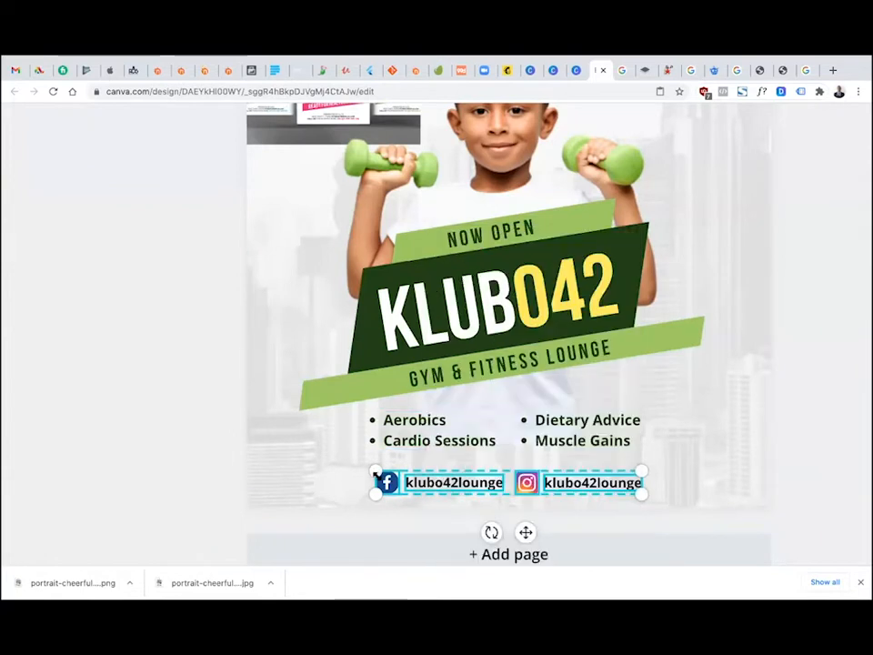
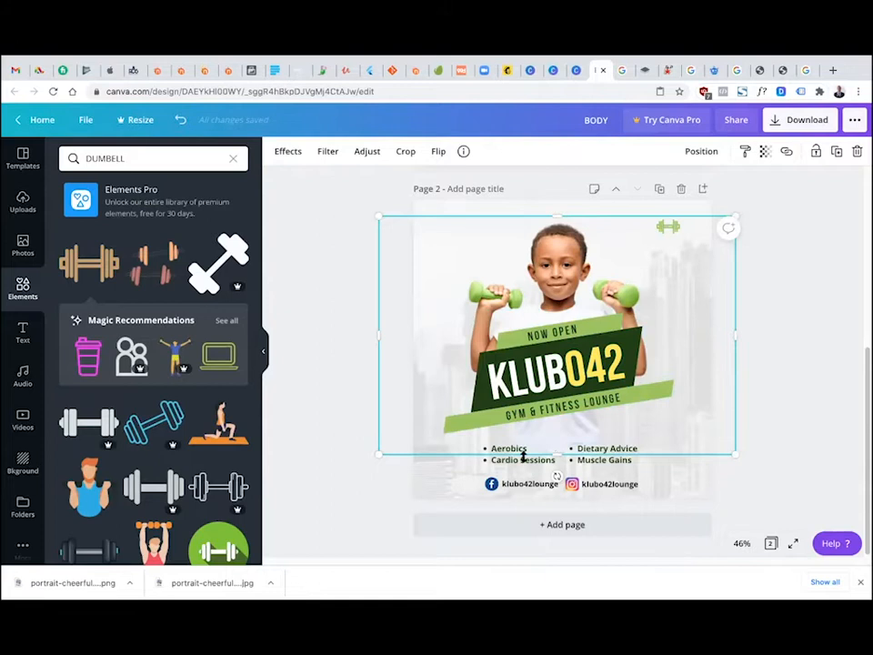
Move both service lists up again to close the gap beneath the "GYM & FITNESS LOUNGE" strip
left_click(336, 477)
left_click(528, 460)
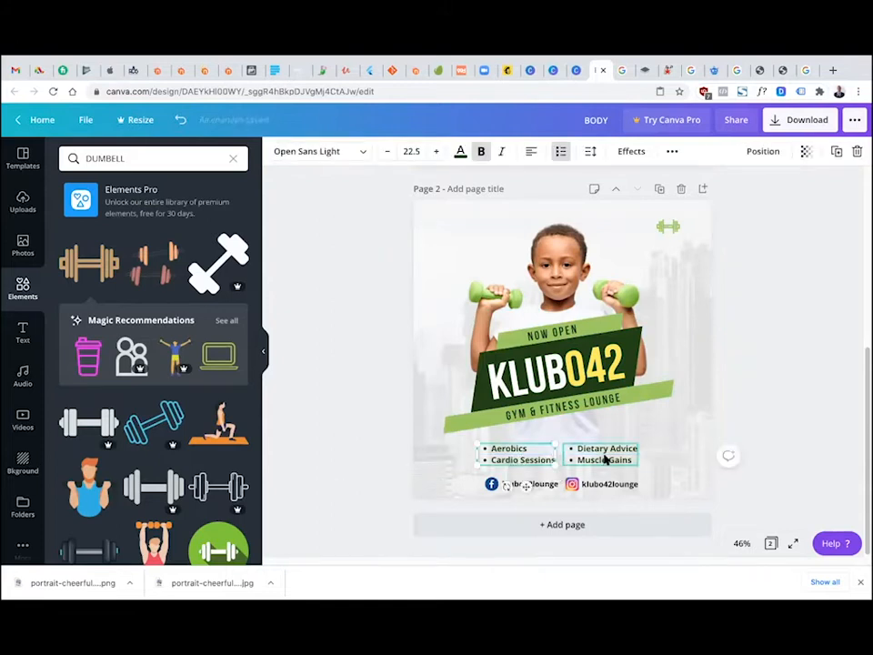
left_click(600, 462, "shift")
left_click_drag(600, 463, 568, 424)
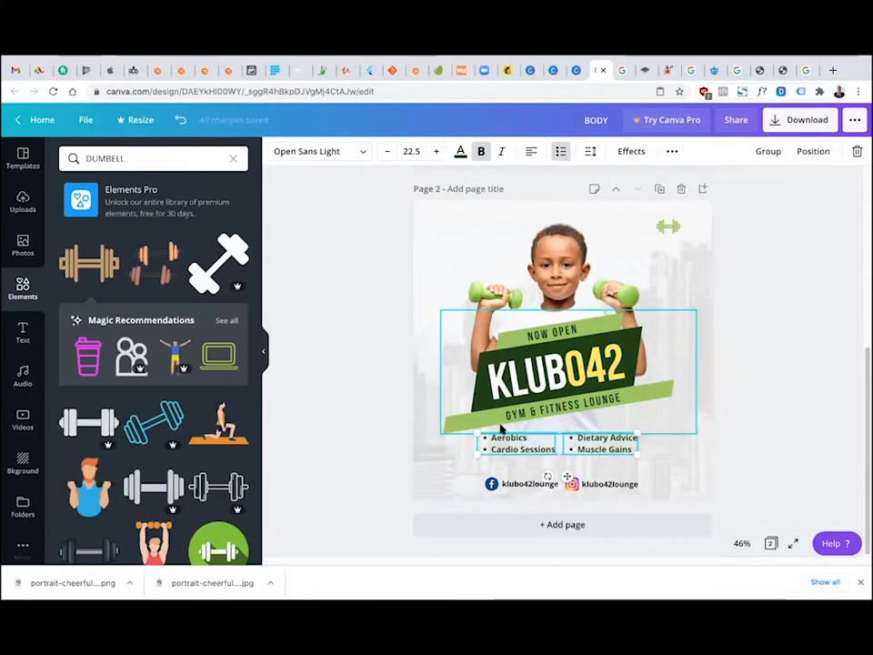
Crop the bottom of the boy's photo so that his shirt ends behind the slanted banner
left_click(567, 270)
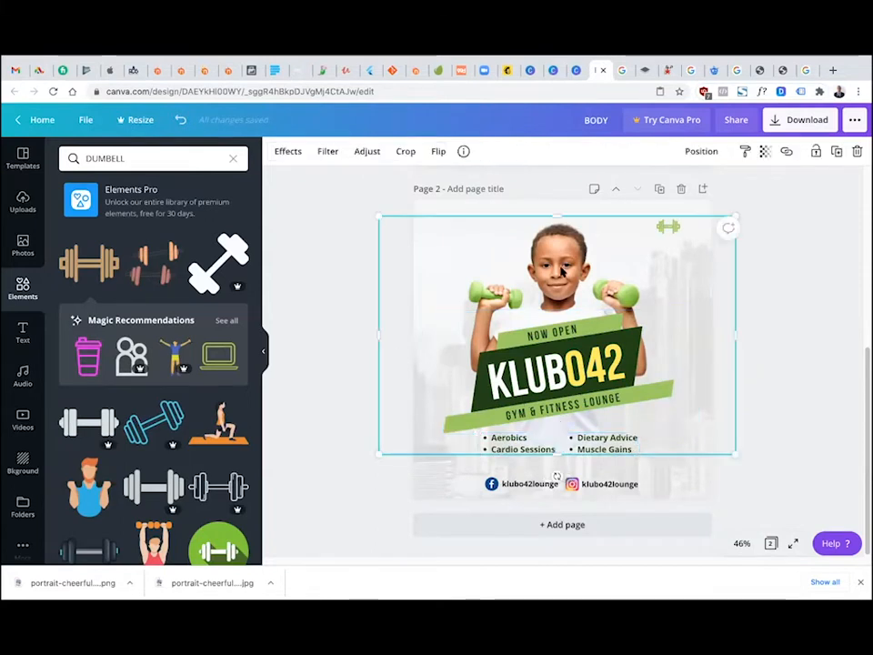
left_click(411, 151)
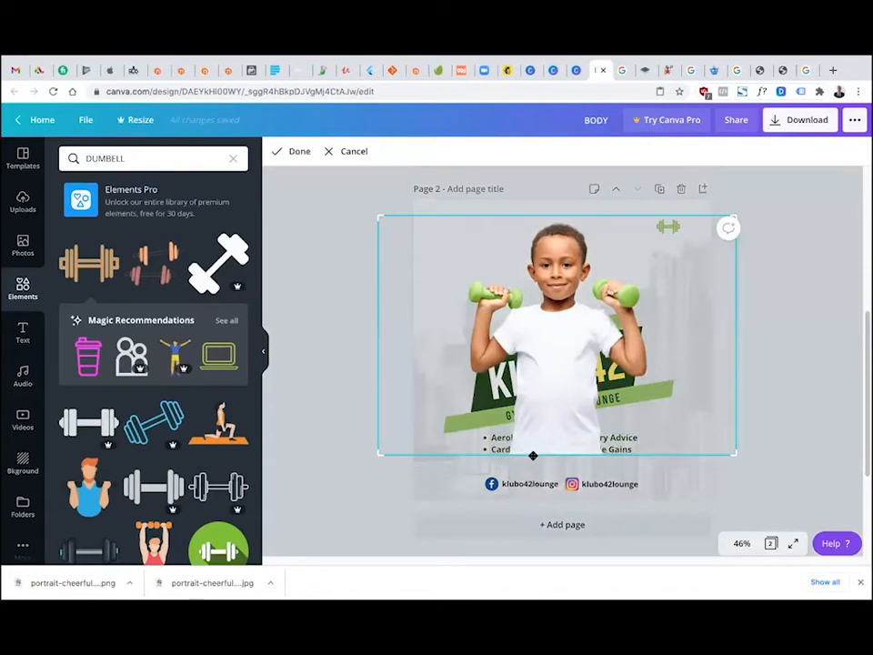
left_click_drag(732, 454, 731, 401)
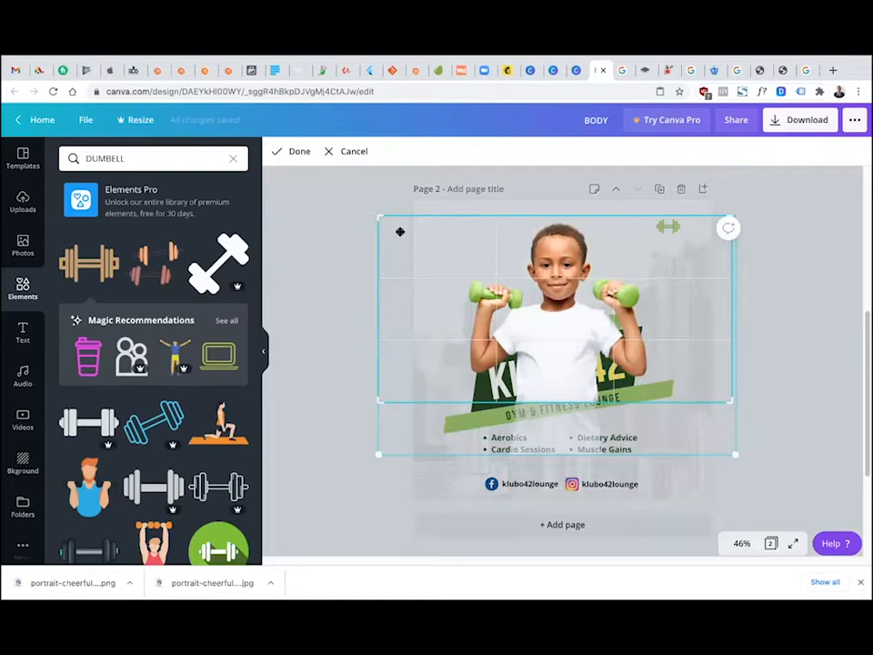
left_click(280, 152)
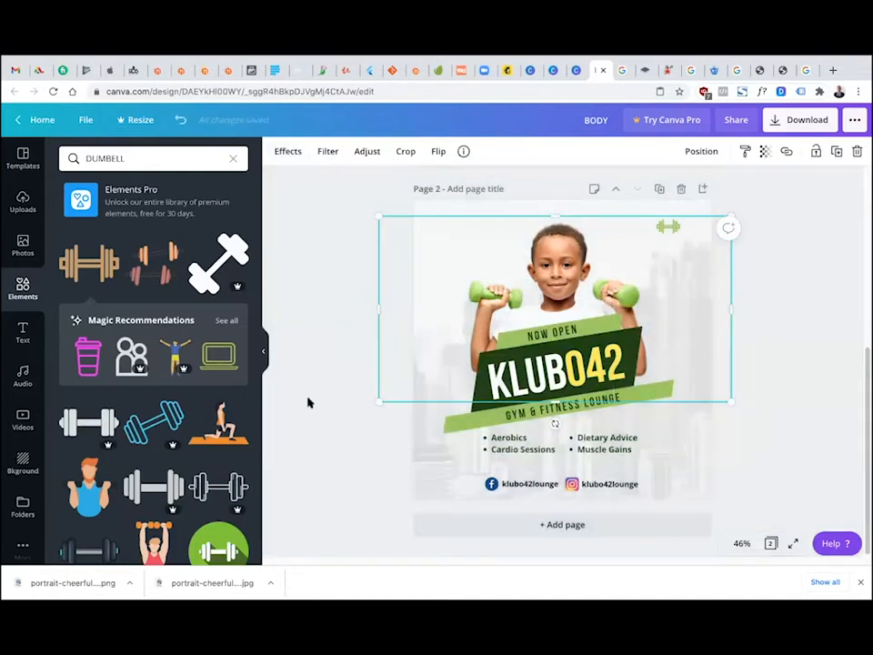
left_click(330, 443)
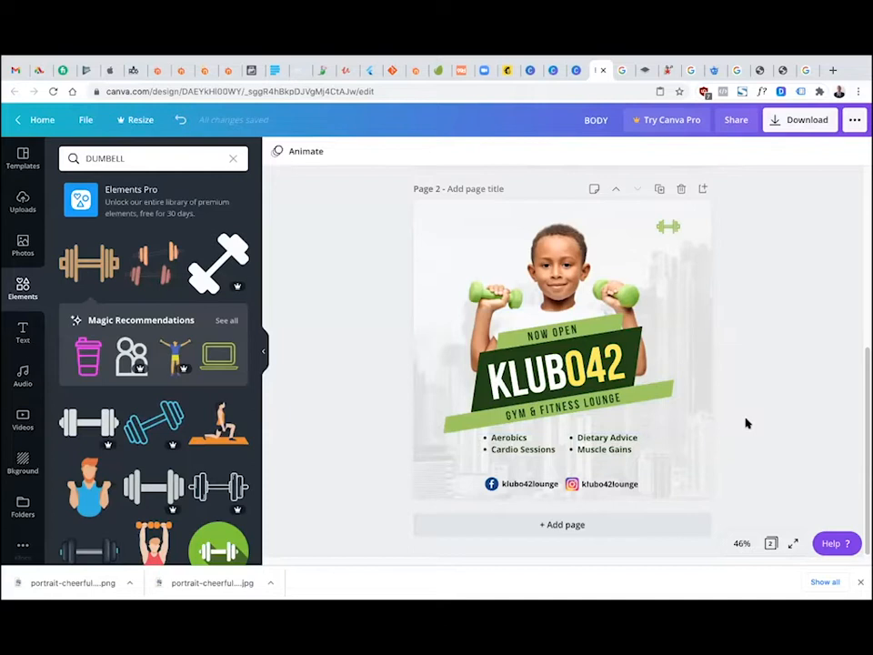
scroll(746, 423, "up", 4)
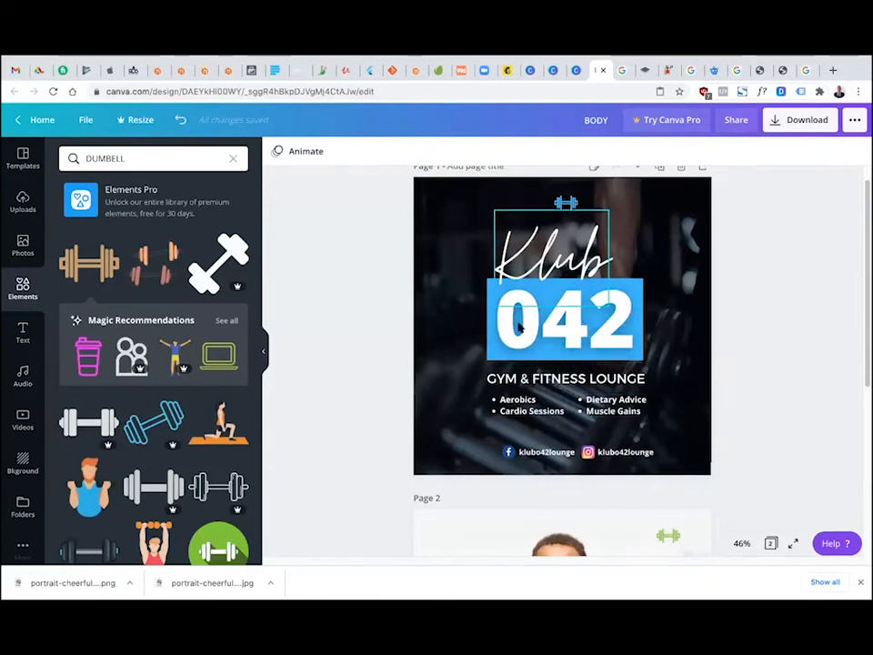
left_click_drag(865, 286, 838, 479)
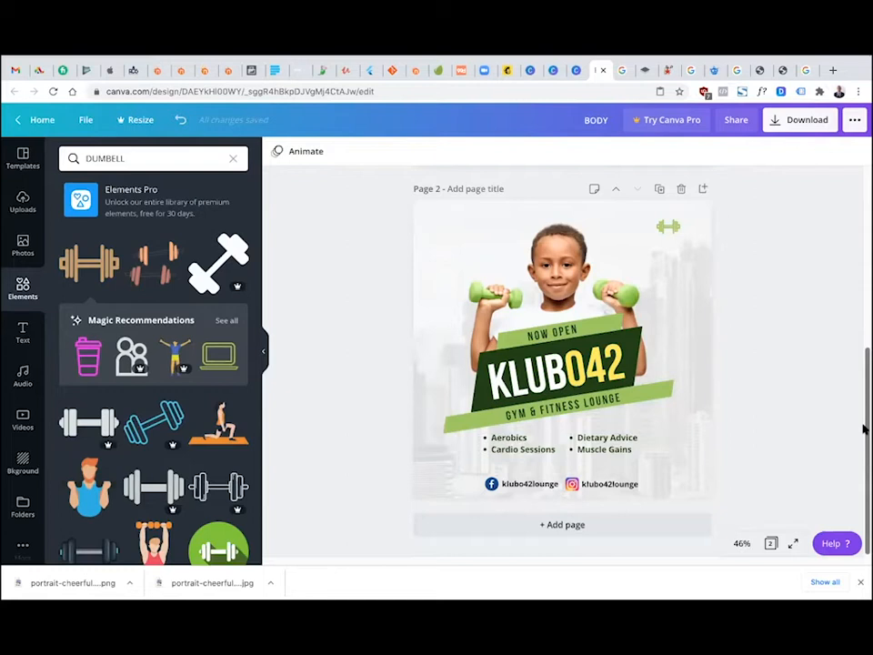
left_click(808, 72)
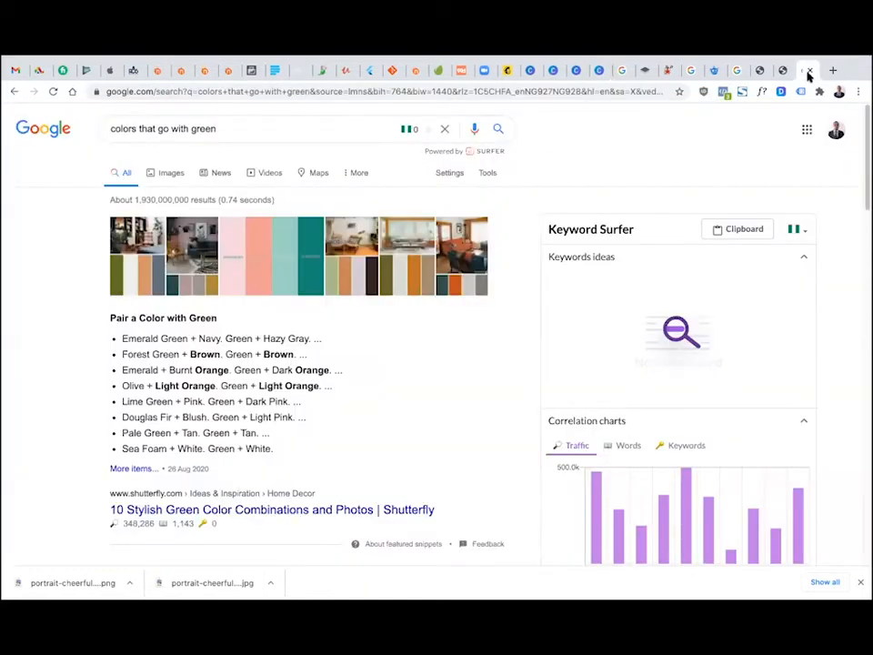
left_click(737, 72)
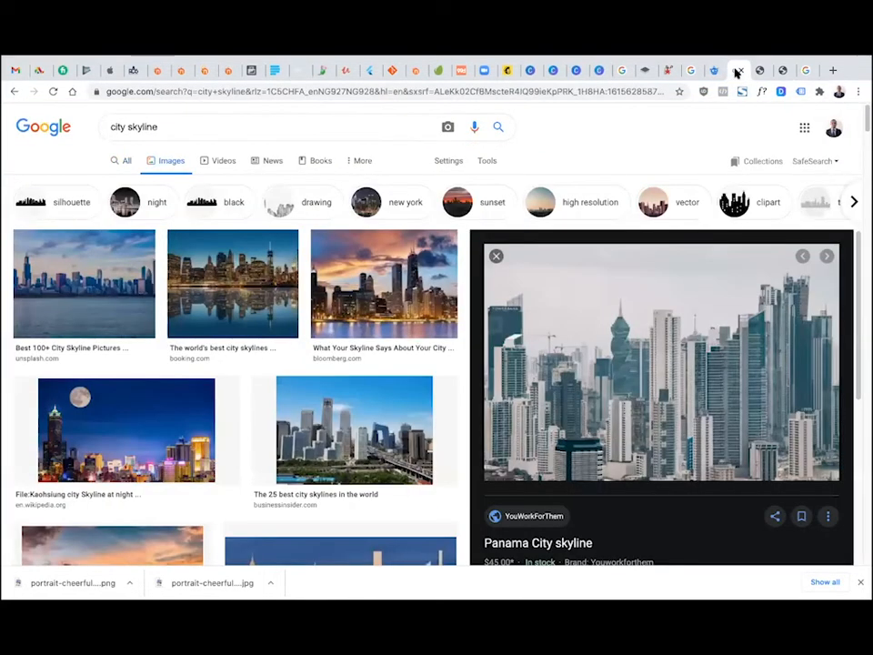
left_click(597, 74)
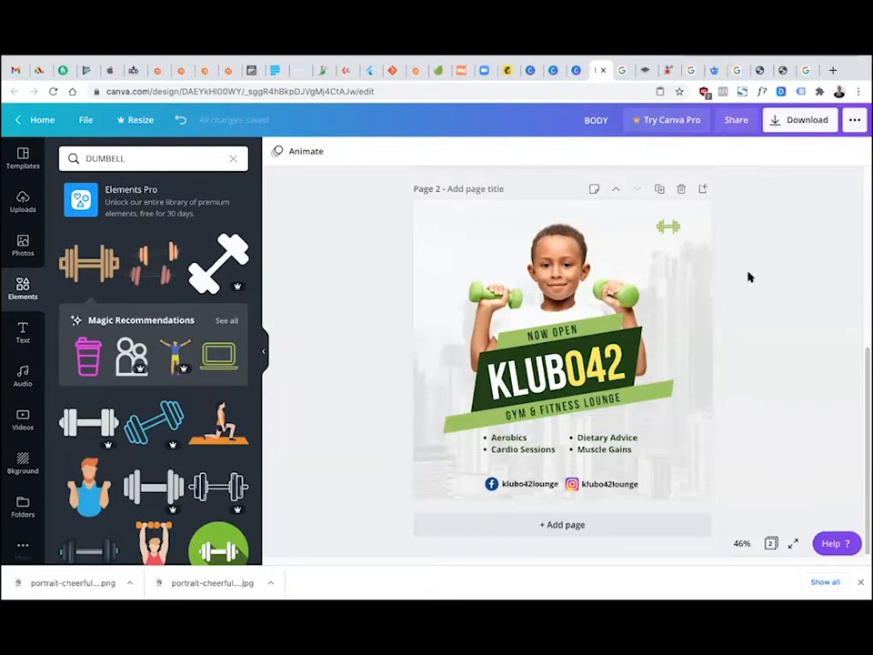
Add a blank third page to the design below the KLUB042 flyer
left_click(575, 526)
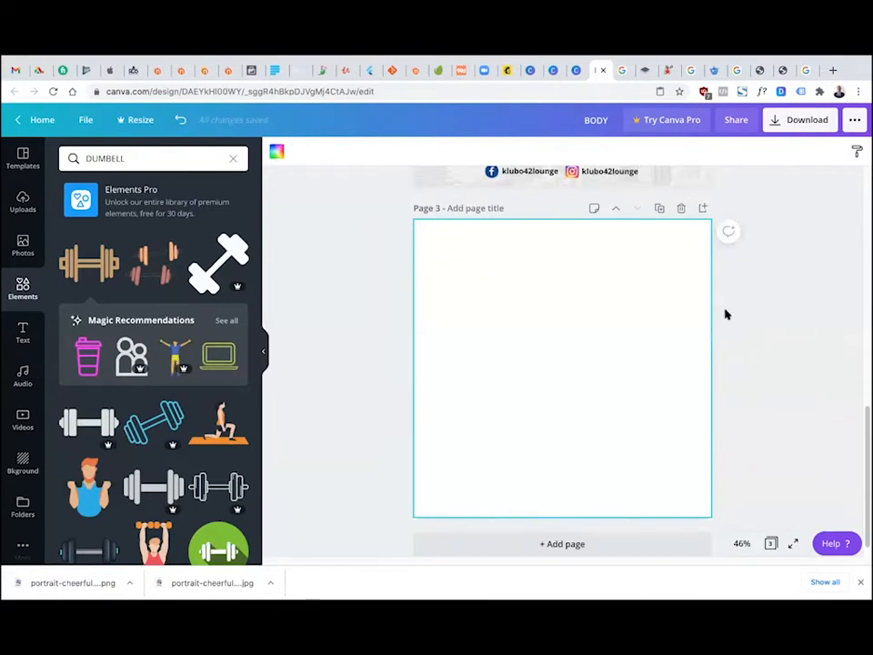
scroll(807, 370, "up", 3)
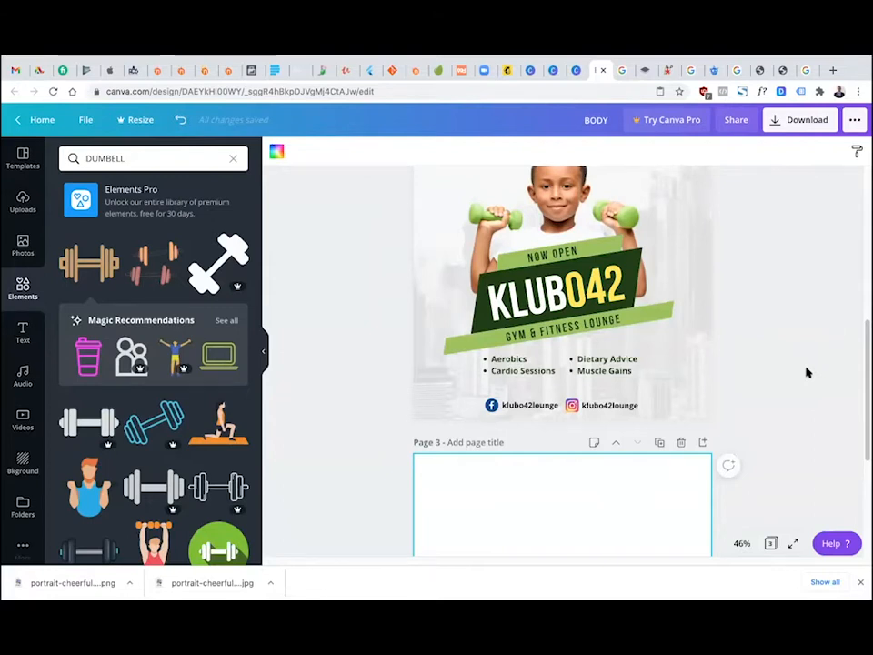
scroll(850, 419, "down", 2)
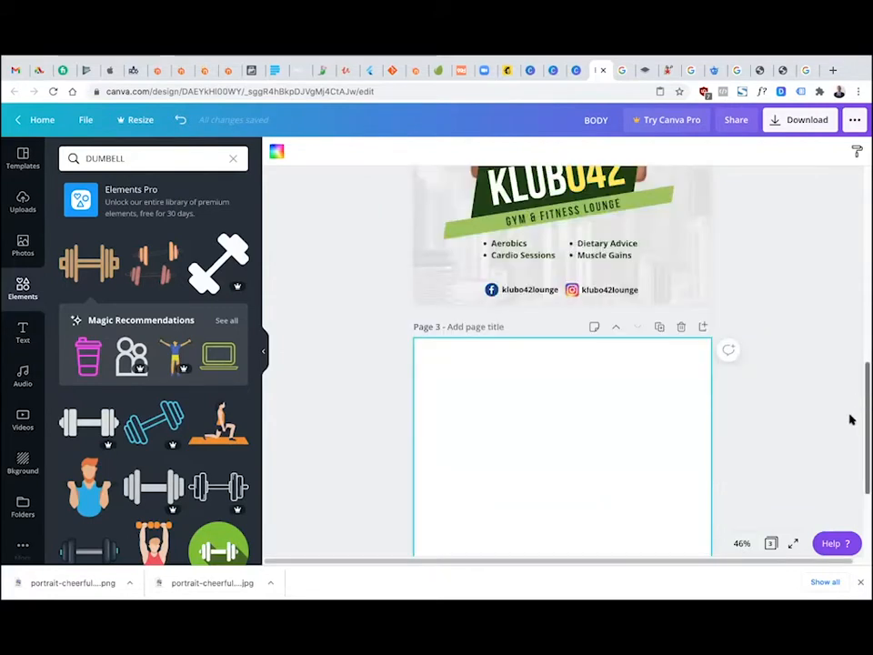
scroll(851, 420, "down", 3)
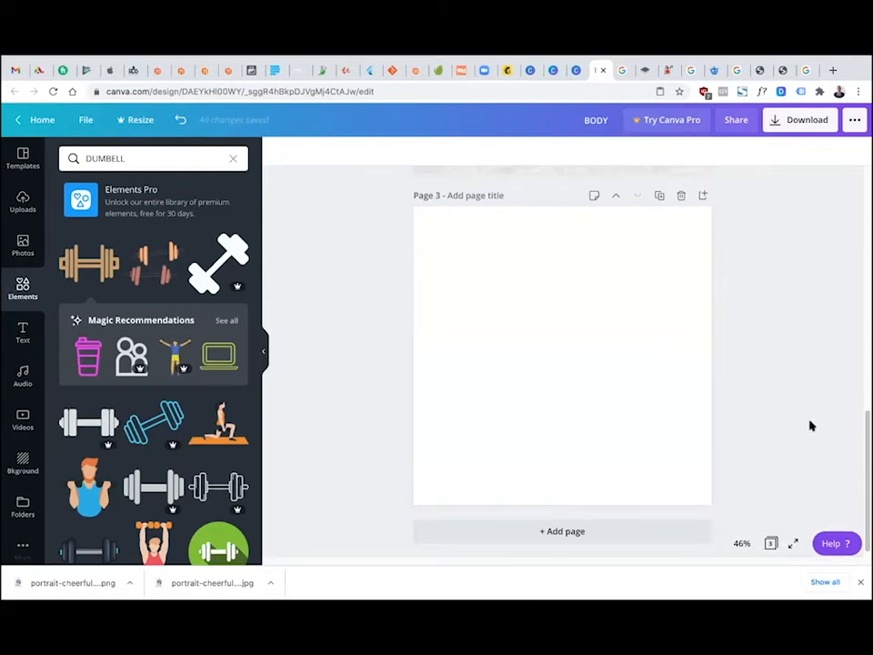
Switch to the browser tab with the city skyline photo and run a Google search for "FOOD FLYER" there
left_click(780, 71)
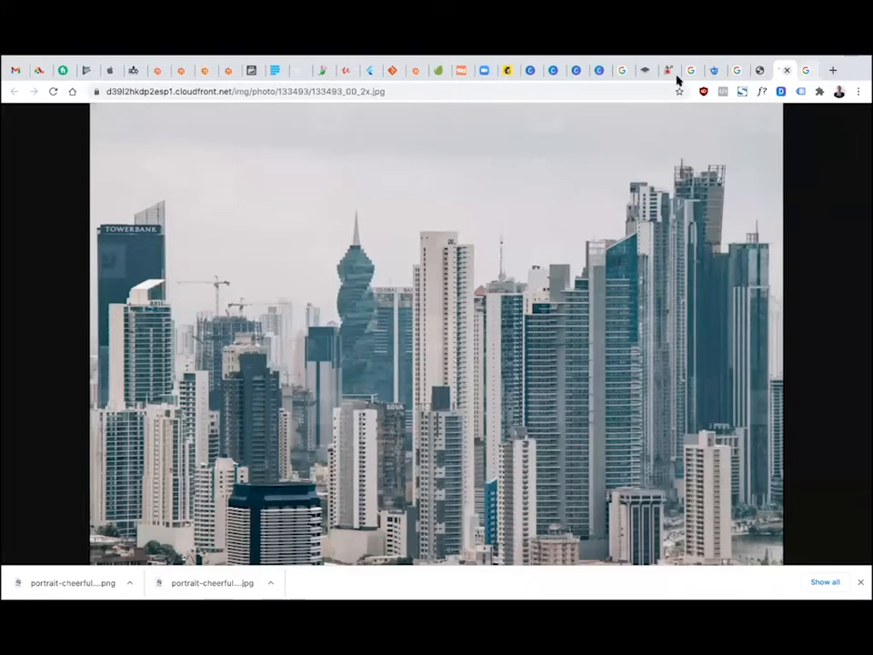
left_click(238, 92)
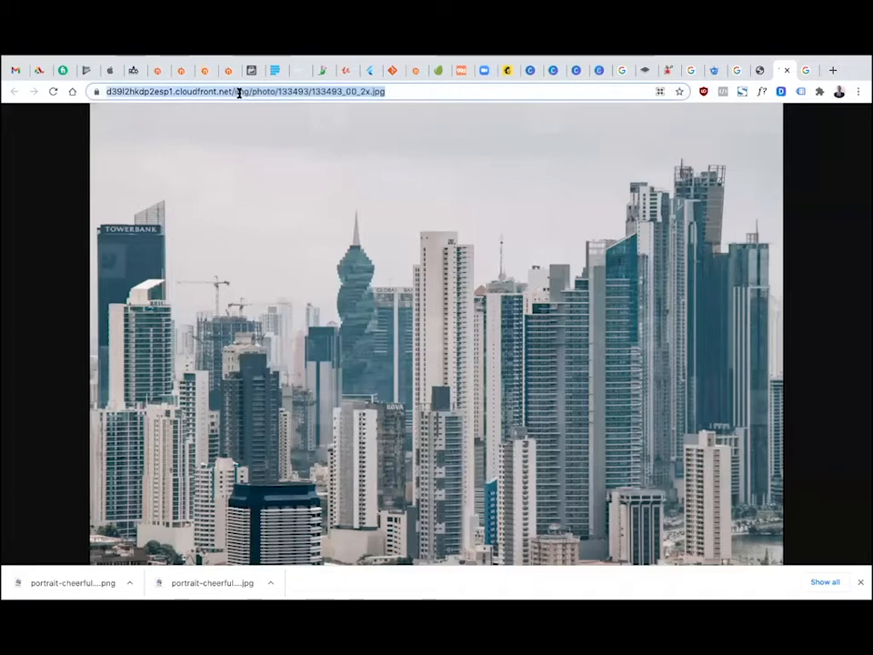
type("FOO")
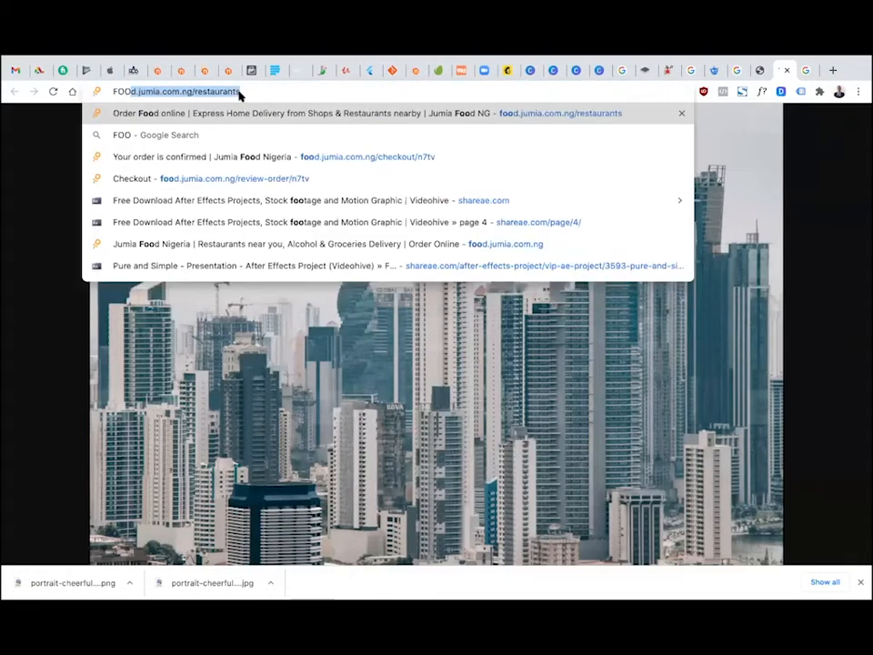
type("D FLYER")
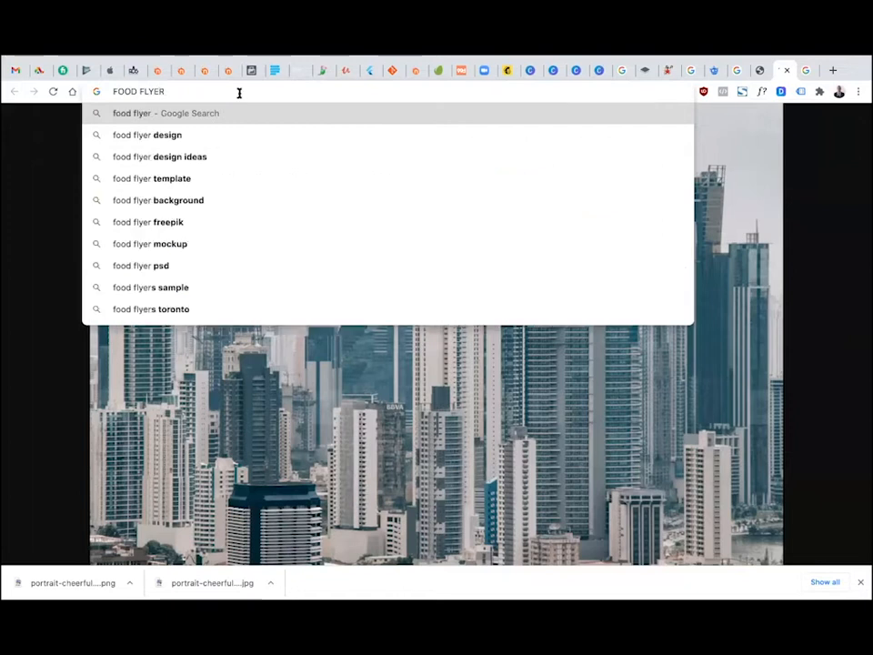
key("Return")
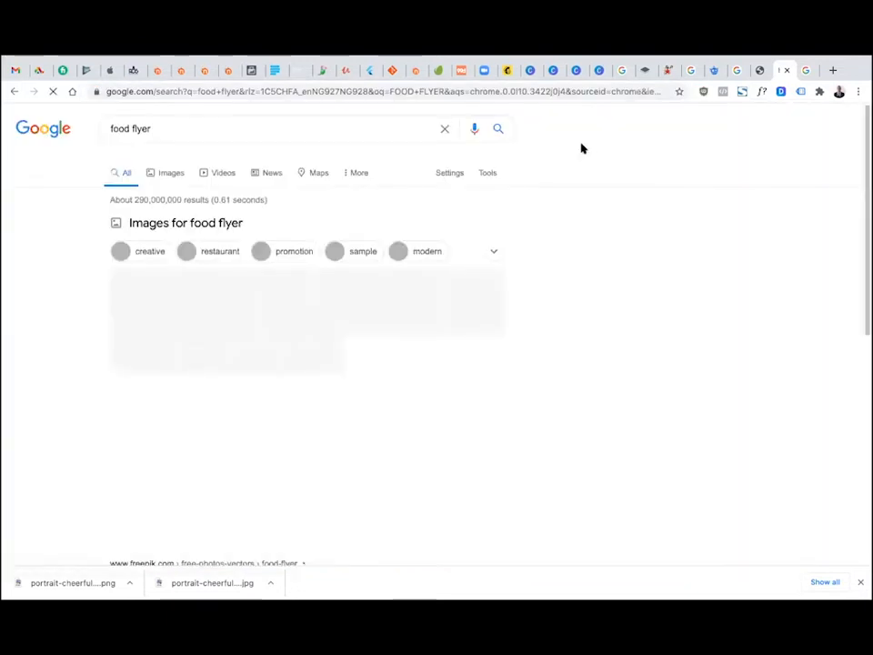
Switch to Freepik, close the boy's photo preview, search for "FOOD FLYER" and look through the flyer designs
left_click(715, 72)
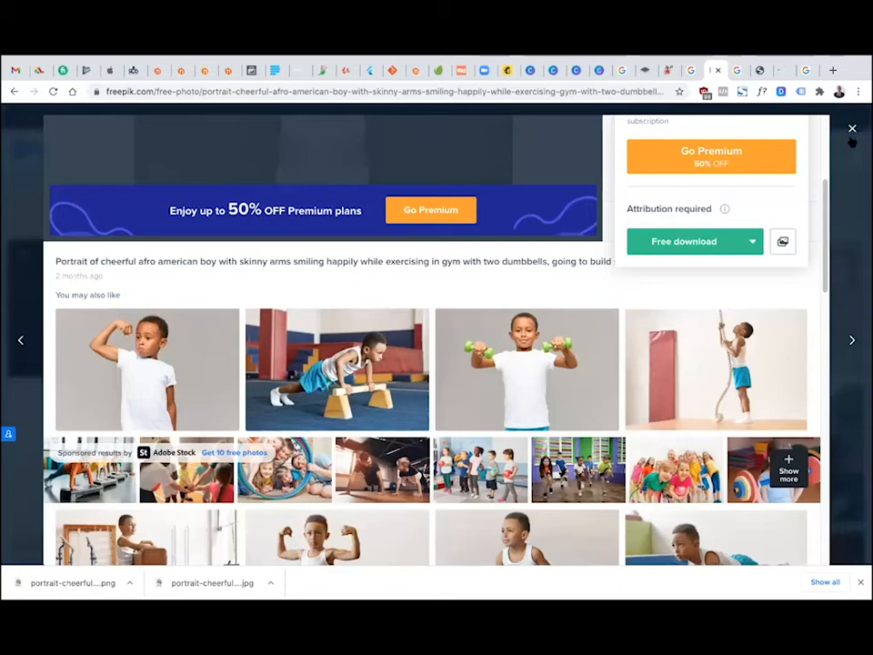
left_click(851, 128)
left_click_drag(330, 147, 215, 152)
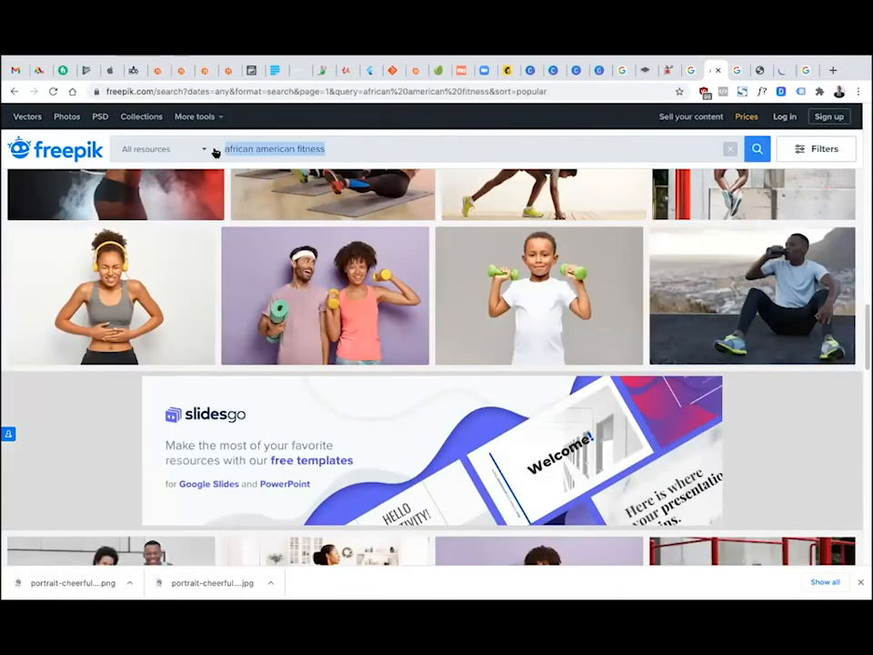
type("FOOD FLYER")
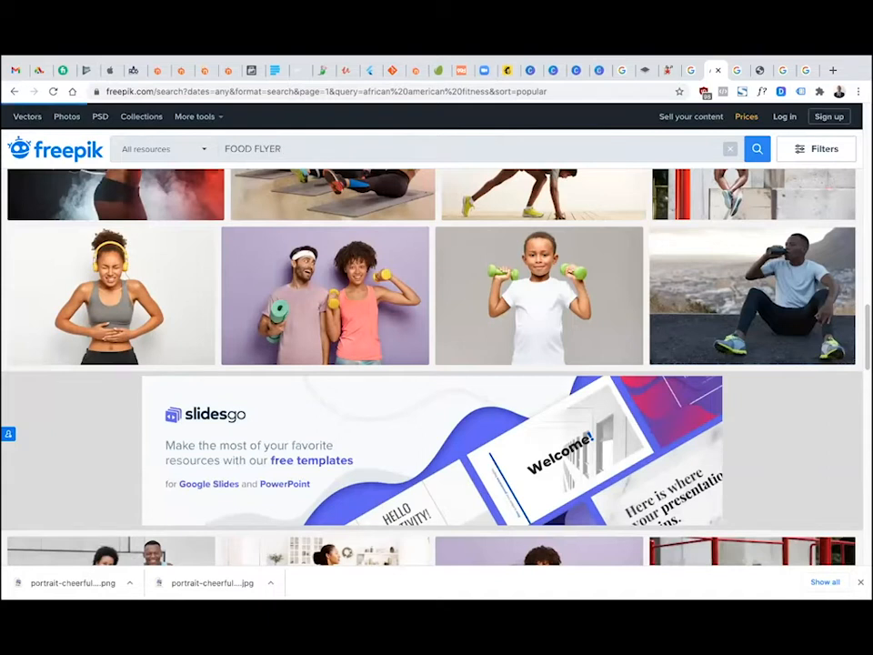
key("Return")
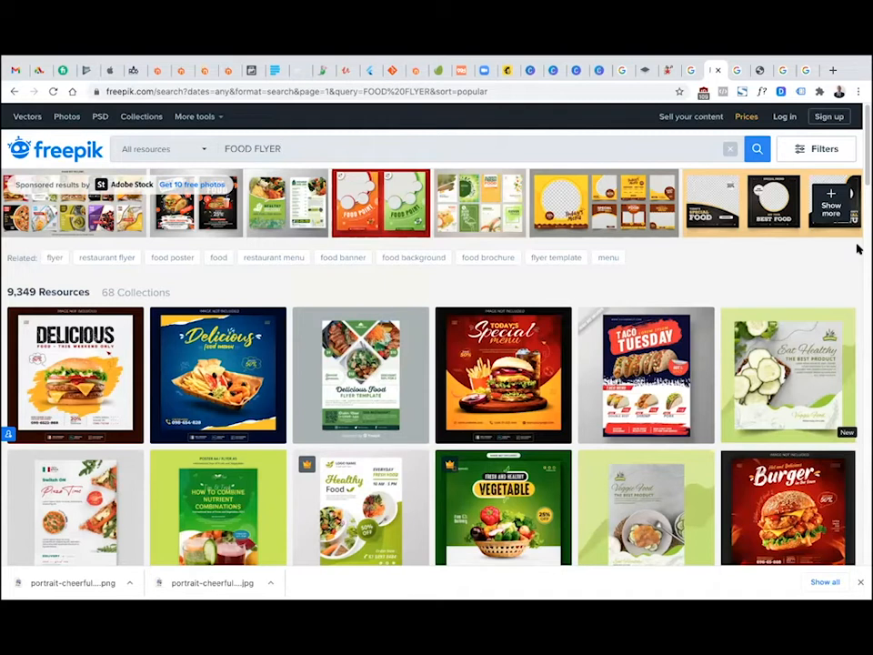
left_click_drag(864, 198, 859, 234)
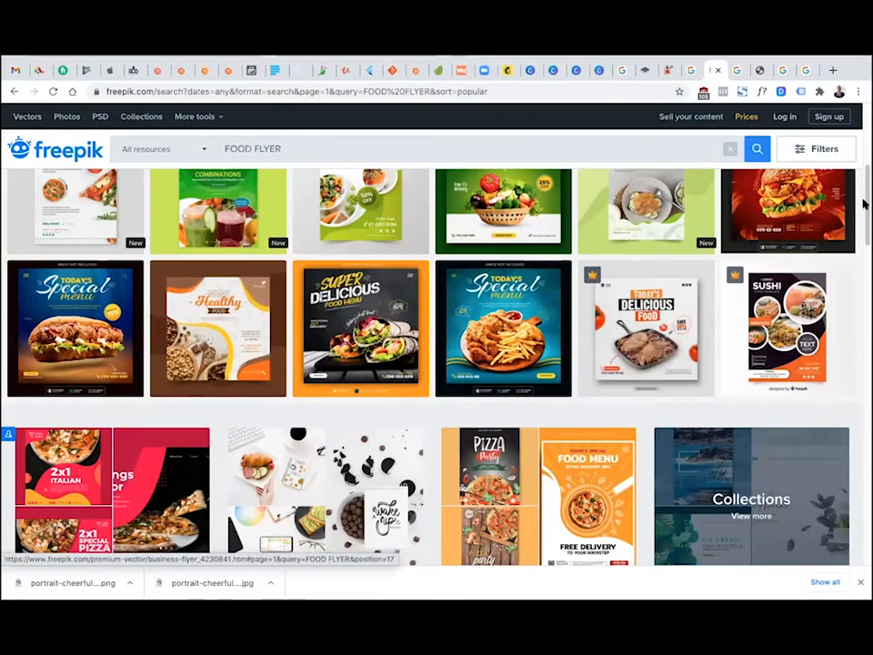
left_click_drag(866, 211, 865, 123)
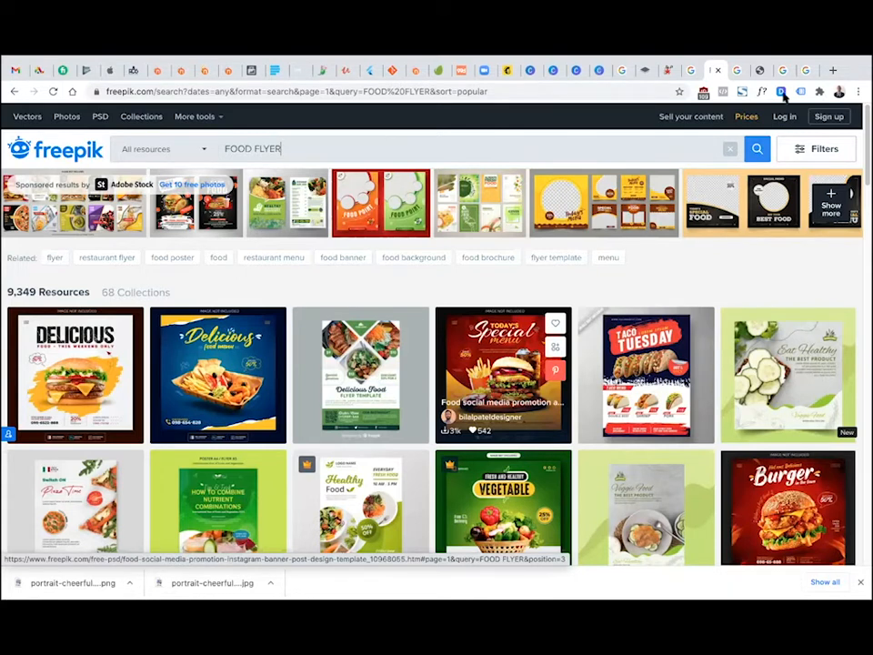
Search Google for "ABACHA FOOD" in a new browser tab and show the image results
left_click(808, 71)
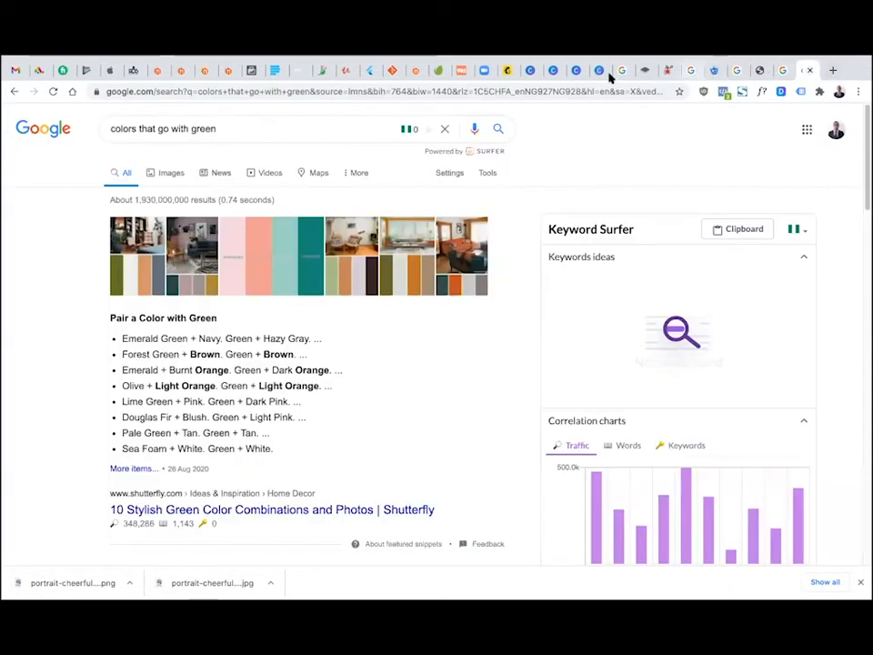
left_click(832, 70)
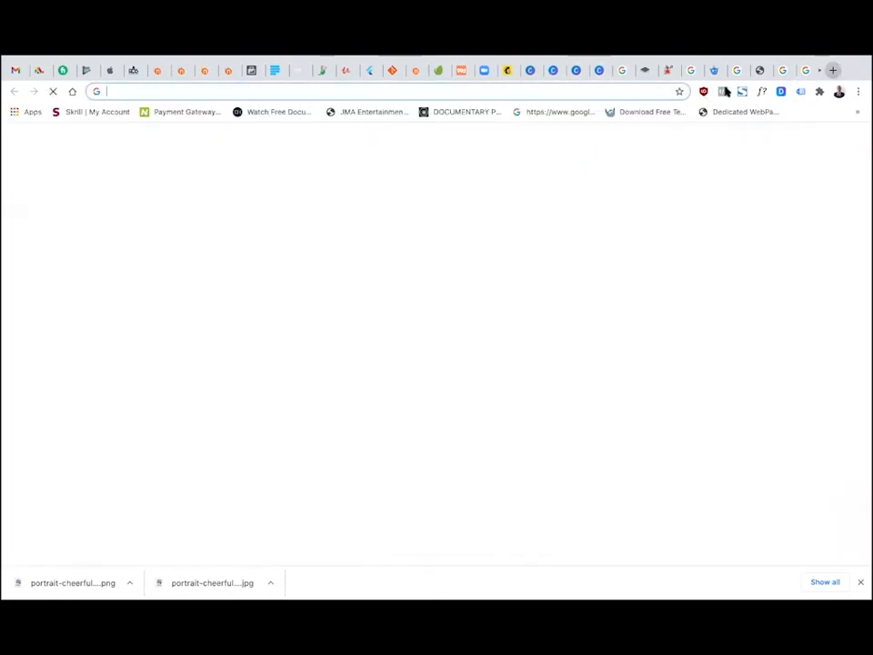
type("ABACHA")
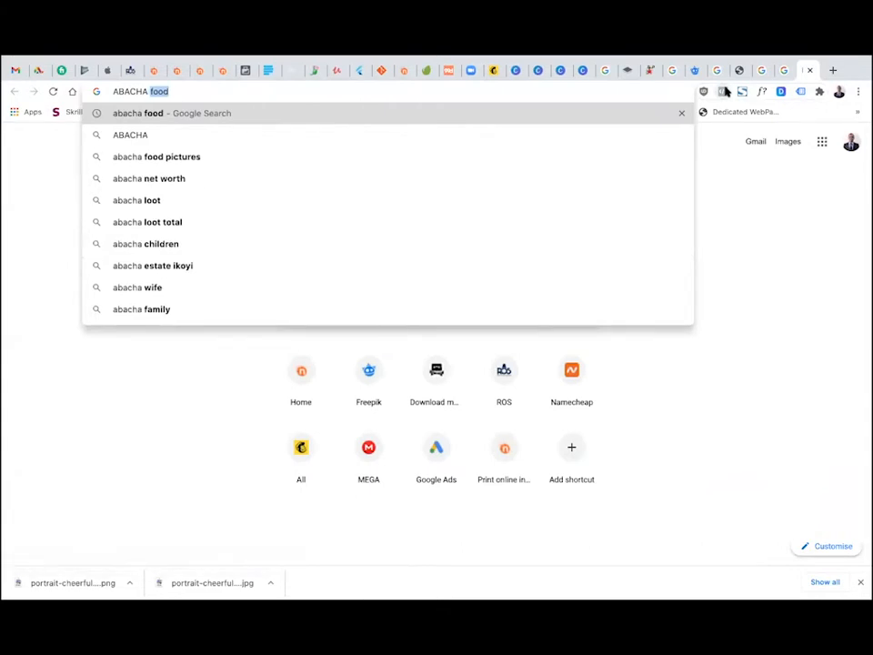
type("FOOD")
key("Return")
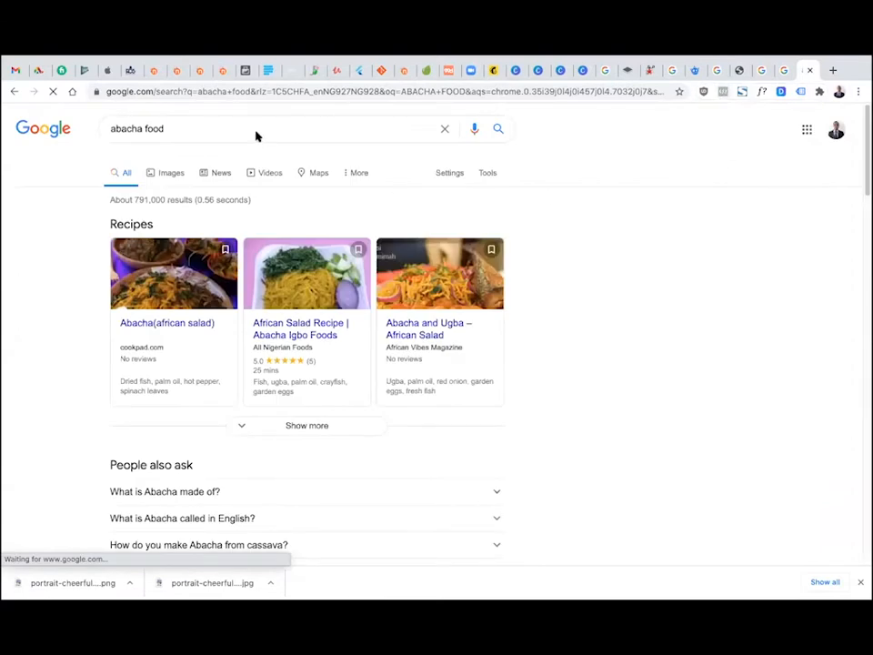
left_click(178, 176)
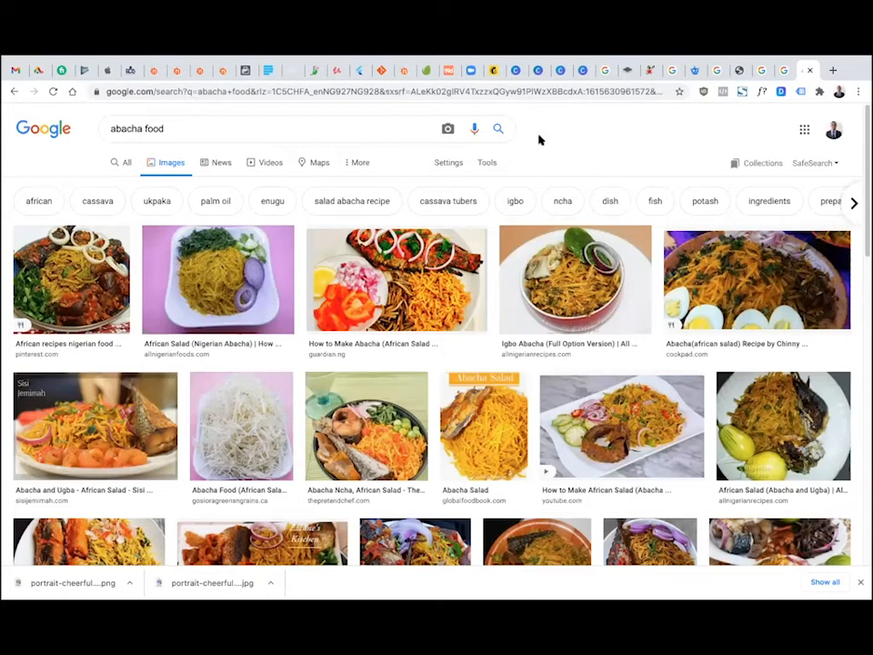
Examine the abacha food image results for a plated dish photo suitable for a food flyer
left_click_drag(865, 145, 864, 317)
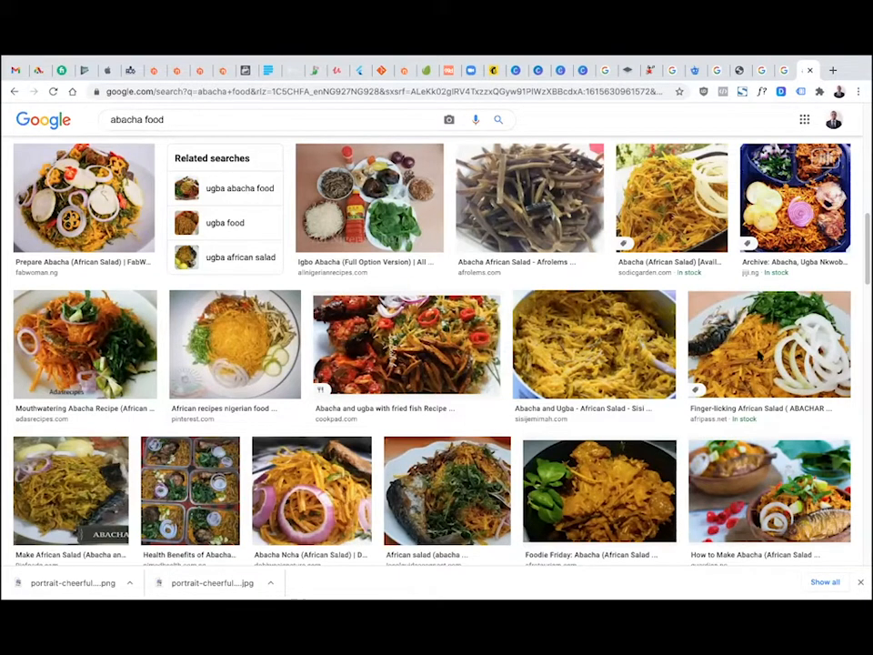
scroll(759, 357, "down", 5)
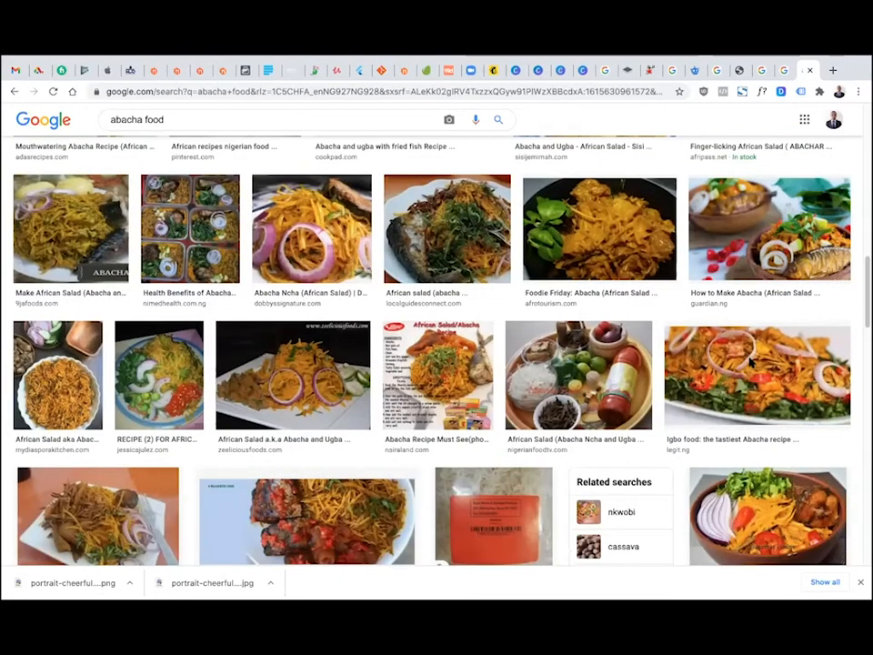
scroll(751, 362, "down", 3)
scroll(756, 322, "up", 1)
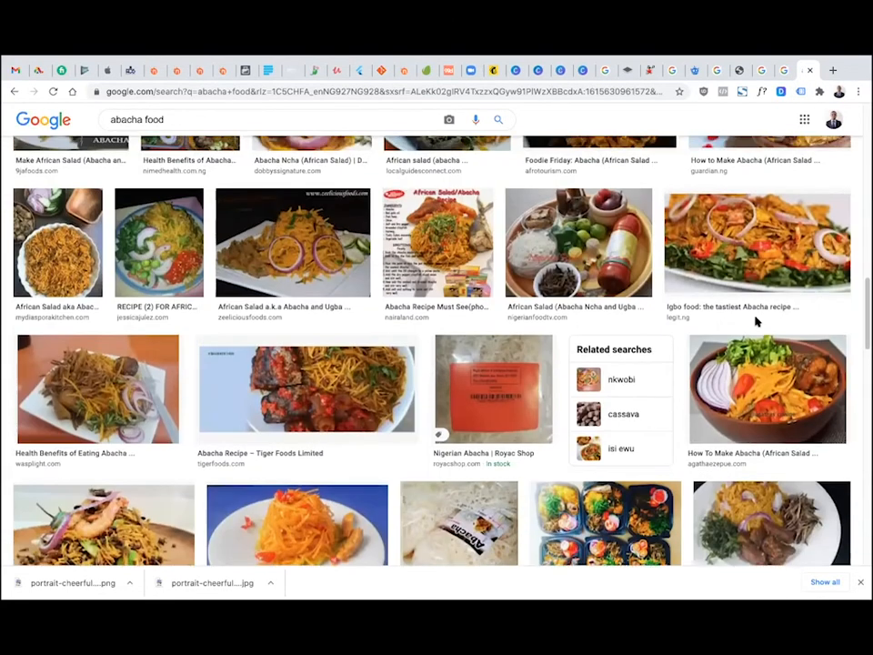
scroll(757, 324, "down", 4)
scroll(758, 323, "down", 7)
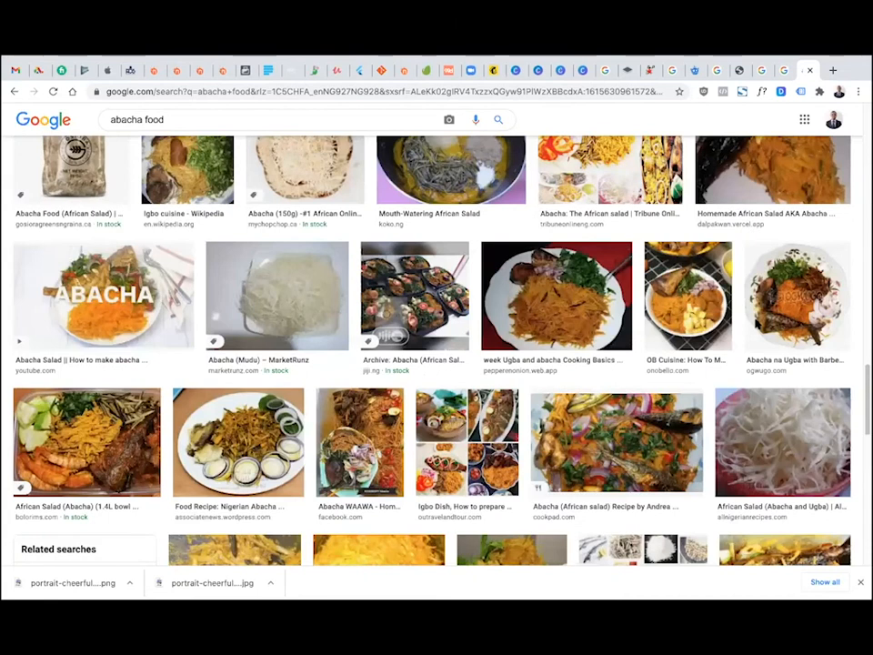
scroll(756, 323, "down", 2)
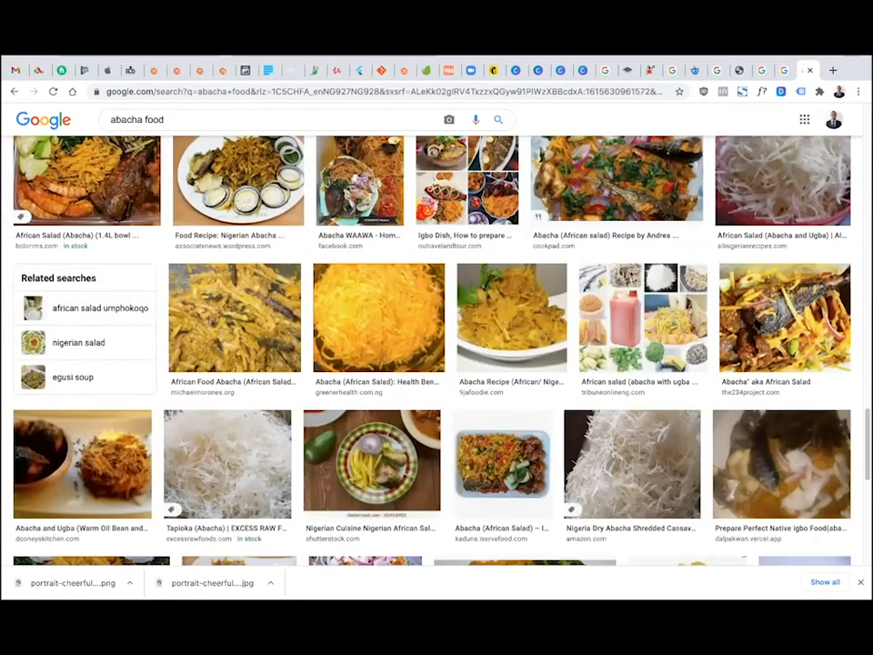
scroll(757, 323, "down", 1)
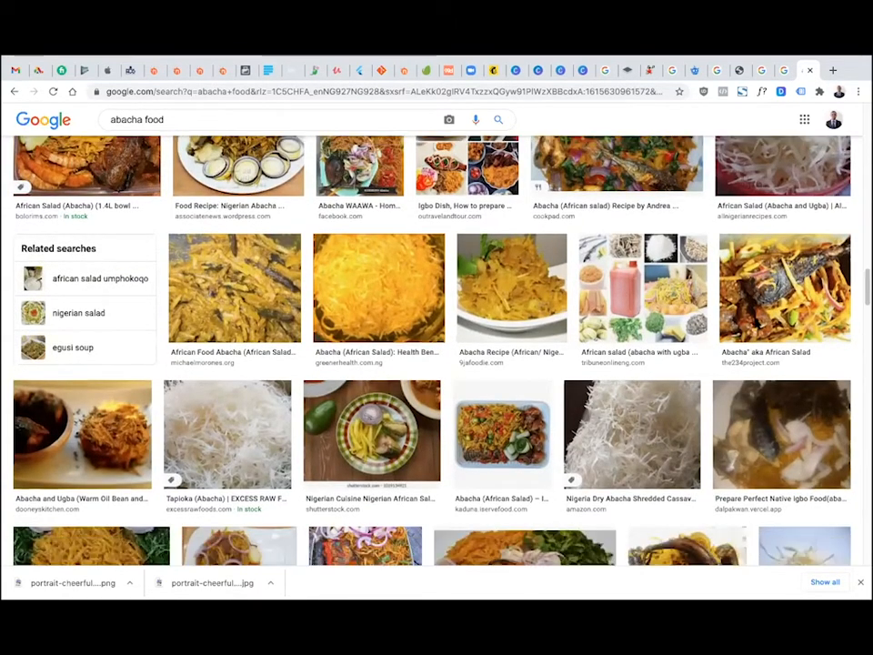
scroll(757, 323, "down", 7)
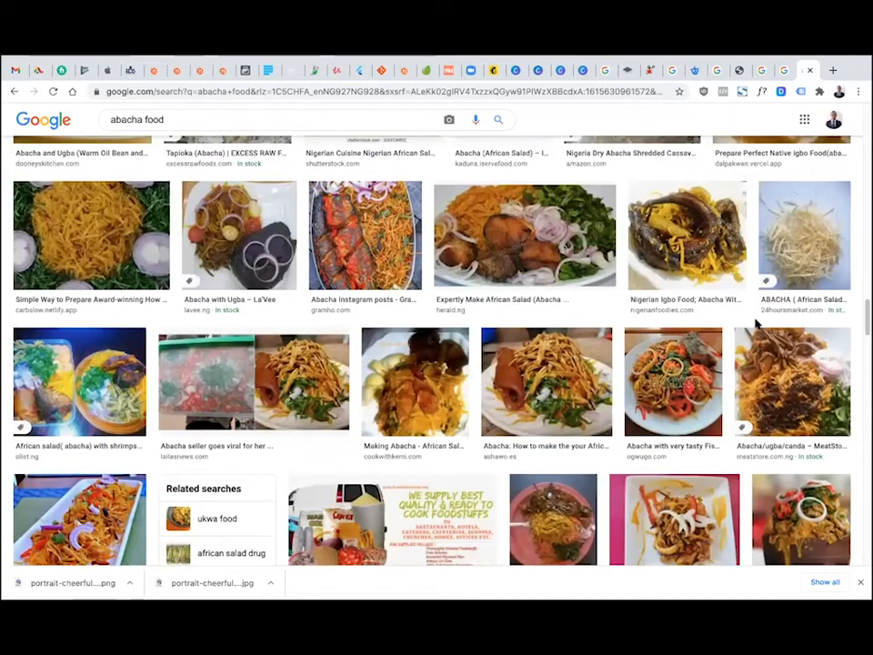
scroll(757, 323, "down", 2)
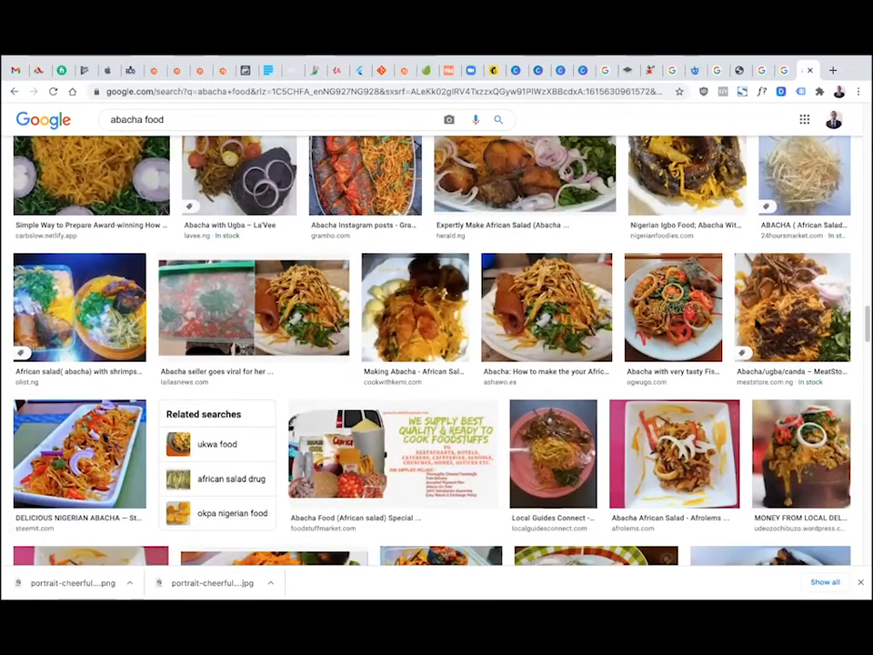
scroll(754, 323, "up", 15)
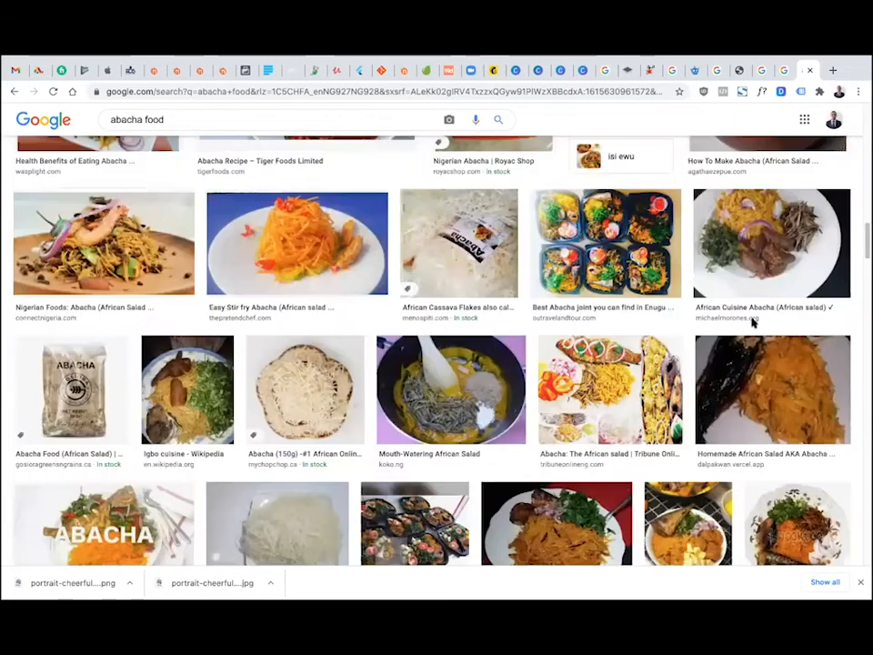
scroll(754, 300, "up", 5)
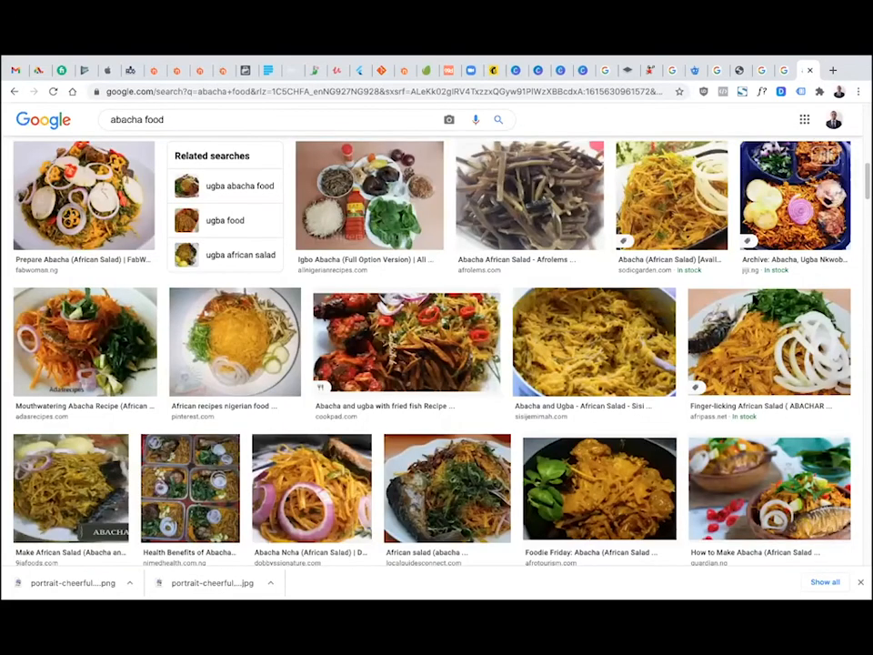
scroll(754, 300, "up", 10)
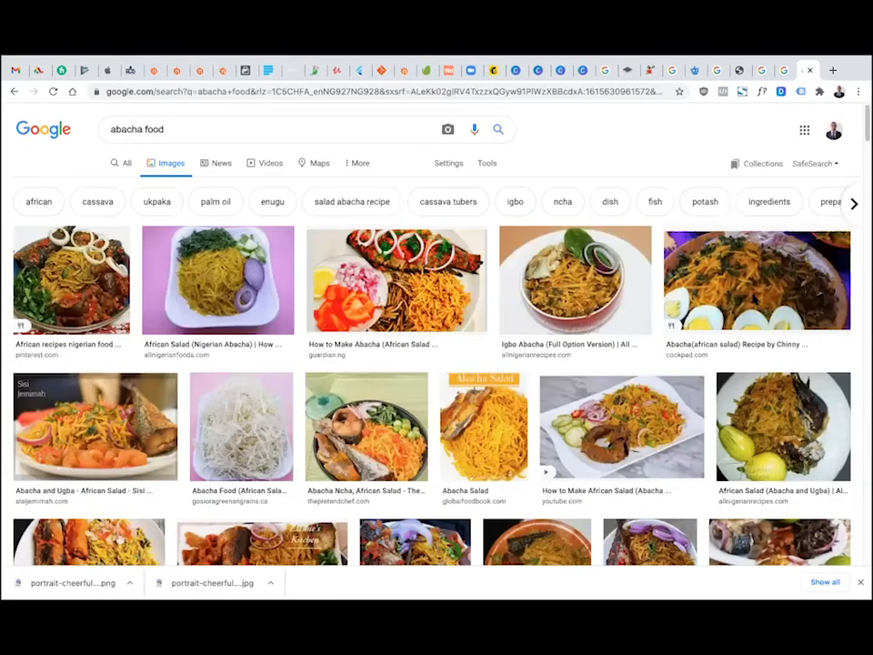
scroll(754, 301, "down", 1)
scroll(755, 300, "down", 1)
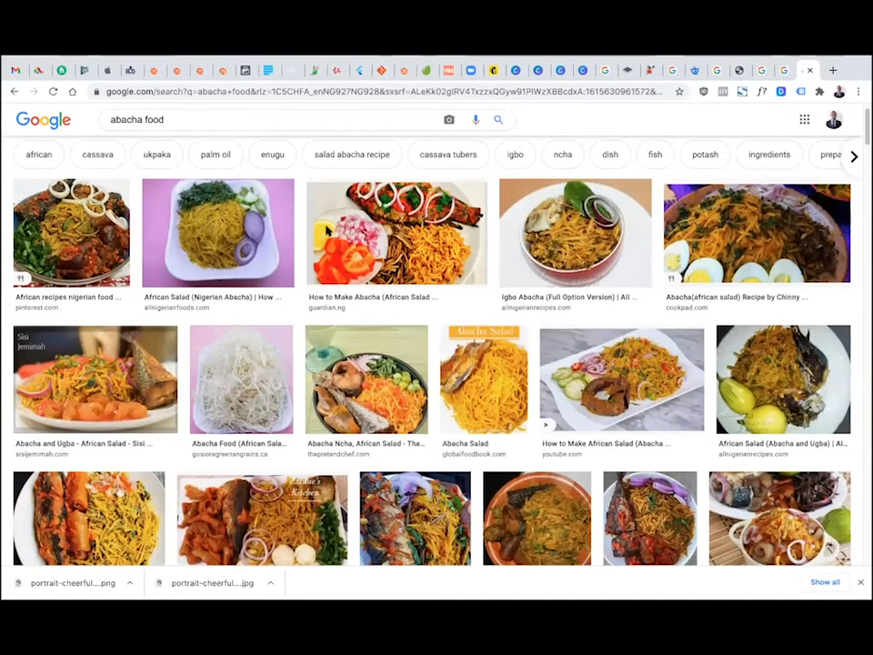
Open the Guardian Nigeria abacha photo with grilled fish, tomatoes and onions and copy the image
left_click(327, 231)
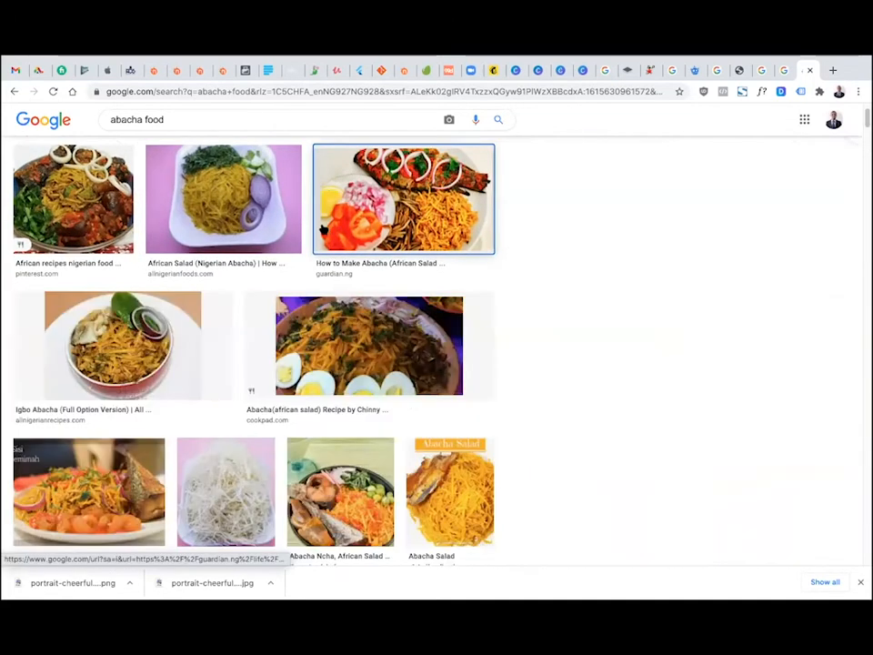
scroll(497, 370, "down", 5)
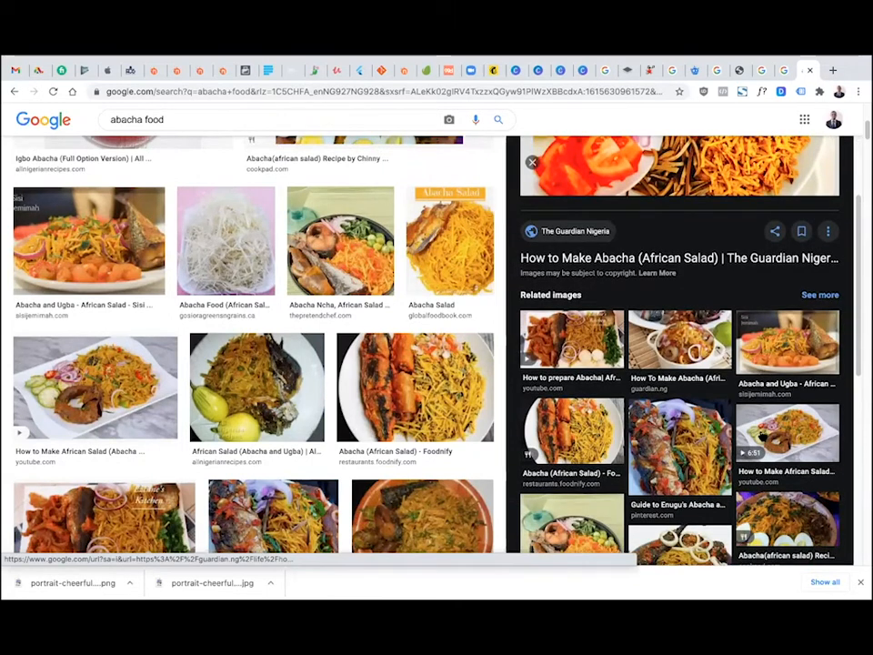
scroll(762, 435, "up", 1)
scroll(763, 435, "up", 1)
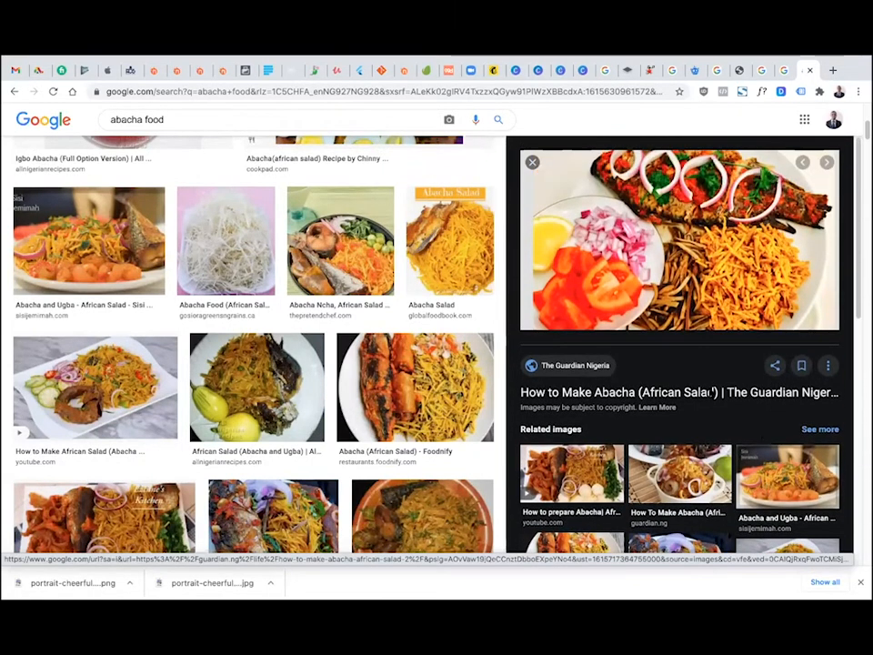
right_click(649, 267)
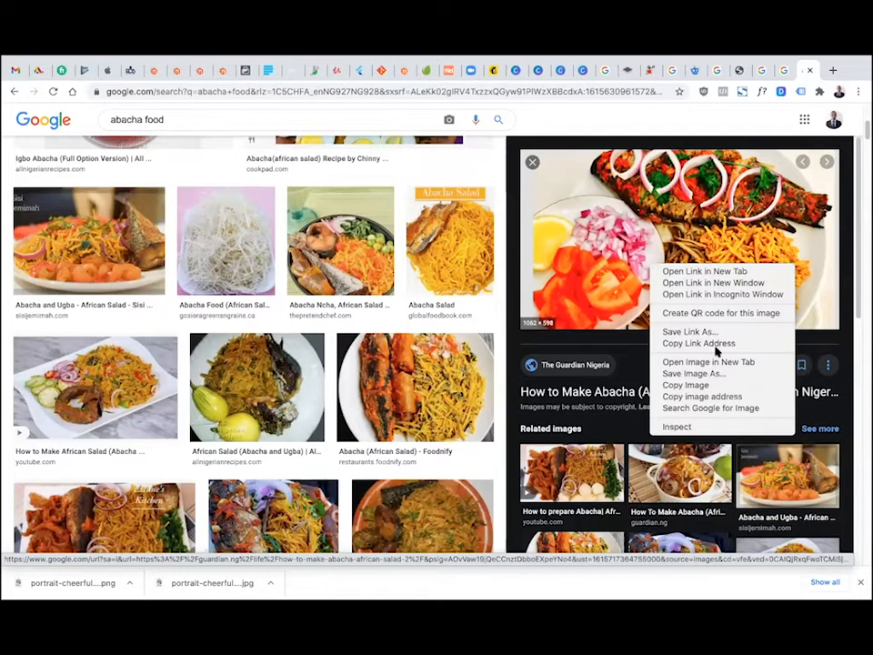
left_click(685, 385)
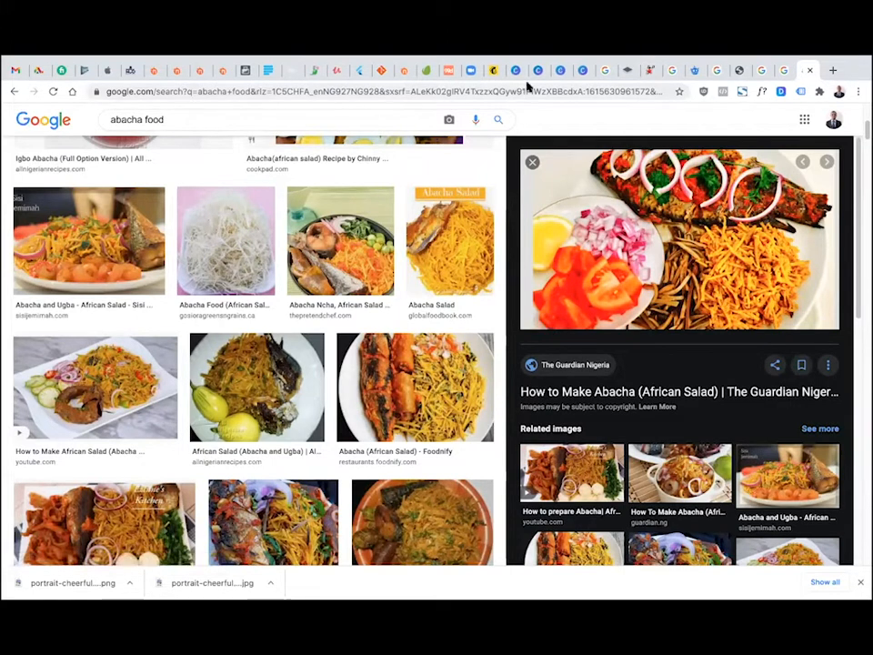
Switch to Freepik and examine the "Today's Special menu" burger flyer as a design reference, closing its preview when done
left_click(583, 71)
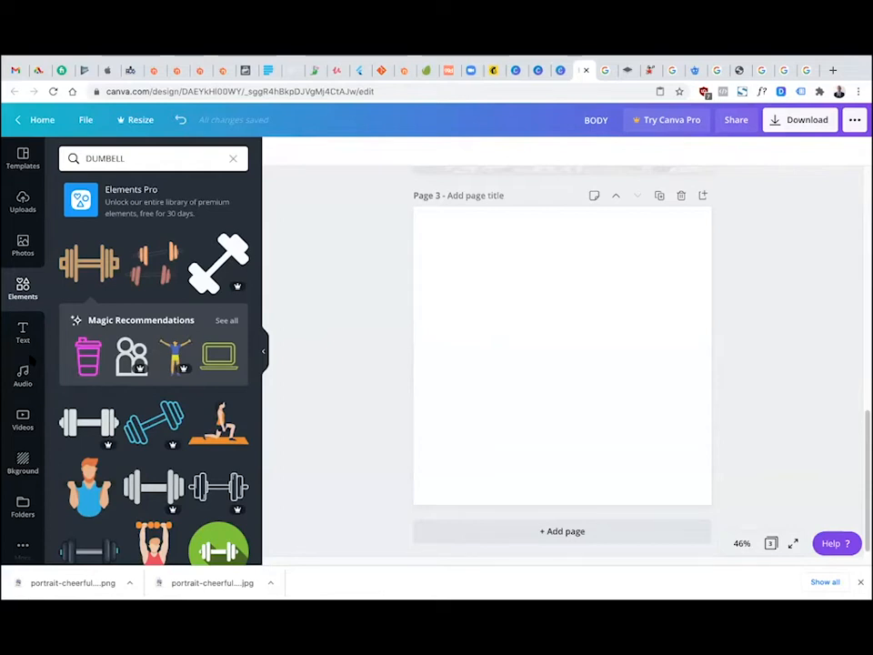
left_click(697, 73)
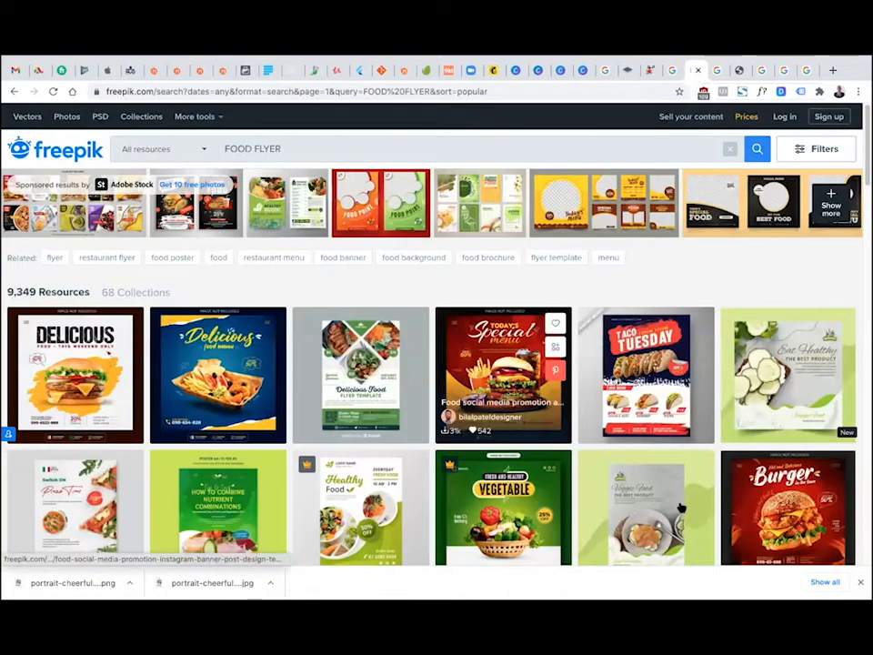
left_click(509, 320)
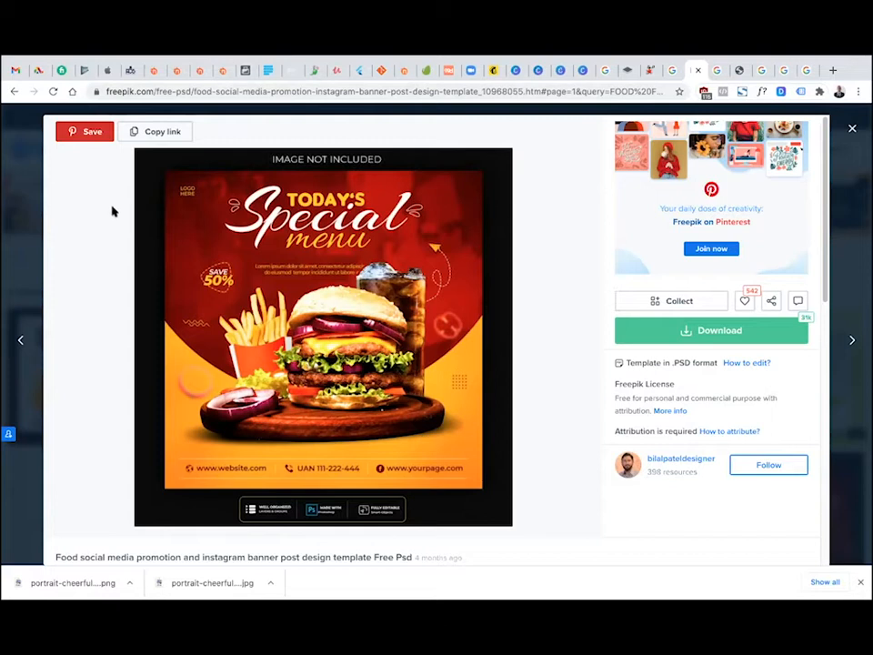
left_click(852, 128)
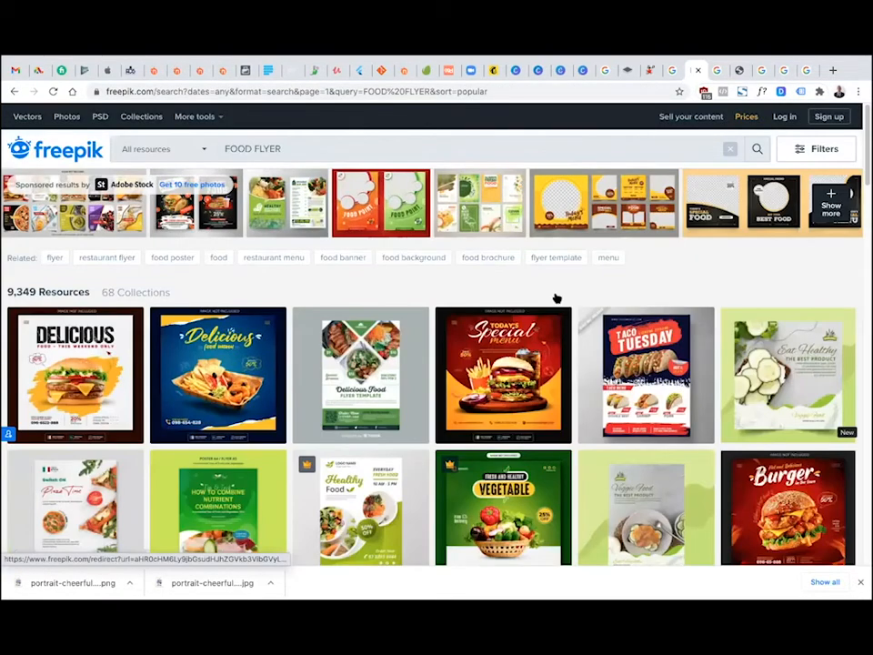
Switch to the Canva design and apply the salmon-to-pink gradient background to the blank page 3
left_click(583, 72)
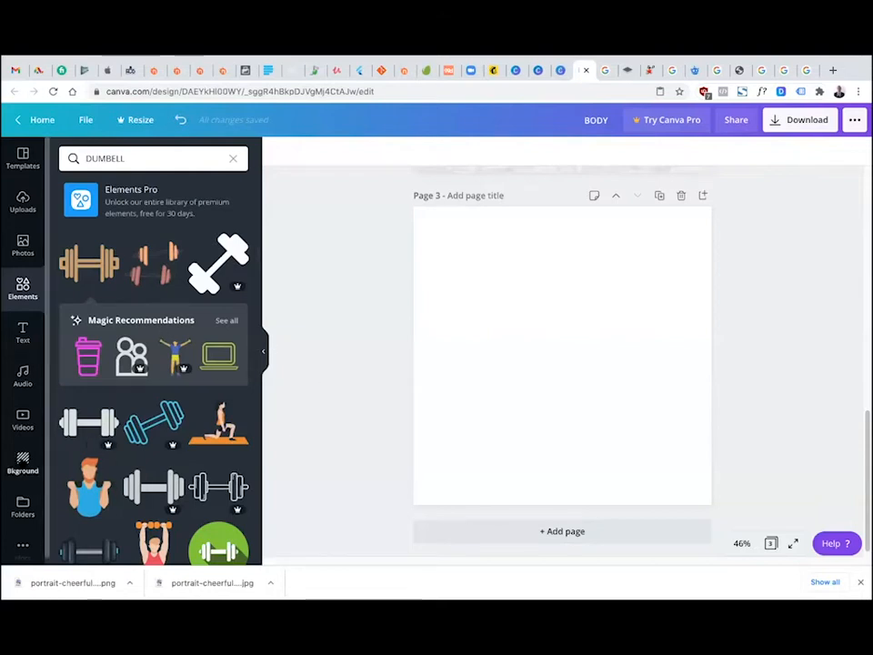
left_click(23, 464)
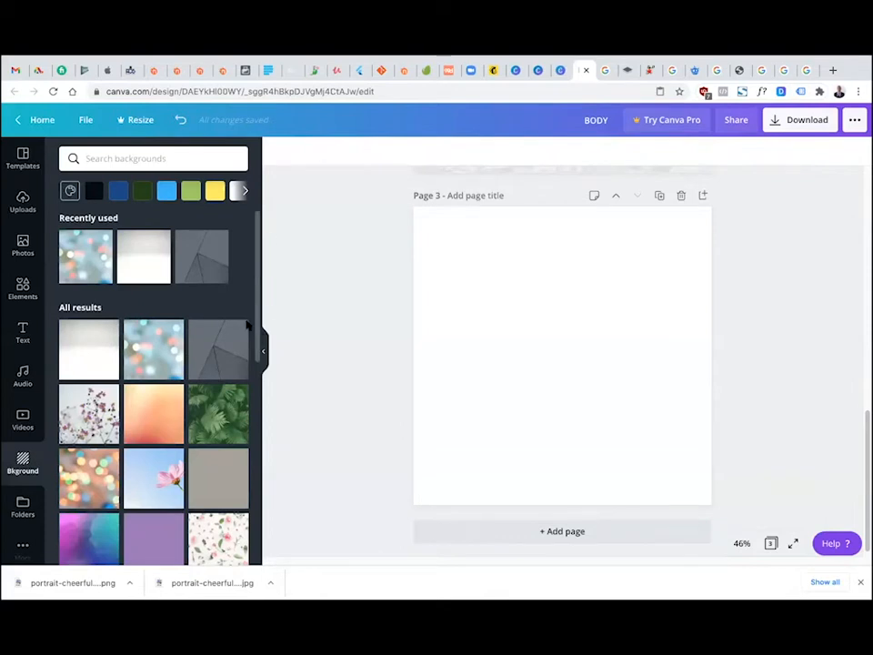
scroll(242, 428, "down", 10)
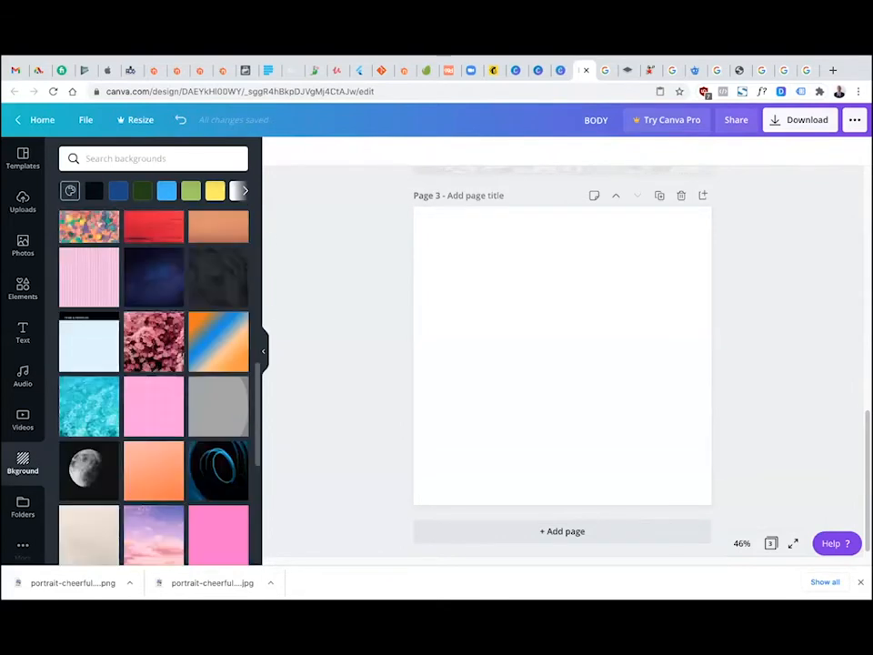
scroll(236, 508, "down", 3)
scroll(243, 468, "up", 5)
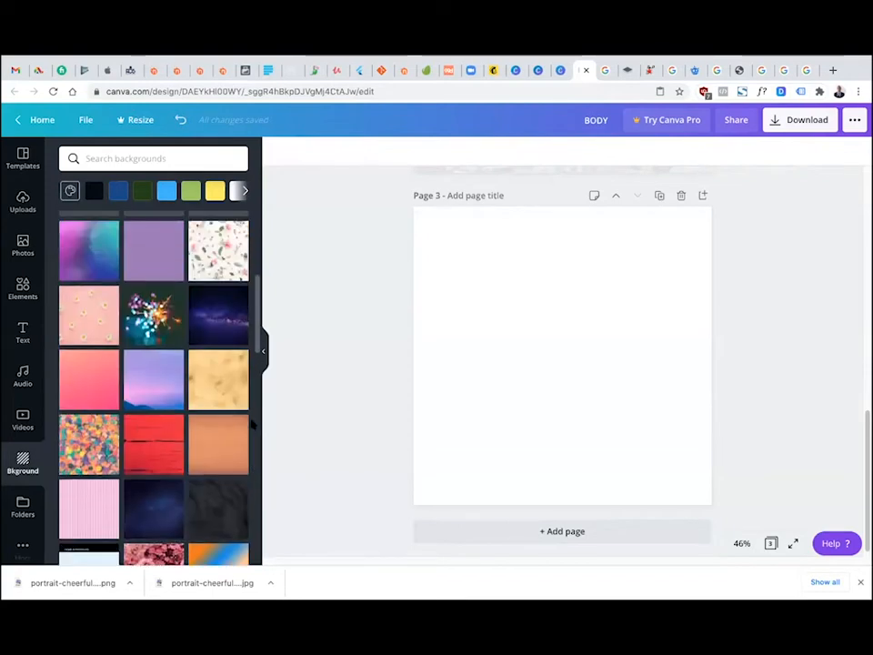
left_click(96, 388)
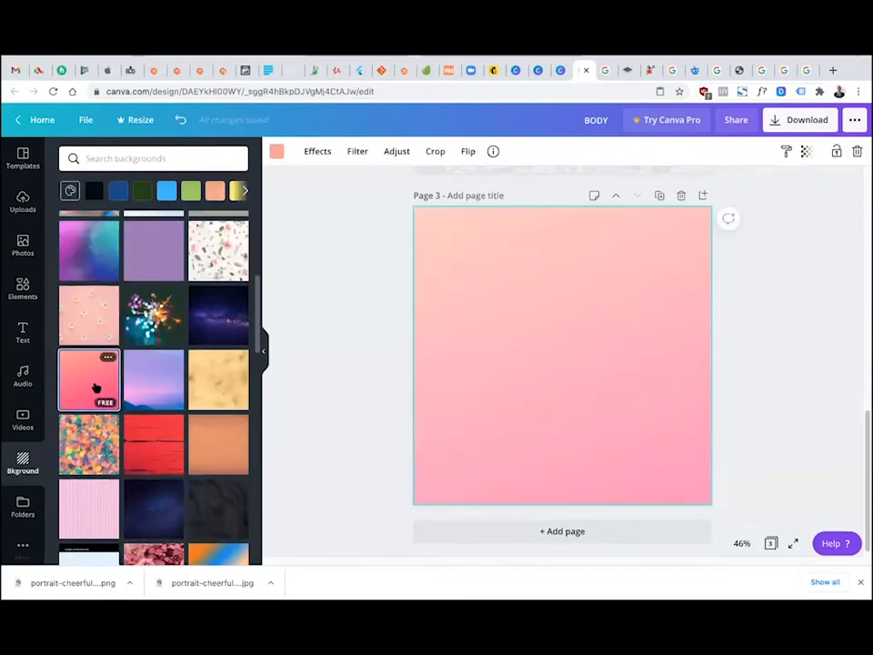
Change the salmon colour of page 3's gradient background to the default palette's darkest orange
left_click(278, 151)
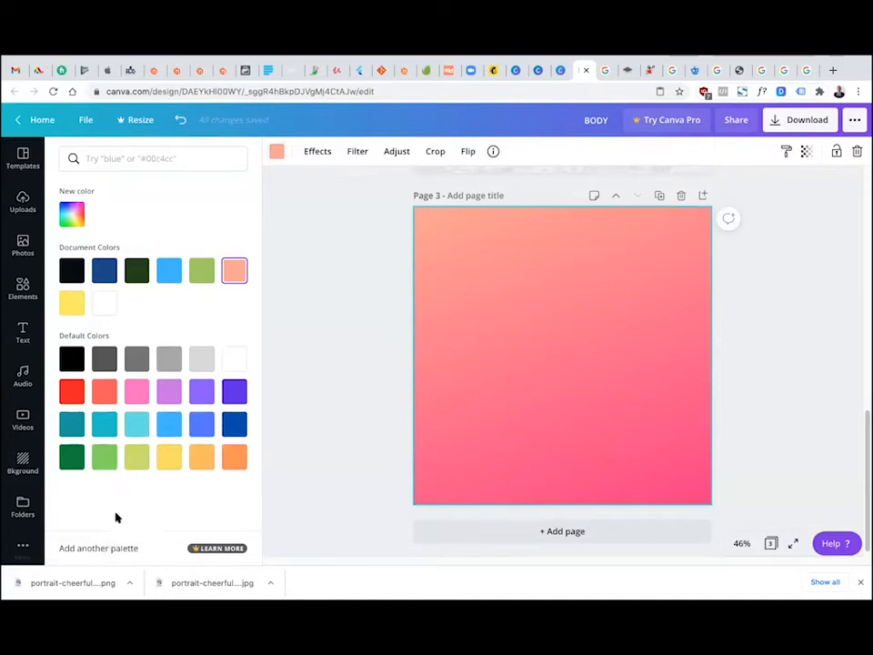
left_click(231, 461)
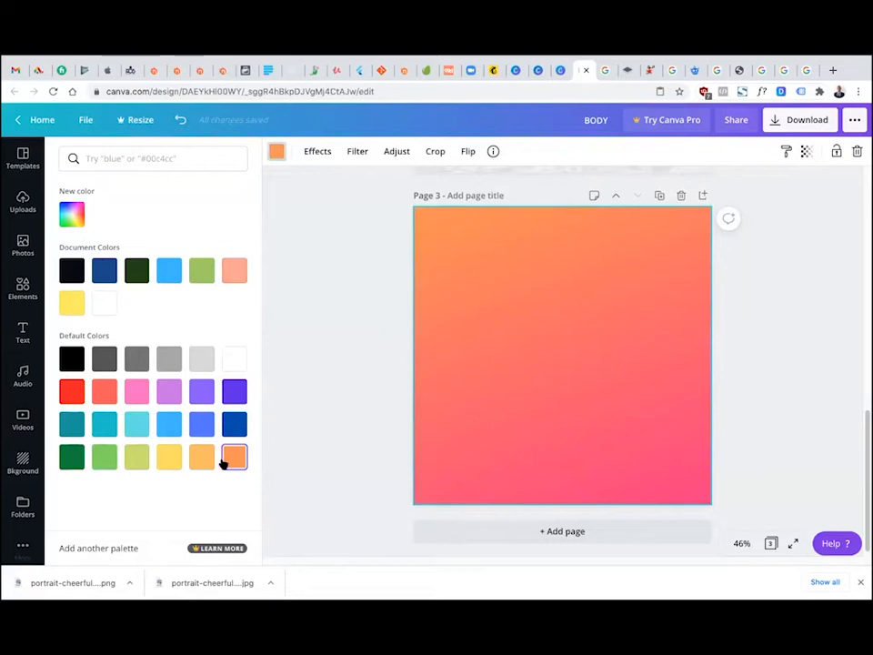
left_click(207, 461)
left_click(231, 461)
left_click(316, 154)
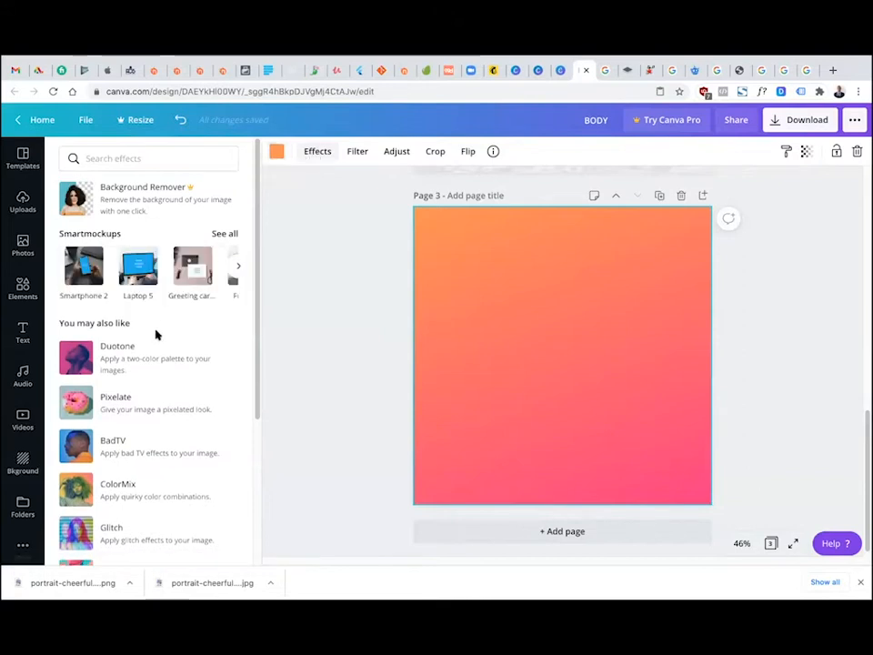
left_click(154, 358)
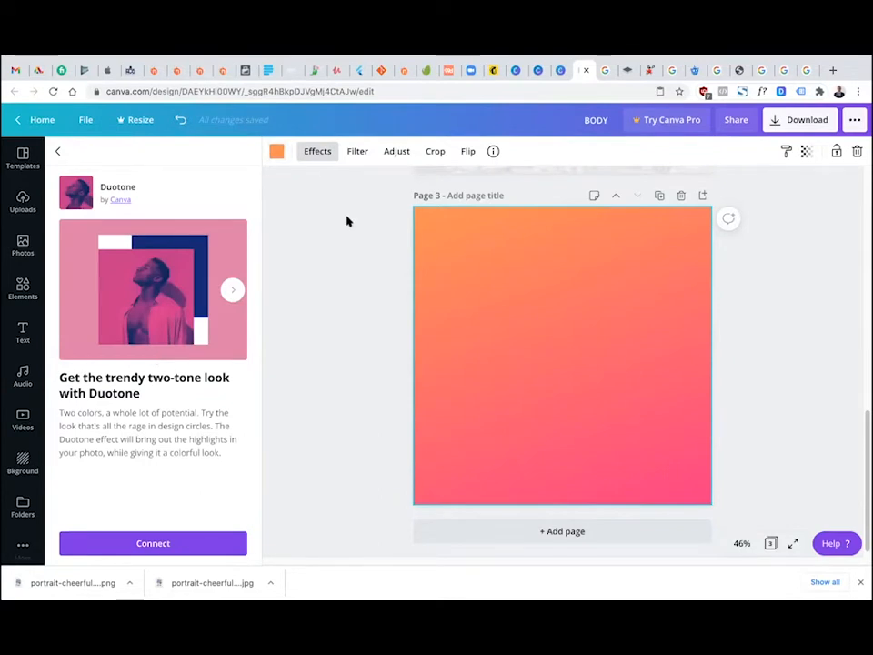
left_click(279, 157)
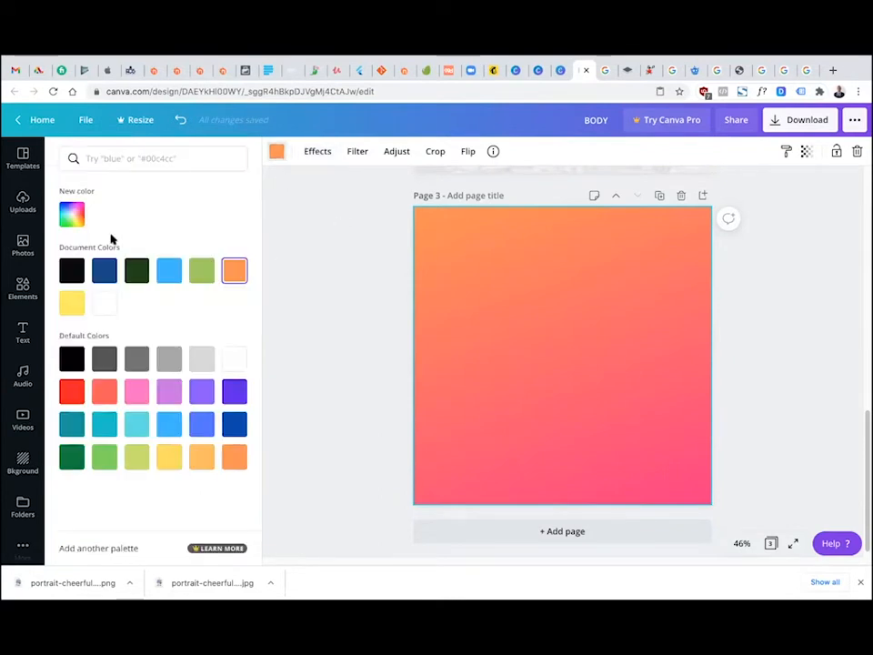
left_click(238, 276)
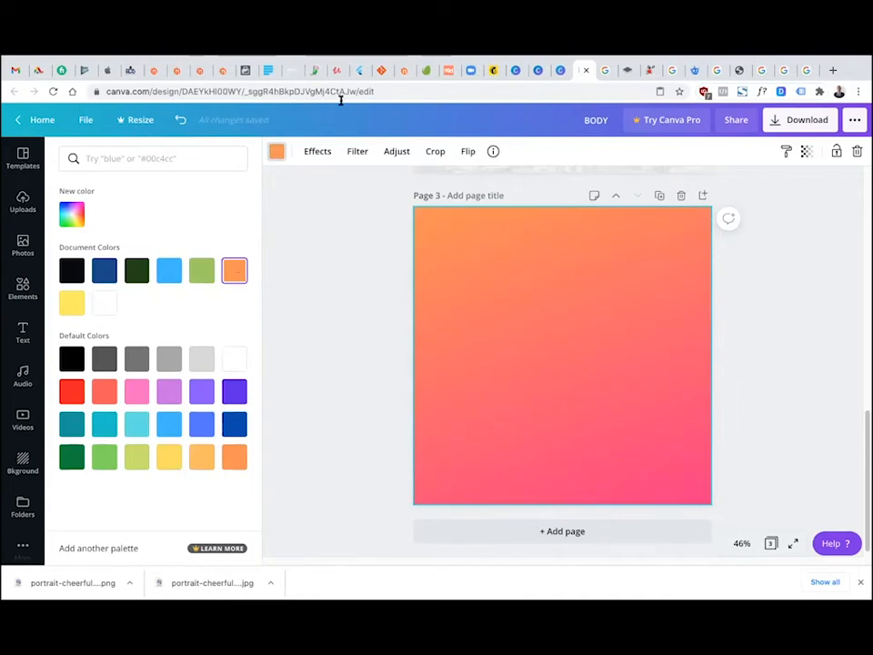
left_click(393, 154)
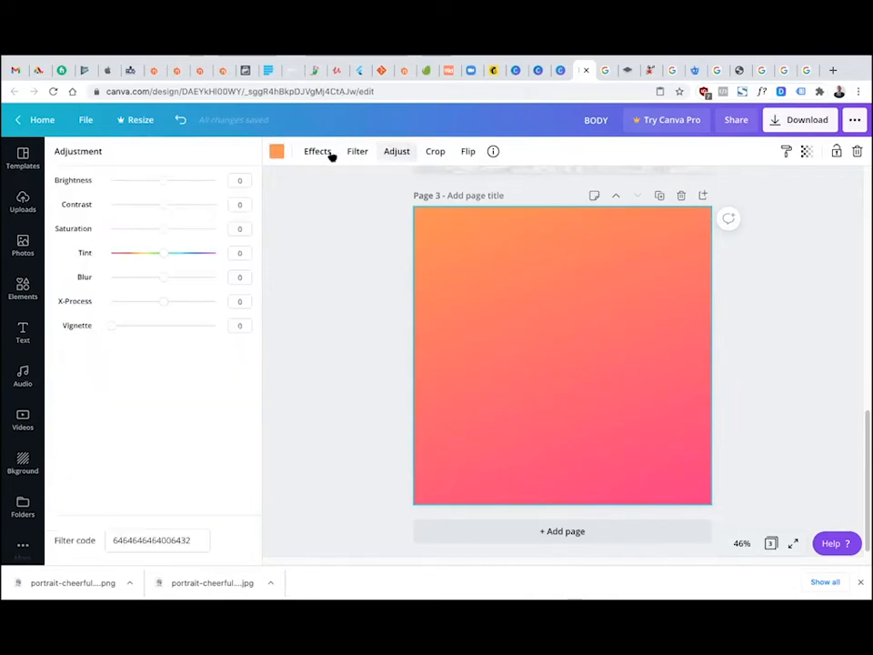
left_click(277, 153)
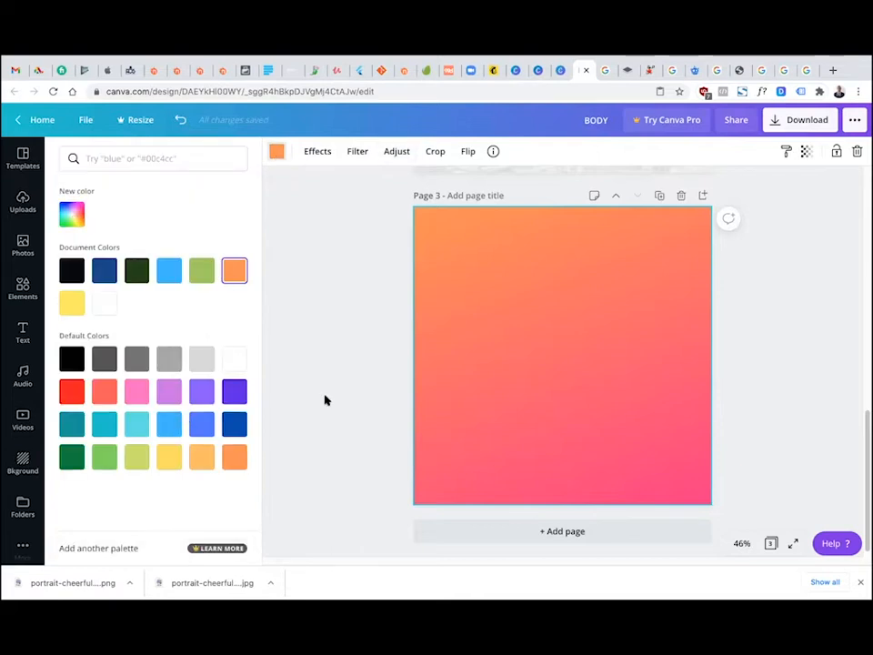
left_click(433, 339)
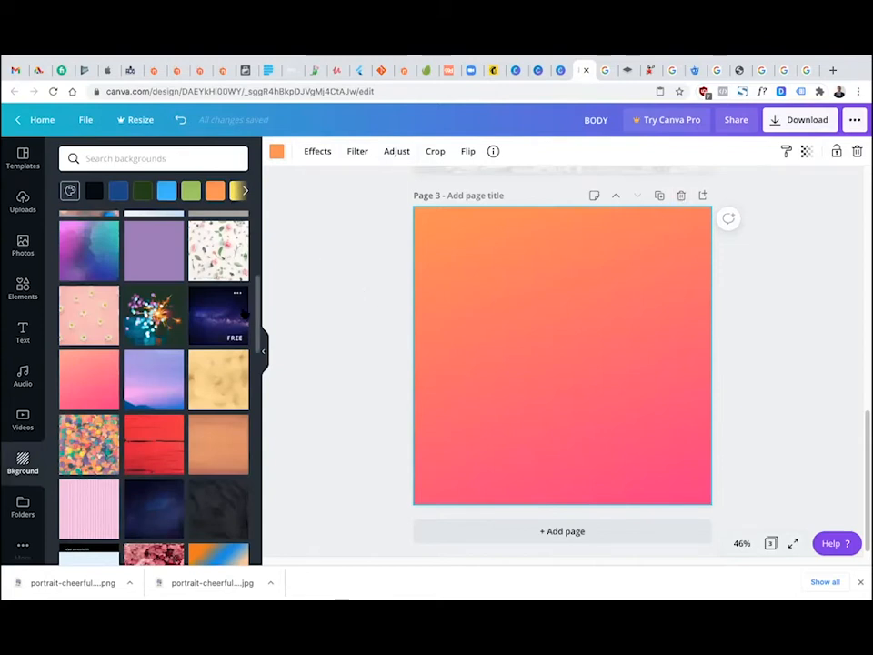
Search the backgrounds for "ORANGE GRADIENT" and apply the yellow-to-orange gradient to page 3
left_click_drag(258, 327, 249, 409)
scroll(248, 400, "down", 10)
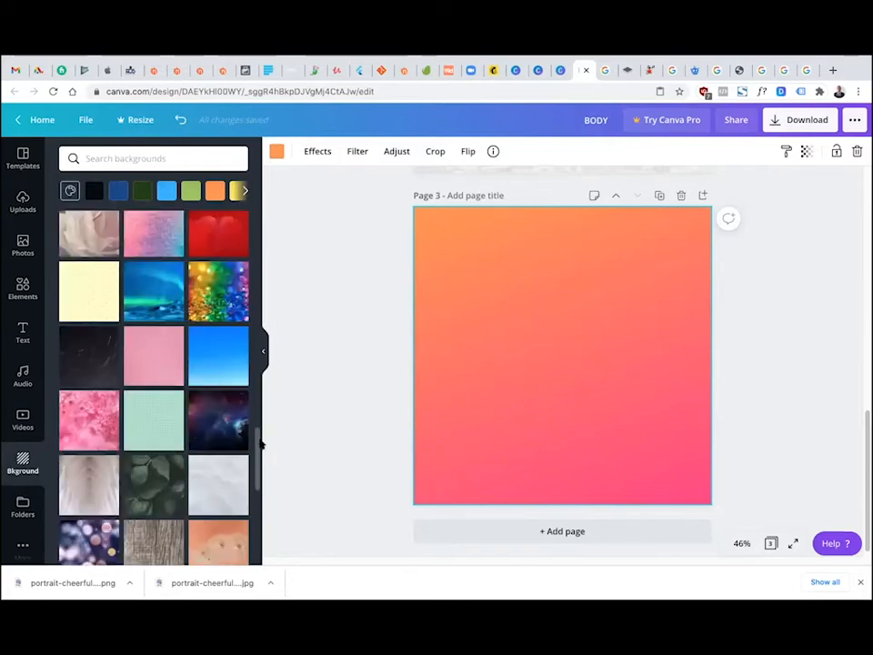
left_click(96, 157)
type("OR")
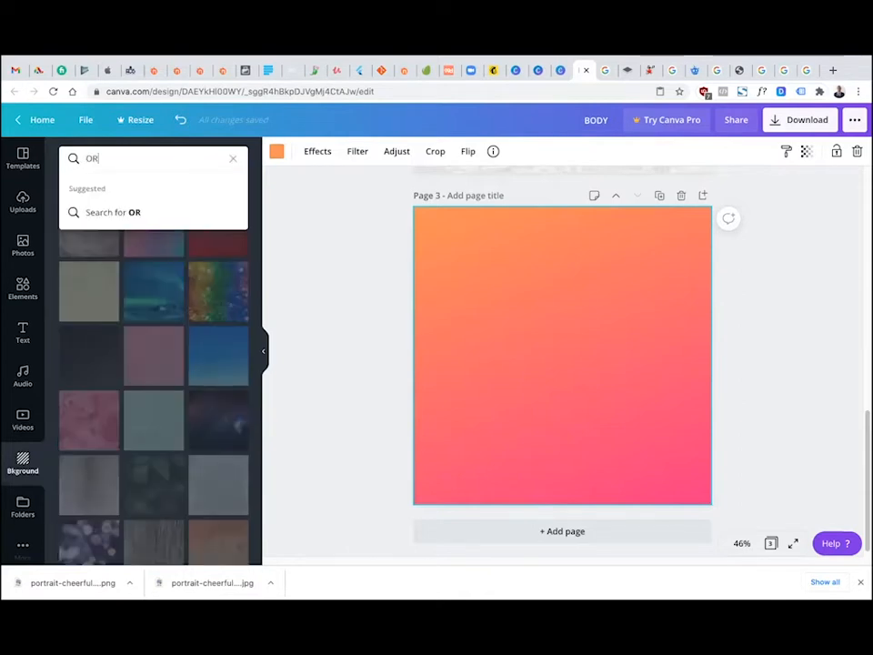
type("ANGE GRADIE")
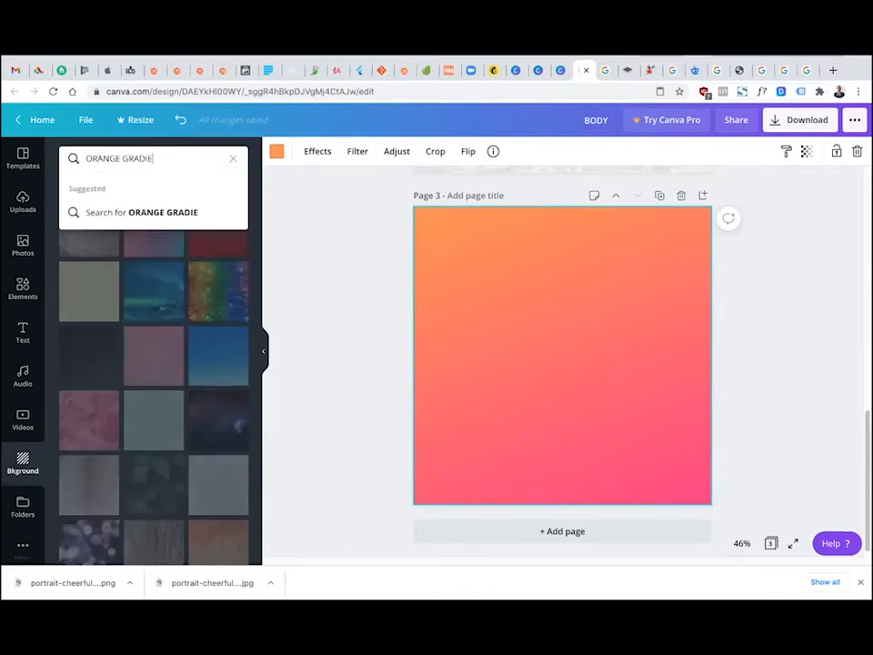
type("NT")
key("Return")
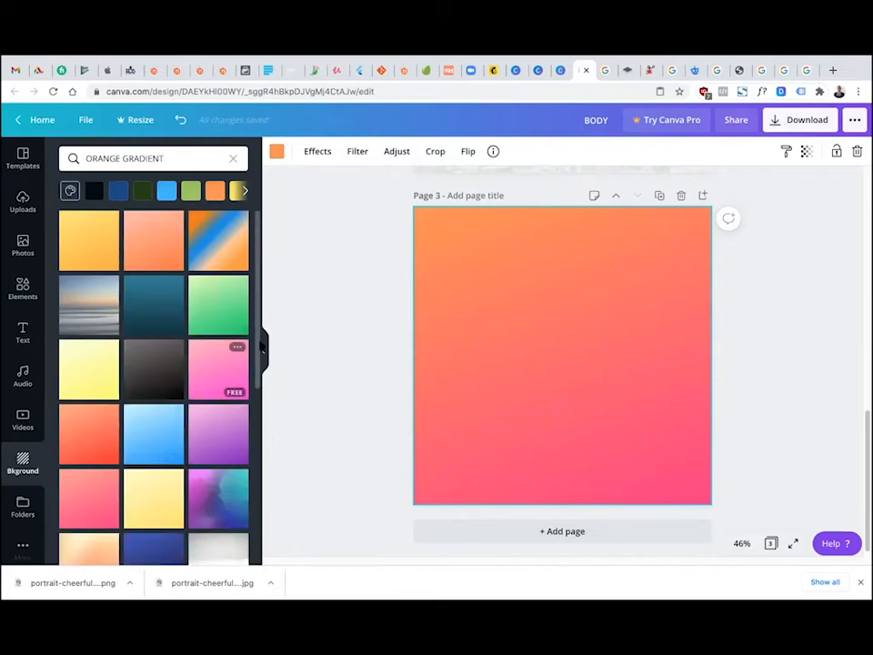
scroll(247, 418, "down", 2)
scroll(246, 418, "down", 5)
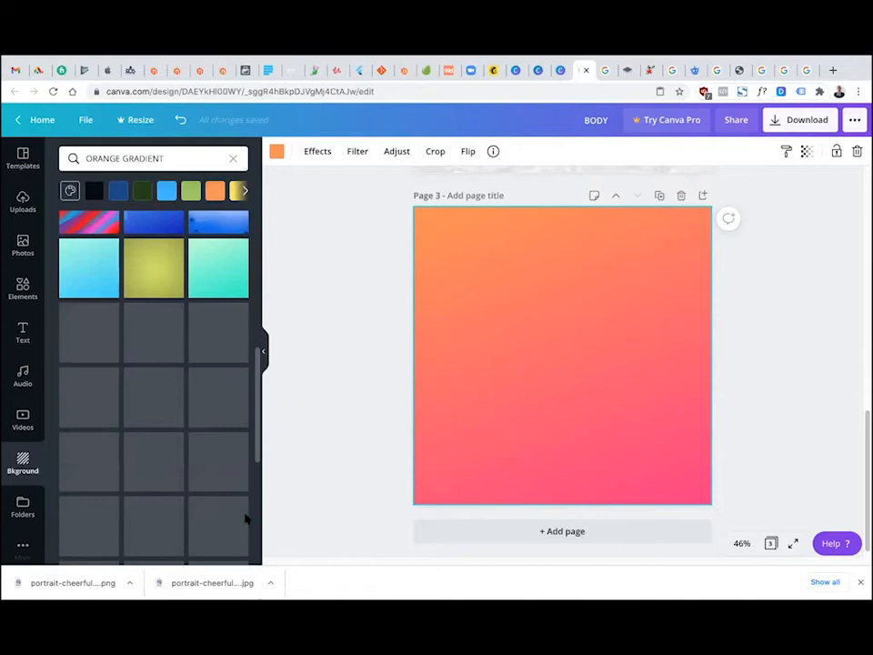
scroll(244, 537, "down", 5)
left_click_drag(258, 418, 286, 281)
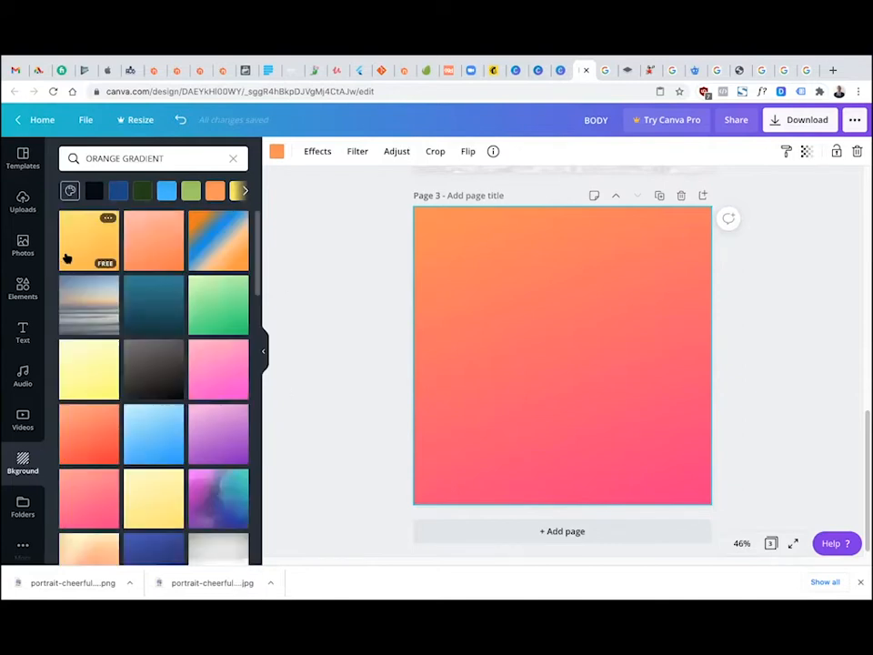
left_click(66, 259)
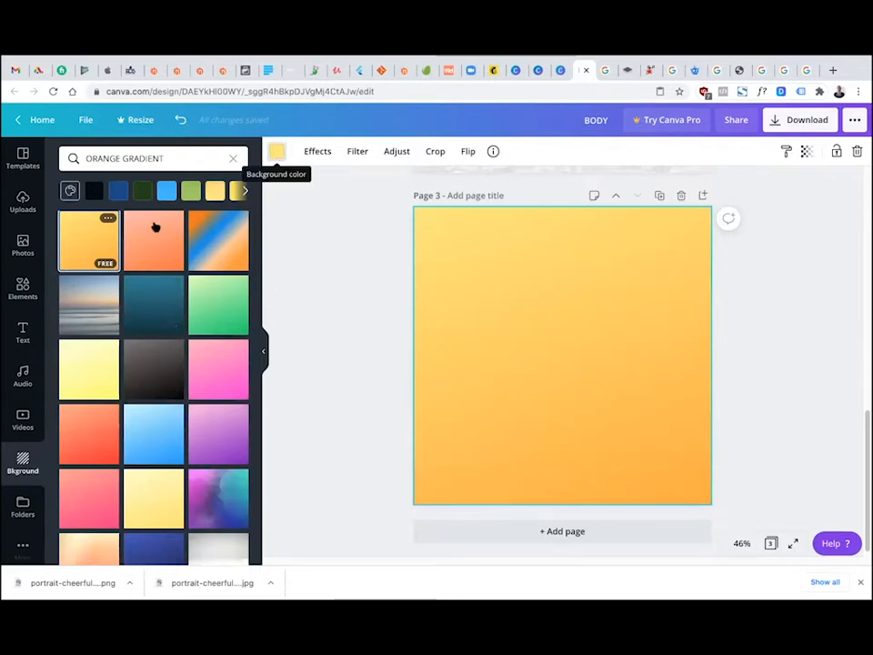
Set the yellow colour of page 3's gradient background to the custom orange #FF901D
left_click(277, 151)
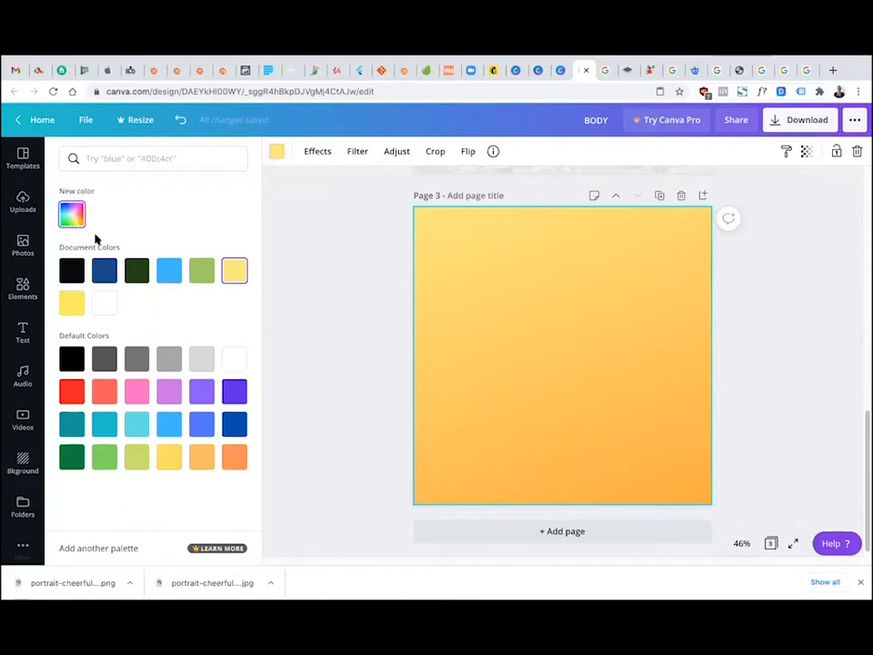
left_click(72, 214)
mouse_move(94, 320)
left_mouse_down()
mouse_move(79, 324)
mouse_move(89, 318)
left_mouse_up()
left_click_drag(155, 245, 213, 194)
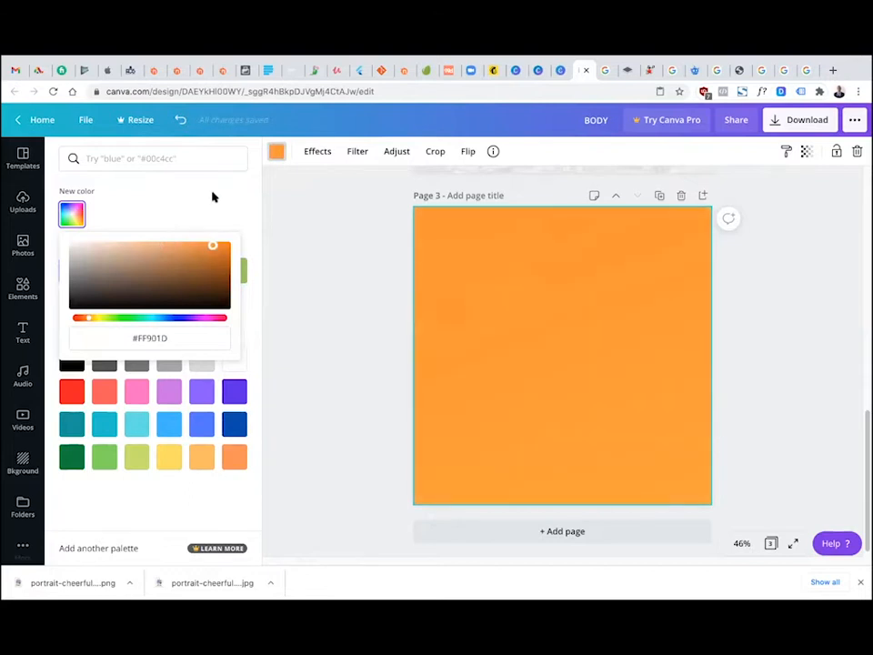
left_click(361, 346)
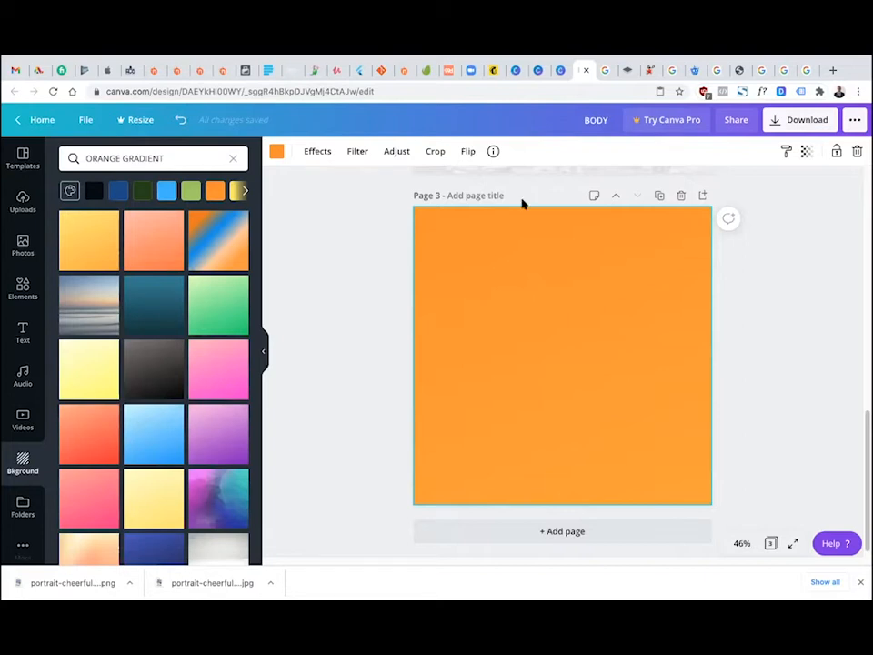
Return to Freepik and reopen the "Today's Special menu" burger flyer to check its layout
left_click(696, 71)
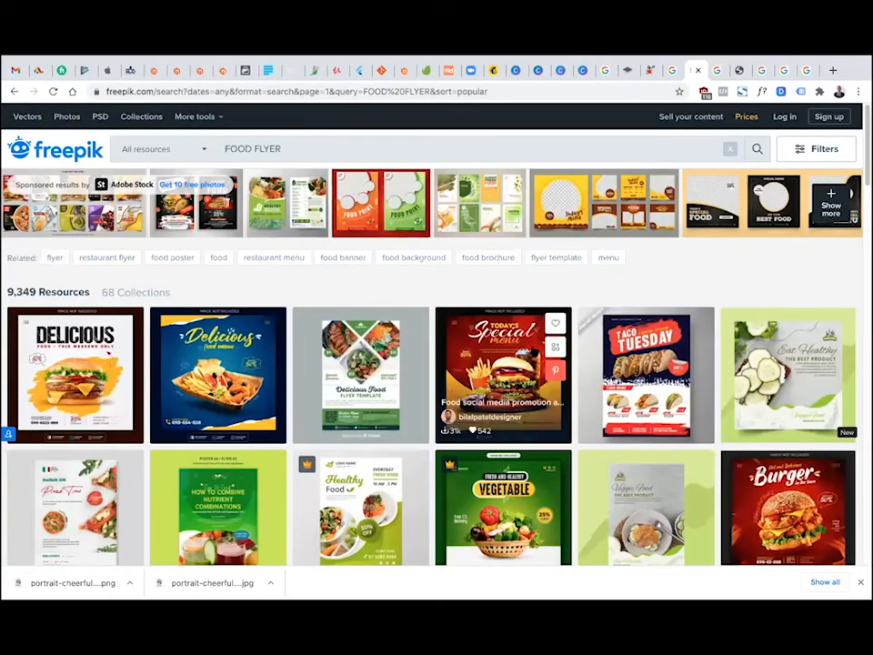
left_click(514, 358)
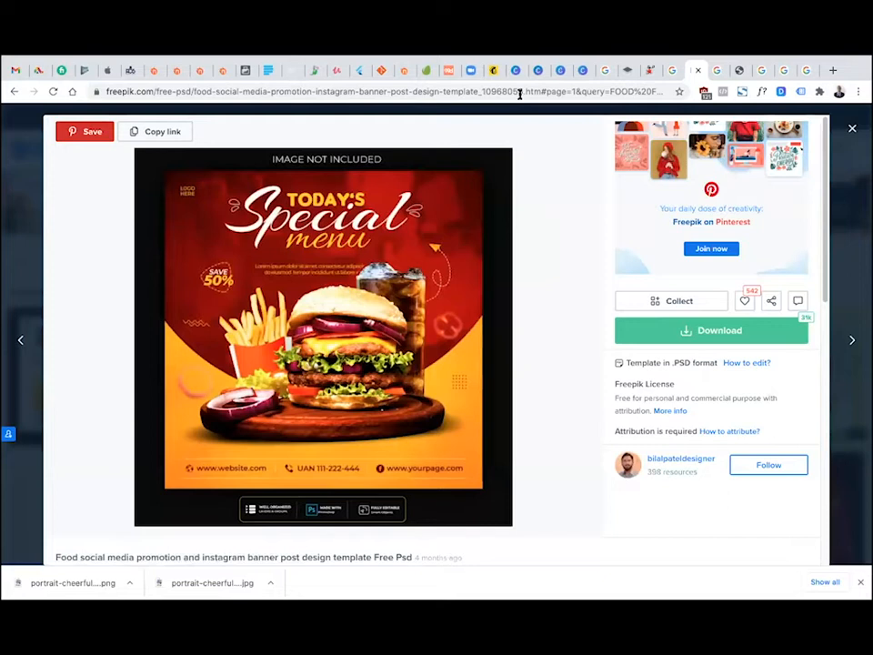
Switch back to the Canva design, clear the "DUMBELL" element search and add a circular frame to the centre of page 3
left_click(584, 72)
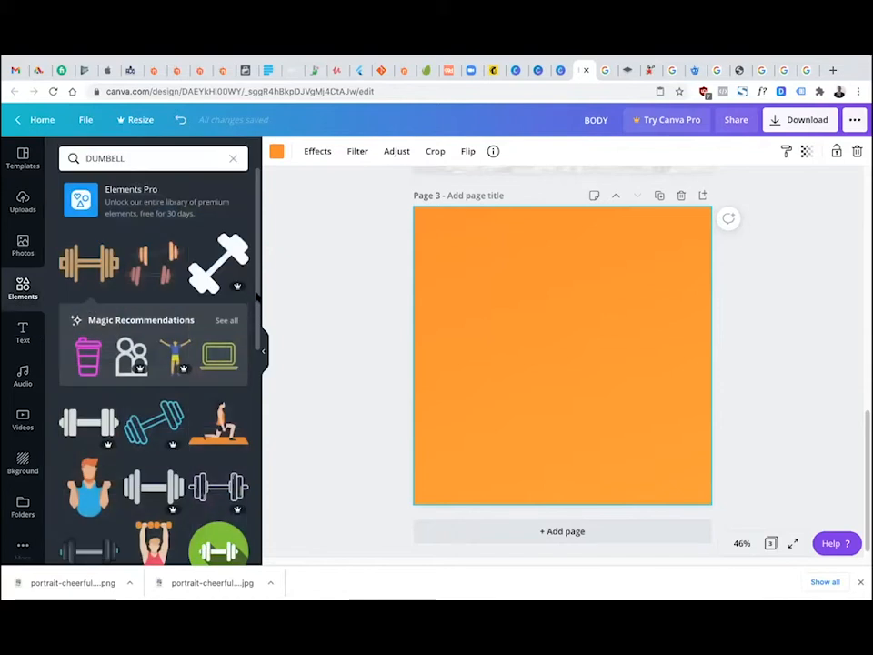
scroll(254, 492, "down", 5)
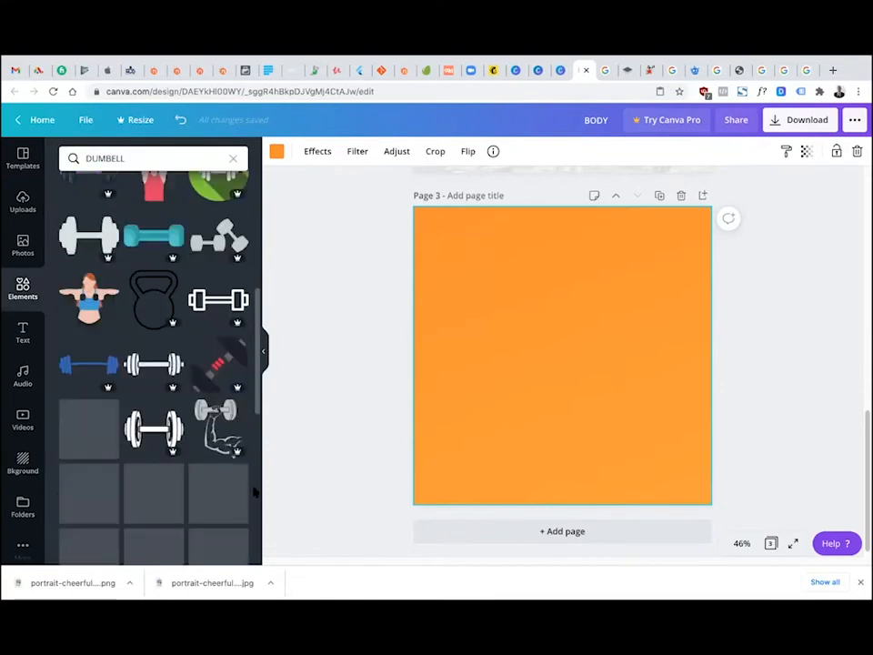
scroll(255, 492, "down", 2)
left_click_drag(255, 362, 265, 156)
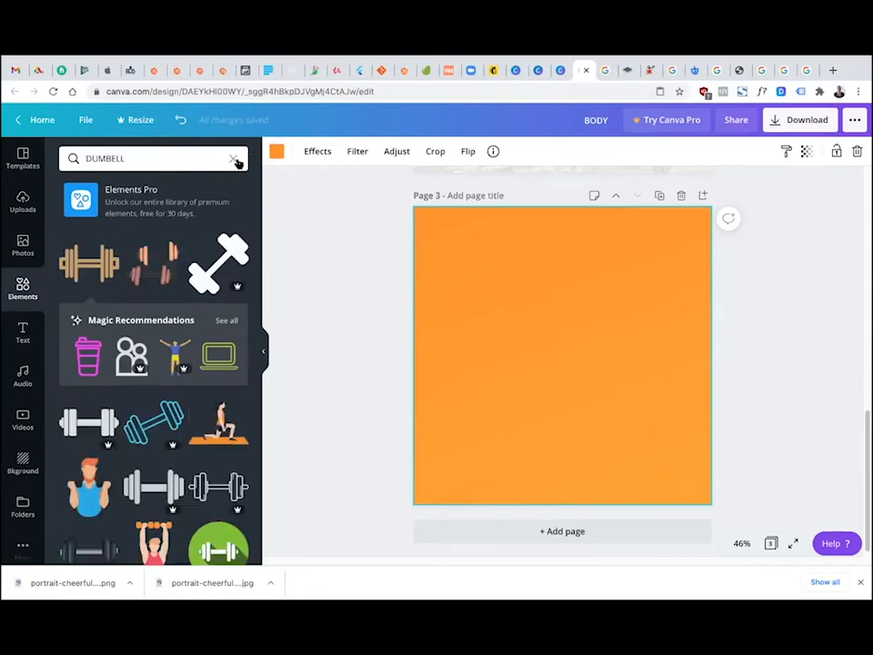
left_click(234, 159)
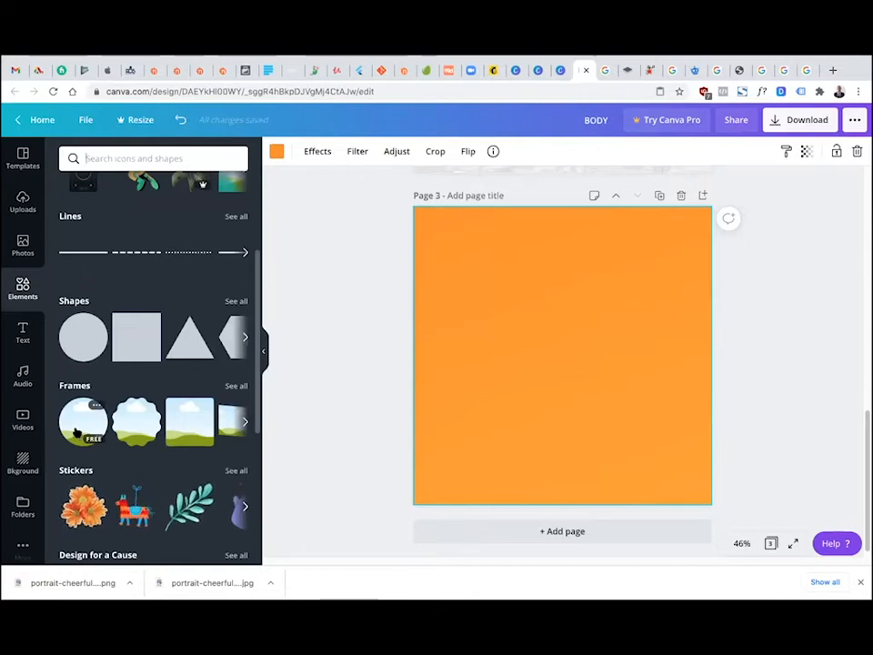
left_click_drag(77, 433, 538, 299)
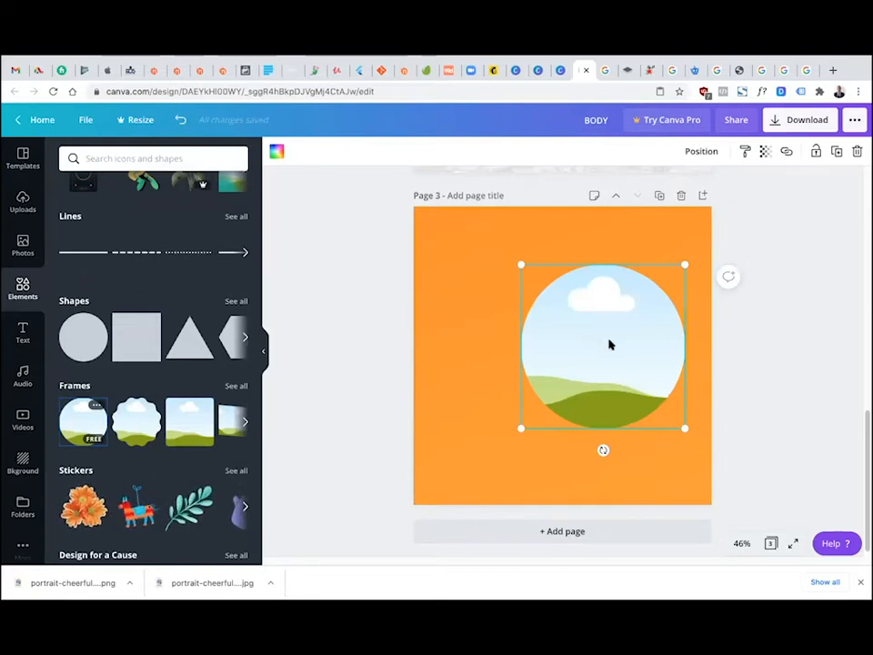
key("Delete")
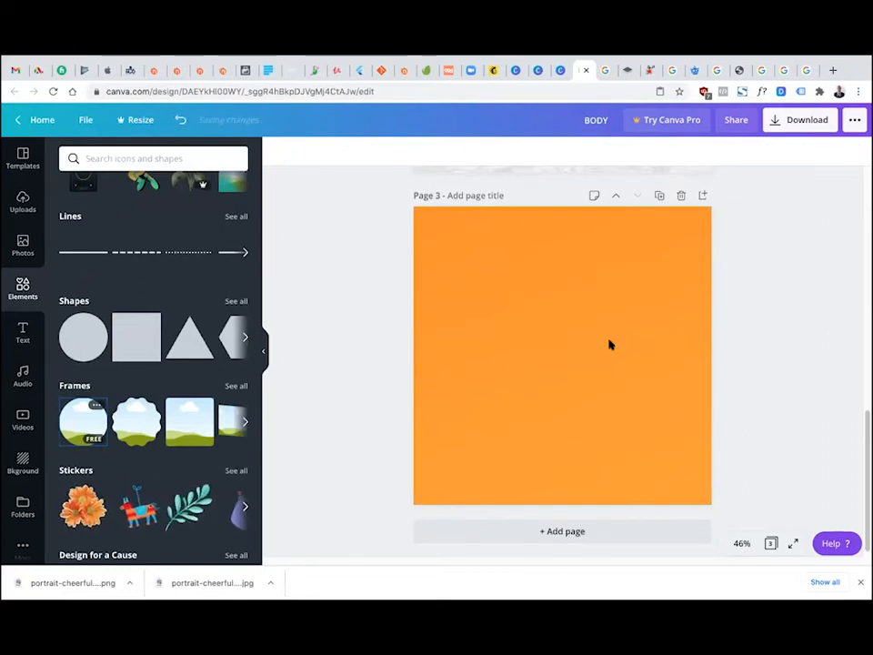
left_click(77, 433)
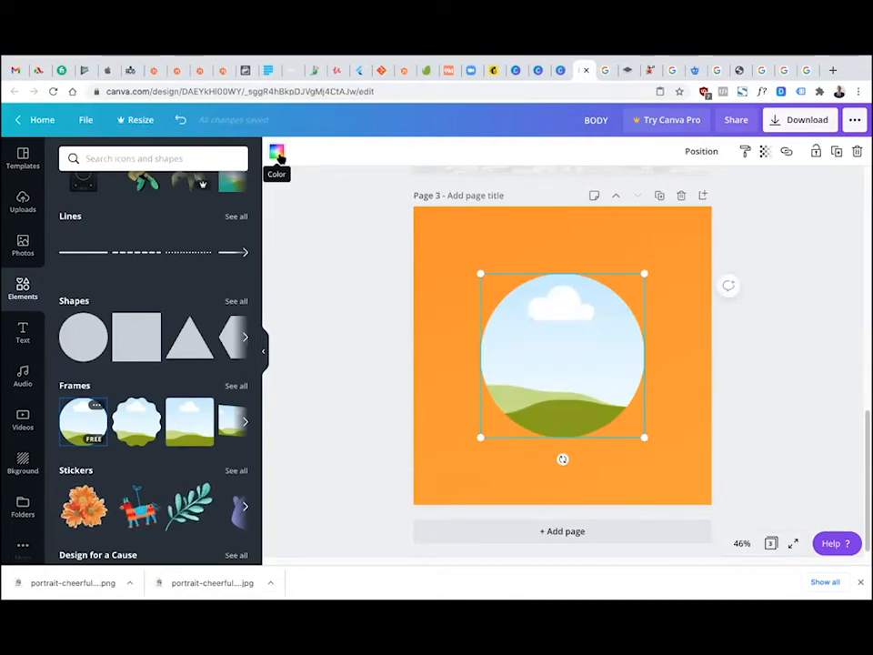
Fill page 3's circular frame with the default palette's red
left_click(277, 153)
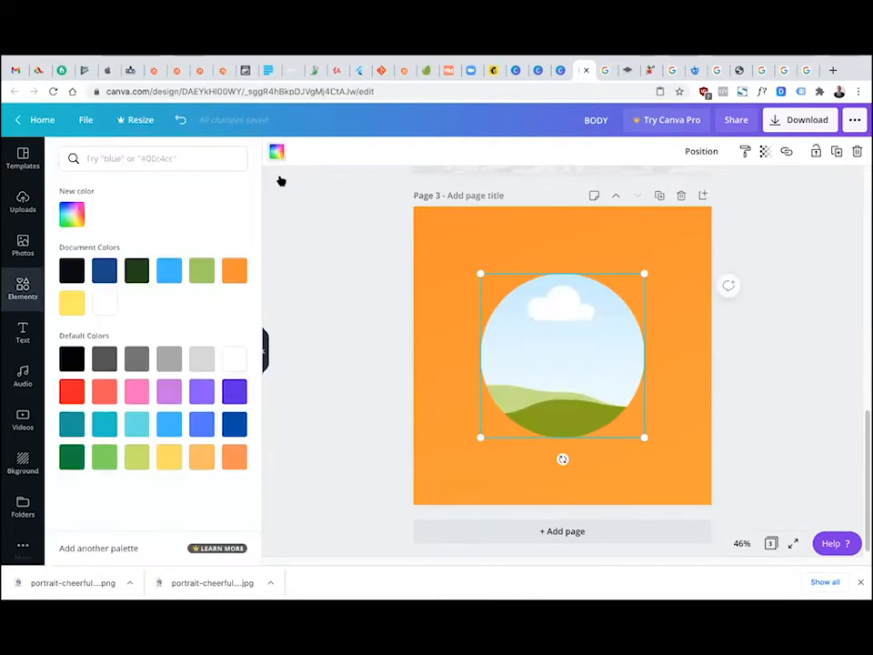
left_click(81, 397)
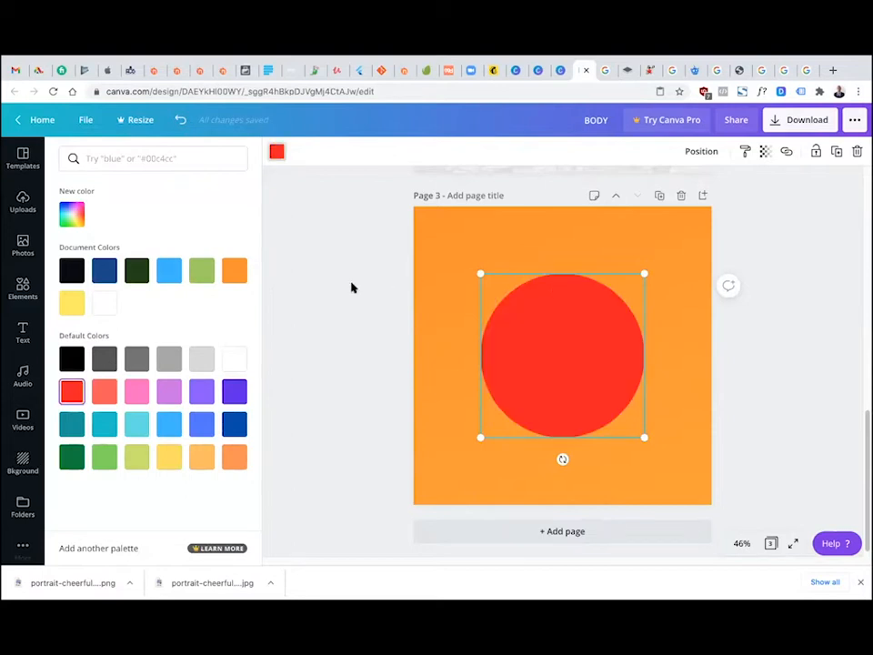
right_click(398, 301)
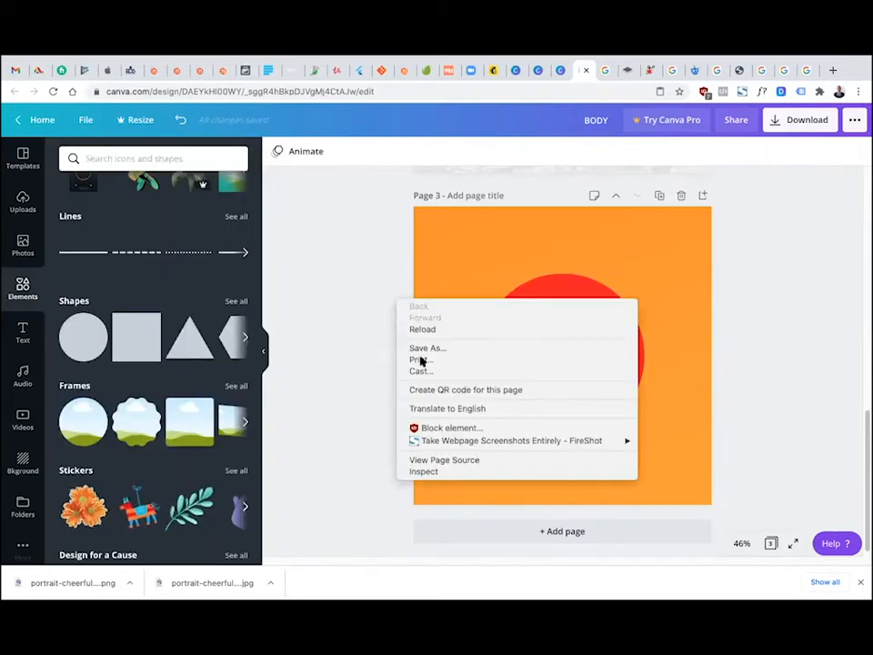
left_click(785, 277)
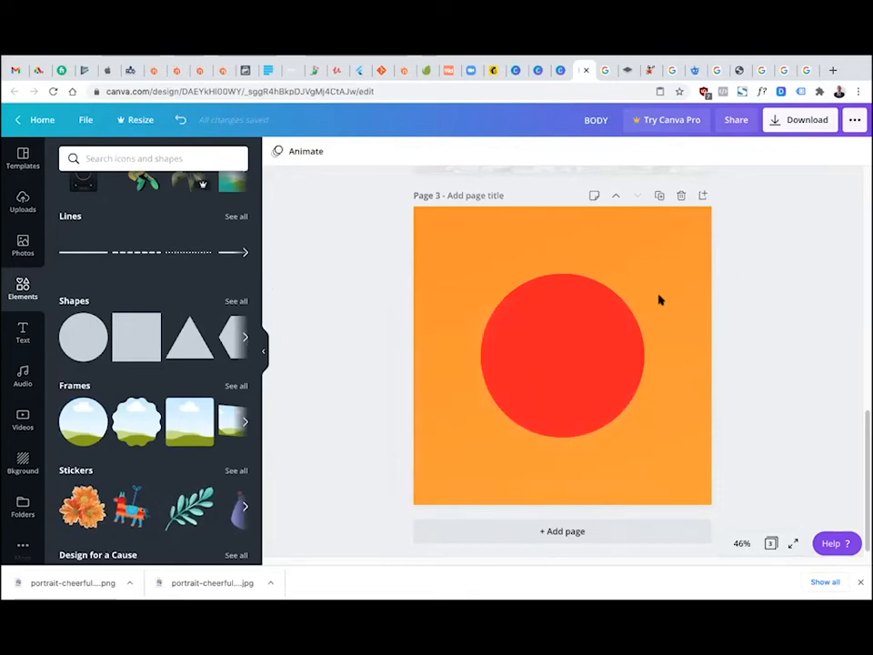
Paste the copied abacha food photo onto page 3 and place it inside the circular frame
key("ctrl+v")
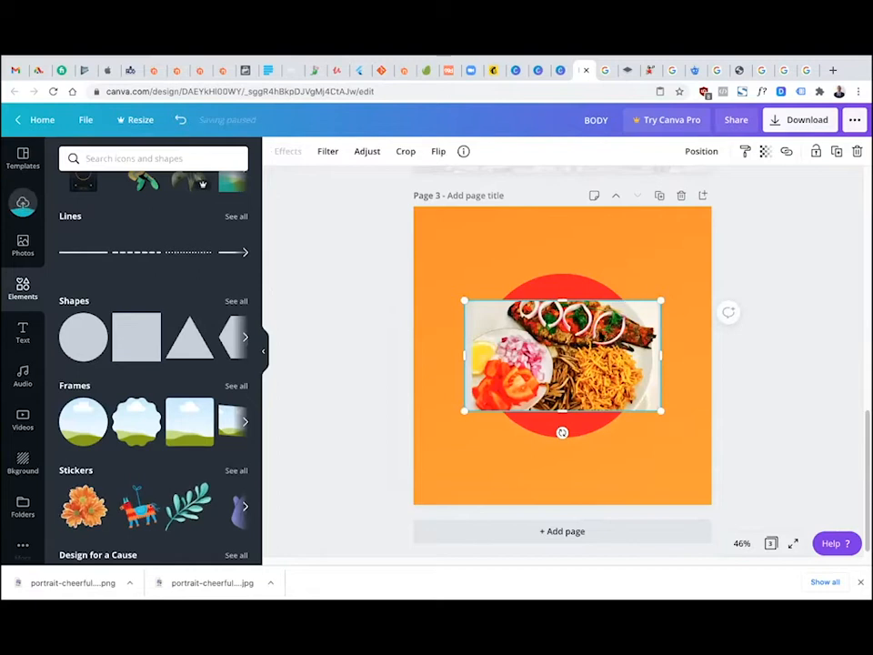
mouse_move(620, 342)
left_mouse_down()
mouse_move(588, 423)
mouse_move(615, 340)
left_mouse_up()
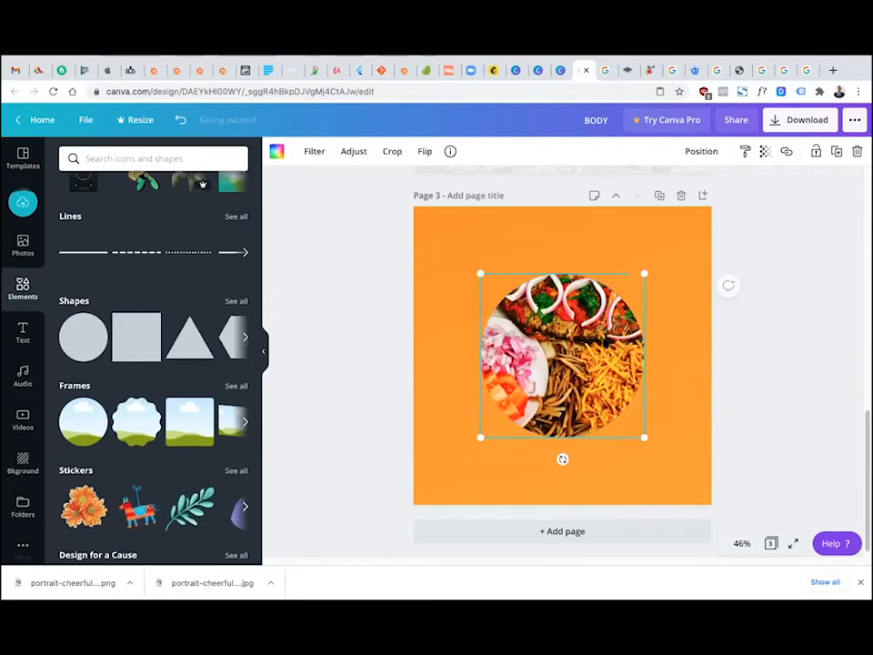
double_click(615, 340)
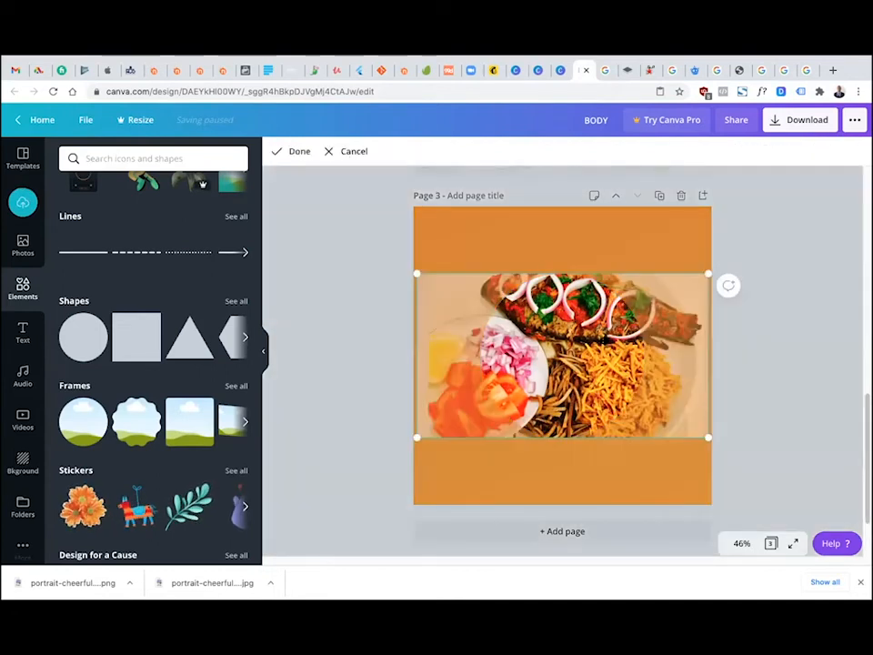
left_click(770, 256)
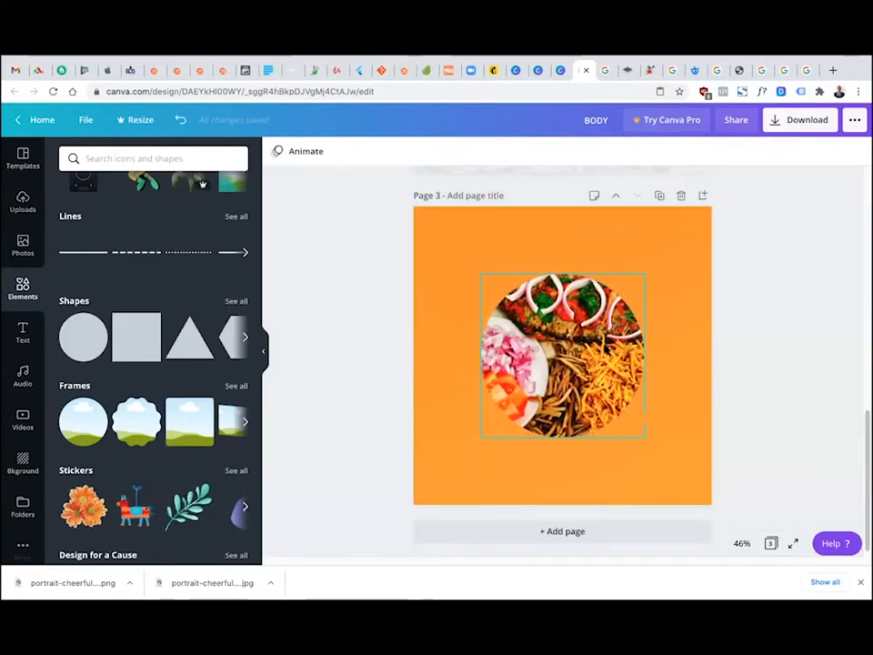
Try out the food frame's transparency setting and move the frame into page 3's lower-right corner
left_click(562, 355)
left_click(763, 153)
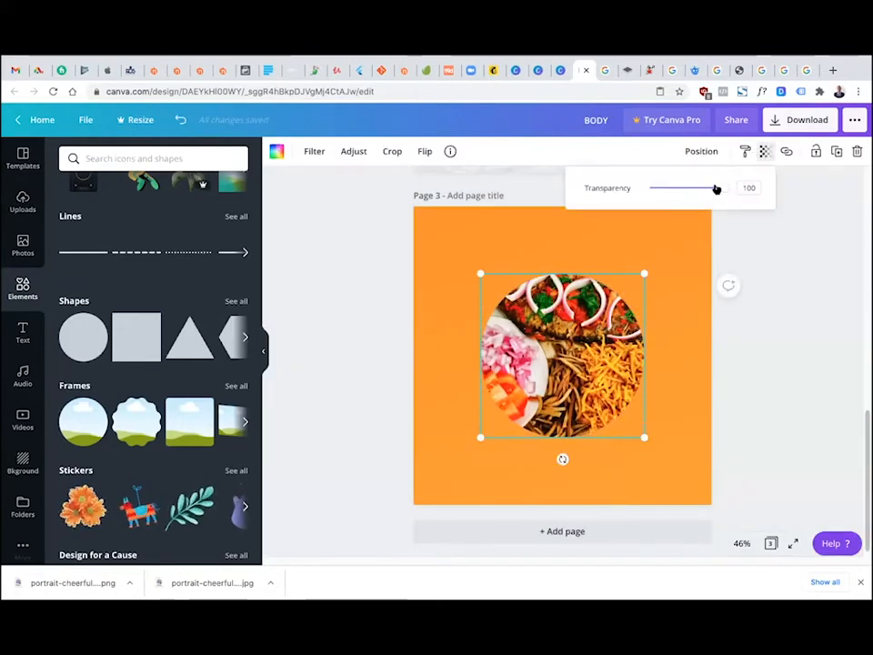
mouse_move(721, 189)
left_mouse_down()
mouse_move(647, 192)
mouse_move(728, 189)
left_mouse_up()
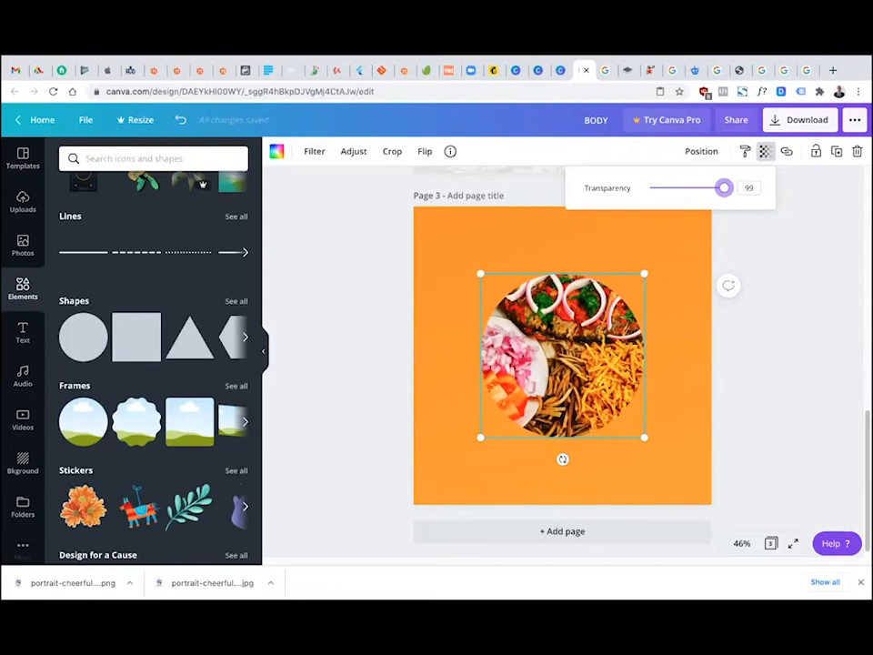
left_click_drag(605, 362, 707, 441)
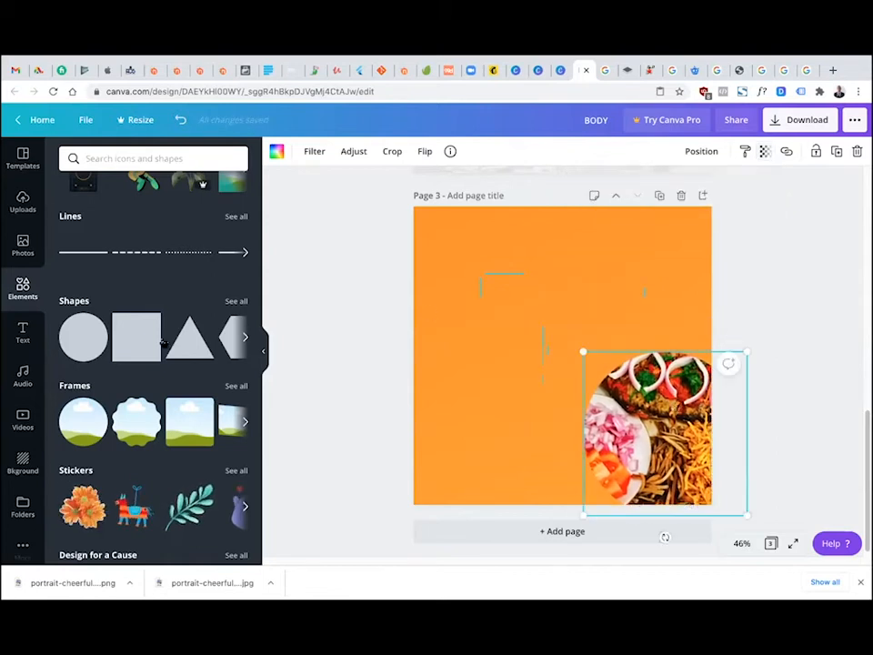
Add a circle shape to the upper part of page 3 and colour it with the default palette's red
left_click_drag(84, 339, 352, 312)
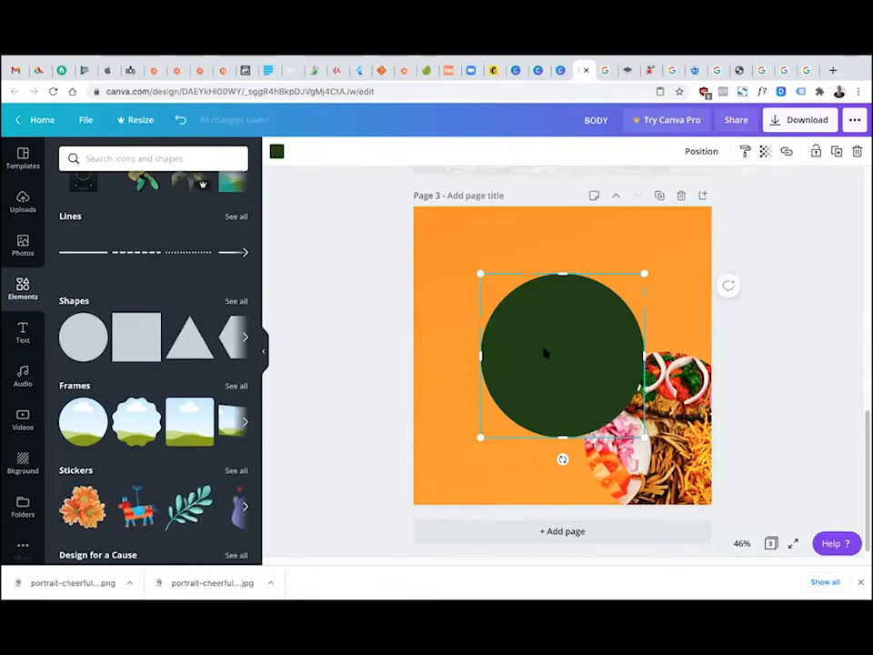
left_click_drag(544, 353, 526, 308)
left_click(277, 151)
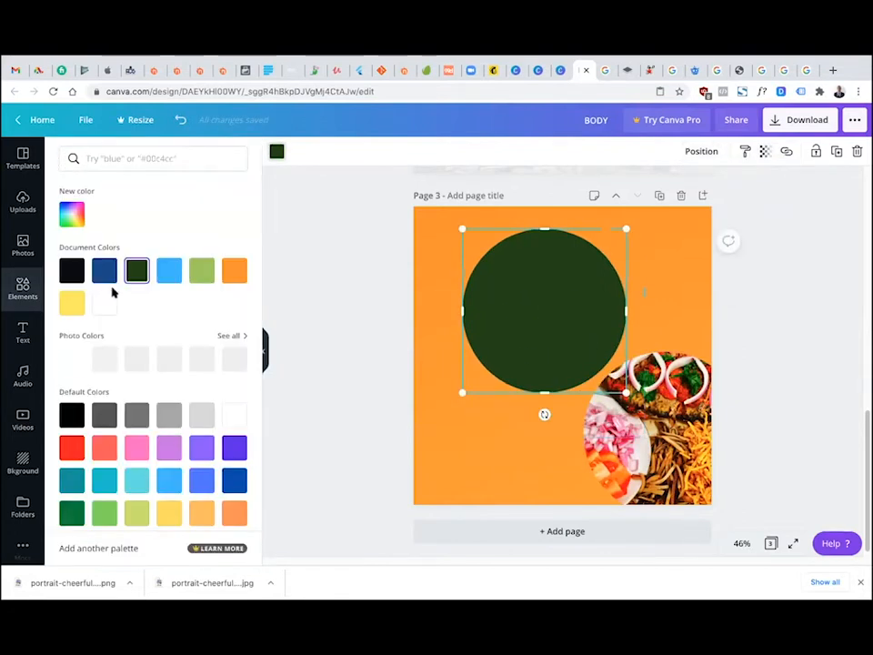
left_click(72, 448)
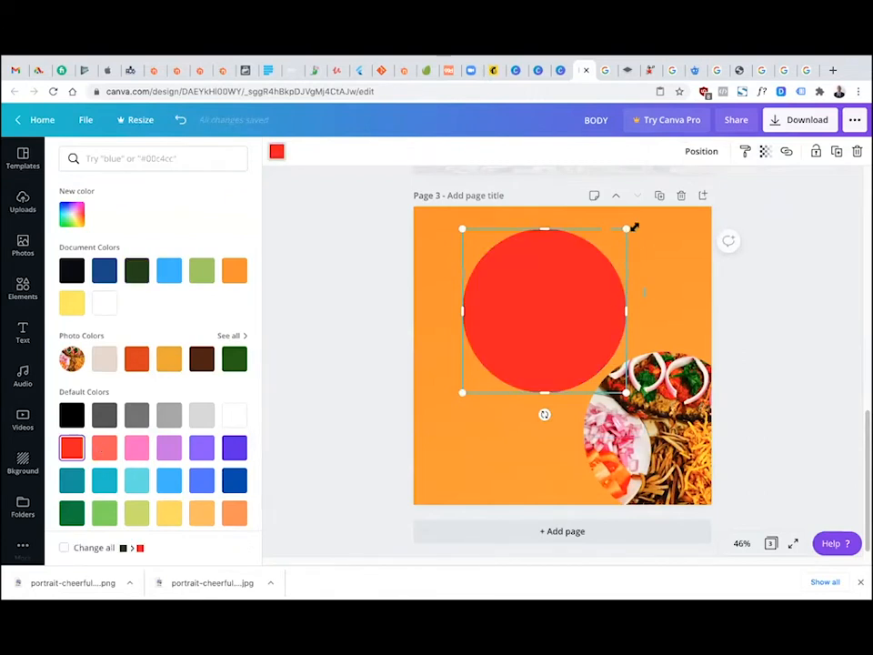
Enlarge the red circle beyond the page width and centre it horizontally so it covers the upper two thirds of page 3
left_click_drag(700, 185, 749, 162)
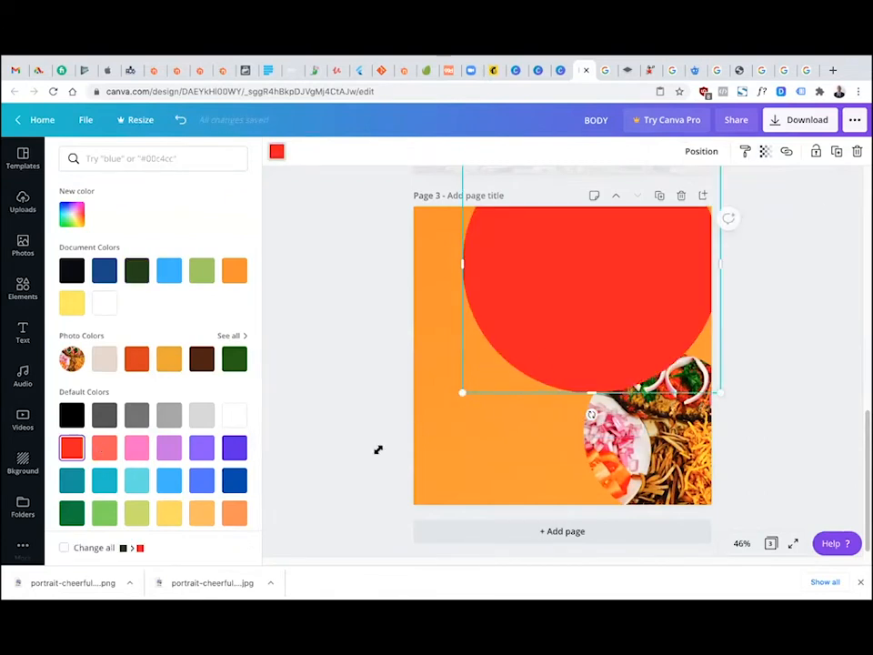
left_click_drag(378, 449, 377, 481)
left_click_drag(587, 352, 593, 312)
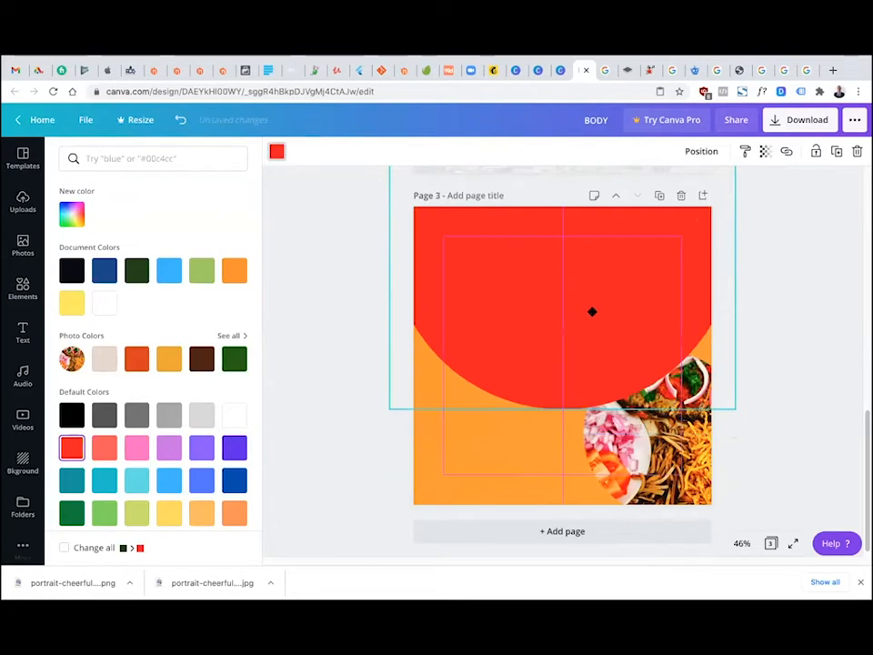
Change the orange of page 3's gradient background to a custom golden yellow close to #FFCF00
left_click(445, 492)
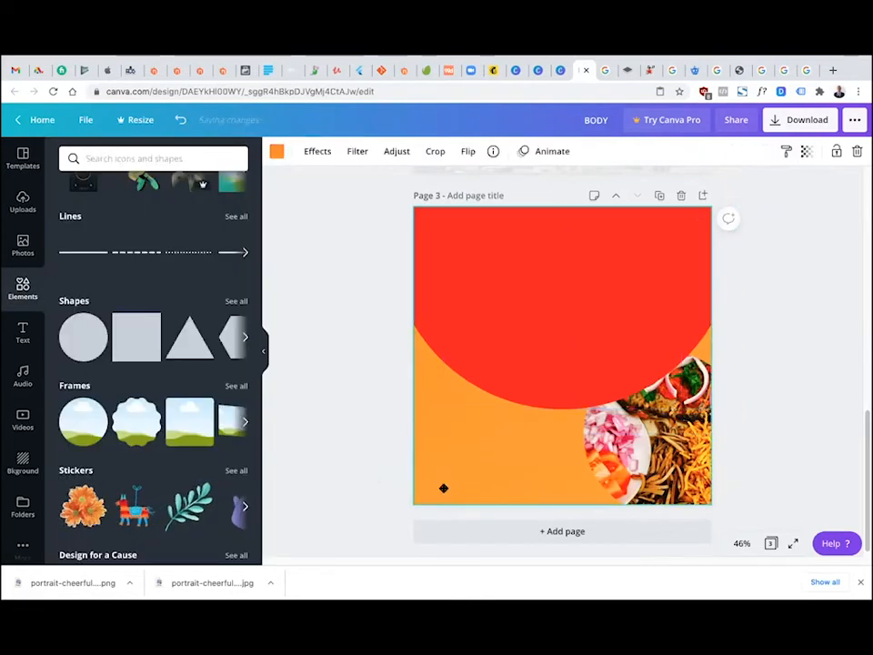
double_click(443, 489)
left_click(409, 205)
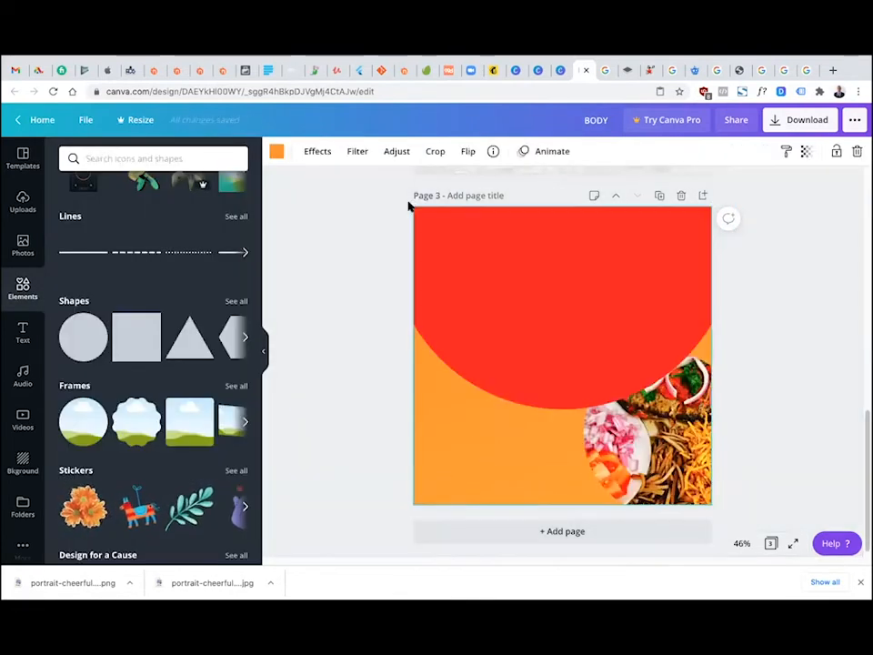
left_click(276, 153)
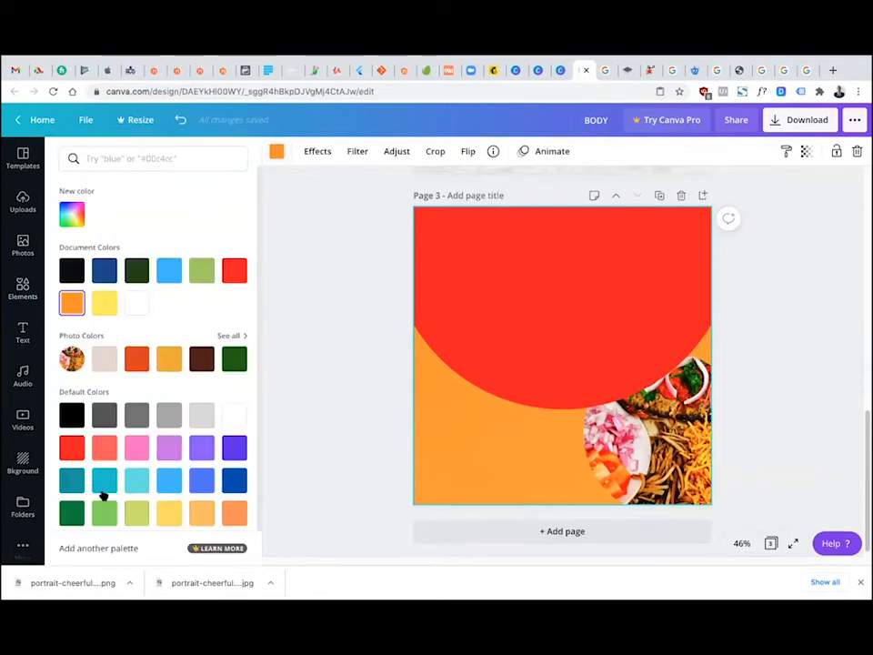
left_click(72, 214)
mouse_move(89, 319)
left_mouse_down()
mouse_move(103, 322)
mouse_move(95, 325)
left_mouse_up()
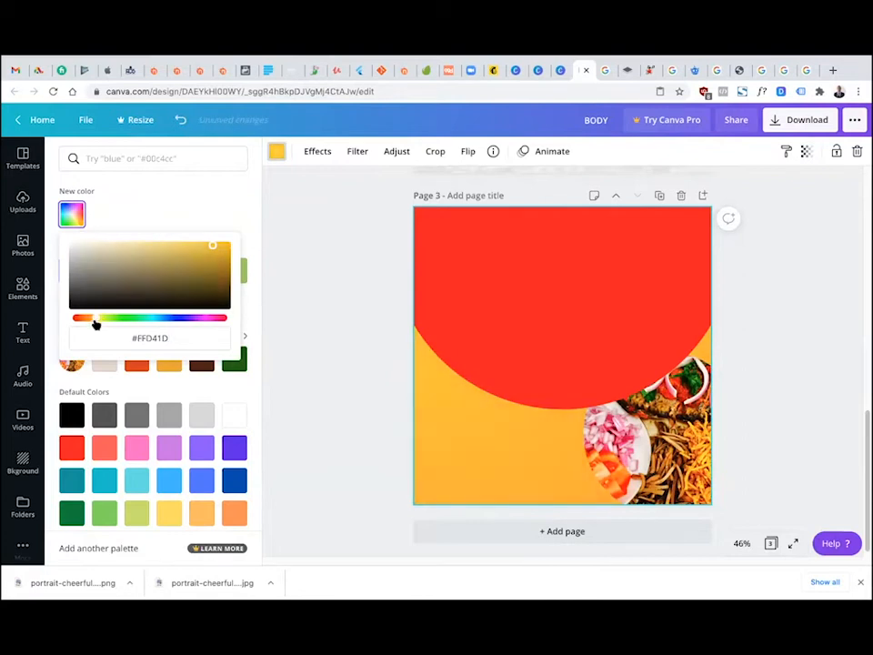
left_click_drag(213, 245, 253, 215)
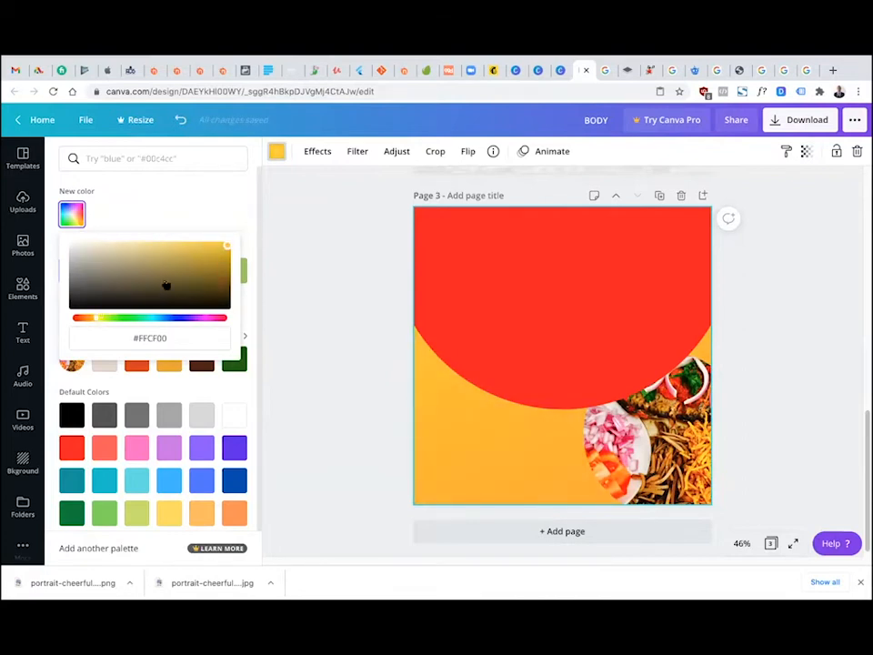
left_click_drag(104, 324, 98, 325)
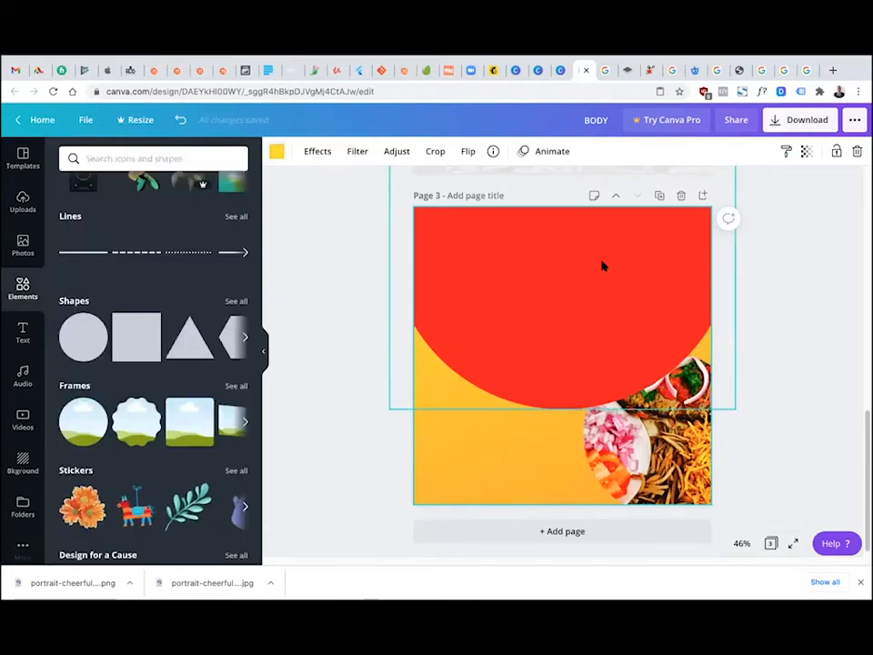
Enlarge the red circle slightly and shift it a little lower, keeping it roughly centred on page 3
left_click(603, 263)
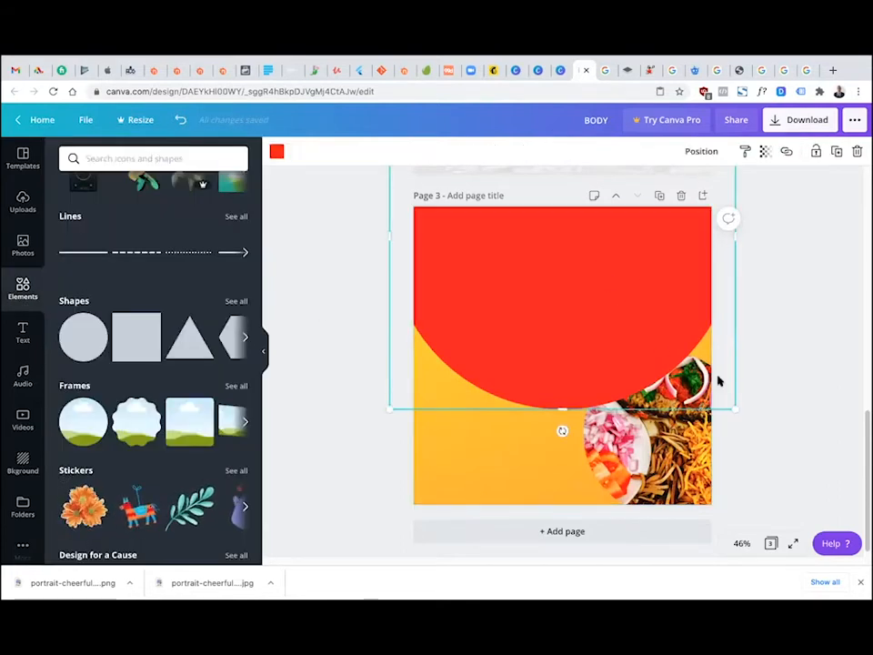
mouse_move(737, 407)
left_mouse_down()
mouse_move(671, 357)
mouse_move(720, 409)
mouse_move(744, 415)
left_mouse_up()
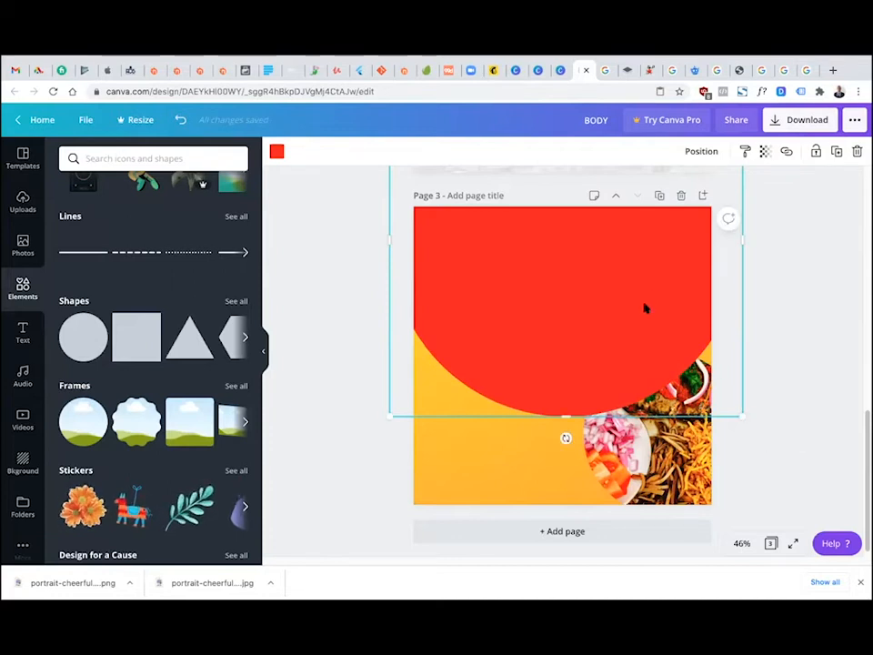
left_click_drag(645, 310, 641, 318)
Bring the circular food photo in front of the red circle and position it over the curve on page 3's right side
left_click_drag(689, 467, 706, 551)
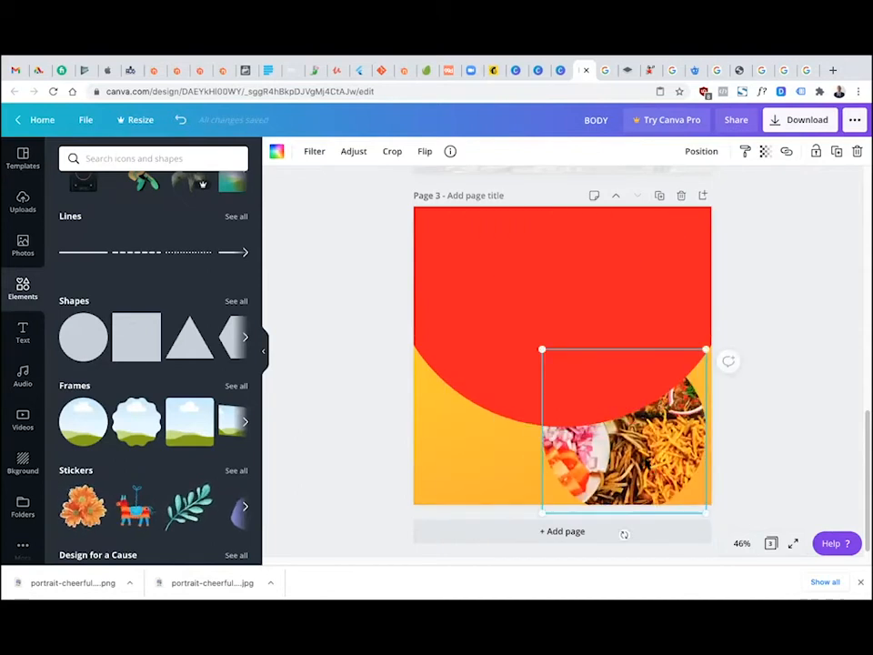
key("super+bracketright")
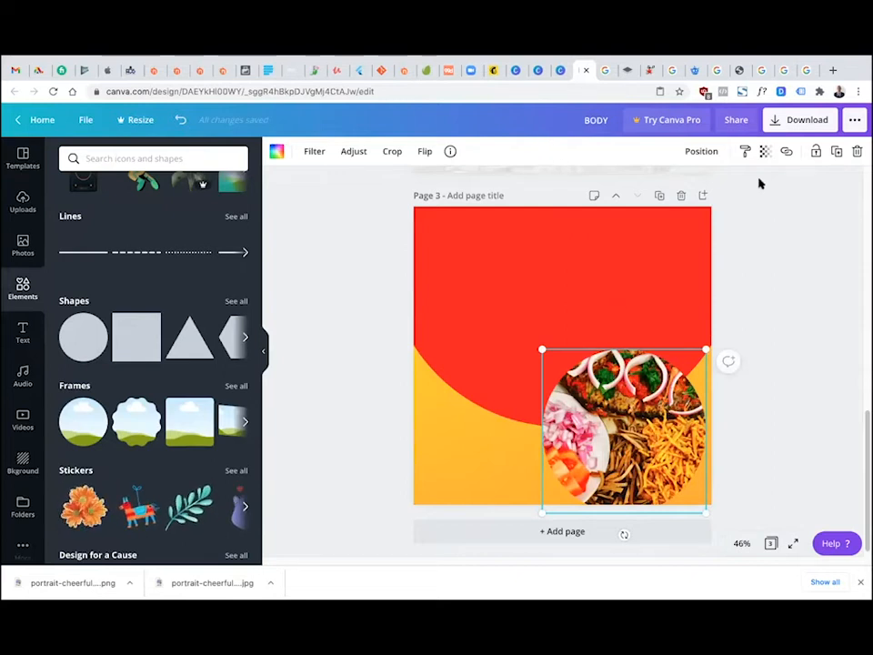
left_click_drag(664, 353, 657, 299)
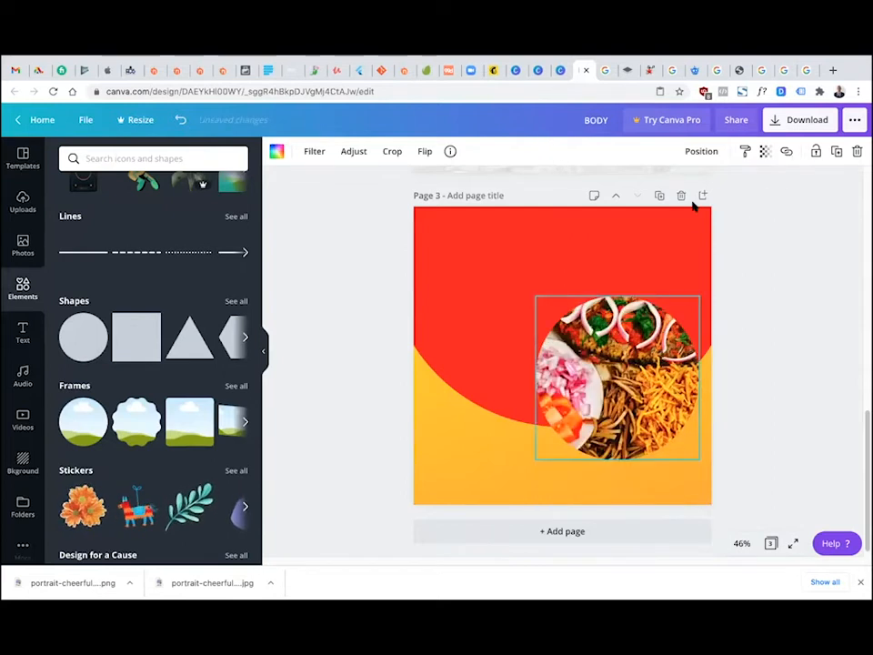
left_click(709, 153)
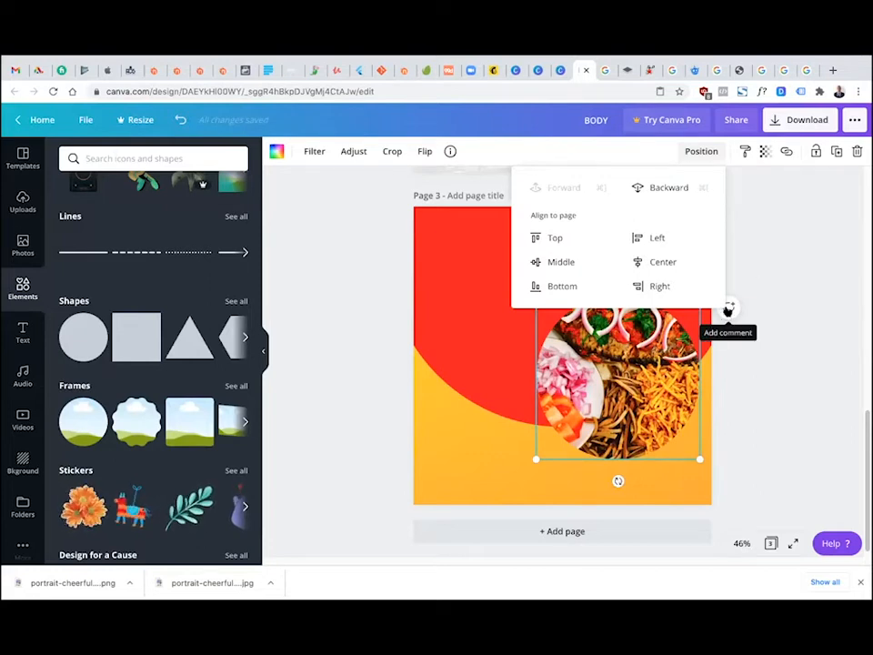
Enlarge the circular food photo to about 1,281 px wide and align it exactly over the red circle on page 3
left_click(775, 313)
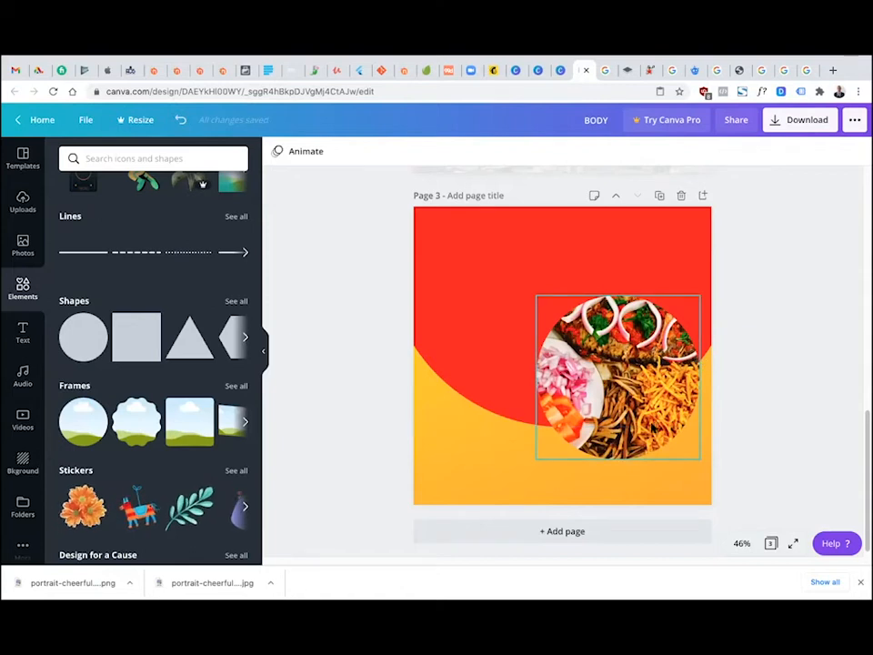
left_click_drag(619, 377, 505, 289)
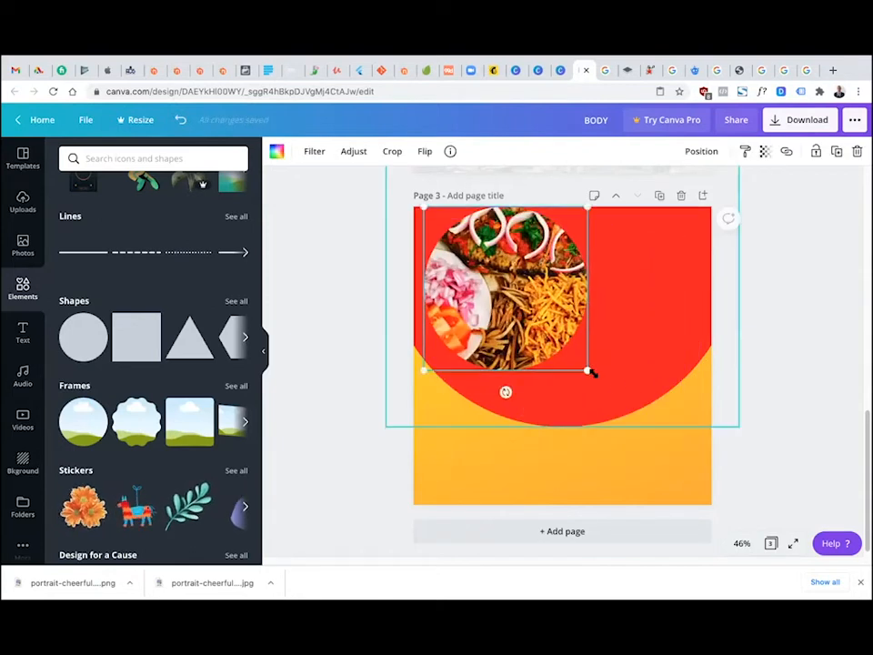
left_click_drag(623, 390, 759, 450)
left_click_drag(629, 389, 577, 308)
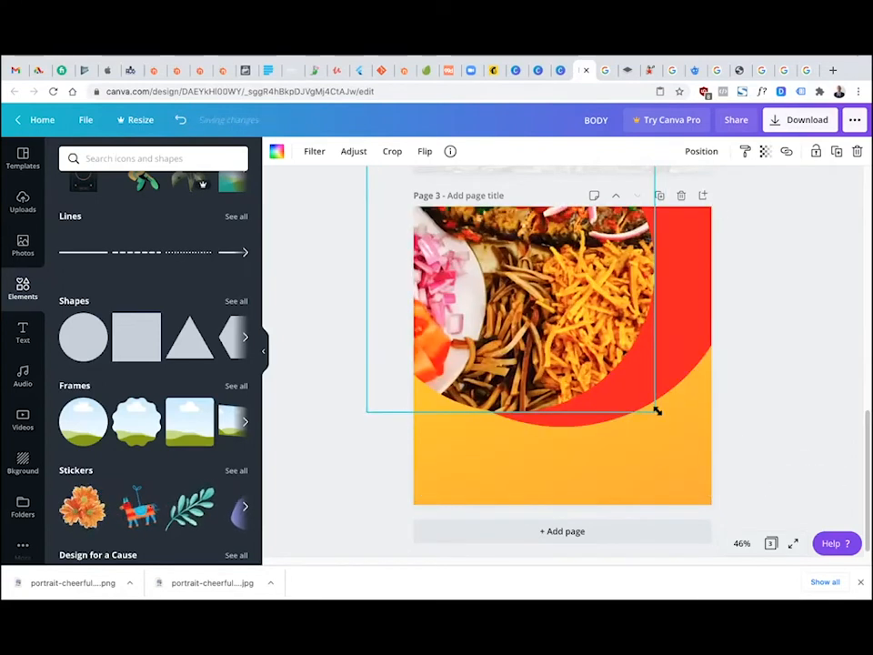
left_click_drag(696, 446, 726, 484)
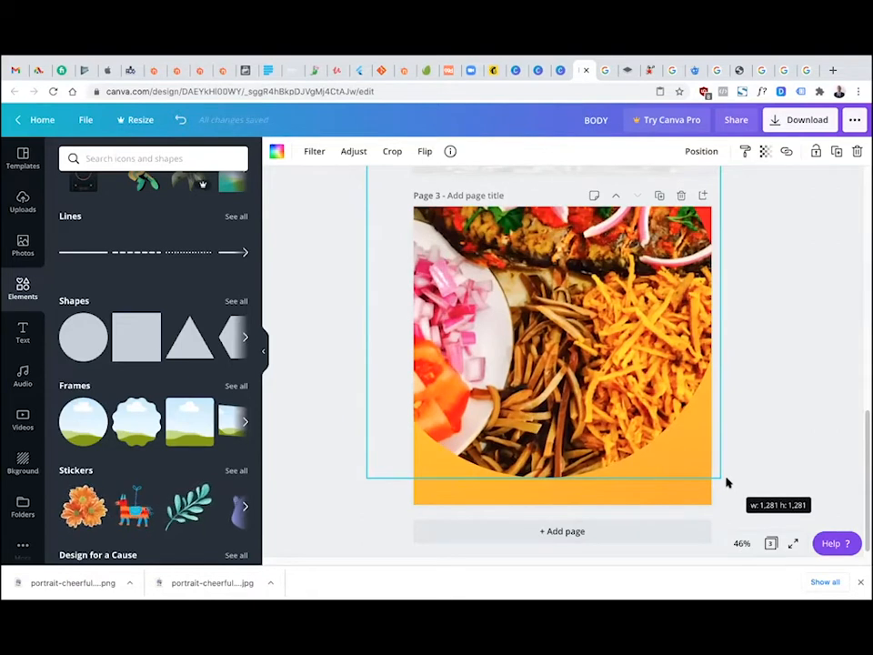
left_click_drag(725, 478, 727, 482)
left_click_drag(544, 346, 563, 295)
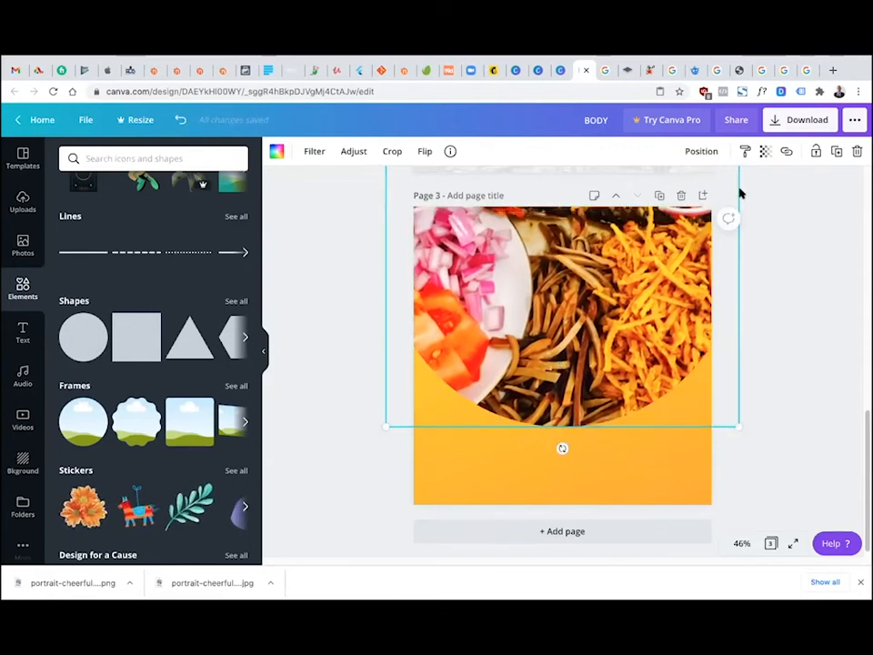
Set the enlarged food photo's transparency to 22 so the red circle shows through
left_click(767, 151)
left_click_drag(721, 191, 667, 195)
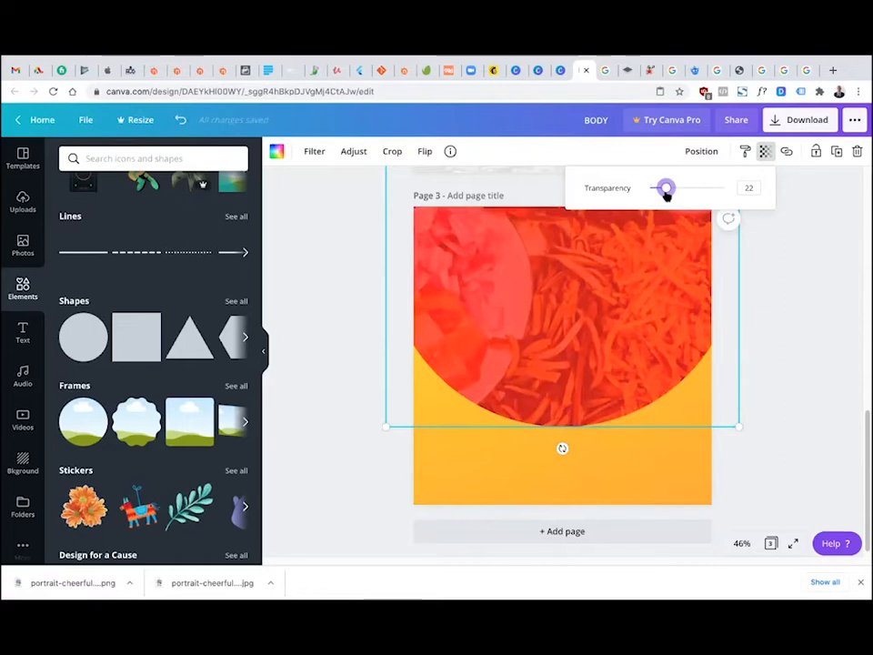
left_click(764, 322)
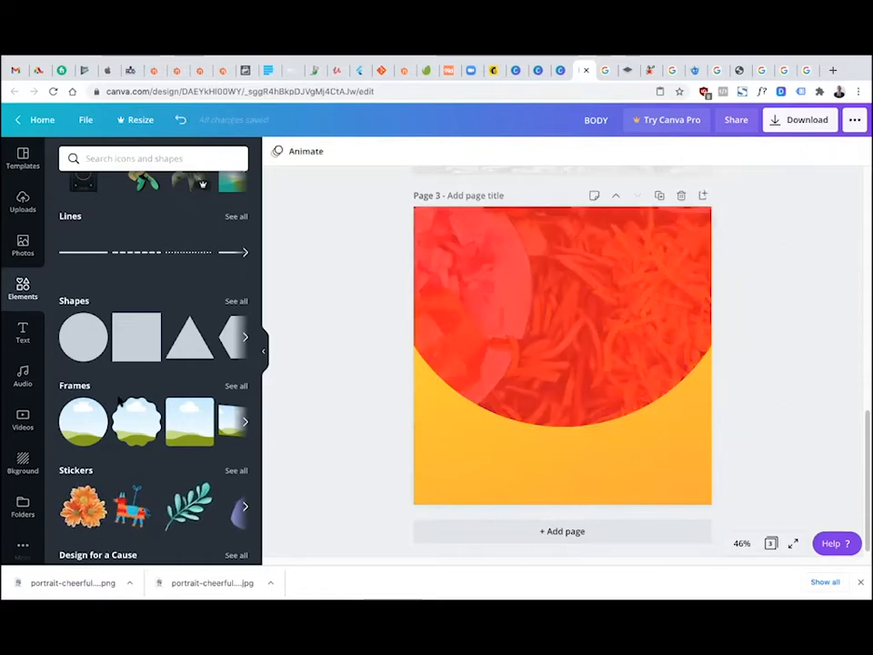
Add a circular frame to the middle of page 3 and fill it with a pasted copy of the food photo
left_click(91, 417)
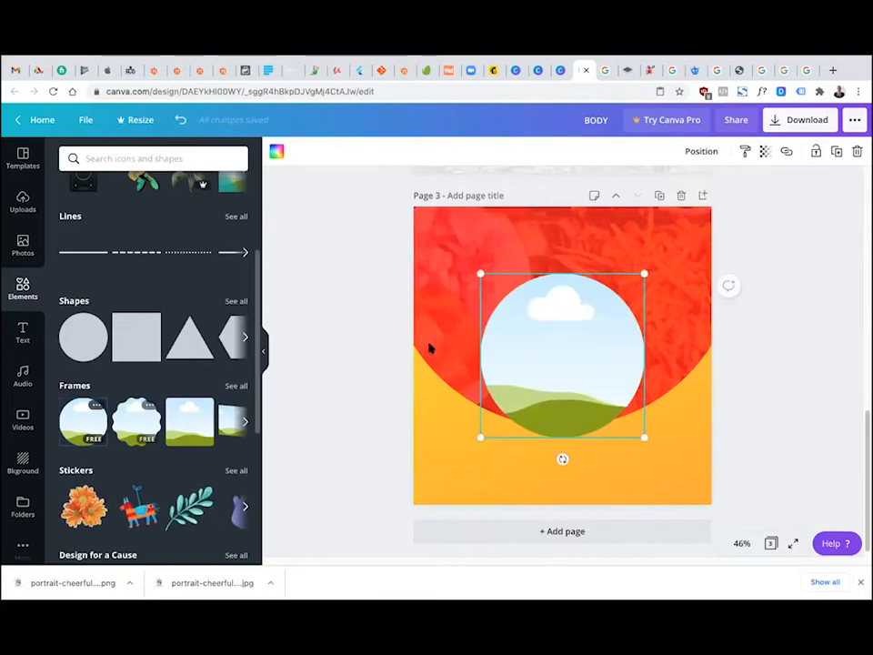
left_click_drag(561, 324, 568, 372)
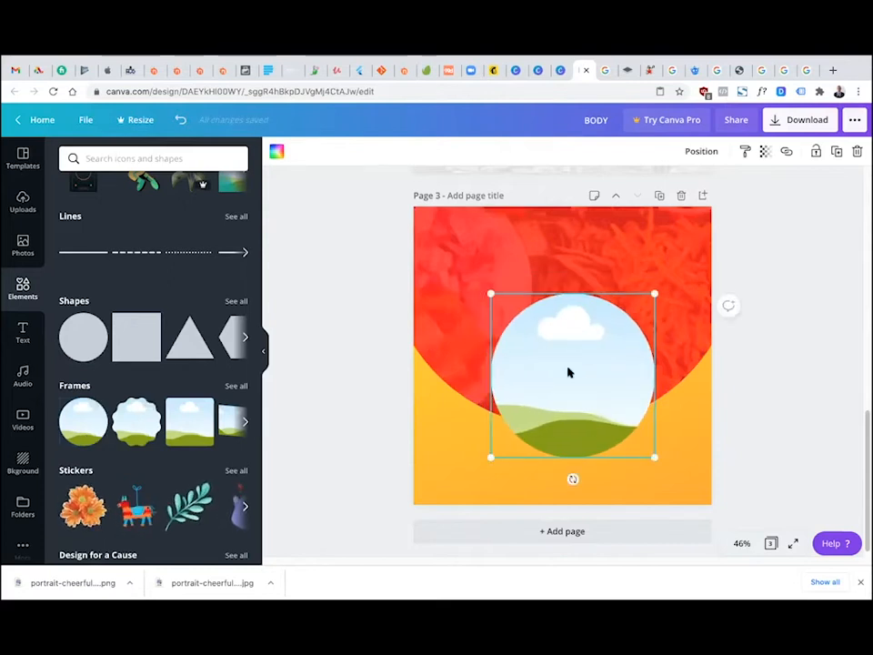
key("super+v")
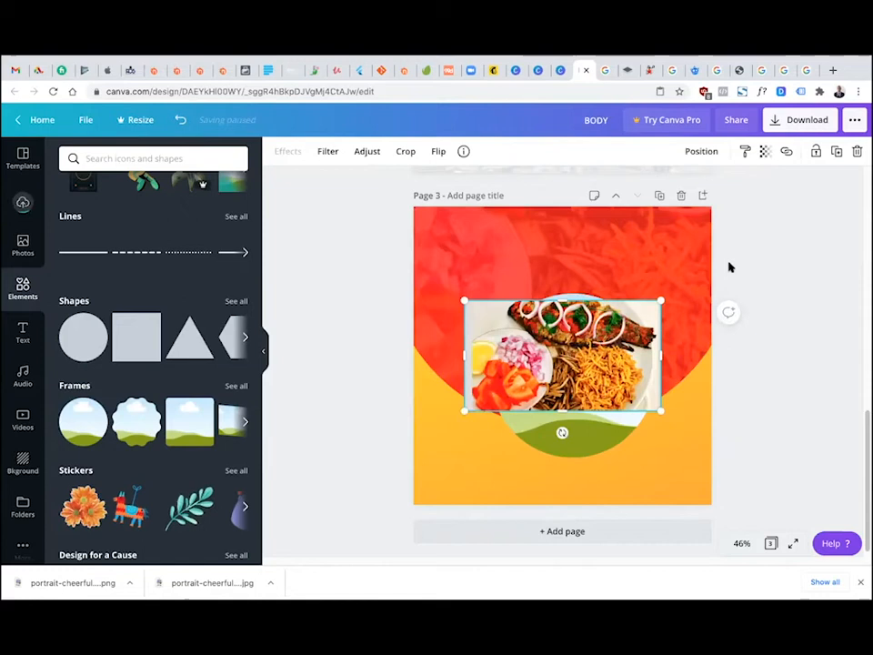
left_click_drag(597, 344, 566, 375)
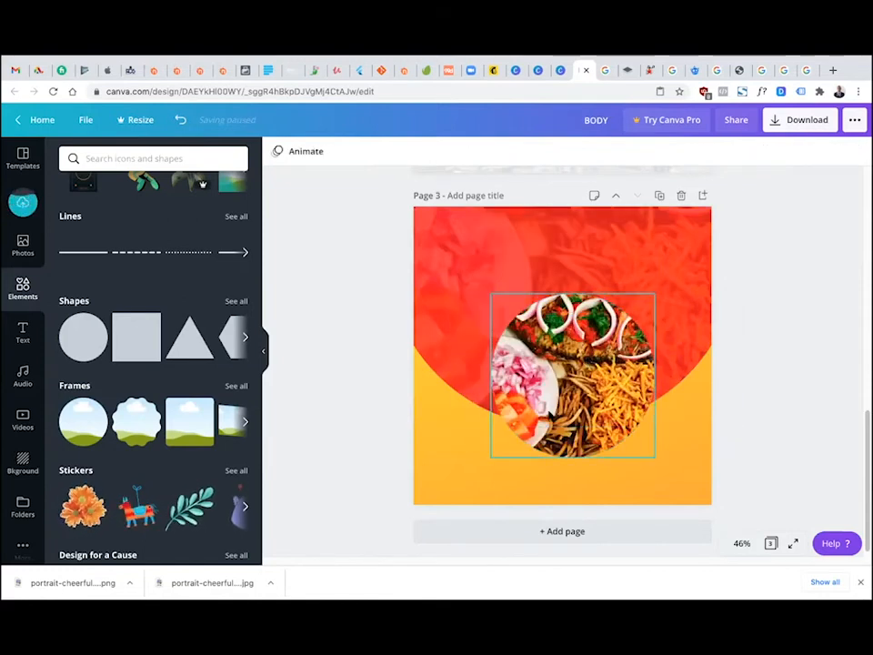
Enlarge the small framed food photo slightly and centre it horizontally on page 3
left_click(497, 311)
left_click_drag(481, 286, 487, 290)
left_click_drag(595, 342, 581, 341)
left_click_drag(586, 343, 588, 346)
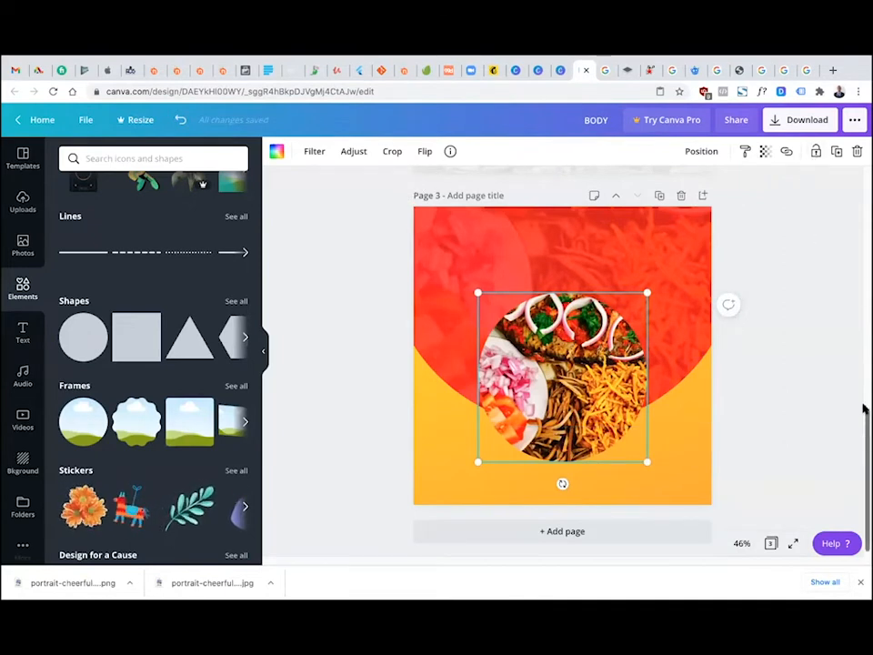
Add a circle shape over the small food photo, enlarge it slightly beyond the photo's edge and centre it on the photo
scroll(865, 391, "up", 3)
scroll(863, 438, "down", 3)
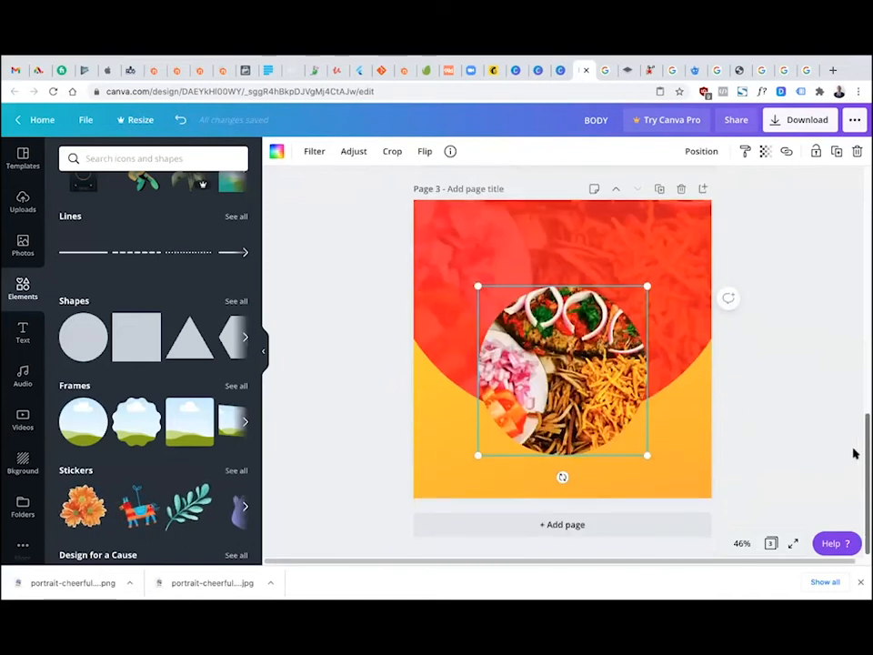
left_click(401, 294)
left_click(539, 366)
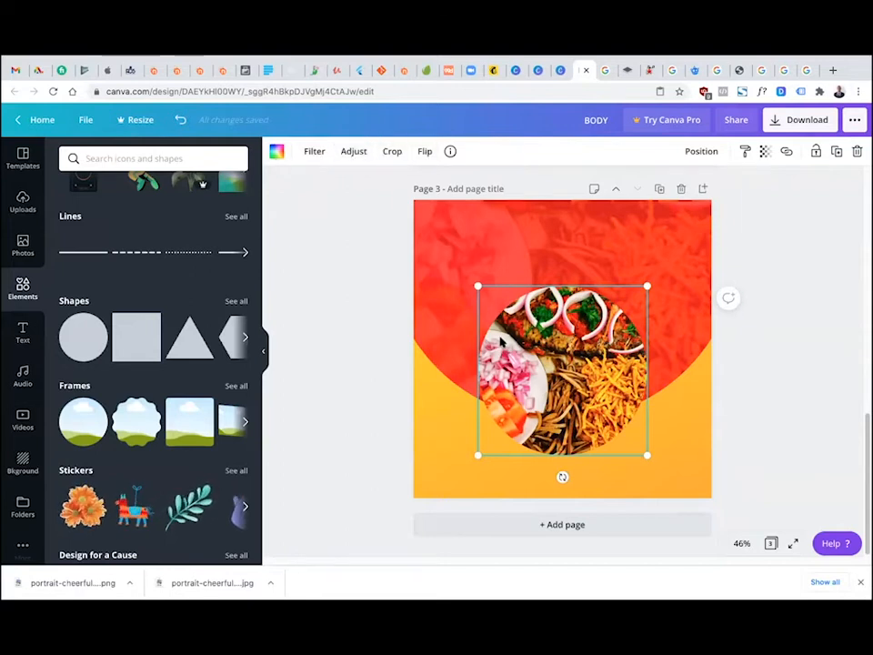
left_click_drag(82, 337, 515, 326)
left_click_drag(567, 351, 577, 360)
left_click_drag(601, 401, 600, 401)
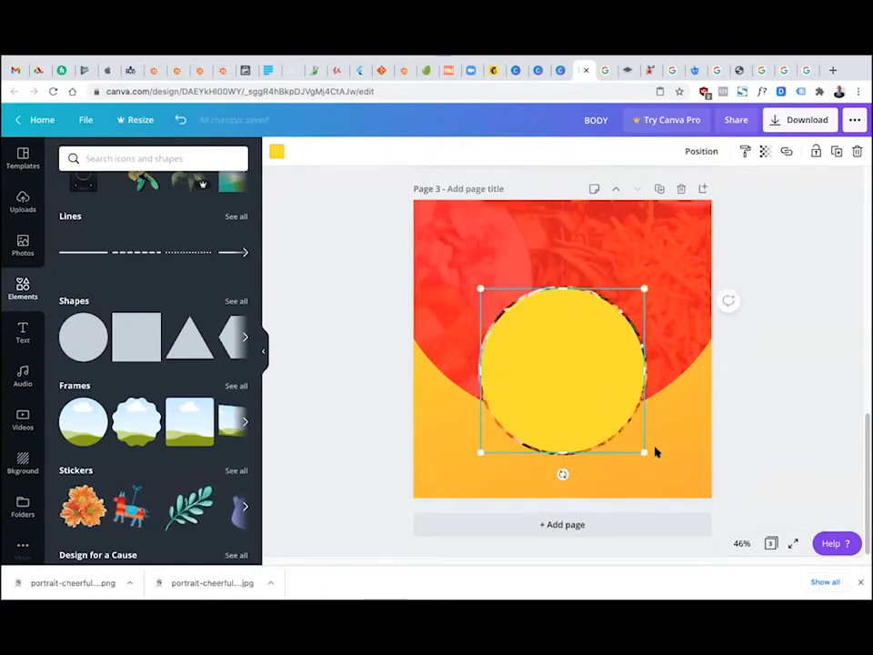
left_click_drag(649, 454, 670, 473)
left_click_drag(583, 410, 577, 399)
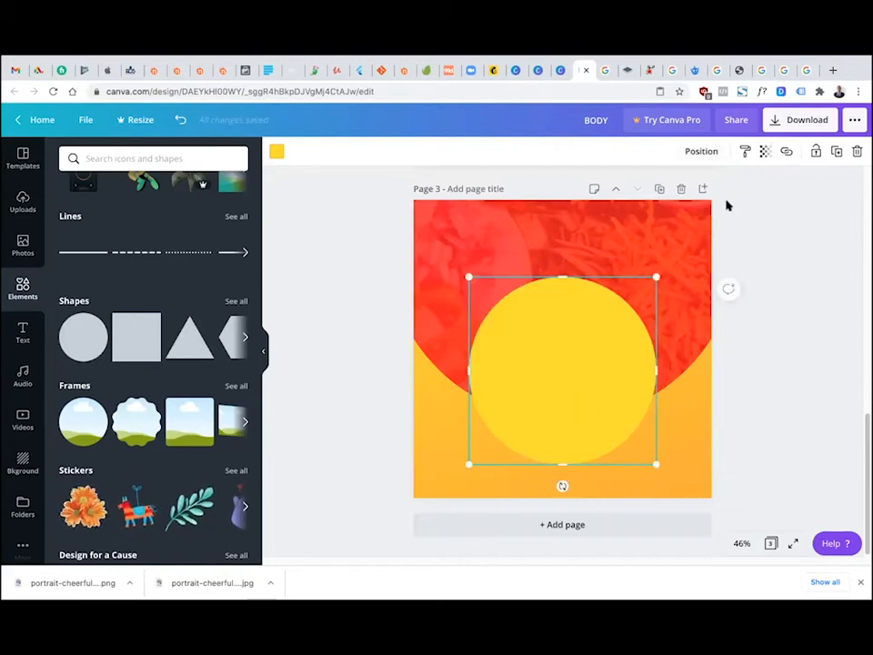
Send the new circle behind the small food photo and colour it white to form a ring around it
key("super+bracketleft")
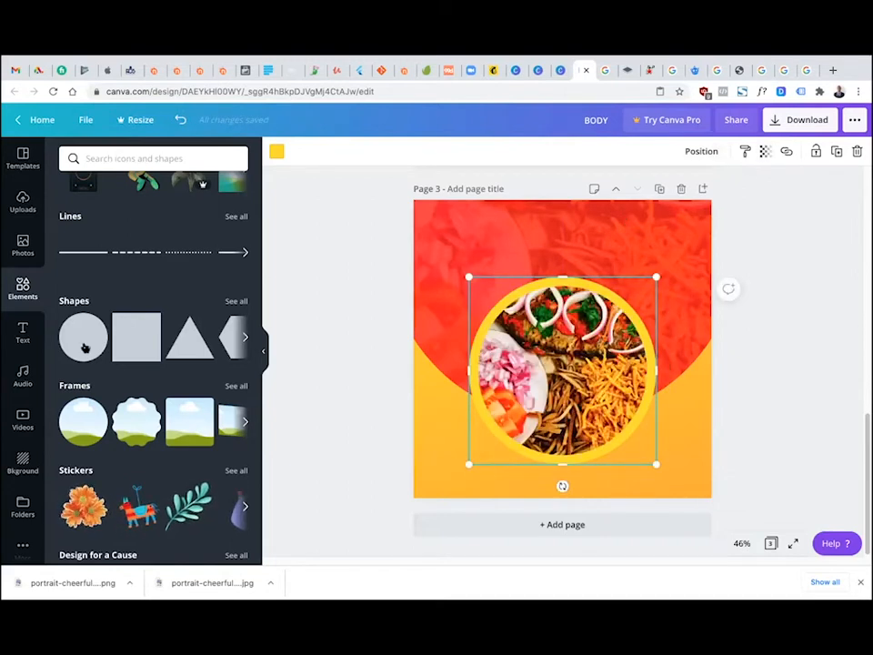
left_click(275, 152)
left_click(136, 301)
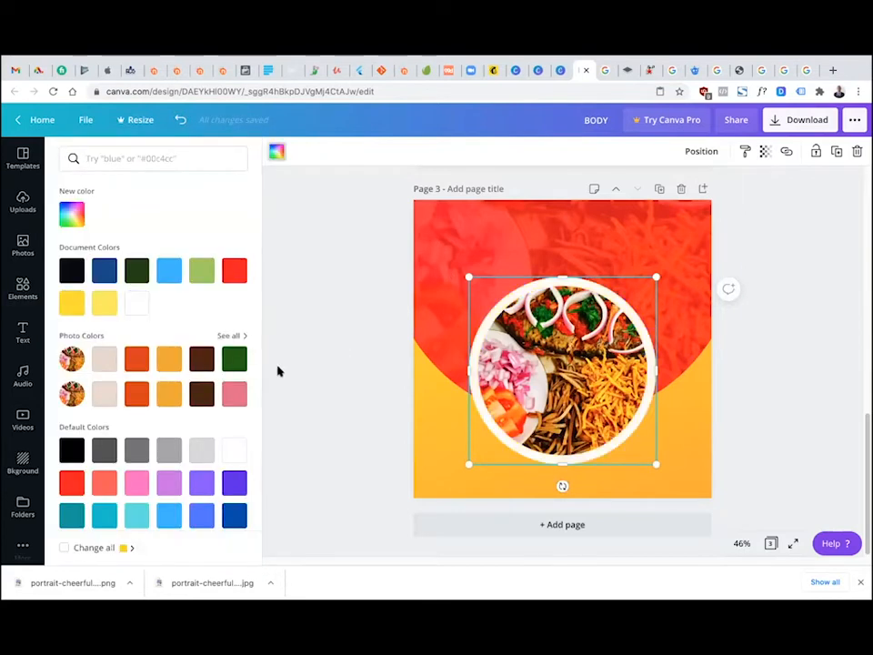
left_click(346, 390)
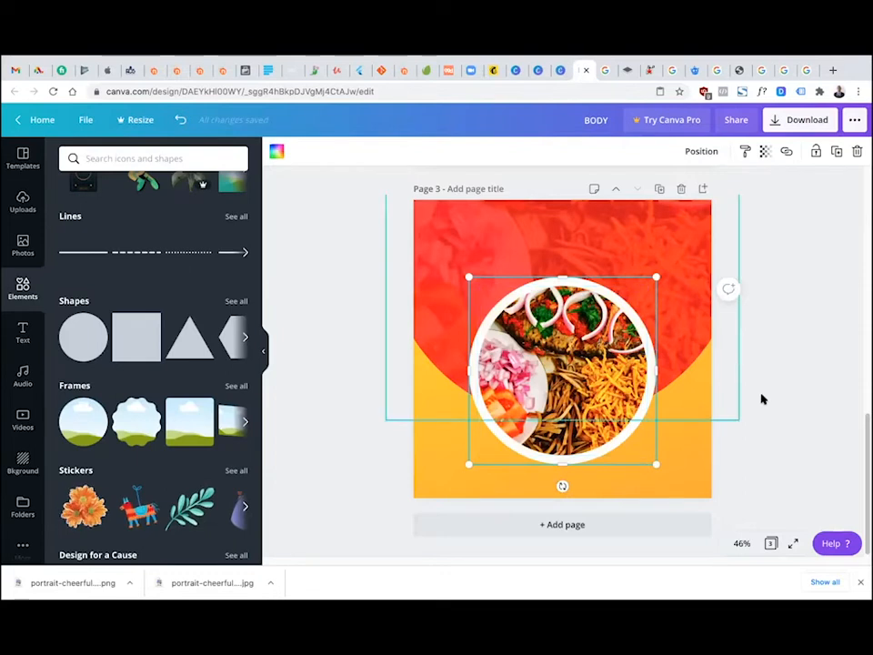
left_click(531, 403)
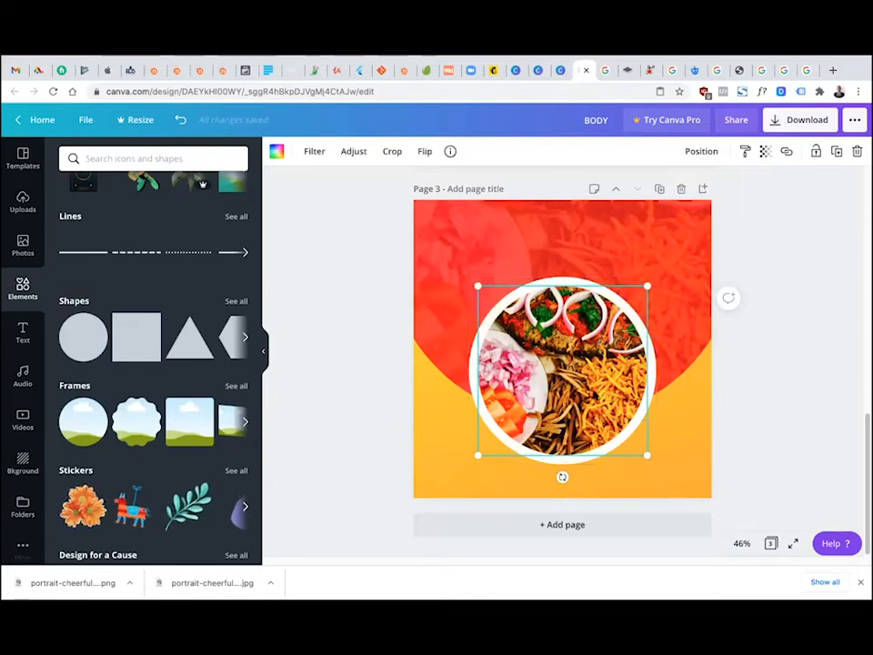
left_click(411, 462)
left_click(562, 370)
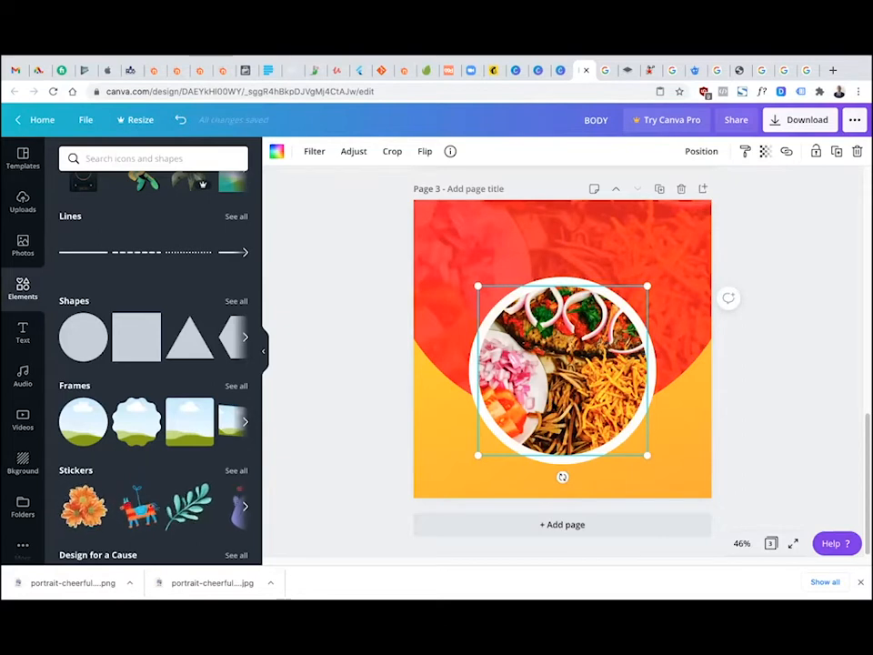
left_click(655, 373)
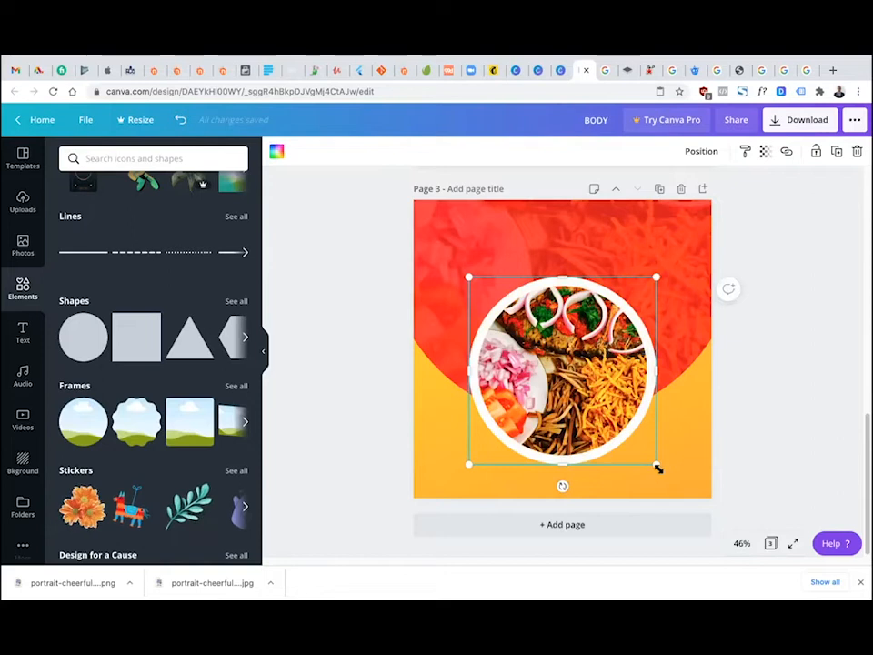
left_click_drag(654, 463, 652, 460)
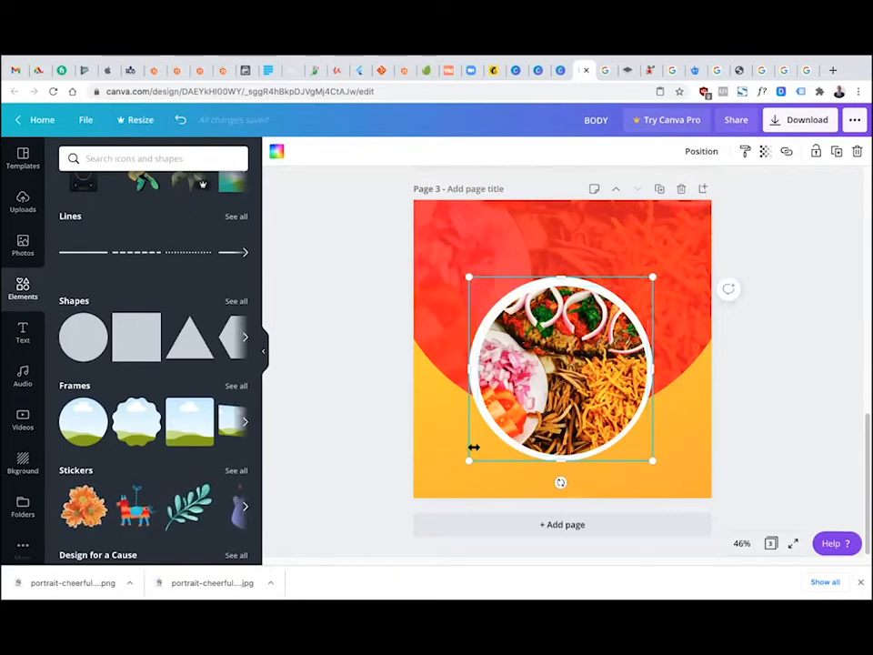
key("ctrl+z")
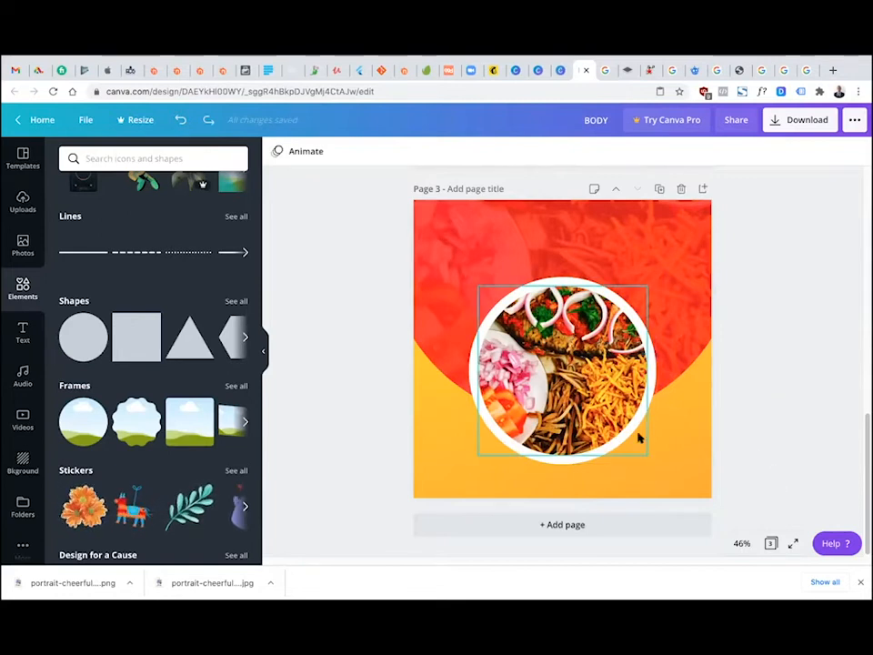
Select the small food photo together with its white ring, scale both down slightly and keep them near page 3's horizontal centre
left_click(576, 460)
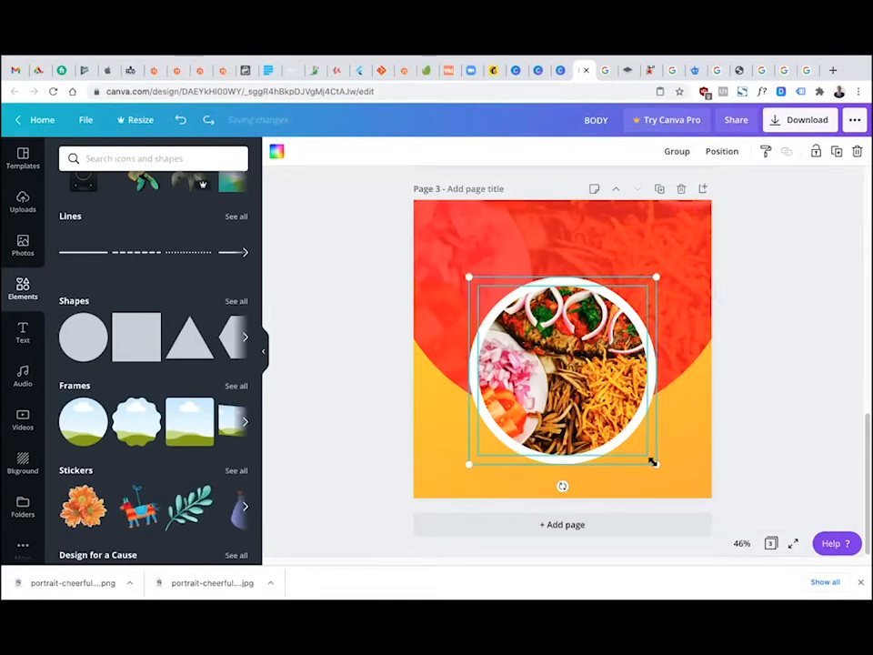
left_click_drag(654, 464, 658, 457)
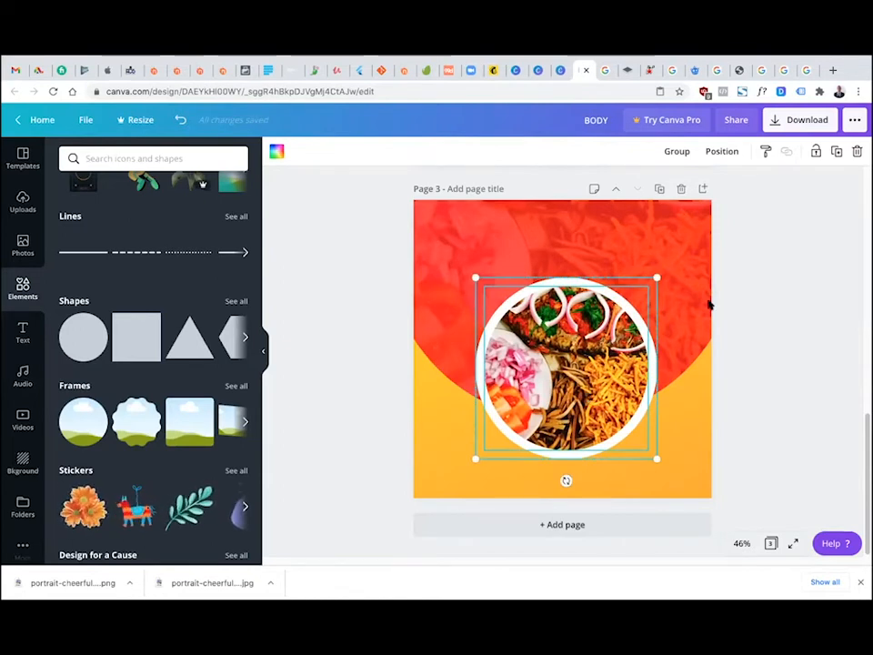
left_click(773, 341)
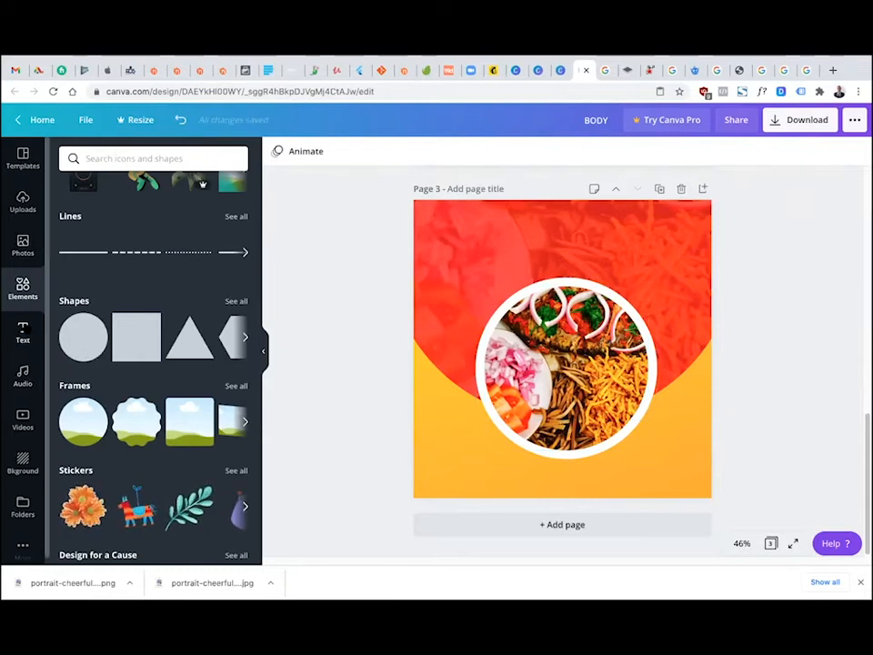
Add the heading "Abacha Spot" to page 3 and place it just above the ringed food photo
left_click(23, 332)
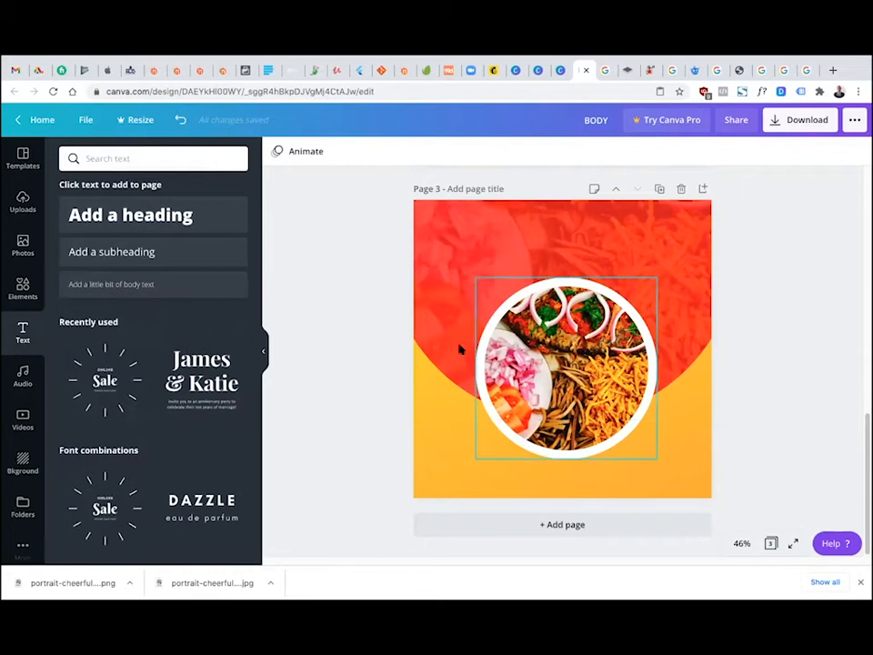
left_click(191, 224)
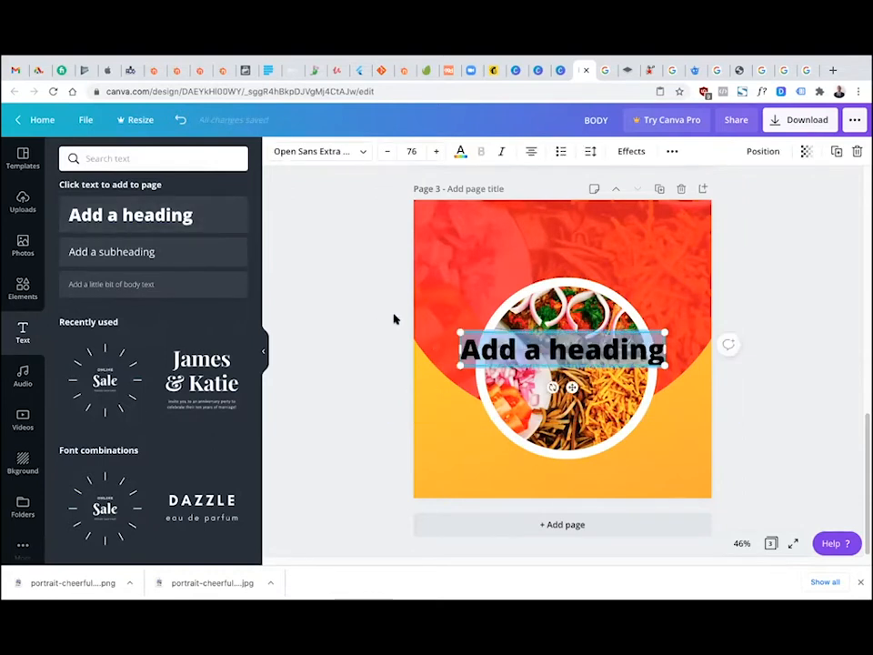
type("A")
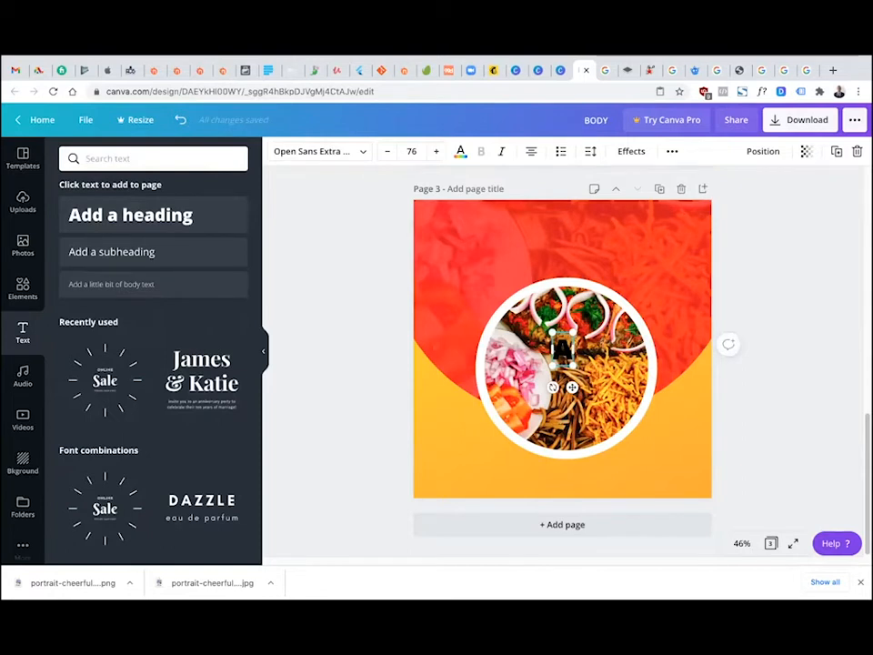
type("b")
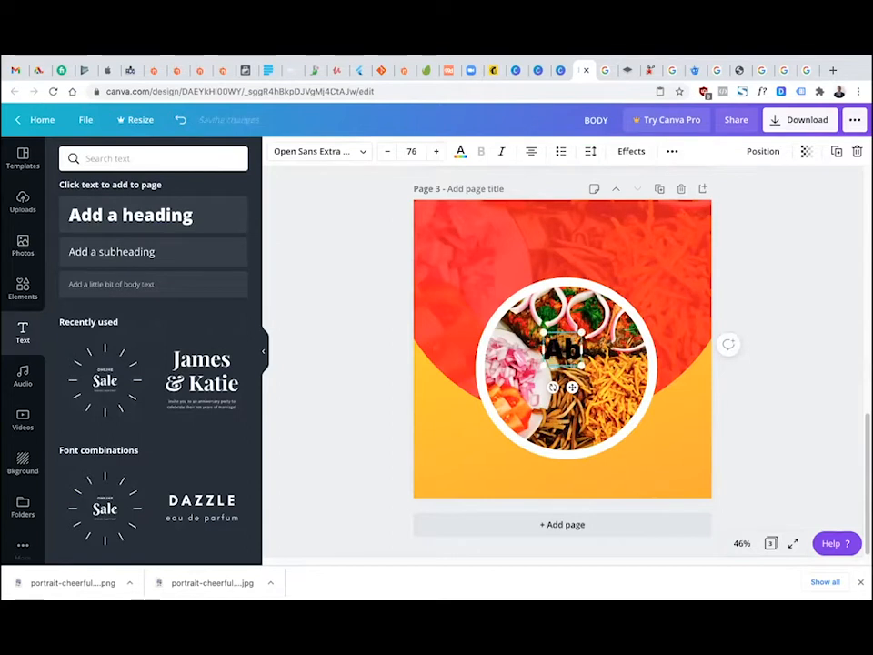
type("acha Spot")
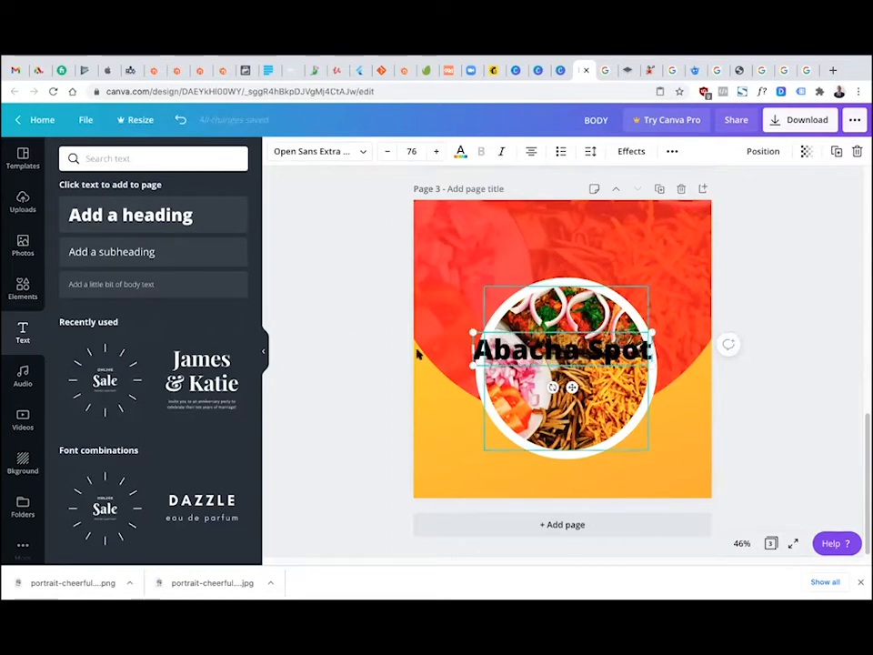
left_click(547, 364)
left_click_drag(559, 349, 564, 255)
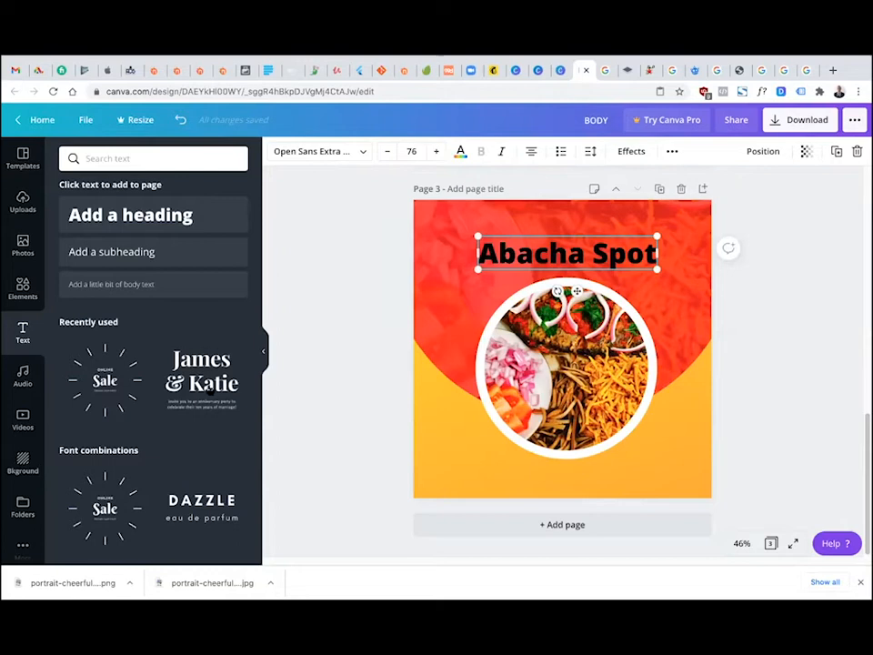
Browse the ready-made font combinations and search them for "food font" to find a style for the heading
mouse_move(208, 382)
scroll(254, 364, "down", 5)
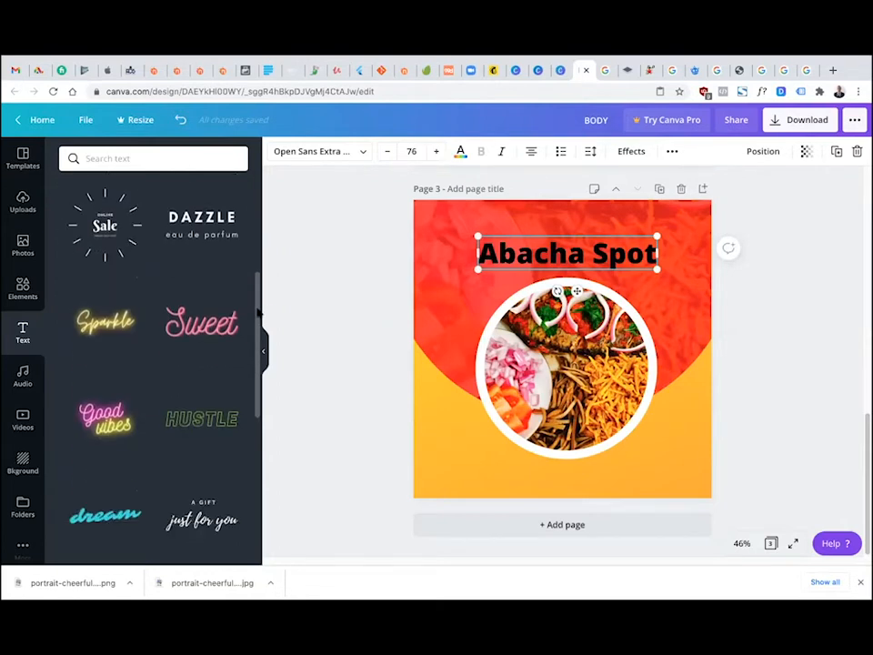
scroll(259, 312, "down", 10)
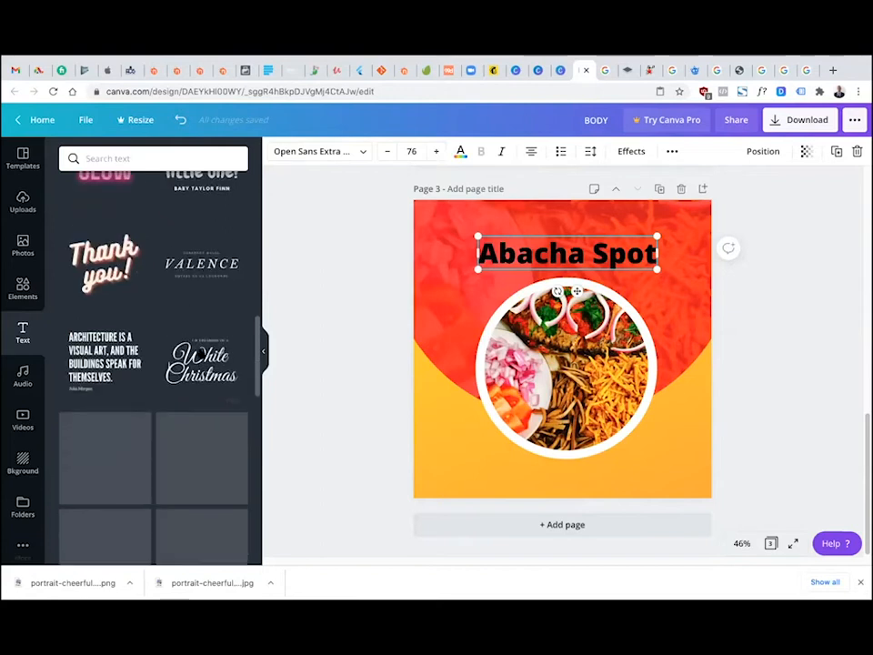
left_click_drag(259, 338, 251, 501)
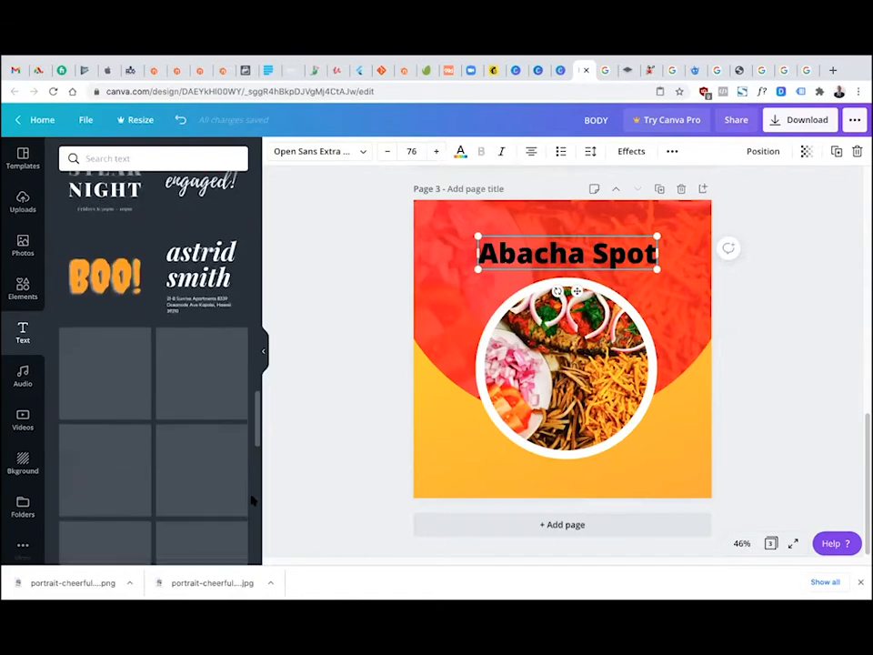
left_click_drag(258, 412, 256, 151)
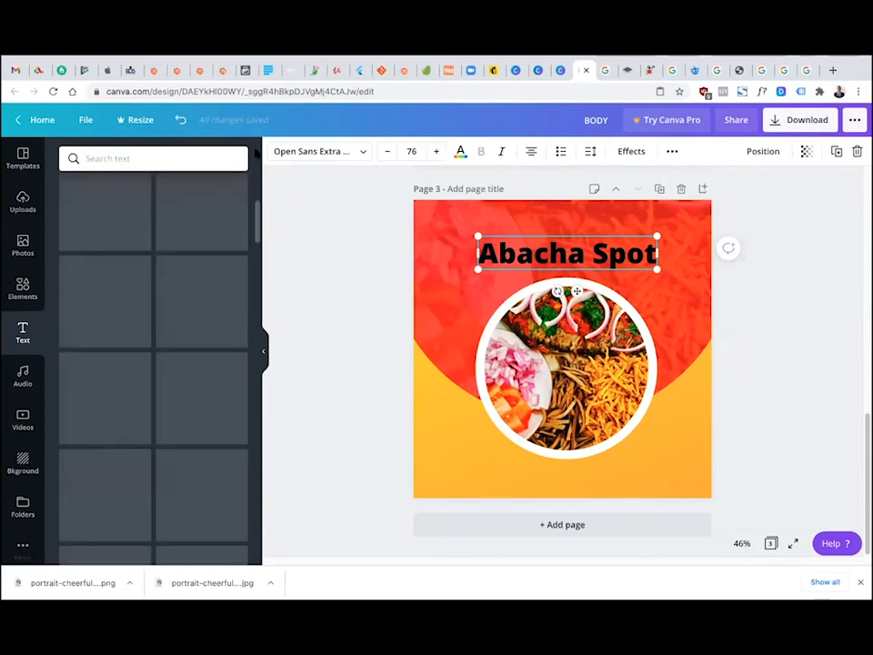
left_click(140, 162)
type("fo")
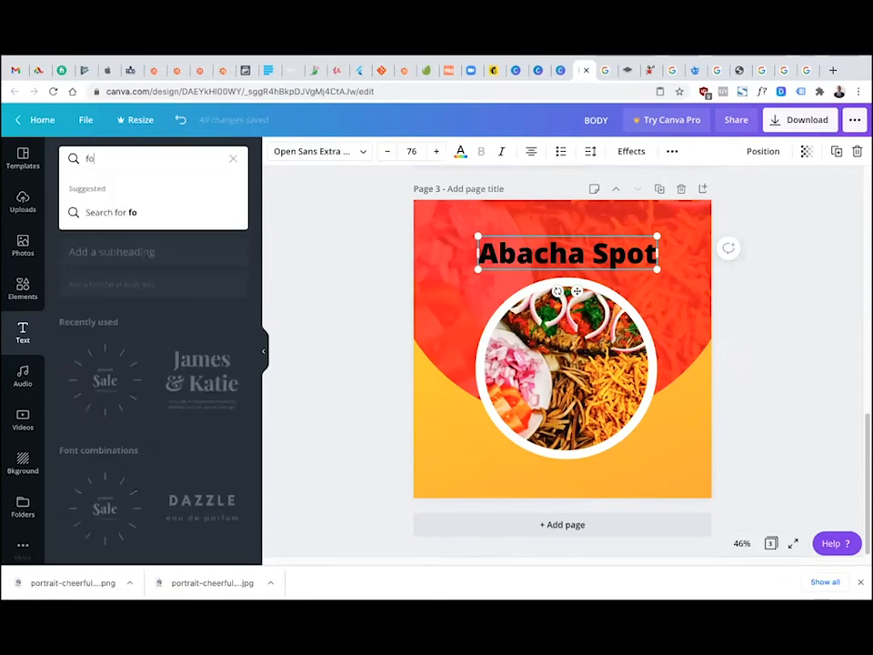
type("of fo")
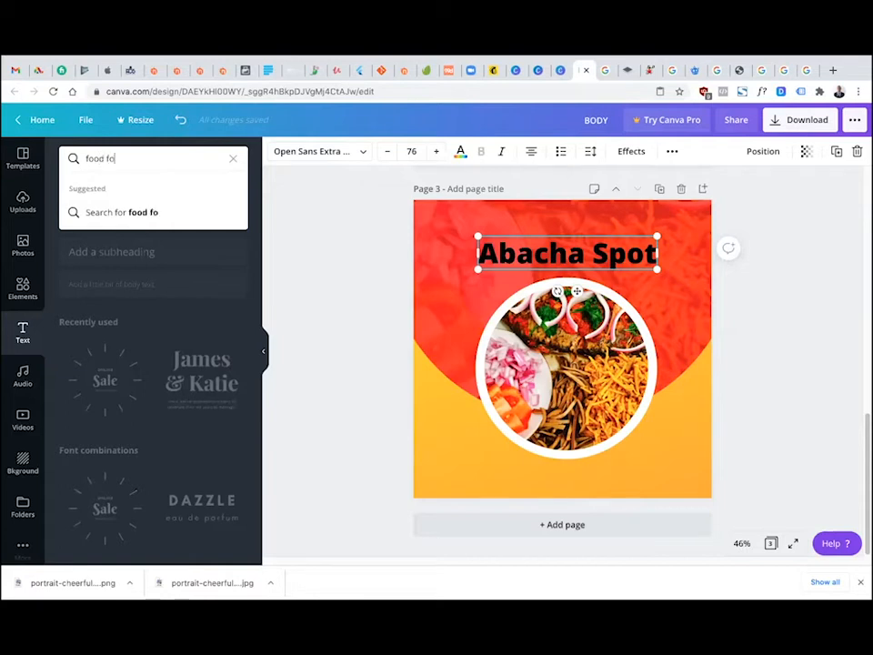
type("nt")
key("Return")
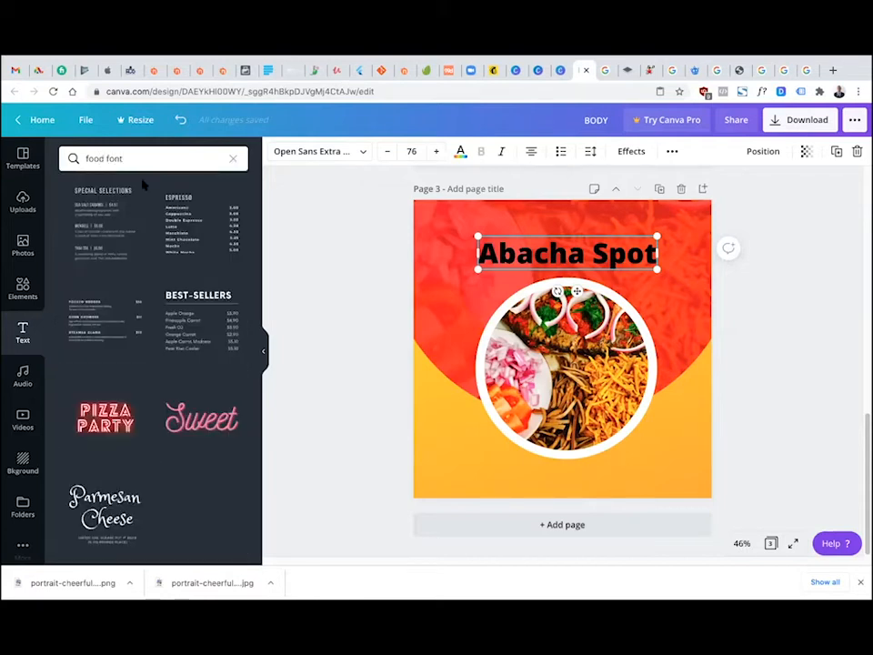
left_click(237, 160)
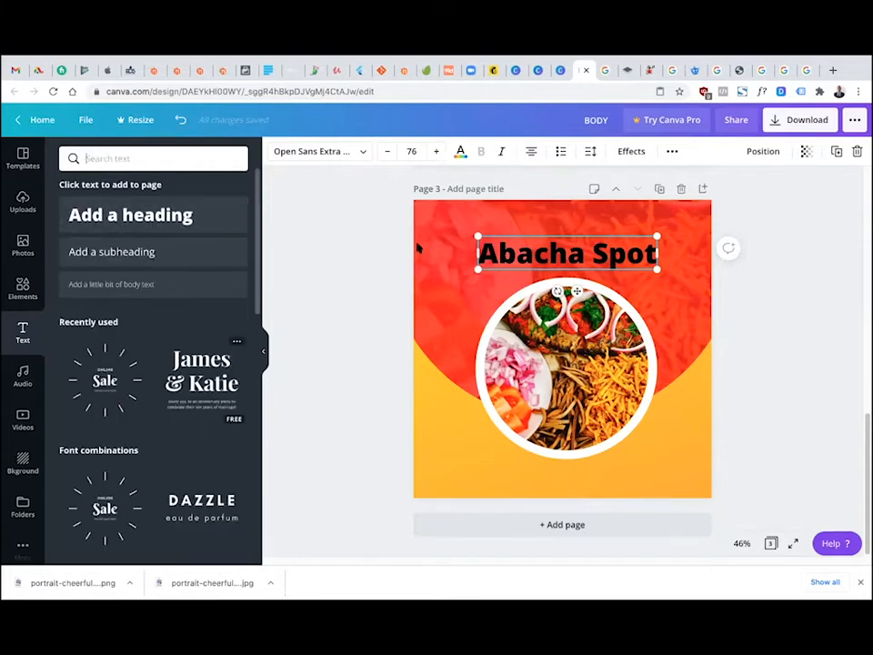
Set the font of page 3's "Abacha Spot" heading to Agrandir Black
left_click(365, 151)
scroll(180, 231, "down", 5)
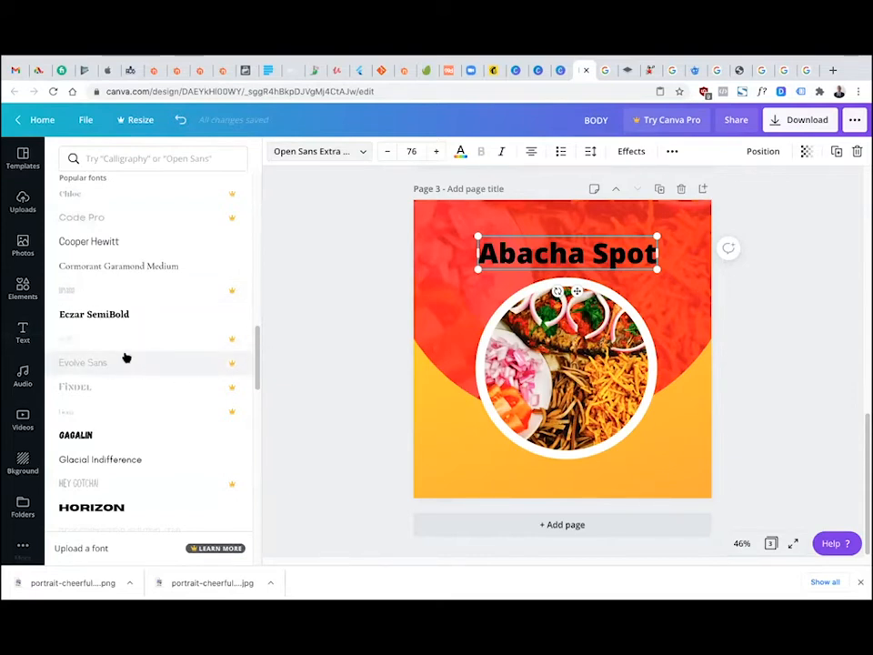
scroll(126, 357, "up", 5)
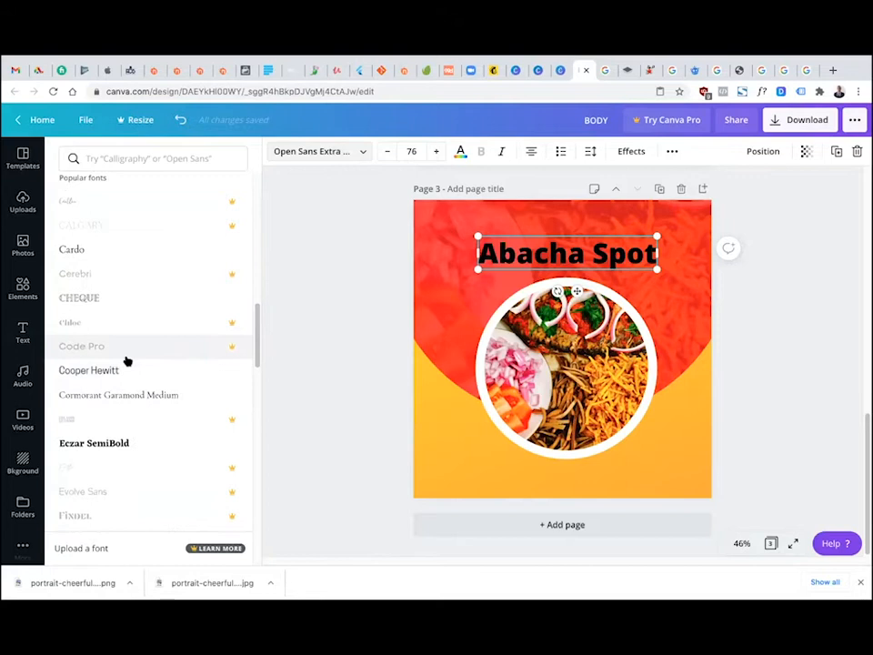
scroll(127, 362, "up", 5)
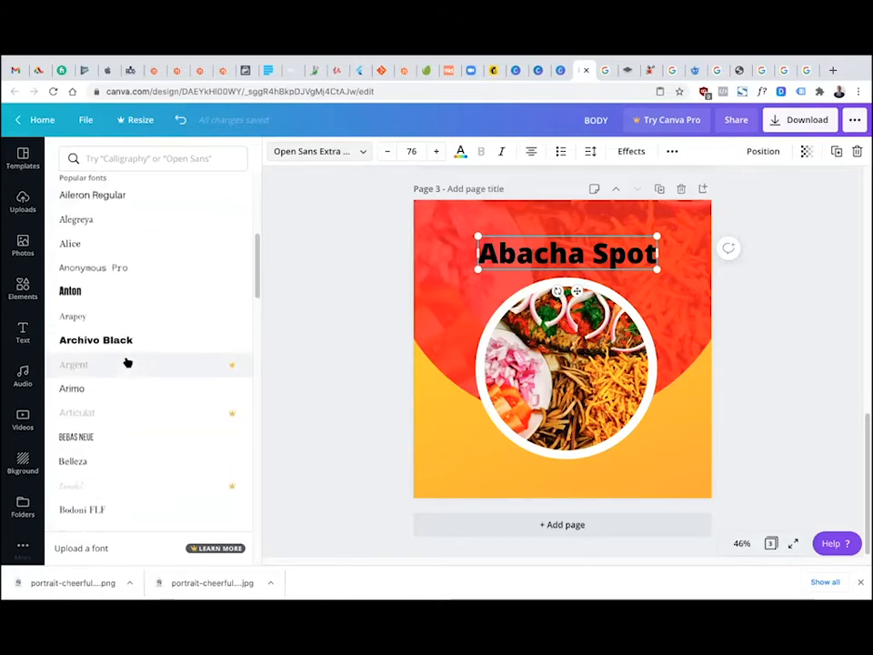
scroll(135, 331, "up", 5)
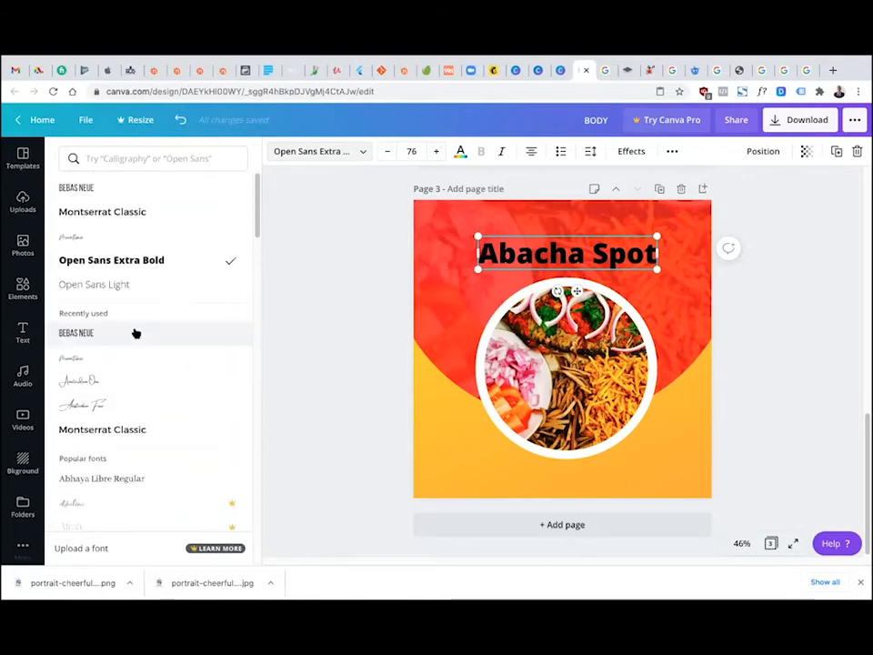
scroll(141, 300, "down", 5)
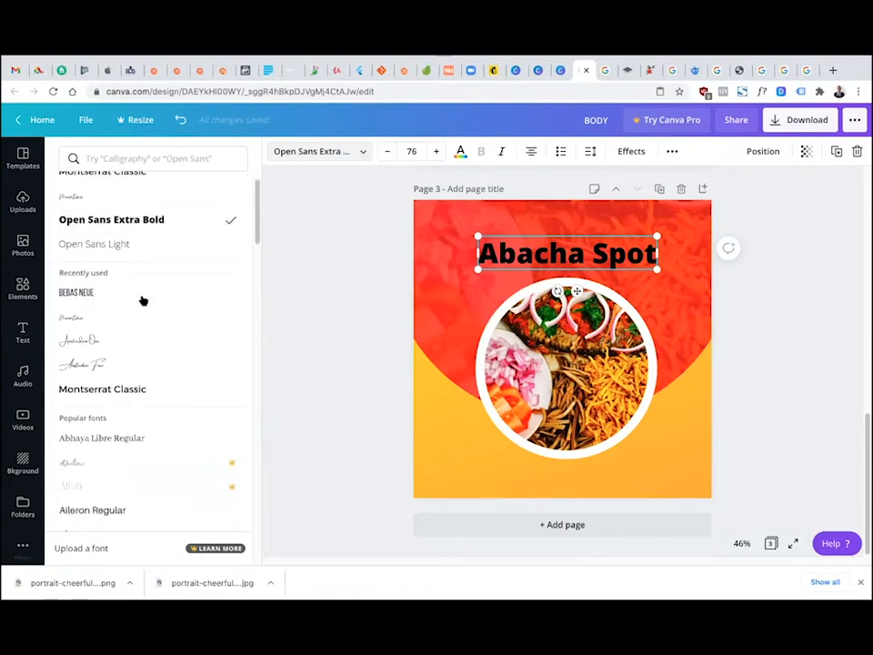
scroll(142, 299, "down", 8)
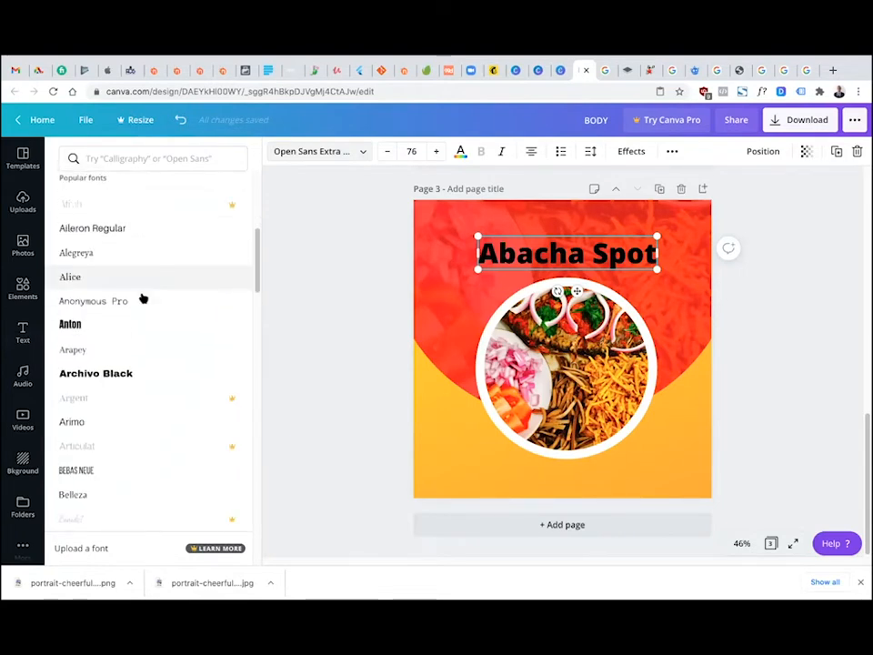
scroll(142, 296, "down", 8)
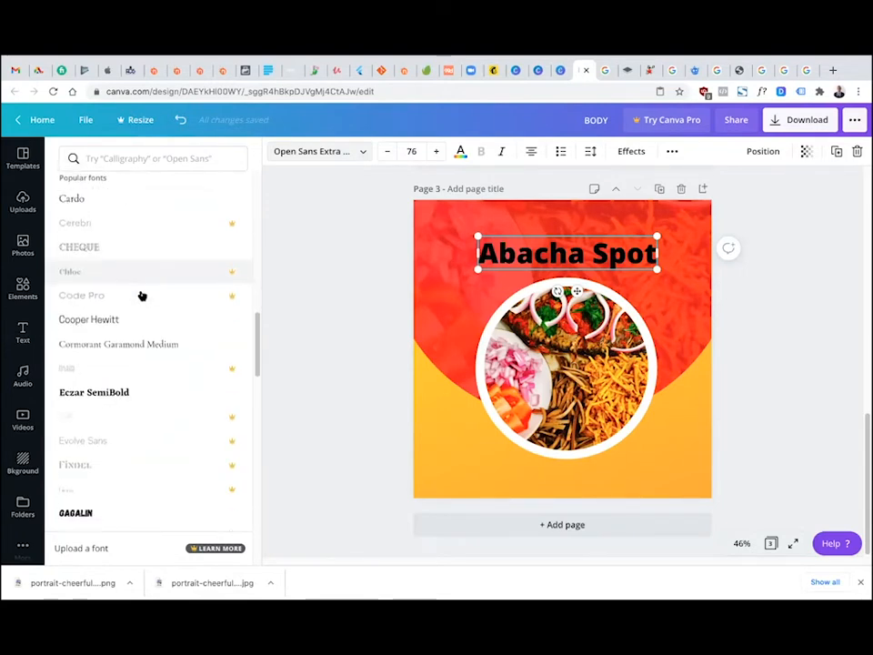
scroll(142, 296, "down", 8)
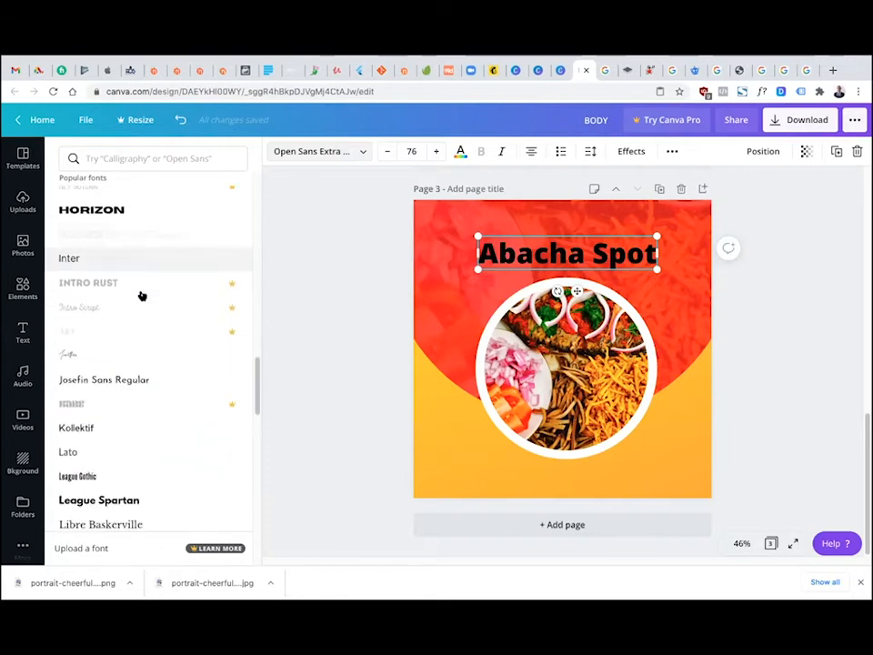
scroll(130, 321, "down", 7)
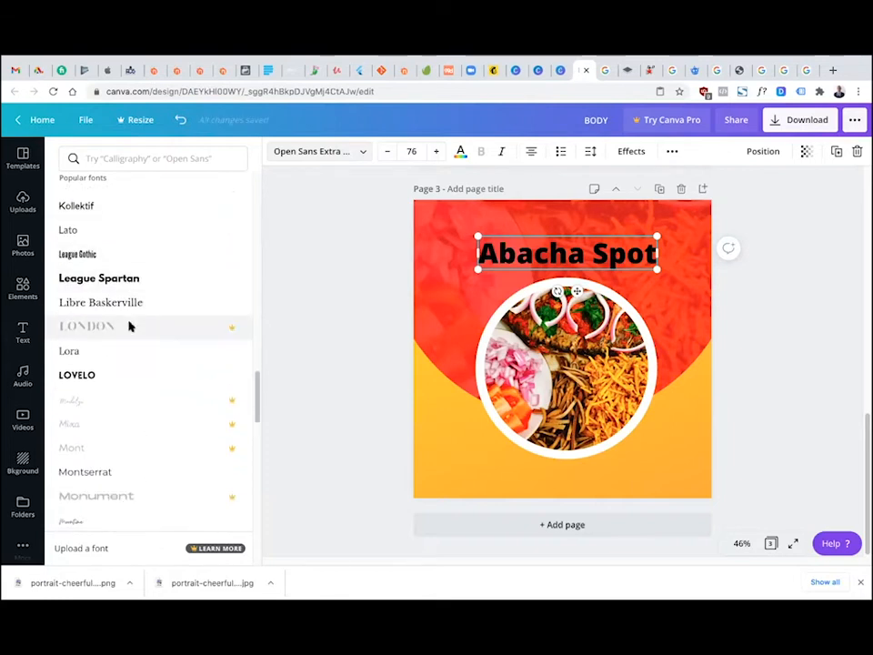
scroll(130, 342, "down", 8)
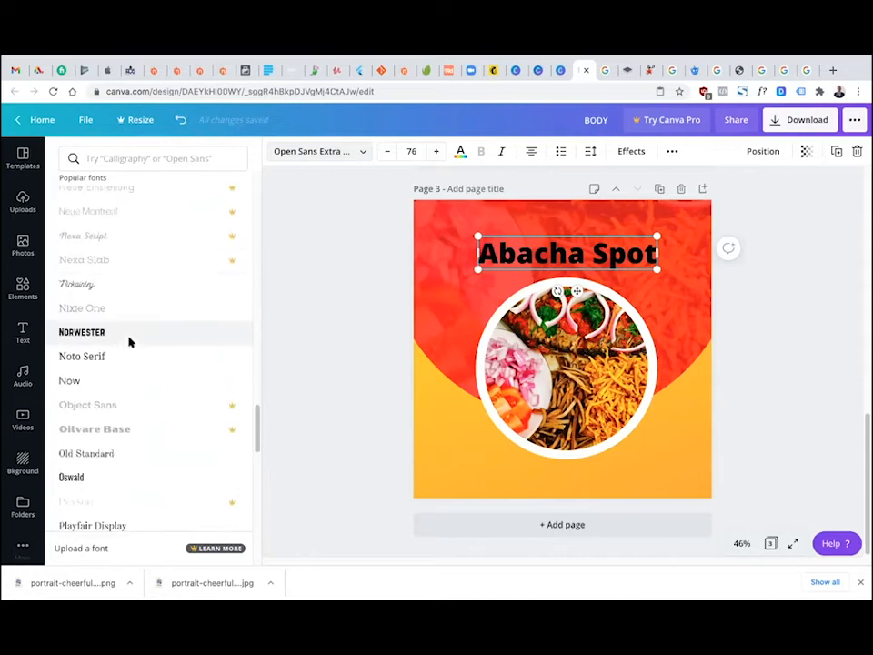
scroll(130, 342, "down", 8)
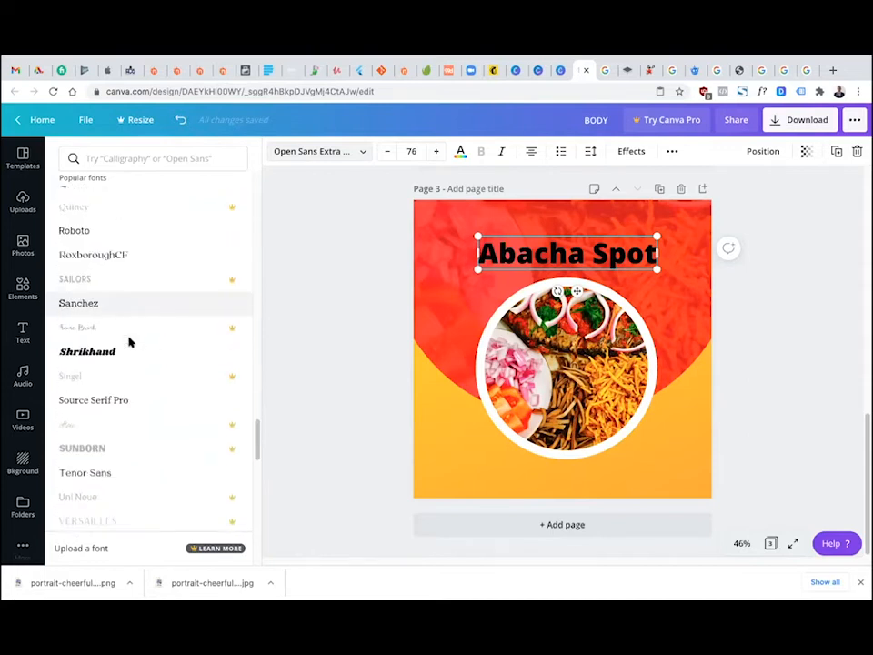
scroll(130, 342, "down", 7)
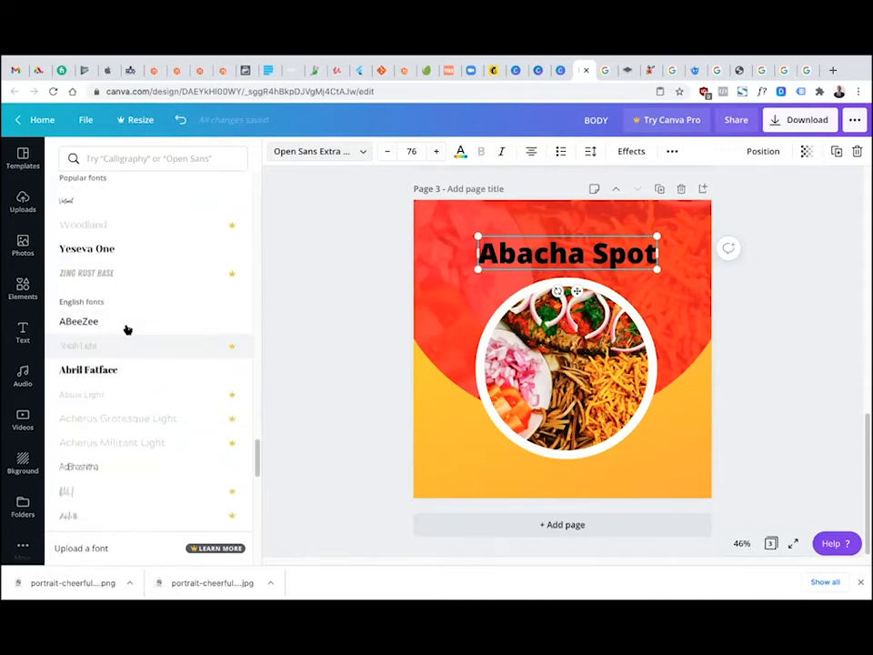
scroll(127, 340, "down", 2)
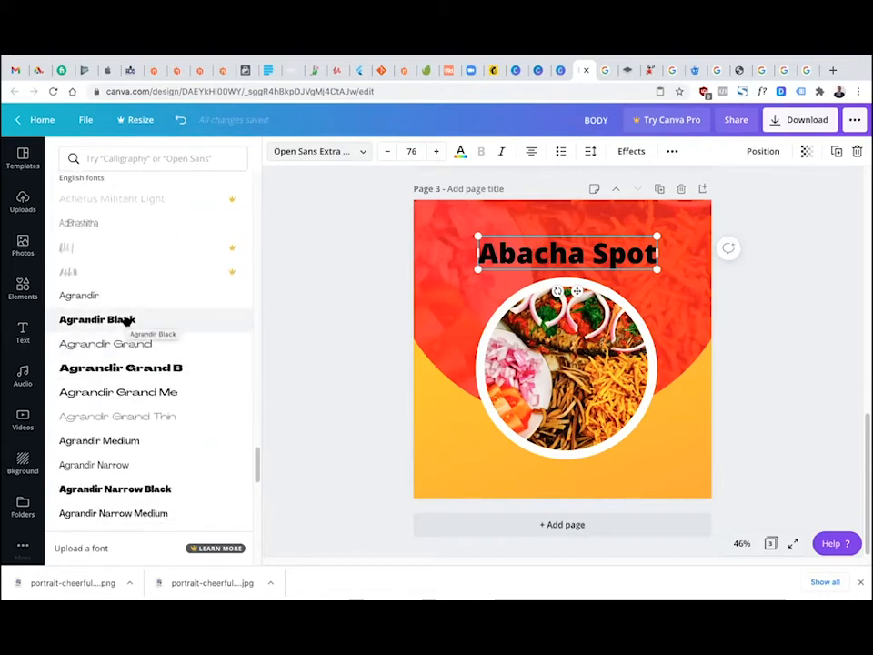
left_click(127, 318)
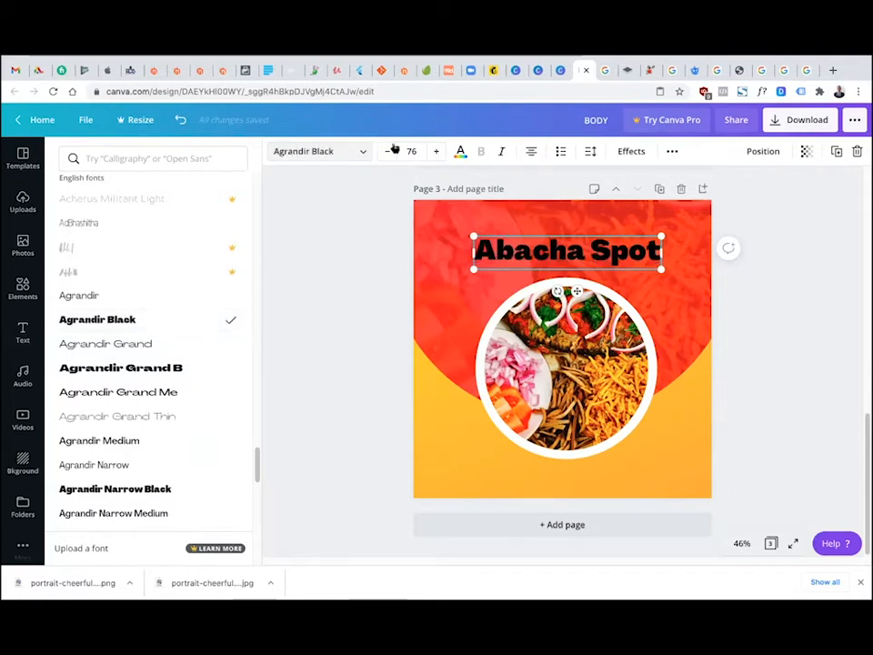
Colour the "Abacha Spot" heading white and deselect it
left_click(461, 153)
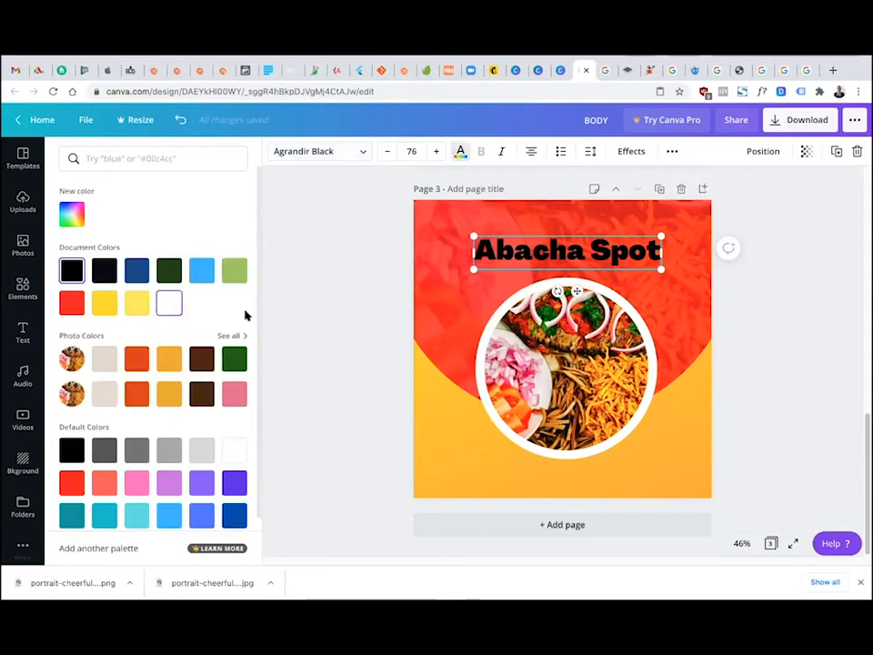
left_click(283, 368)
left_click(316, 346)
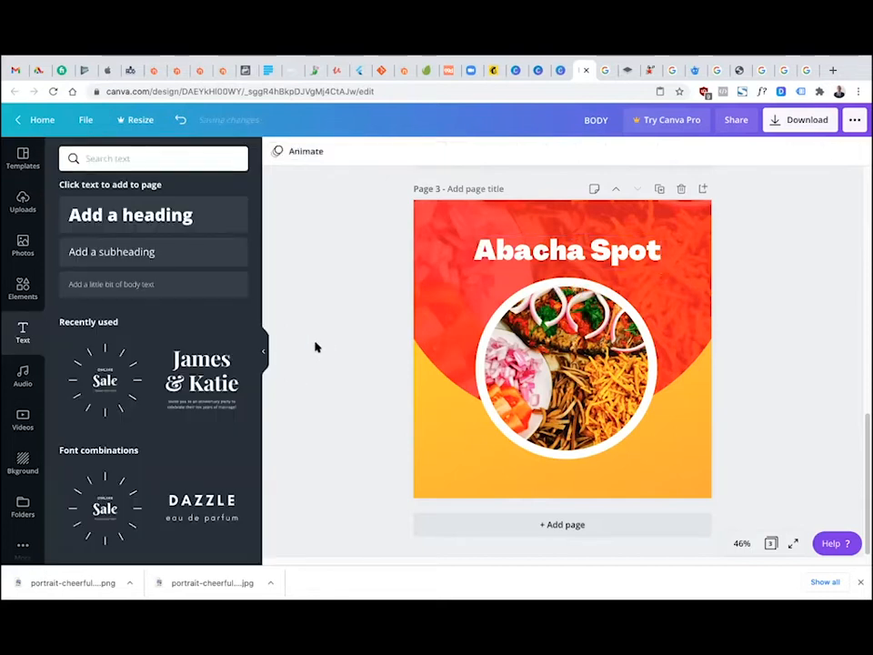
left_click(554, 257)
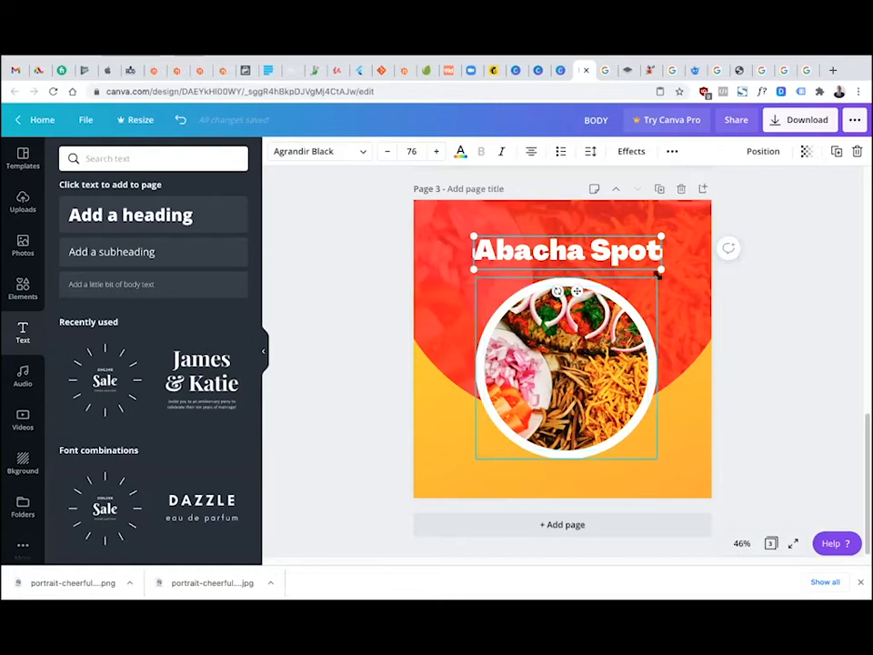
left_click(651, 282)
left_click_drag(644, 299, 635, 323)
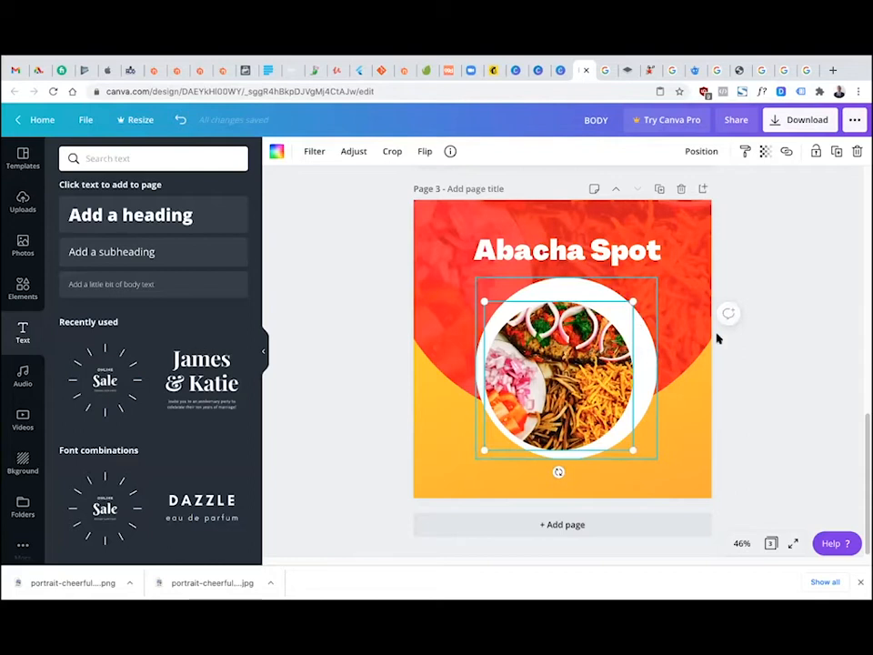
key("super+z")
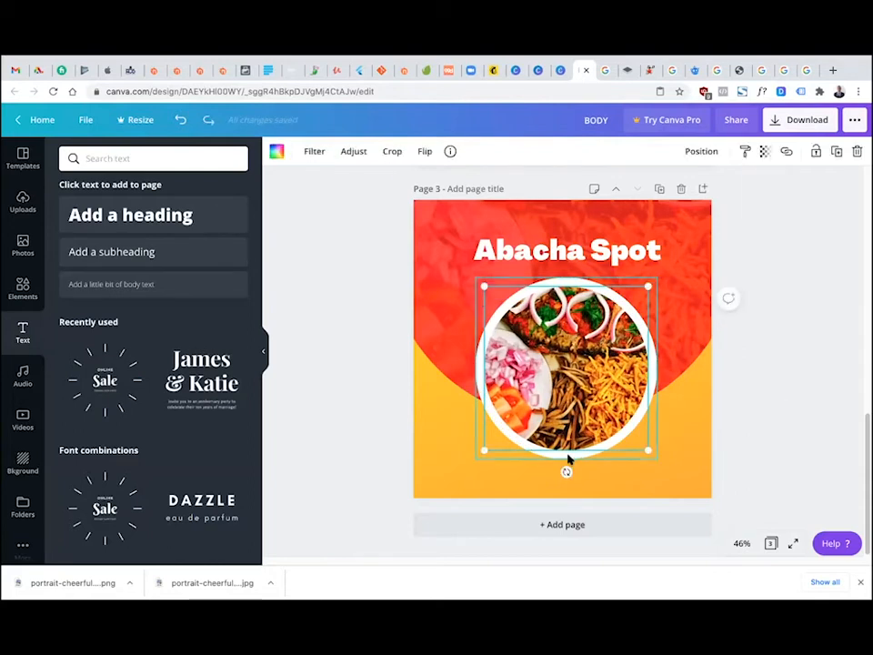
Group the small food photo with its white ring, scale the group down slightly and reposition it below the heading
left_click(569, 455, "shift")
left_click(684, 153)
left_click_drag(657, 277, 639, 295)
left_click_drag(557, 378, 569, 374)
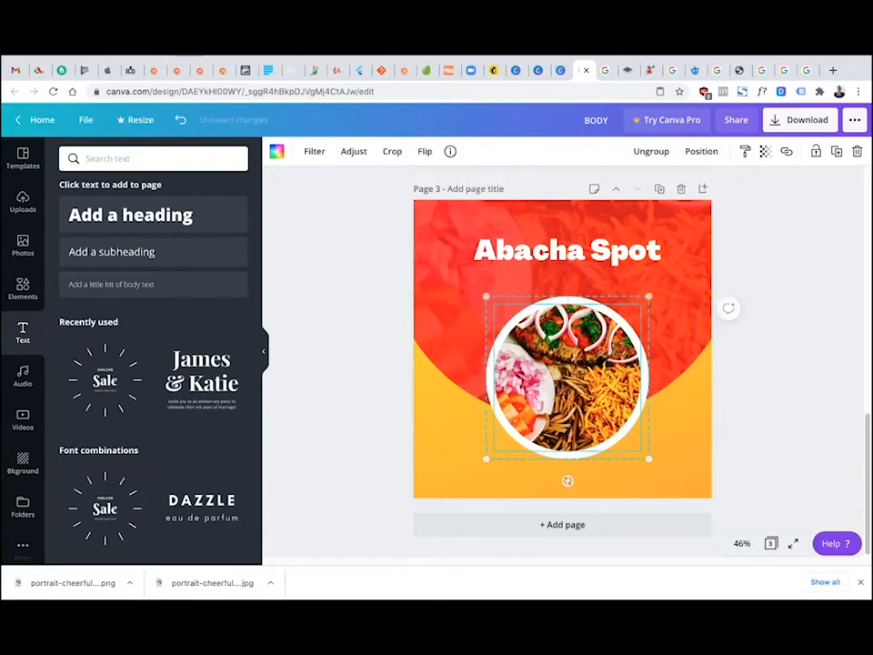
Move the "Abacha Spot" heading slightly down and to the right above the ringed food photo
left_click(580, 259)
mouse_move(580, 262)
left_mouse_down()
mouse_move(583, 272)
mouse_move(589, 261)
left_mouse_up()
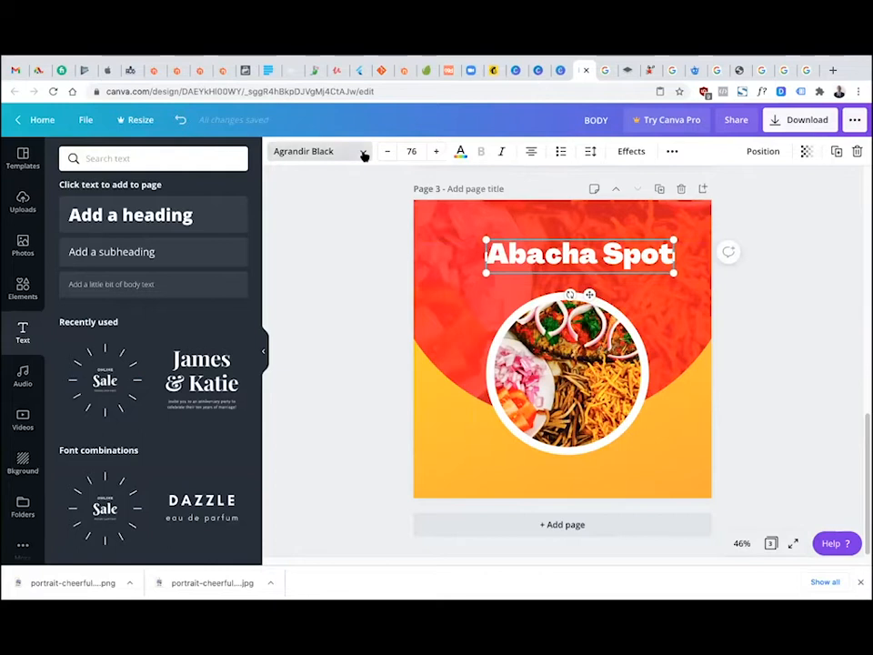
left_click(363, 153)
left_click(357, 235)
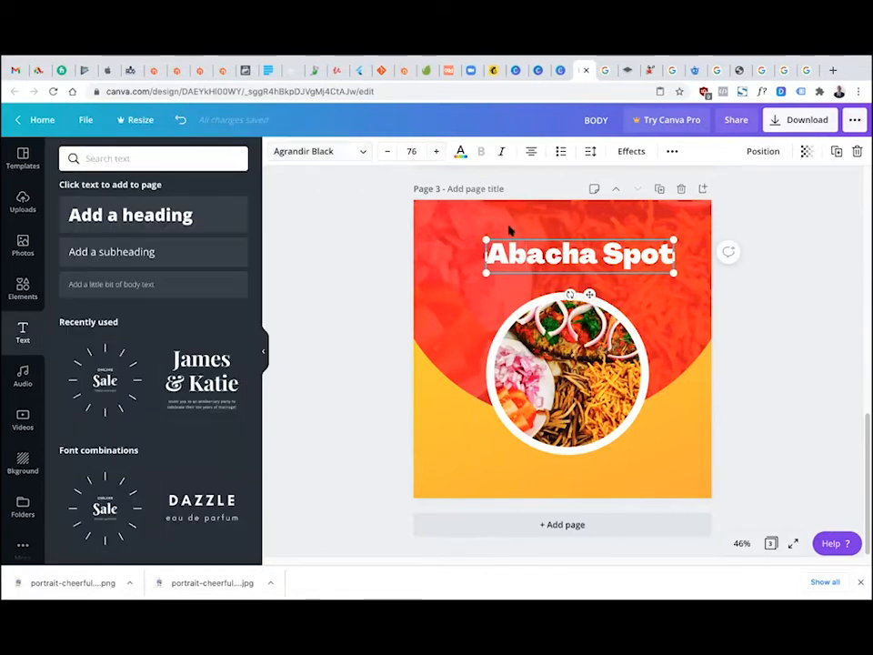
Give the "Abacha Spot" heading a custom warm off-white colour, #FFFBF1
left_click(461, 156)
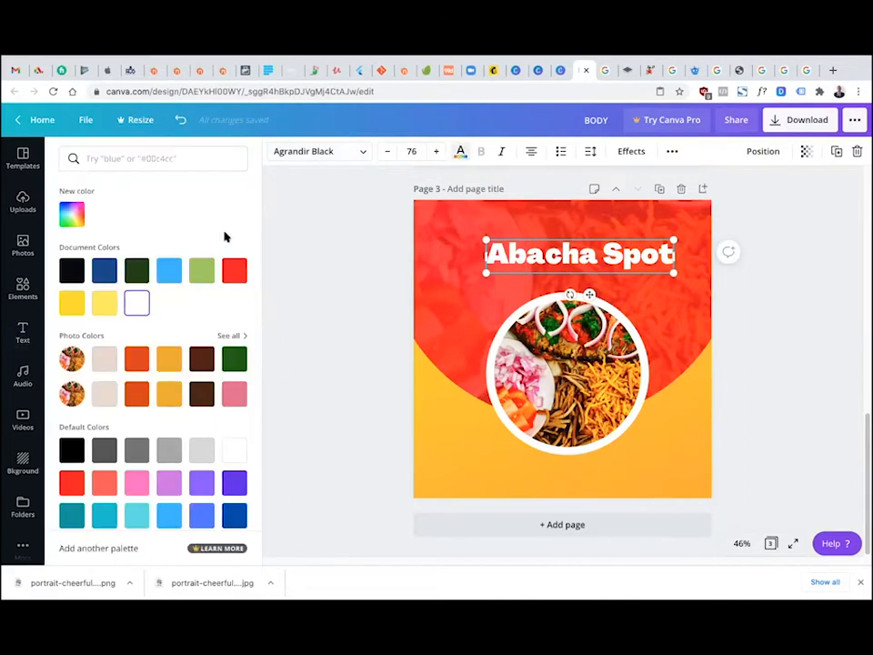
left_click(73, 217)
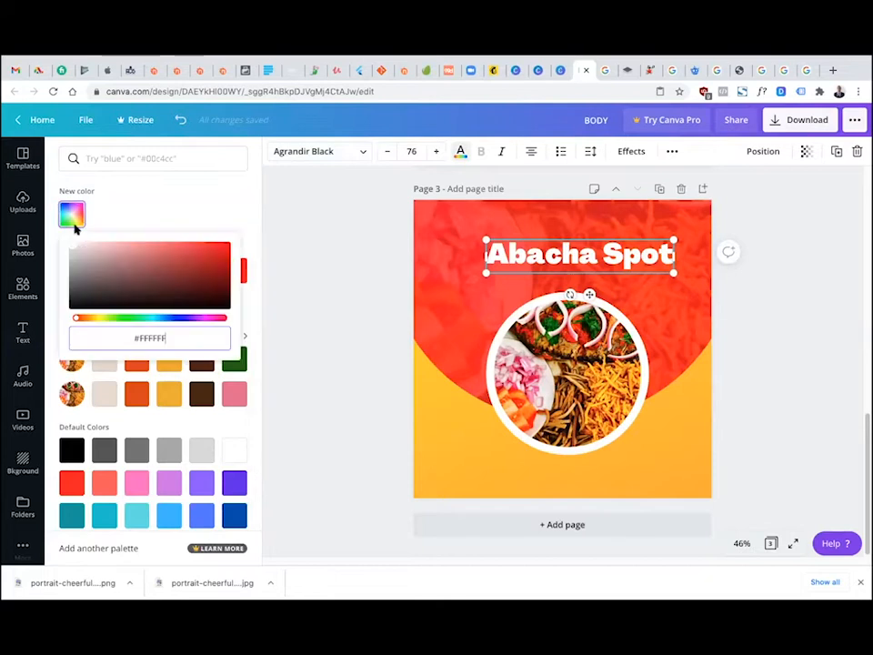
left_click_drag(86, 322, 93, 322)
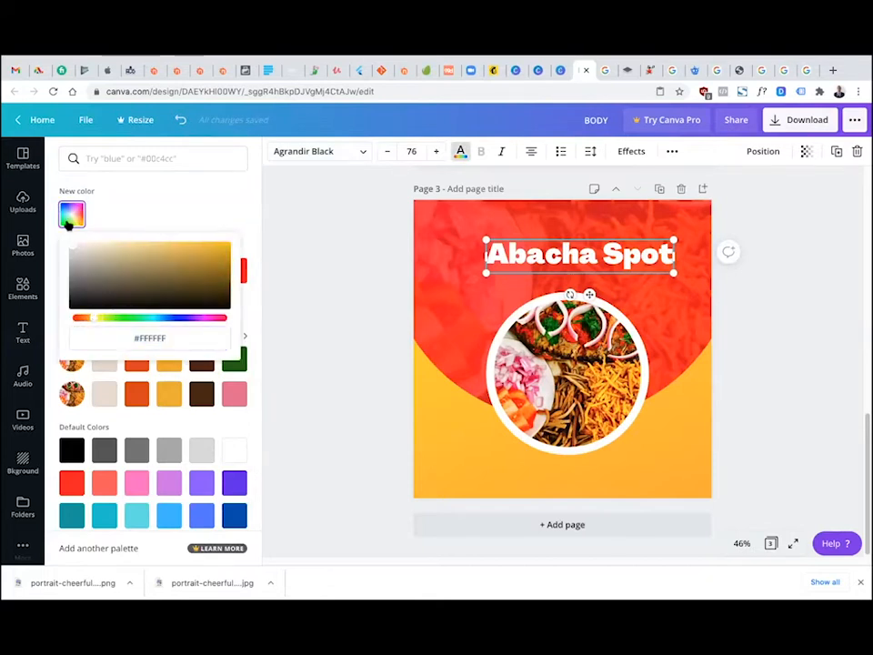
left_click(114, 245)
left_click_drag(115, 217, 107, 245)
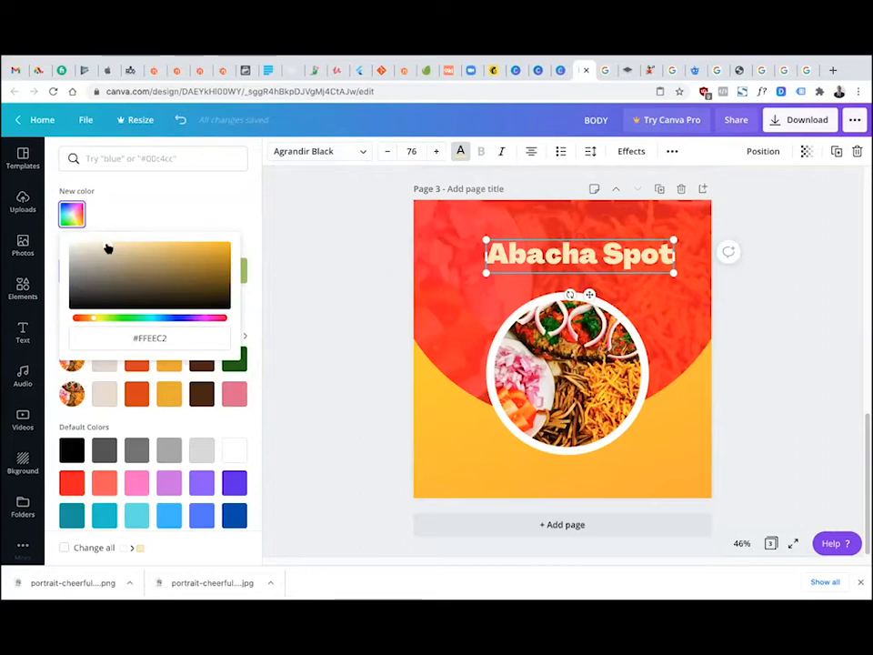
left_click_drag(111, 248, 79, 231)
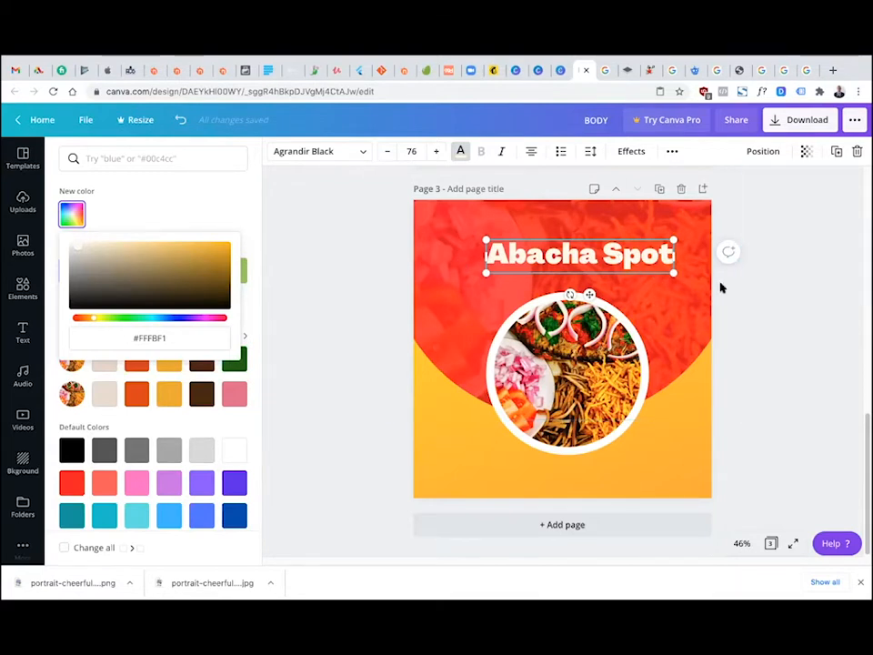
Move the "Abacha Spot" heading slightly down and centre it horizontally on page 3
left_click(781, 329)
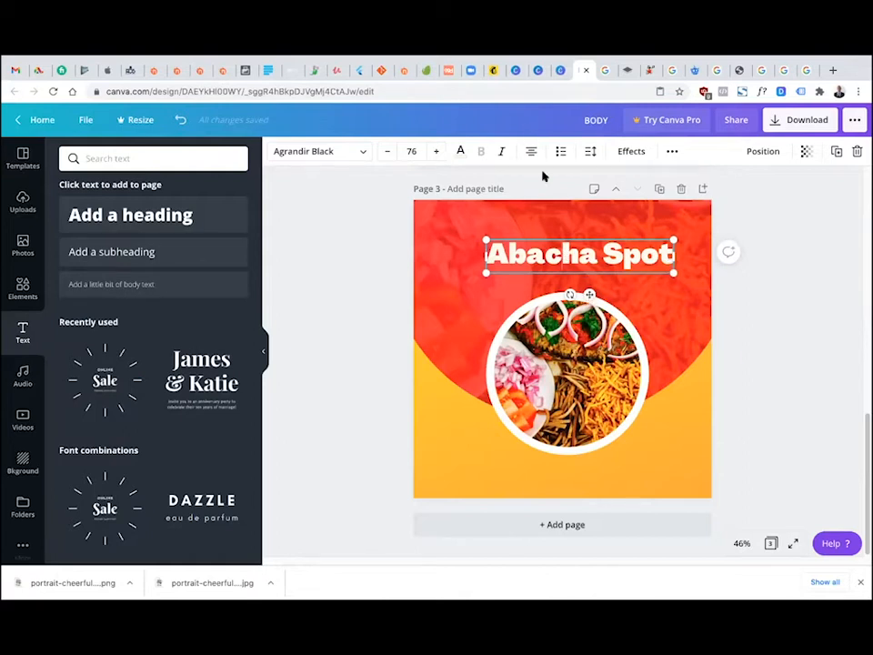
left_click_drag(583, 295, 563, 298)
left_click(382, 249)
left_click_drag(400, 207, 741, 418)
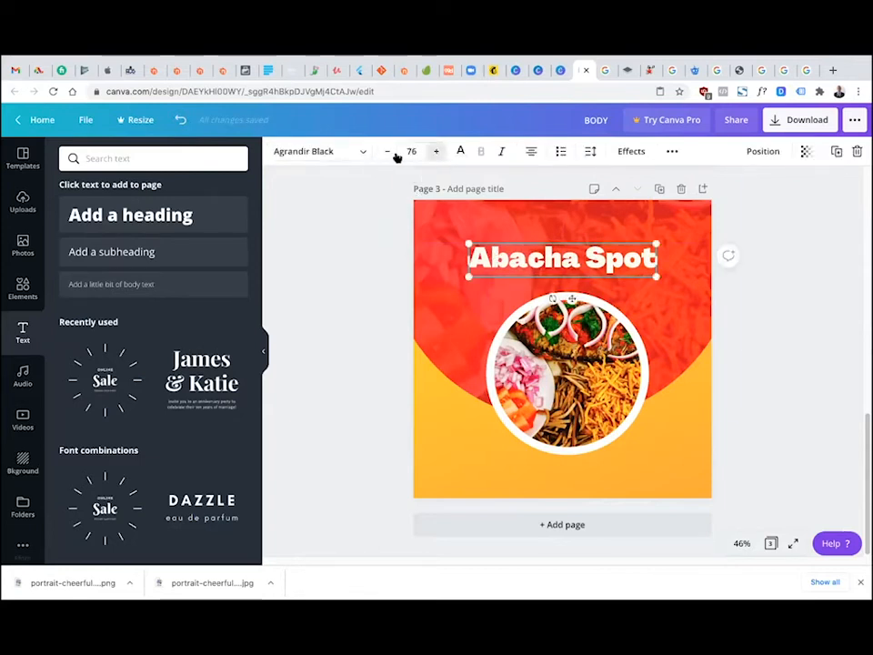
Try the Shadow effect and the Lift effect at intensity 50 on the "Abacha Spot" heading
left_click(625, 156)
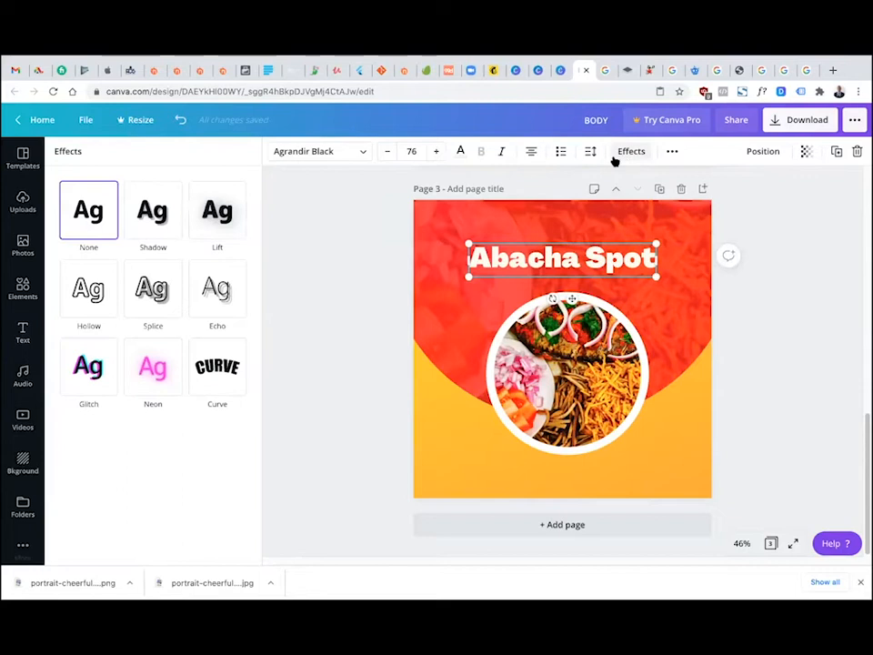
left_click(152, 218)
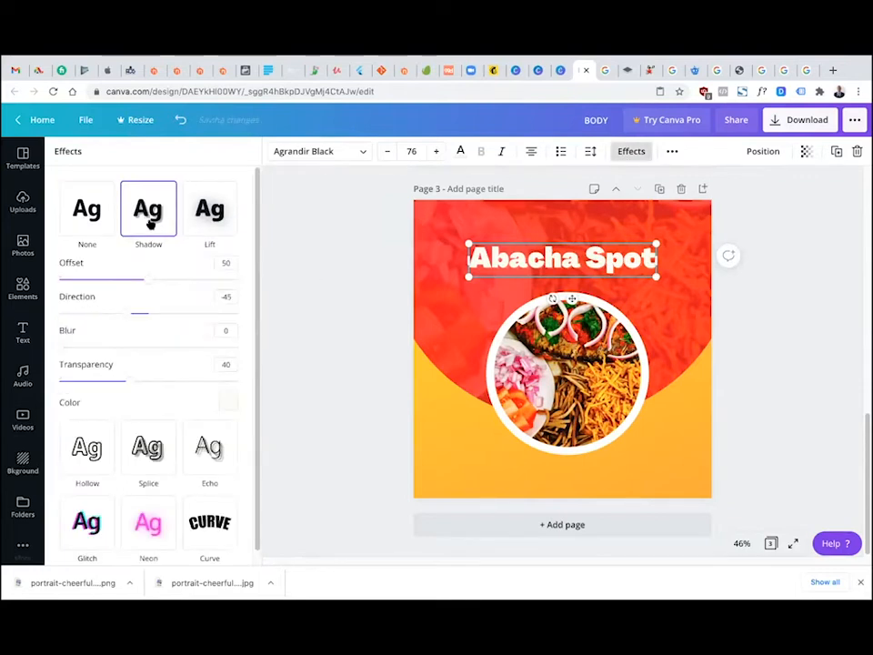
left_click(204, 224)
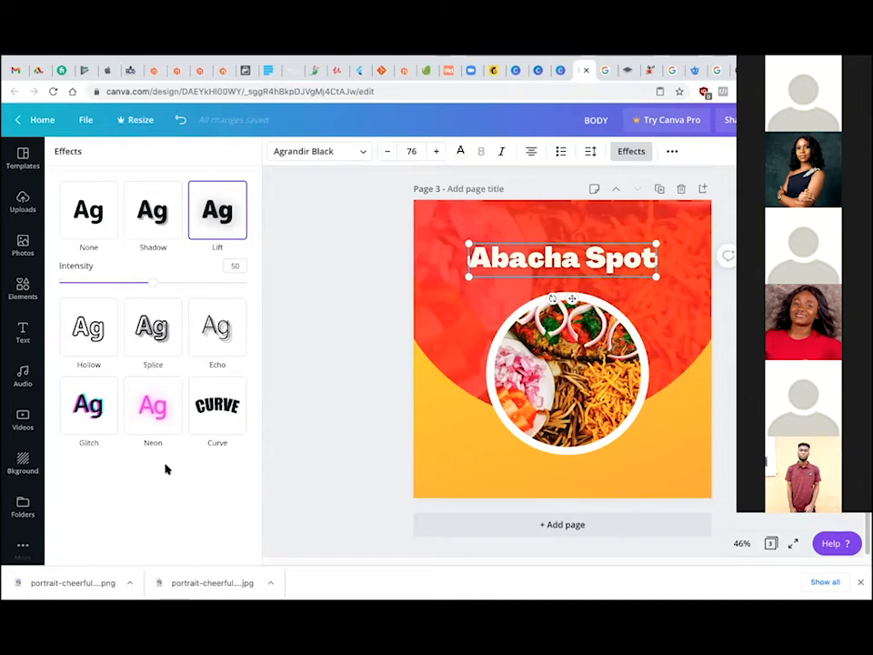
left_click(327, 422)
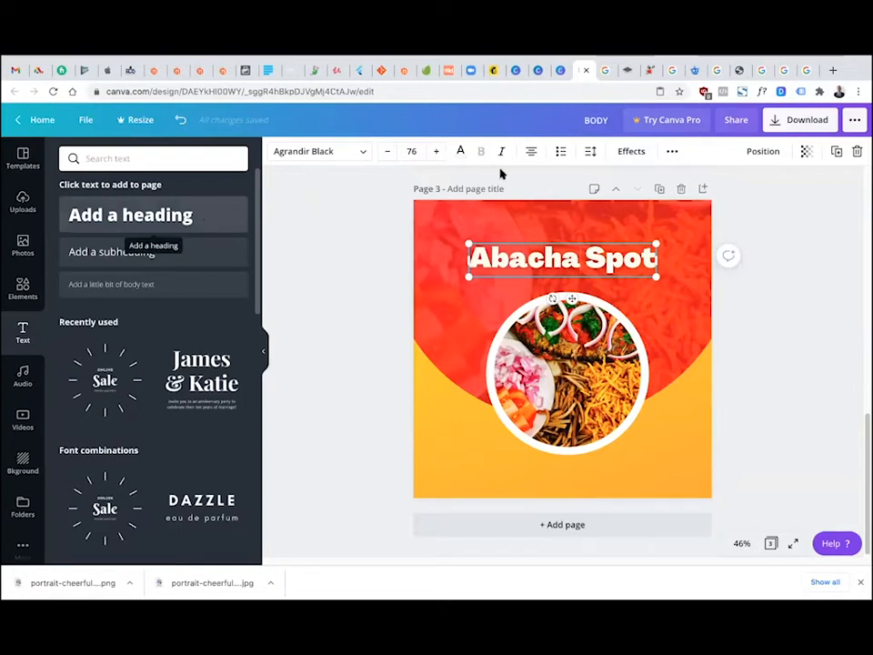
Apply the Curve effect at 66 to the "Abacha Spot" heading and fit it just above the photo's white ring
left_click(636, 153)
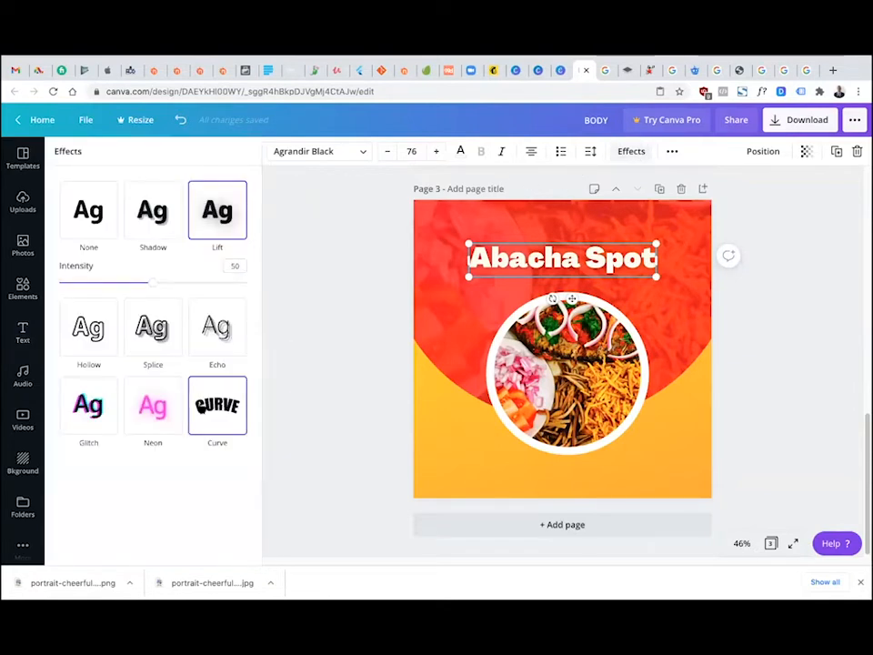
left_click(218, 405)
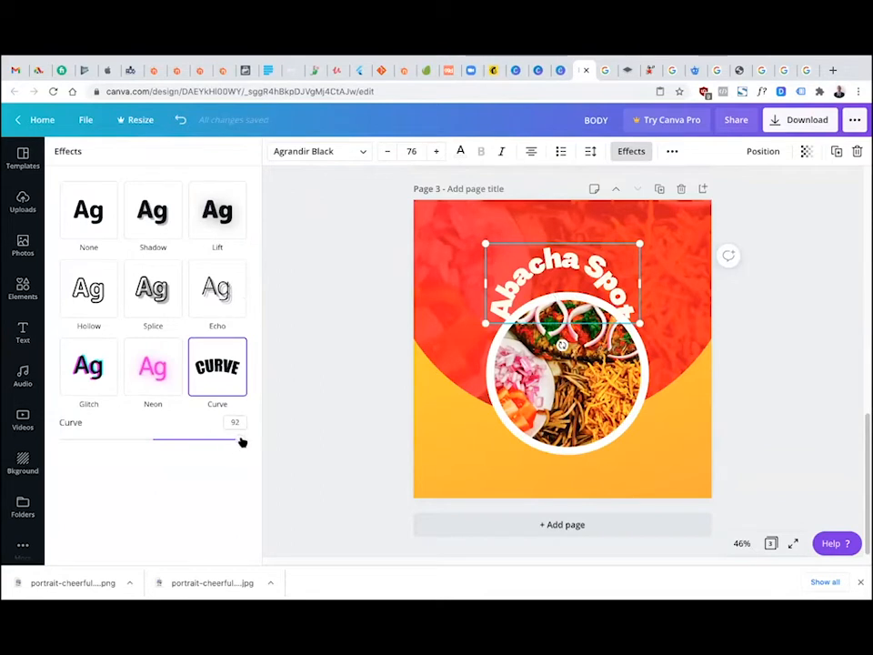
left_click_drag(242, 442, 201, 441)
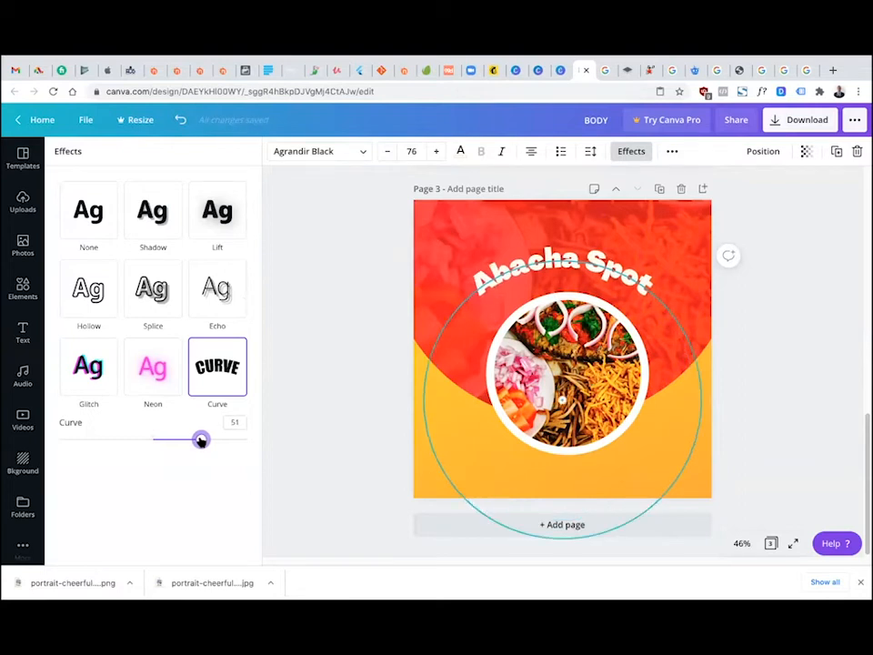
mouse_move(600, 268)
left_mouse_down()
mouse_move(604, 299)
mouse_move(601, 291)
left_mouse_up()
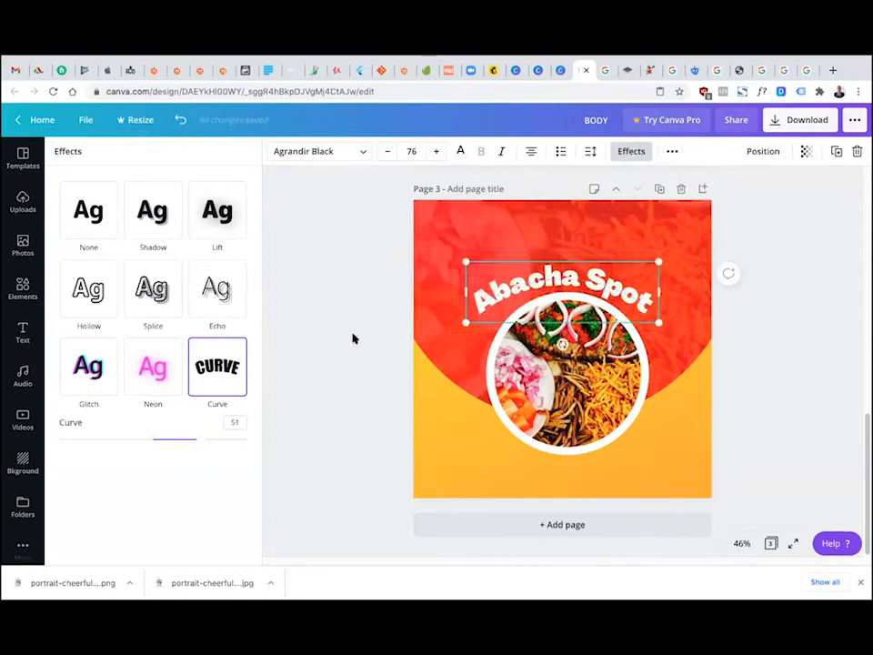
mouse_move(201, 444)
left_mouse_down()
mouse_move(195, 440)
mouse_move(210, 442)
left_mouse_up()
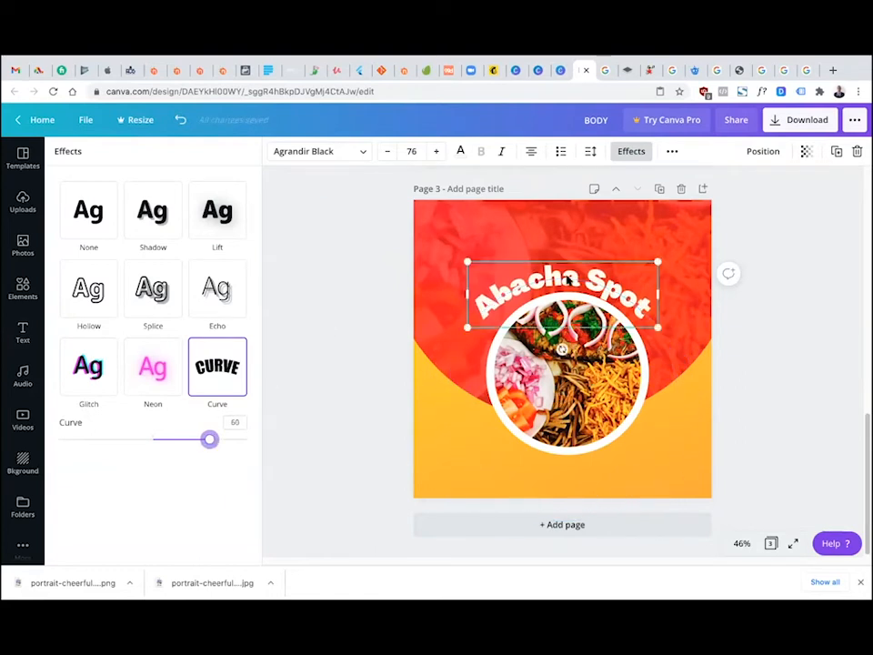
left_click_drag(568, 279, 574, 278)
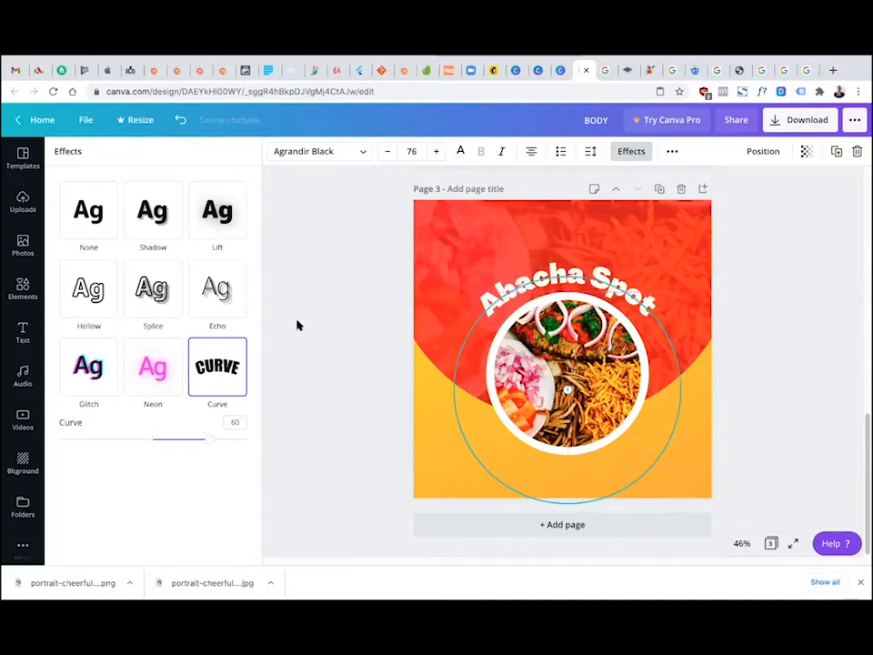
left_click_drag(208, 440, 215, 440)
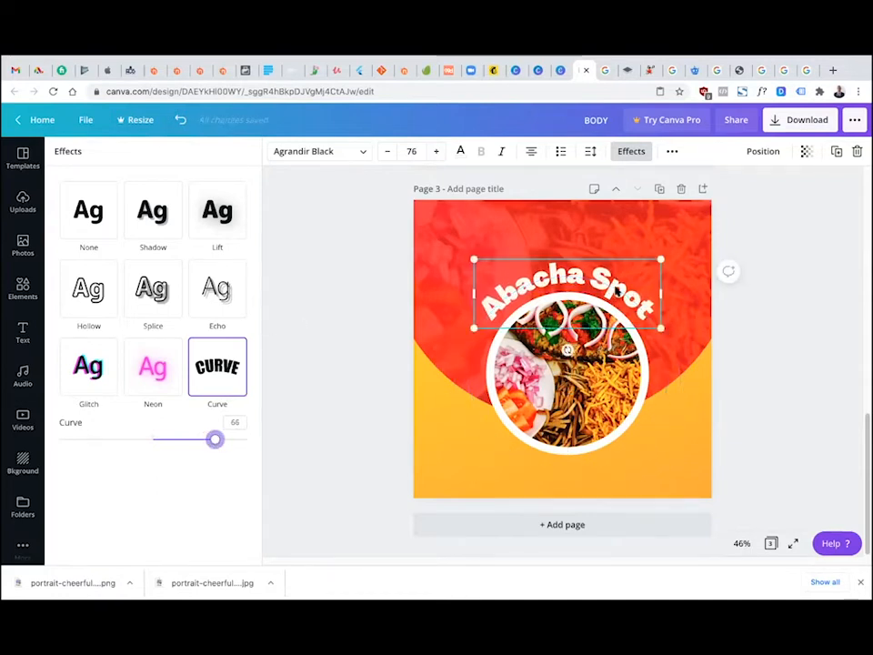
left_click_drag(618, 290, 619, 292)
left_click(808, 287)
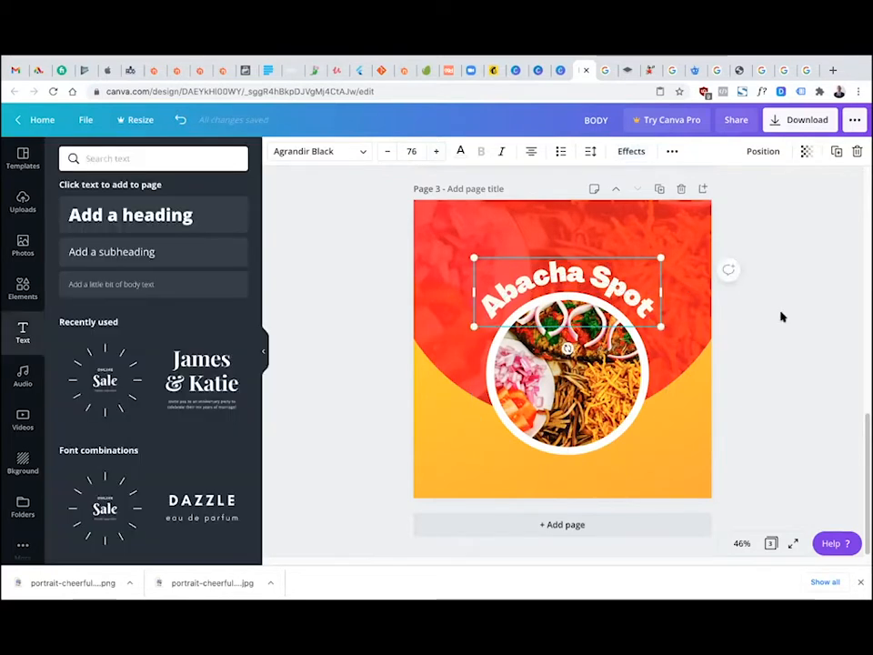
left_click(764, 379)
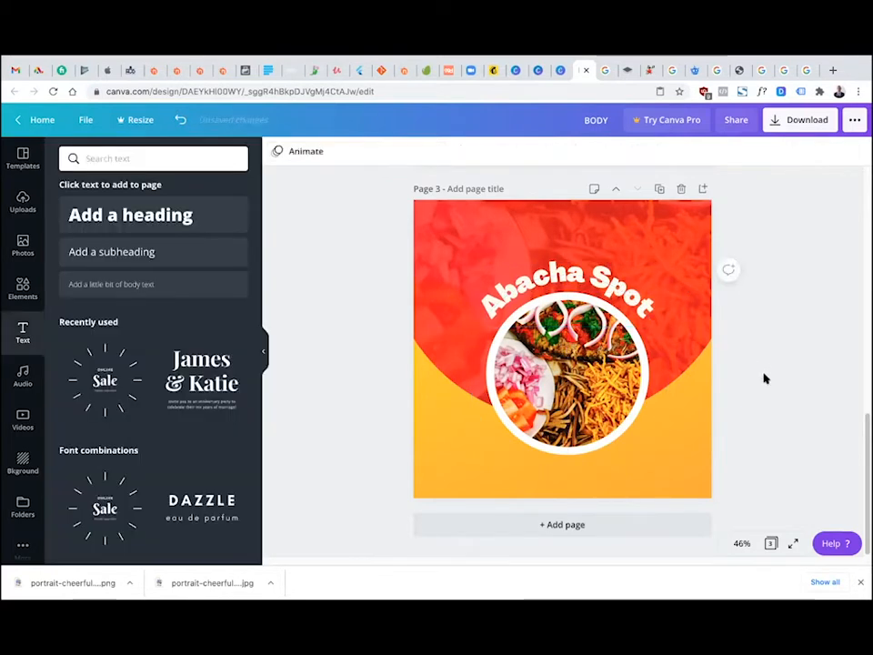
Try the Lift effect on the curved "Abacha Spot" heading, reapply Curve, and undo both effect changes
left_click(579, 280)
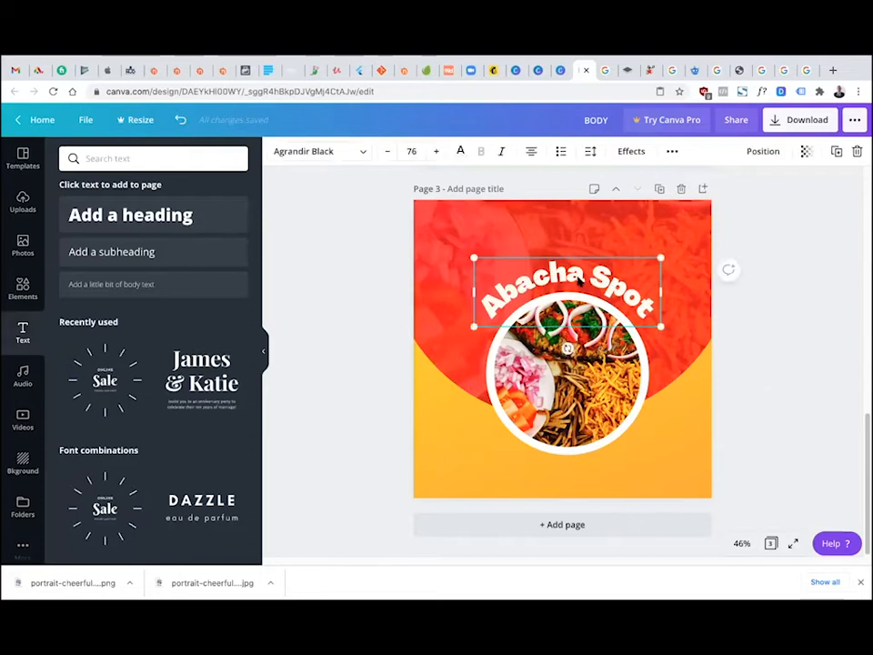
left_click(631, 152)
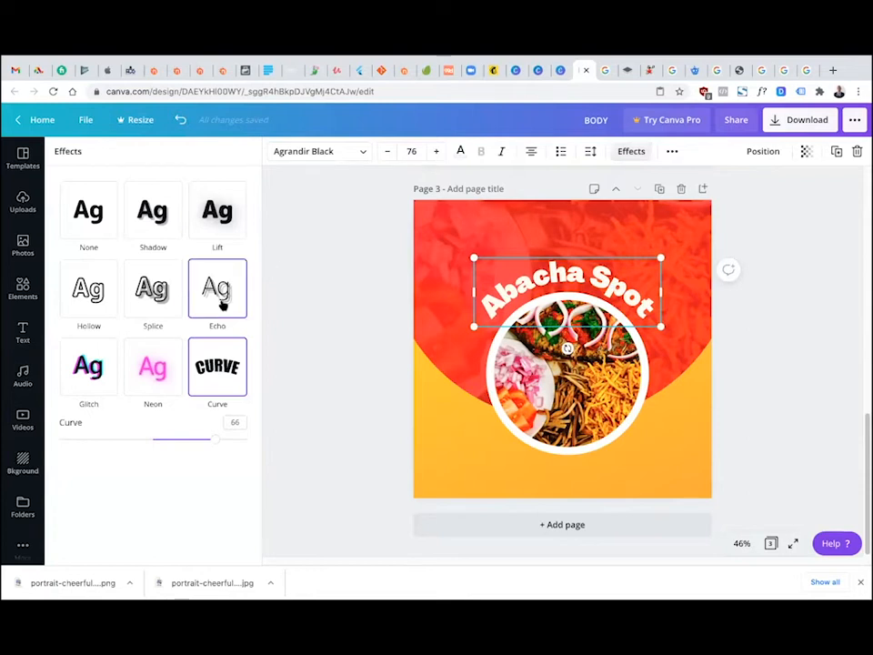
left_click(216, 241)
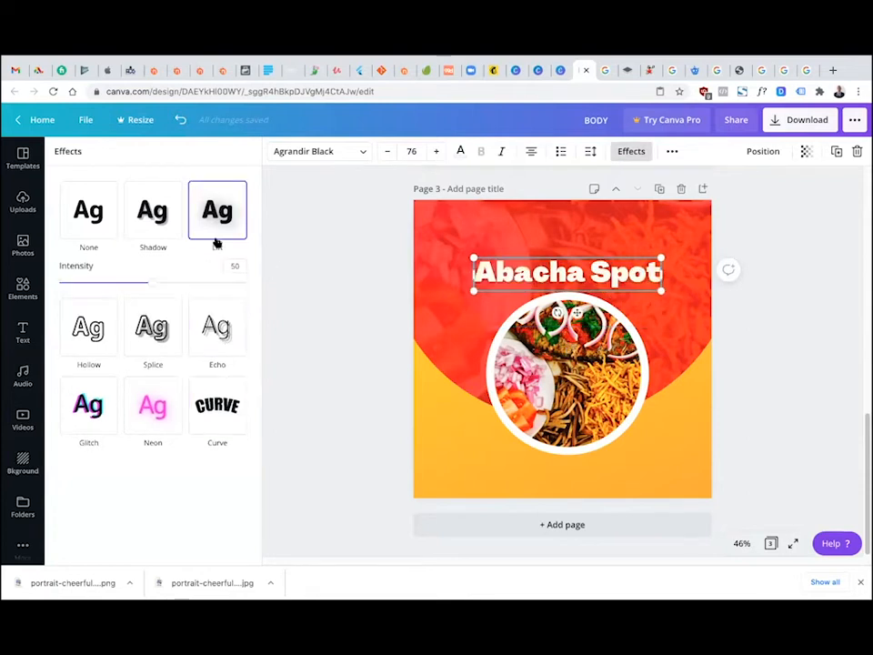
left_click(217, 400)
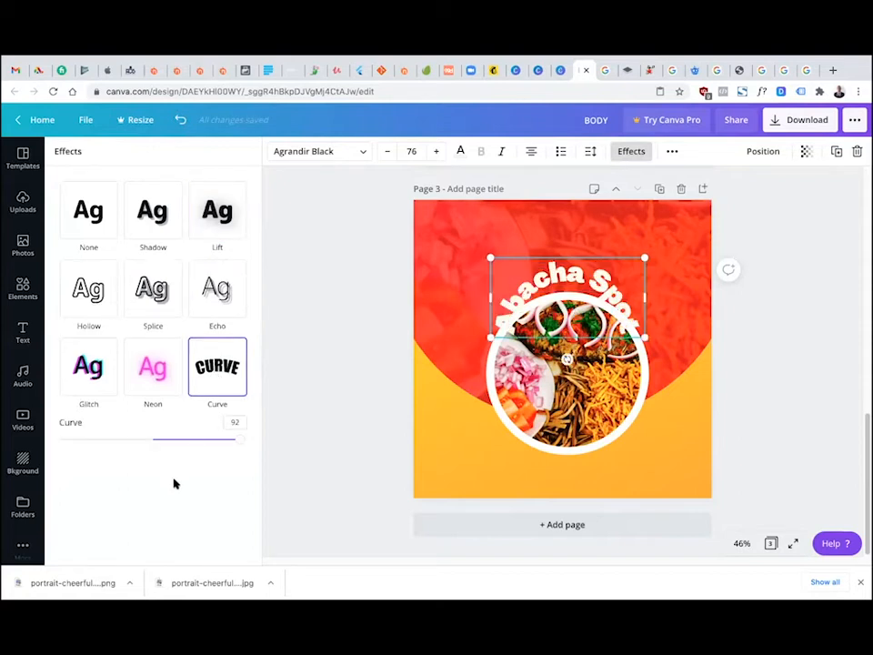
key("ctrl+z")
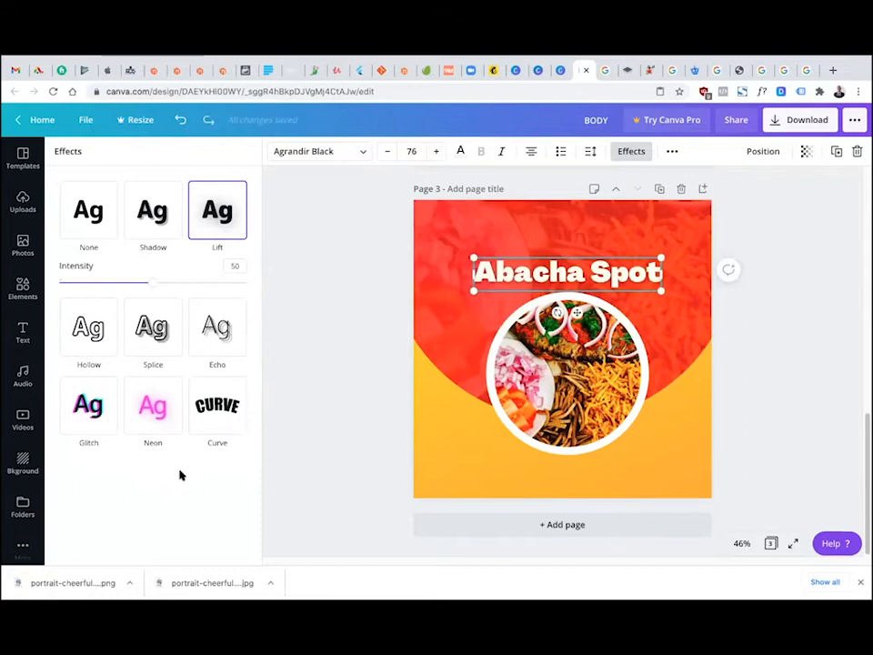
key("ctrl+shift+z")
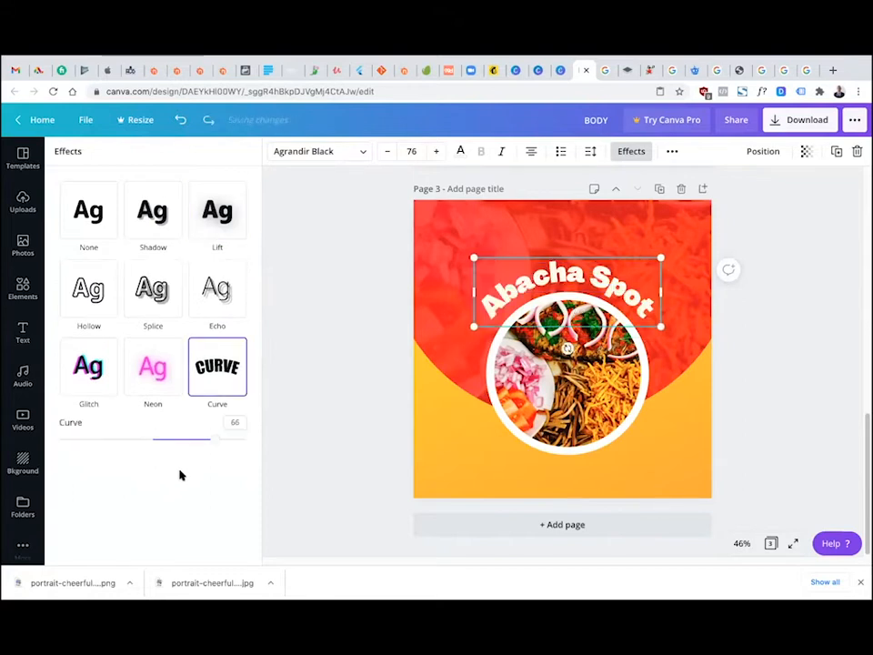
left_click(788, 307)
left_click(760, 335)
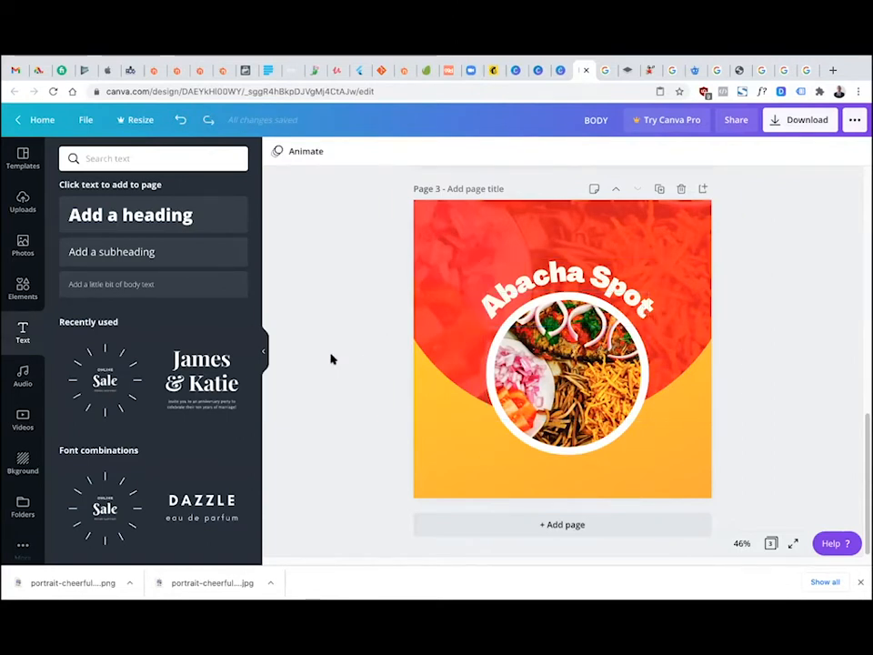
Scale the curved heading and ringed food photo down together to a heading size of 73.4 and centre them horizontally on the page
left_click(516, 294)
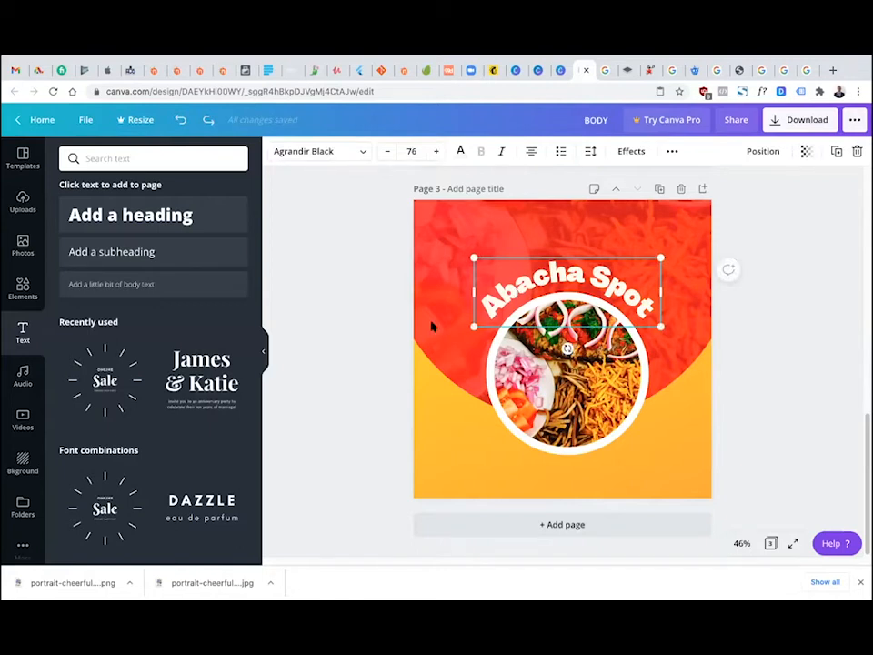
left_click(792, 344)
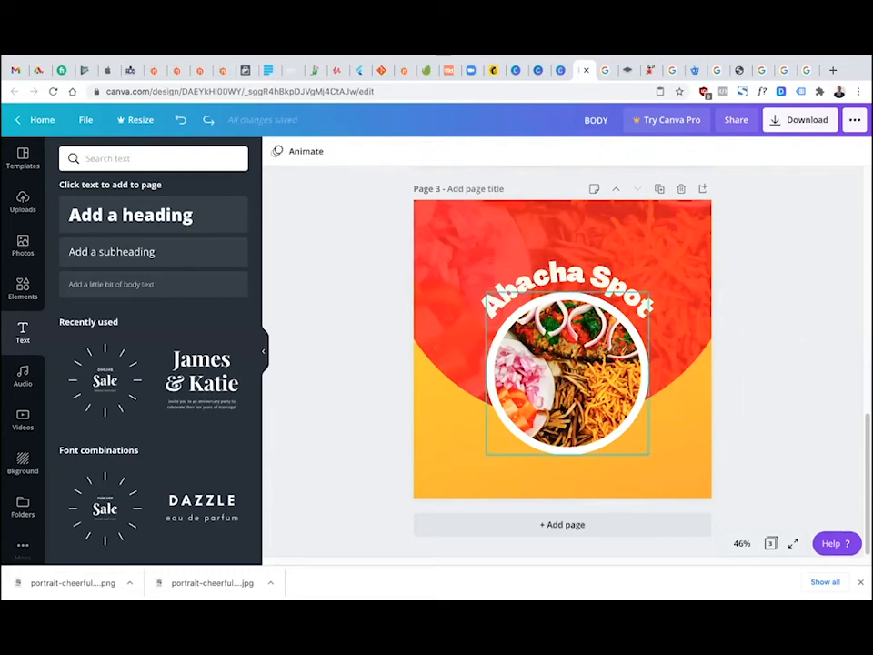
left_click(570, 281)
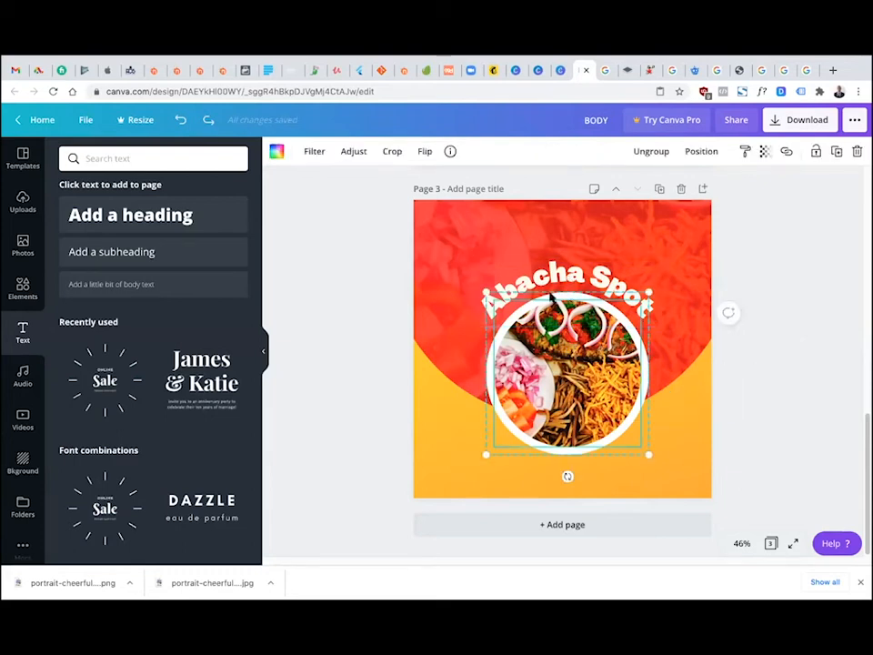
left_click(649, 452)
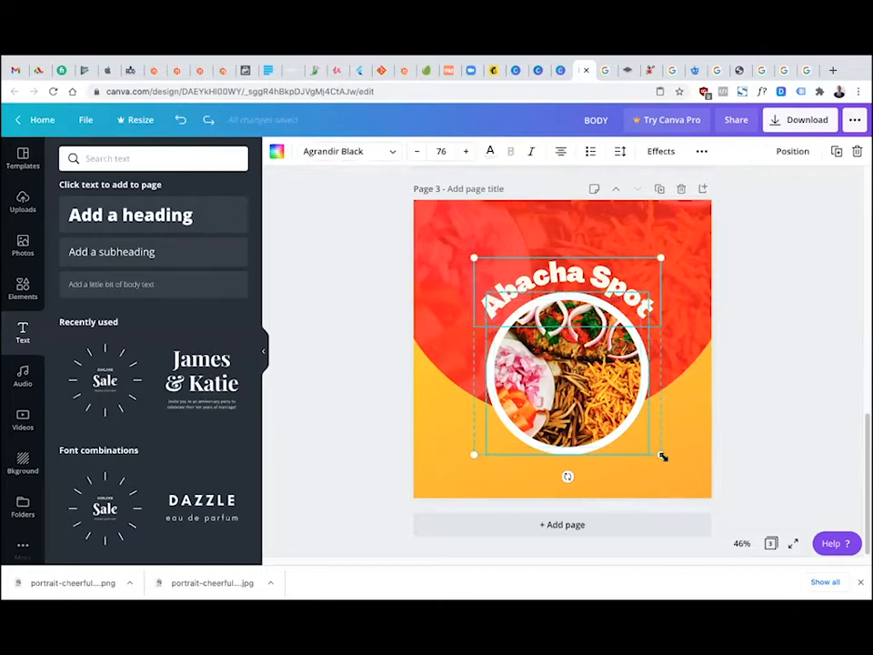
left_click_drag(651, 449, 614, 426)
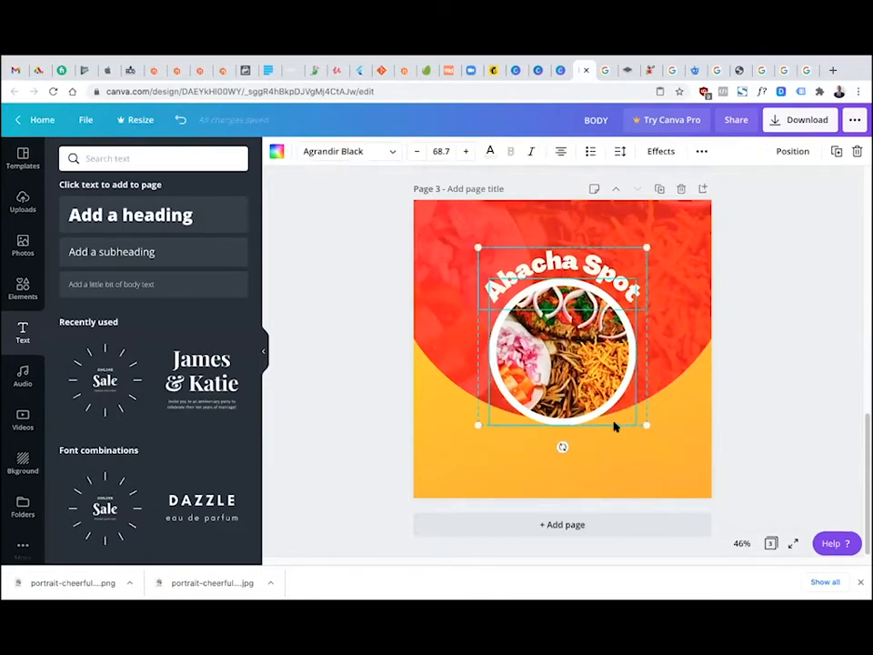
left_click_drag(661, 436, 658, 437)
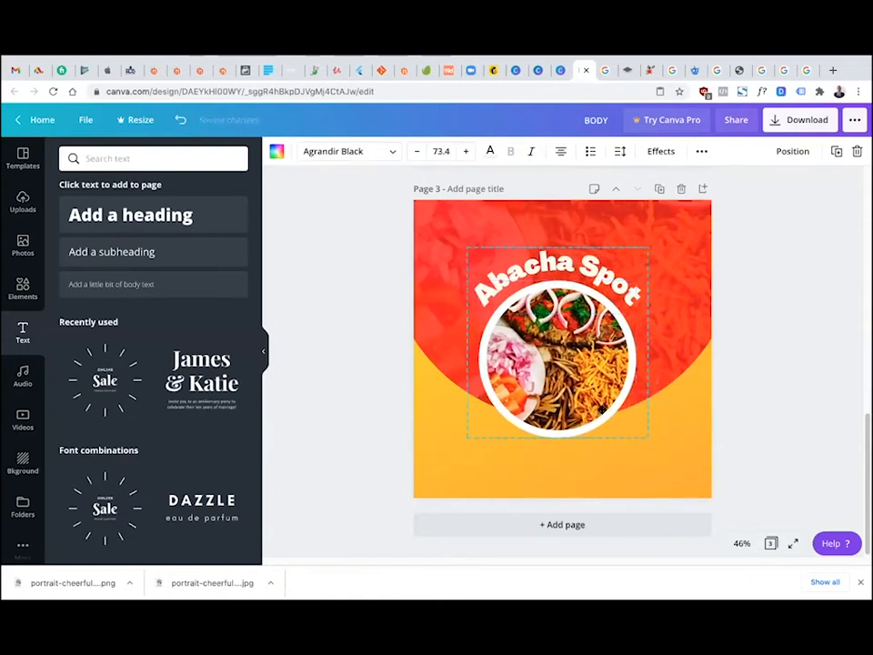
left_click(760, 404)
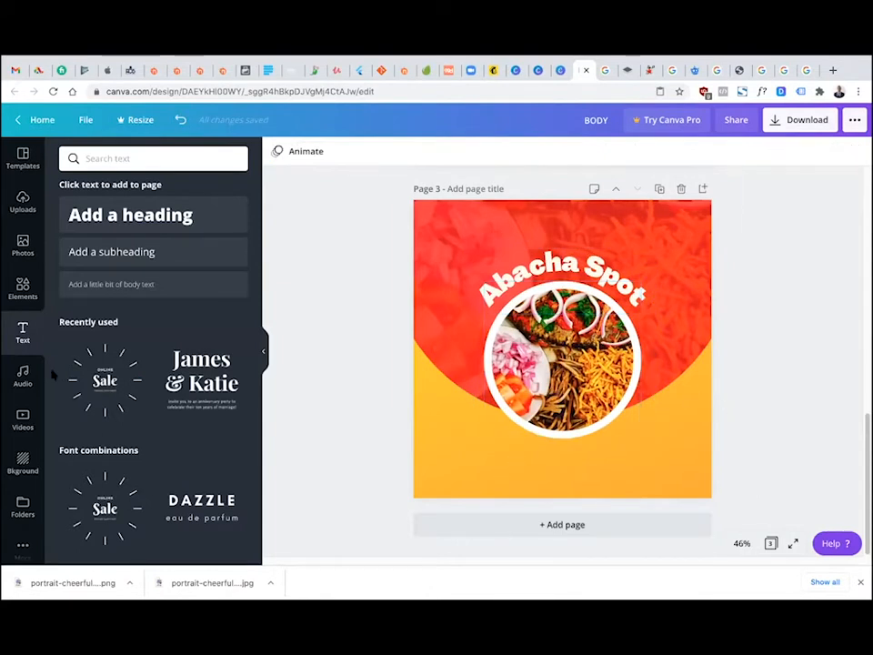
Search the elements library for "banner"
left_click(23, 245)
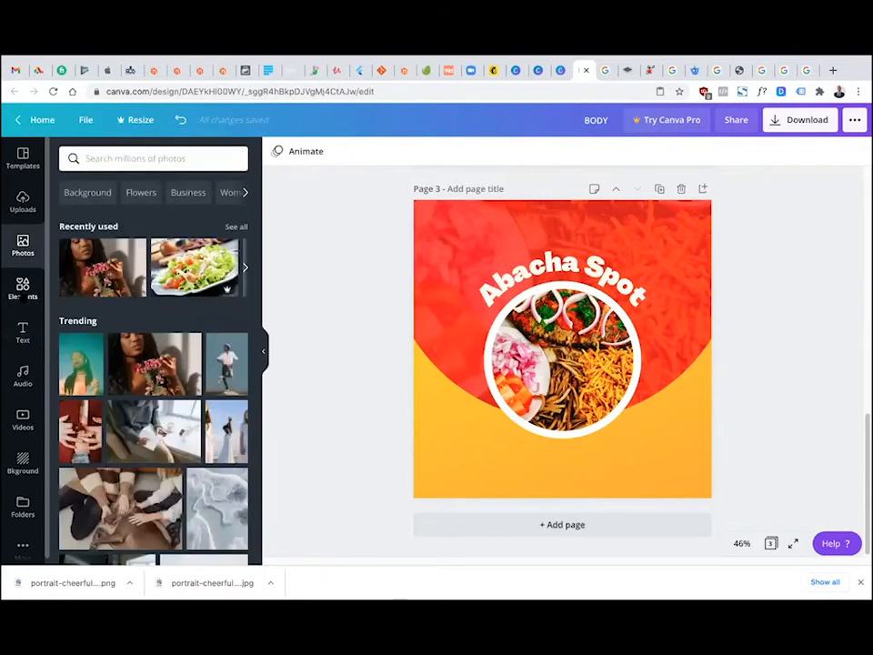
left_click(23, 288)
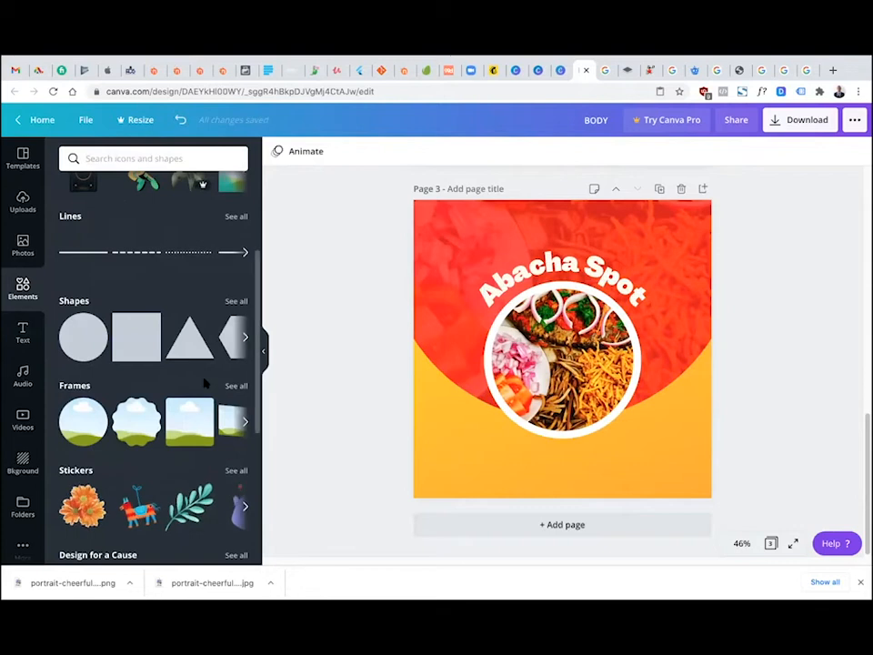
scroll(206, 385, "down", 1)
scroll(205, 385, "down", 3)
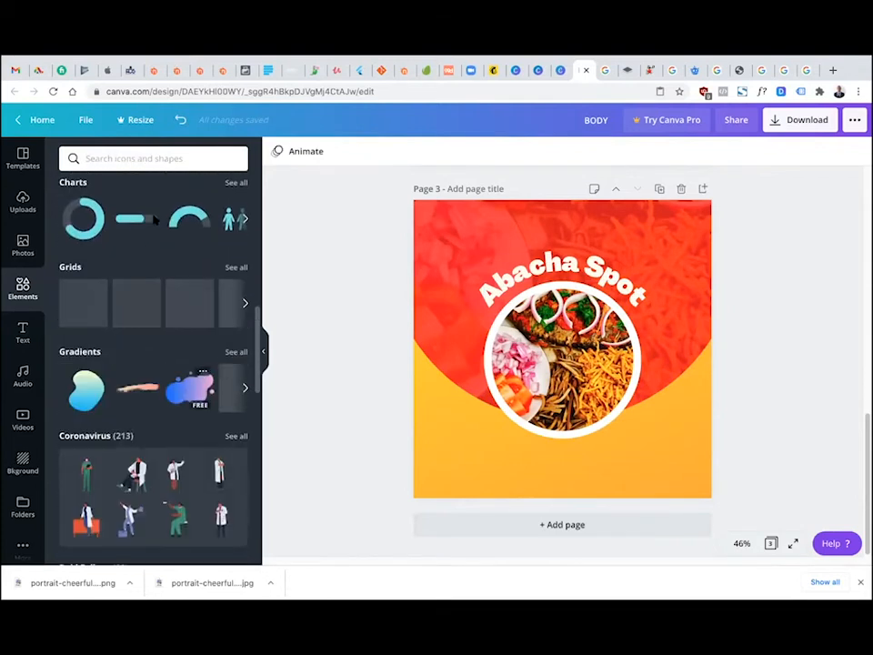
scroll(182, 346, "up", 5)
left_click(121, 153)
type("banner")
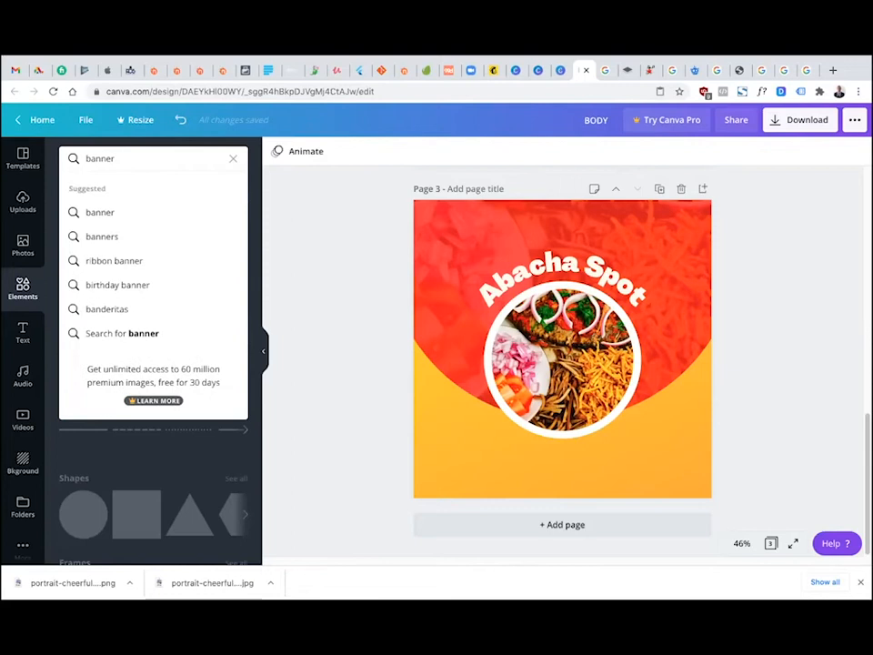
key("Return")
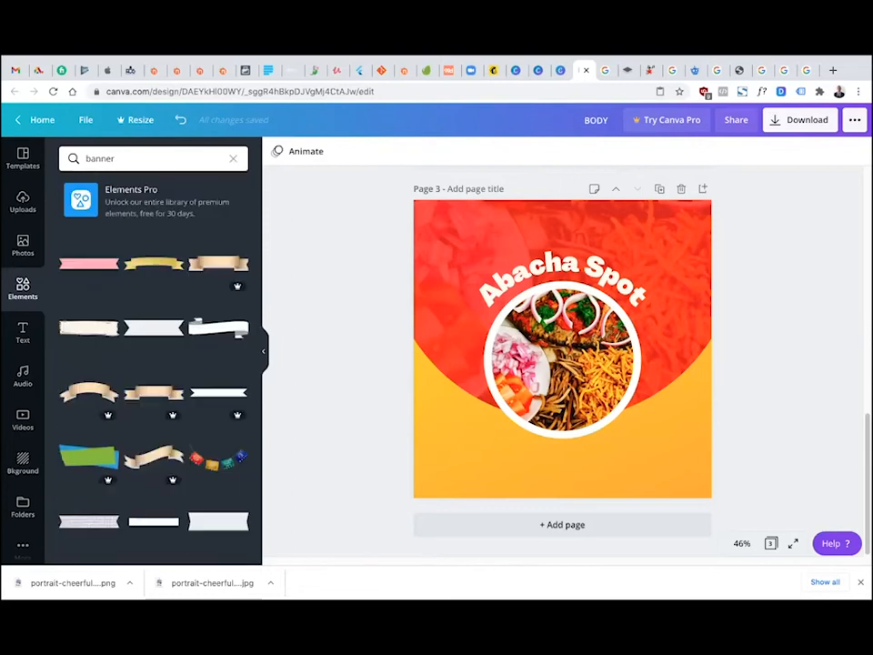
Add the free white ribbon banner with folded ends, enlarge it and place it across the lower part of the ringed food photo
scroll(150, 271, "down", 3)
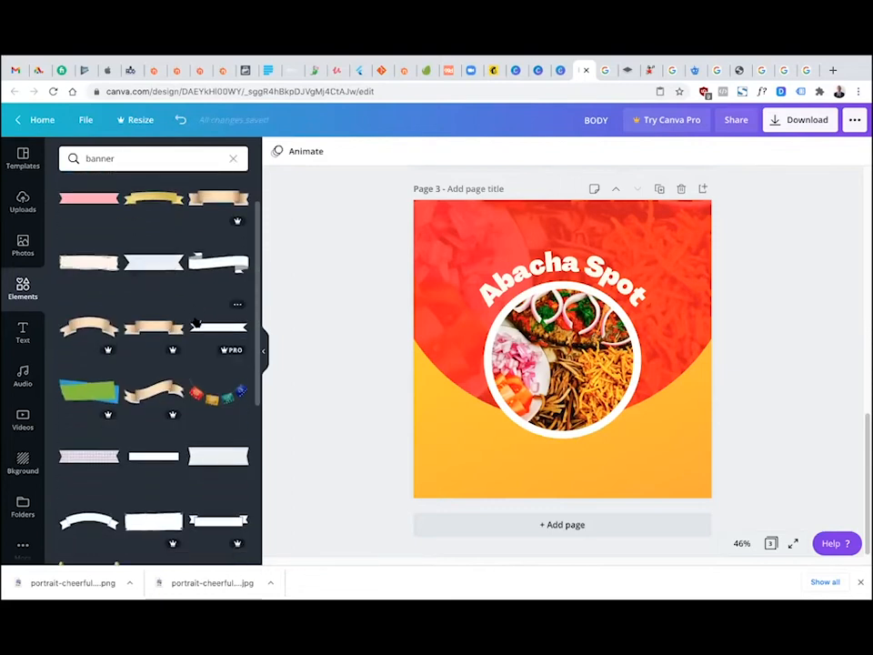
scroll(183, 319, "up", 2)
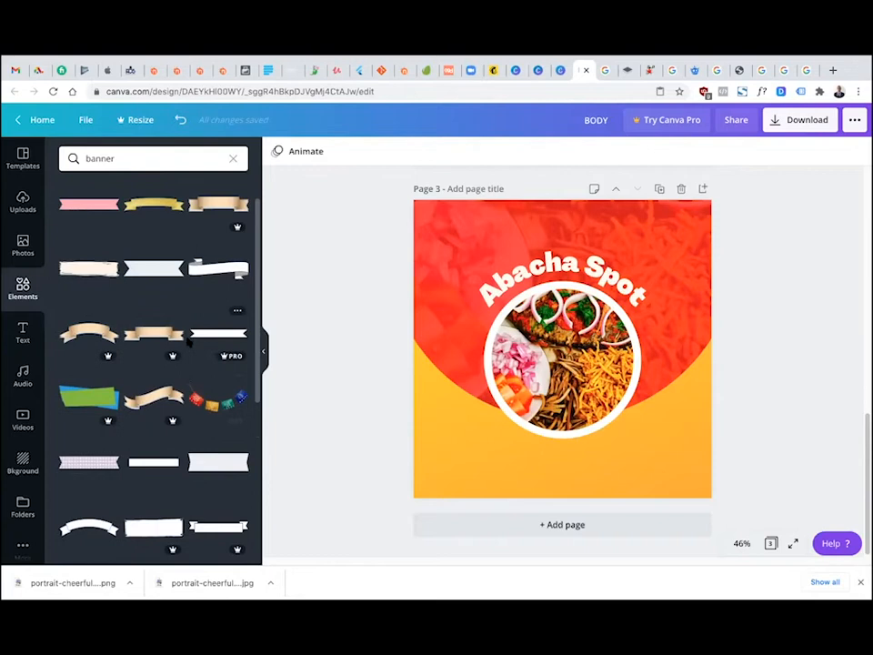
scroll(205, 292, "up", 1)
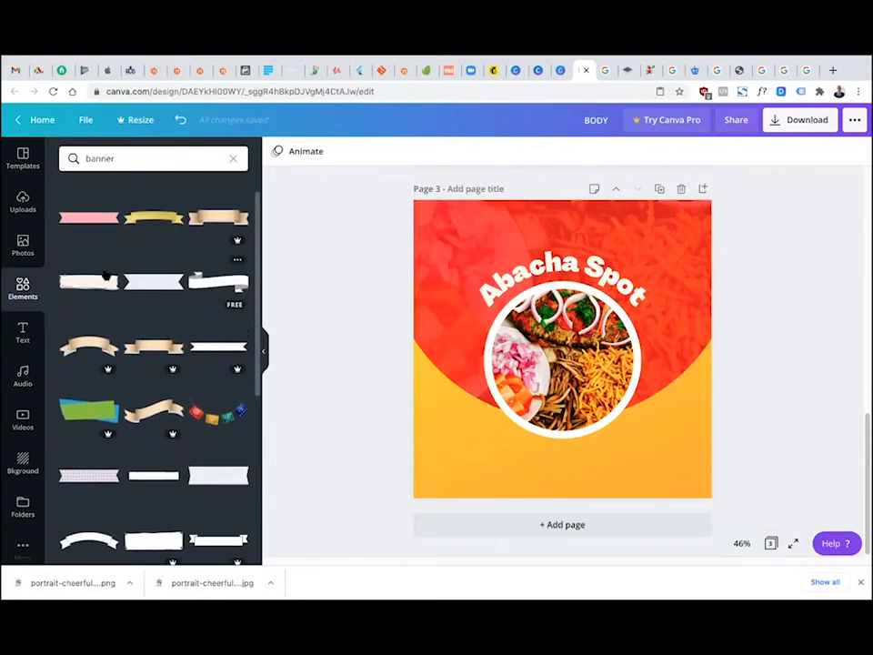
left_click_drag(211, 284, 523, 428)
left_click_drag(632, 382, 672, 357)
left_click_drag(633, 406, 616, 416)
Browse further through the banner results for other ribbon designs
scroll(168, 484, "down", 3)
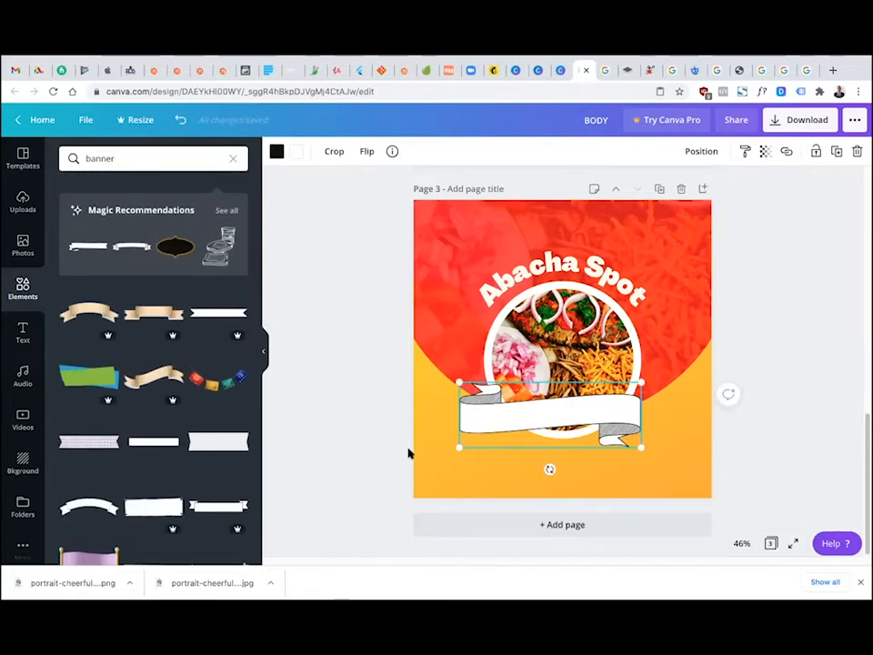
scroll(182, 515, "down", 5)
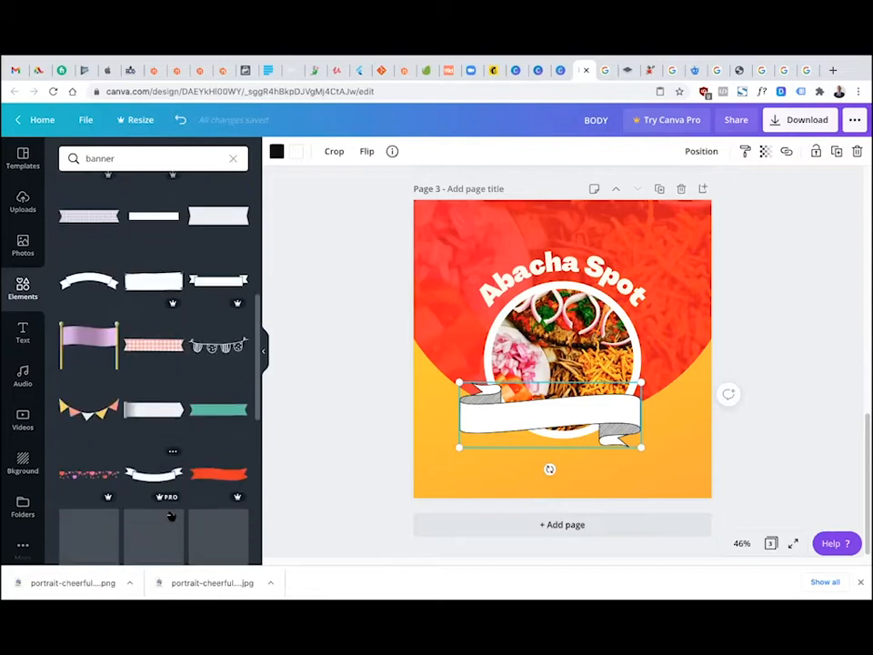
scroll(169, 515, "down", 5)
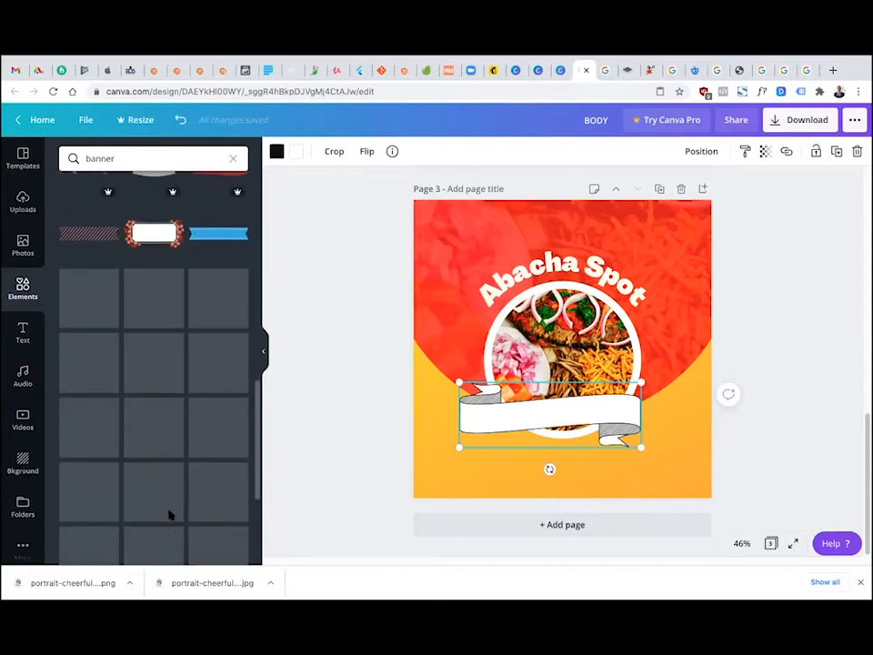
Try out the rough-edged cream banner from the banner search results on the design, and delete it again
scroll(169, 515, "down", 3)
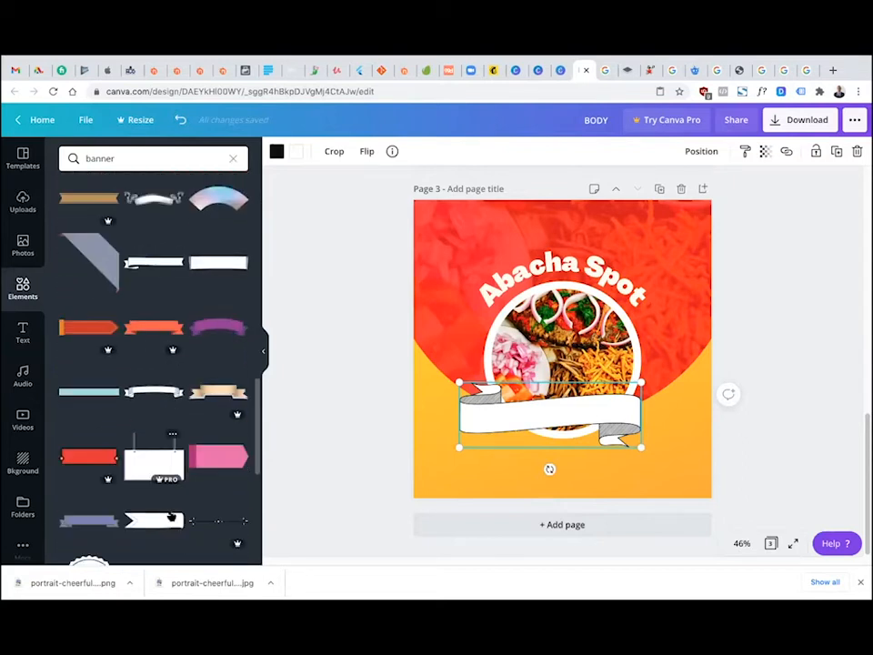
scroll(171, 517, "down", 3)
scroll(170, 517, "down", 3)
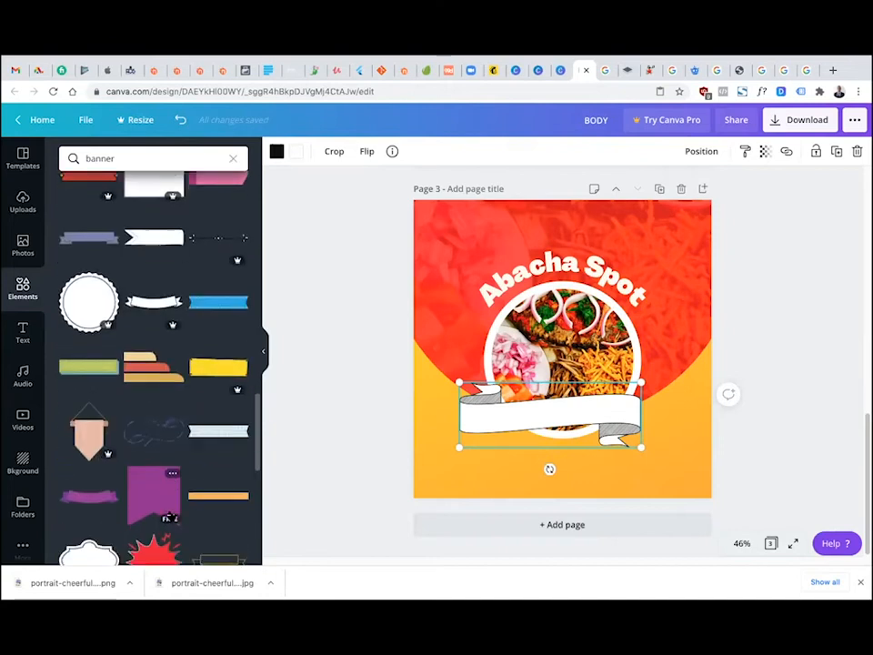
scroll(169, 515, "down", 6)
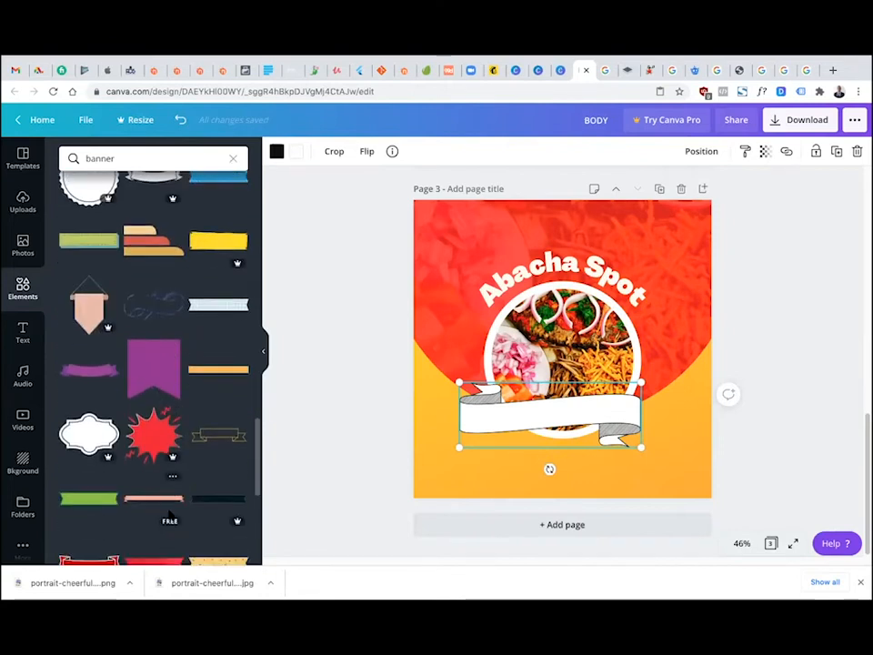
scroll(171, 515, "down", 5)
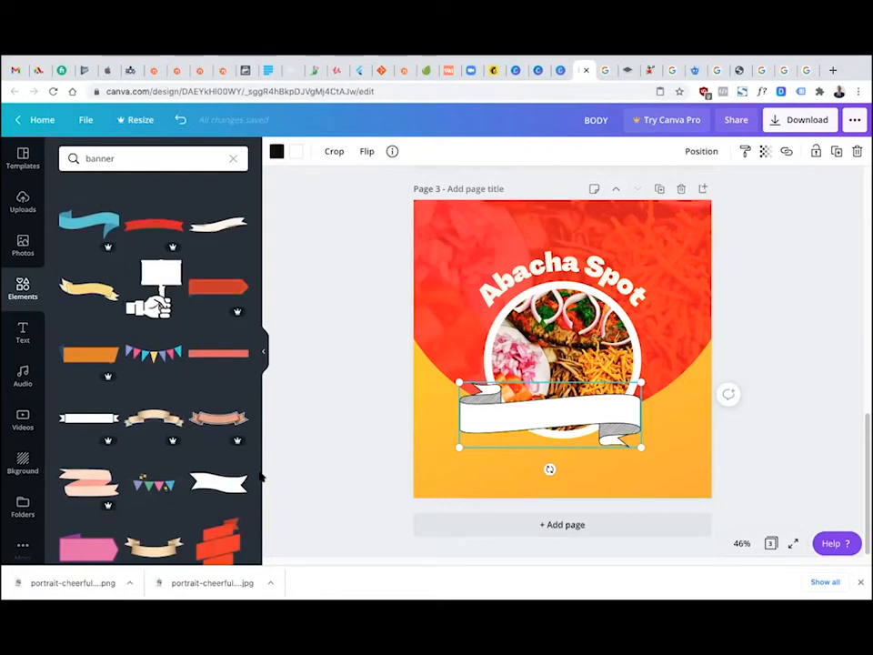
left_click_drag(258, 498, 256, 534)
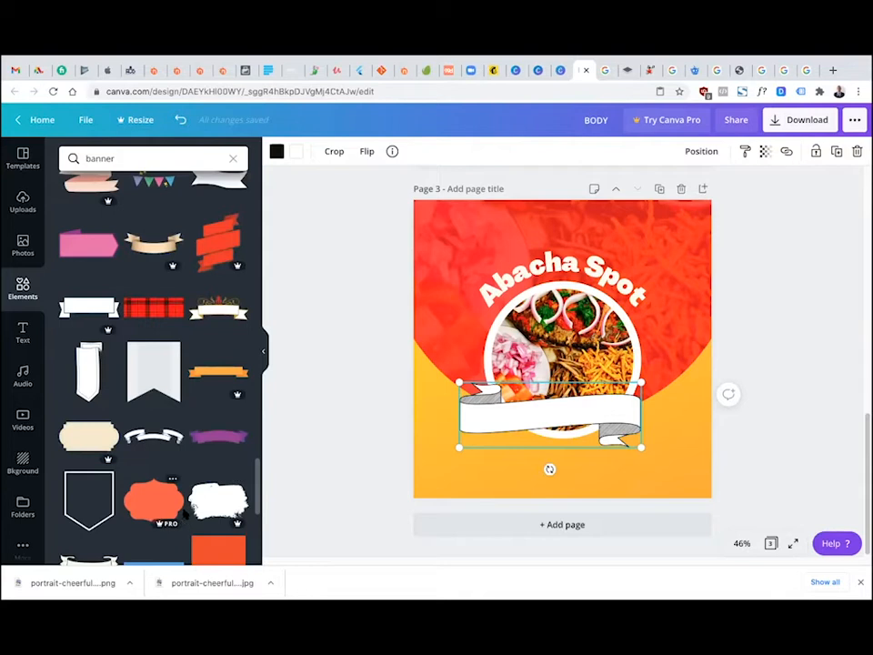
left_click_drag(257, 482, 272, 186)
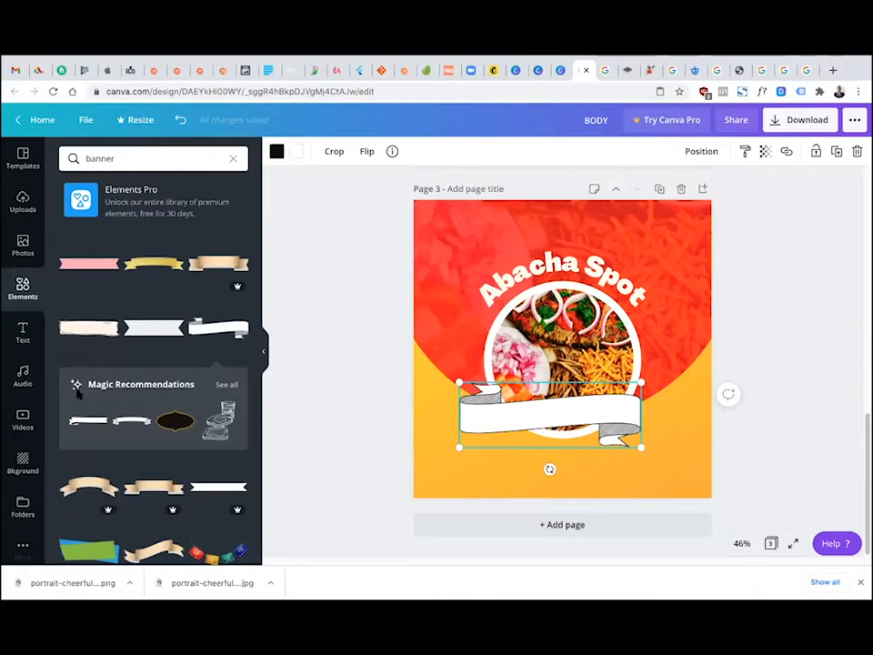
left_click_drag(91, 330, 447, 422)
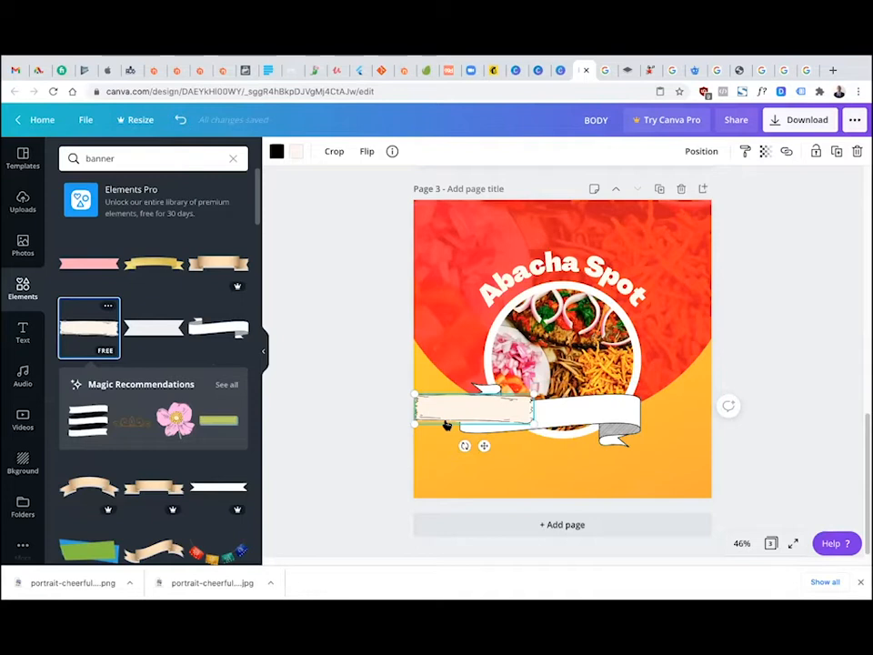
key("Delete")
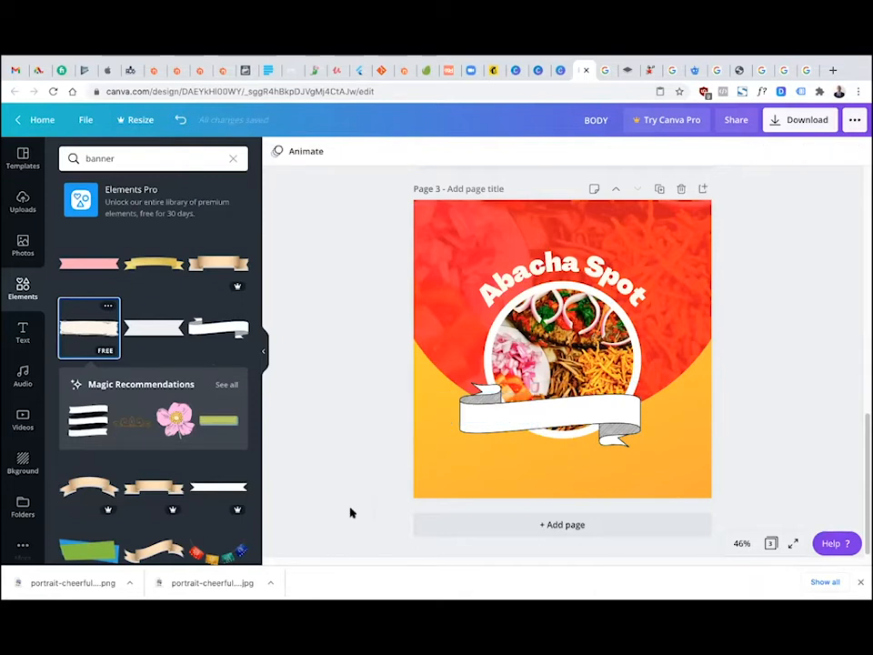
Enlarge the white scroll ribbon to about 732 by 262 and centre it across the photo circle's lower edge
left_click(523, 416)
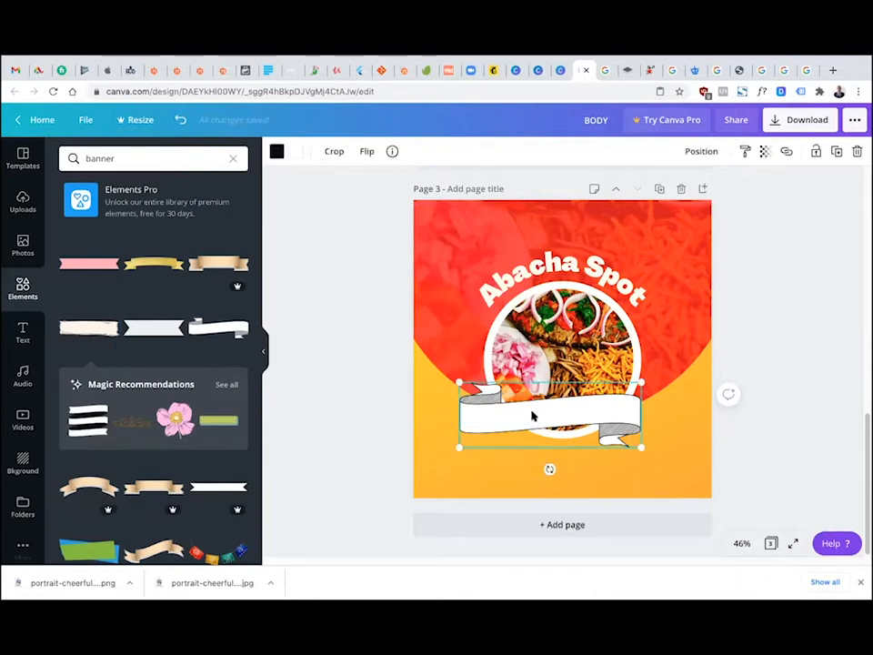
left_click_drag(641, 382, 662, 375)
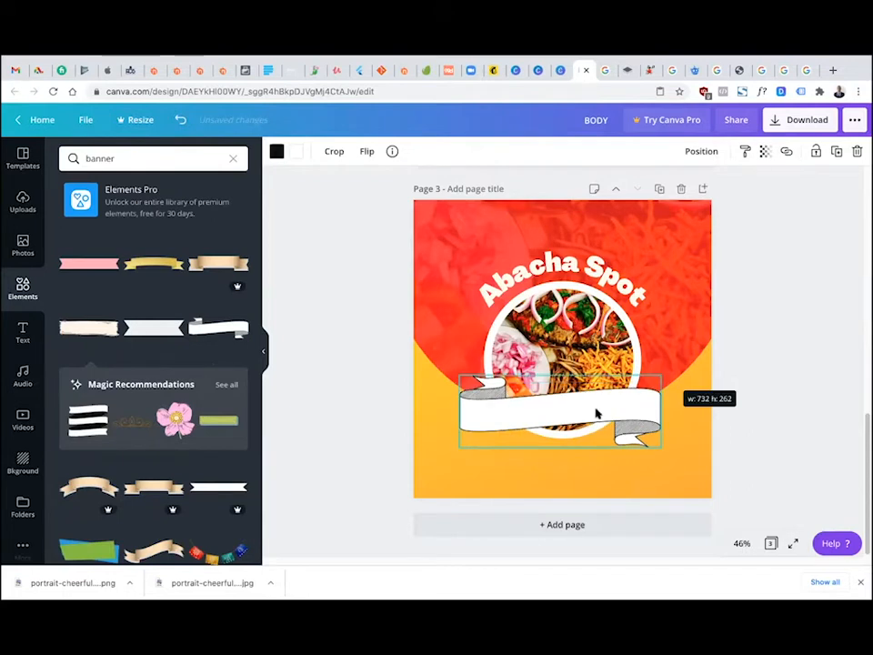
left_click_drag(592, 418, 595, 426)
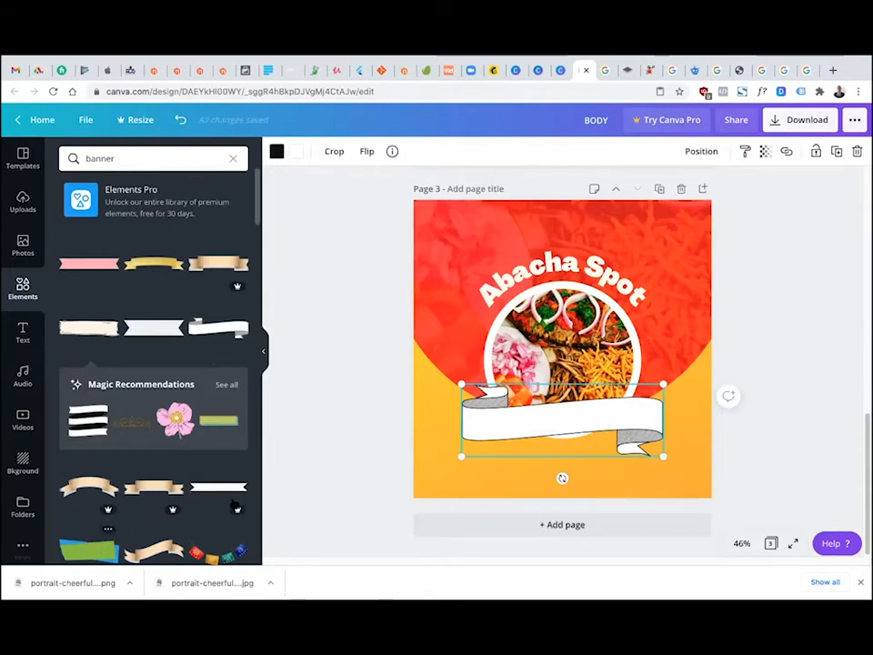
Replace the white scroll ribbon with the free plain light grey banner with notched ends
scroll(235, 506, "down", 1)
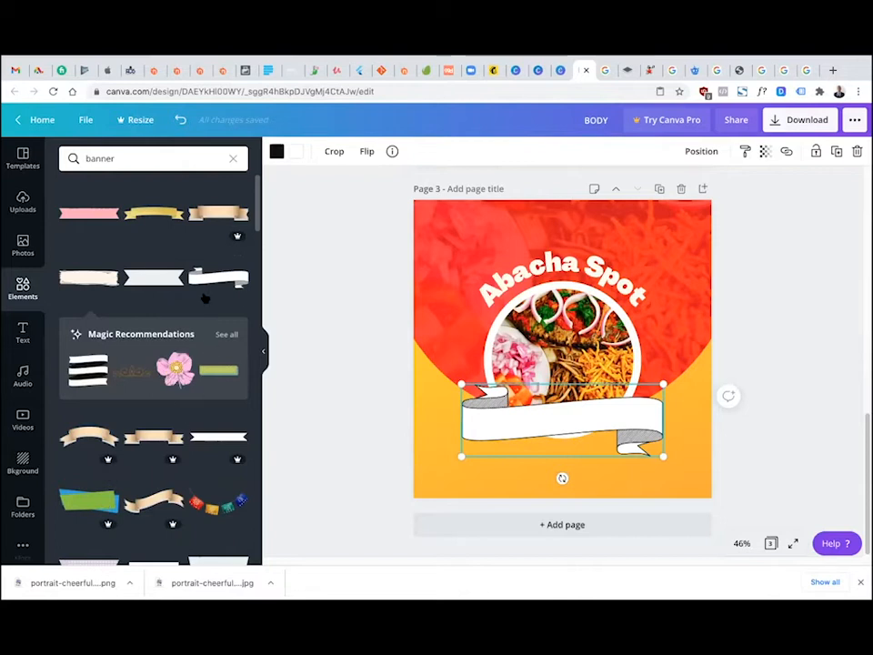
scroll(182, 301, "up", 1)
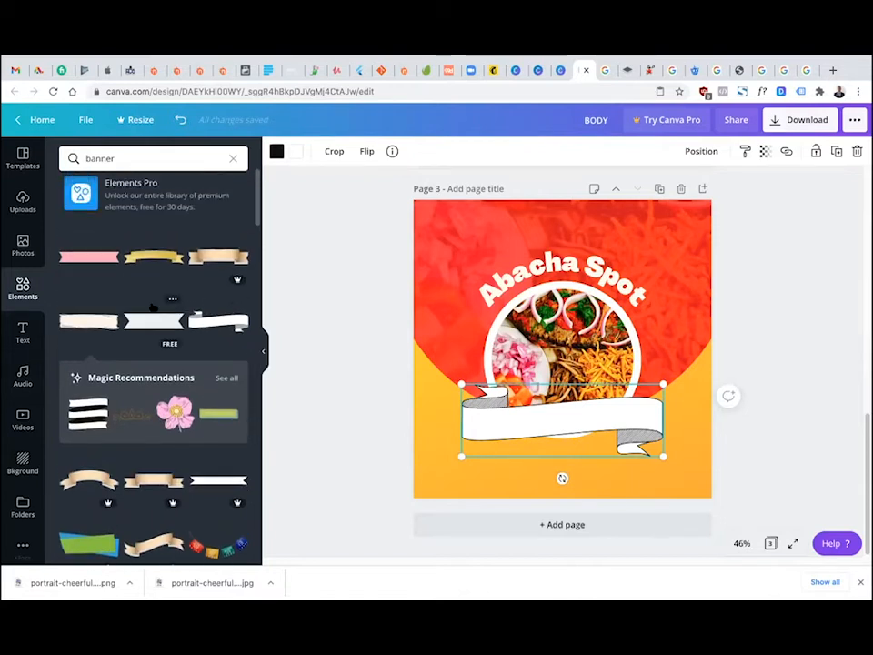
left_click_drag(143, 323, 546, 413)
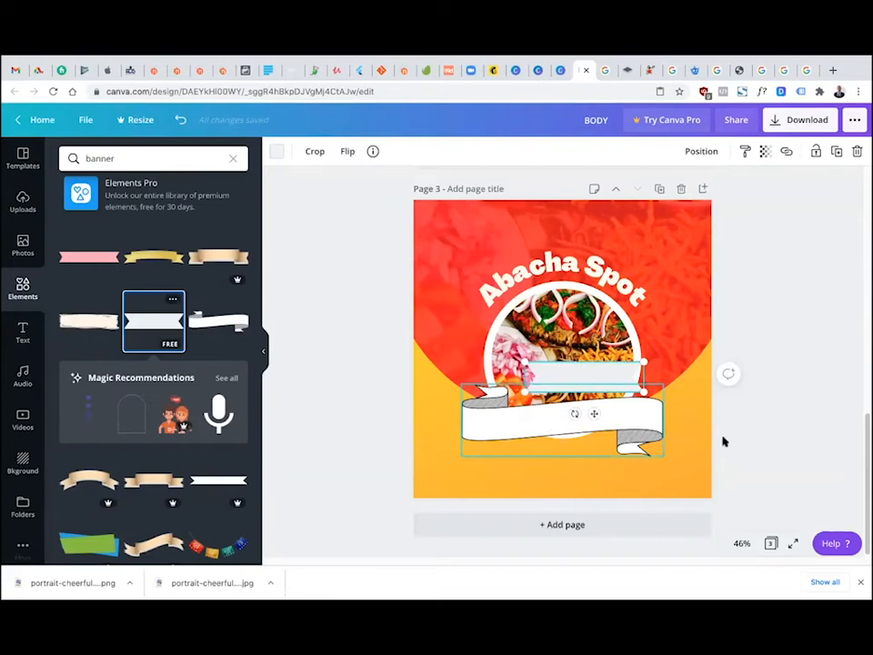
left_click(659, 428)
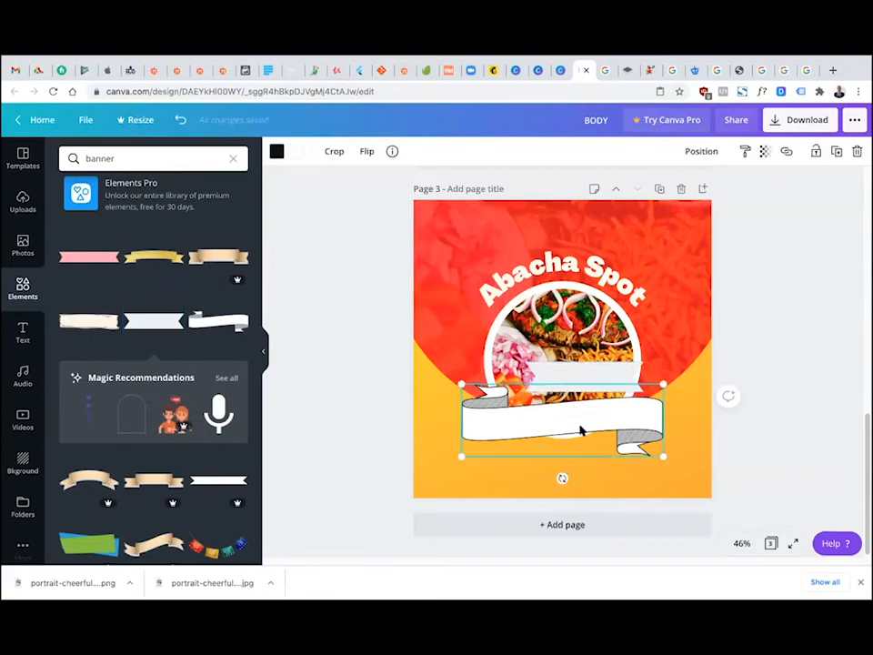
key("Delete")
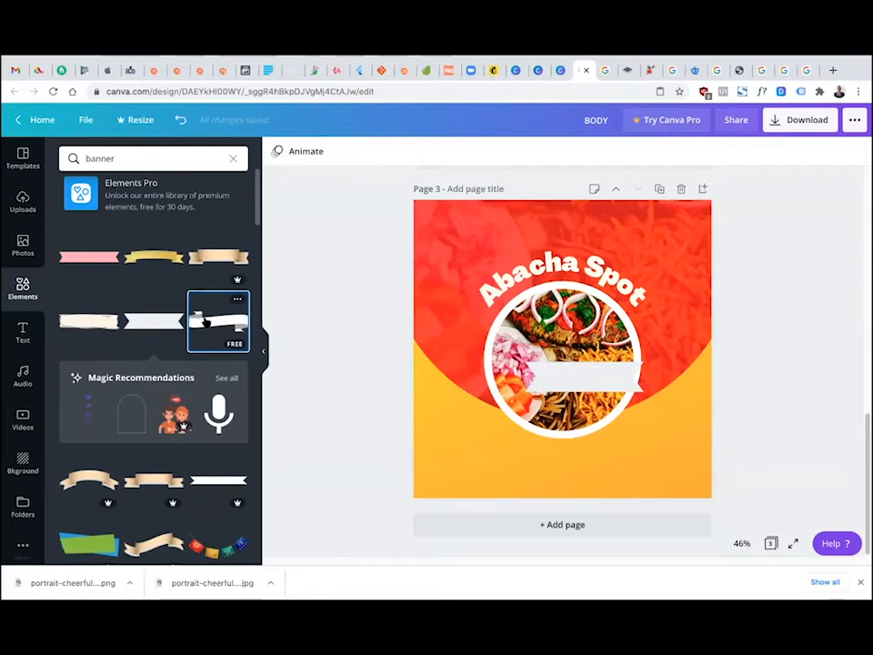
left_click_drag(164, 328, 562, 405)
scroll(155, 364, "down", 5)
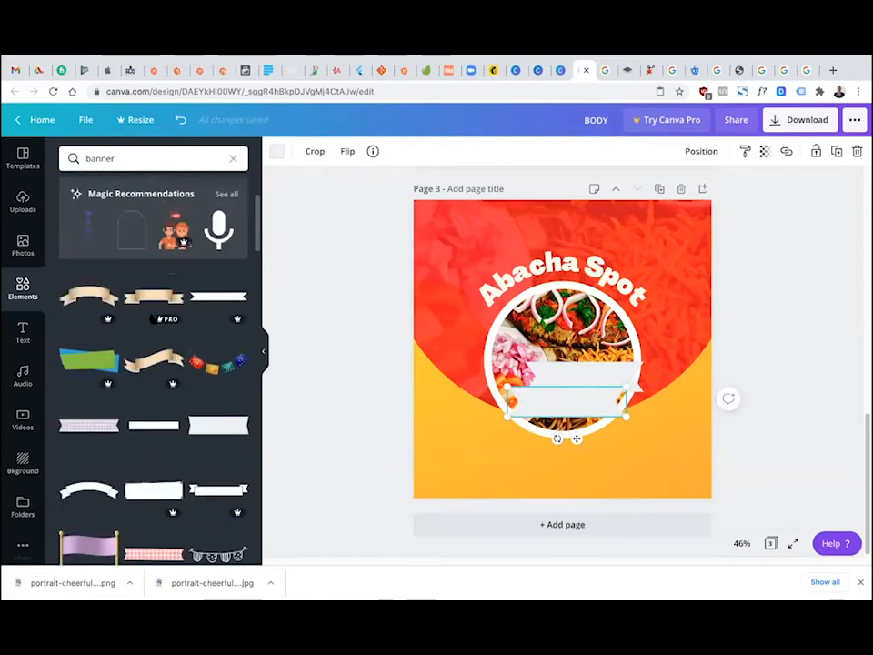
key("Delete")
Resize the plain light grey banner and centre it across the lower edge of the photo circle
left_click_drag(580, 388, 547, 424)
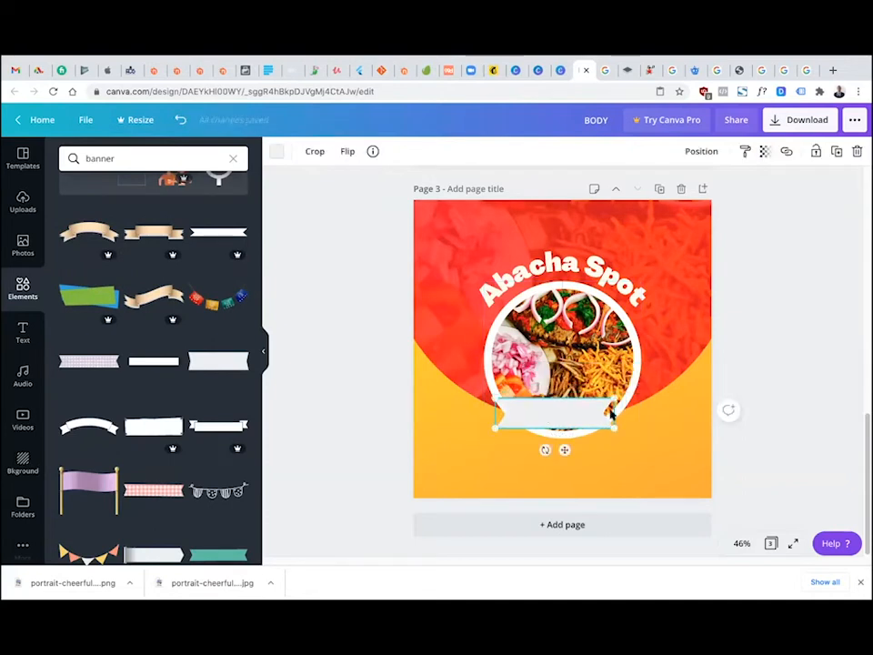
left_click_drag(642, 436, 687, 446)
left_click_drag(599, 426, 573, 428)
double_click(564, 437)
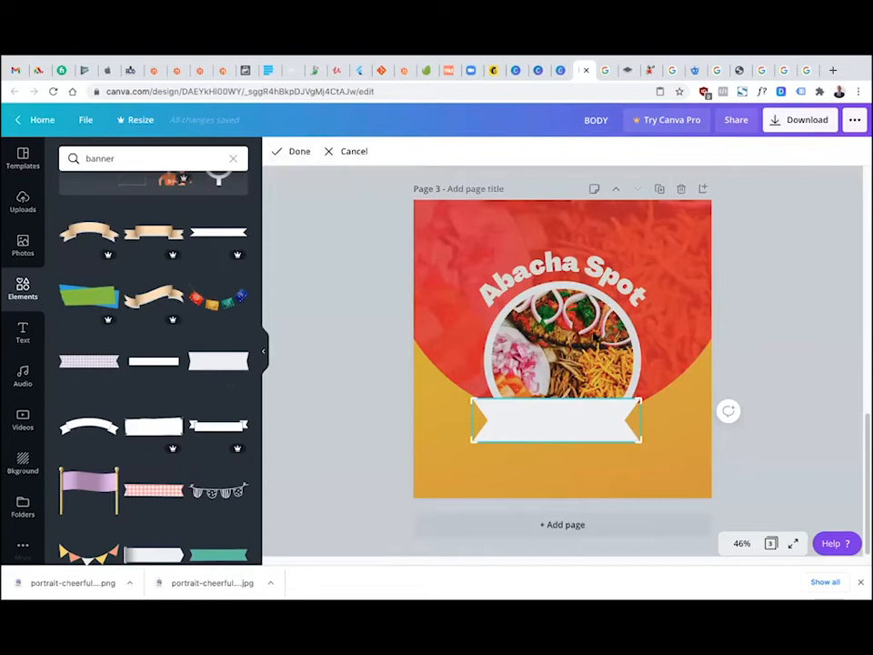
left_click(295, 152)
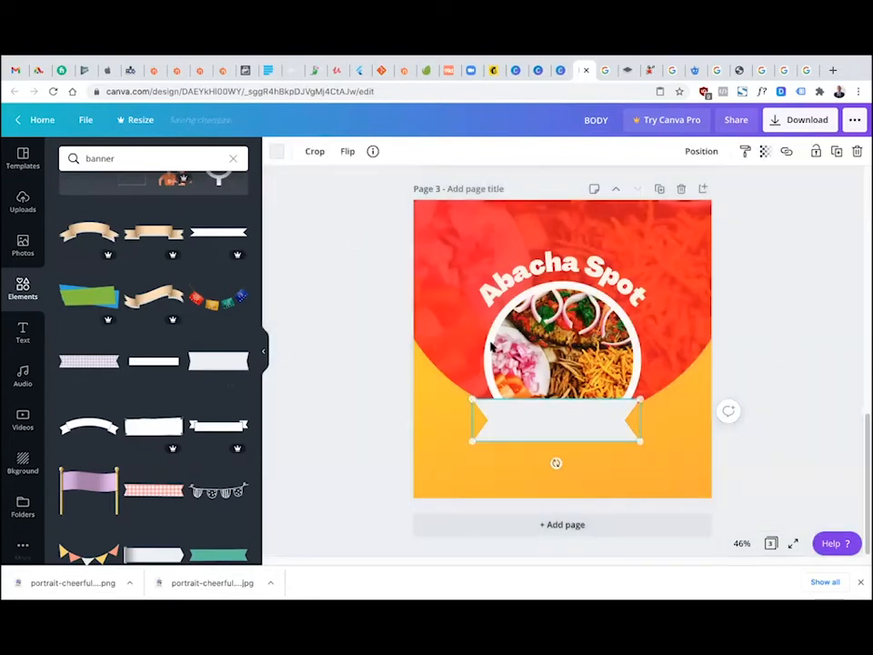
left_click_drag(595, 423, 577, 429)
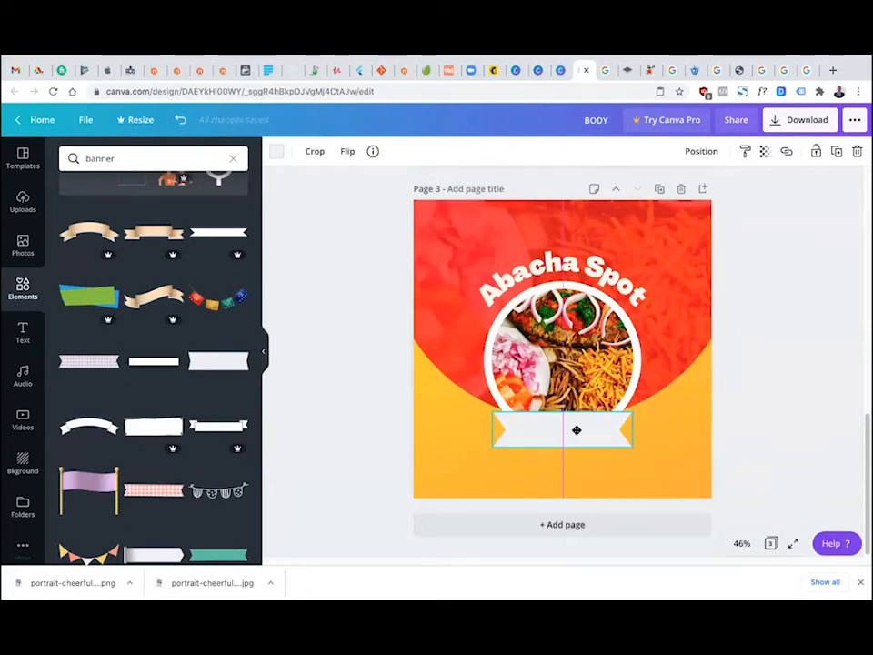
Try the outlined Pro ribbon with folded ends in place of the plain light grey banner
left_click(218, 425)
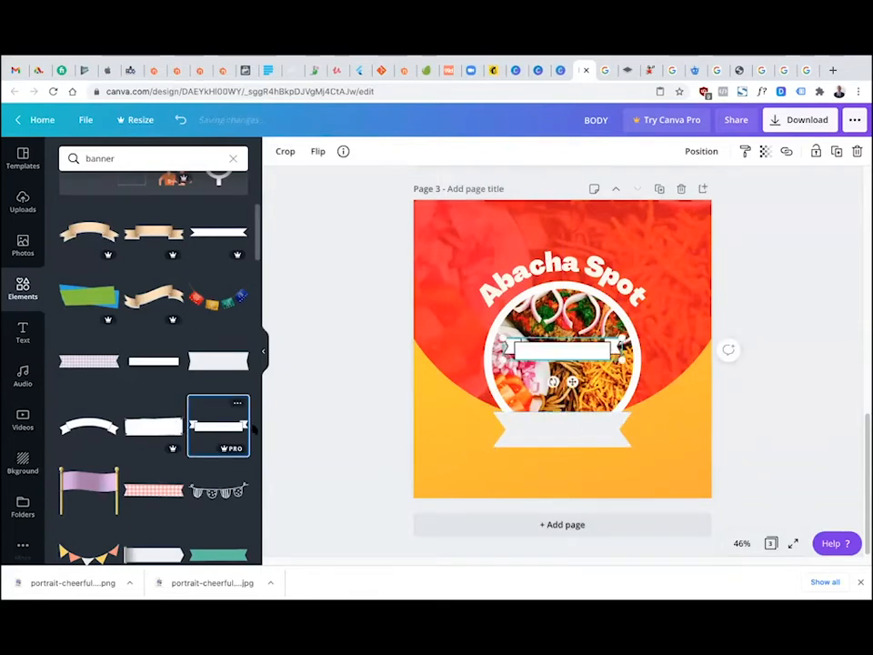
left_click(561, 440)
key("Delete")
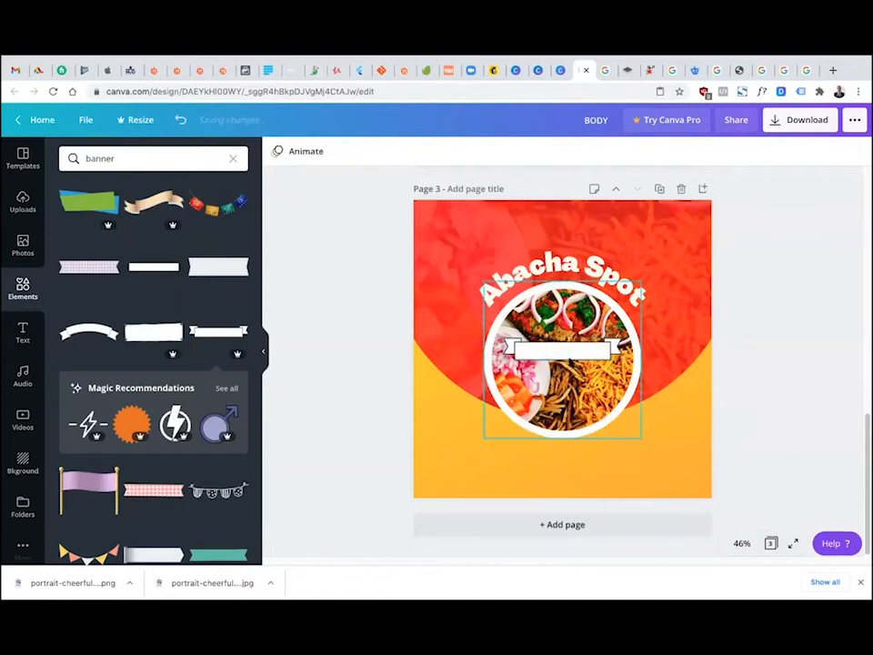
Swap the outlined ribbon for the plain light grey banner, enlarged slightly wider than the photo circle and centred over its lower edge
left_click_drag(258, 241, 258, 210)
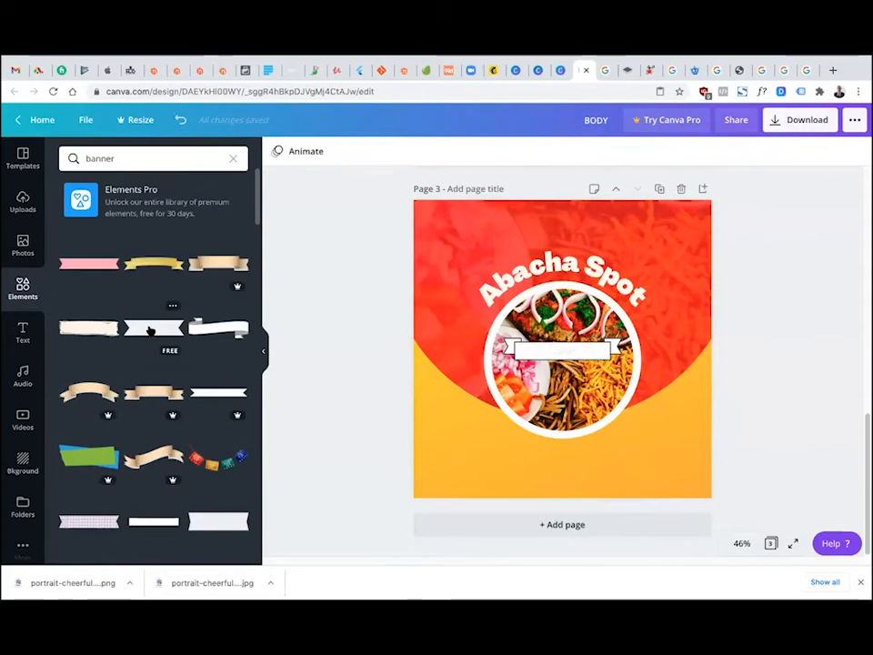
left_click_drag(156, 332, 524, 427)
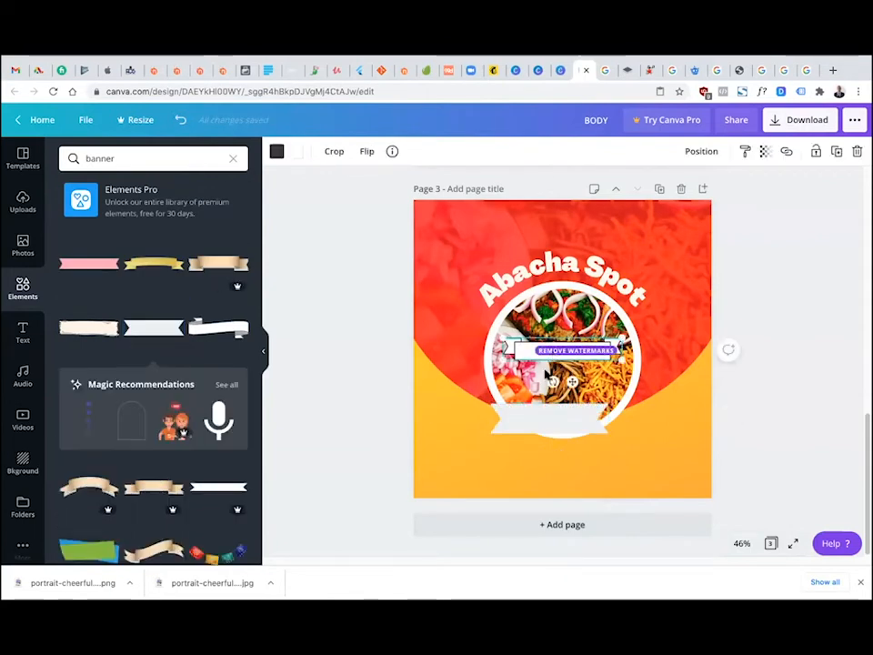
left_click(561, 420)
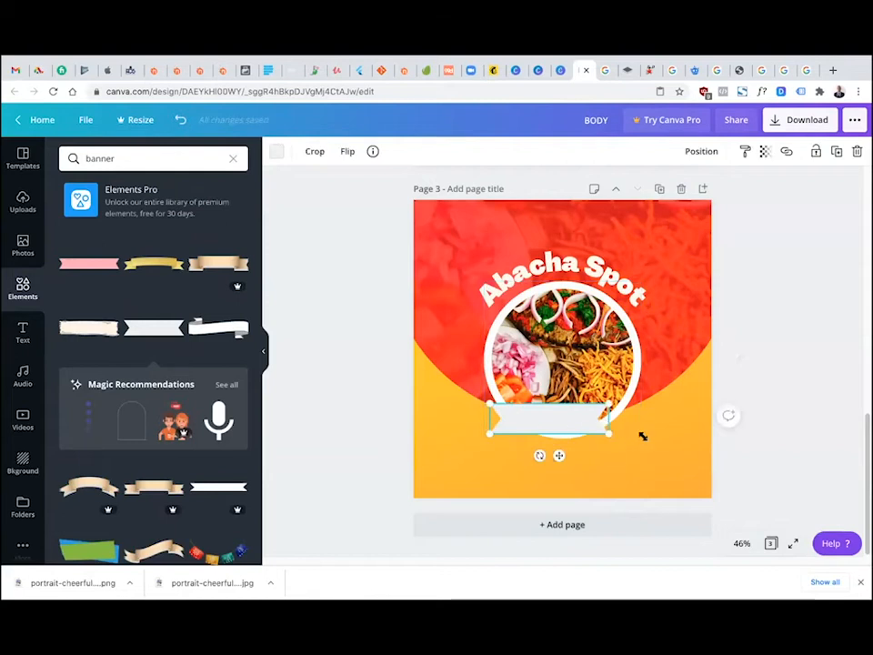
left_click_drag(643, 437, 661, 440)
left_click_drag(595, 423, 597, 421)
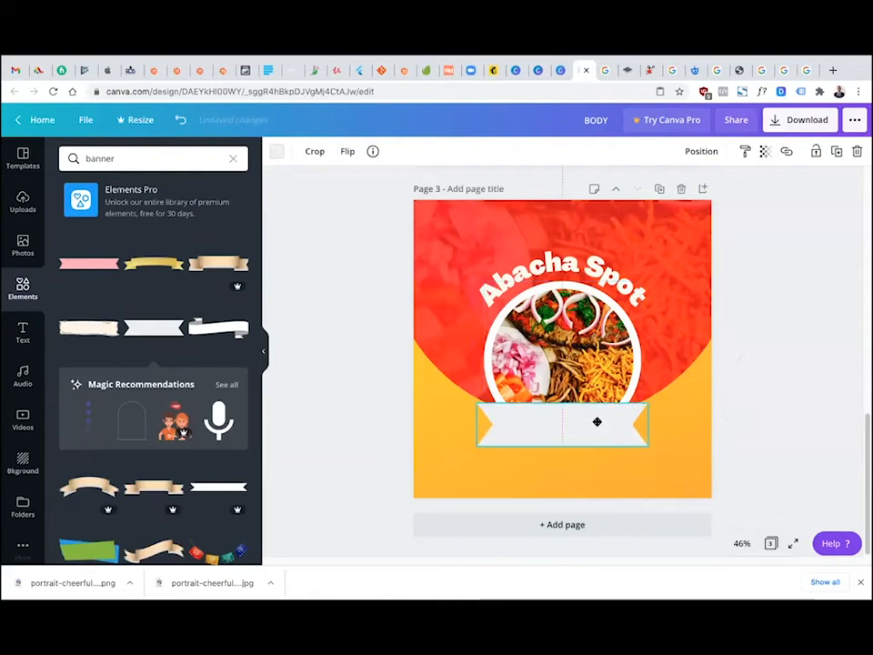
Add a text line reading "DELICIOUS ABACHA" to the page
left_click(304, 224)
left_click(23, 334)
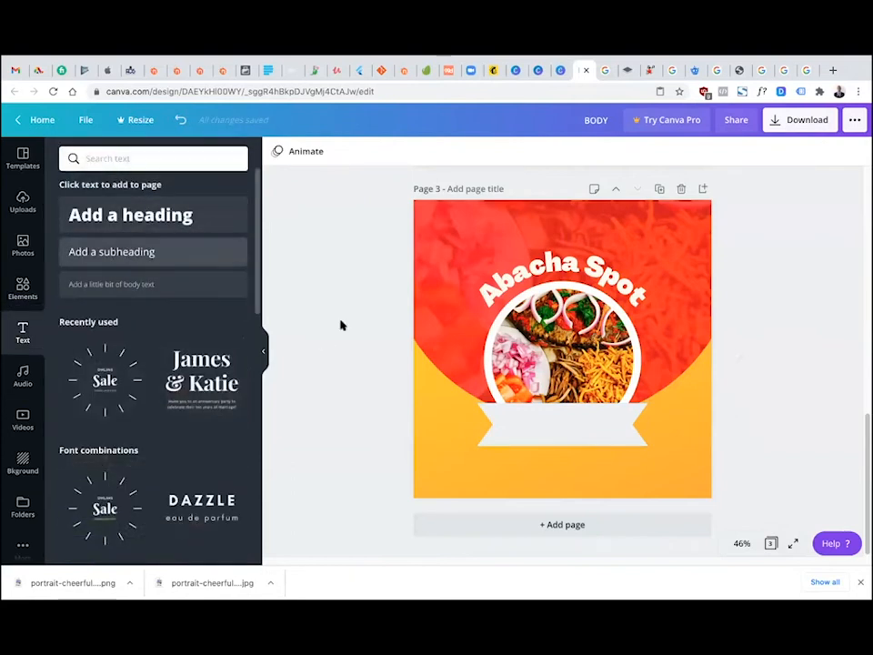
type("Deli")
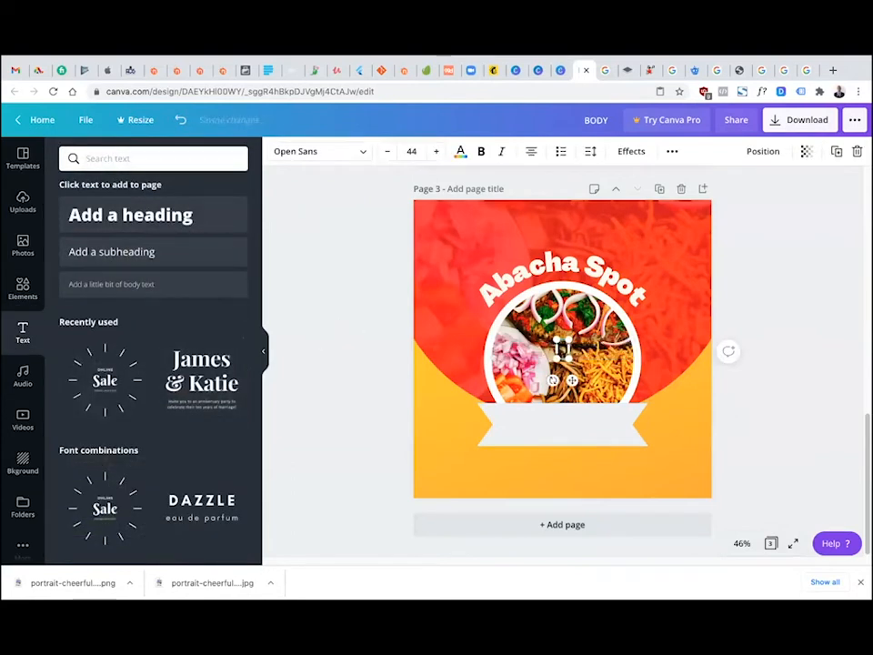
type("cio")
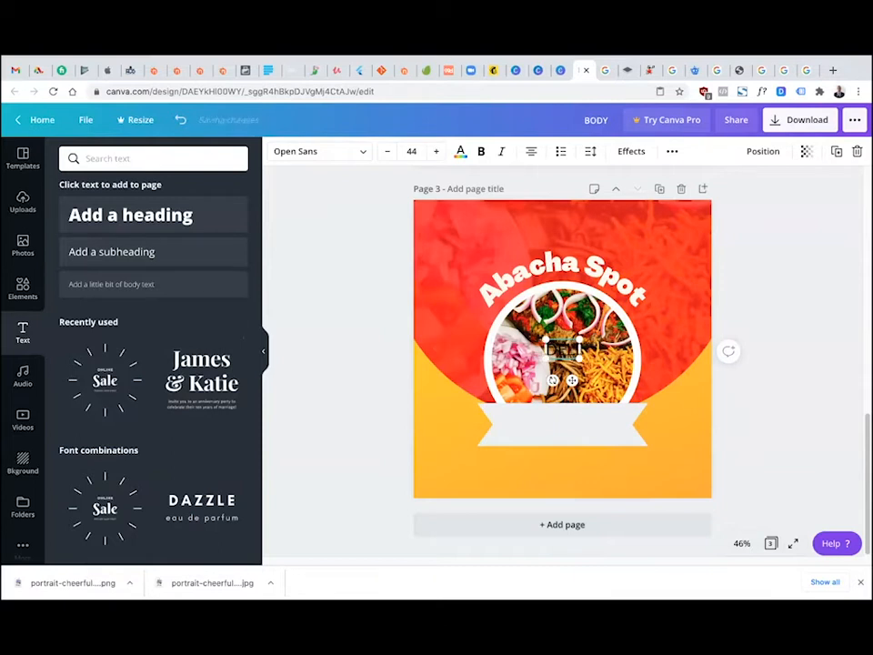
type("us")
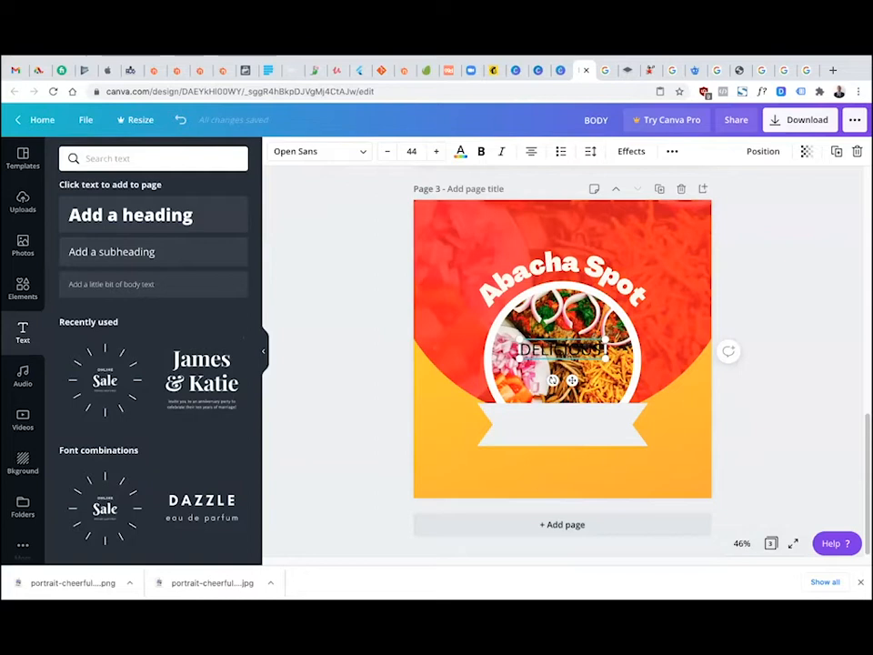
type("abacha")
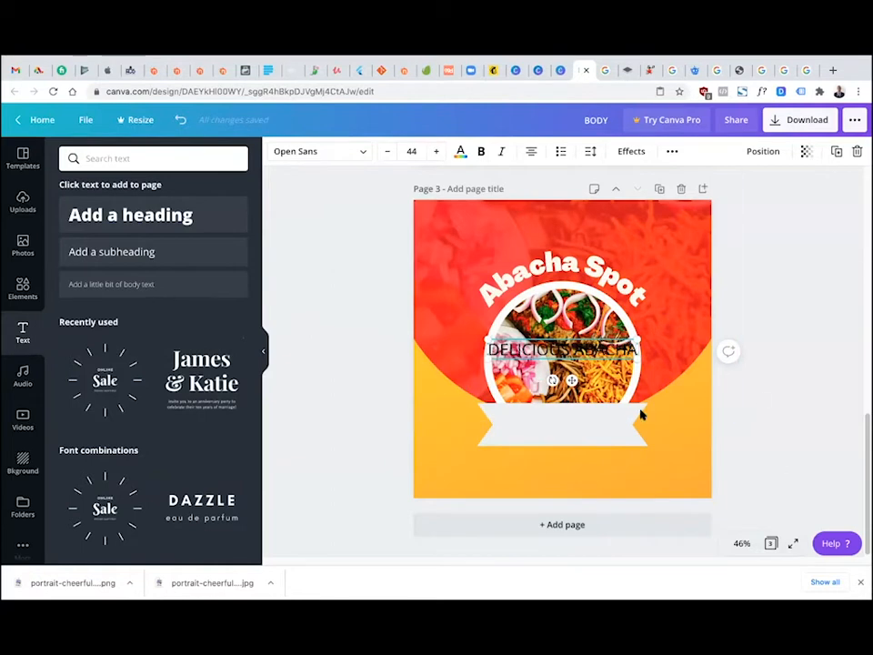
Scale the "DELICIOUS ABACHA" text to size 40.7 and centre it inside the light grey banner
left_click_drag(573, 424, 576, 458)
left_click_drag(635, 438, 575, 425)
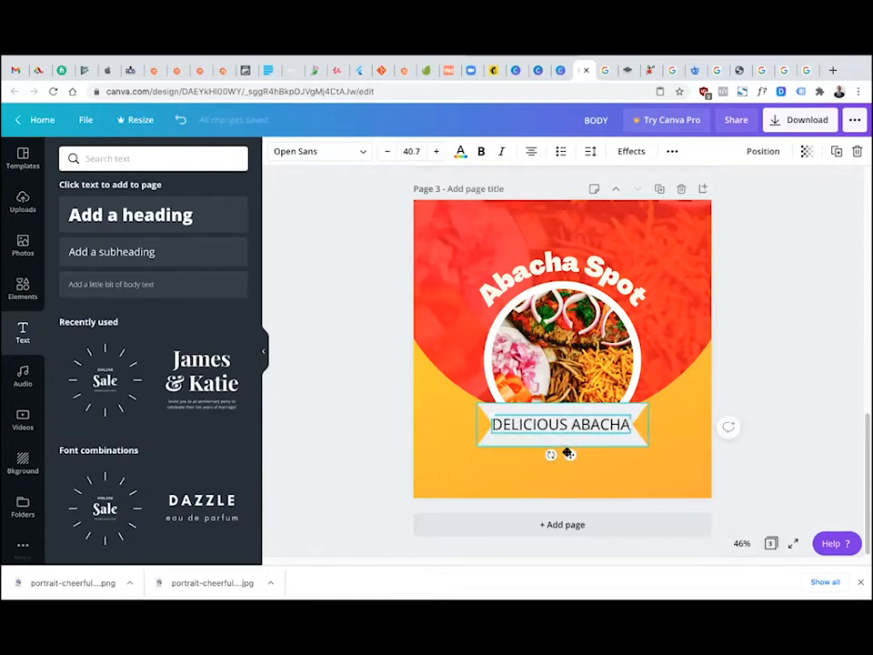
left_click_drag(572, 454, 575, 454)
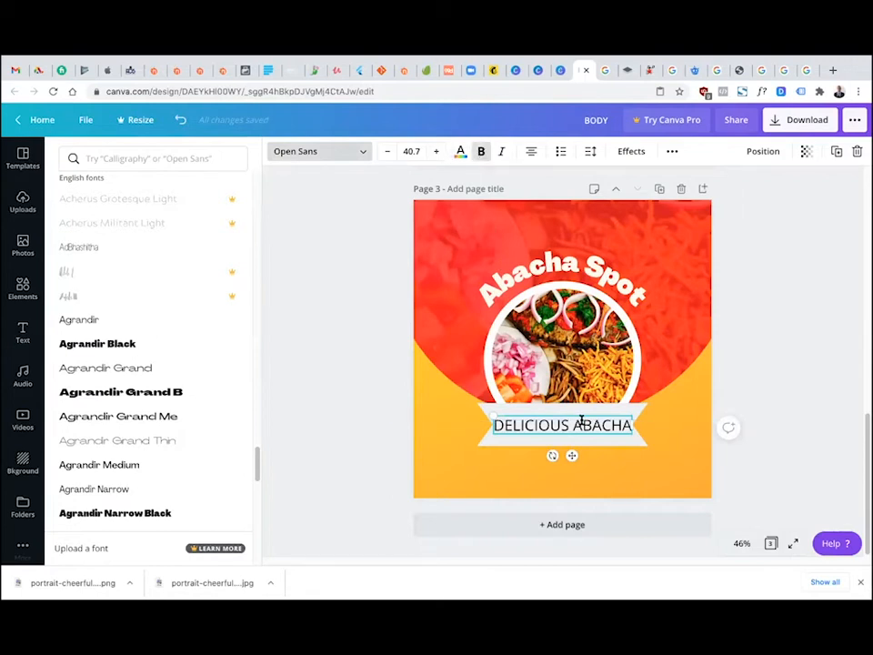
left_click(628, 433)
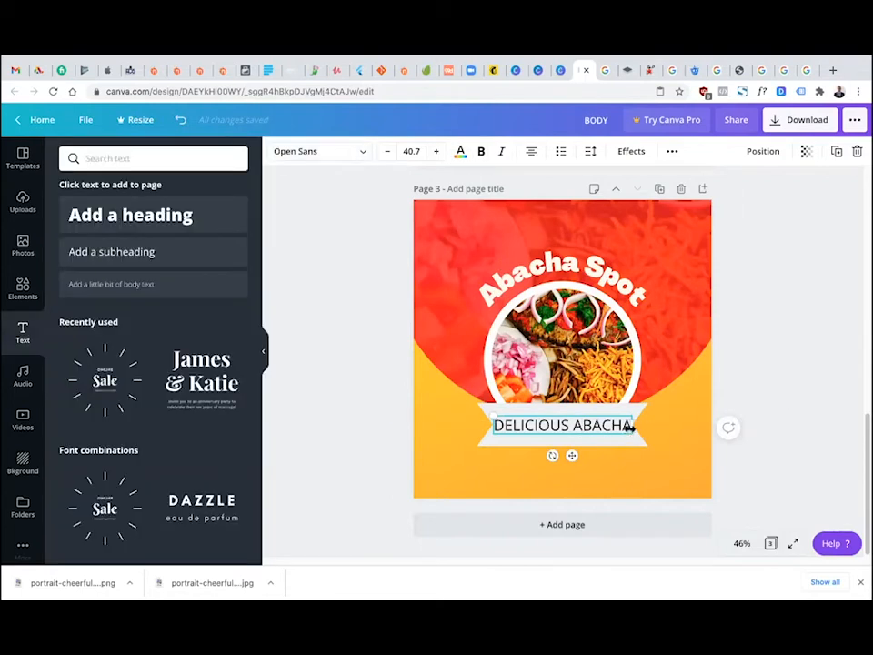
Reduce the "DELICIOUS ABACHA" text to size 35.3 on a single line and recentre it inside the banner
left_click_drag(626, 426, 620, 426)
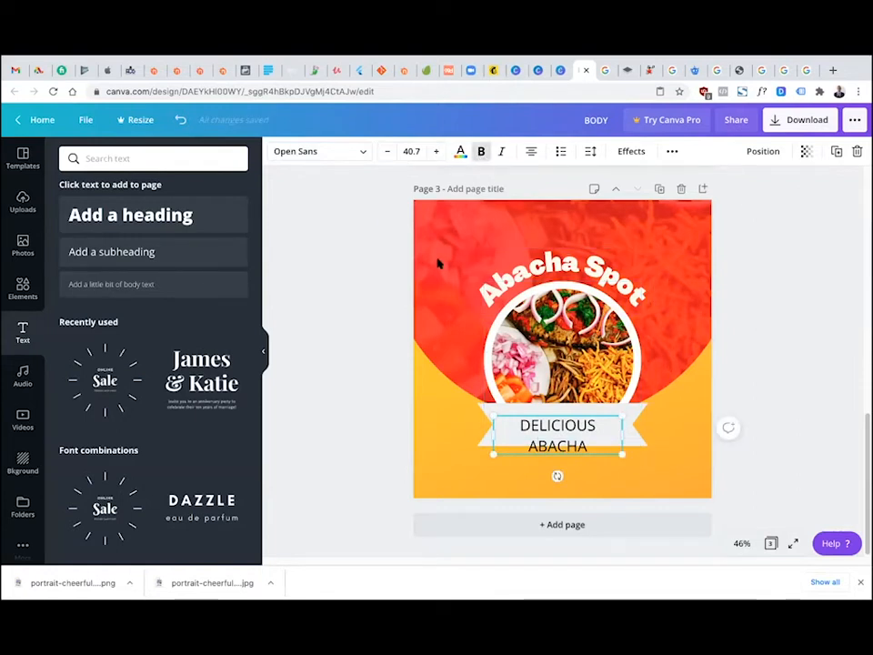
left_click_drag(623, 454, 635, 425)
left_click_drag(573, 450, 575, 457)
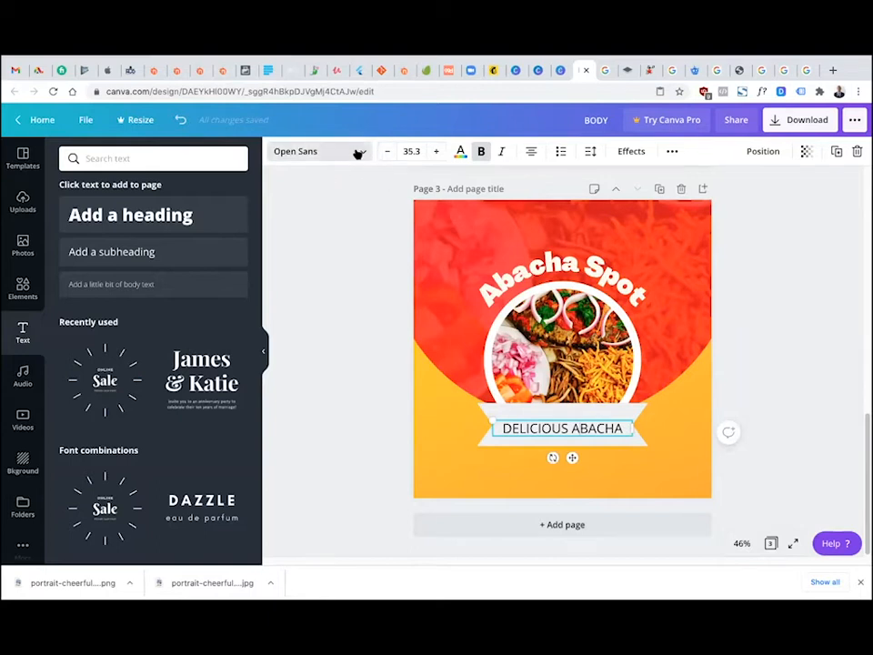
Set the "DELICIOUS ABACHA" text's font to Alegreya Sans Black
left_click(355, 153)
scroll(133, 409, "down", 5)
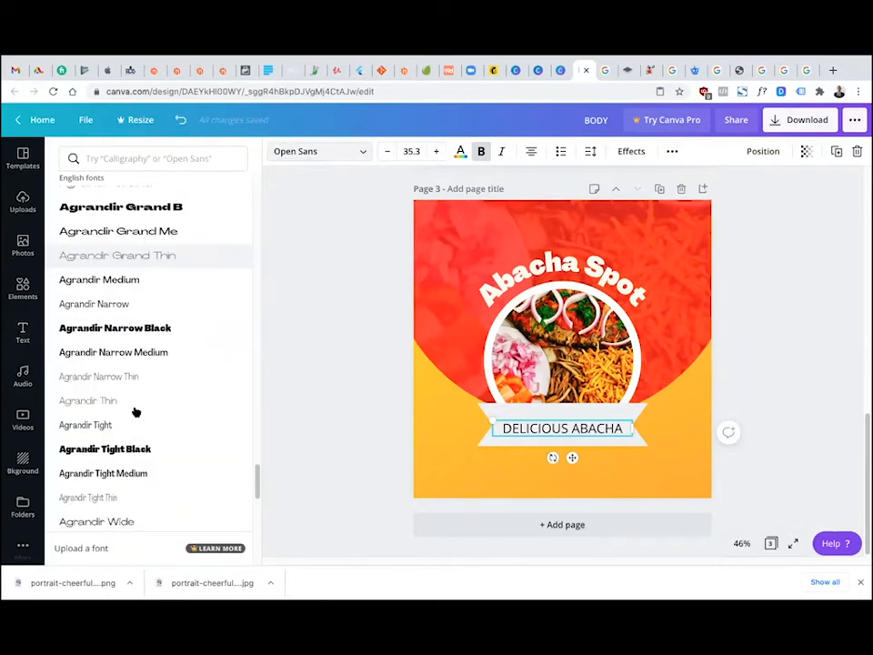
scroll(133, 408, "down", 6)
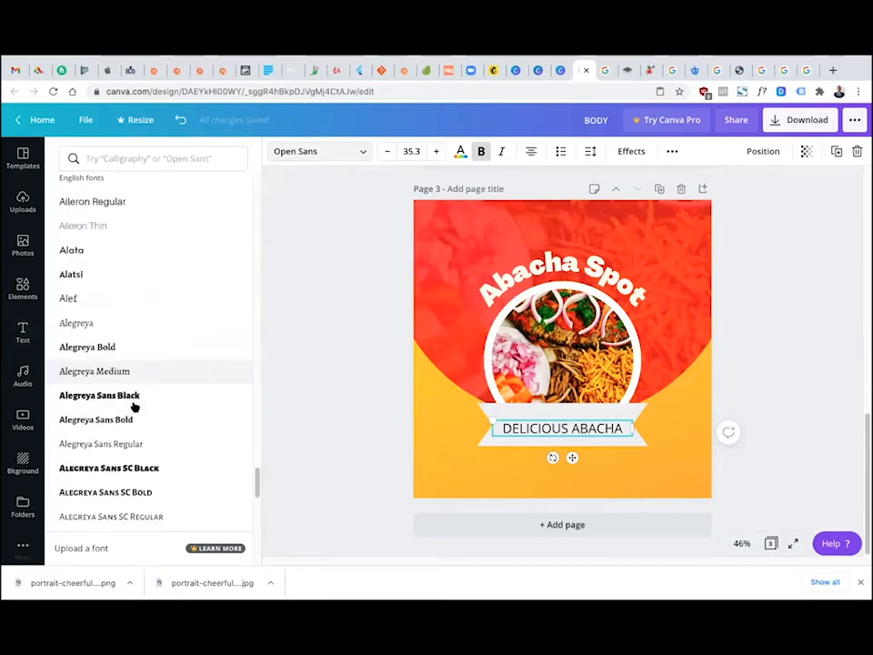
left_click(124, 303)
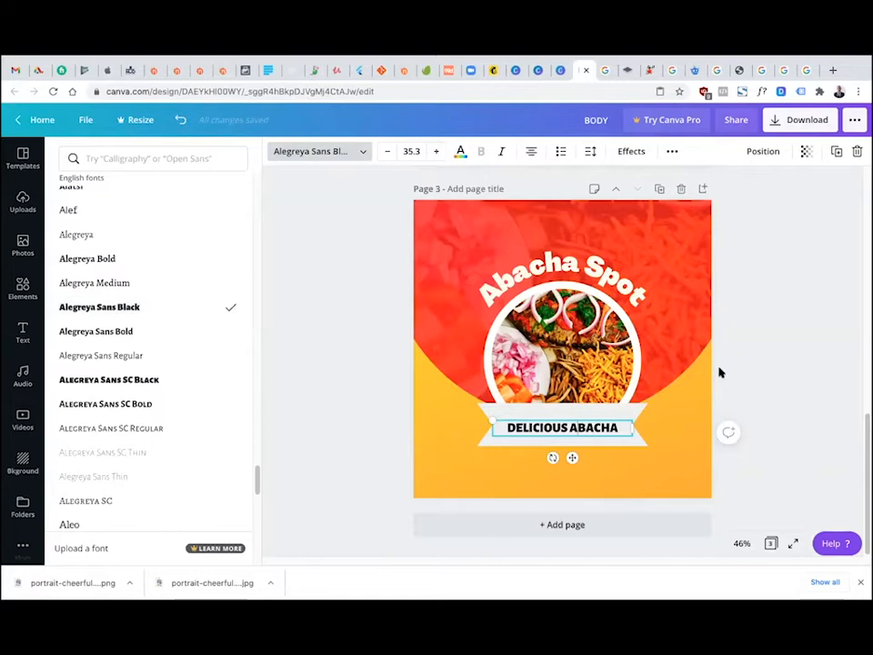
left_click(616, 425)
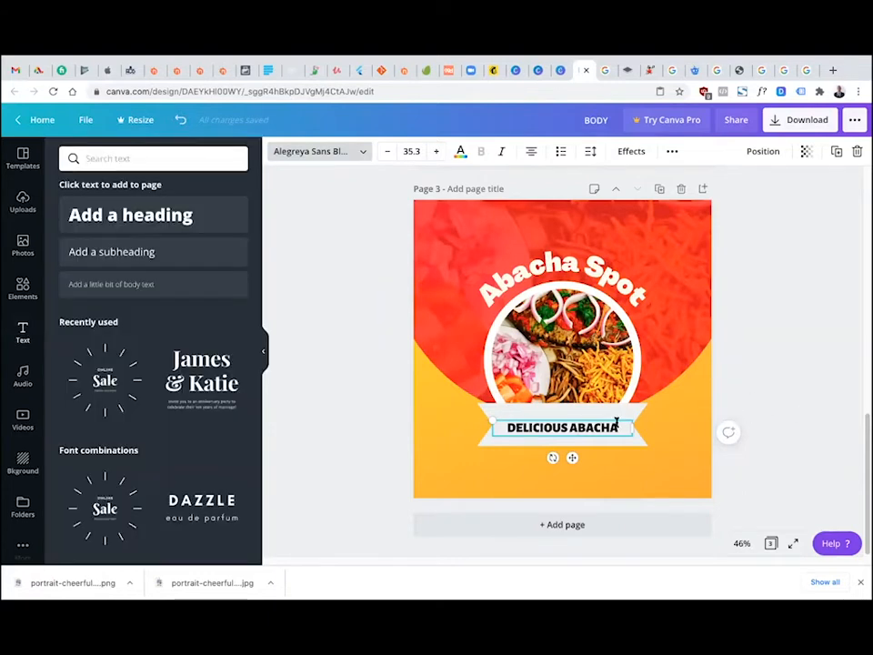
Recolour the banner behind the tagline white, after trying the document's red and yellow and an orange photo colour
left_click(621, 415)
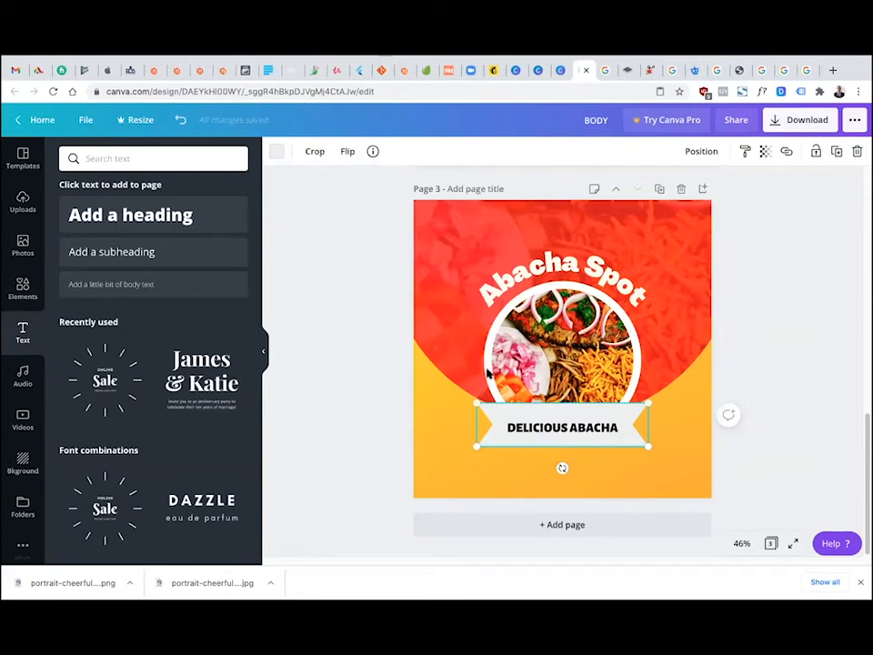
left_click(277, 155)
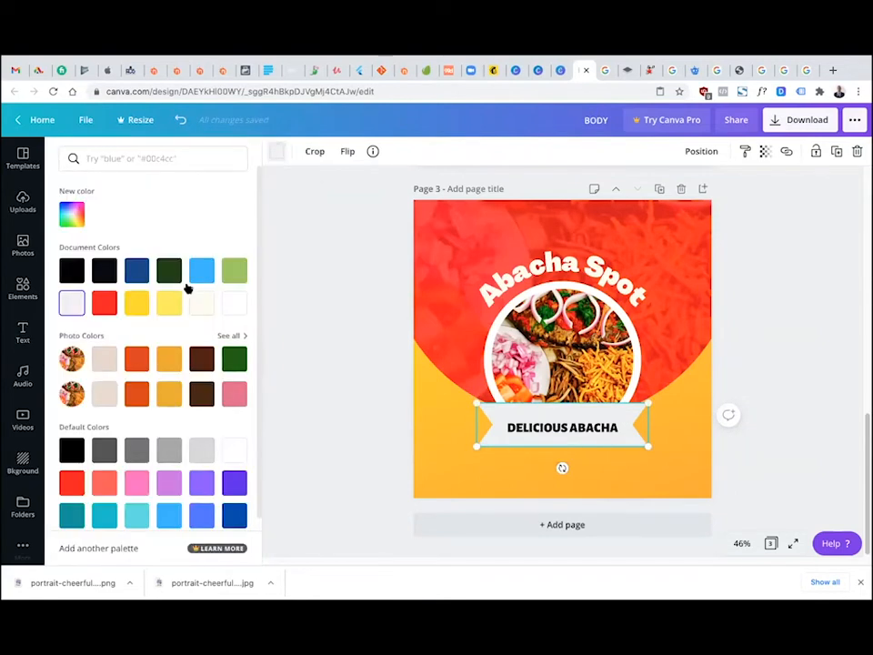
left_click(103, 301)
left_click(136, 304)
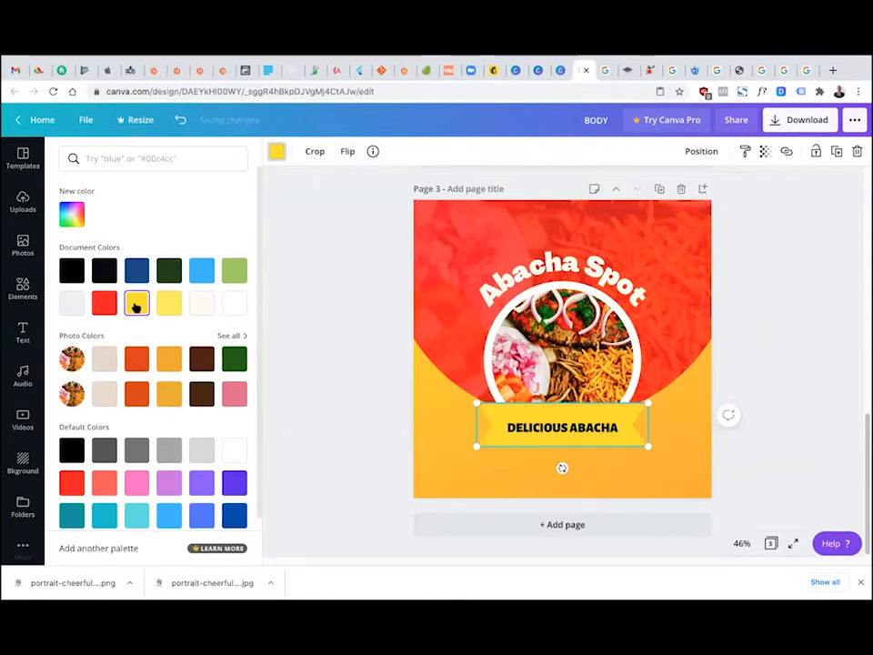
left_click(138, 360)
left_click(137, 306)
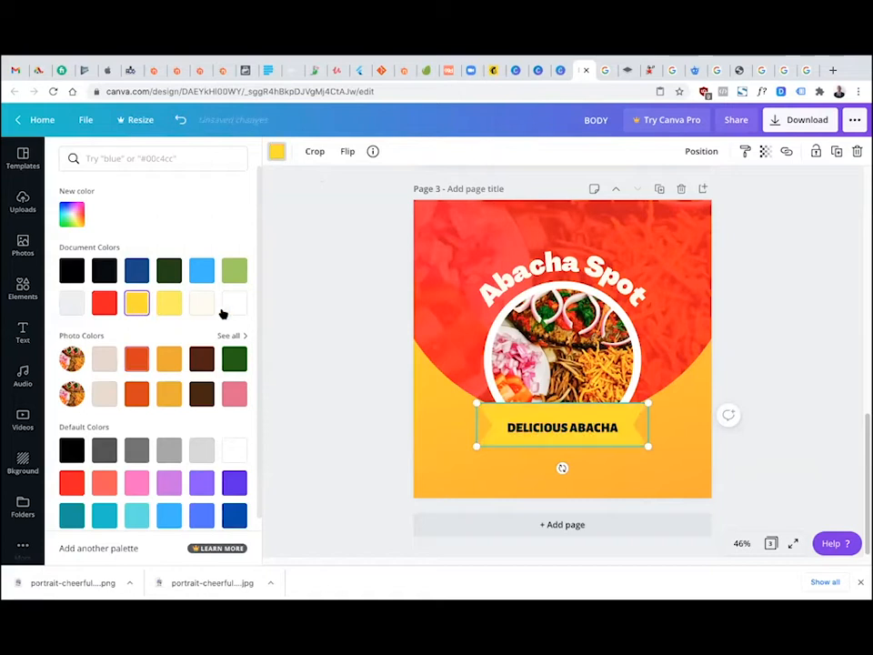
left_click(234, 306)
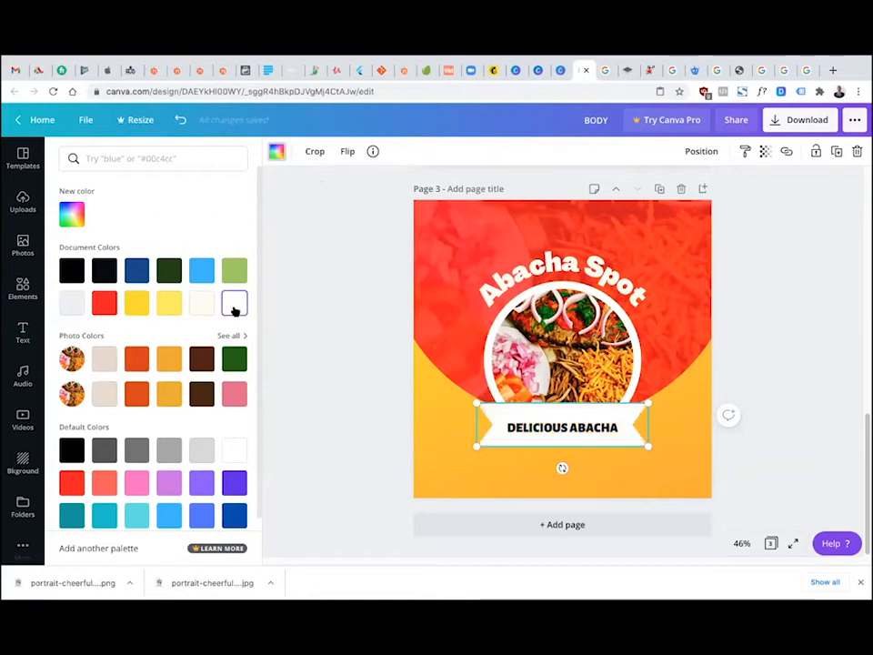
Crop the white banner at its upper and lower edges to make a slimmer strip
left_click_drag(651, 437, 646, 411)
double_click(628, 427)
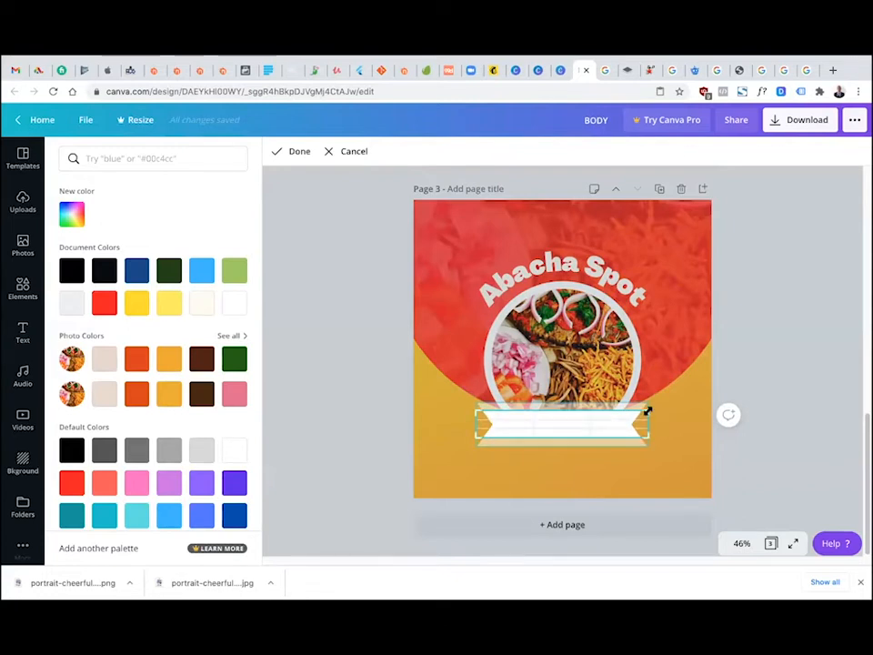
key("Return")
Move the "DELICIOUS ABACHA" text up slightly so it is centred in the slimmer white banner
left_click(594, 431)
left_click_drag(594, 431, 590, 421)
left_click(797, 411)
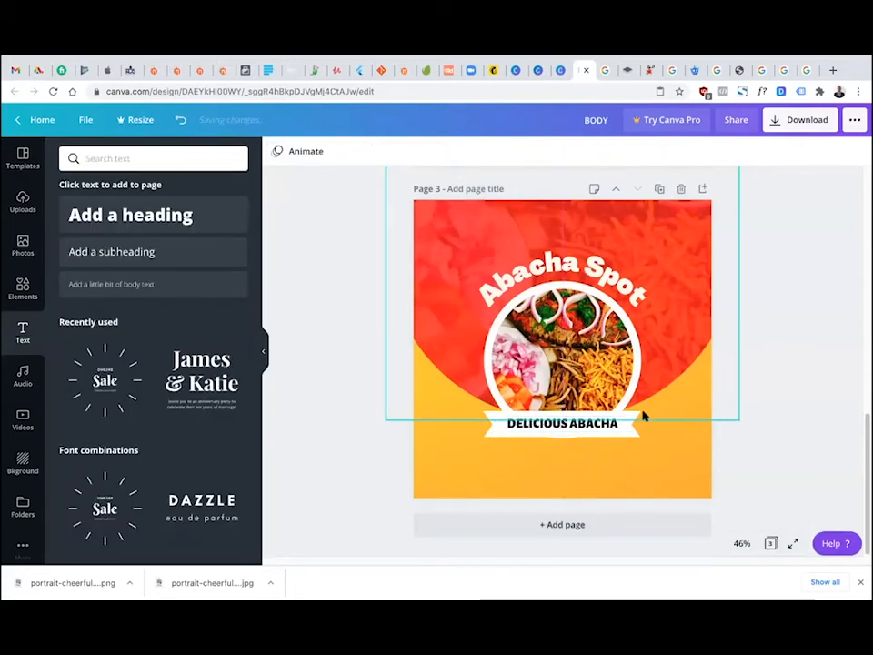
Move the banner and its tagline up together so they cross the lower part of the photo circle above its rim
left_click(599, 433)
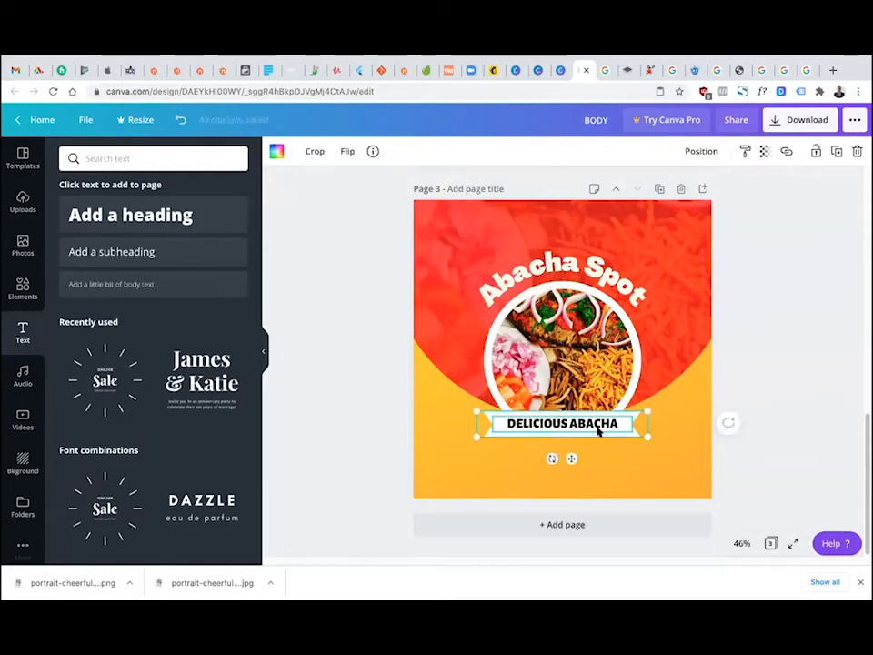
left_click(600, 430)
left_click_drag(601, 414, 601, 410)
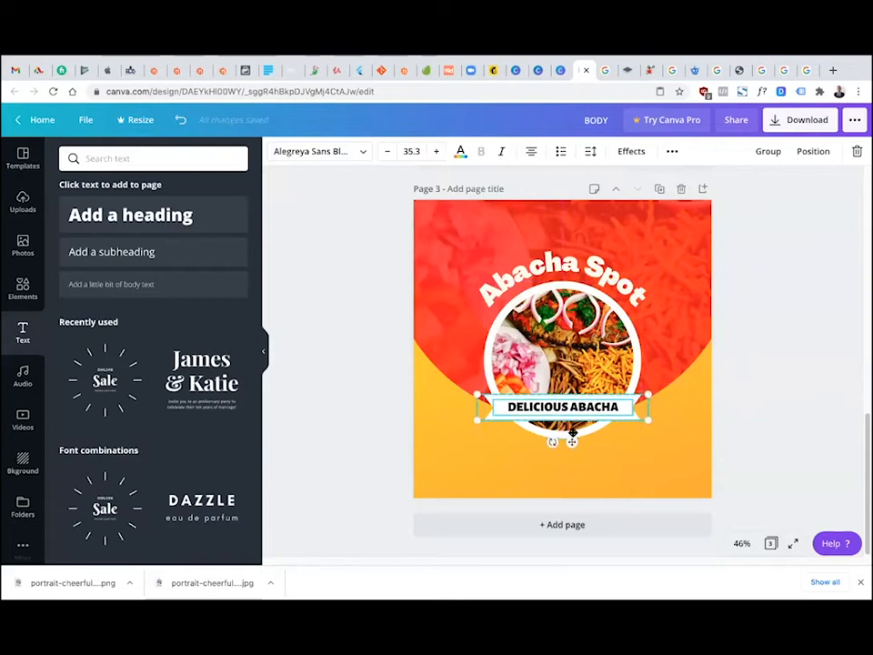
left_click(577, 430)
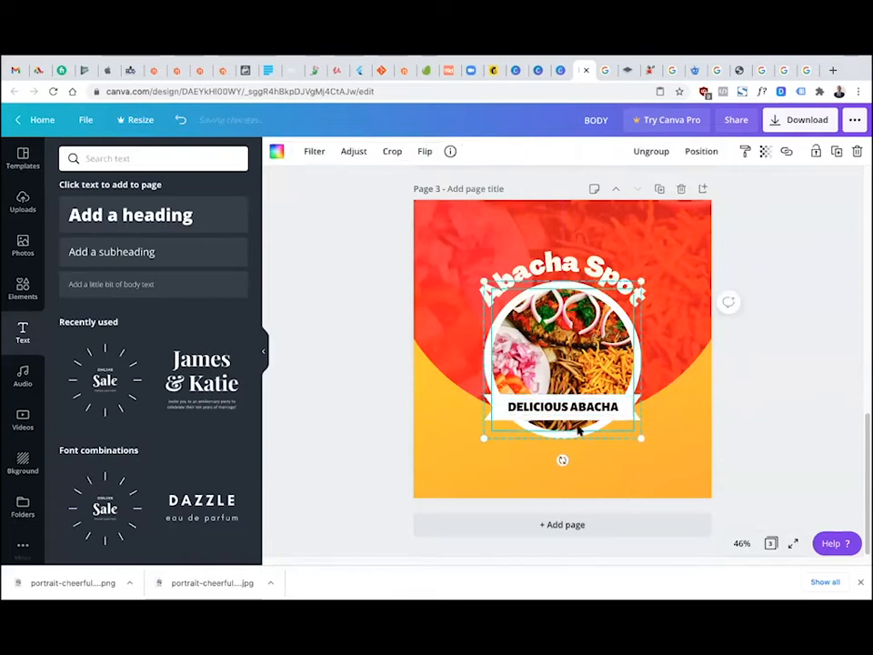
left_click(568, 269)
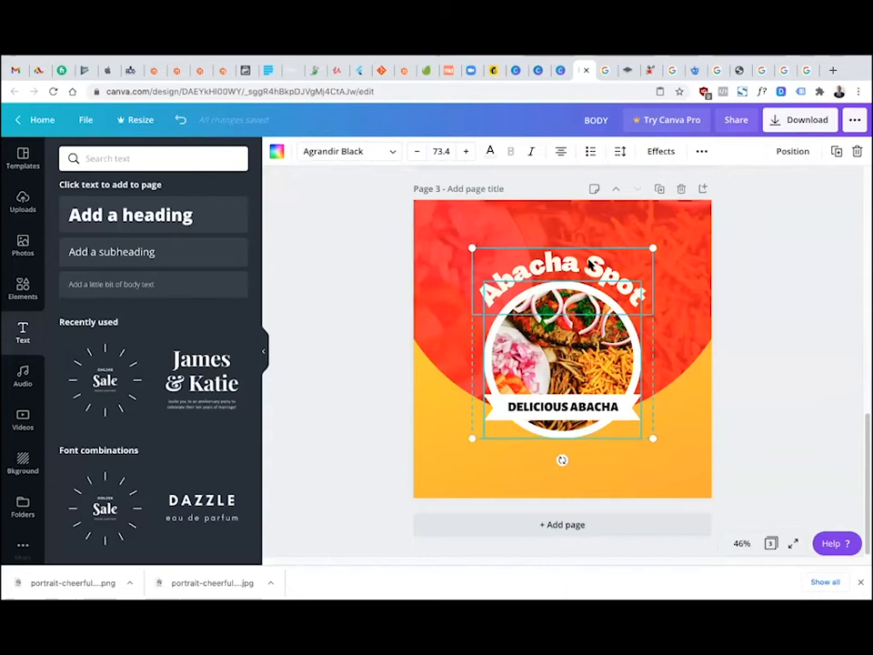
right_click(589, 264)
left_click(749, 320)
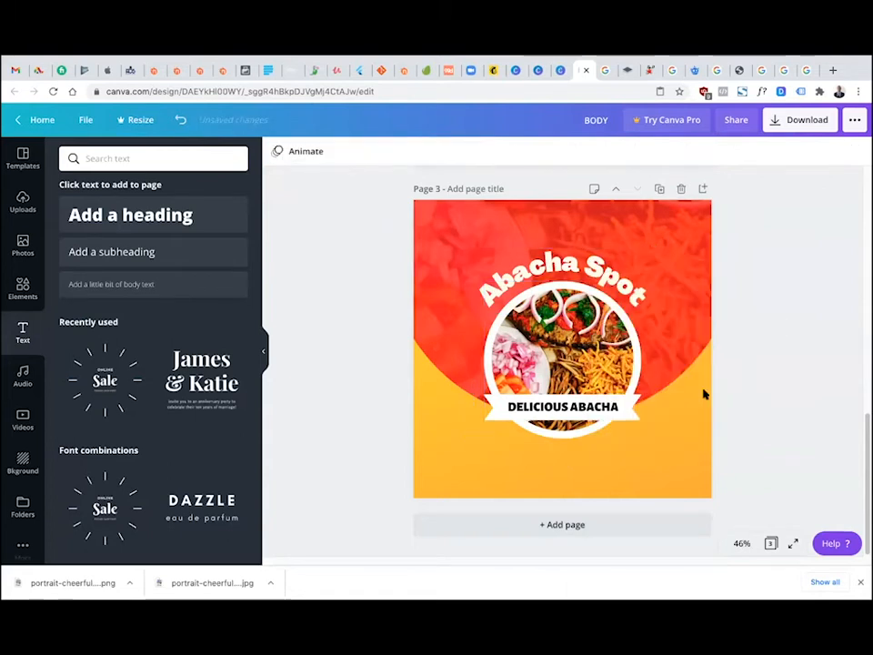
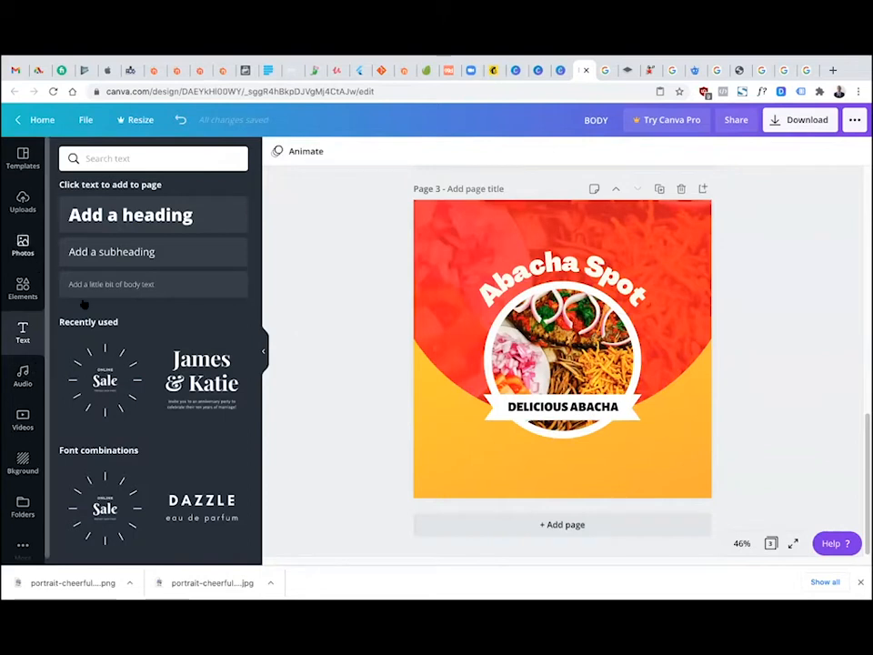
Search the graphic elements for "FOOD ICON" in place of the earlier banner search
left_click(22, 282)
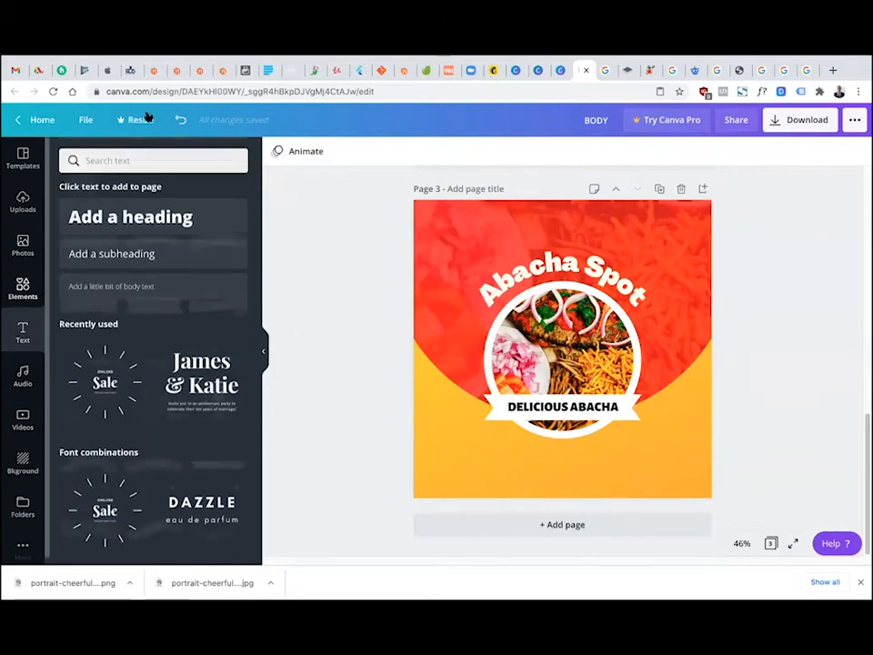
left_click(236, 159)
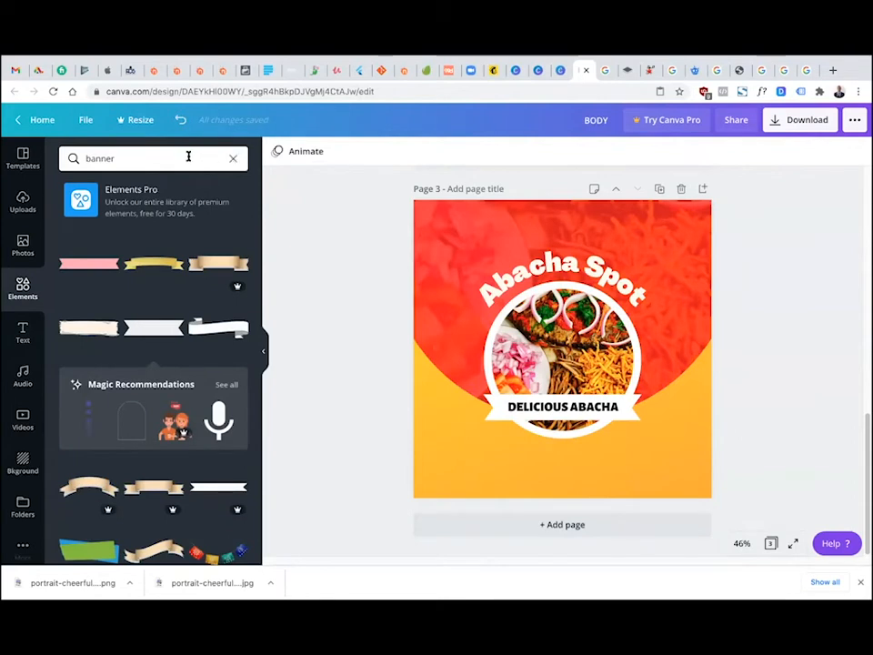
type("FOOD")
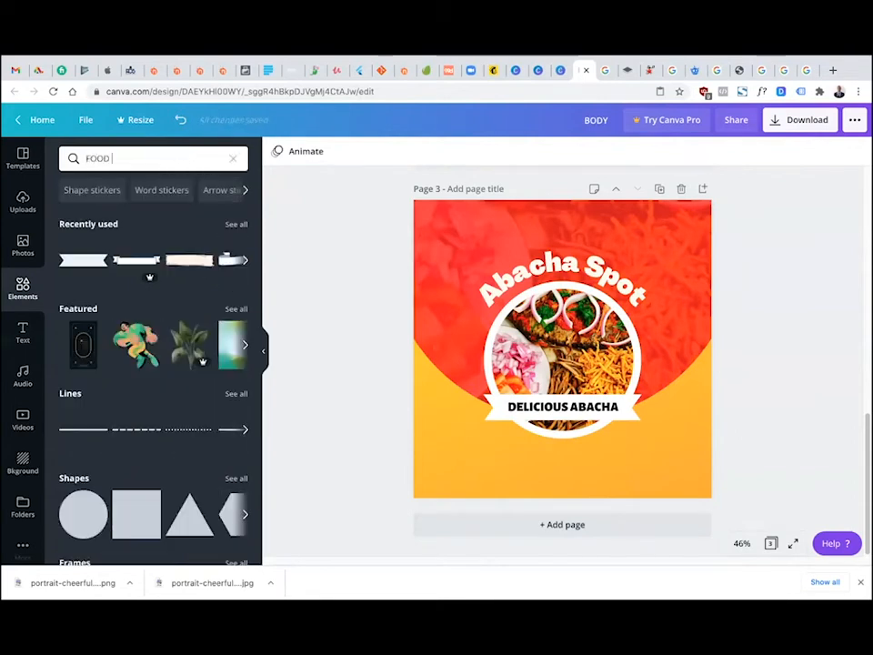
type(" ICON")
key("Return")
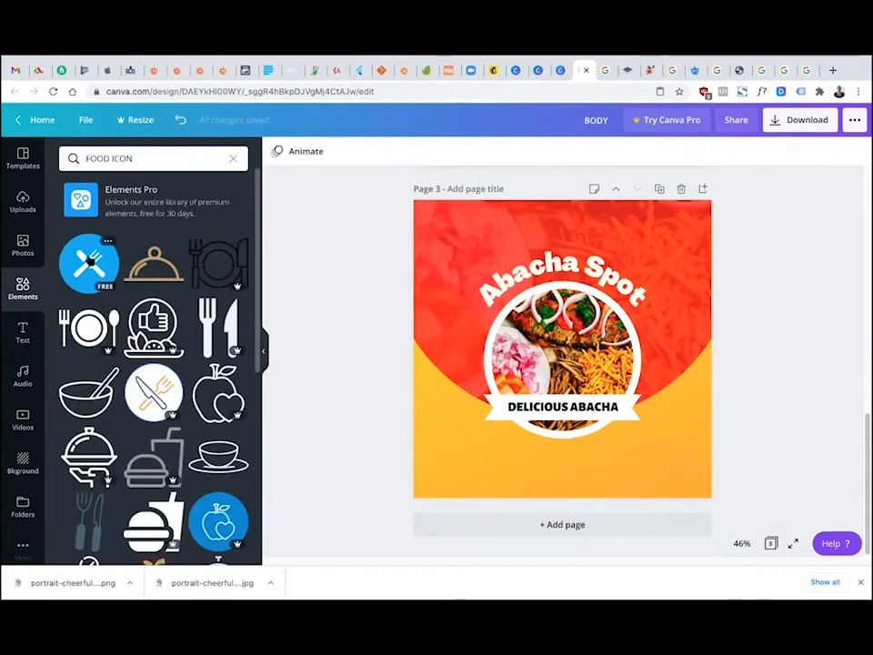
Try to place the free blue knife-and-fork icon directly in the page's upper-left area, and undo the placement
left_click_drag(91, 263, 456, 236)
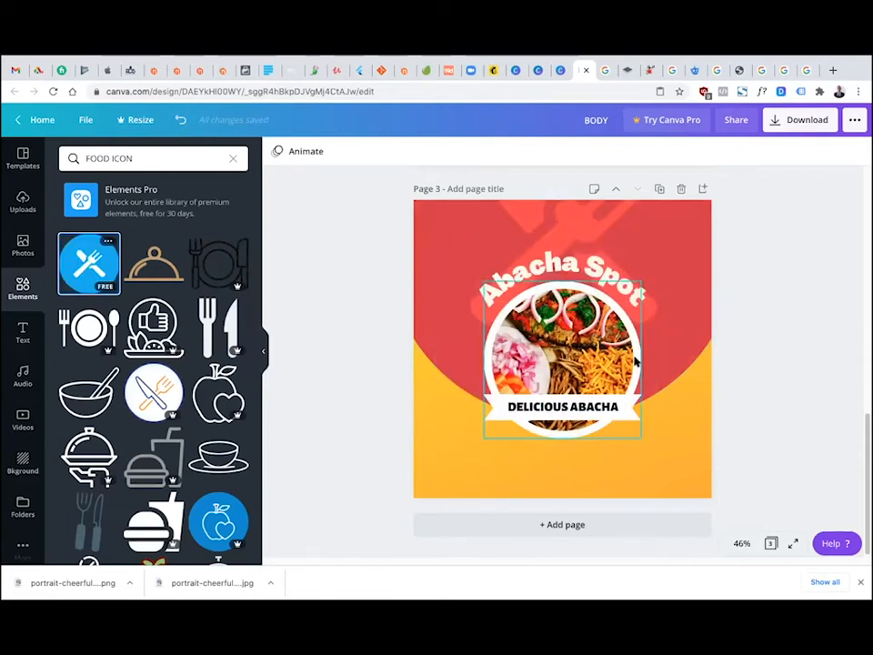
key("ctrl+z")
left_click_drag(703, 437, 765, 352)
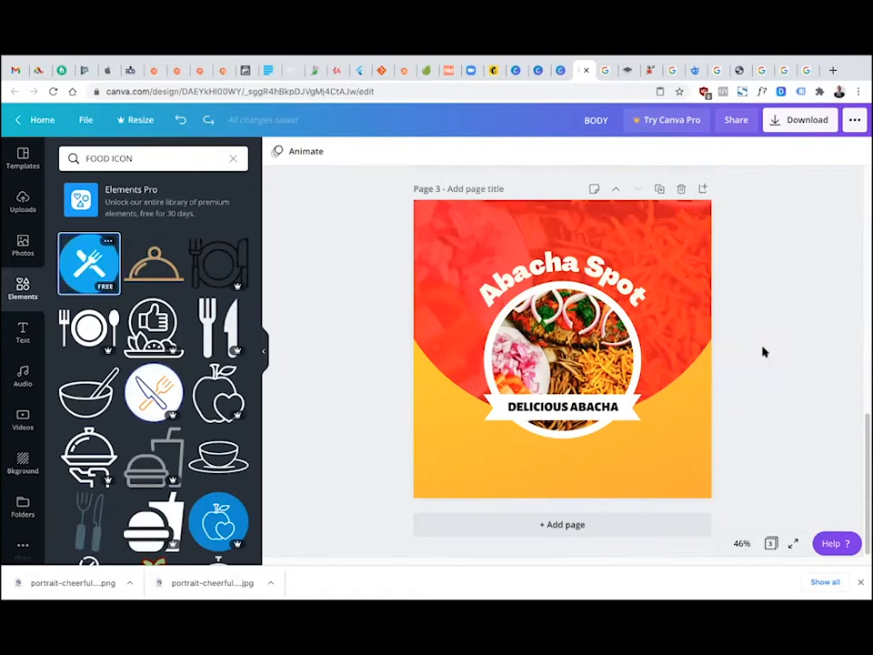
Add the free blue knife-and-fork icon and shrink it to about a tenth of the page width near the upper-left corner
left_click(88, 263)
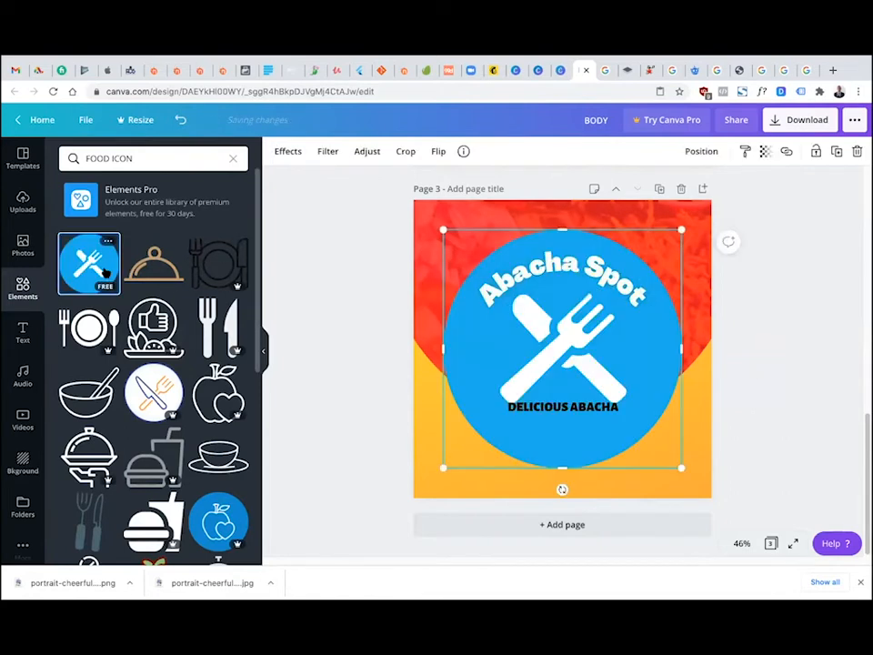
left_click_drag(605, 418, 430, 289)
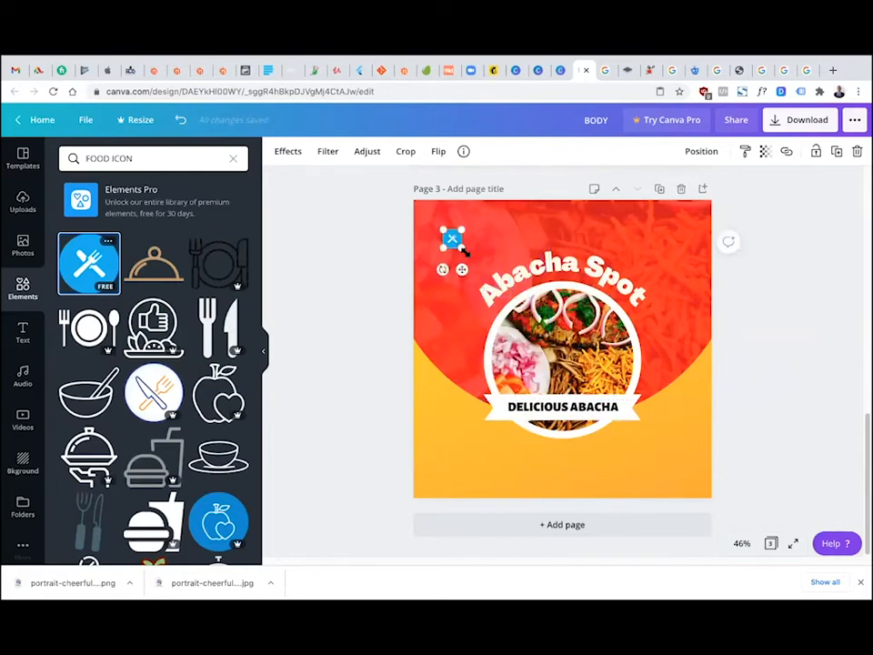
left_click(465, 250)
Try to move the small blue icon closer to the page's upper-left corner, and undo the change
left_click_drag(460, 247, 443, 236)
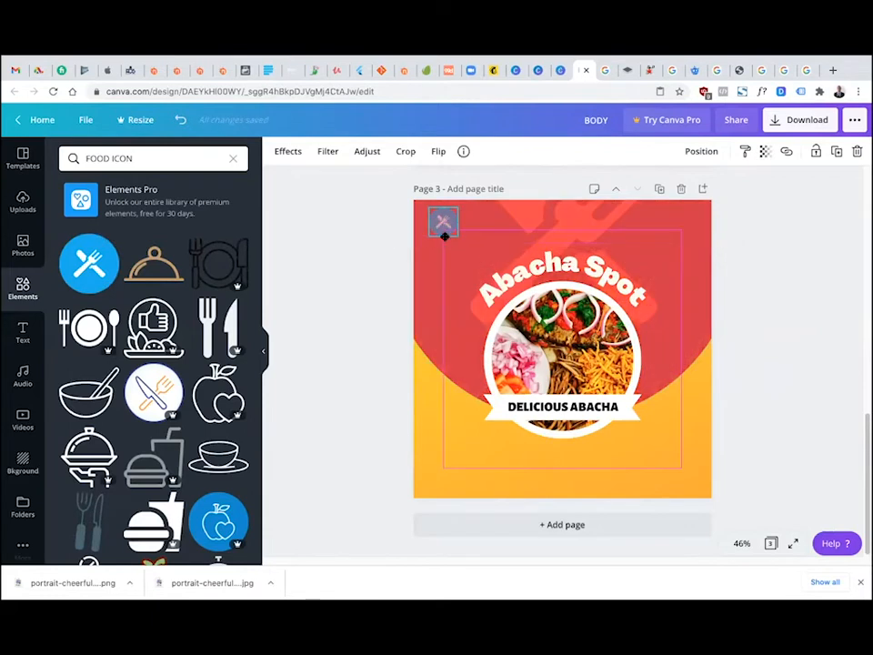
key("Delete")
key("ctrl+z")
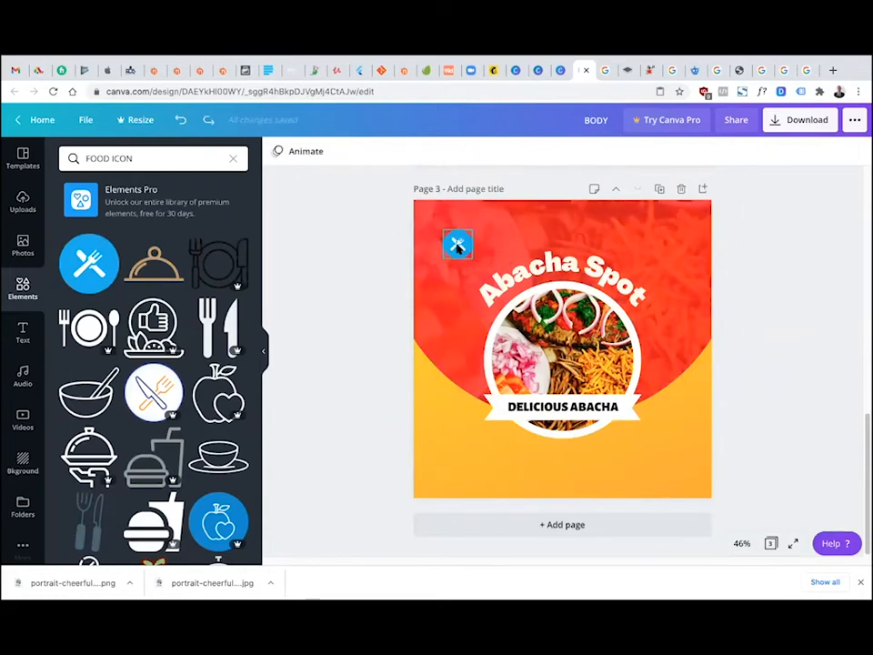
Browse the image effects offered for the small blue knife-and-fork icon, including Duotone
left_click(459, 248)
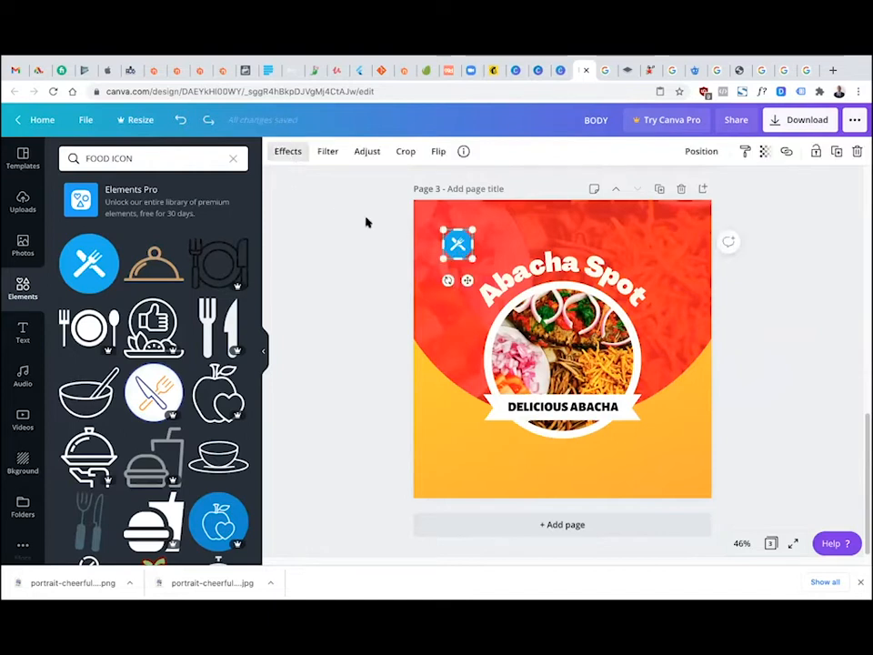
left_click(339, 308)
left_click(462, 251)
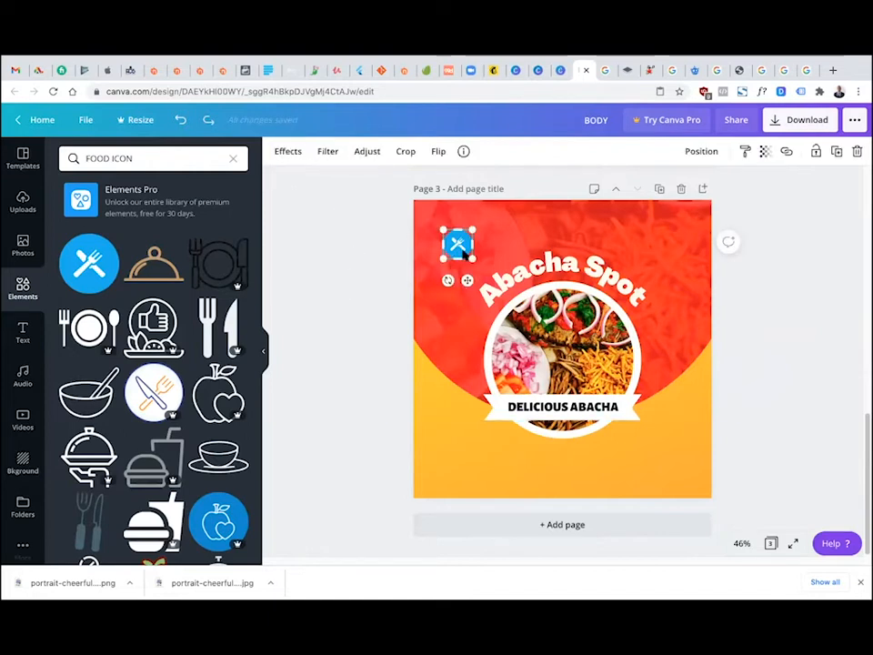
left_click(289, 155)
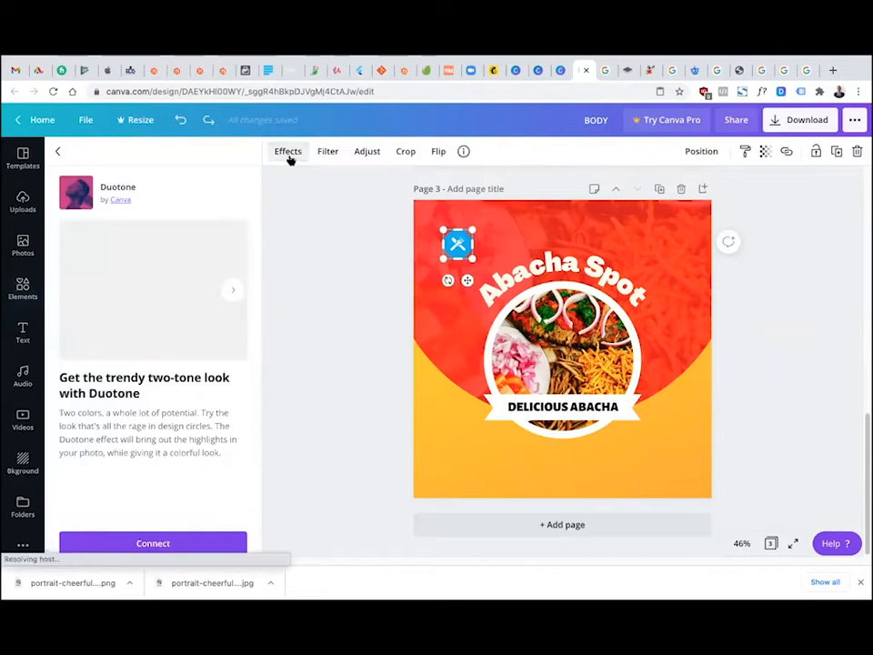
left_click(57, 152)
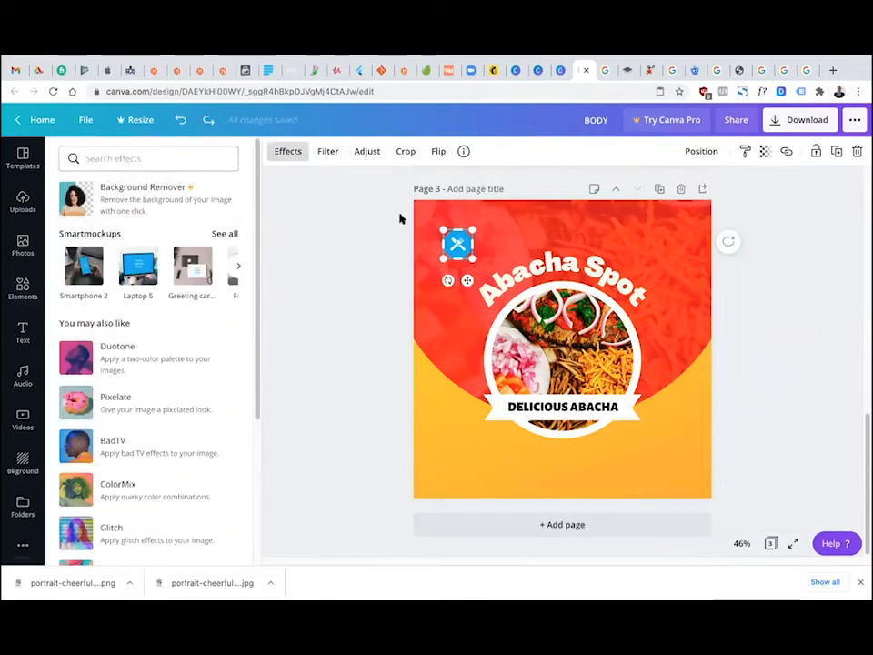
Search the available image effects for "FOOD ICON"
left_click(189, 161)
type("FOO")
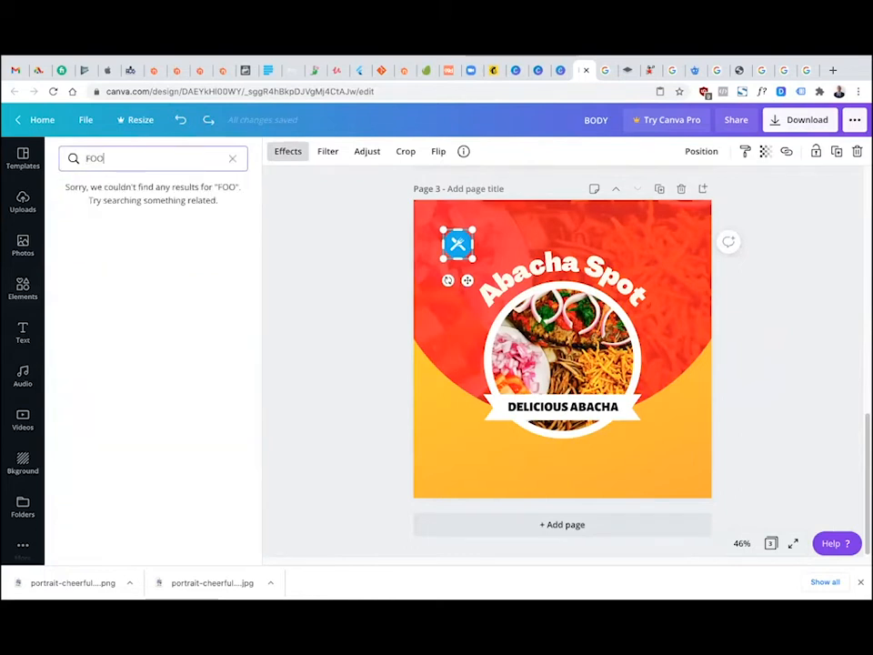
type("D ICO")
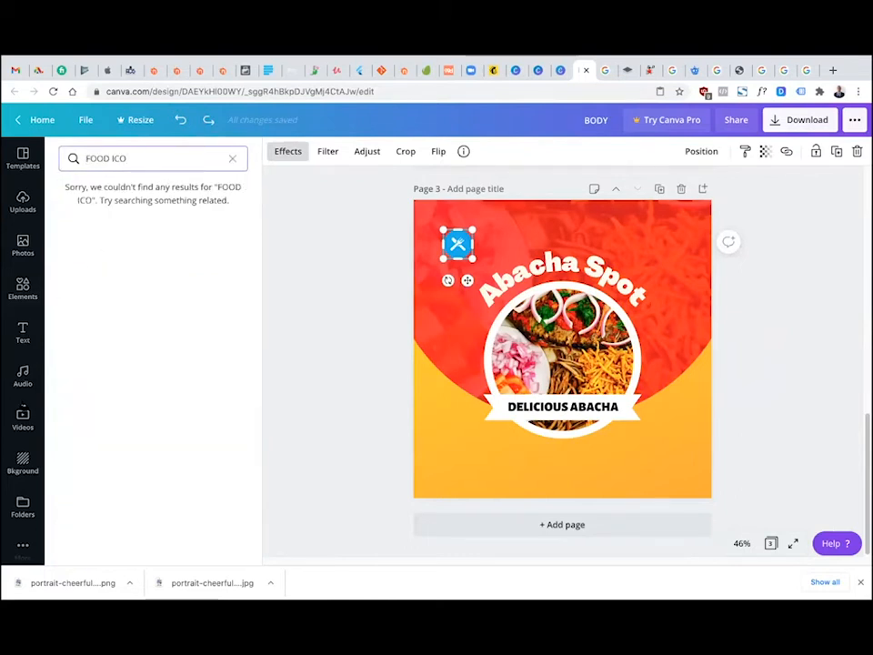
type("N")
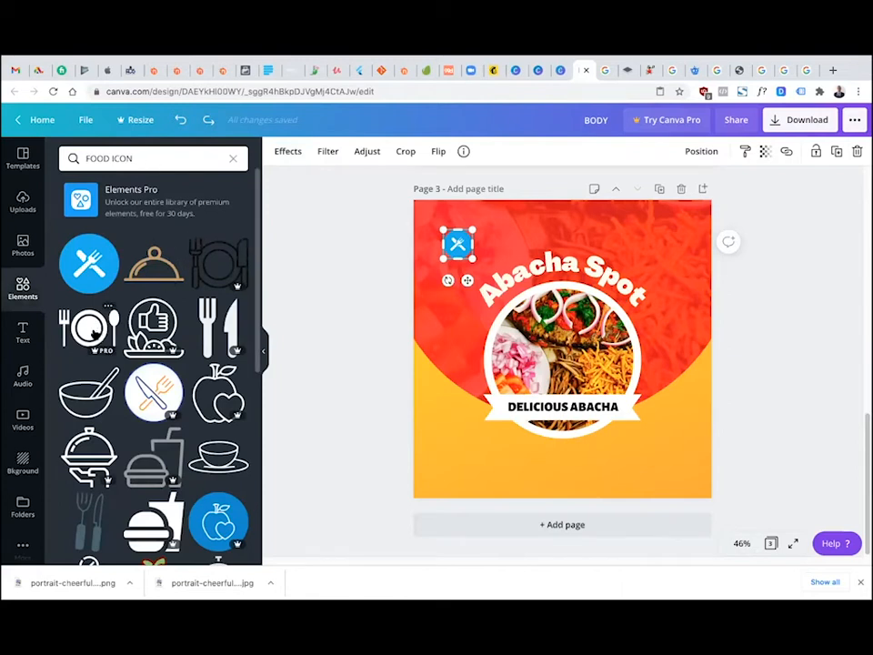
Add the free tan serving-dome icon above the title and delete the small blue knife-and-fork icon
left_click_drag(150, 262, 530, 238)
left_click(461, 246)
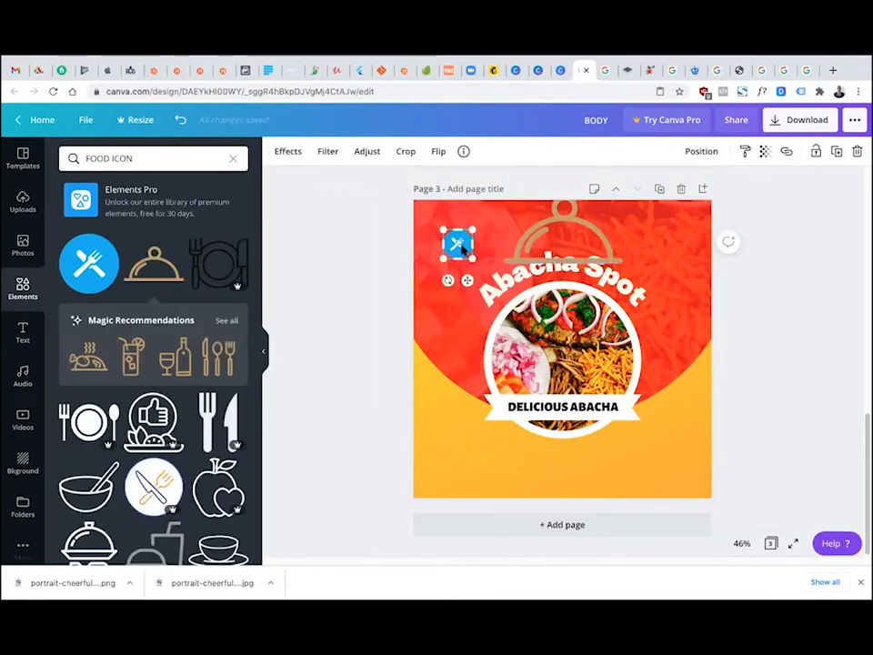
key("Delete")
Shrink the serving-dome icon to about a twelfth of the page width near the page's upper-left corner and colour it white
left_click_drag(515, 242, 455, 254)
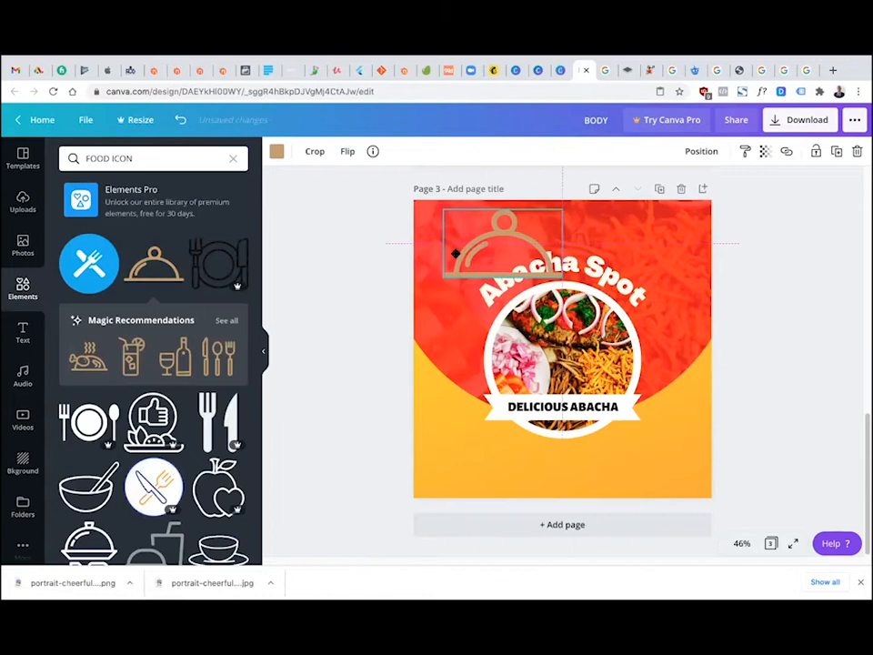
left_click_drag(563, 277, 370, 244)
left_click(276, 151)
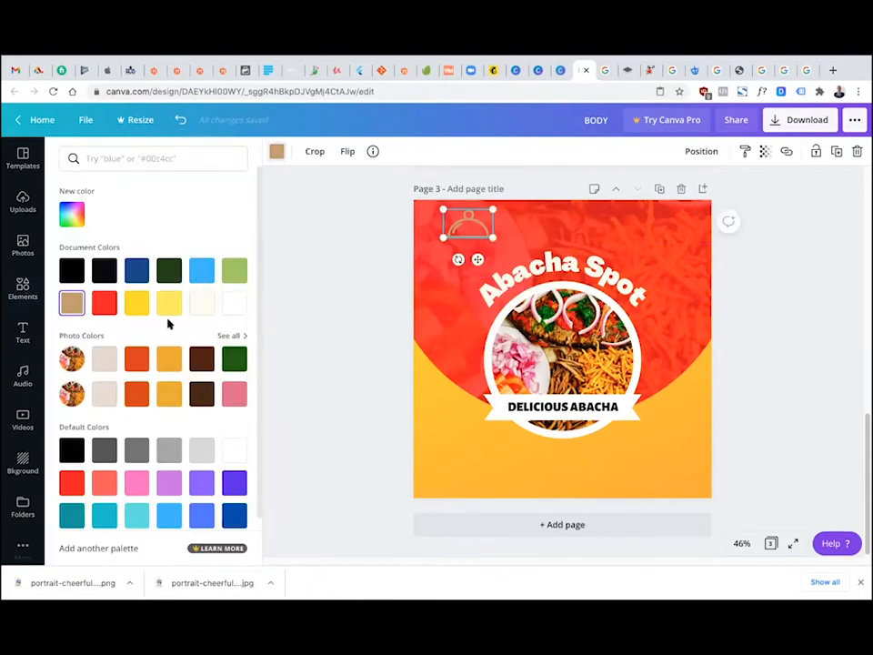
left_click(138, 308)
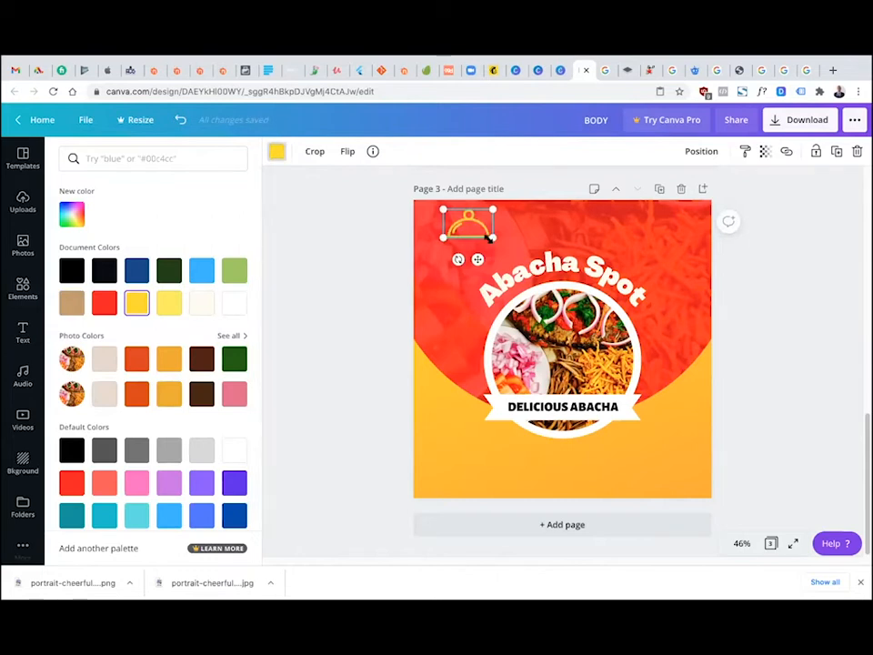
left_click_drag(492, 239, 447, 227)
left_click(234, 302)
left_click(326, 268)
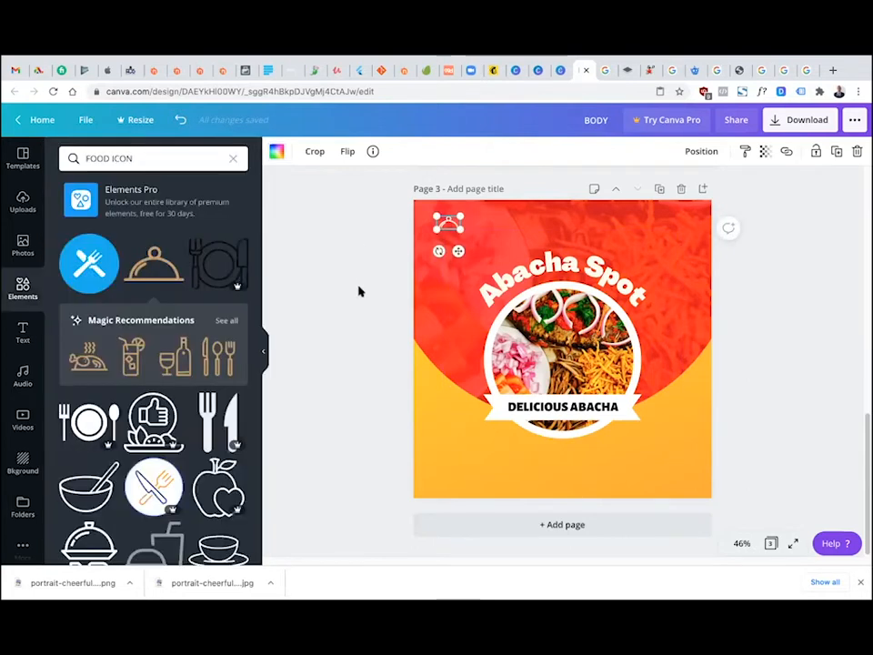
Recolour the ribbon banner behind "DELICIOUS ABACHA" with a custom dark red, #AD0000
left_click(642, 419)
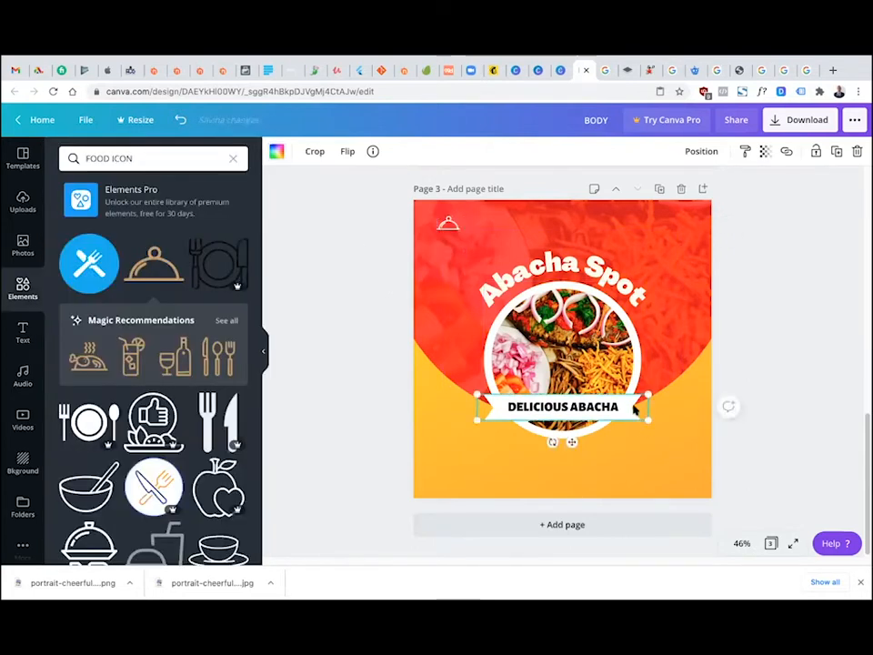
left_click(276, 152)
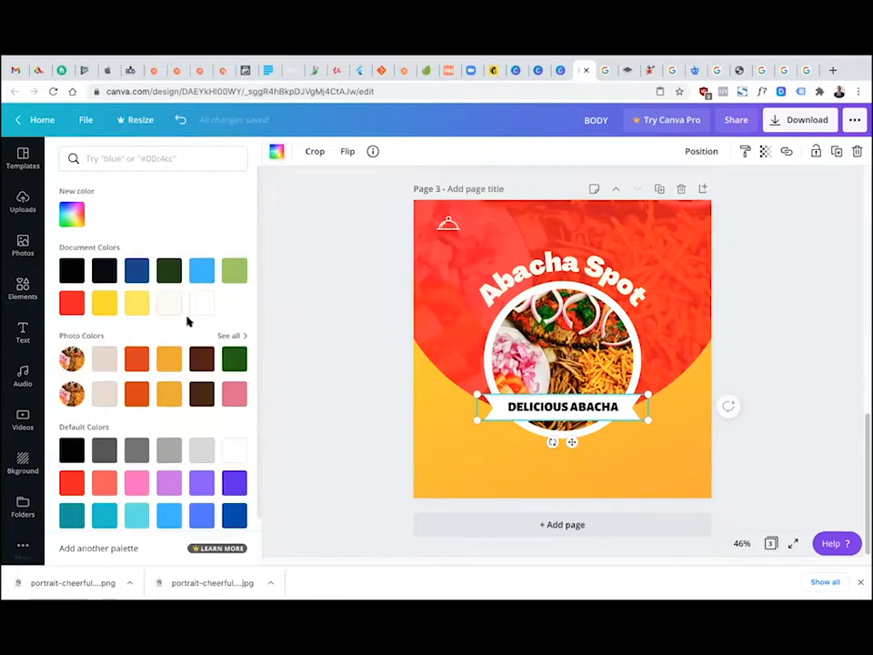
left_click(71, 302)
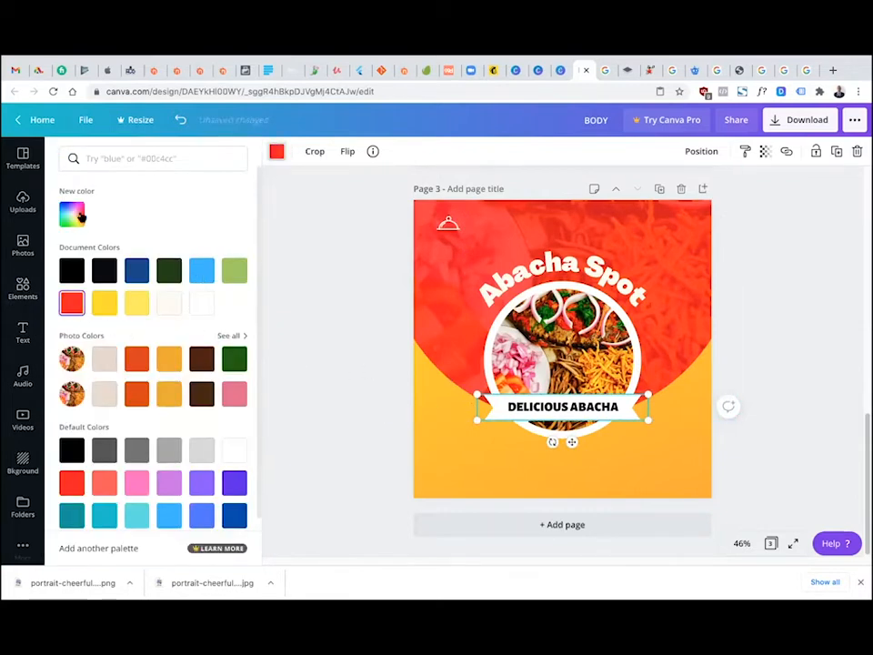
left_click(72, 214)
left_click_drag(216, 246, 228, 261)
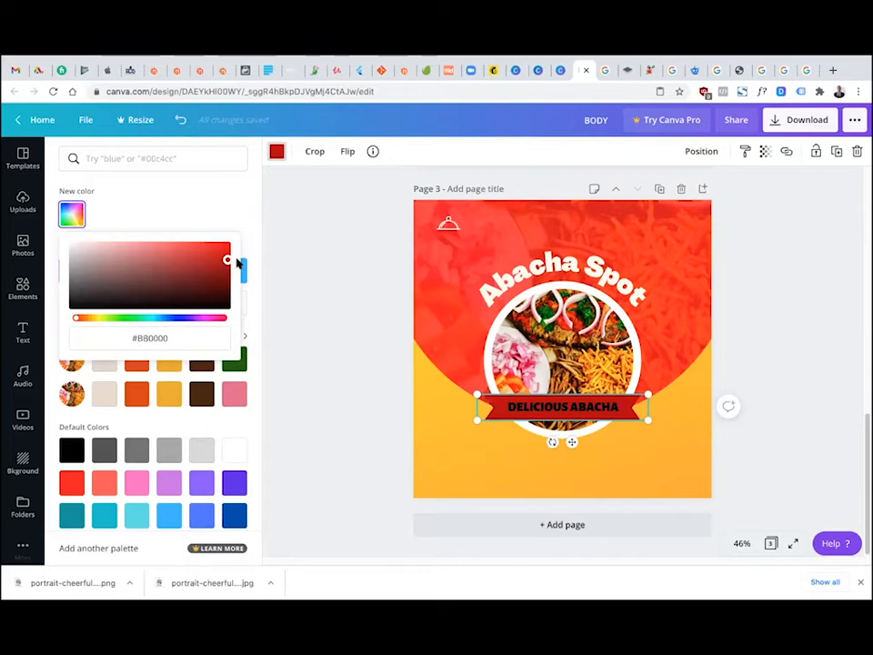
left_click_drag(236, 257, 258, 267)
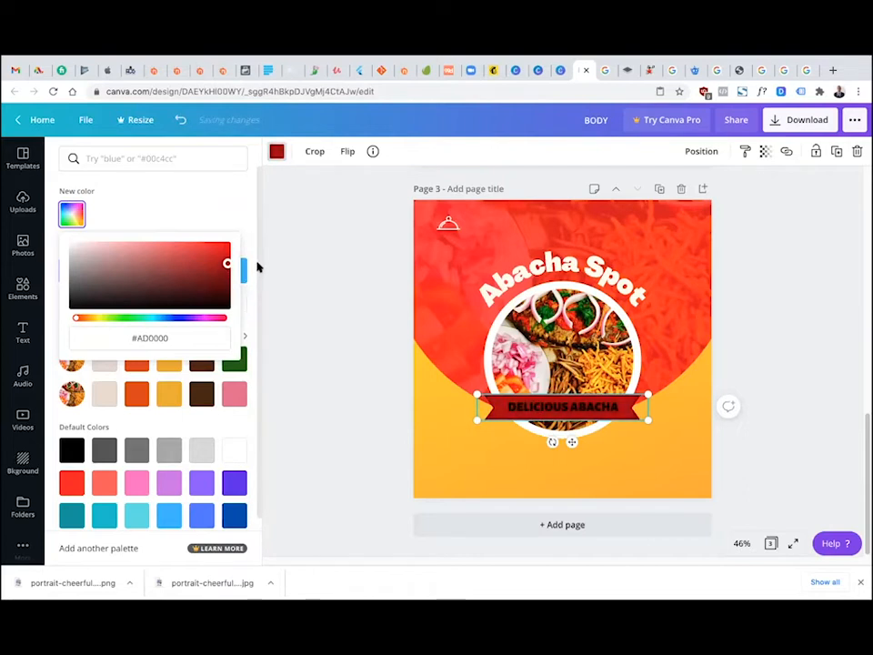
Change the "DELICIOUS ABACHA" banner text colour to white
left_click(520, 408)
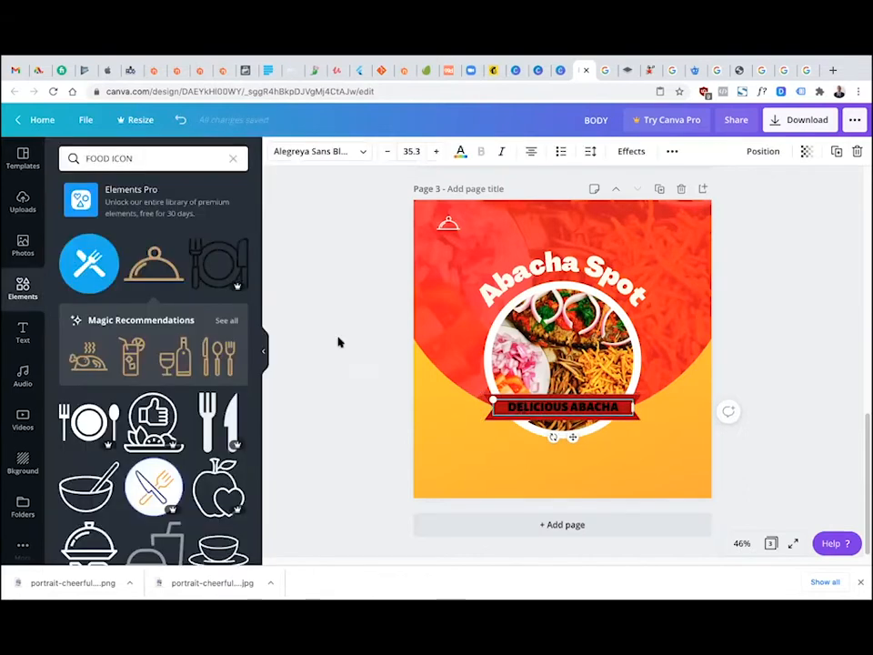
left_click(461, 151)
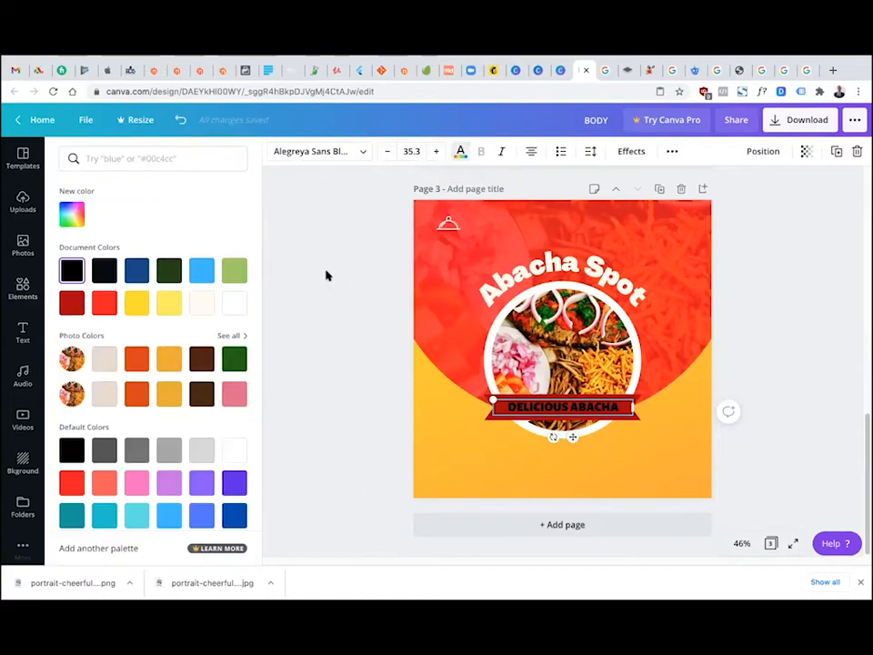
left_click(236, 300)
left_click(336, 425)
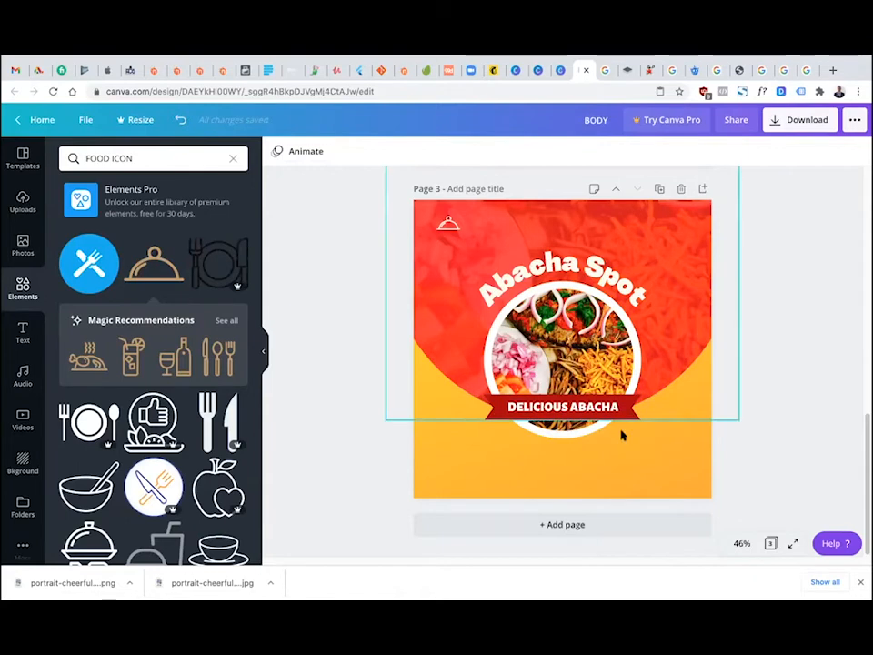
Copy the "Dietary Advice / Muscle Gains" bullet list from the KLUB042 page to page 3 and place it below the circular photo
left_click(674, 261)
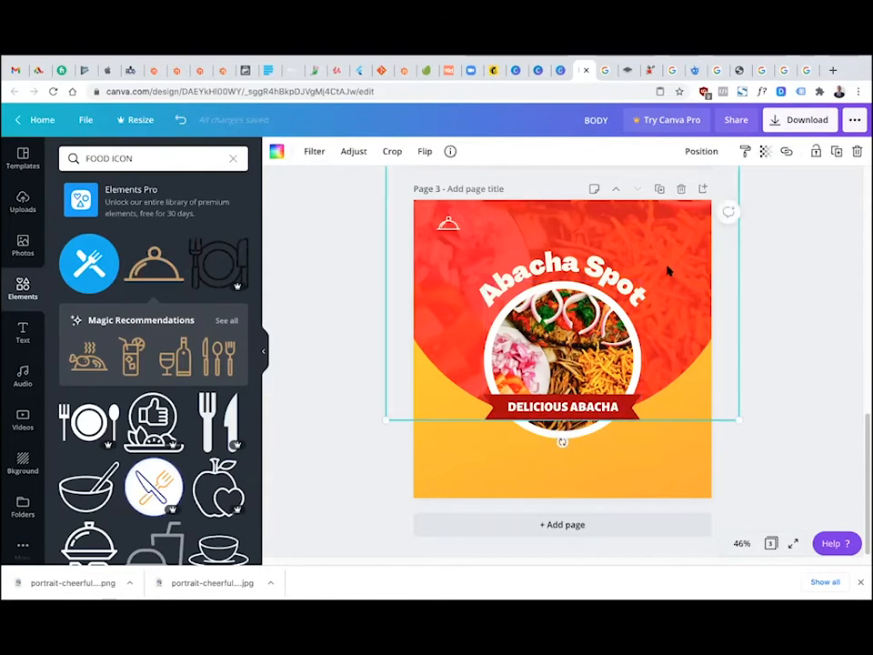
left_click(554, 461)
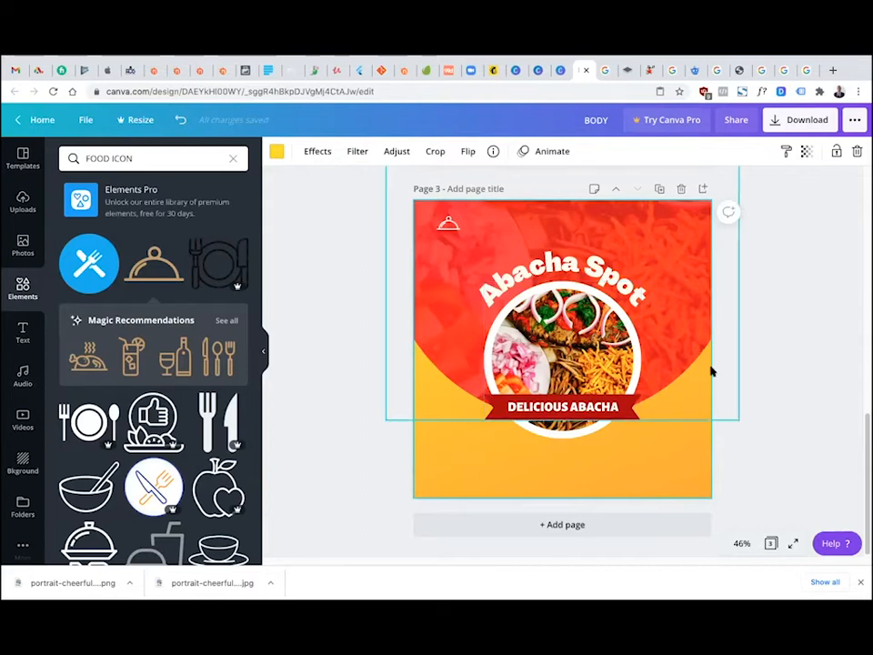
scroll(712, 371, "up", 4)
scroll(696, 367, "down", 2)
scroll(646, 314, "down", 1)
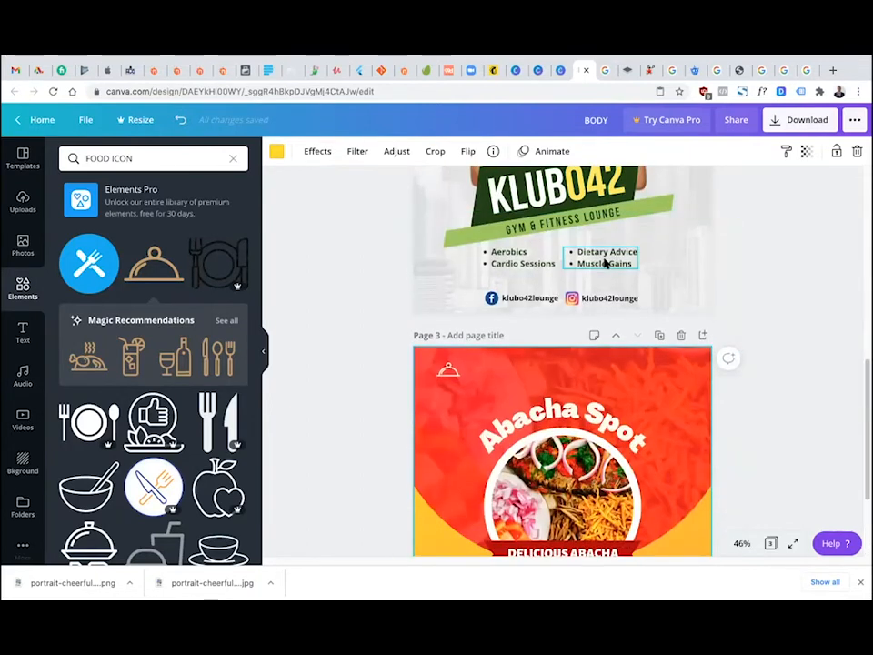
left_click(605, 263)
scroll(743, 398, "down", 5)
left_click(776, 399)
type("Dietary Advice Muscle Gains")
left_click_drag(615, 458, 521, 468)
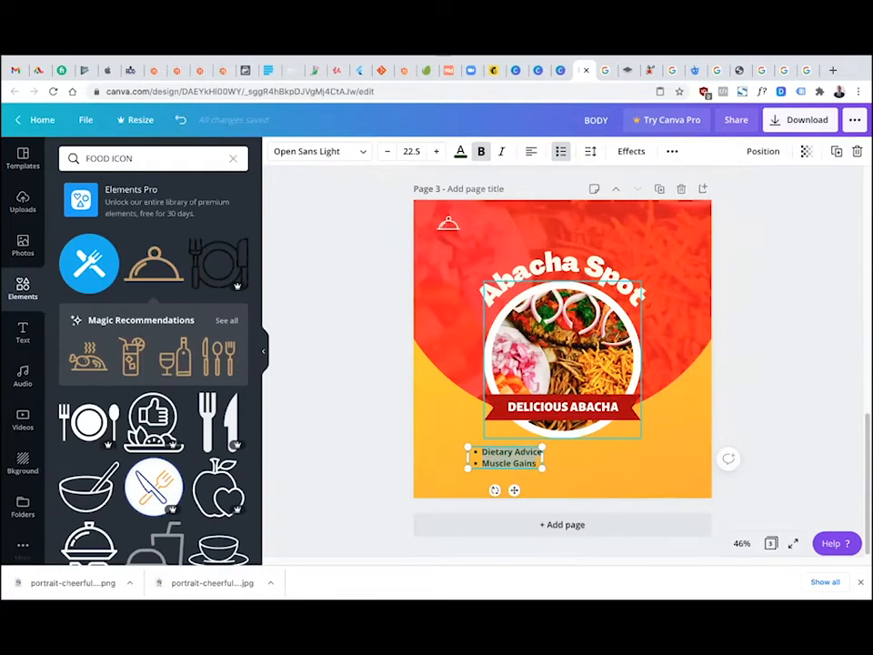
Replace the copied list's text with "Abacha" and remove its bullet formatting
key("BackSpace")
type("Abacha")
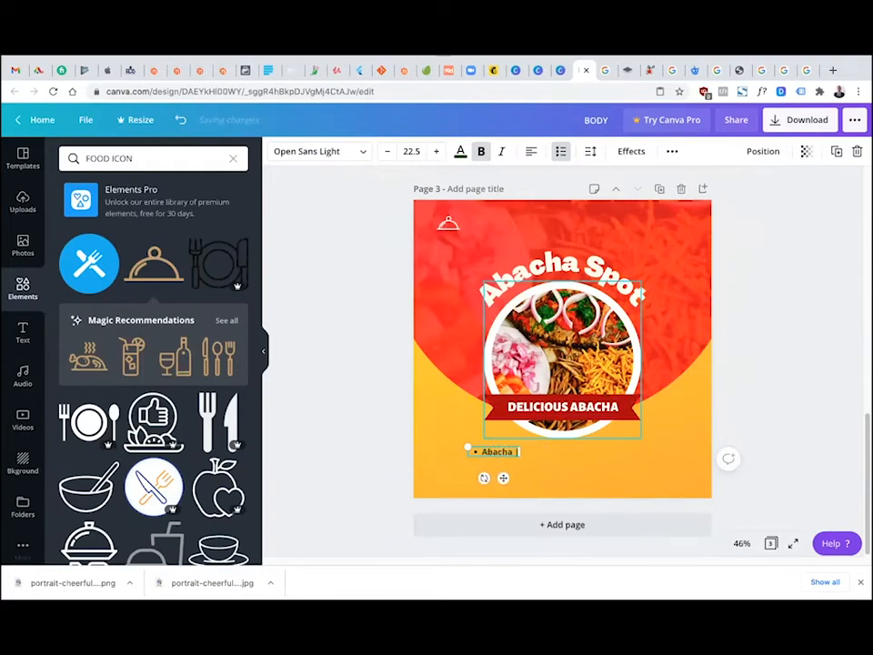
left_click(561, 153)
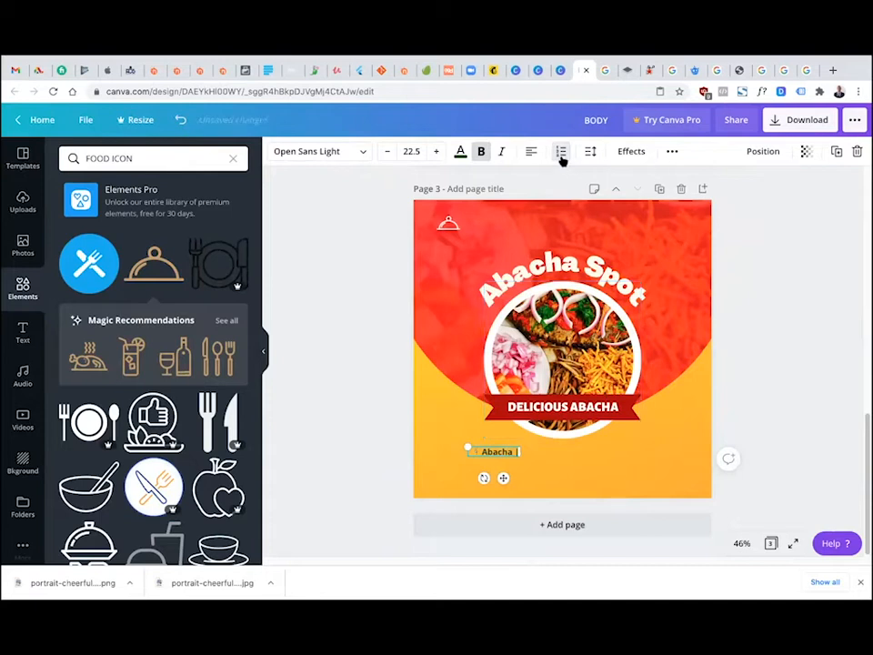
left_click(561, 153)
double_click(498, 452)
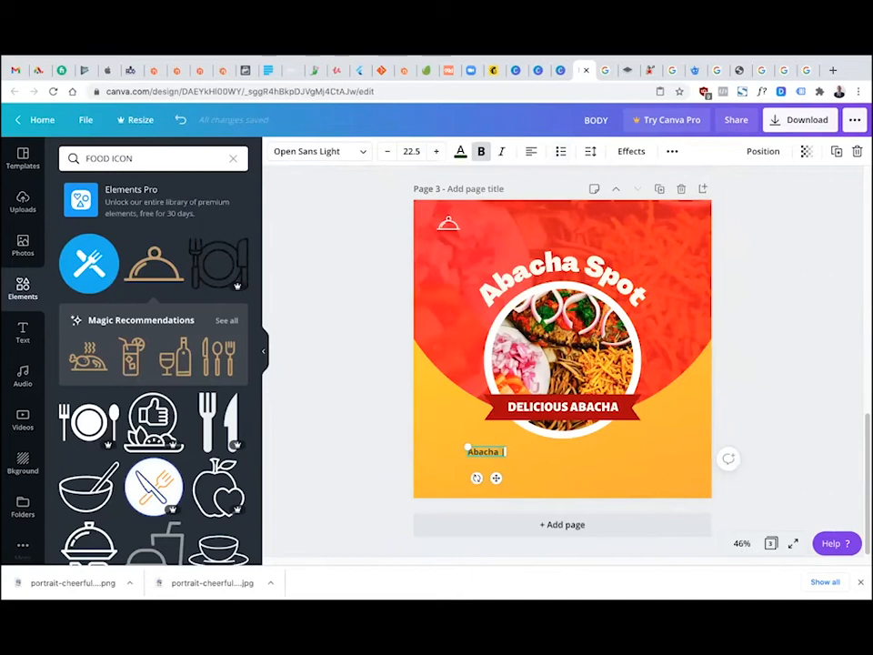
Extend the menu line to read "Abacha | Ugba | Catfish Peppersoup | Grills"
type("| ")
type("Cal")
key("BackSpace")
key("BackSpace")
key("BackSpace")
type("Us")
key("BackSpace")
type("gba |")
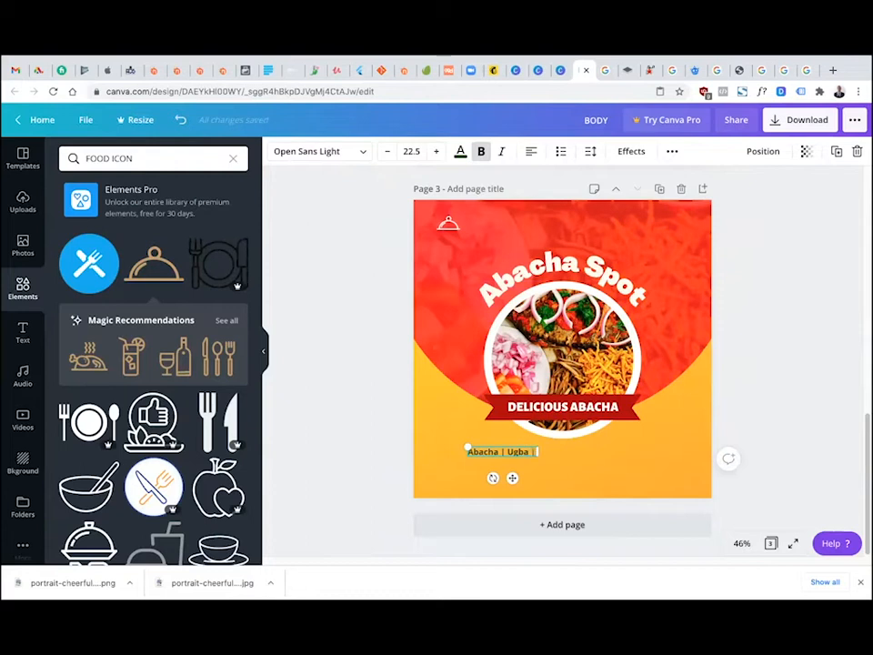
type(" Catfish Pe")
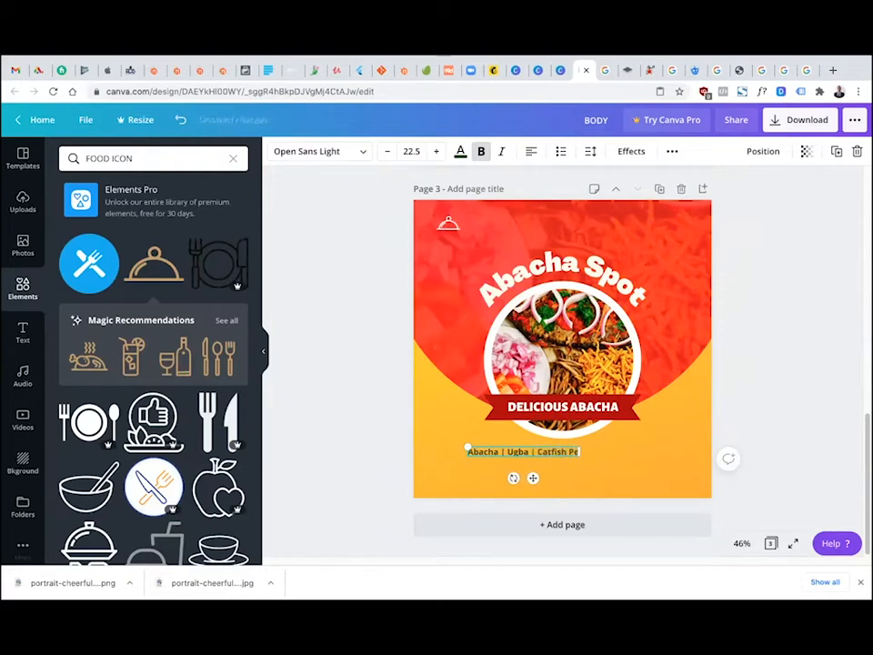
type("ppersoup")
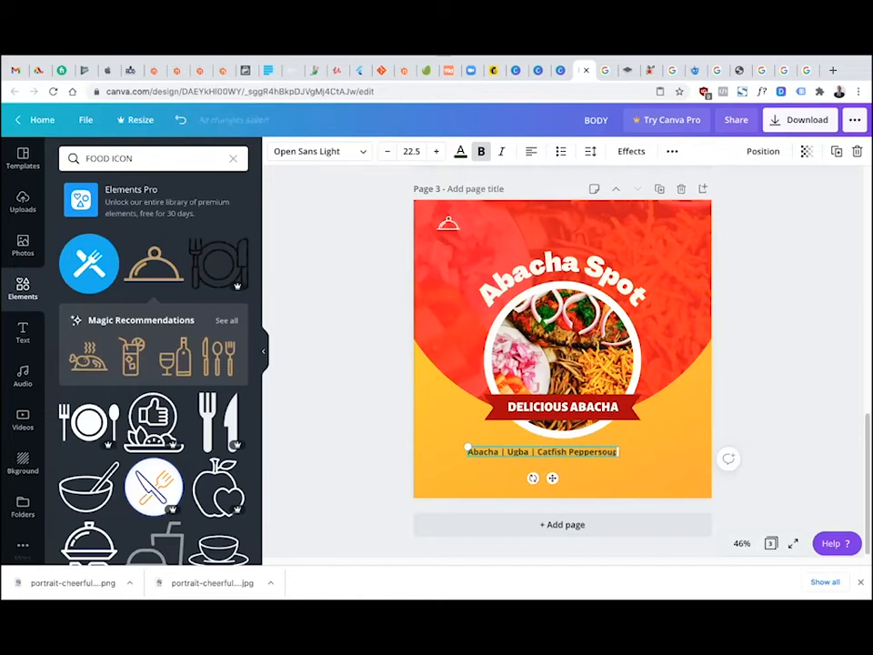
type(" |")
type("Grills")
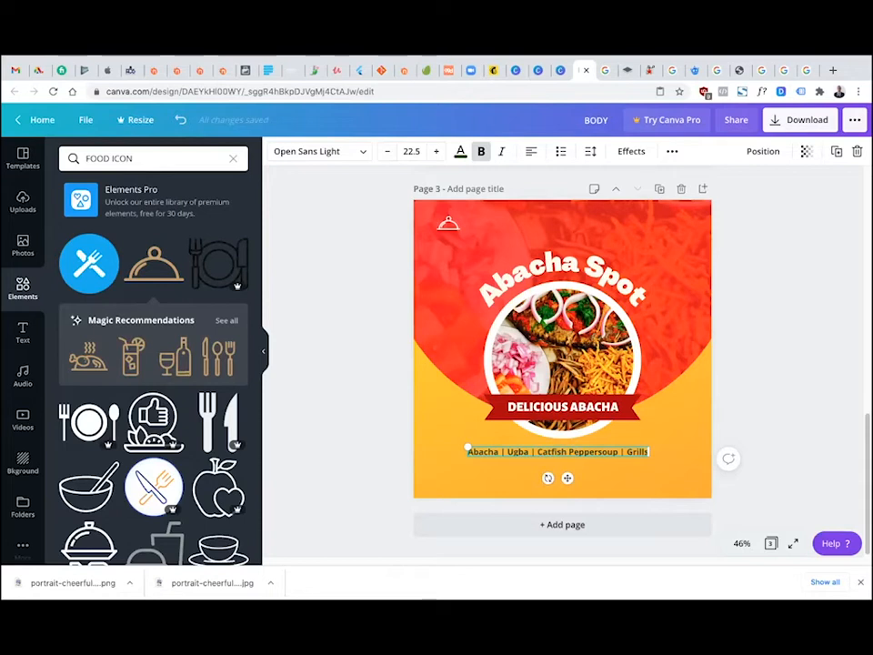
Add a second menu line reading "Chips and Chicken | Fried Rice"
key("Escape")
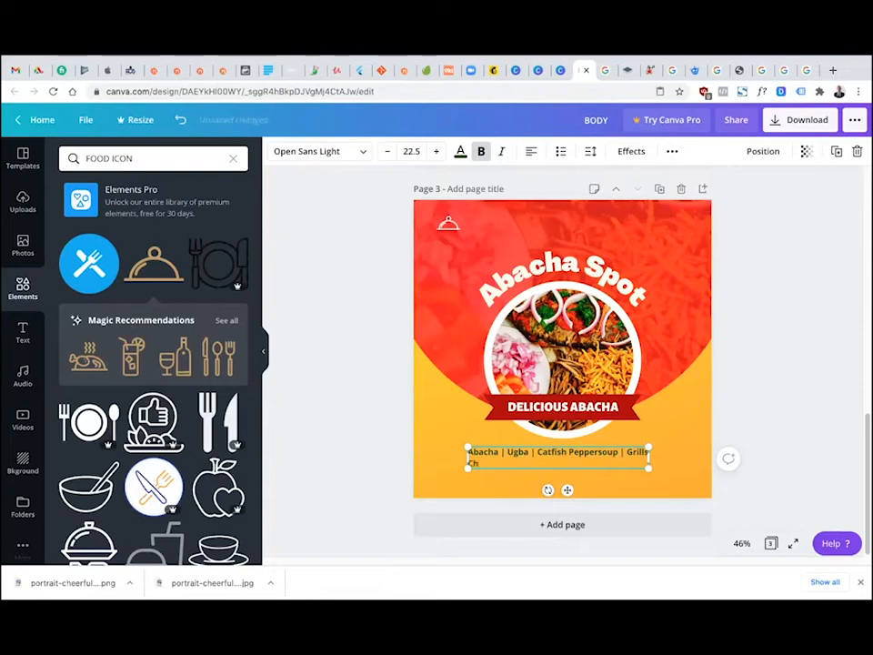
type("hicken |")
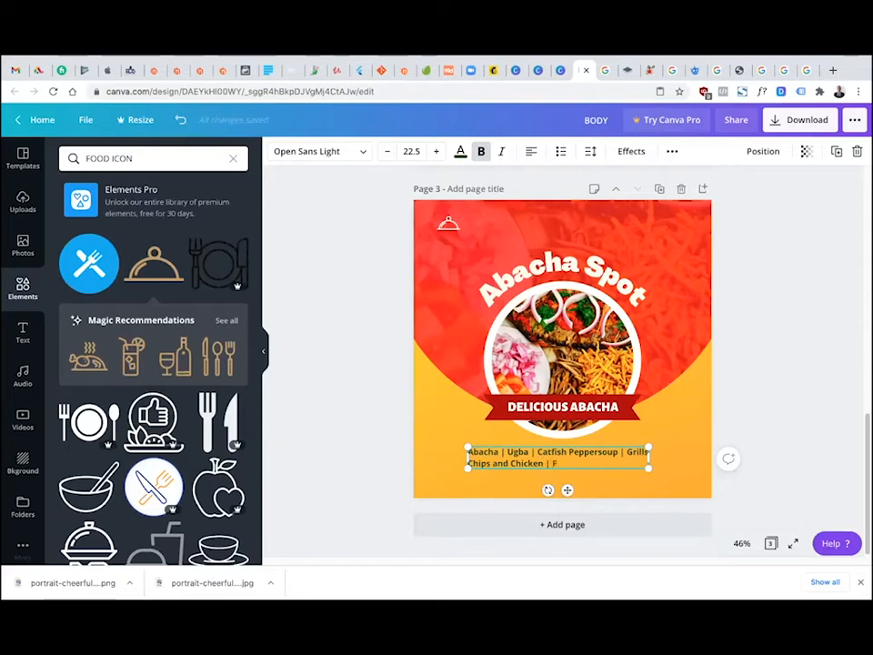
type(" Frie")
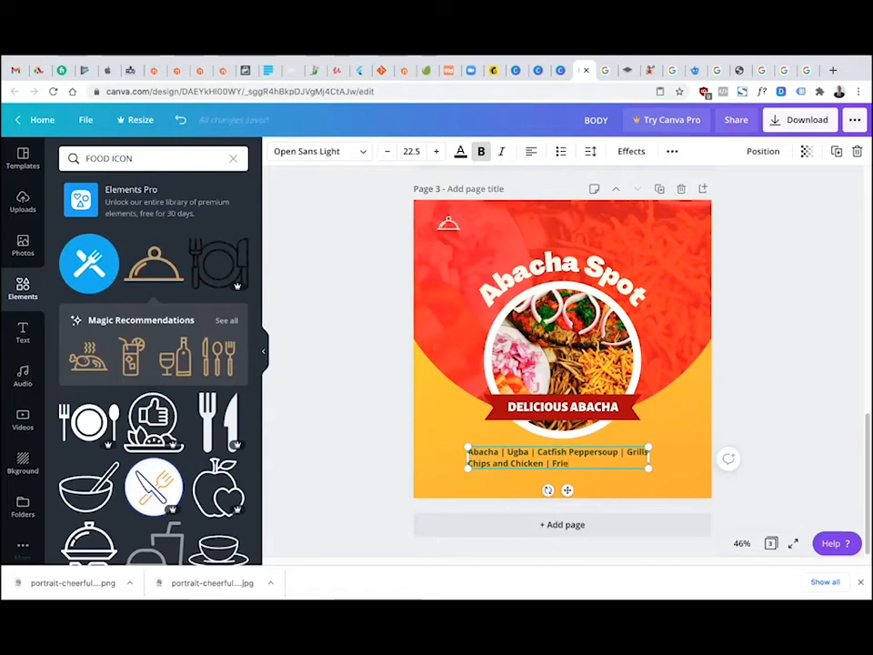
type("d Rice")
left_click(501, 483)
Centre-align the two-line menu text, centre it on the page below the photo, and colour it near-black
left_click(504, 462)
left_click(531, 151)
left_click(664, 445)
left_click(629, 451)
mouse_move(629, 451)
left_mouse_down()
mouse_move(624, 442)
mouse_move(620, 452)
left_mouse_up()
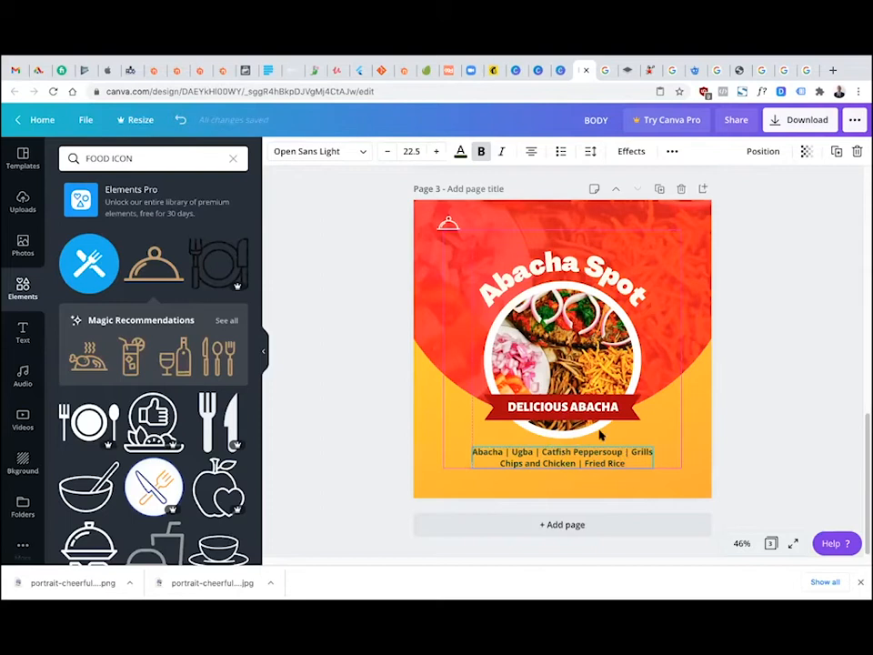
left_click(459, 152)
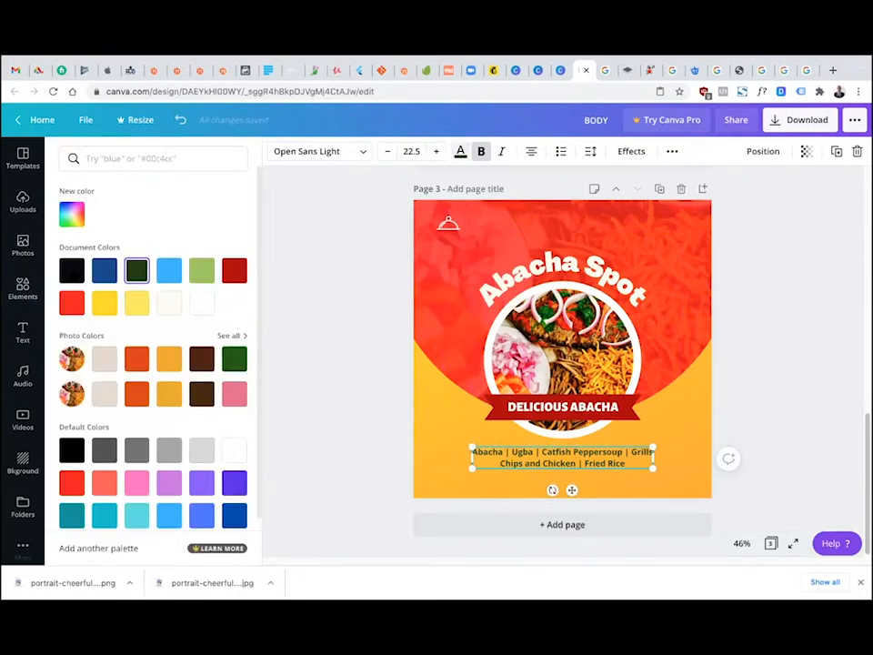
left_click(72, 270)
Shift the faint food photo towards the page's right side and recolour the large red curved shape dark red, #C20404
left_click(466, 329)
left_click_drag(463, 320, 537, 313)
left_click(437, 297)
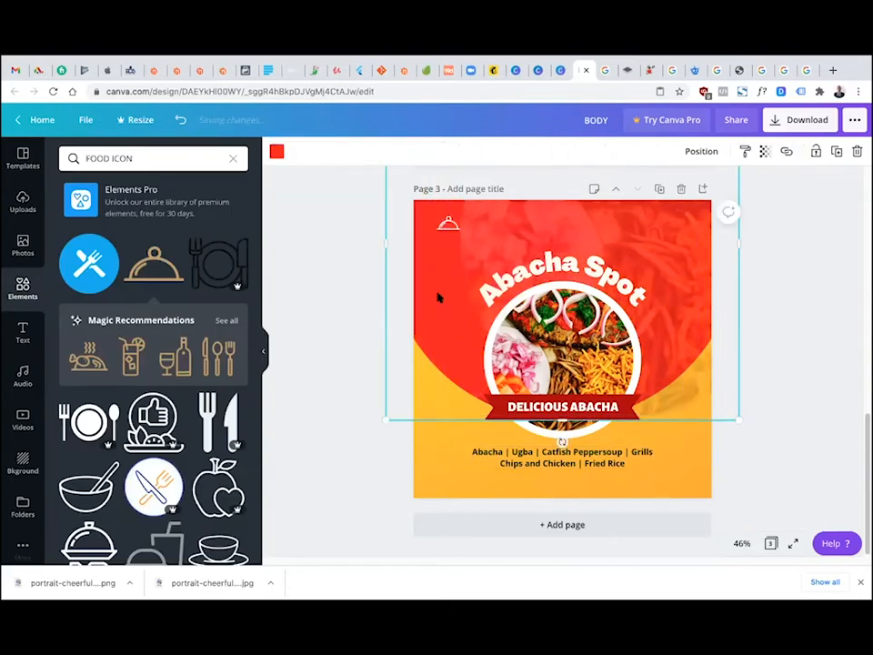
left_click(276, 151)
left_click(233, 270)
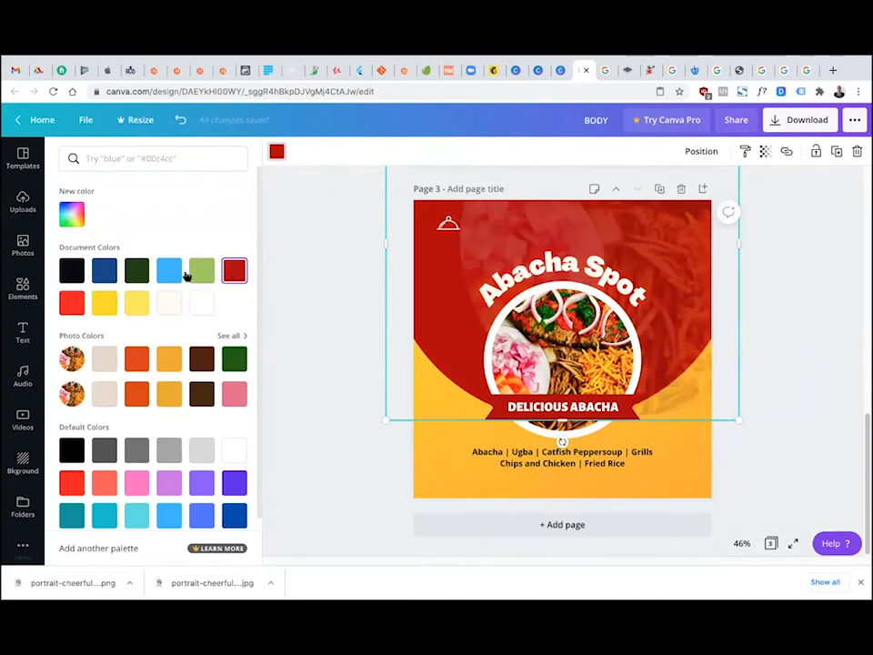
left_click(72, 215)
left_click(225, 254)
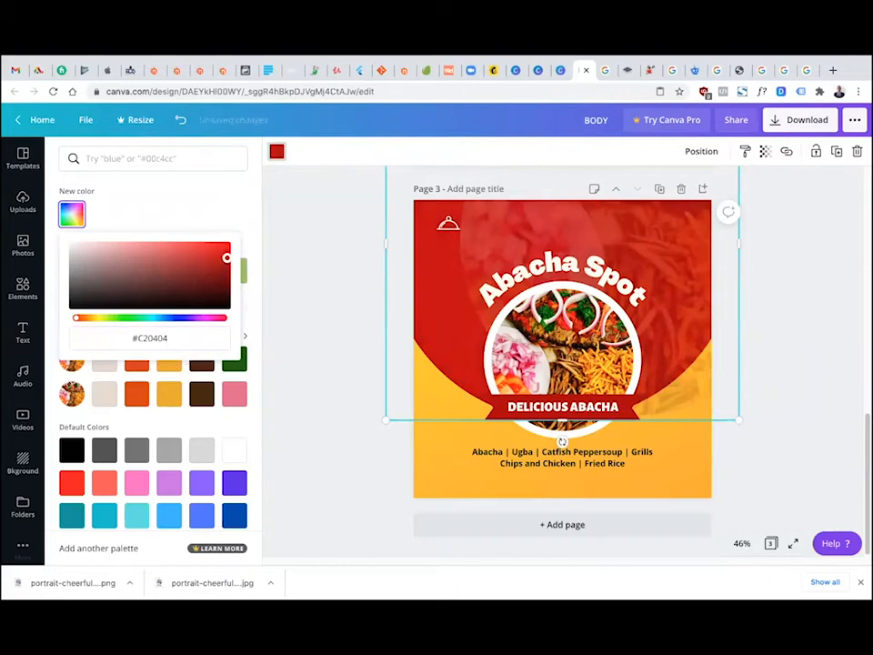
Recolour the large red curved shape behind the food photo to a slightly brighter red, #D10808
left_click(225, 253)
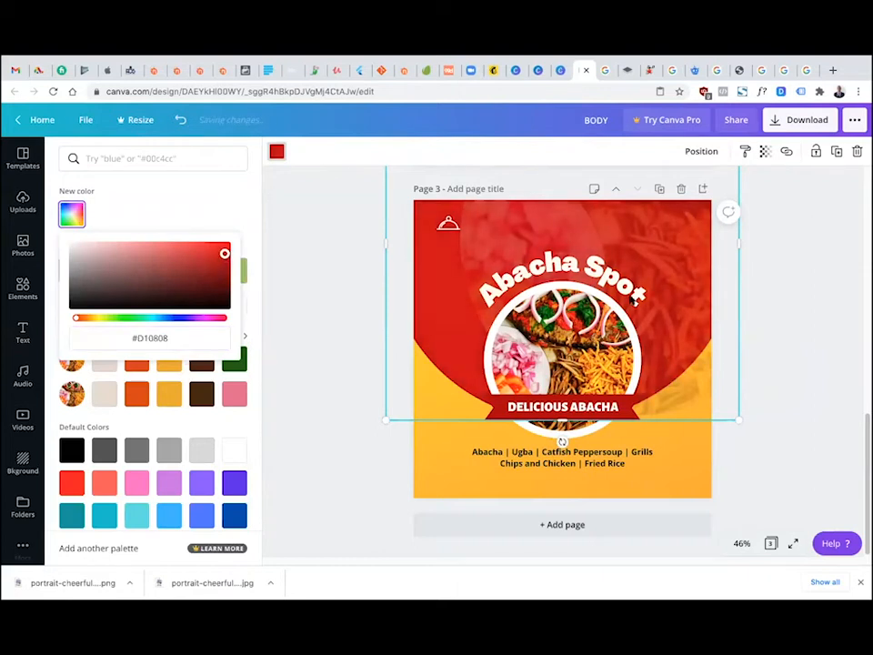
left_click(735, 310)
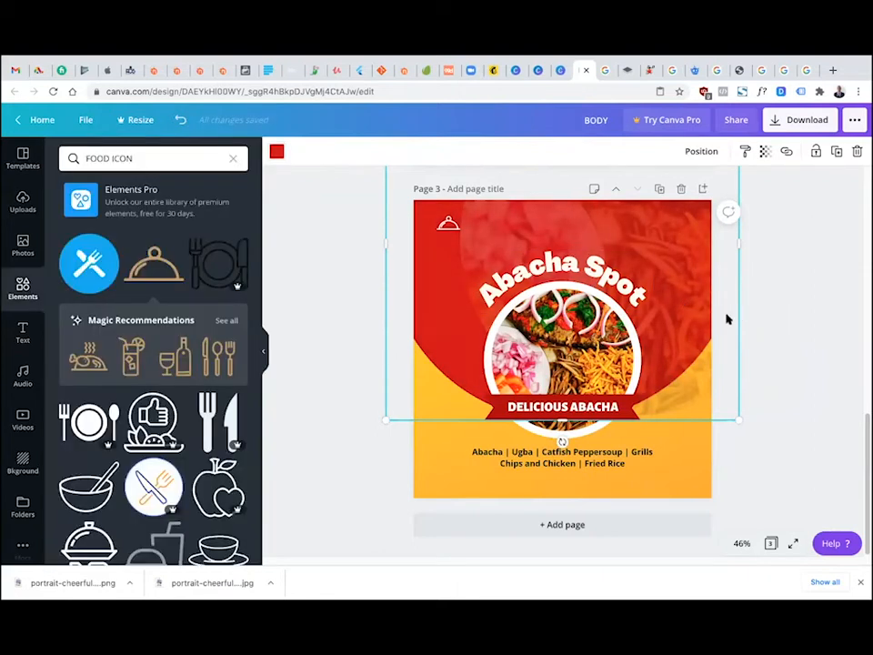
left_click(741, 317)
Shift the faint food photo leftward so its texture spreads across the whole red curved shape
left_click_drag(674, 289, 617, 297)
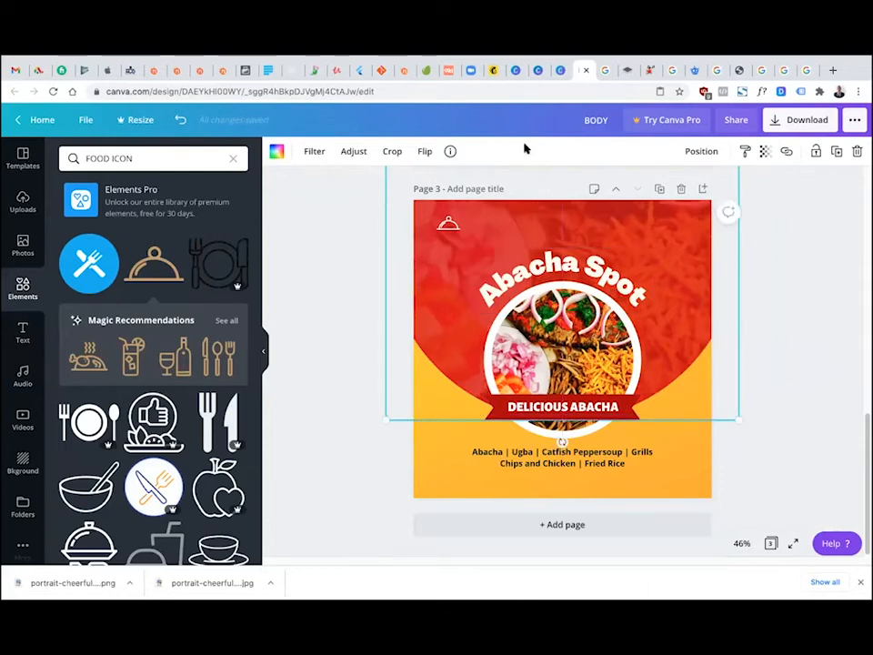
left_click(798, 337)
left_click_drag(759, 259, 468, 339)
left_click(765, 325)
Move the "Abacha Spot" title, circular photo and "DELICIOUS ABACHA" banner up together, keeping them centred on the page
left_click(564, 406)
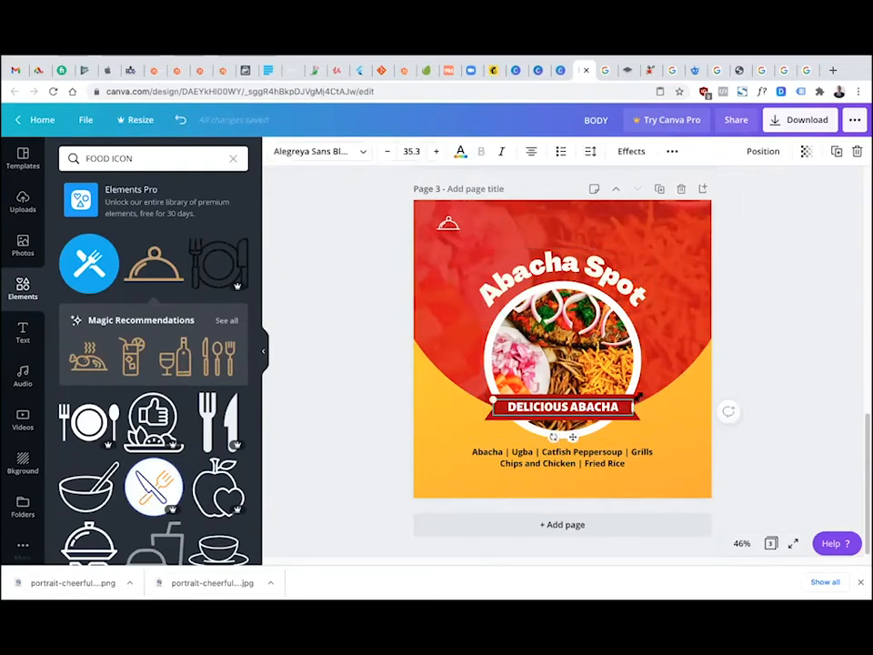
left_click(799, 370)
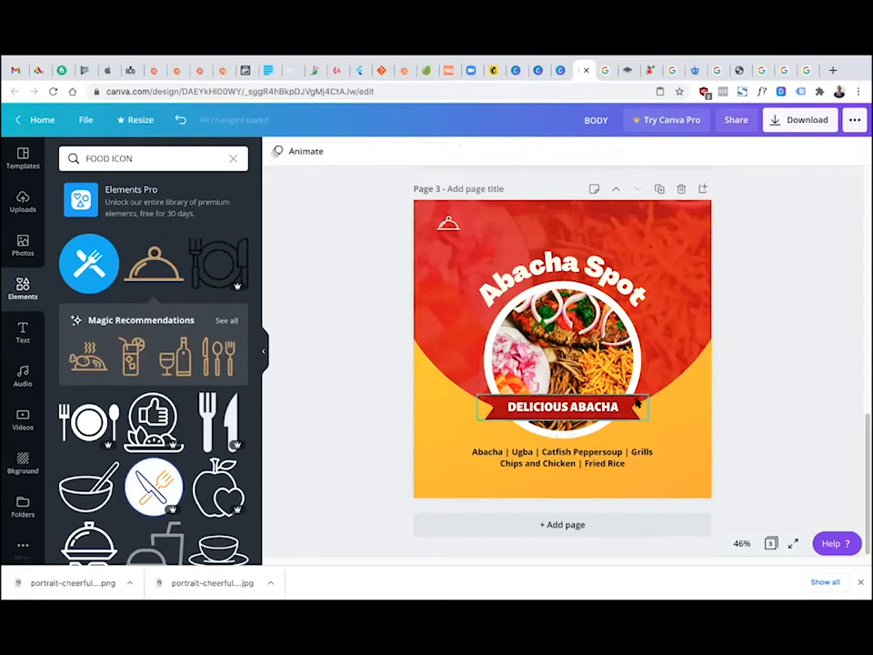
left_click(615, 411)
left_click(605, 408, "shift")
left_click(593, 350, "shift")
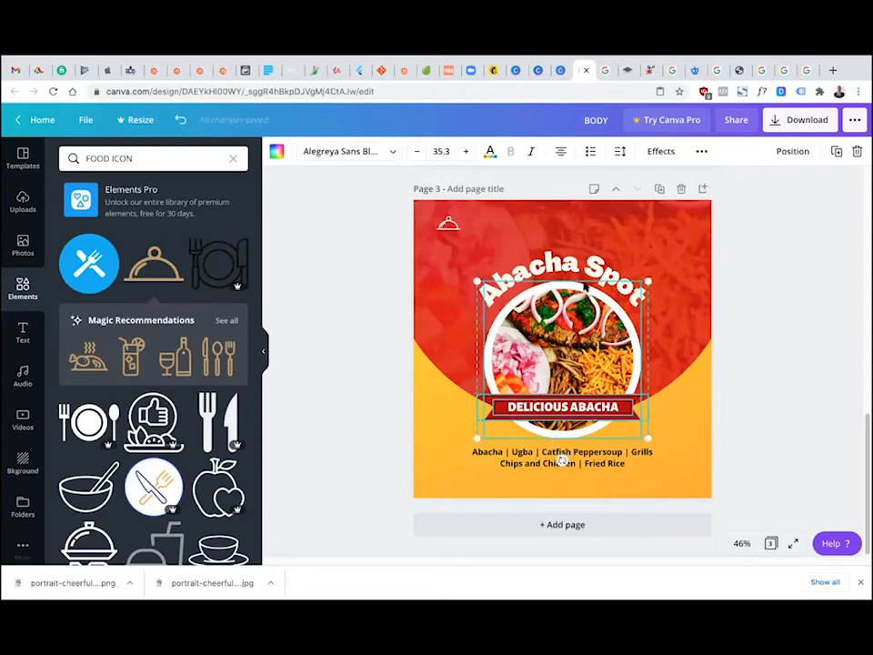
left_click(593, 269, "shift")
left_click_drag(564, 459, 582, 314)
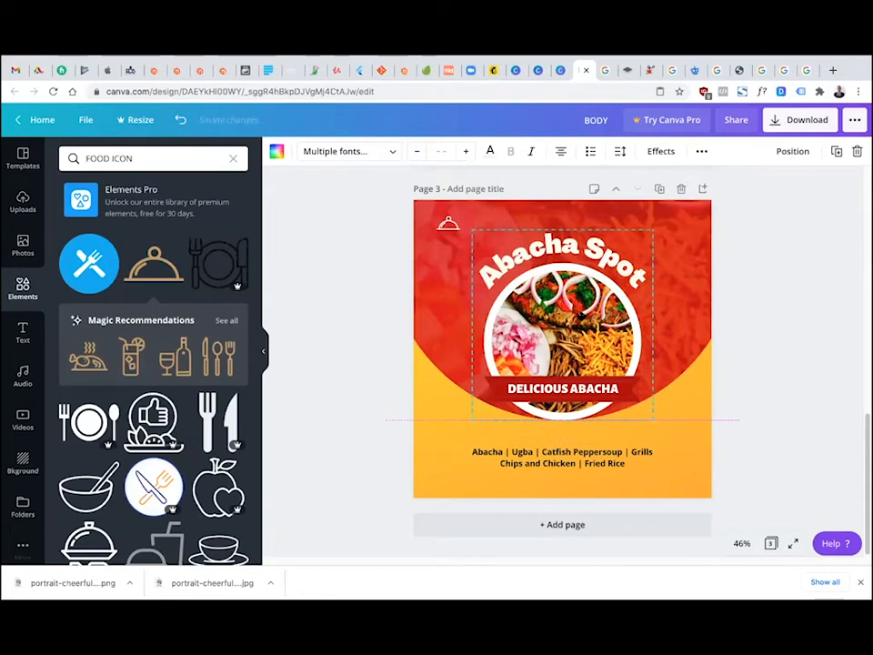
Move the faint food photo and the large red curved shape up to end level with the banner's lower edge
left_click(684, 339)
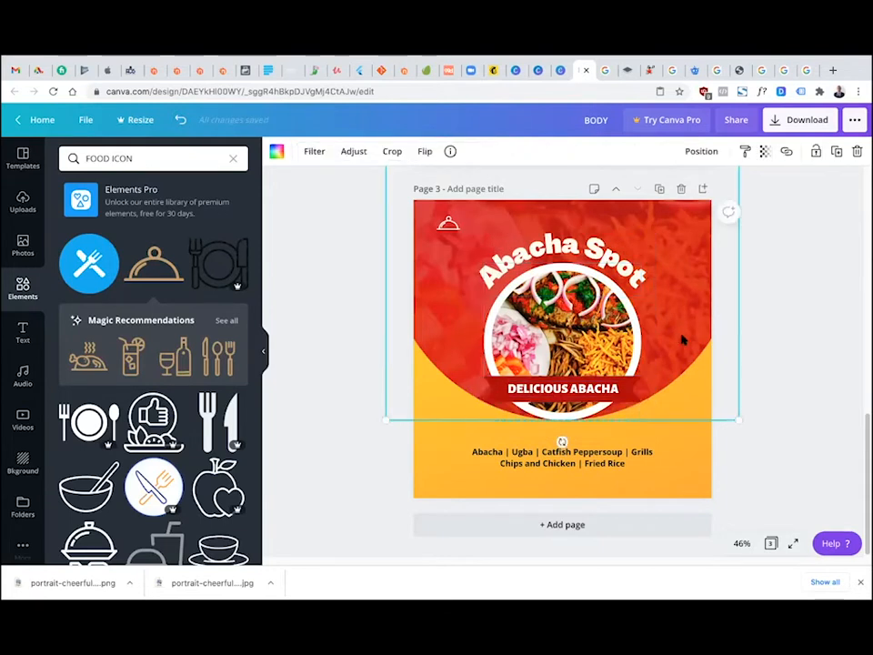
left_click_drag(681, 324, 681, 312)
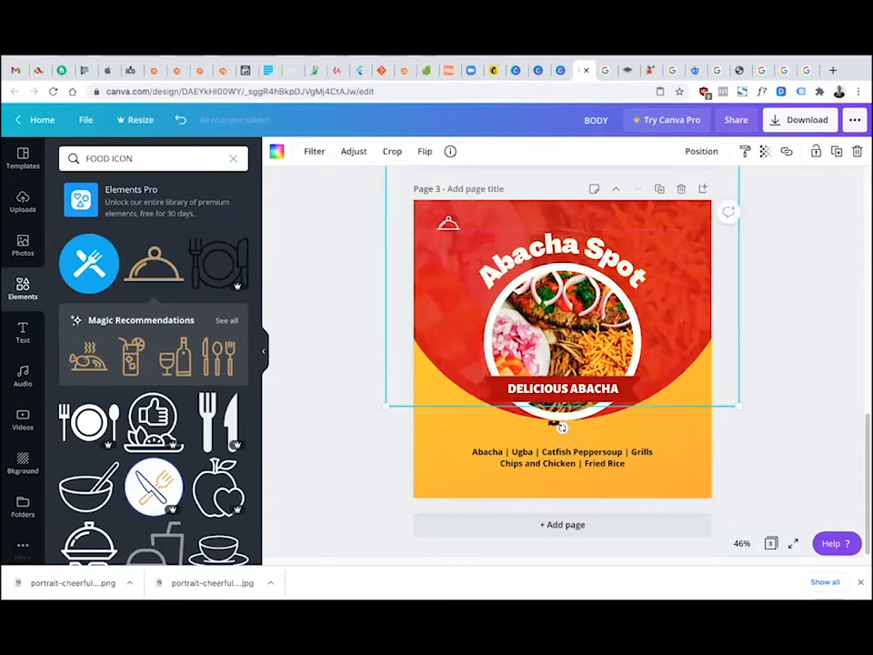
left_click(379, 448)
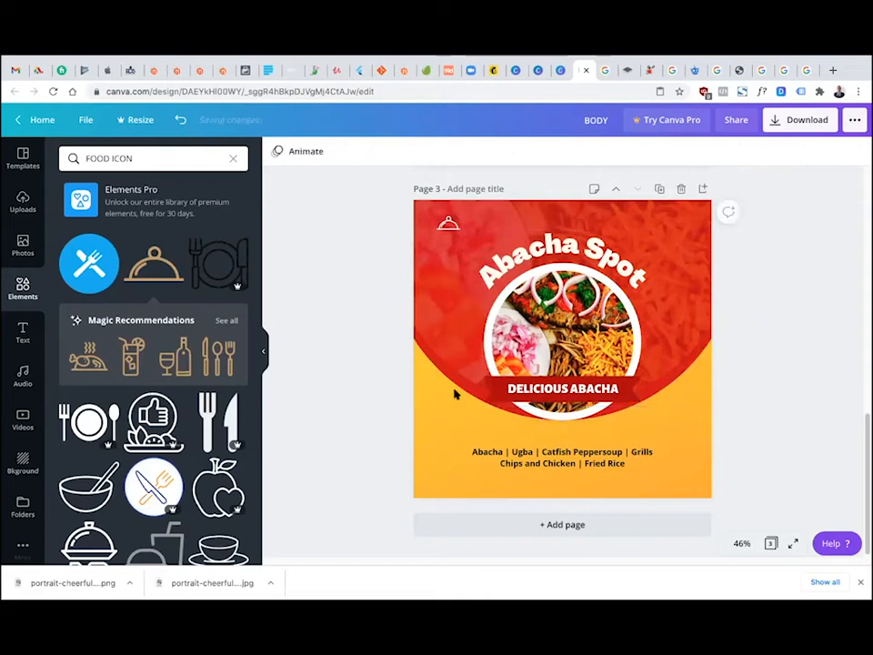
left_click(458, 390)
key("shift+Up")
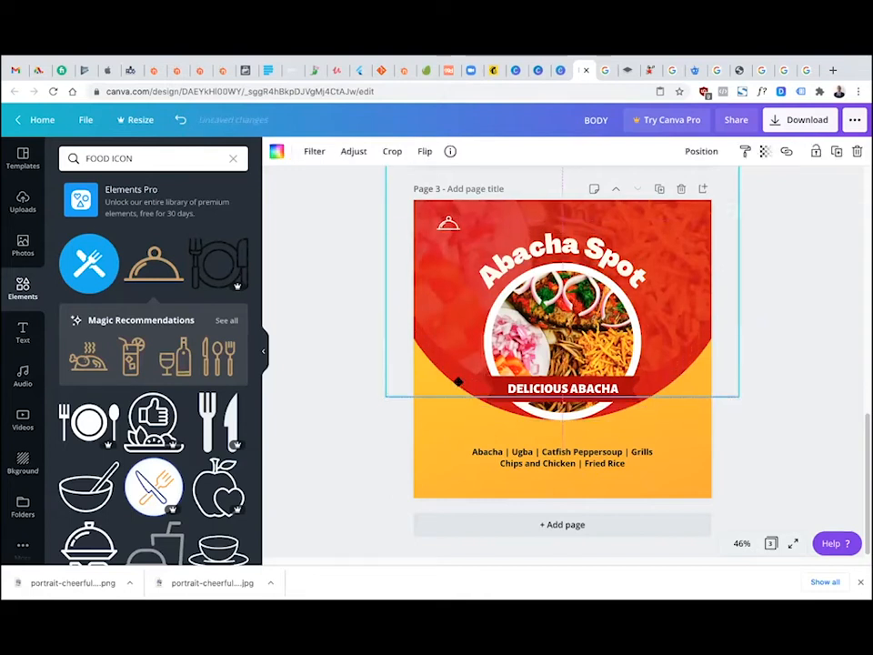
mouse_move(458, 371)
left_mouse_down()
mouse_move(462, 345)
mouse_move(473, 397)
mouse_move(472, 378)
left_mouse_up()
left_click(699, 257)
left_click_drag(698, 266, 719, 313)
left_click(787, 347)
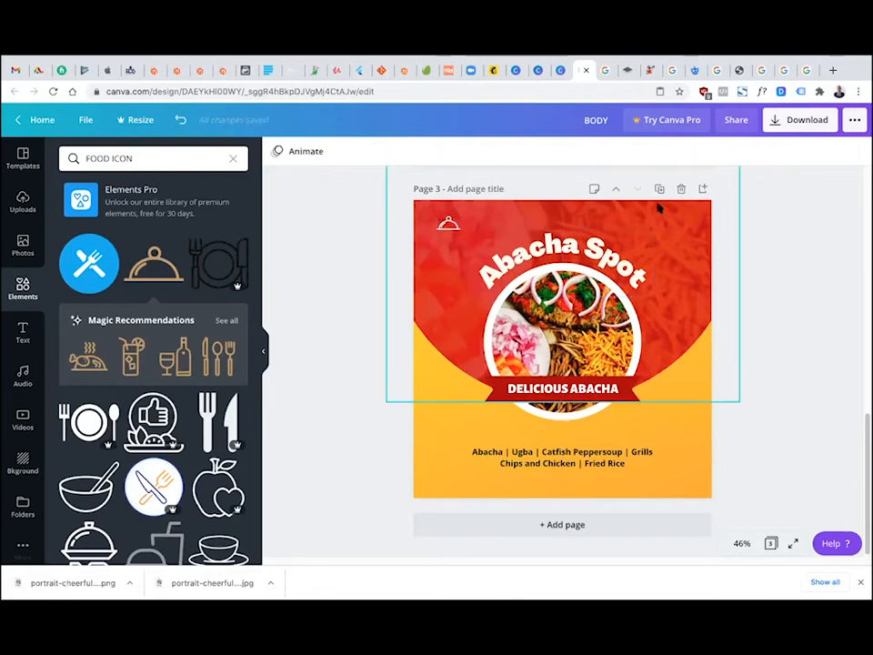
Move the two-line menu text up closer to the photo, enlarge it to size 24.4 and centre it on the page
left_click_drag(593, 463, 594, 446)
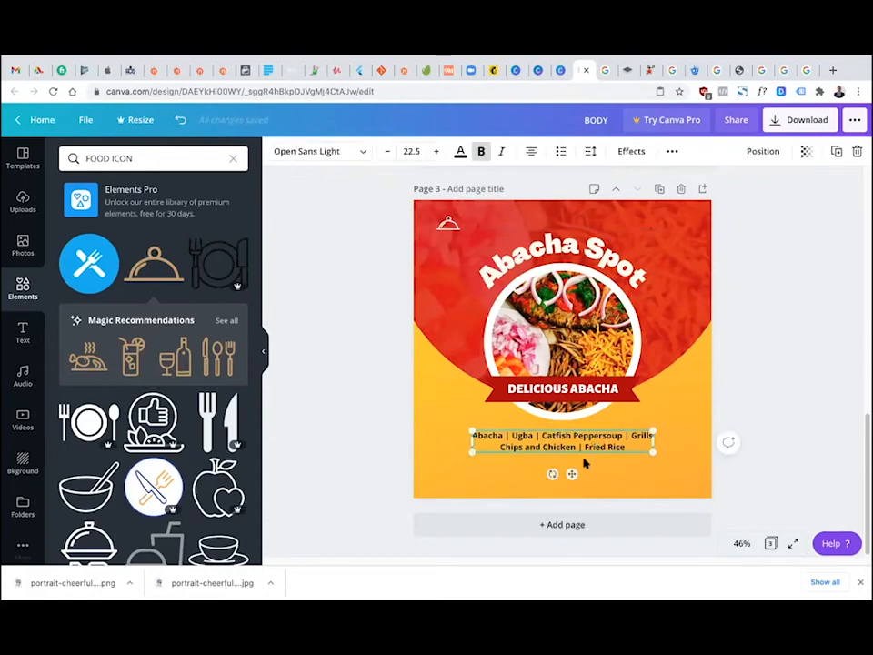
left_click_drag(653, 452, 604, 446)
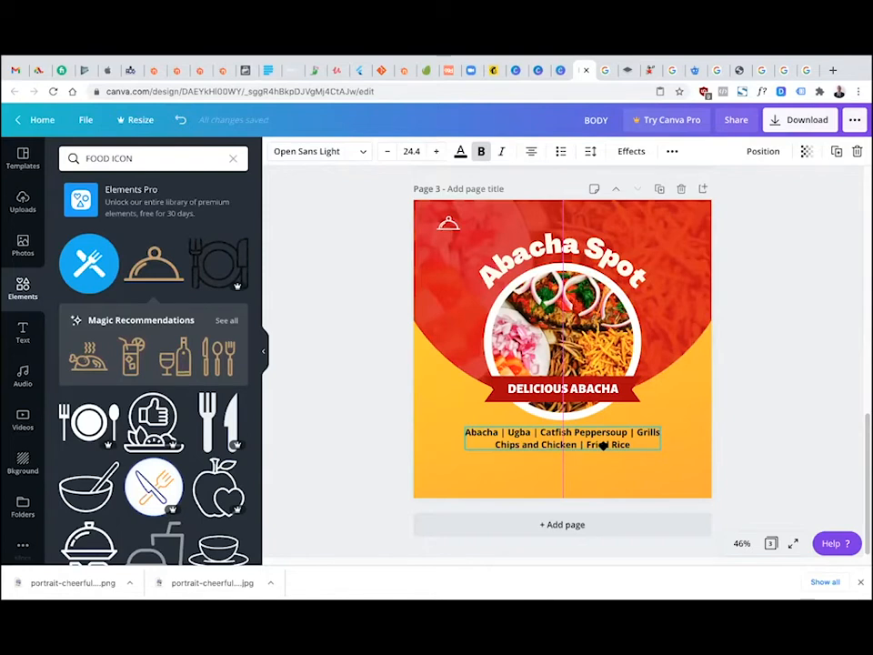
left_click_drag(604, 445, 613, 446)
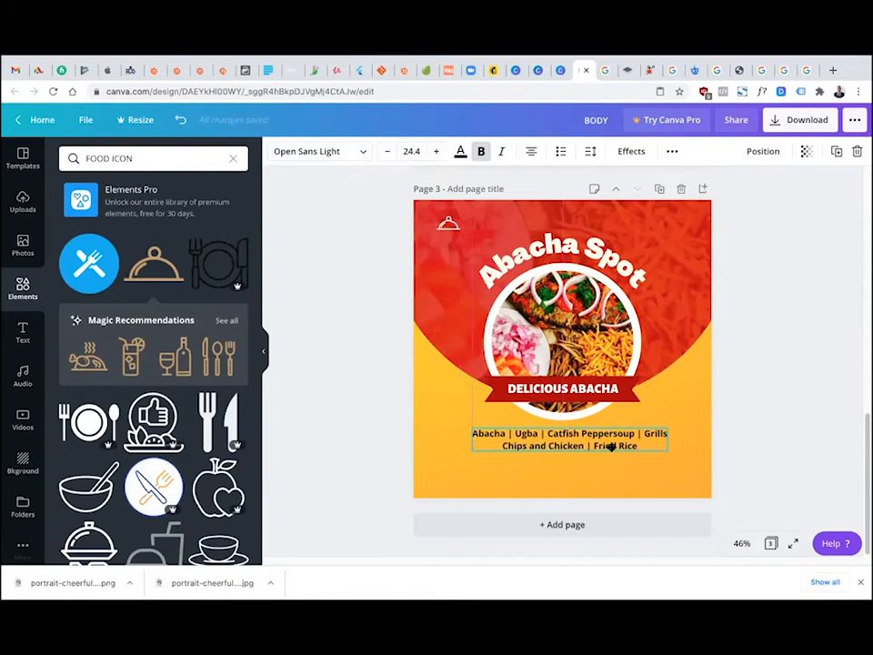
left_click_drag(611, 445, 604, 448)
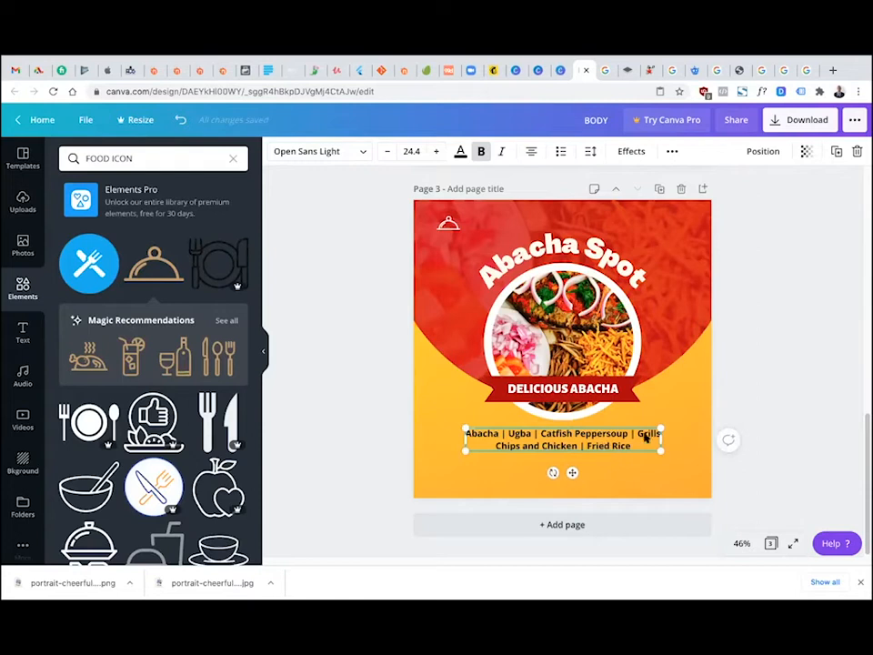
left_click(785, 374)
Align the title, circular photo, banner, banner text and menu text to a common horizontal centre
left_click(634, 438)
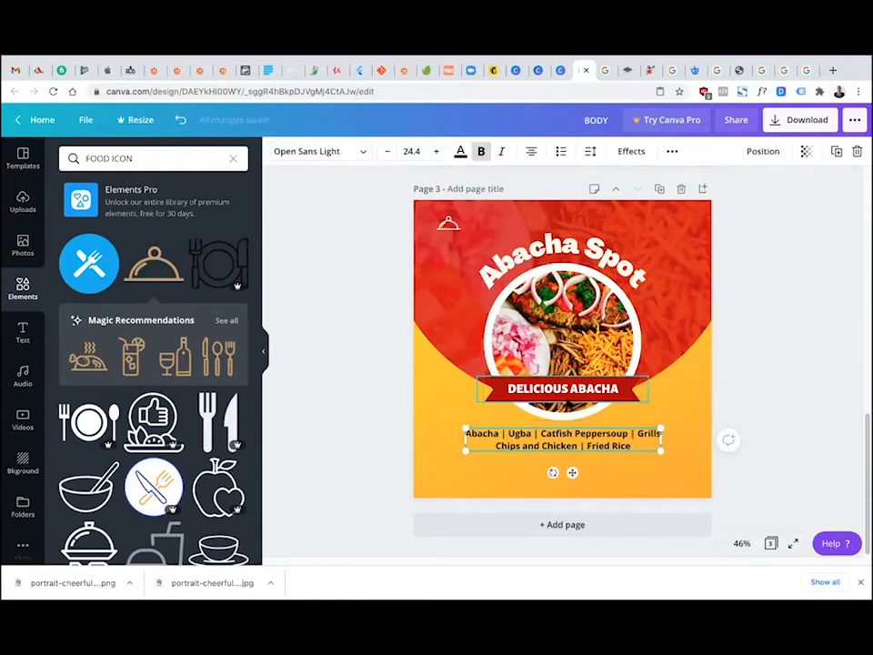
left_click(568, 411, "shift")
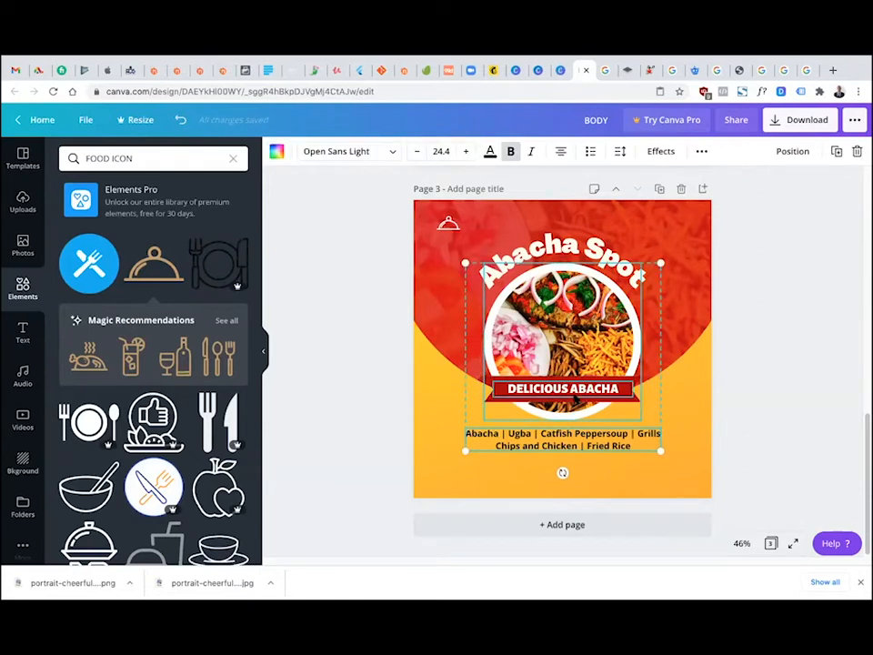
left_click(604, 398, "shift")
left_click(604, 394, "shift")
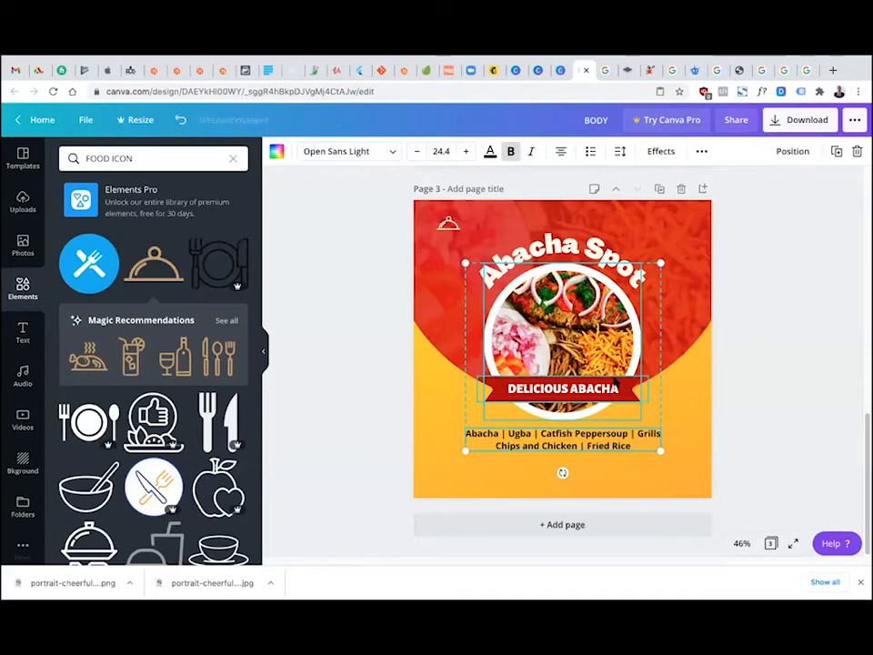
left_click(619, 398, "shift")
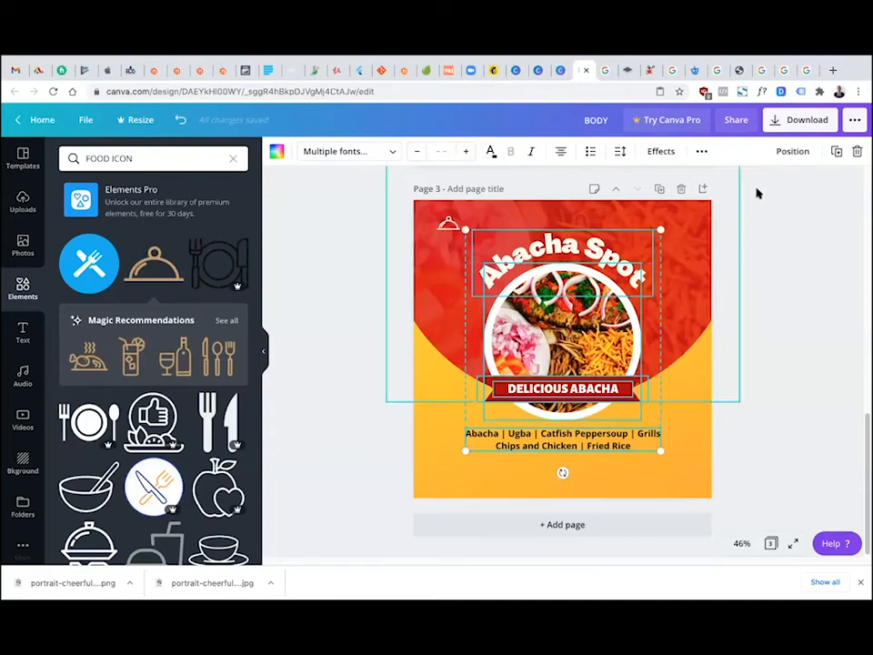
left_click(788, 154)
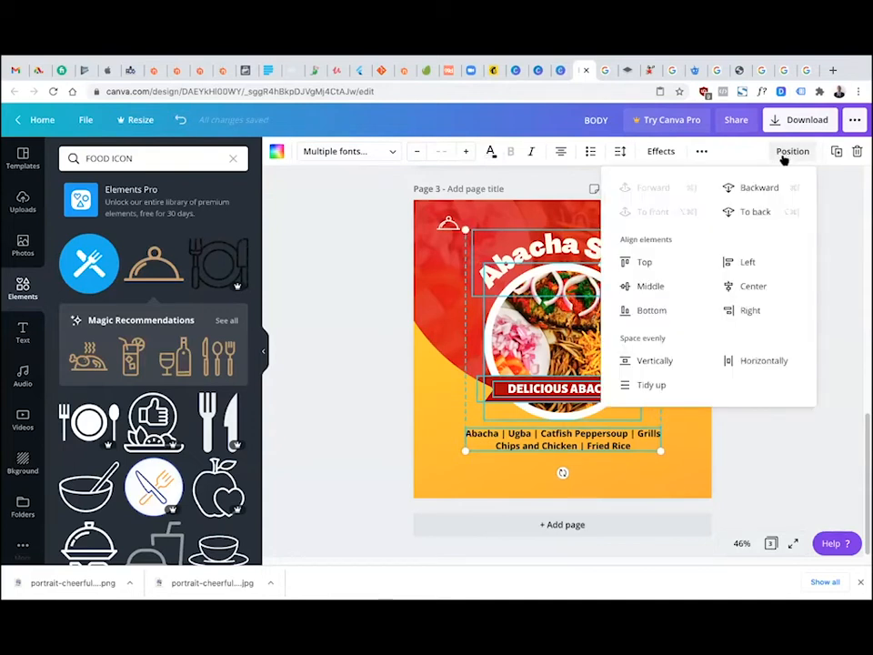
left_click(742, 287)
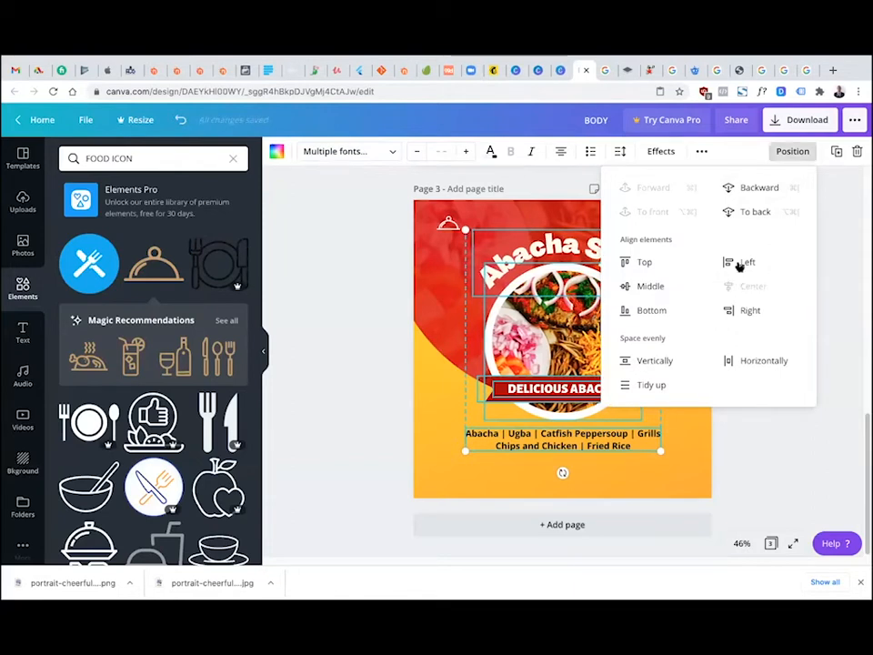
left_click(740, 263)
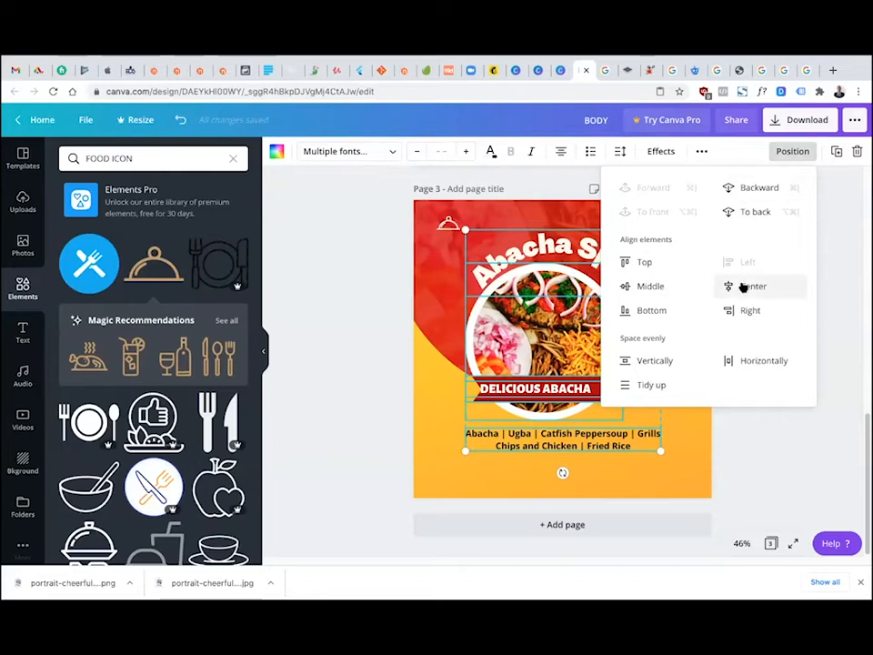
left_click(741, 287)
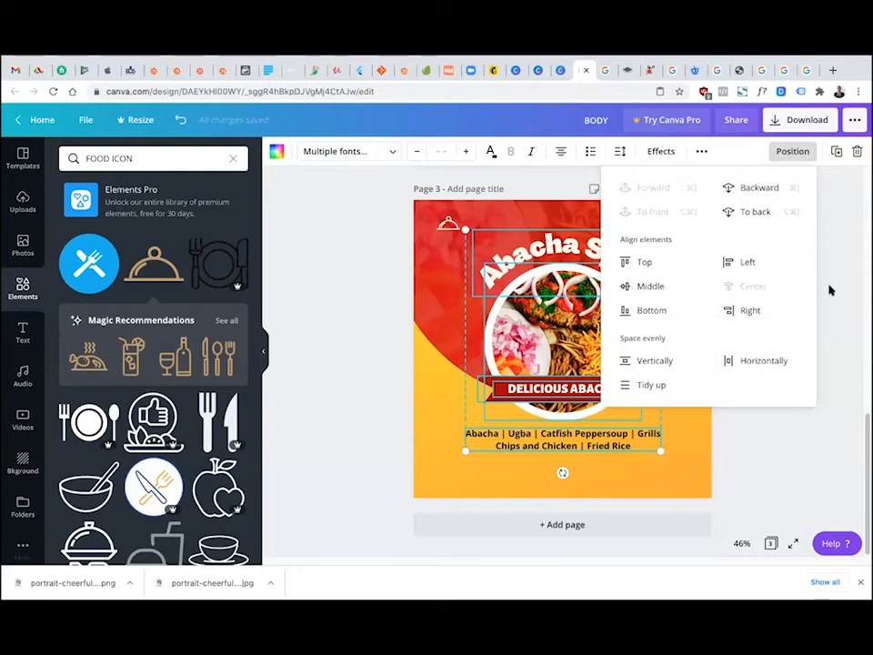
left_click(769, 327)
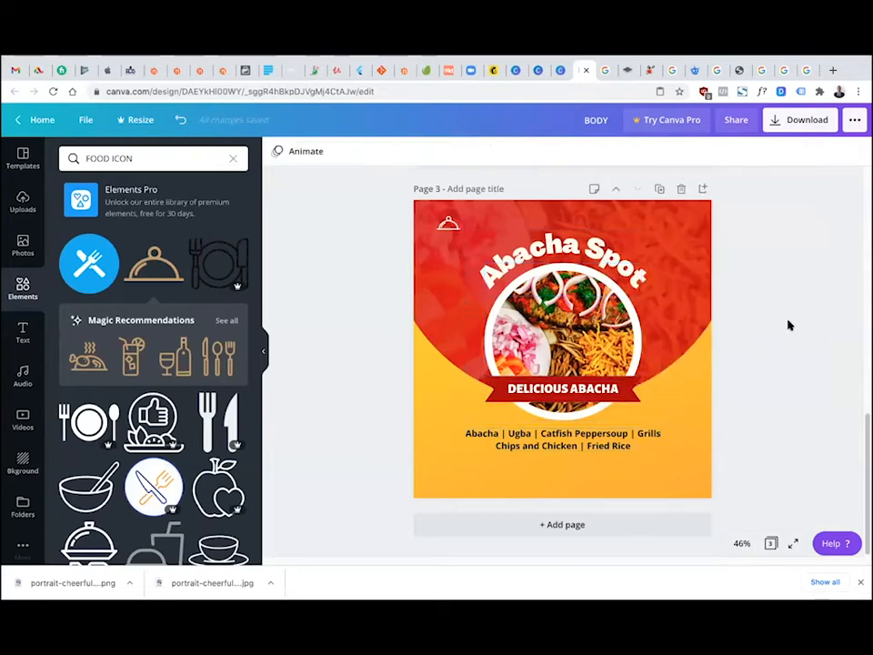
Copy the Facebook and Instagram icons with their handles from the KLUB042 page to page 3, placing them below the menu text
scroll(741, 351, "up", 5)
scroll(741, 351, "down", 5)
scroll(741, 351, "down", 1)
scroll(741, 351, "up", 3)
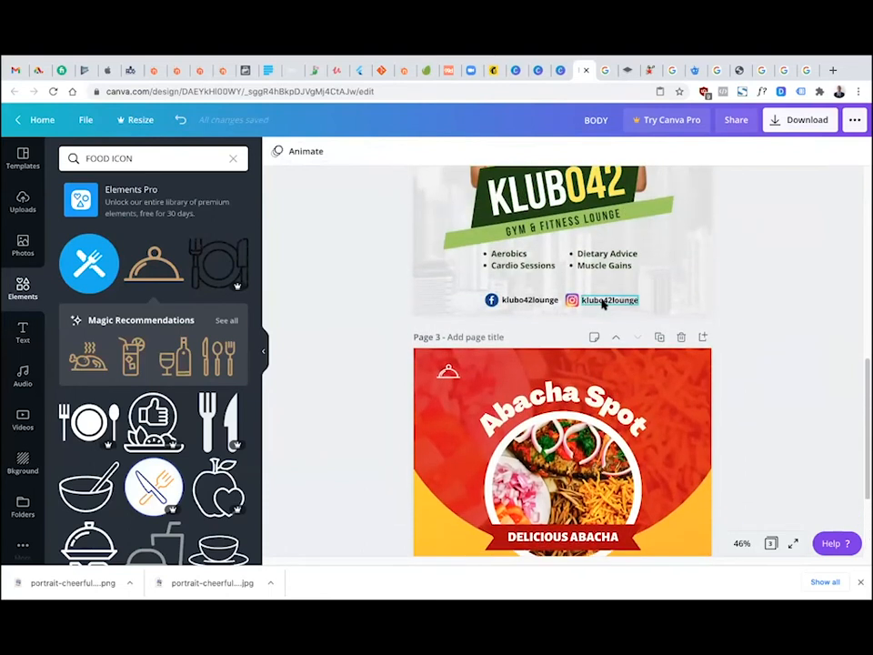
left_click(602, 304)
left_click_drag(784, 286, 487, 335)
scroll(709, 414, "down", 2)
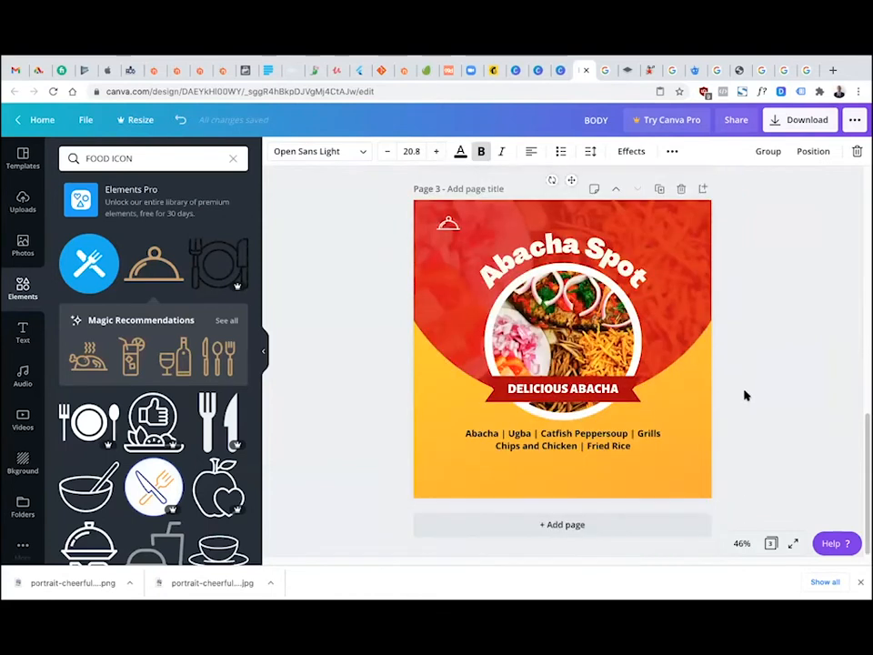
left_click(746, 397)
key("ctrl+v")
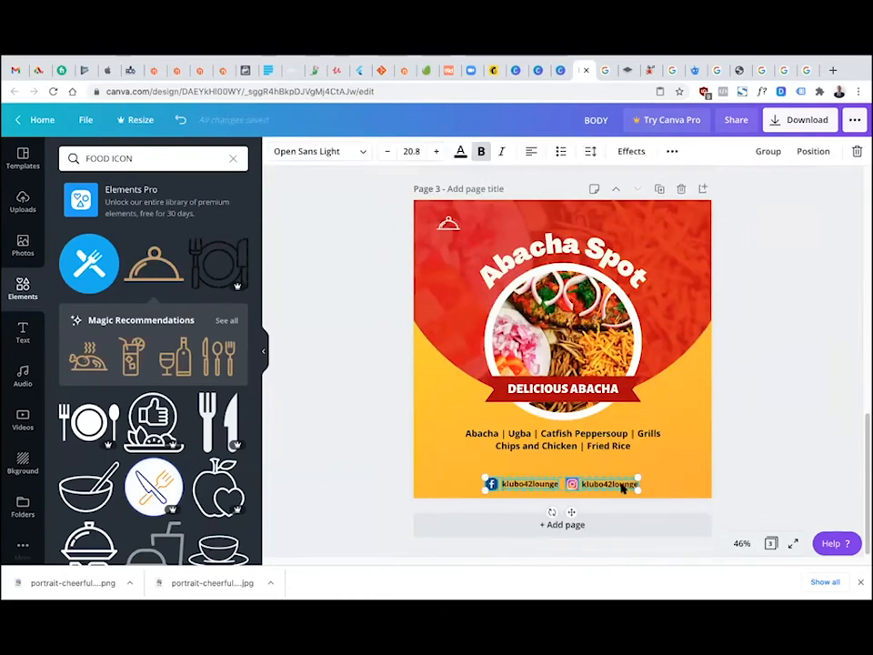
left_click_drag(619, 487, 619, 478)
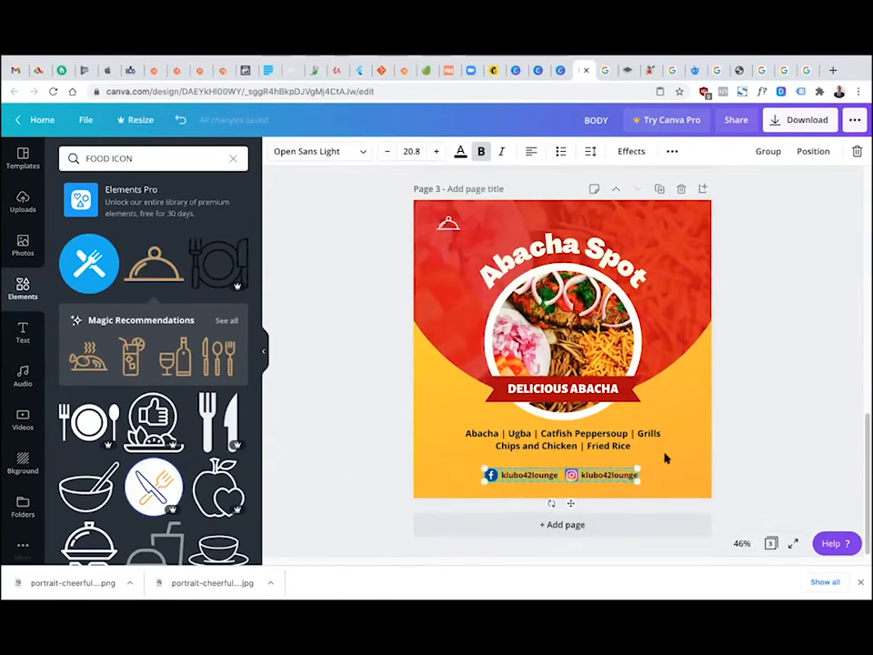
left_click(764, 447)
Change both the Facebook and Instagram handles on the food flyer to "abachaspot"
left_click(538, 480)
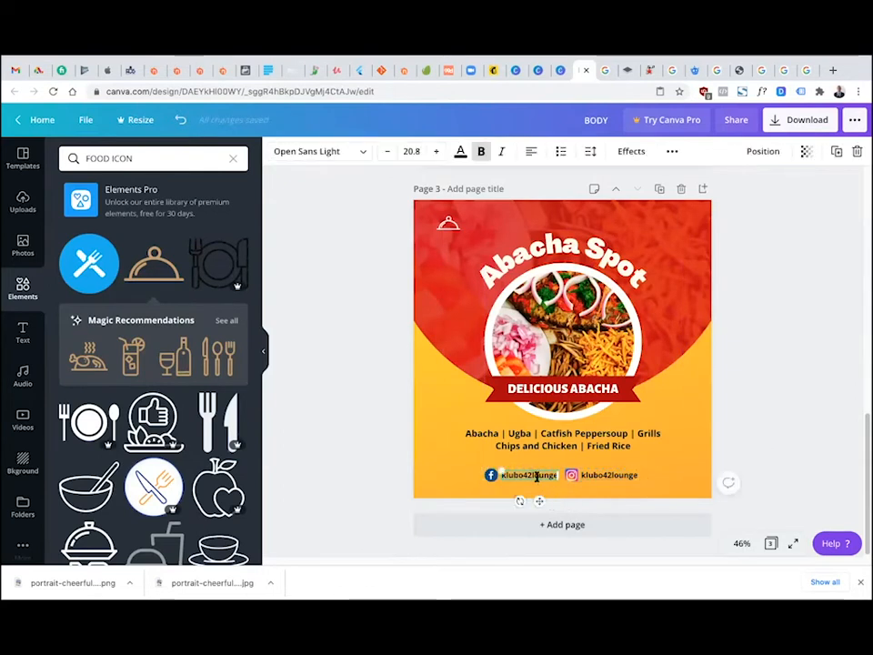
type("abacha")
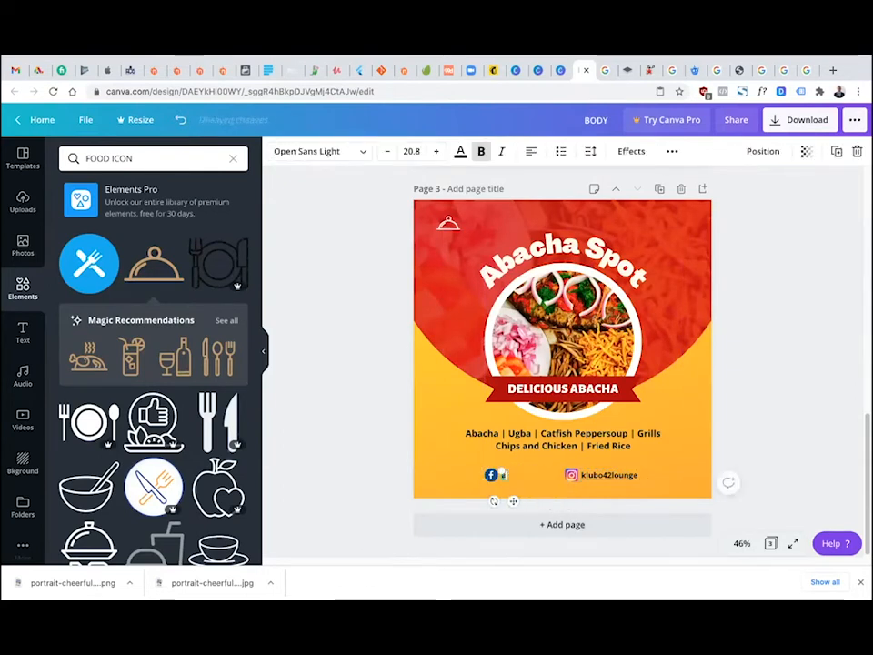
type("spot")
double_click(601, 476)
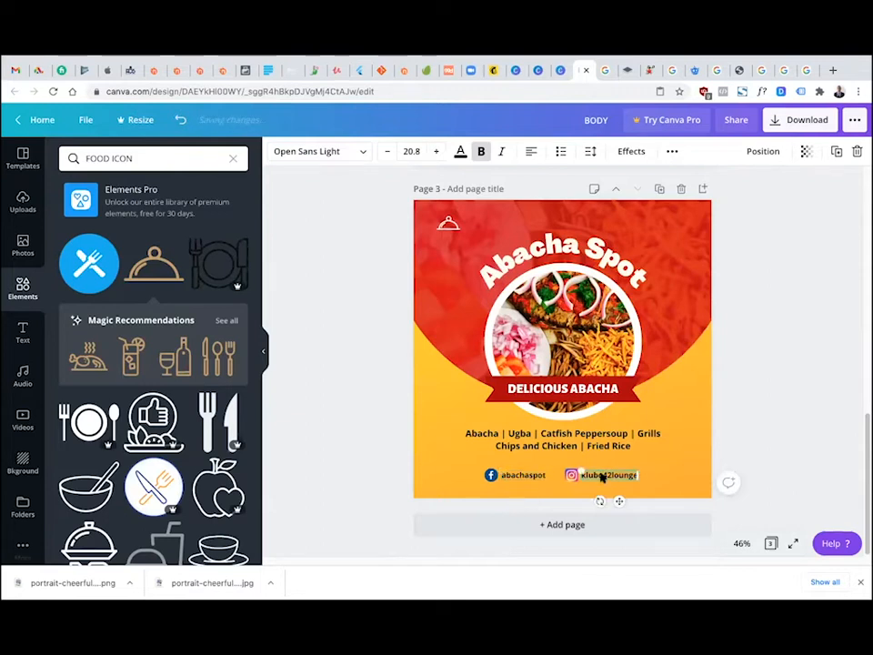
type("x")
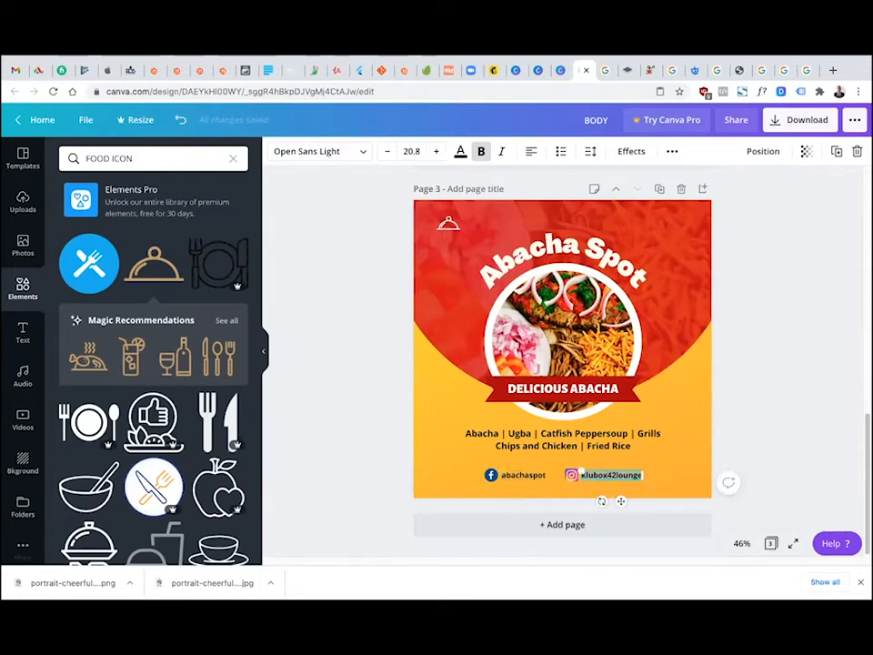
type("abachaspot")
left_click(752, 415)
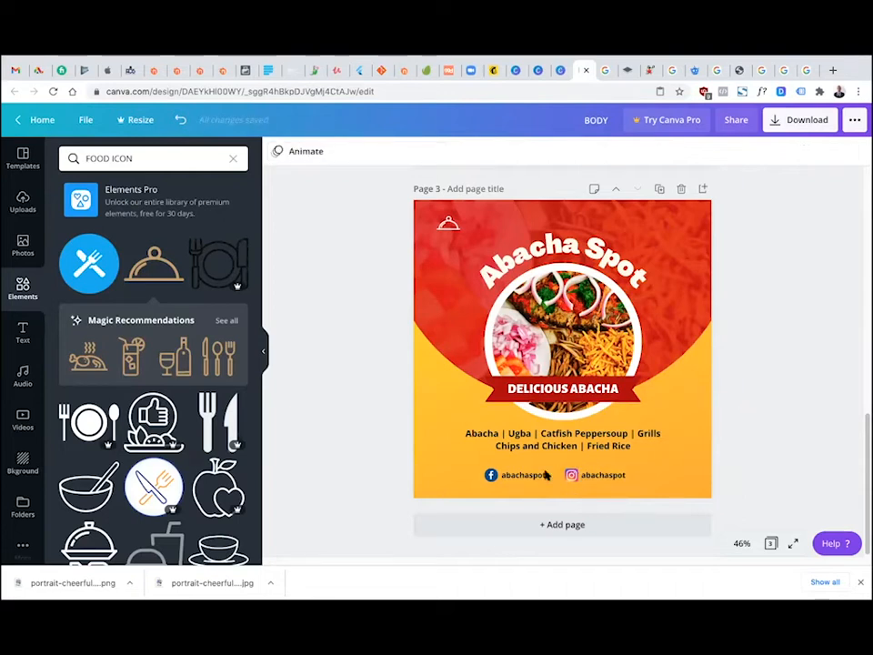
Shift the Facebook icon and its handle together to the right, closer to the Instagram icon
left_click(491, 475)
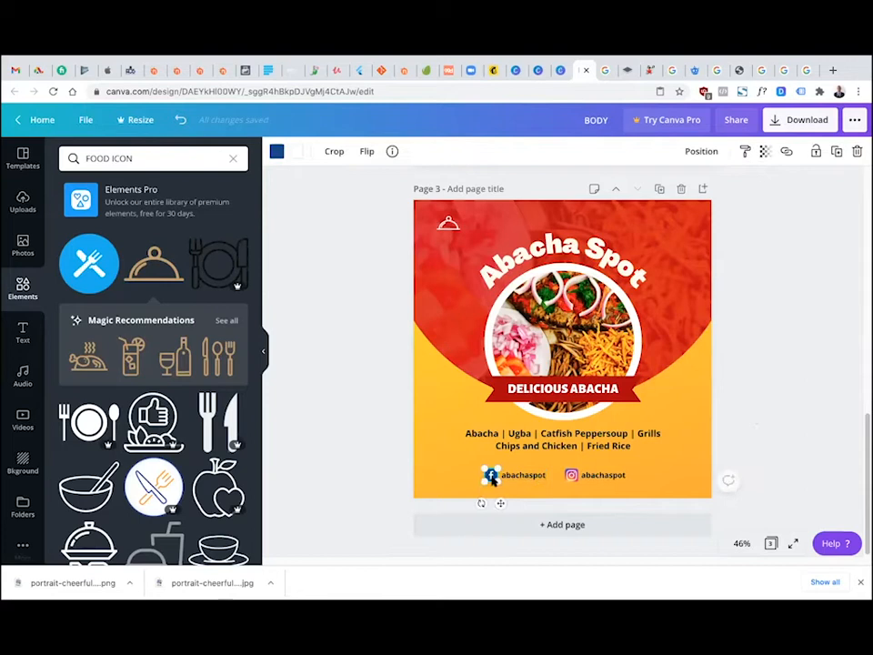
left_click(514, 477)
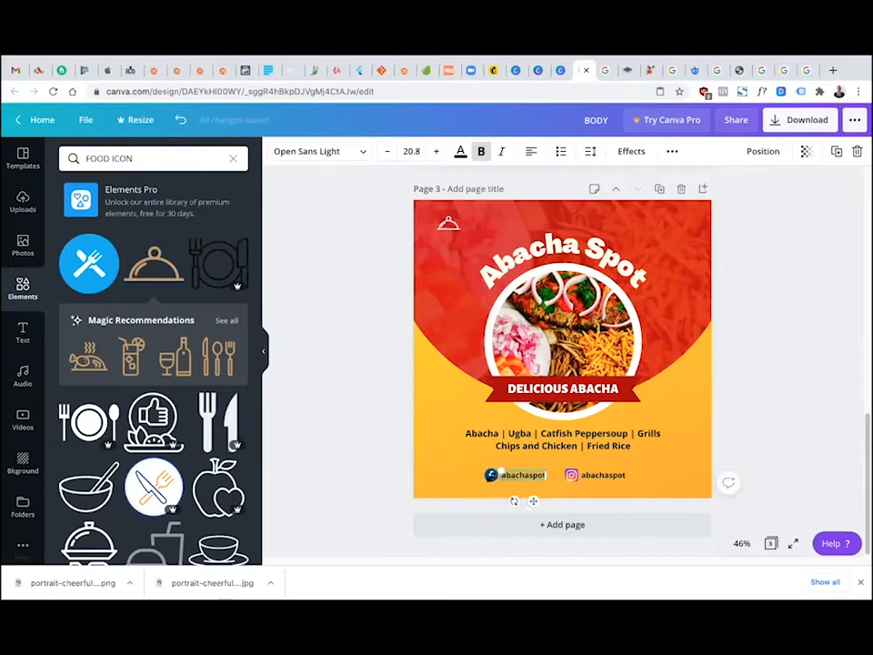
left_click_drag(475, 503, 535, 475)
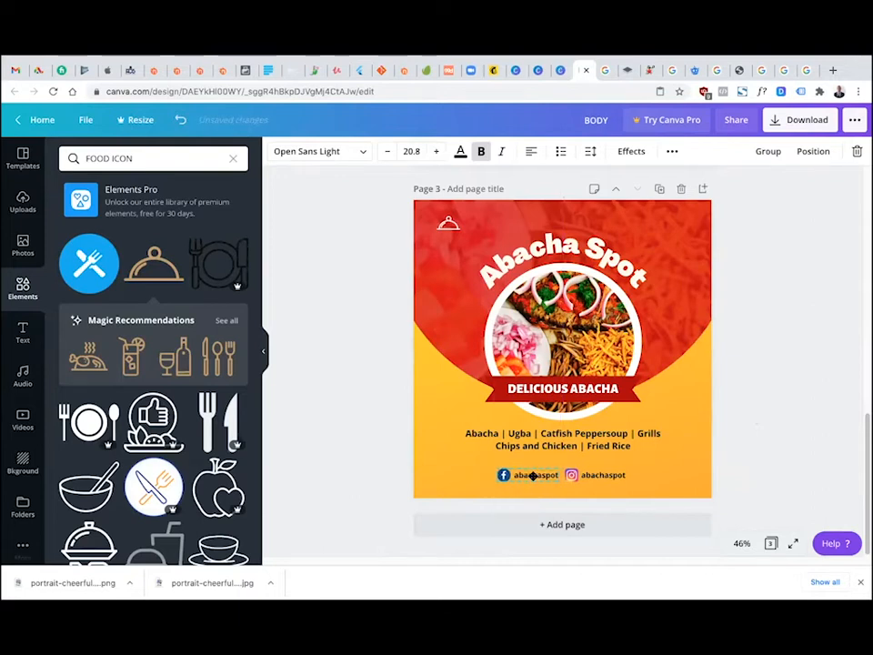
left_click(531, 474)
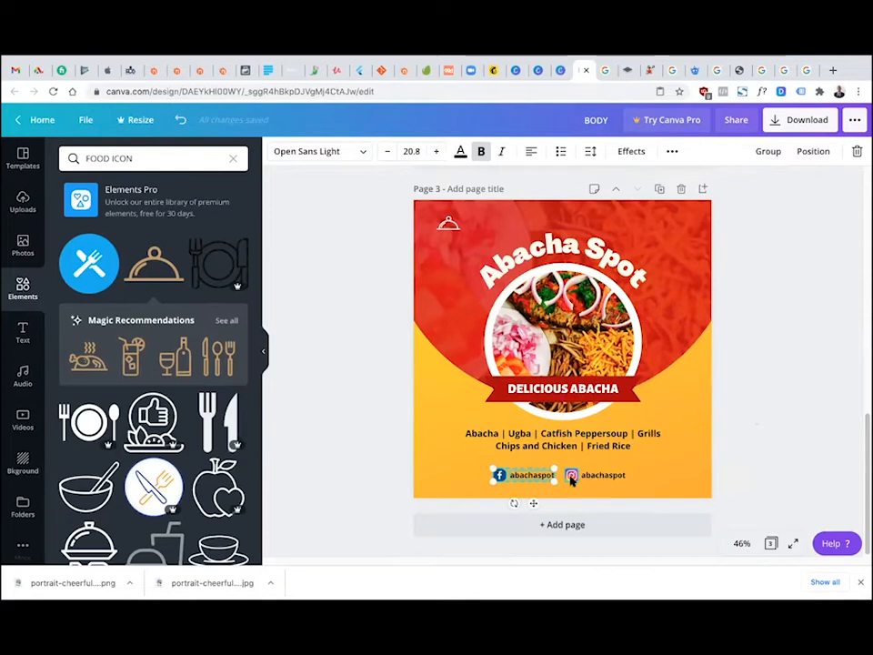
key("Right")
key("Right")
key("Right")
key("Right")
key("Right")
key("Right")
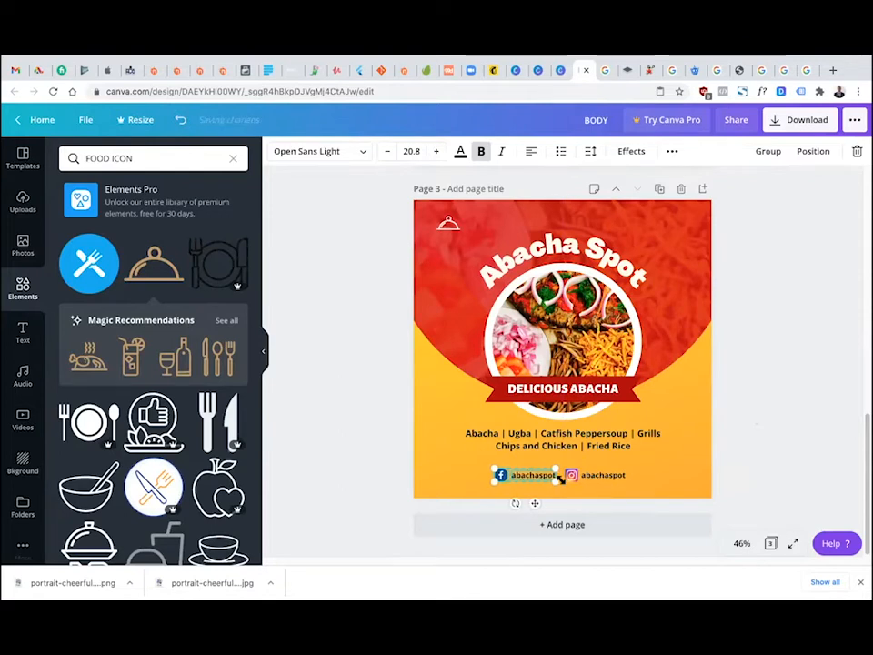
Move both social media icons and their handles together slightly down towards the flyer's lower edge
left_click(574, 477, "shift")
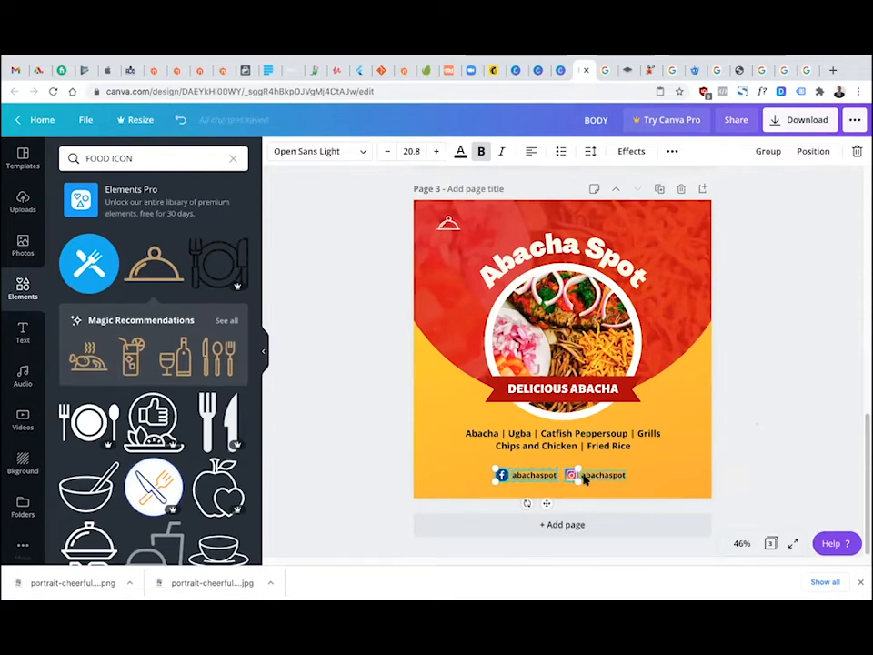
left_click(601, 475, "shift")
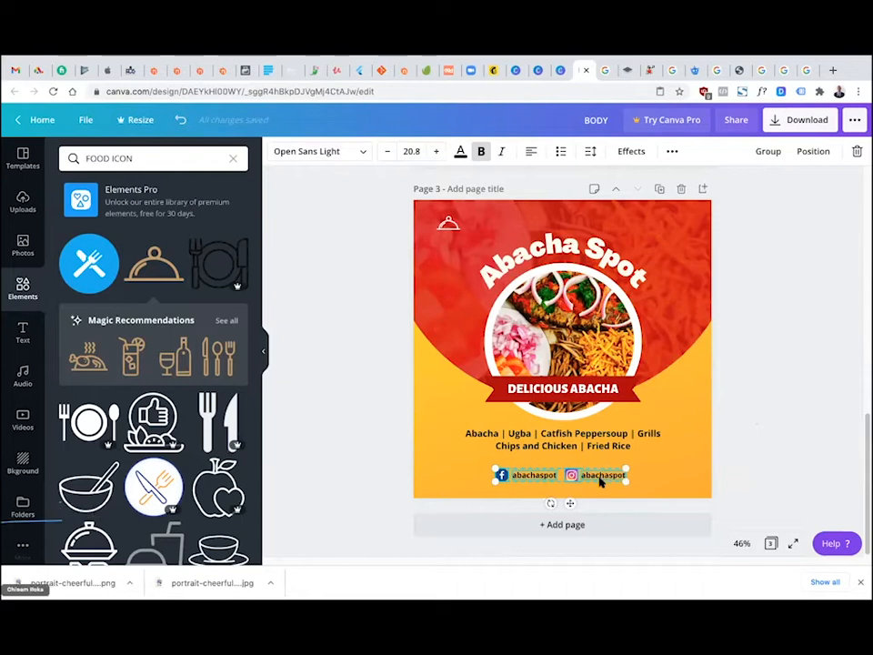
key("Down")
key("Down")
key("Down")
key("Down")
key("Down")
key("Down")
key("Down")
key("Down")
key("Down")
key("Down")
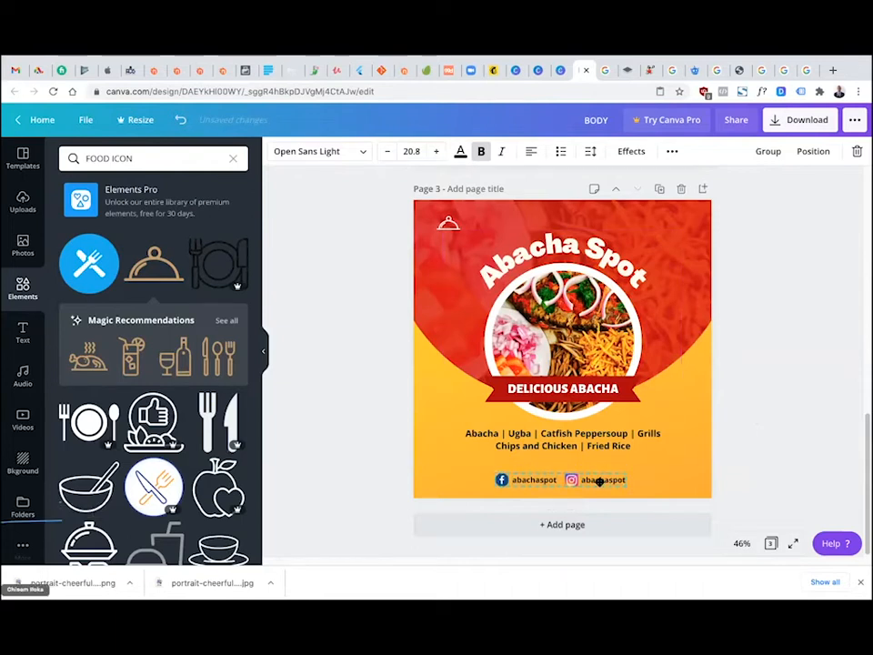
left_click(742, 443)
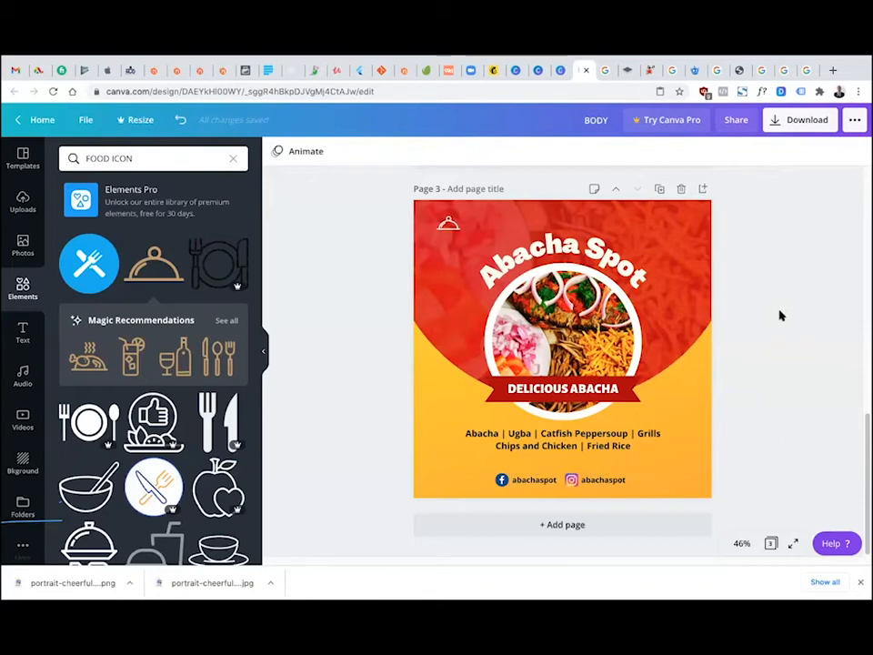
scroll(779, 316, "up", 3)
scroll(455, 301, "down", 1)
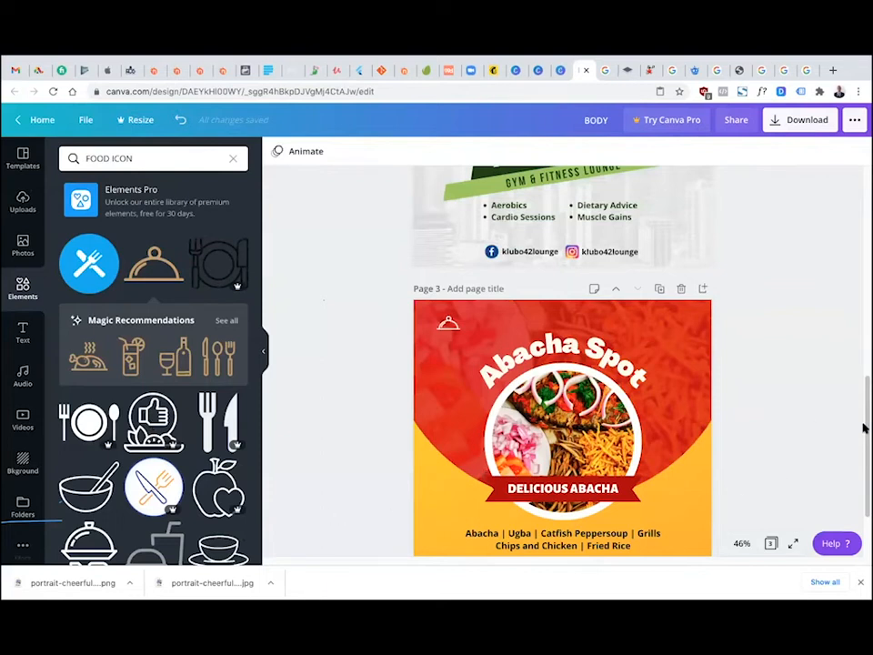
scroll(863, 435, "down", 2)
left_click(630, 445)
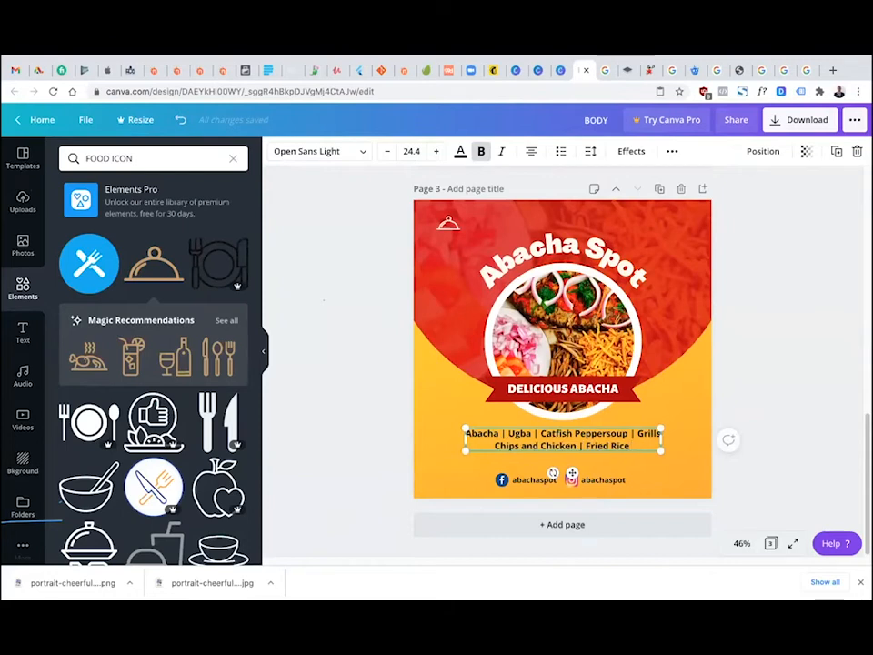
type("|")
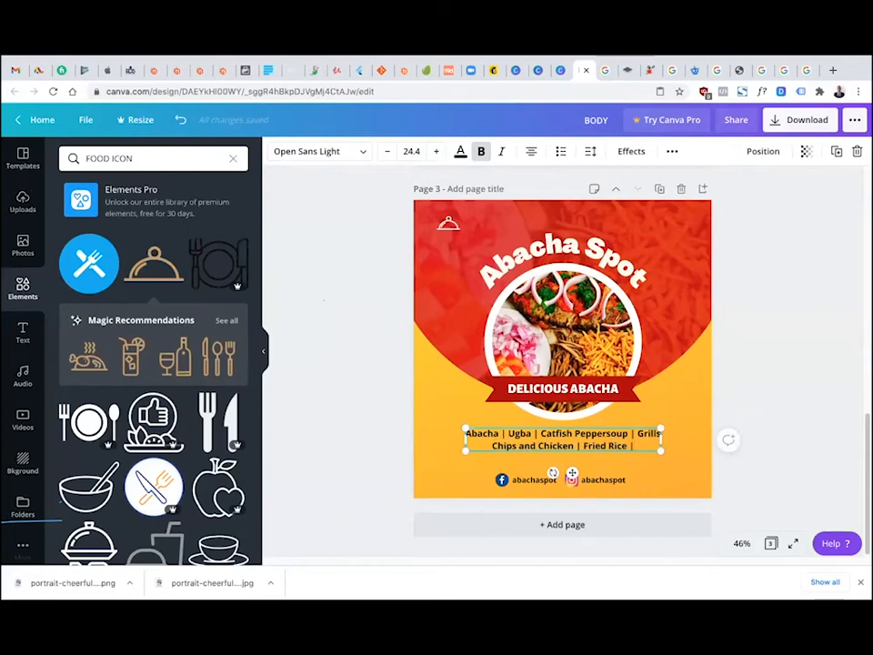
key("BackSpace")
key("BackSpace")
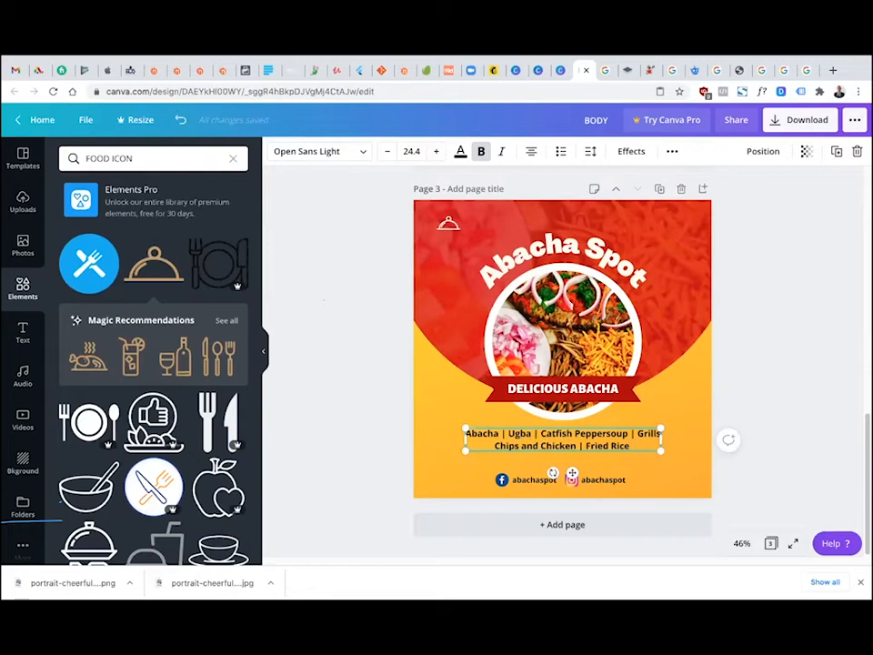
left_click(789, 404)
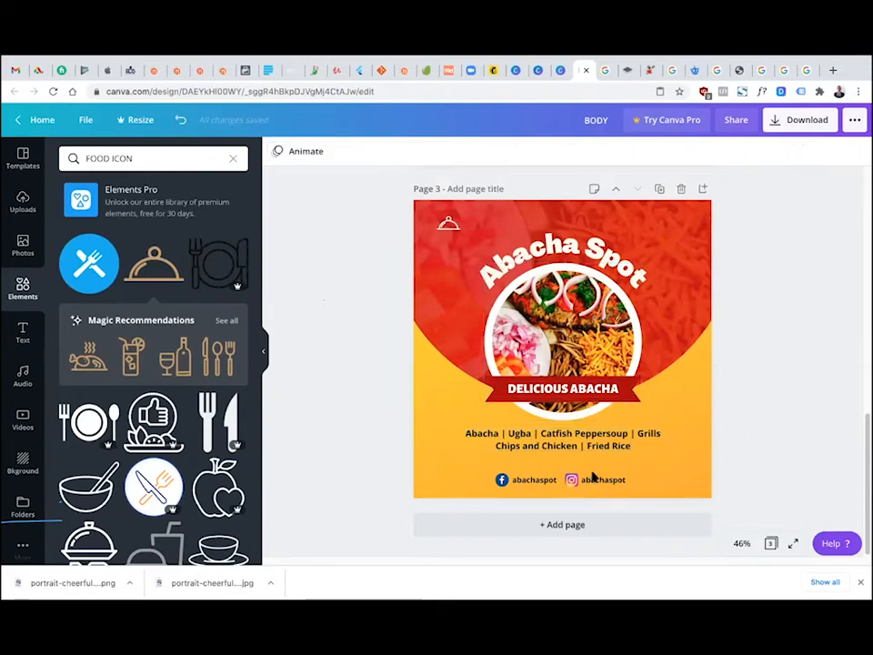
Nudge the two-line menu text up slightly and place a duplicate of it just above the social media handles
left_click(569, 438)
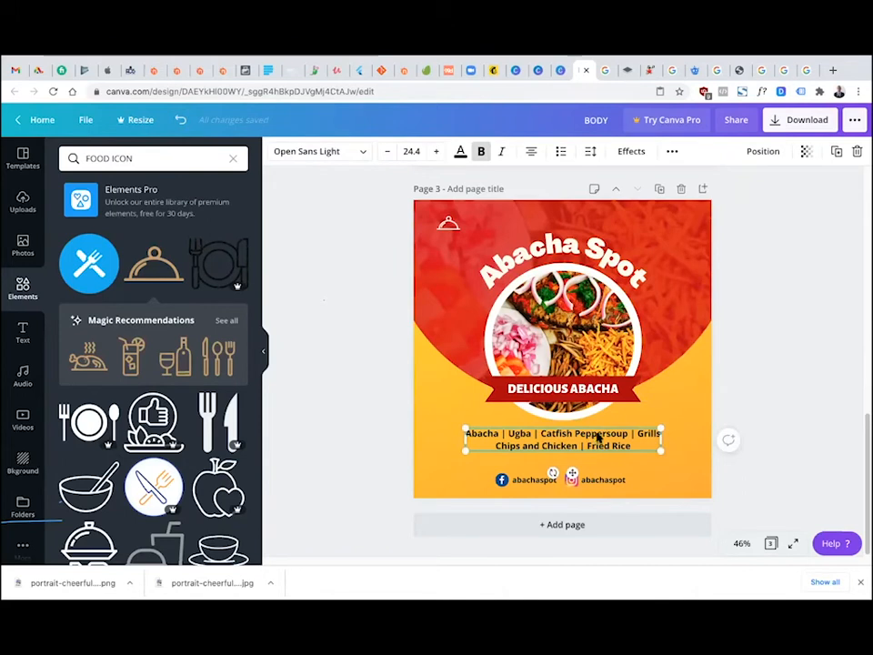
left_click_drag(600, 433, 601, 439)
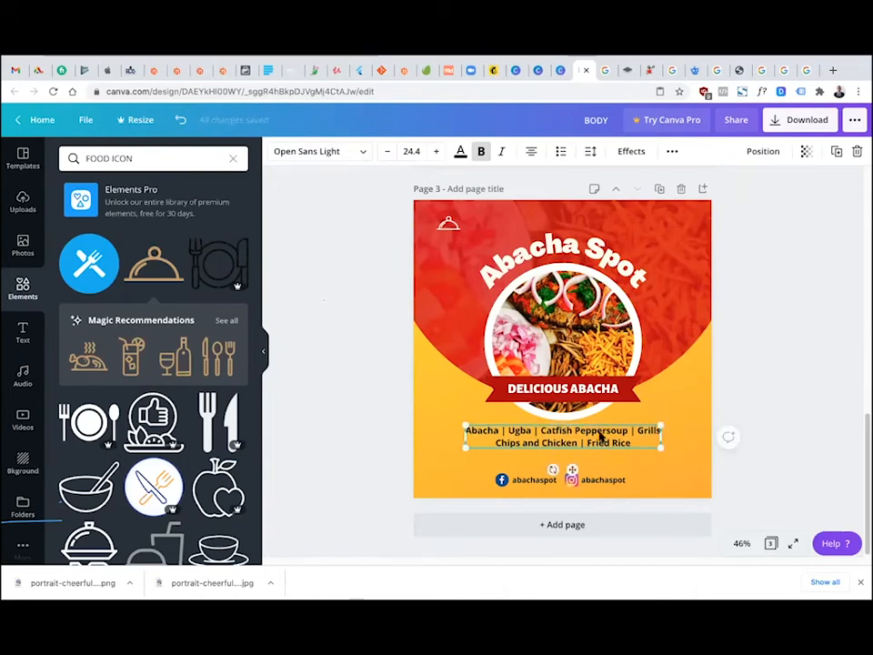
left_click(836, 153)
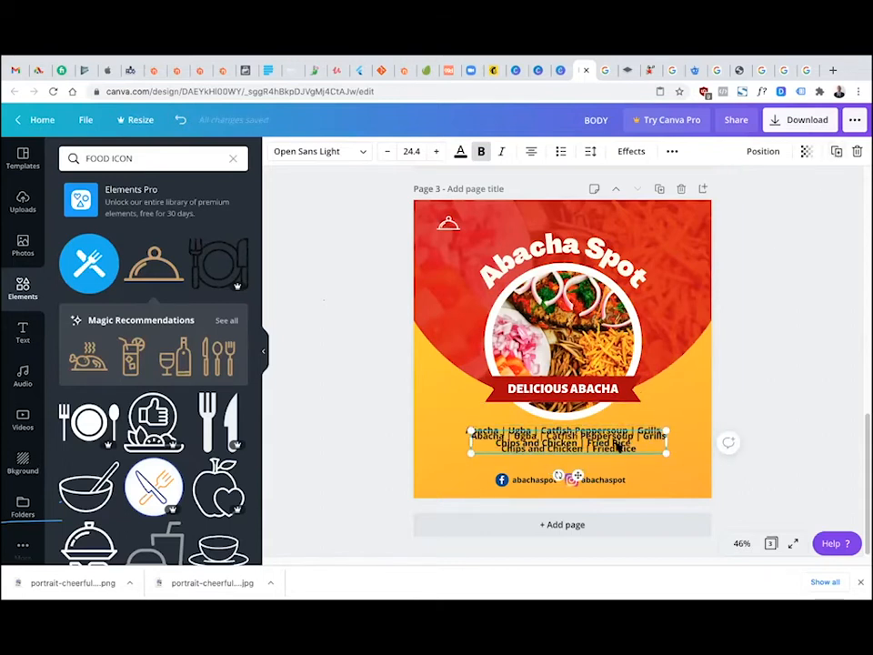
left_click_drag(618, 445, 619, 464)
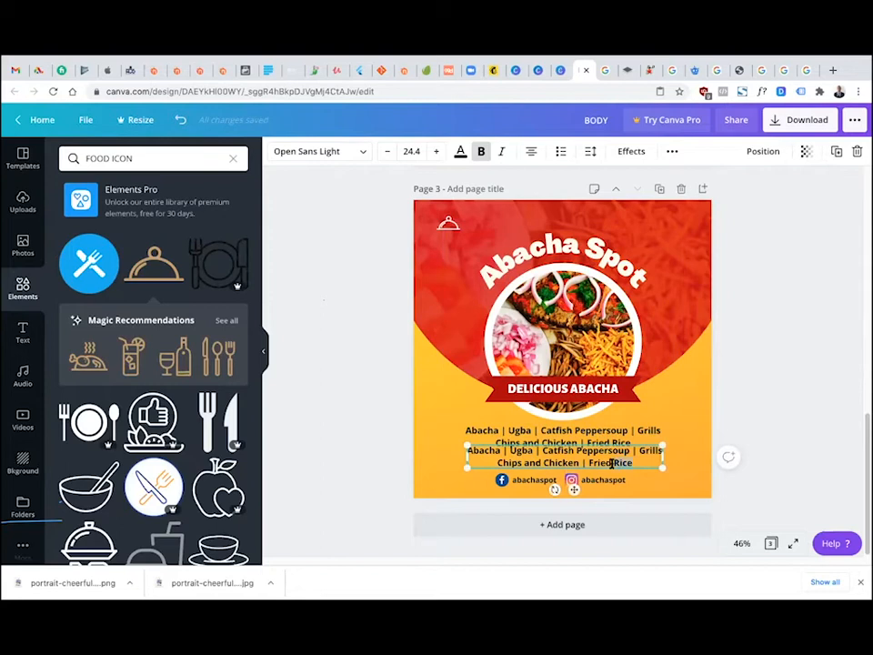
Replace the duplicate's text with "Door - to - door delivery" and position it between the menu text and the social media handles
key("Delete")
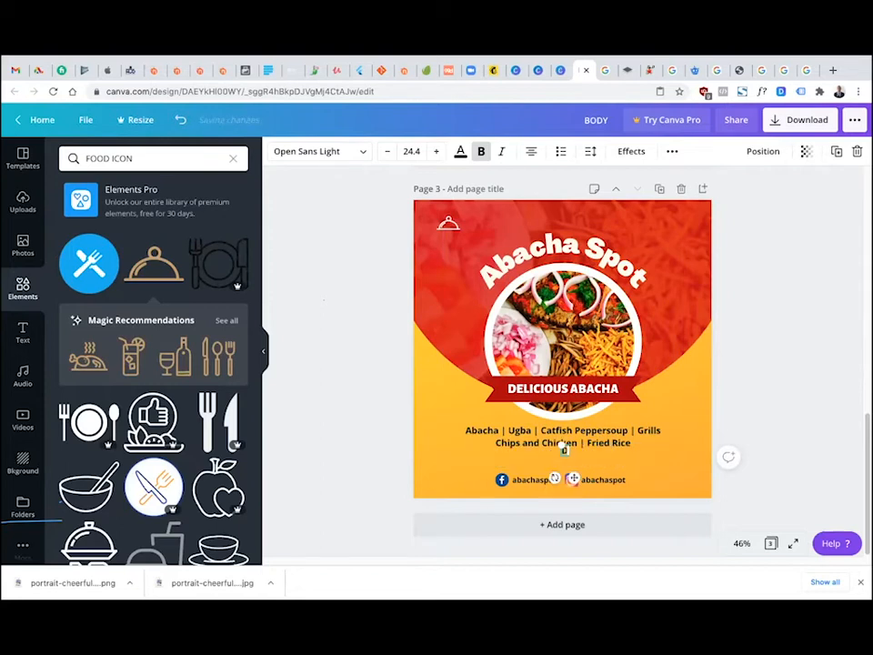
type("r-to")
key("BackSpace")
key("BackSpace")
key("BackSpace")
type("- to - door delivery")
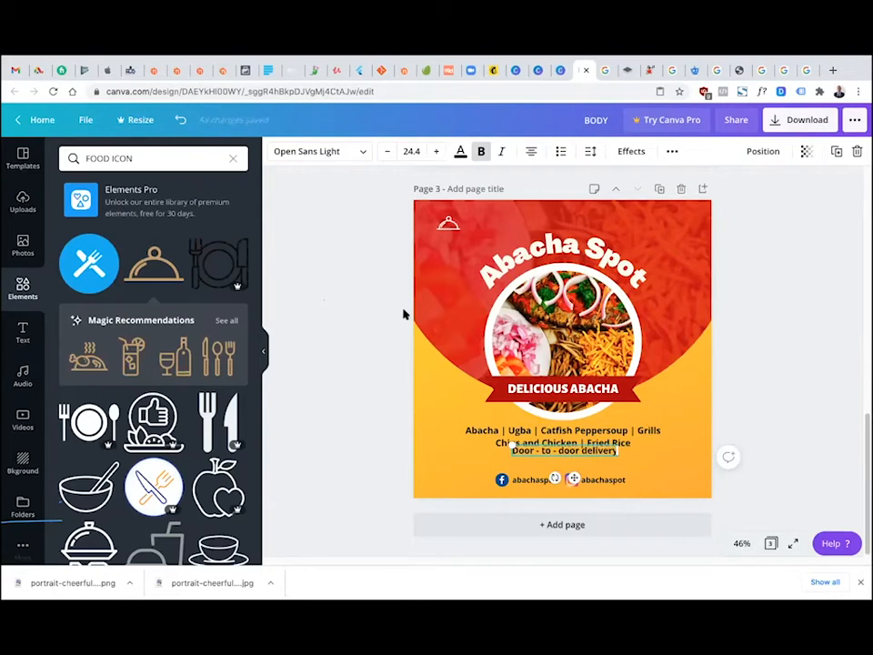
left_click(369, 300)
left_click(585, 462)
left_click_drag(585, 462, 586, 463)
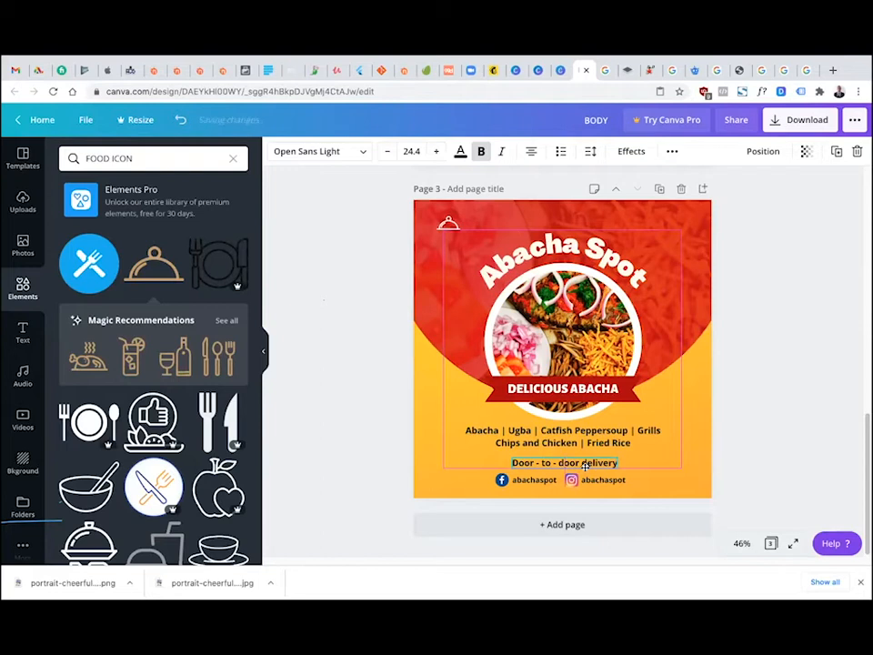
Remove the bold formatting from both the Facebook and Instagram handles
left_click(587, 480)
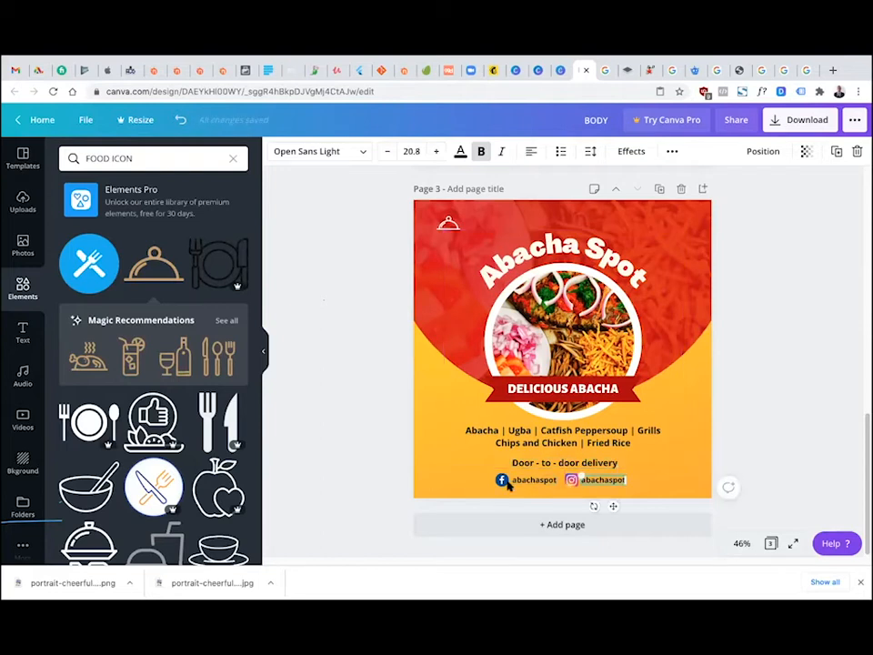
left_click(508, 485, "shift")
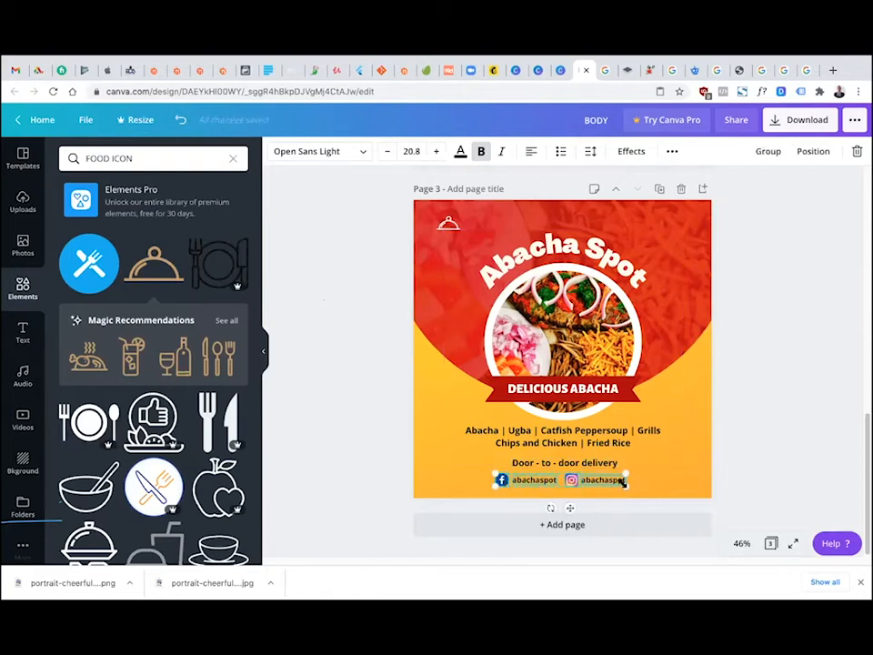
left_click(749, 477)
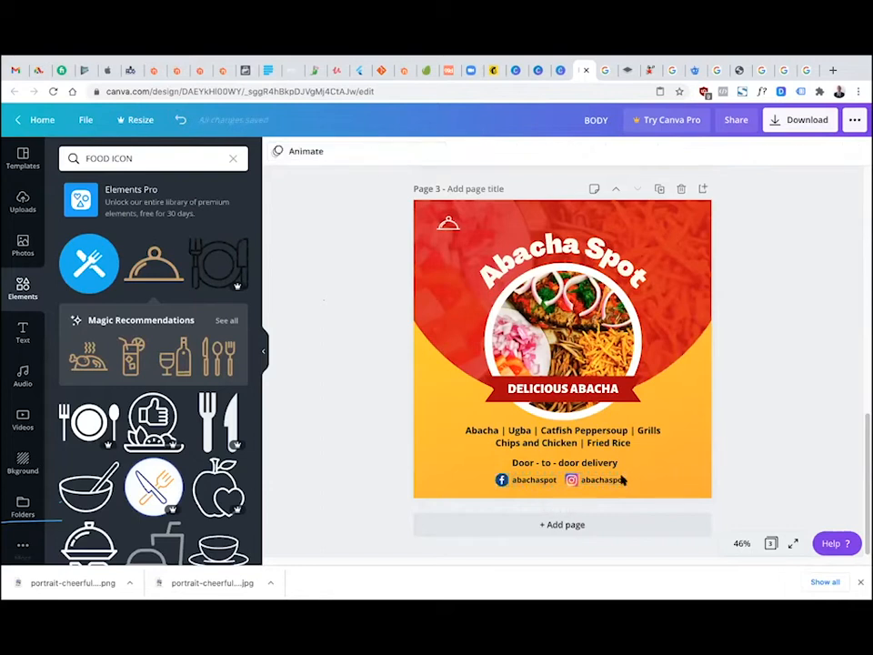
left_click(615, 484)
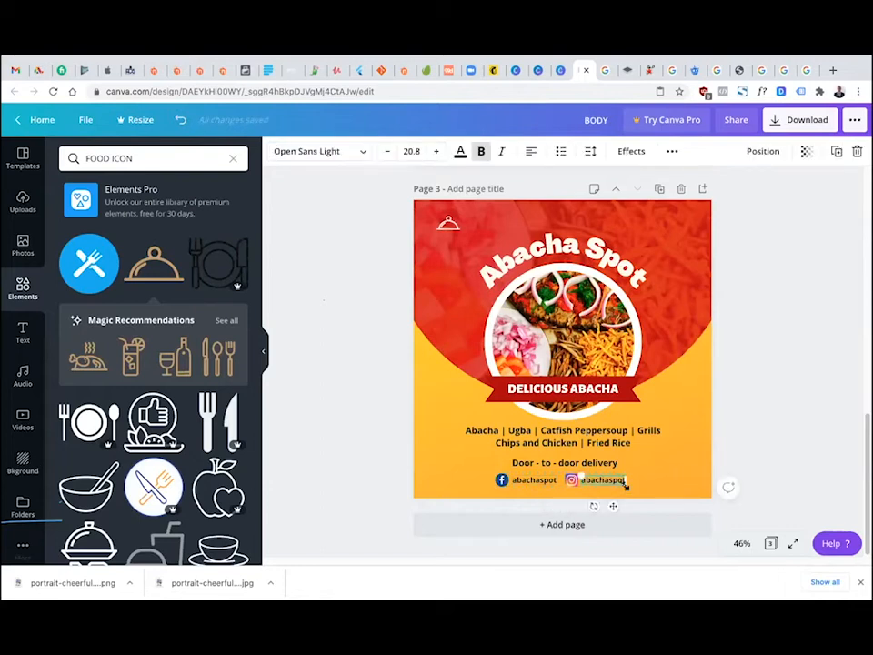
left_click(544, 483)
left_click(482, 151)
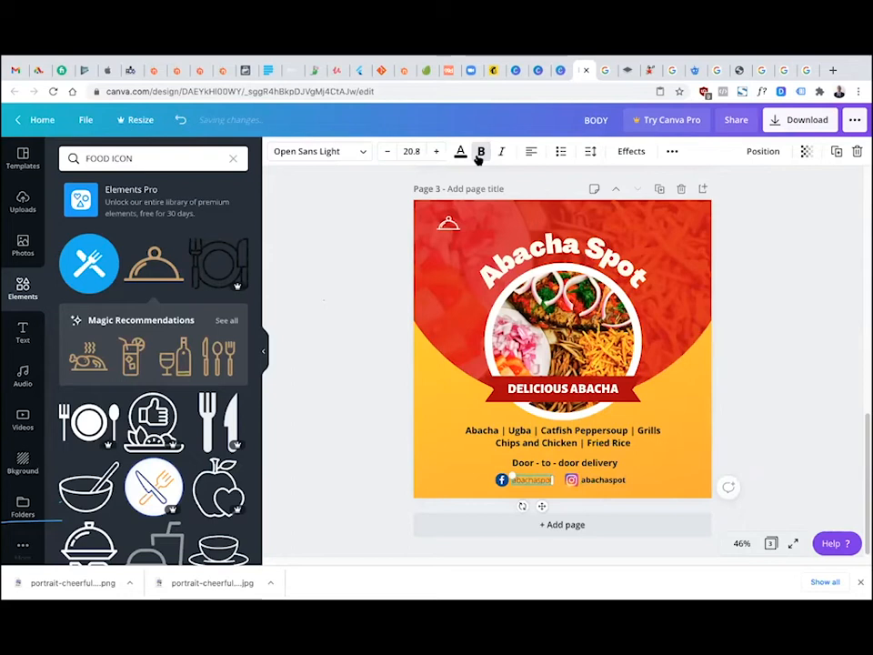
left_click(602, 482)
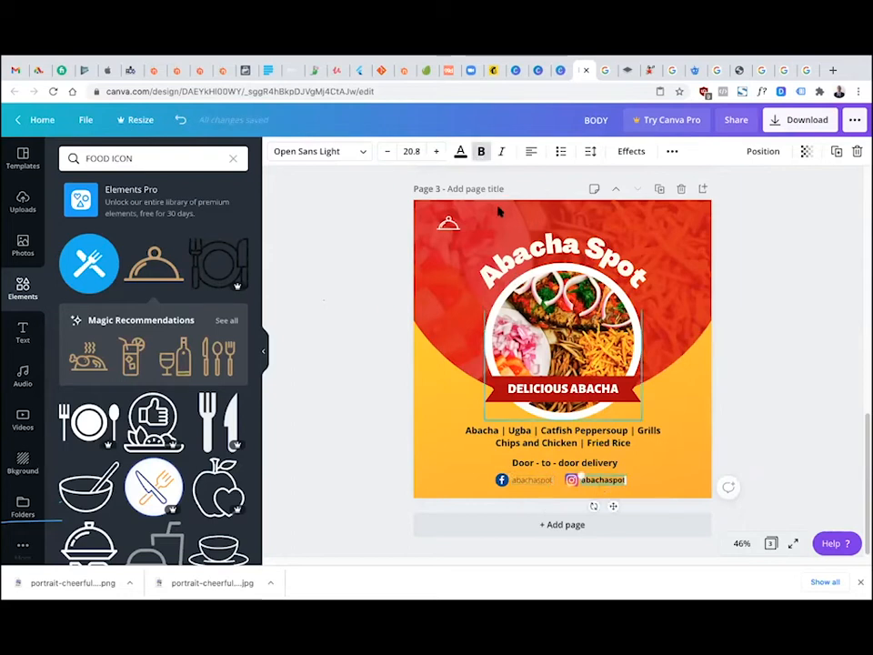
left_click(482, 151)
Change the Facebook handle's font to Alegreya
left_click(519, 480)
left_click(362, 154)
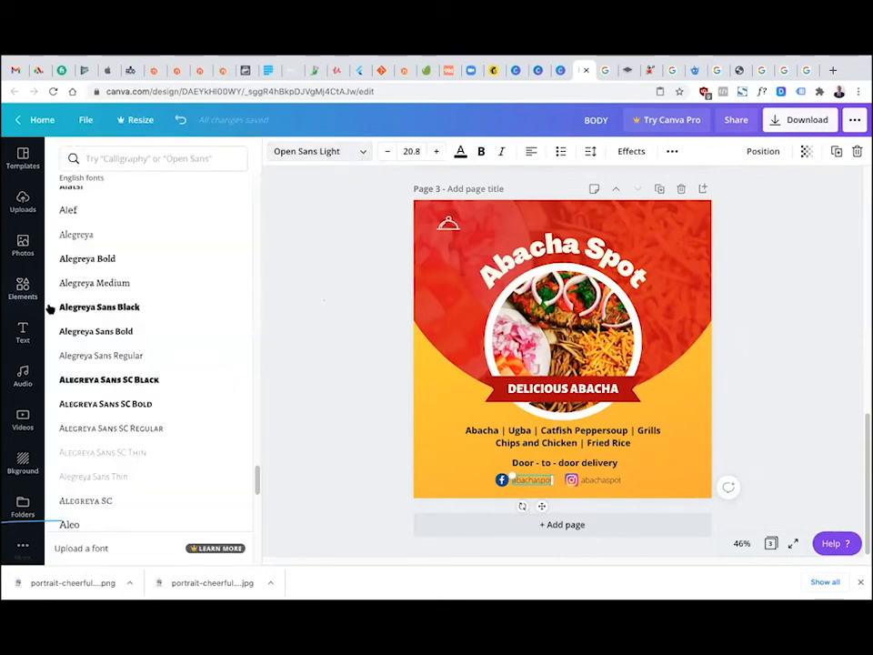
left_click(126, 164)
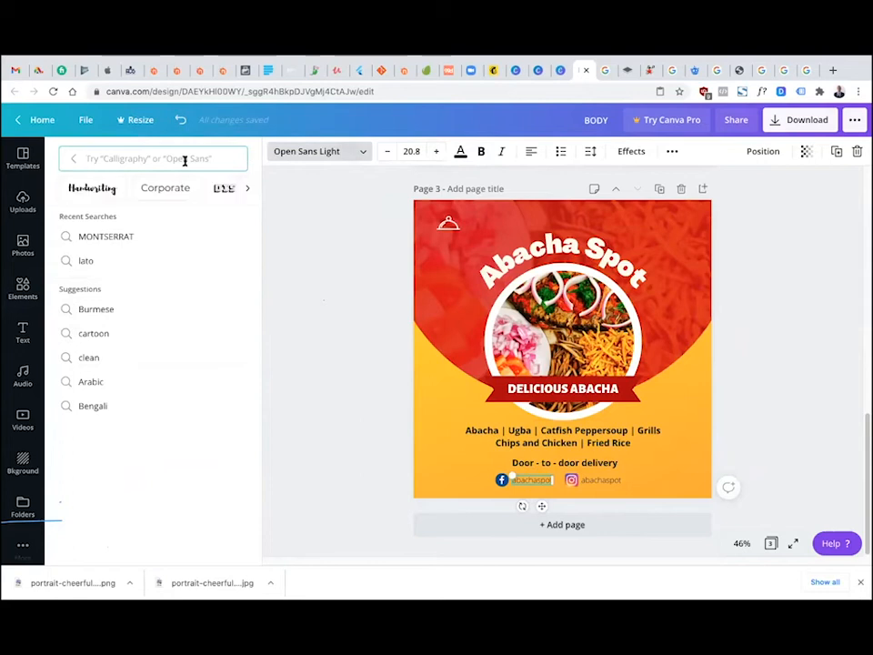
type("algreya")
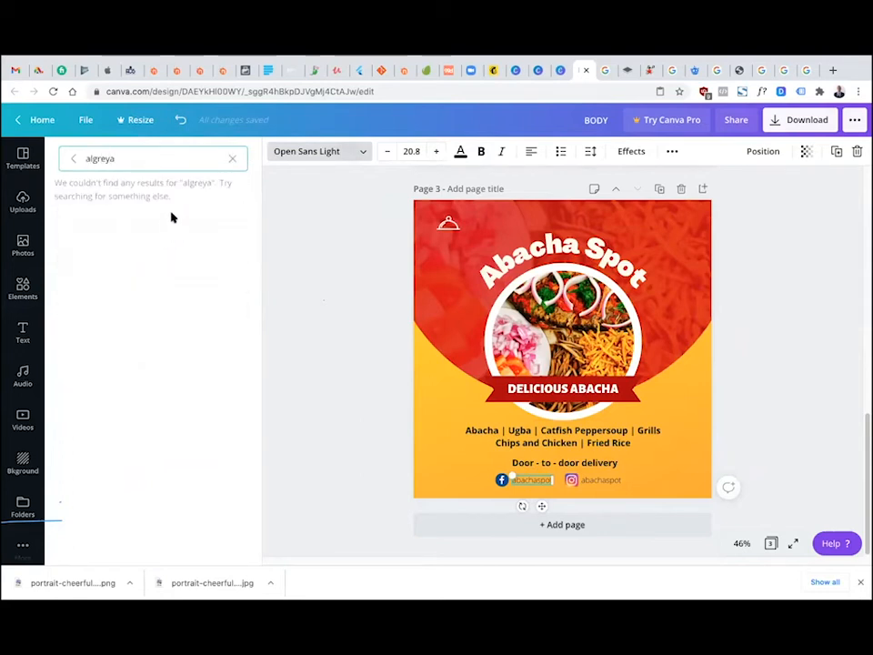
key("BackSpace")
key("BackSpace")
key("BackSpace")
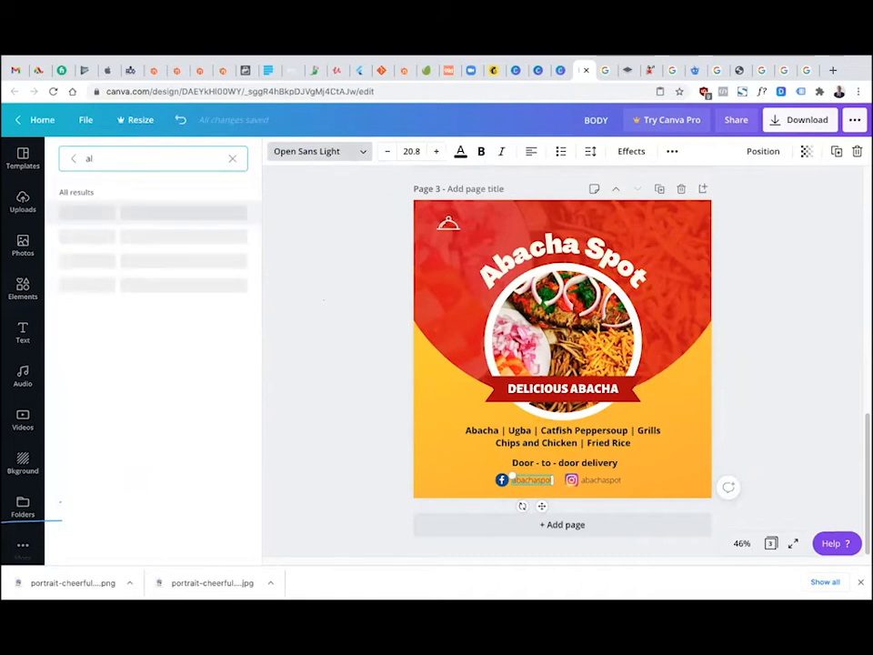
key("BackSpace")
key("BackSpace")
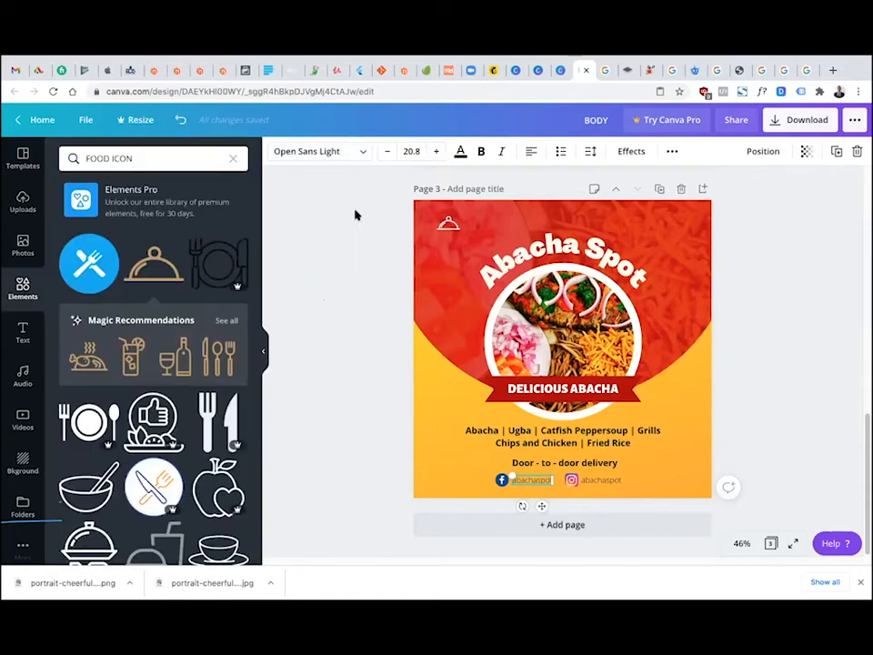
left_click(357, 152)
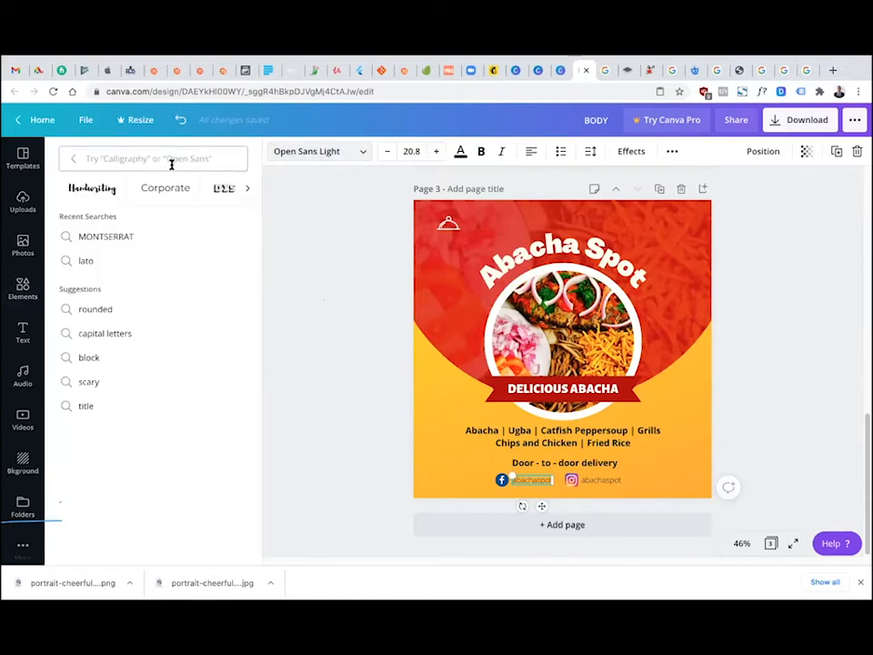
left_click(74, 159)
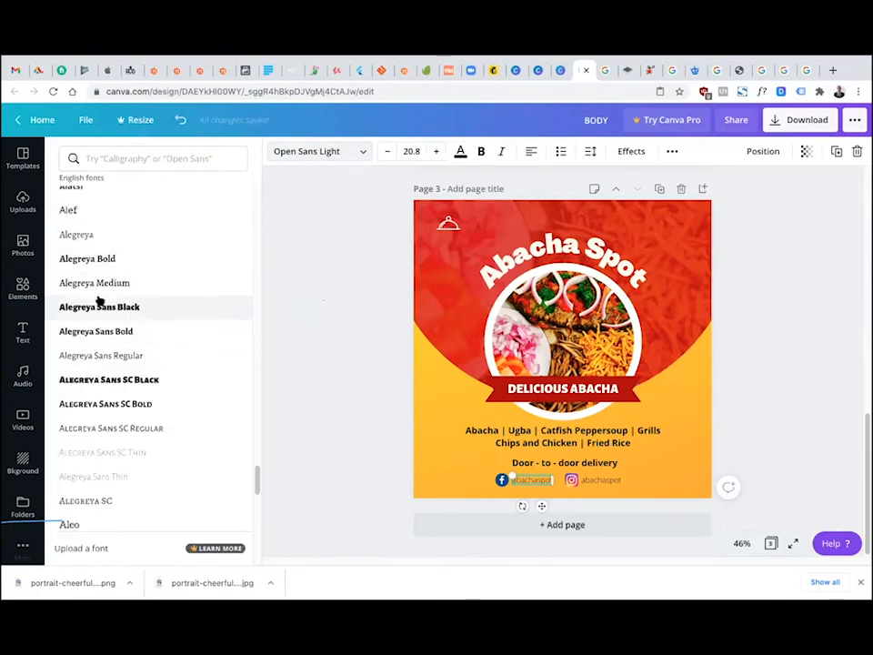
left_click(102, 234)
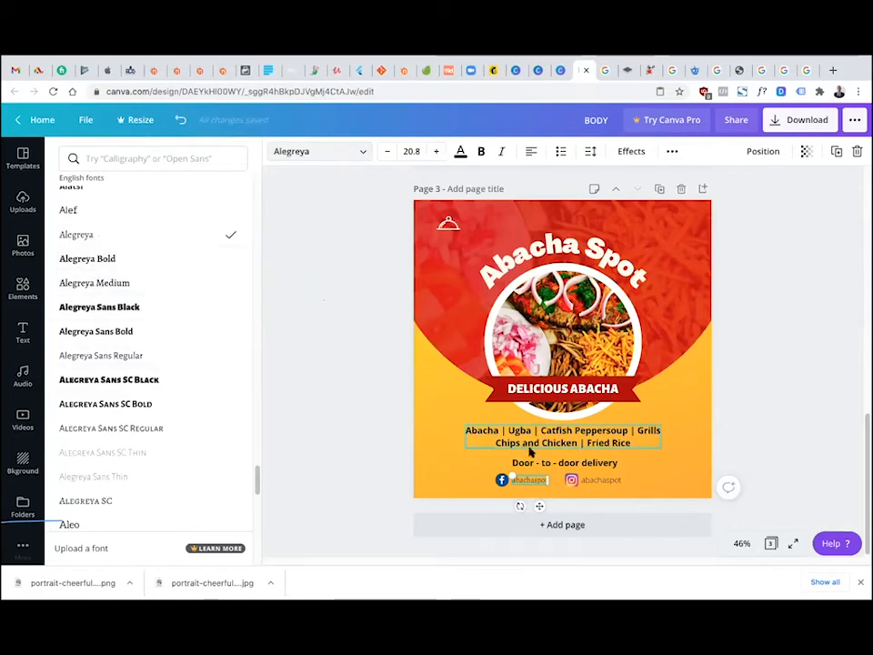
Try Alegreya Medium on the Instagram handle, then set both the Facebook and Instagram handles to Alegreya Sans Bold
left_click(590, 482)
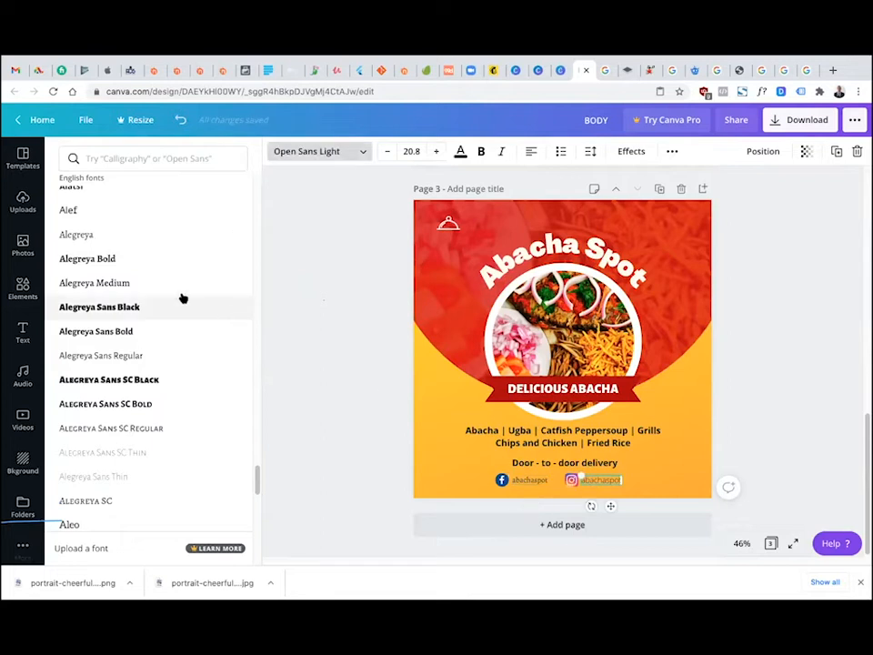
left_click(102, 284)
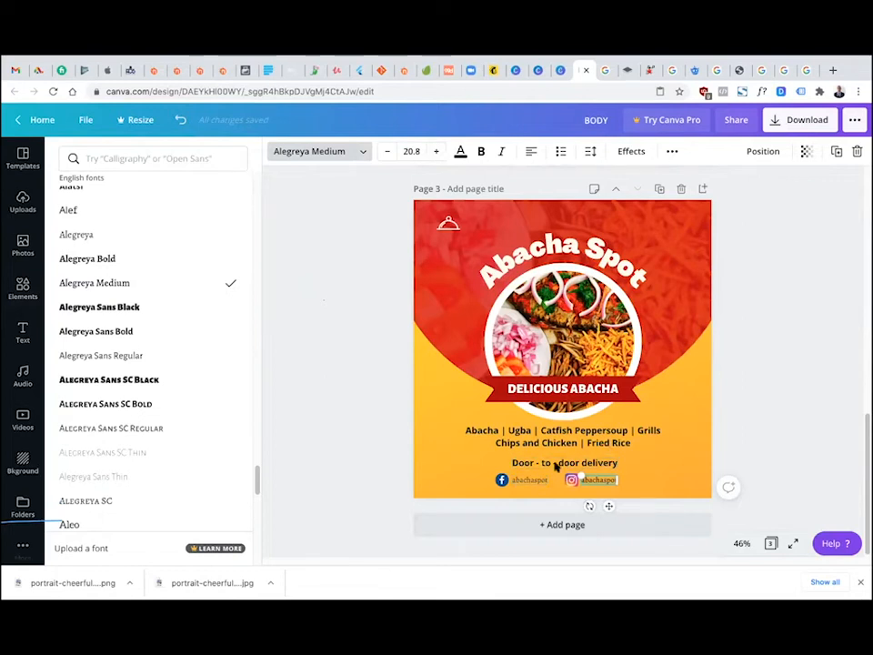
left_click(530, 483)
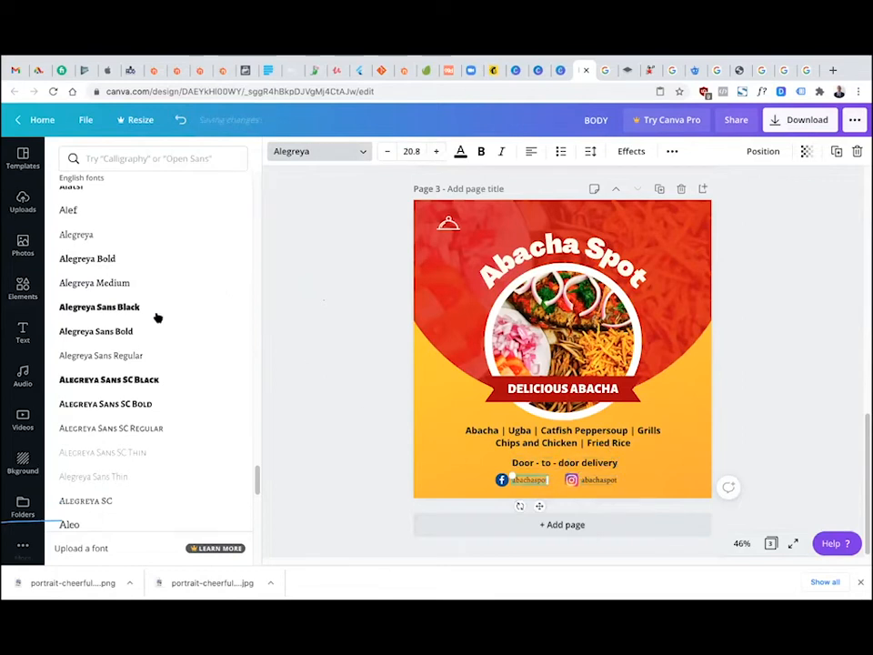
left_click(119, 332)
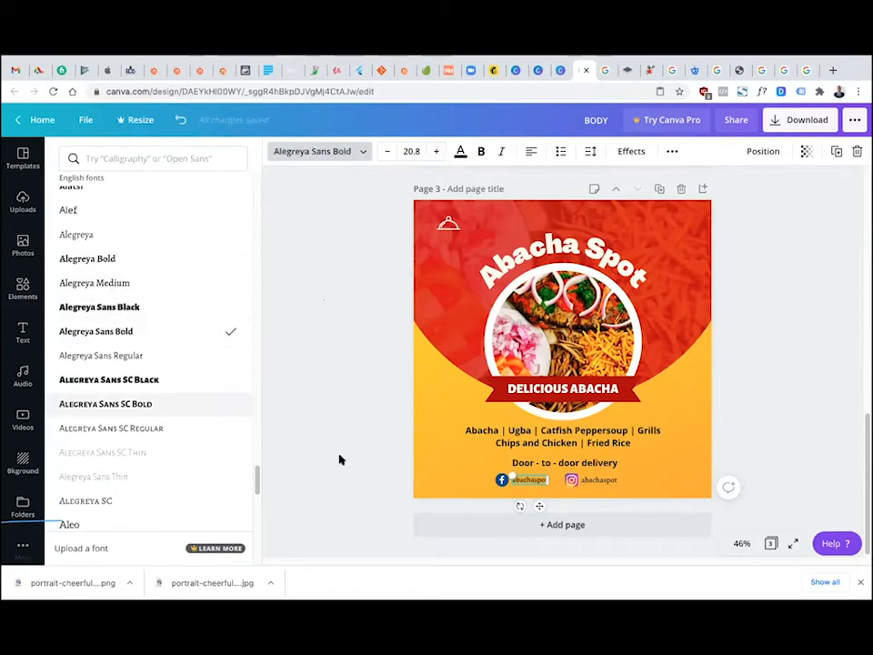
left_click(612, 483)
left_click(127, 333)
left_click(362, 427)
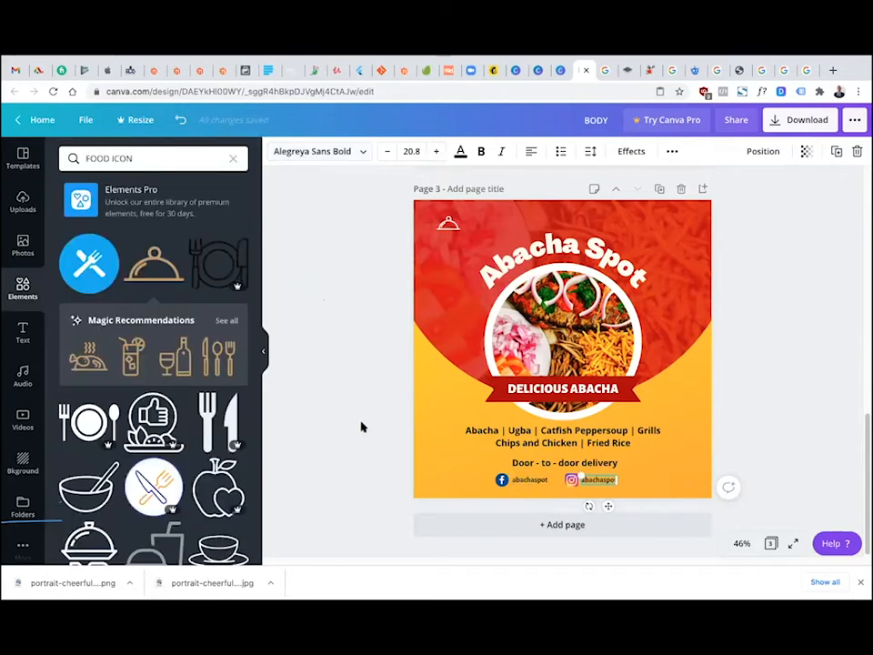
Check the fonts of the delivery line and menu text, and change both social media handles to Open Sans
left_click(549, 466)
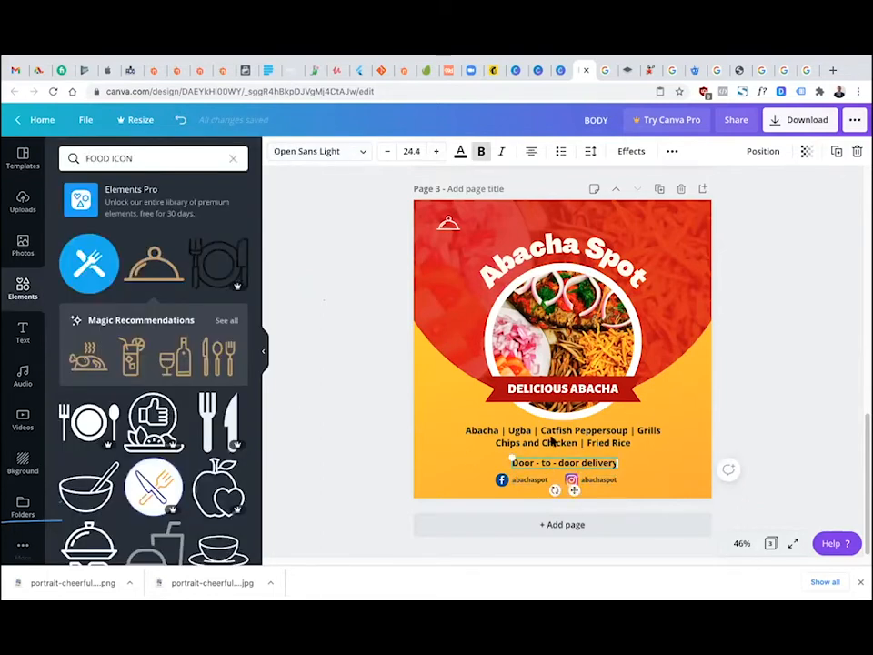
left_click(492, 434)
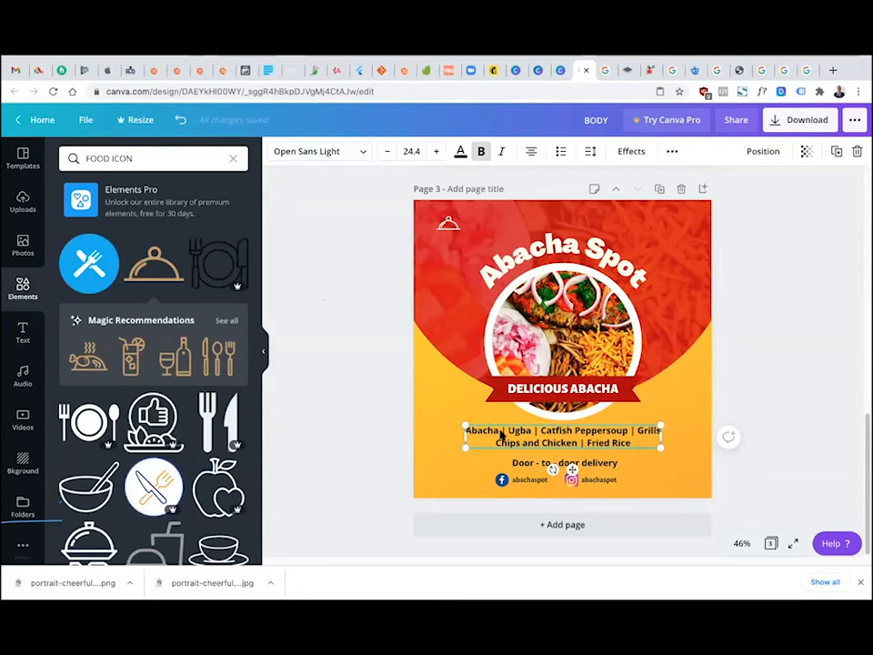
left_click(367, 416)
left_click(479, 433)
left_click(525, 474)
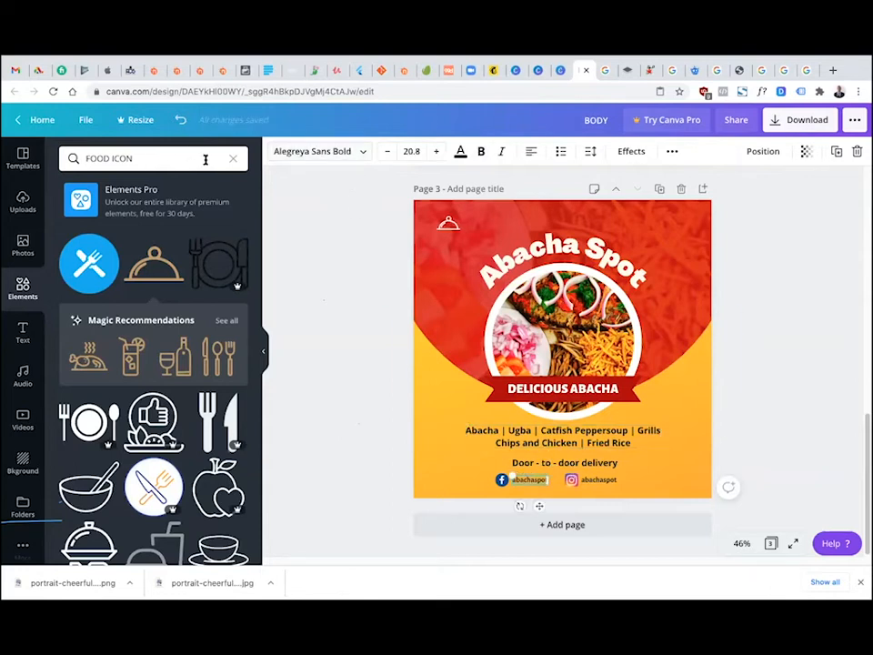
left_click(355, 151)
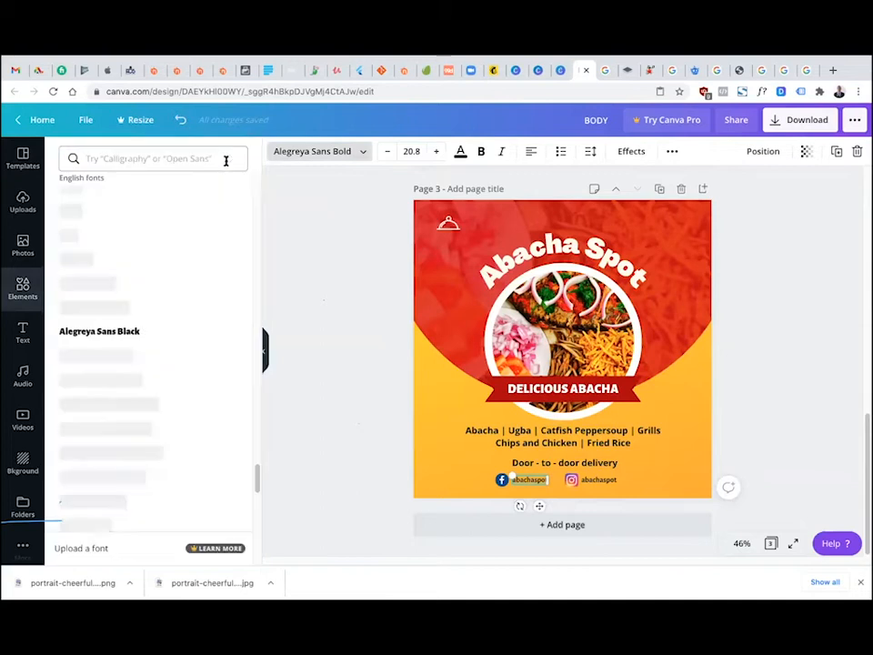
left_click(213, 162)
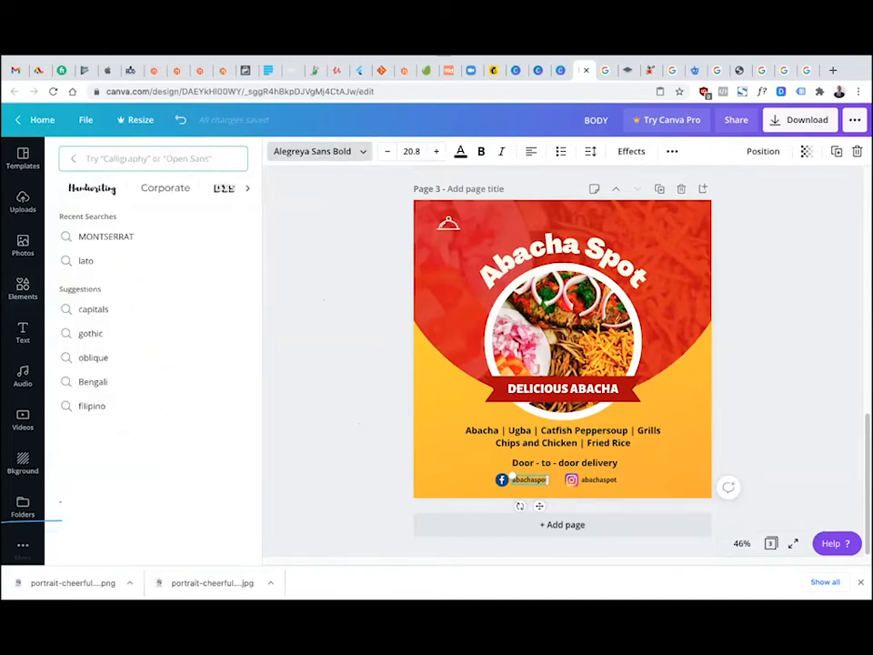
type("open sans")
left_click(107, 212)
left_click(593, 479)
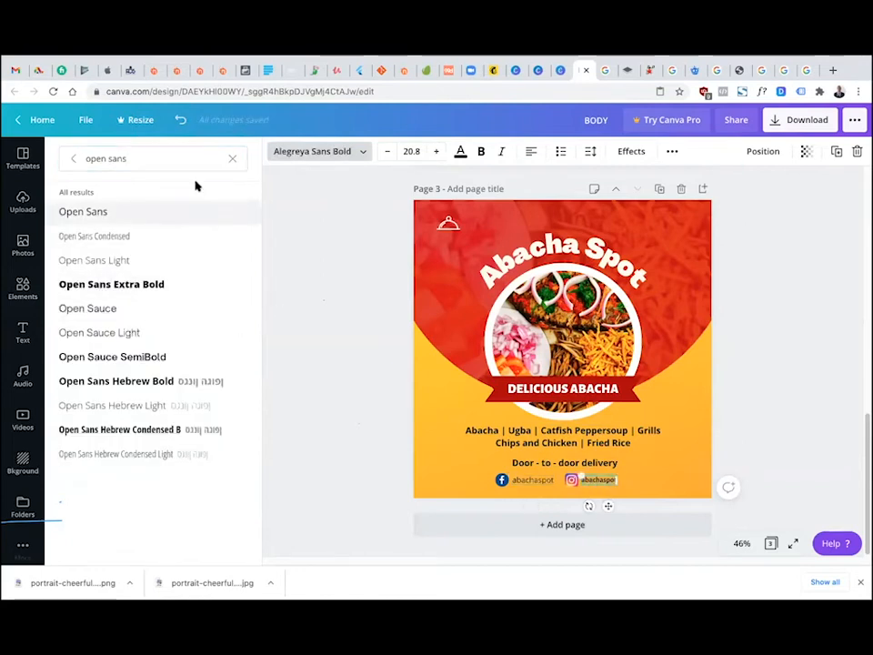
left_click(98, 217)
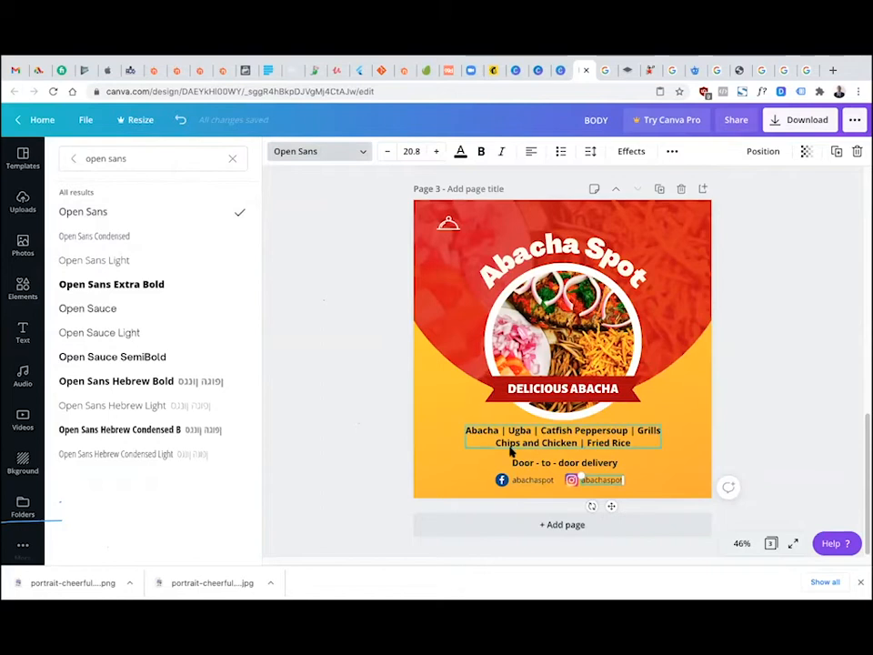
Reduce the font size of both the Instagram and Facebook handles to 18.8
left_click(388, 151)
left_click(387, 151)
left_click(533, 480)
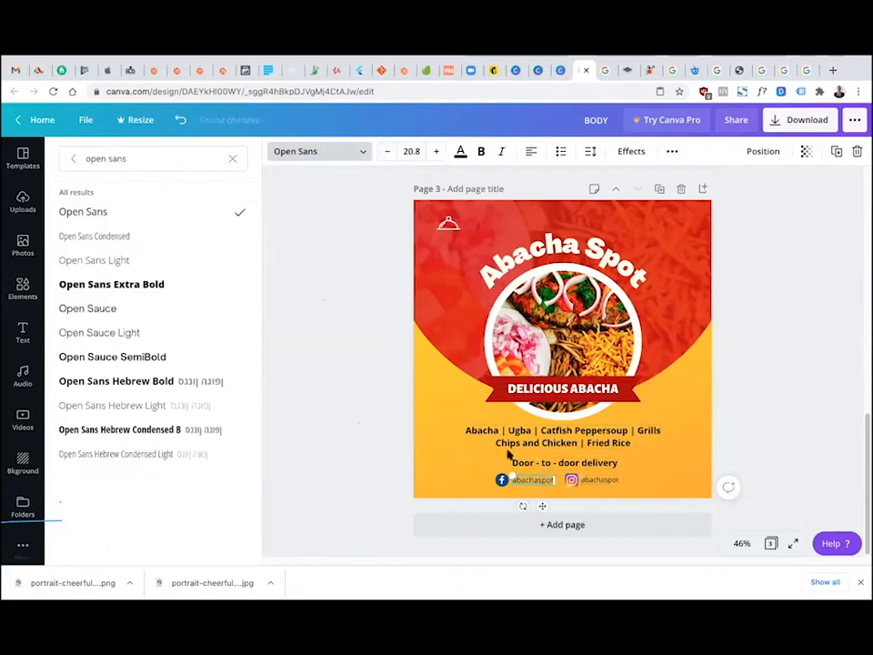
left_click(389, 152)
left_click(391, 153)
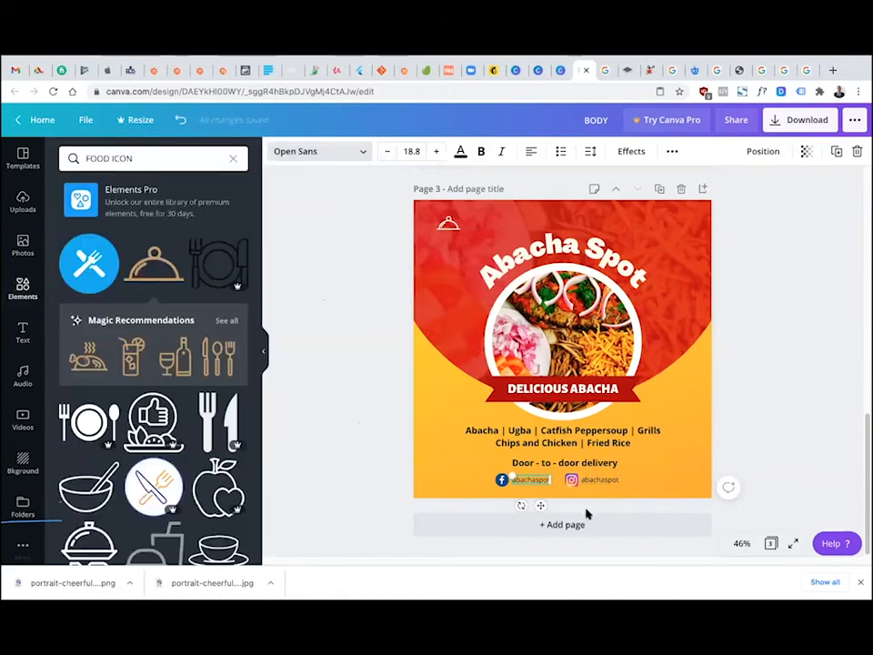
Fine-tune the Facebook icon's position beside its handle and nudge the Instagram icon slightly closer to its handle
scroll(581, 483, "up", 3)
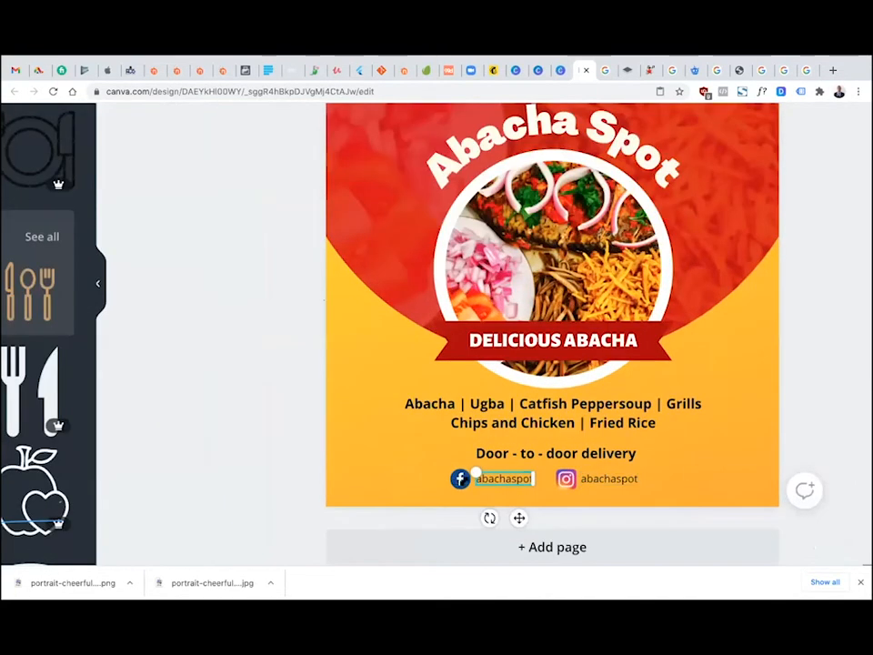
left_click(461, 479)
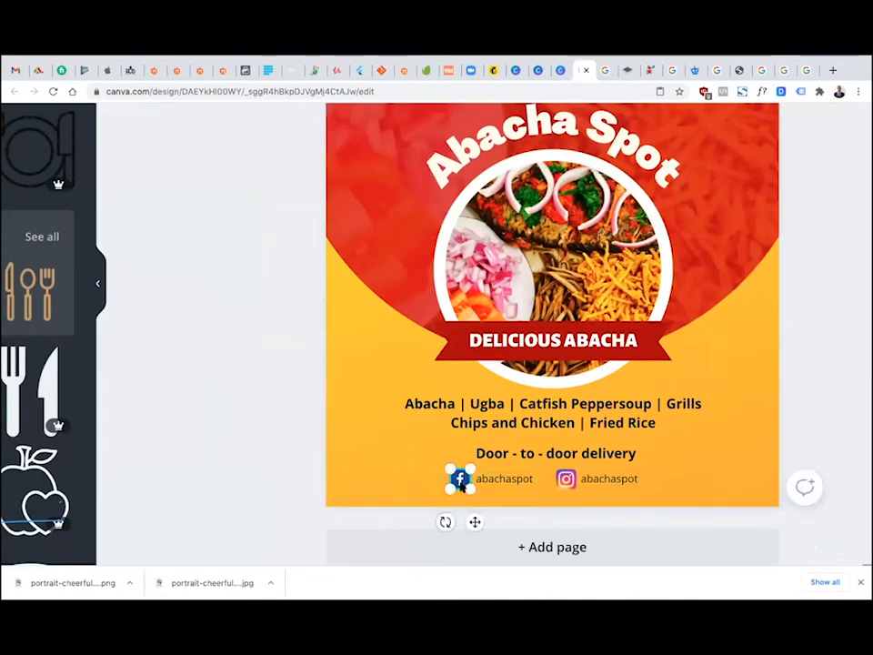
left_click_drag(465, 479, 457, 479)
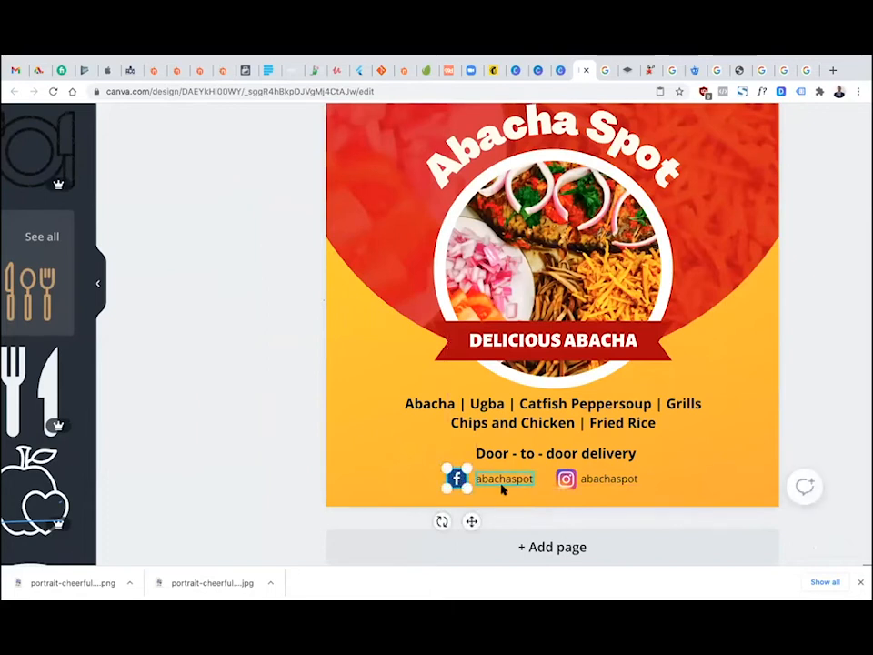
key("shift+Right")
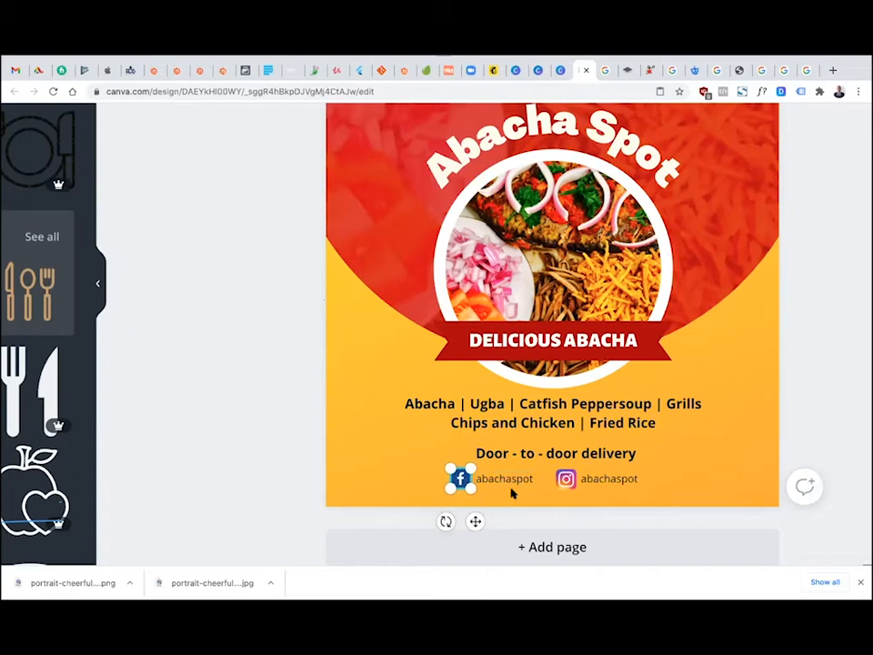
left_click(567, 480)
key("Right")
key("Up")
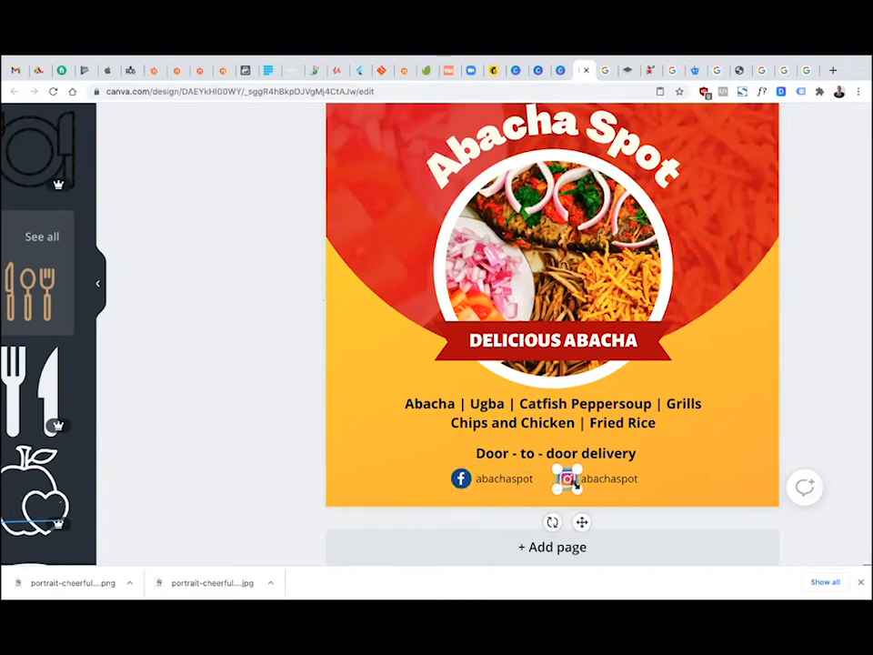
Shift the Instagram icon and its handle together to the left, closing most of the gap to the Facebook handle
left_click(602, 484, "shift")
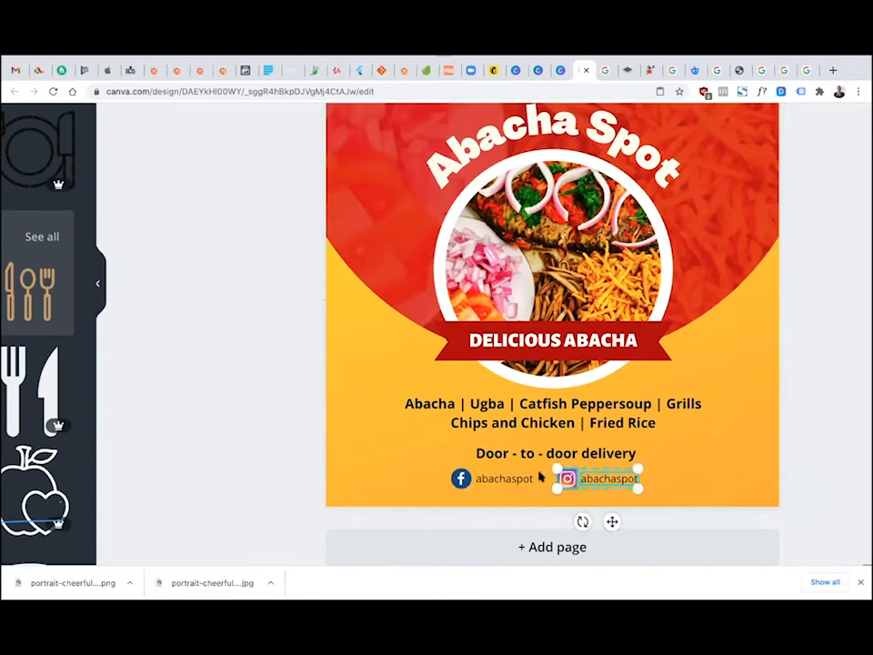
key("Left")
key("Left")
key("Left")
key("Left")
key("Left")
key("Left")
key("Left")
key("Left")
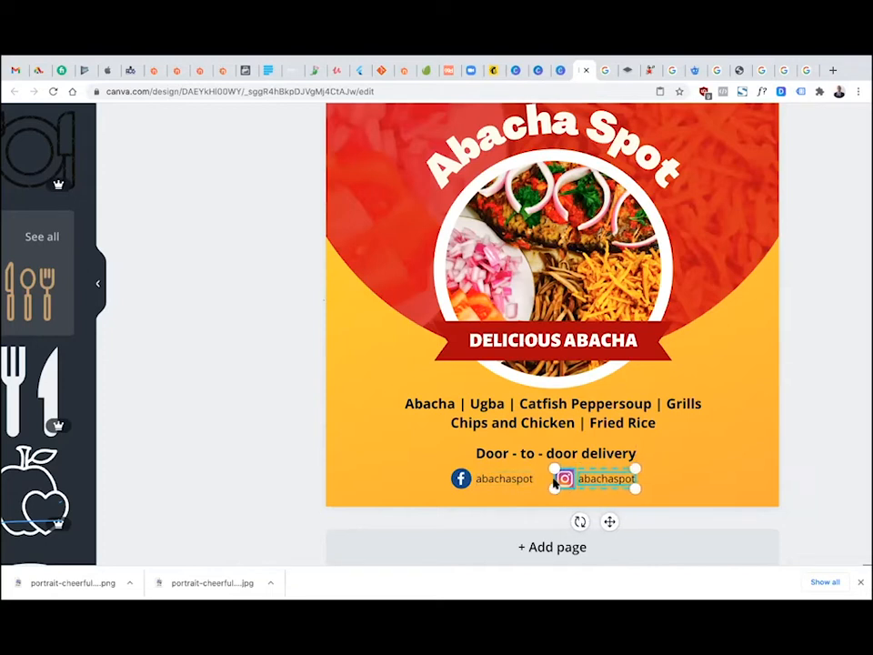
key("Left")
key("Left")
key("Left")
key("Left")
key("Left")
key("Left")
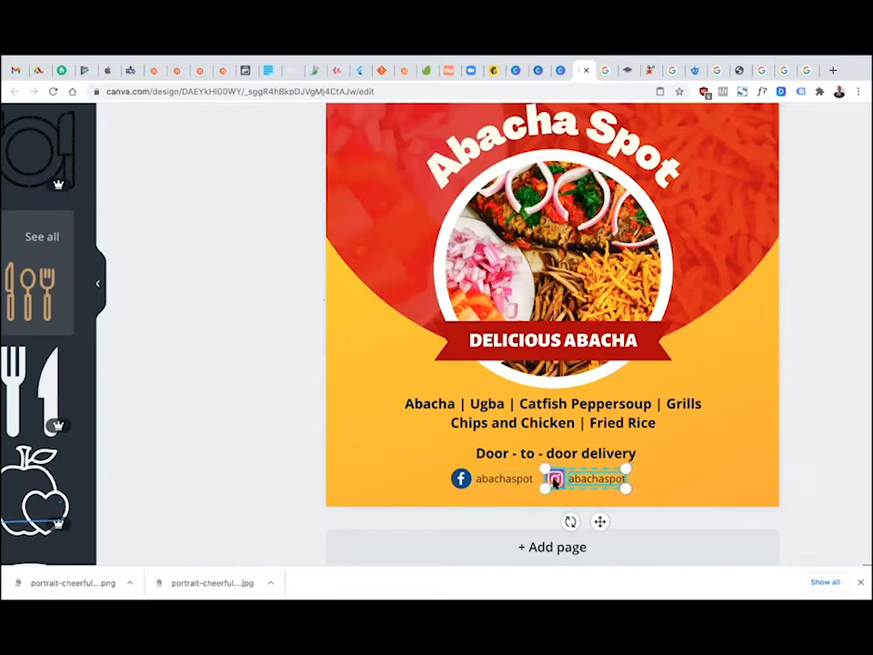
key("Left")
key("Left")
key("Left")
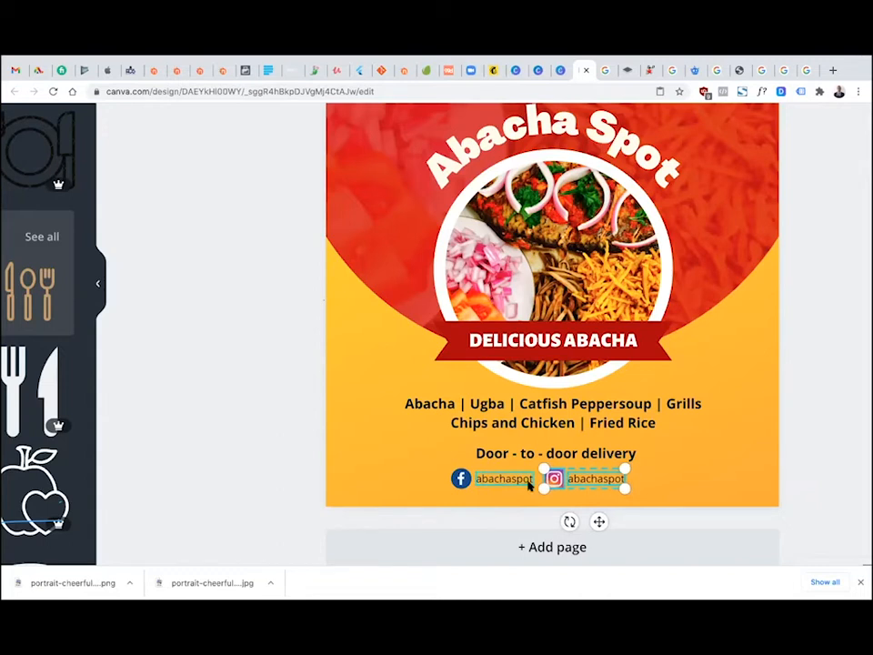
left_click(518, 482, "shift")
left_click(467, 481, "shift")
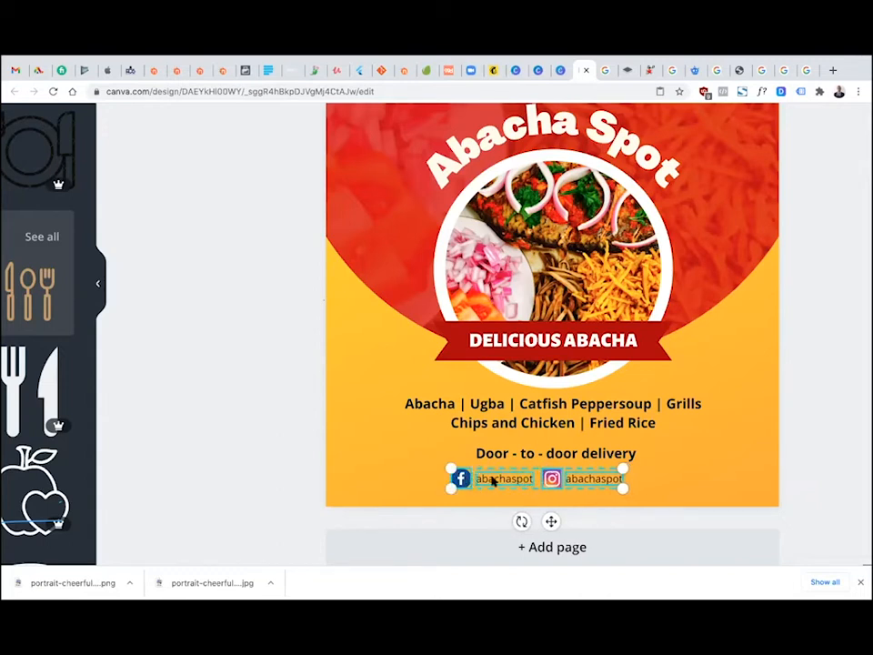
right_click(556, 479)
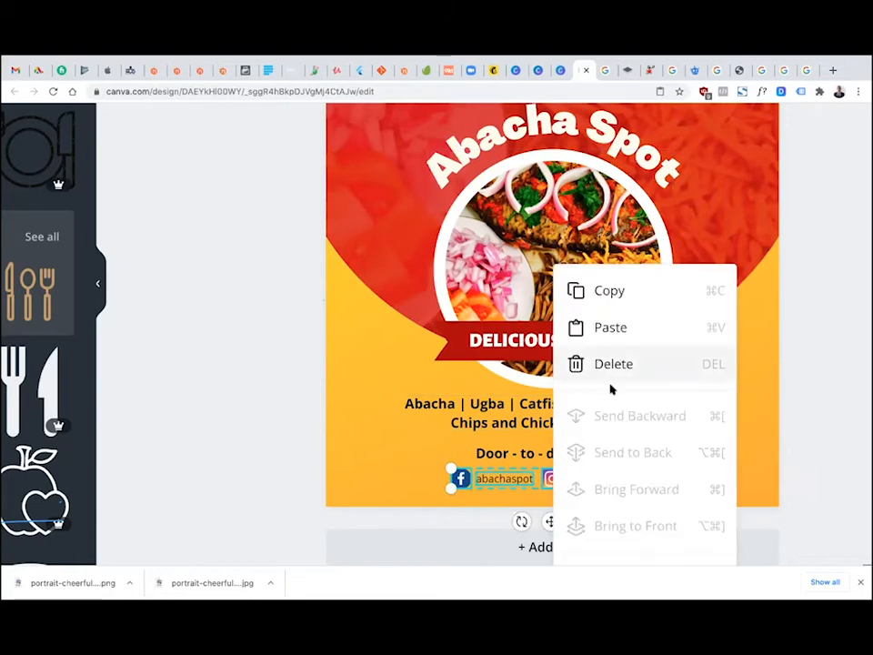
left_click(805, 377)
left_click(564, 475)
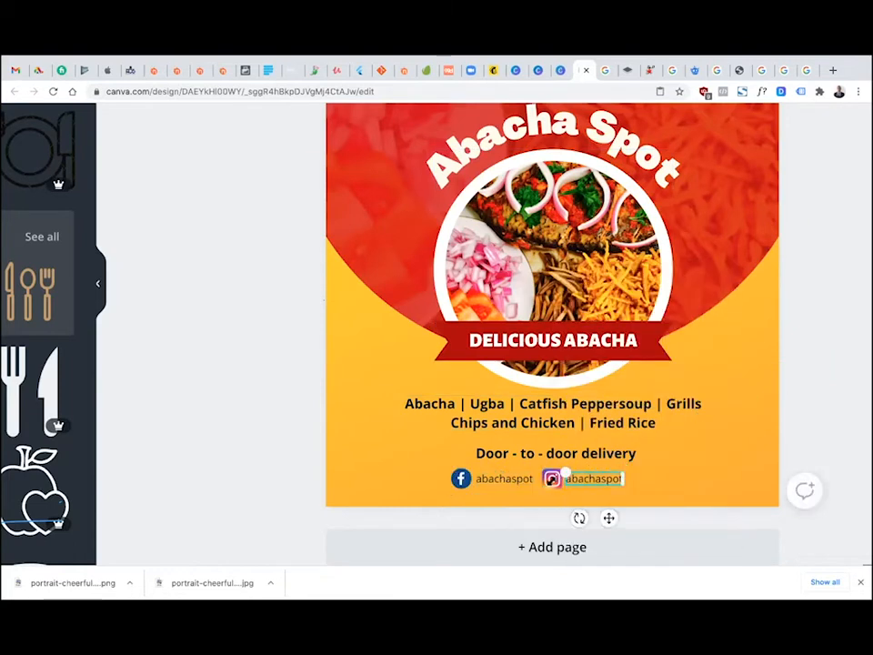
left_click(291, 469)
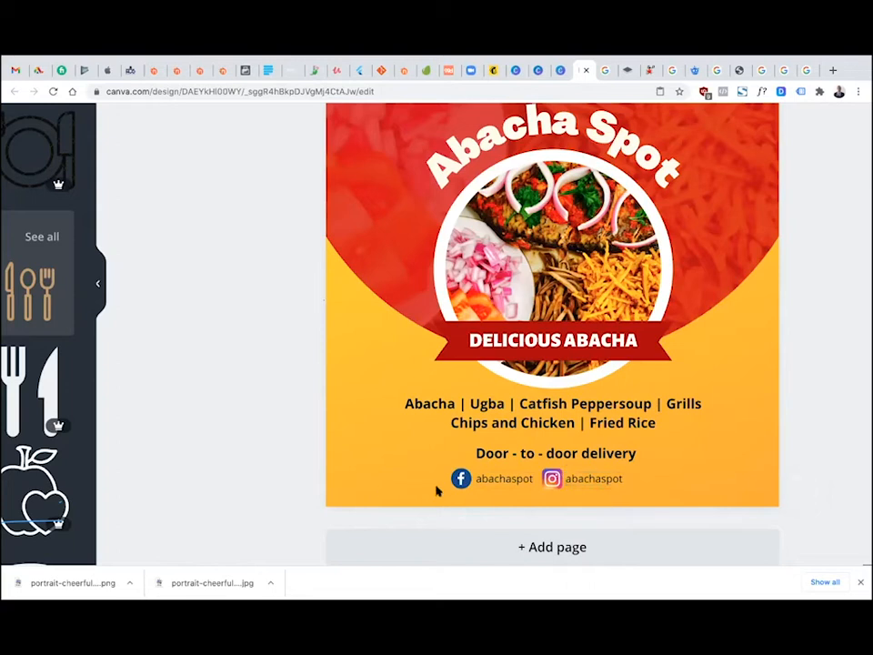
Group the Facebook and Instagram icons with their handles and centre the group beneath the door-to-door delivery line
left_click(461, 479)
left_click(512, 482, "shift")
left_click(552, 479, "shift")
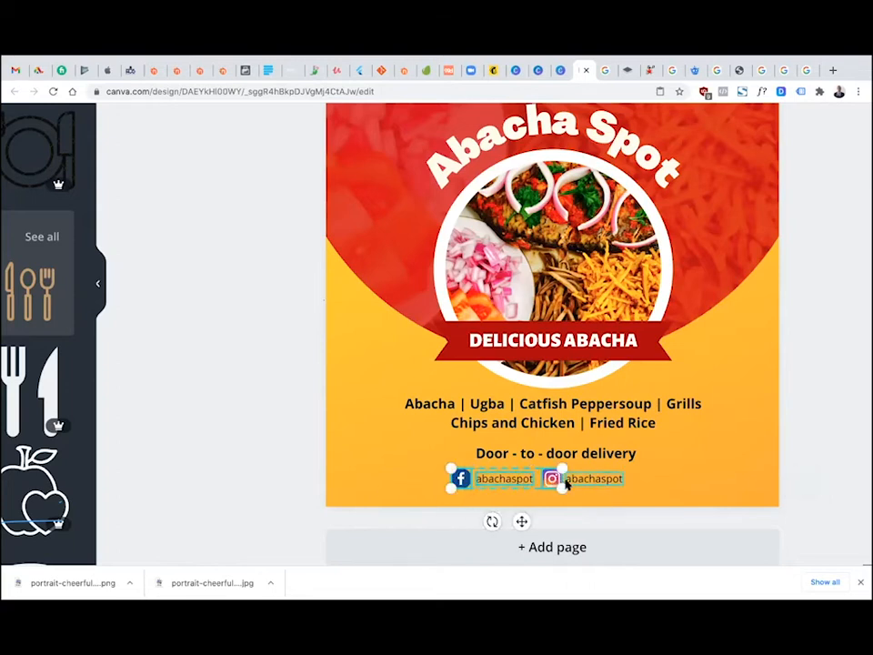
left_click(579, 482, "shift")
key("super+g")
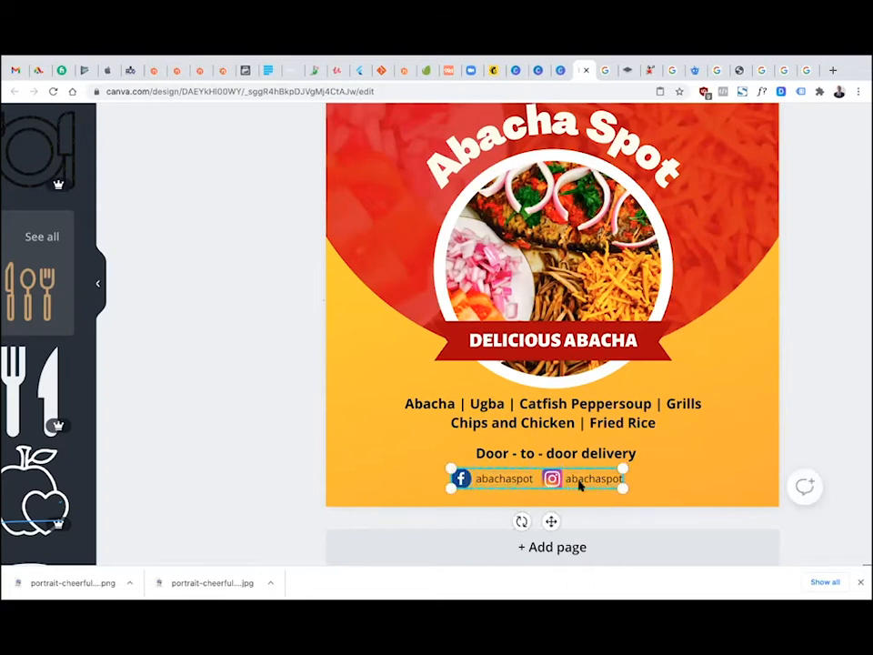
left_click_drag(462, 470, 496, 471)
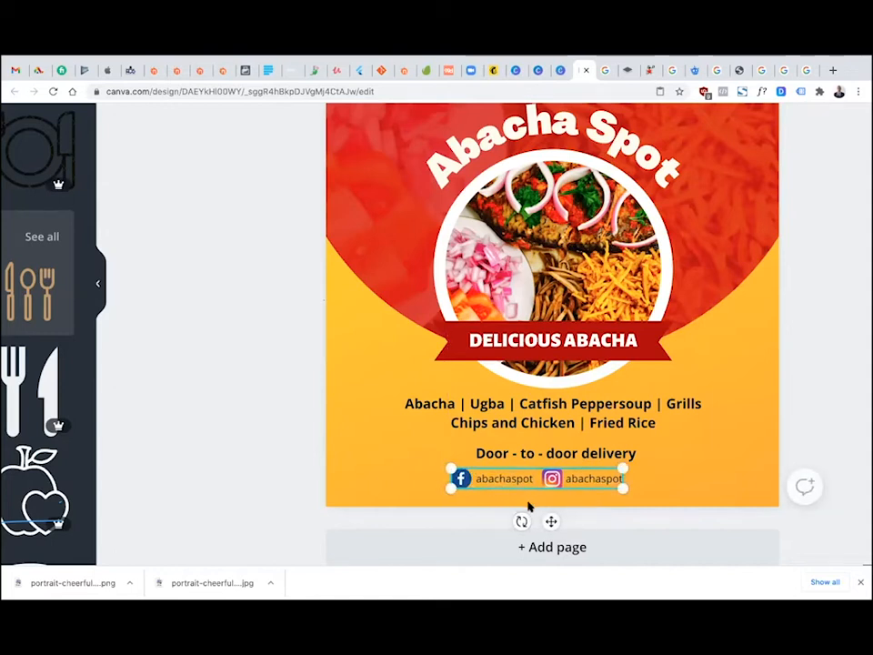
mouse_move(562, 487)
left_mouse_down()
mouse_move(574, 490)
mouse_move(560, 480)
left_mouse_up()
Move the two-line menu text up to just below the circular photo and bring the door-to-door delivery line up beneath it
left_click(616, 411)
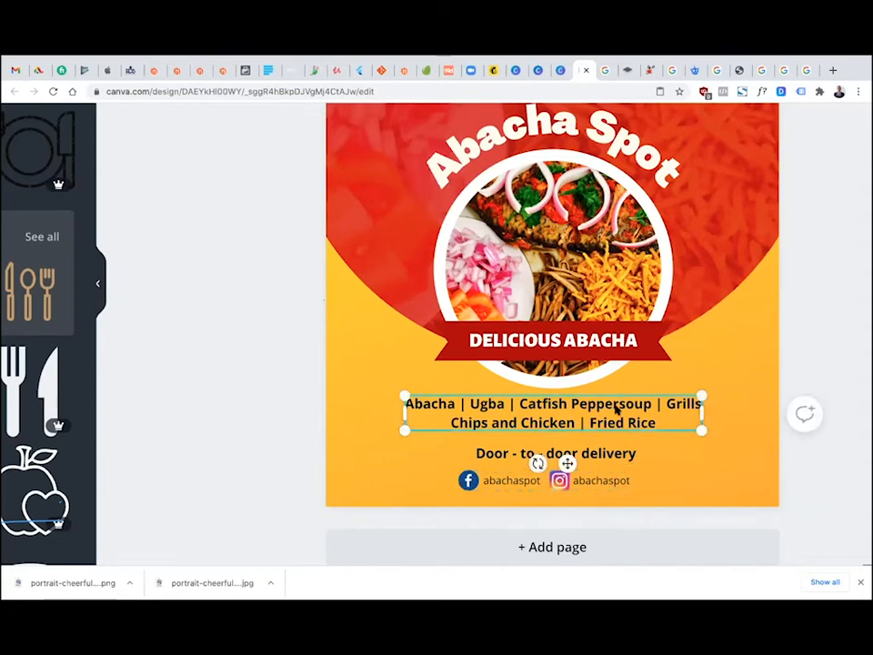
left_click_drag(618, 406, 612, 400)
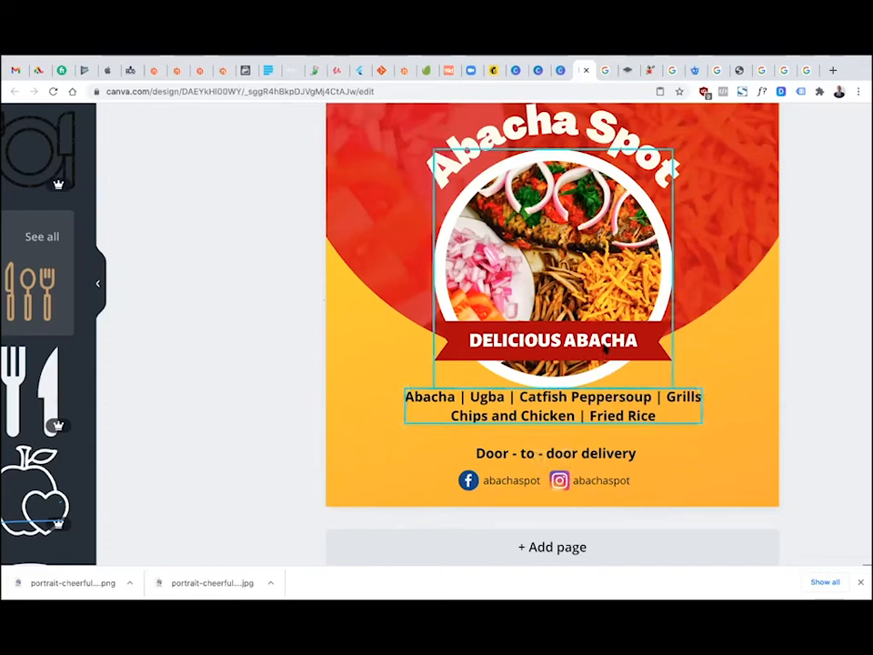
left_click(606, 350)
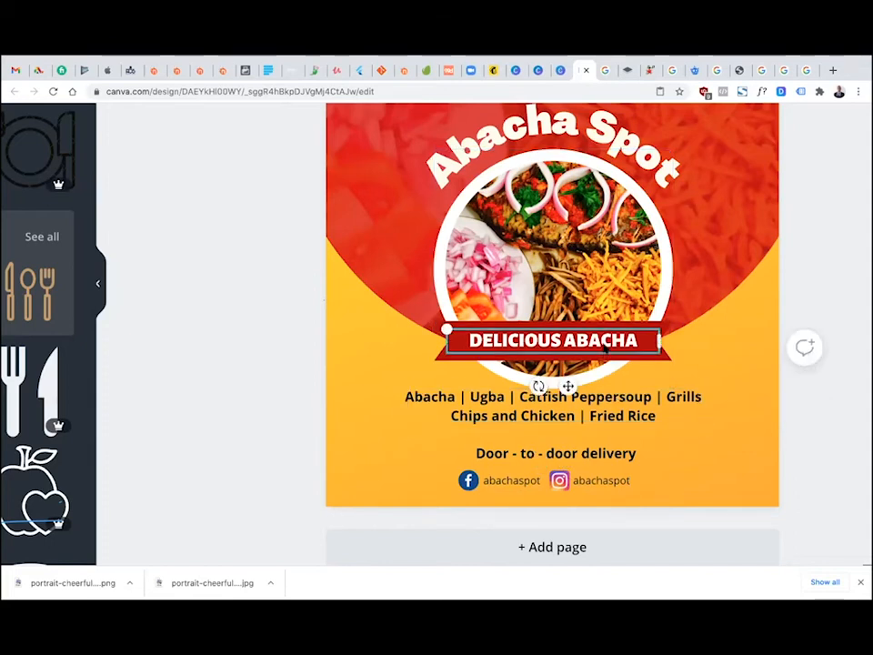
left_click(797, 409)
mouse_move(551, 453)
left_mouse_down()
mouse_move(561, 456)
mouse_move(562, 440)
left_mouse_up()
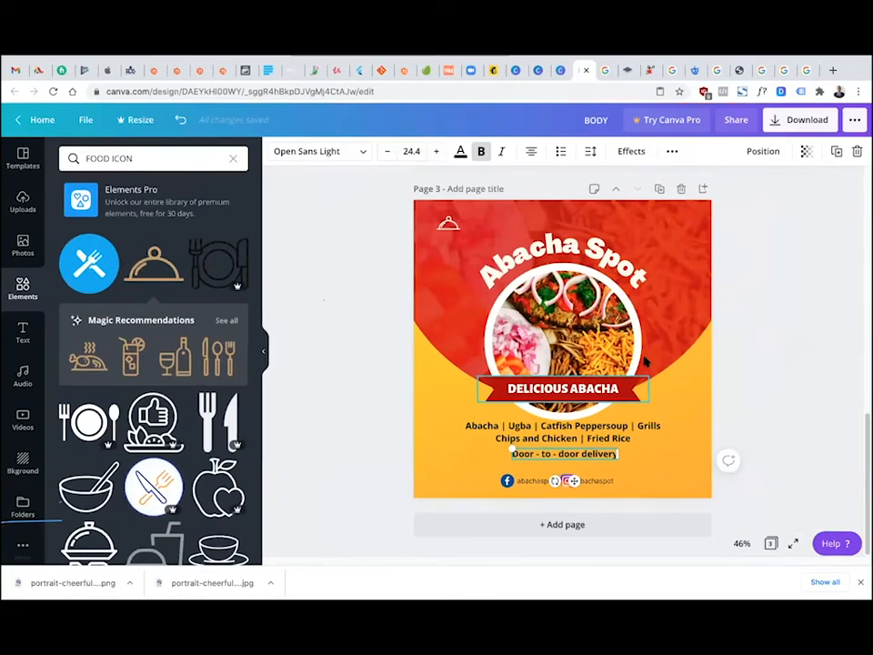
Change the door-to-door delivery line's font to Open Sans and remove its bold formatting
left_click(353, 152)
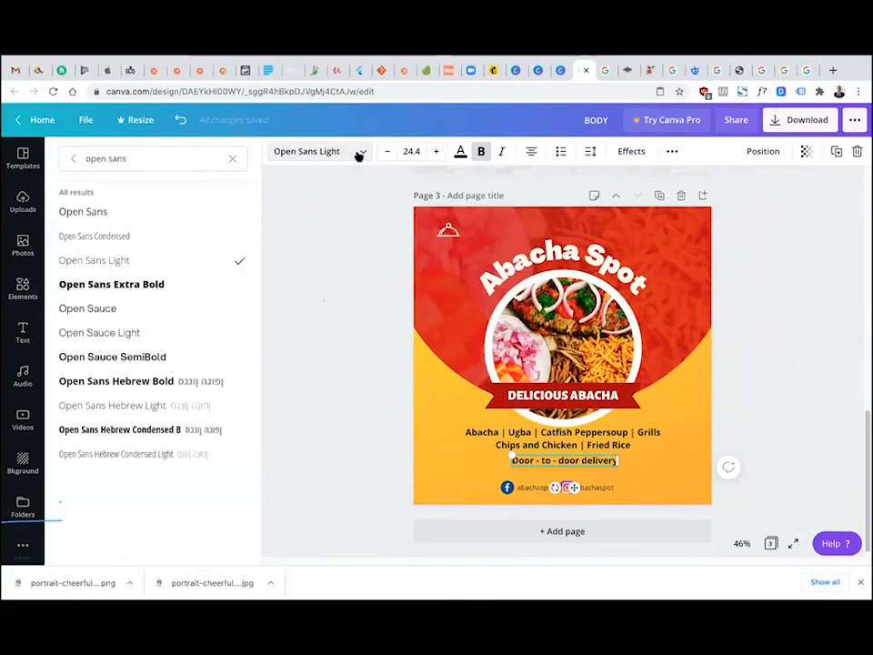
left_click(104, 217)
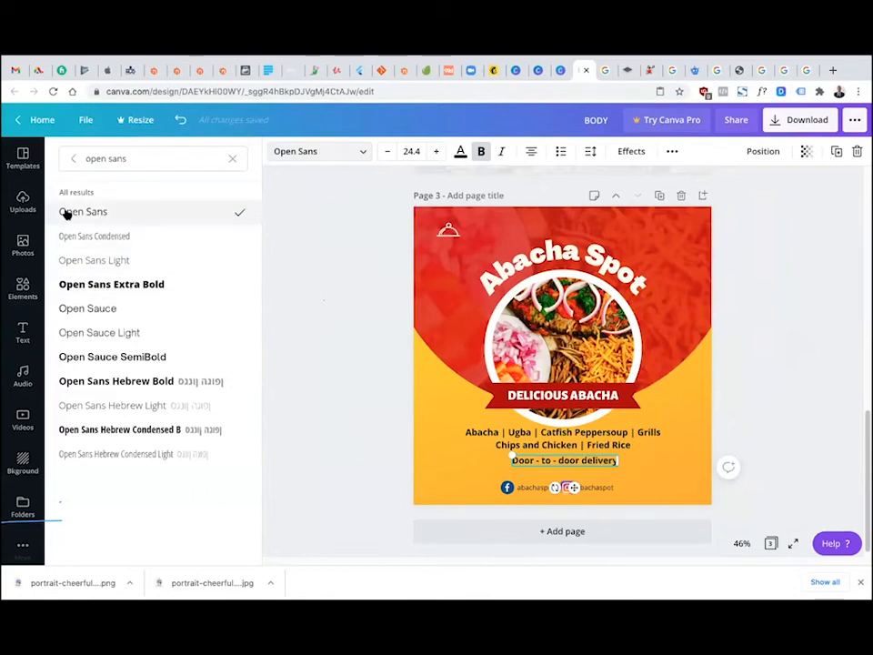
left_click(481, 151)
left_click(334, 374)
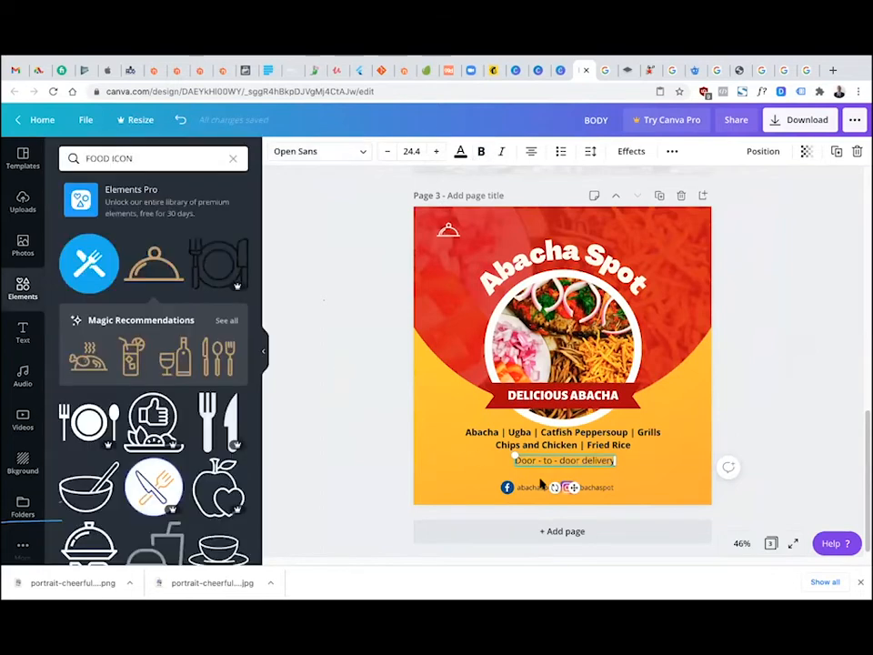
Add a solid horizontal line between the menu text and the delivery line, shortened to about the photo's width and roughly centred
scroll(589, 490, "up", 5)
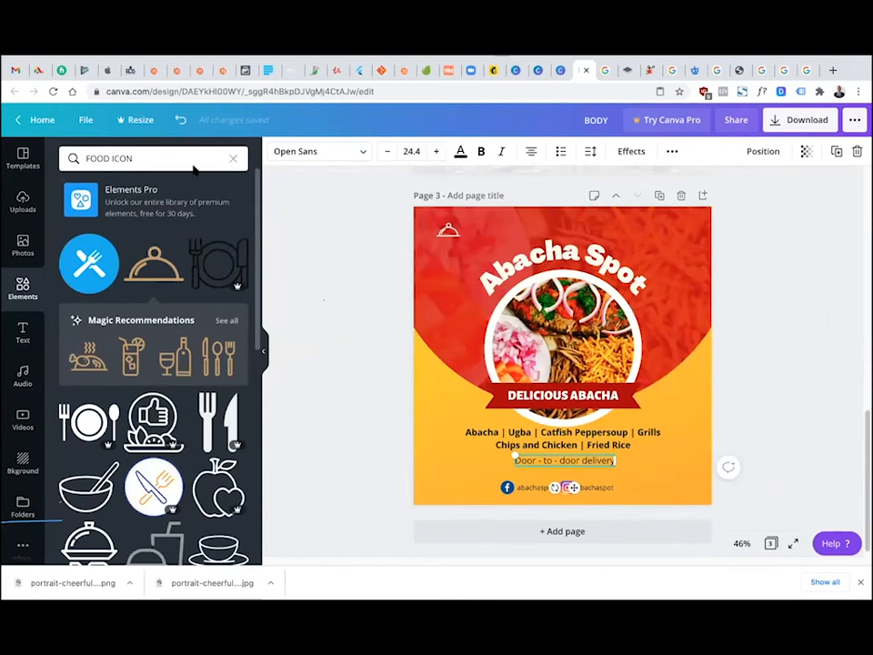
left_click(233, 159)
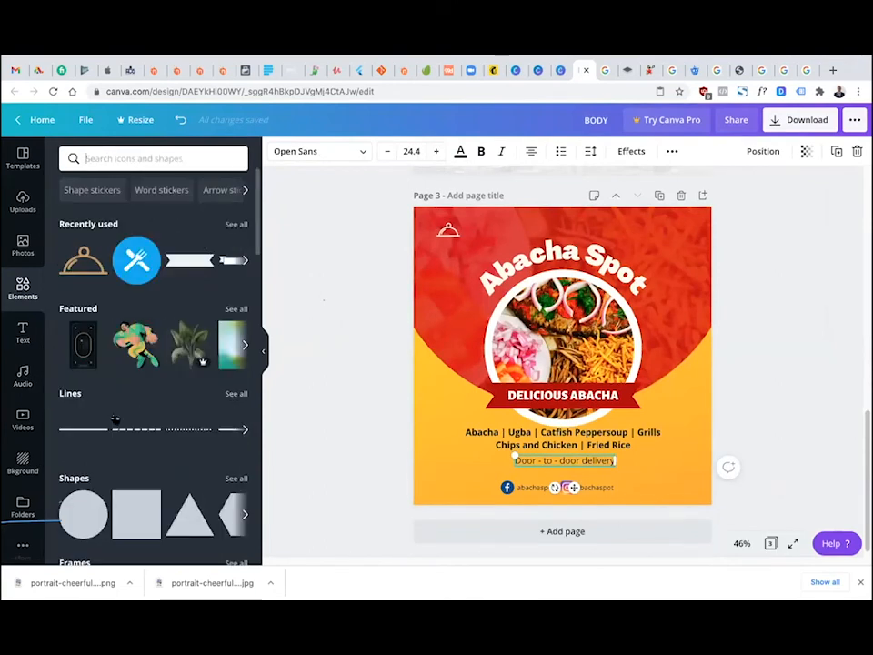
left_click_drag(340, 464, 501, 472)
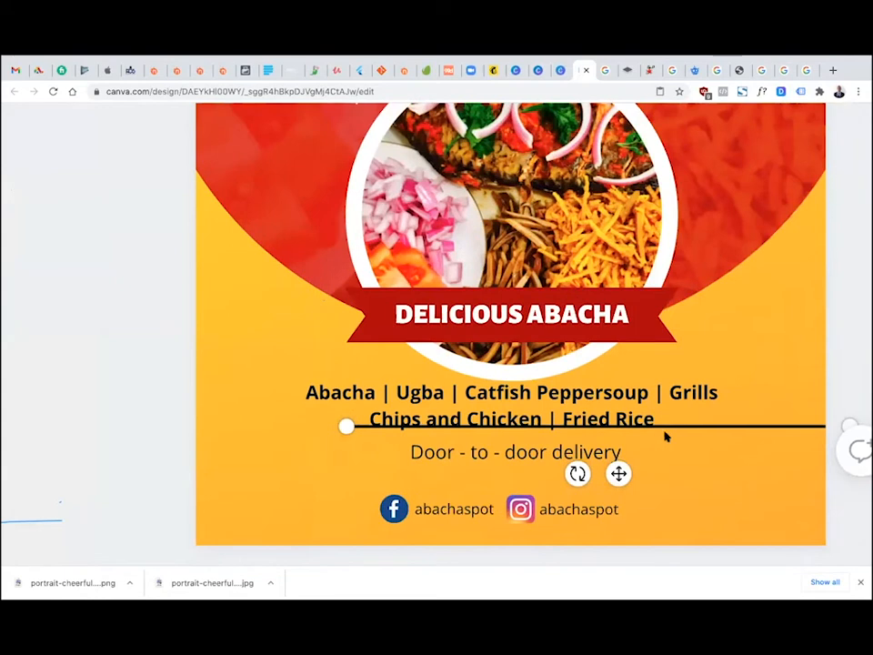
left_click_drag(659, 433, 678, 436)
left_click_drag(773, 438, 643, 443)
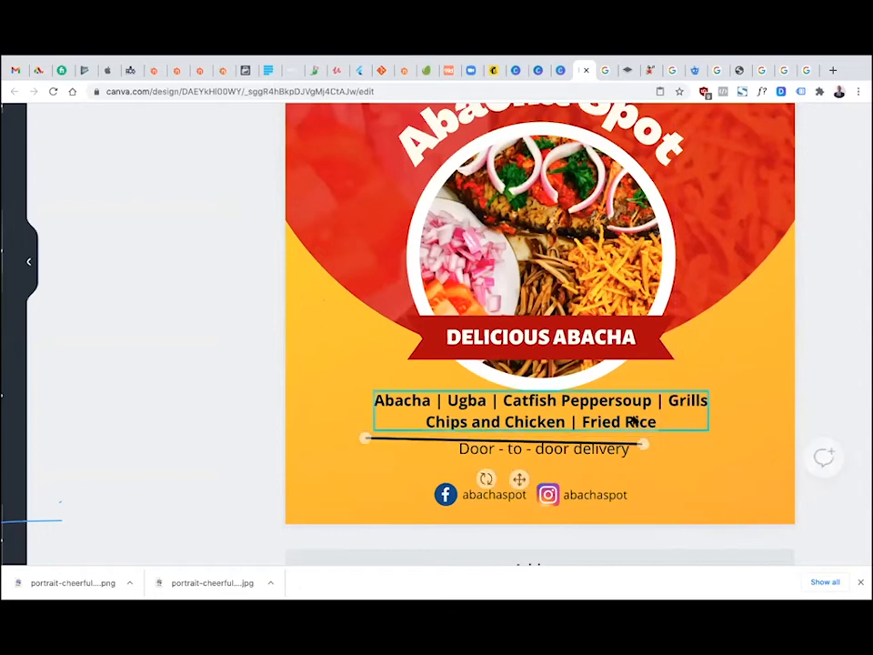
key("ctrl+z")
left_click_drag(773, 438, 619, 438)
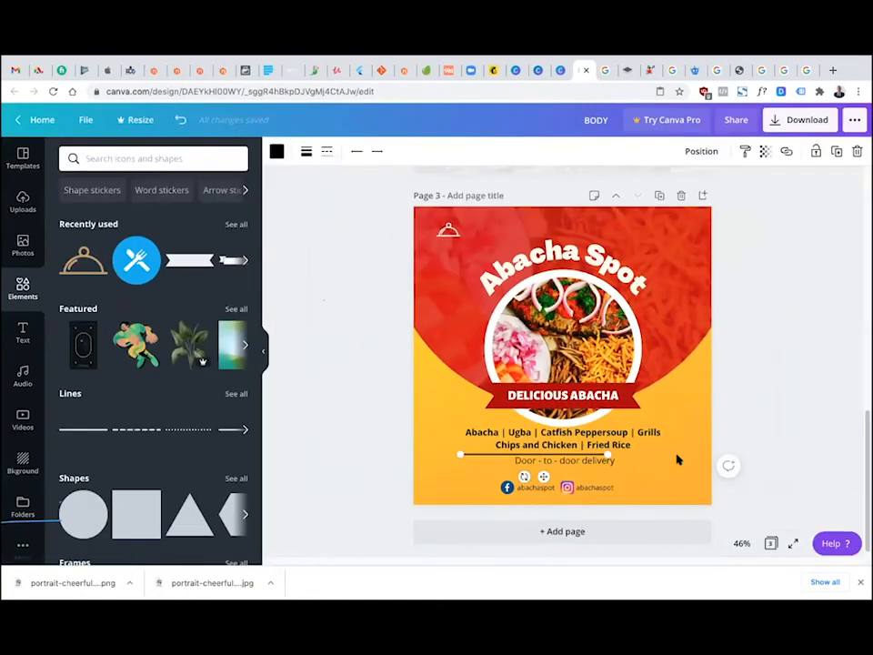
left_click_drag(567, 454, 590, 455)
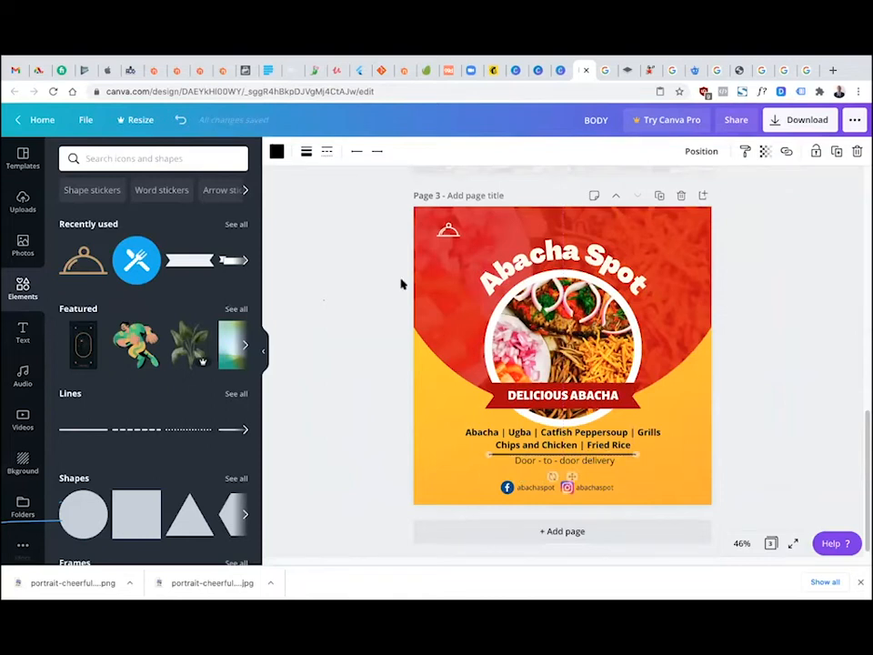
Reduce the divider line's weight to 1
left_click(308, 153)
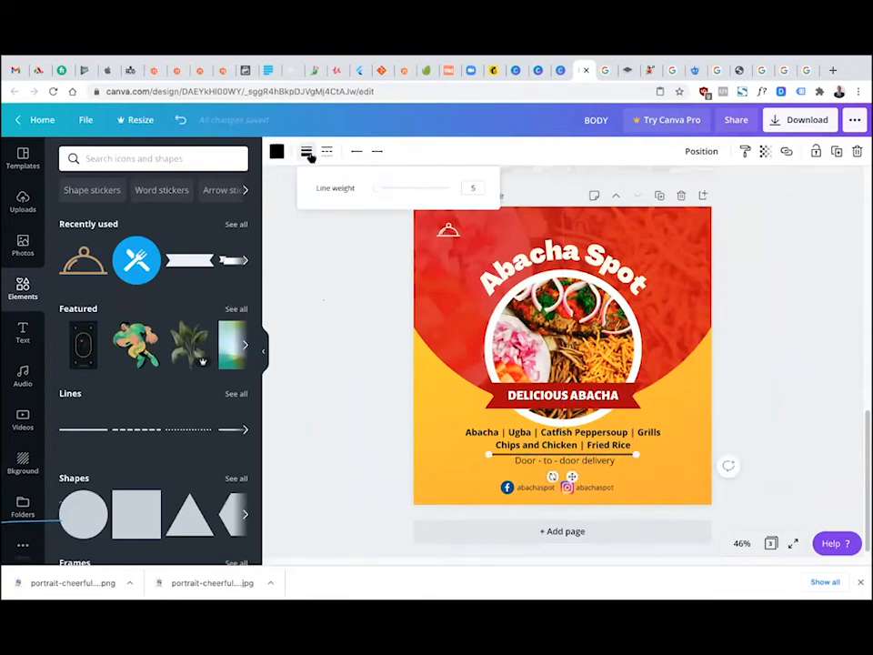
left_click_drag(374, 193, 371, 192)
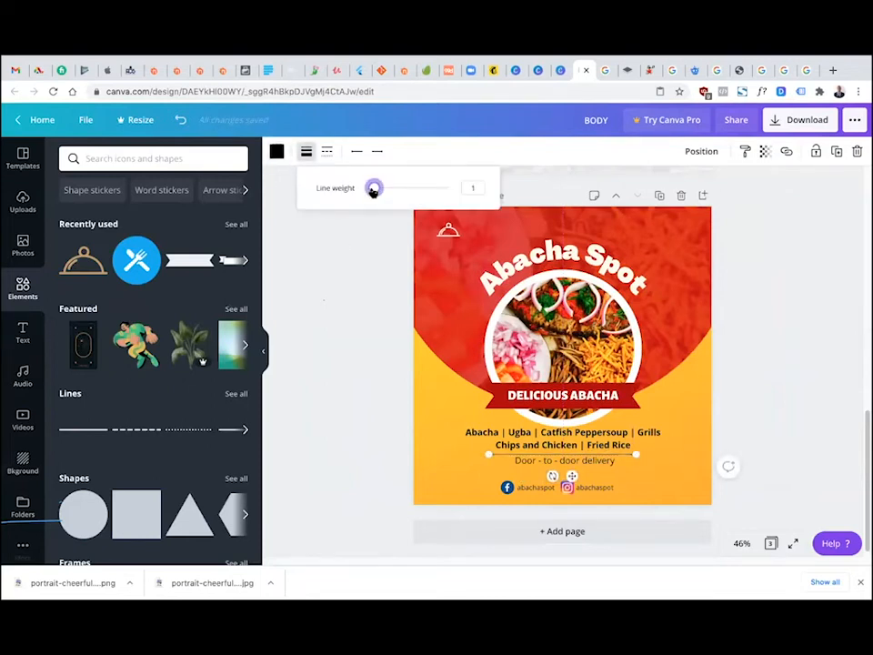
left_click(352, 353)
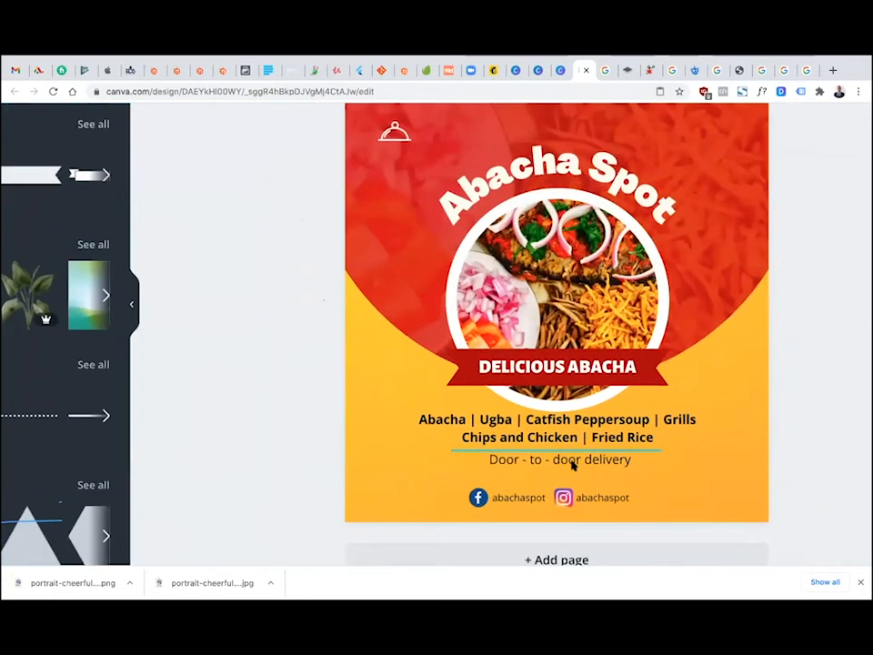
left_click(574, 464)
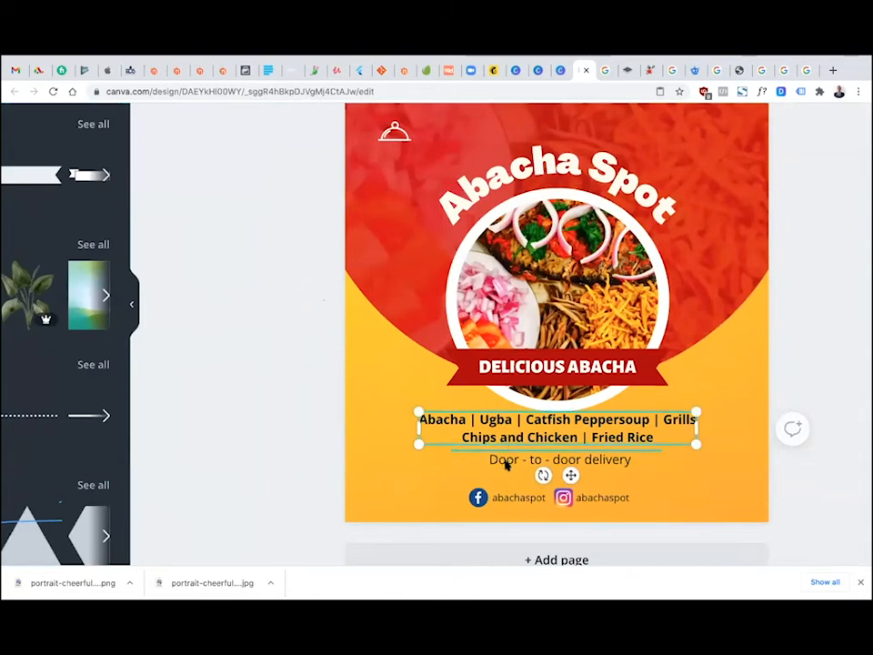
left_click_drag(333, 462, 546, 444)
left_click(782, 423)
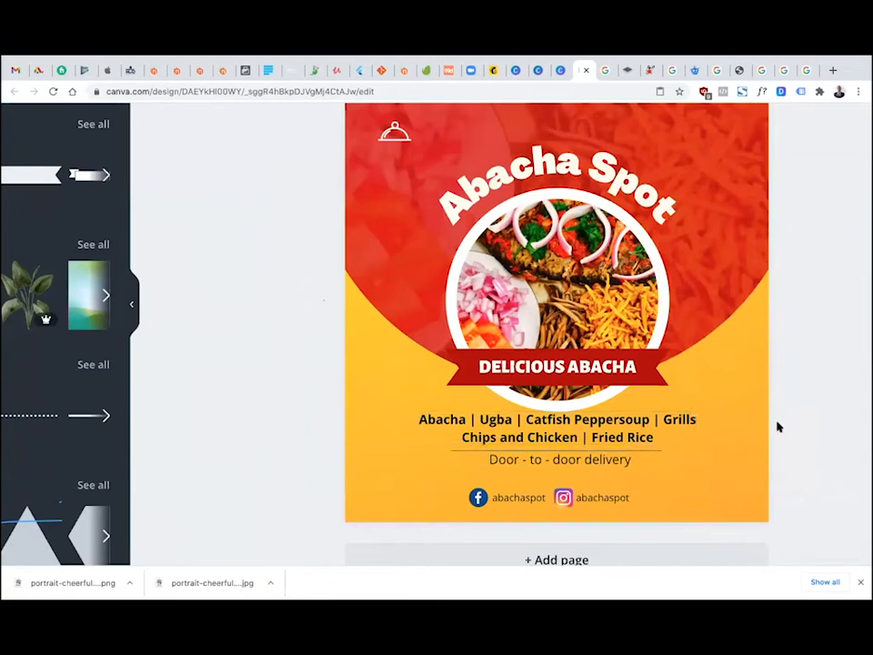
Align the menu text, divider line and door-to-door delivery line to their common centre and space them evenly vertically
left_click(622, 464)
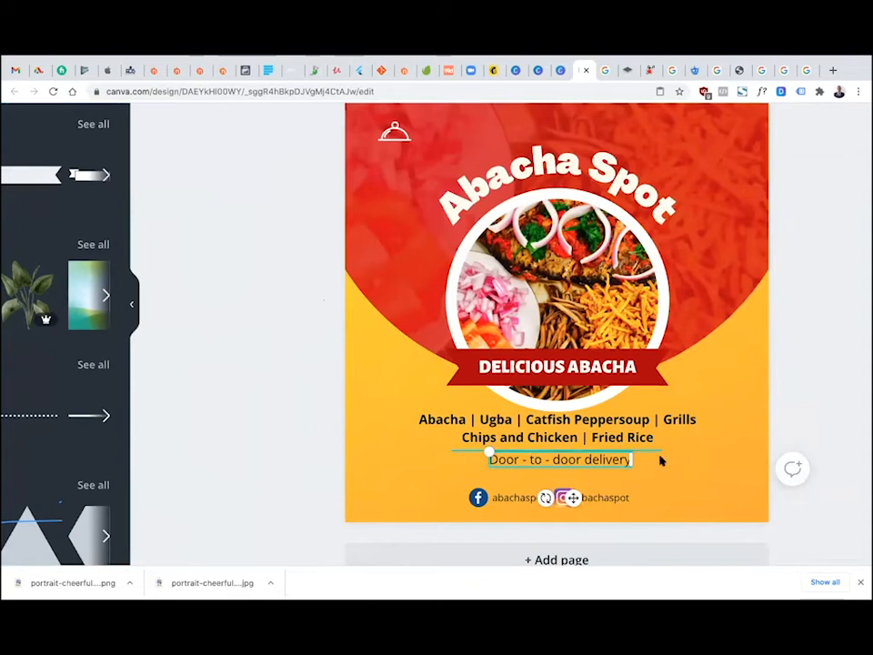
left_click(659, 456, "shift")
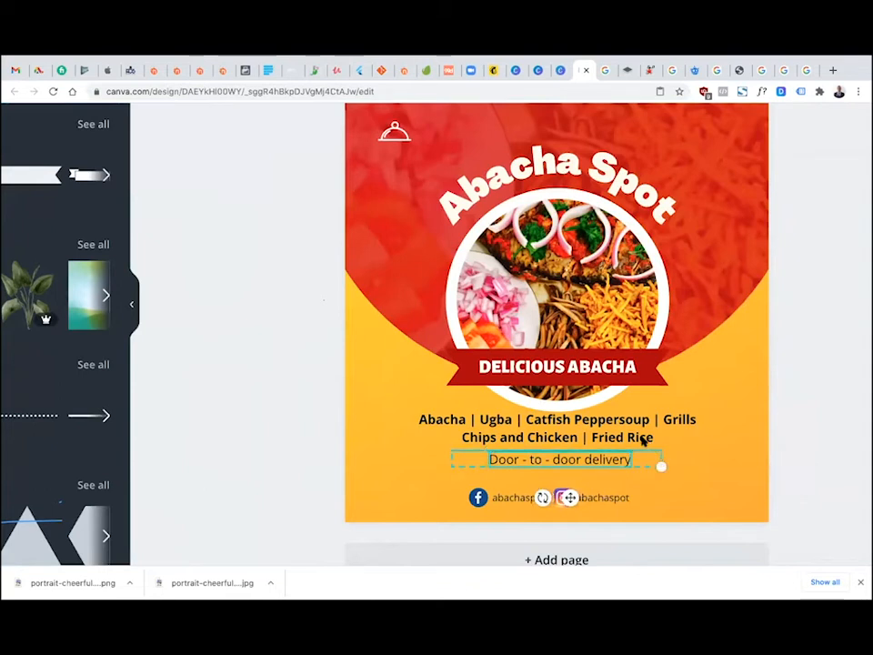
left_click(641, 431, "shift")
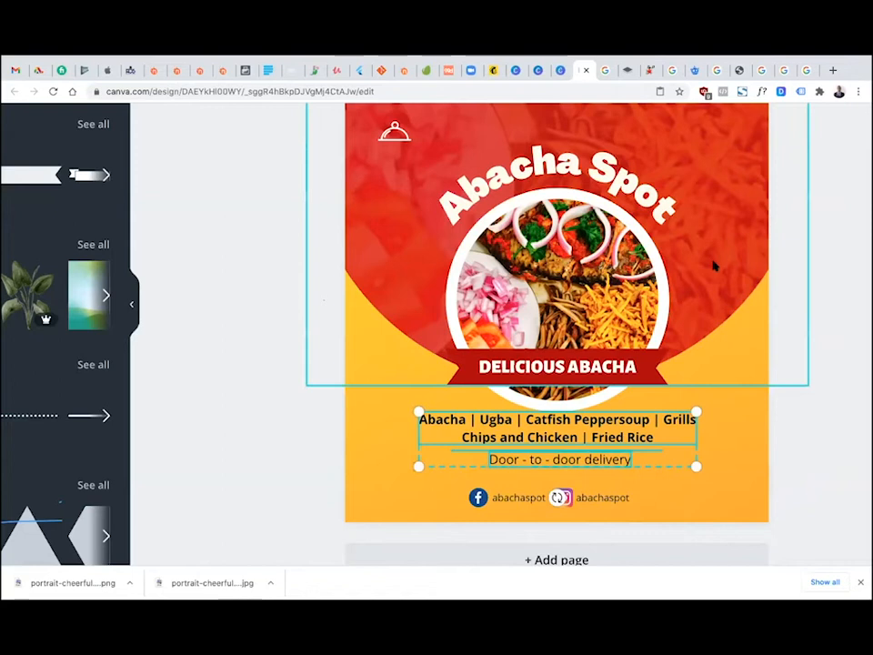
scroll(713, 263, "up", 2)
scroll(713, 264, "down", 1)
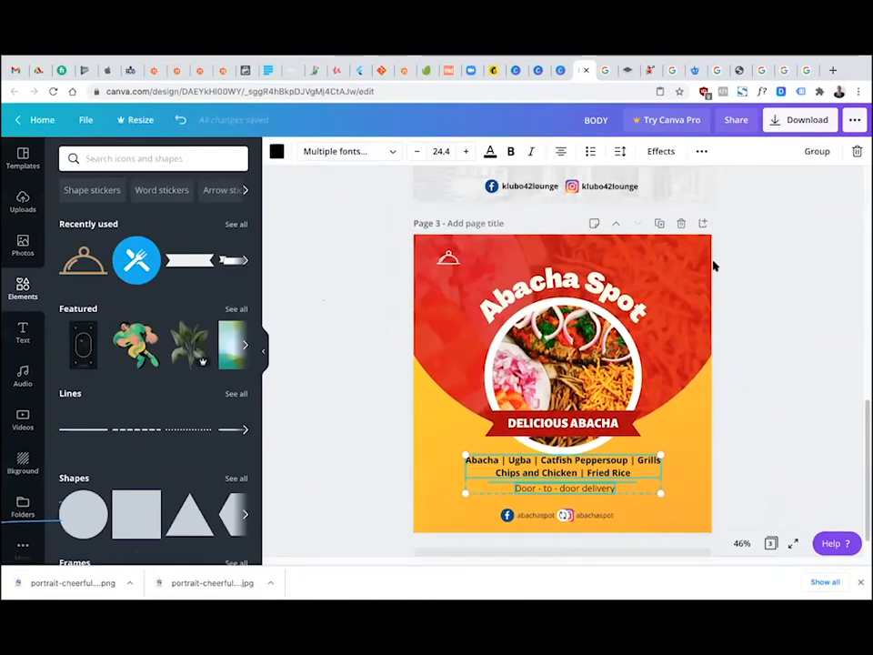
left_click(702, 153)
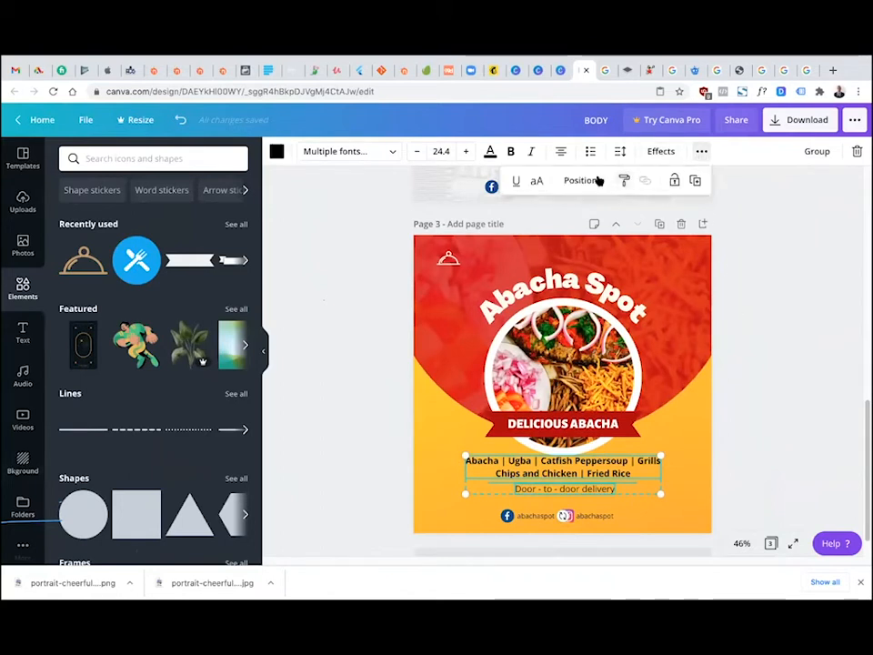
left_click(702, 153)
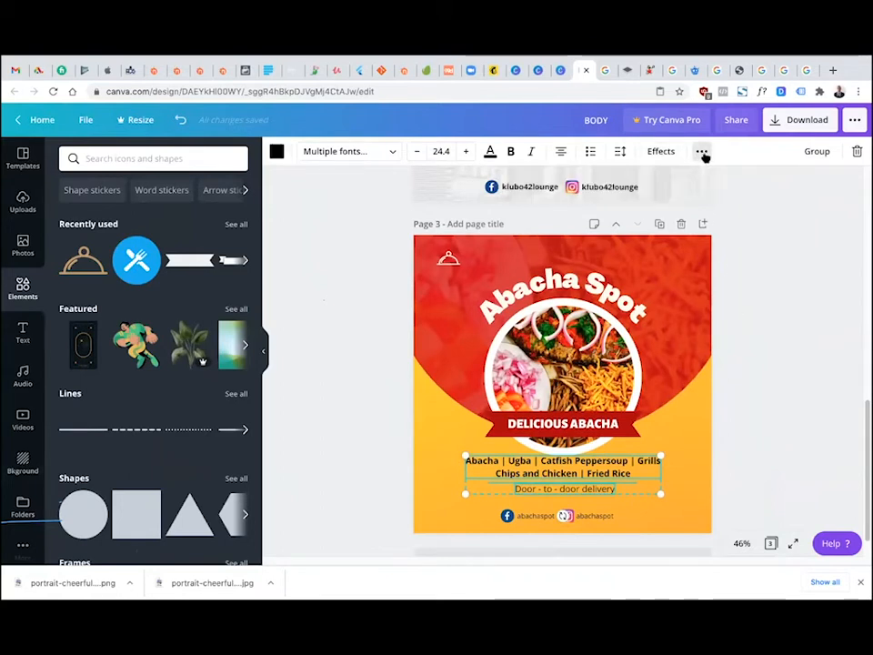
left_click(702, 153)
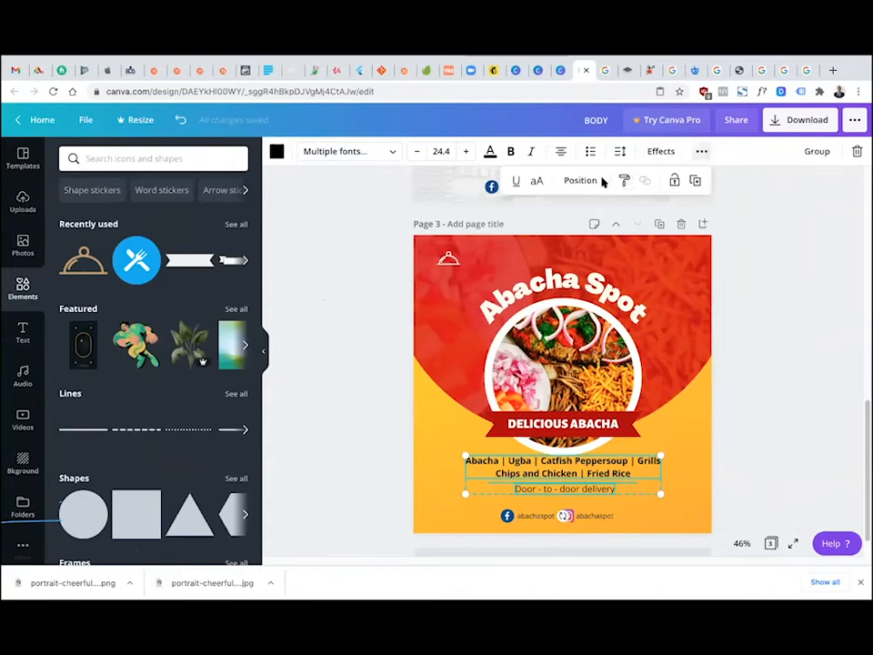
left_click(582, 180)
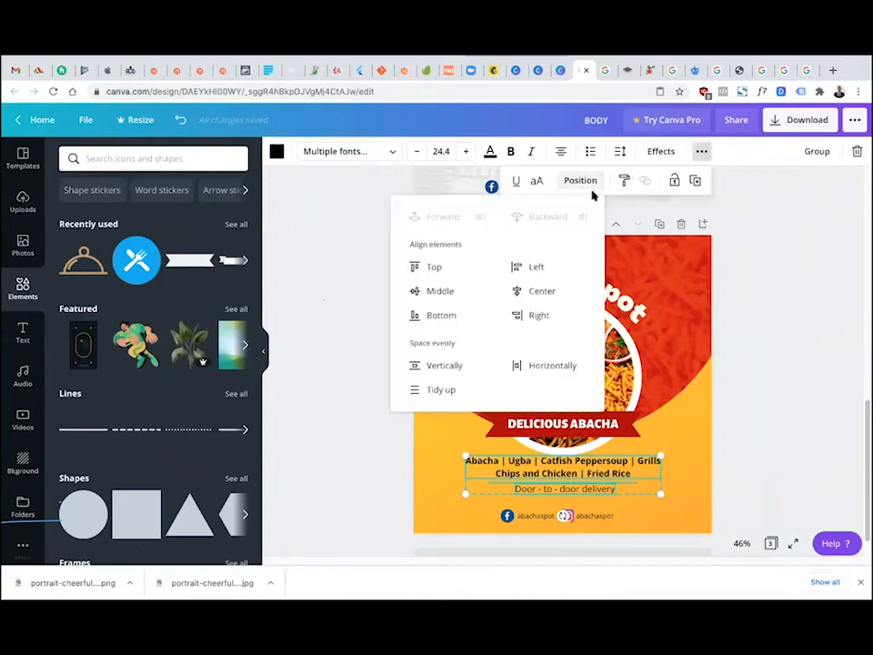
left_click(542, 292)
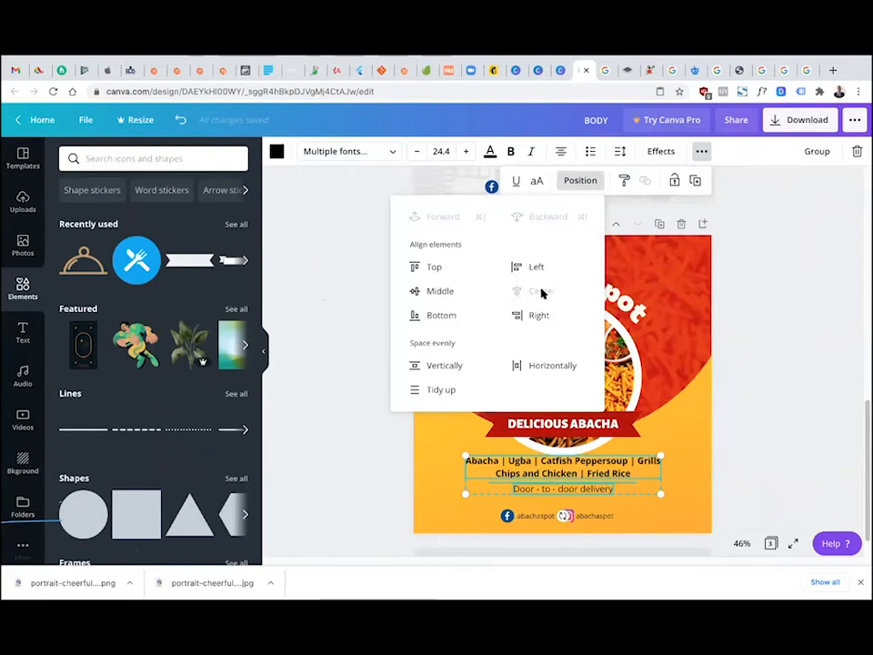
left_click(454, 373)
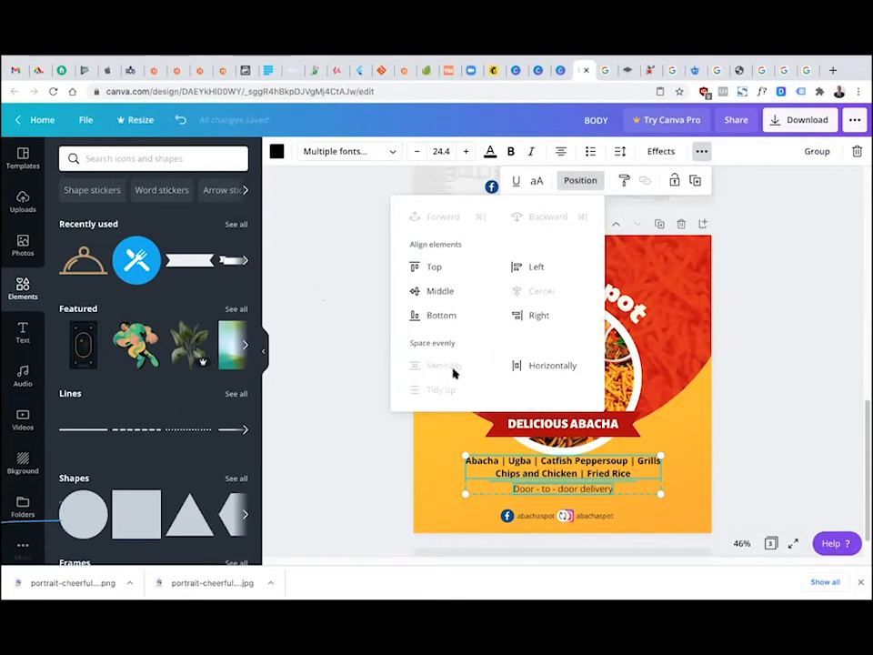
left_click(773, 396)
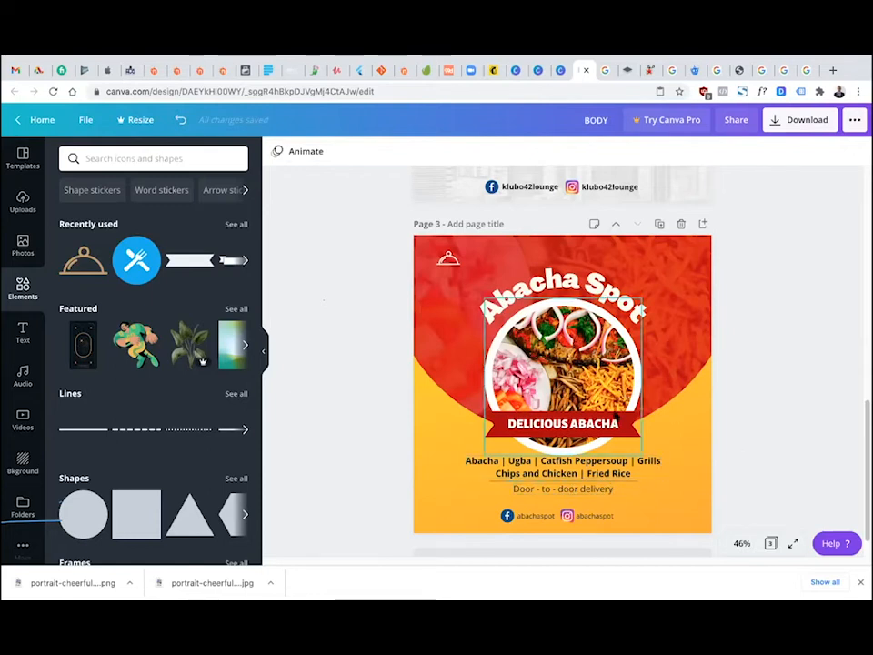
Move the banner, its DELICIOUS ABACHA text, the circular photo and the curved Abacha Spot title together slightly upward
left_click(621, 433)
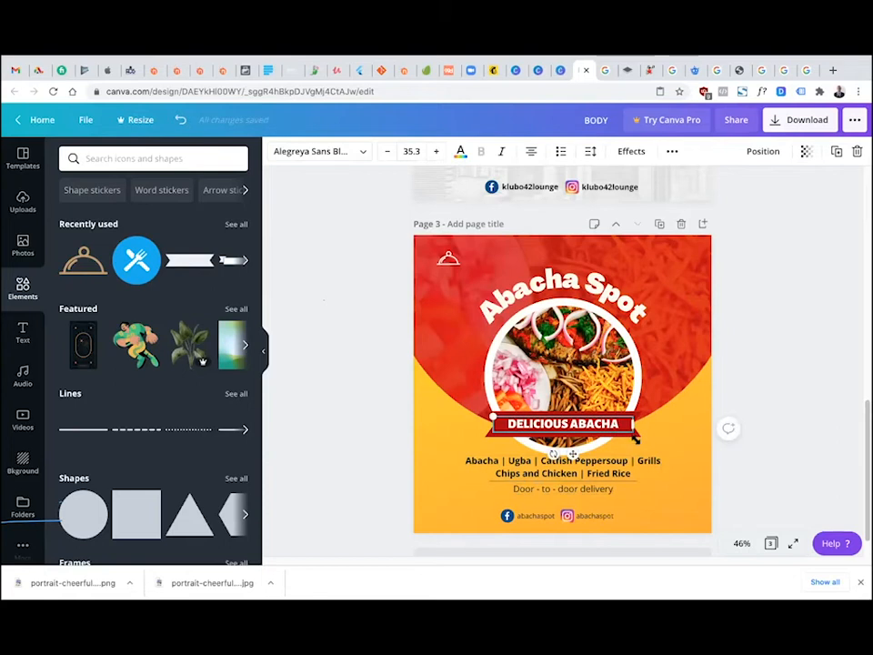
left_click(784, 419)
left_click(636, 429)
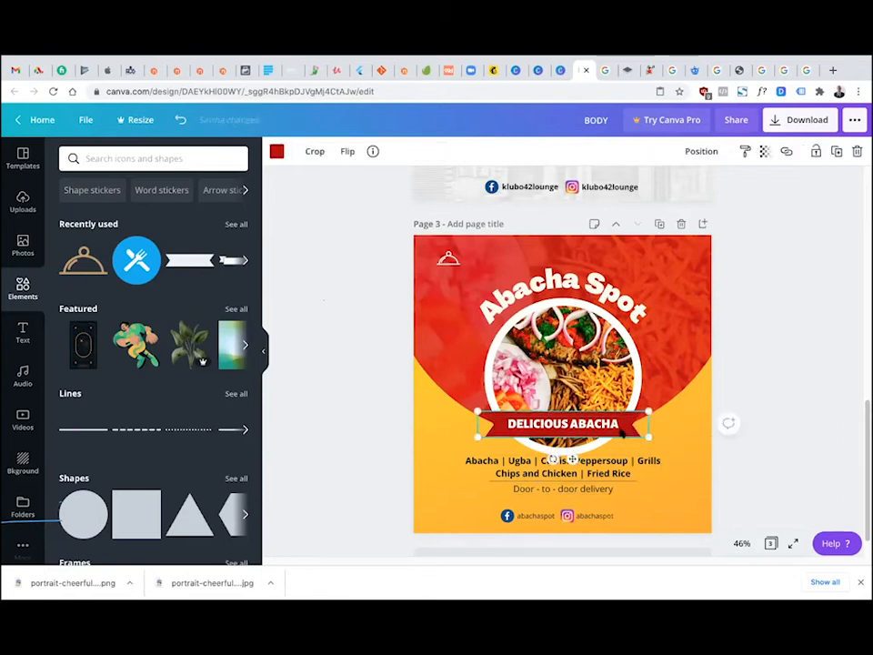
left_click(606, 427, "shift")
left_click(607, 276, "shift")
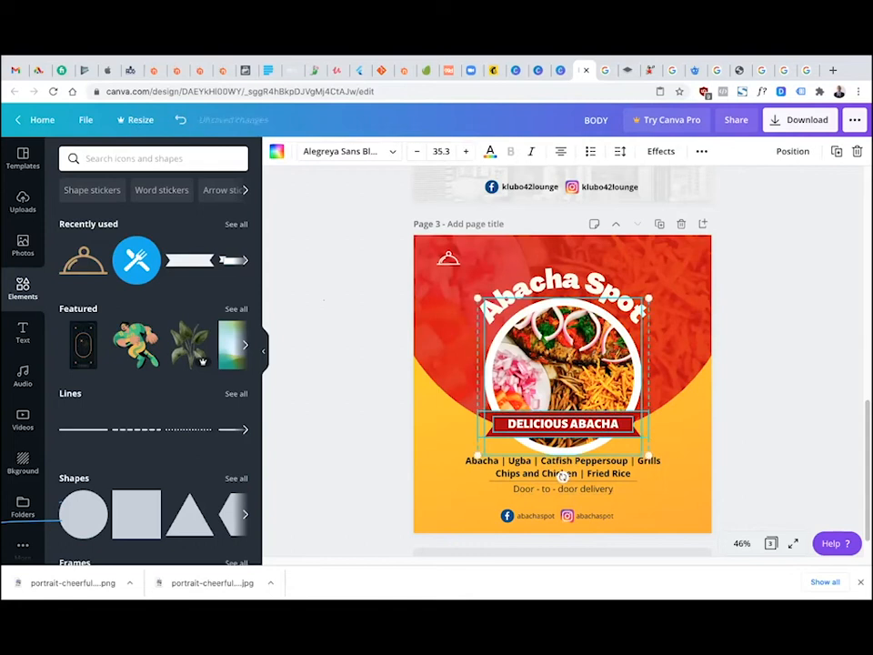
left_click(601, 284, "shift")
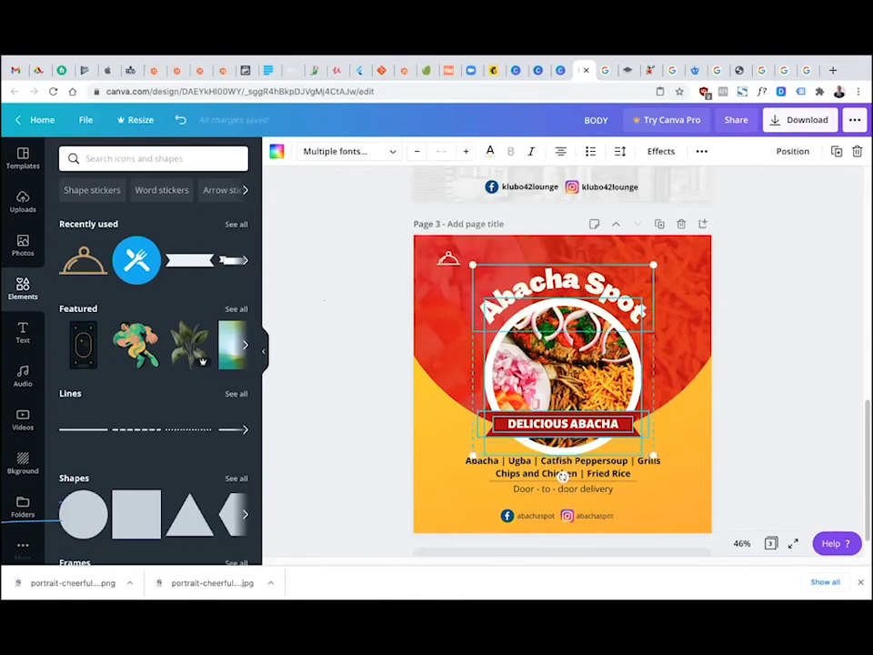
left_click_drag(564, 477, 562, 472)
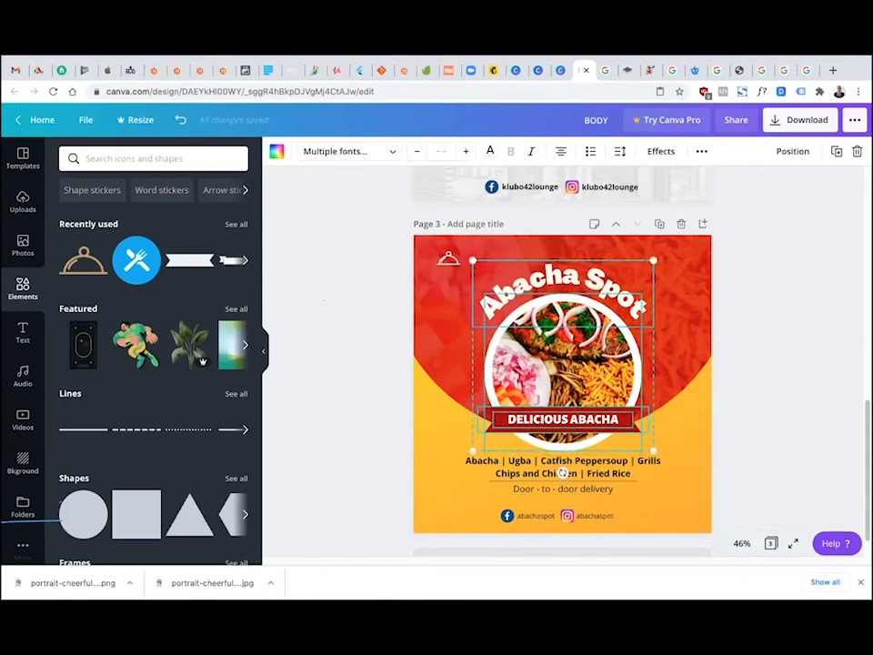
left_click(767, 366)
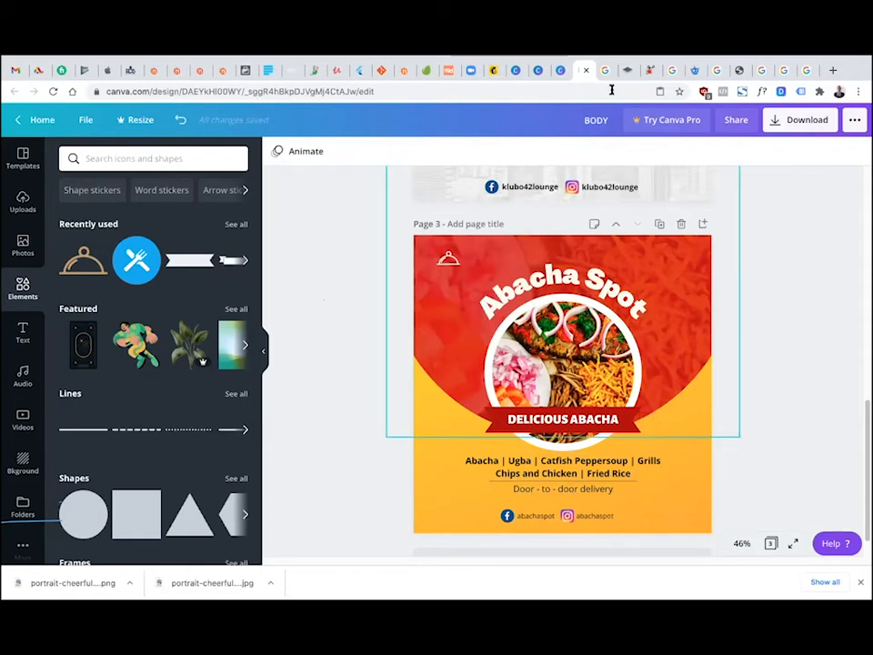
mouse_move(708, 58)
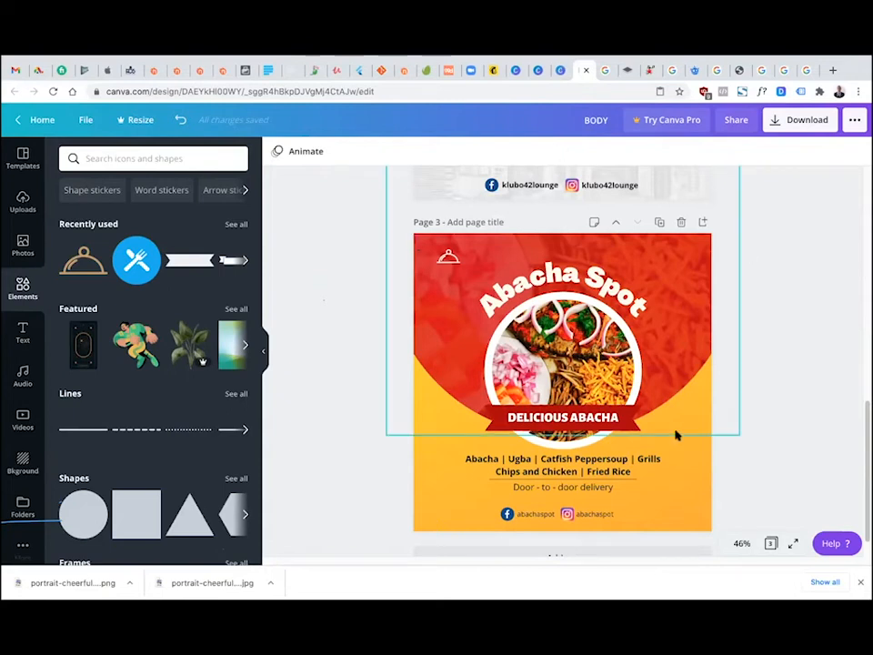
scroll(828, 419, "down", 1)
left_click(587, 528)
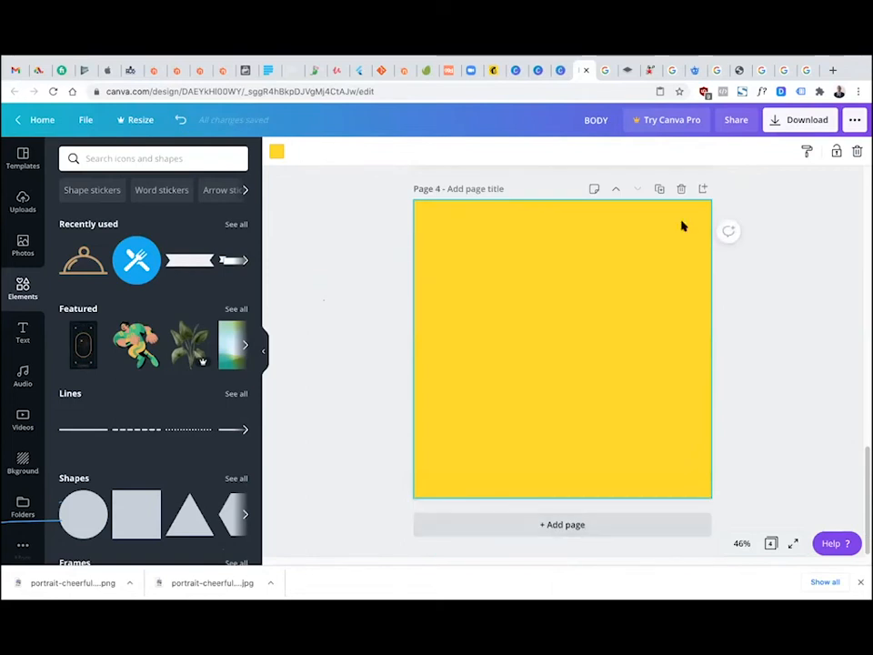
left_click(682, 189)
Delete the blank yellow page 4 and leave the flyer design for the home page
scroll(676, 319, "up", 10)
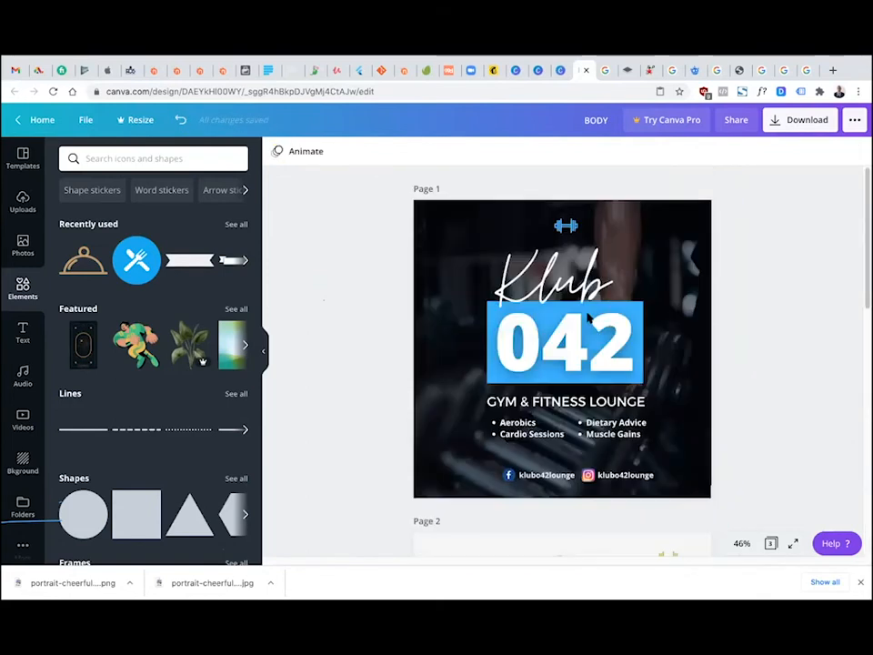
left_click(37, 123)
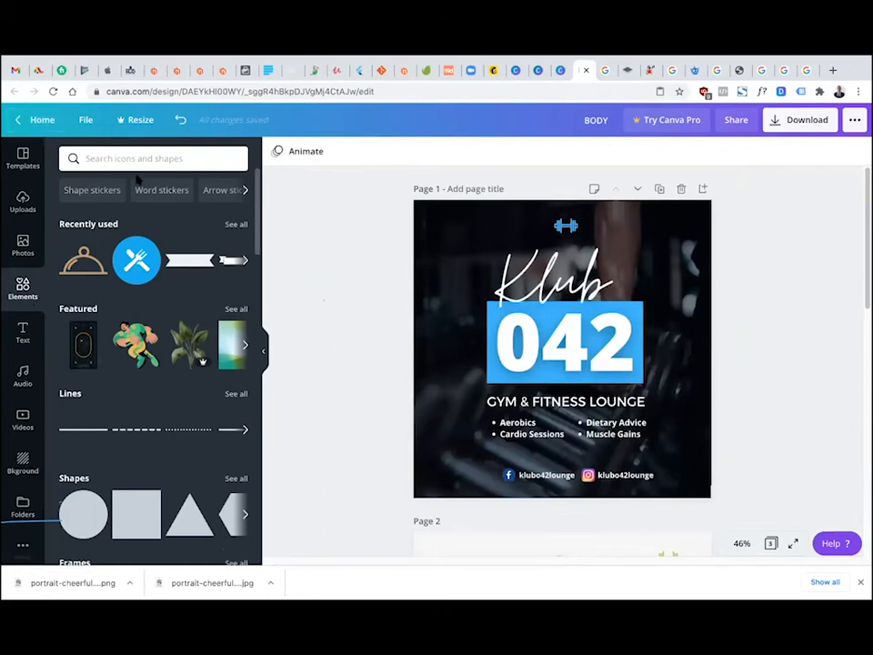
left_click(18, 122)
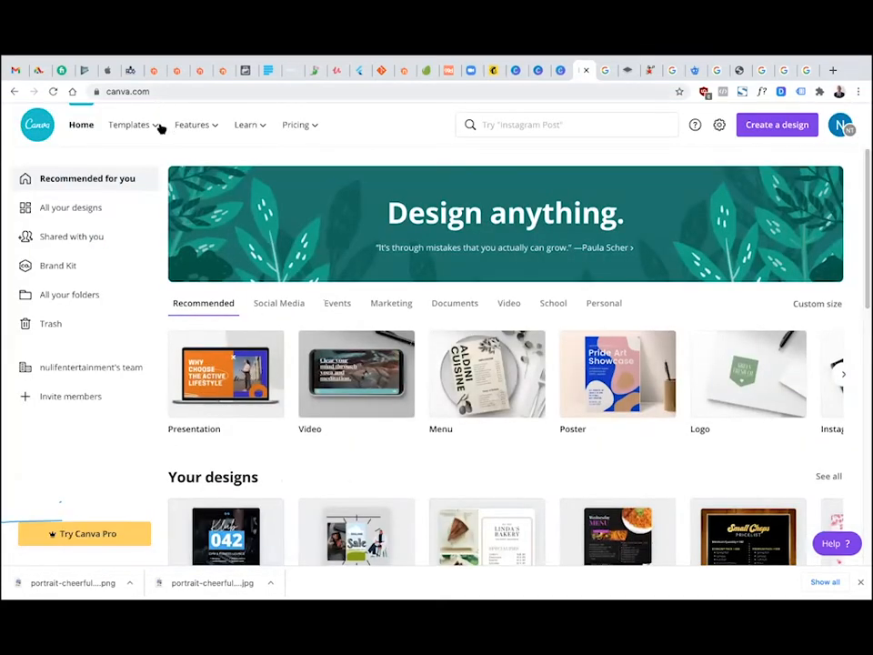
Open the business Logo templates, look through the sample logos and create a blank Logo design
mouse_move(161, 129)
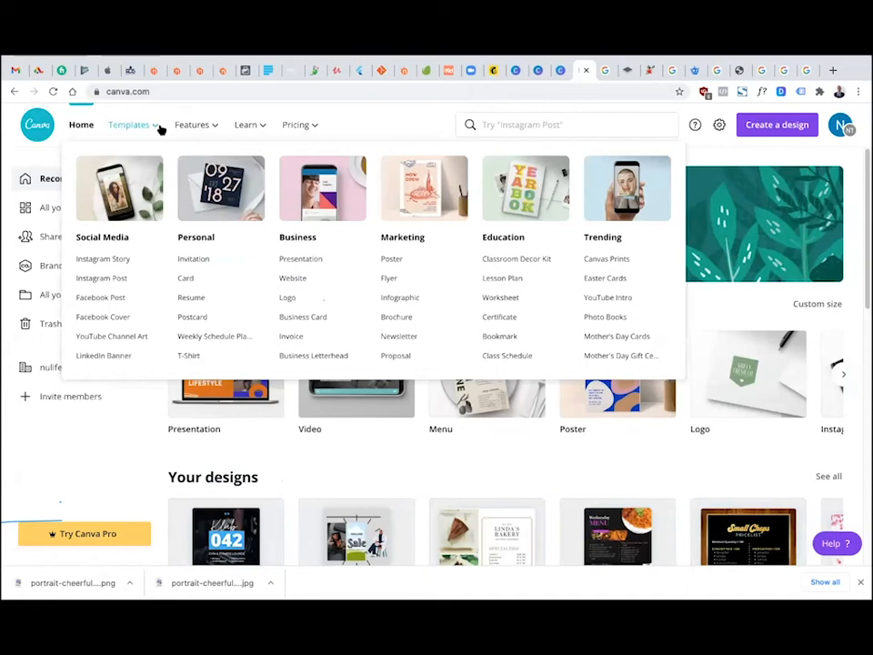
left_click(289, 298)
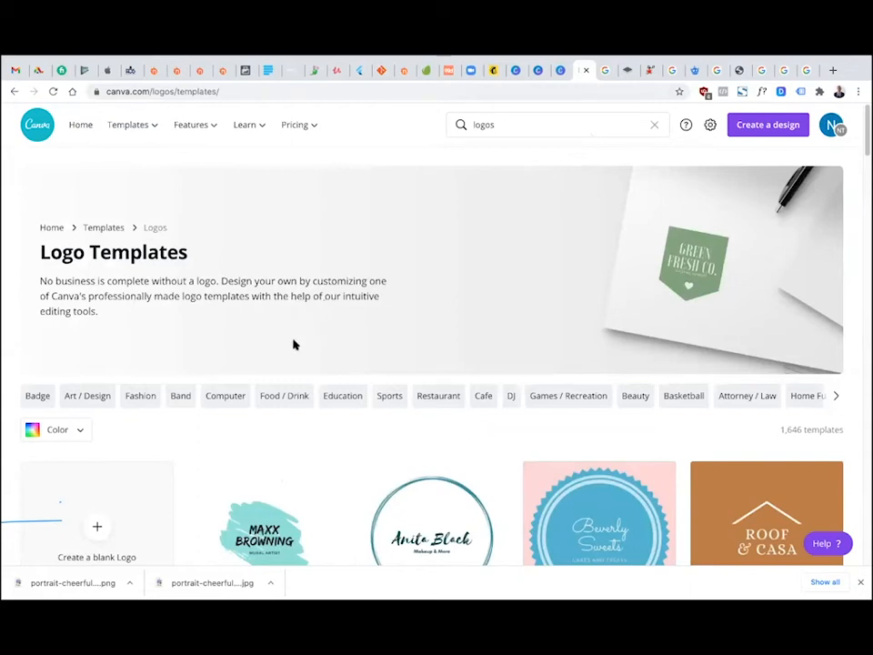
scroll(295, 345, "down", 3)
scroll(295, 345, "down", 5)
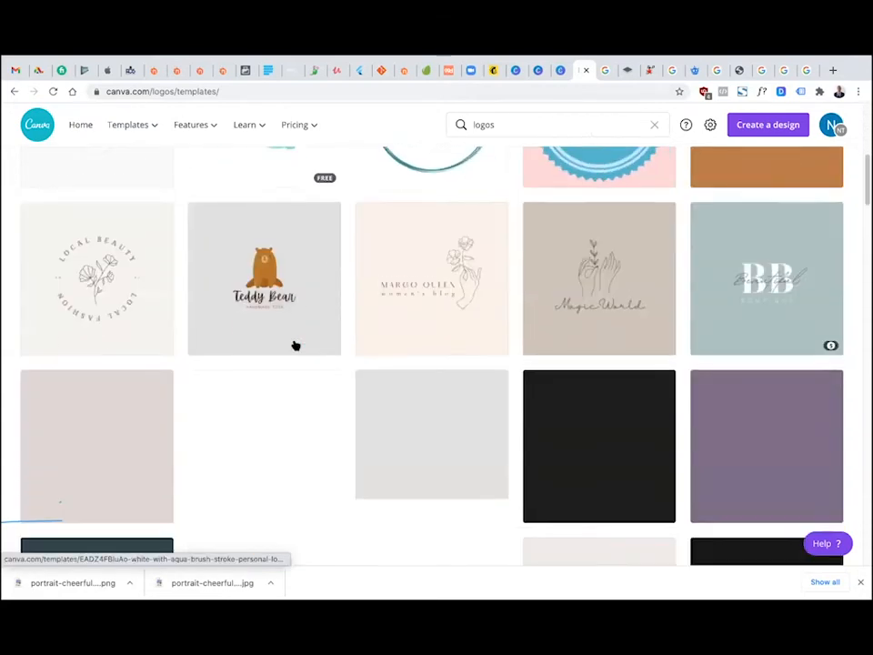
scroll(294, 345, "down", 3)
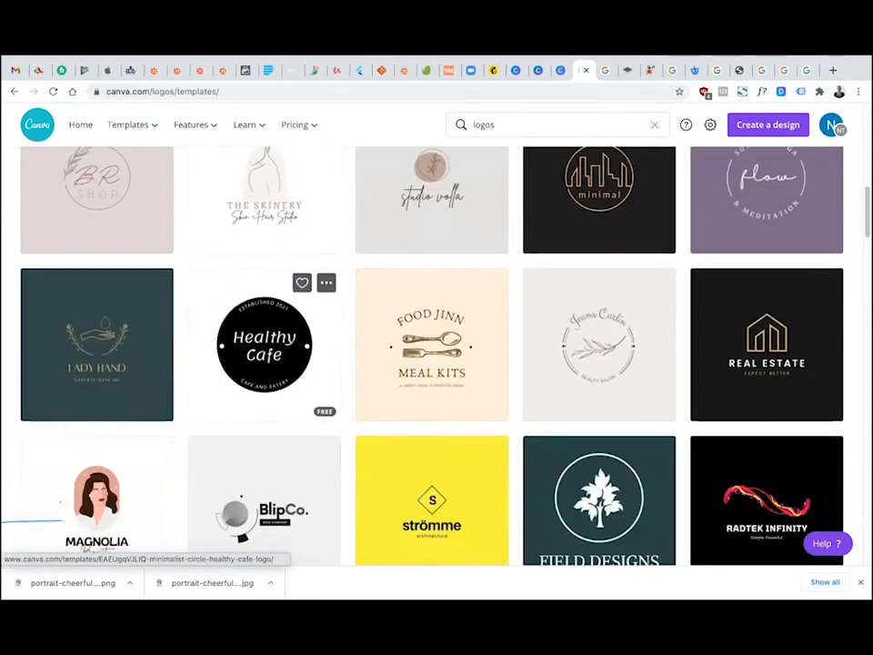
scroll(295, 344, "up", 1)
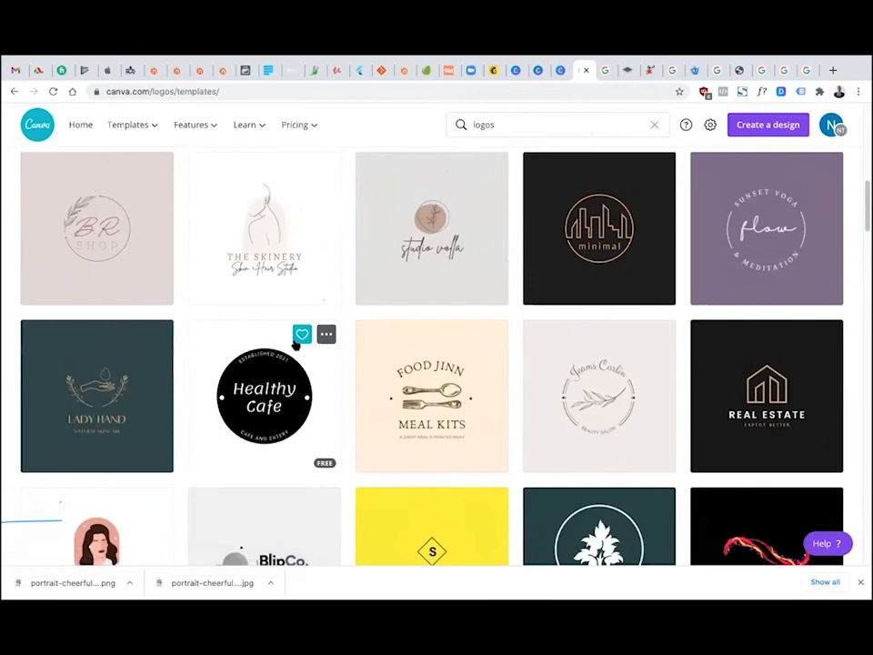
scroll(295, 344, "up", 10)
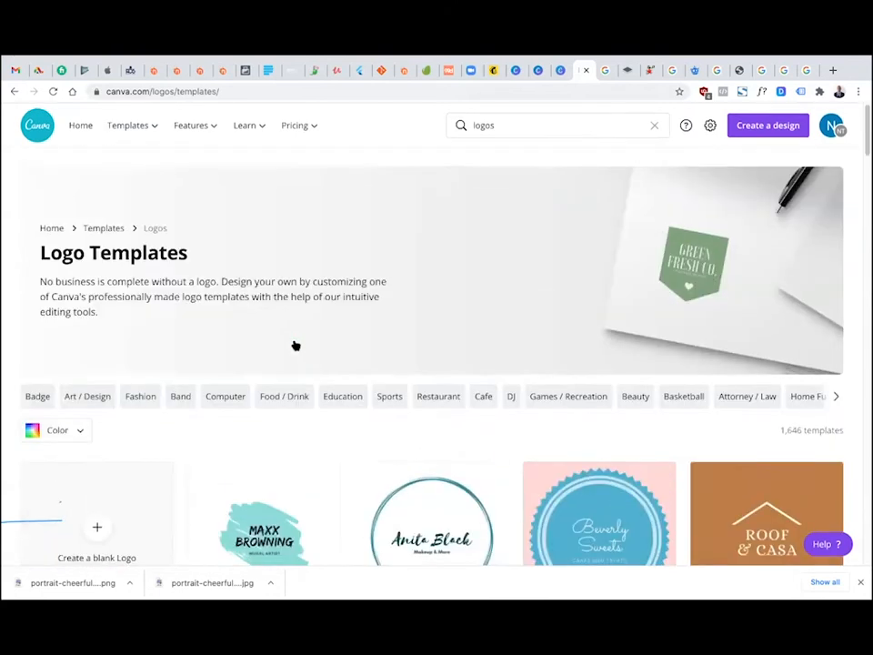
scroll(294, 343, "down", 1)
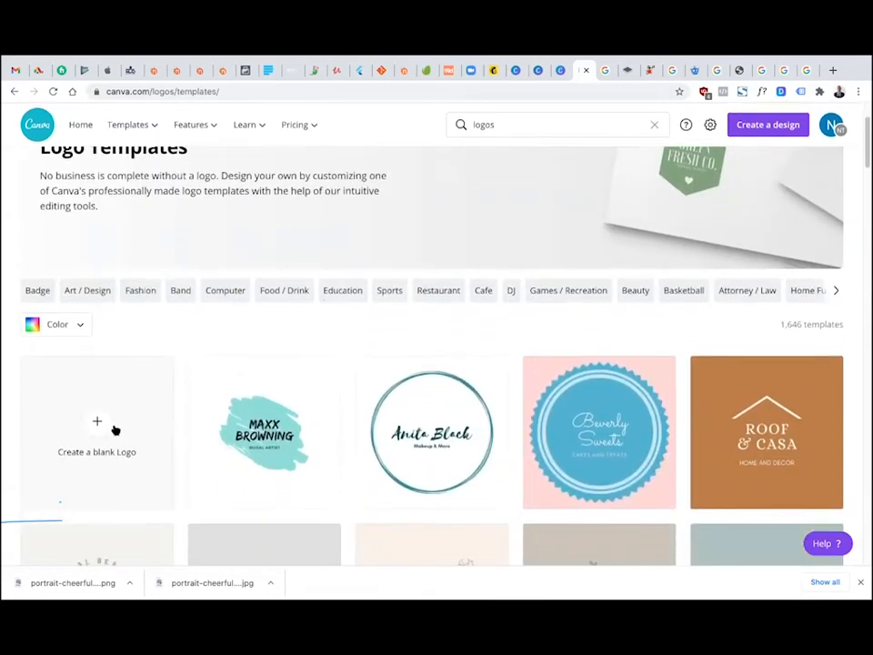
left_click(98, 426)
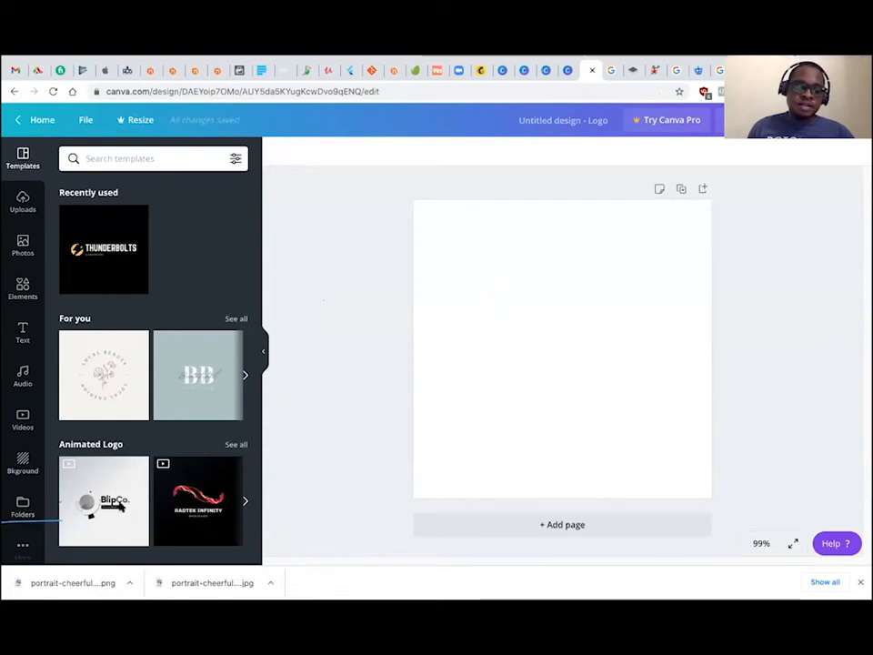
Add a default heading to the centre of the blank logo page
mouse_move(699, 58)
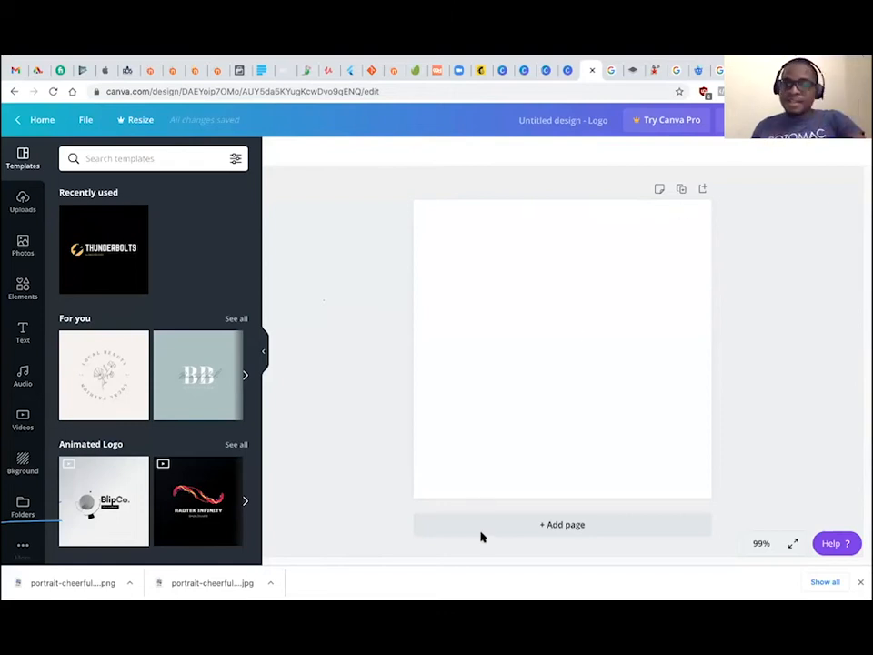
left_click(454, 377)
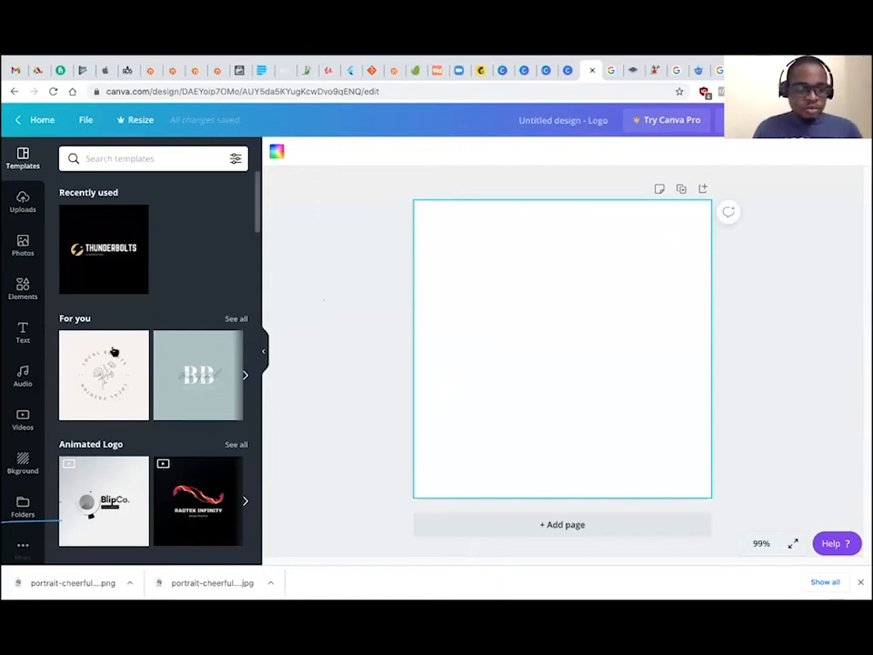
left_click(22, 332)
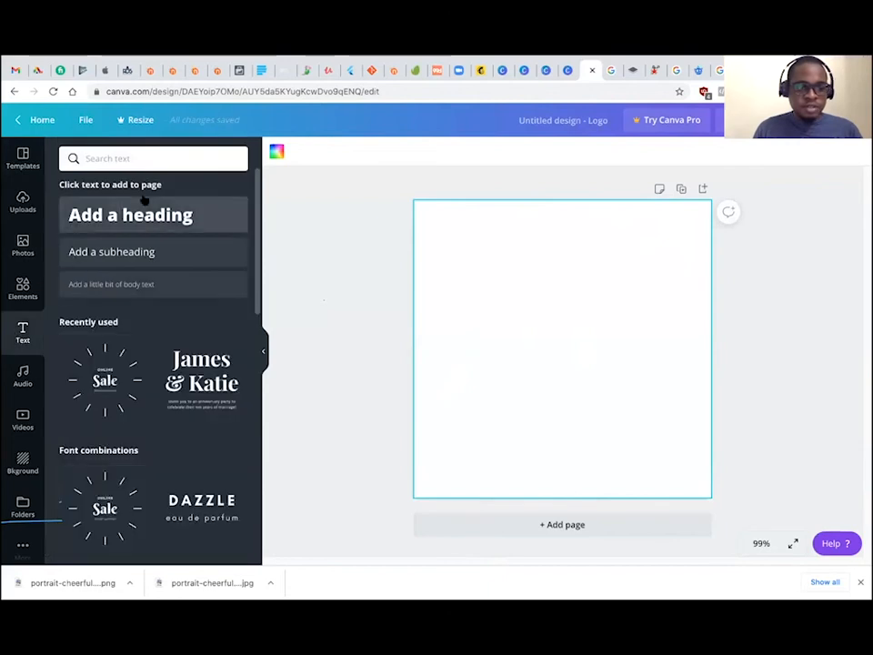
left_click(150, 215)
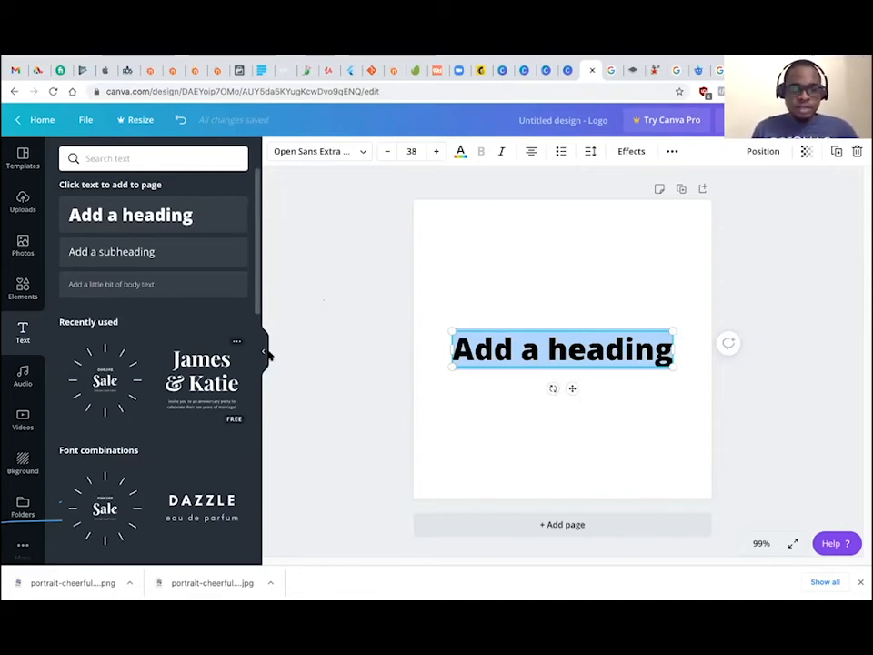
left_click(403, 276)
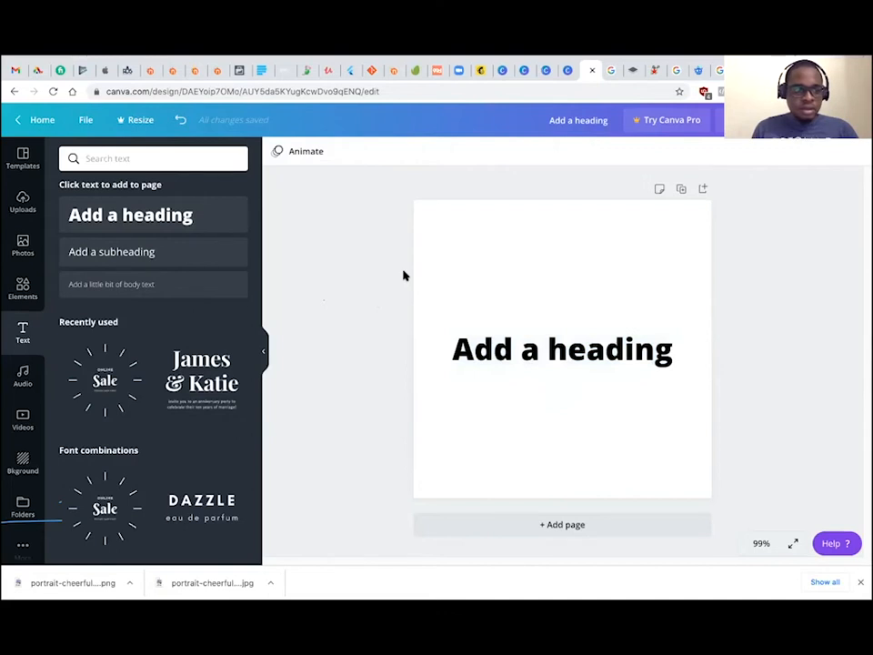
Examine the logo template categories, from Animated, Gaming and Badge logos through to Restaurant, Cafe and DJ logos
left_click(20, 158)
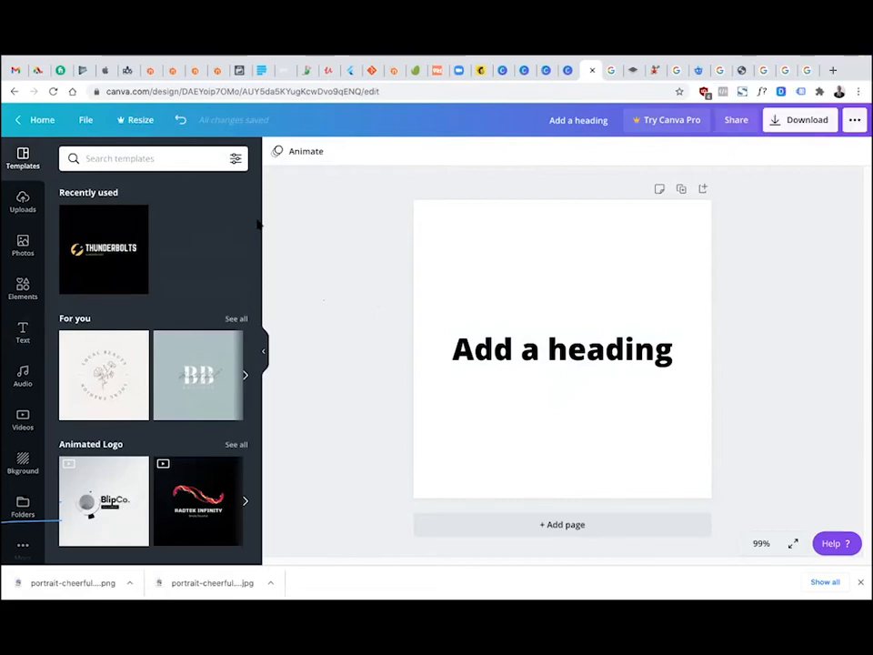
scroll(233, 259, "down", 3)
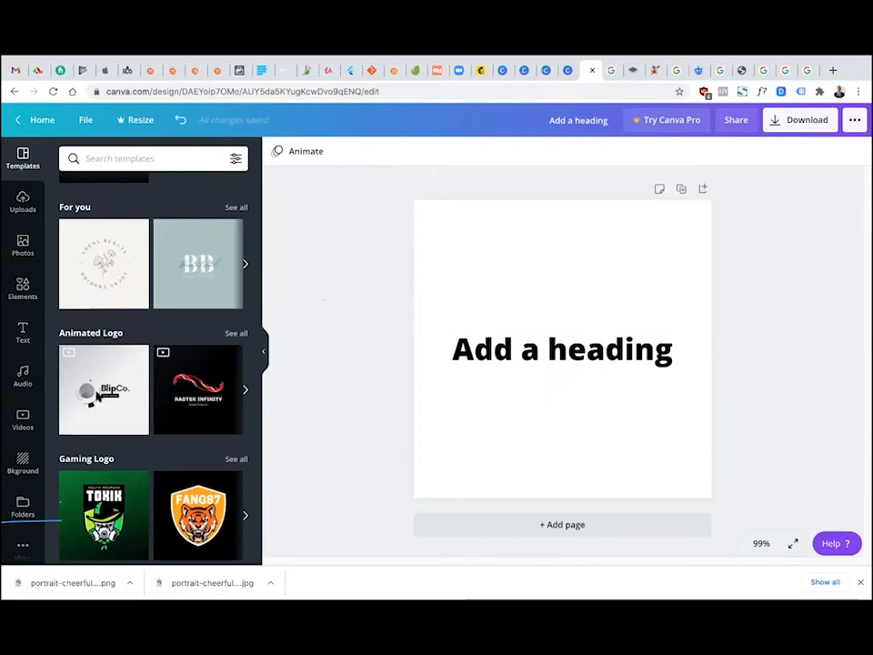
scroll(97, 396, "down", 1)
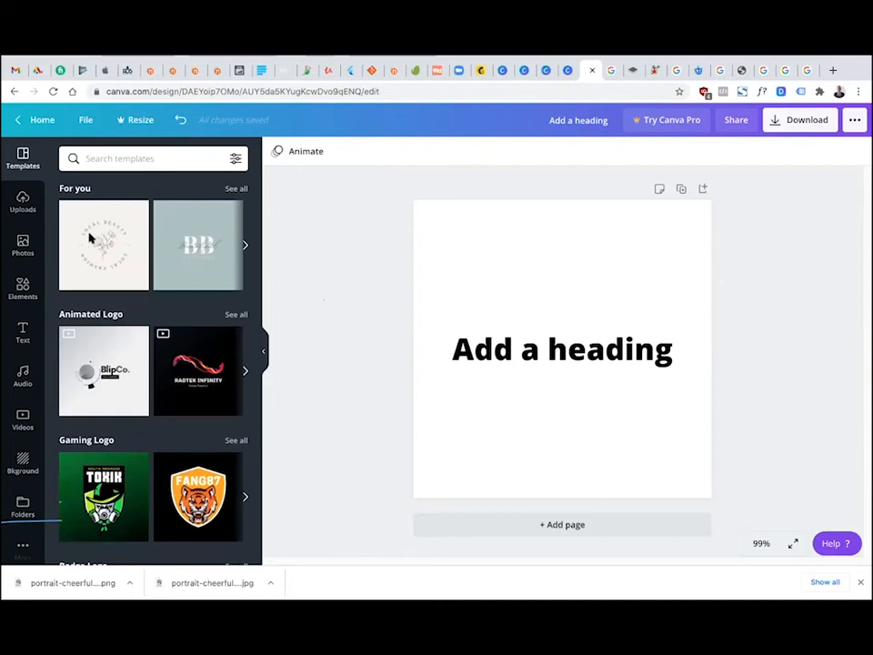
scroll(140, 350, "down", 2)
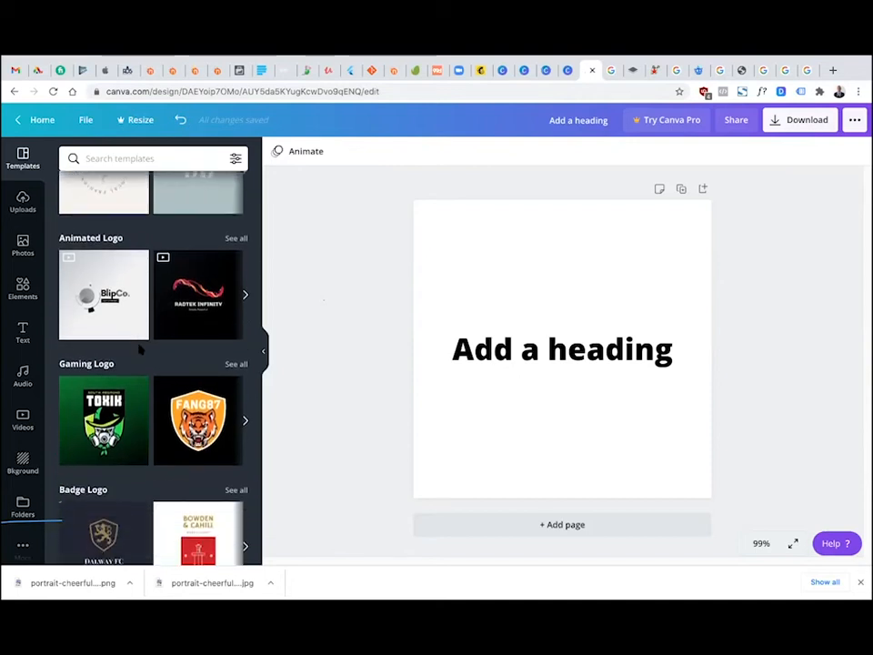
scroll(141, 349, "down", 1)
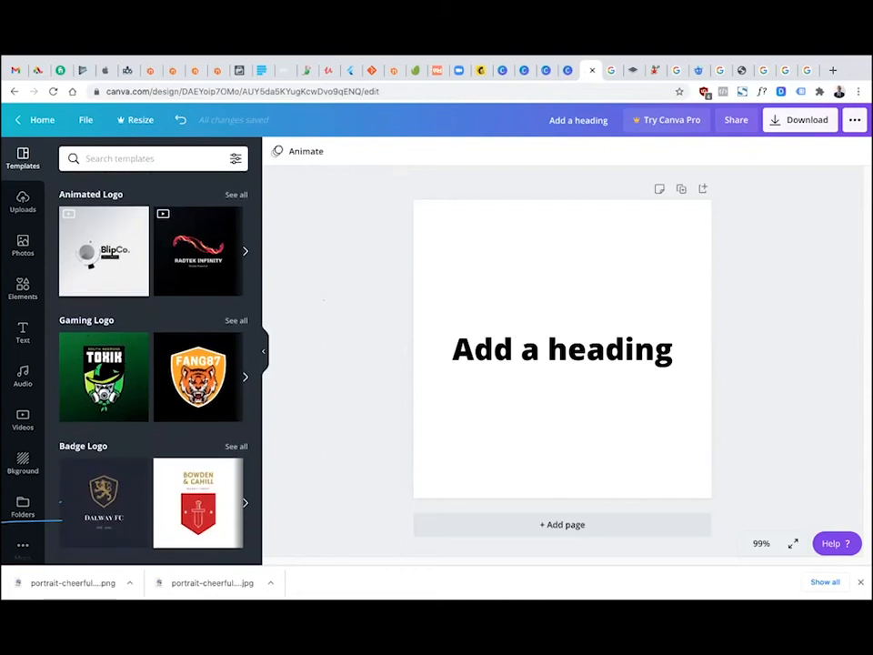
scroll(140, 351, "down", 3)
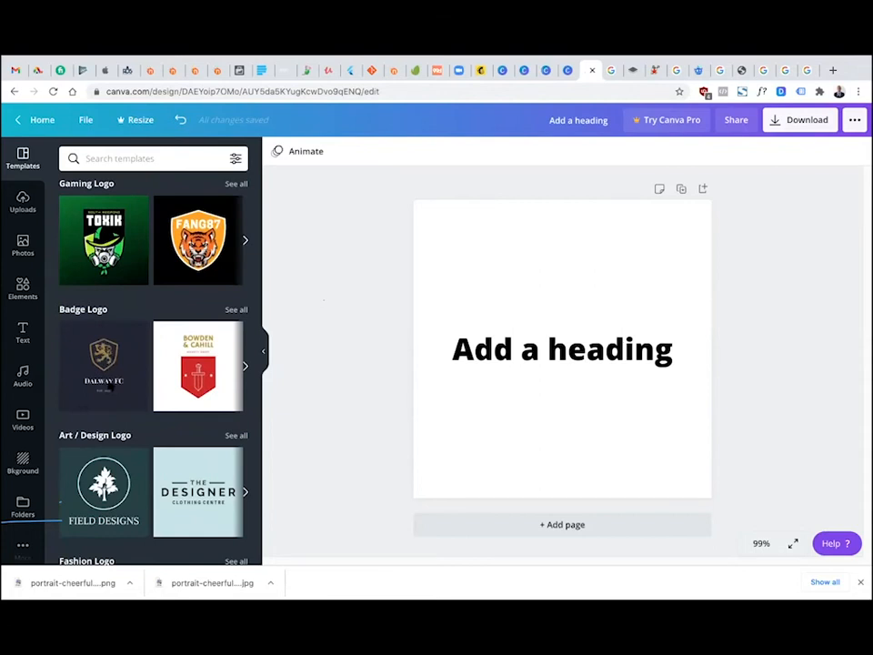
scroll(114, 387, "down", 2)
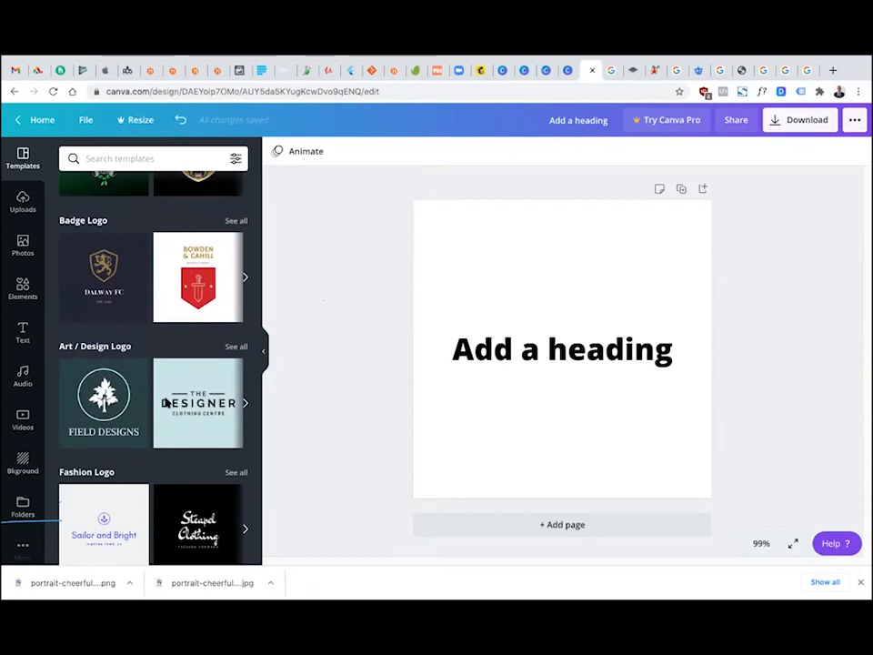
scroll(160, 412, "down", 5)
scroll(160, 414, "down", 3)
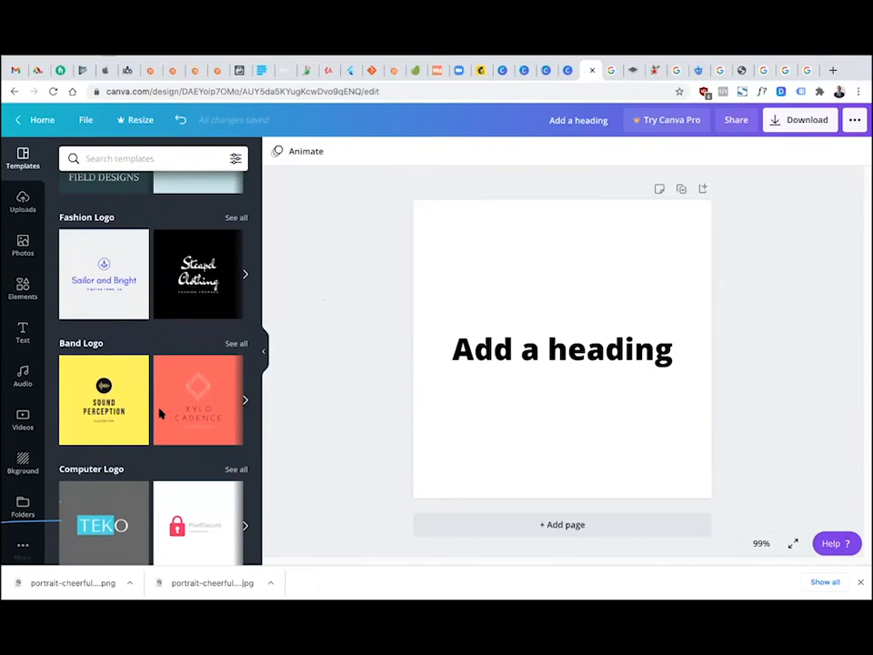
scroll(160, 414, "down", 4)
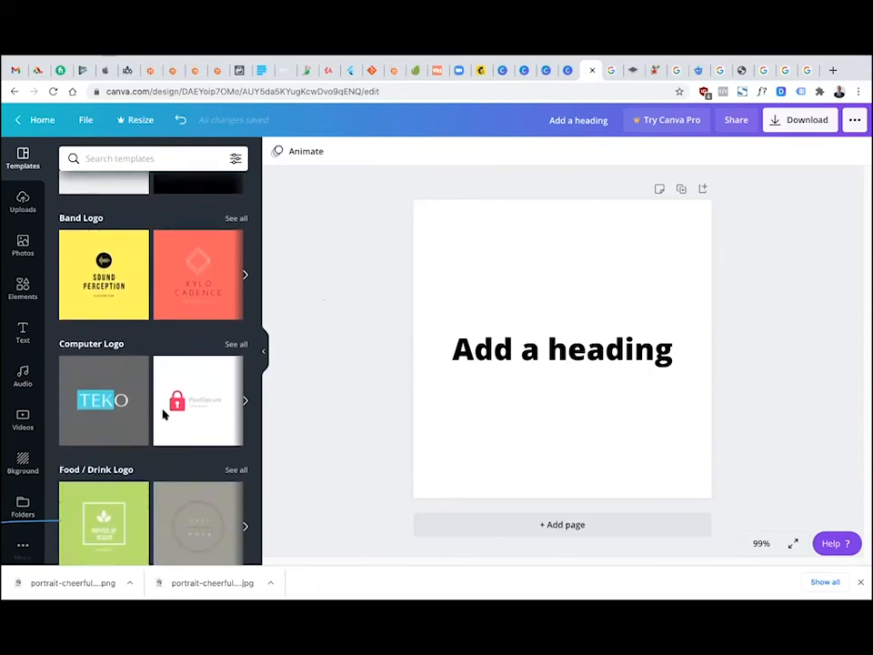
scroll(166, 415, "down", 1)
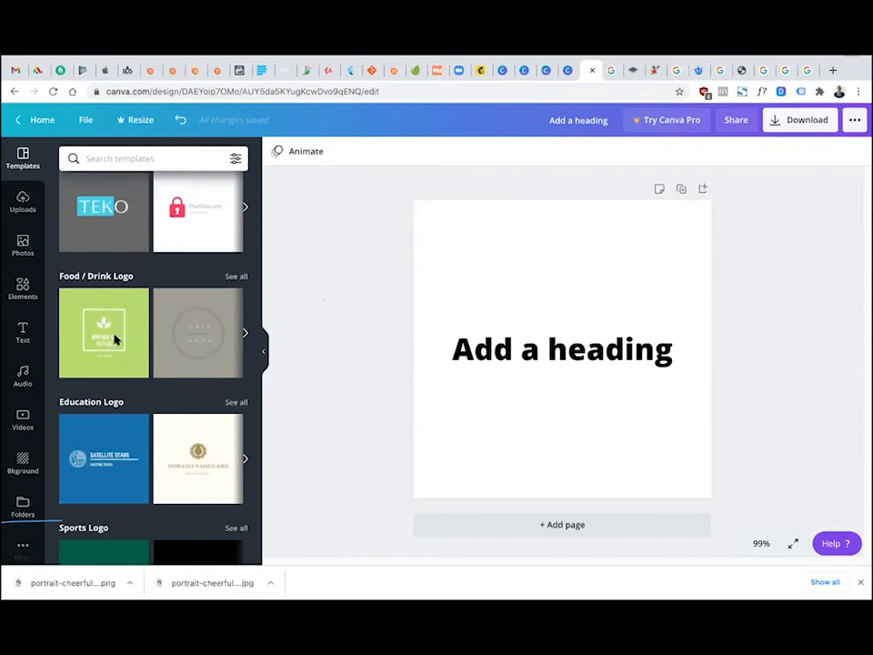
scroll(103, 355, "down", 1)
scroll(103, 370, "down", 1)
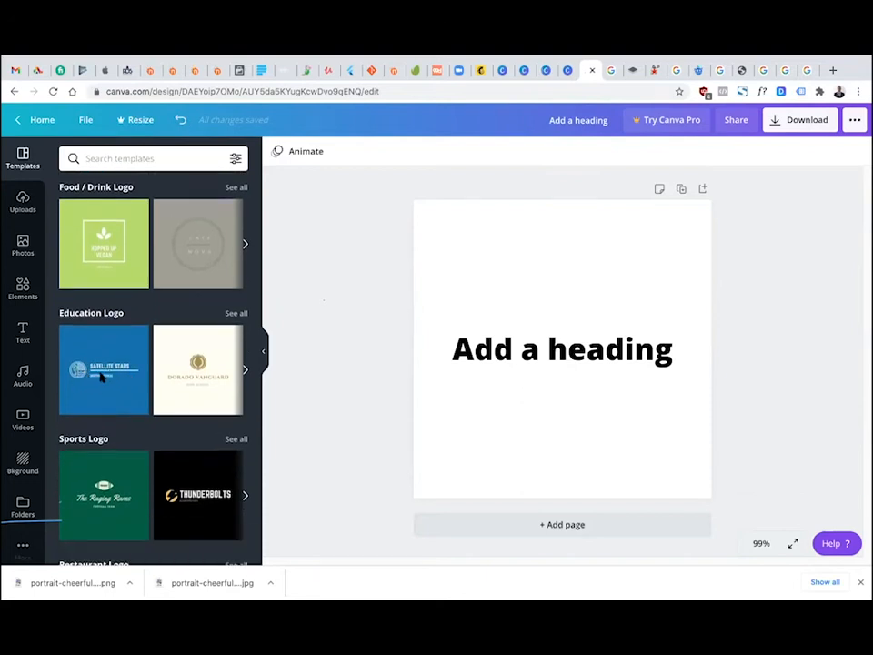
scroll(96, 428, "down", 1)
scroll(104, 472, "down", 6)
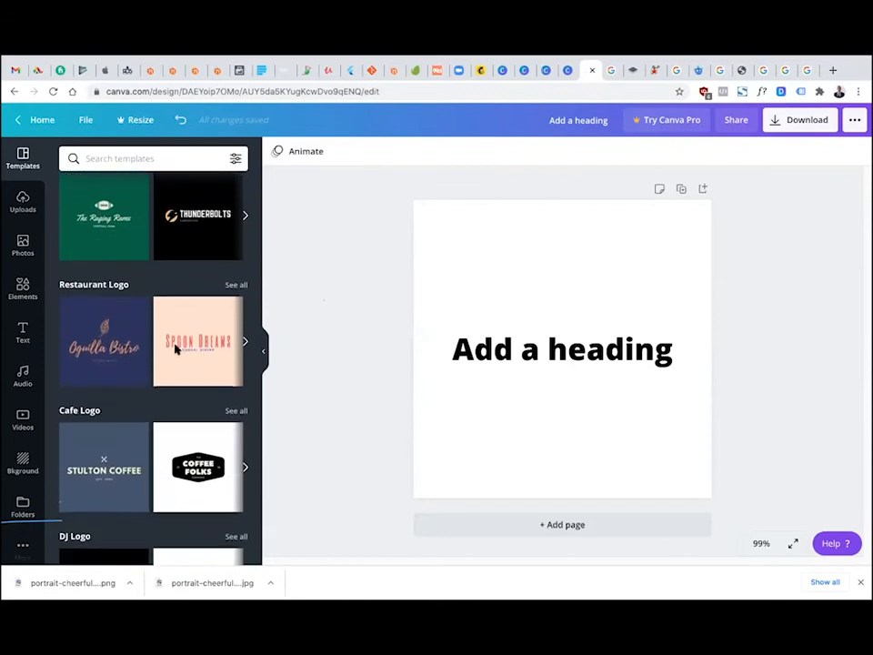
scroll(201, 476, "down", 2)
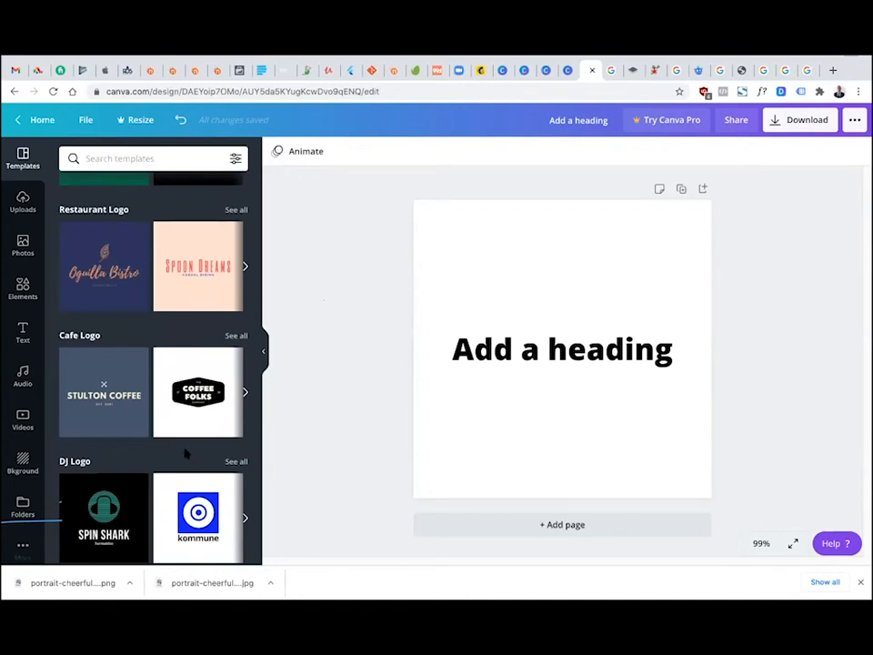
scroll(186, 452, "up", 10)
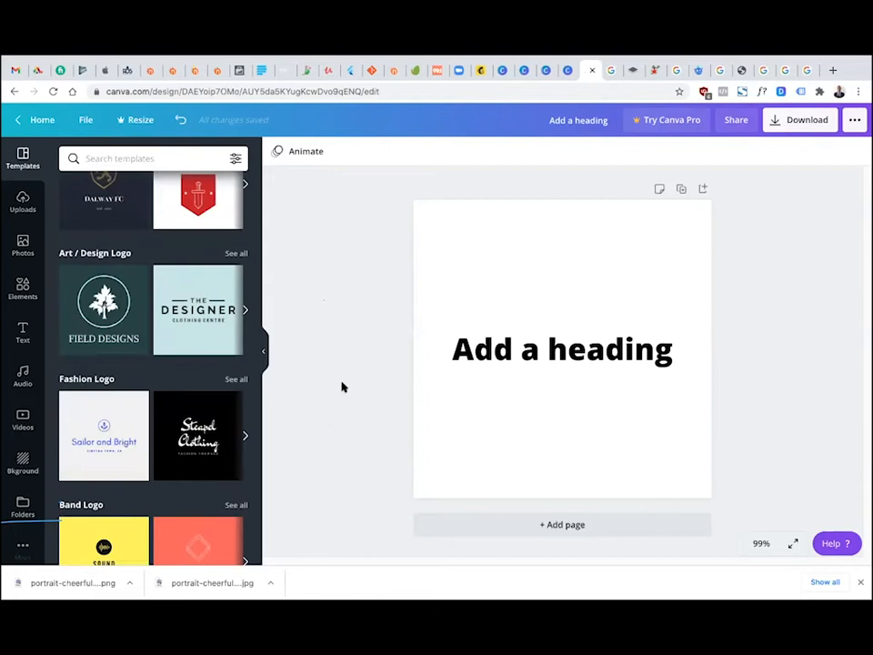
Replace the placeholder heading text with "MALAY" and keep the text box selected
left_click(512, 355)
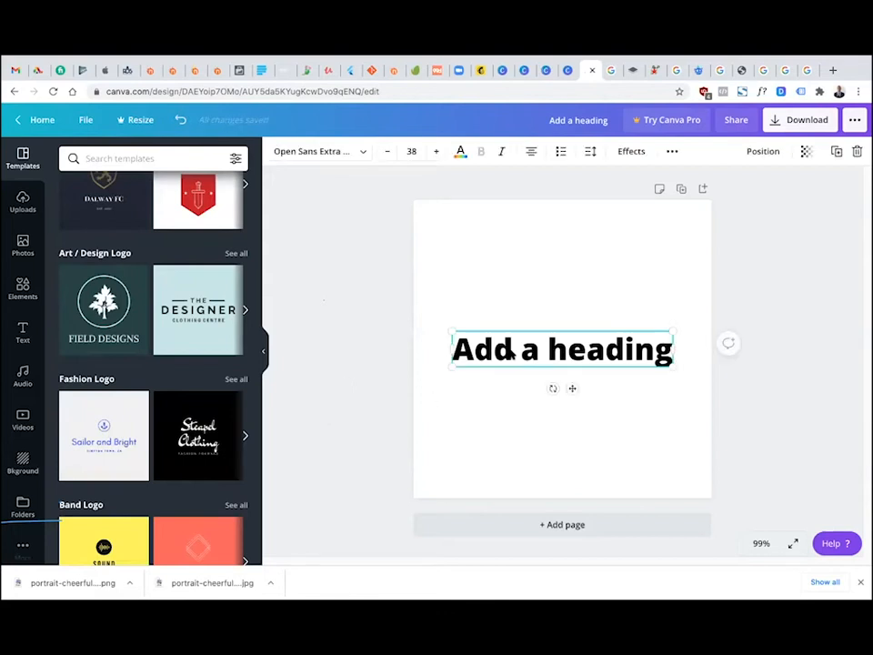
left_click(510, 355)
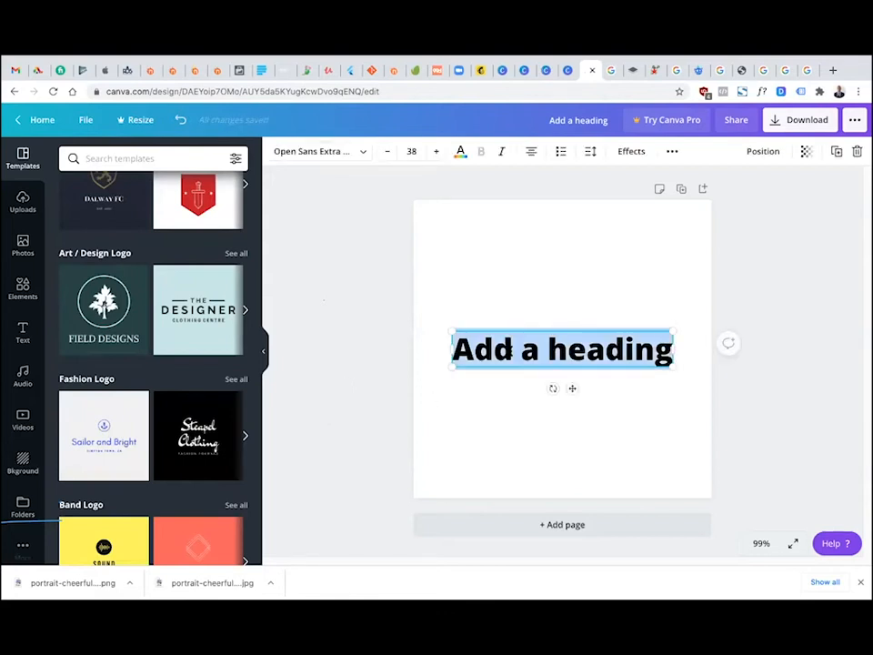
type("MALAY")
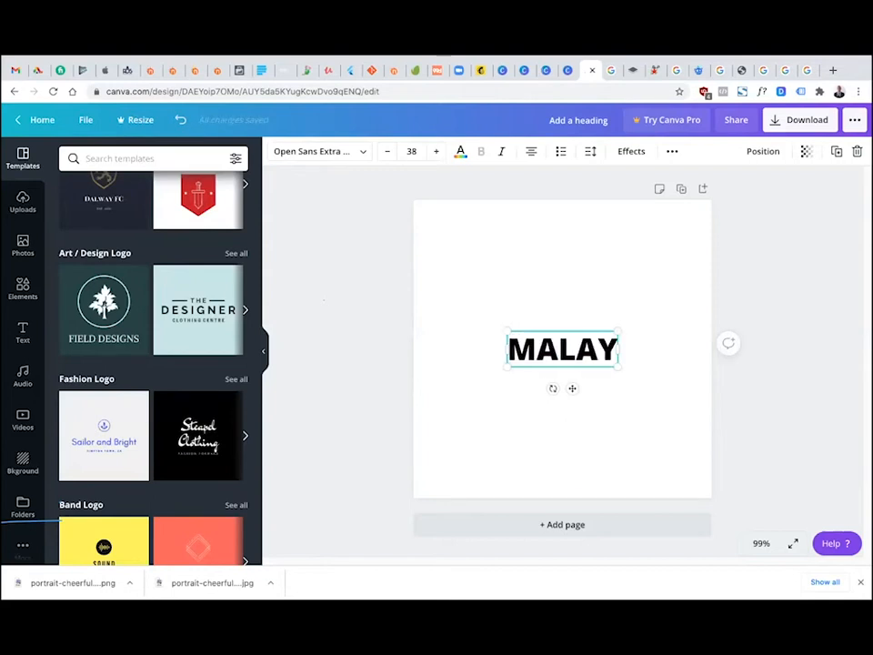
left_click(326, 249)
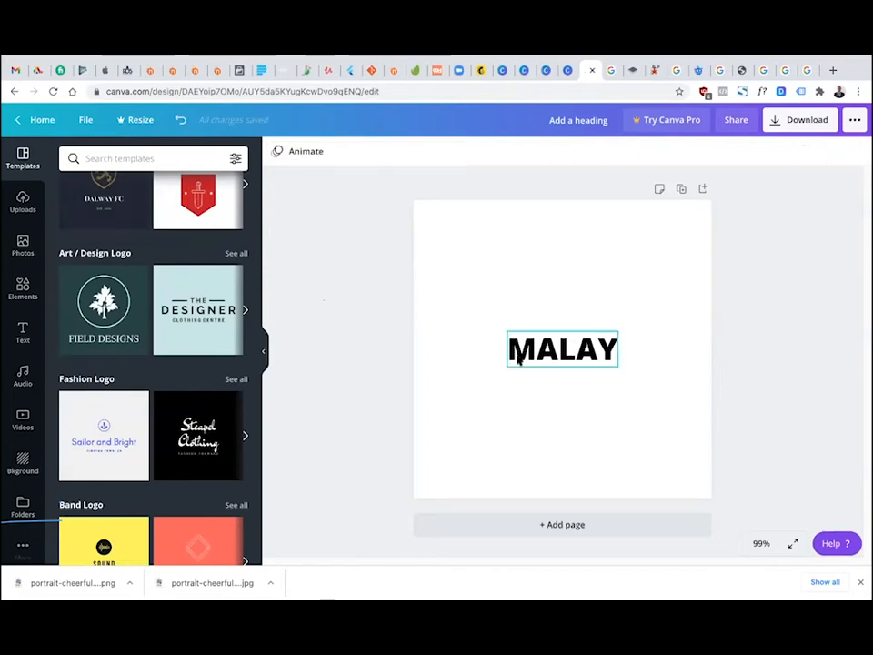
left_click(555, 350)
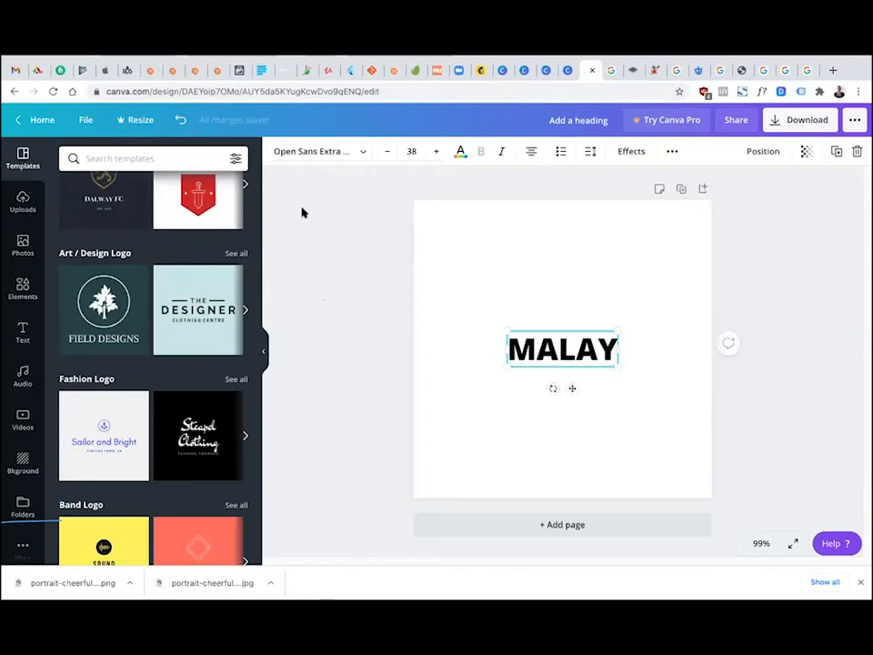
Look through the popular fonts and change the "MALAY" heading's font to Jonathan
left_click(362, 153)
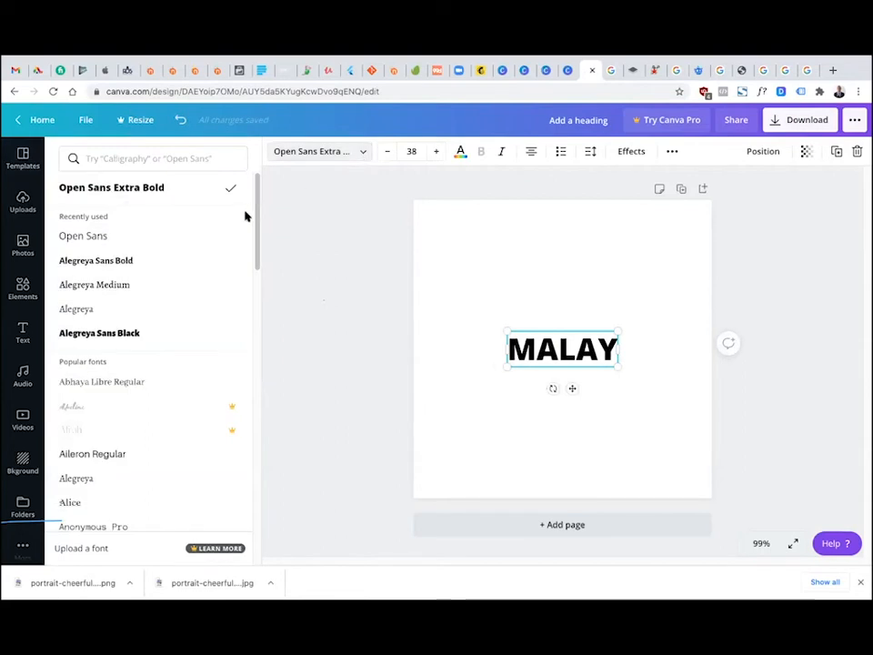
left_click_drag(257, 201, 241, 355)
left_click_drag(258, 302, 252, 377)
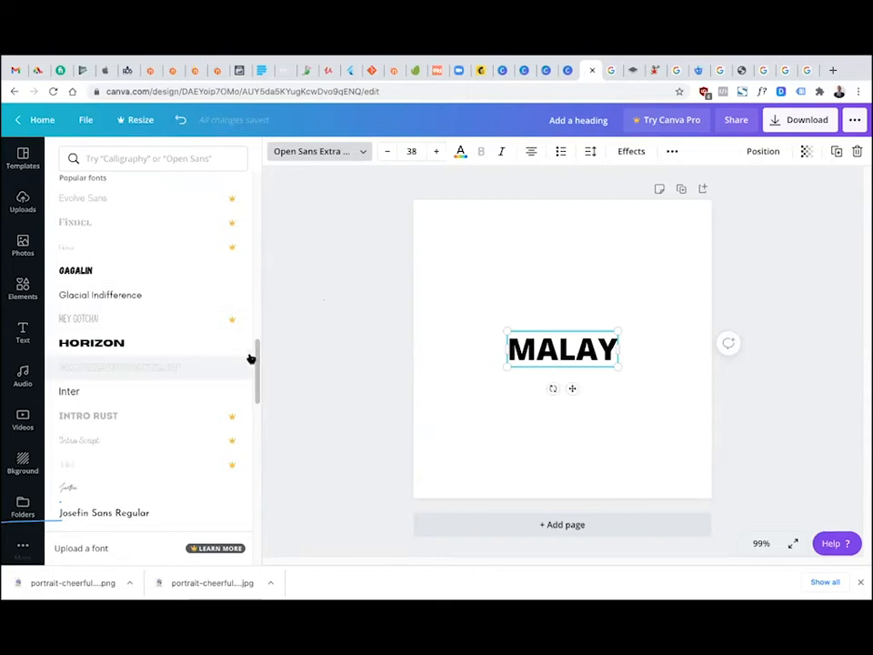
left_click_drag(257, 353, 256, 368)
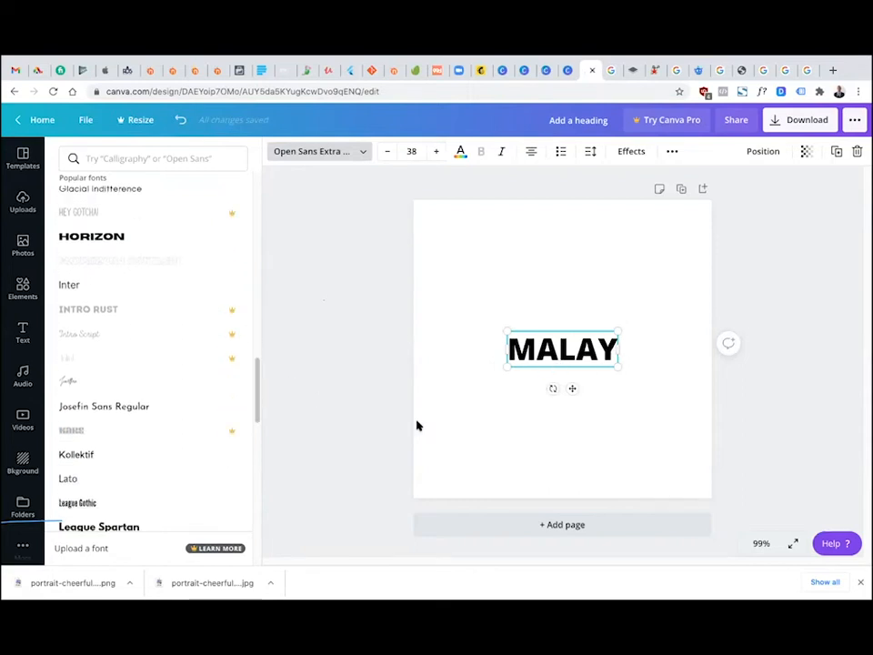
left_click(146, 382)
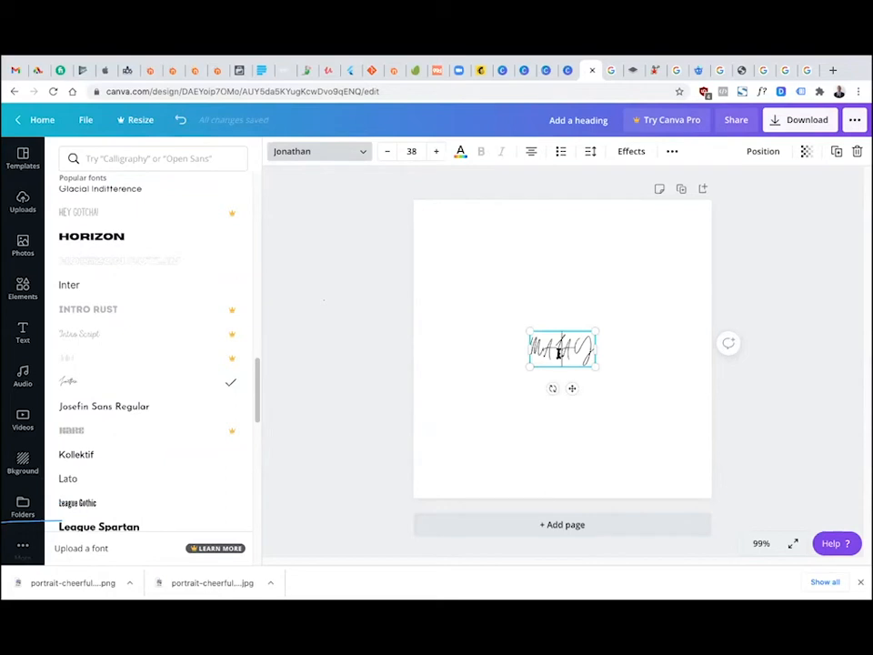
Duplicate the "MALAY" text, place the copy above the original and change its wording to "Malay"
left_click(836, 152)
left_click_drag(575, 367, 564, 287)
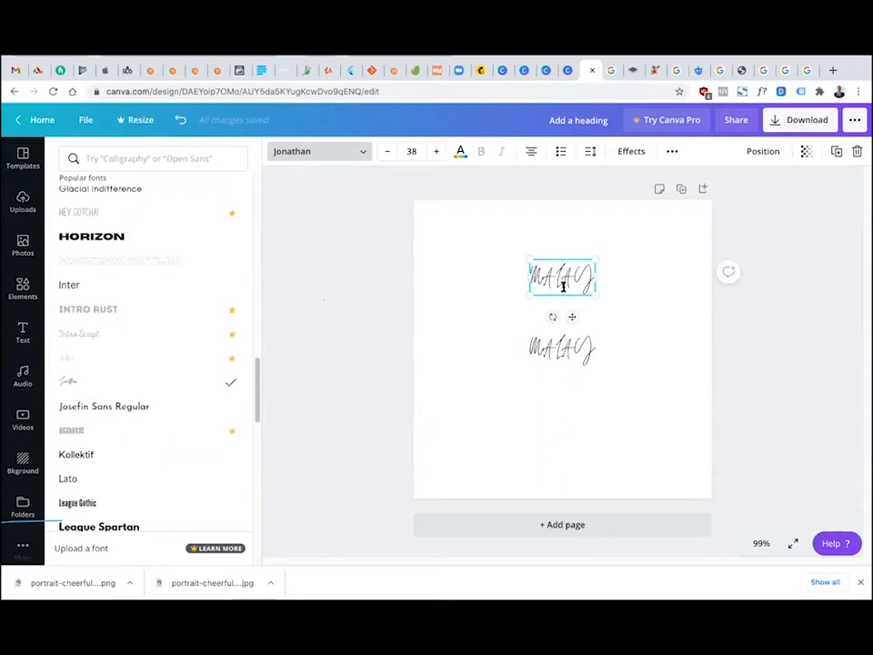
double_click(563, 286)
type("Ma")
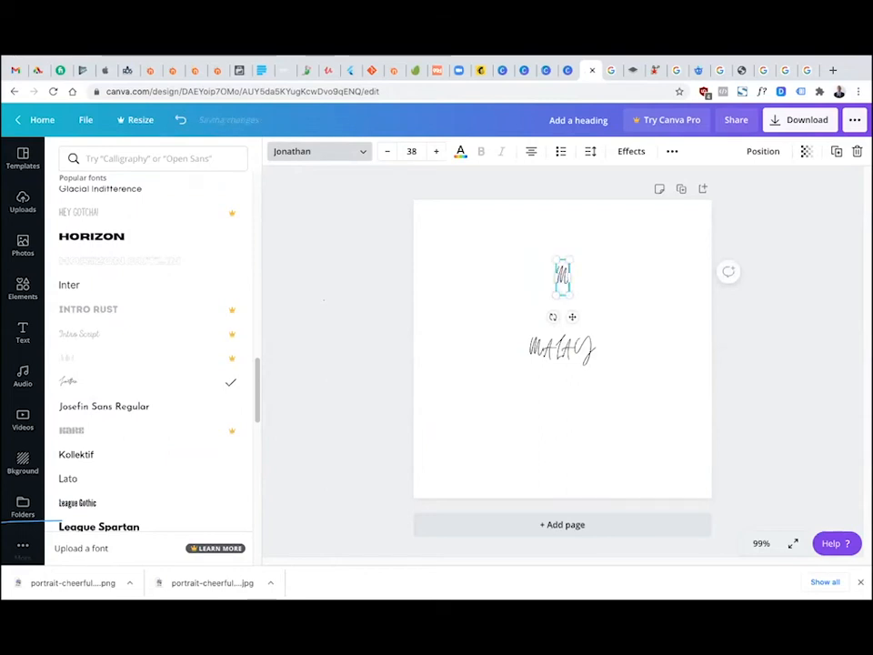
type("lay")
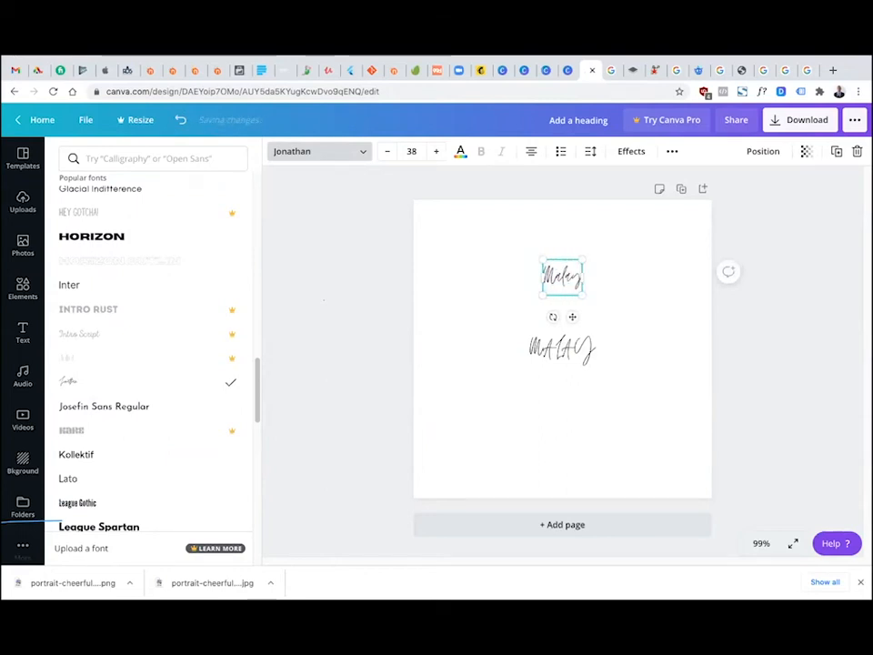
key("Escape")
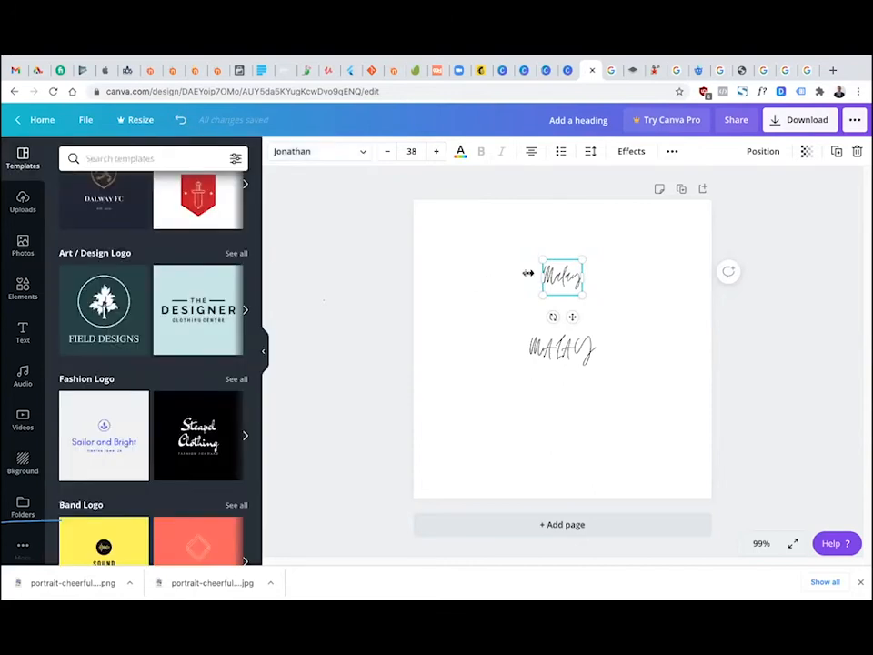
Enlarge the upper "Malay" text to about size 67 and the lower "MALAY" text to about size 52.5
left_click_drag(542, 295, 572, 274)
left_click(551, 351)
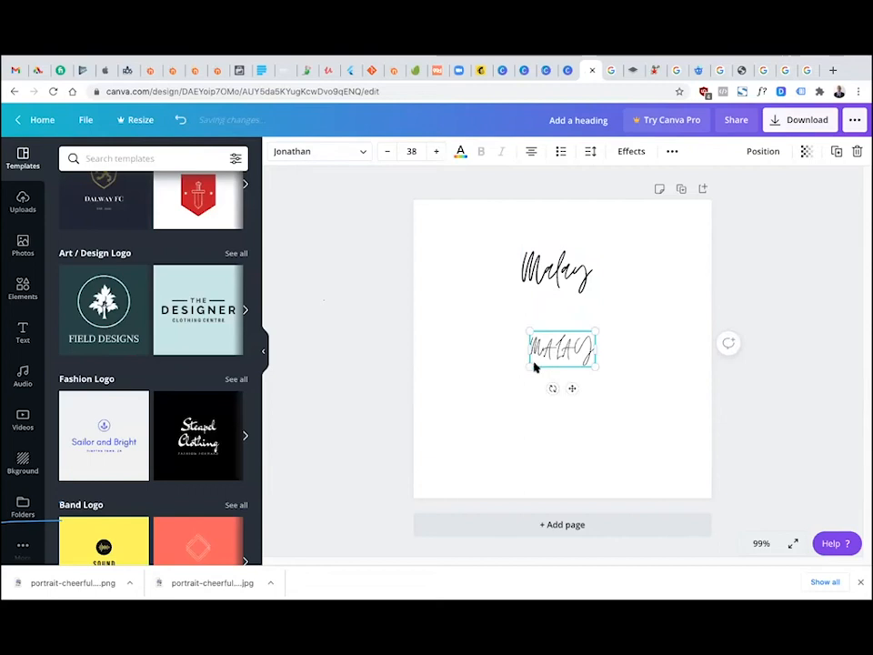
left_click_drag(516, 380, 504, 381)
left_click(367, 269)
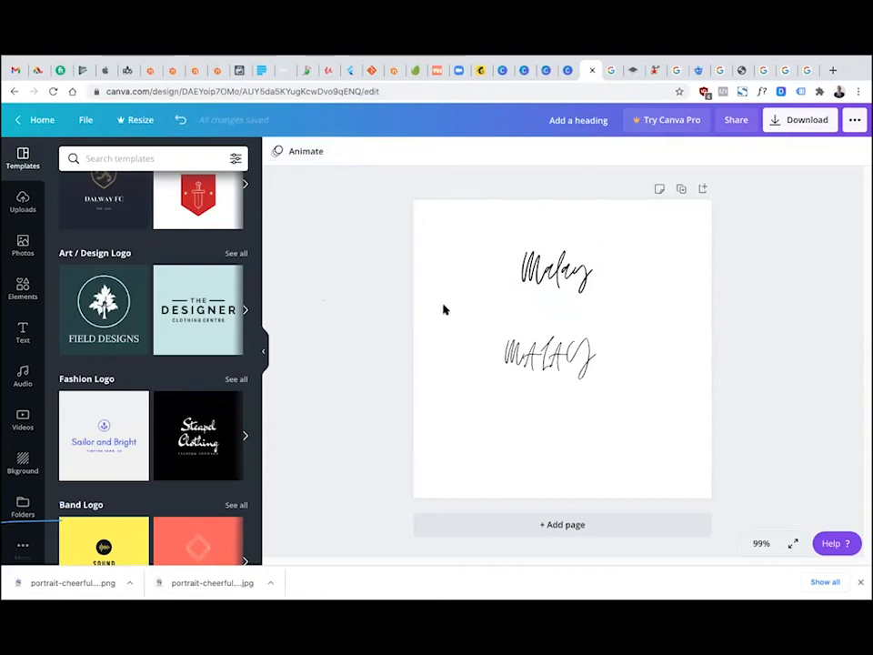
Try the Moontime font and the Nickainley font on the upper "Malay" text
left_click(533, 285)
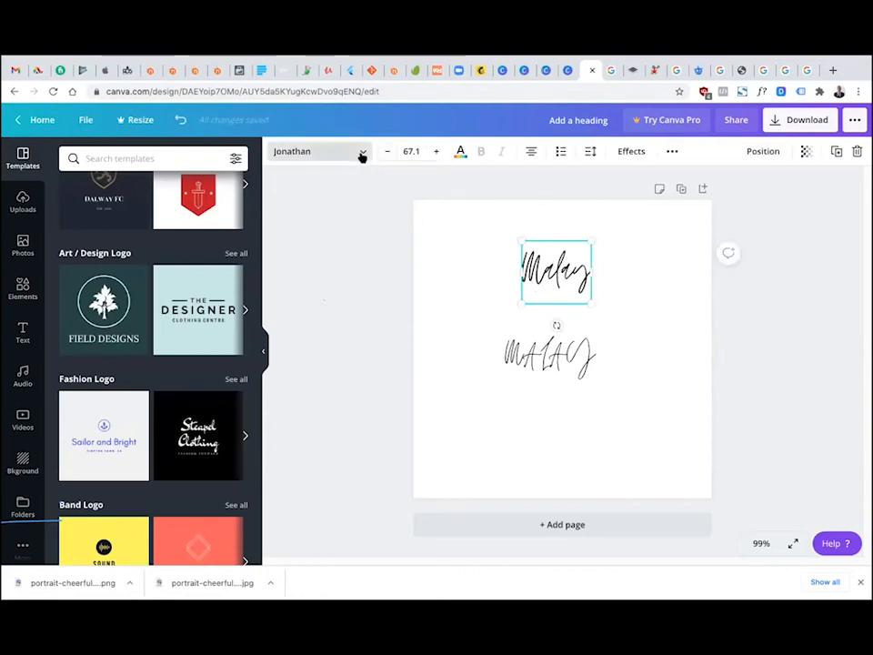
left_click(361, 153)
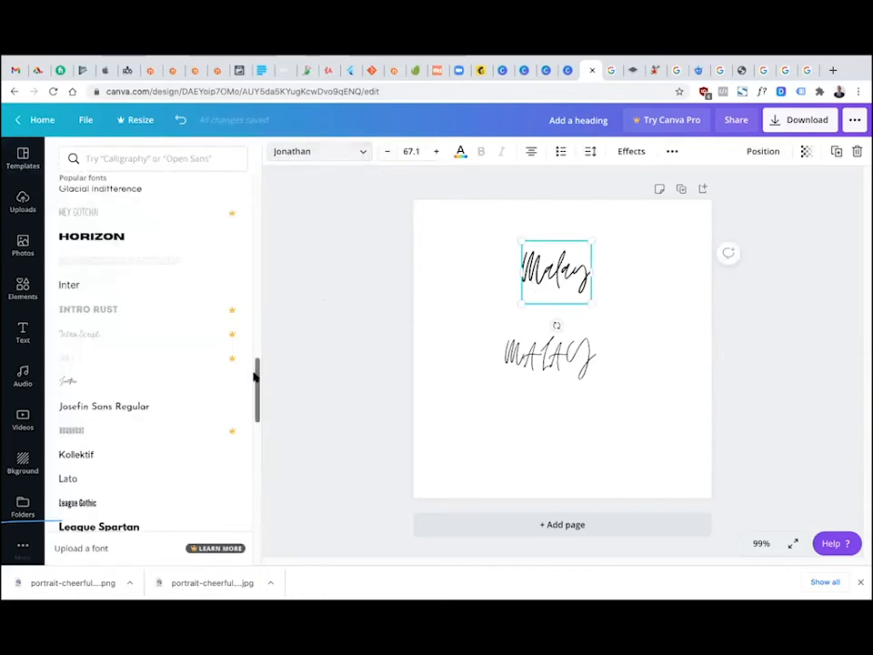
scroll(256, 373, "down", 5)
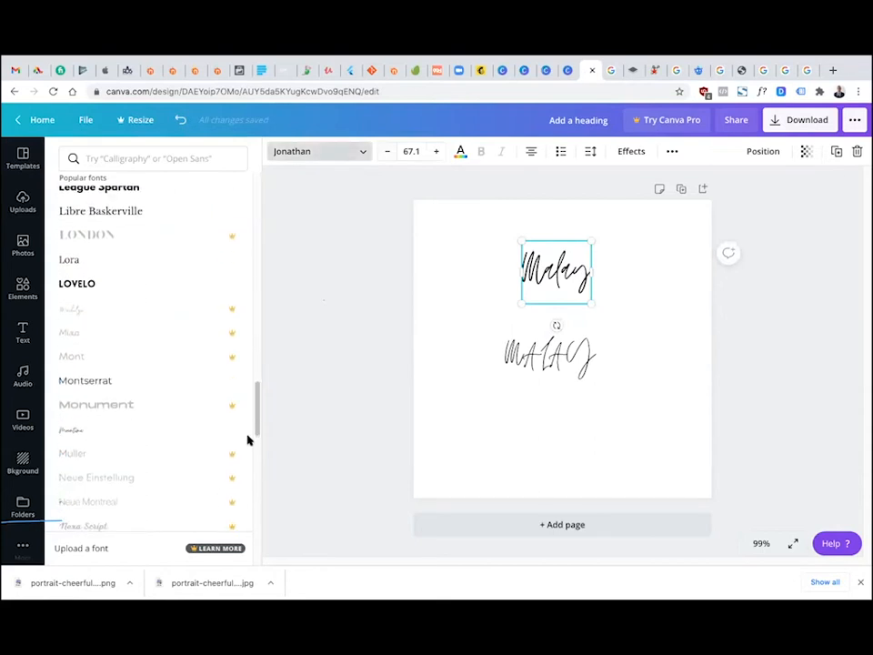
scroll(245, 443, "down", 2)
scroll(182, 382, "down", 1)
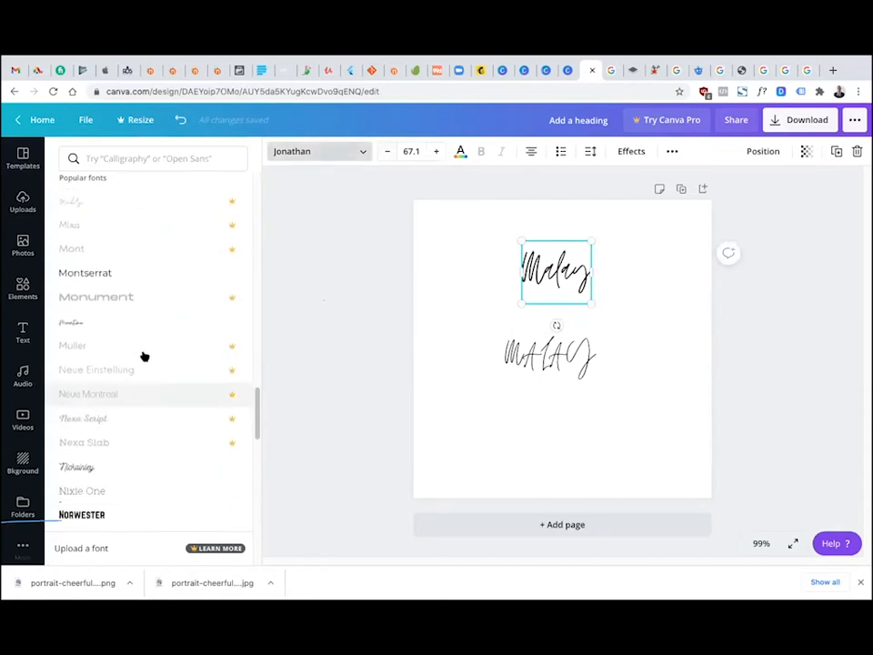
left_click(107, 326)
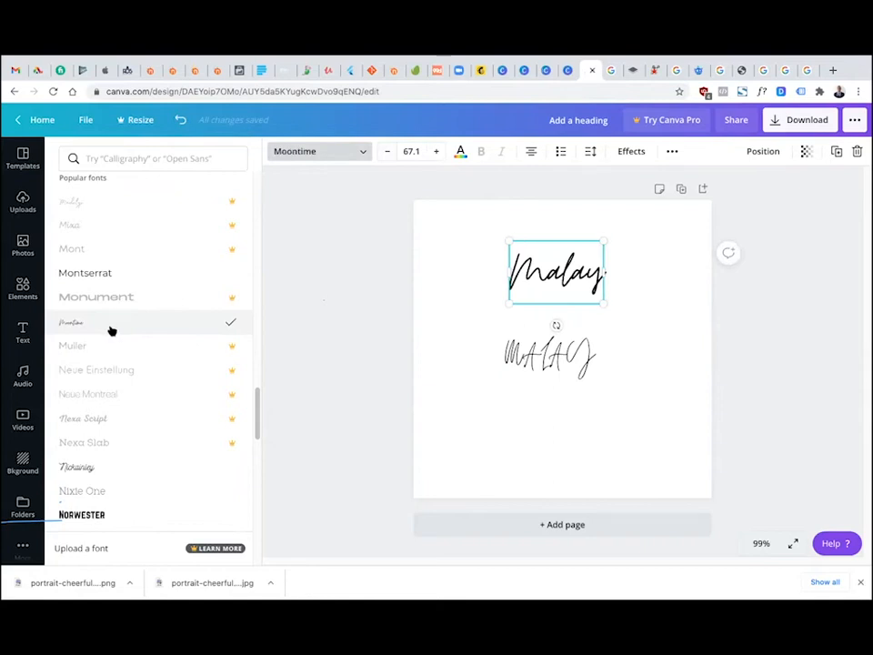
left_click(107, 470)
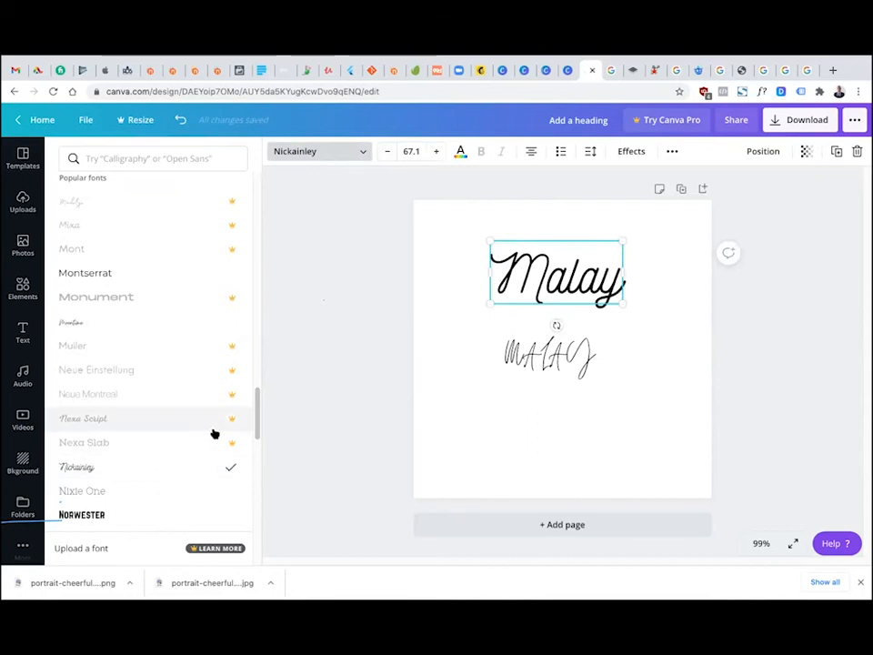
Look further through the popular fonts and set the upper "Malay" text to Virtual
left_click_drag(256, 406, 257, 421)
scroll(245, 452, "down", 8)
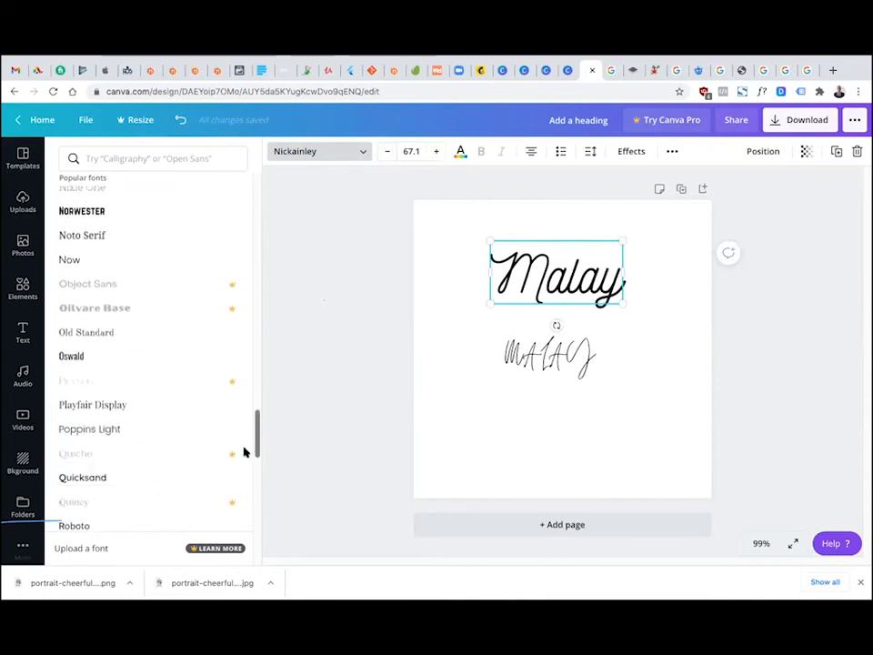
scroll(235, 476, "down", 5)
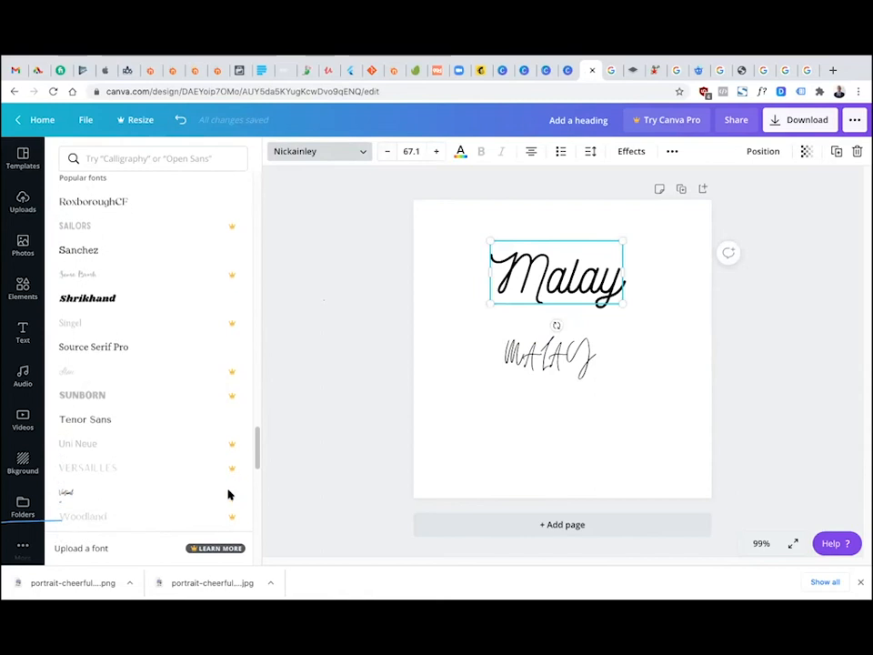
scroll(228, 500, "down", 2)
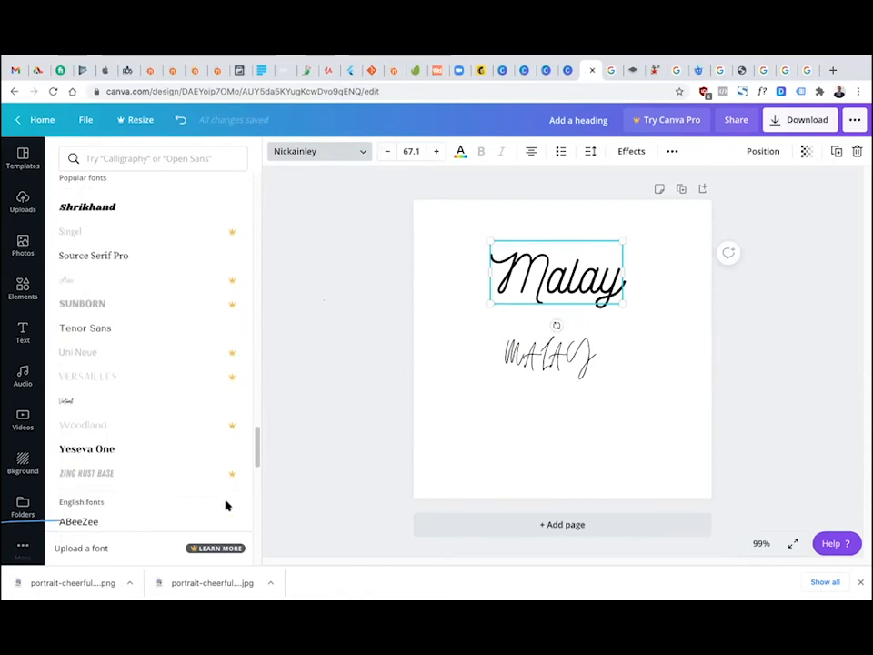
scroll(225, 506, "down", 1)
left_click(92, 382)
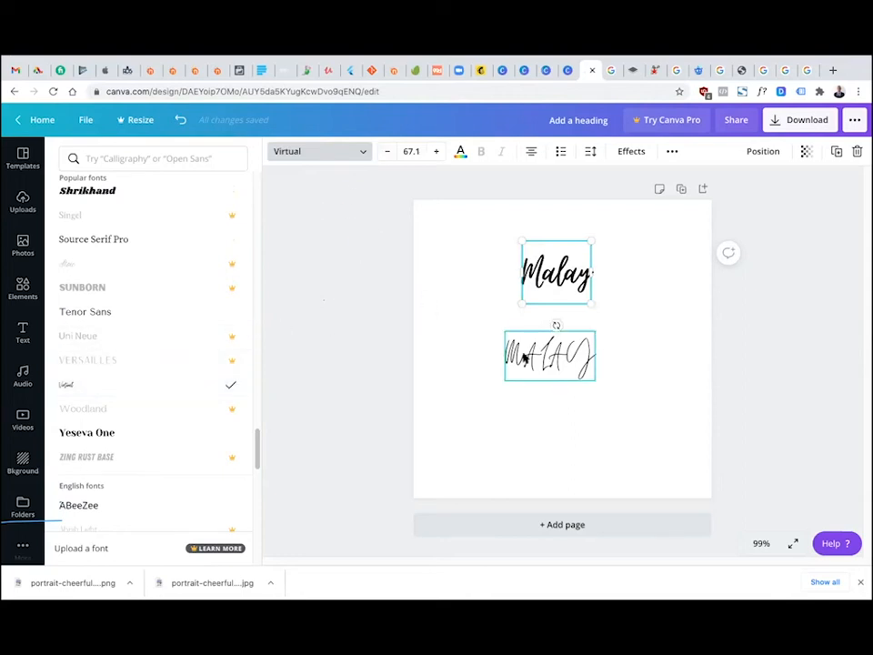
Apply the Virtual font to the lower "MALAY" text as well and close the font list
left_click(525, 360)
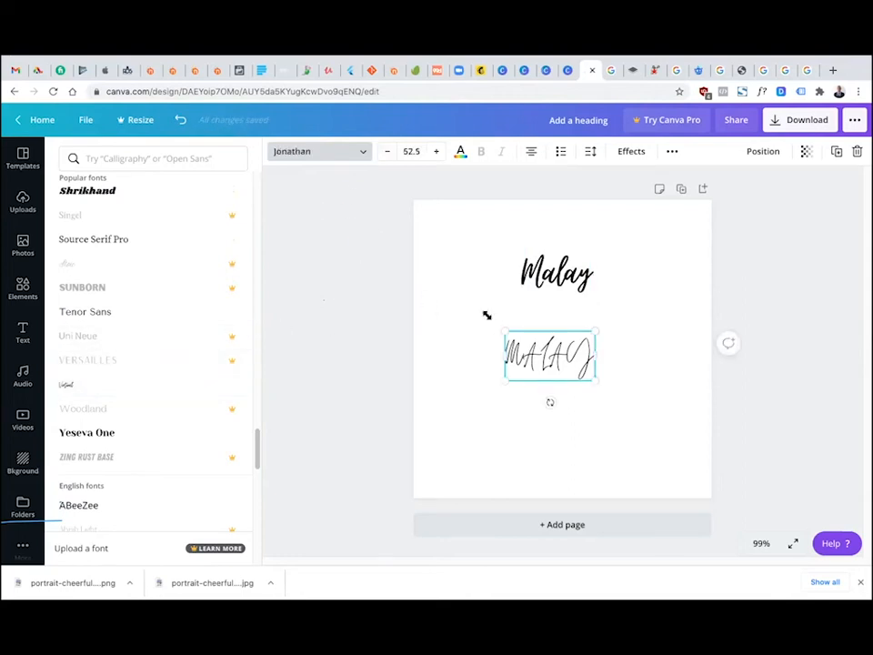
left_click(356, 156)
left_click(355, 156)
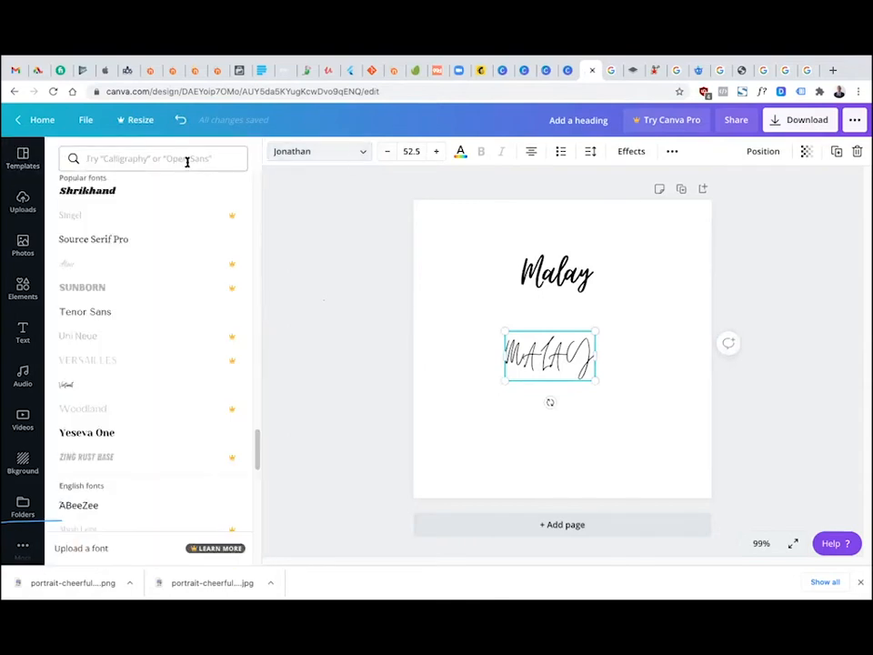
left_click(85, 385)
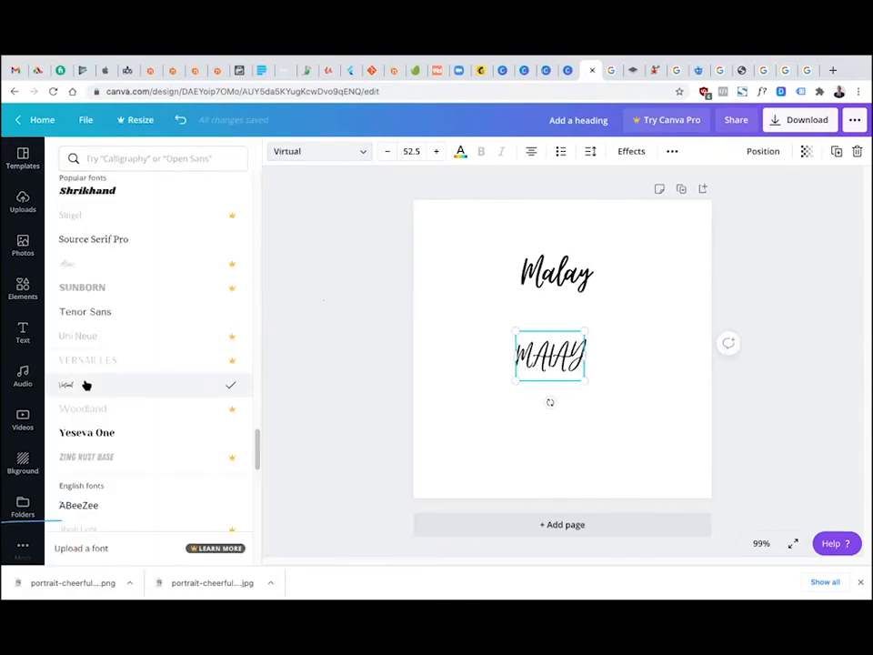
left_click(350, 152)
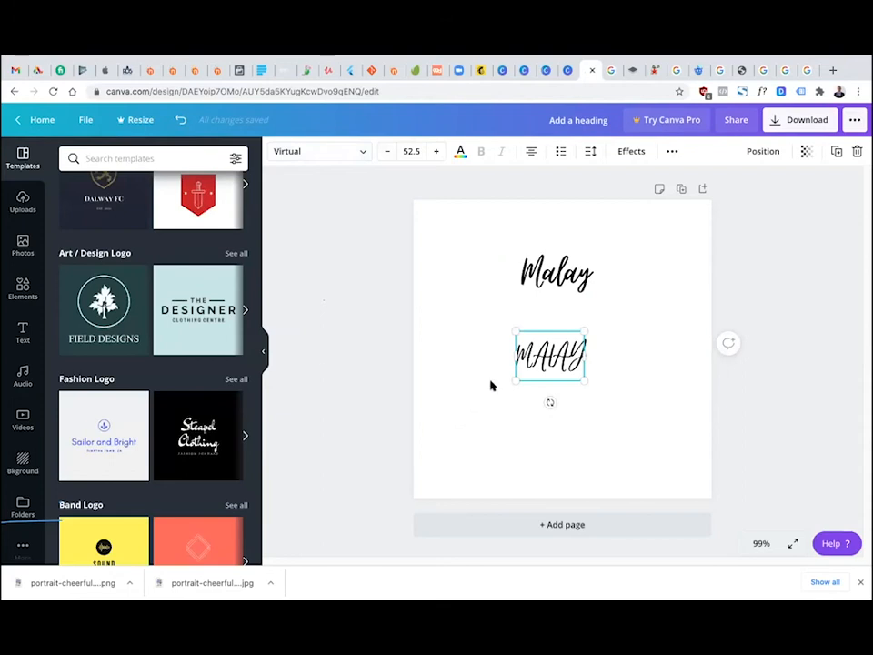
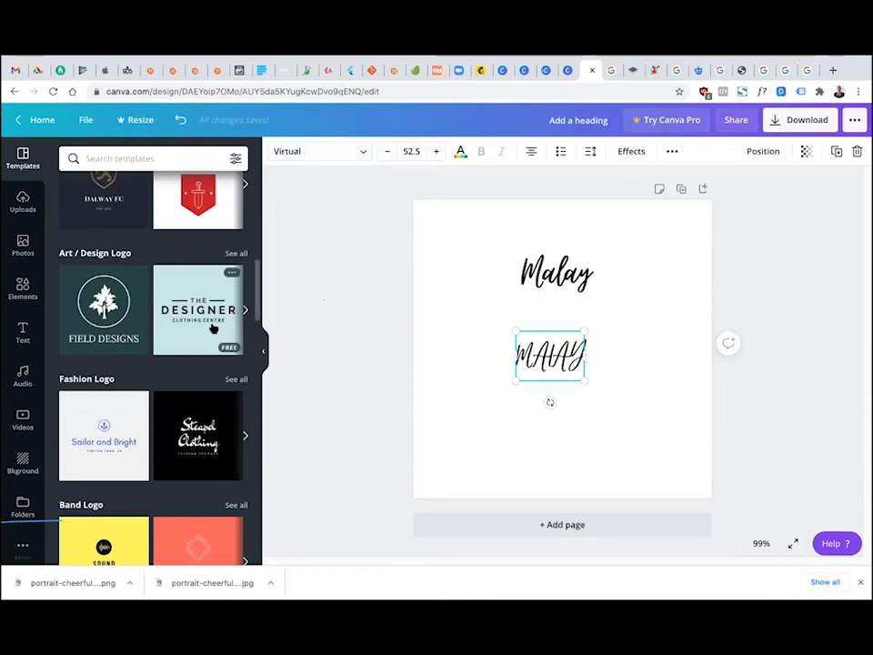
Examine the logo templates for font ideas, from Fashion, Band and Computer logos through Sports, Restaurant and Beauty to Attorney / Law logos
scroll(212, 329, "down", 2)
scroll(215, 333, "down", 3)
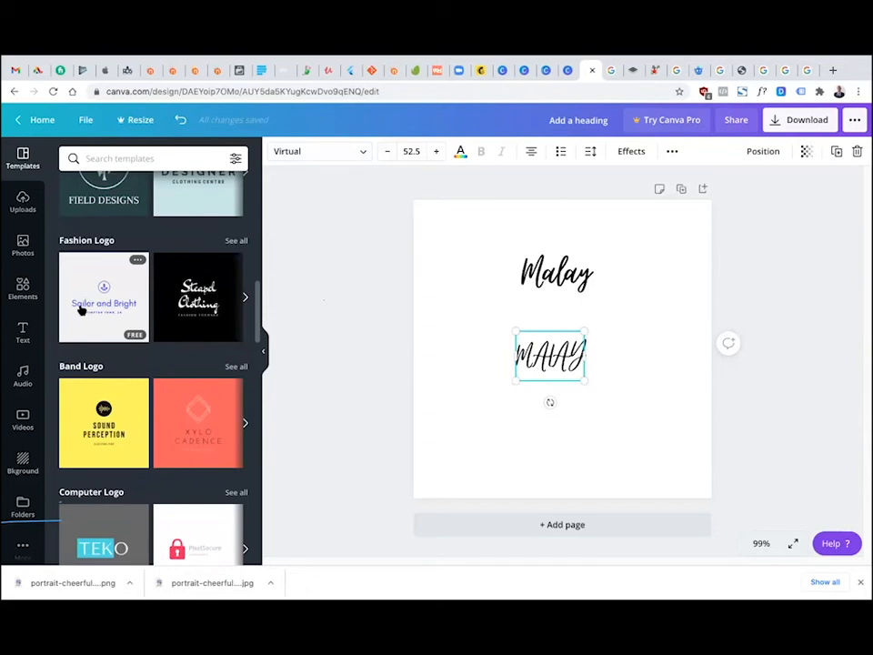
scroll(126, 315, "down", 2)
scroll(182, 273, "up", 1)
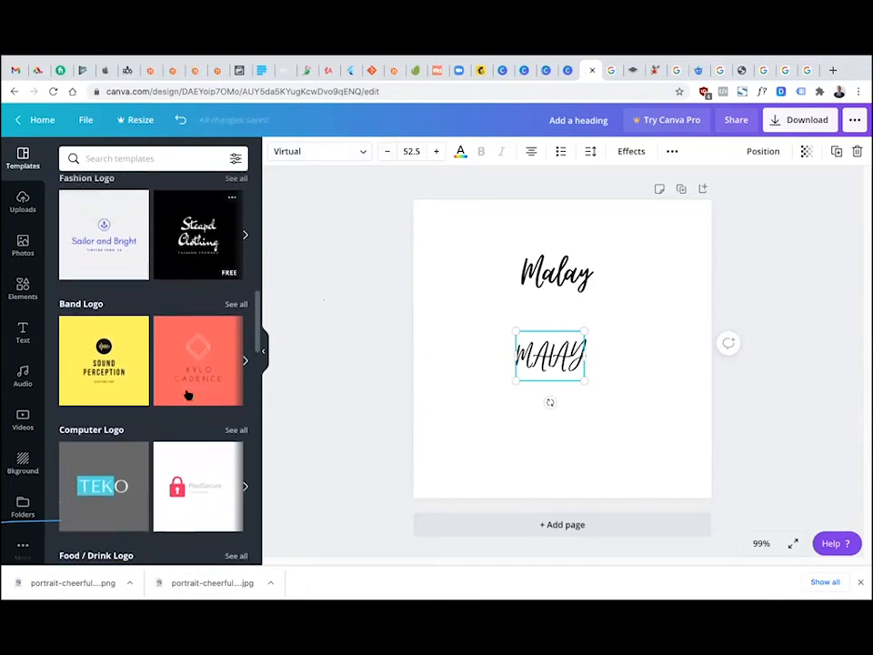
scroll(187, 395, "down", 2)
scroll(185, 455, "down", 4)
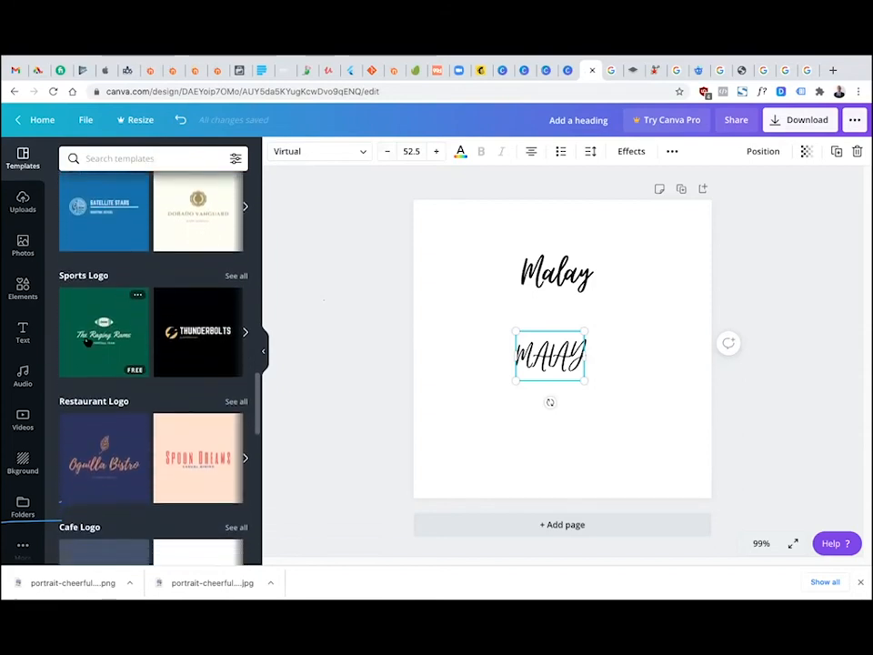
scroll(118, 444, "down", 1)
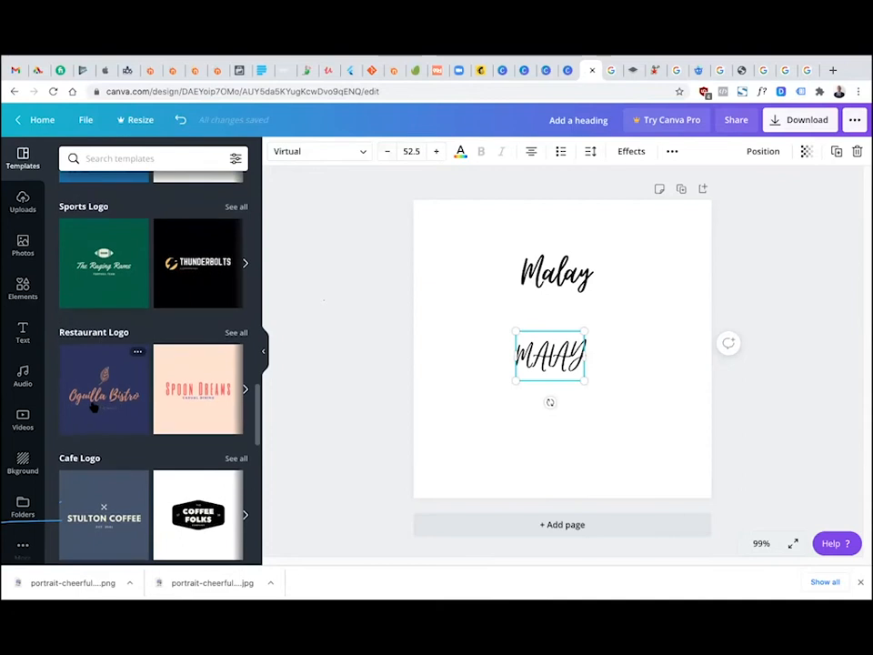
scroll(116, 407, "down", 6)
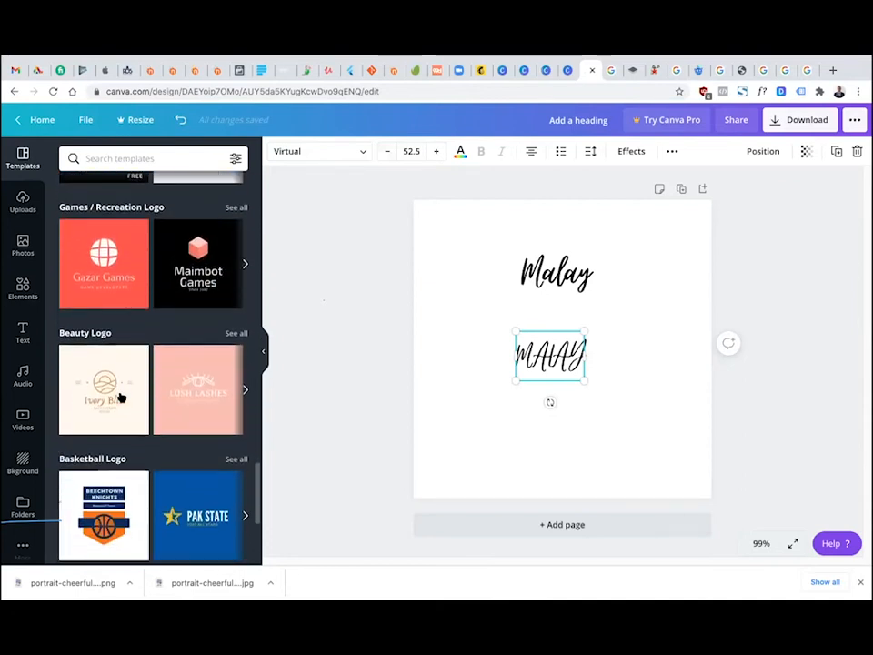
scroll(174, 398, "down", 1)
scroll(173, 398, "down", 1)
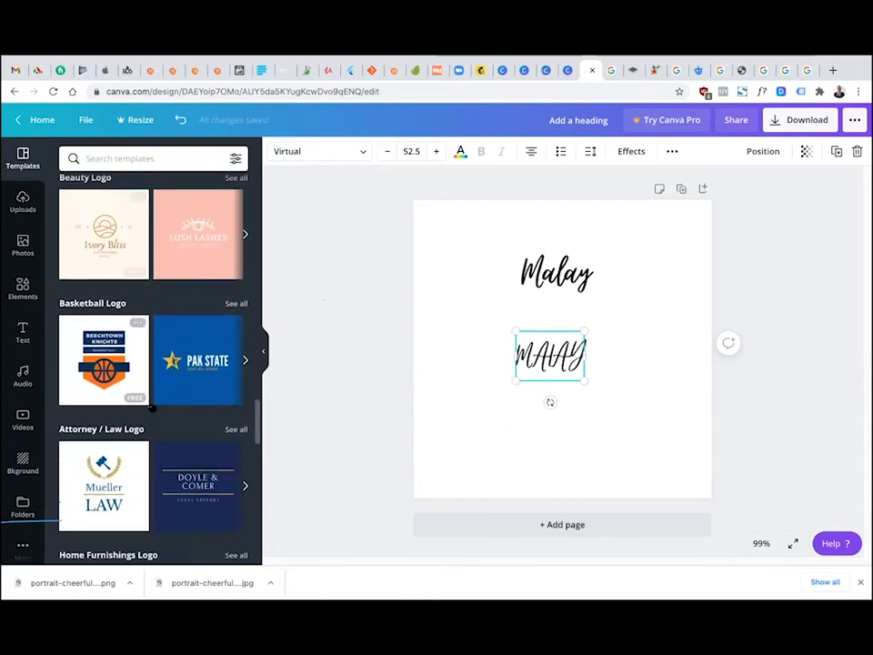
scroll(161, 437, "down", 2)
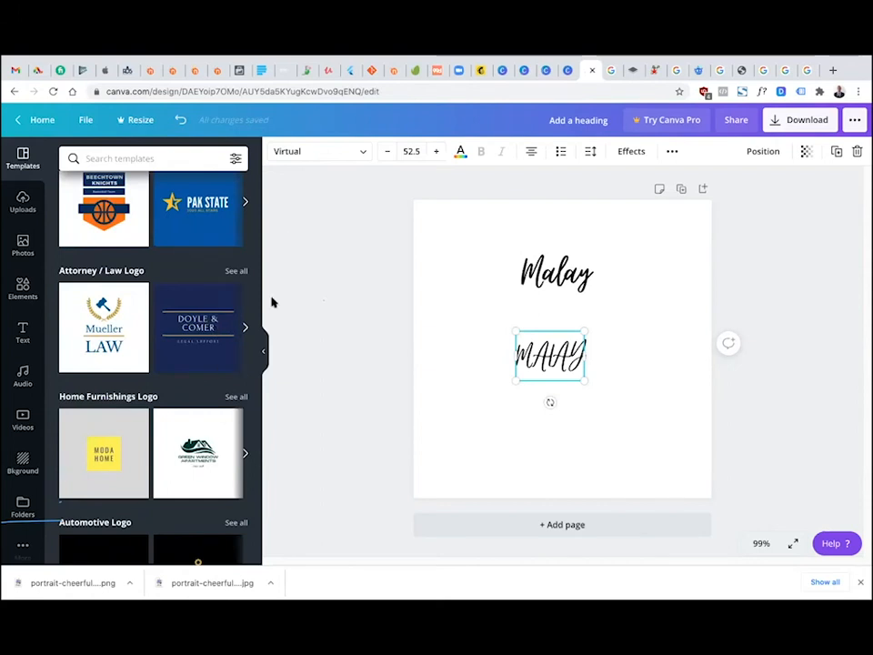
scroll(246, 383, "up", 15)
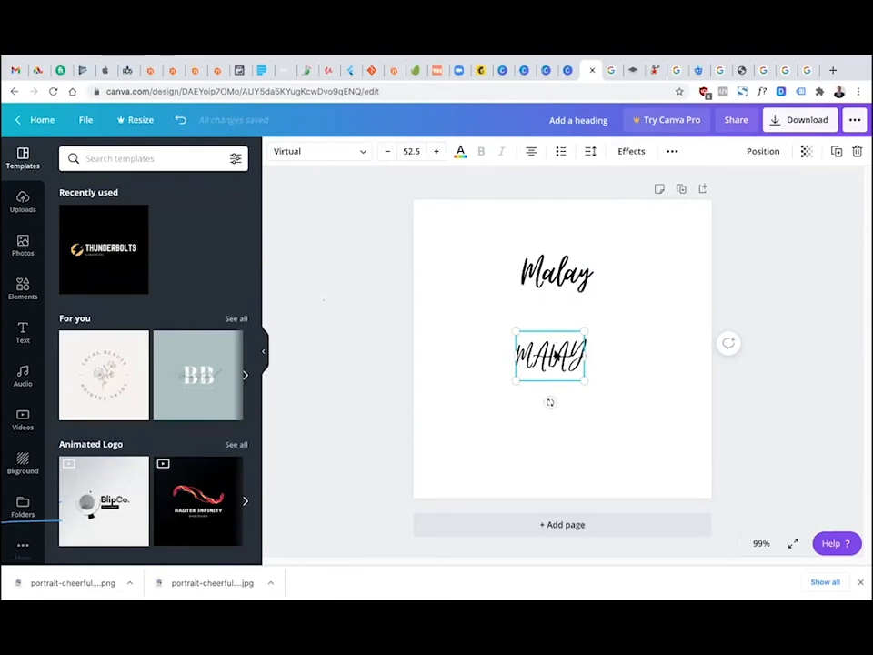
Move the upper "Malay" text higher on the page and set the lower "MALAY" text to the Shrikhand font
left_click_drag(561, 281, 561, 245)
left_click(523, 371)
left_click(363, 151)
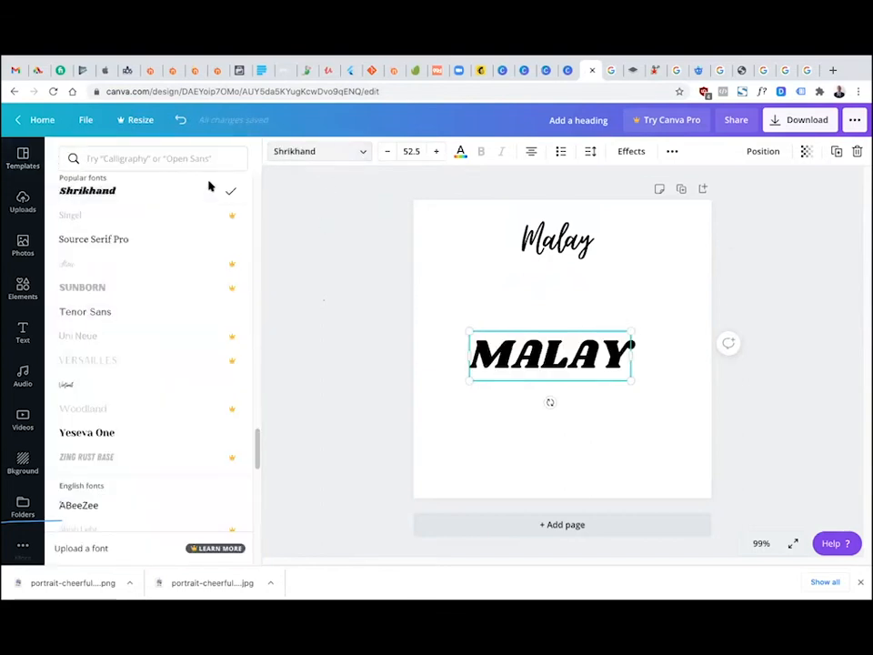
Look through the English fonts from Acherus Militant to Barlow and set the lower "MALAY" text to Bahianita
scroll(174, 300, "down", 5)
scroll(174, 303, "down", 8)
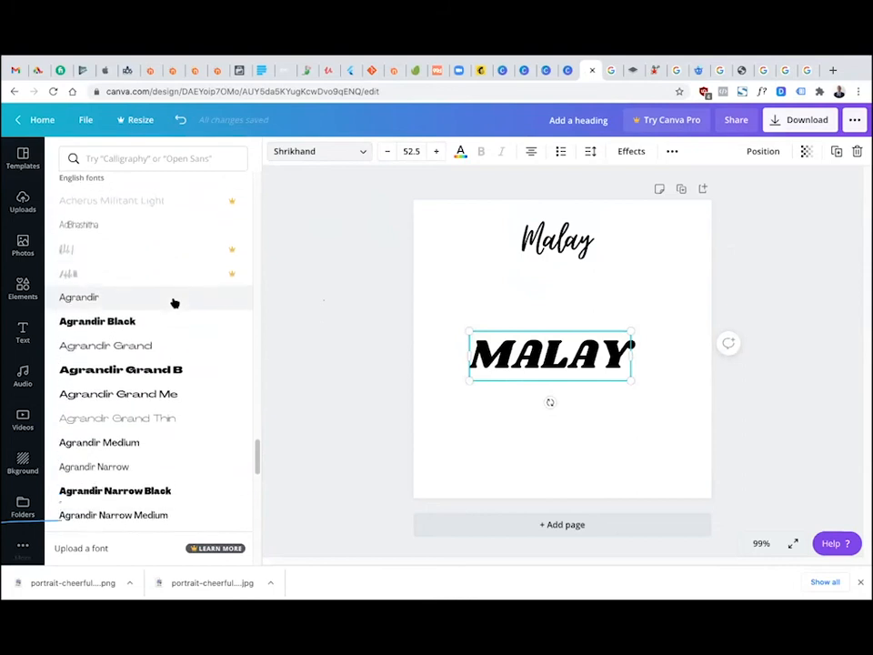
scroll(174, 303, "down", 8)
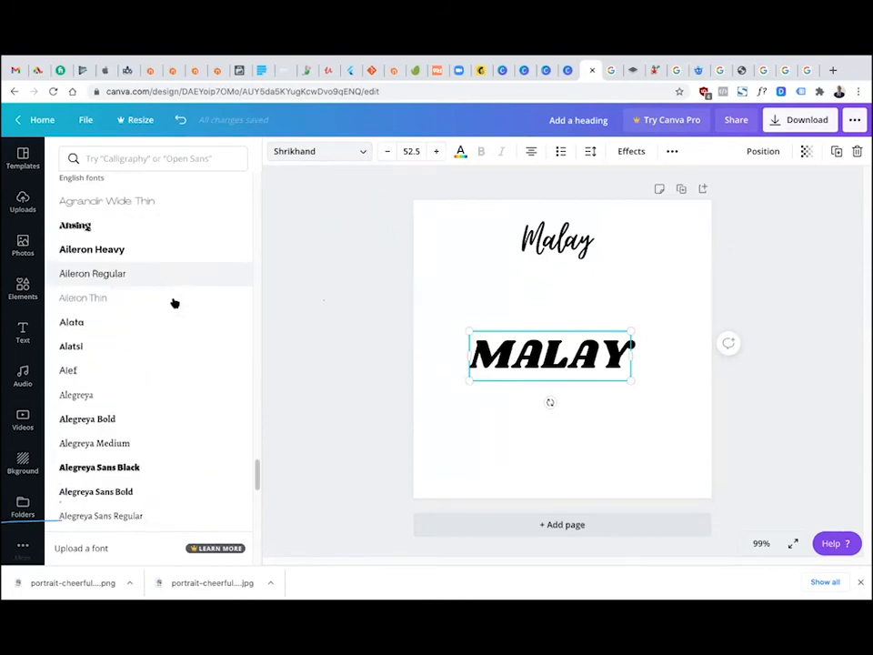
scroll(175, 303, "up", 3)
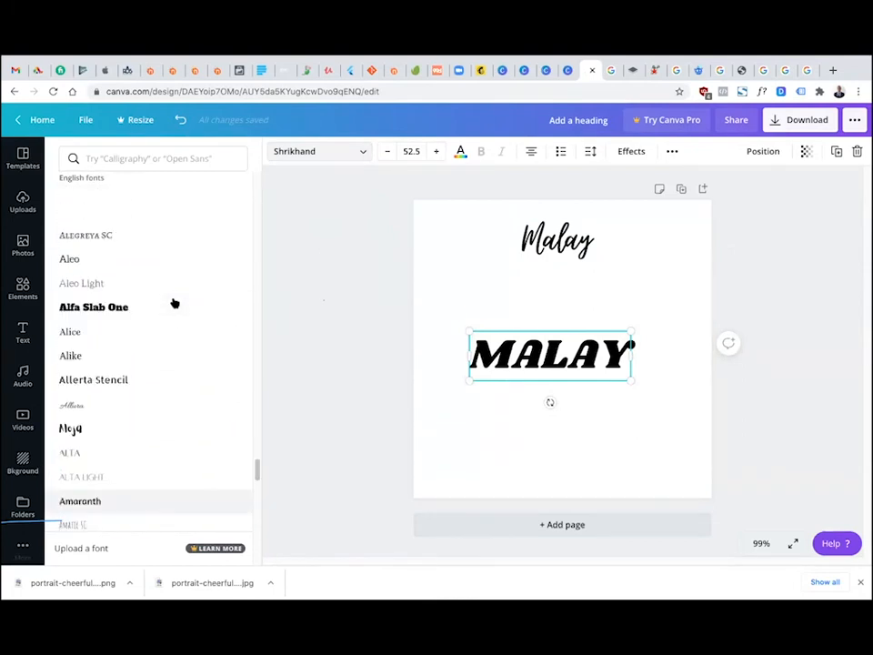
scroll(174, 303, "down", 3)
scroll(174, 303, "down", 5)
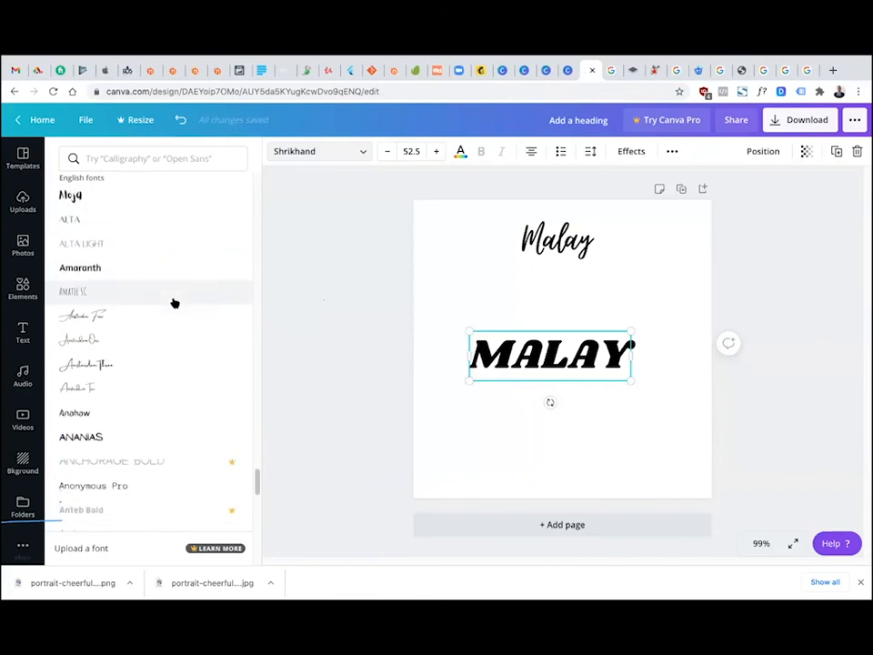
scroll(175, 303, "down", 3)
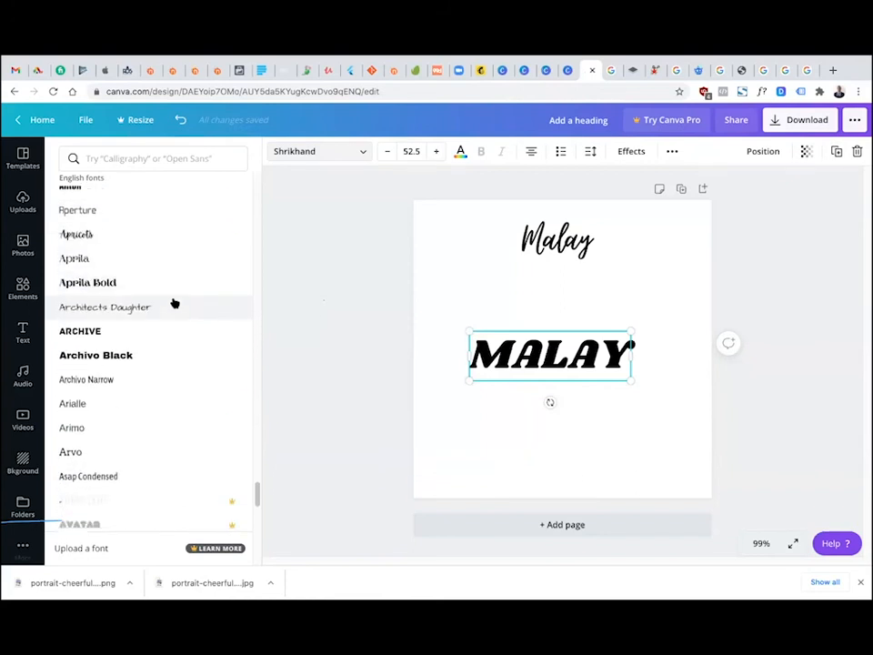
scroll(175, 303, "down", 2)
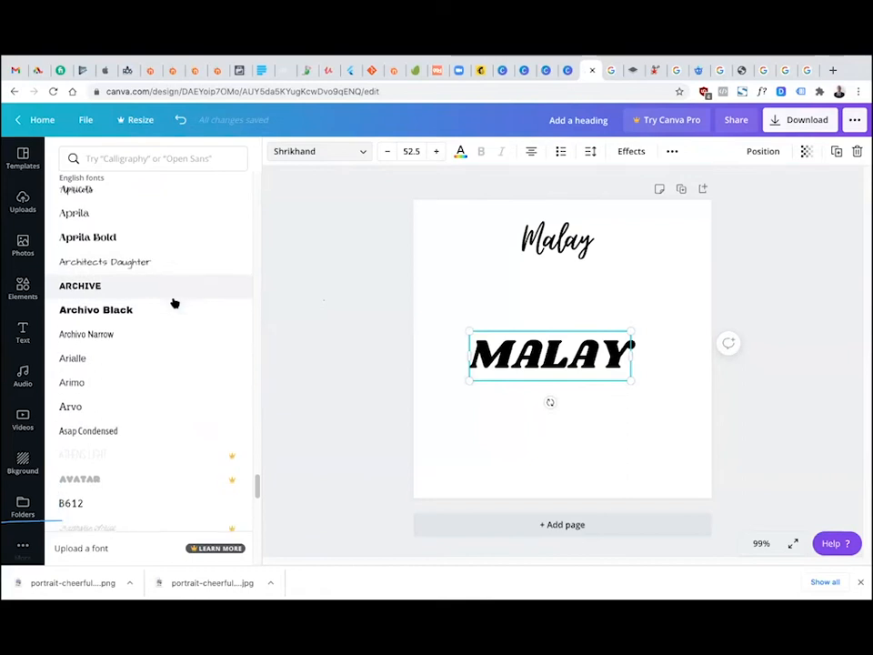
scroll(165, 344, "down", 5)
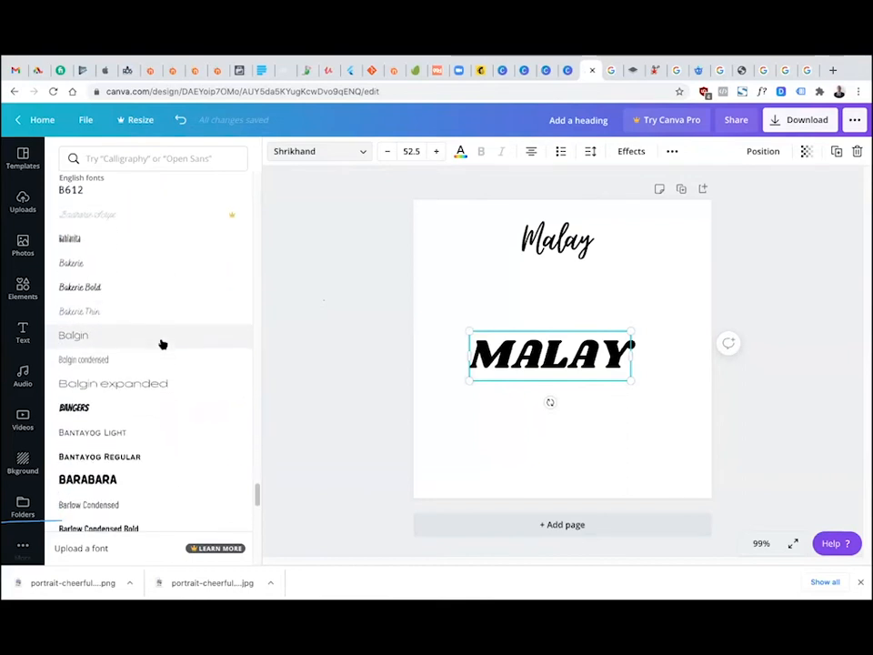
scroll(95, 246, "down", 1)
scroll(95, 245, "up", 1)
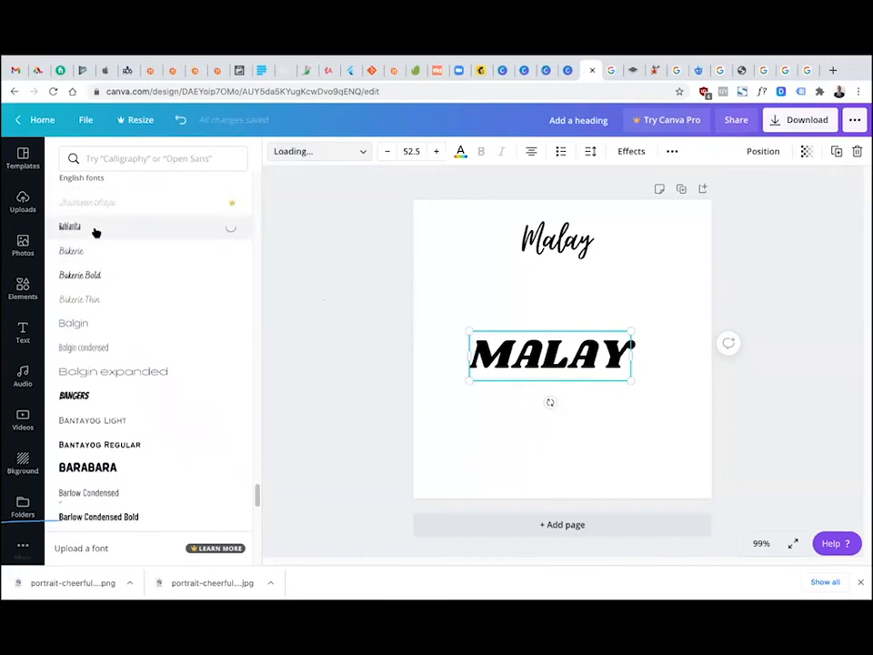
Look further through the English fonts starting with B for another font for the lower "MALAY" text
scroll(96, 233, "down", 5)
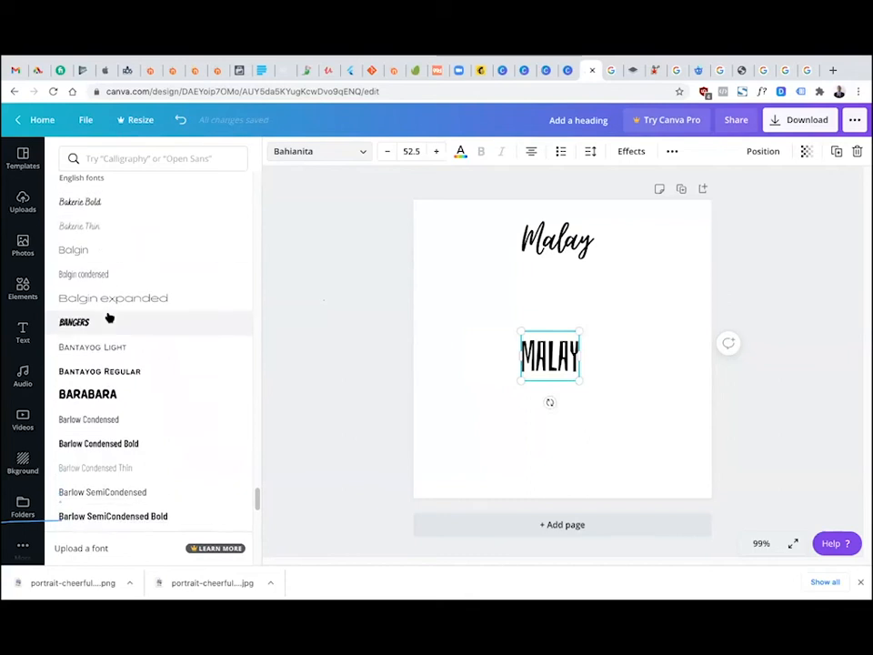
scroll(108, 317, "down", 3)
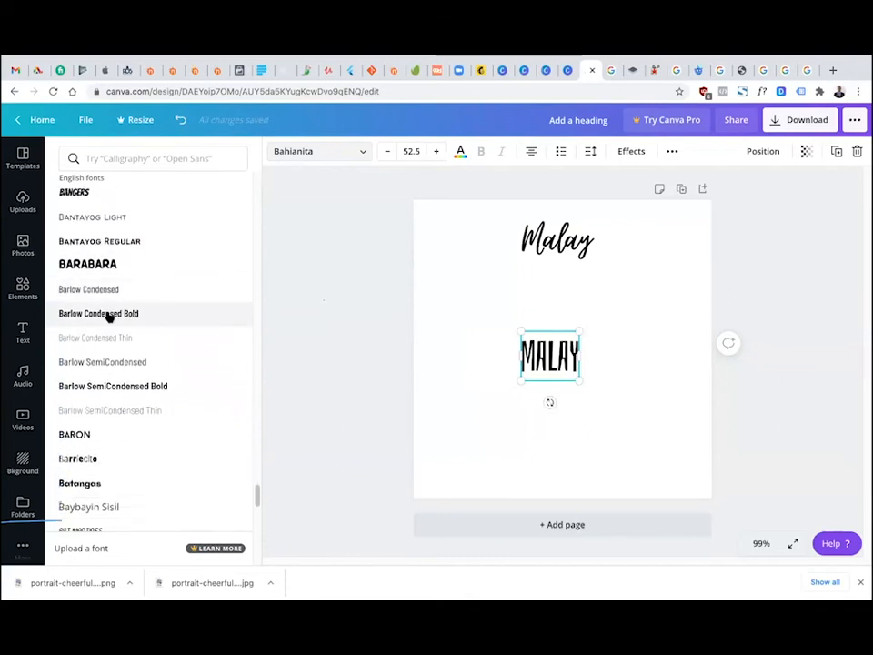
scroll(108, 317, "down", 5)
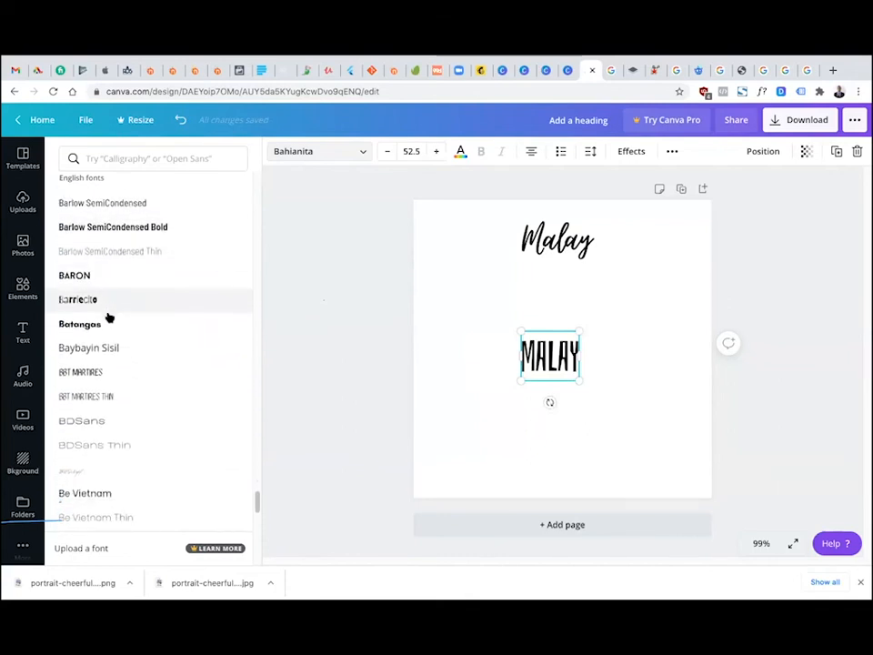
Try the Berkshire Swash font on the uppercase MALAY text
scroll(108, 317, "down", 5)
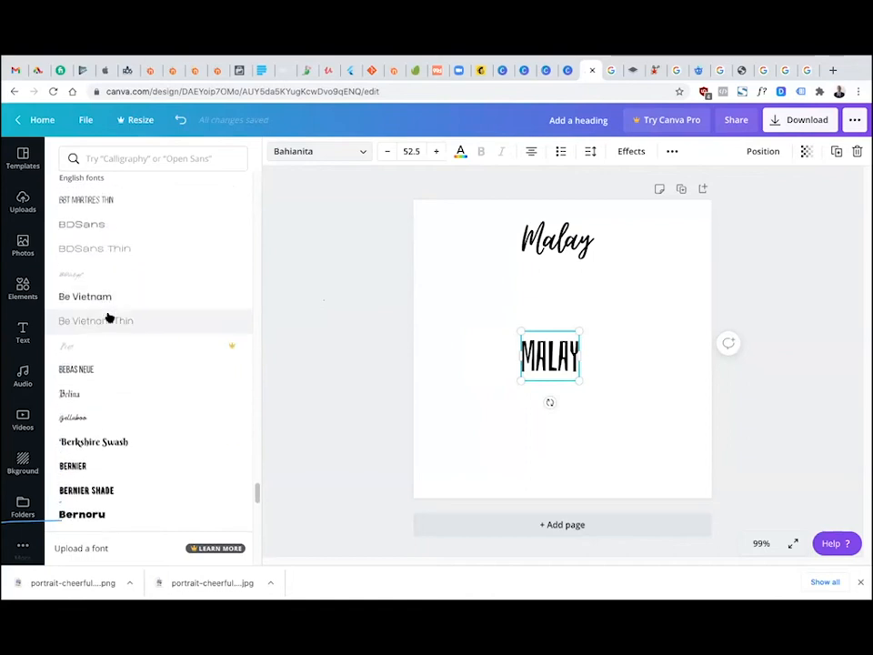
scroll(109, 318, "down", 2)
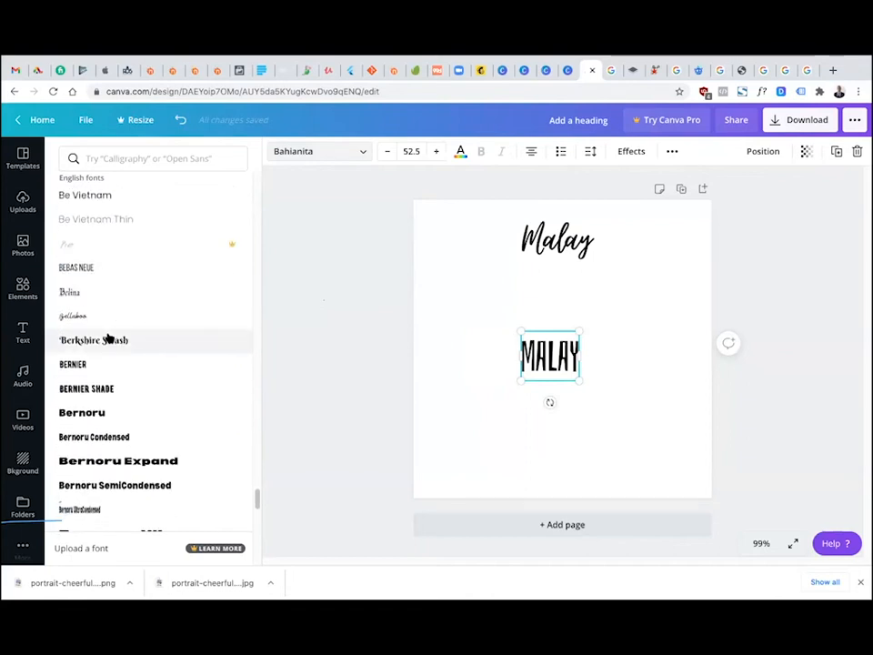
left_click(110, 340)
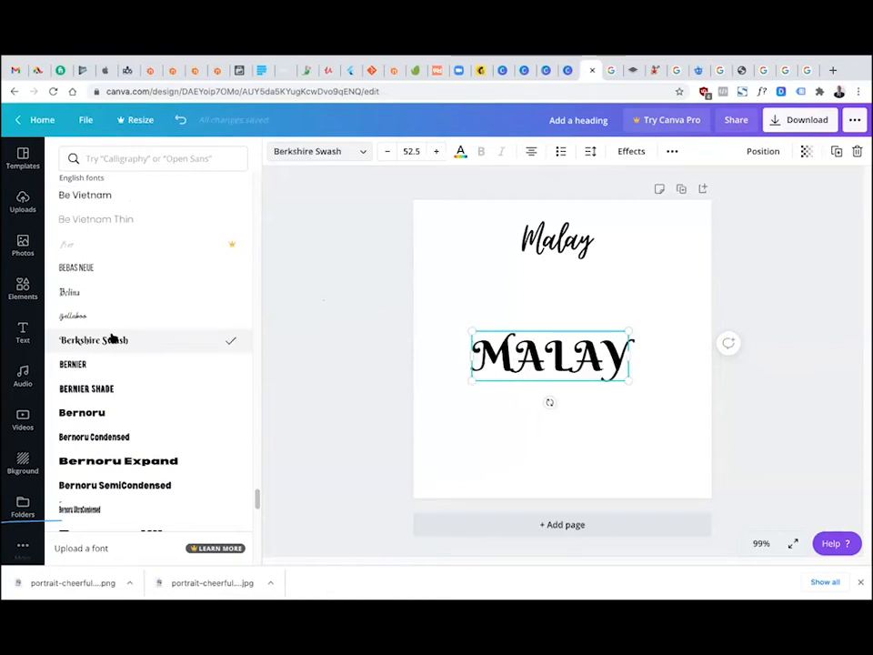
Browse further through the English fonts and try Brittany on the uppercase MALAY text
scroll(110, 336, "down", 3)
scroll(112, 333, "down", 5)
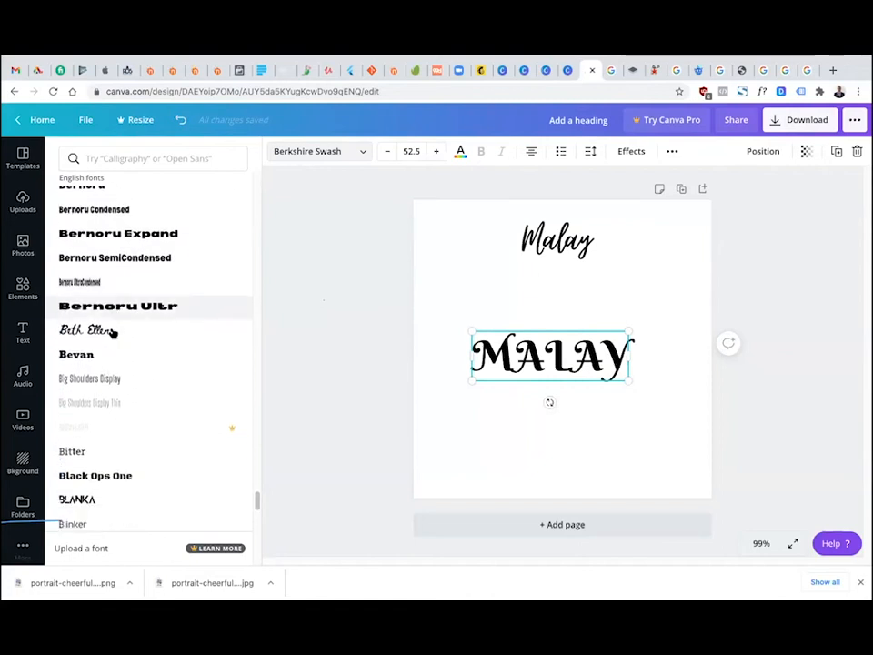
scroll(112, 333, "down", 2)
scroll(112, 333, "down", 11)
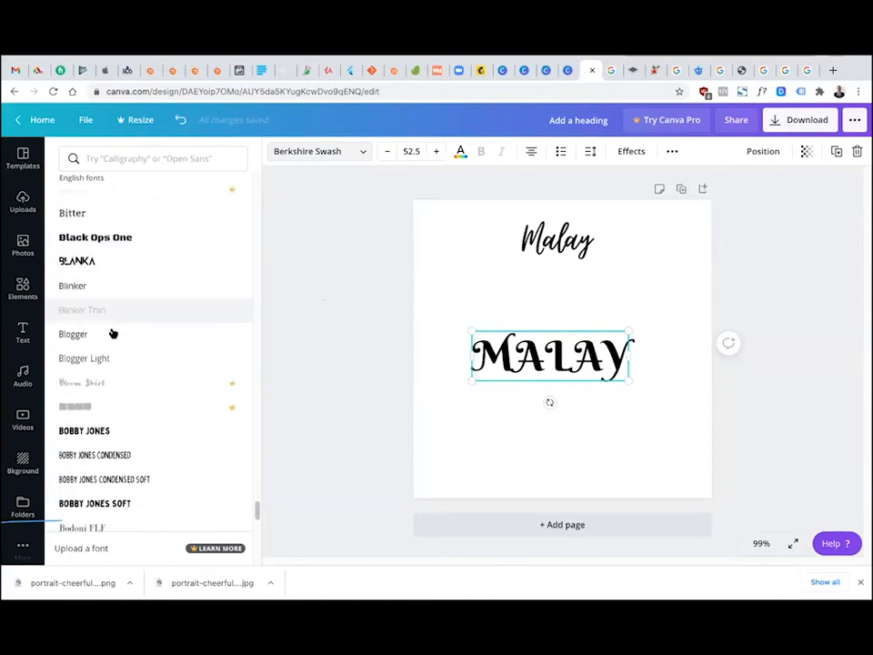
scroll(113, 333, "down", 6)
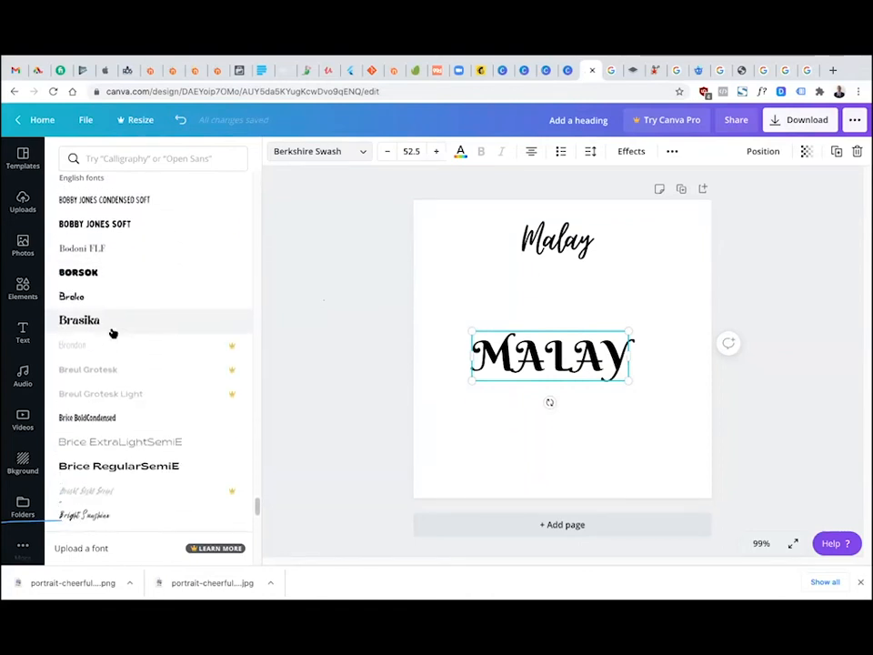
scroll(113, 334, "down", 11)
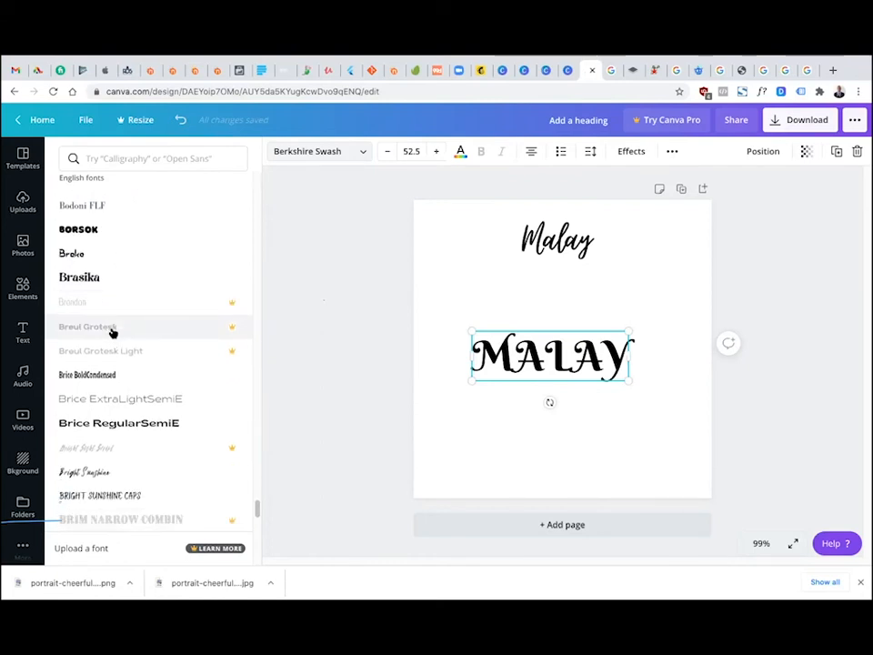
scroll(113, 333, "down", 1)
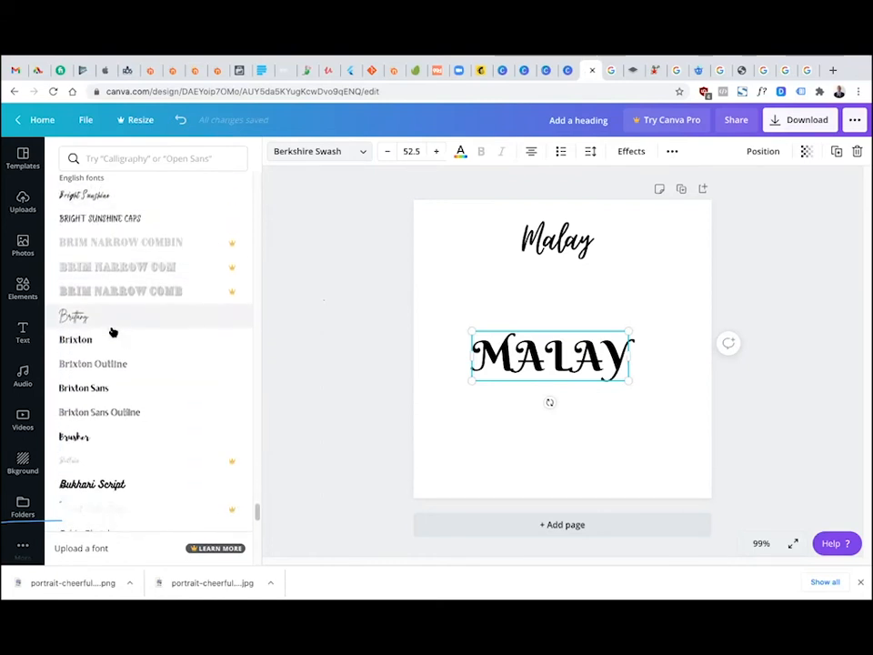
left_click(118, 310)
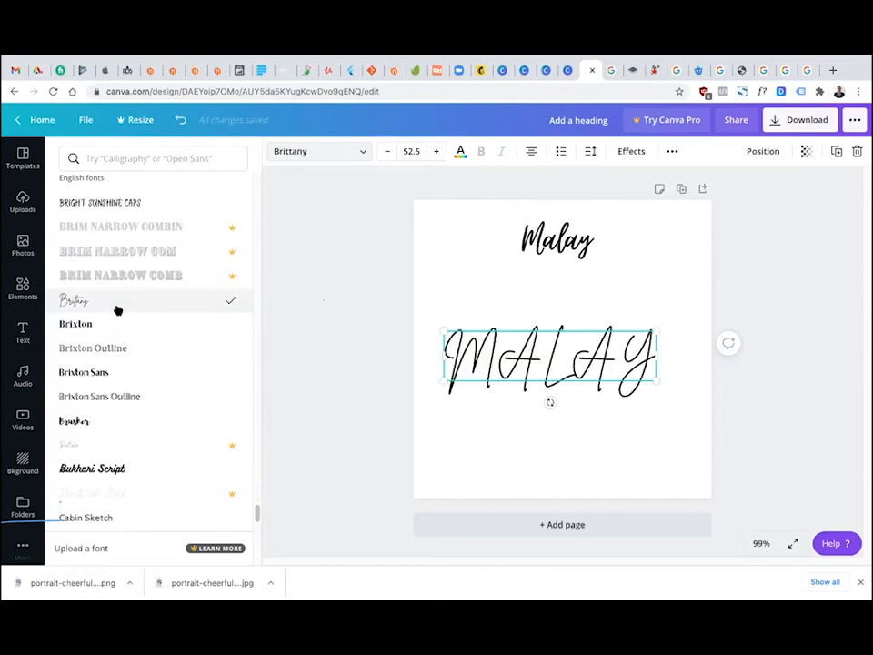
scroll(117, 310, "down", 2)
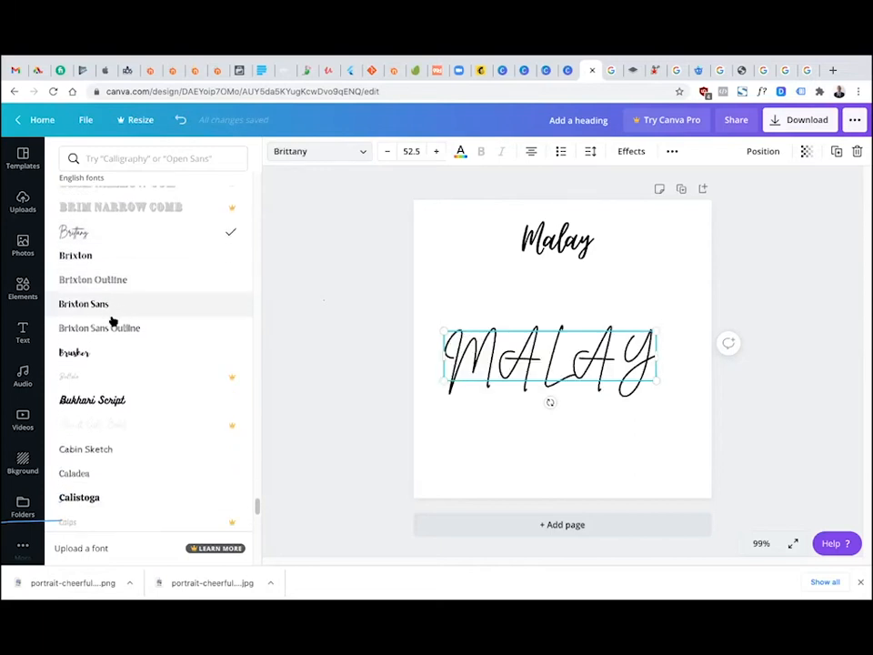
scroll(104, 353, "down", 1)
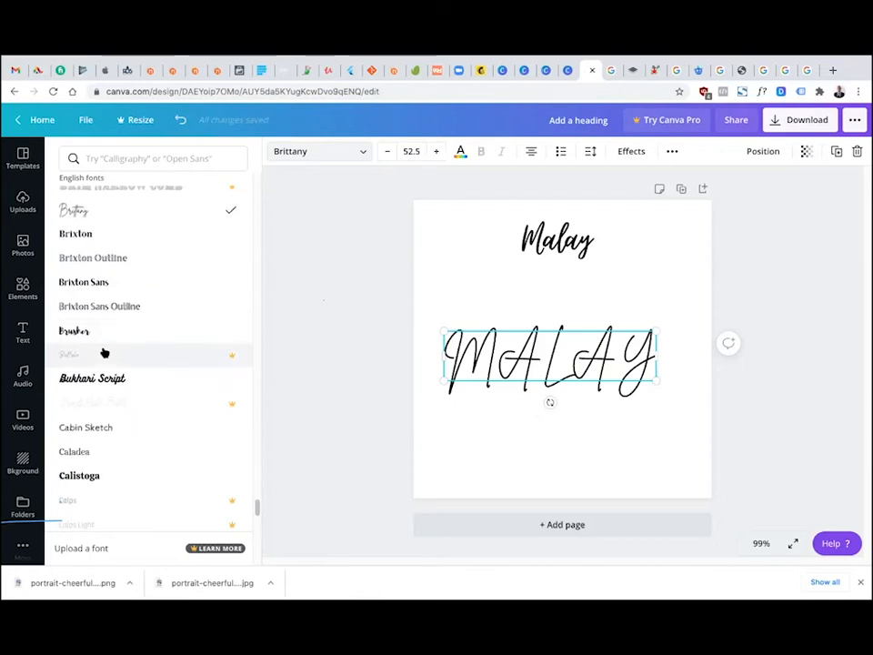
scroll(104, 353, "down", 5)
scroll(104, 353, "up", 2)
scroll(106, 255, "down", 3)
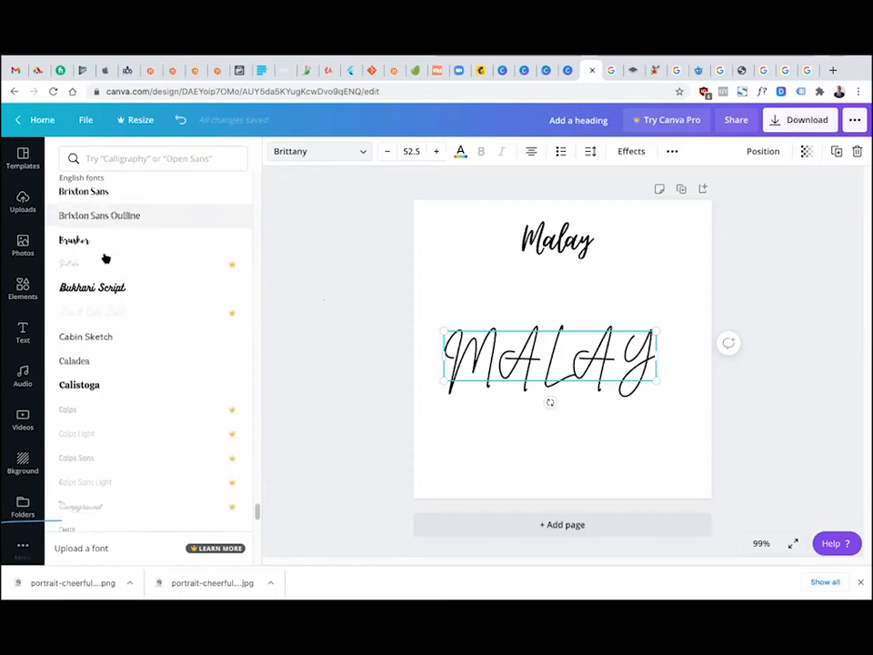
scroll(102, 279, "down", 5)
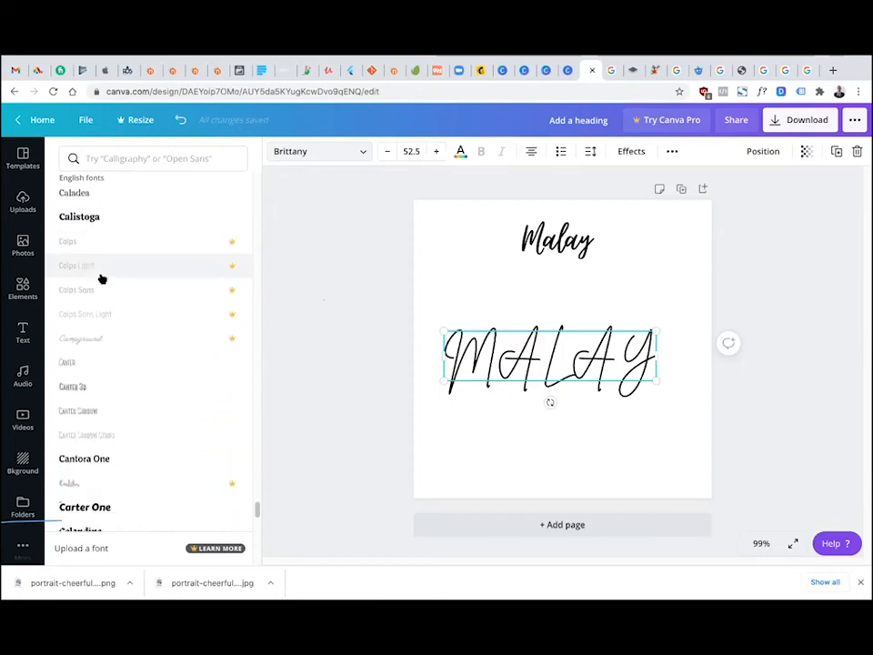
Search the fonts for "serif" and apply Ibarra Real Nova to the uppercase MALAY text
left_click(123, 160)
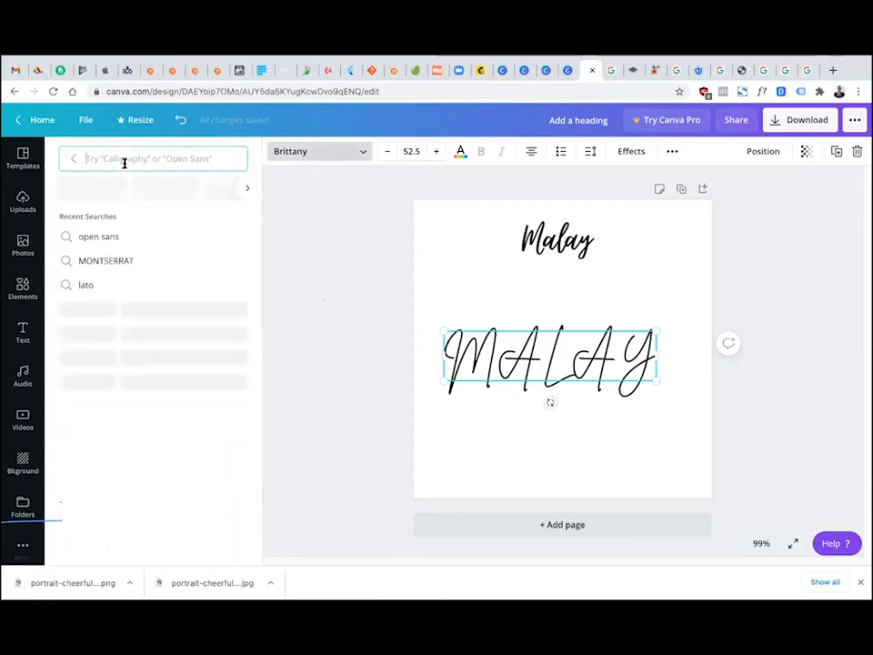
type("serif")
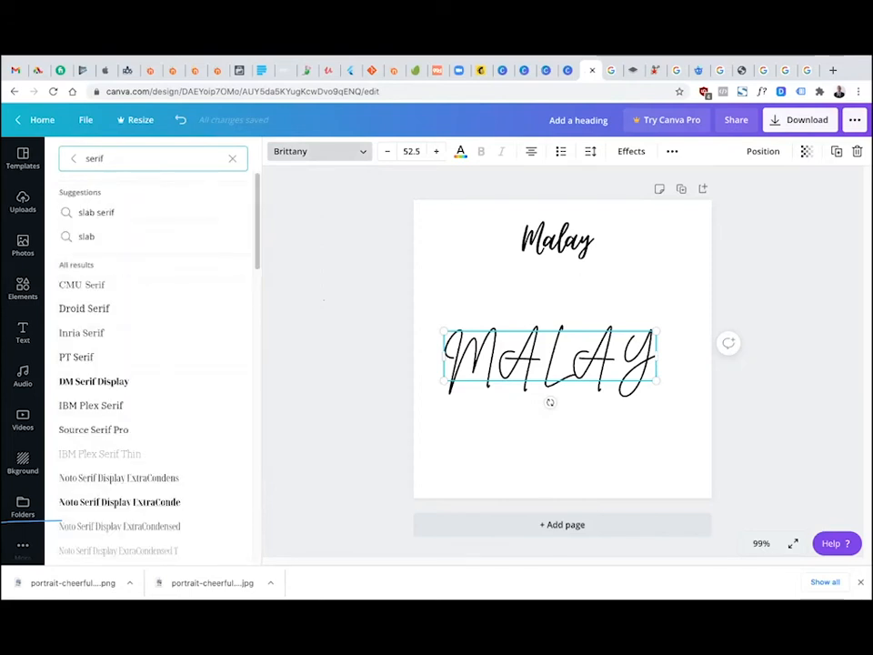
scroll(105, 362, "down", 3)
scroll(107, 362, "down", 3)
scroll(107, 362, "down", 6)
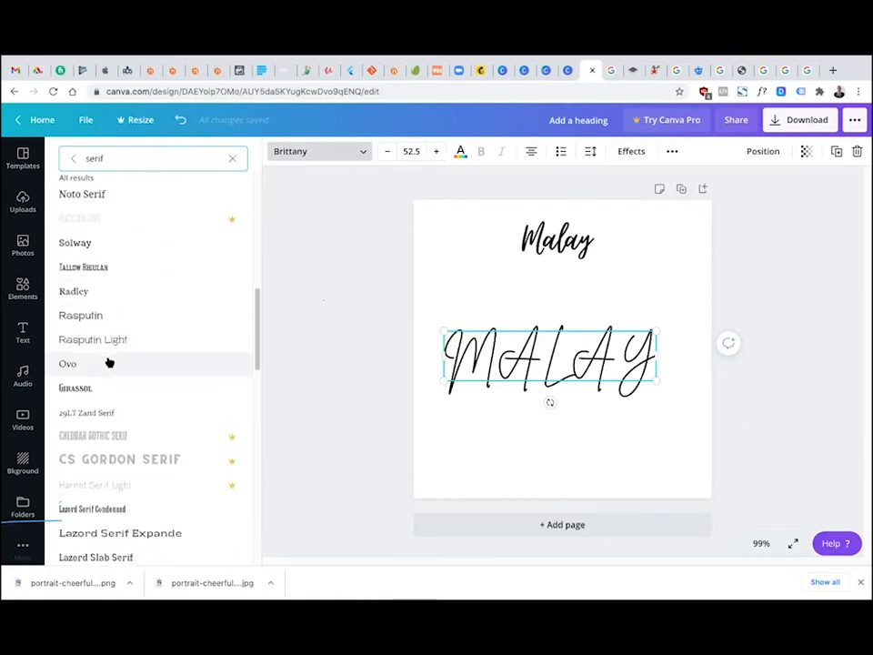
scroll(108, 363, "down", 2)
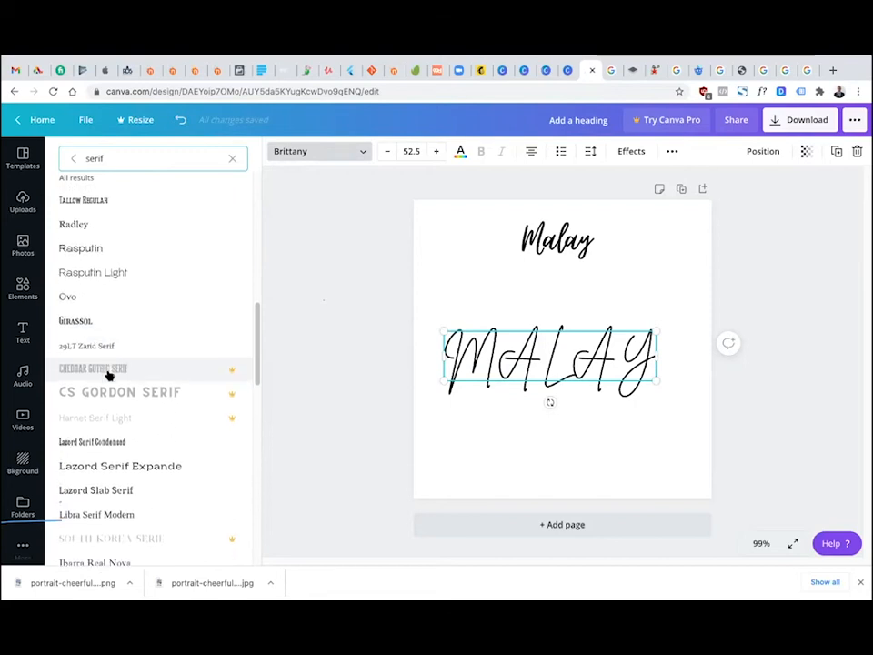
scroll(108, 382, "down", 3)
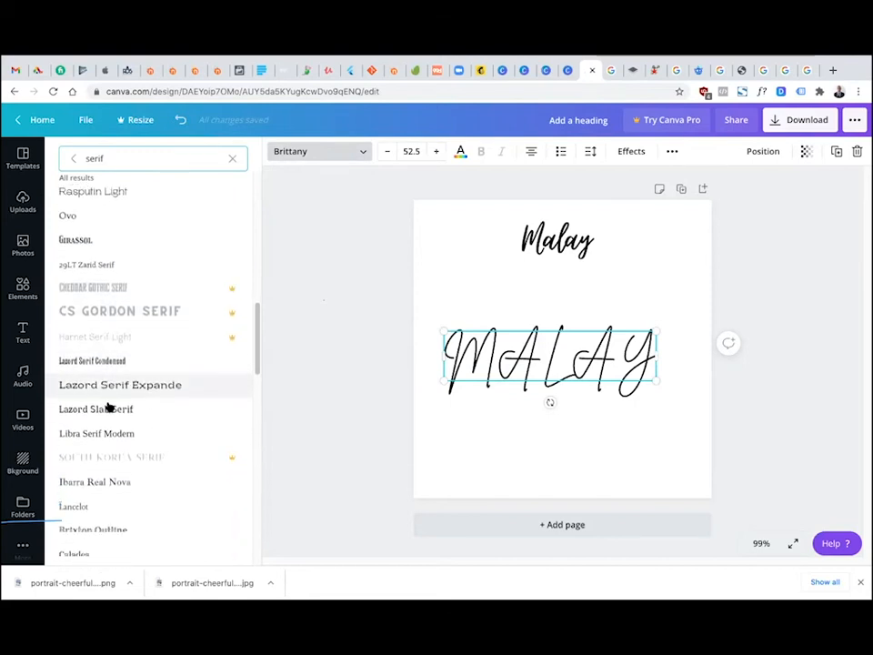
scroll(108, 406, "down", 3)
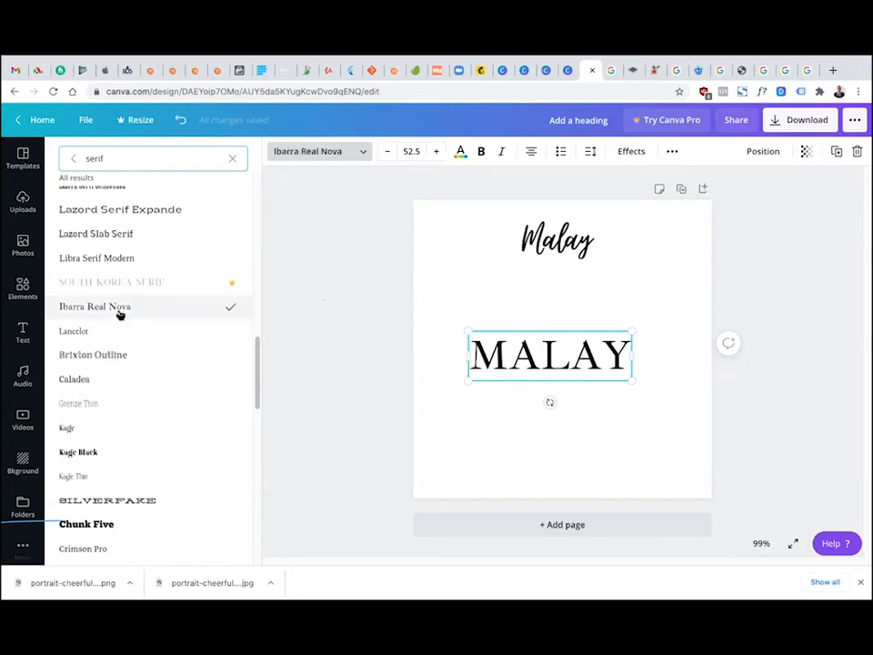
Move the uppercase MALAY text beneath the script Malay, horizontally centred and slightly above the middle of the page
left_click(739, 286)
left_click_drag(619, 358, 589, 333)
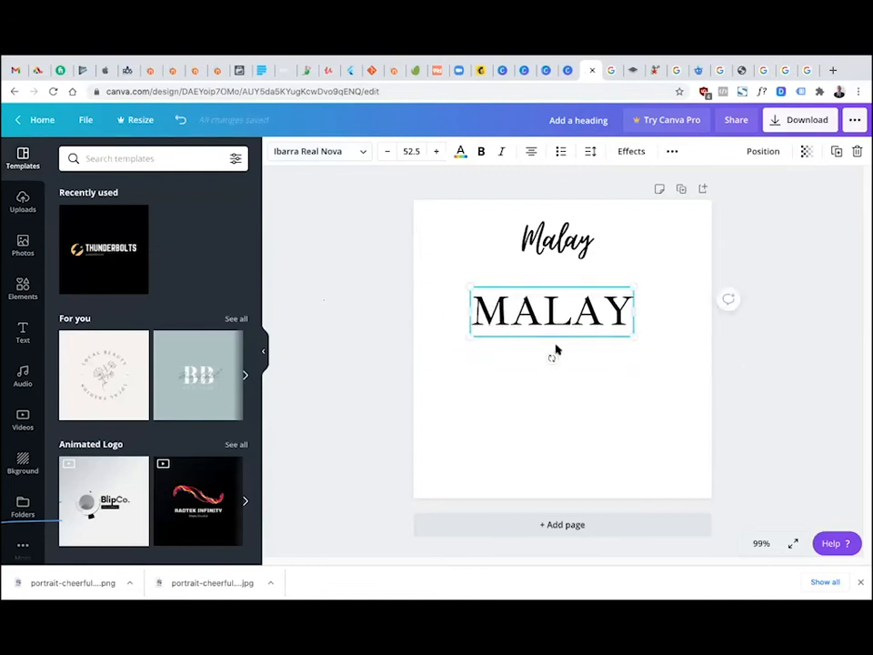
left_click_drag(622, 313, 622, 301)
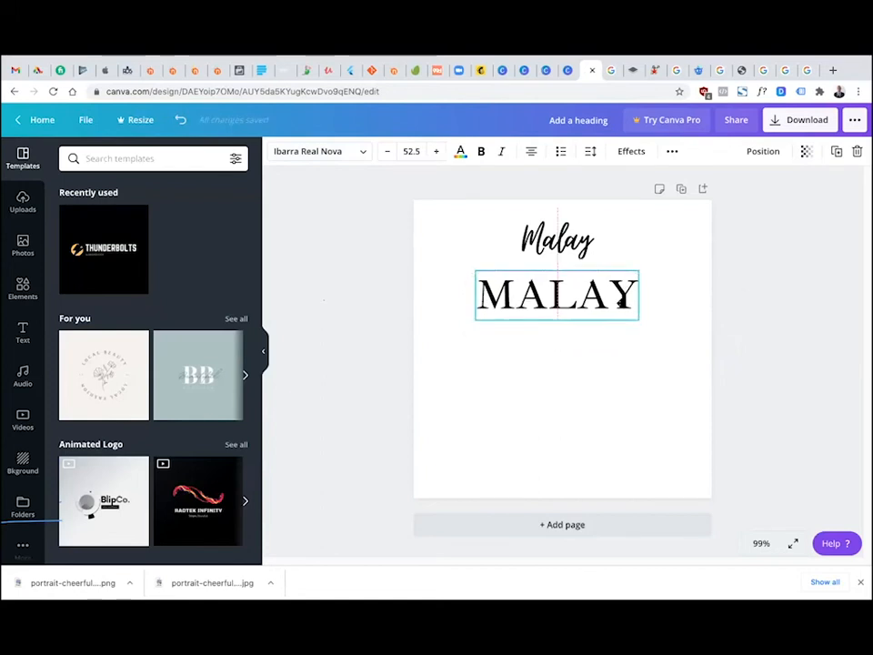
left_click(741, 382)
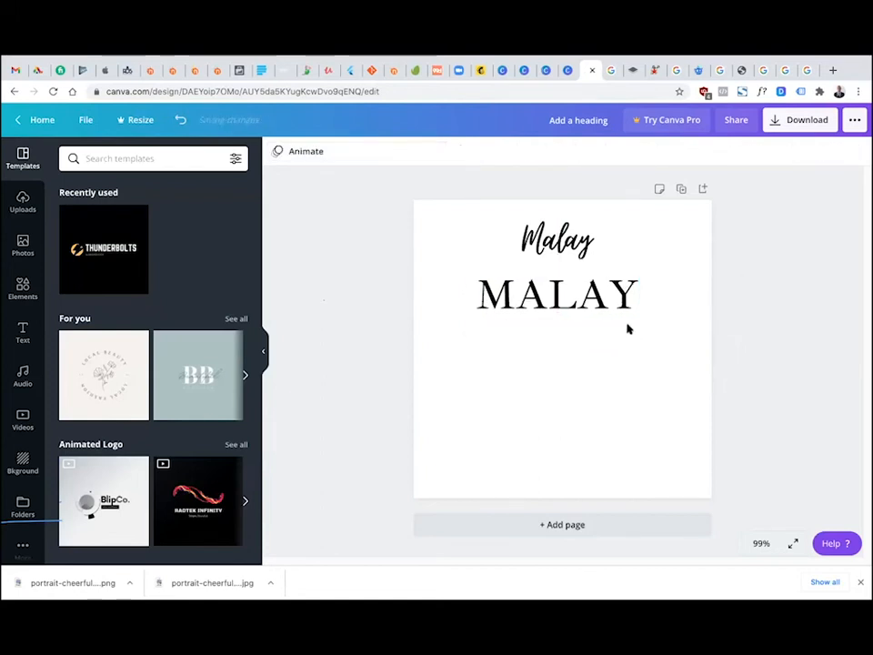
left_click_drag(628, 304, 599, 389)
Duplicate the uppercase MALAY text, place the copy directly below it, and replace the copy's wording with COLLECTION
left_click(837, 154)
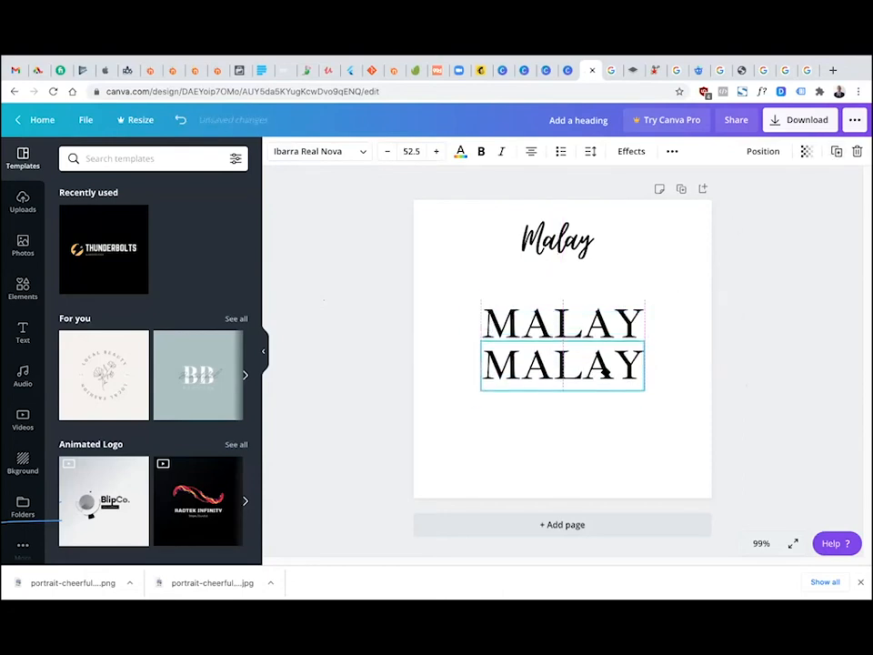
double_click(564, 365)
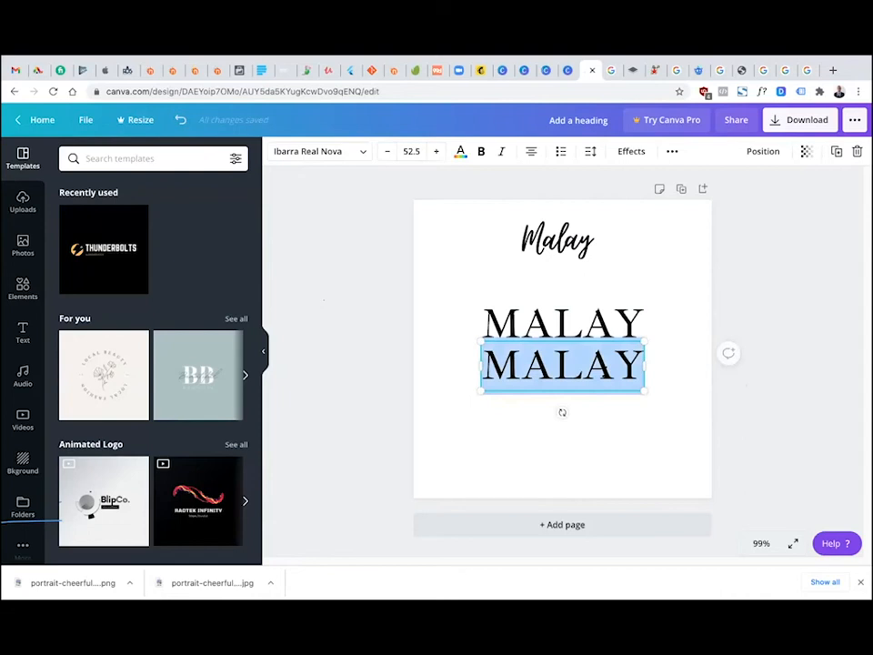
type("CO")
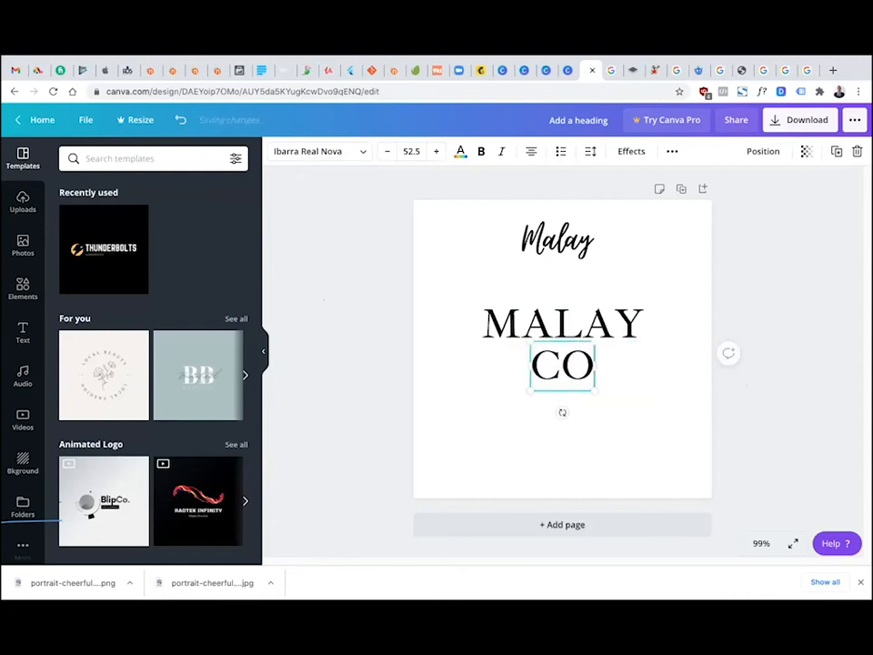
type("LLECTIO")
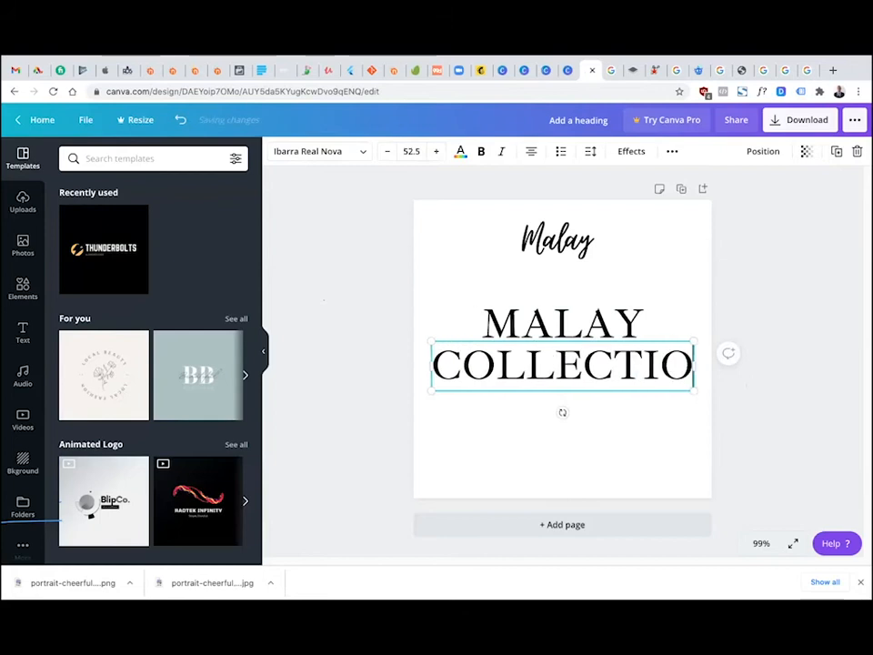
type("N")
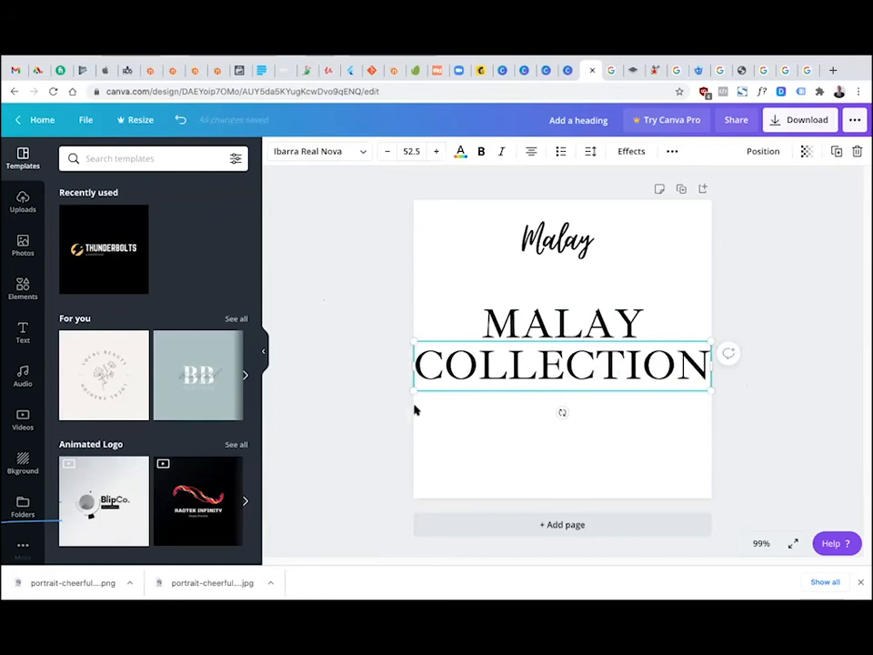
Scale the COLLECTION text down to font size 29.1 and centre it directly under the uppercase MALAY
left_click_drag(430, 390, 572, 366)
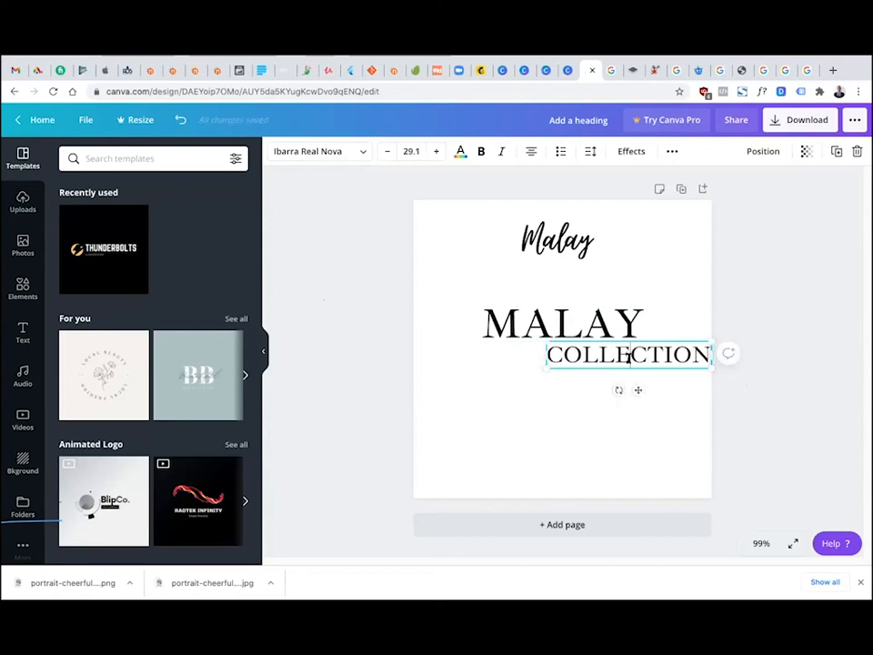
left_click_drag(628, 356, 584, 364)
left_click(738, 308)
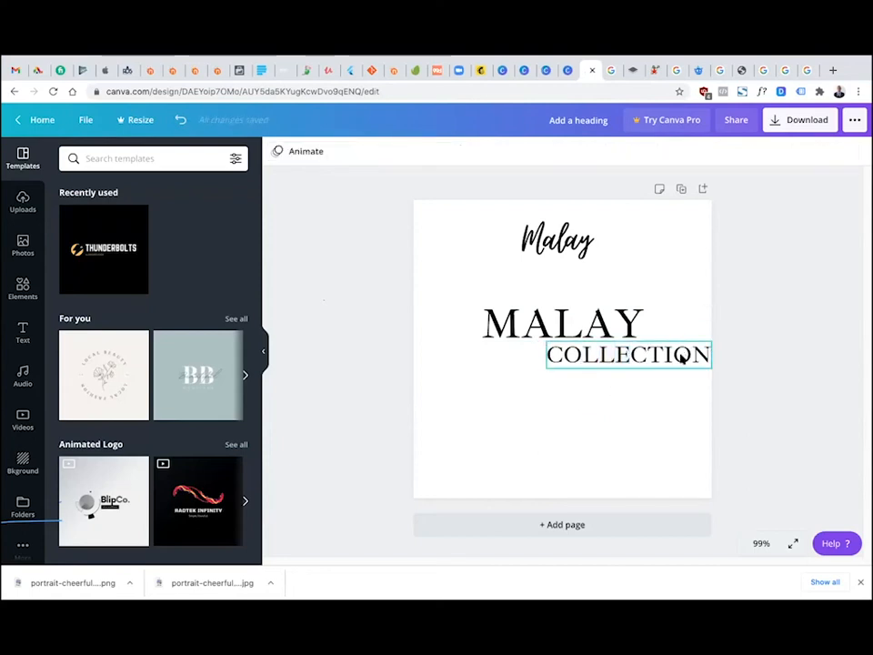
left_click_drag(679, 360, 613, 362)
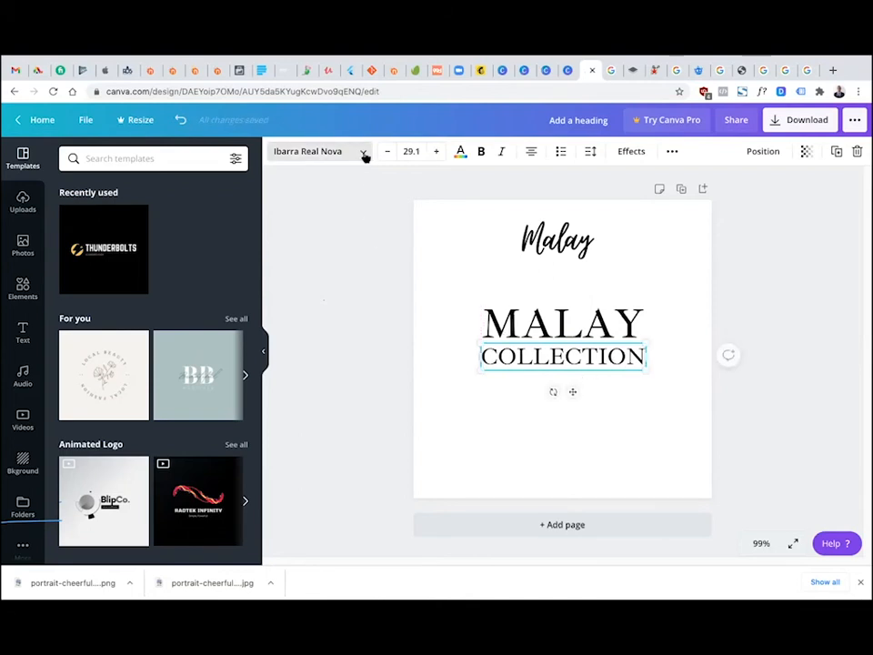
Change the COLLECTION text's font to Montserrat and scale it down to size 14.4
left_click(323, 156)
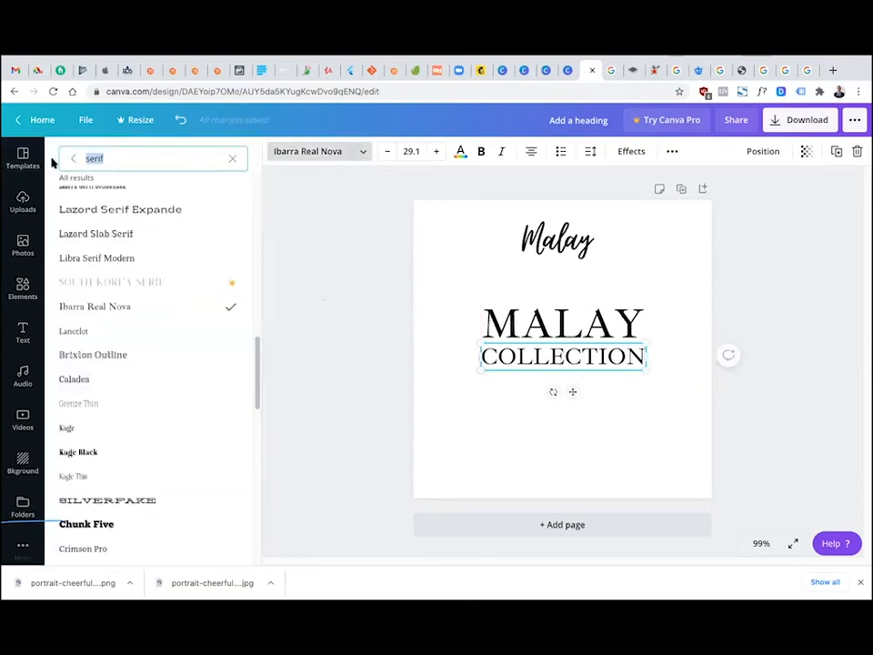
type("MONTSERRAT")
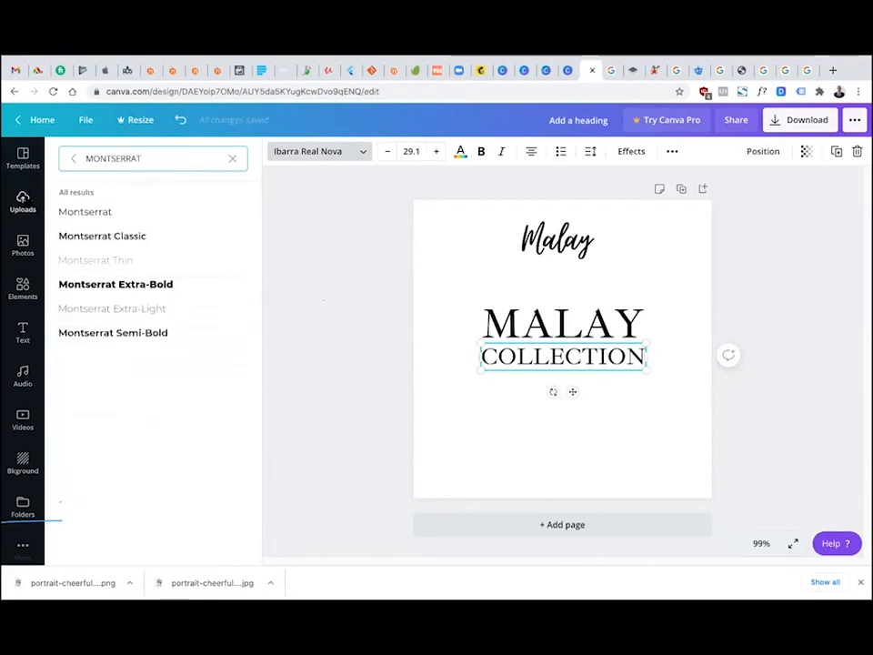
left_click(105, 214)
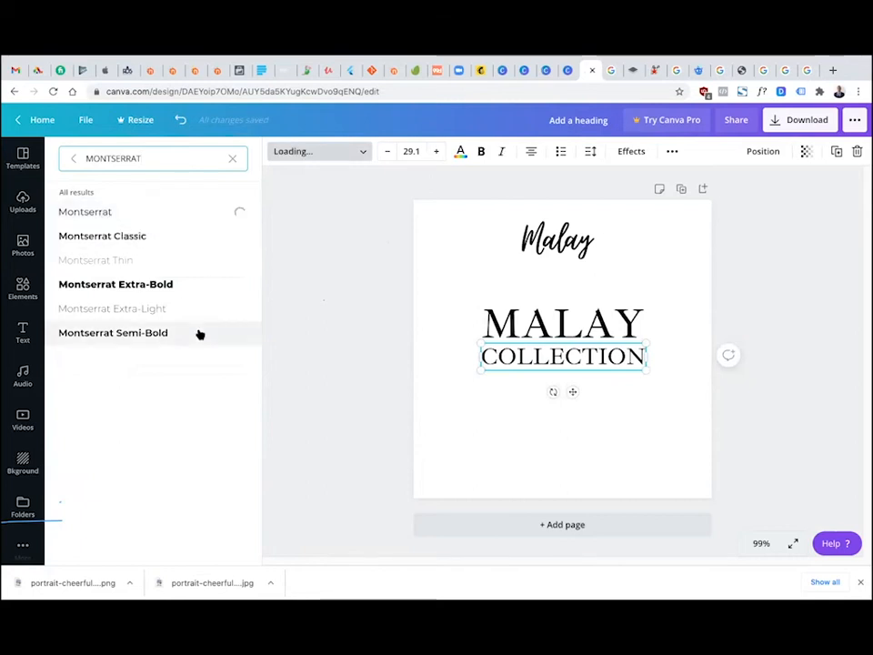
left_click_drag(640, 372, 571, 358)
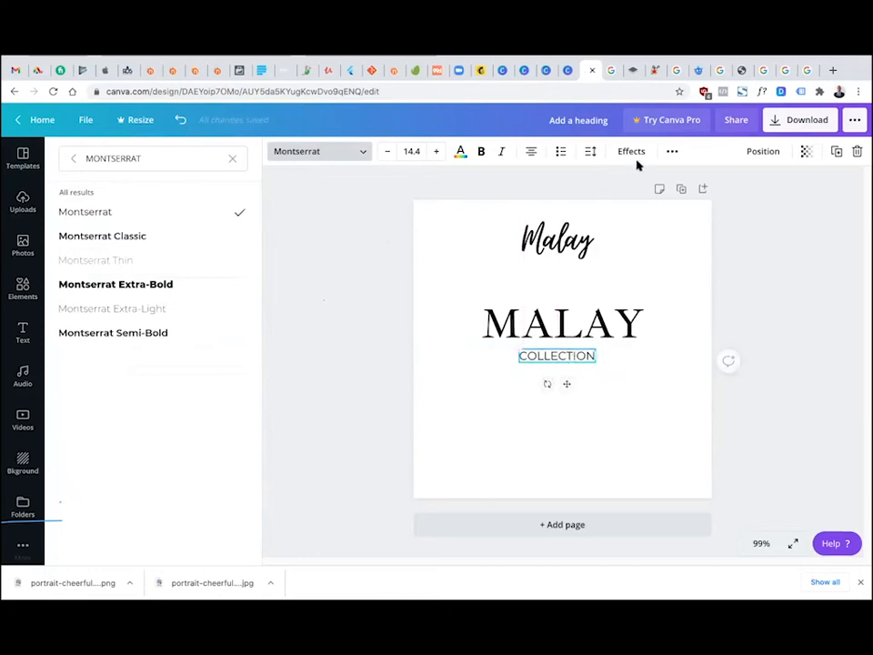
Widen the letter spacing of the COLLECTION text so it spans most of the width of MALAY
left_click(593, 152)
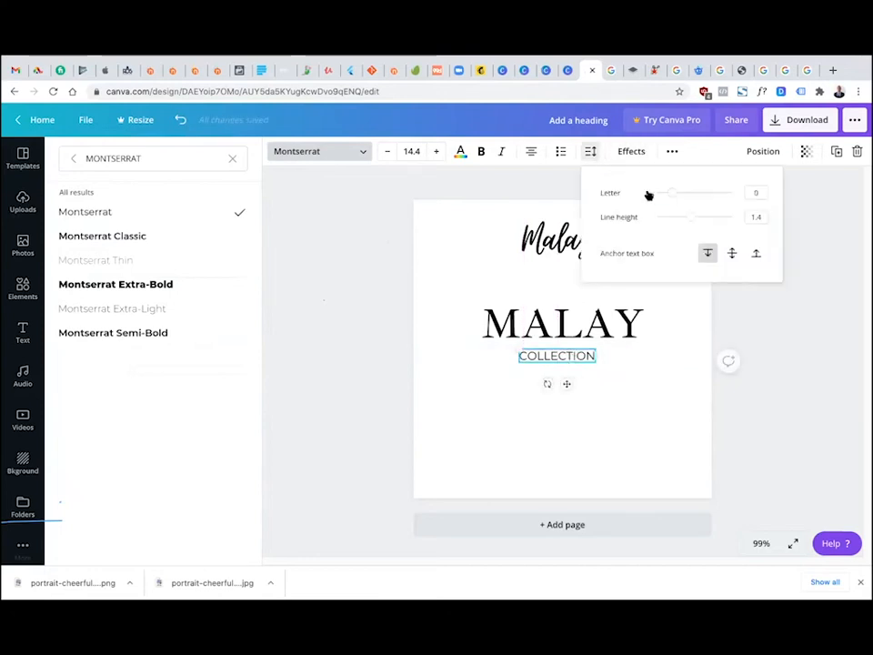
left_click_drag(670, 195, 710, 204)
left_click(769, 362)
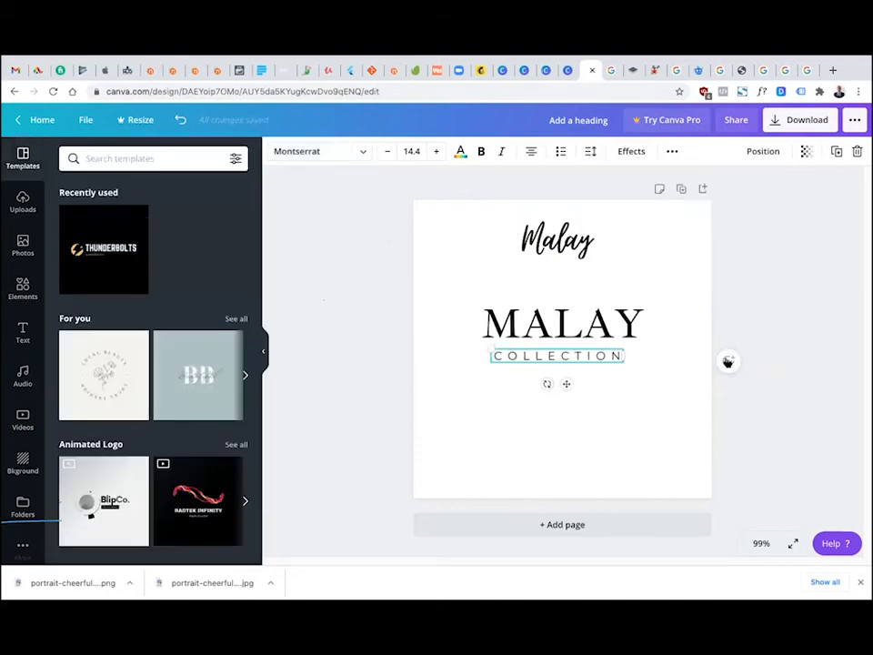
left_click(802, 456)
Nudge the COLLECTION text up closer to MALAY and centre it horizontally beneath the name
left_click(616, 361)
key("Up")
key("Up")
key("Up")
key("Up")
key("Up")
key("Up")
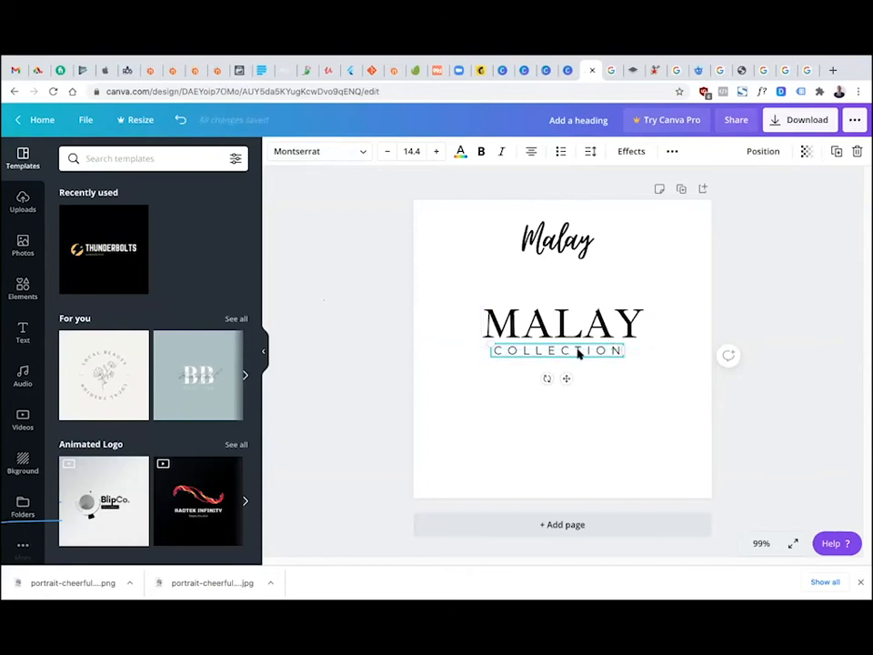
left_click_drag(579, 354, 582, 351)
left_click(588, 333)
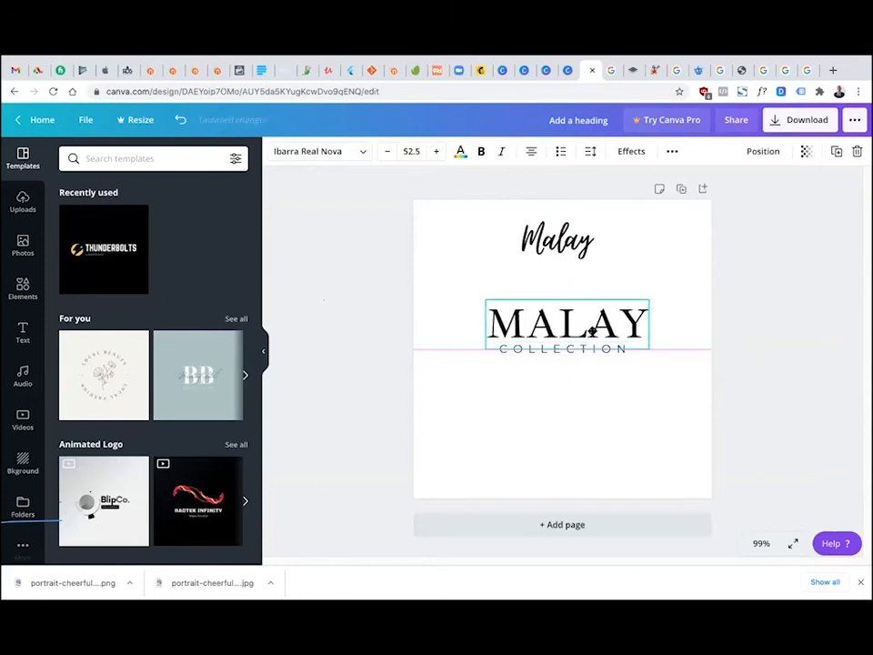
left_click(766, 330)
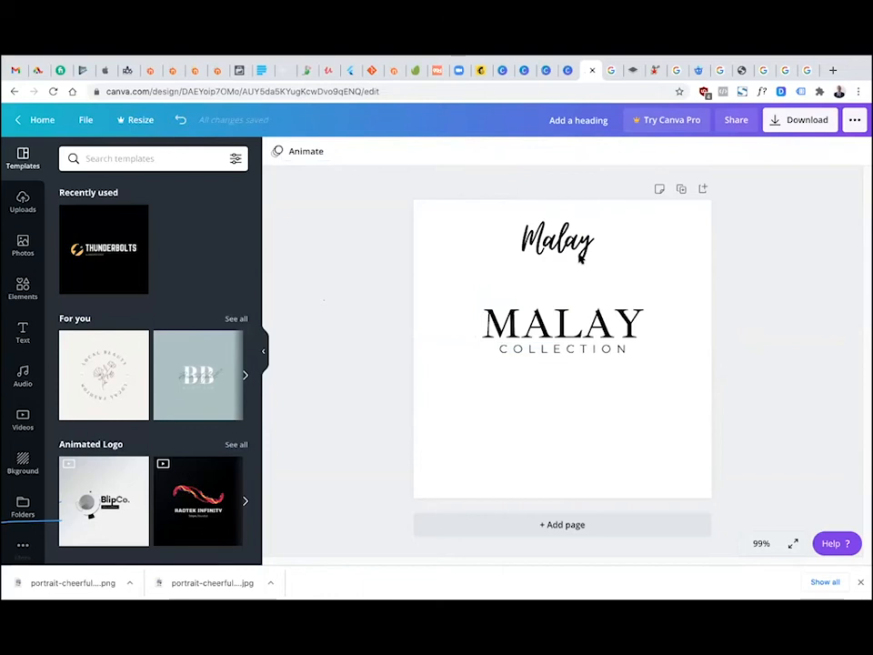
Move the script Malay text off the page into the empty area beside it
left_click_drag(616, 246, 793, 241)
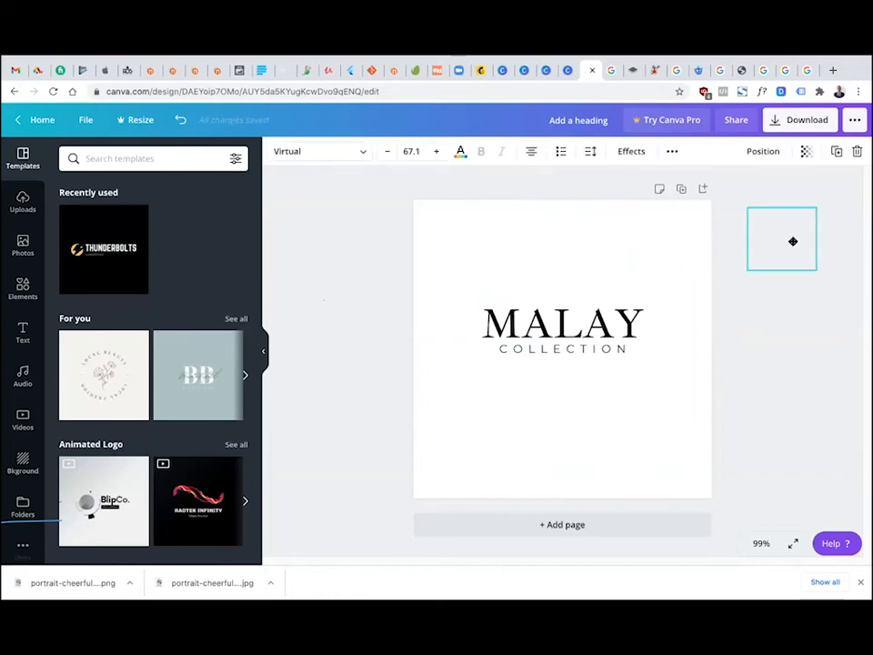
left_click_drag(794, 241, 787, 246)
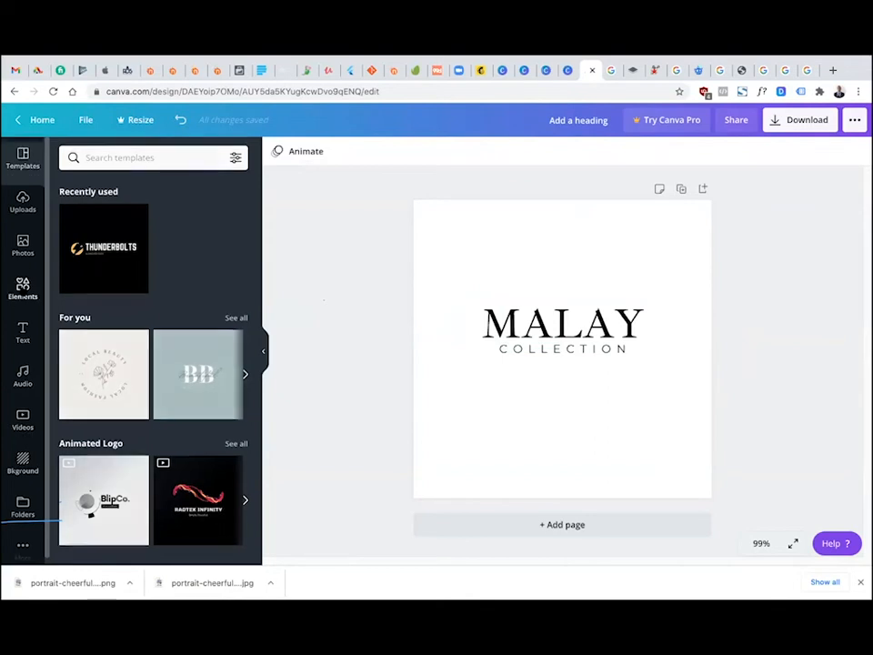
Add a black square shape, shorten it to a rectangle covering both text lines, and place it behind them
left_click(23, 287)
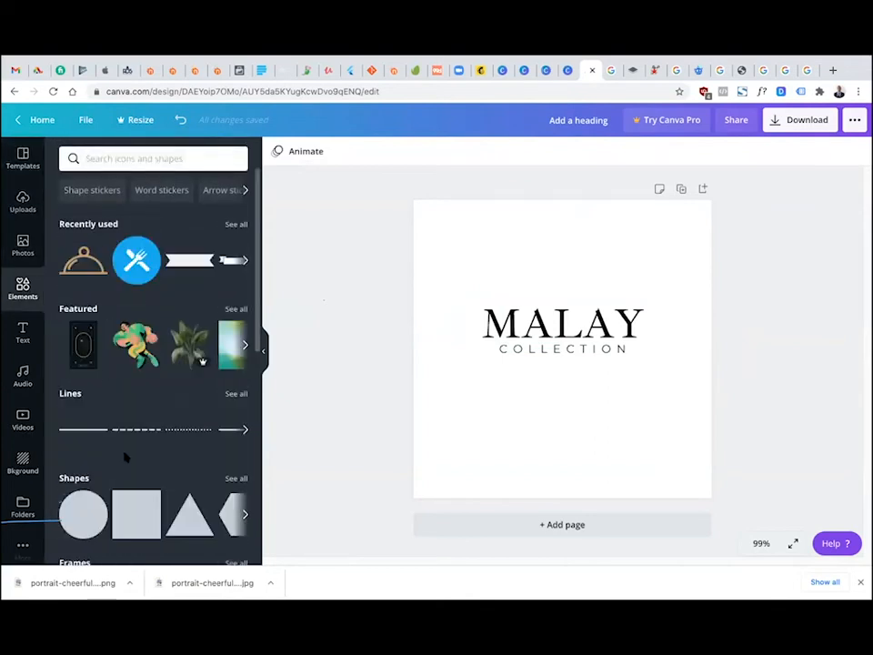
scroll(124, 450, "down", 3)
left_click(138, 351)
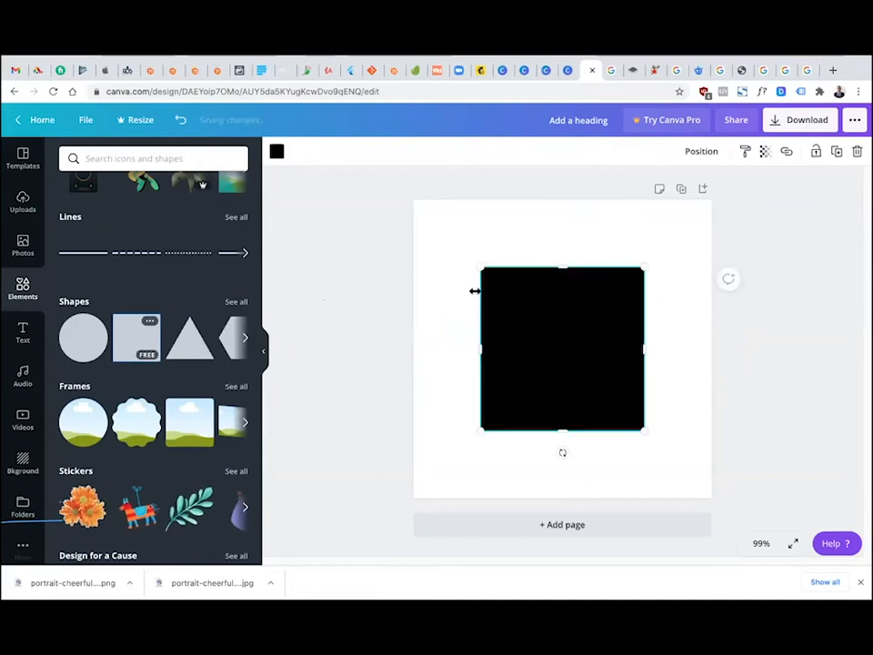
left_click_drag(563, 431, 566, 378)
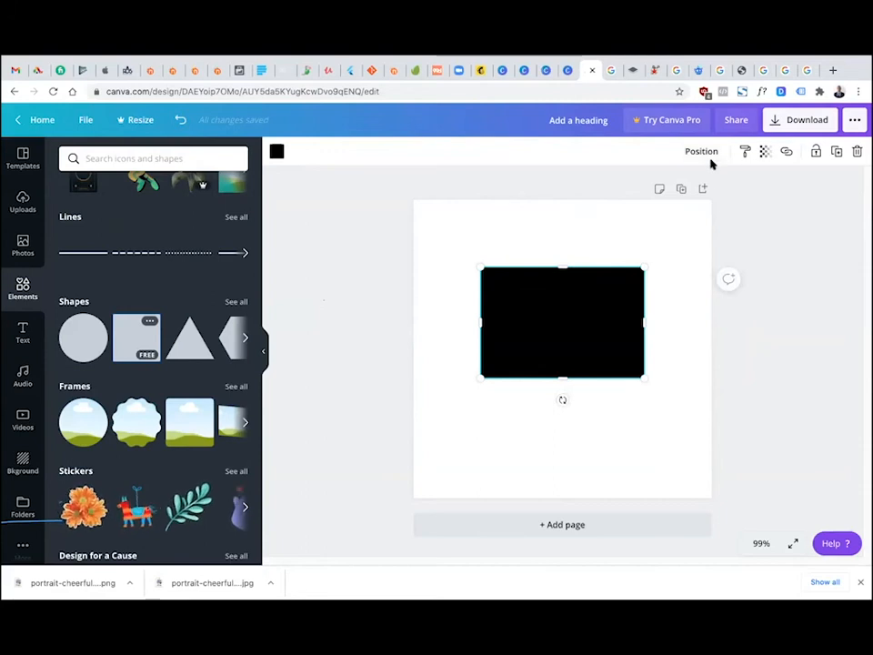
left_click(827, 410)
Change the colour of both the MALAY and COLLECTION texts to white
left_click(487, 320)
left_click(461, 151)
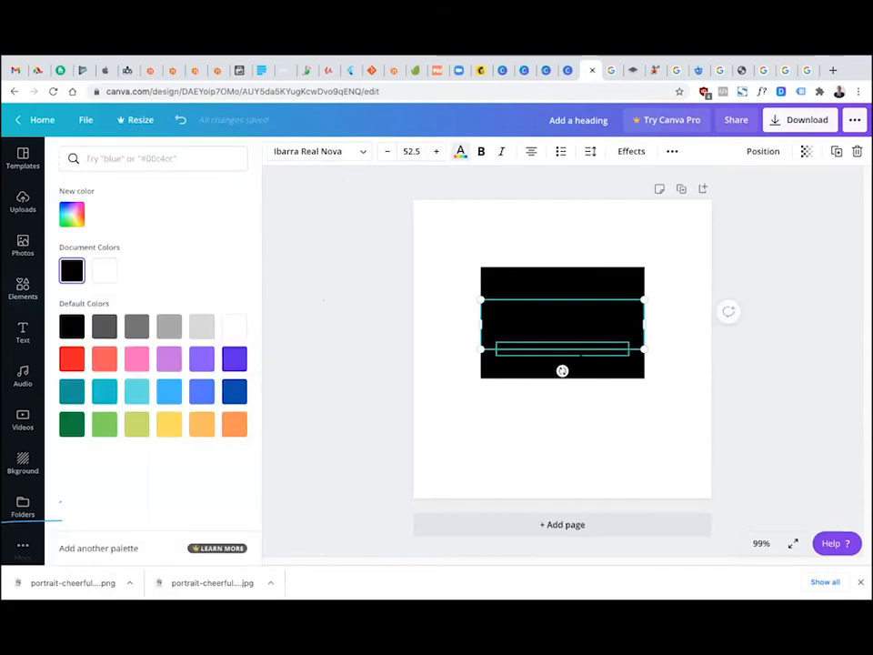
left_click(111, 272)
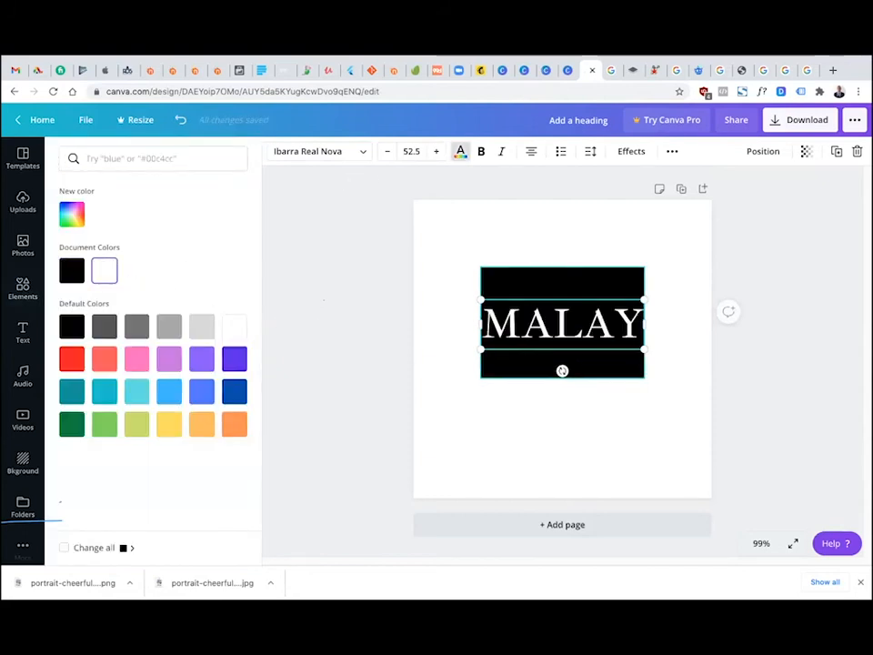
left_click(562, 365)
left_click(562, 350)
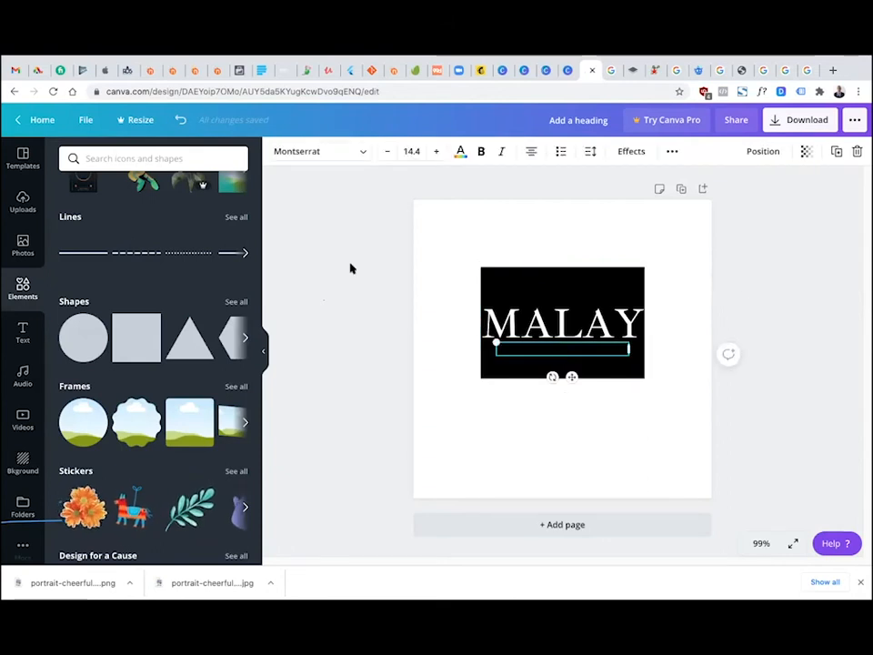
left_click(461, 151)
left_click(103, 269)
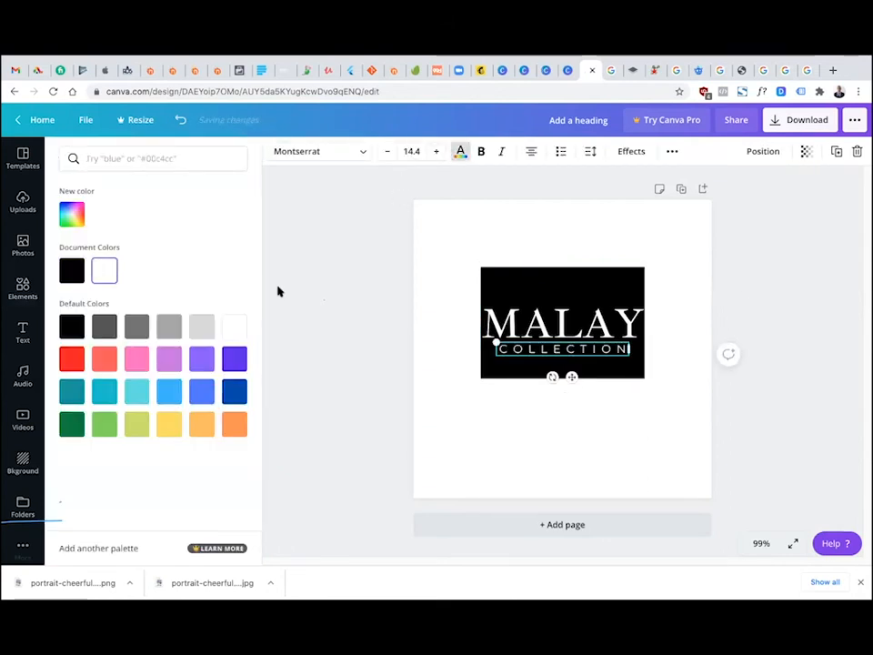
Resize the black rectangle into a wide box with narrow, even margins around the MALAY COLLECTION text
left_click(495, 343)
left_click_drag(564, 267, 564, 289)
left_click_drag(471, 329, 466, 329)
left_click_drag(655, 335, 656, 334)
left_click_drag(560, 378, 561, 368)
left_click_drag(563, 287, 565, 294)
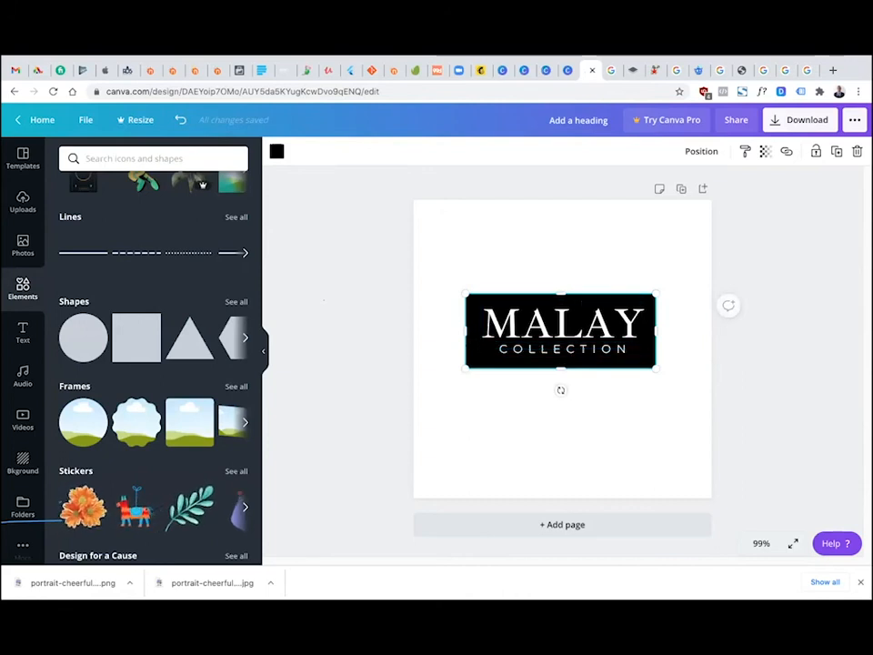
left_click_drag(460, 349, 457, 349)
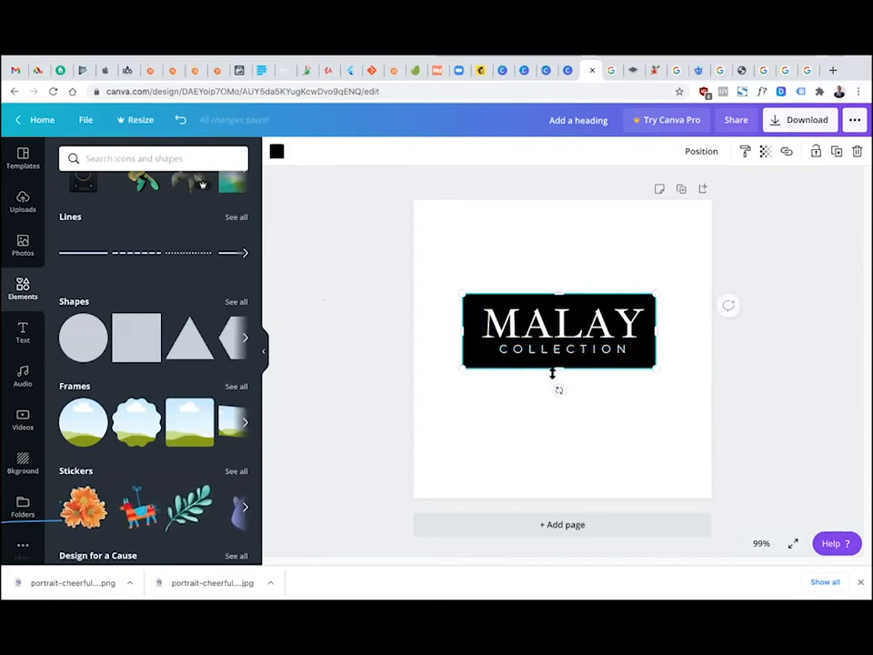
left_click_drag(557, 368, 554, 363)
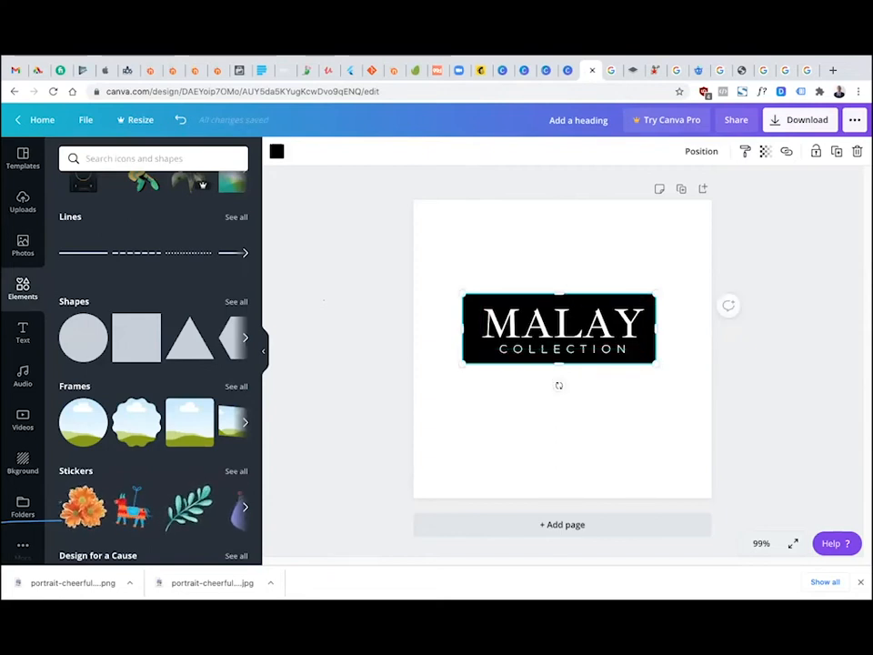
left_click(783, 405)
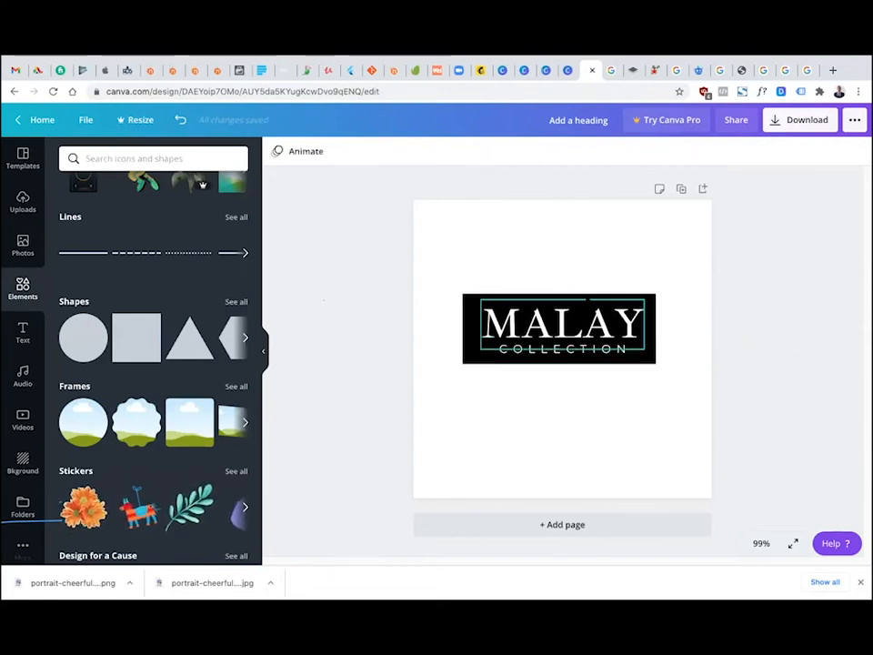
Shift the black rectangle slightly so the MALAY COLLECTION text sits centred inside it
left_click(637, 320)
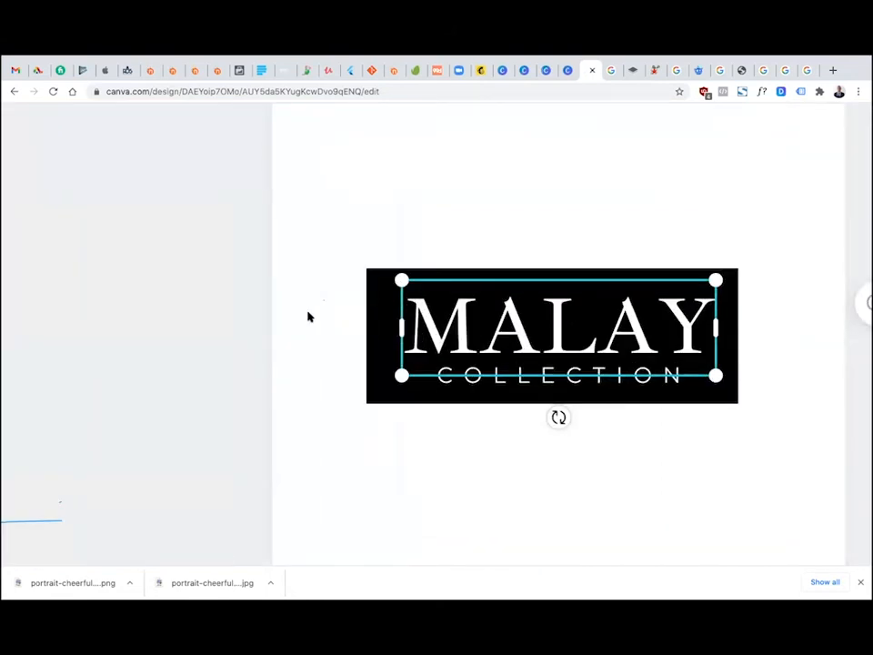
left_click(309, 317)
left_click(559, 373)
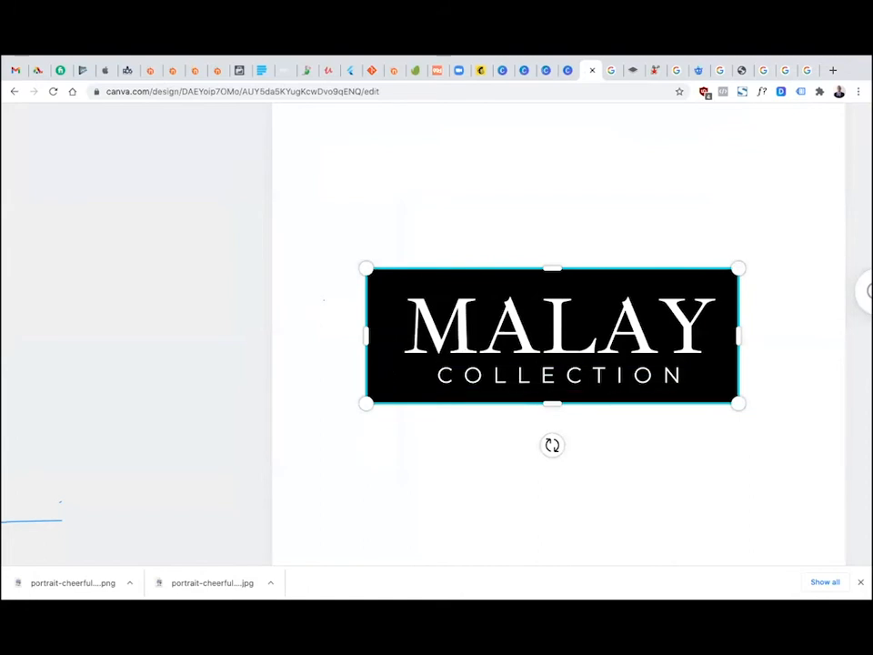
mouse_move(559, 373)
left_mouse_down()
mouse_move(567, 365)
mouse_move(566, 385)
mouse_move(567, 377)
left_mouse_up()
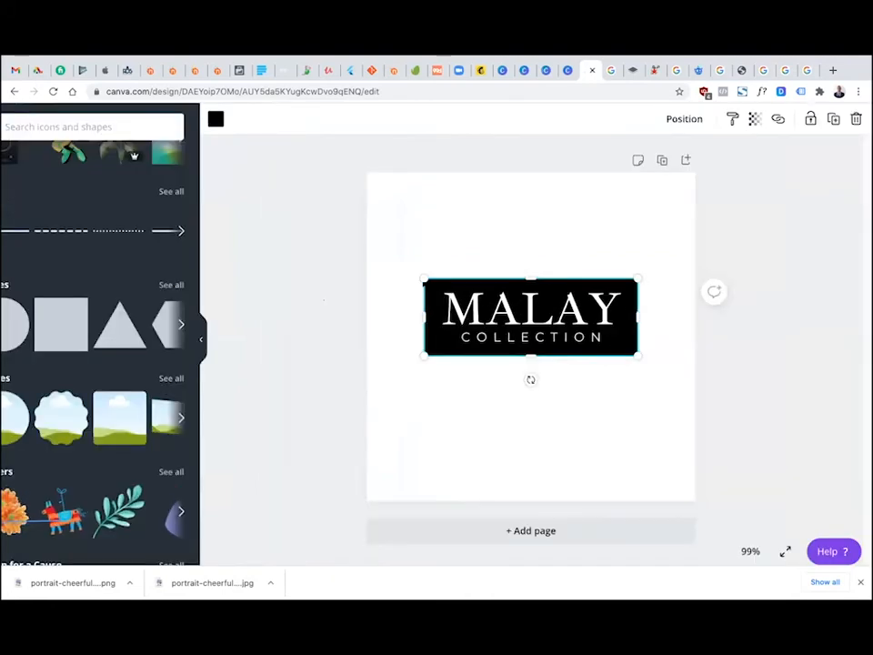
left_click(721, 384)
Group the black rectangle with the MALAY and COLLECTION texts
left_click_drag(782, 399, 467, 294)
right_click(554, 345)
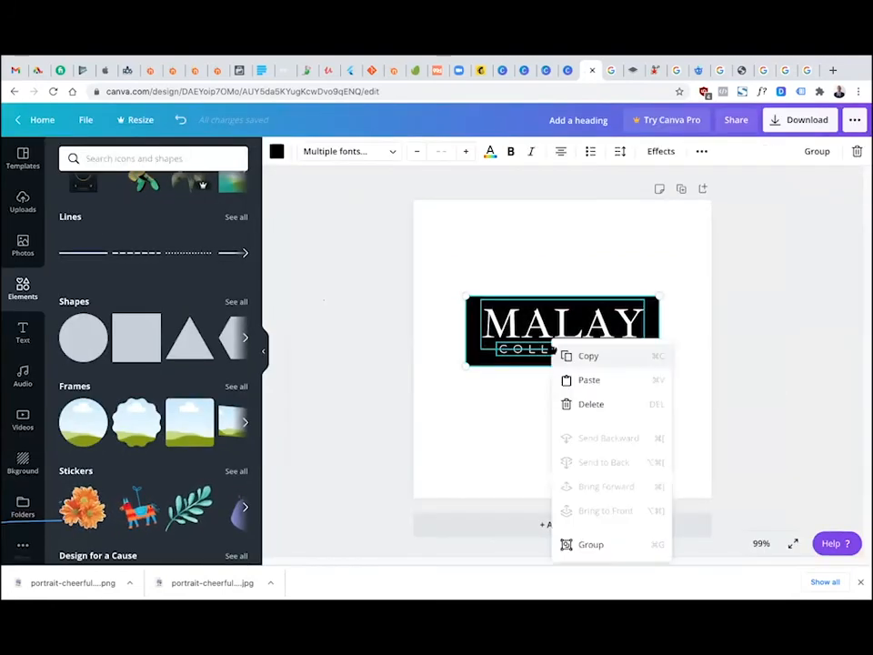
left_click(591, 544)
Scale the grouped logo down until MALAY is at font size 39.6, and move it to the page's upper centre
left_click_drag(659, 366, 612, 349)
left_click_drag(591, 323, 613, 262)
left_click(744, 273)
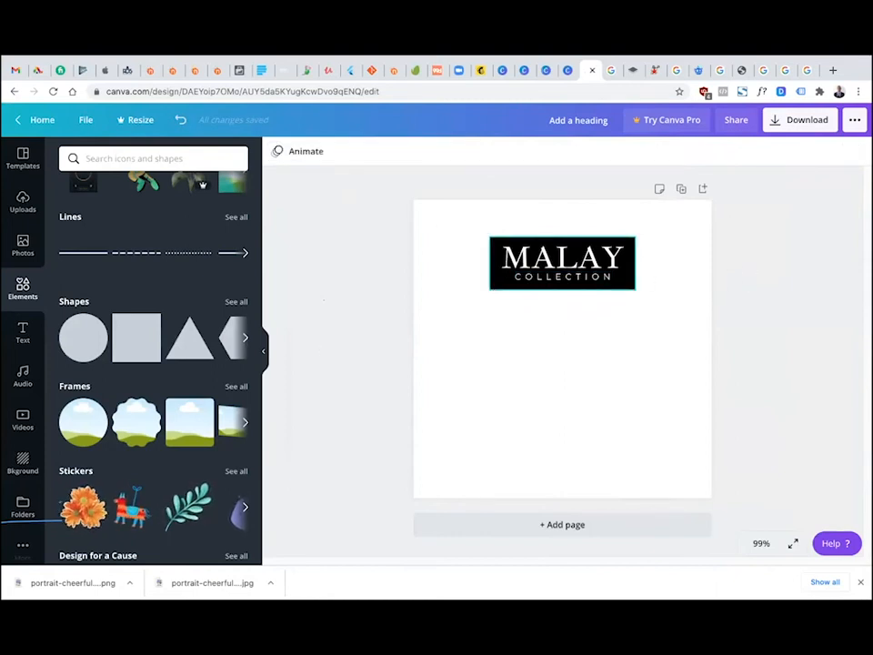
left_click(562, 263)
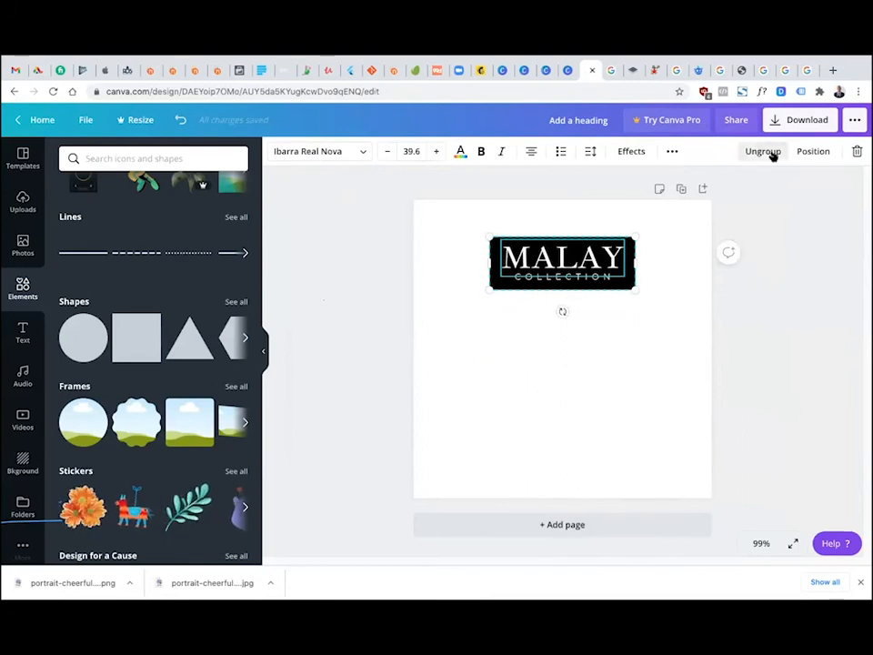
left_click(804, 231)
left_click(562, 262)
left_click(611, 284)
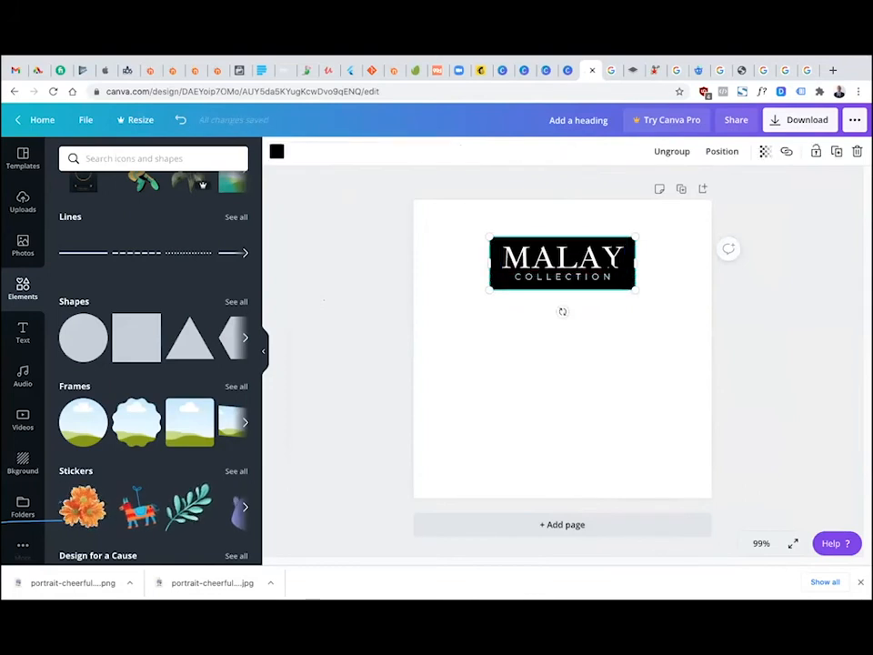
left_click(345, 362)
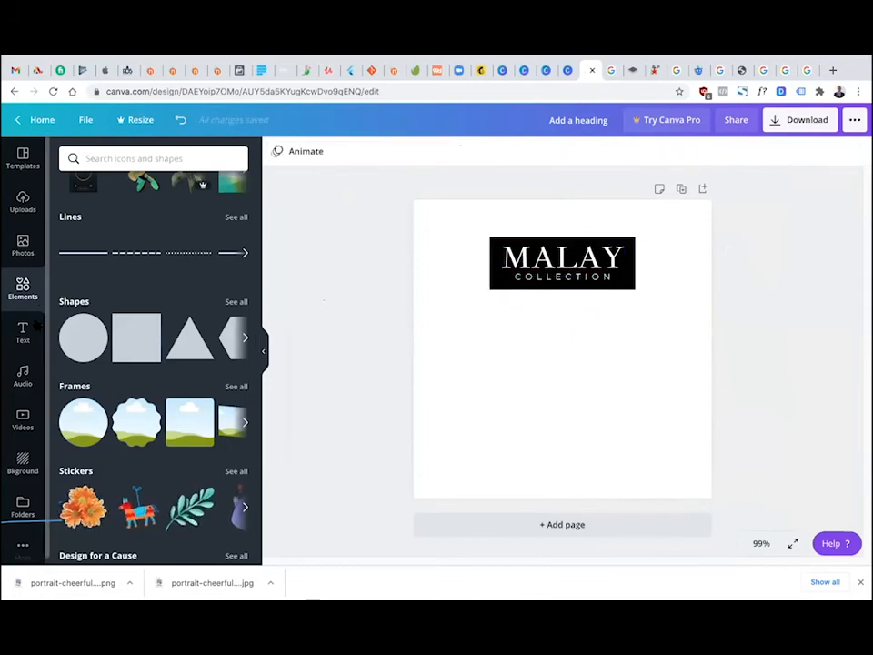
Search the elements for FEMALE SHOE and add the illustration of legs in strappy high heels below the logo
left_click(123, 161)
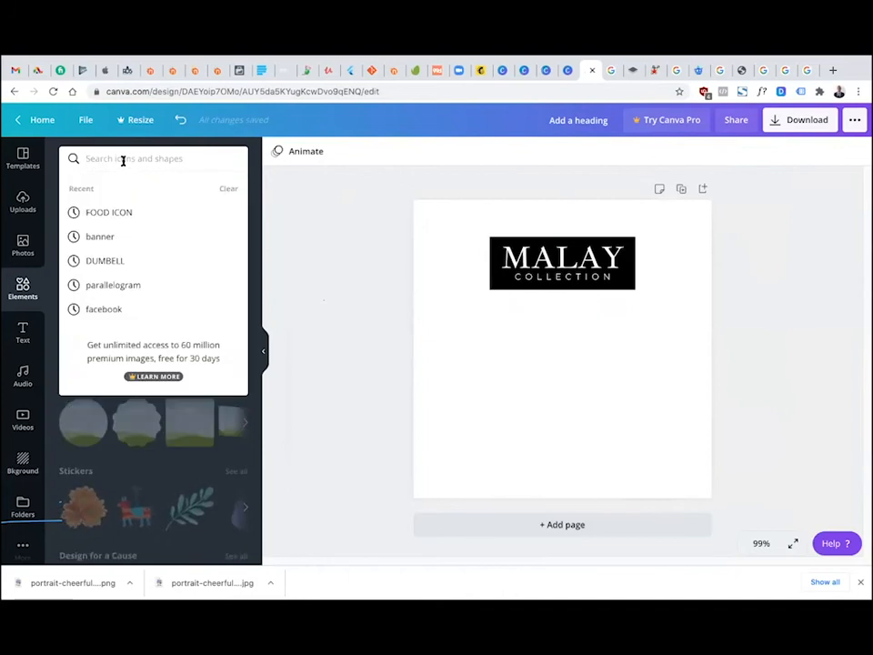
type("FEM")
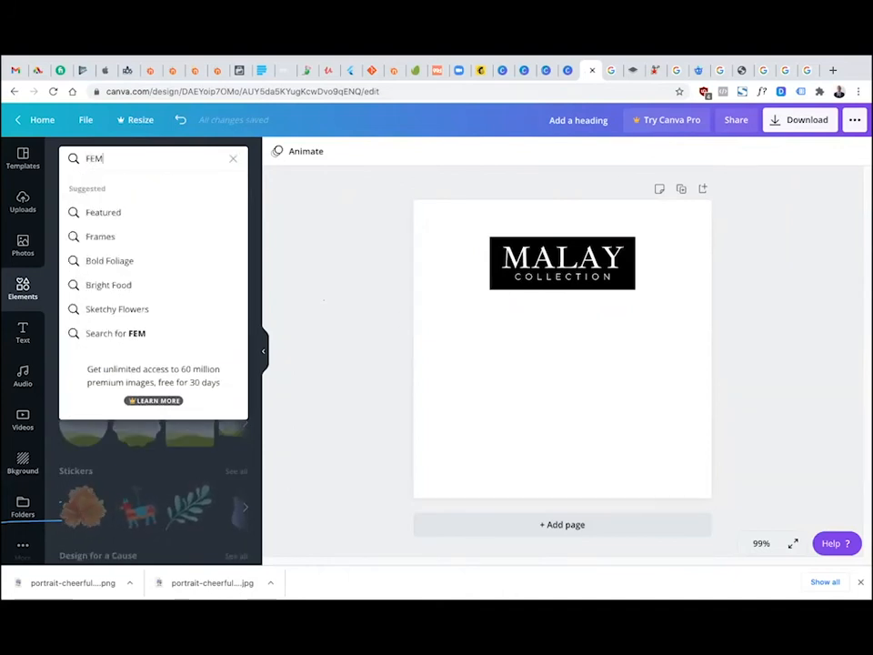
type("ALE SHOE")
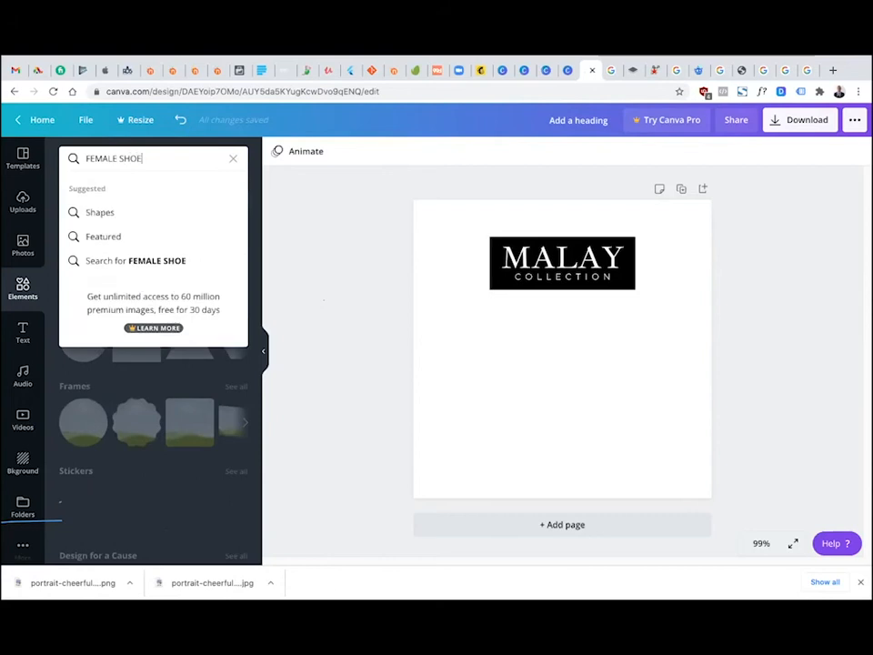
key("Return")
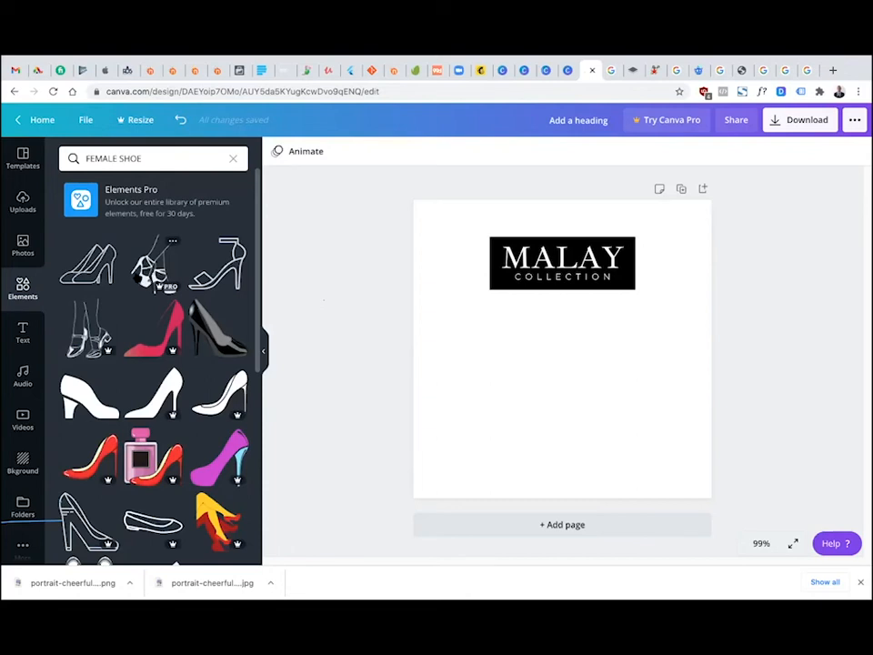
left_click_drag(153, 264, 515, 358)
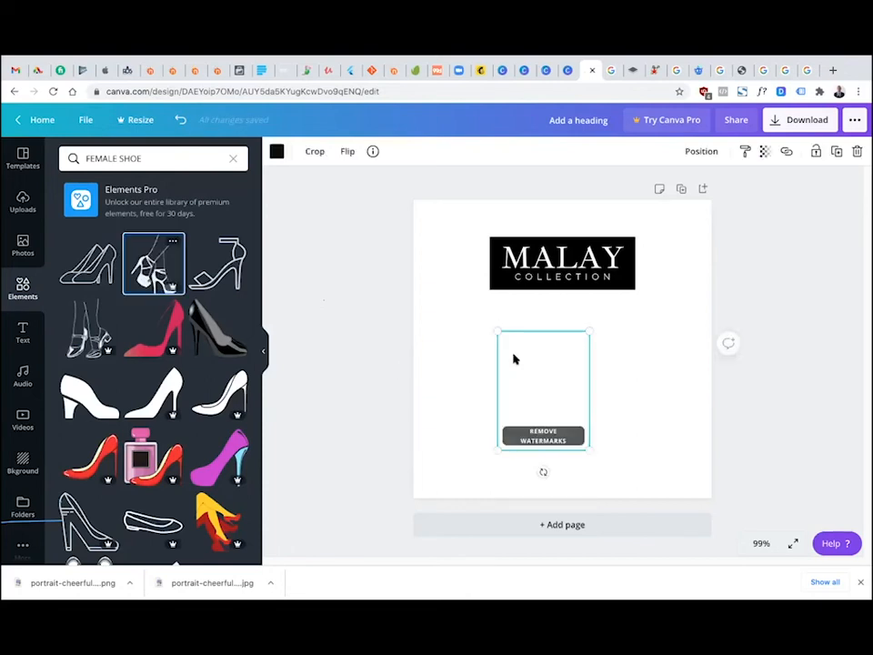
left_click(365, 367)
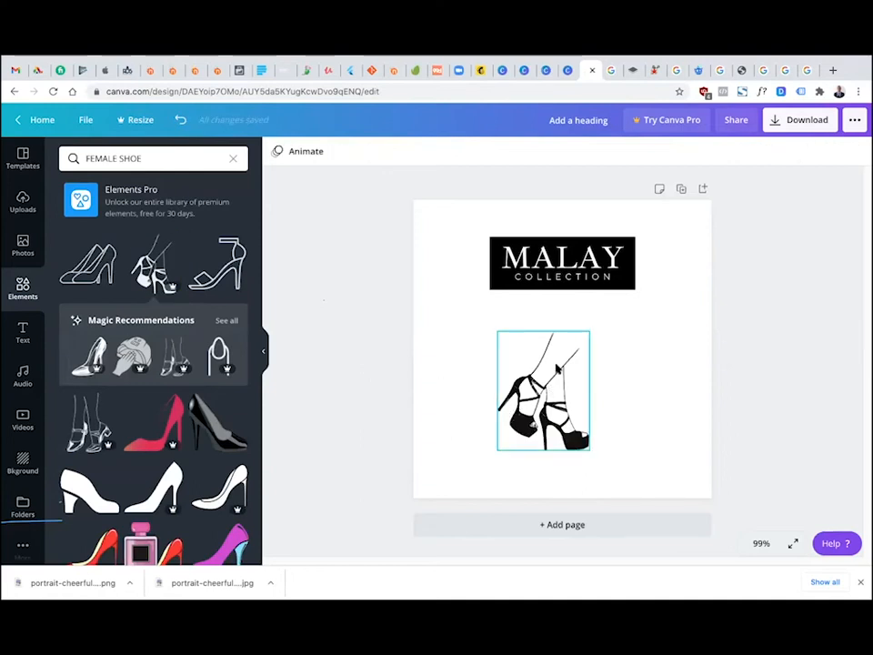
Move the high-heels illustration up and toward the page's left half, below the black-box logo
left_click(558, 369)
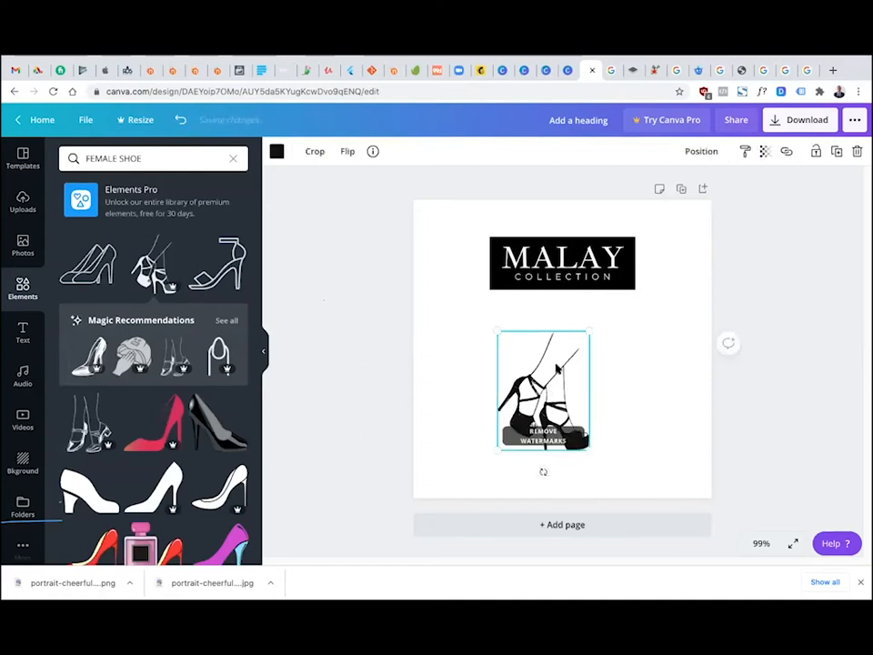
left_click_drag(554, 386, 517, 366)
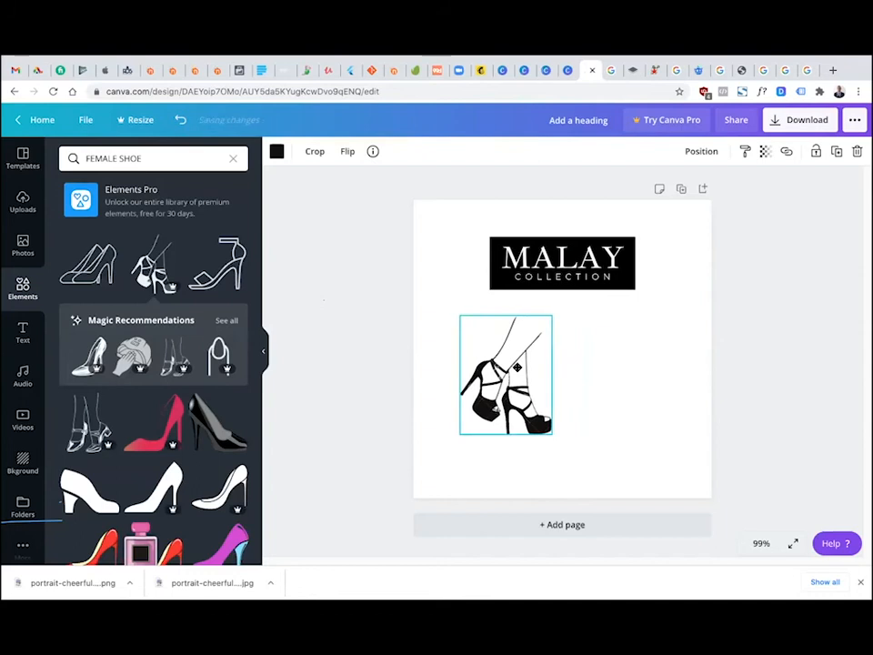
Try flipping the high-heels illustration horizontally, and flip it back to its original direction
left_click(346, 151)
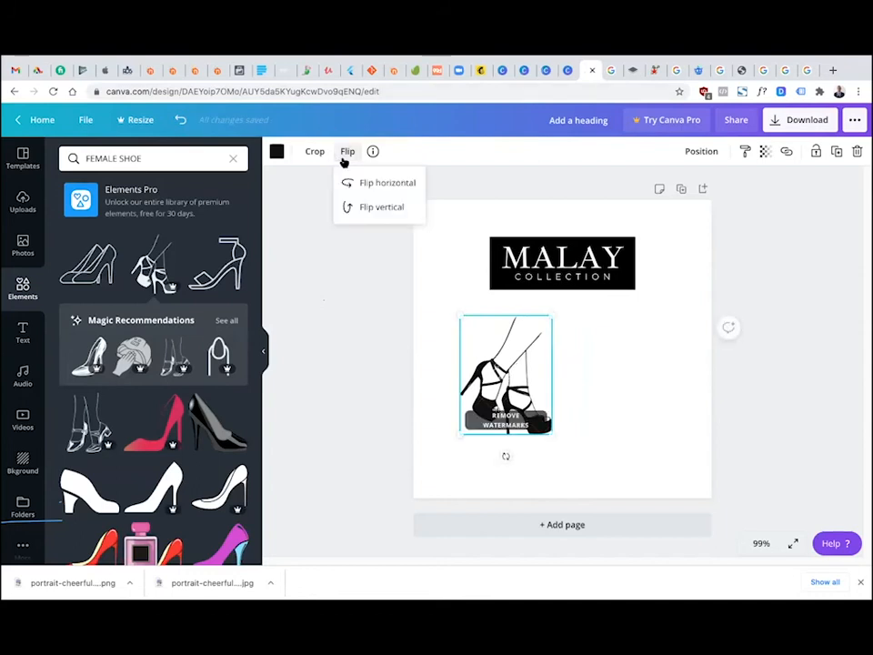
left_click(391, 332)
left_click(507, 373)
left_click(345, 151)
left_click(382, 184)
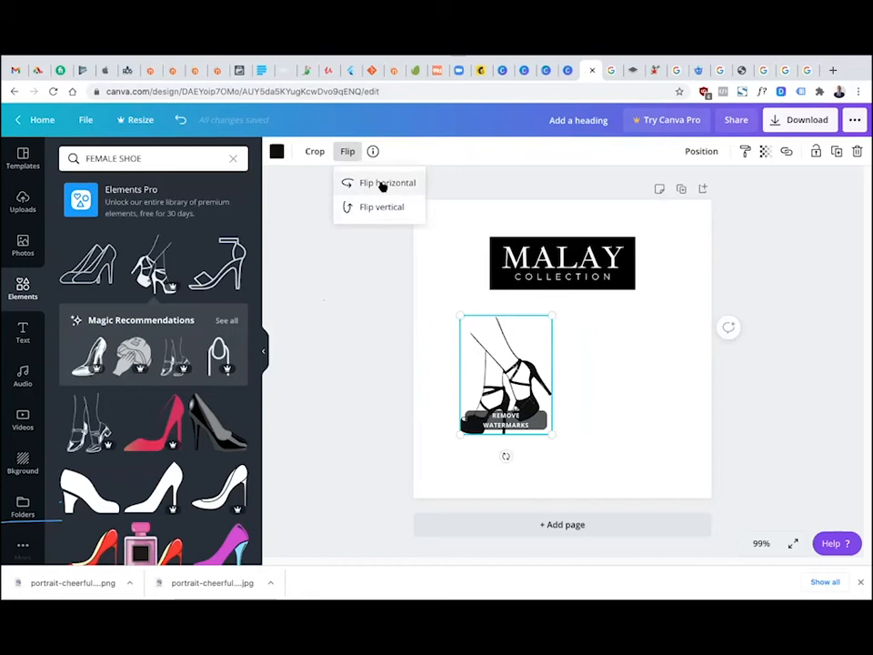
left_click(382, 184)
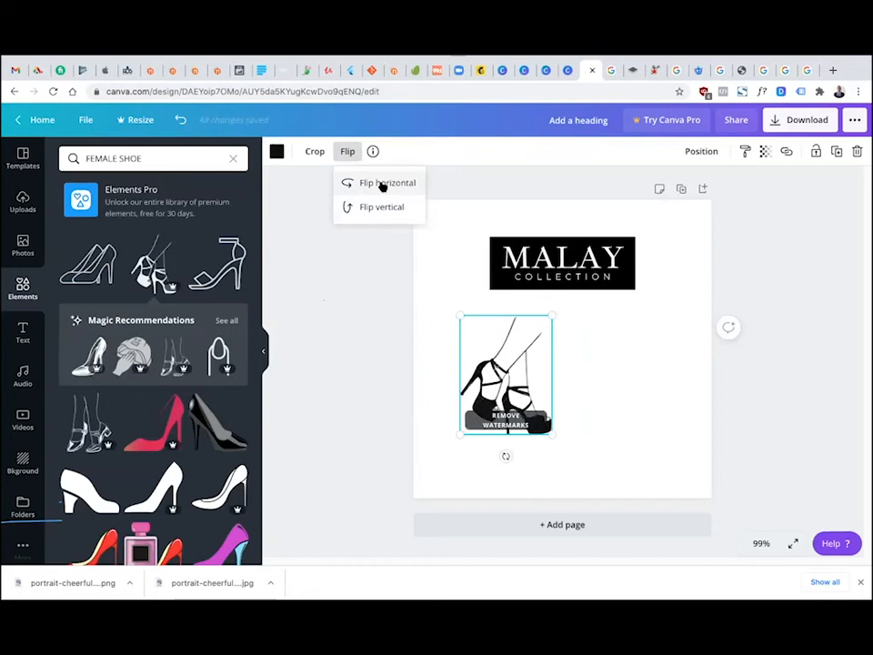
left_click(358, 295)
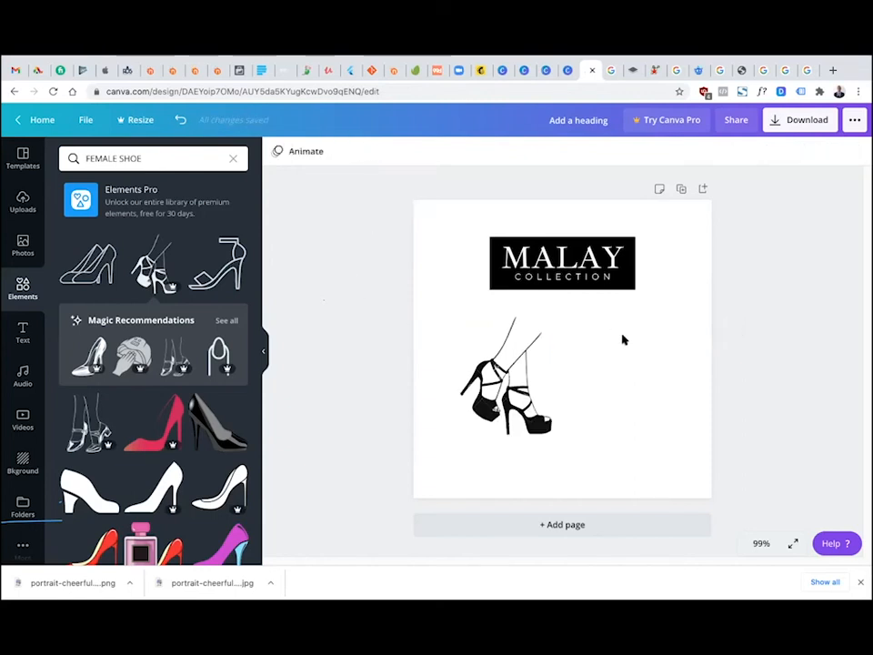
Shift the high-heels illustration further left and add a heading that reads MALAY
left_click_drag(510, 382, 488, 382)
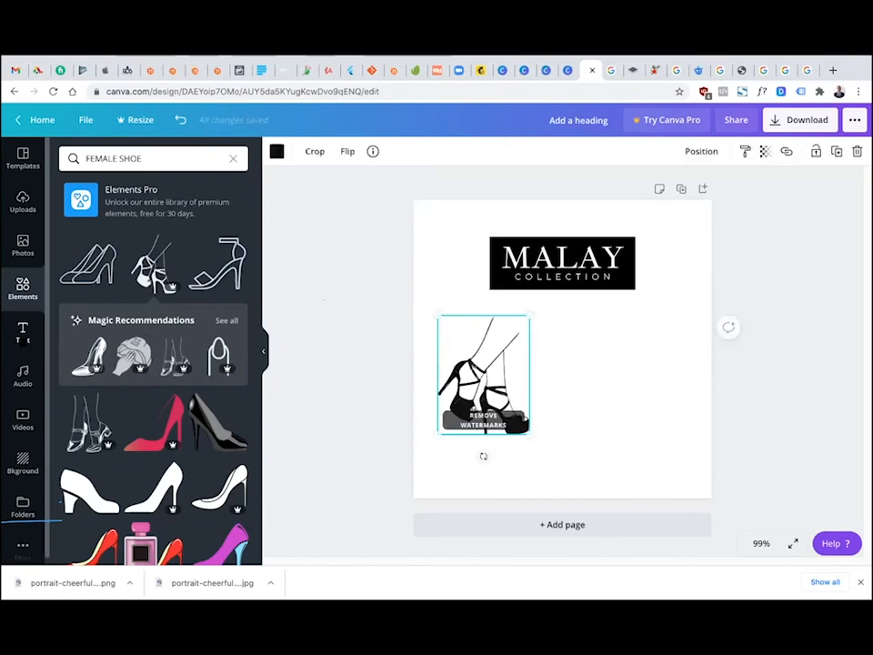
left_click(24, 333)
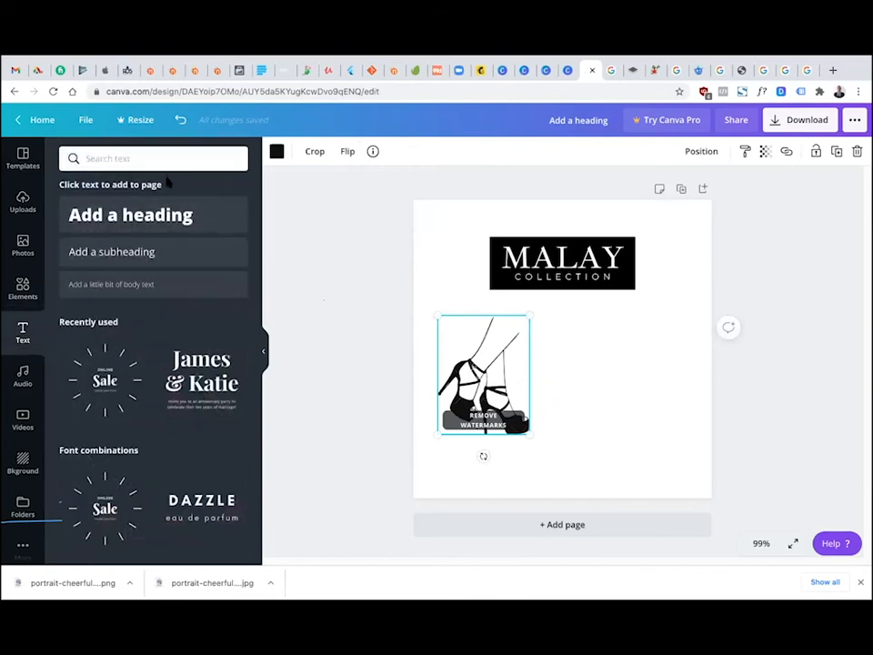
left_click(130, 215)
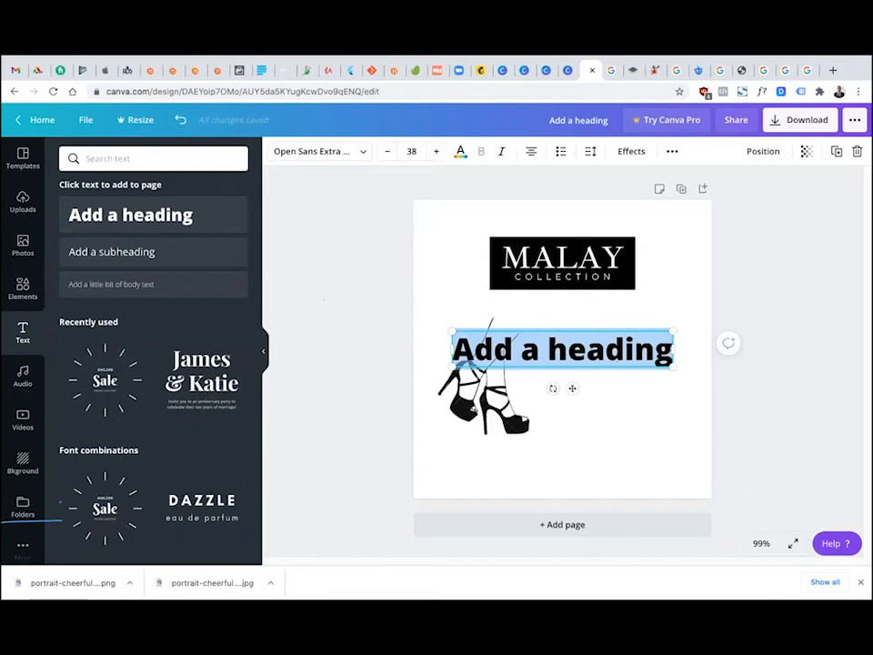
type("MI")
key("BackSpace")
key("BackSpace")
type("Ma")
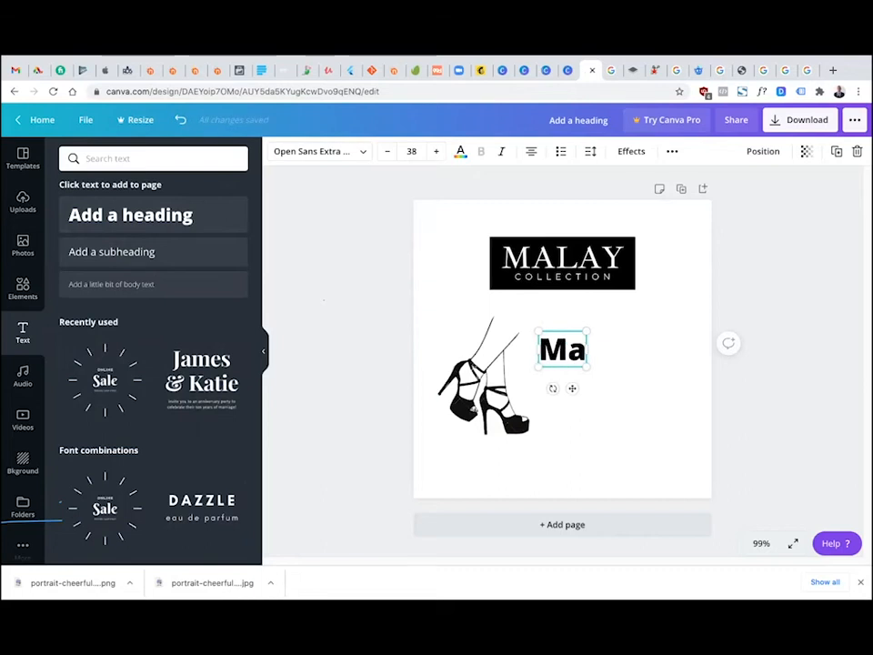
key("BackSpace")
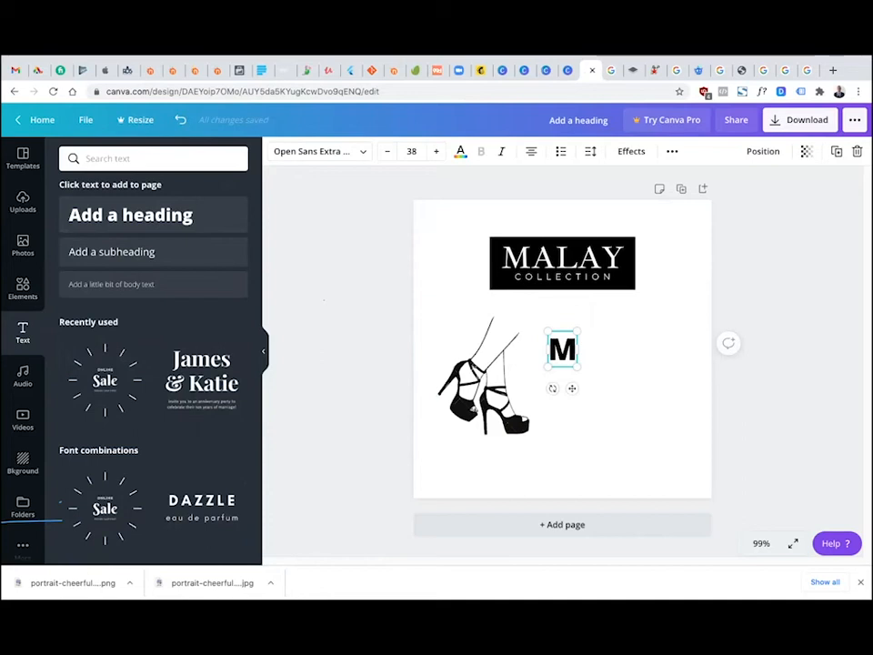
type("ALAY")
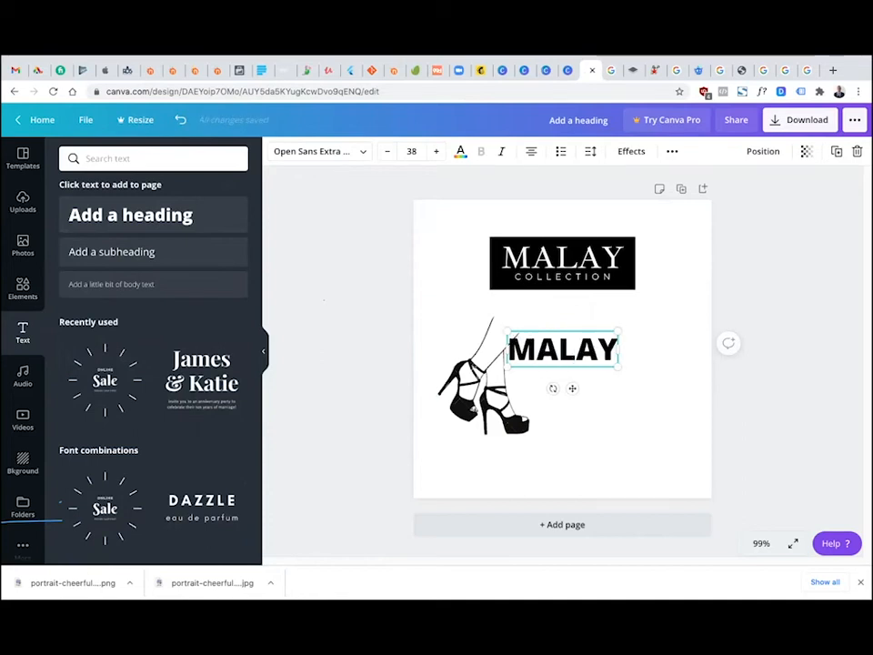
Place the MALAY heading to the right of the shoes and enlarge it to font size 45
left_click(701, 409)
left_click_drag(621, 334, 663, 336)
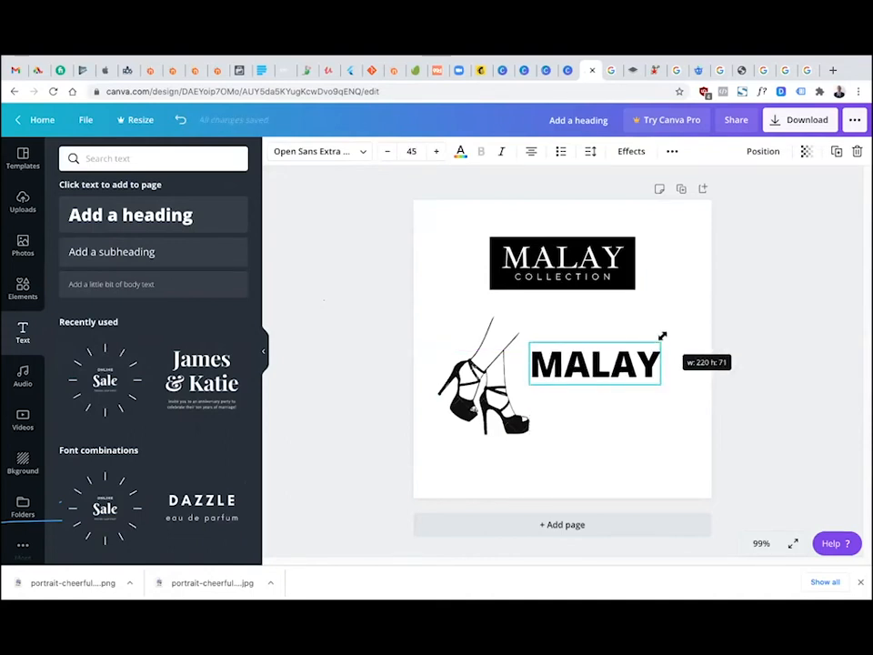
Change the heading's text to Malay in mixed case and move it closer to the shoes
left_click(575, 362)
left_click(569, 362)
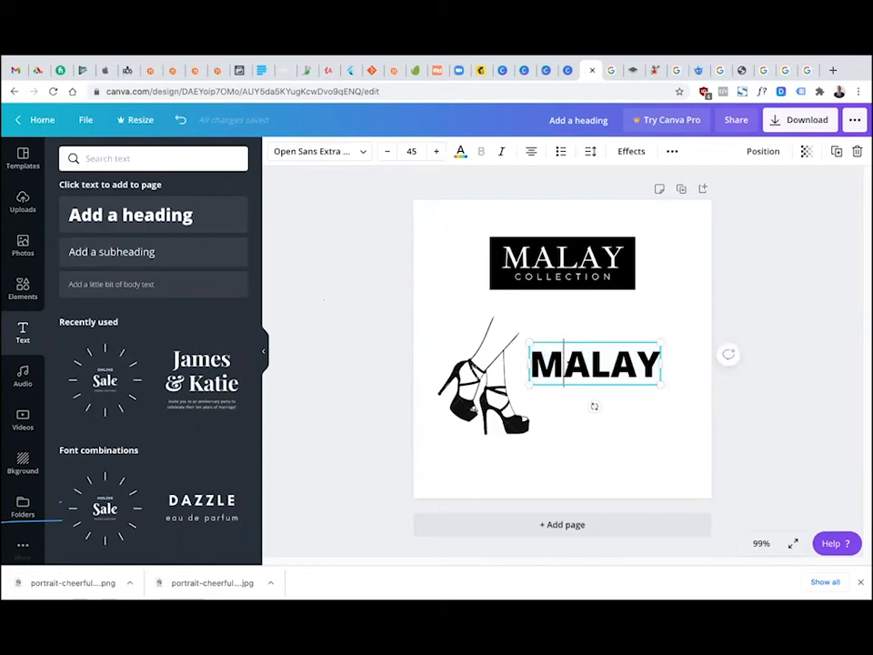
left_click_drag(564, 364, 665, 375)
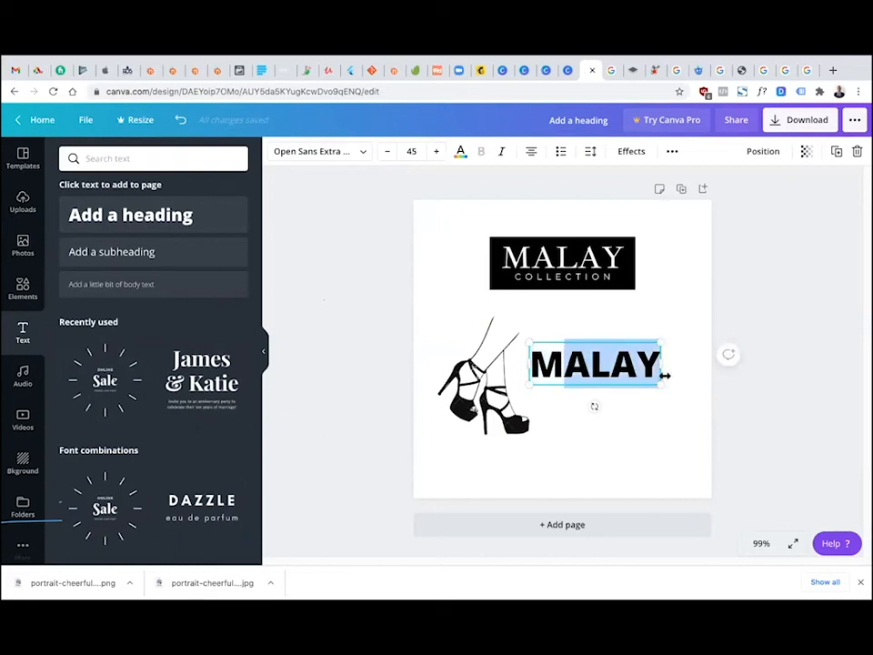
type("alay")
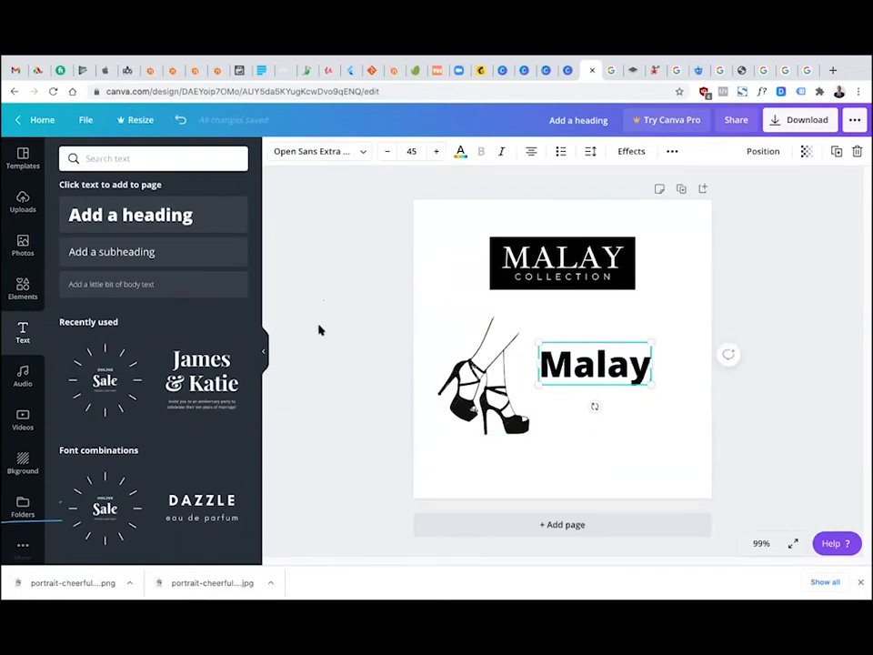
left_click(319, 331)
mouse_move(608, 364)
left_mouse_down()
mouse_move(591, 364)
mouse_move(599, 364)
left_mouse_up()
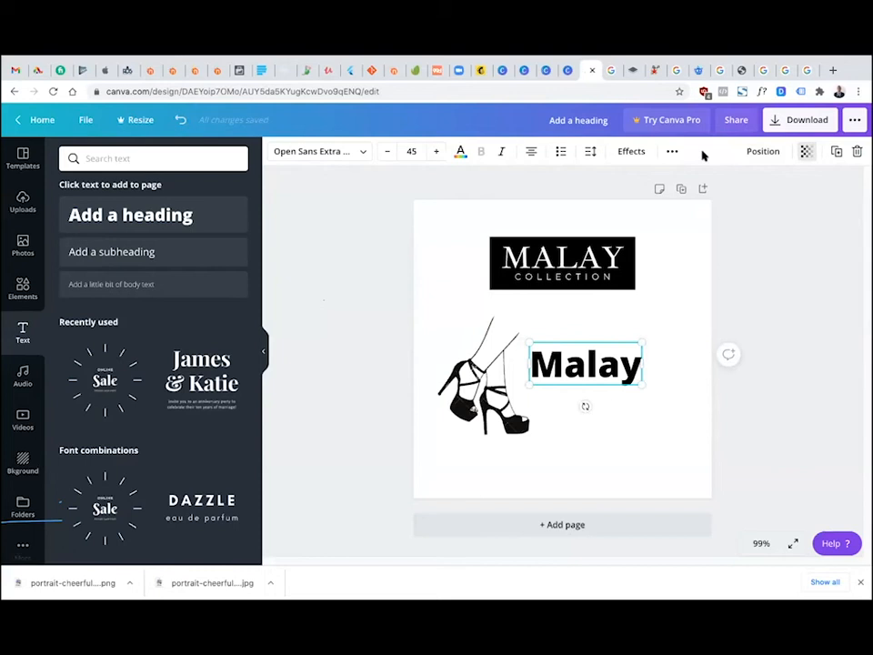
Duplicate the Malay heading, place the copy directly beneath it, and replace the copy's text with COLLECTIONS
right_click(588, 377)
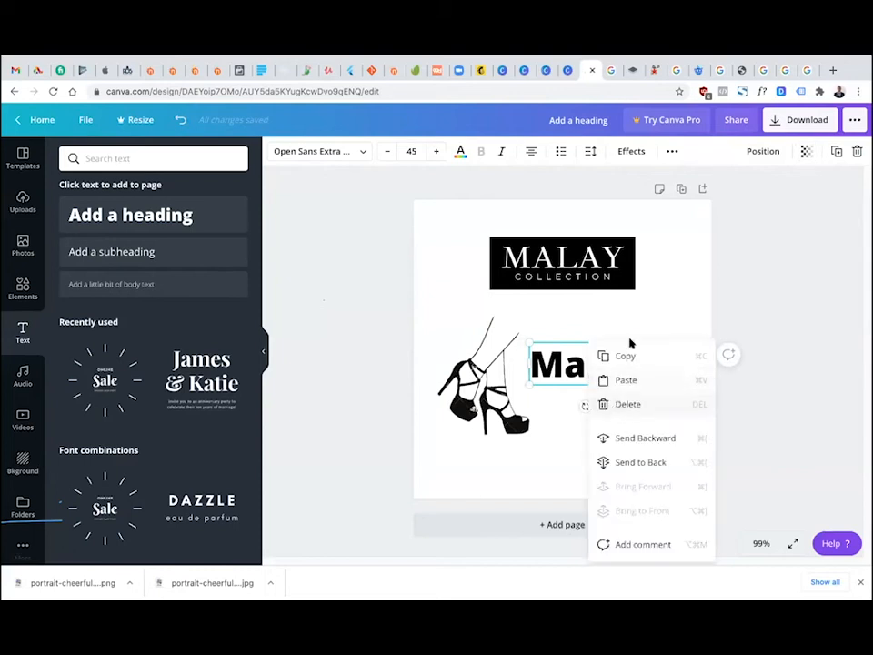
left_click(735, 300)
left_click(605, 369)
key("ctrl+d")
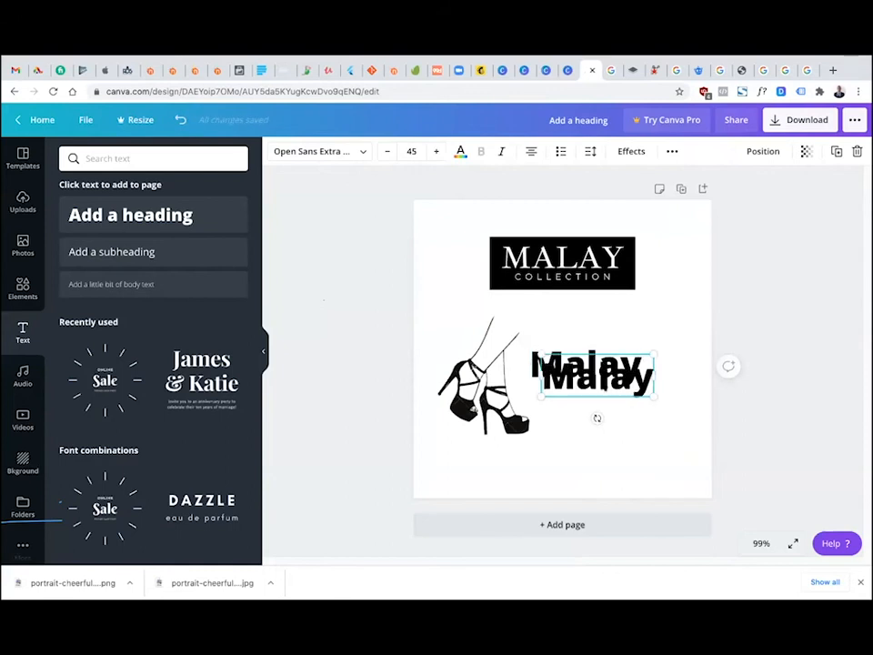
left_click_drag(600, 398, 588, 418)
double_click(597, 407)
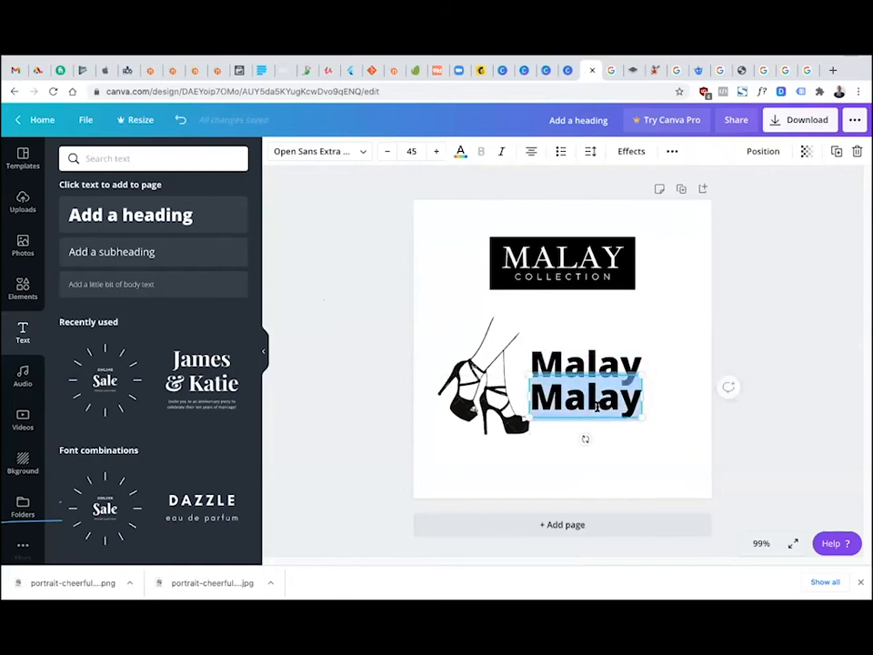
type("C")
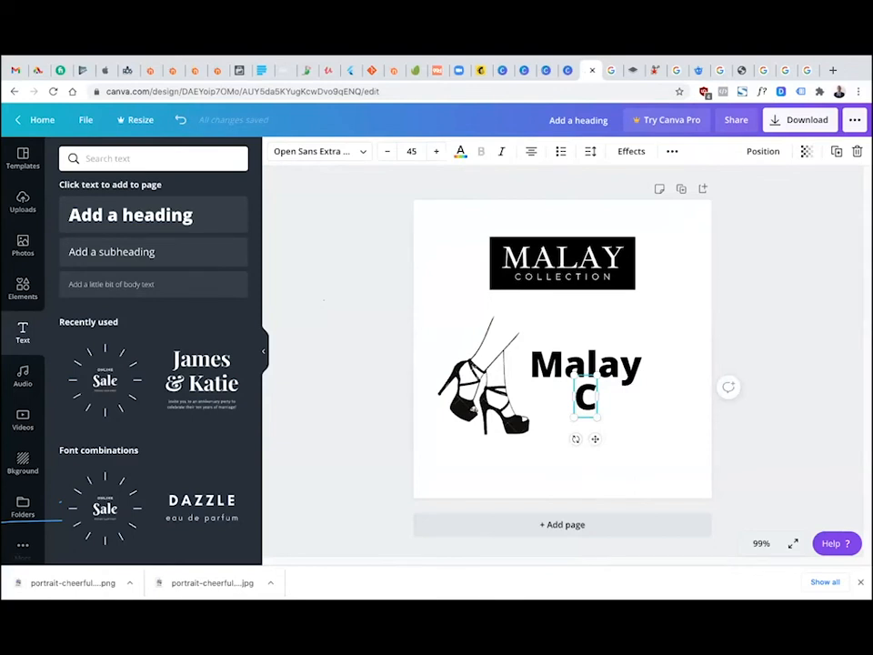
type("OLLECTIONS")
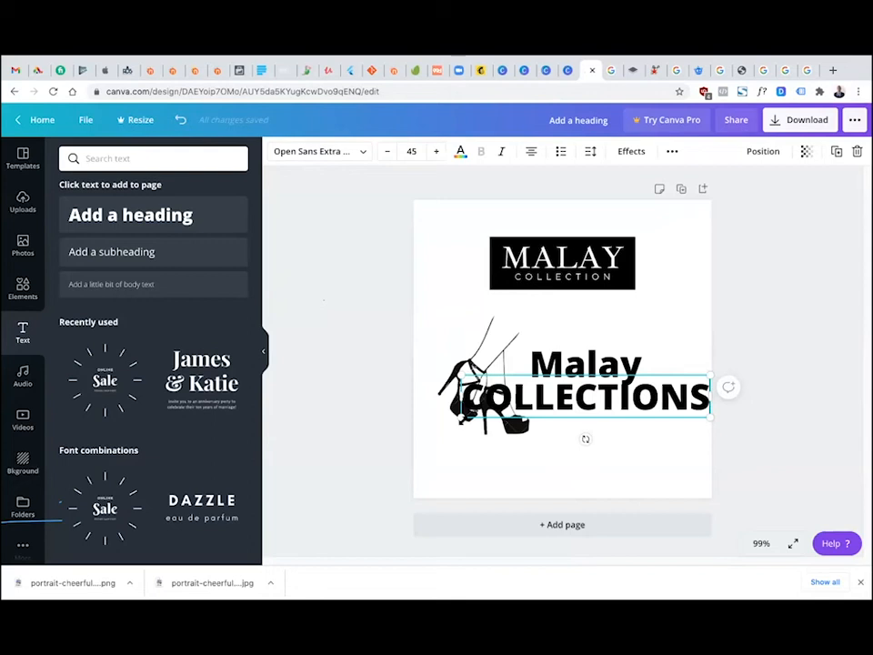
Scale the COLLECTIONS text down to a small subtitle and place it just beneath Malay
left_click_drag(465, 417, 626, 389)
left_click(765, 345)
left_click_drag(692, 384, 599, 385)
left_click(734, 437)
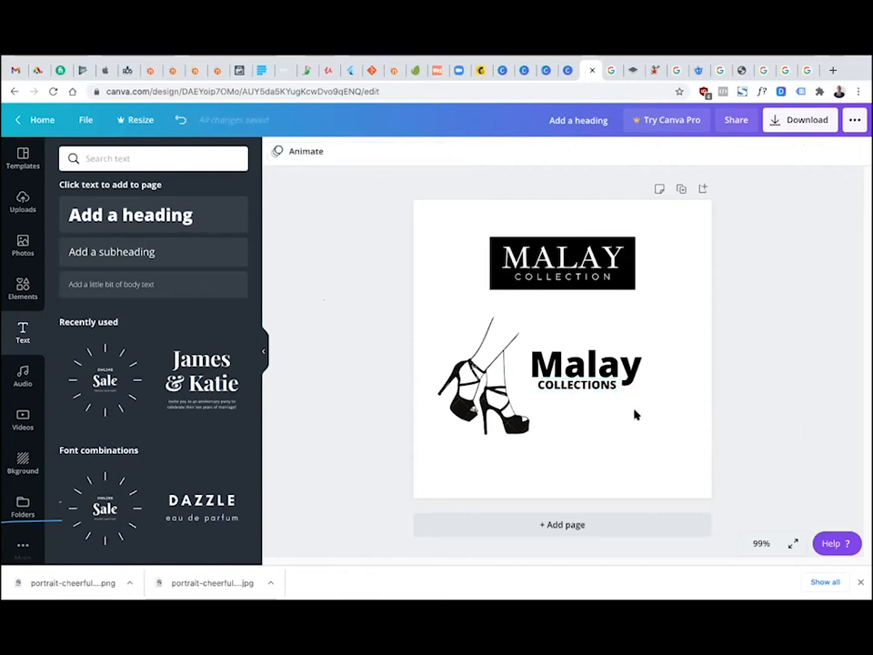
Enlarge Malay and COLLECTIONS together until Malay is at font size 56.3, and shift them closer to the shoes
left_click_drag(769, 346, 585, 413)
left_click_drag(642, 394, 664, 423)
left_click_drag(608, 373, 599, 375)
left_click(797, 355)
left_click(591, 373)
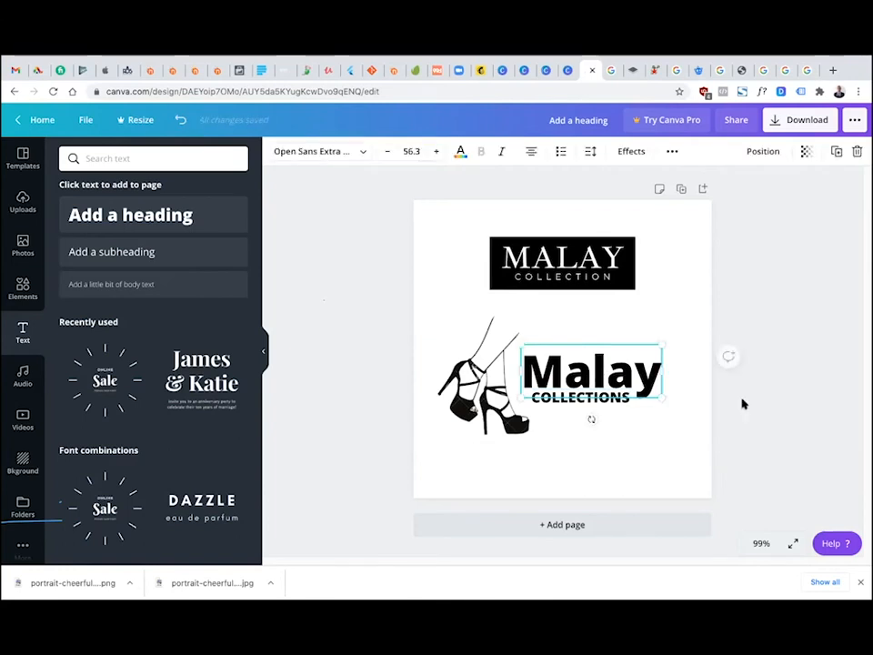
left_click(390, 334)
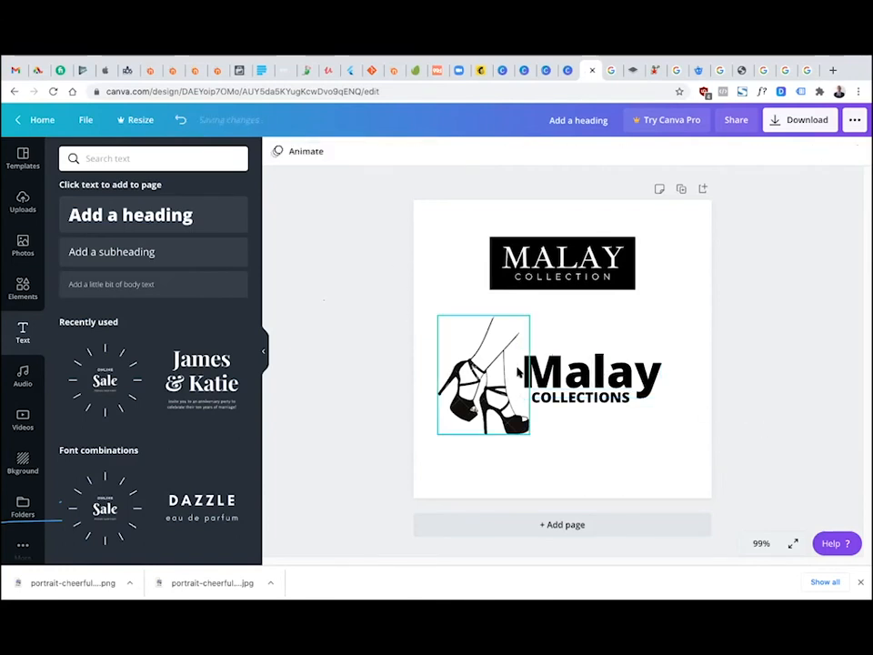
For the Malay text, search the fonts for SCRIPT and switch to the suggested cursive fonts
left_click(591, 373)
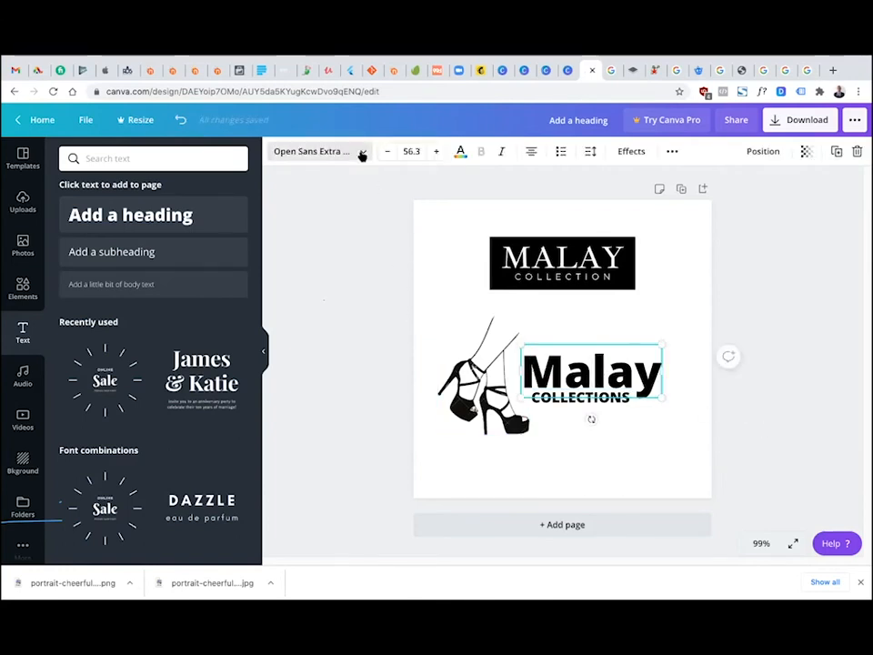
left_click(362, 155)
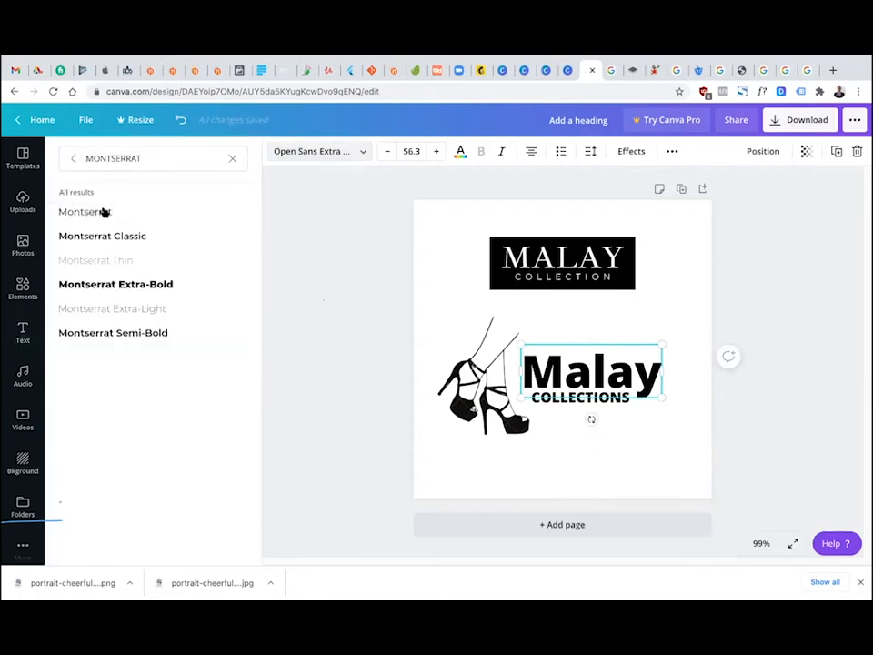
left_click(233, 160)
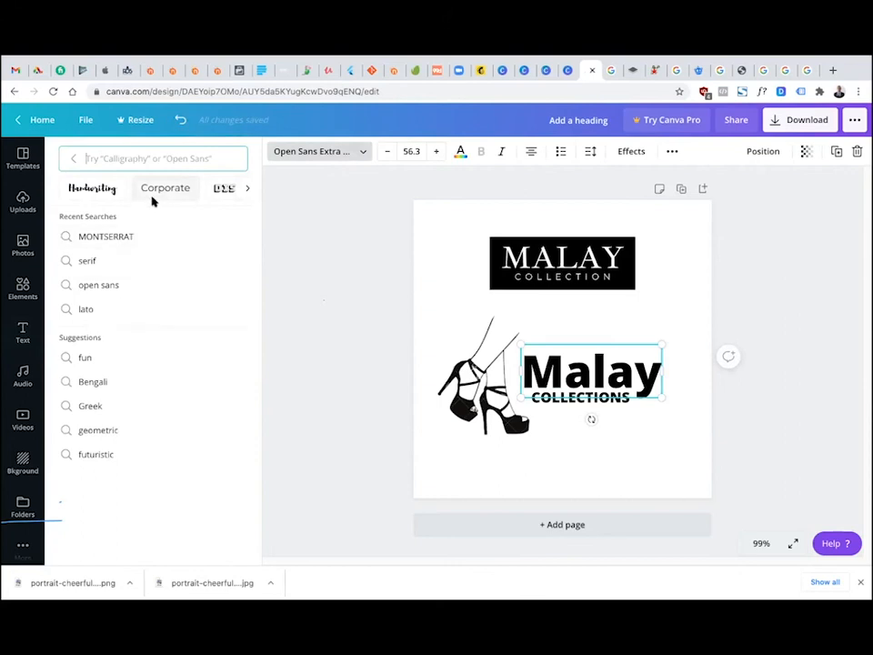
type("sc")
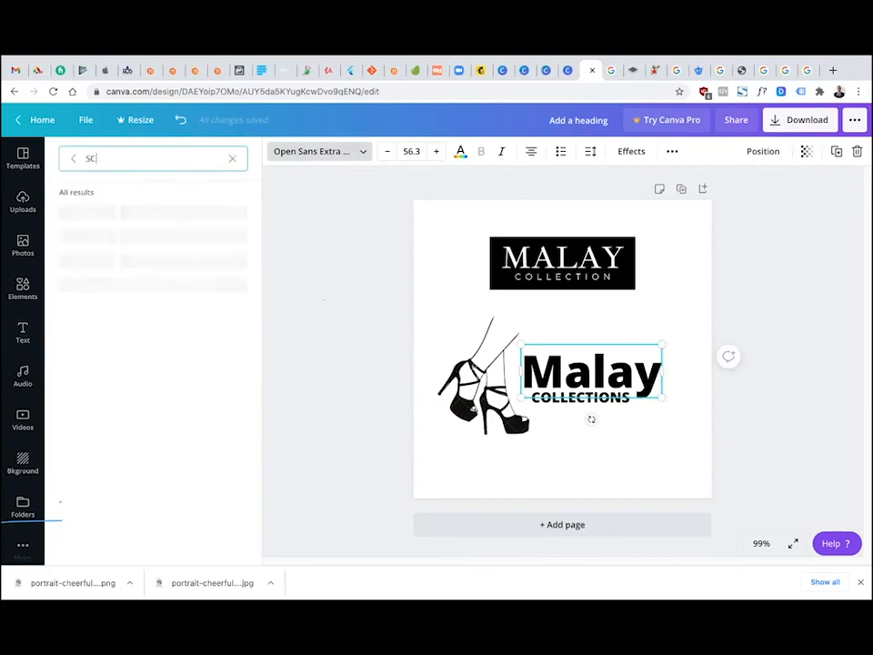
type("ript")
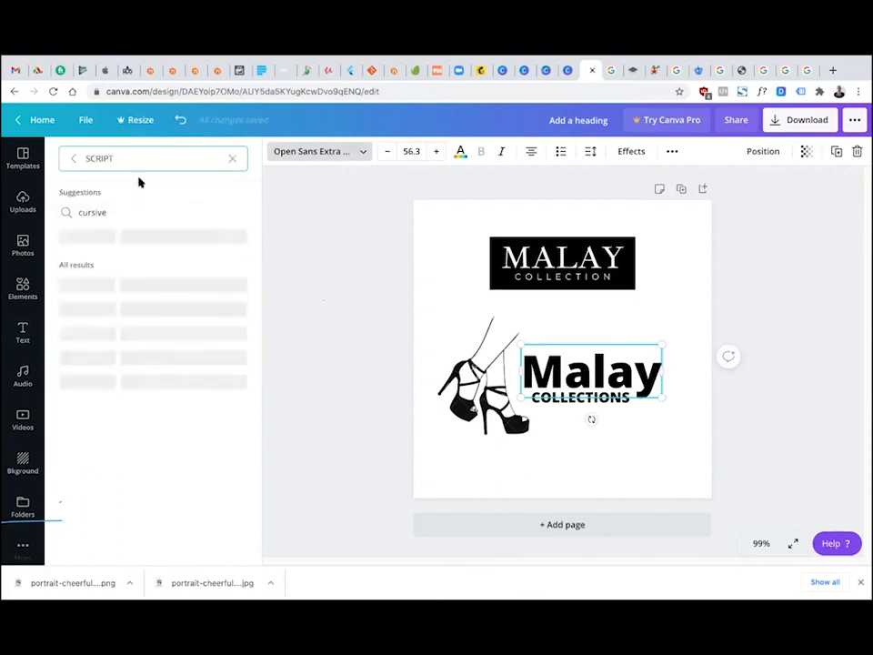
left_click(109, 213)
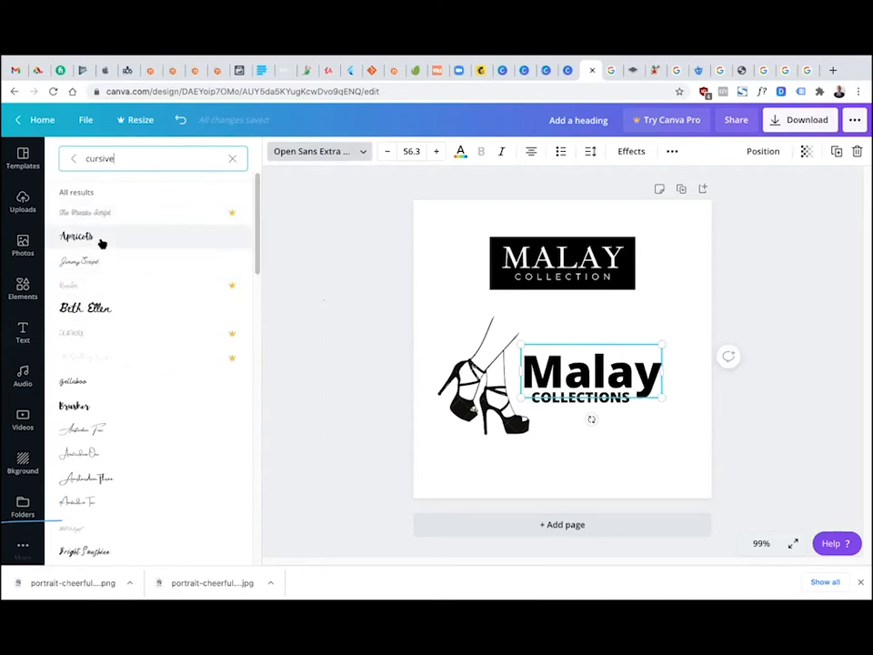
Try the Apricots and Beth Ellen fonts on the Malay text, and set it in Jimmy Script
left_click(101, 240)
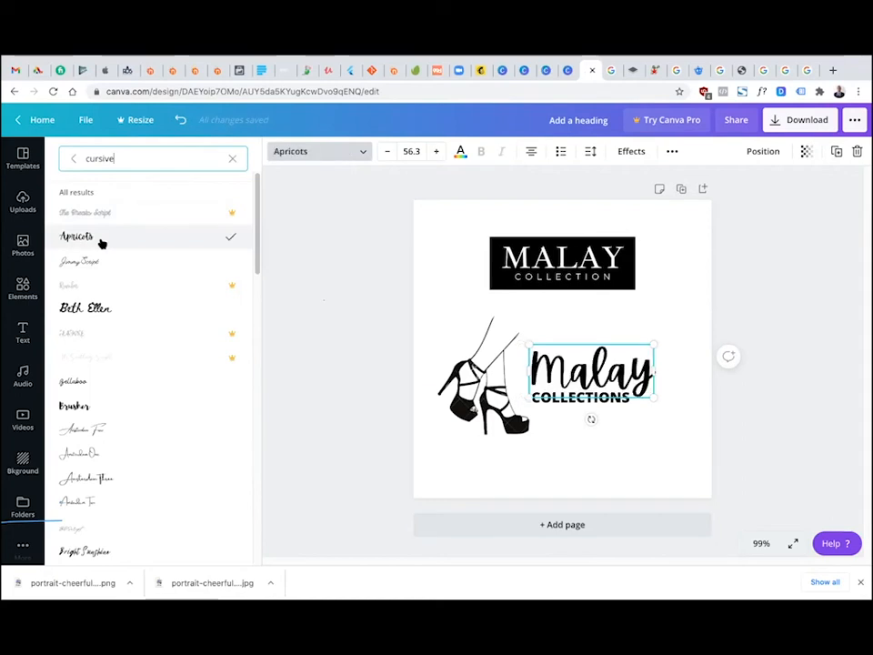
left_click(96, 261)
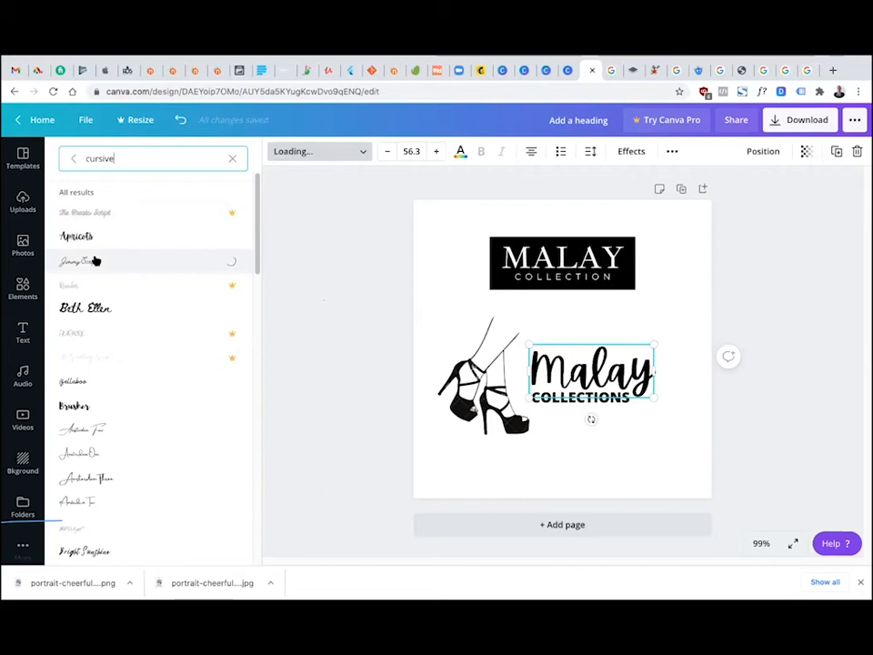
left_click(83, 310)
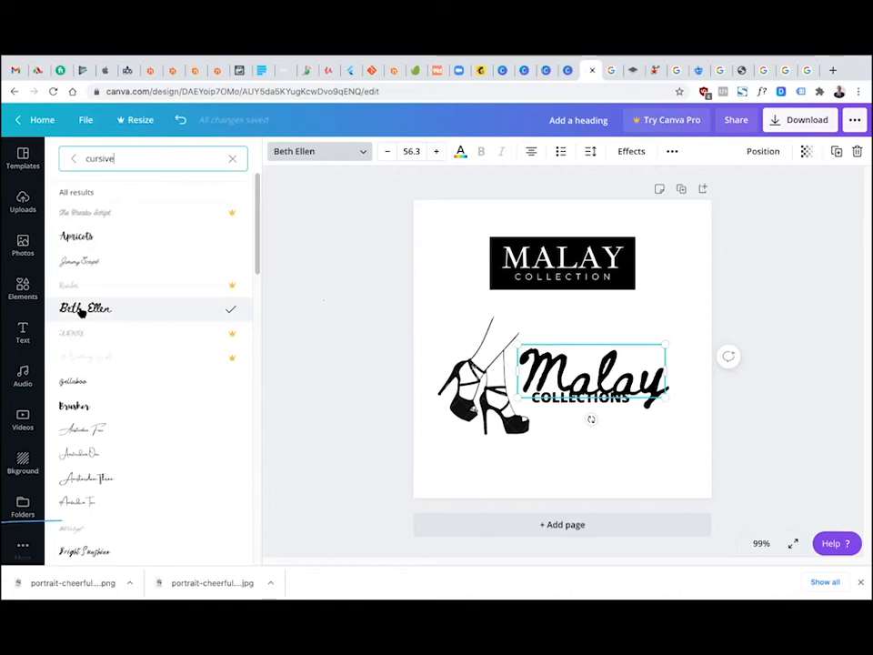
left_click(87, 263)
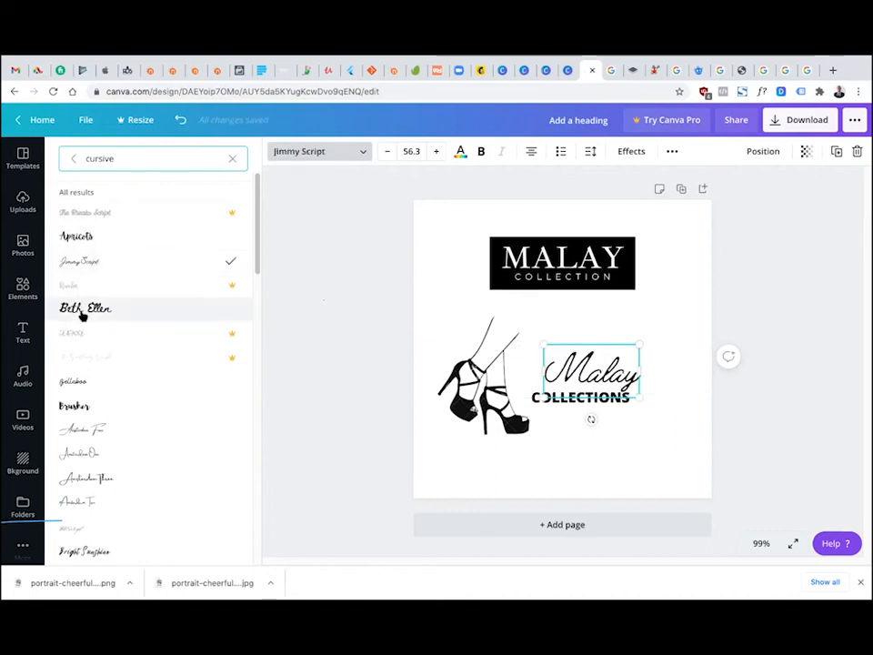
Try the Bellaboo, Amsterdam Four and Amsterdam One fonts on the Malay text, and set it in Amsterdam Three
left_click(85, 383)
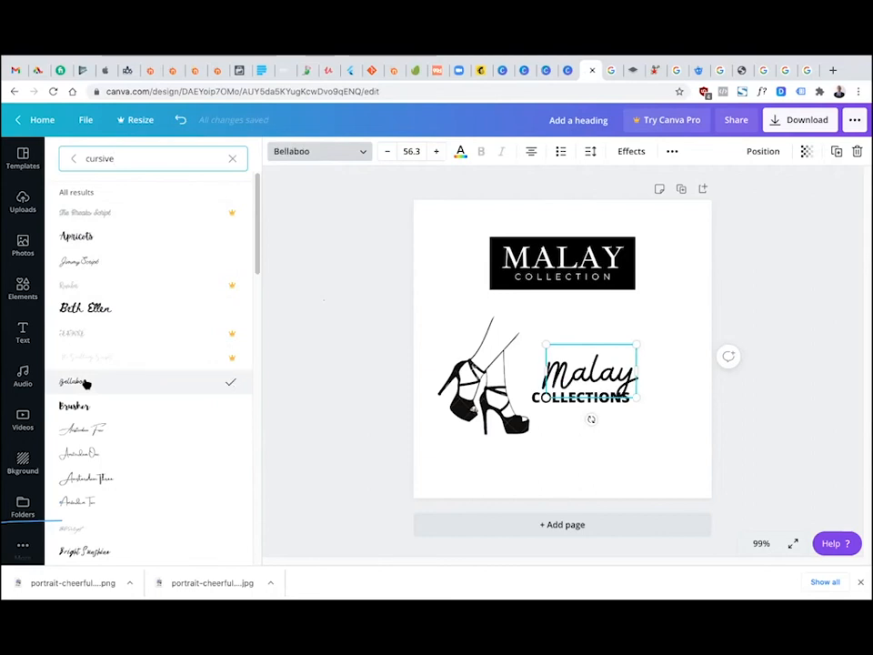
scroll(86, 383, "down", 1)
left_click(89, 382)
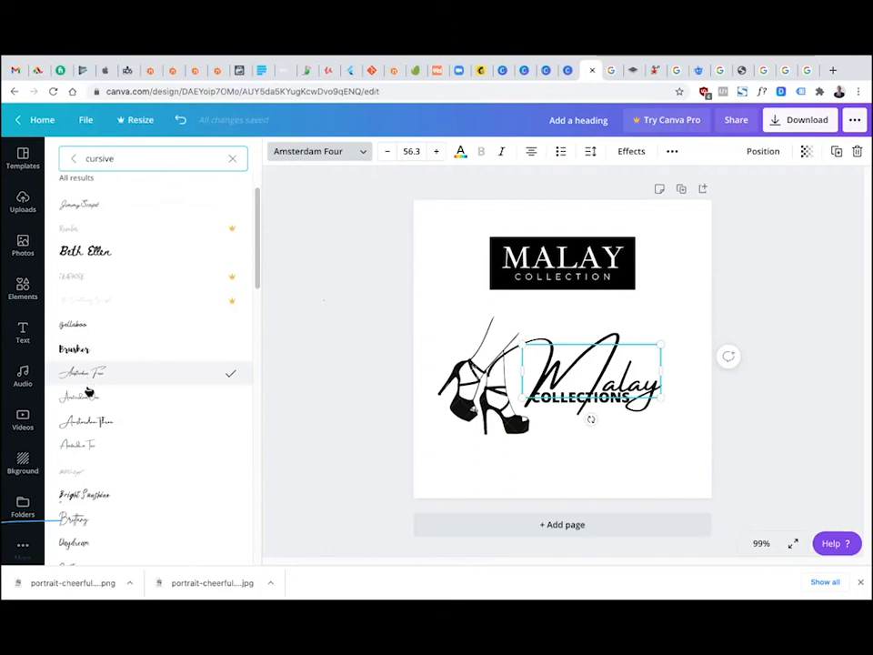
left_click(88, 403)
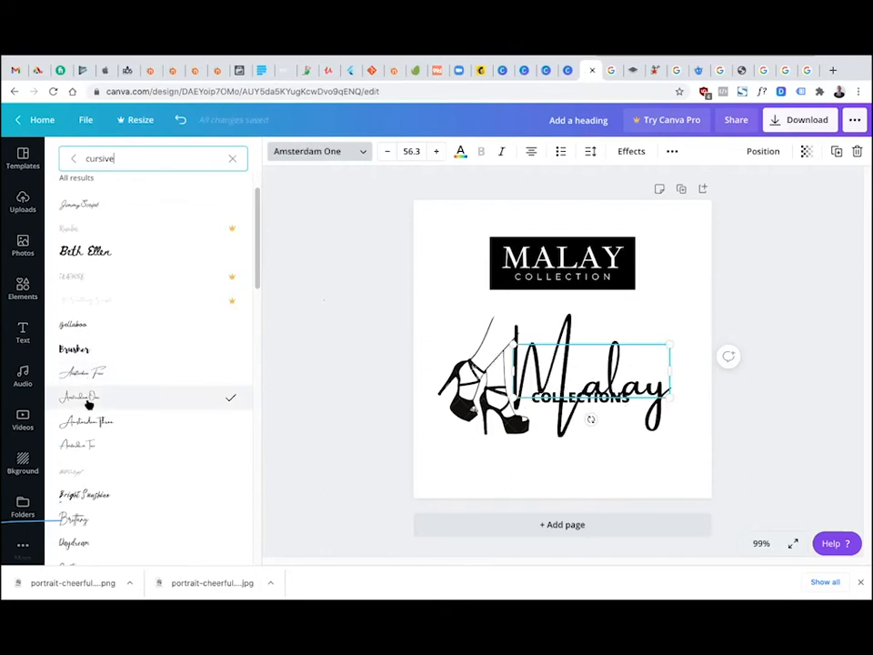
left_click(84, 423)
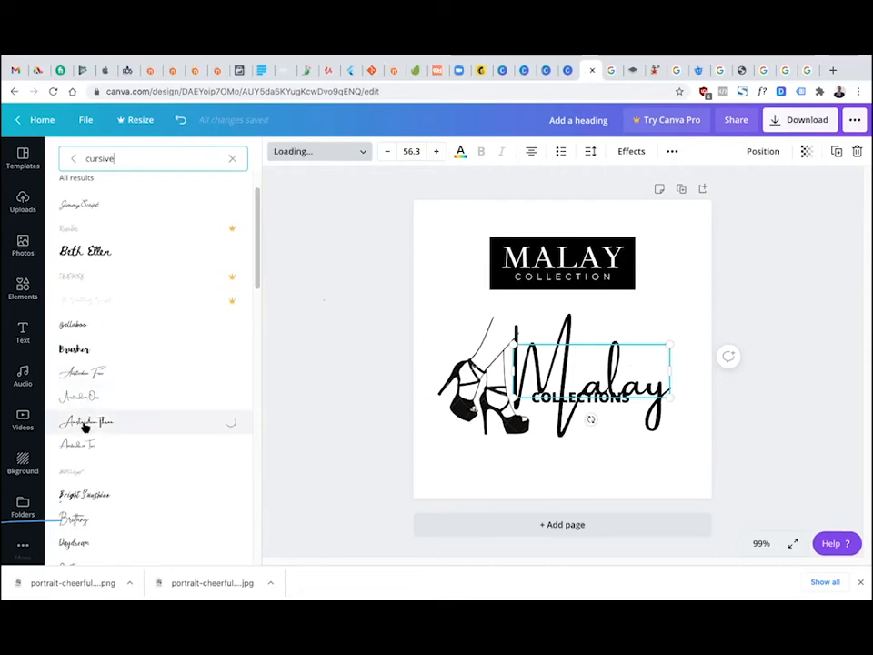
scroll(85, 426, "down", 1)
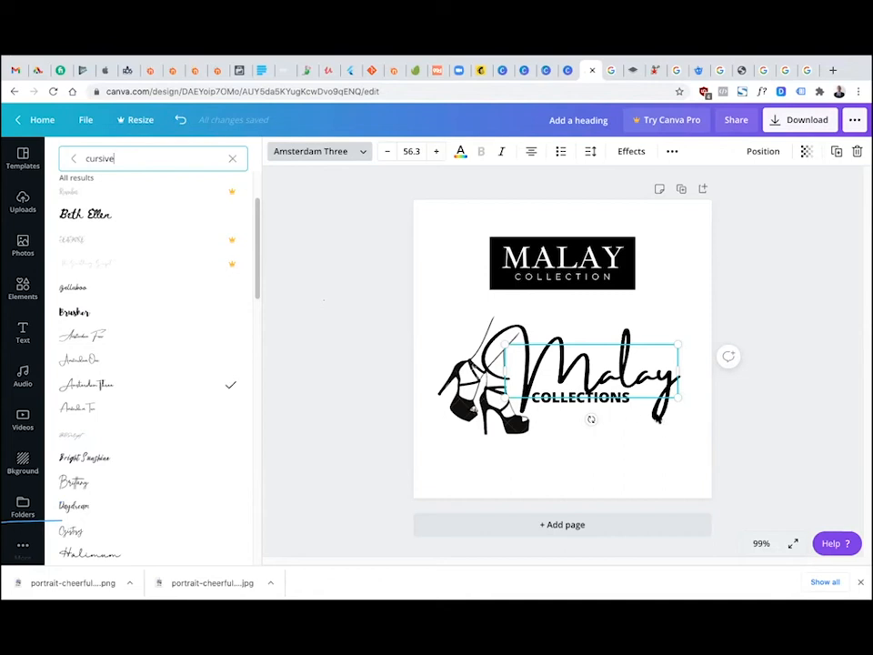
Scale the Malay text down to font size 44.3 and COLLECTIONS to font size 16
left_click_drag(678, 398, 657, 405)
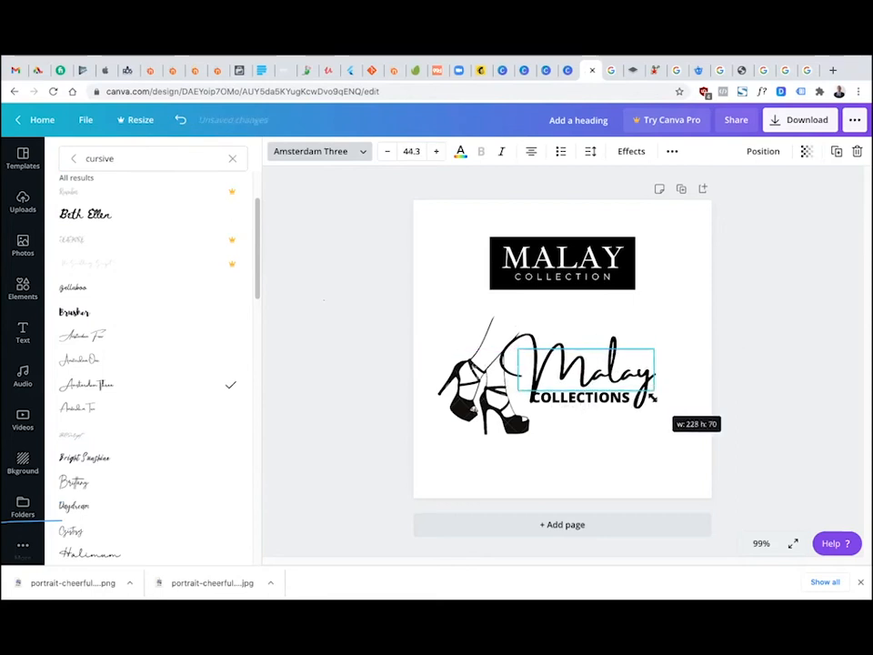
left_click(583, 405)
left_click_drag(537, 407, 545, 406)
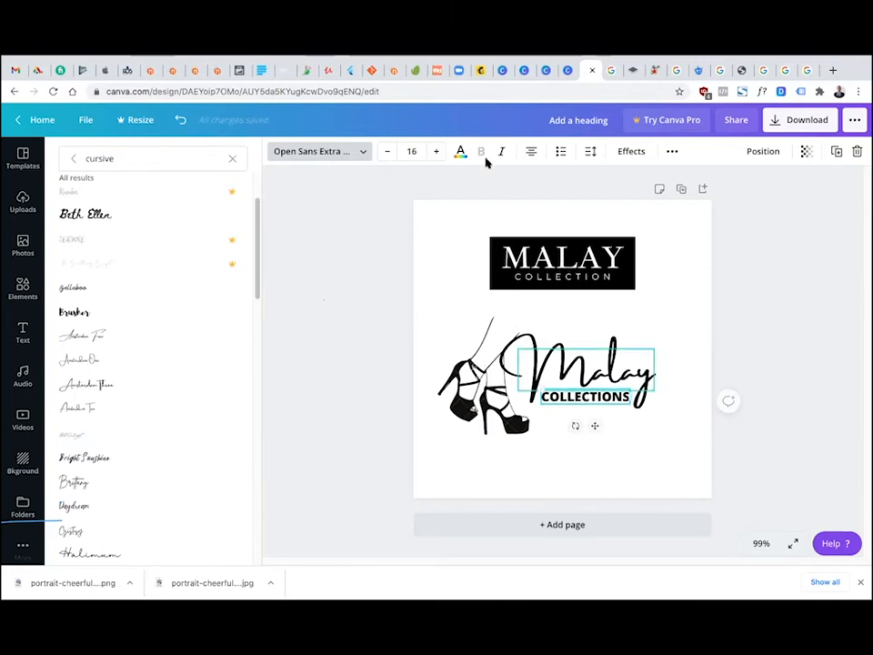
left_click(355, 155)
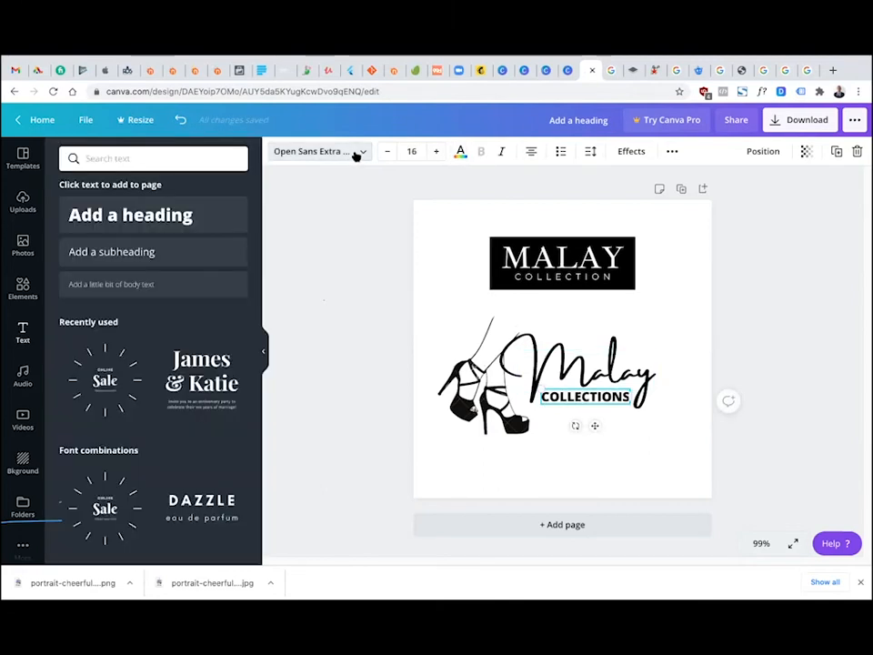
left_click(160, 157)
type("MONTSERRAT")
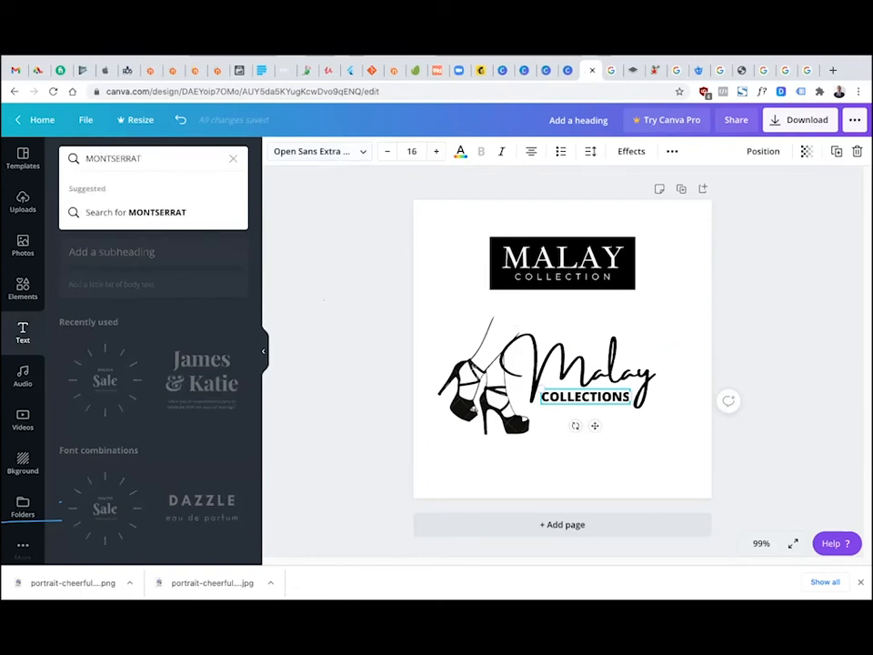
key("Return")
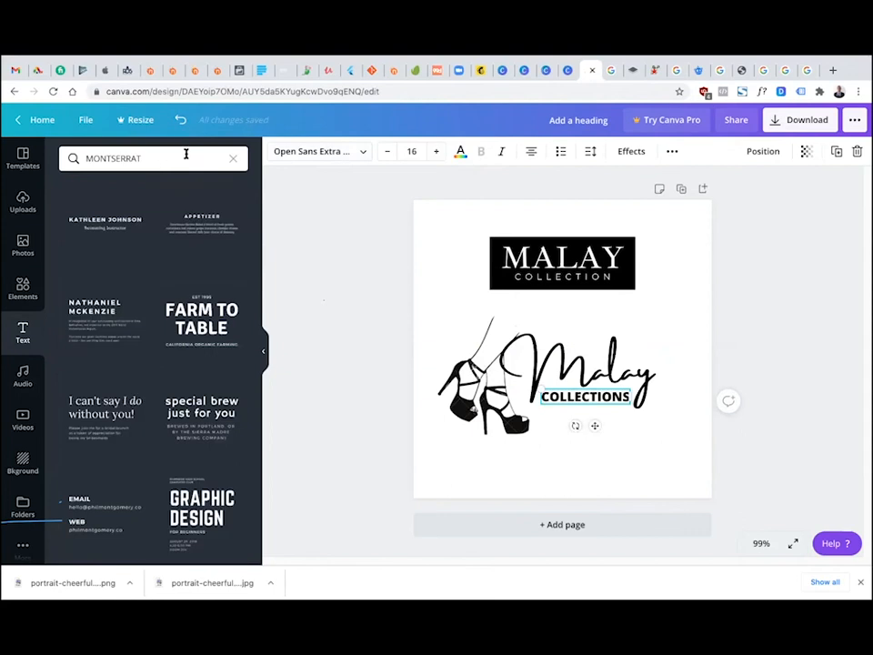
left_click(234, 159)
Set the COLLECTIONS text in Montserrat and scale it down to font size 14.2, centred beneath Malay
left_click(315, 155)
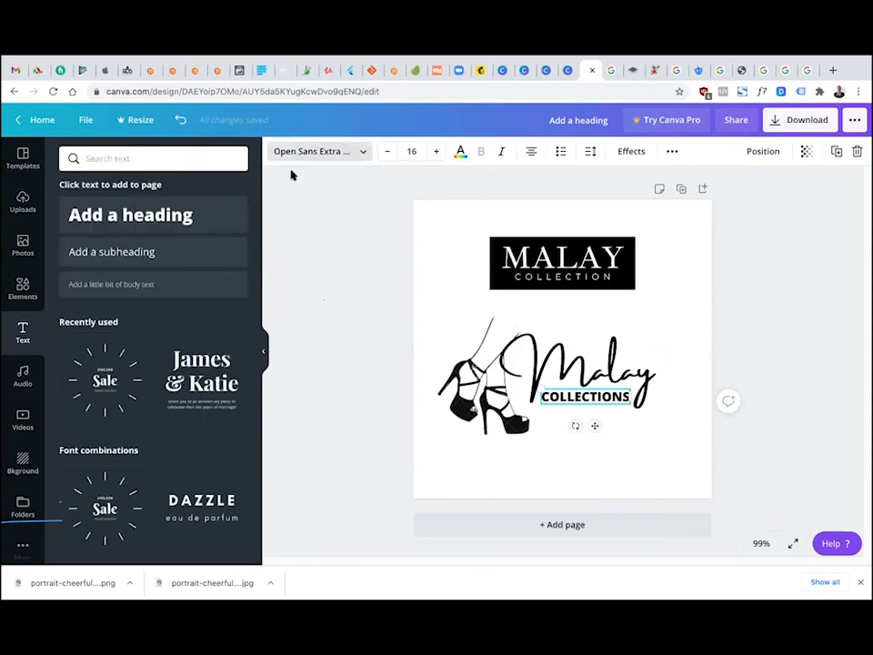
left_click(232, 159)
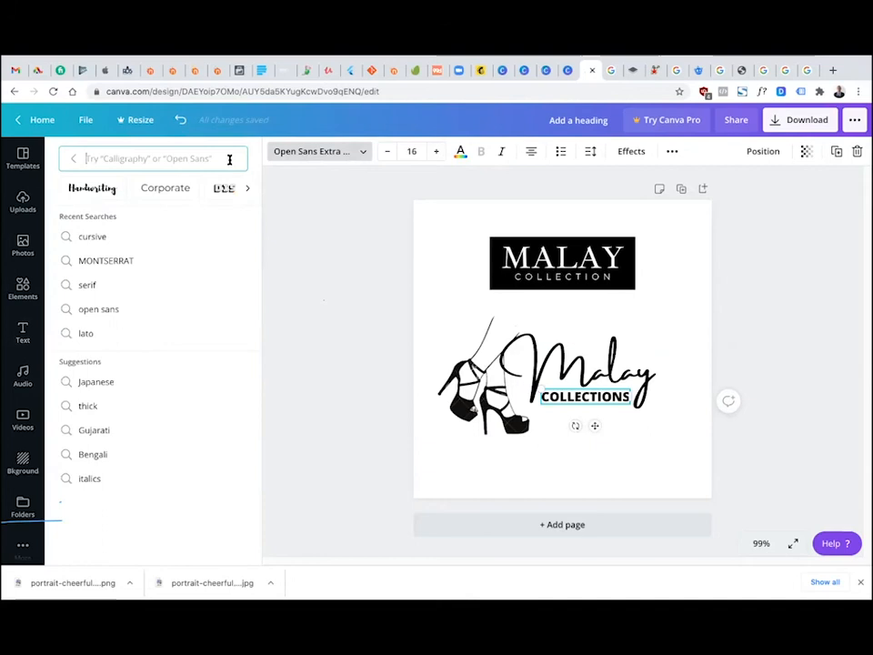
type("MONTSERRAT")
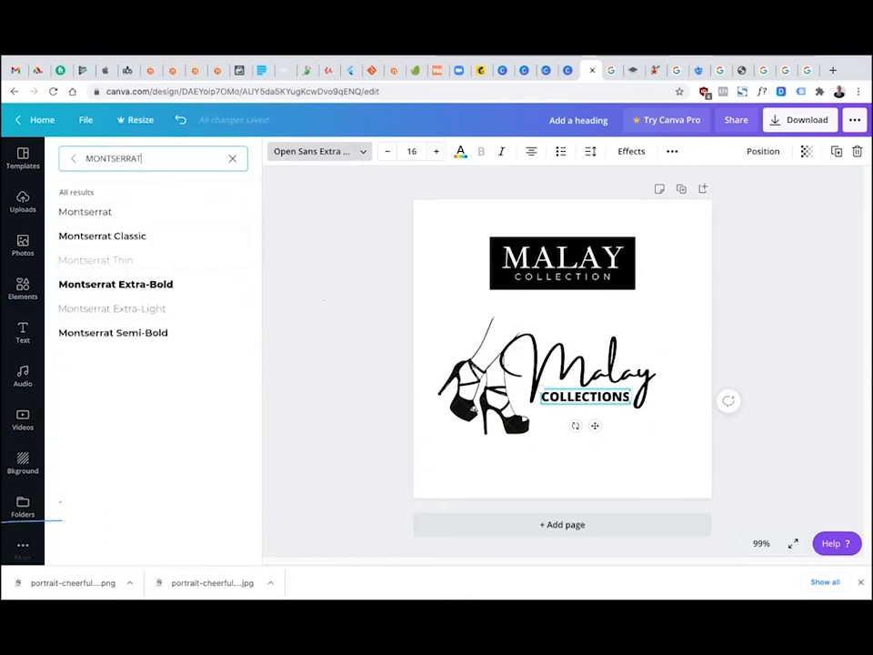
left_click(105, 210)
left_click_drag(537, 405, 587, 400)
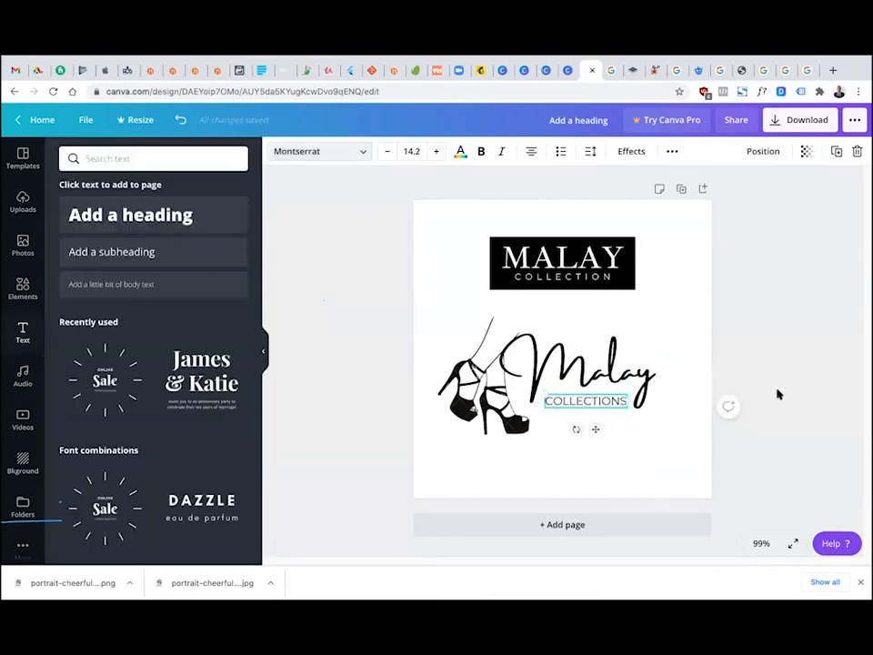
For the Malay text, search the fonts for CURSIVE and browse the matching fonts
left_click(622, 387)
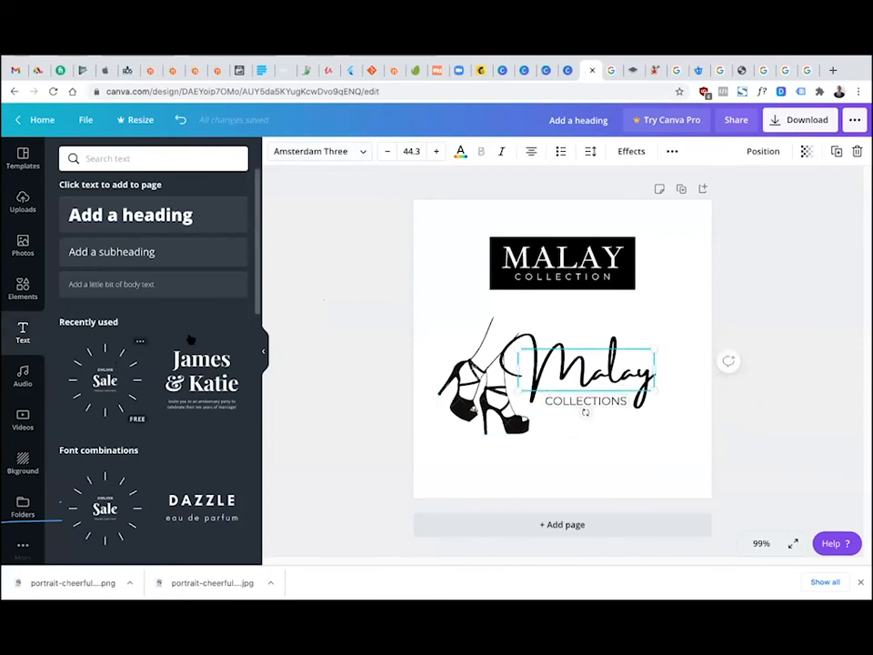
left_click(166, 161)
left_click(333, 154)
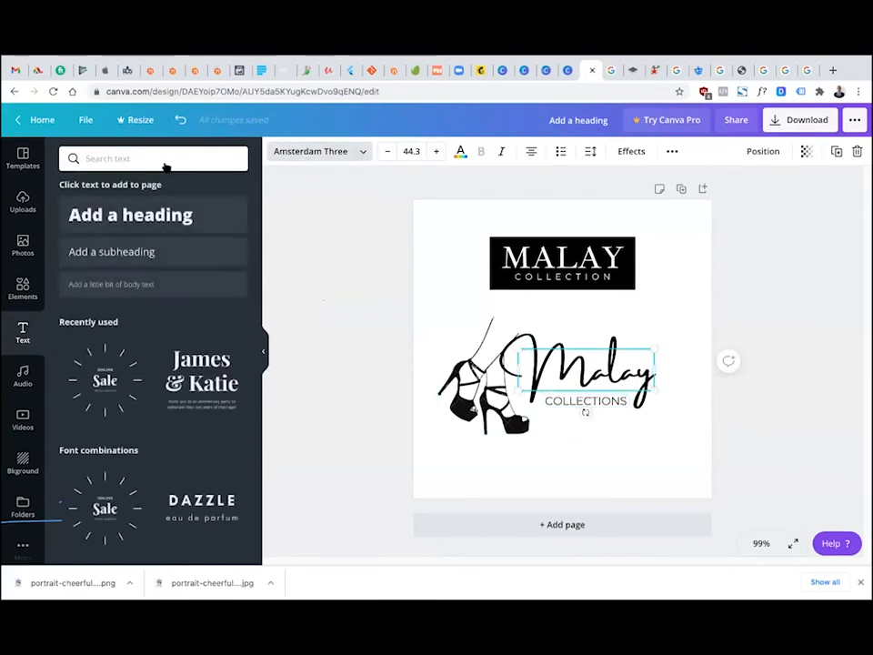
left_click(232, 159)
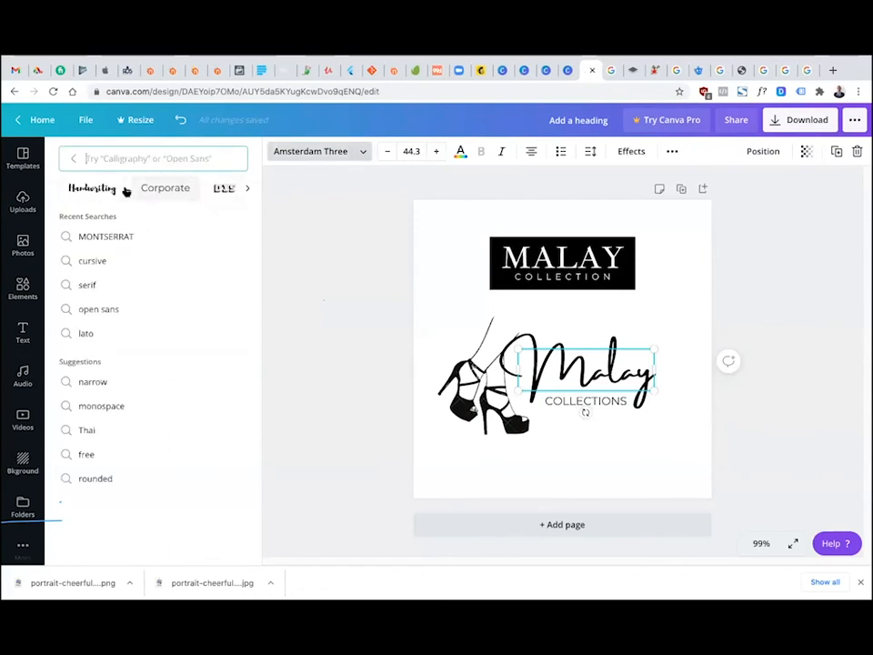
type("CURSIVE")
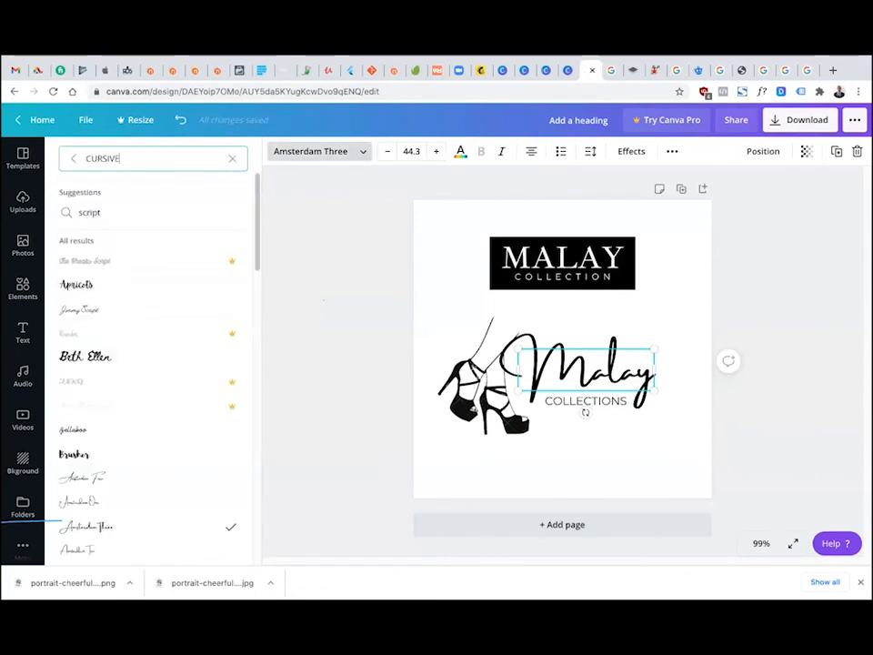
scroll(148, 376, "down", 5)
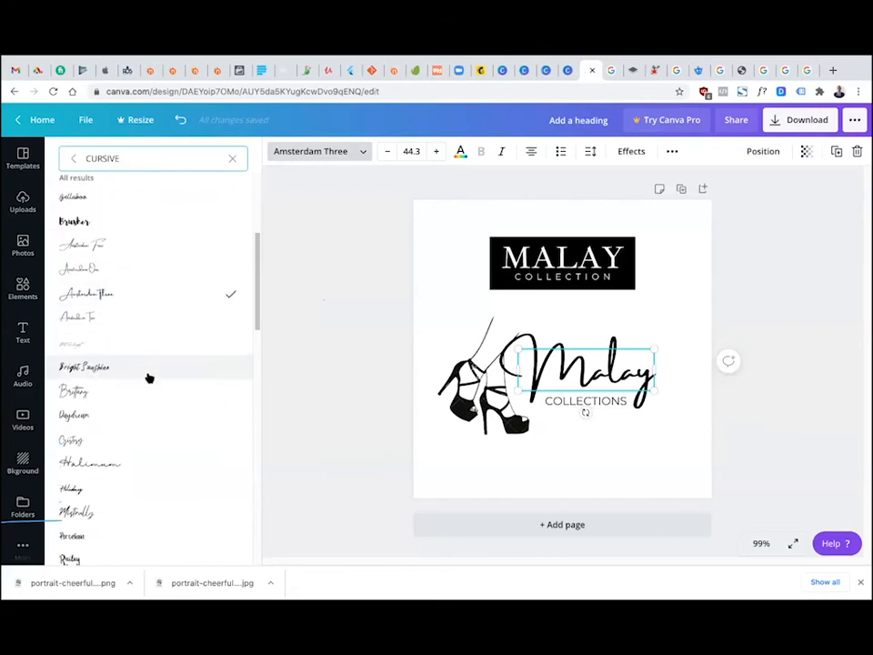
Try the BDScript, Amsterdam Two and Bright Sunshine fonts on the Malay text
left_click(92, 284)
left_click(75, 306)
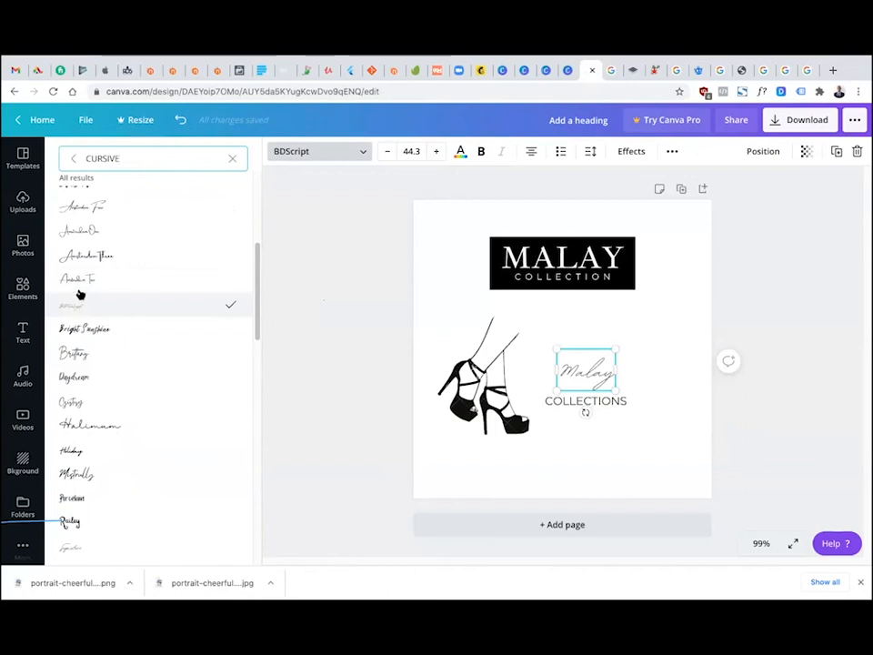
left_click(78, 280)
scroll(78, 282, "down", 1)
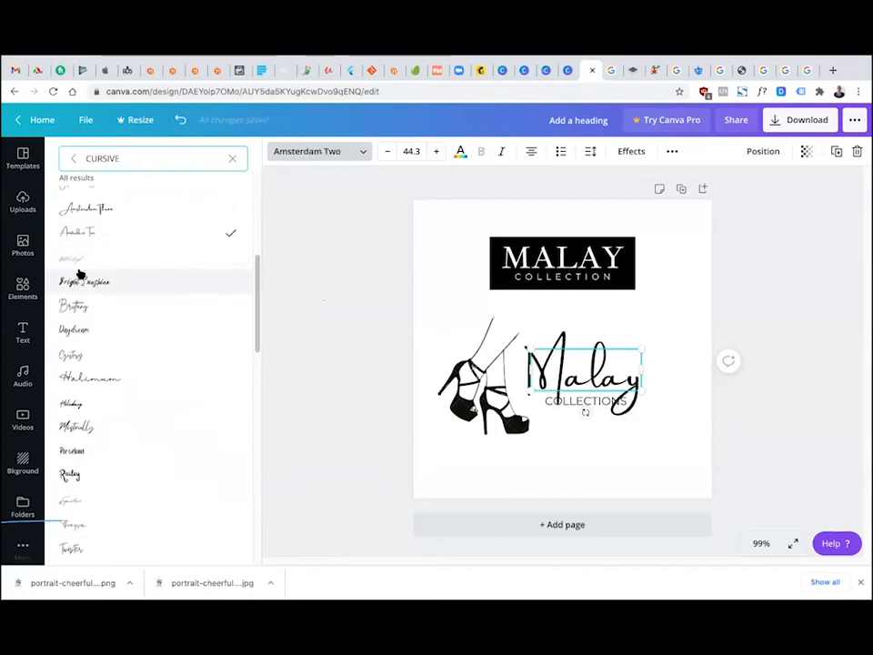
left_click(80, 265)
left_click(86, 284)
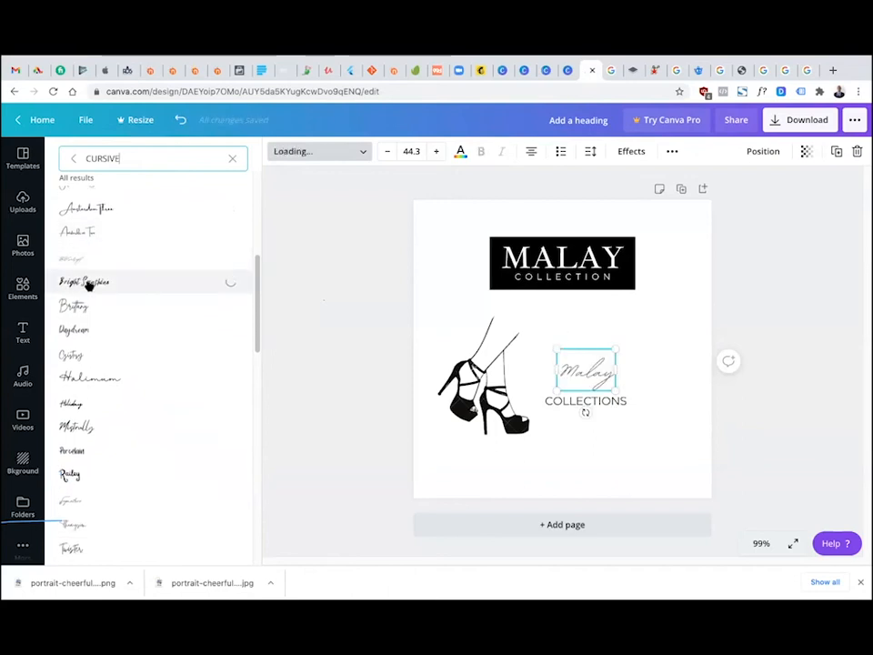
scroll(91, 310, "down", 1)
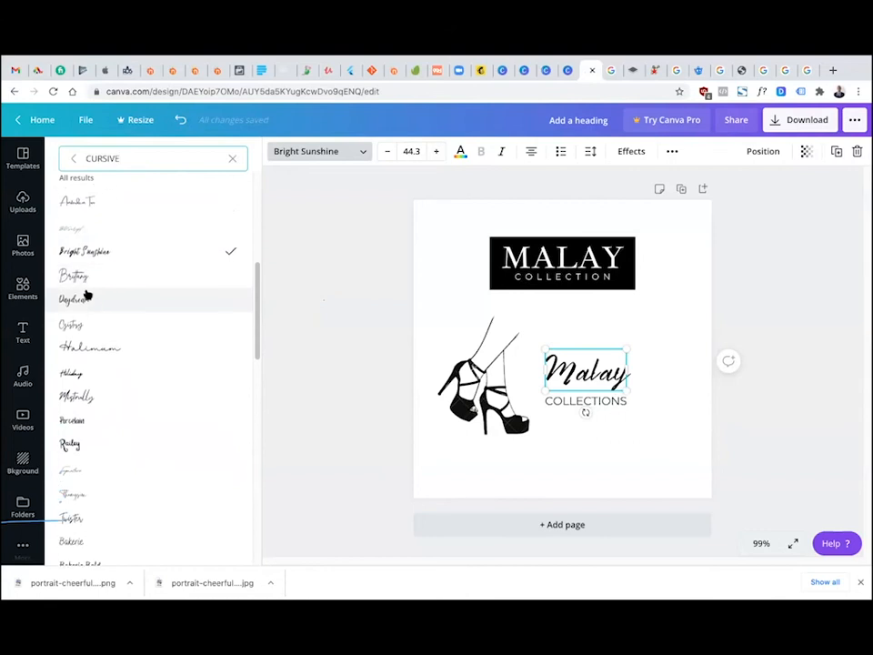
Try the Brittany, Daydream, Gistesy, Halimum and Holiday fonts on the Malay text
left_click(87, 279)
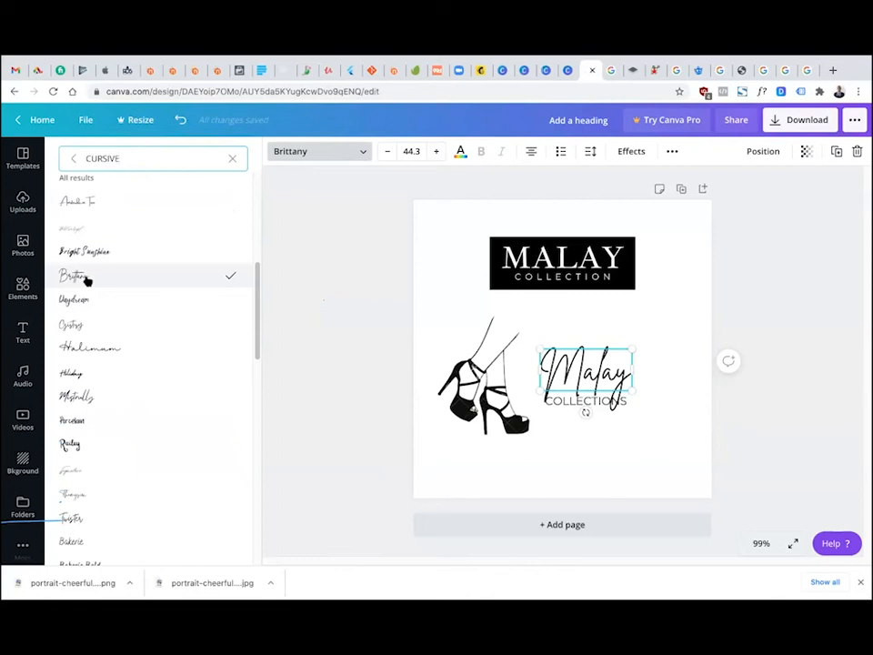
left_click(124, 309)
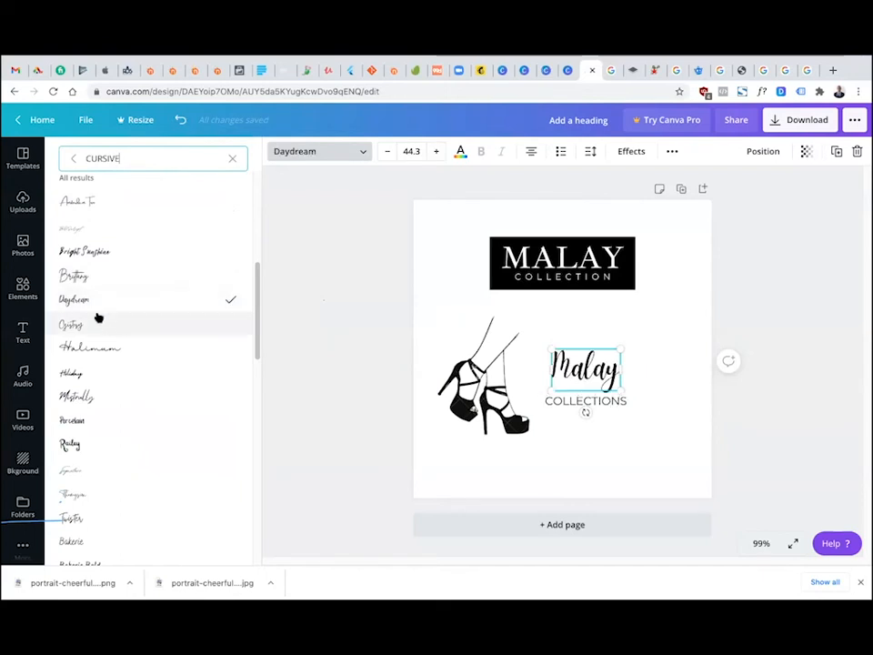
left_click(95, 325)
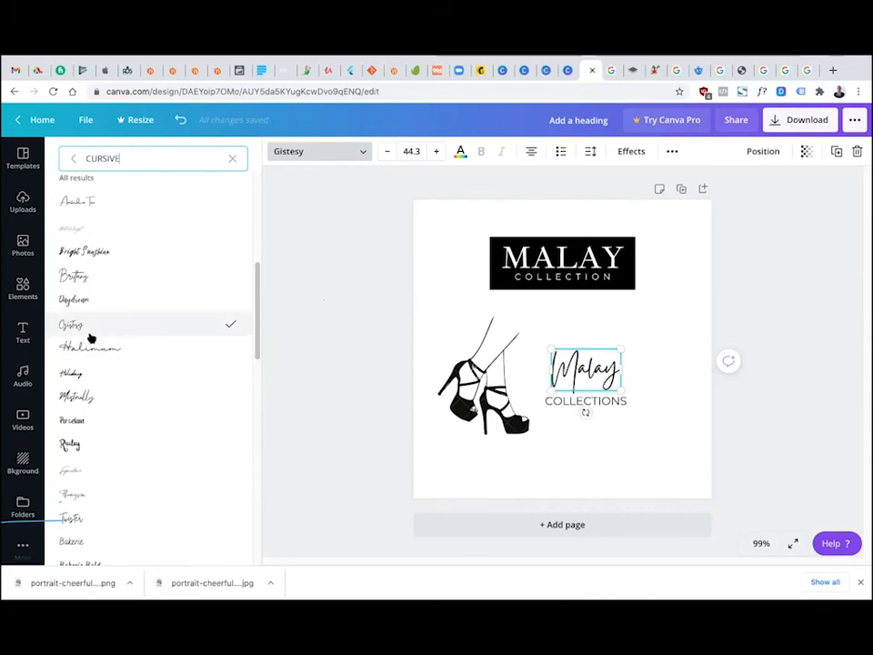
left_click(92, 350)
left_click(84, 374)
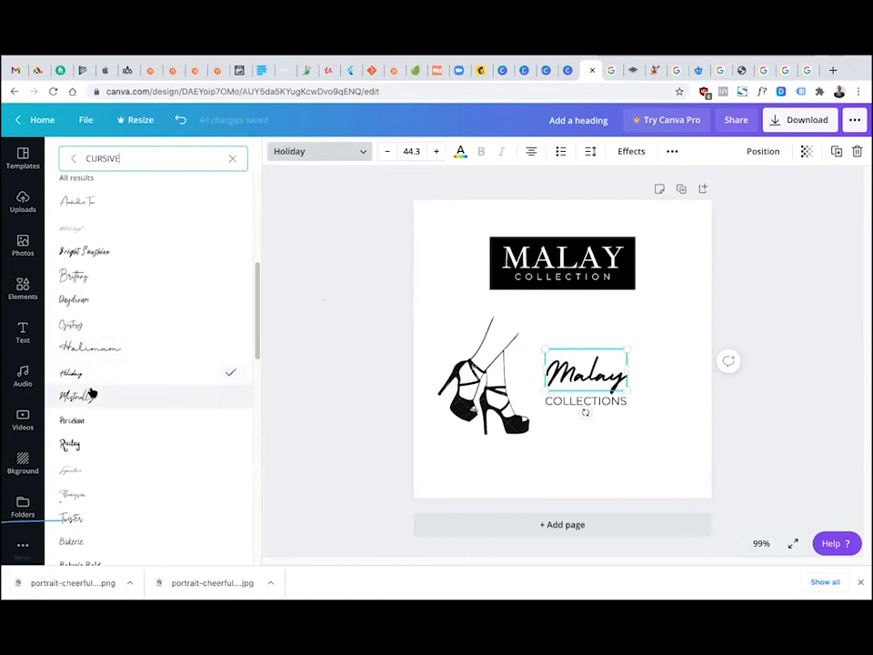
Try the Mistrully, Porcelain, Signature and Themysion fonts on the Malay text
left_click(78, 396)
left_click(78, 422)
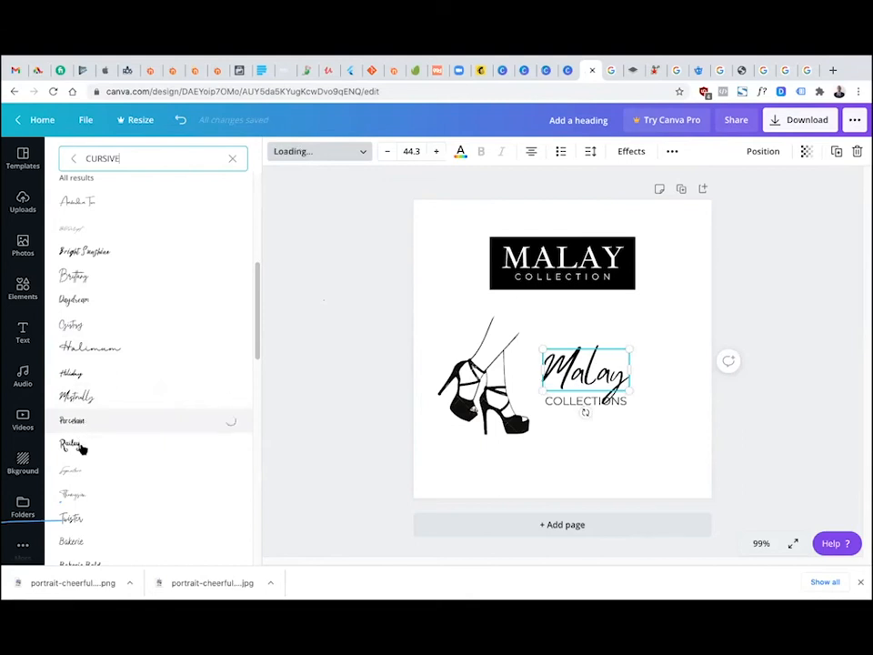
scroll(83, 439, "down", 1)
left_click(81, 417)
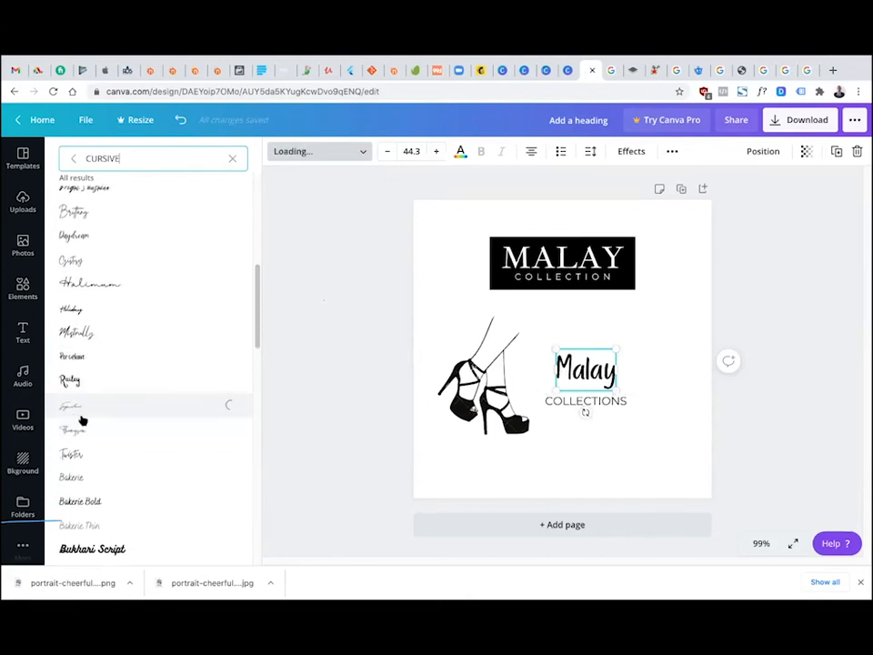
left_click(84, 435)
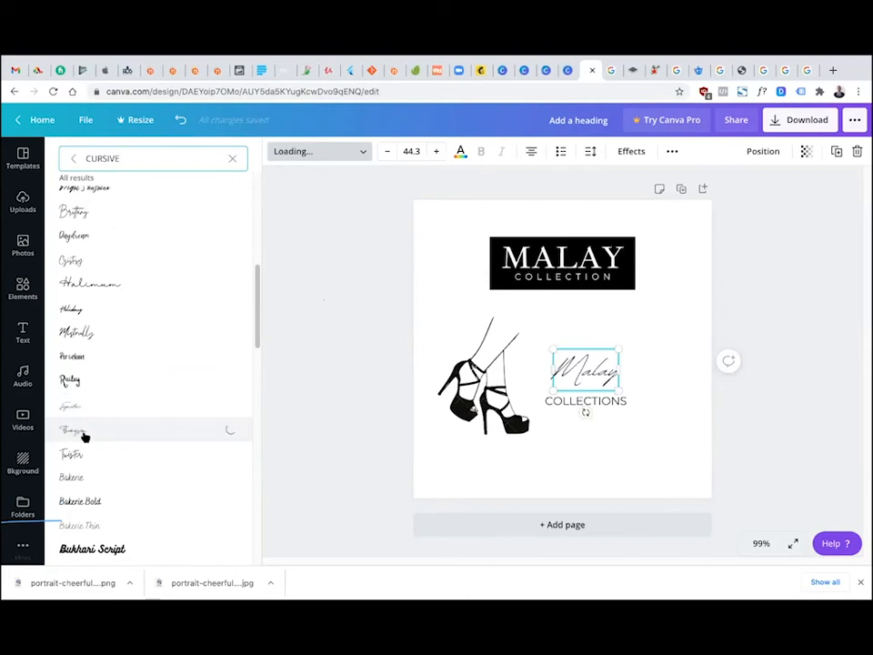
scroll(83, 437, "down", 3)
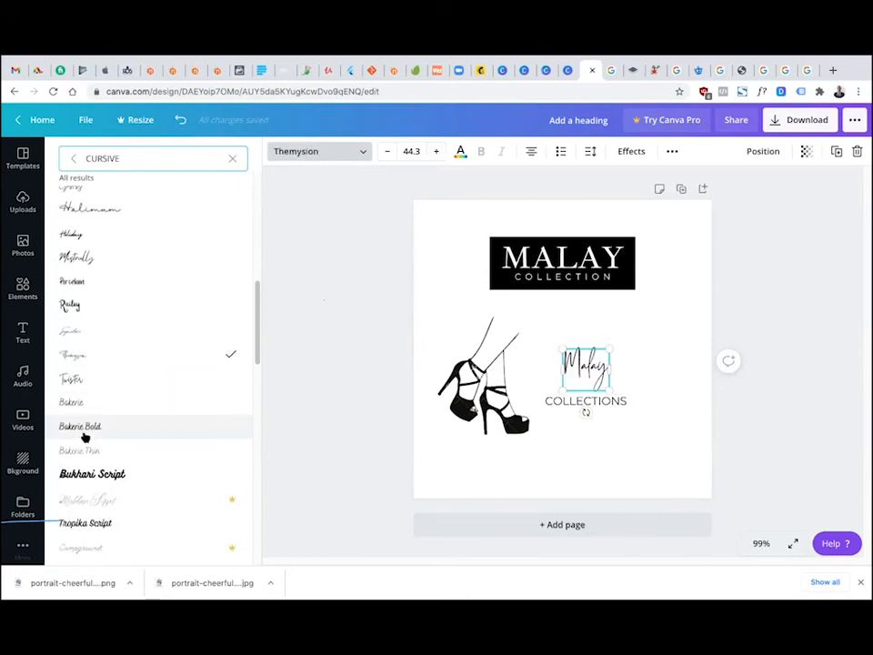
Try Bakerie Thin on the Malay text, and set it in the Clicker Script font
left_click(84, 416)
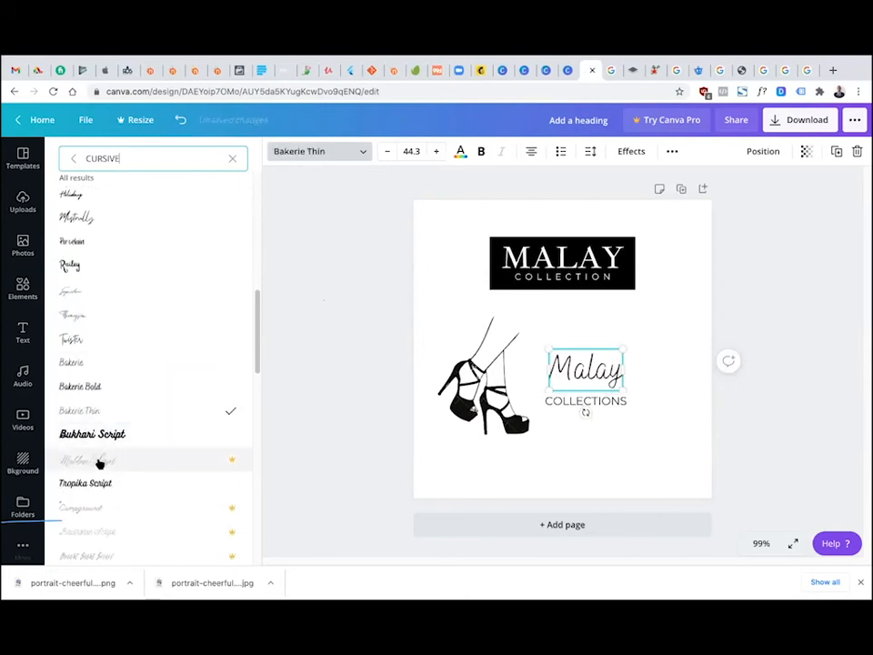
scroll(97, 446, "down", 4)
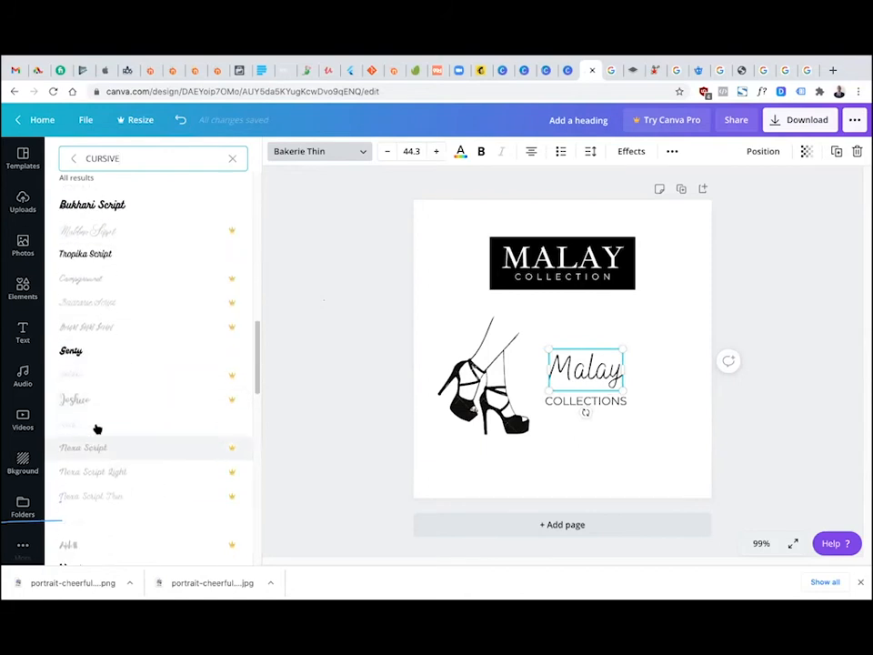
scroll(104, 364, "down", 5)
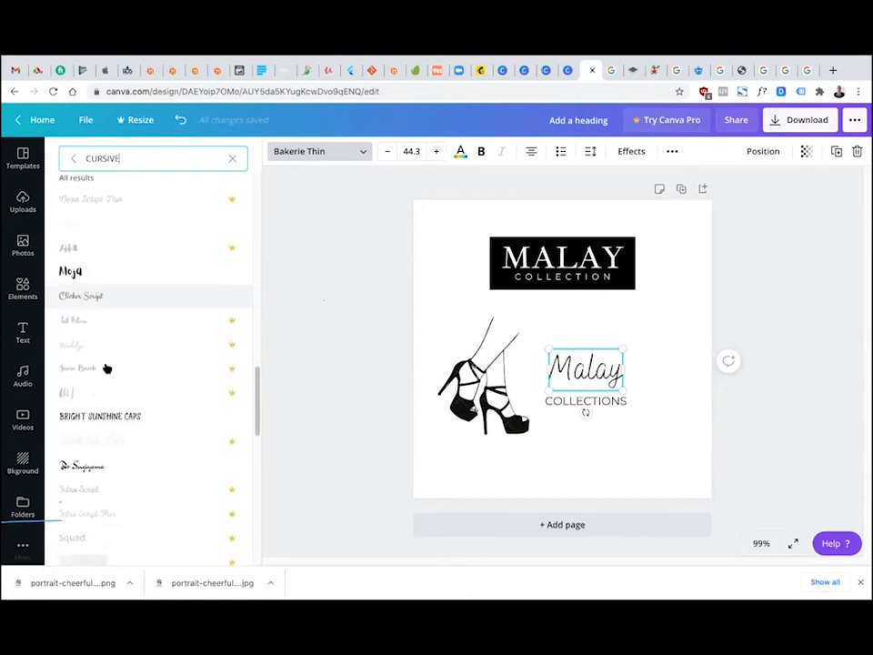
left_click(104, 284)
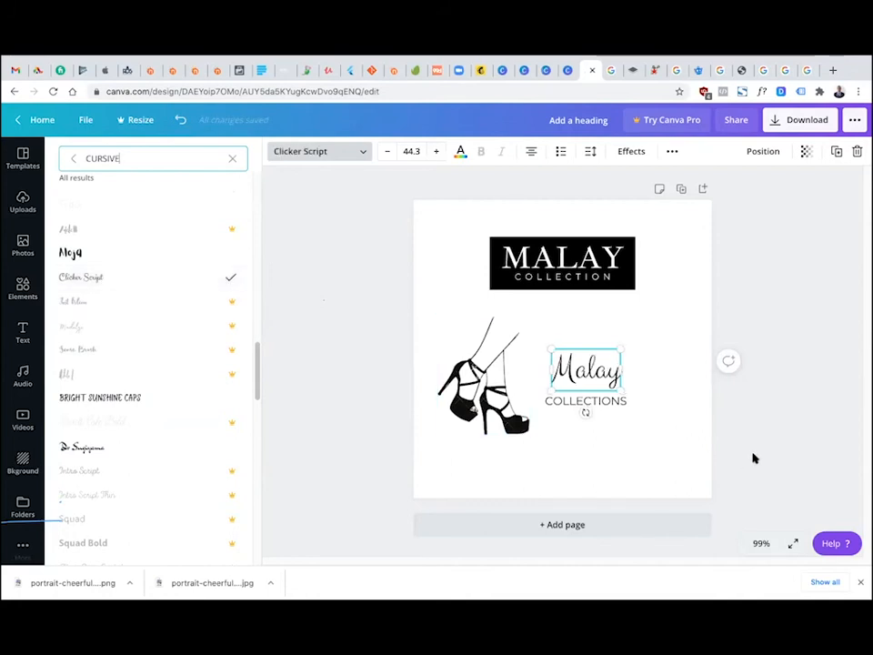
scroll(132, 382, "up", 5)
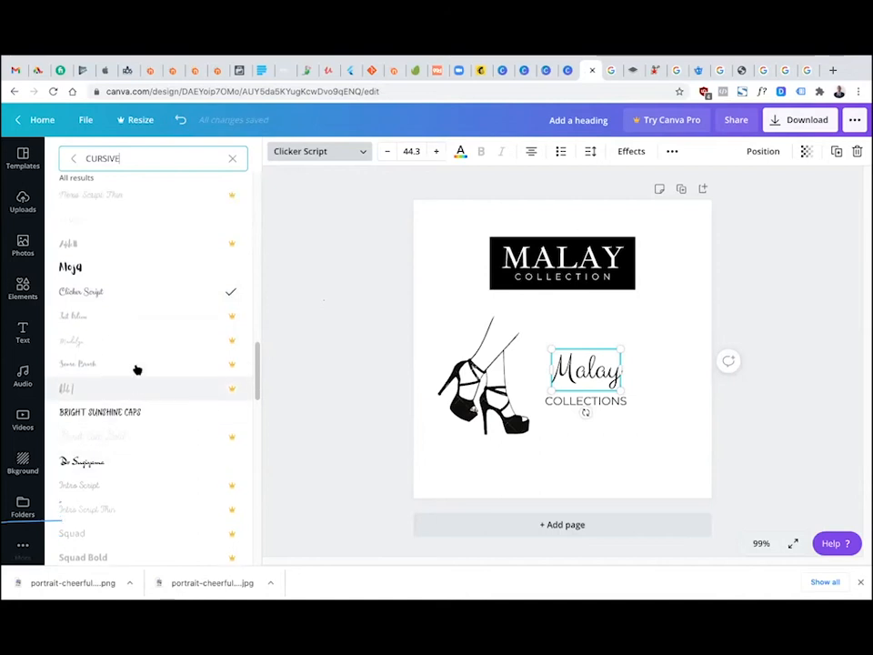
scroll(136, 368, "down", 5)
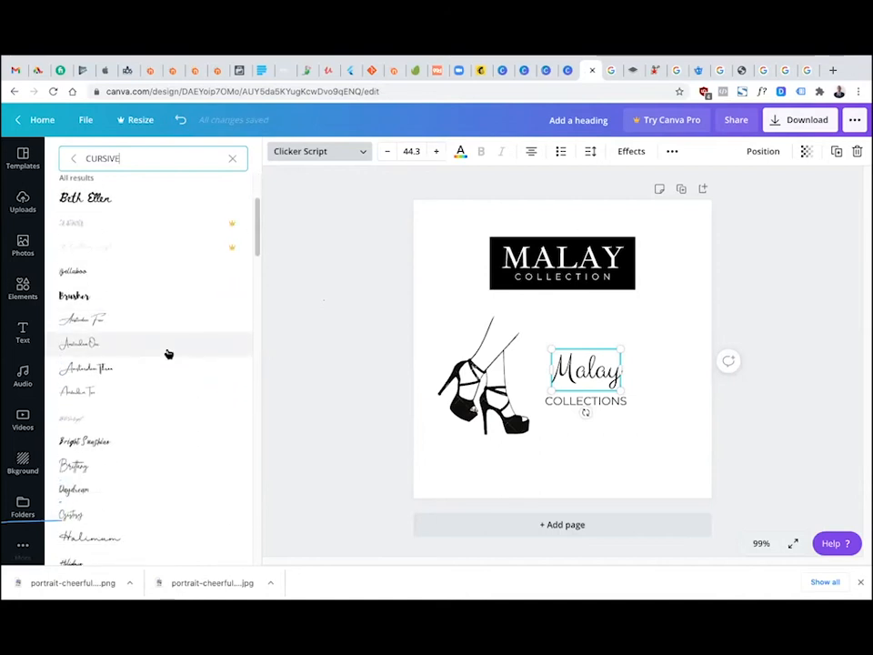
left_click(741, 438)
left_click(741, 437)
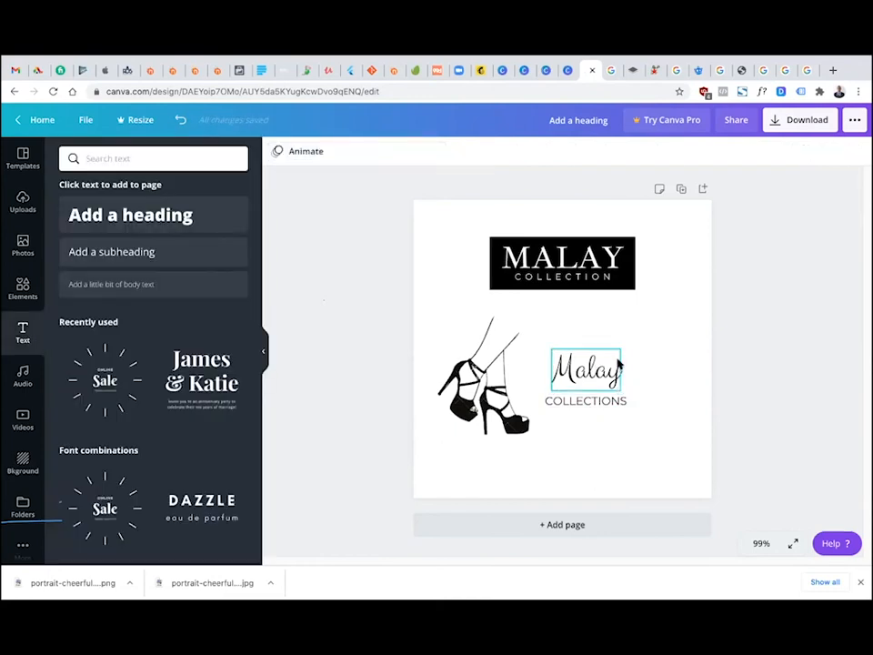
Enlarge the cursive Malay text to size 58 and move the COLLECTIONS text to sit below it
left_click(619, 365)
mouse_move(633, 334)
left_mouse_down()
mouse_move(641, 328)
mouse_move(642, 336)
left_mouse_up()
left_click_drag(596, 373, 626, 409)
left_click(624, 404)
left_click(605, 380)
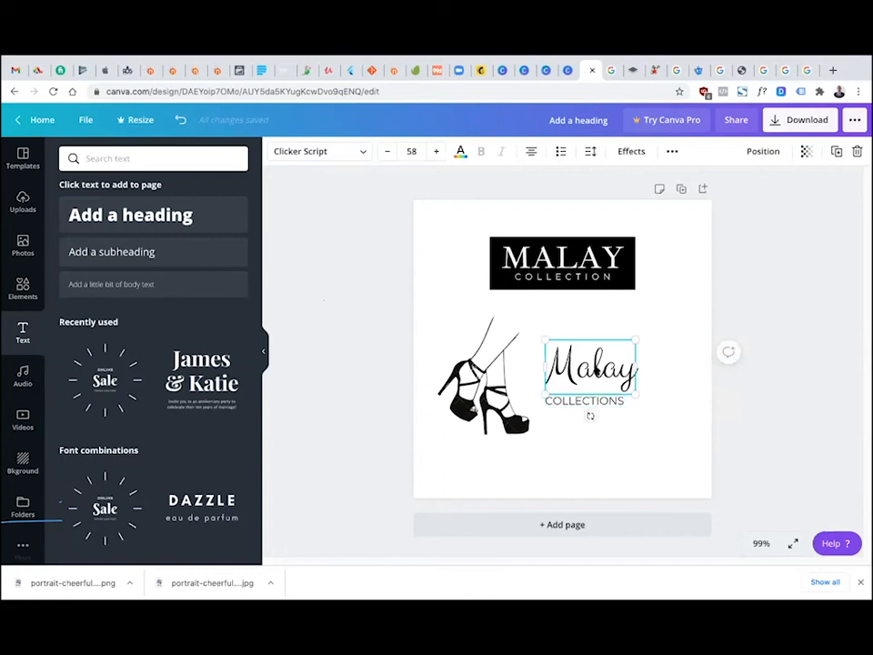
left_click_drag(584, 368, 589, 408)
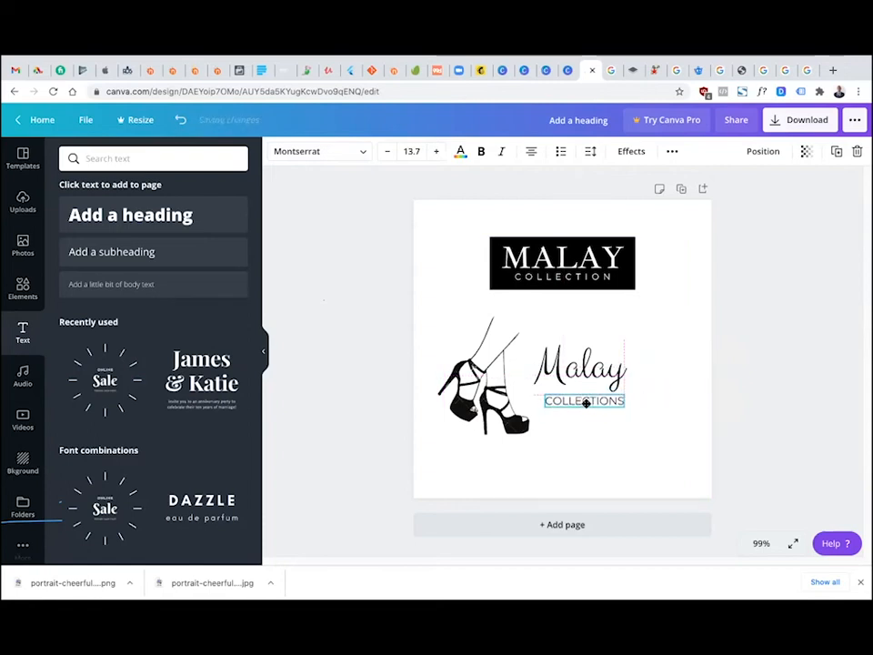
Move the high-heels illustration closer to the Malay text and tuck COLLECTIONS directly beneath Malay
left_click(440, 432)
left_click_drag(447, 433, 458, 420)
left_click_drag(484, 374, 493, 378)
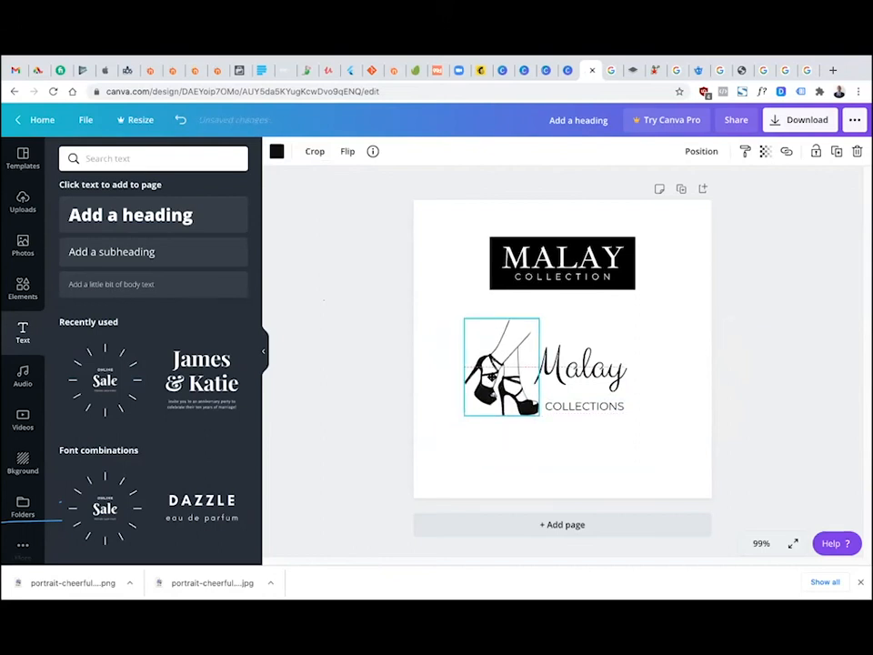
left_click(576, 374)
mouse_move(576, 378)
left_mouse_down()
mouse_move(584, 370)
mouse_move(575, 406)
mouse_move(571, 392)
left_mouse_up()
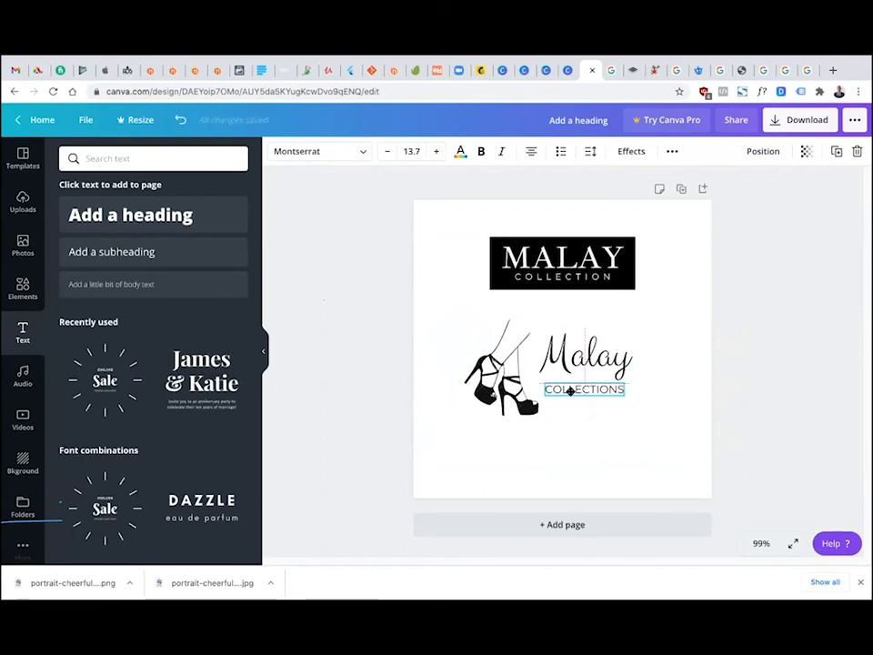
Try the Amsterdam Four, Amsterdam One, Amsterdam Two and BDScript fonts on the Malay text, and set it in Amsterdam Three
left_click(585, 356)
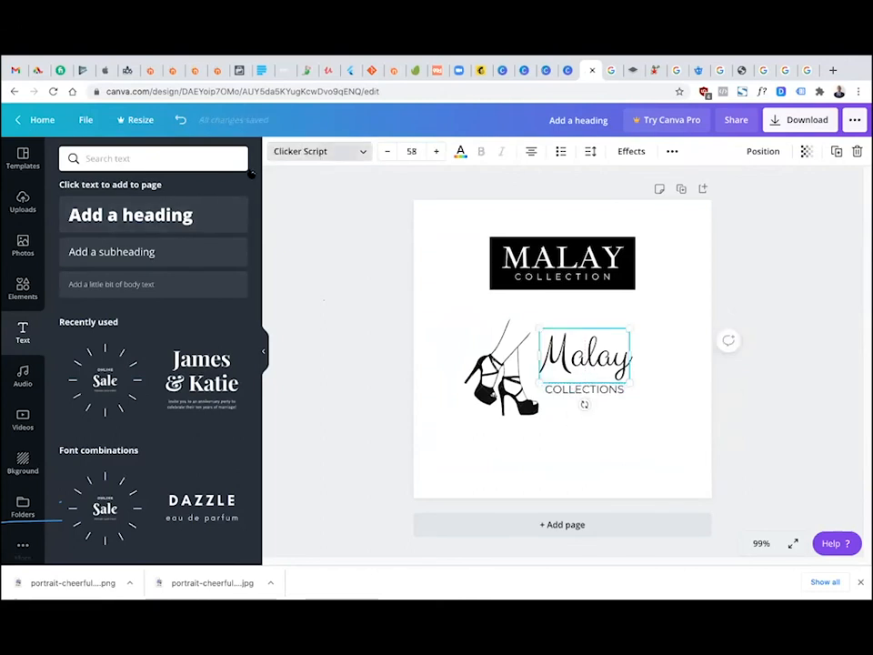
left_click(95, 331)
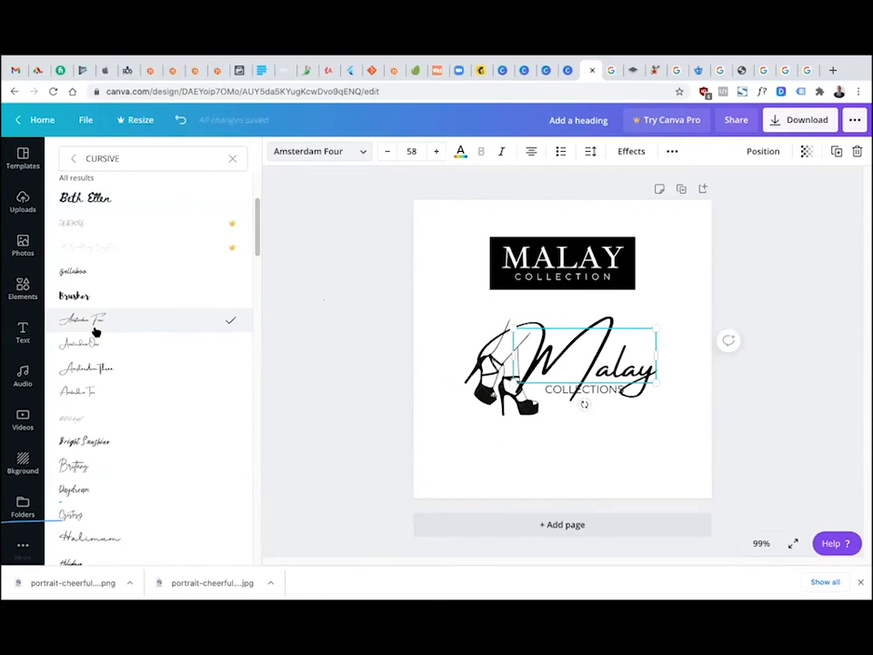
left_click(90, 345)
left_click(87, 368)
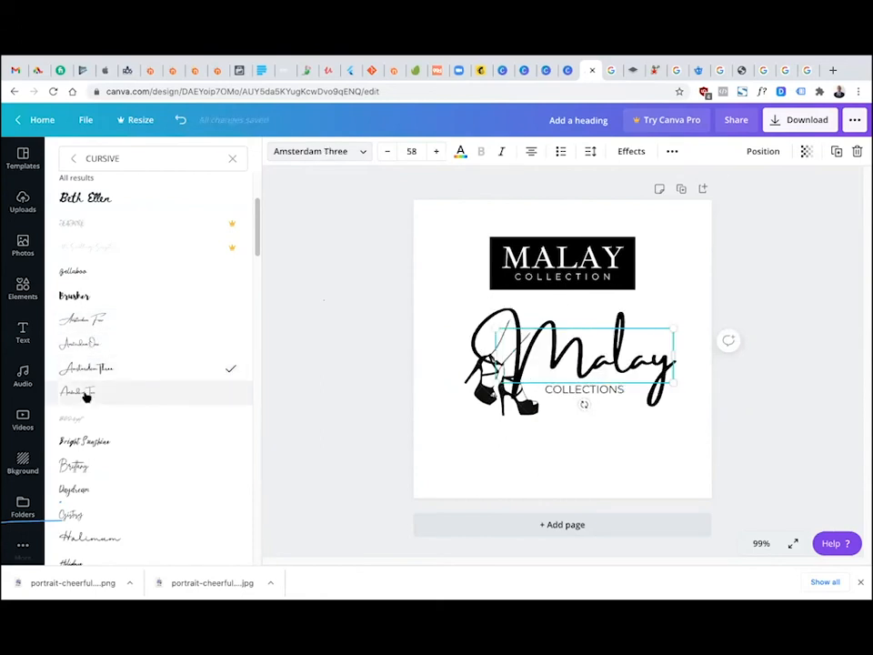
left_click(84, 393)
left_click(85, 418)
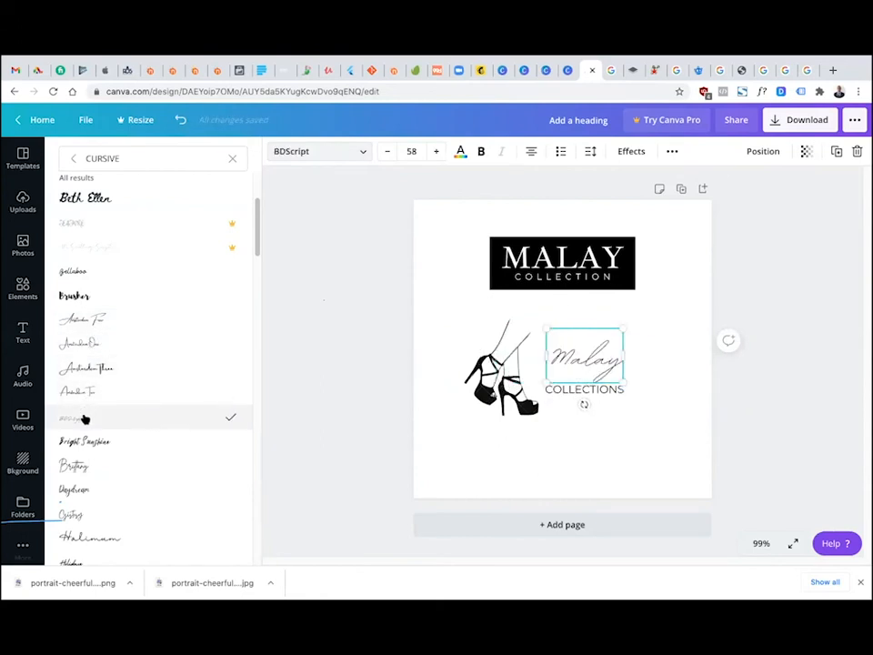
left_click(87, 392)
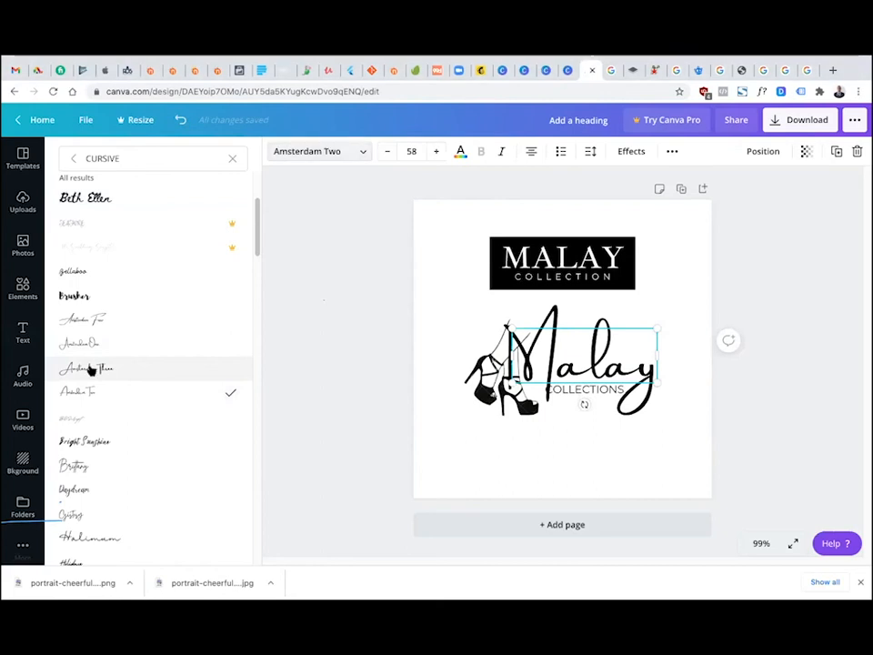
left_click(96, 363)
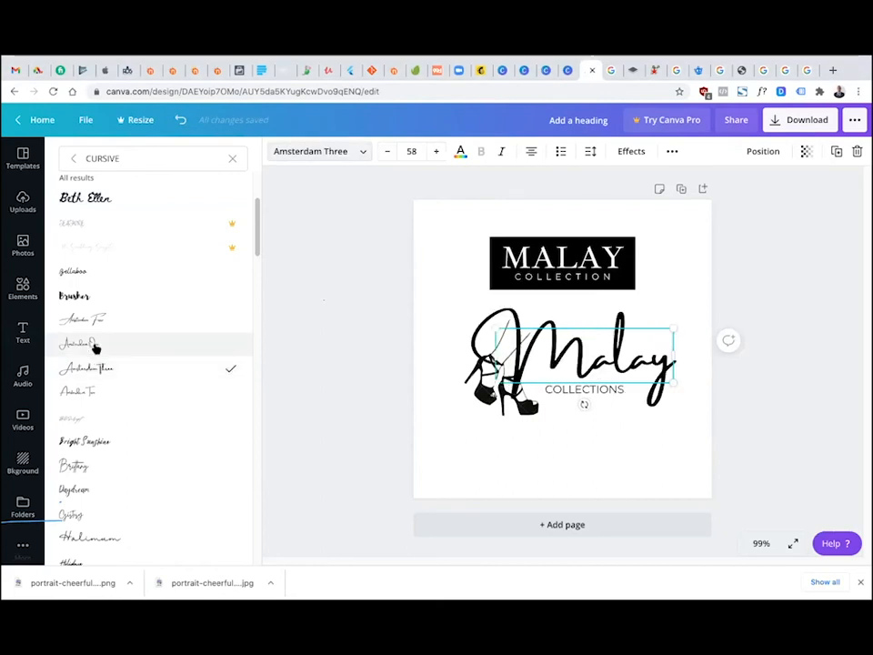
left_click(522, 349)
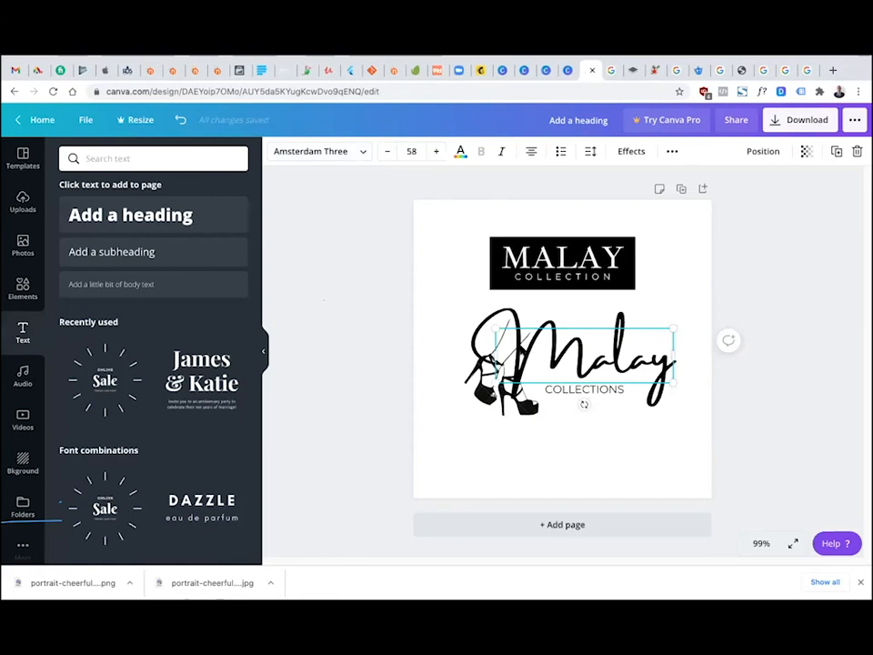
left_click(742, 422)
Shrink the Malay text to size 41.9 and move the high-heels illustration slightly away from it
left_click(572, 355)
left_click_drag(499, 329, 528, 340)
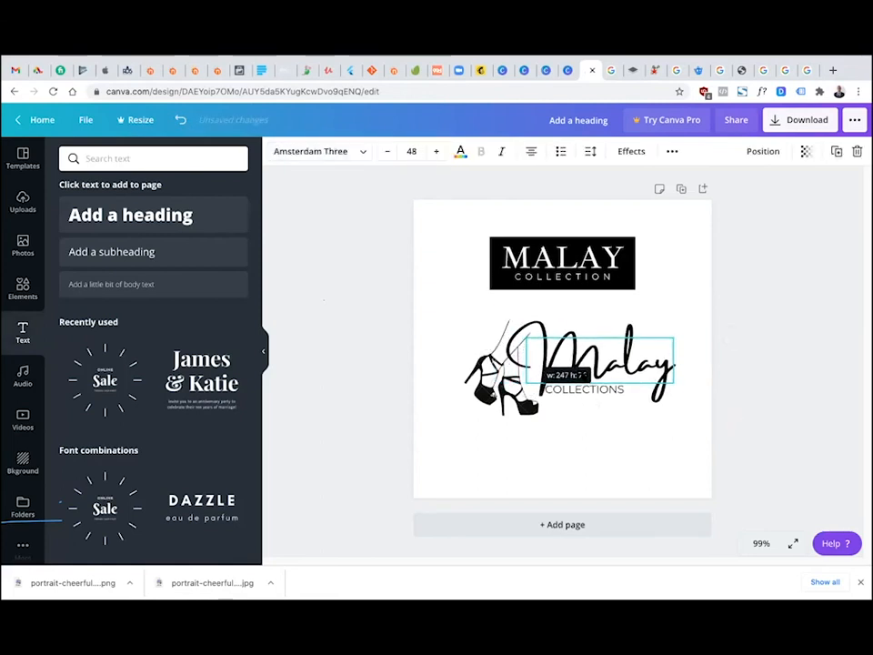
left_click_drag(676, 388, 655, 379)
left_click_drag(506, 396, 494, 392)
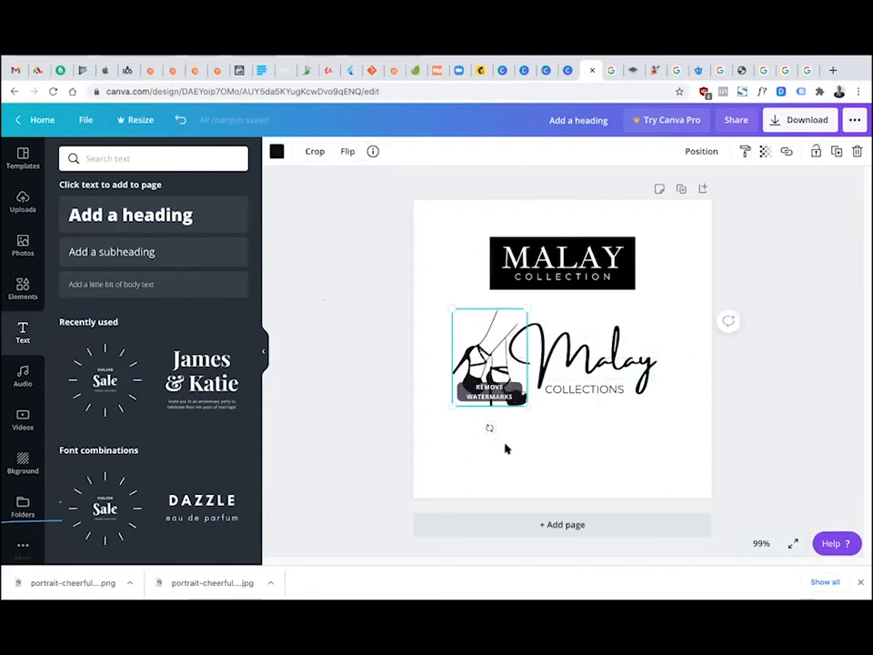
left_click(747, 441)
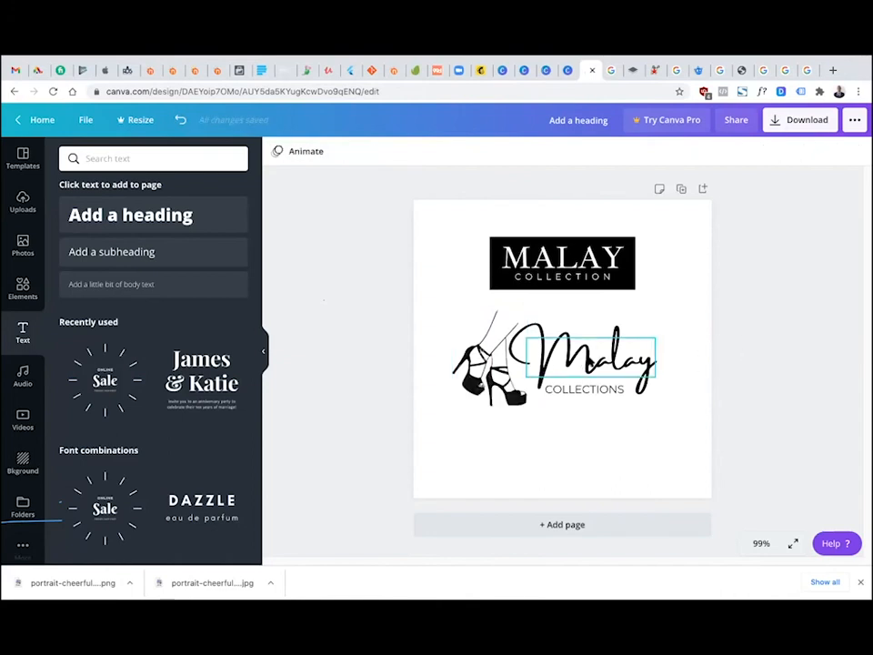
Stack the Malay text beneath the high-heels illustration and delete the COLLECTIONS text
left_click_drag(592, 359, 527, 423)
left_click_drag(515, 378, 546, 455)
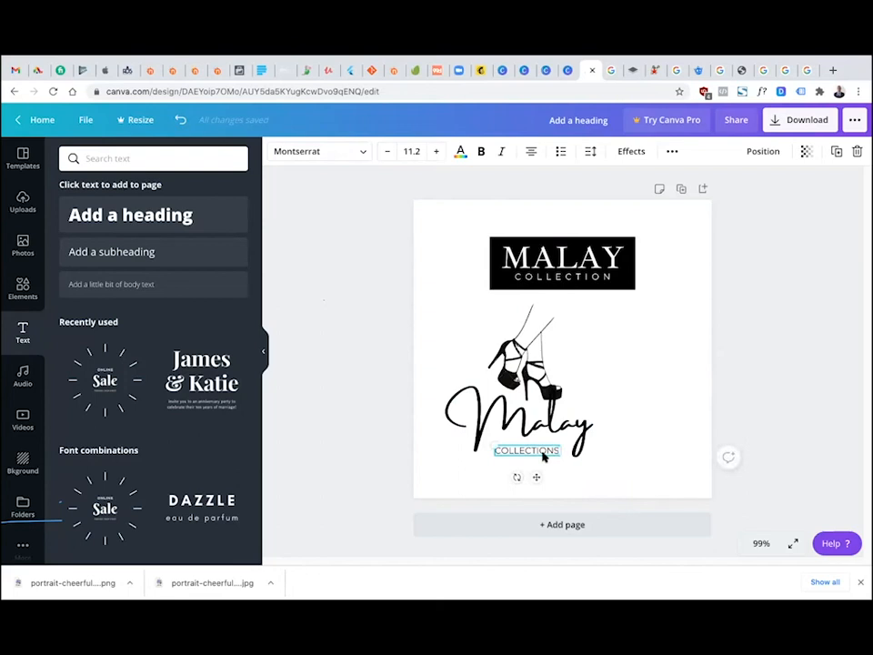
key("Delete")
left_click(545, 366)
left_click_drag(524, 455, 545, 474)
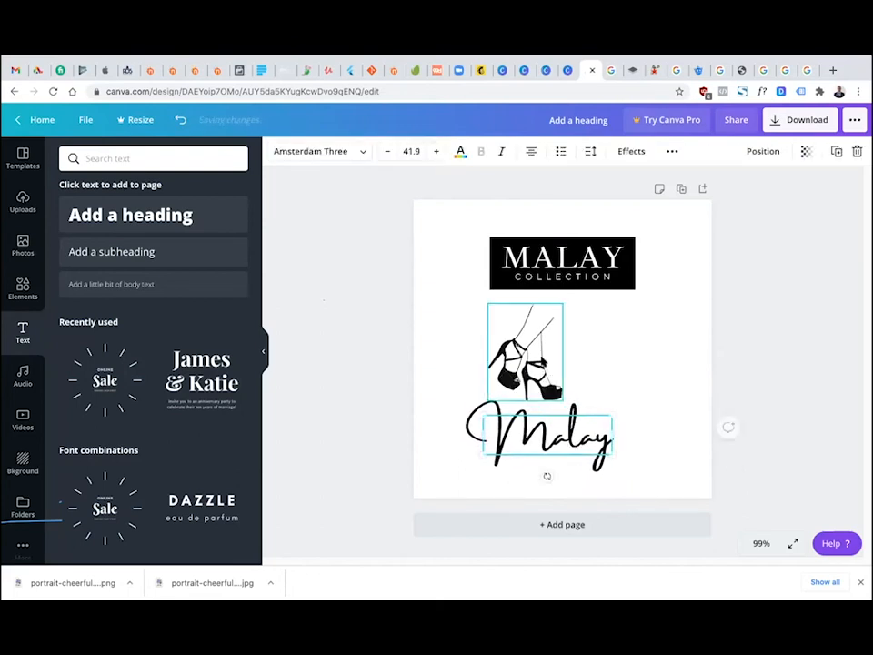
Shrink the high-heels illustration and centre it on the page above the Malay text
left_click(526, 386)
left_click_drag(559, 306, 569, 356)
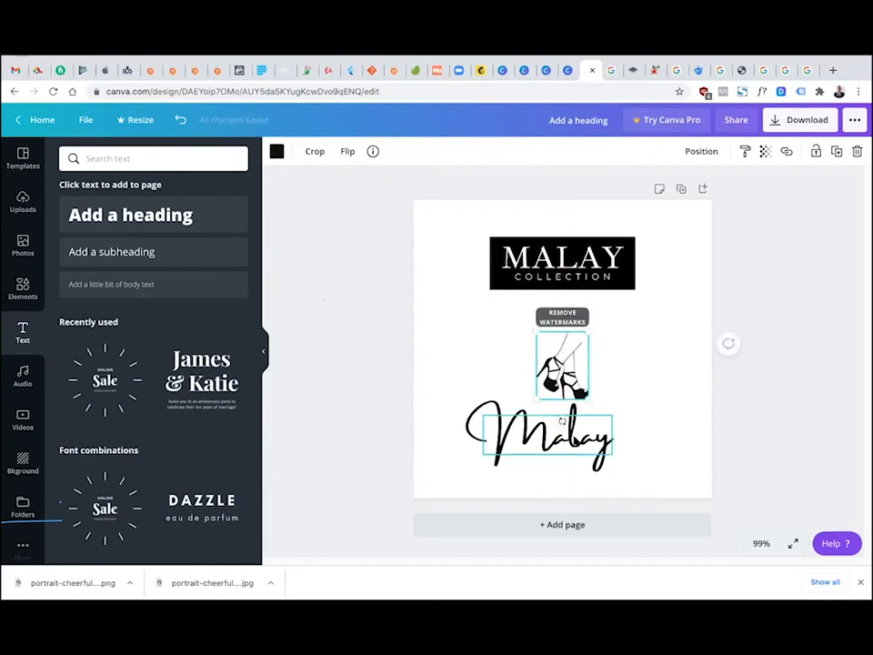
left_click(562, 421)
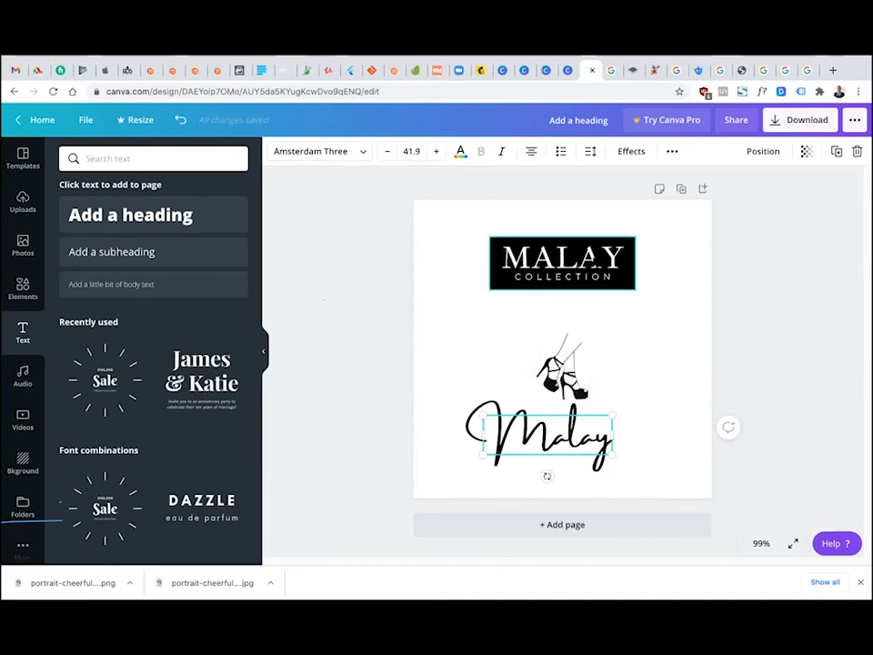
Check the font of MALAY in the black logo, and search the text designs for IBARRA
left_click(590, 263)
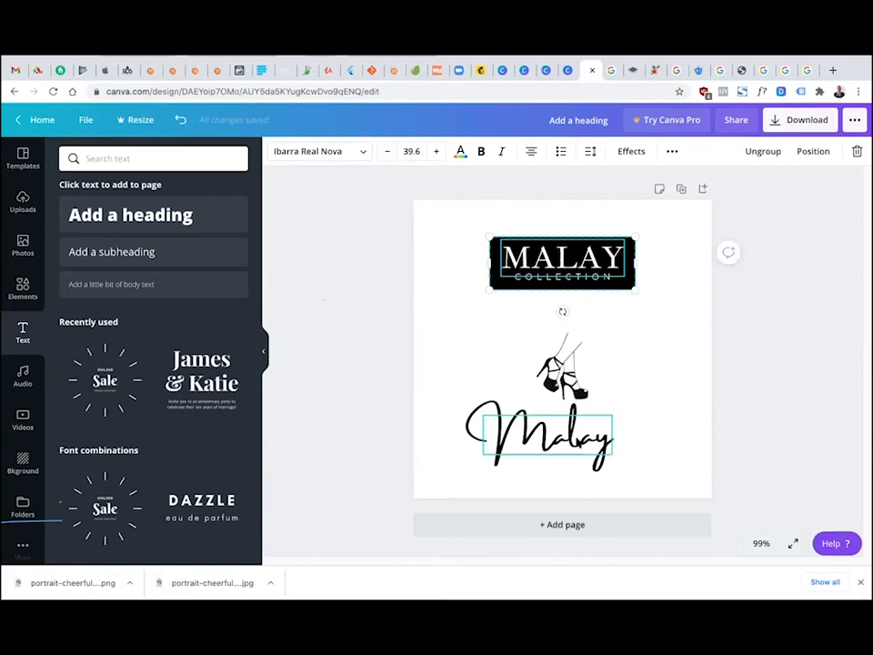
left_click(545, 435)
left_click(141, 155)
type("IN")
key("BackSpace")
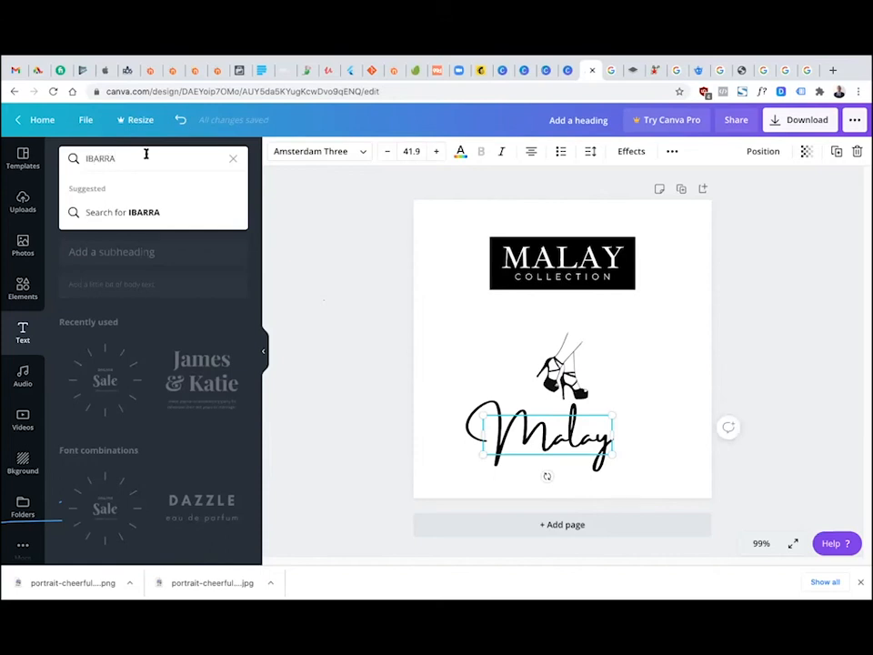
key("Return")
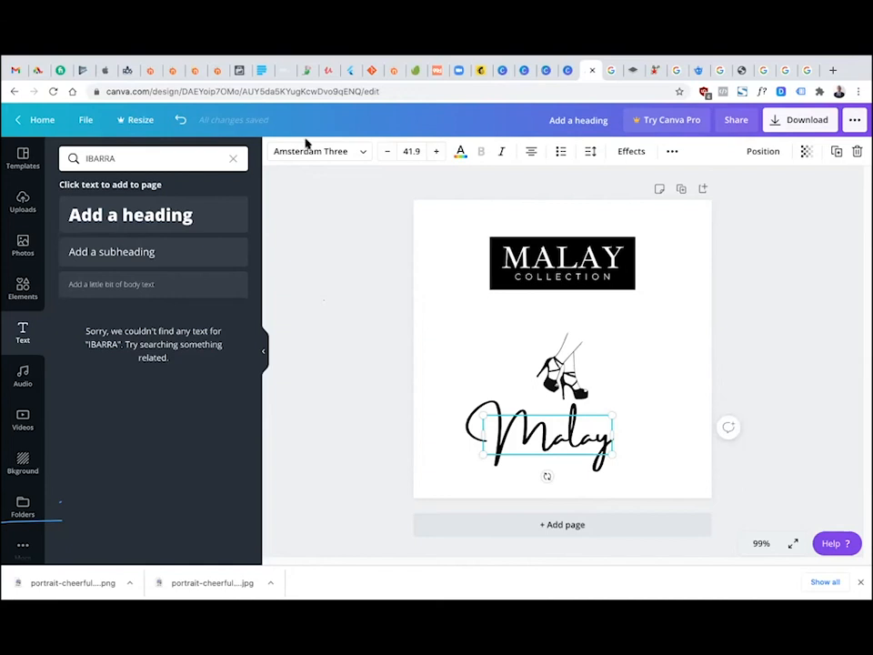
Find the Ibarra Real Nova font with the search term IBARRA and apply it to the Malay text
left_click(356, 151)
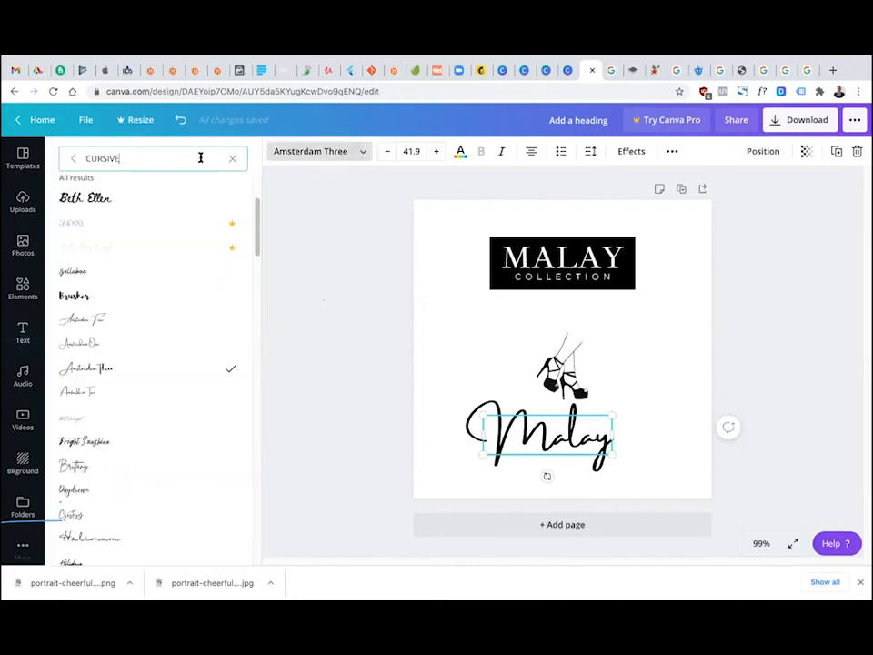
left_click(231, 159)
type("IBARRA")
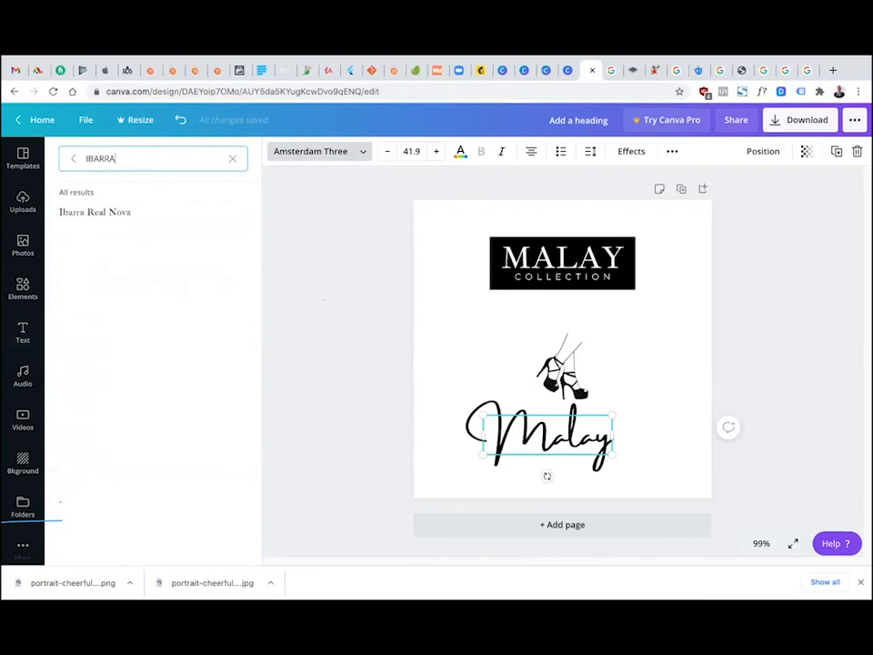
left_click(130, 216)
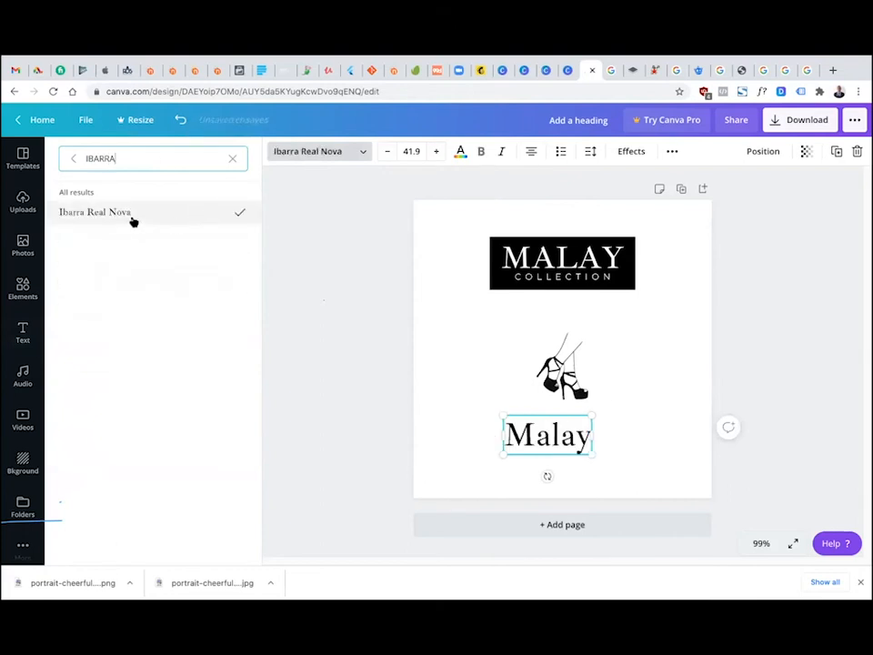
Rewrite the Malay text in capitals as MALAY and centre it directly beneath the high-heels illustration
left_click_drag(586, 443, 614, 420)
double_click(590, 424)
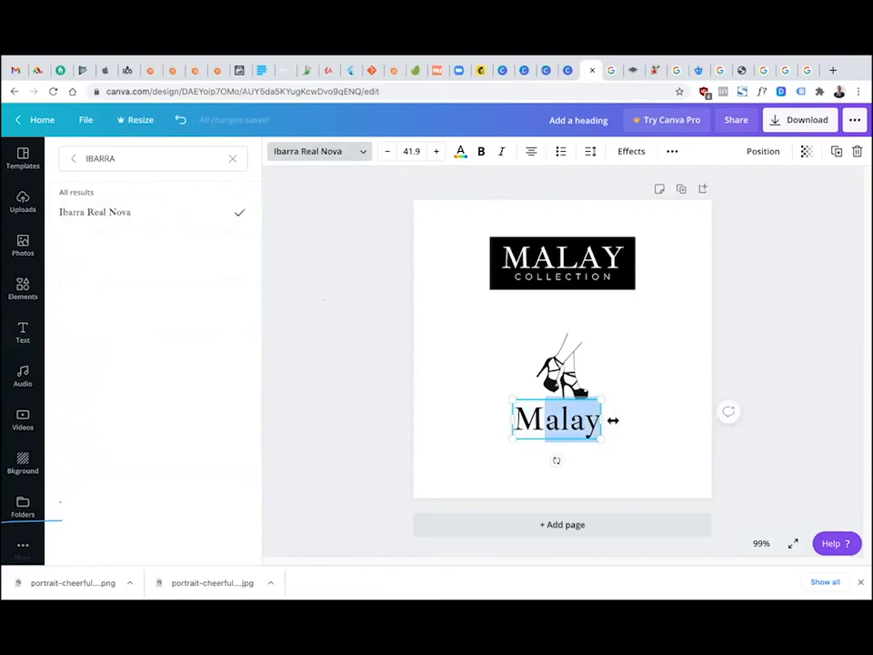
type("alay")
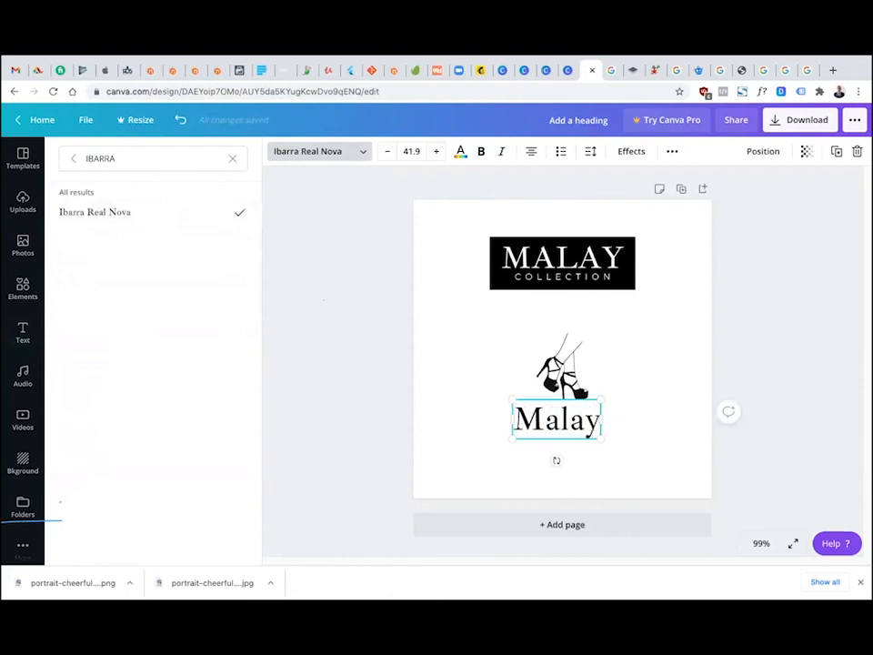
key("BackSpace")
key("BackSpace")
key("BackSpace")
key("BackSpace")
type("ALAY")
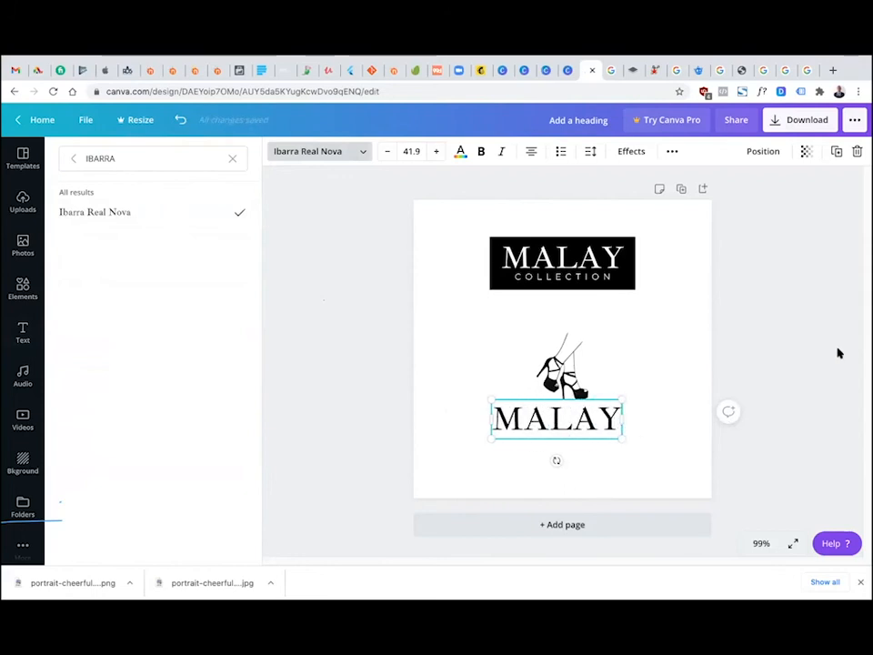
left_click(611, 420)
left_click(770, 325)
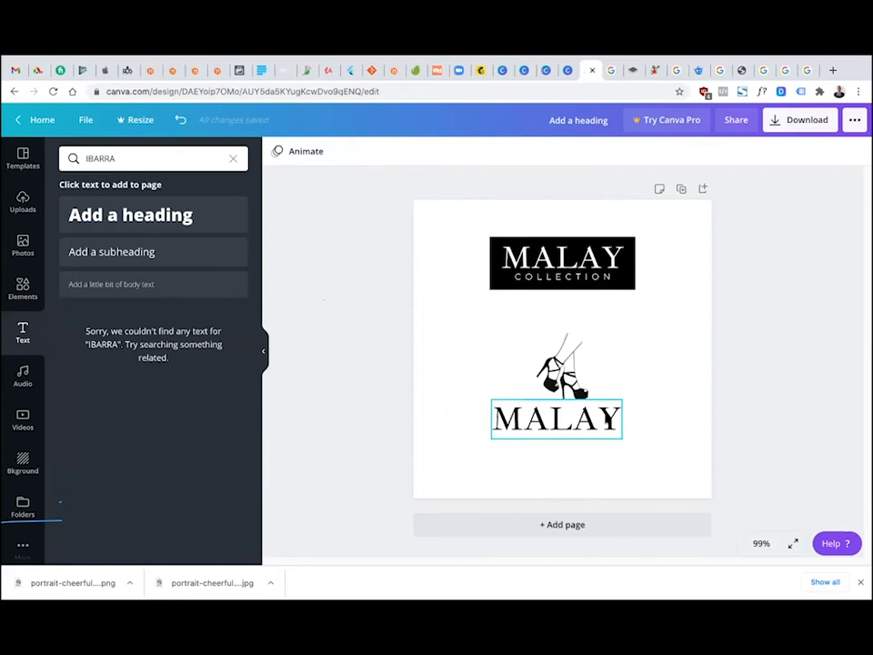
left_click_drag(608, 421, 615, 420)
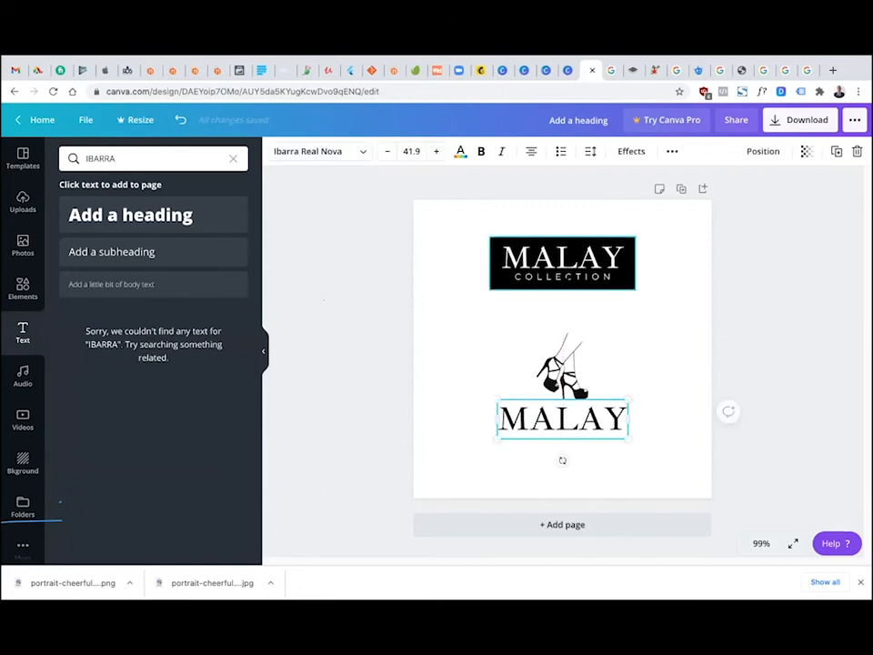
left_click(562, 273)
left_click_drag(562, 273, 557, 400)
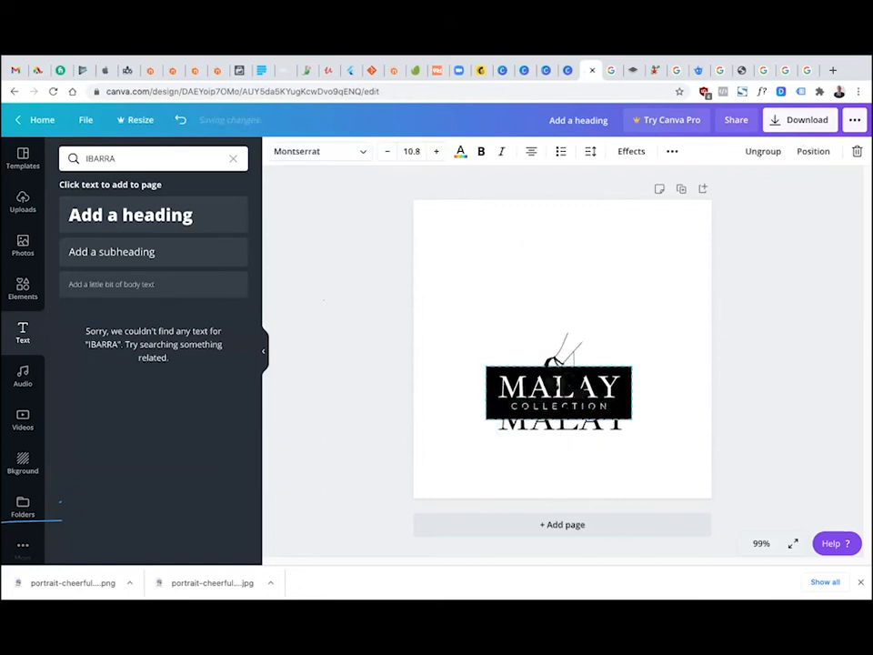
key("ctrl+z")
Duplicate the grouped black-box MALAY COLLECTION logo on the page
left_click(560, 285)
left_click(560, 278)
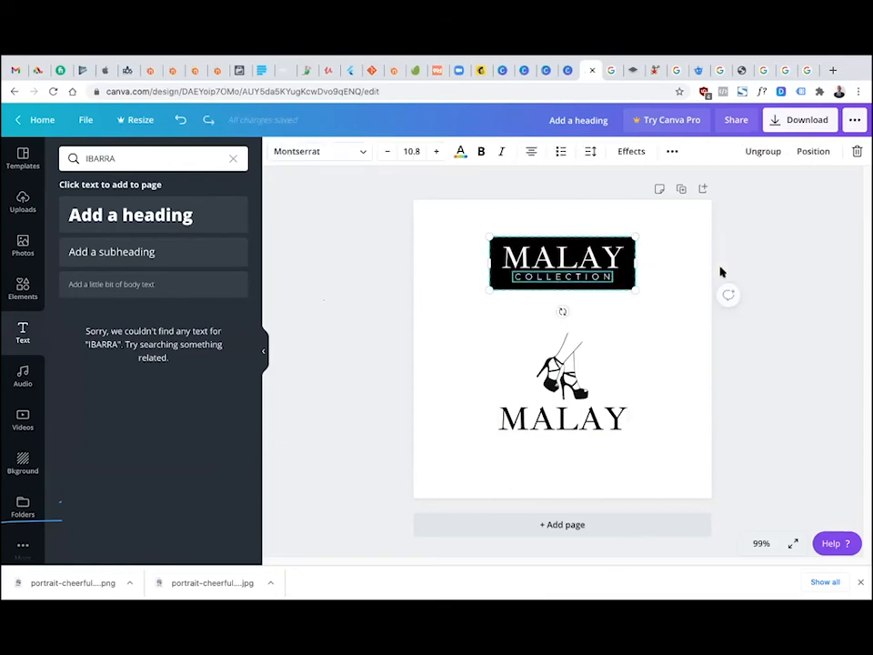
left_click(779, 247)
key("ctrl+v")
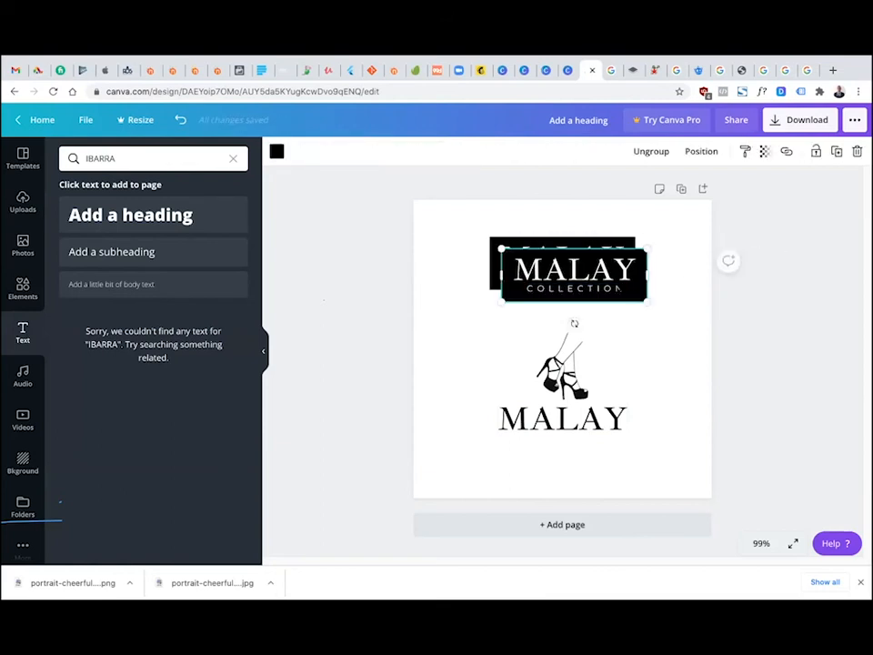
Undo the last duplication of the black-box logo and select the COLLECTION text inside the original
key("ctrl+z")
left_click(578, 276)
key("Escape")
left_click(578, 276)
left_click(578, 276)
left_click(562, 285)
key("Escape")
double_click(579, 276)
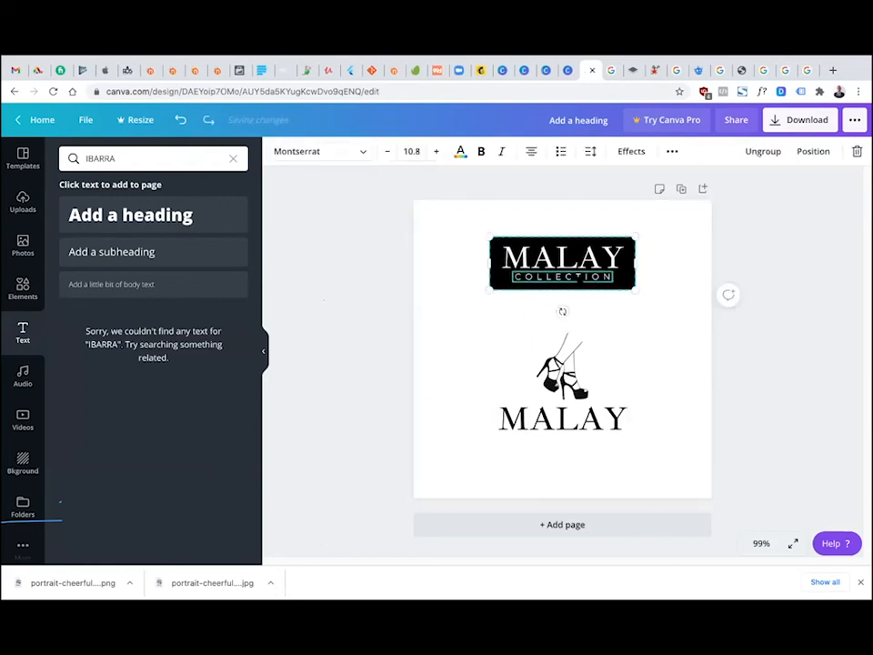
left_click(762, 153)
key("Escape")
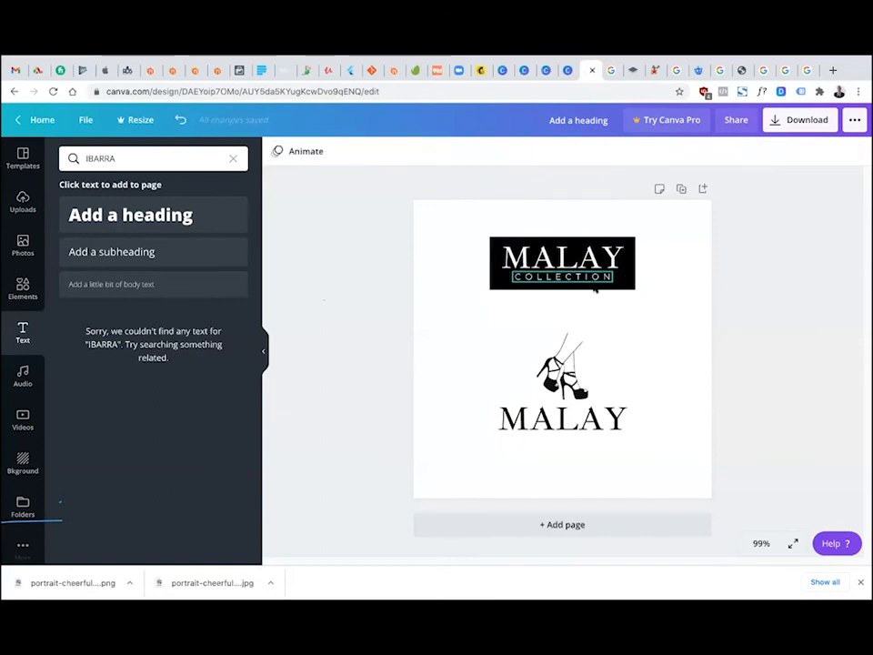
Paste a copy of the black-box MALAY COLLECTION logo, place it below and to the right of the original, and ungroup it
key("super+v")
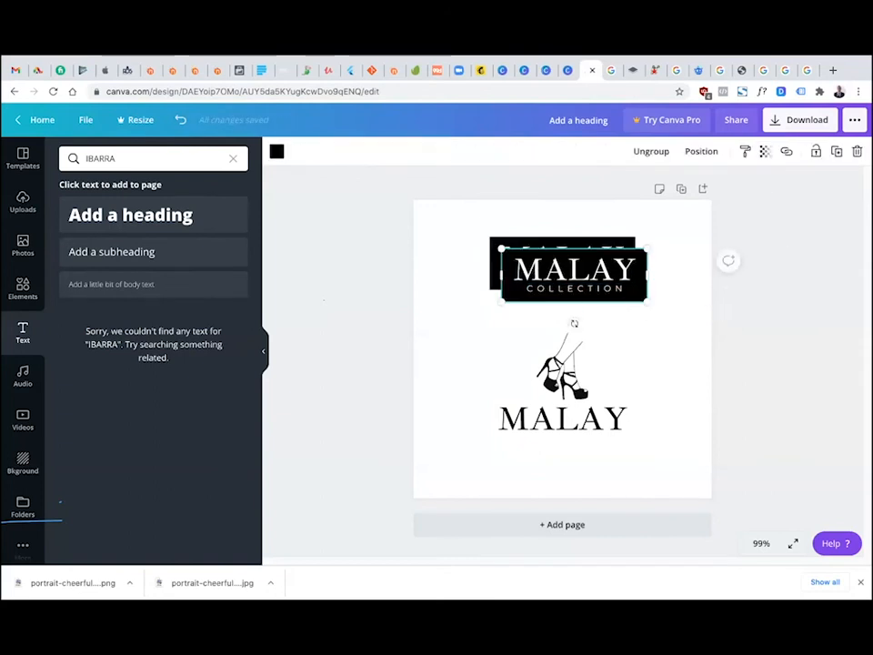
left_click_drag(574, 273, 627, 325)
right_click(687, 311)
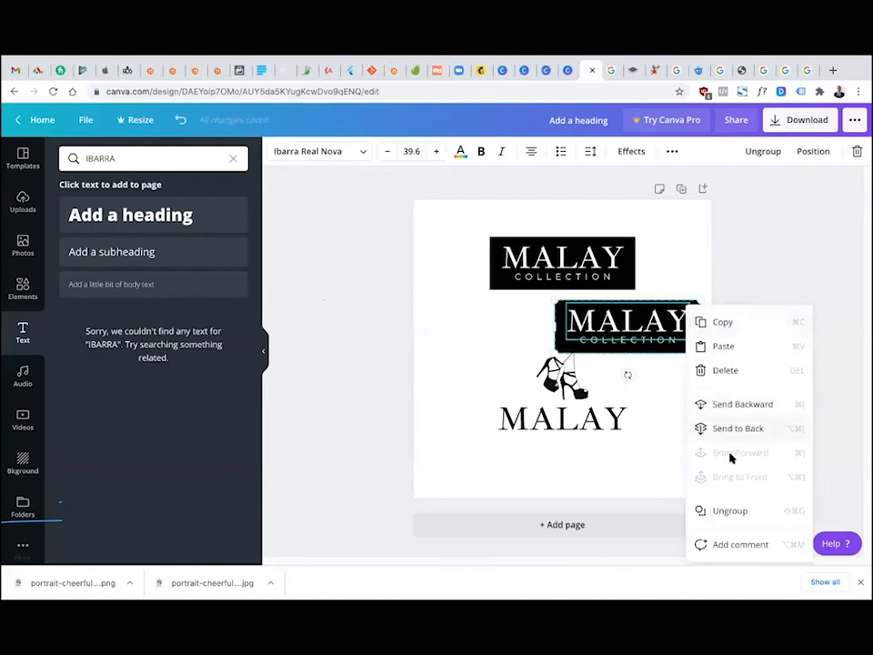
left_click(731, 510)
left_click(756, 242)
Delete the black box and the MALAY text from the ungrouped logo copy, keeping only COLLECTION
left_click(694, 321)
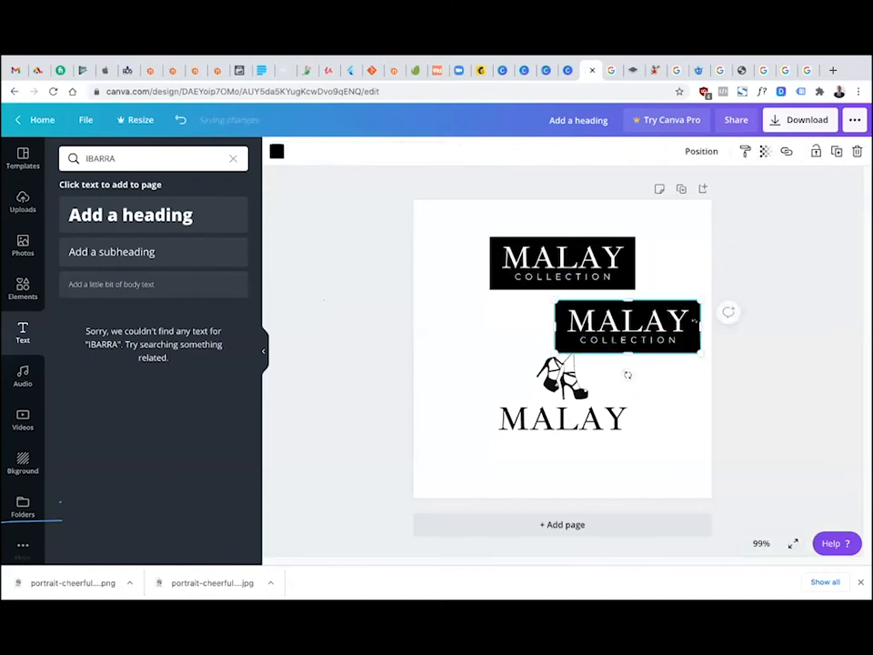
key("Delete")
left_click(672, 317)
key("Delete")
Colour the copied COLLECTION text black and centre it directly beneath MALAY in the high-heels logo
left_click(661, 346)
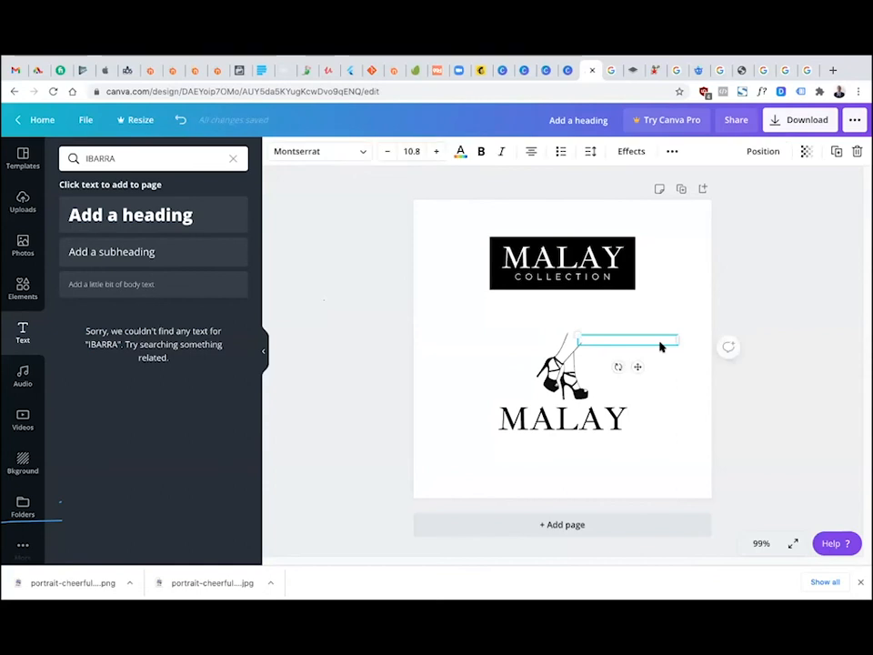
left_click(461, 151)
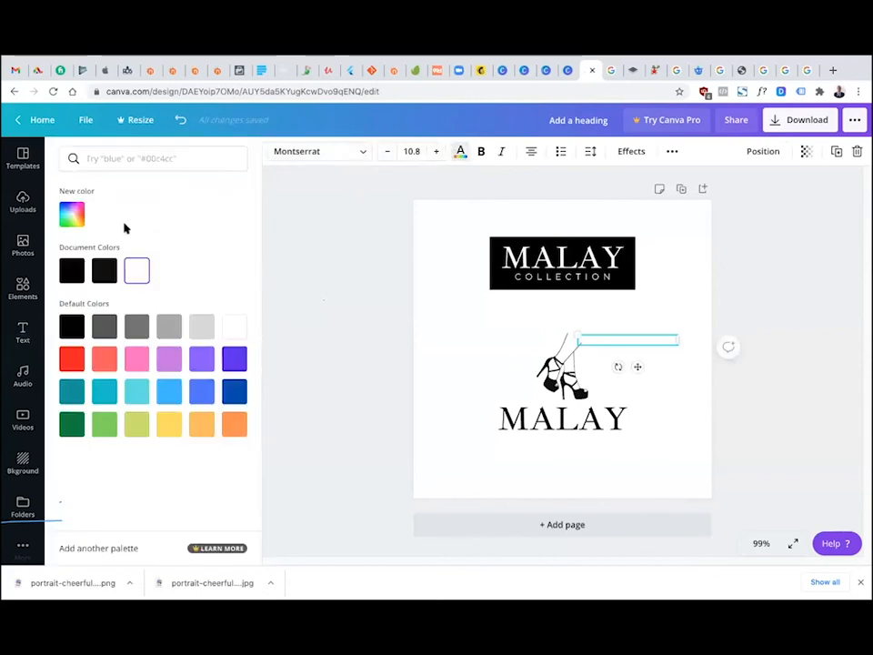
left_click(72, 271)
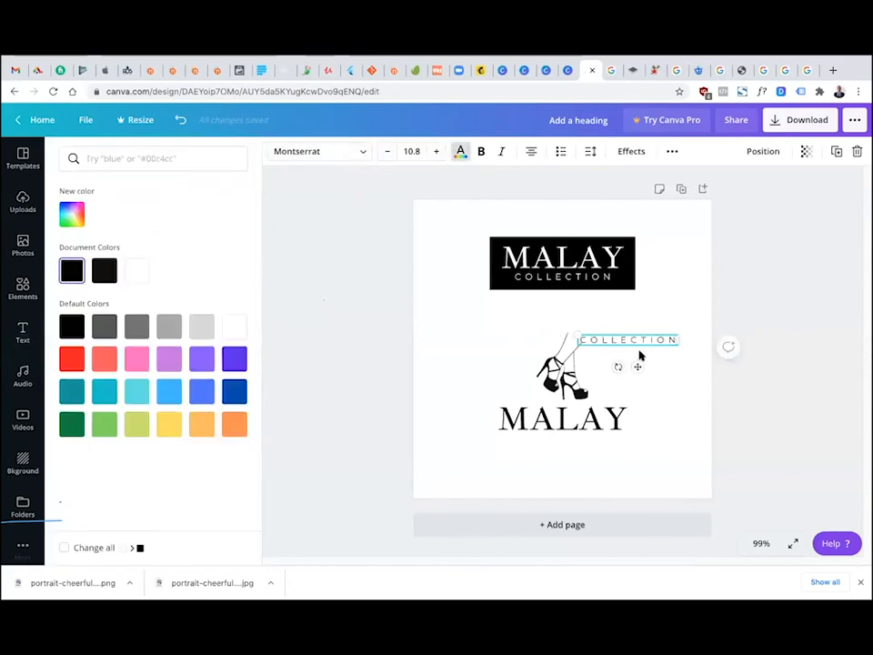
left_click_drag(638, 370, 572, 476)
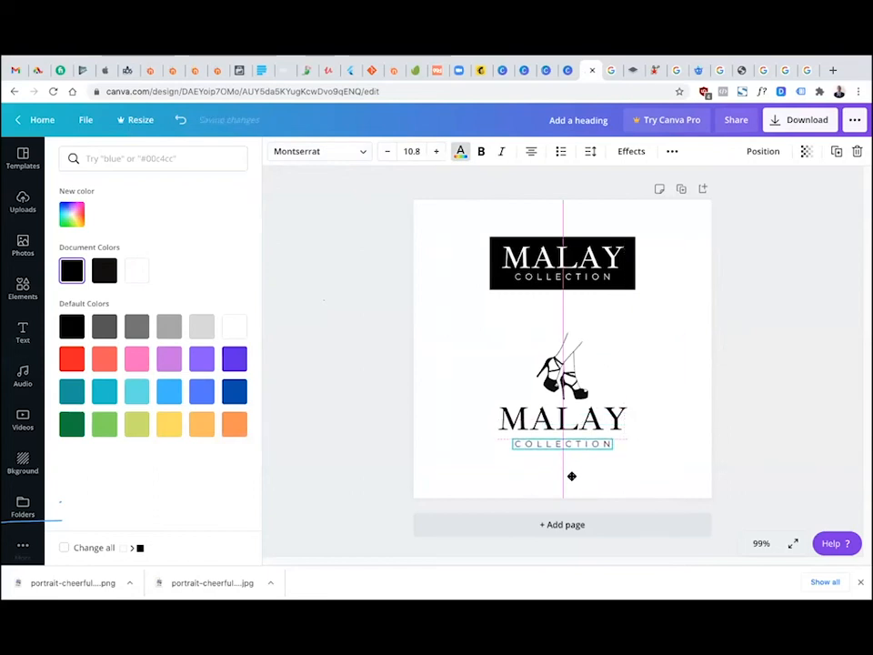
Recolour the MALAY text under the high heels with the custom dark purple #5A008B
left_click(597, 433)
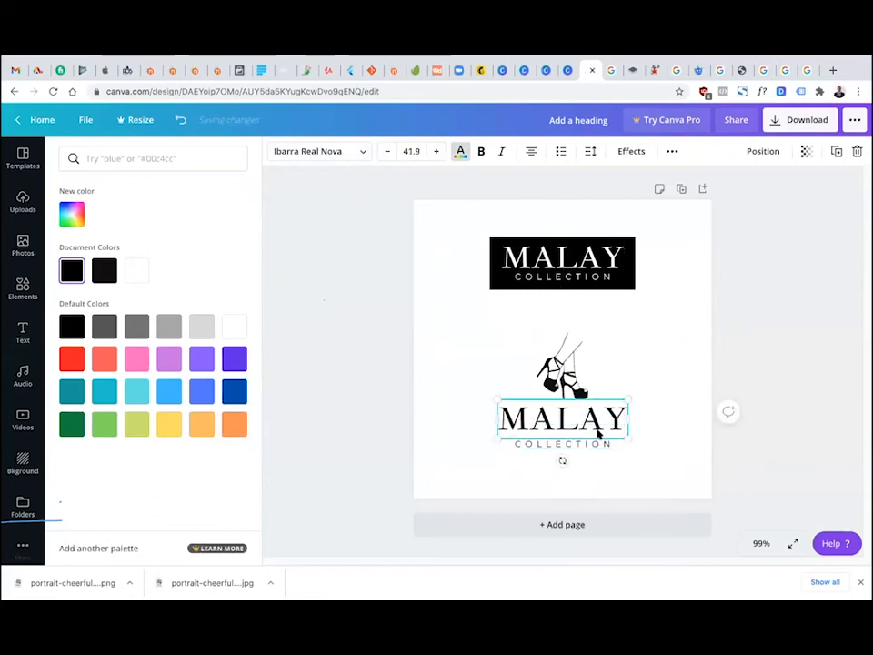
left_click(233, 364)
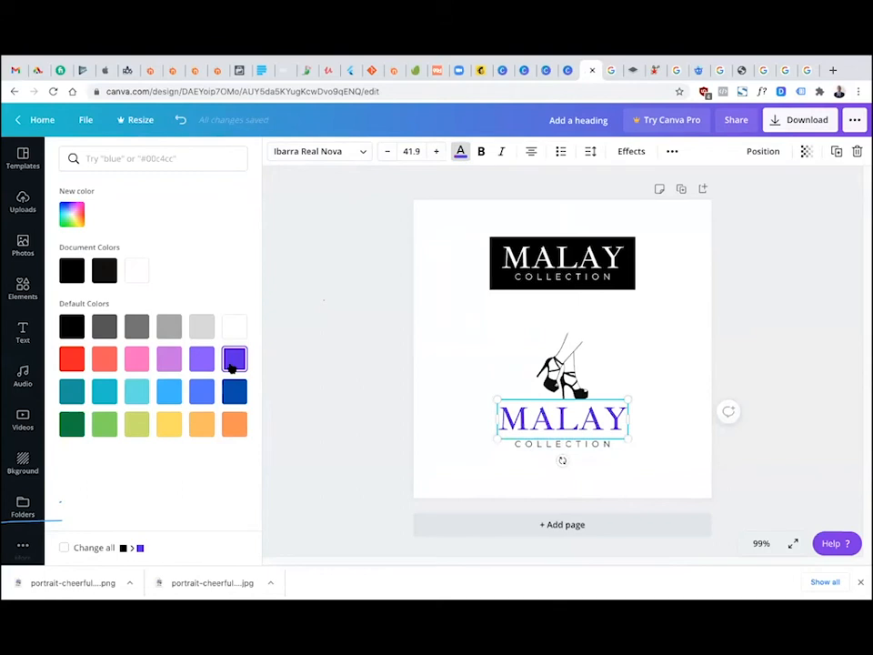
left_click(75, 222)
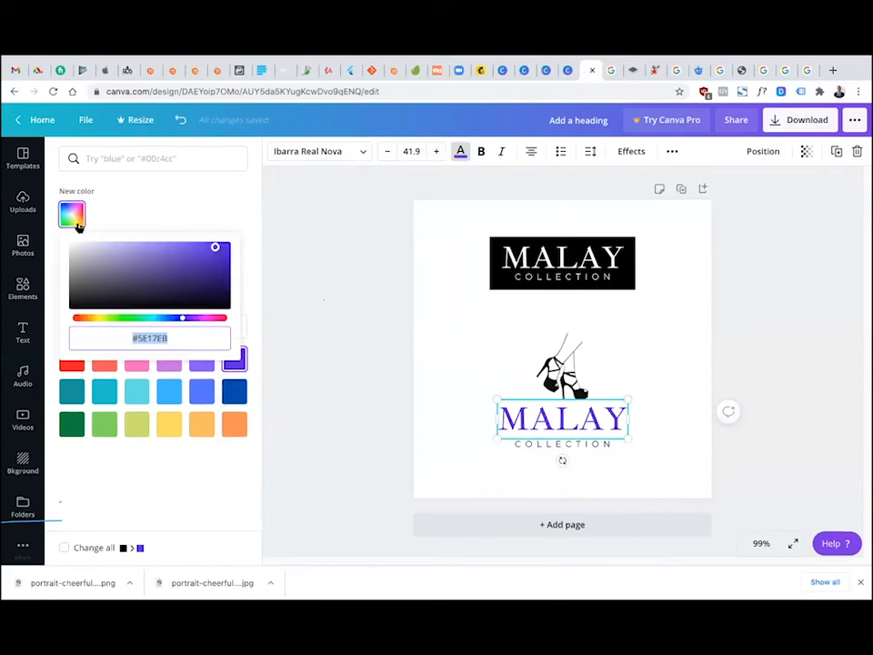
left_click_drag(214, 247, 232, 261)
left_click_drag(182, 317, 191, 323)
left_click_drag(221, 265, 258, 275)
Apply the same dark purple as the MALAY text to the high-heels illustration
left_click(562, 373)
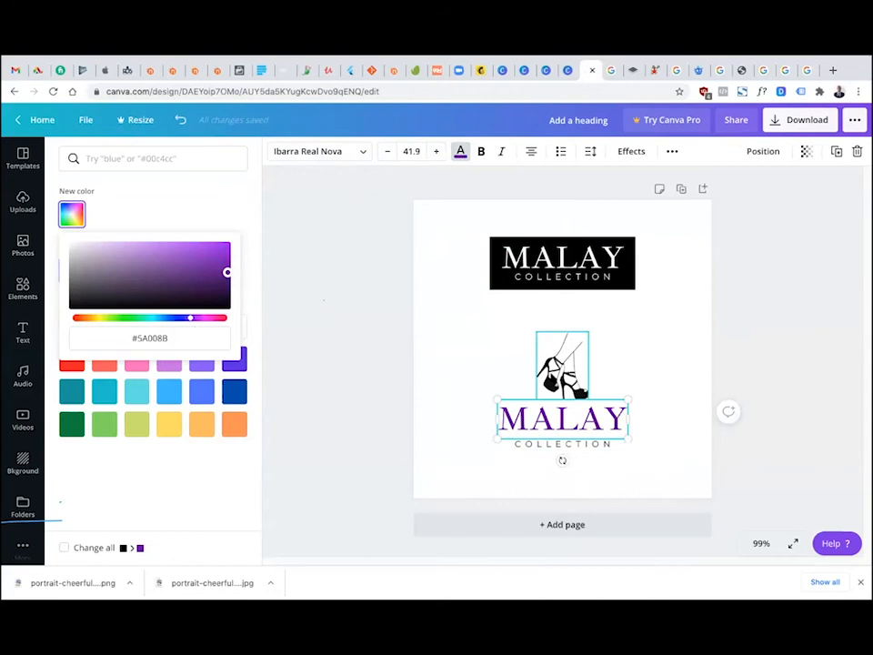
left_click(277, 155)
left_click(137, 271)
left_click(342, 322)
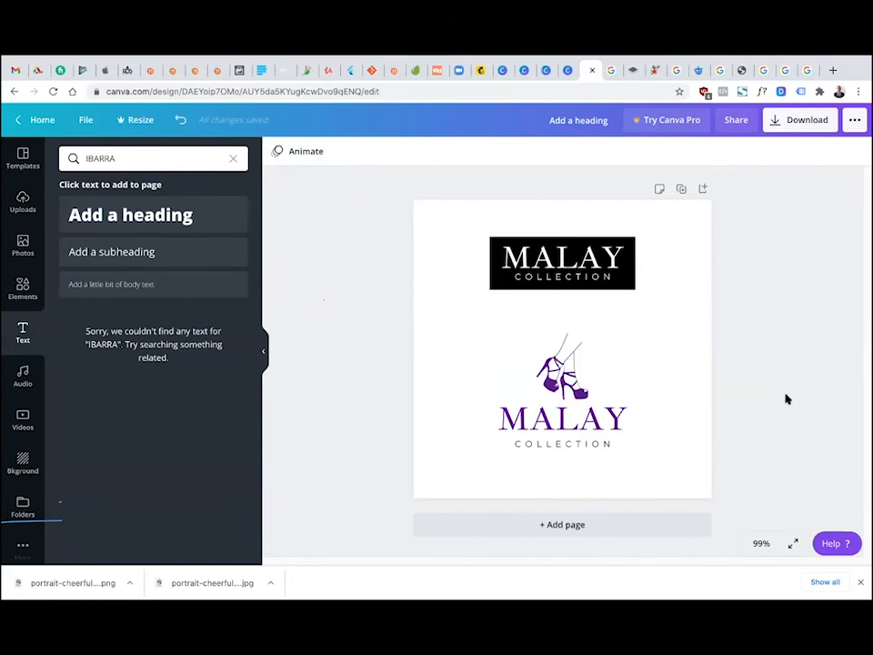
Select the whole high-heels logo, scale it down and move it up just below the black-box logo
left_click_drag(760, 464, 495, 330)
left_click_drag(618, 437, 587, 373)
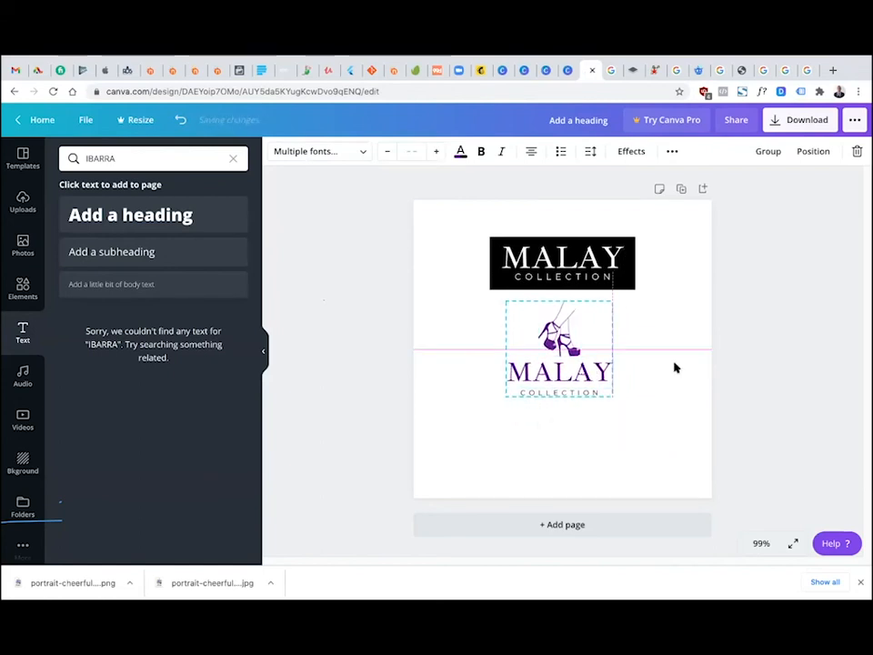
left_click(764, 348)
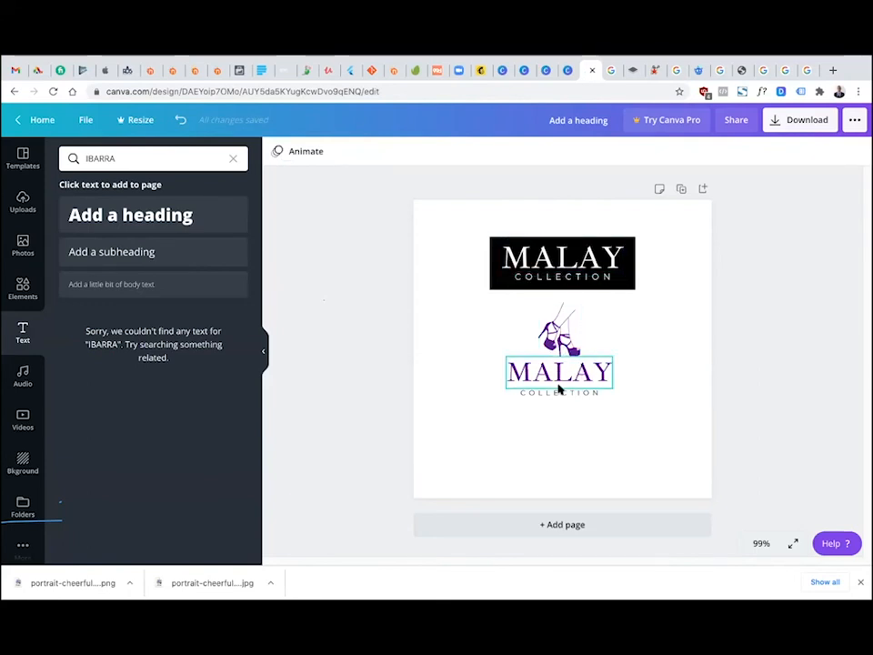
left_click(612, 370)
left_click_drag(611, 370, 591, 438)
right_click(592, 439)
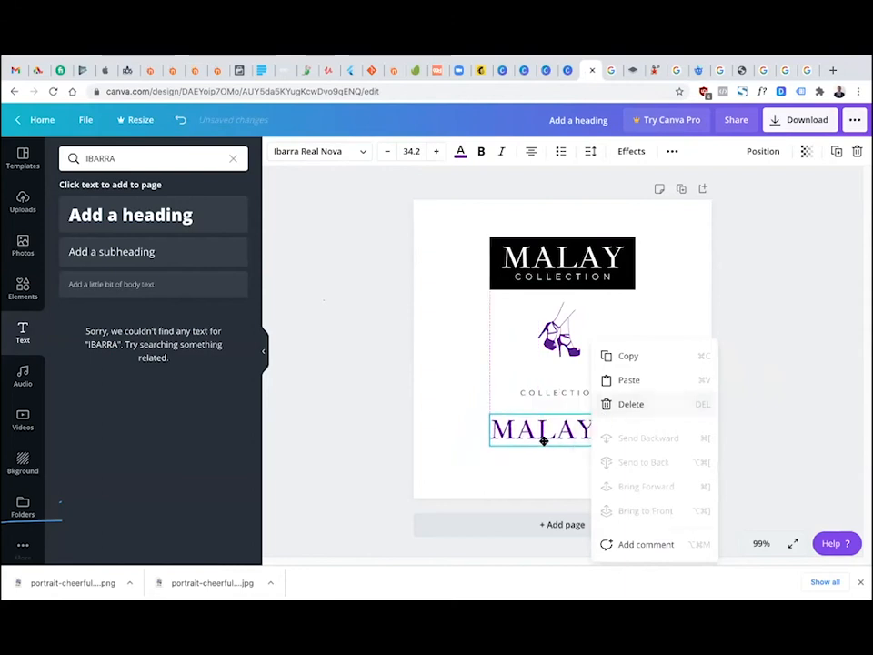
left_click_drag(592, 440, 552, 426)
left_click(595, 396)
key("ctrl+z")
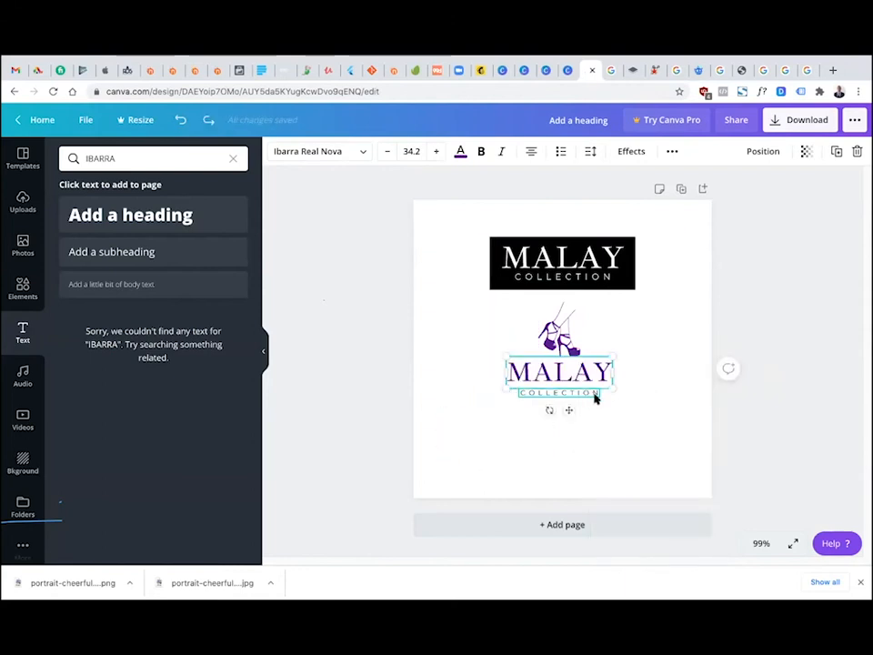
left_click(764, 313)
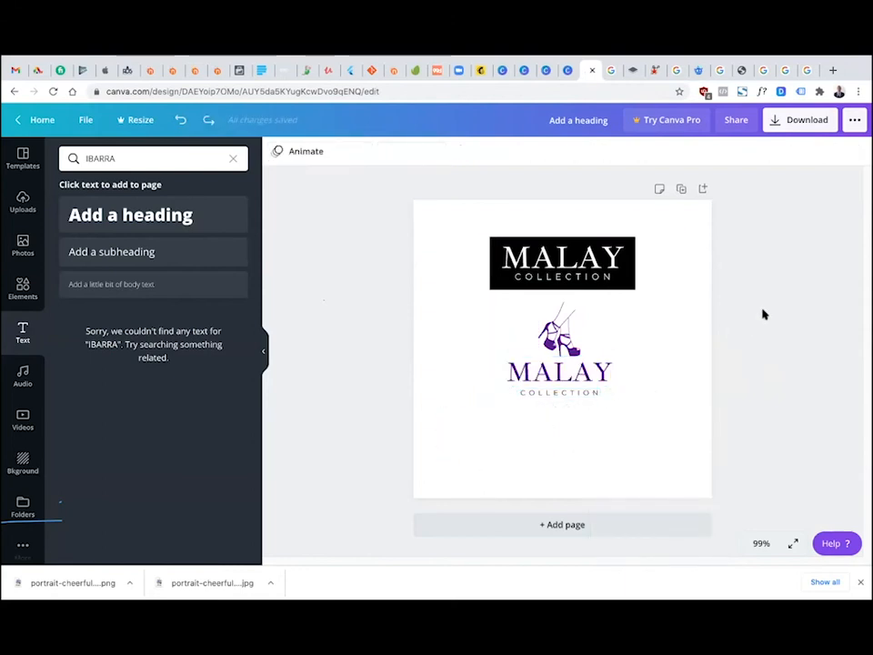
left_click_drag(600, 373, 600, 412)
key("ctrl+z")
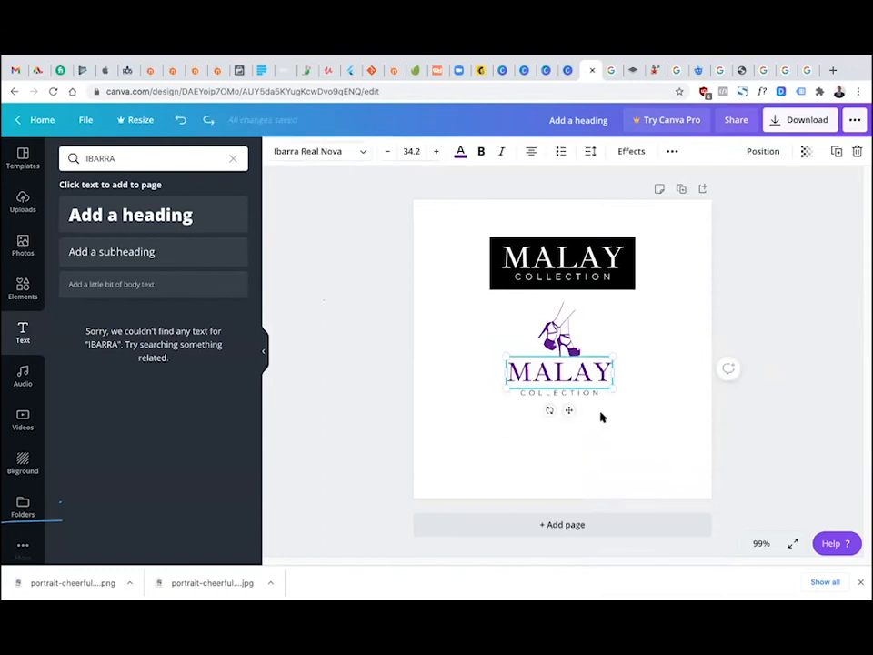
Duplicate the purple MALAY text and place the copy in the empty space below the high-heels logo
key("ctrl+d")
left_click_drag(609, 405, 600, 438)
Scale down the two finished logos together, centre them near the page's upper edge, and nudge the separate MALAY text up
left_click_drag(583, 306, 495, 230)
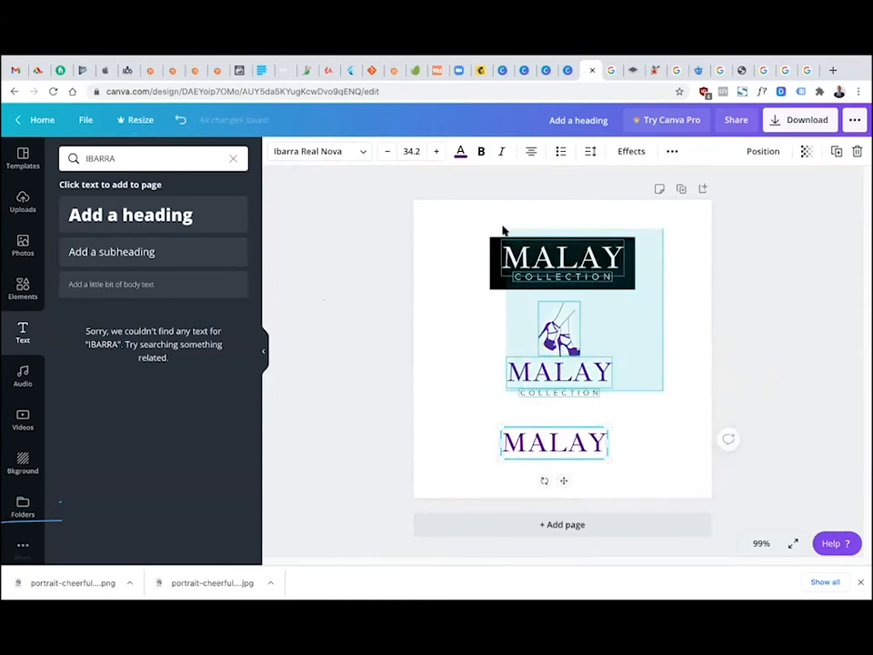
left_click_drag(637, 397, 607, 366)
left_click_drag(593, 325, 607, 305)
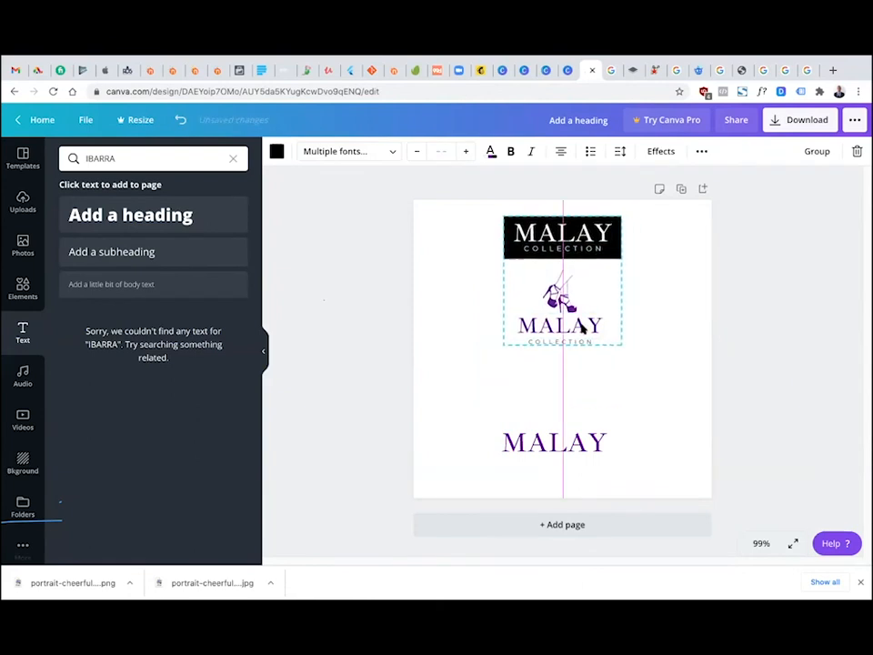
left_click(588, 184)
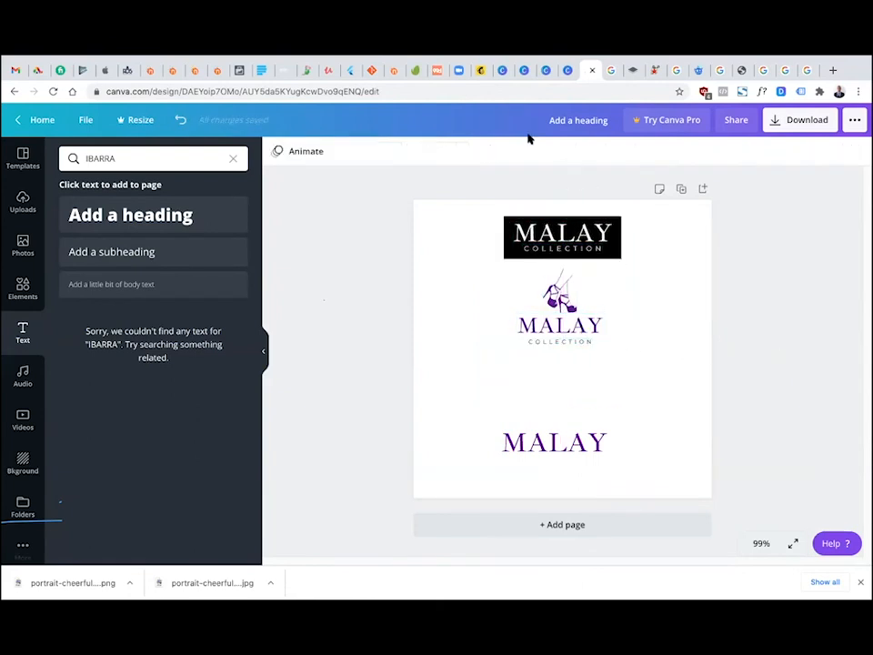
mouse_move(585, 440)
left_mouse_down()
mouse_move(587, 407)
mouse_move(587, 431)
left_mouse_up()
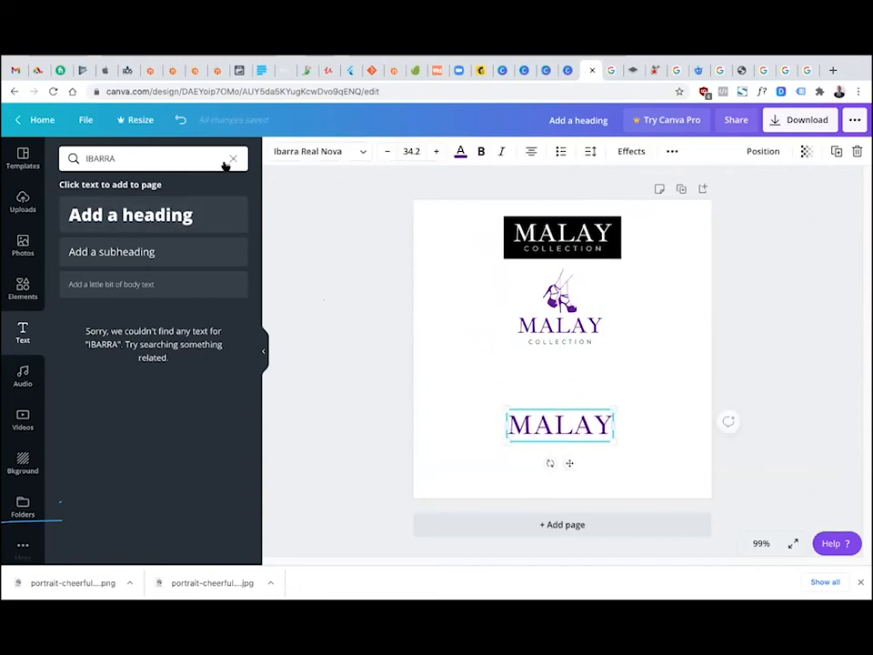
Clear the old IBARRA searches and search the fonts for CURSI for the separate MALAY text
left_click(231, 160)
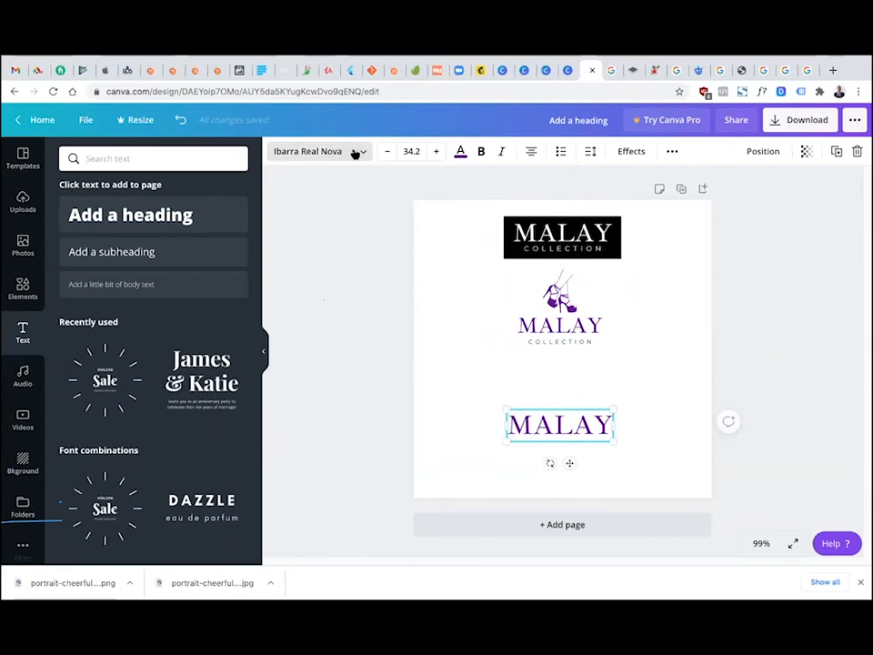
left_click(356, 153)
left_click(360, 157)
left_click(328, 158)
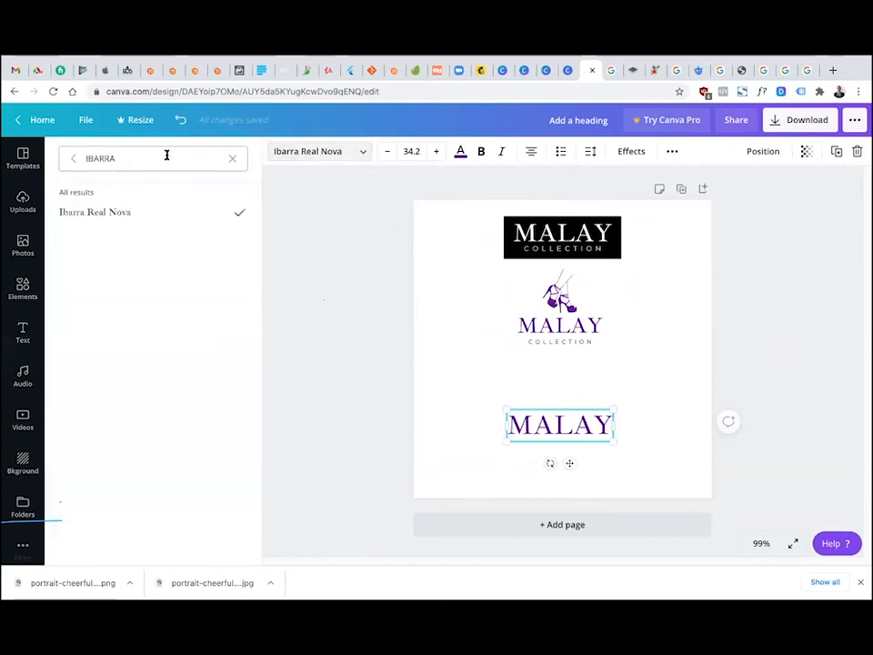
left_click(233, 159)
type("cu")
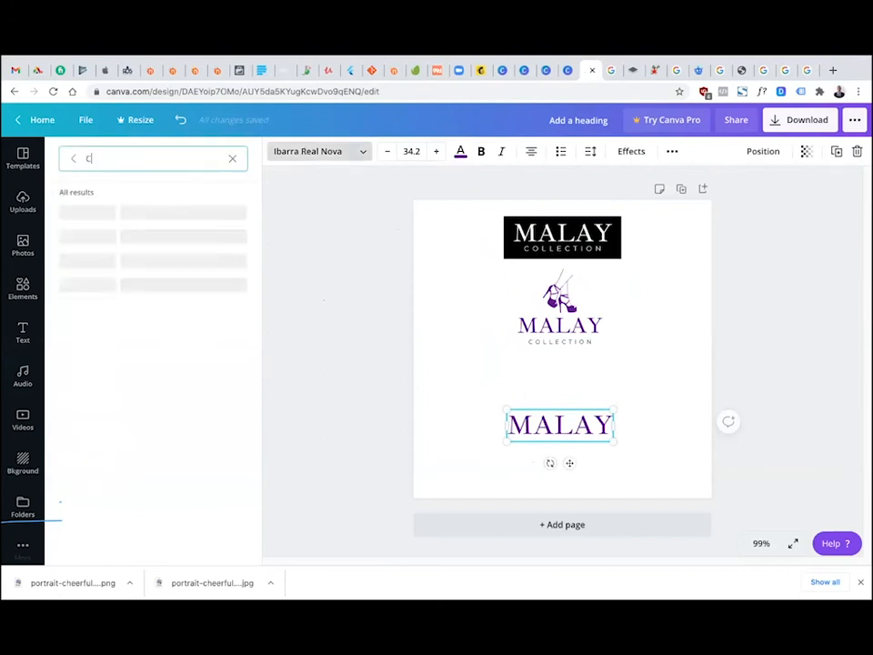
type("rsi")
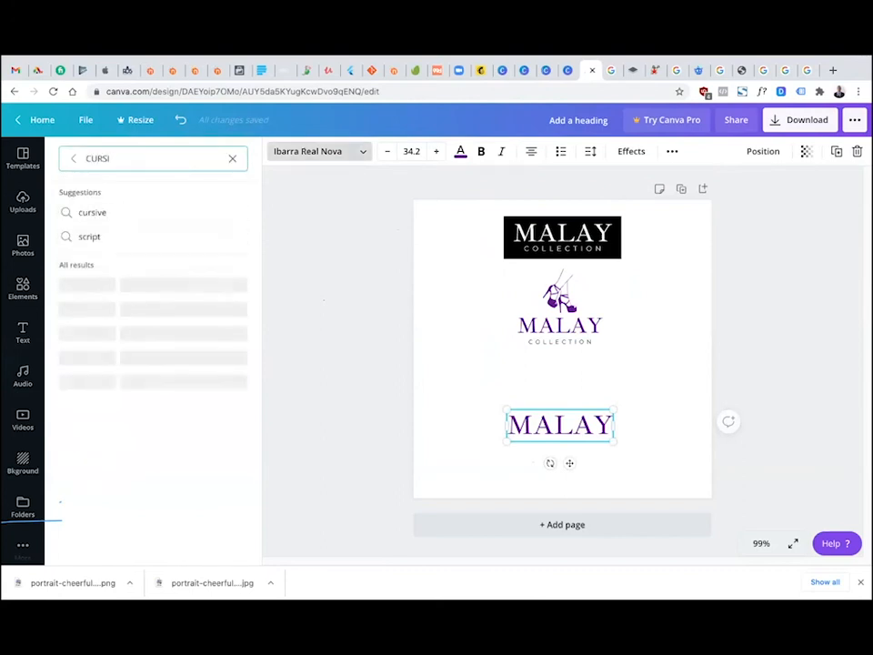
Try several cursive fonts, including Amsterdam Two and Bright Sunshine, on the separate MALAY text and settle on Brittany
scroll(127, 402, "down", 4)
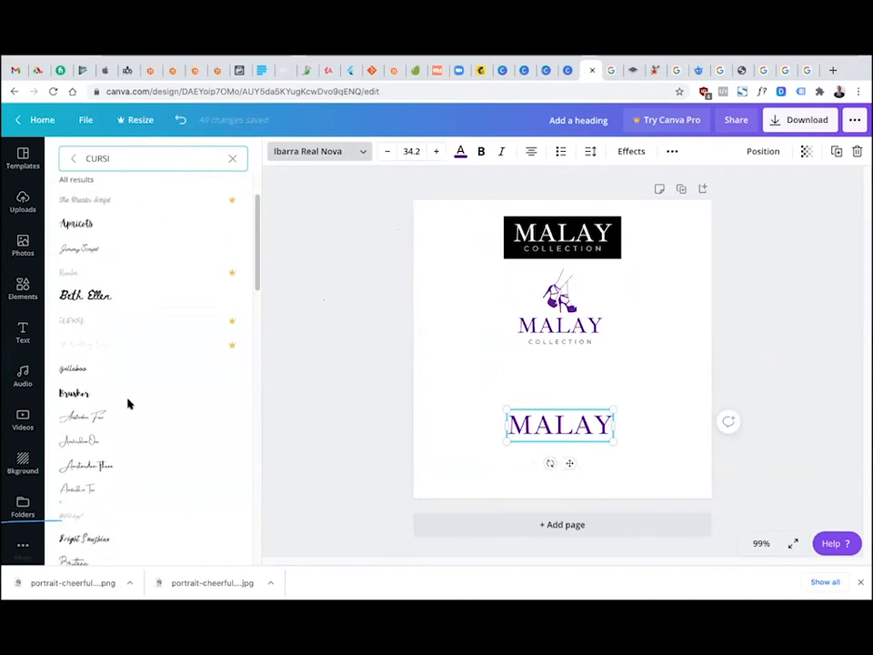
left_click(84, 365)
left_click(82, 391)
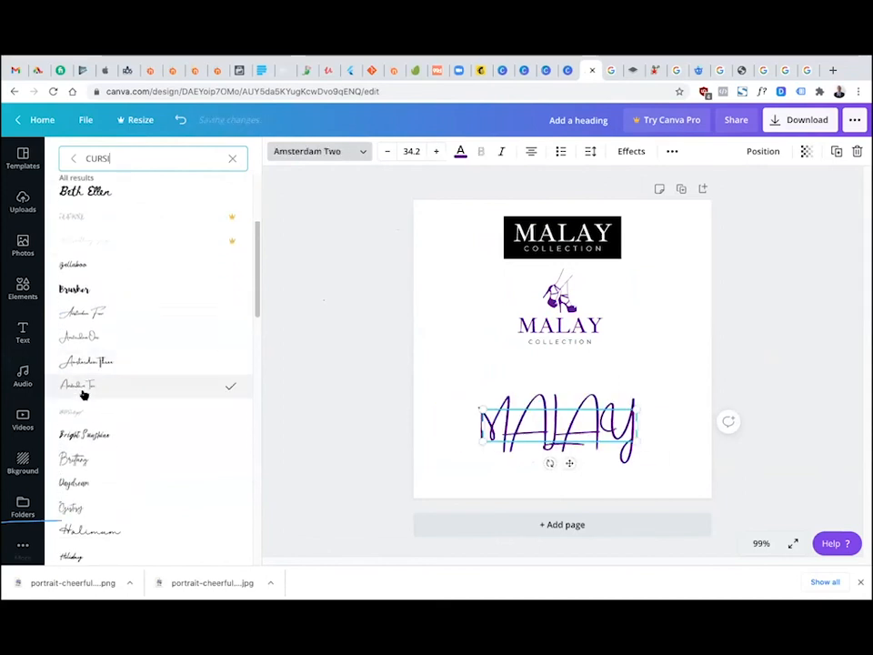
left_click(80, 414)
left_click(81, 435)
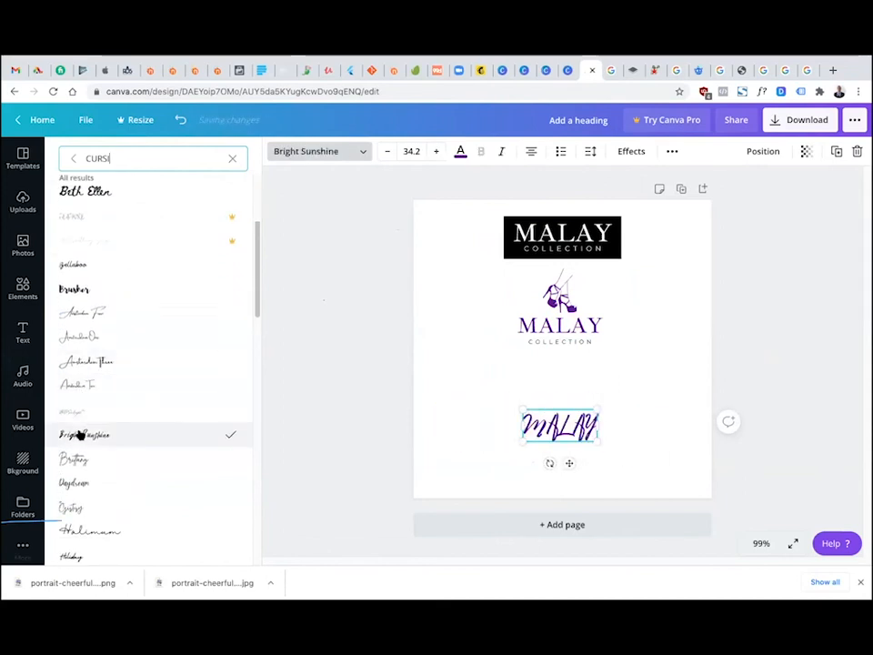
left_click(80, 461)
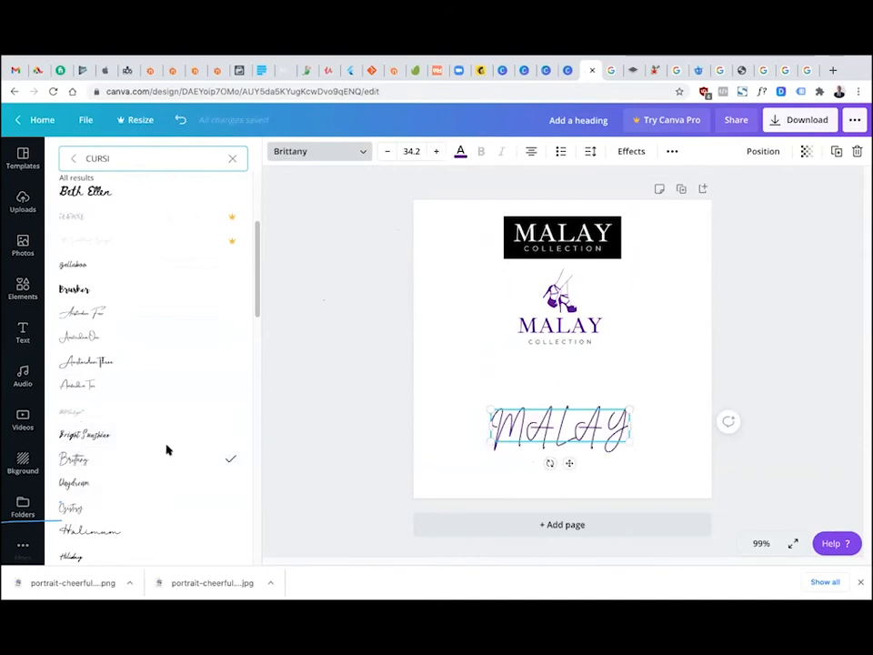
Rewrite the Brittany-styled text as Malay, with only the first letter capitalised
double_click(524, 433)
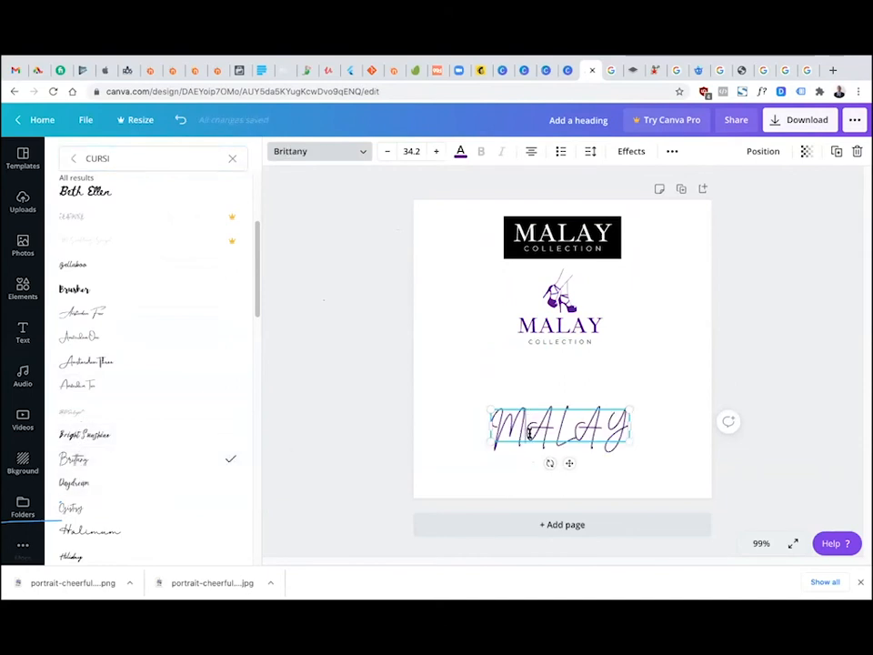
left_click(625, 426)
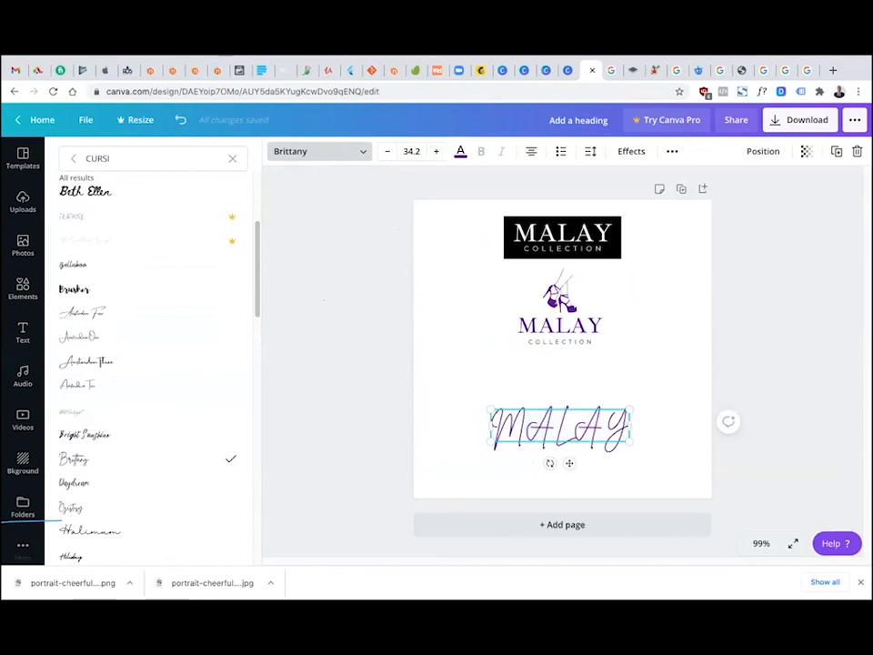
key("BackSpace")
key("BackSpace")
key("BackSpace")
key("BackSpace")
type("alay")
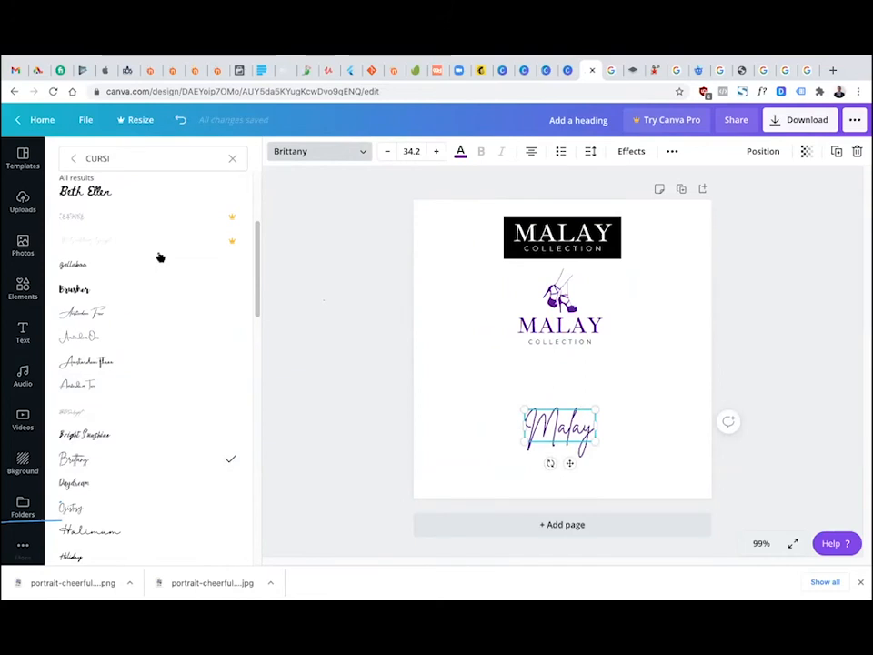
Enlarge the cursive Malay text to about size 43.6 and centre it below the high-heels logo
left_click(336, 268)
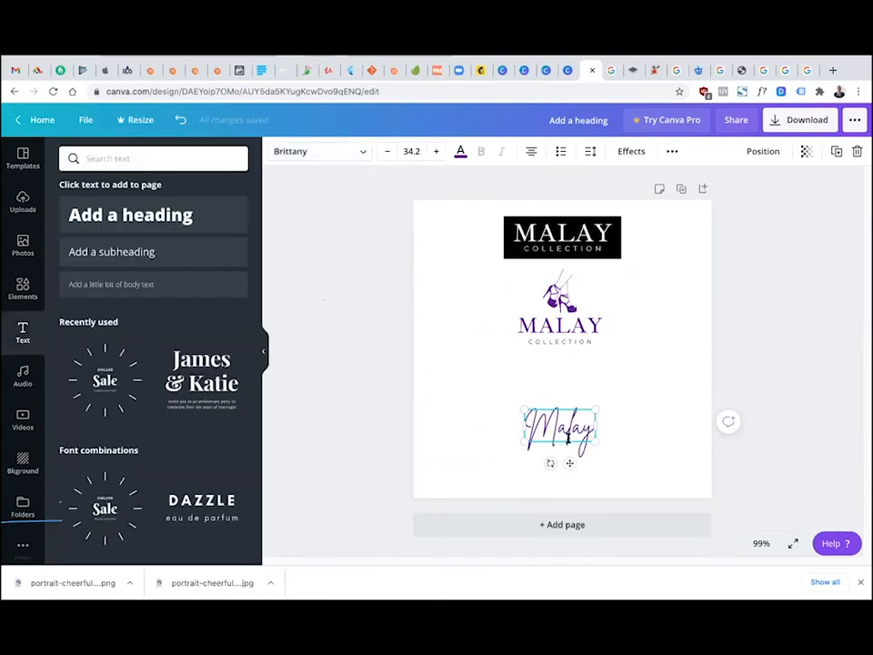
left_click(782, 372)
mouse_move(586, 439)
left_mouse_down()
mouse_move(582, 420)
mouse_move(610, 447)
mouse_move(579, 437)
left_mouse_up()
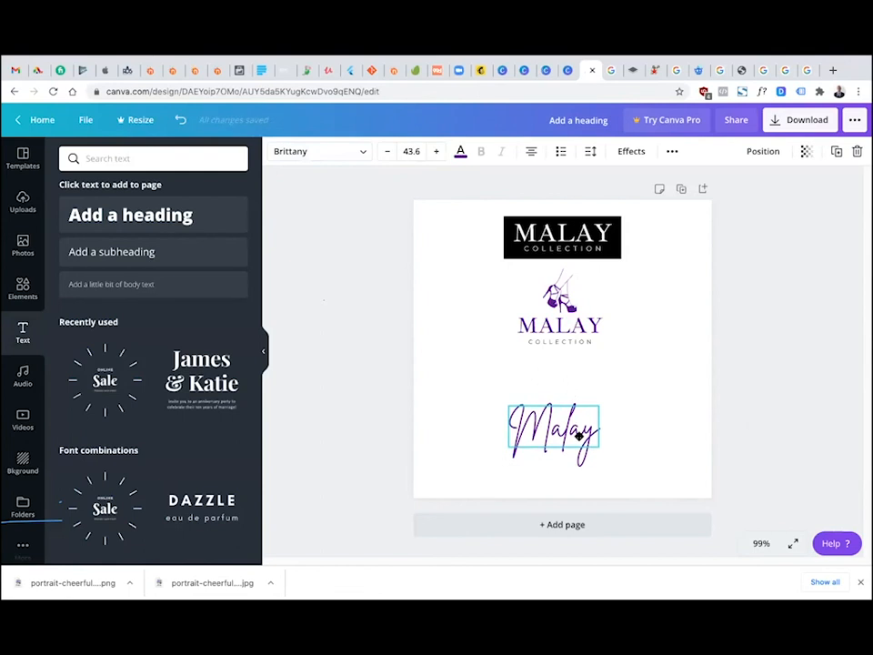
left_click_drag(578, 437, 578, 437)
Clear the FEMALE SHOE element search, then add a circle behind the Malay text, scaled down and centred on it
left_click(23, 288)
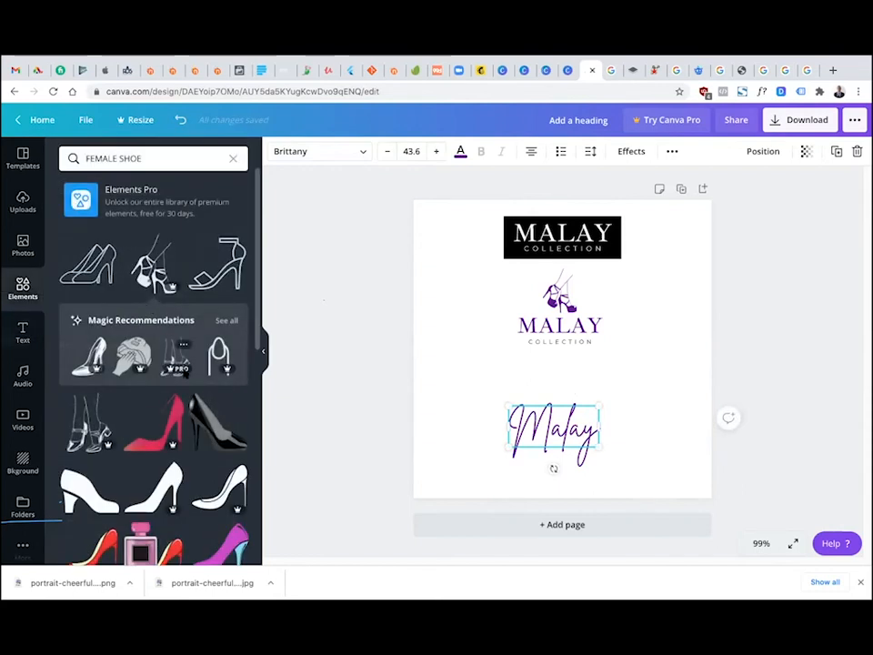
left_click_drag(259, 295, 140, 188)
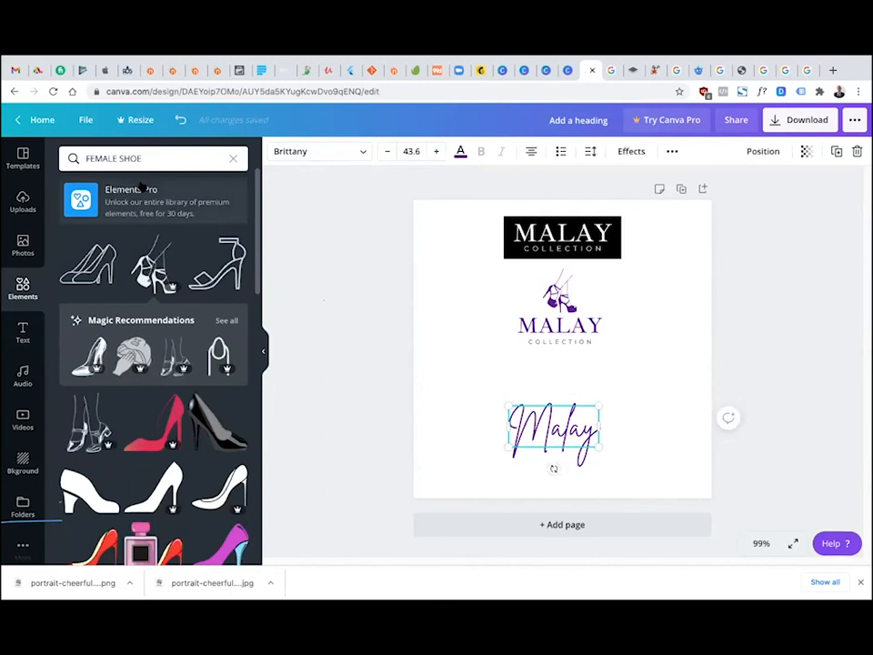
left_click(233, 158)
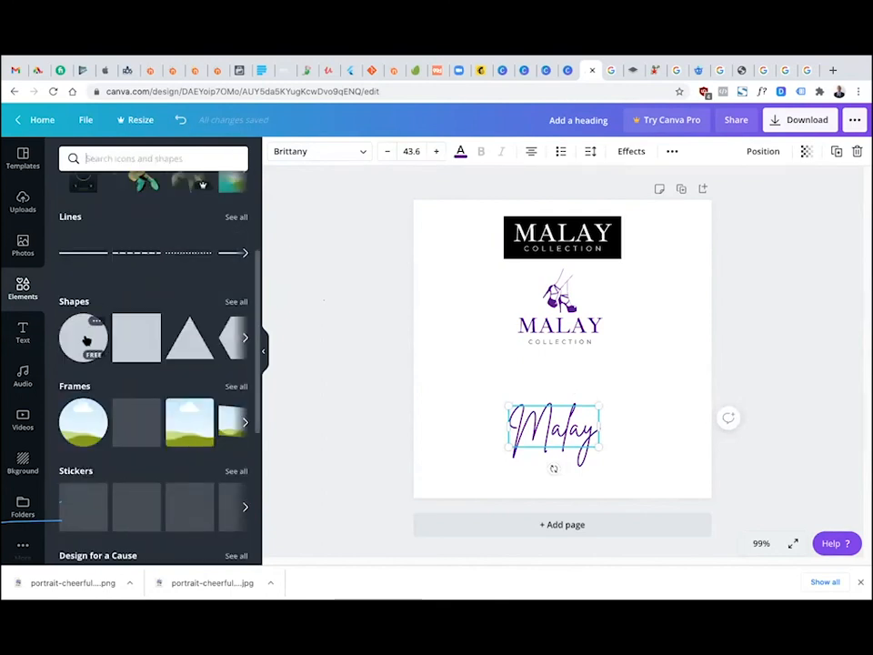
left_click_drag(82, 342, 482, 384)
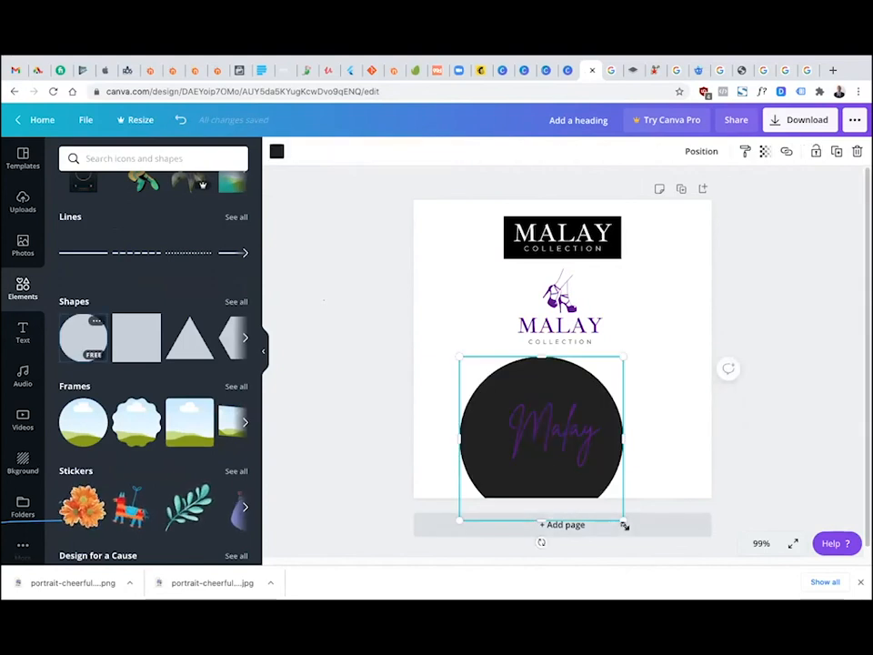
left_click_drag(622, 522, 571, 502)
left_click_drag(532, 404, 568, 411)
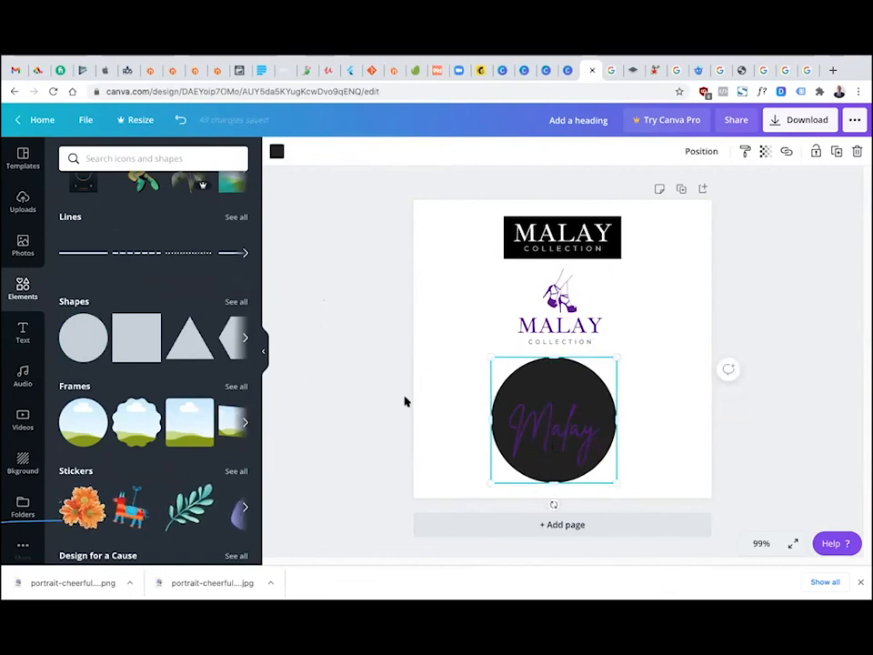
Recolour the circle behind the Malay text with the document's purple
left_click(331, 305)
left_click(530, 382)
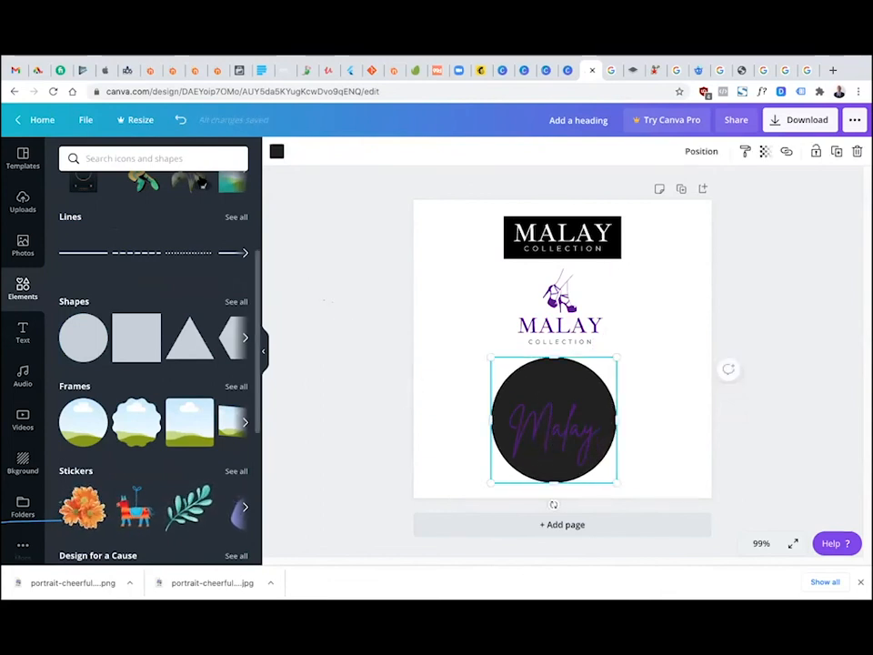
mouse_move(256, 263)
left_mouse_down()
mouse_move(271, 407)
mouse_move(273, 392)
mouse_move(271, 557)
mouse_move(271, 551)
left_mouse_up()
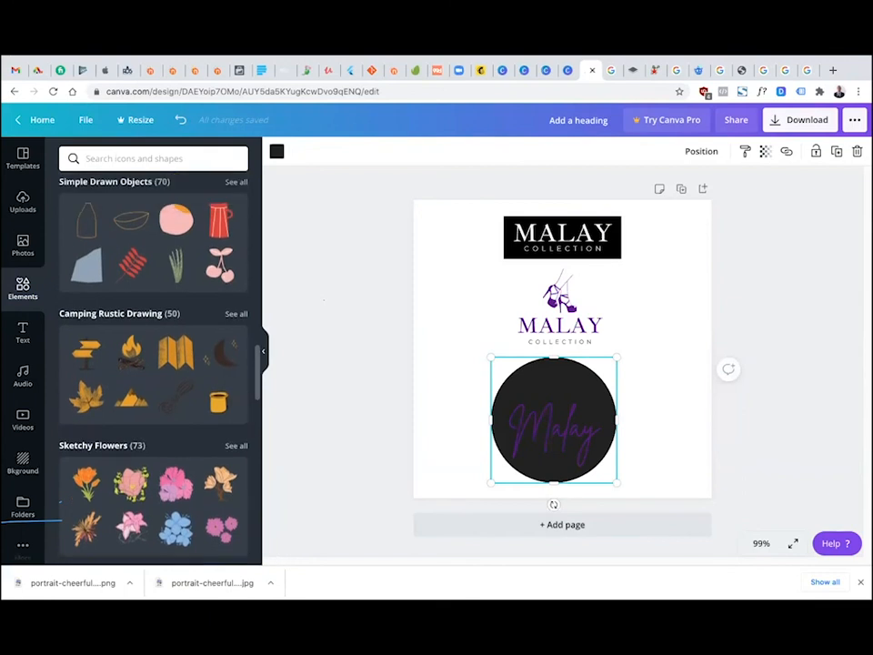
scroll(153, 363, "down", 4)
left_click_drag(258, 418, 318, 256)
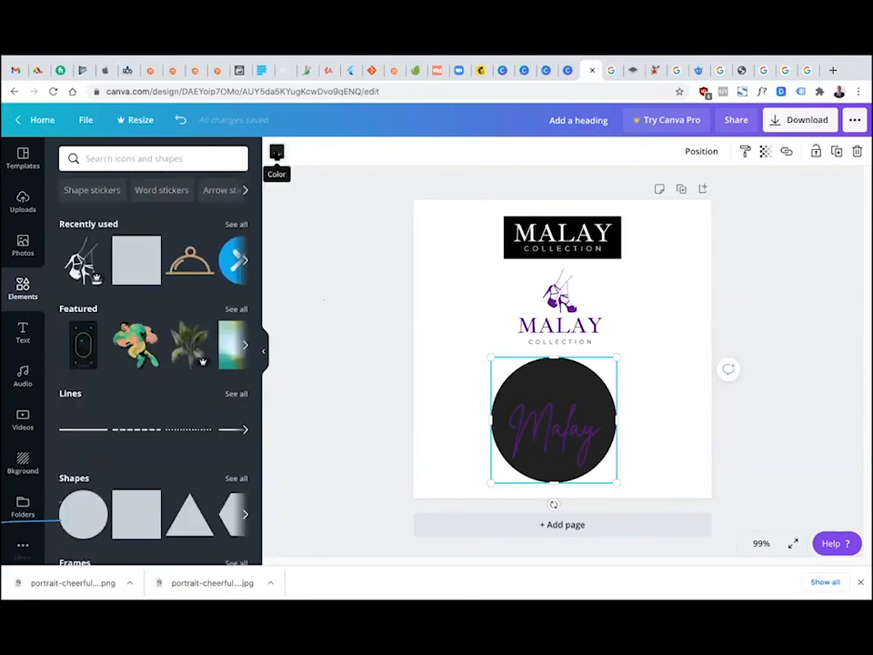
left_click(278, 152)
left_click(138, 271)
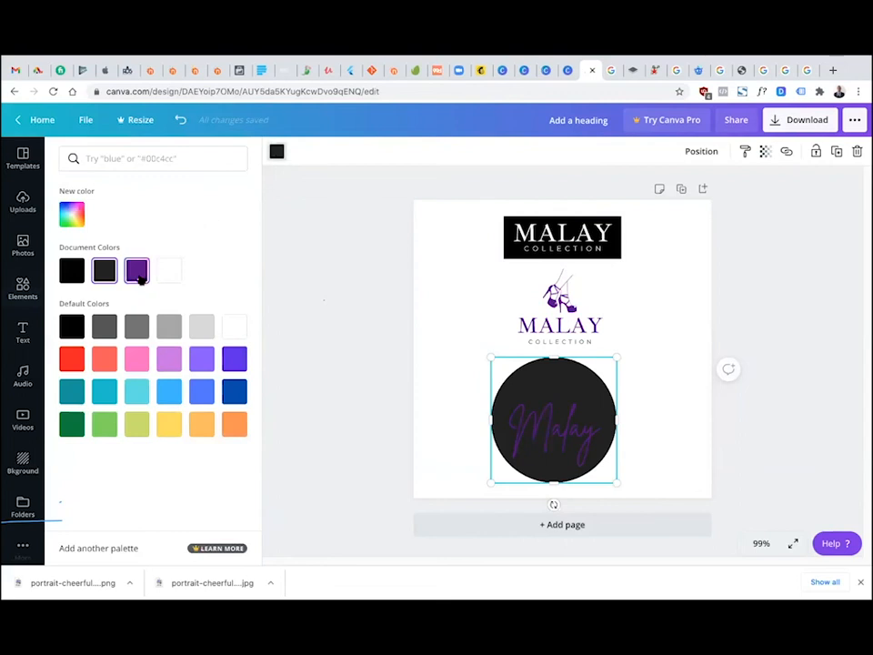
Recolour the Malay text white and move it up slightly so it is centred in the purple circle
left_click(576, 416)
key("t")
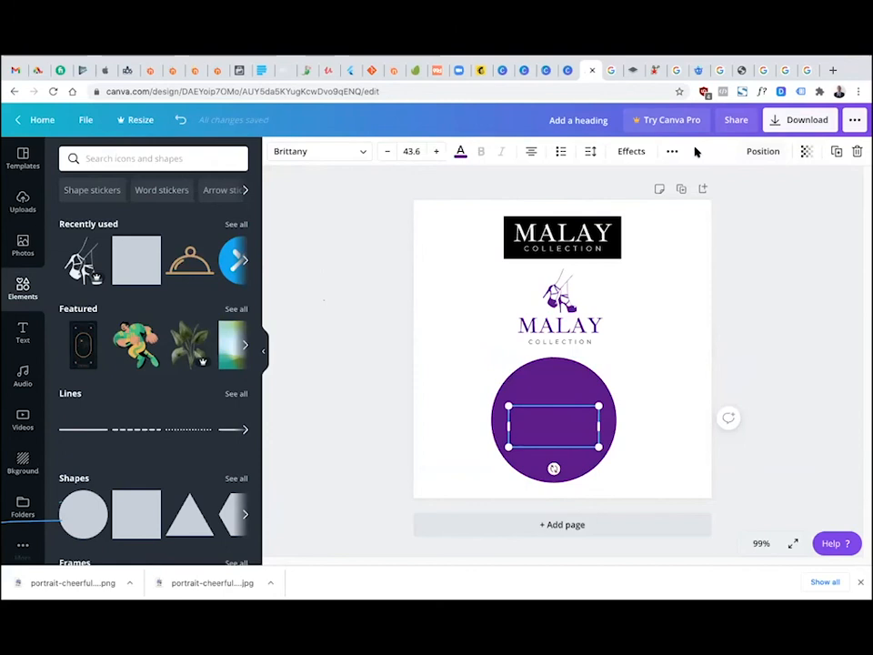
left_click(462, 151)
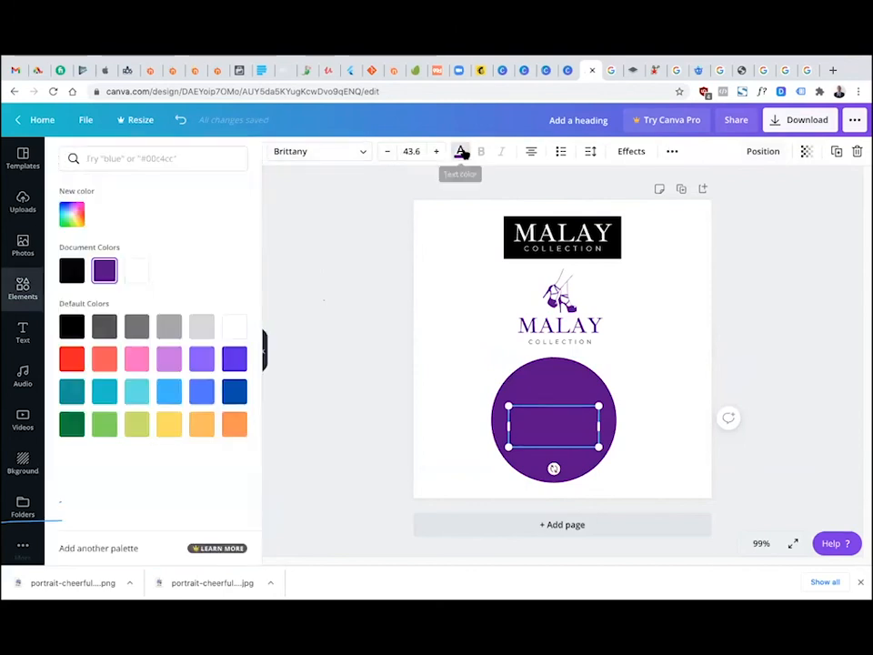
left_click(137, 270)
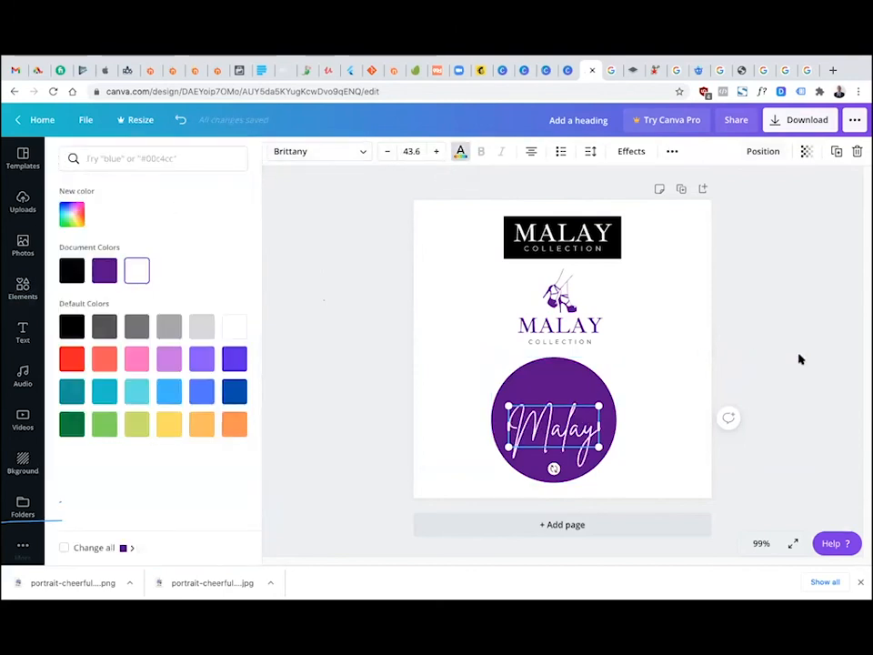
left_click(571, 441)
mouse_move(573, 438)
left_mouse_down()
mouse_move(573, 420)
mouse_move(580, 428)
left_mouse_up()
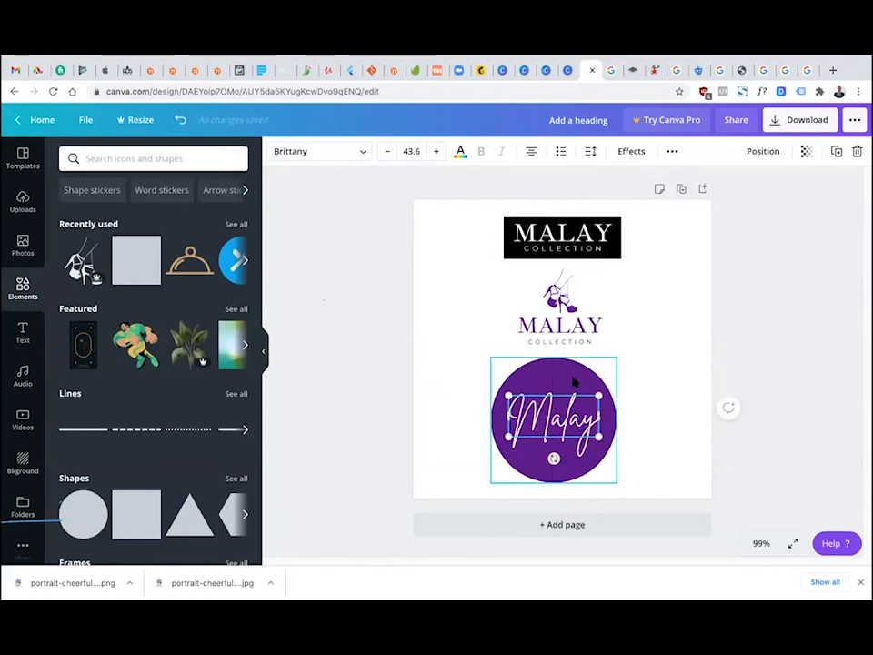
Shrink the purple circle slightly so it fits more tightly around the Malay text
left_click(572, 380)
left_click_drag(494, 364, 499, 368)
left_click_drag(609, 484, 600, 481)
left_click(728, 356)
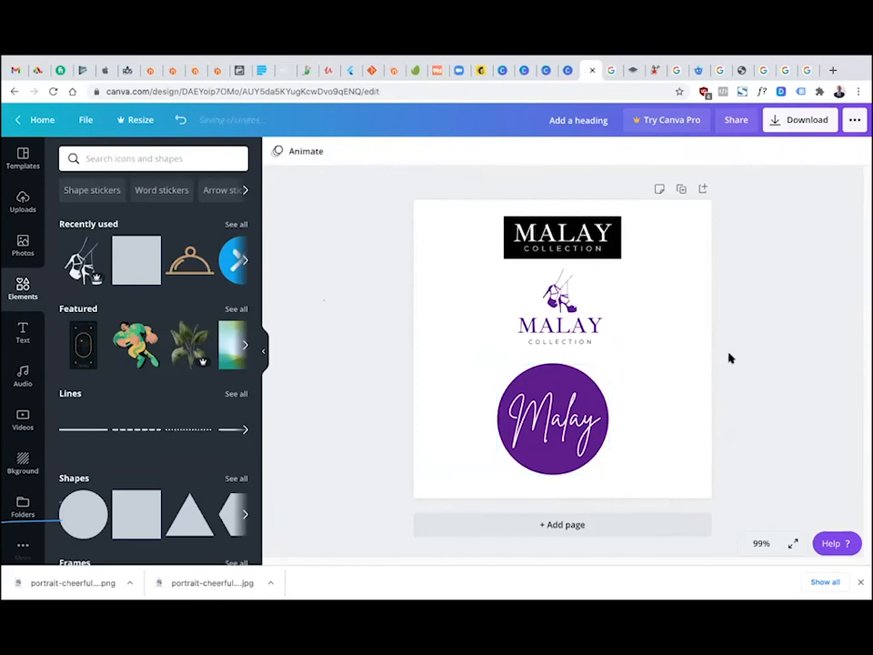
Scale down the purple circle and its Malay text together and centre them beneath the high-heels logo
left_click_drag(405, 364, 569, 469)
left_click_drag(582, 419, 599, 449)
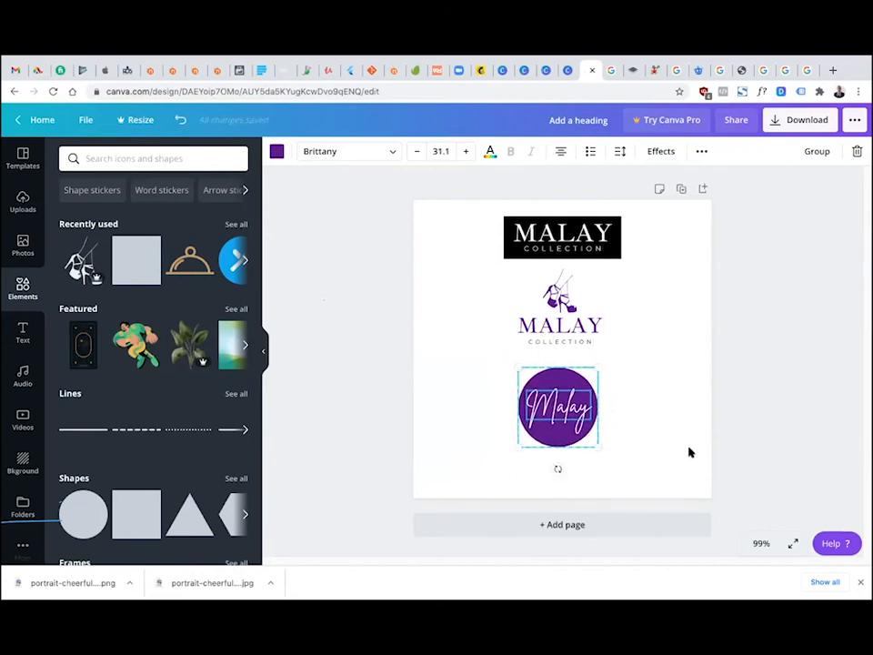
left_click(681, 454)
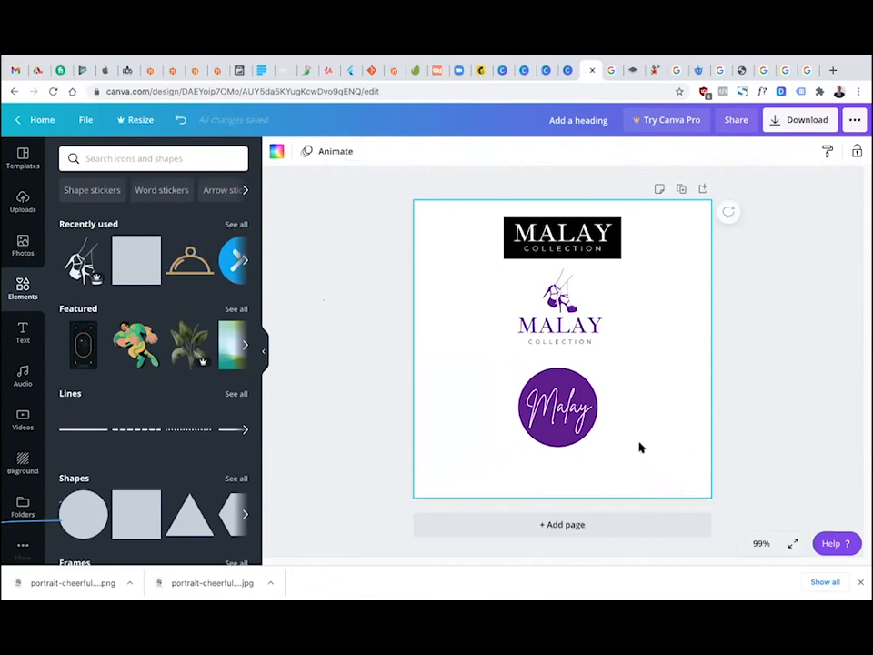
Enlarge the white Malay text until it nearly spans the width of the purple circle
left_click(576, 416)
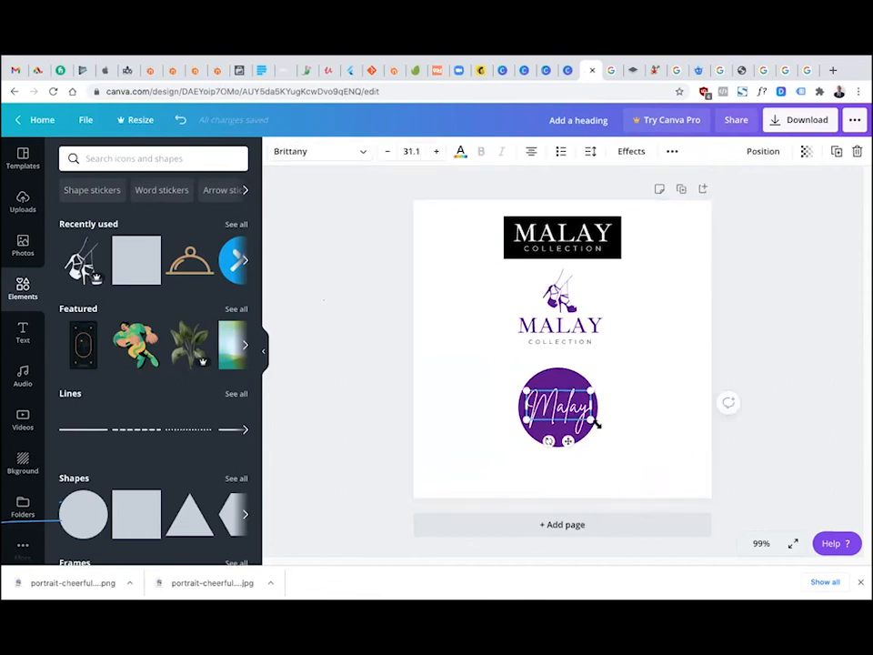
left_click_drag(598, 424, 602, 427)
left_click_drag(521, 390, 514, 386)
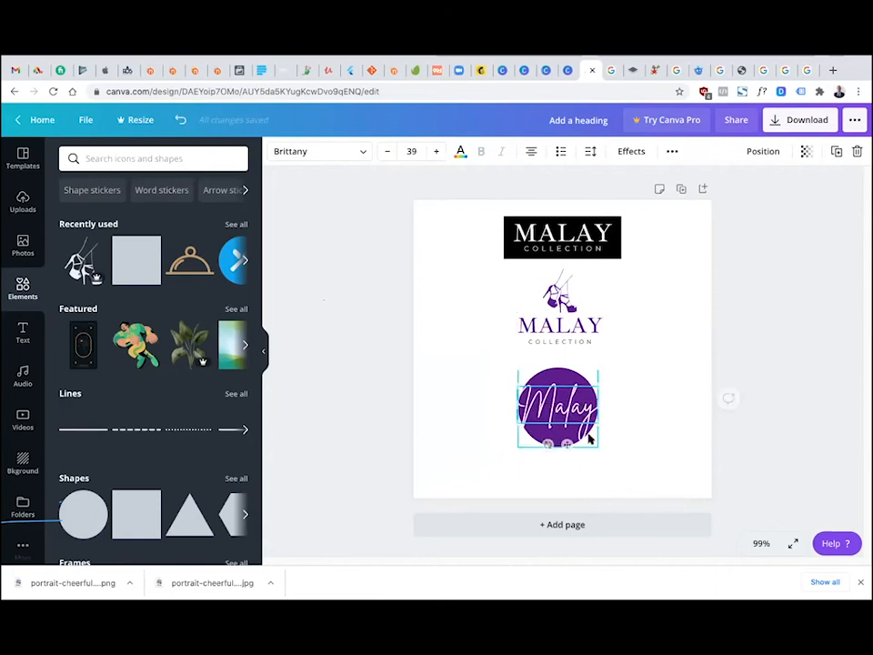
left_click_drag(599, 428, 596, 423)
left_click_drag(516, 391, 519, 387)
left_click(643, 407)
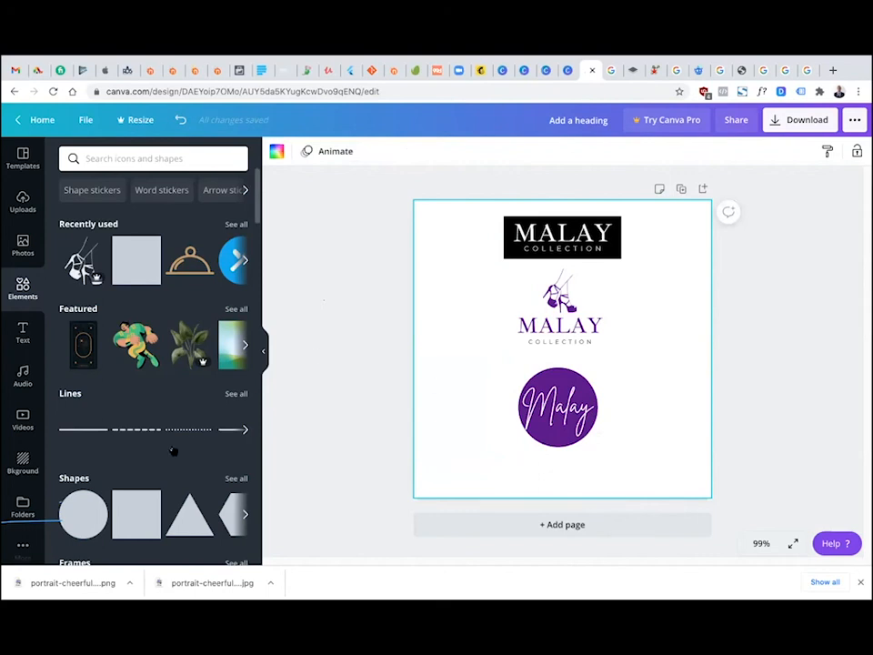
Add a second purple circle, scale it down and place it to the right of the Malay circle
left_click_drag(76, 511, 673, 400)
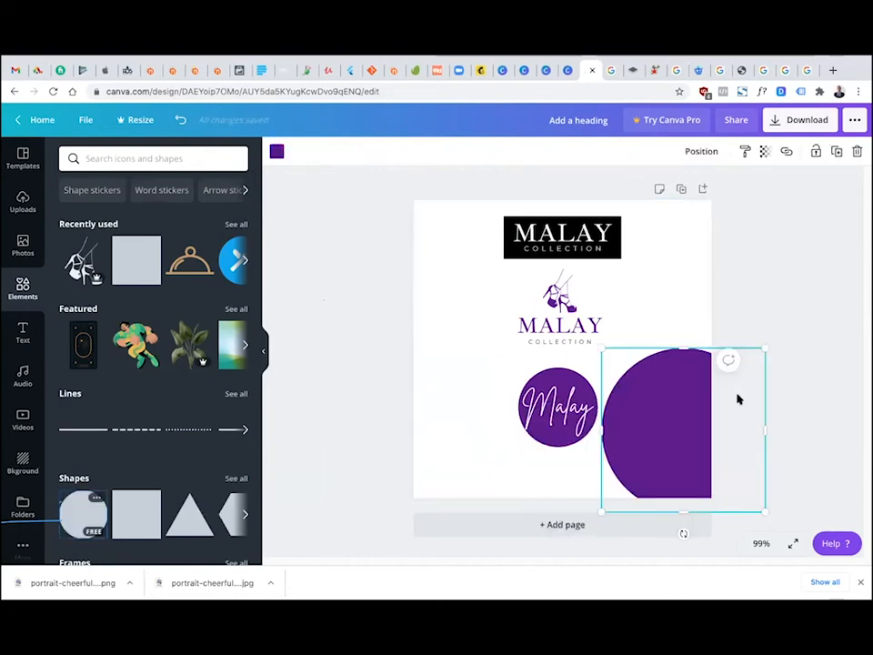
left_click_drag(748, 500, 702, 449)
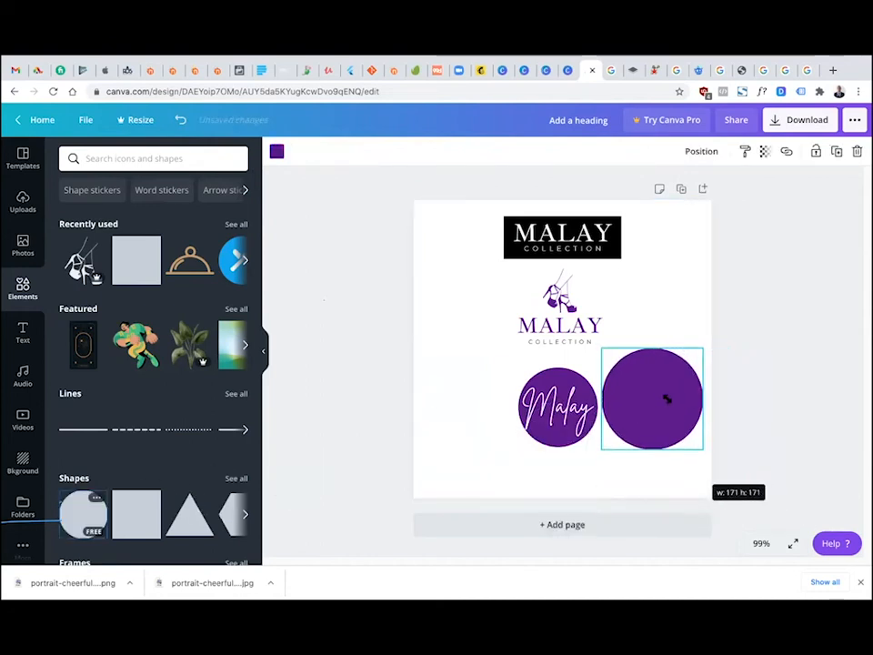
left_click_drag(652, 407, 620, 414)
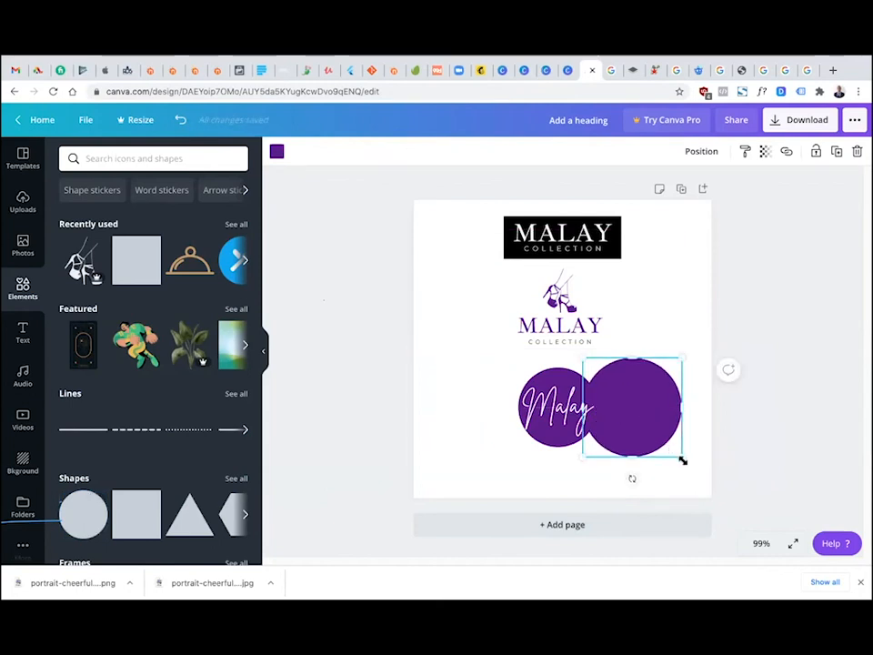
left_click_drag(669, 455, 688, 420)
Enlarge the Malay circle slightly, match the second circle to its size, and overlap the second circle with its right part
left_click(573, 420)
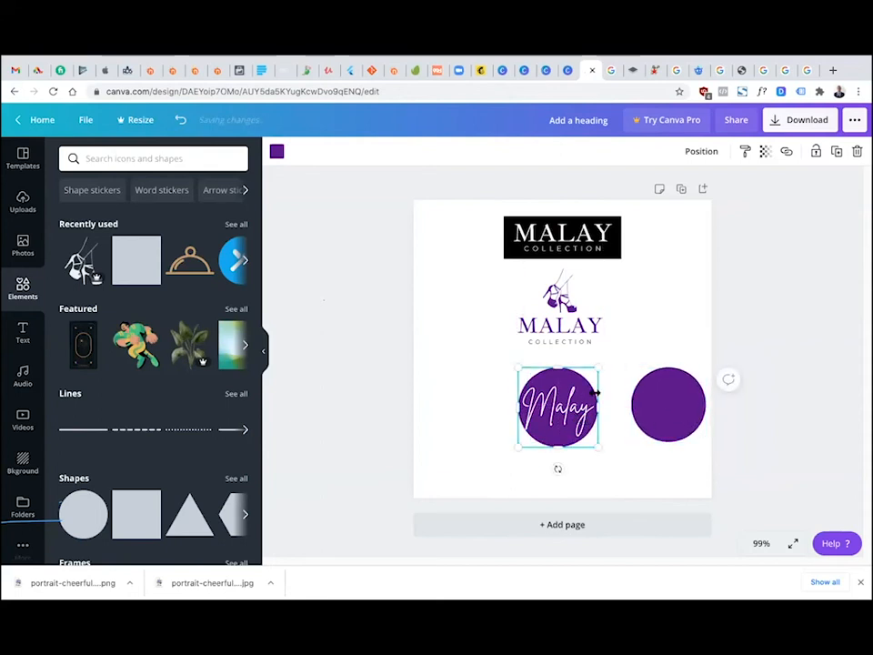
left_click_drag(598, 449, 602, 445)
left_click(679, 423, "shift")
left_click(662, 419)
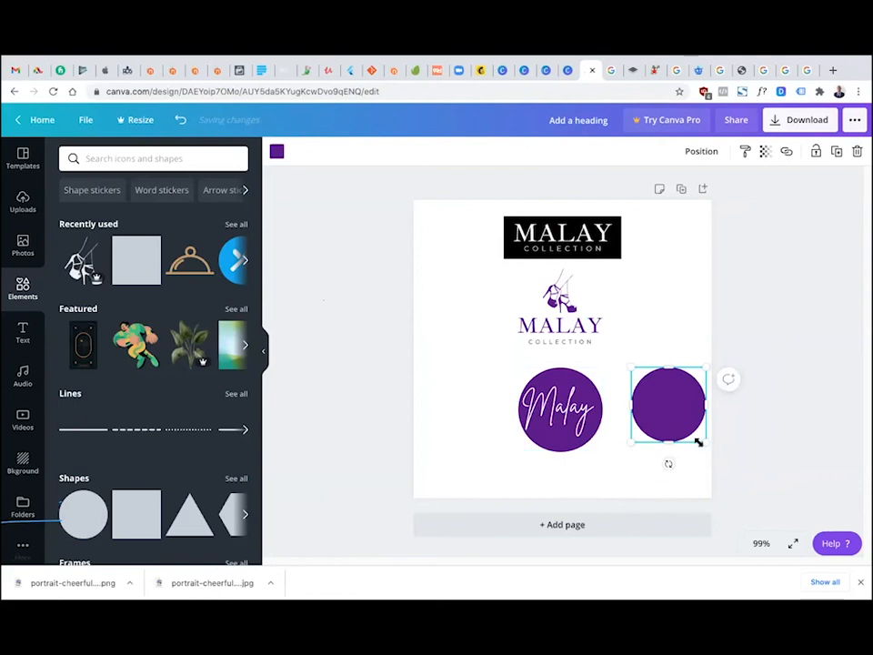
left_click_drag(708, 447, 715, 453)
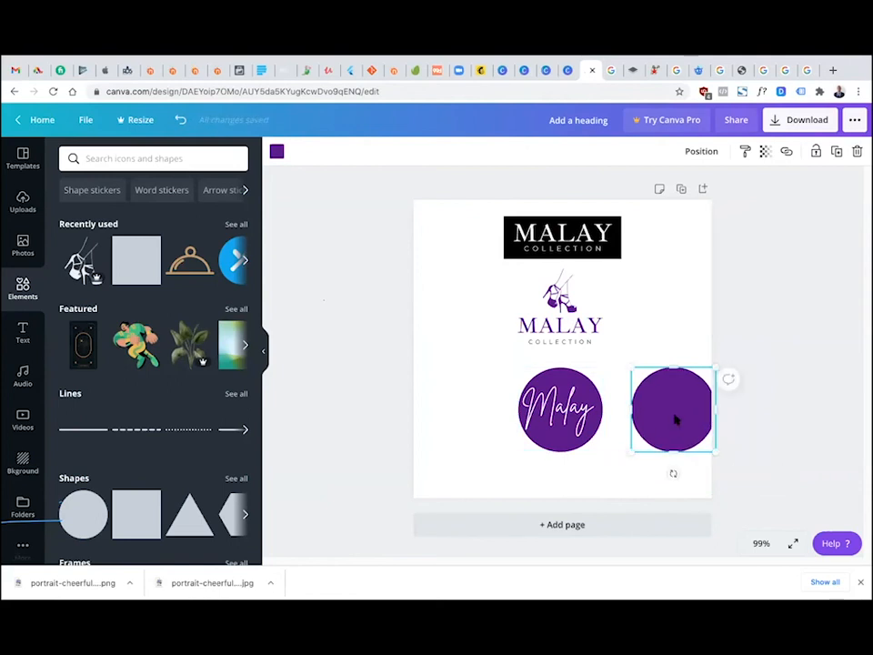
left_click_drag(639, 415, 604, 415)
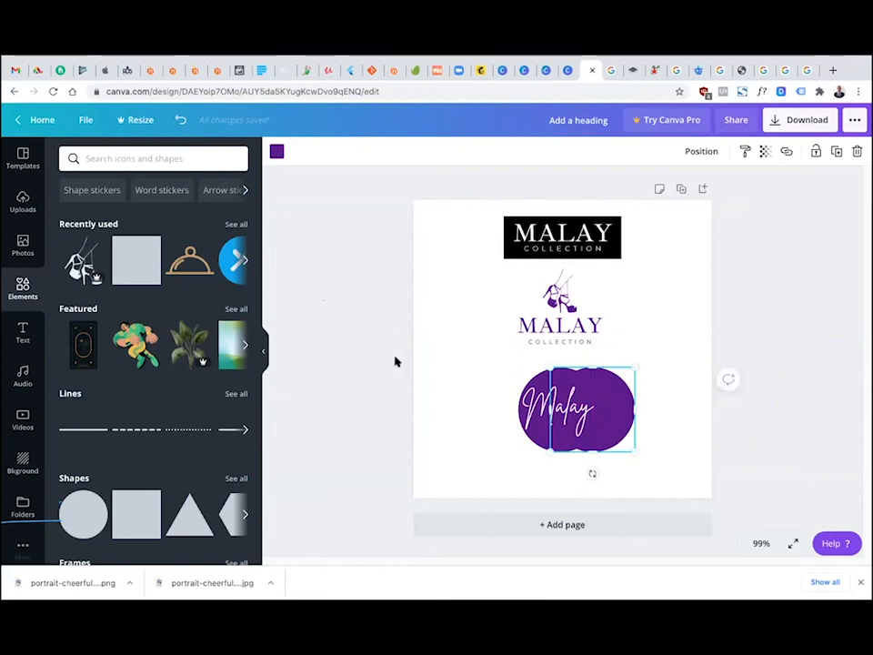
Recolour the second circle light purple and send it behind the dark purple circle and the Malay text
scroll(217, 324, "down", 10)
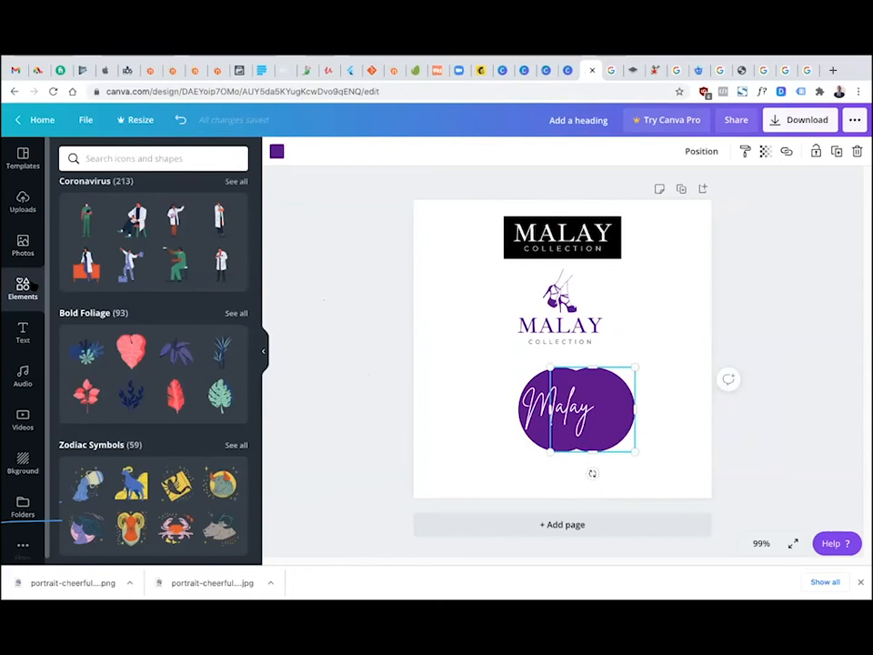
left_click(277, 151)
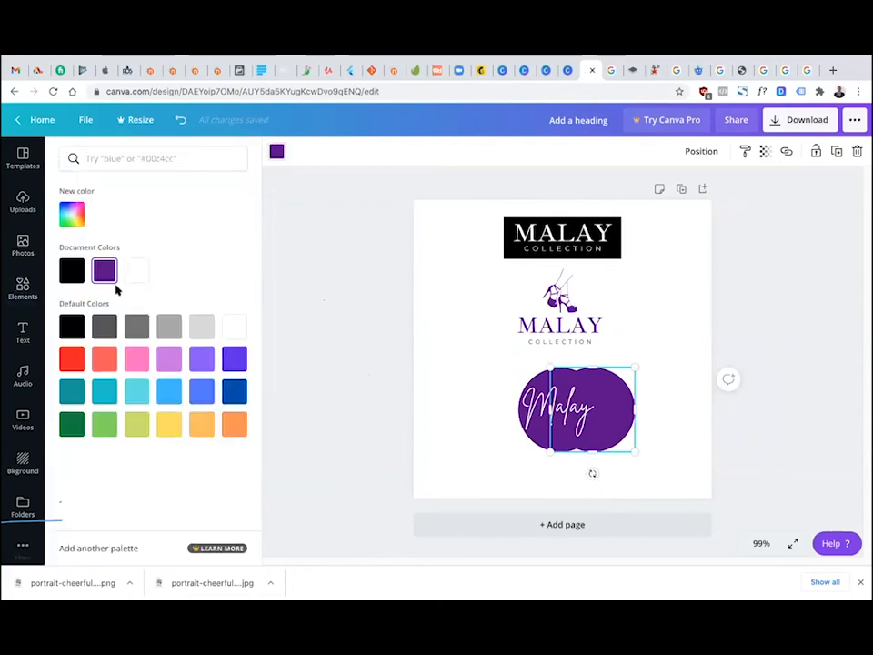
left_click(164, 362)
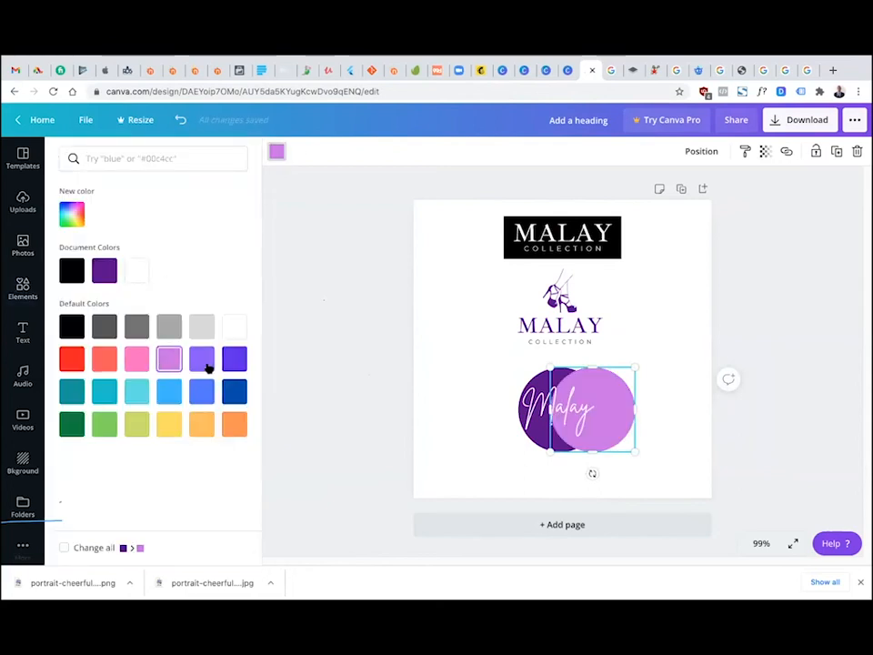
left_click(616, 398)
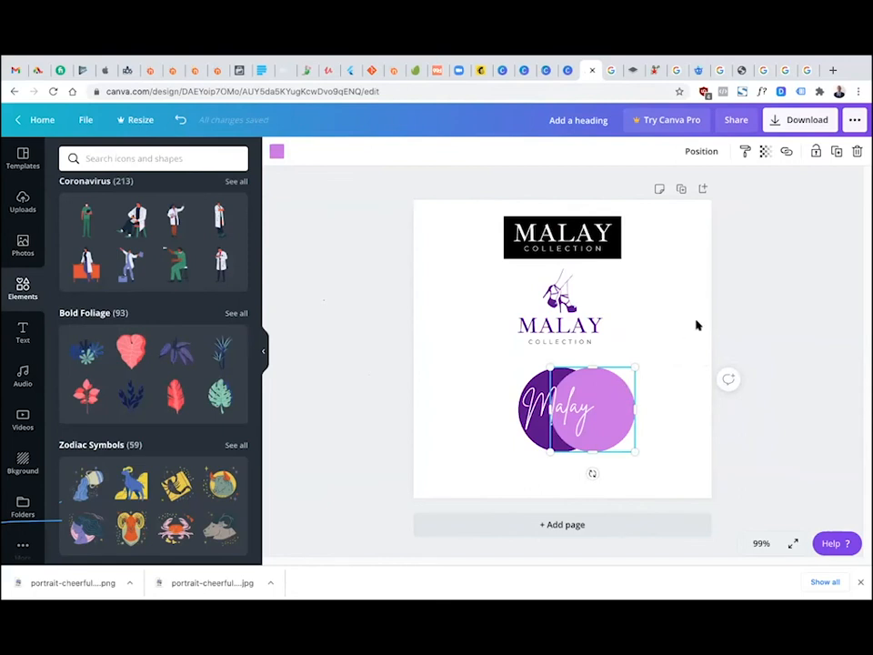
key("ctrl+bracketleft")
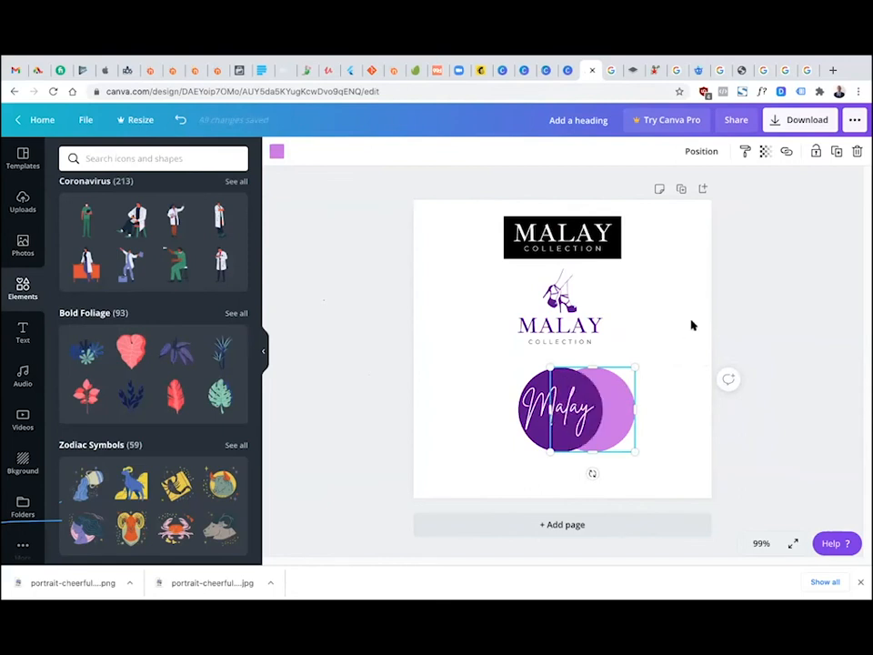
Adjust the light purple circle's transparency and move the Malay text right so it spans both overlapping circles
mouse_move(634, 413)
left_mouse_down()
mouse_move(620, 411)
mouse_move(629, 411)
left_mouse_up()
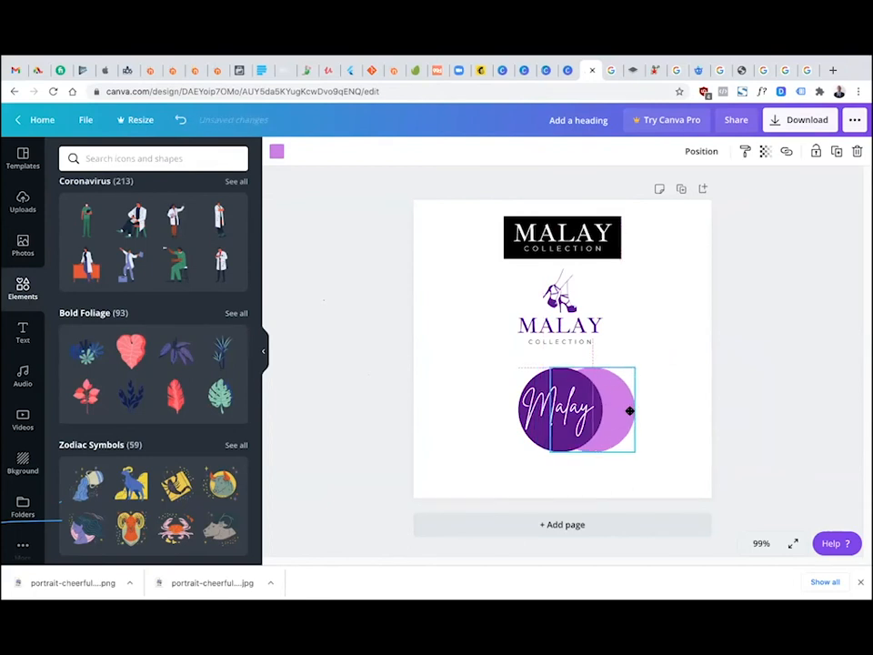
left_click(765, 151)
mouse_move(725, 191)
left_mouse_down()
mouse_move(673, 188)
mouse_move(731, 202)
left_mouse_up()
left_click(682, 340)
left_click_drag(576, 410, 599, 411)
left_click(603, 372)
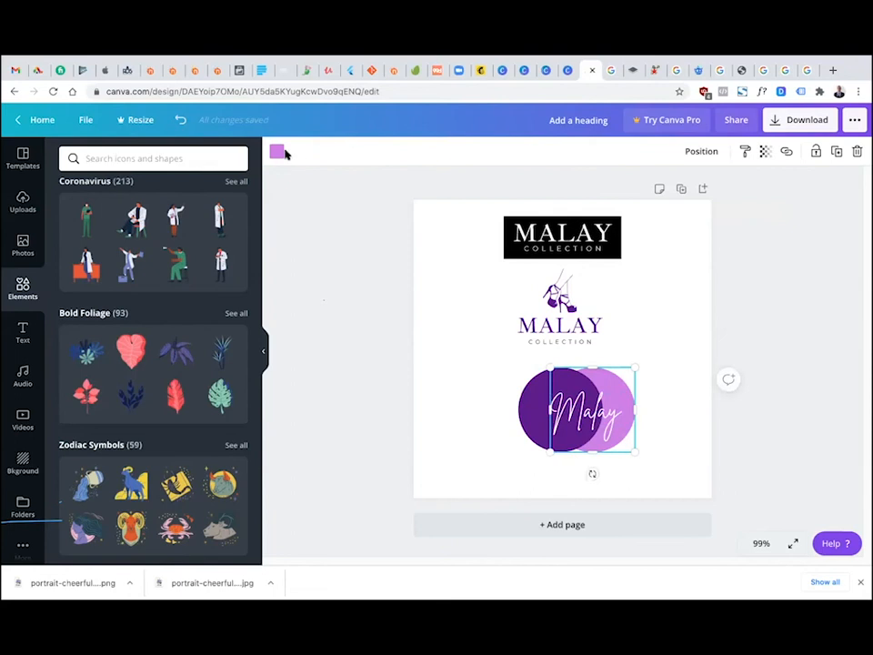
Try recolouring the light purple circle black behind the Malay text
left_click(279, 152)
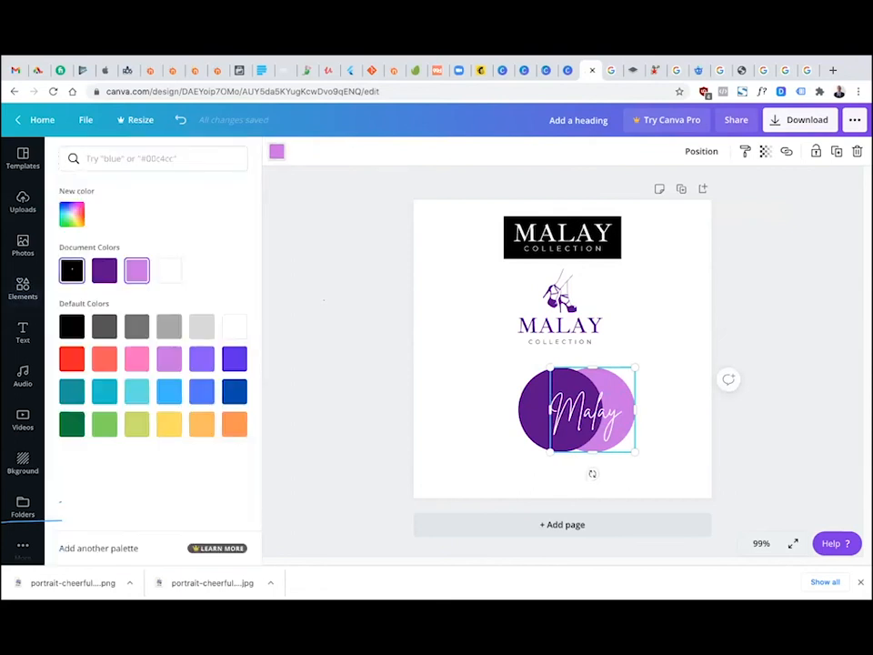
left_click(72, 270)
left_click(305, 275)
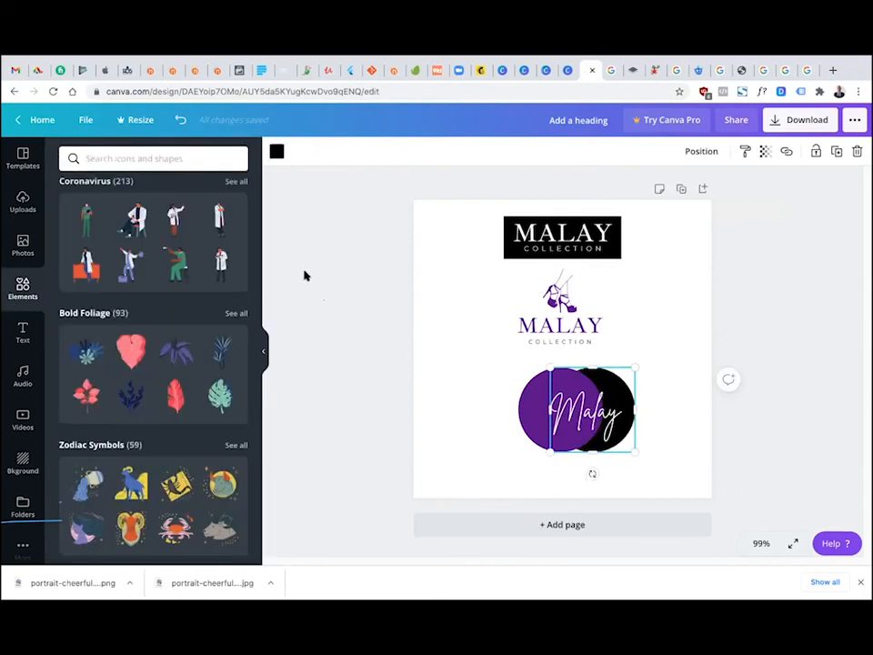
Undo the black recolouring of the circle and the last move of the Malay text
left_click(307, 275)
key("ctrl+z")
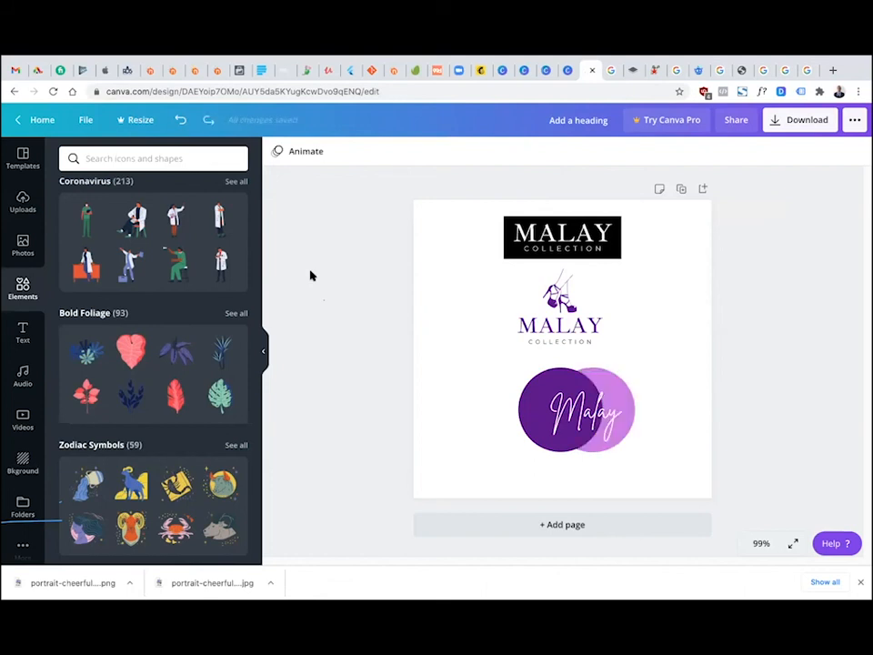
key("ctrl+z")
Try a smaller light purple circle shifted left so it sits mostly behind the dark purple circle
left_click(624, 409)
left_click_drag(630, 452, 624, 443)
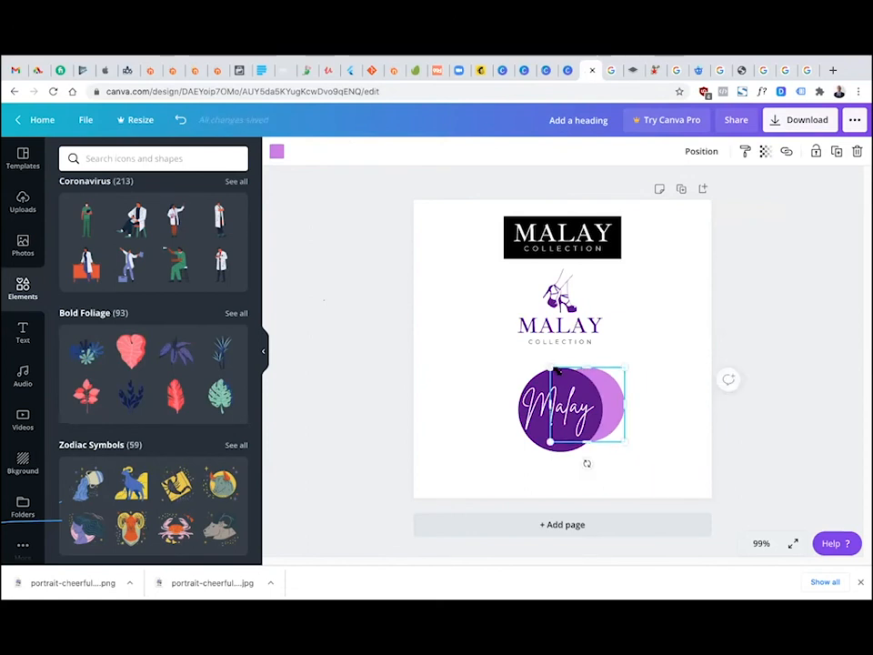
left_click_drag(557, 370, 558, 375)
left_click_drag(615, 411, 600, 407)
left_click_drag(599, 408, 601, 409)
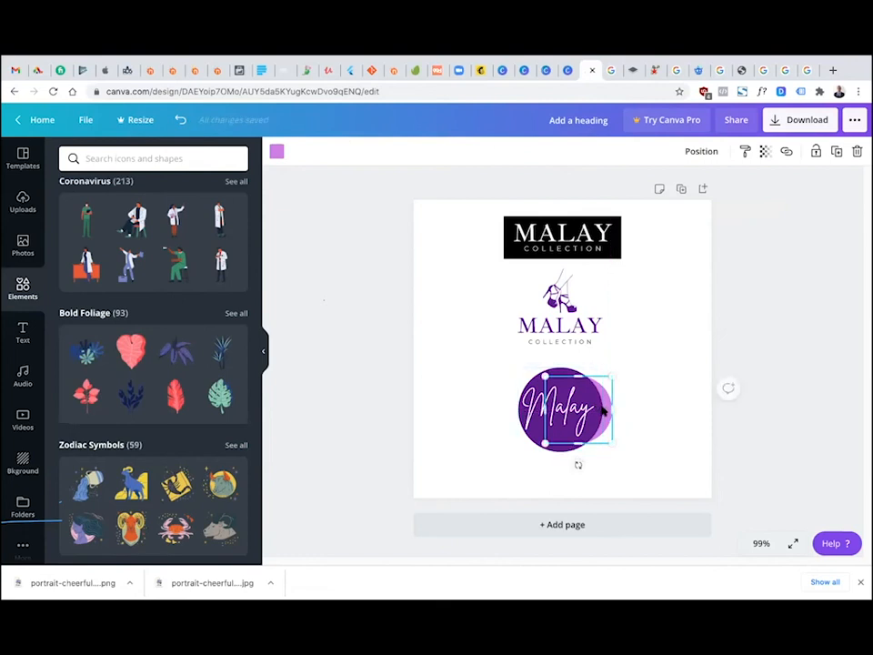
Undo the resizing and moving of the light purple circle
key("super+z")
key("super+z")
key("super+z")
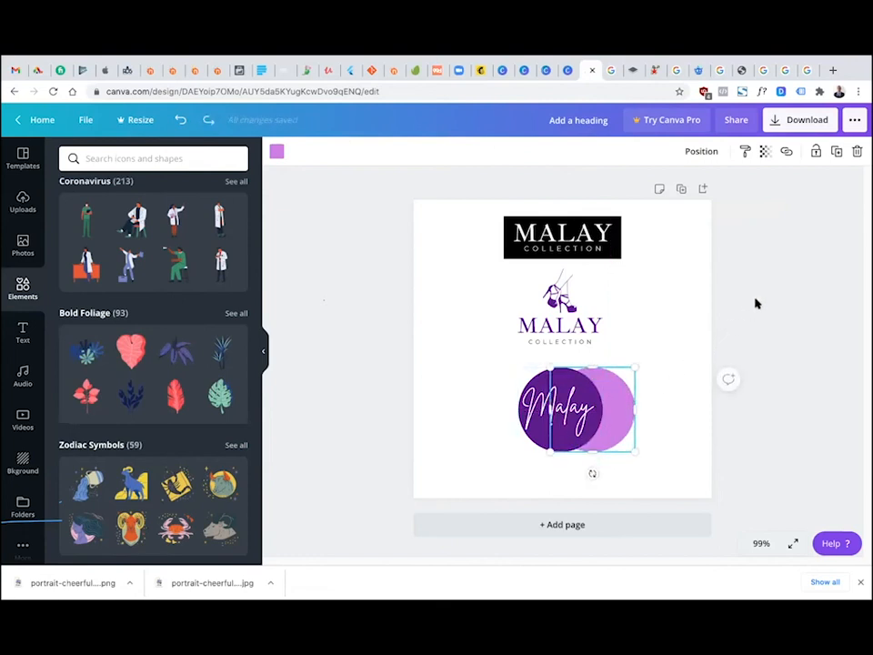
Shift the light purple circle slightly left so it overlaps the dark purple circle more
left_click(737, 309)
left_click(628, 399)
left_click(542, 412)
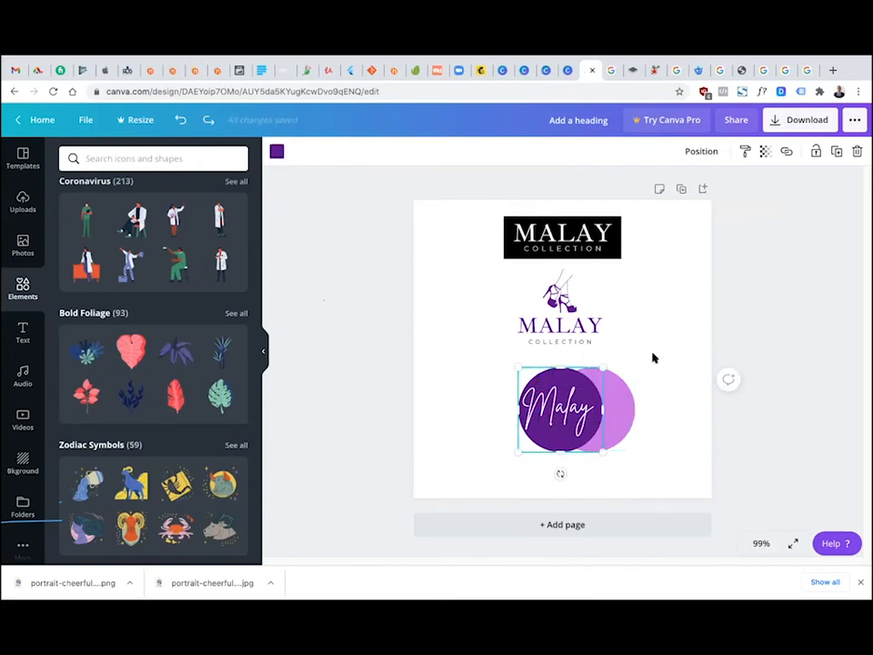
left_click(789, 300)
left_click(623, 403)
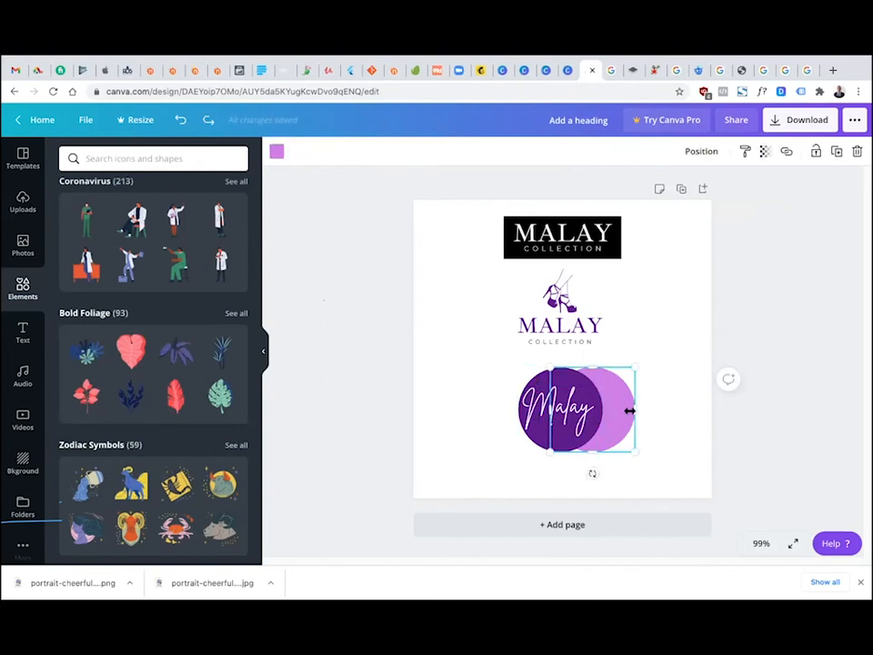
left_click_drag(616, 406, 614, 407)
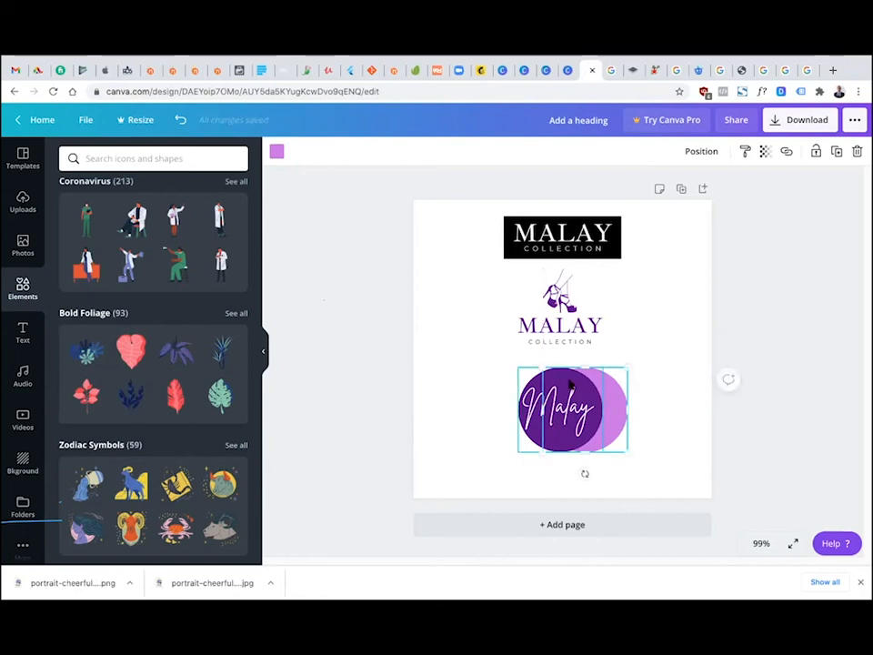
Swap the circle colours, making the front circle light purple and the back circle dark purple
left_click(555, 414)
left_click(277, 151)
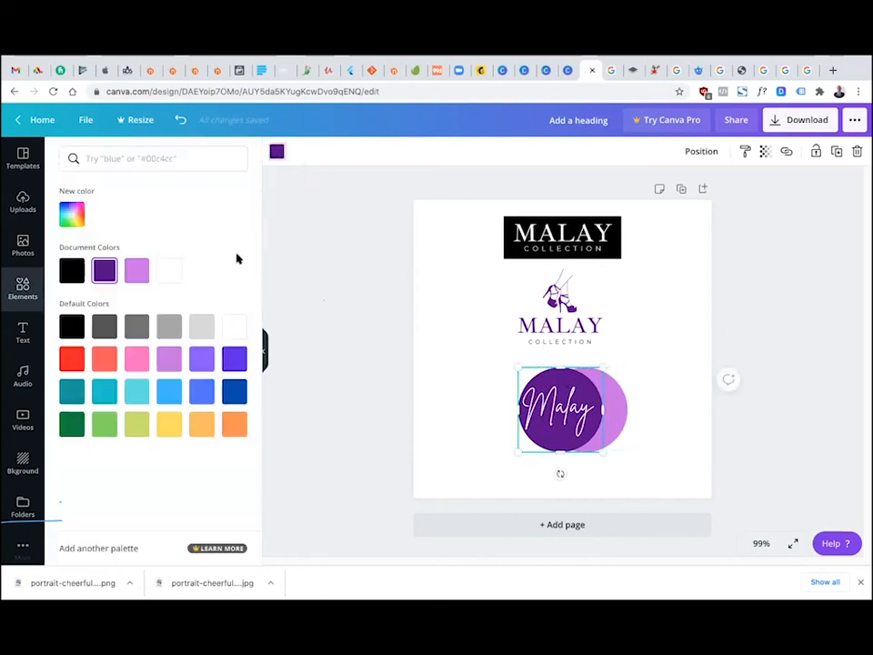
left_click(135, 272)
left_click(622, 405)
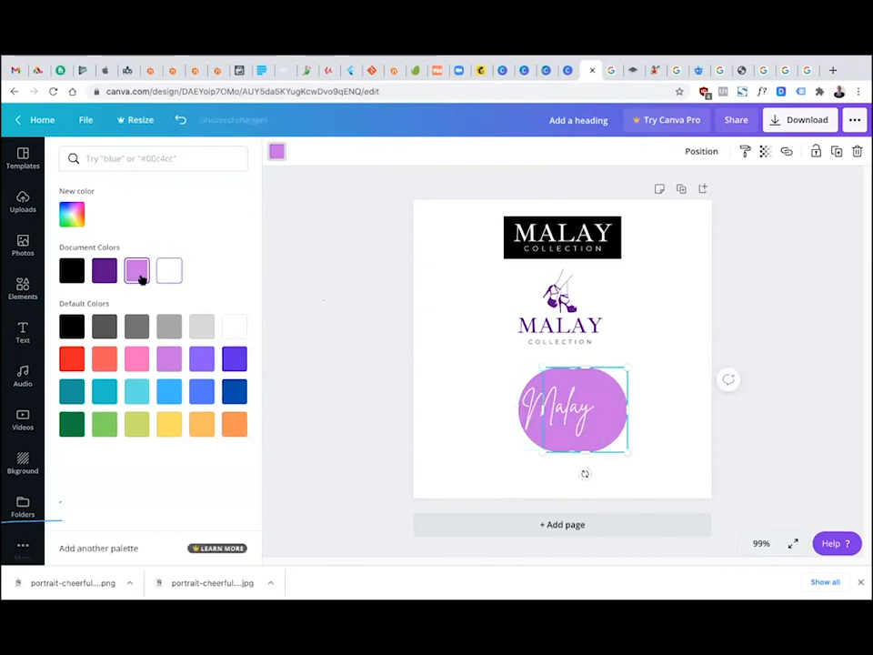
left_click(106, 272)
left_click(319, 291)
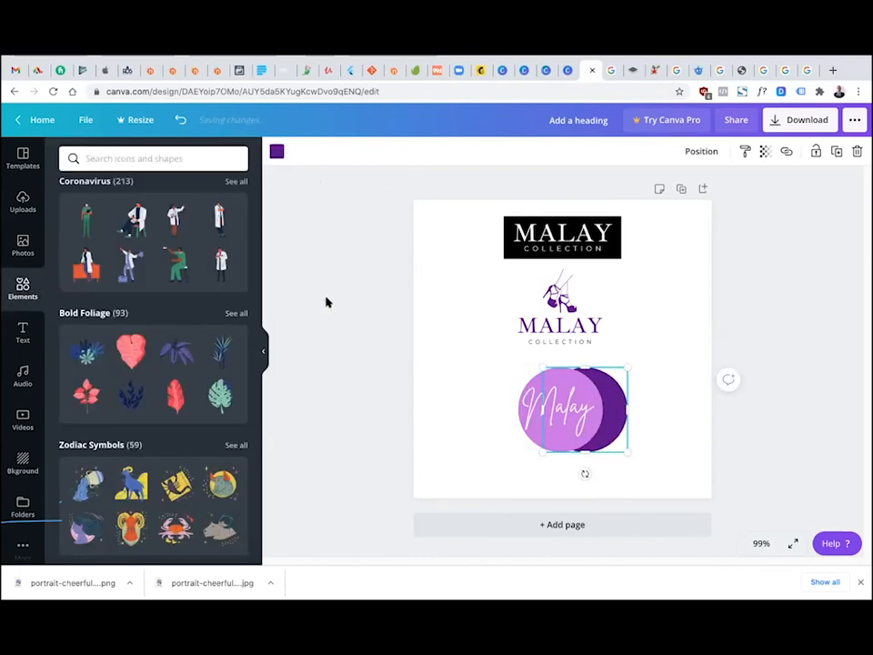
left_click(326, 302)
Try recolouring the cursive Malay text dark purple
double_click(527, 410)
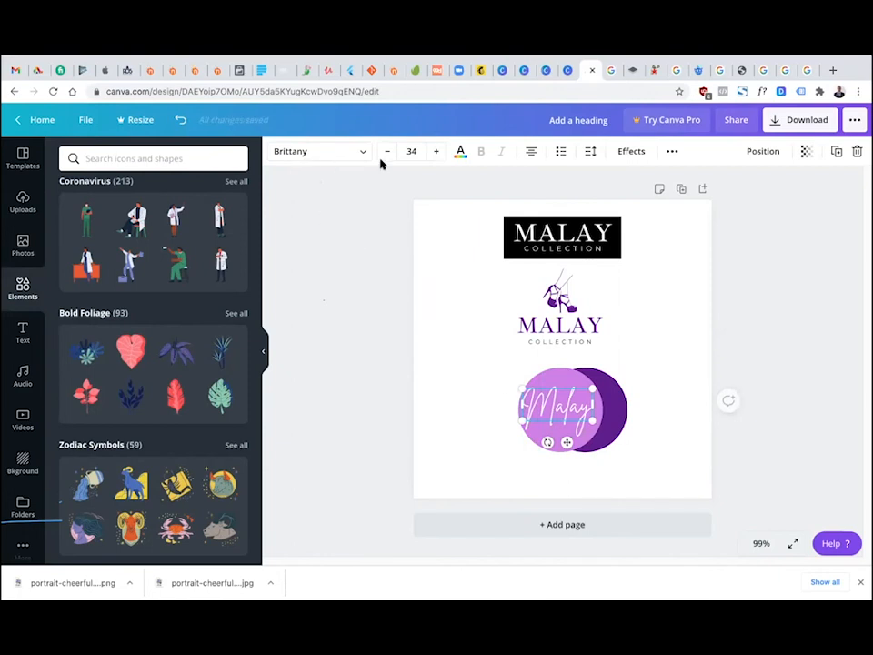
left_click(460, 152)
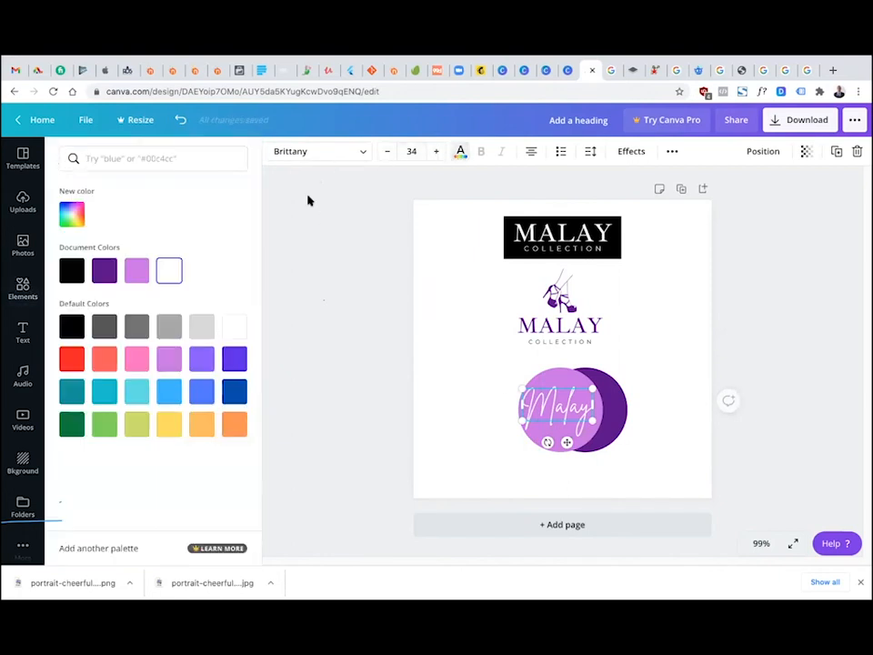
left_click(105, 273)
left_click(281, 305)
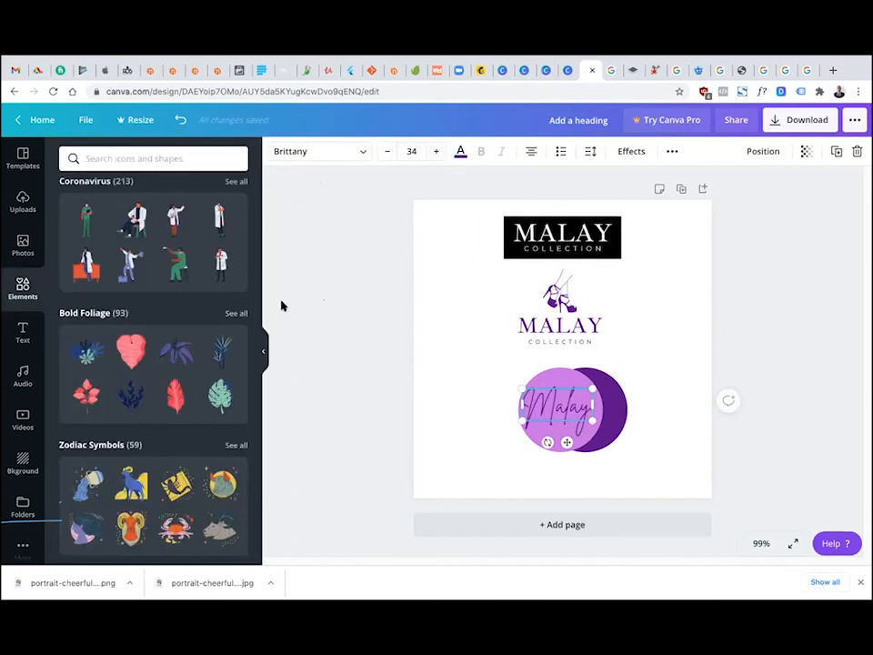
Undo the Malay text's recolouring and the colour swap of the two circles
left_click(282, 304)
key("ctrl+z")
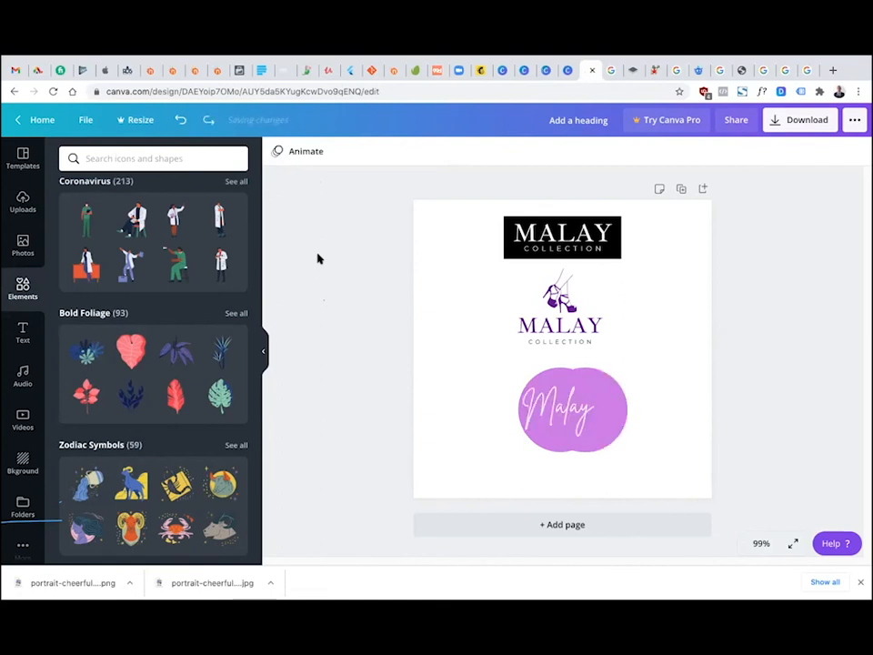
key("ctrl+z")
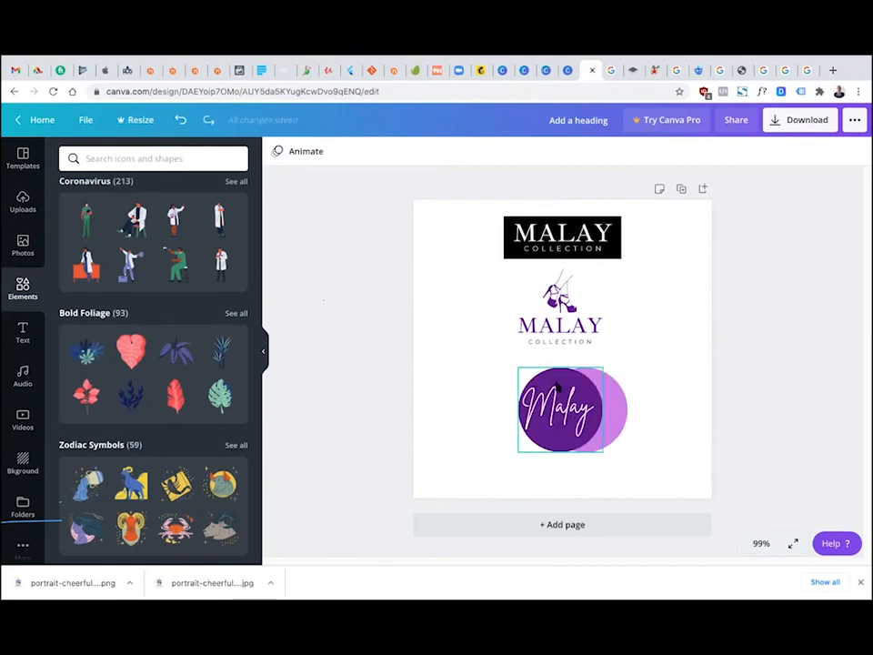
Scale the cursive Malay text down to size 30 so it fits inside the dark purple circle
left_click(523, 391)
left_click_drag(522, 388, 529, 392)
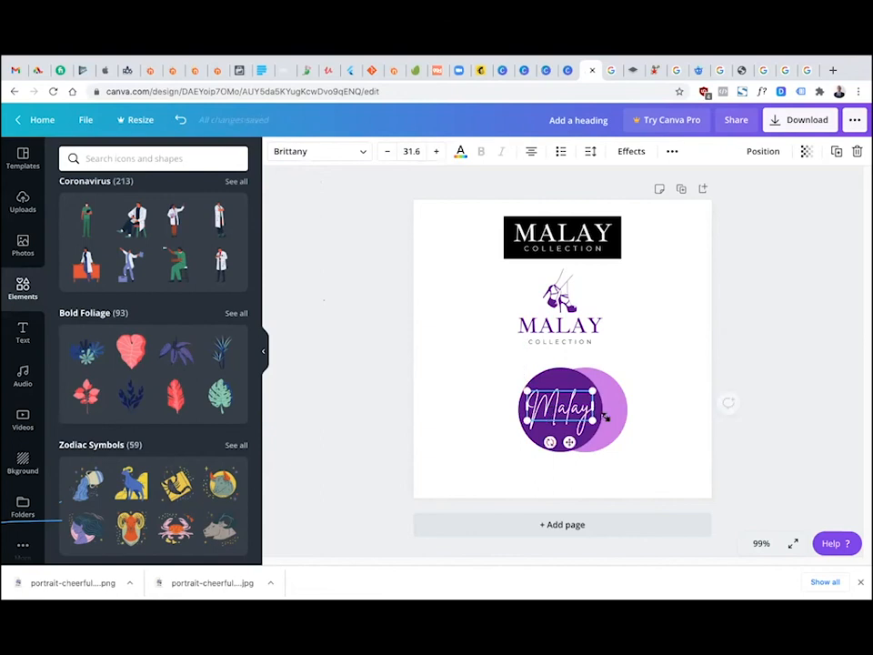
left_click_drag(594, 422, 571, 412)
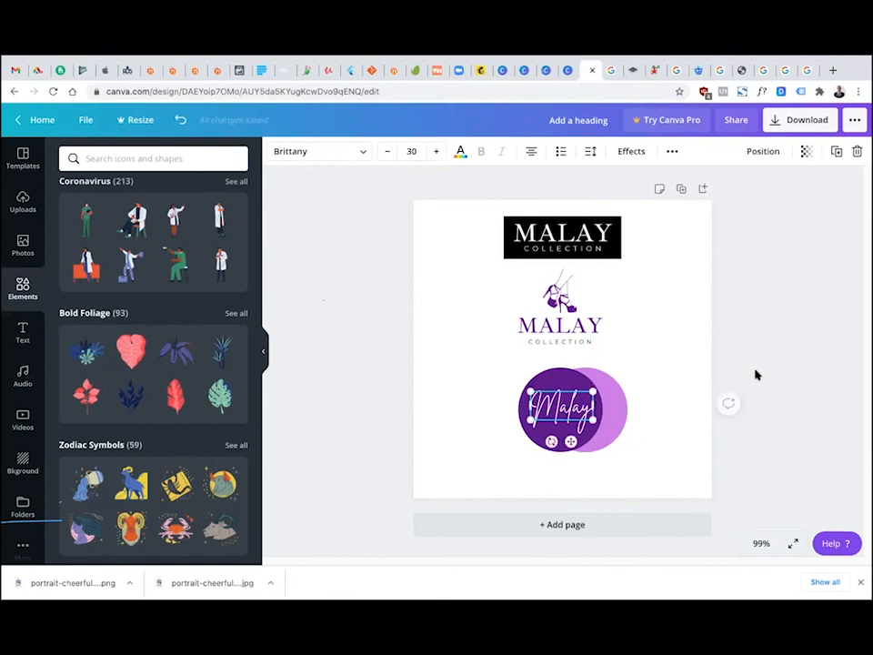
left_click(756, 374)
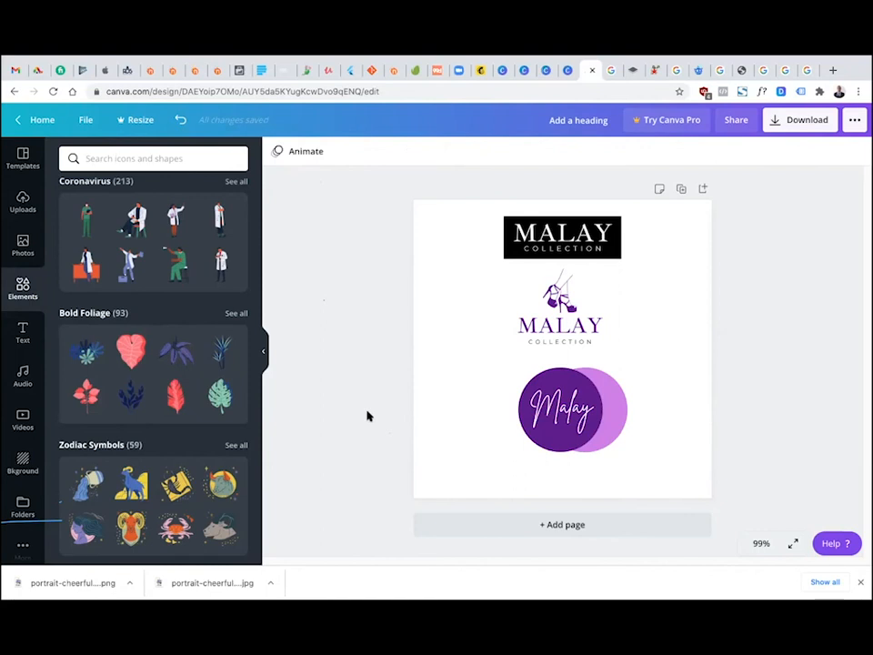
Search the elements for "circle" and add the plain ring outline near the Malay logo
left_click(605, 378)
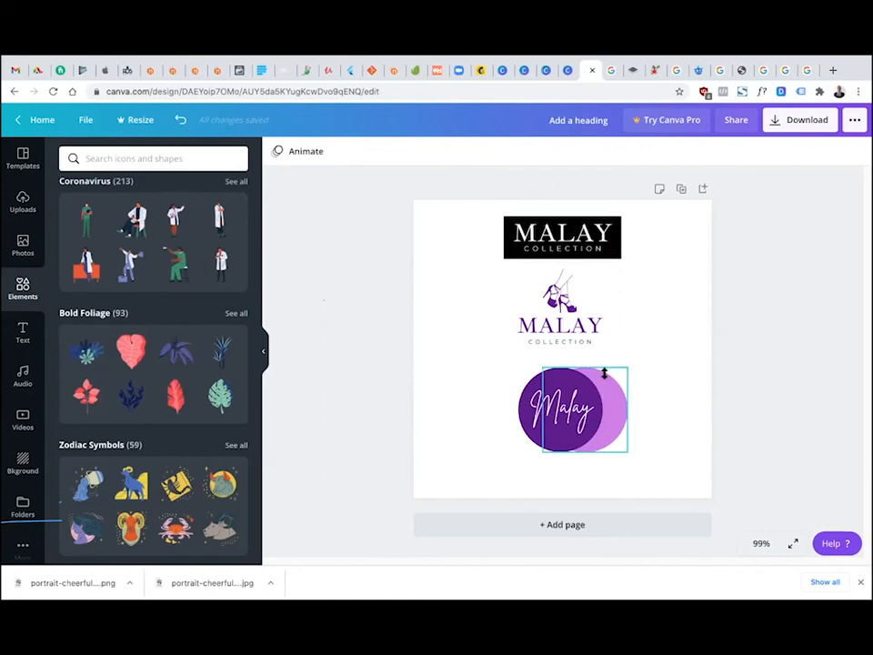
left_click(152, 156)
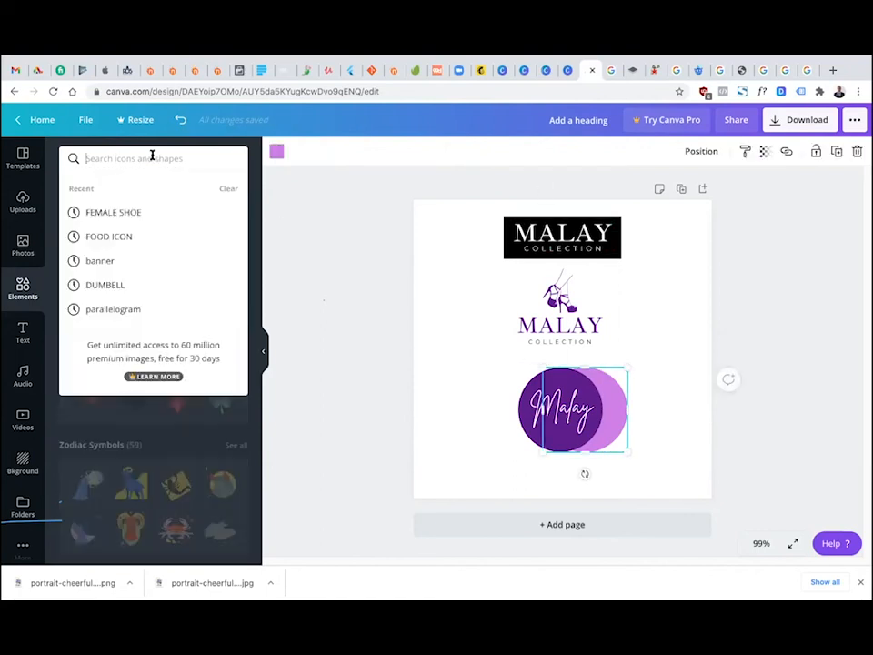
type("circle")
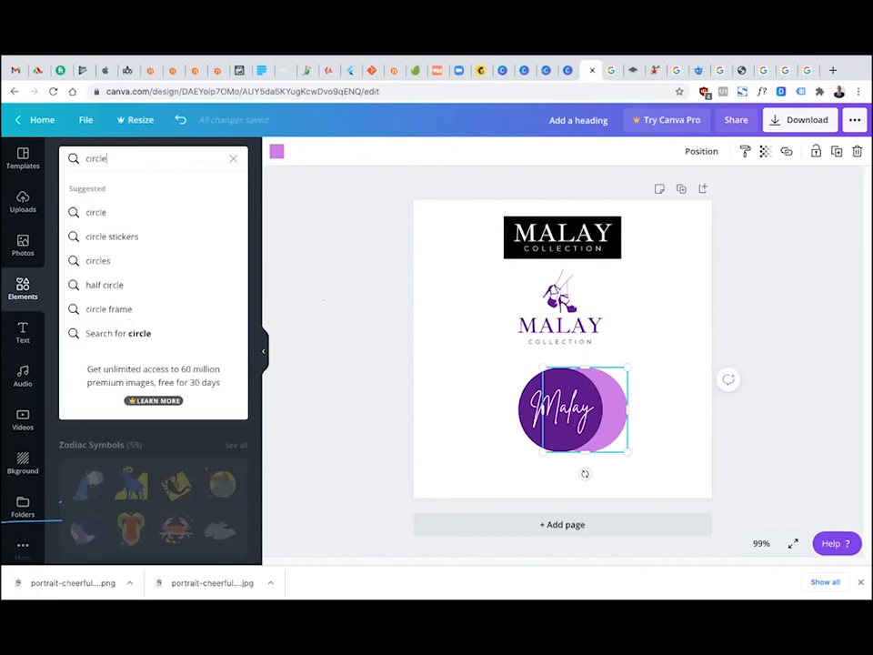
key("Return")
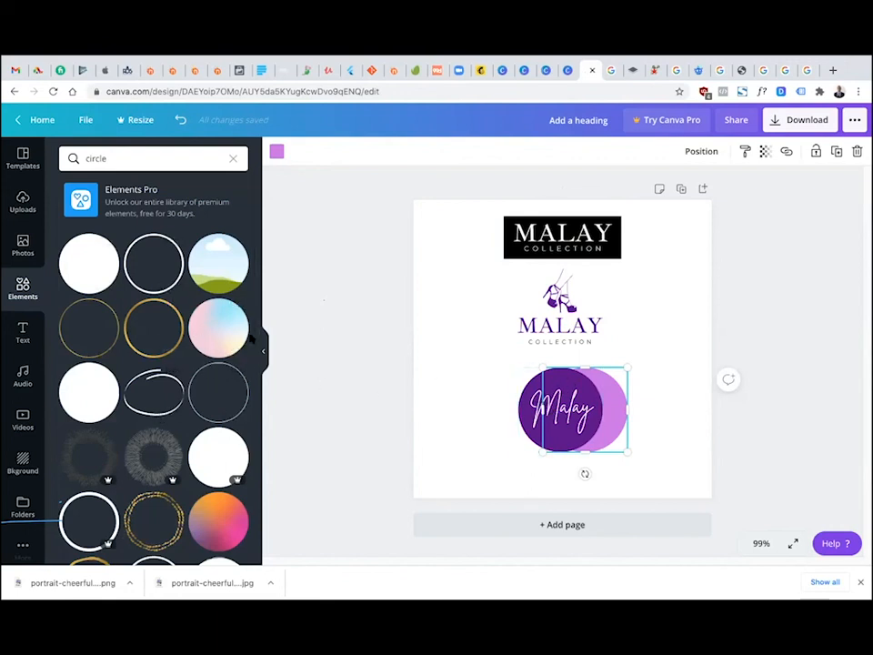
left_click_drag(151, 270, 457, 396)
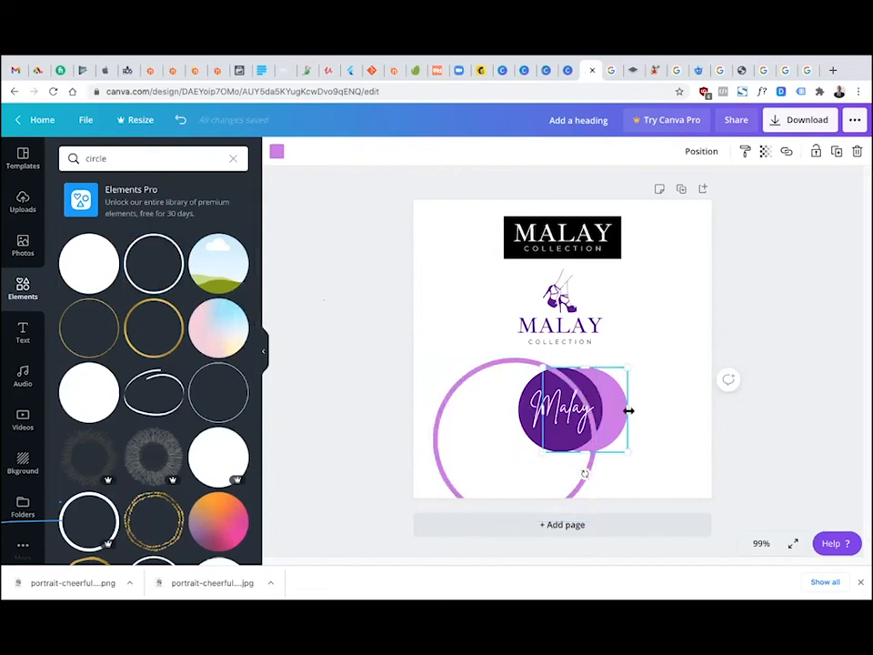
Delete the light and dark purple filled circles and move the ring around the Malay text
key("Delete")
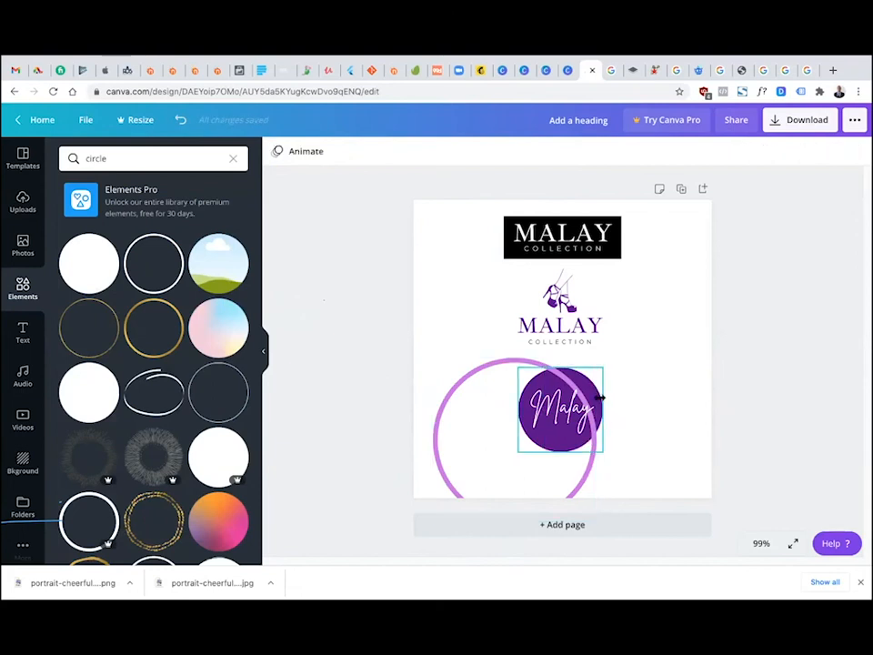
left_click(596, 397)
key("Delete")
left_click_drag(490, 434, 557, 415)
Recolour the white cursive Malay text inside the ring dark purple
left_click(557, 415)
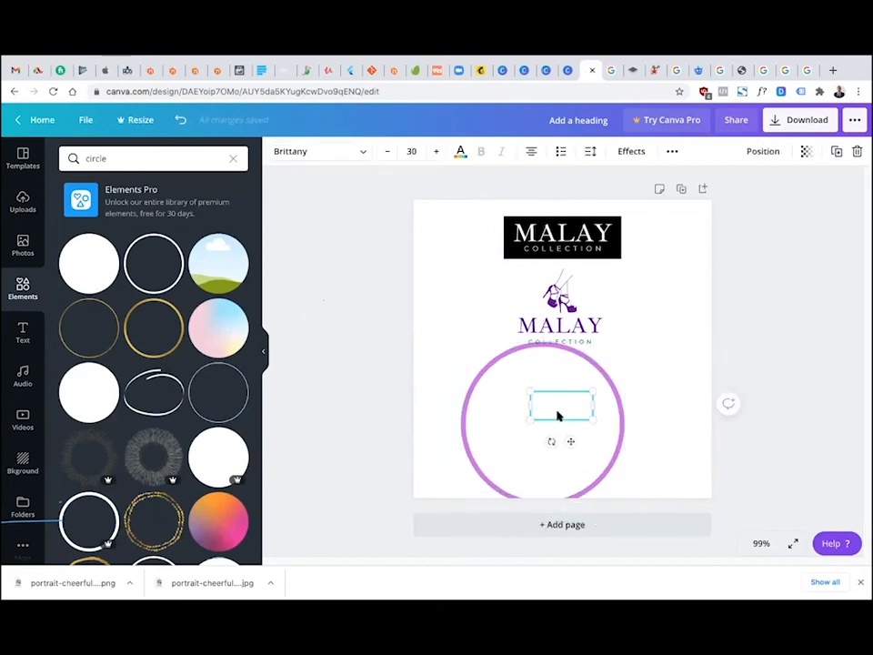
left_click(462, 153)
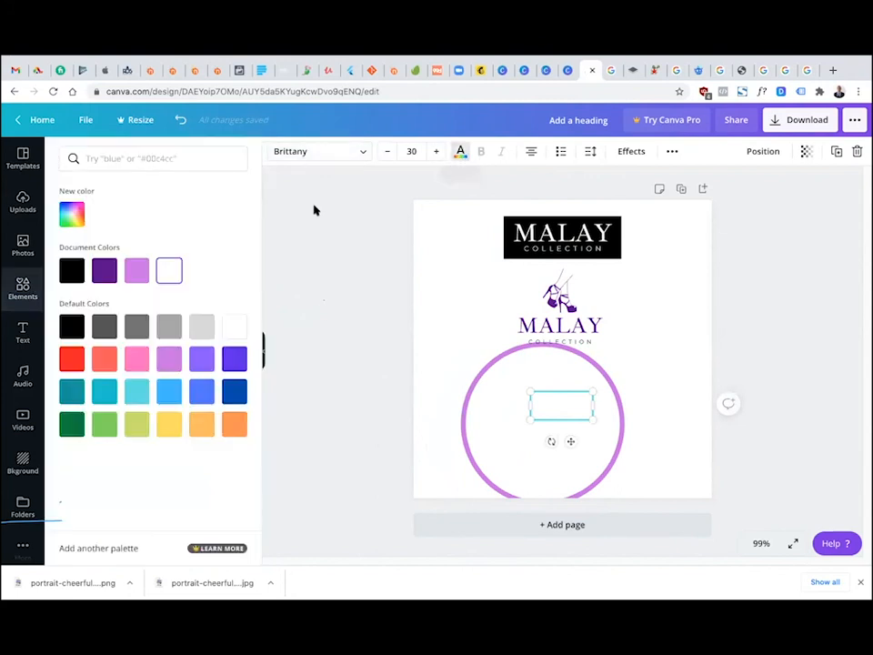
left_click(117, 274)
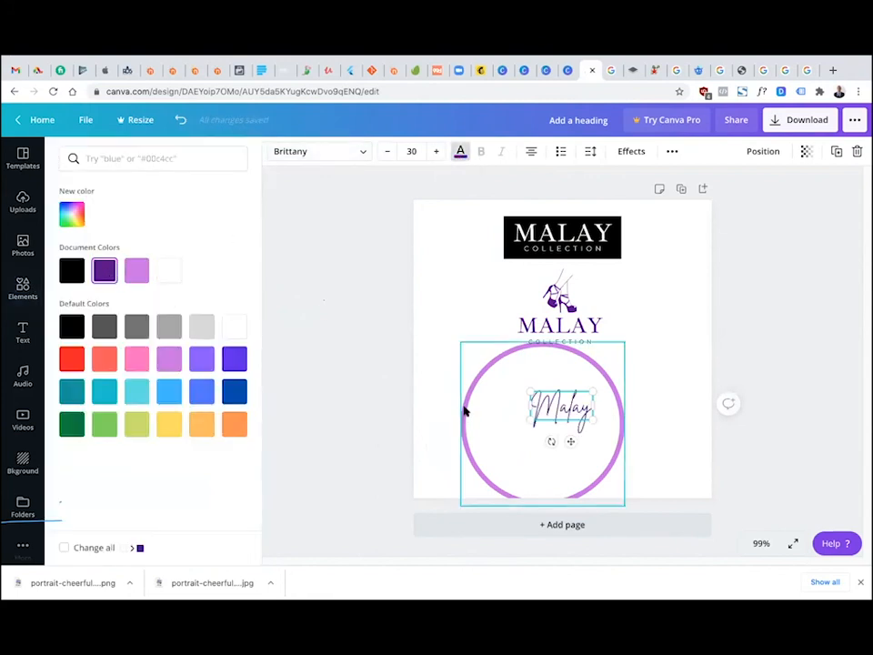
Shrink the ring to fit closely around the Malay text and centre it on the text
left_click(464, 435)
left_click_drag(462, 343, 579, 434)
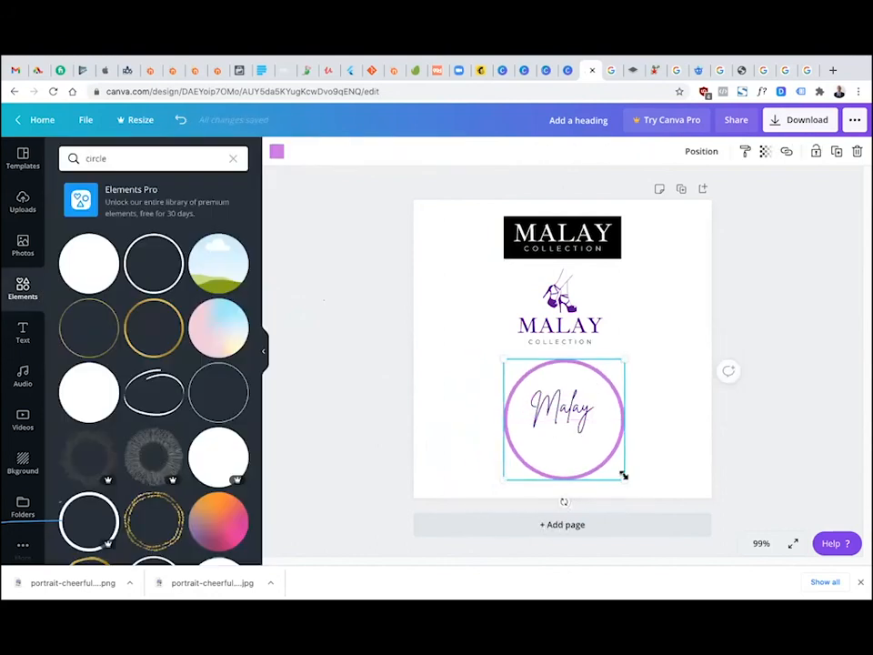
left_click_drag(614, 476, 595, 464)
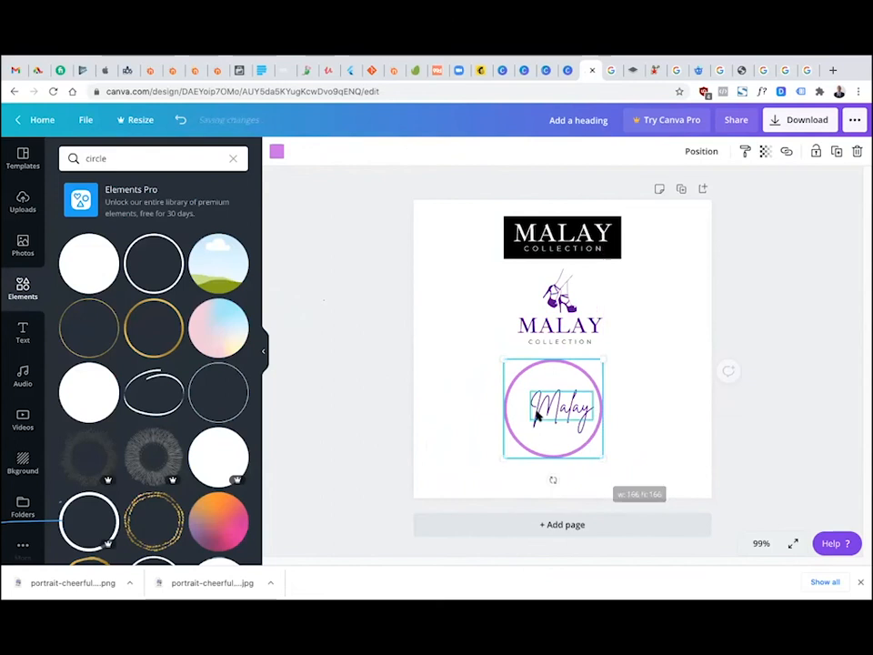
left_click_drag(523, 411, 529, 411)
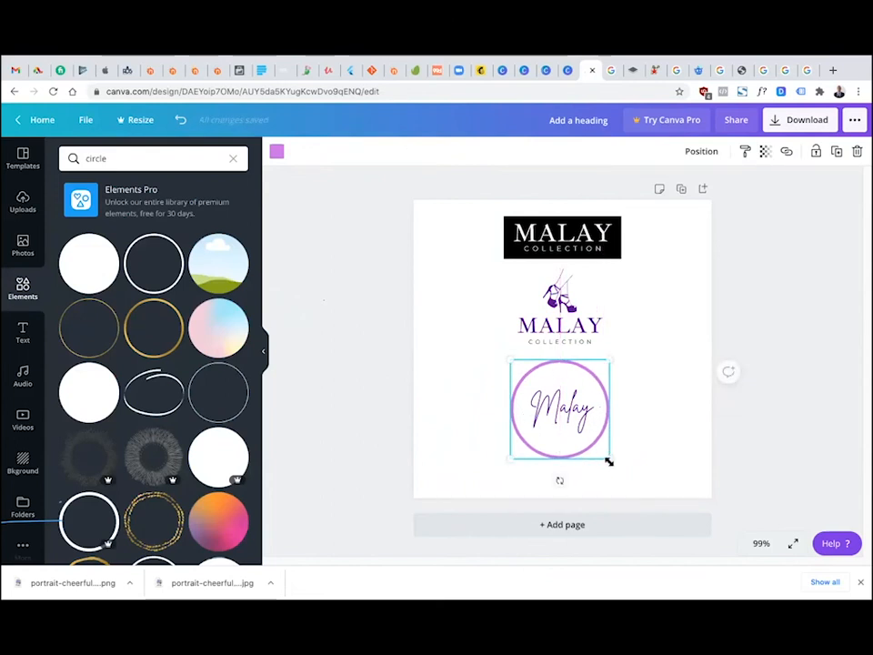
left_click_drag(603, 461, 601, 452)
left_click_drag(517, 406, 520, 403)
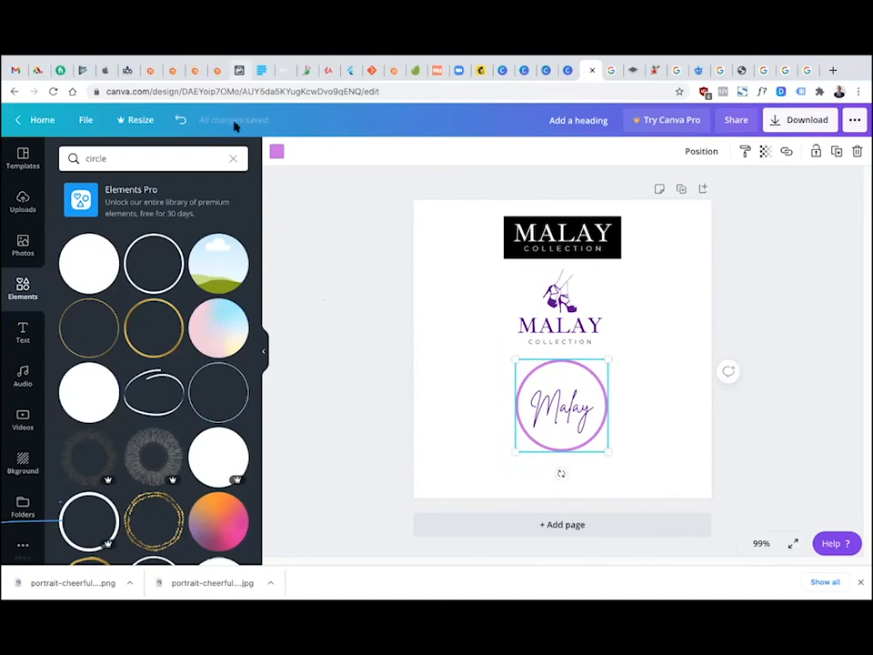
Recolour the ring around the Malay text dark purple
left_click(276, 153)
left_click(104, 270)
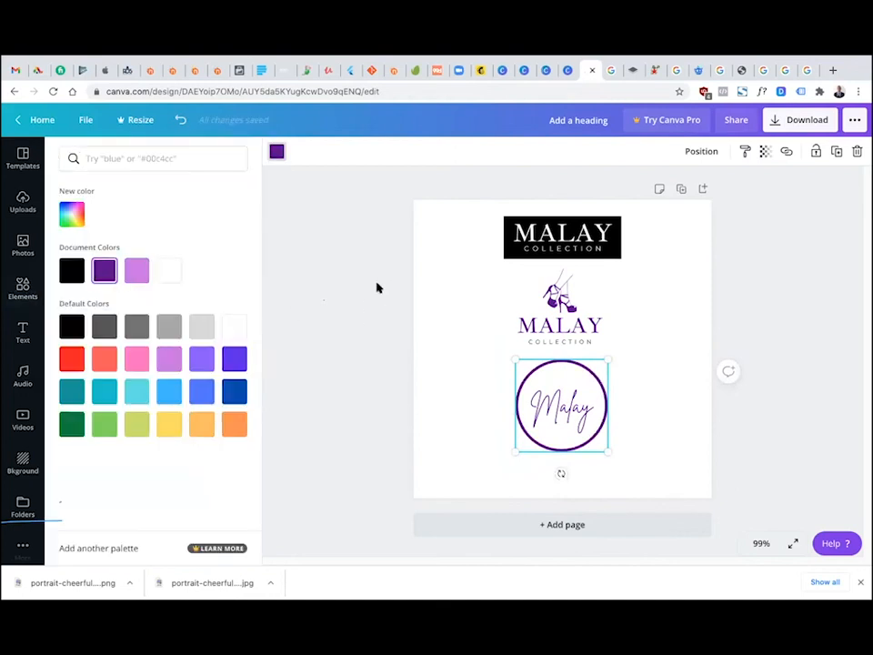
left_click(312, 281)
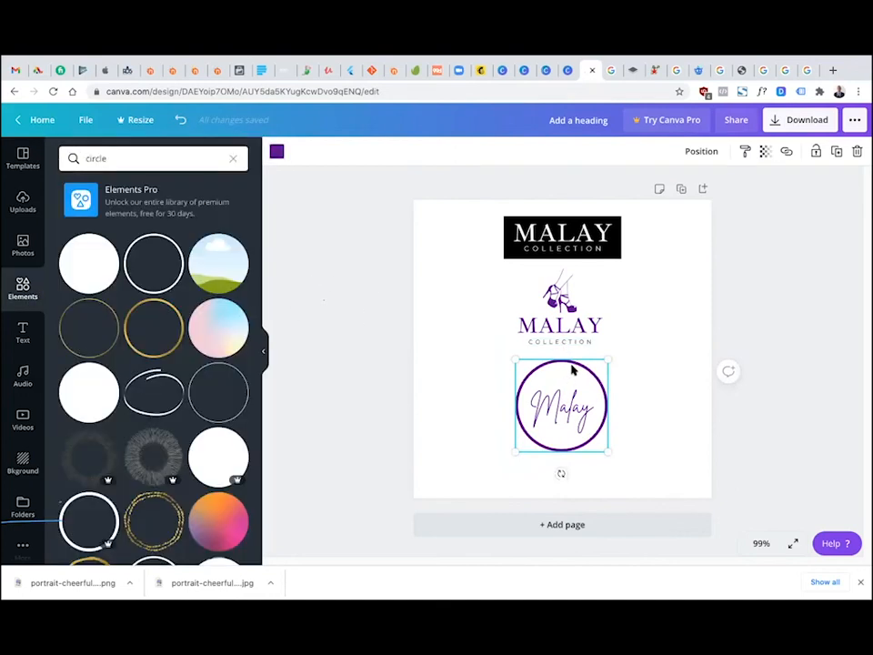
Add the thick gold ring from the circle elements and shrink it to slightly smaller than the purple ring around Malay
left_click(153, 327)
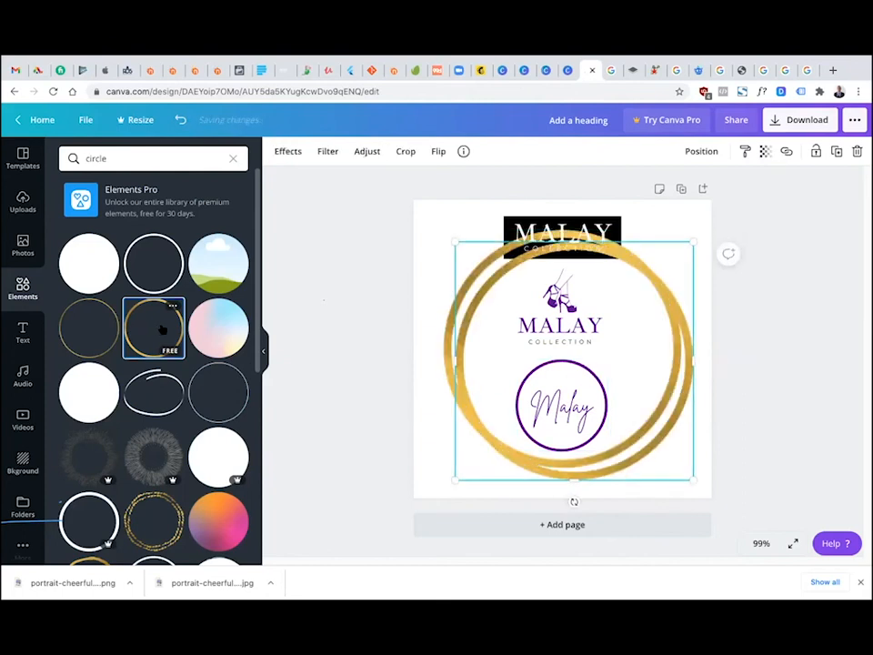
key("Delete")
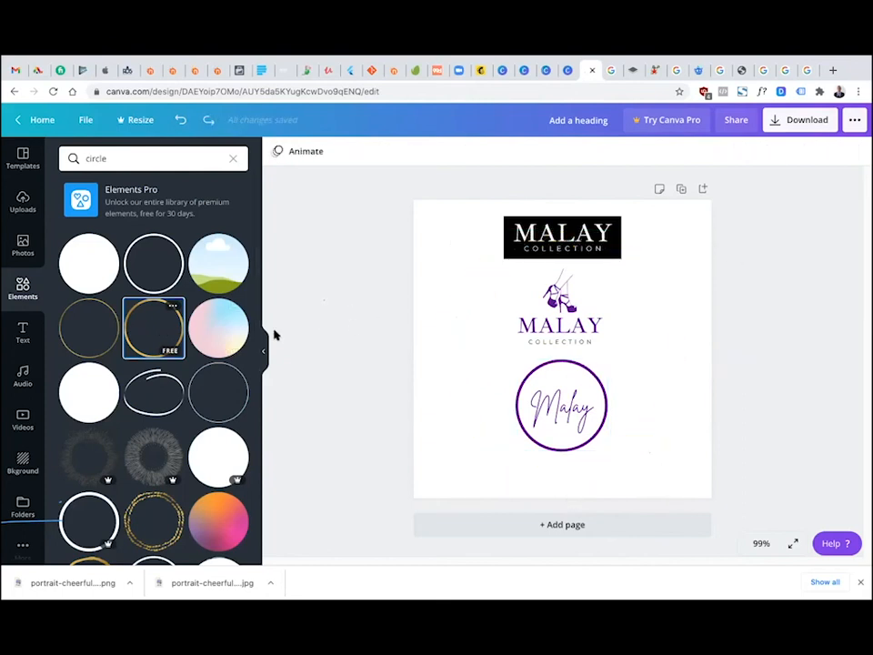
left_click(156, 337)
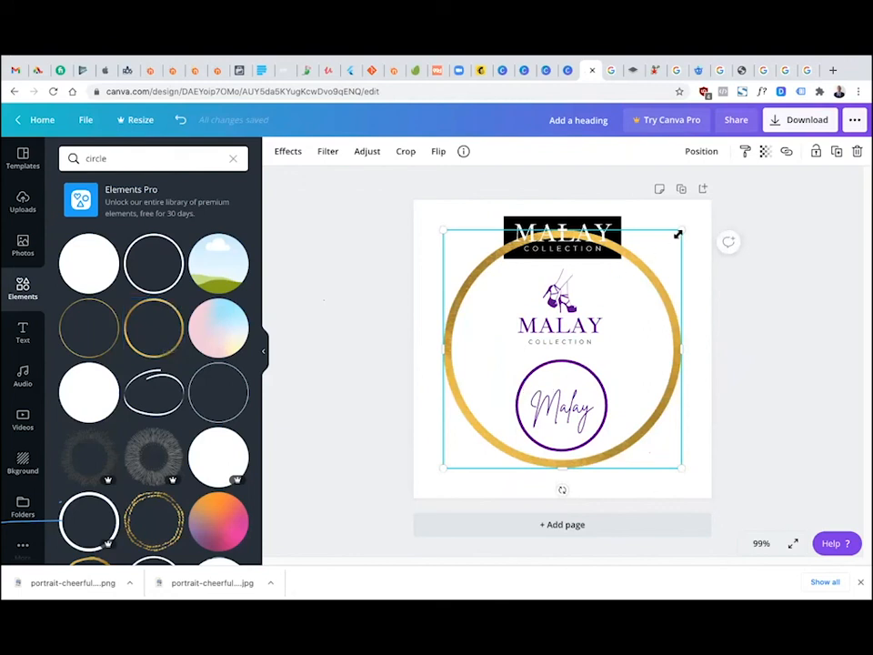
left_click_drag(625, 294, 518, 401)
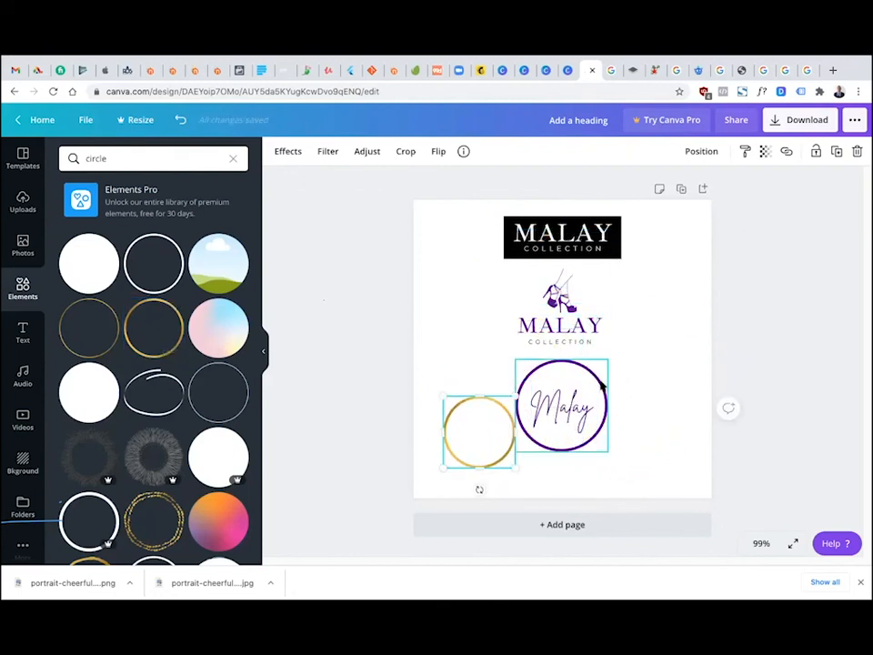
Move the purple ring to the page's edge and centre the gold ring around the cursive Malay text in its place
left_click(600, 387)
left_click_drag(601, 387, 760, 317)
left_click_drag(500, 440, 596, 437)
key("super+z")
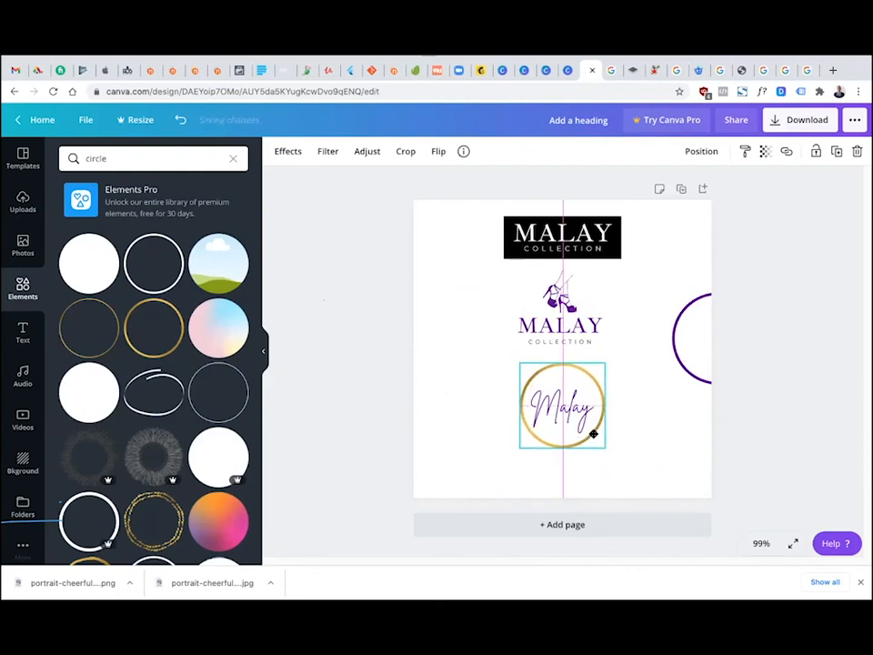
left_click(652, 441)
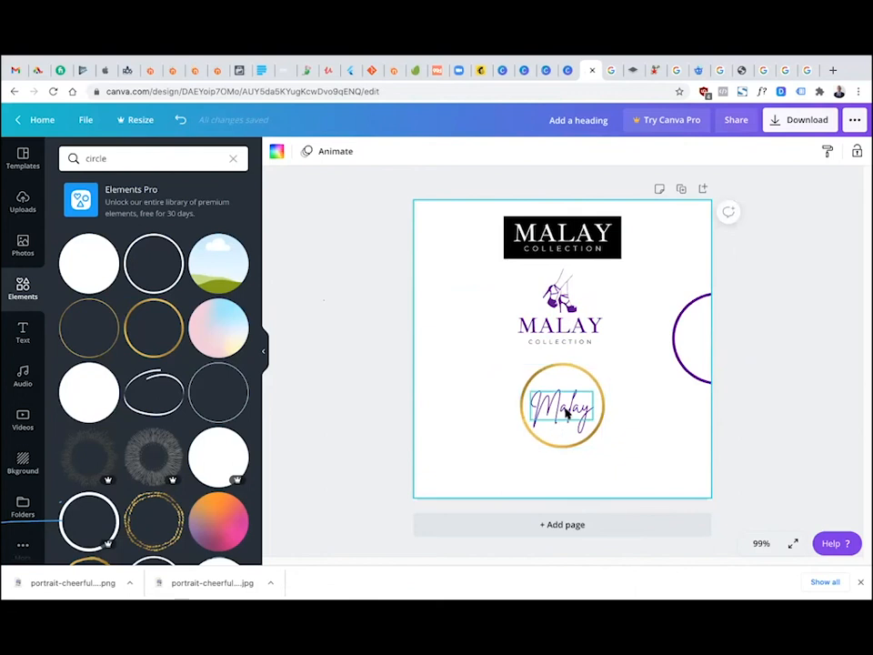
left_click_drag(568, 412, 566, 410)
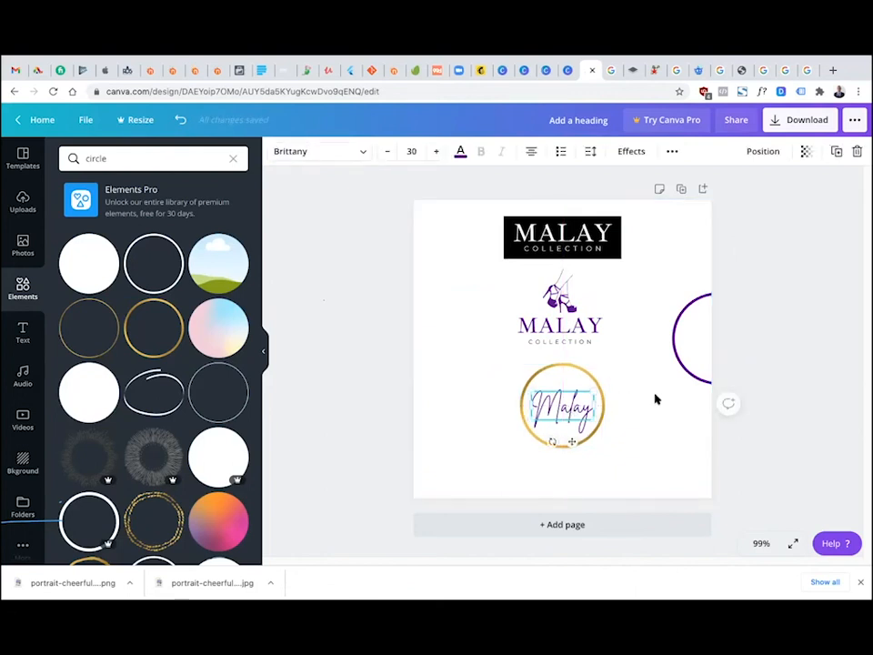
Delete the leftover purple ring at the page's edge
left_click(655, 397)
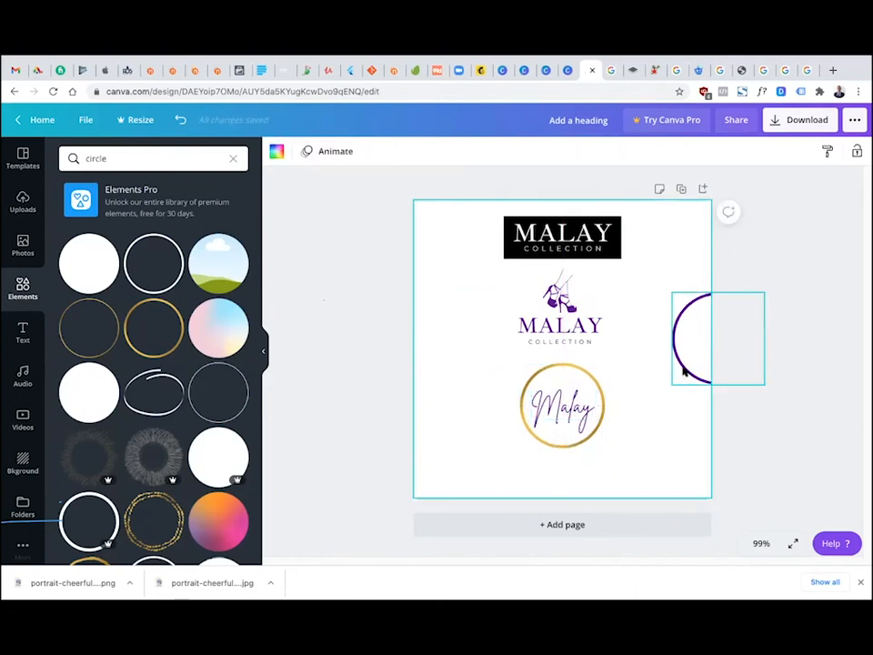
left_click(686, 372)
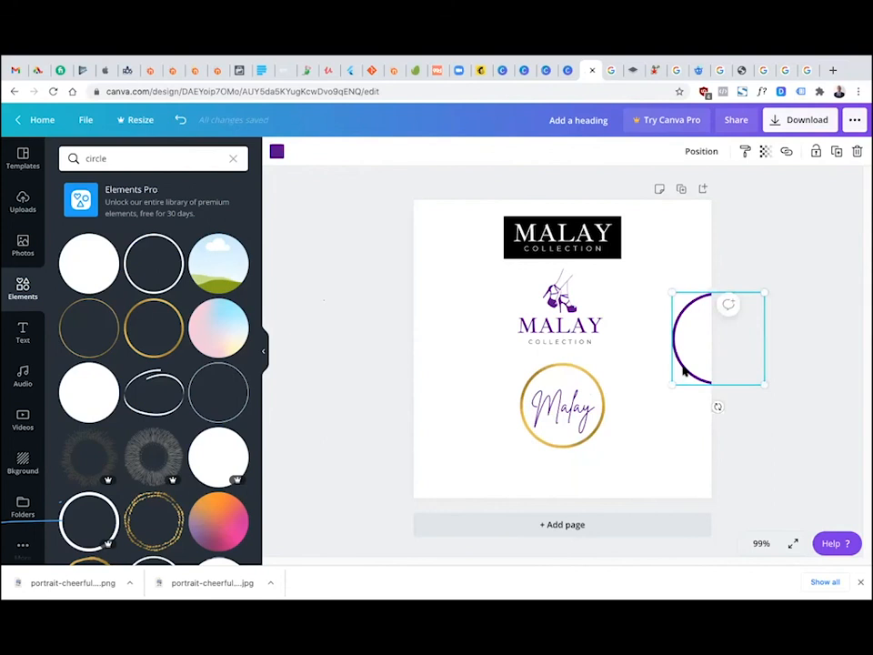
key("Delete")
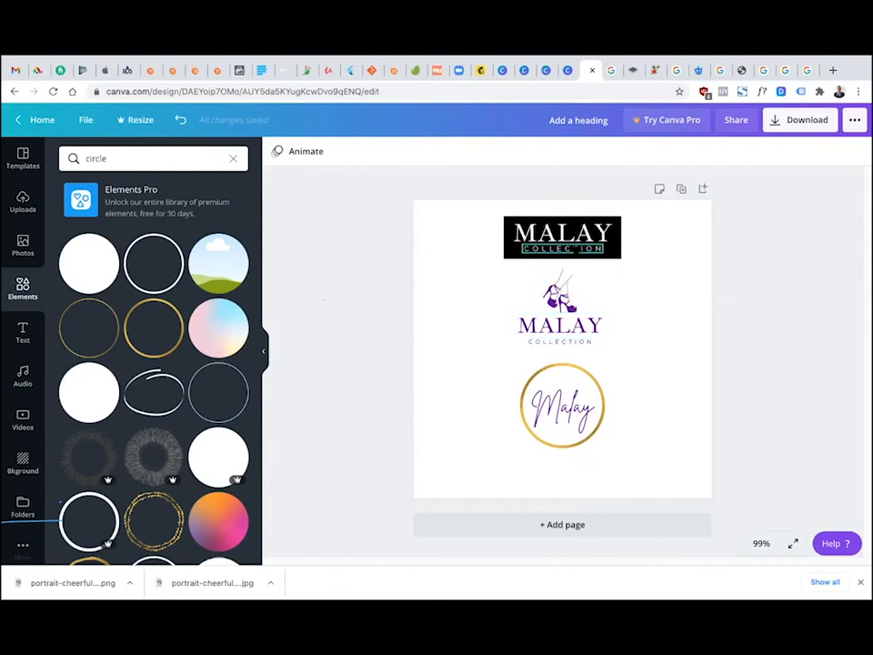
Try removing the COLLECTION line from the high-heels logo, and undo the deletion
left_click(574, 247)
left_click(645, 377)
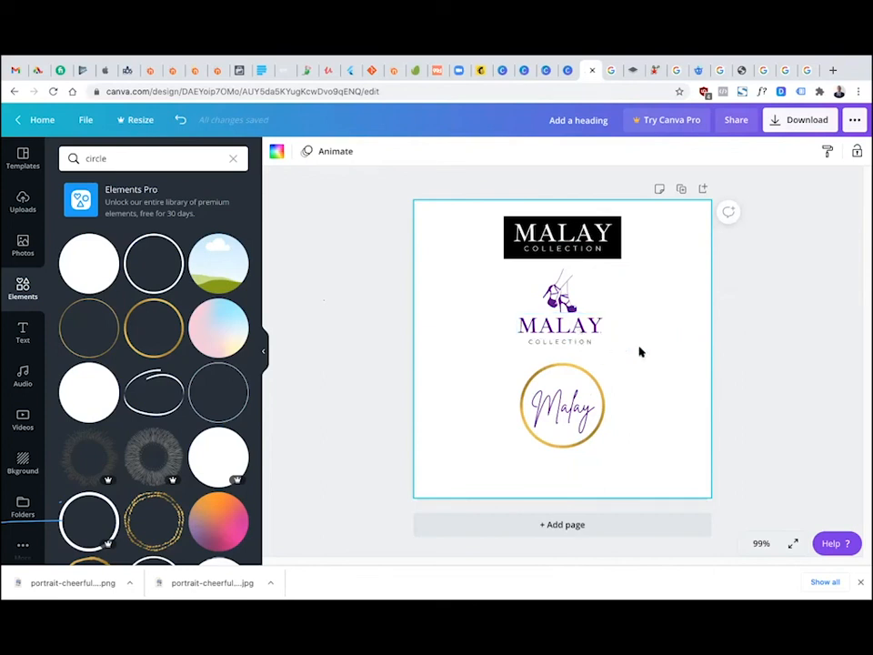
left_click(550, 344)
key("Delete")
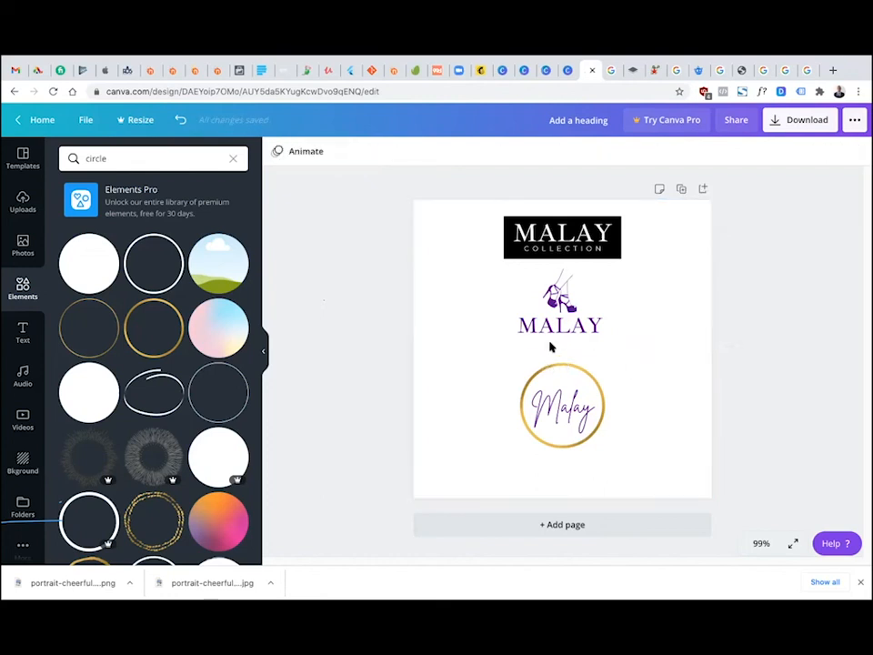
key("ctrl+z")
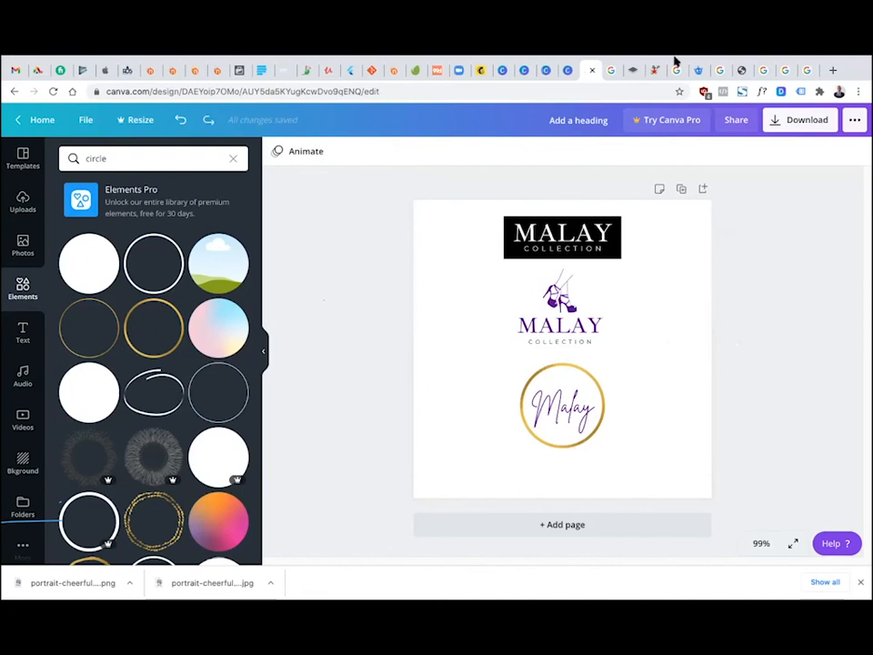
mouse_move(719, 59)
left_click(474, 359)
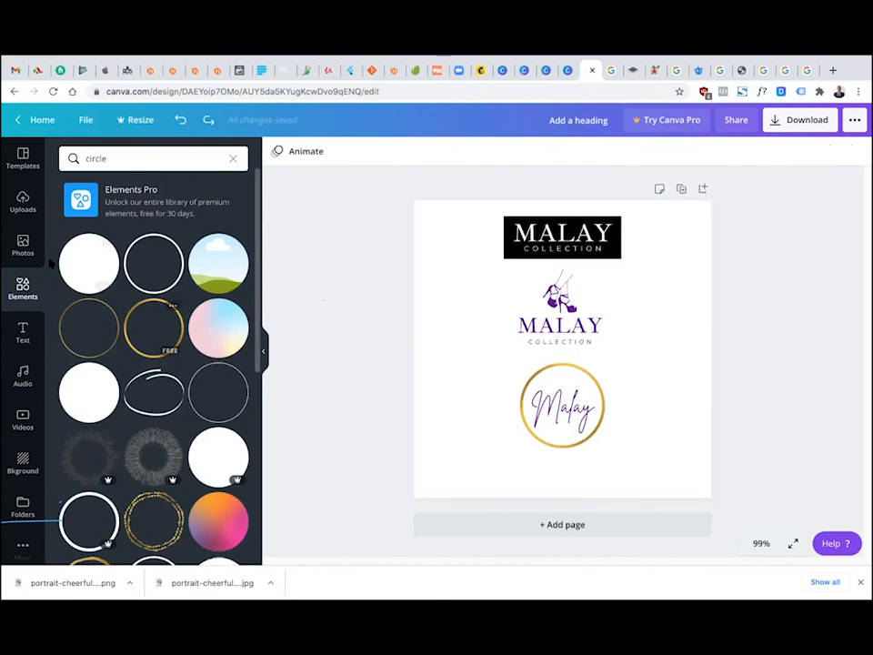
Add a heading text reading NULIFE to the page
left_click(22, 333)
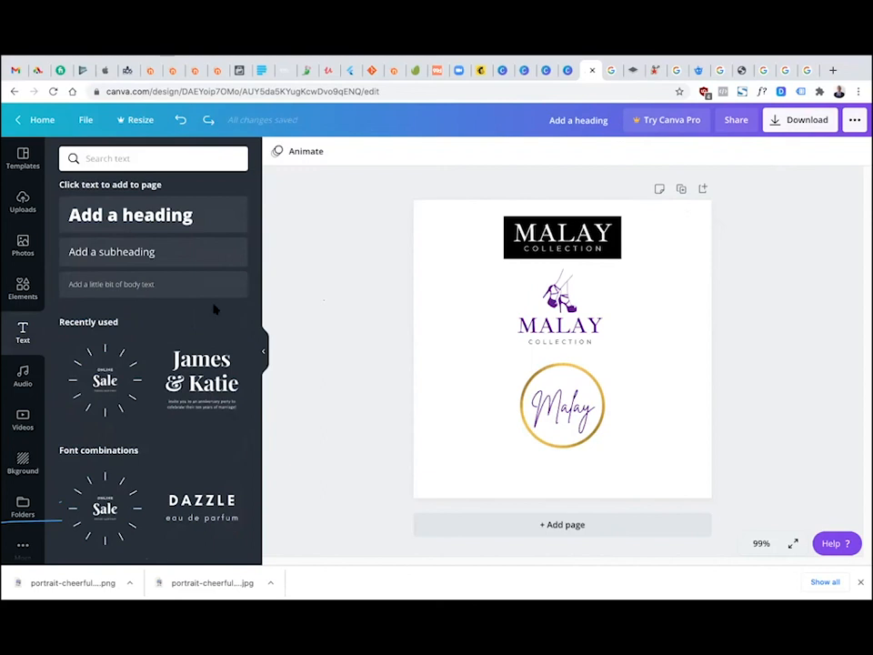
left_click(151, 230)
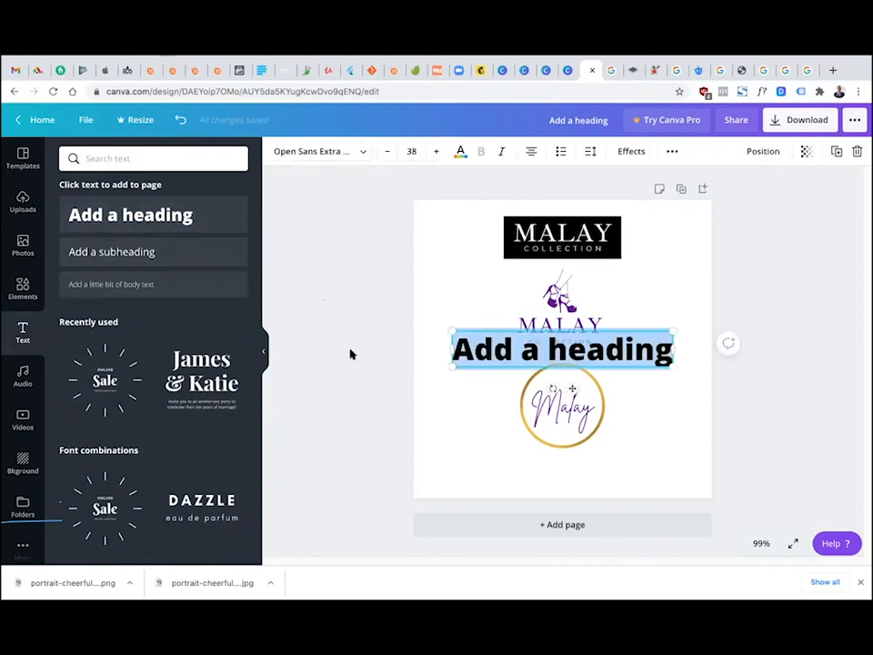
type("NULIFE")
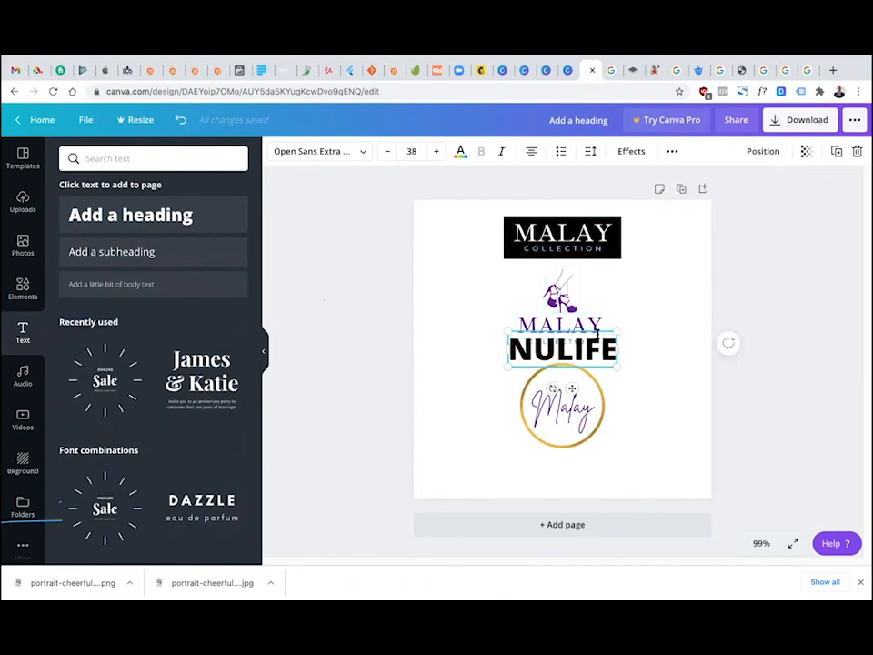
left_click(484, 357)
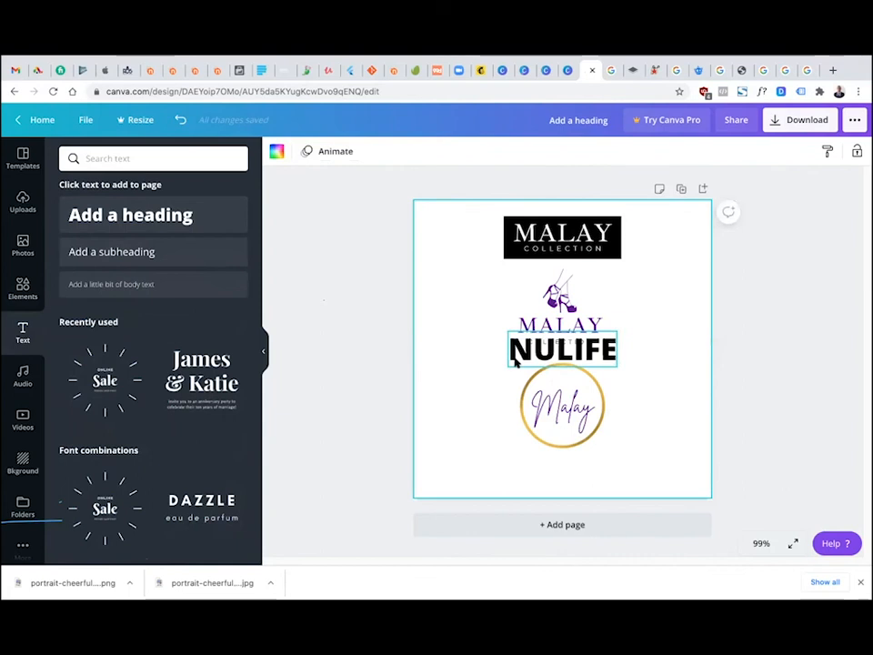
Fade the NULIFE heading to a transparency value of 8
left_click(515, 351)
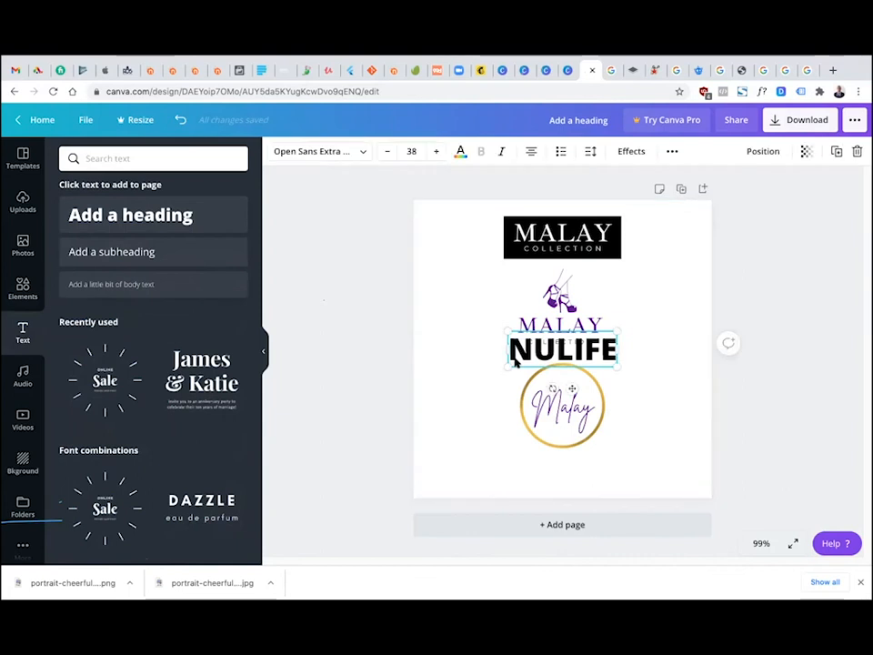
left_click(807, 151)
left_click_drag(762, 189, 697, 215)
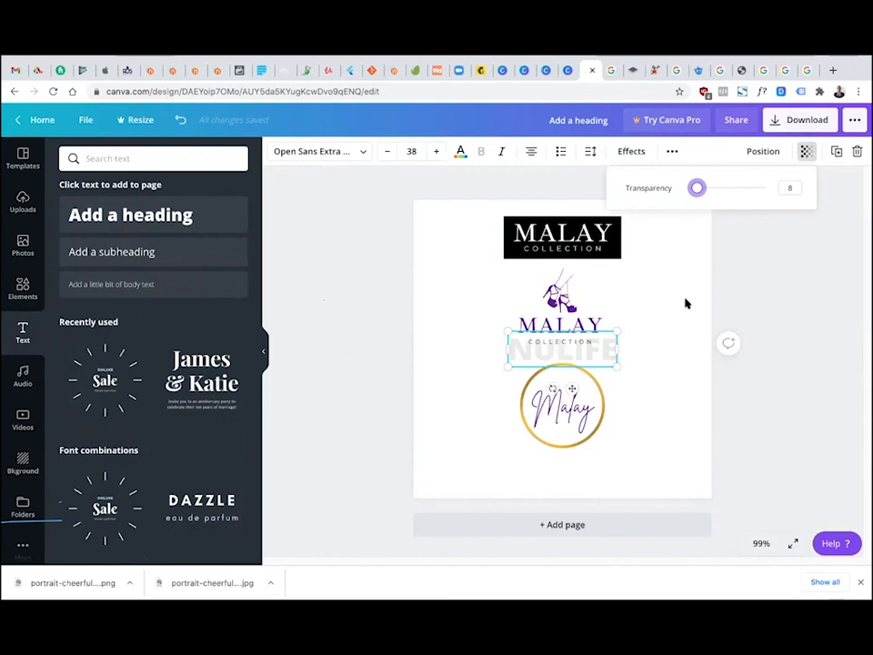
left_click(776, 275)
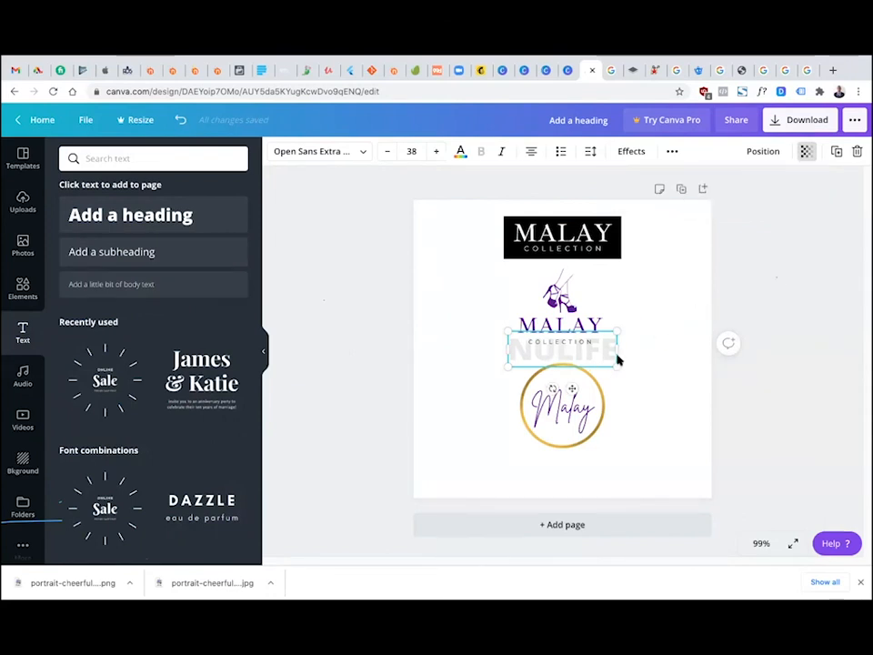
Enlarge the NULIFE text to font size 112 and place it across the page over the gold-ring Malay logo
left_click(610, 358)
left_click_drag(623, 334, 754, 285)
left_click_drag(513, 373, 506, 404)
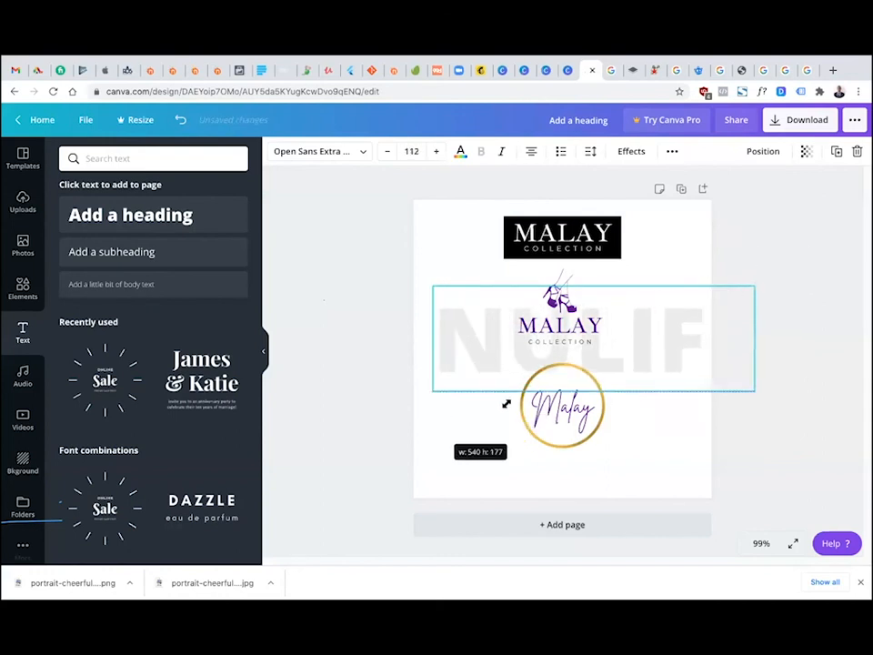
left_click_drag(673, 357, 634, 431)
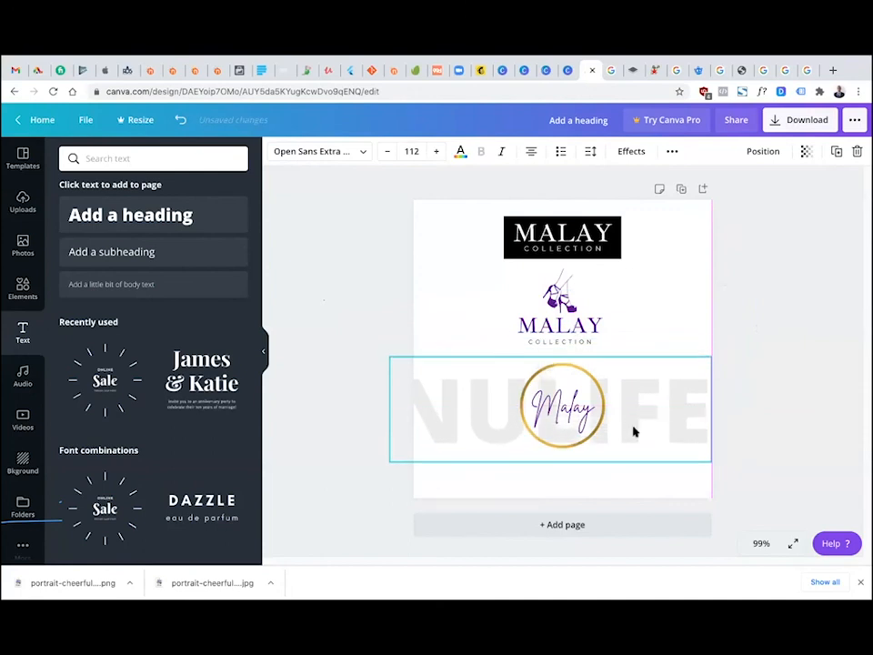
Set the NULIFE text's transparency to 4 and place a copy of it higher up across the high-heels logo
left_click(806, 153)
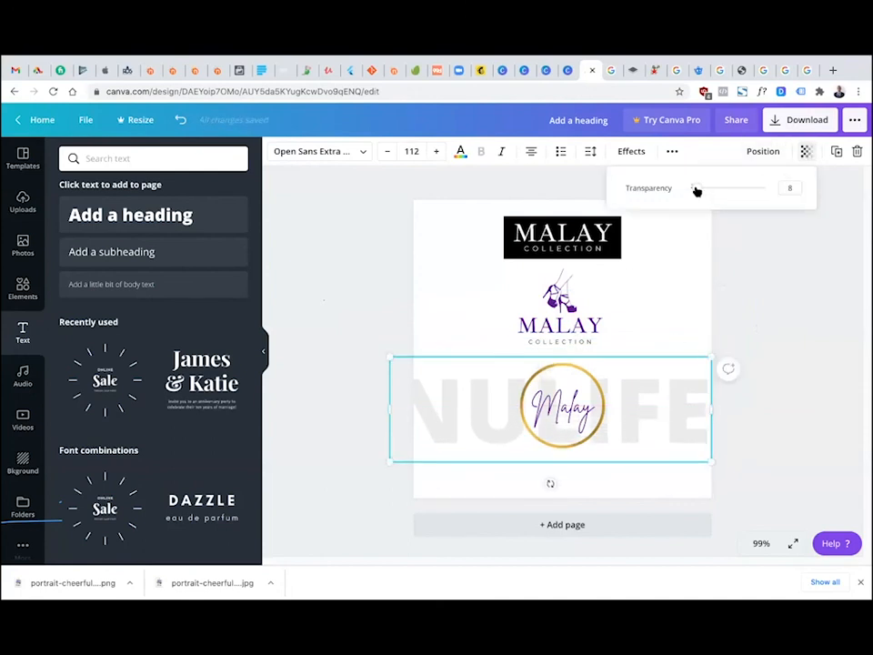
left_click(696, 189)
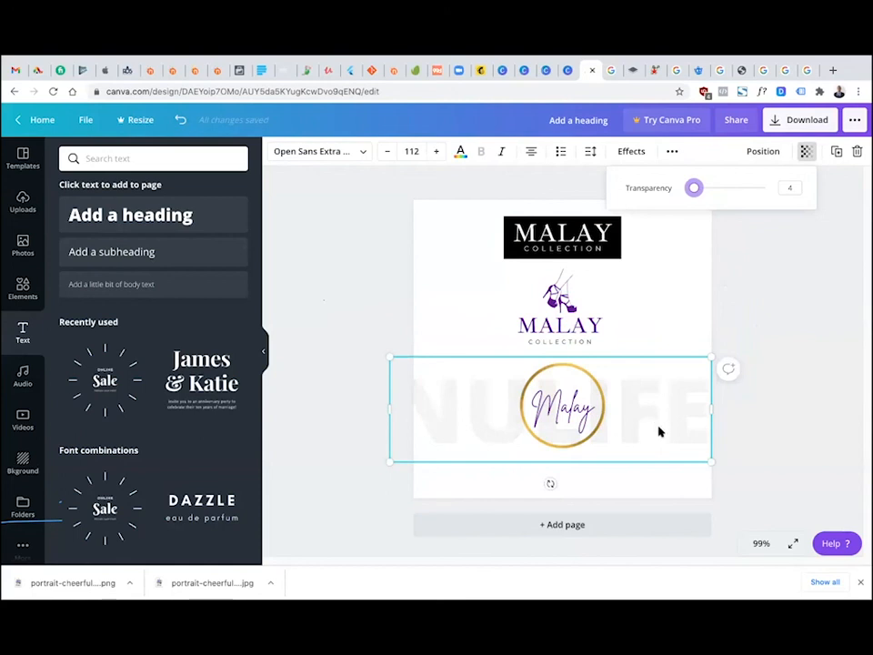
mouse_move(633, 425)
left_mouse_down()
mouse_move(639, 311)
mouse_move(636, 416)
left_mouse_up()
left_click(759, 326)
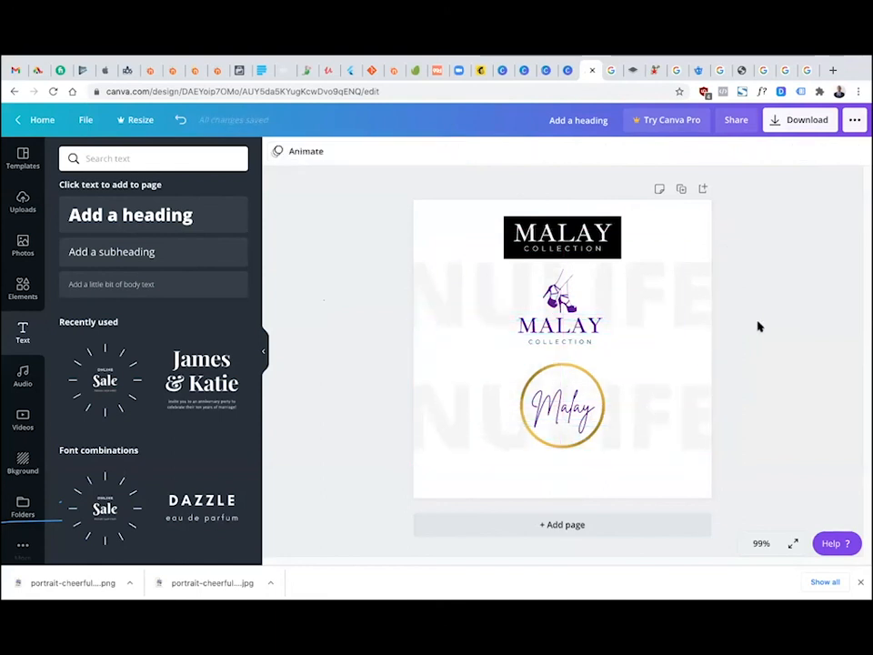
Delete the lower NULIFE copy, and tilt the remaining one diagonally upward across the middle of the logos as a watermark
left_click(688, 426)
key("Delete")
left_click(681, 316)
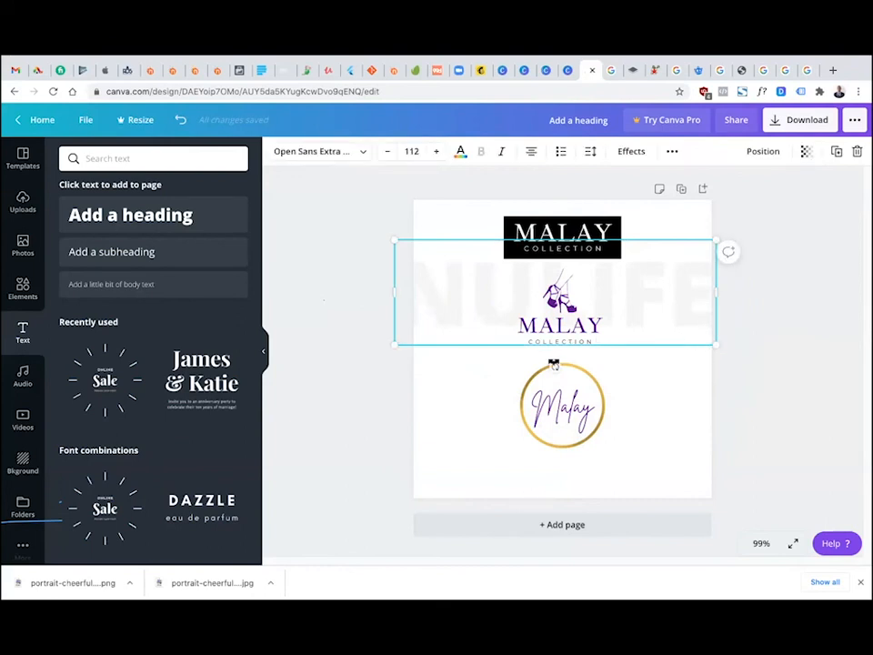
left_click_drag(555, 365, 590, 359)
left_click(721, 328)
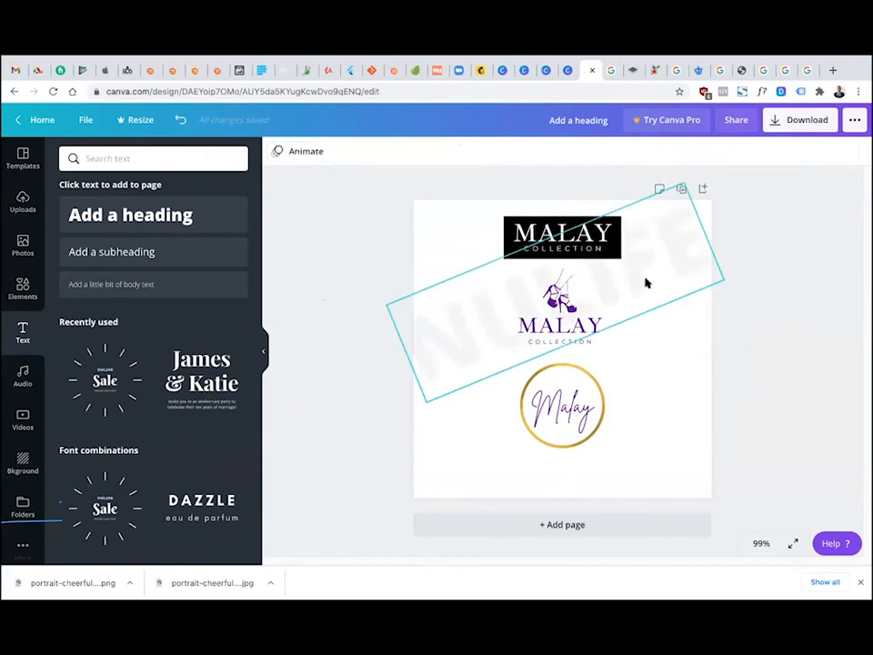
left_click_drag(642, 290, 645, 330)
left_click(783, 395)
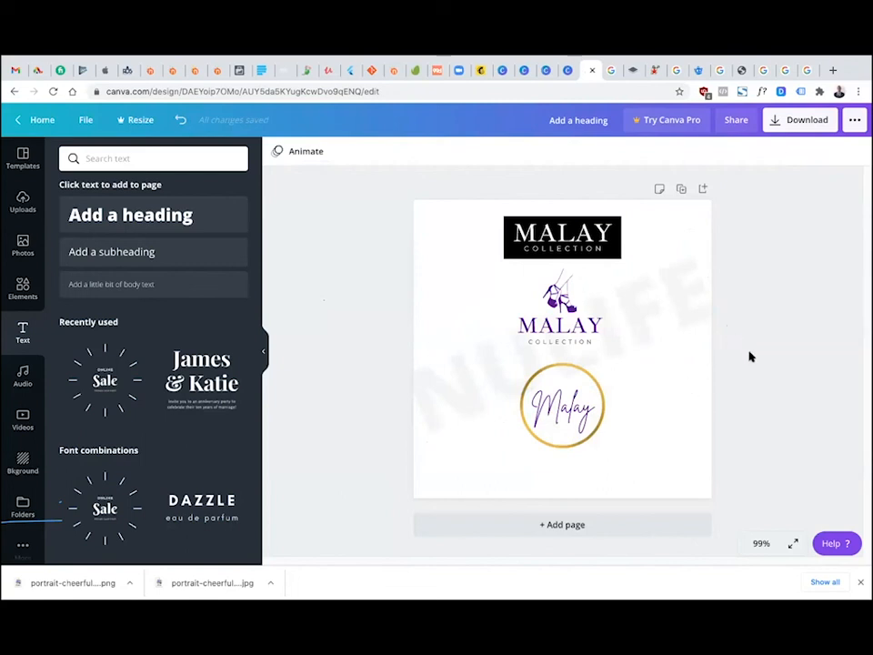
Add the trending photo of the person balancing on one leg against a blue wall to the page
left_click(647, 333)
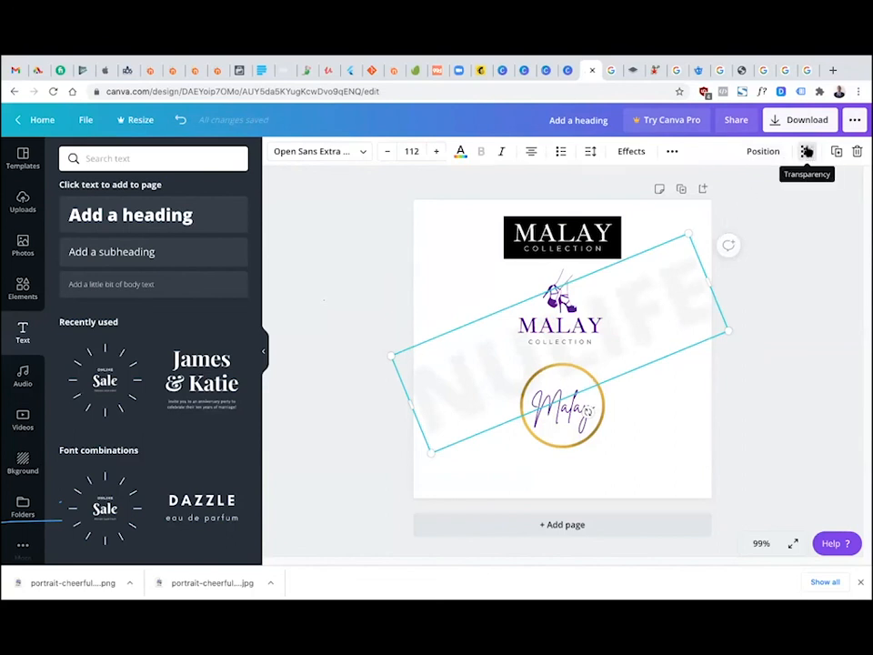
left_click(23, 246)
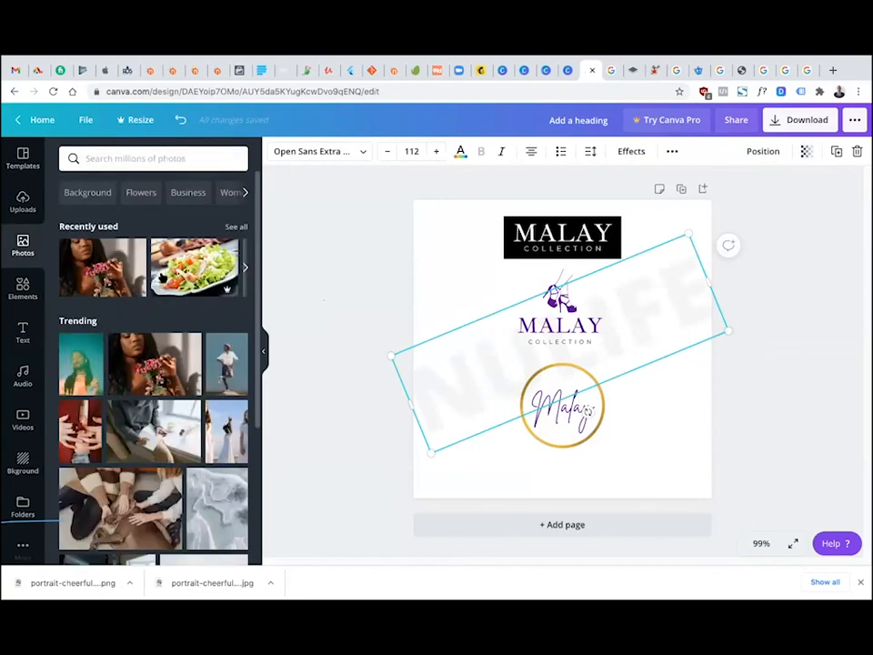
left_click_drag(227, 364, 515, 318)
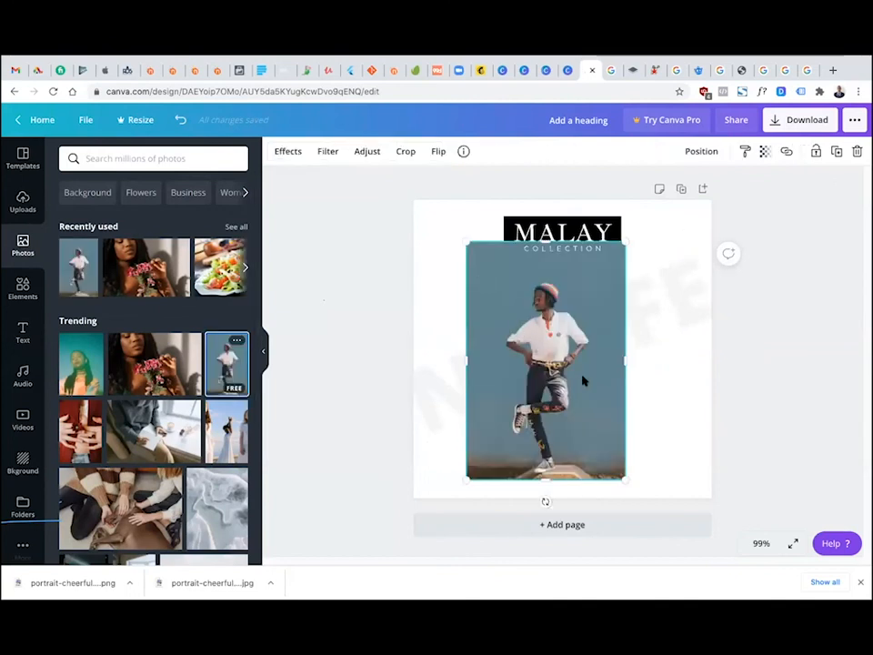
Crop the photo of the balancing person from its right edge to about 213 px wide, and delete the photo from the page
left_click_drag(625, 362, 597, 400)
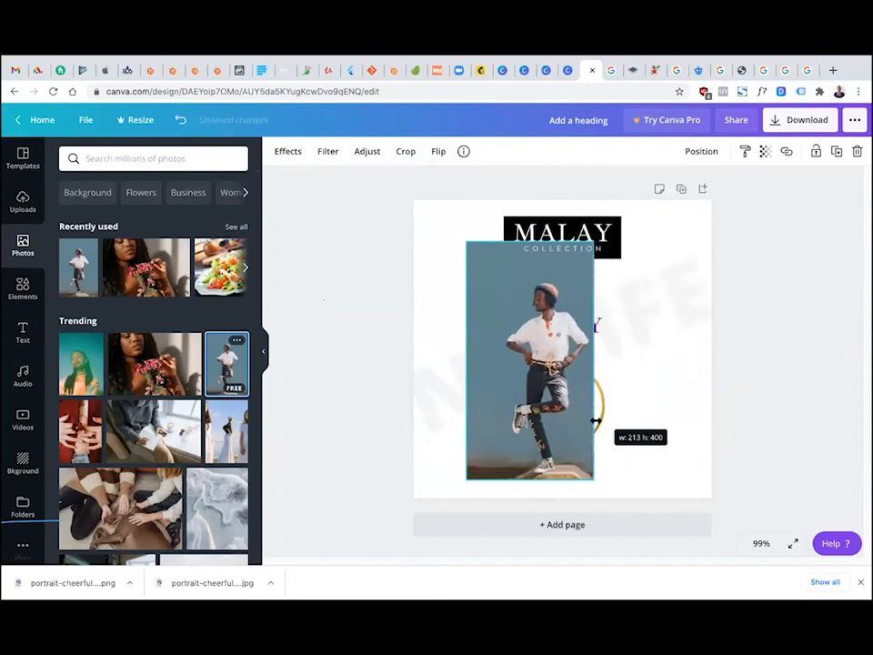
double_click(568, 389)
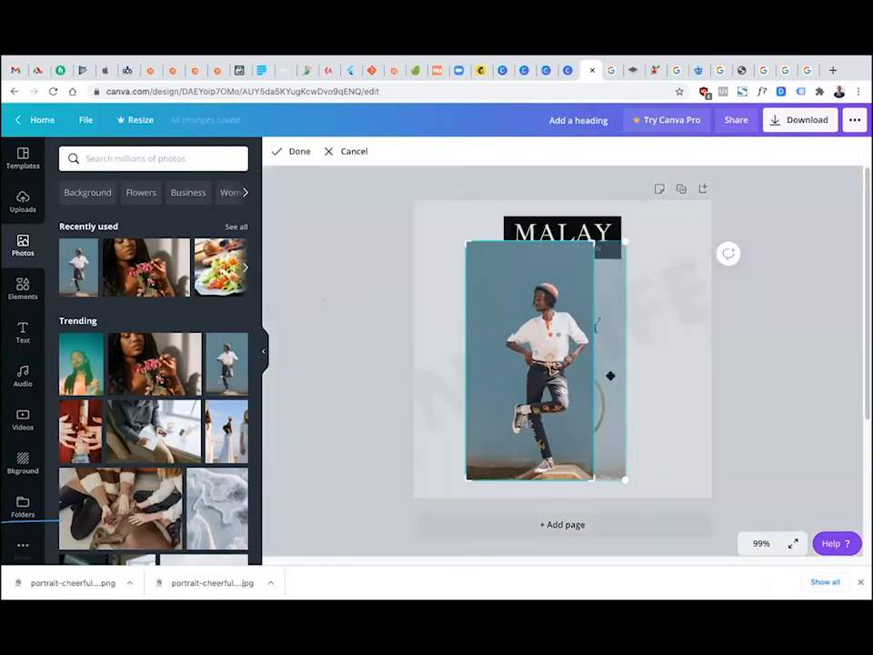
left_click_drag(624, 372, 626, 427)
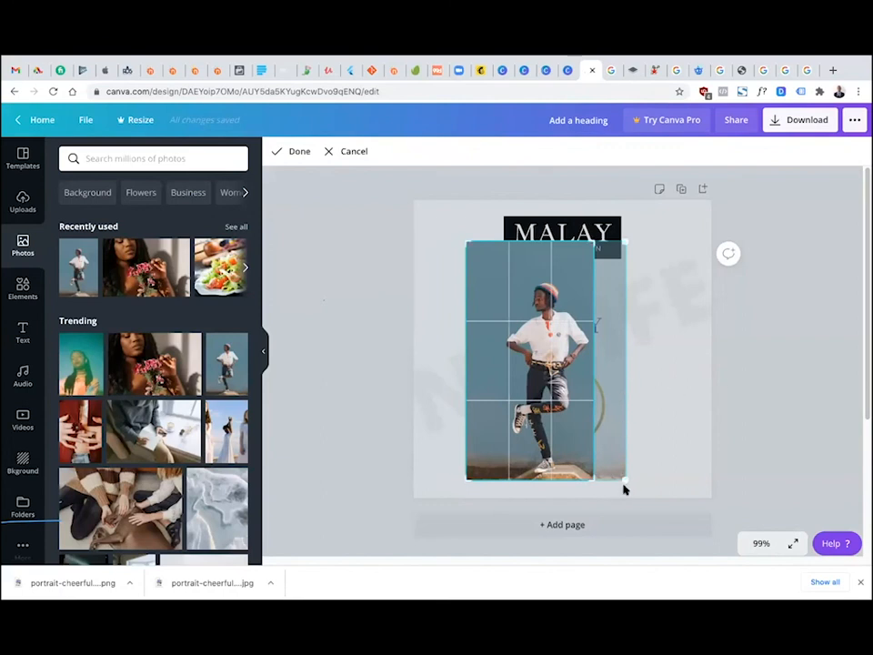
left_click(331, 151)
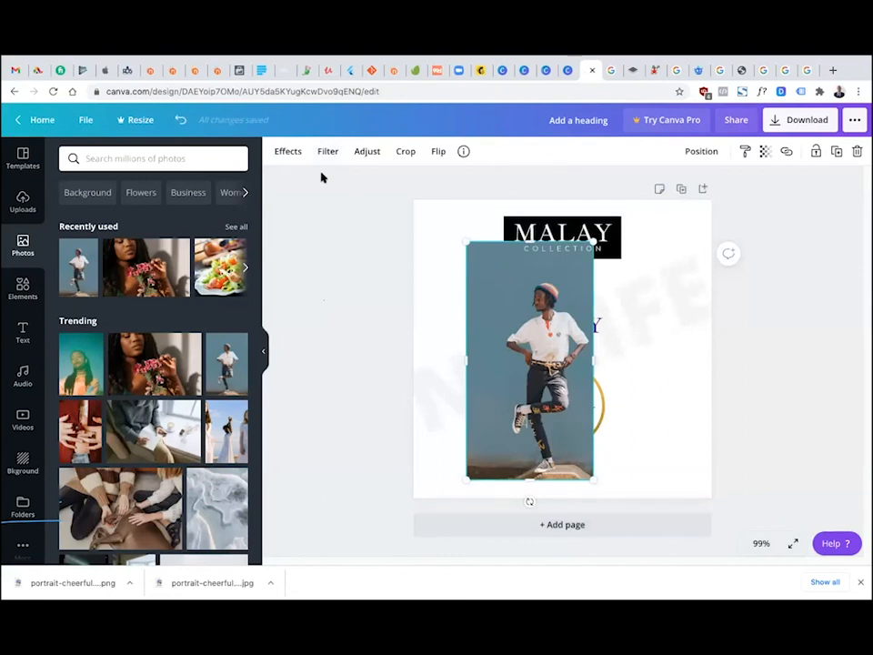
key("Delete")
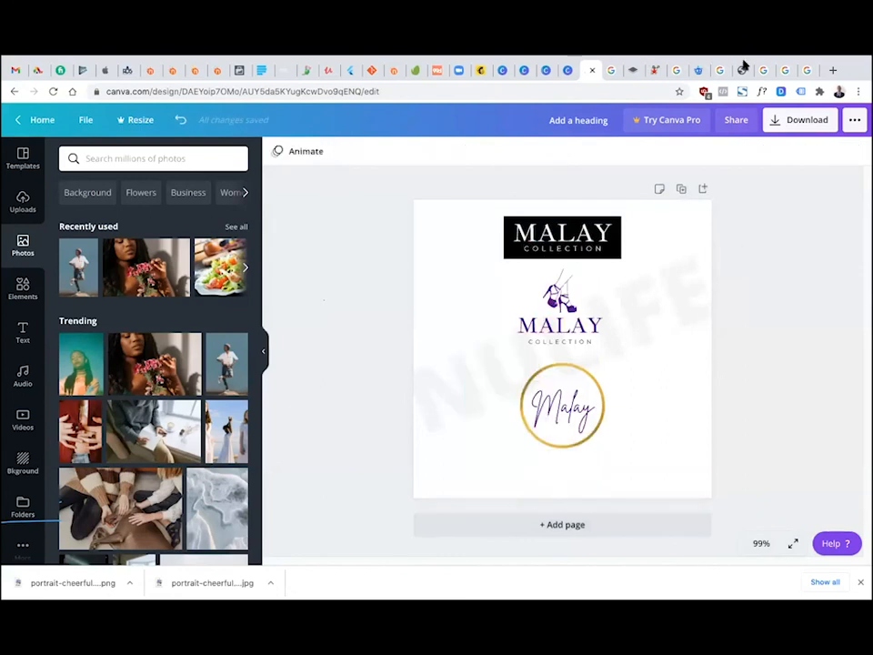
Review the file types offered for downloading the logo design, keeping PNG, and close the download options without exporting
mouse_move(731, 60)
left_click(794, 124)
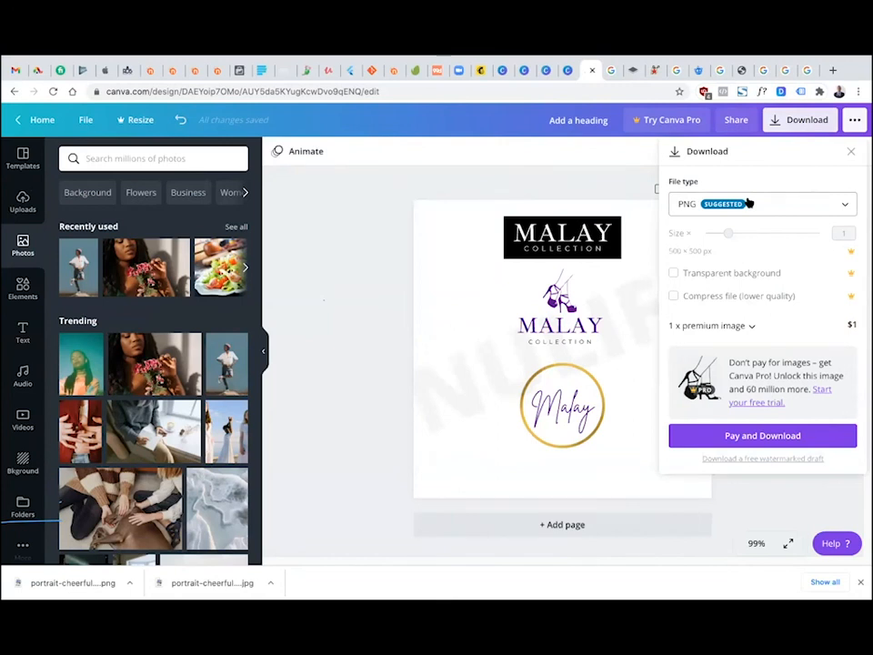
left_click(748, 203)
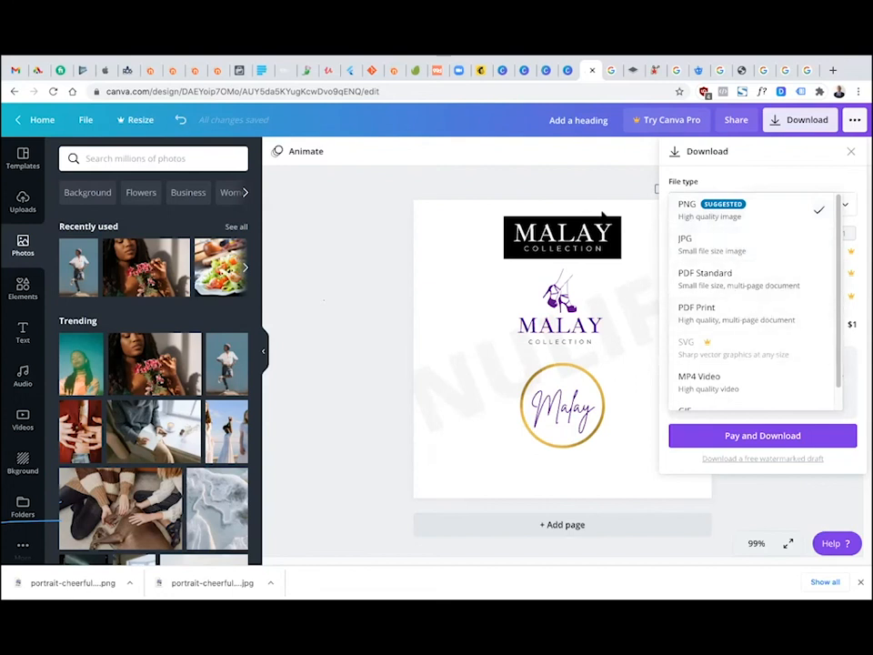
left_click(603, 186)
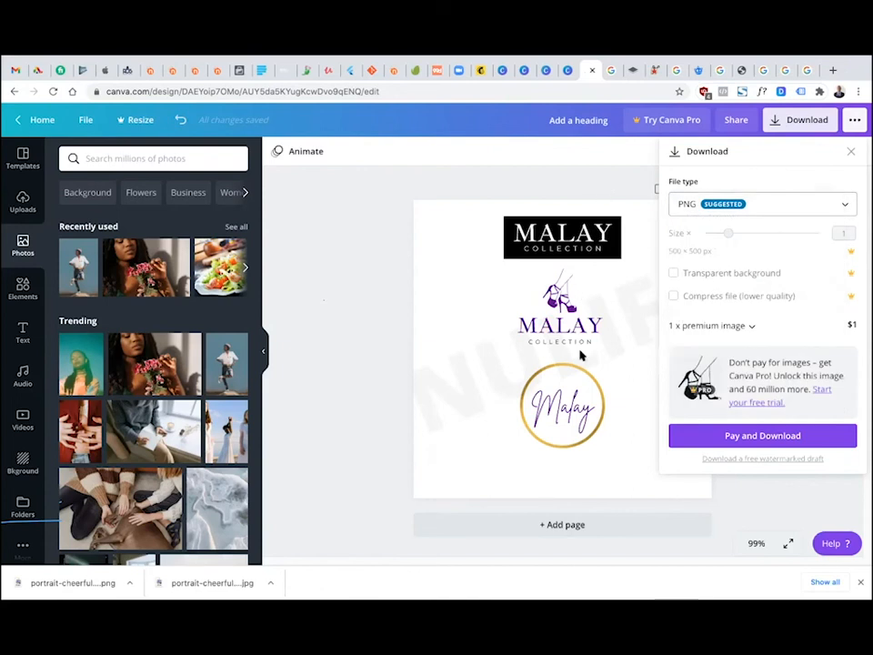
left_click(850, 152)
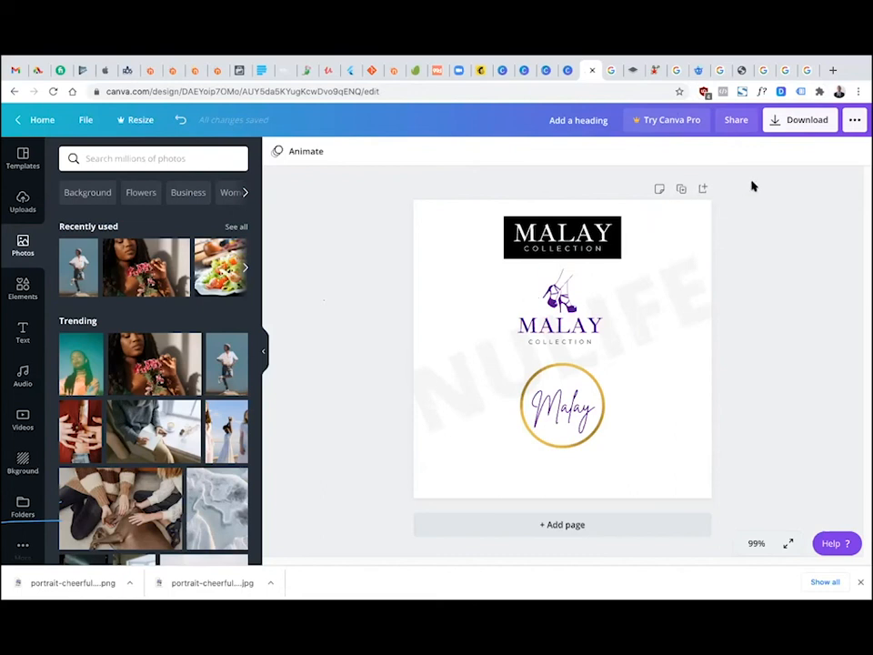
mouse_move(677, 61)
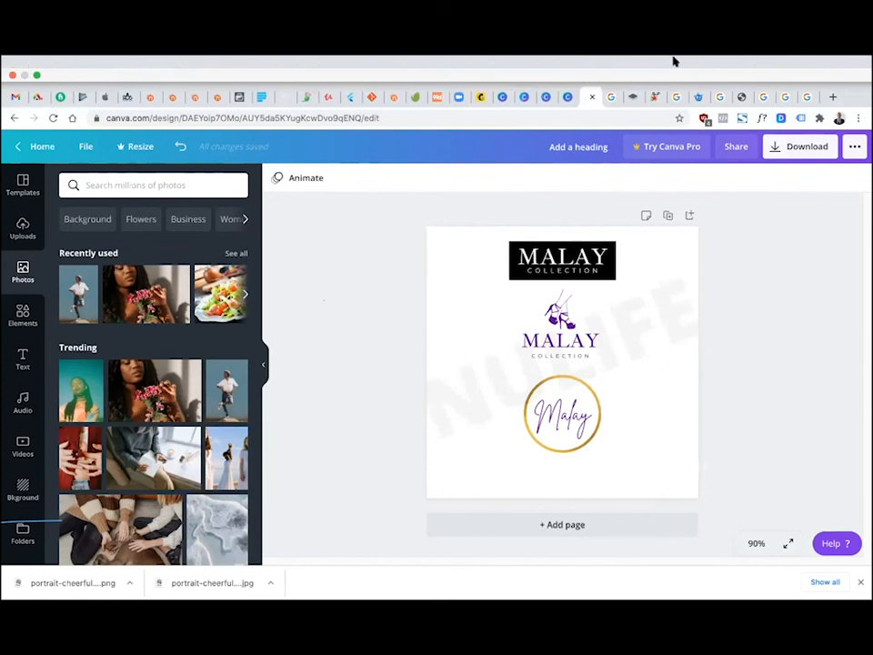